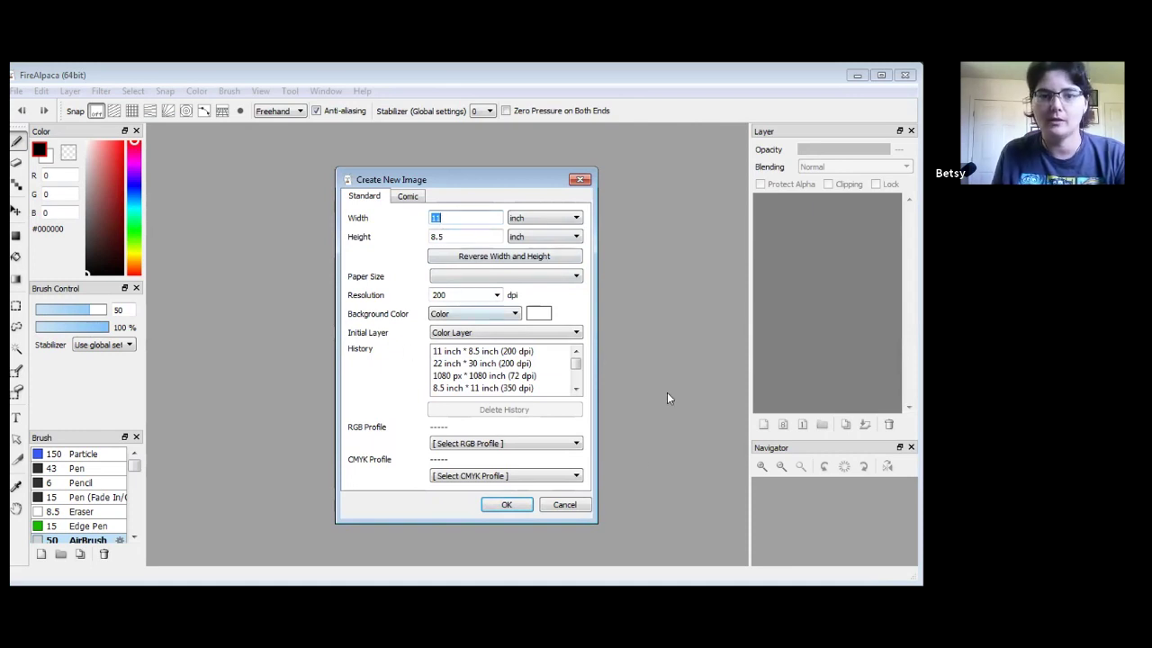
- Create a new 11 × 8.5 inch image at 200 dpi with a color background and a color initial layer
{"action": "left_click", "coordinate": [480, 232]}
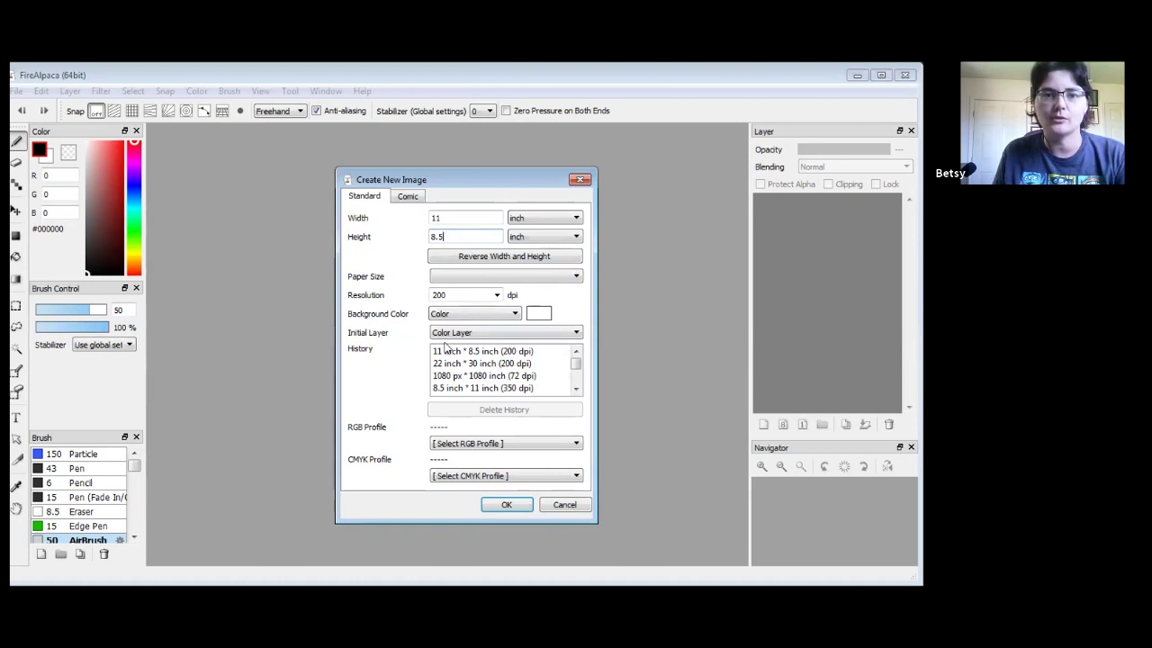
{"action": "left_click", "coordinate": [496, 295]}
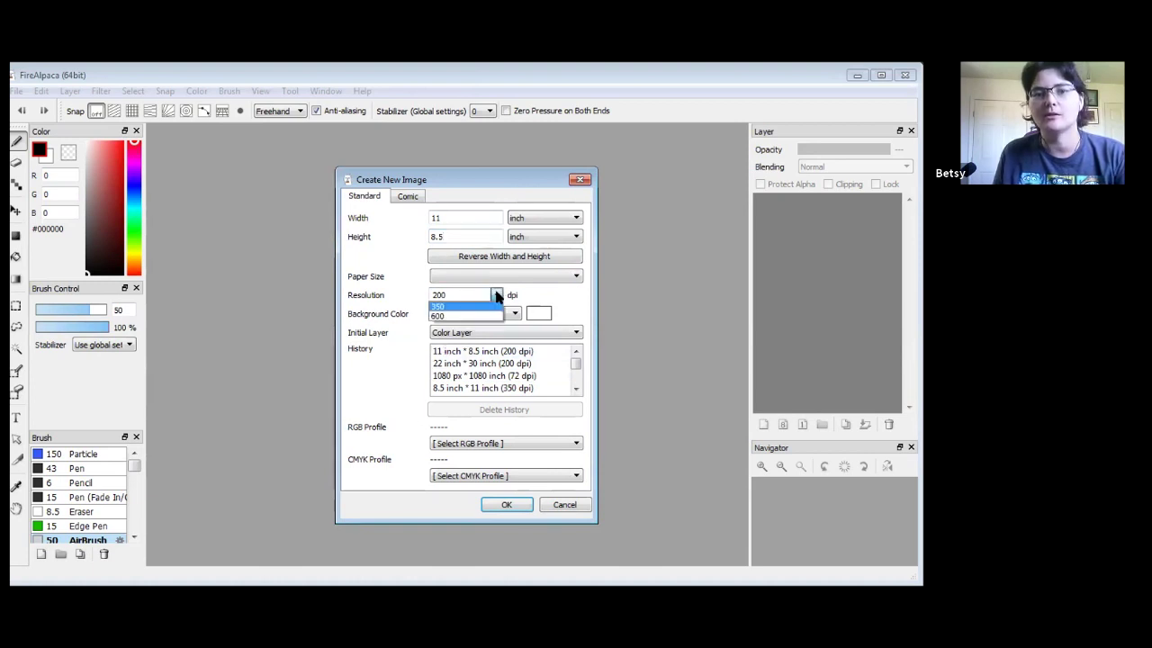
{"action": "left_click", "coordinate": [437, 309]}
{"action": "left_click_drag", "start_coordinate": [444, 294], "coordinate": [389, 294]}
{"action": "type", "text": "200"}
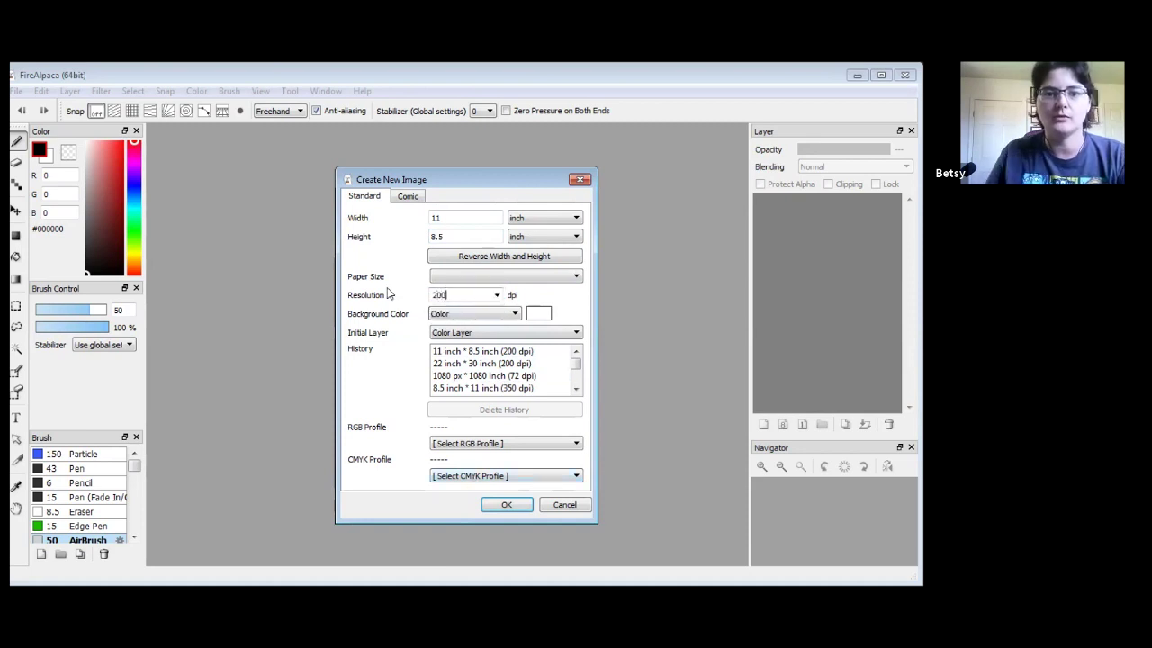
{"action": "left_click", "coordinate": [502, 505]}
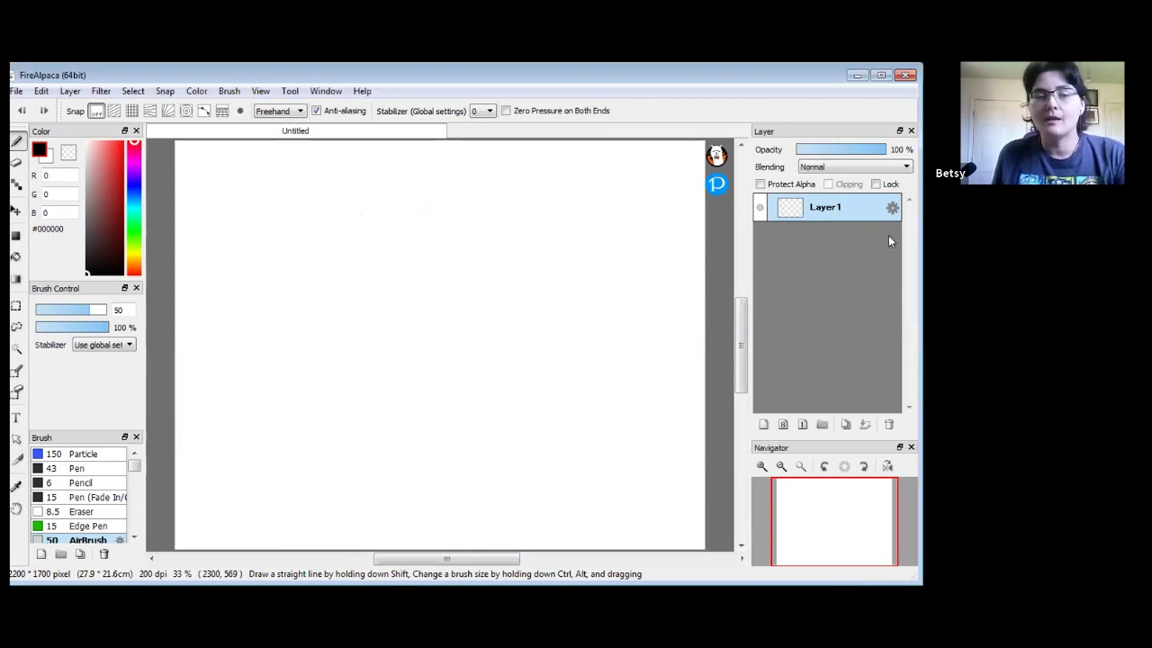
- Set the brush color to red (#FF0000) and paint a short airbrush stroke in the upper middle of the canvas
{"action": "left_click", "coordinate": [761, 467]}
{"action": "left_click", "coordinate": [761, 467]}
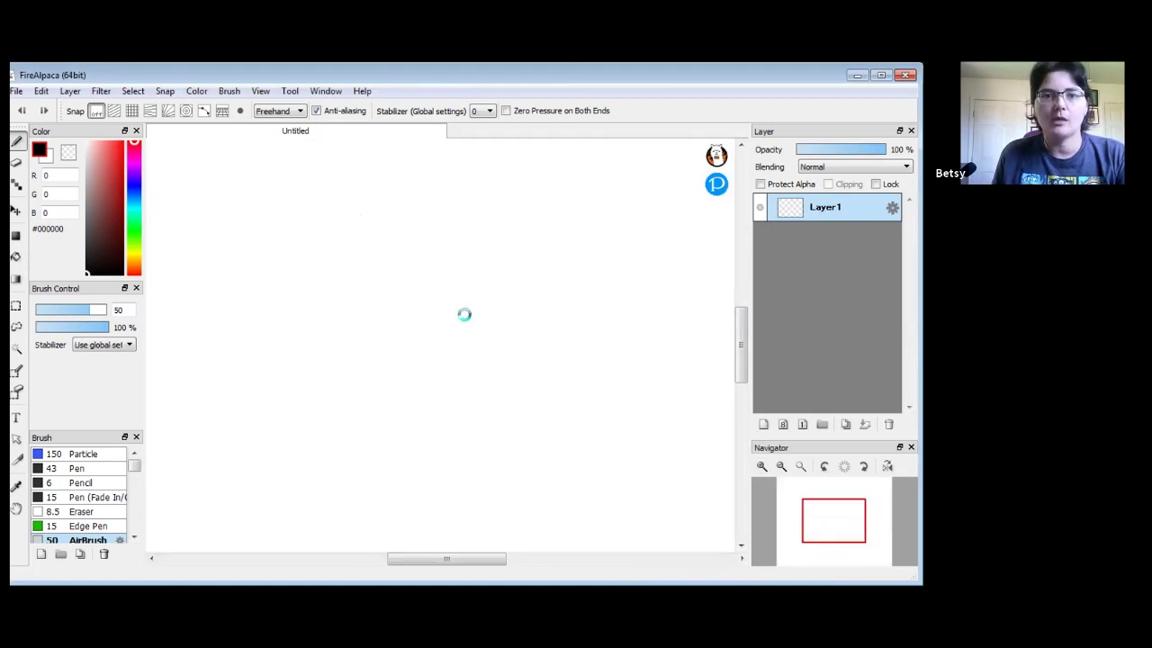
{"action": "left_click_drag", "start_coordinate": [403, 388], "coordinate": [399, 386]}
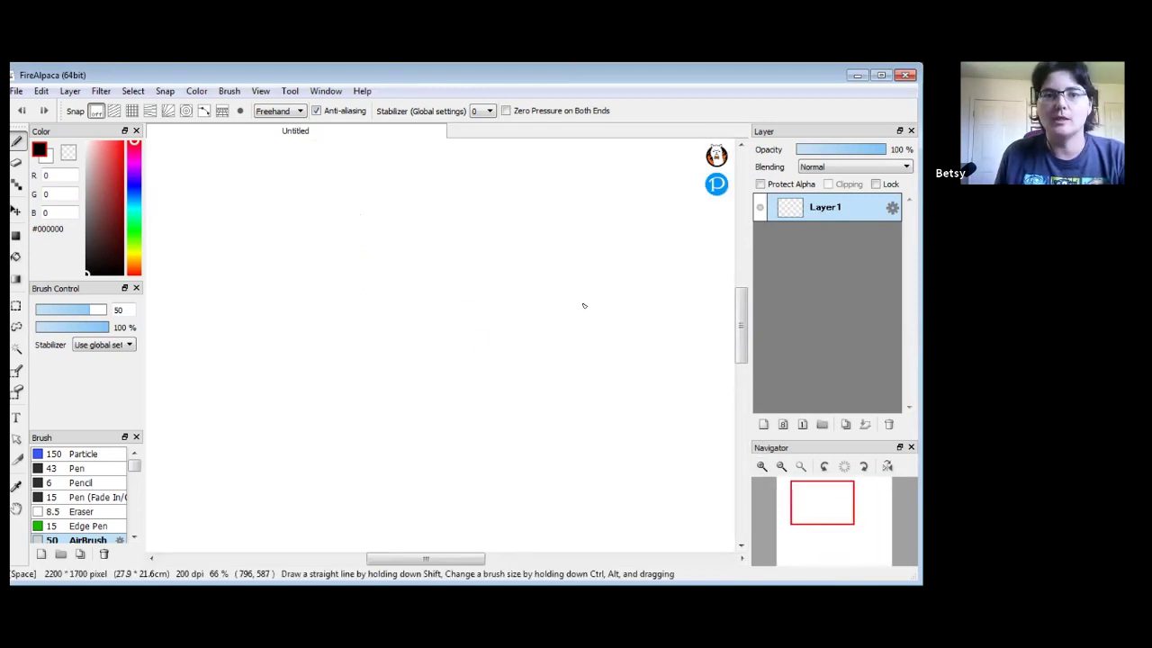
{"action": "left_click", "coordinate": [123, 141]}
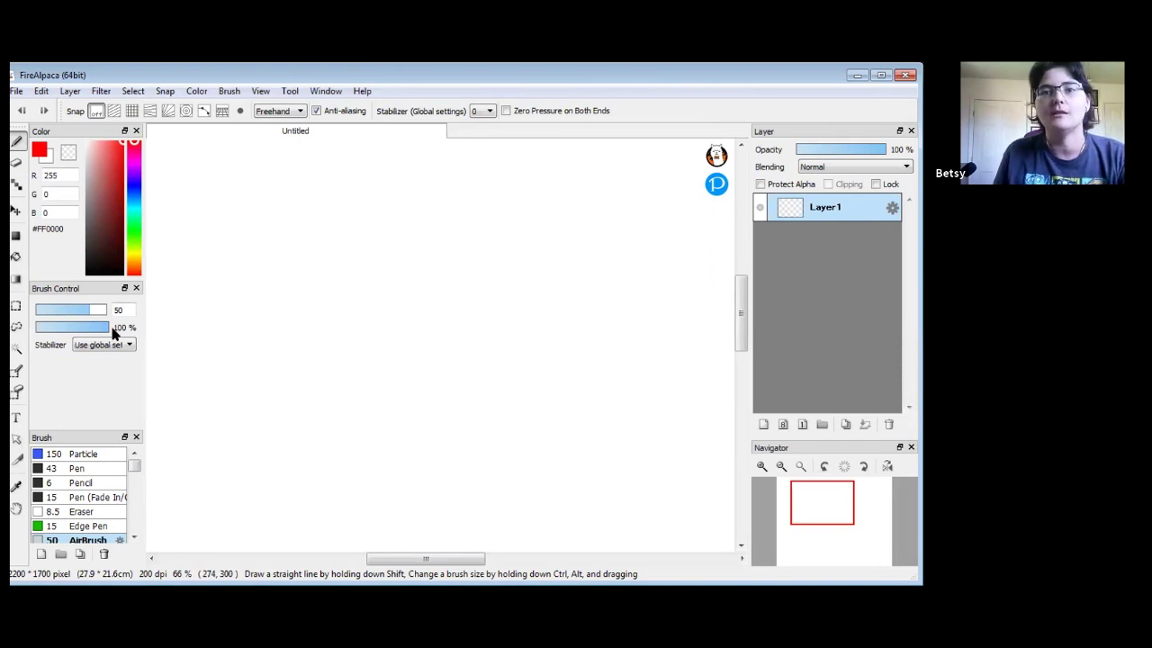
{"action": "left_click", "coordinate": [779, 472]}
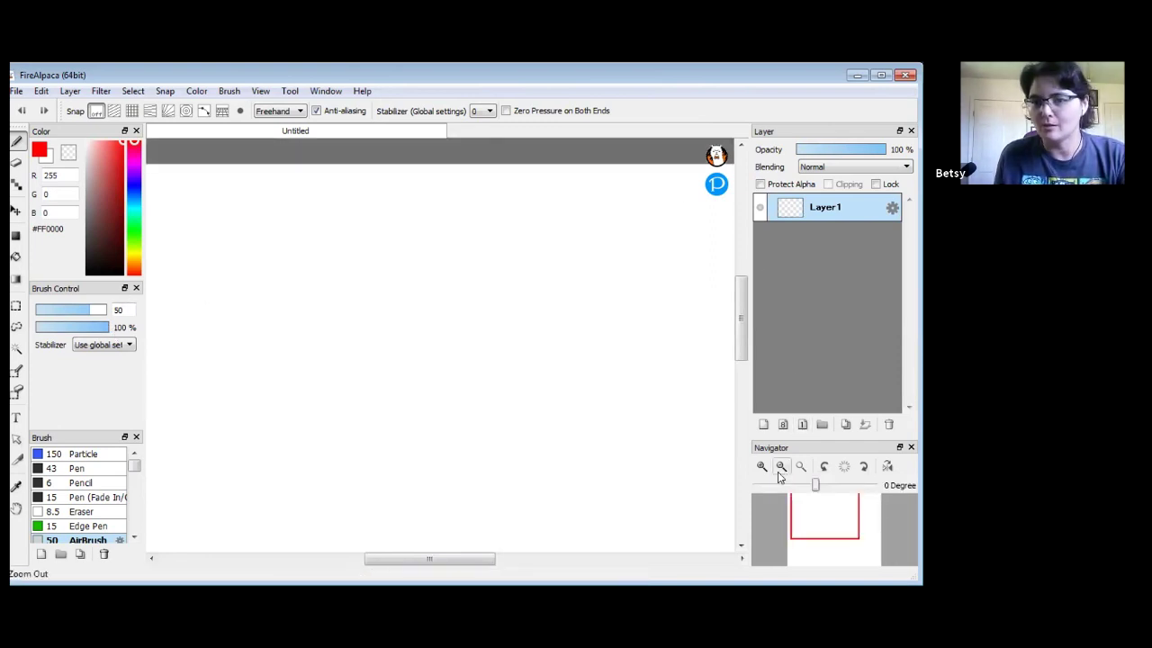
{"action": "key", "text": "space"}
{"action": "left_click_drag", "start_coordinate": [404, 427], "coordinate": [448, 413]}
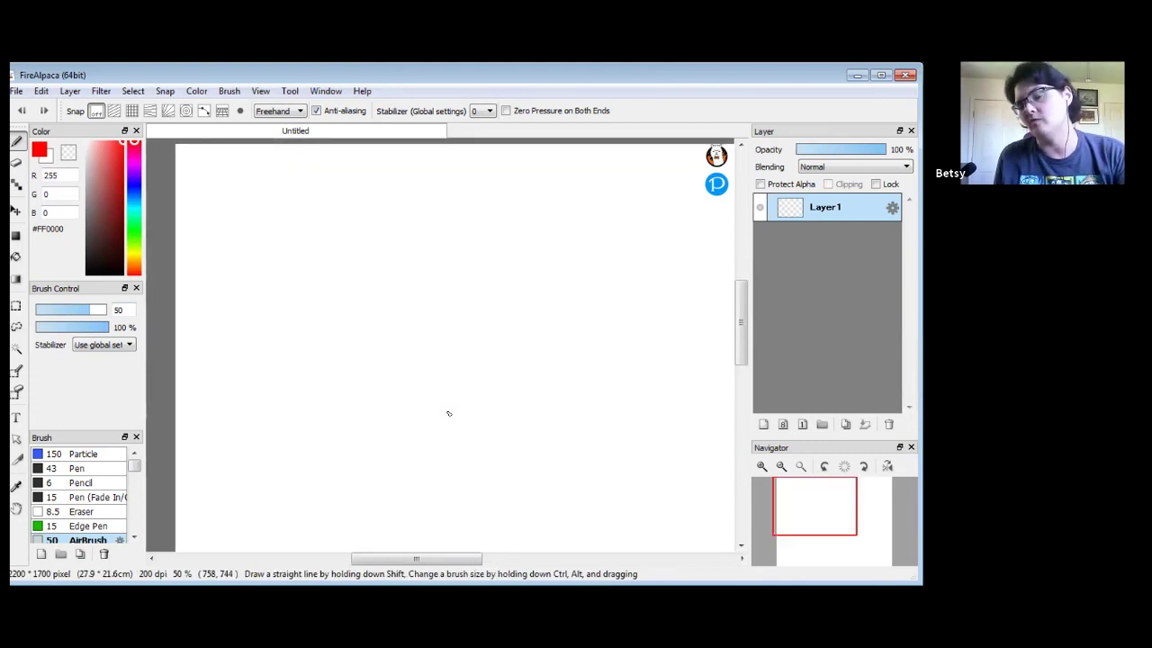
{"action": "mouse_move", "coordinate": [566, 329]}
{"action": "left_mouse_down"}
{"action": "mouse_move", "coordinate": [540, 332]}
{"action": "mouse_move", "coordinate": [523, 315]}
{"action": "left_mouse_up"}
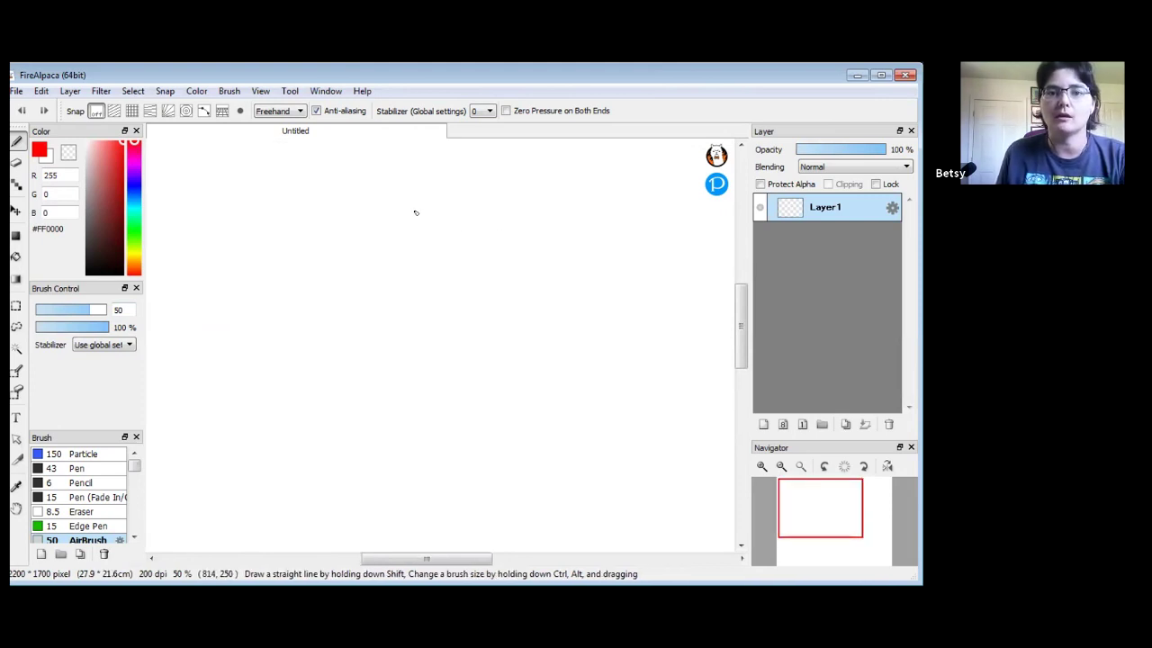
{"action": "left_click_drag", "start_coordinate": [402, 221], "coordinate": [423, 207]}
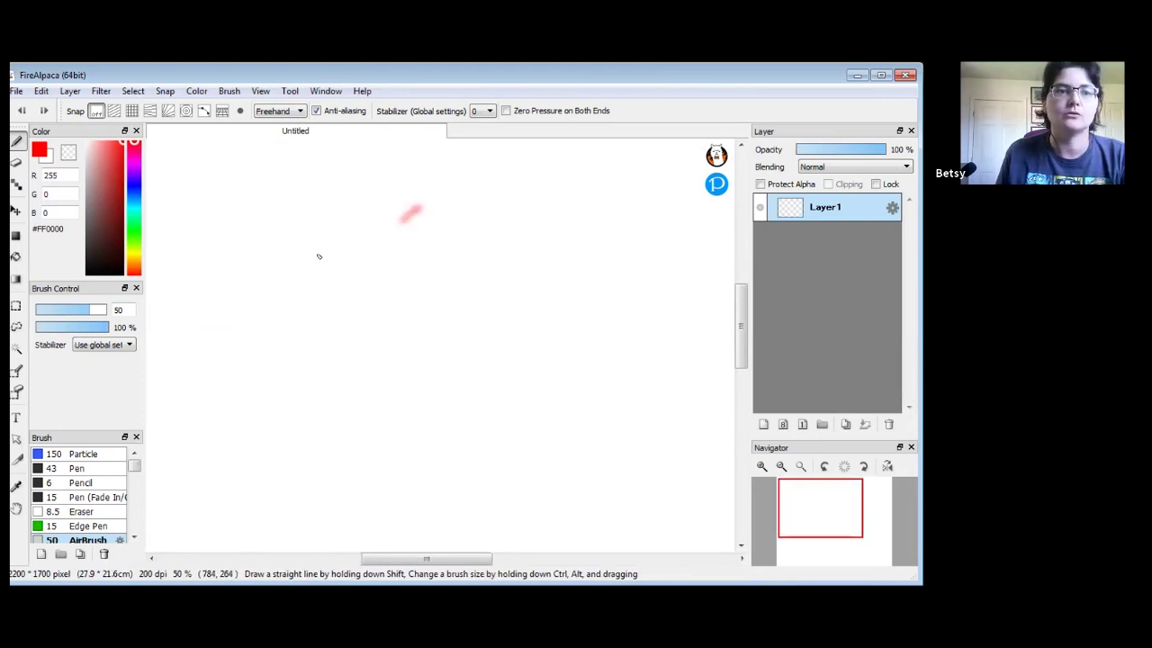
- Sketch a head circle around the red mark with the size 6 Pencil, adding curved vertical and horizontal face guidelines
{"action": "left_click", "coordinate": [104, 482]}
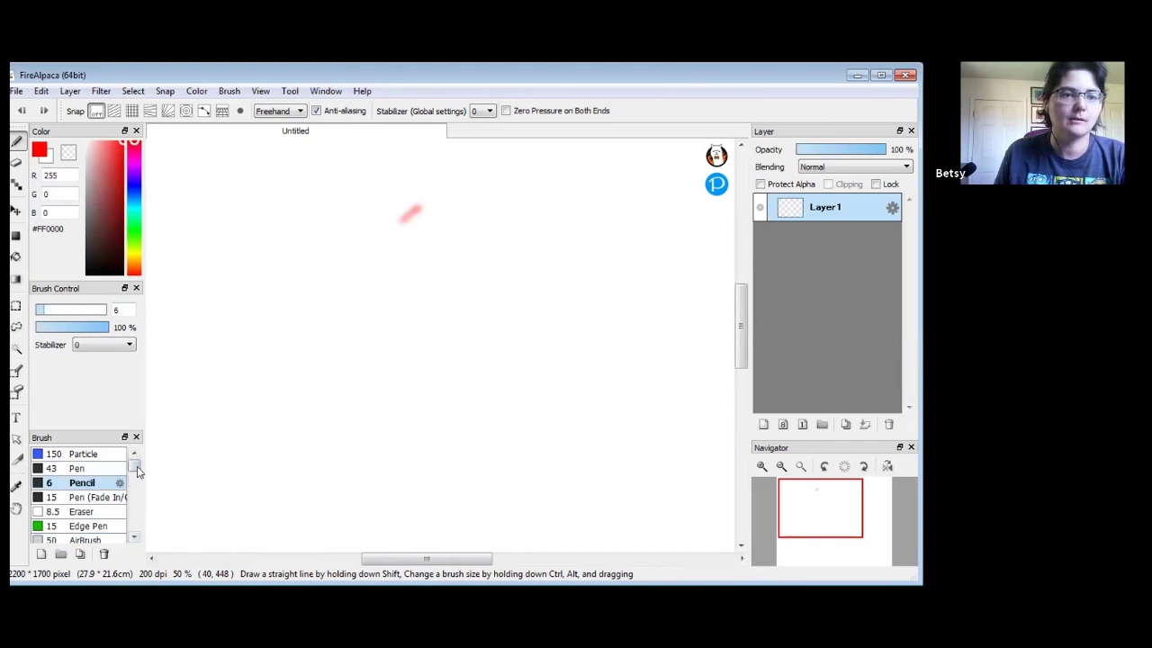
{"action": "mouse_move", "coordinate": [401, 253]}
{"action": "left_mouse_down"}
{"action": "mouse_move", "coordinate": [454, 214]}
{"action": "mouse_move", "coordinate": [409, 207]}
{"action": "mouse_move", "coordinate": [456, 234]}
{"action": "mouse_move", "coordinate": [431, 204]}
{"action": "mouse_move", "coordinate": [460, 249]}
{"action": "mouse_move", "coordinate": [453, 212]}
{"action": "mouse_move", "coordinate": [402, 264]}
{"action": "mouse_move", "coordinate": [406, 217]}
{"action": "mouse_move", "coordinate": [430, 250]}
{"action": "mouse_move", "coordinate": [426, 264]}
{"action": "mouse_move", "coordinate": [464, 221]}
{"action": "mouse_move", "coordinate": [453, 214]}
{"action": "mouse_move", "coordinate": [457, 251]}
{"action": "mouse_move", "coordinate": [431, 267]}
{"action": "left_mouse_up"}
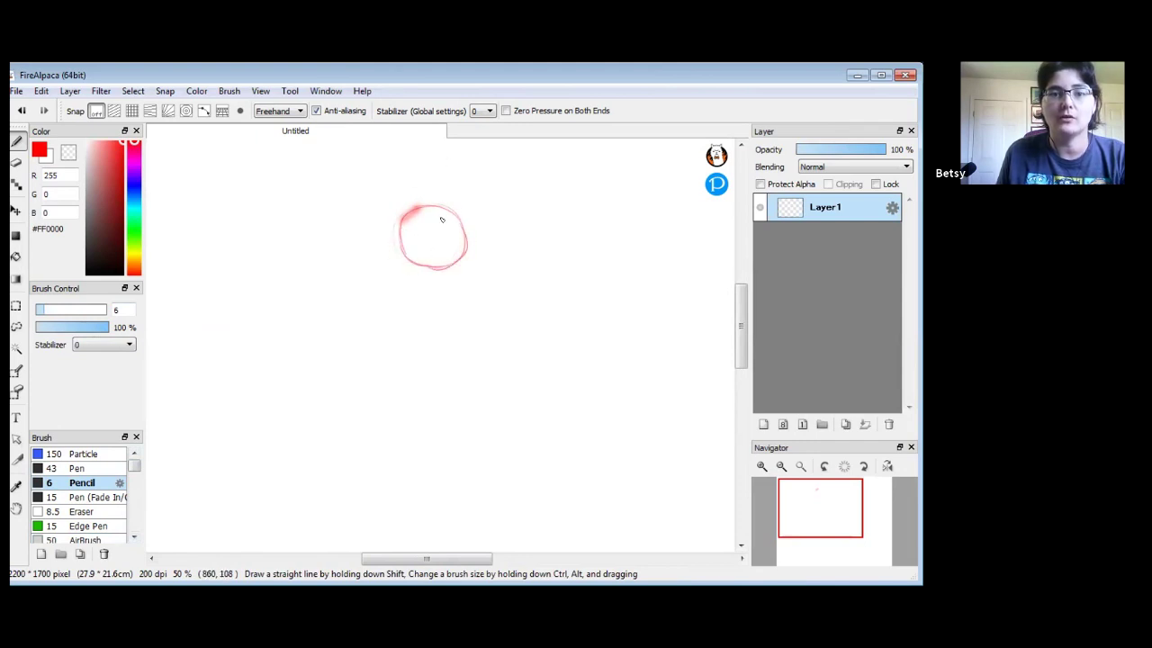
{"action": "mouse_move", "coordinate": [437, 216]}
{"action": "left_mouse_down"}
{"action": "mouse_move", "coordinate": [445, 268]}
{"action": "mouse_move", "coordinate": [464, 244]}
{"action": "mouse_move", "coordinate": [398, 241]}
{"action": "left_mouse_up"}
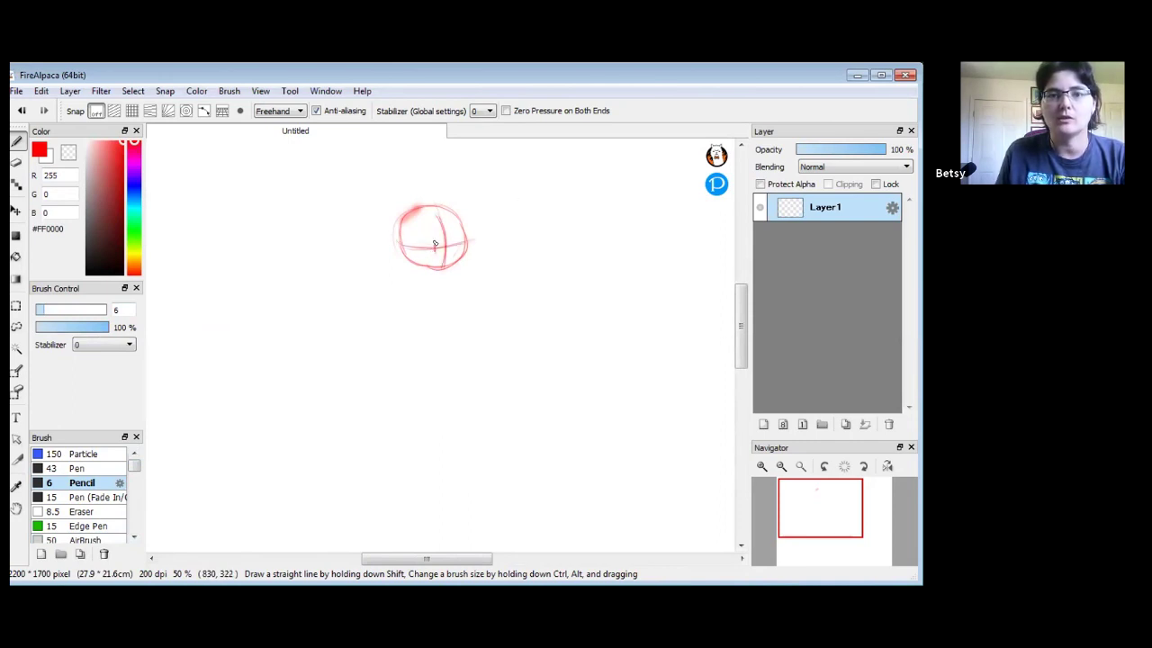
- Sketch two round eyes with eyebrows and a small nose beside the vertical guideline, undoing the surplus nose stroke
{"action": "left_click_drag", "start_coordinate": [431, 235], "coordinate": [434, 254]}
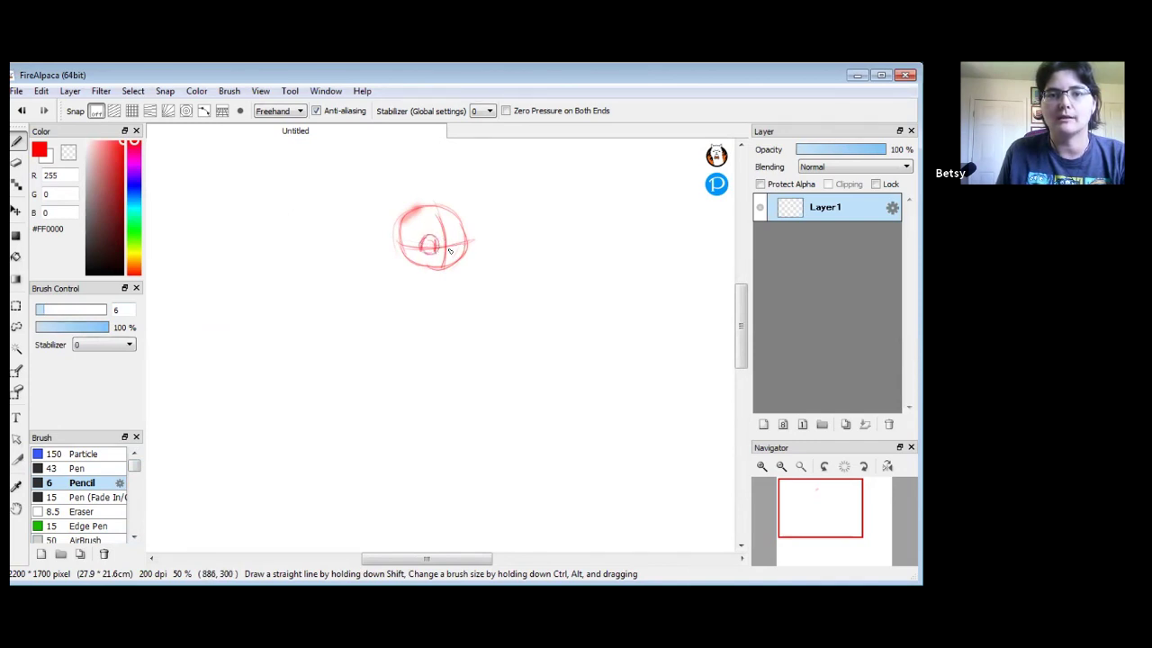
{"action": "left_click_drag", "start_coordinate": [457, 234], "coordinate": [454, 252]}
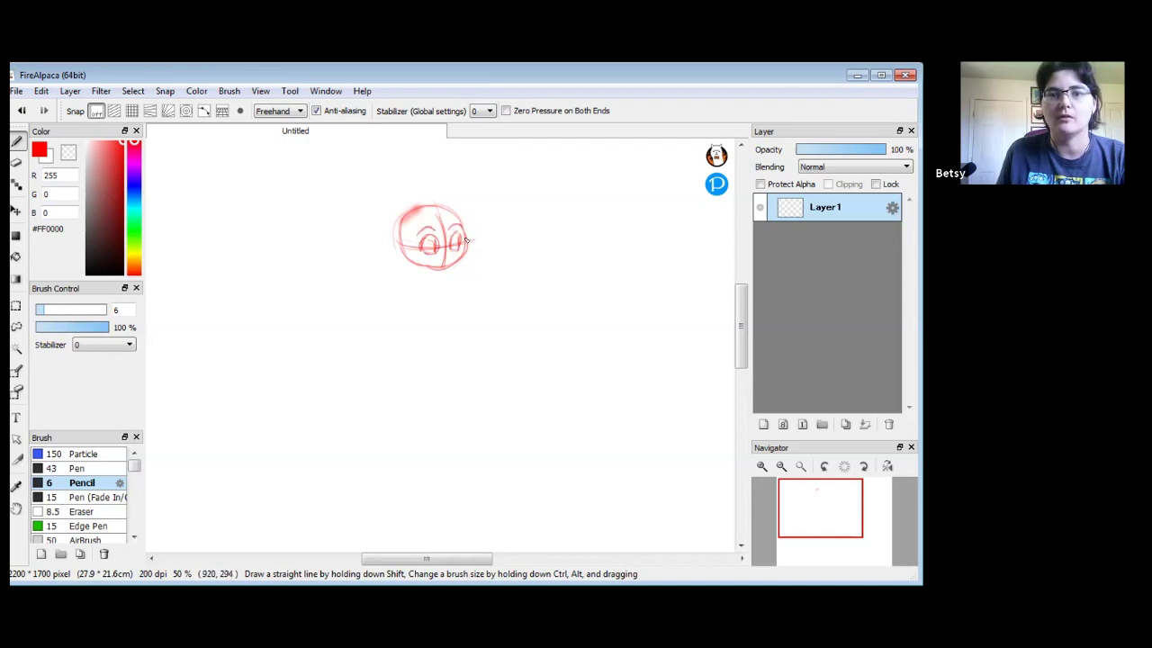
{"action": "left_click", "coordinate": [761, 467]}
{"action": "left_click", "coordinate": [761, 467]}
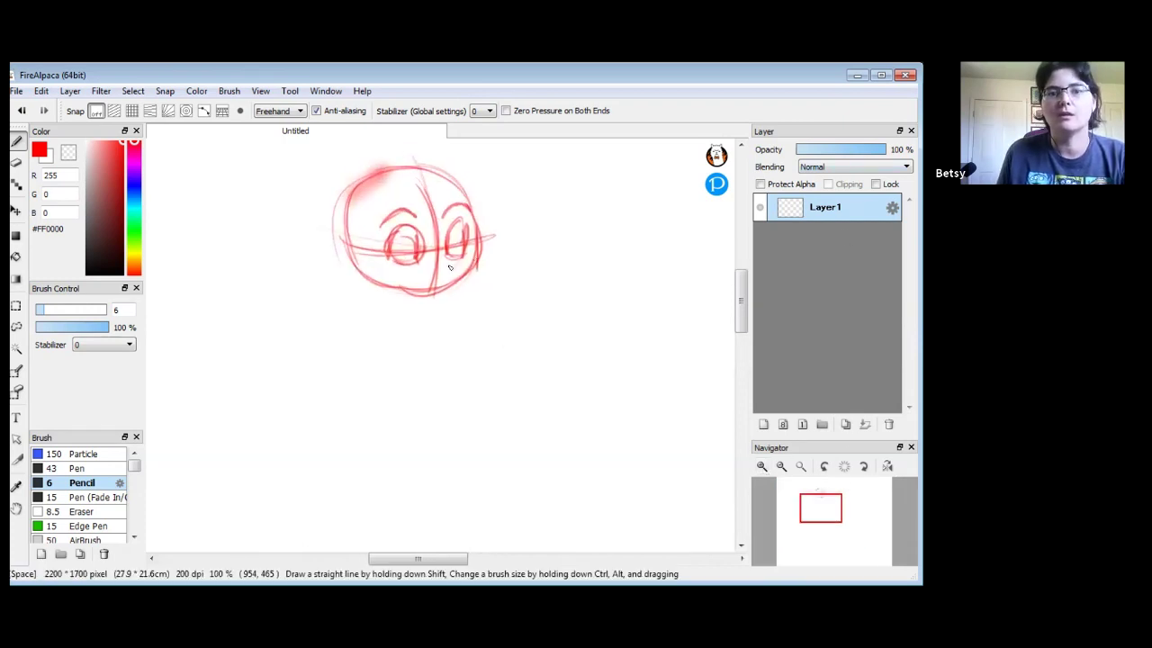
{"action": "mouse_move", "coordinate": [456, 268]}
{"action": "left_mouse_down"}
{"action": "mouse_move", "coordinate": [441, 281]}
{"action": "mouse_move", "coordinate": [430, 274]}
{"action": "mouse_move", "coordinate": [451, 270]}
{"action": "left_mouse_up"}
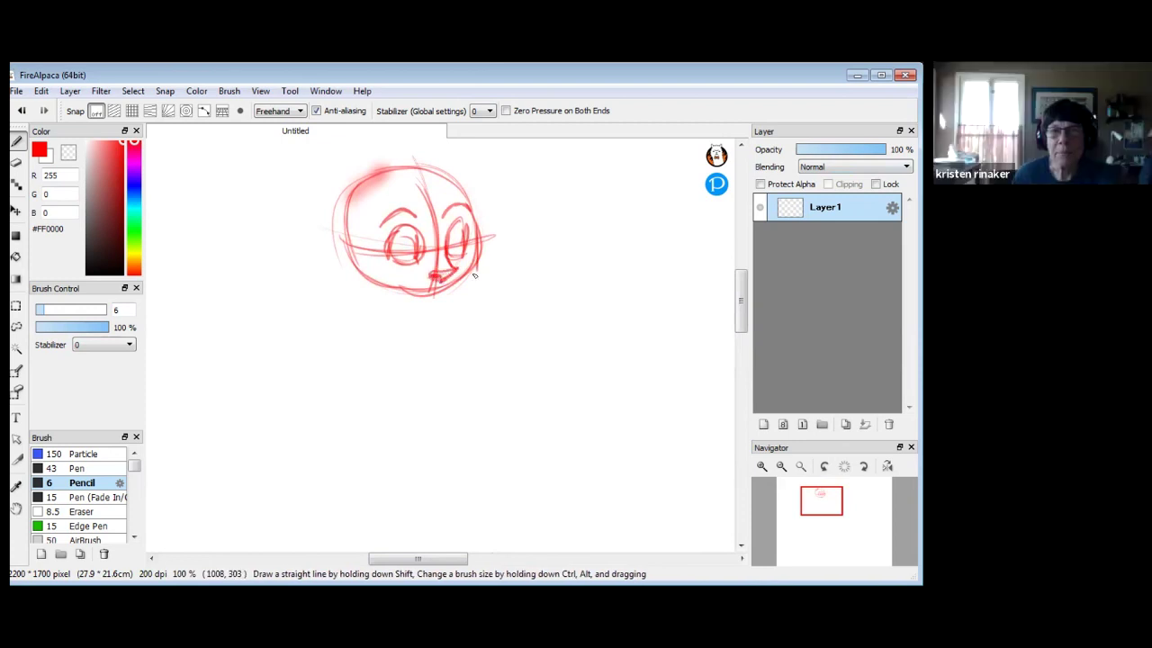
{"action": "key", "text": "ctrl+z"}
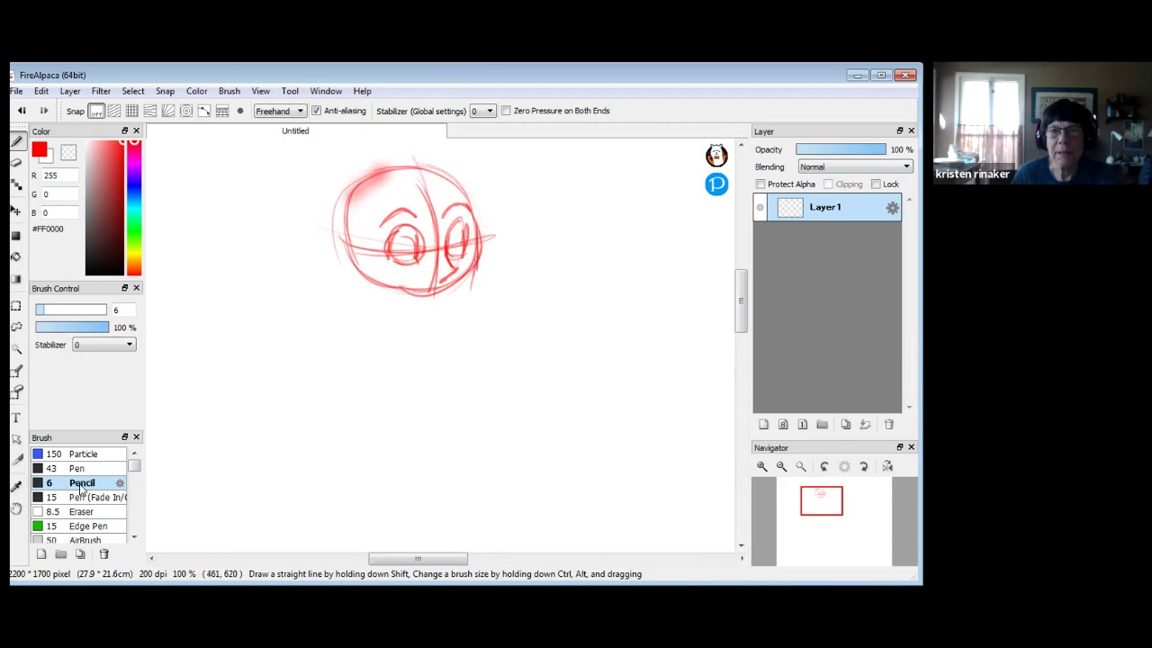
{"action": "mouse_move", "coordinate": [279, 342]}
{"action": "left_mouse_down"}
{"action": "mouse_move", "coordinate": [296, 401]}
{"action": "mouse_move", "coordinate": [405, 394]}
{"action": "mouse_move", "coordinate": [441, 409]}
{"action": "left_mouse_up"}
{"action": "mouse_move", "coordinate": [510, 374]}
{"action": "left_mouse_down"}
{"action": "mouse_move", "coordinate": [524, 397]}
{"action": "mouse_move", "coordinate": [510, 439]}
{"action": "mouse_move", "coordinate": [579, 457]}
{"action": "left_mouse_up"}
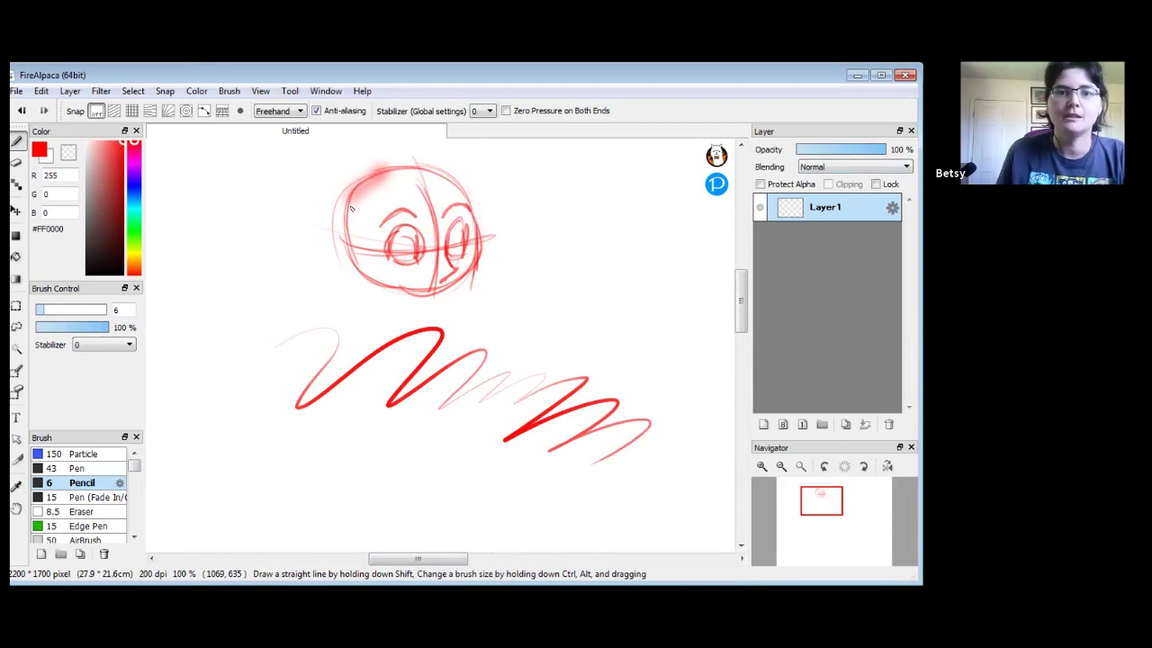
{"action": "key", "text": "ctrl+z"}
- Sketch the side plane of the head, a pointed jaw and chin below the circle, and a smiling mouth
{"action": "left_click_drag", "start_coordinate": [358, 208], "coordinate": [370, 273]}
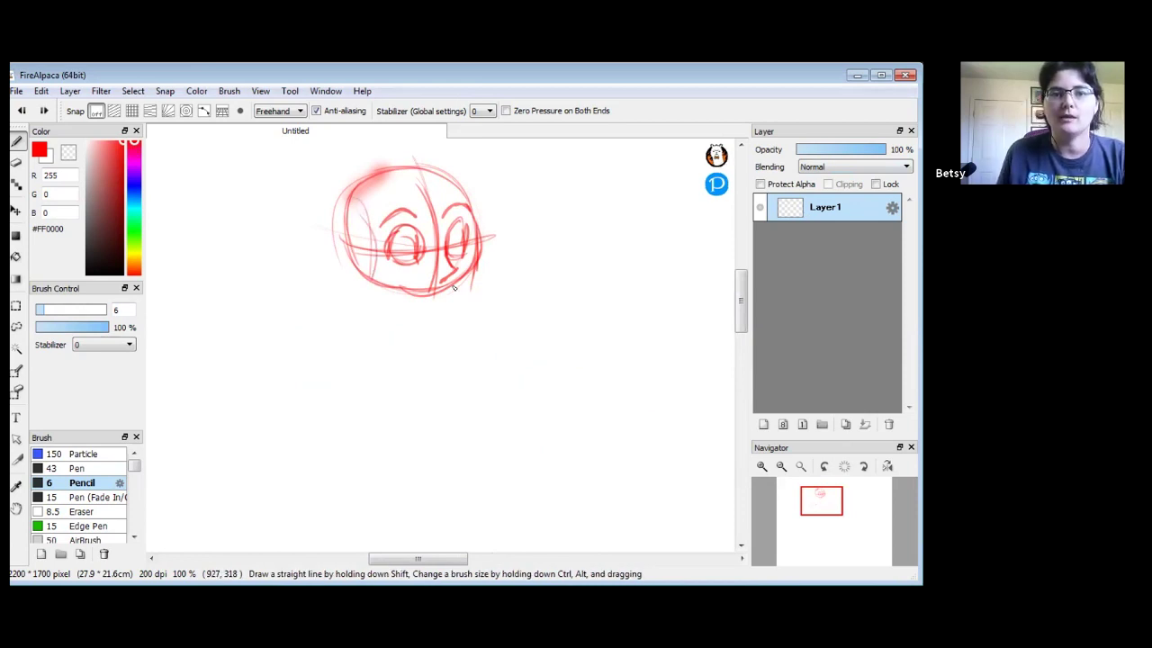
{"action": "left_click_drag", "start_coordinate": [481, 245], "coordinate": [455, 311]}
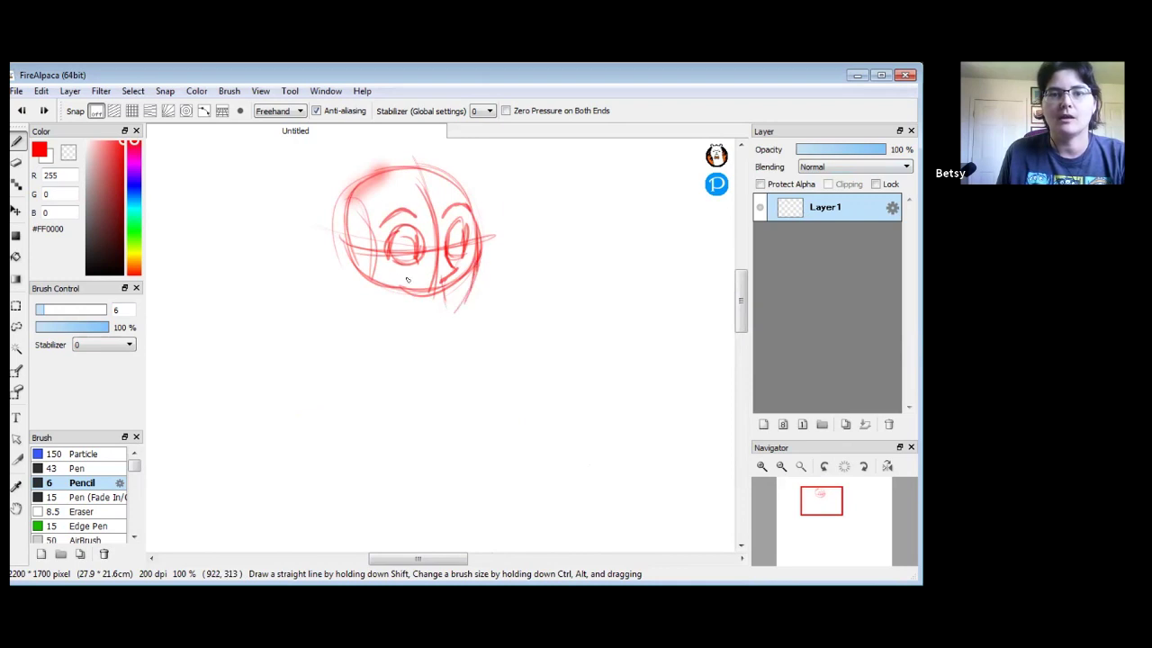
{"action": "mouse_move", "coordinate": [350, 218]}
{"action": "left_mouse_down"}
{"action": "mouse_move", "coordinate": [380, 304]}
{"action": "mouse_move", "coordinate": [456, 321]}
{"action": "left_mouse_up"}
{"action": "mouse_move", "coordinate": [352, 288]}
{"action": "left_mouse_down"}
{"action": "mouse_move", "coordinate": [452, 318]}
{"action": "mouse_move", "coordinate": [475, 270]}
{"action": "mouse_move", "coordinate": [429, 316]}
{"action": "mouse_move", "coordinate": [424, 291]}
{"action": "mouse_move", "coordinate": [398, 283]}
{"action": "mouse_move", "coordinate": [420, 291]}
{"action": "left_mouse_up"}
- Darken the pupils and upper part of both eyes, and thicken the eyebrows
{"action": "mouse_move", "coordinate": [411, 243]}
{"action": "left_mouse_down"}
{"action": "mouse_move", "coordinate": [392, 247]}
{"action": "mouse_move", "coordinate": [462, 241]}
{"action": "left_mouse_up"}
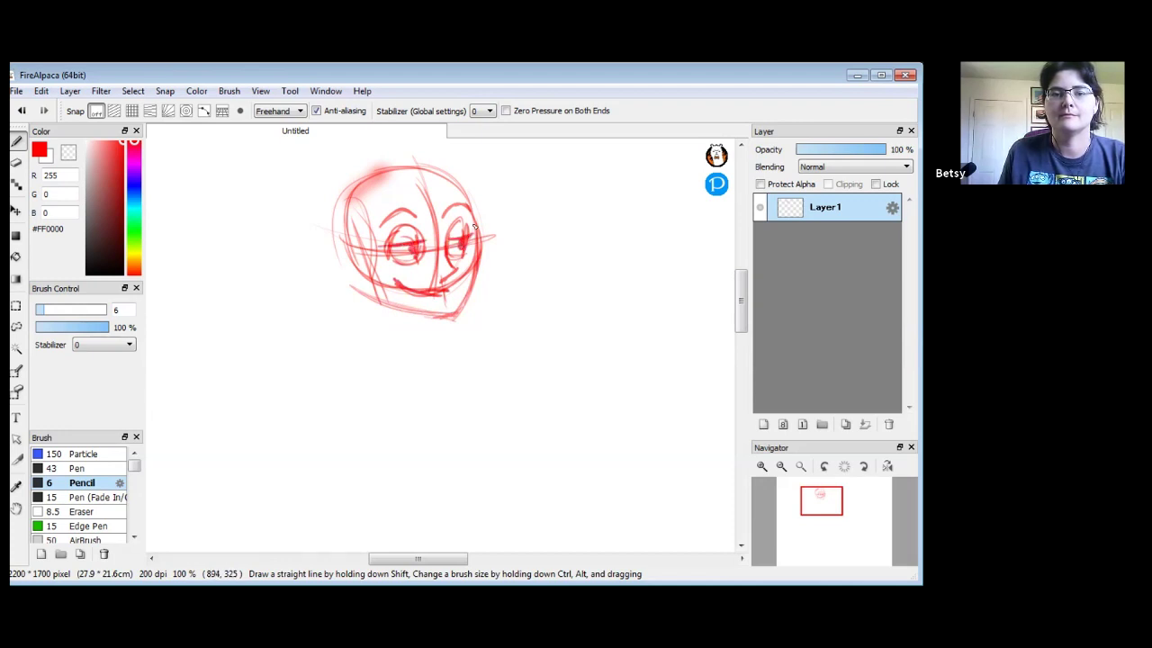
{"action": "mouse_move", "coordinate": [383, 226]}
{"action": "left_mouse_down"}
{"action": "mouse_move", "coordinate": [395, 213]}
{"action": "mouse_move", "coordinate": [464, 206]}
{"action": "left_mouse_up"}
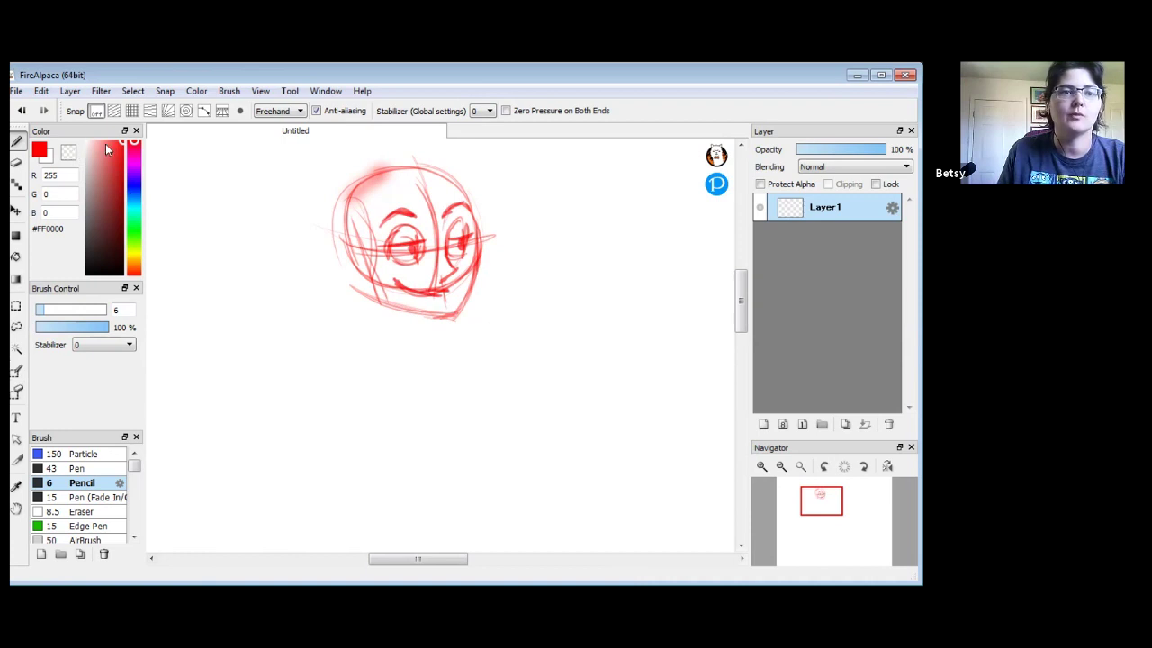
{"action": "key", "text": "x"}
{"action": "key", "text": "x"}
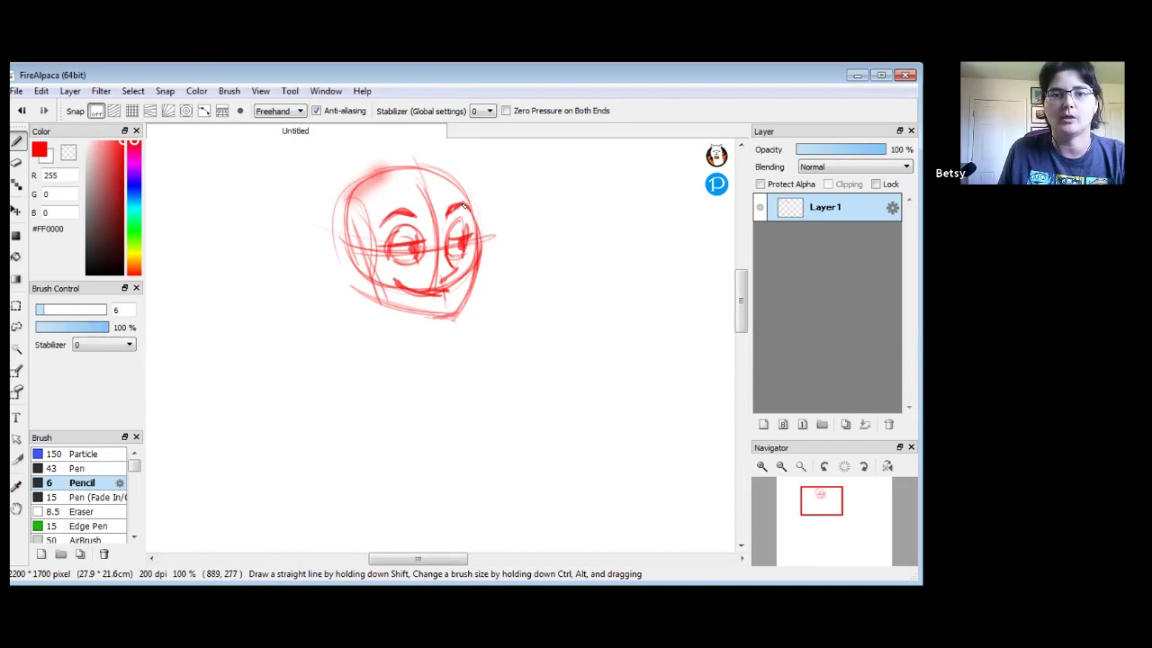
- Strengthen the cheek and jaw contours, and erase the stray guideline ends outside the face with the 8.5 Eraser
{"action": "left_click_drag", "start_coordinate": [474, 213], "coordinate": [478, 269]}
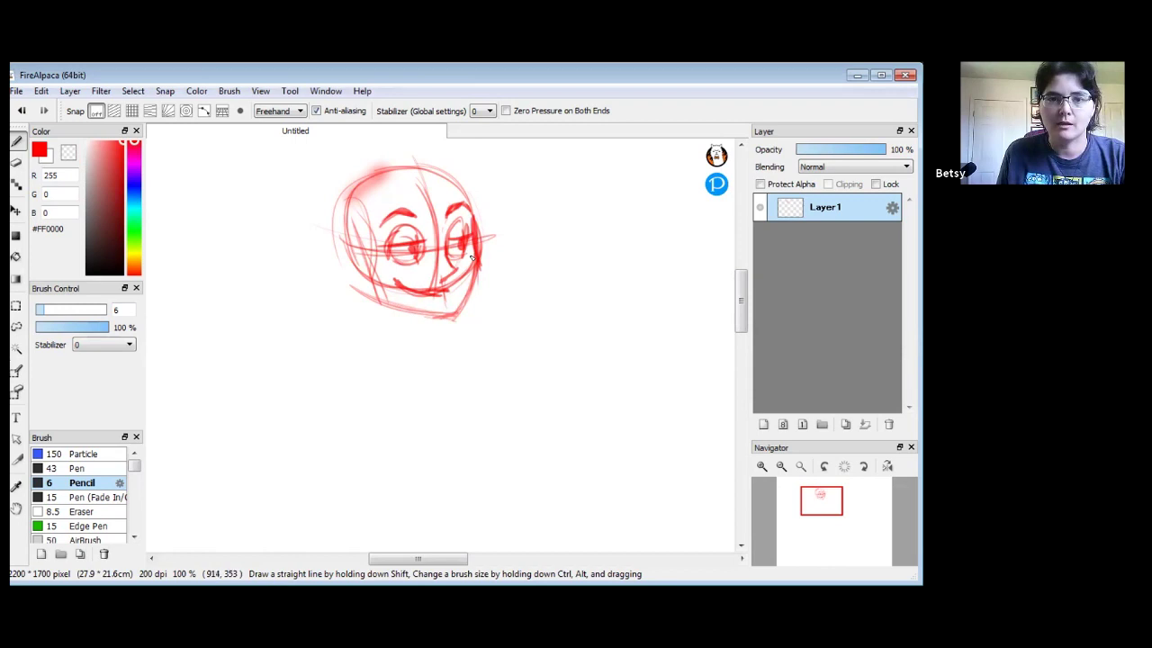
{"action": "mouse_move", "coordinate": [363, 248]}
{"action": "left_mouse_down"}
{"action": "mouse_move", "coordinate": [392, 306]}
{"action": "mouse_move", "coordinate": [448, 317]}
{"action": "mouse_move", "coordinate": [407, 315]}
{"action": "left_mouse_up"}
{"action": "left_click", "coordinate": [17, 162]}
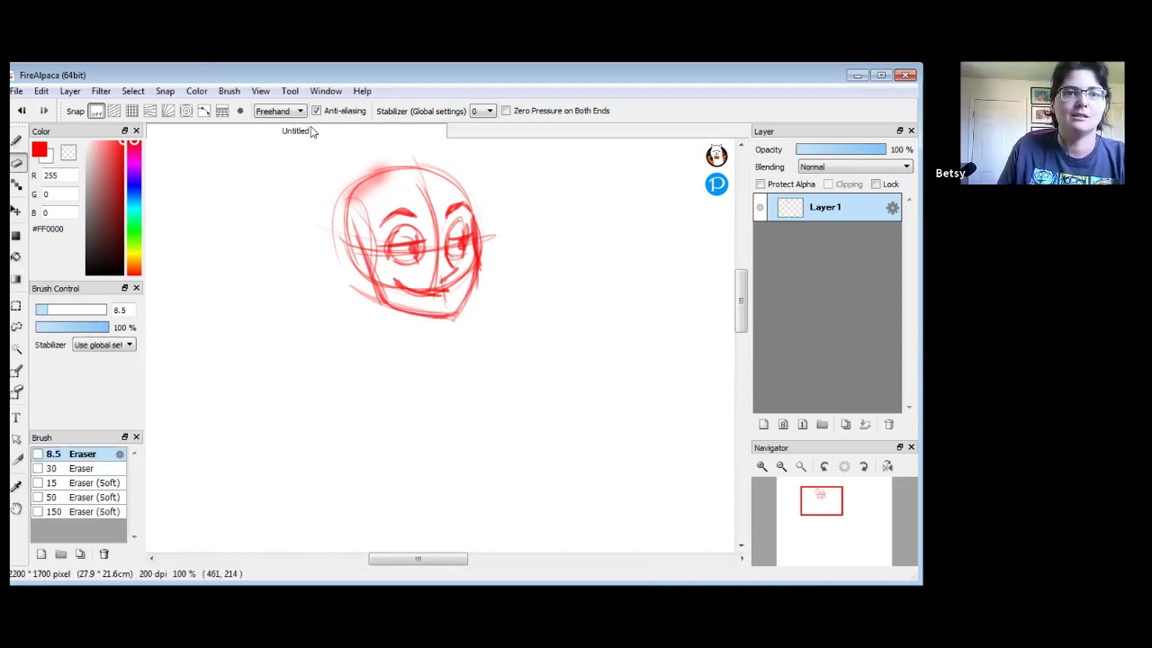
{"action": "mouse_move", "coordinate": [478, 216]}
{"action": "left_mouse_down"}
{"action": "mouse_move", "coordinate": [480, 240]}
{"action": "mouse_move", "coordinate": [495, 236]}
{"action": "left_mouse_up"}
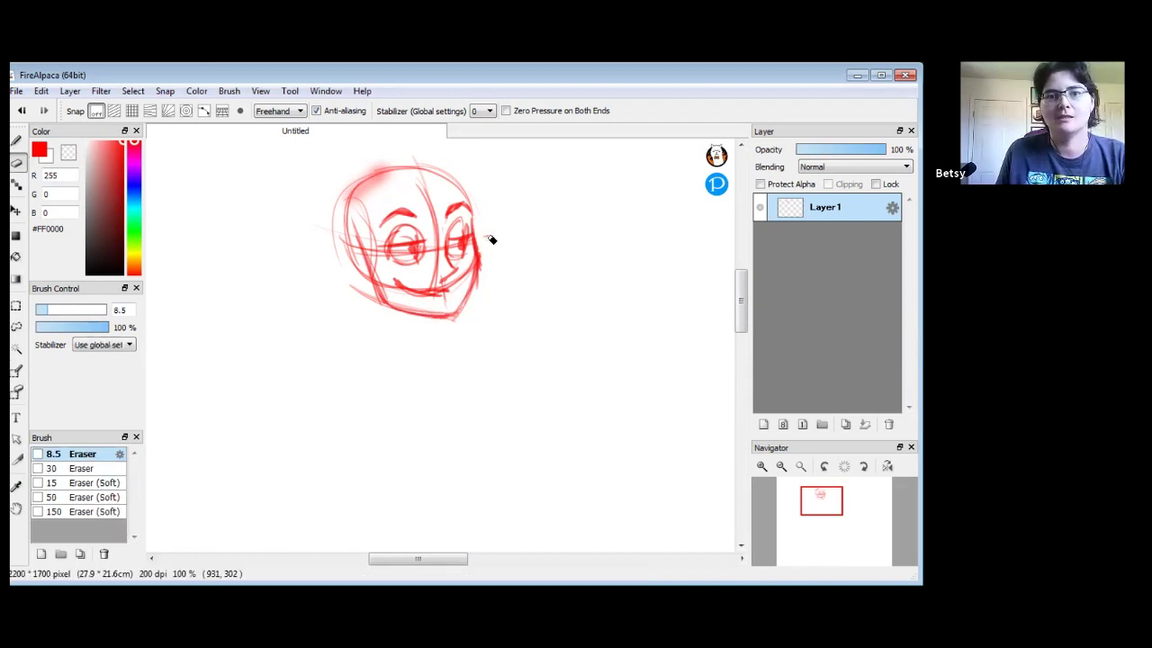
- Sketch a short neck and an ear with the Pencil, and reinforce the outline of the skull
{"action": "left_click", "coordinate": [16, 141]}
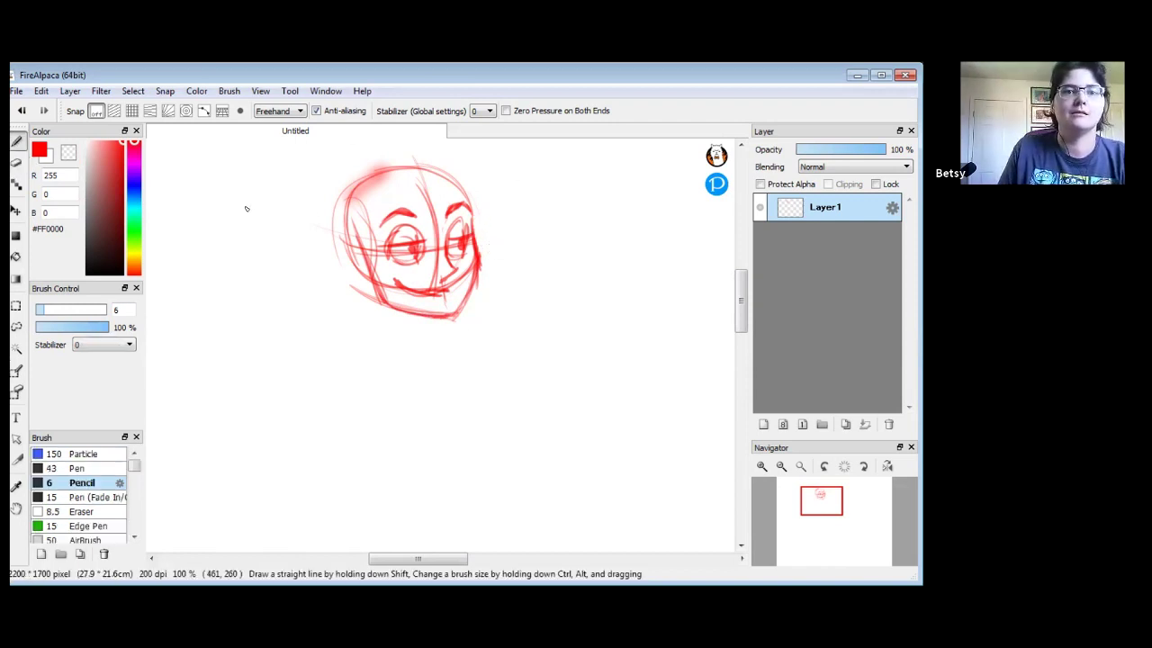
{"action": "mouse_move", "coordinate": [378, 331]}
{"action": "left_mouse_down"}
{"action": "mouse_move", "coordinate": [368, 280]}
{"action": "mouse_move", "coordinate": [404, 329]}
{"action": "mouse_move", "coordinate": [396, 338]}
{"action": "mouse_move", "coordinate": [411, 339]}
{"action": "left_mouse_up"}
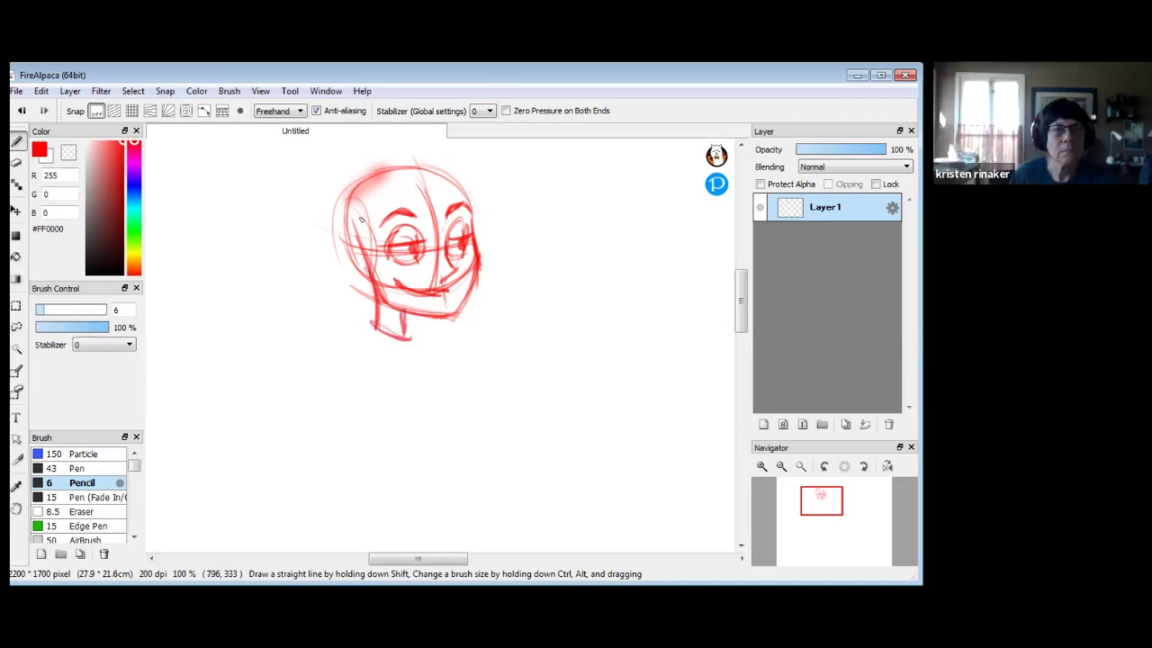
{"action": "mouse_move", "coordinate": [359, 244]}
{"action": "left_mouse_down"}
{"action": "mouse_move", "coordinate": [371, 275]}
{"action": "mouse_move", "coordinate": [339, 227]}
{"action": "mouse_move", "coordinate": [347, 199]}
{"action": "mouse_move", "coordinate": [367, 202]}
{"action": "mouse_move", "coordinate": [373, 172]}
{"action": "mouse_move", "coordinate": [342, 215]}
{"action": "mouse_move", "coordinate": [450, 183]}
{"action": "mouse_move", "coordinate": [386, 171]}
{"action": "mouse_move", "coordinate": [460, 190]}
{"action": "left_mouse_up"}
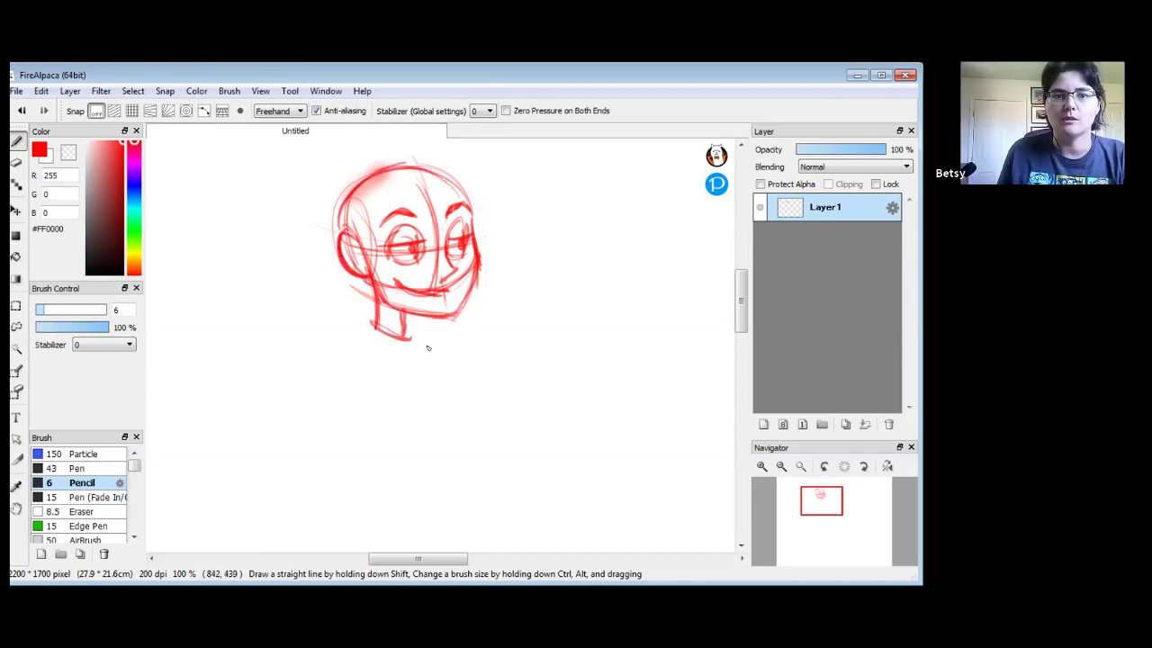
- Sketch the sloping shoulders below the neck and the two long sides of the torso down to the waist
{"action": "mouse_move", "coordinate": [404, 335]}
{"action": "left_mouse_down"}
{"action": "mouse_move", "coordinate": [402, 312]}
{"action": "mouse_move", "coordinate": [338, 347]}
{"action": "left_mouse_up"}
{"action": "mouse_move", "coordinate": [456, 352]}
{"action": "left_mouse_down"}
{"action": "mouse_move", "coordinate": [418, 330]}
{"action": "mouse_move", "coordinate": [321, 368]}
{"action": "left_mouse_up"}
{"action": "scroll", "coordinate": [441, 346], "scroll_direction": "down", "scroll_amount": 2}
{"action": "mouse_move", "coordinate": [346, 300]}
{"action": "left_mouse_down"}
{"action": "mouse_move", "coordinate": [322, 326]}
{"action": "mouse_move", "coordinate": [364, 329]}
{"action": "mouse_move", "coordinate": [335, 363]}
{"action": "left_mouse_up"}
{"action": "mouse_move", "coordinate": [430, 291]}
{"action": "left_mouse_down"}
{"action": "mouse_move", "coordinate": [470, 313]}
{"action": "mouse_move", "coordinate": [459, 426]}
{"action": "left_mouse_up"}
{"action": "mouse_move", "coordinate": [350, 313]}
{"action": "left_mouse_down"}
{"action": "mouse_move", "coordinate": [398, 403]}
{"action": "mouse_move", "coordinate": [401, 447]}
{"action": "left_mouse_up"}
{"action": "left_click_drag", "start_coordinate": [364, 338], "coordinate": [389, 451]}
{"action": "left_click_drag", "start_coordinate": [468, 356], "coordinate": [457, 449]}
- Add a horizontal waistline and a curved centre line to the torso, and reinforce its side contours
{"action": "left_click_drag", "start_coordinate": [385, 451], "coordinate": [475, 447]}
{"action": "mouse_move", "coordinate": [408, 296]}
{"action": "left_mouse_down"}
{"action": "mouse_move", "coordinate": [439, 358]}
{"action": "mouse_move", "coordinate": [441, 450]}
{"action": "left_mouse_up"}
{"action": "left_click_drag", "start_coordinate": [421, 315], "coordinate": [437, 441]}
{"action": "left_click_drag", "start_coordinate": [328, 319], "coordinate": [374, 454]}
{"action": "left_click_drag", "start_coordinate": [322, 326], "coordinate": [365, 403]}
{"action": "left_click_drag", "start_coordinate": [344, 356], "coordinate": [373, 455]}
{"action": "mouse_move", "coordinate": [423, 286]}
{"action": "left_mouse_down"}
{"action": "mouse_move", "coordinate": [467, 334]}
{"action": "mouse_move", "coordinate": [466, 454]}
{"action": "left_mouse_up"}
- Sketch the pelvis below the waistline with hip sides, a curved leg opening and an extended centre line
{"action": "key", "text": "space"}
{"action": "mouse_move", "coordinate": [472, 382]}
{"action": "left_mouse_down"}
{"action": "mouse_move", "coordinate": [468, 429]}
{"action": "mouse_move", "coordinate": [442, 347]}
{"action": "mouse_move", "coordinate": [384, 419]}
{"action": "left_mouse_up"}
{"action": "left_click_drag", "start_coordinate": [385, 348], "coordinate": [380, 412]}
{"action": "left_click_drag", "start_coordinate": [392, 349], "coordinate": [388, 410]}
{"action": "mouse_move", "coordinate": [482, 353]}
{"action": "left_mouse_down"}
{"action": "mouse_move", "coordinate": [481, 398]}
{"action": "mouse_move", "coordinate": [478, 340]}
{"action": "mouse_move", "coordinate": [477, 432]}
{"action": "left_mouse_up"}
{"action": "left_click_drag", "start_coordinate": [385, 392], "coordinate": [442, 454]}
{"action": "left_click_drag", "start_coordinate": [455, 360], "coordinate": [455, 454]}
{"action": "left_click_drag", "start_coordinate": [480, 376], "coordinate": [459, 457]}
{"action": "left_click_drag", "start_coordinate": [386, 381], "coordinate": [379, 429]}
- Sketch an oval shoulder joint on the near side of the torso and both edges of the upper arm
{"action": "key", "text": "space"}
{"action": "mouse_move", "coordinate": [337, 248]}
{"action": "left_mouse_down"}
{"action": "mouse_move", "coordinate": [312, 329]}
{"action": "mouse_move", "coordinate": [358, 324]}
{"action": "mouse_move", "coordinate": [356, 360]}
{"action": "left_mouse_up"}
{"action": "left_click_drag", "start_coordinate": [312, 326], "coordinate": [355, 369]}
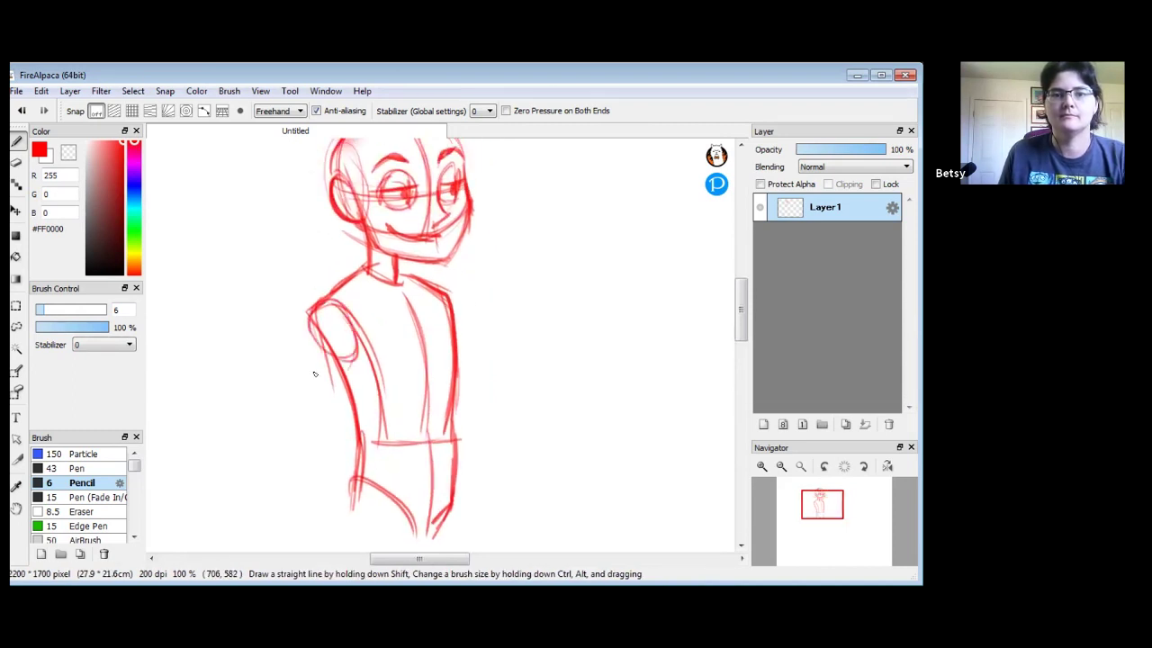
{"action": "left_click_drag", "start_coordinate": [314, 435], "coordinate": [356, 343]}
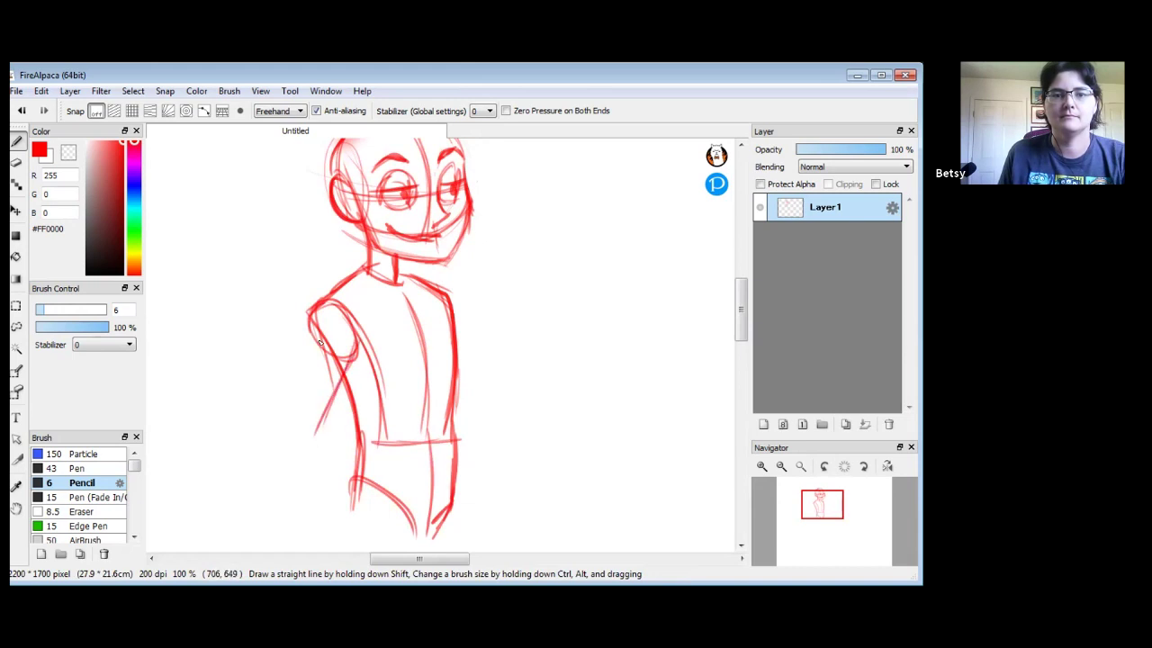
{"action": "left_click_drag", "start_coordinate": [314, 311], "coordinate": [290, 431]}
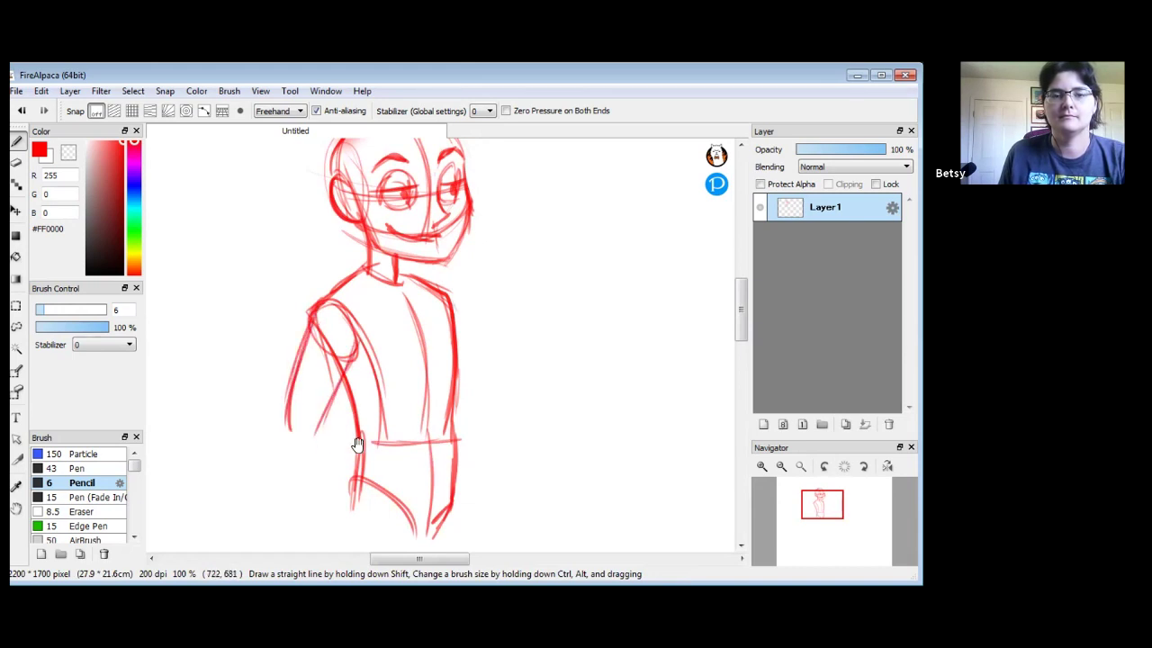
- Sketch a round elbow joint and a bent forearm reaching toward the hip, closing it with a wrist line
{"action": "left_click_drag", "start_coordinate": [358, 444], "coordinate": [352, 330]}
{"action": "mouse_move", "coordinate": [306, 284]}
{"action": "left_mouse_down"}
{"action": "mouse_move", "coordinate": [273, 313]}
{"action": "mouse_move", "coordinate": [289, 281]}
{"action": "left_mouse_up"}
{"action": "left_click_drag", "start_coordinate": [288, 326], "coordinate": [353, 374]}
{"action": "mouse_move", "coordinate": [287, 288]}
{"action": "left_mouse_down"}
{"action": "mouse_move", "coordinate": [325, 312]}
{"action": "mouse_move", "coordinate": [360, 375]}
{"action": "left_mouse_up"}
{"action": "mouse_move", "coordinate": [322, 309]}
{"action": "left_mouse_down"}
{"action": "mouse_move", "coordinate": [374, 360]}
{"action": "mouse_move", "coordinate": [392, 356]}
{"action": "left_mouse_up"}
{"action": "left_click_drag", "start_coordinate": [387, 360], "coordinate": [346, 391]}
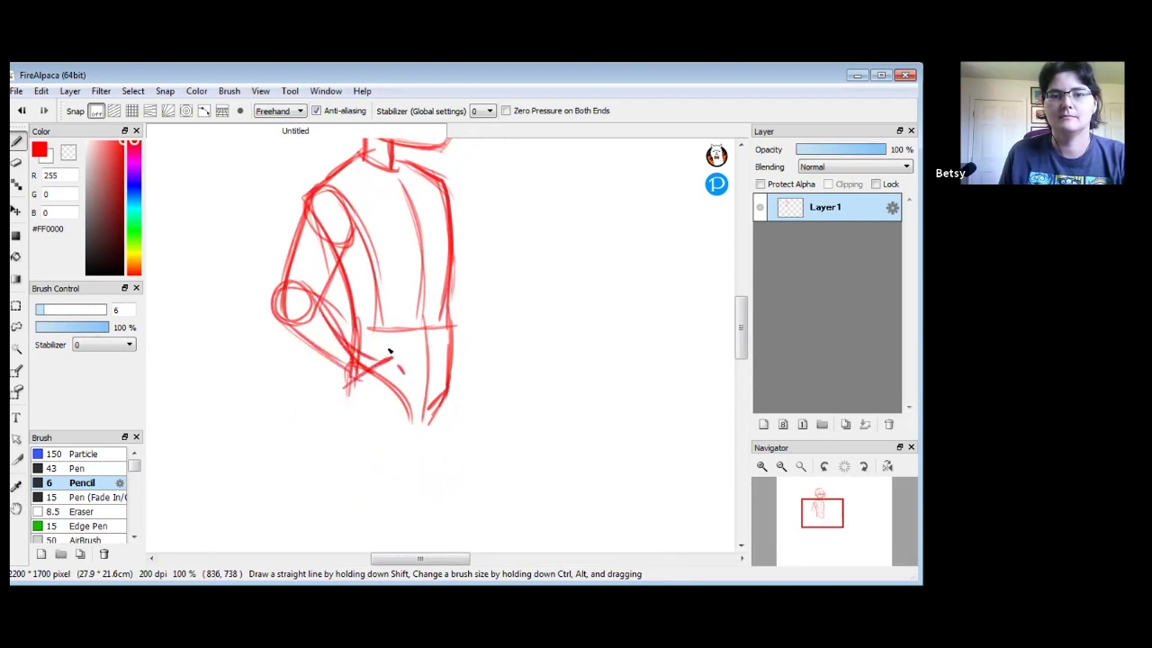
- Sketch the hand resting on the near hip, and clean up the overlapping forearm and wrist lines around it
{"action": "mouse_move", "coordinate": [359, 348]}
{"action": "left_mouse_down"}
{"action": "mouse_move", "coordinate": [391, 323]}
{"action": "mouse_move", "coordinate": [410, 371]}
{"action": "left_mouse_up"}
{"action": "left_click_drag", "start_coordinate": [292, 311], "coordinate": [351, 369]}
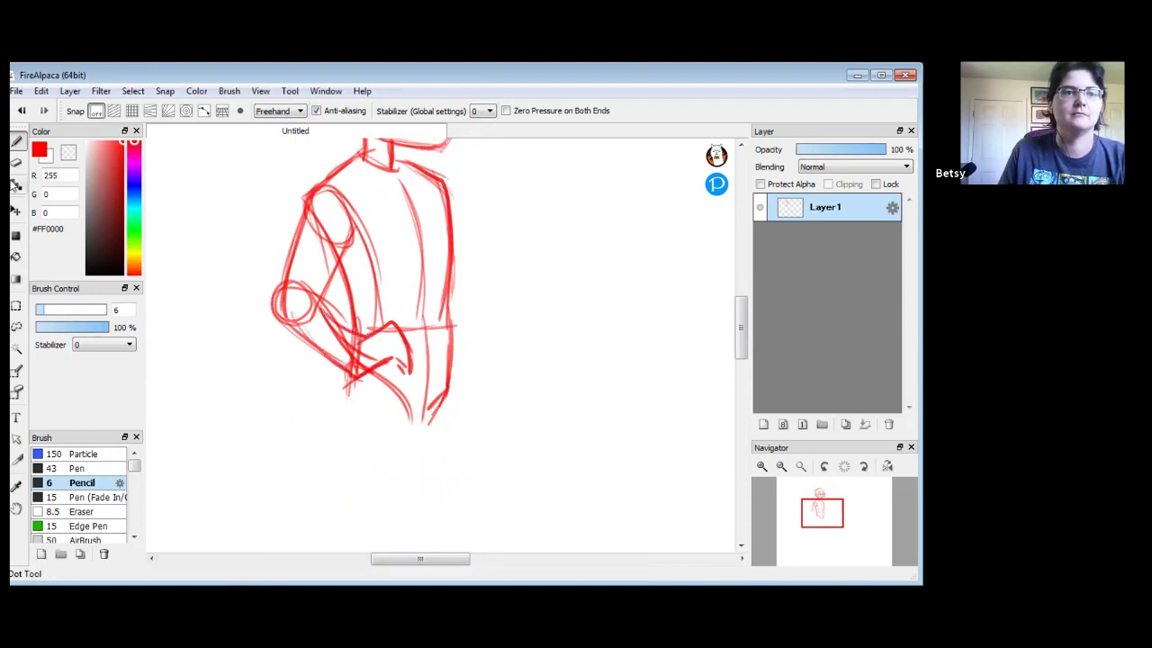
{"action": "key", "text": "e"}
{"action": "mouse_move", "coordinate": [333, 340]}
{"action": "left_mouse_down"}
{"action": "mouse_move", "coordinate": [360, 368]}
{"action": "mouse_move", "coordinate": [350, 363]}
{"action": "left_mouse_up"}
{"action": "mouse_move", "coordinate": [330, 318]}
{"action": "left_mouse_down"}
{"action": "mouse_move", "coordinate": [357, 335]}
{"action": "mouse_move", "coordinate": [352, 356]}
{"action": "left_mouse_up"}
{"action": "left_click", "coordinate": [16, 142]}
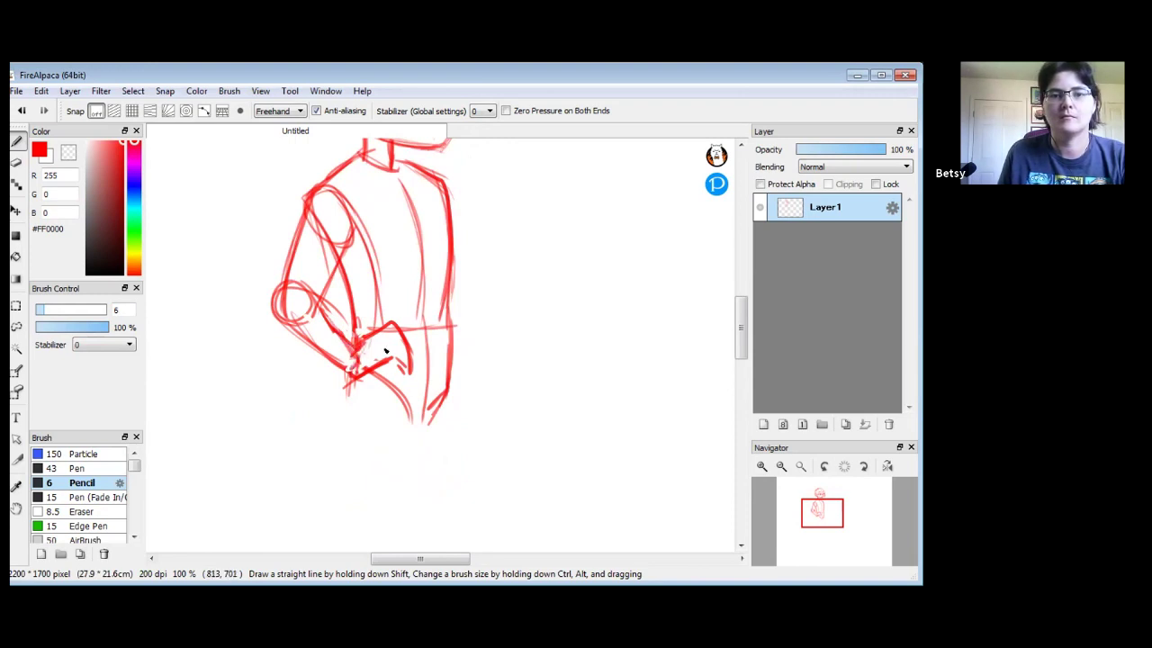
{"action": "left_click_drag", "start_coordinate": [392, 339], "coordinate": [387, 358]}
- Sketch the far arm bent behind the torso, with upper arm and forearm contours and a curved elbow line
{"action": "key", "text": "space"}
{"action": "mouse_move", "coordinate": [459, 301]}
{"action": "left_mouse_down"}
{"action": "mouse_move", "coordinate": [421, 401]}
{"action": "mouse_move", "coordinate": [454, 394]}
{"action": "left_mouse_up"}
{"action": "left_click_drag", "start_coordinate": [445, 296], "coordinate": [473, 371]}
{"action": "mouse_move", "coordinate": [437, 270]}
{"action": "left_mouse_down"}
{"action": "mouse_move", "coordinate": [479, 382]}
{"action": "mouse_move", "coordinate": [459, 425]}
{"action": "left_mouse_up"}
{"action": "mouse_move", "coordinate": [476, 372]}
{"action": "left_mouse_down"}
{"action": "mouse_move", "coordinate": [461, 431]}
{"action": "mouse_move", "coordinate": [444, 439]}
{"action": "left_mouse_up"}
{"action": "mouse_move", "coordinate": [448, 397]}
{"action": "left_mouse_down"}
{"action": "mouse_move", "coordinate": [445, 402]}
{"action": "mouse_move", "coordinate": [445, 459]}
{"action": "left_mouse_up"}
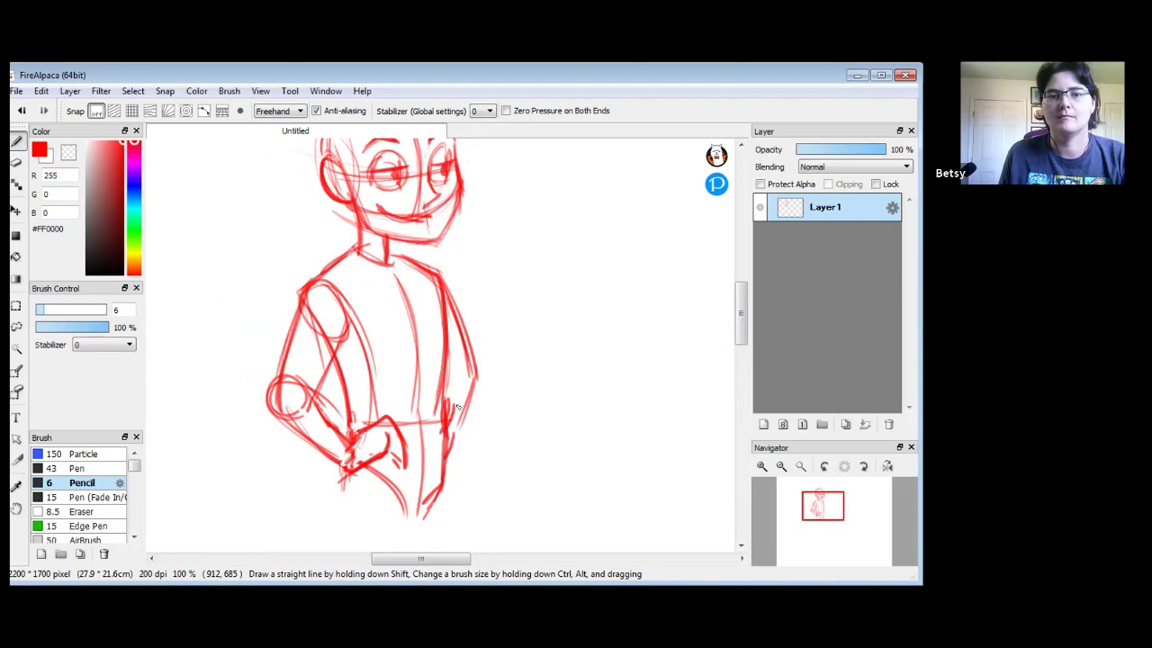
{"action": "left_click_drag", "start_coordinate": [443, 378], "coordinate": [475, 363]}
{"action": "left_click_drag", "start_coordinate": [474, 363], "coordinate": [468, 391]}
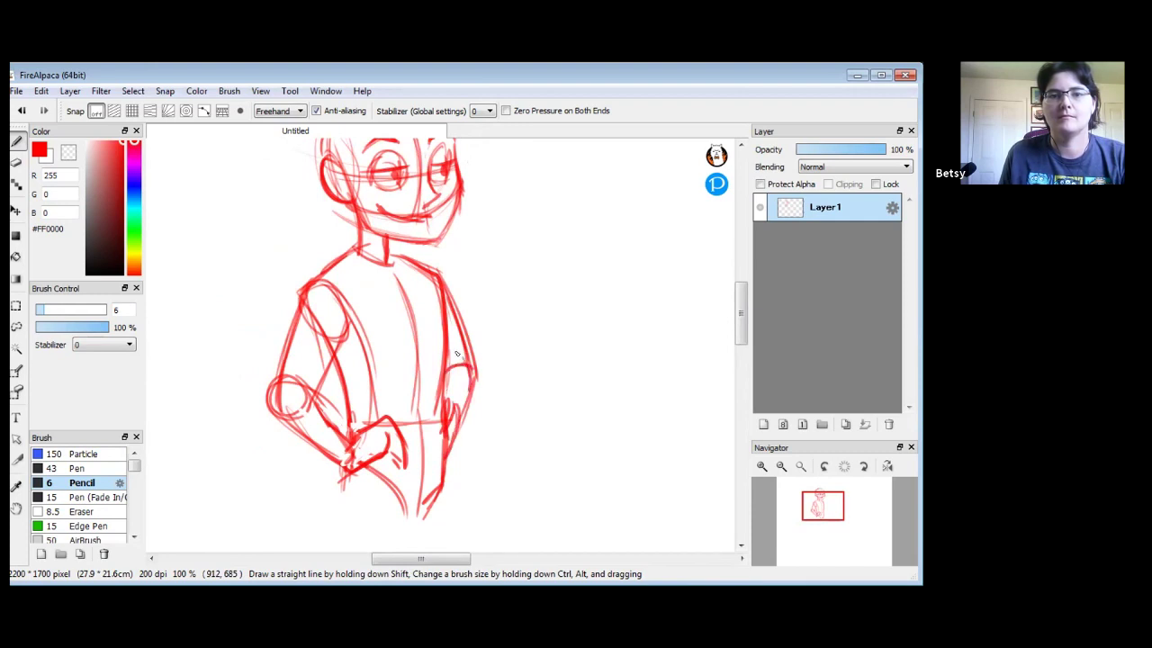
- Sketch the near thigh below the pelvis, closing it with an elliptical knee line, and start the far thigh's outer edge
{"action": "scroll", "coordinate": [420, 347], "scroll_direction": "down", "scroll_amount": 5}
{"action": "left_click_drag", "start_coordinate": [458, 211], "coordinate": [469, 364]}
{"action": "left_click_drag", "start_coordinate": [361, 261], "coordinate": [352, 410]}
{"action": "mouse_move", "coordinate": [361, 311]}
{"action": "left_mouse_down"}
{"action": "mouse_move", "coordinate": [351, 423]}
{"action": "mouse_move", "coordinate": [376, 428]}
{"action": "left_mouse_up"}
{"action": "mouse_move", "coordinate": [421, 292]}
{"action": "left_mouse_down"}
{"action": "mouse_move", "coordinate": [407, 430]}
{"action": "mouse_move", "coordinate": [397, 415]}
{"action": "left_mouse_up"}
{"action": "left_click_drag", "start_coordinate": [361, 274], "coordinate": [351, 433]}
{"action": "left_click_drag", "start_coordinate": [358, 356], "coordinate": [349, 439]}
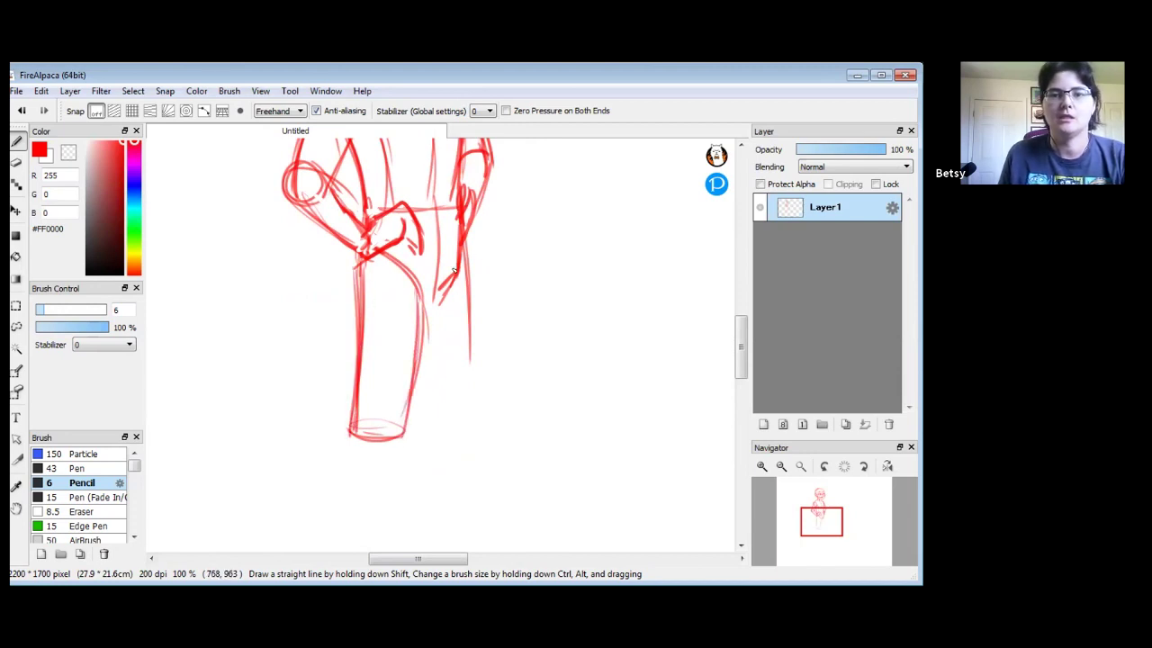
- Close the crotch line, sketch the far thigh down to a knee line, and add rounded kneecaps to both legs
{"action": "left_click_drag", "start_coordinate": [420, 294], "coordinate": [442, 289]}
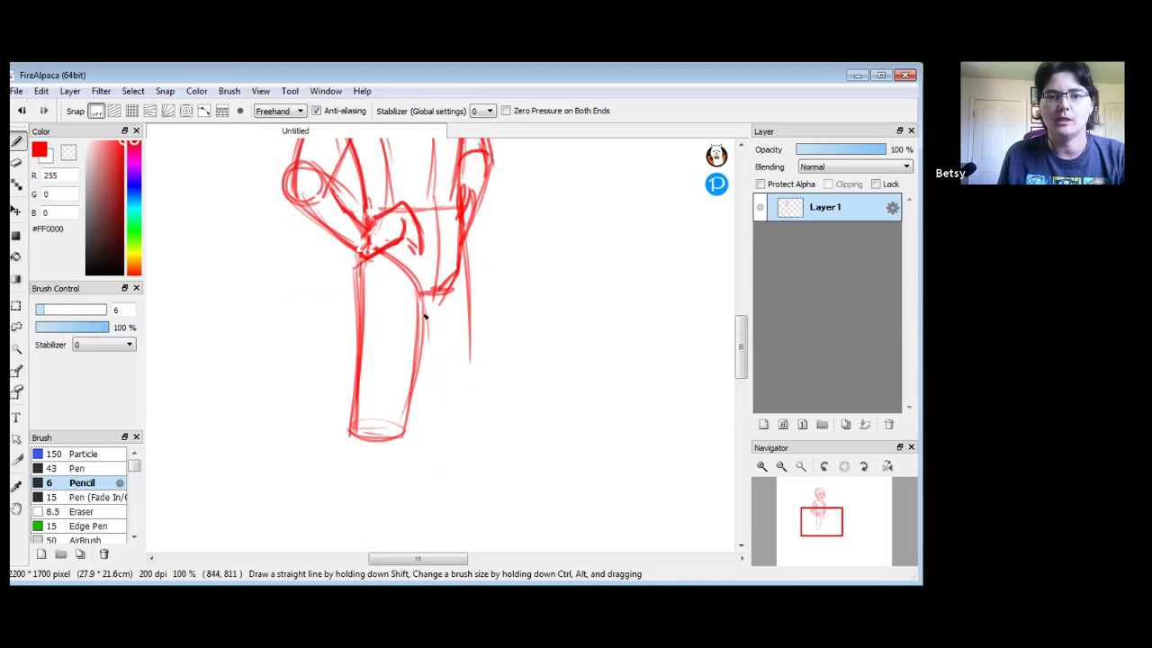
{"action": "left_click_drag", "start_coordinate": [438, 394], "coordinate": [440, 410]}
{"action": "left_click_drag", "start_coordinate": [422, 306], "coordinate": [435, 430]}
{"action": "left_click_drag", "start_coordinate": [467, 256], "coordinate": [477, 410]}
{"action": "mouse_move", "coordinate": [473, 304]}
{"action": "left_mouse_down"}
{"action": "mouse_move", "coordinate": [475, 421]}
{"action": "mouse_move", "coordinate": [458, 433]}
{"action": "left_mouse_up"}
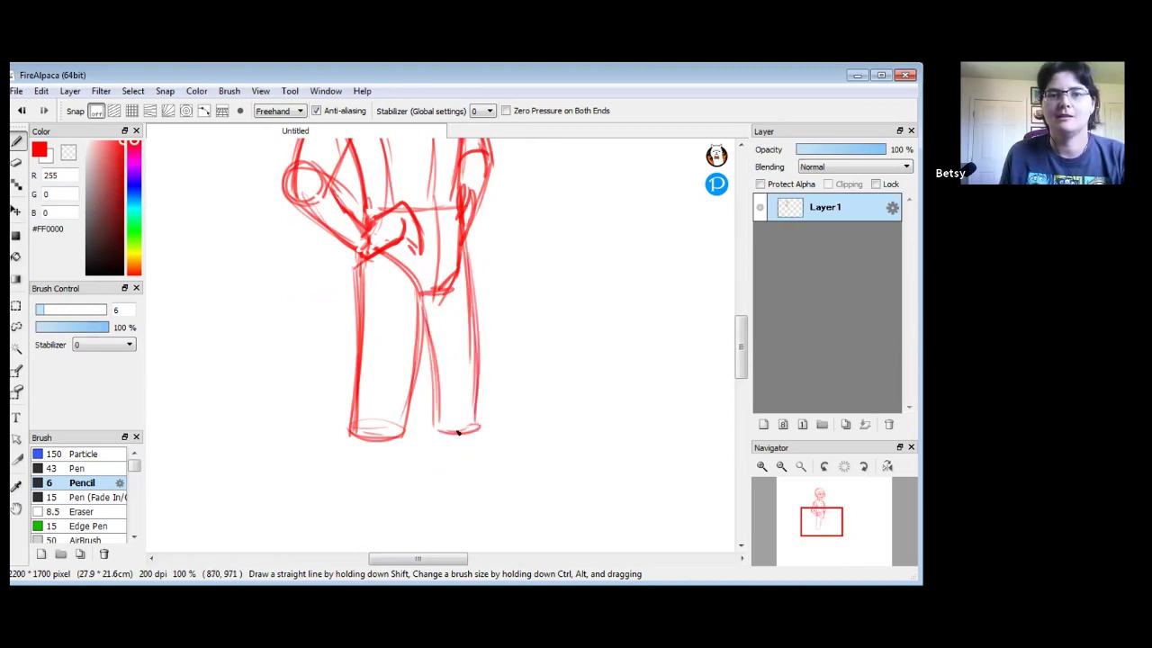
{"action": "left_click_drag", "start_coordinate": [395, 402], "coordinate": [402, 459]}
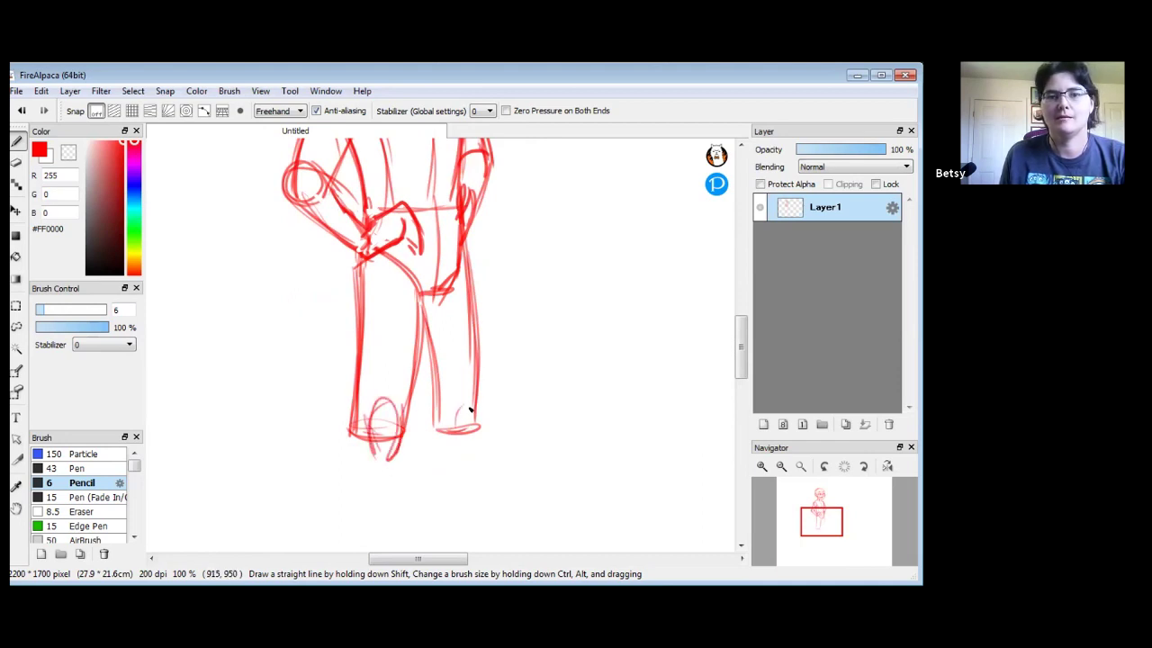
{"action": "mouse_move", "coordinate": [444, 416]}
{"action": "left_mouse_down"}
{"action": "mouse_move", "coordinate": [417, 371]}
{"action": "mouse_move", "coordinate": [429, 278]}
{"action": "mouse_move", "coordinate": [432, 345]}
{"action": "left_mouse_up"}
- Sketch the near lower leg with a curved calf tapering to the ankle, ending in a rounded foot
{"action": "left_click_drag", "start_coordinate": [424, 282], "coordinate": [432, 351]}
{"action": "mouse_move", "coordinate": [373, 261]}
{"action": "left_mouse_down"}
{"action": "mouse_move", "coordinate": [362, 289]}
{"action": "mouse_move", "coordinate": [385, 389]}
{"action": "left_mouse_up"}
{"action": "left_click_drag", "start_coordinate": [423, 295], "coordinate": [399, 439]}
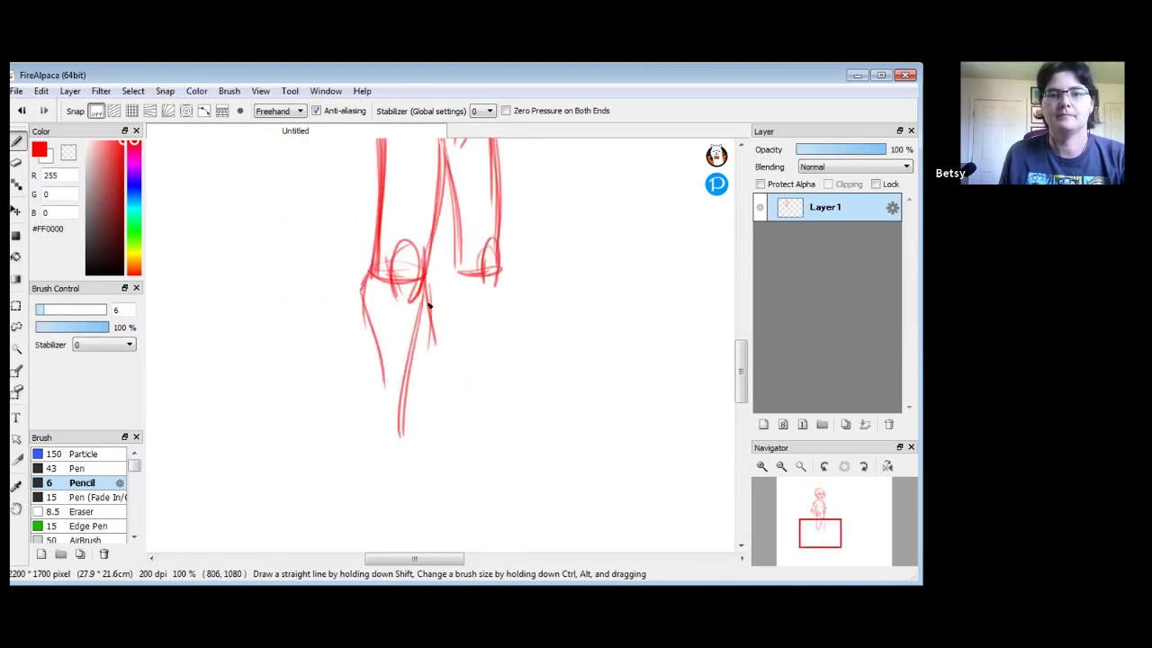
{"action": "left_click_drag", "start_coordinate": [382, 349], "coordinate": [380, 416]}
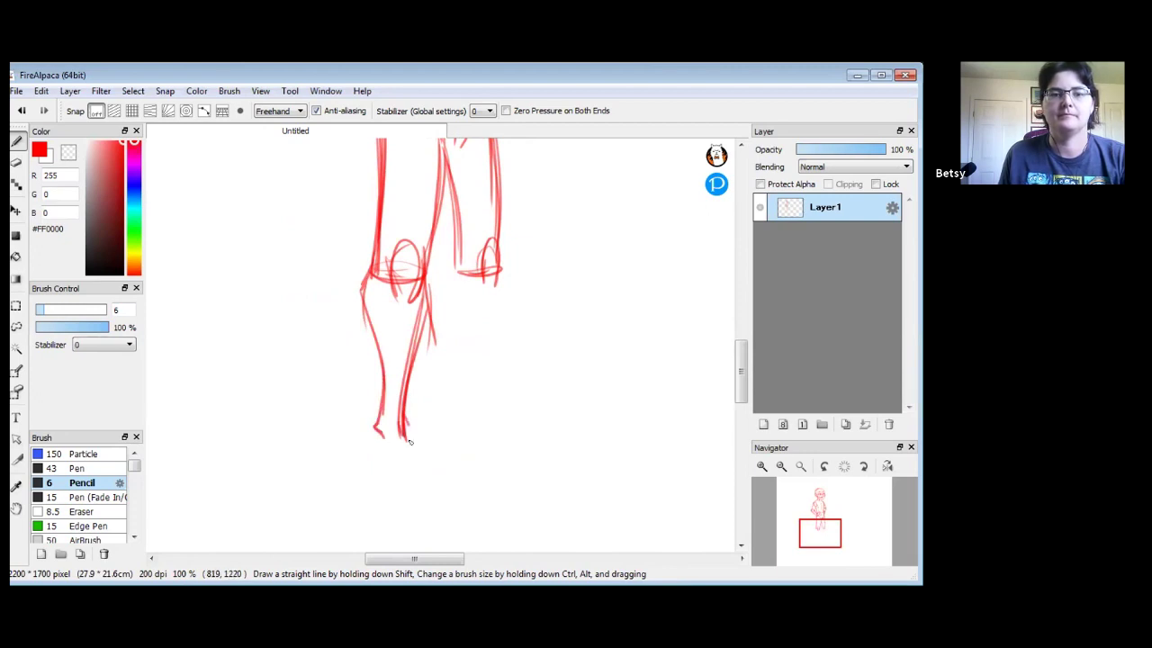
{"action": "mouse_move", "coordinate": [388, 475]}
{"action": "left_mouse_down"}
{"action": "mouse_move", "coordinate": [428, 448]}
{"action": "mouse_move", "coordinate": [370, 453]}
{"action": "mouse_move", "coordinate": [421, 481]}
{"action": "left_mouse_up"}
- Sketch the far lower leg with a curved calf and a pointed foot turned sideways, including its heel line
{"action": "left_click_drag", "start_coordinate": [453, 269], "coordinate": [474, 410]}
{"action": "mouse_move", "coordinate": [493, 275]}
{"action": "left_mouse_down"}
{"action": "mouse_move", "coordinate": [500, 426]}
{"action": "mouse_move", "coordinate": [463, 422]}
{"action": "mouse_move", "coordinate": [483, 443]}
{"action": "mouse_move", "coordinate": [506, 404]}
{"action": "mouse_move", "coordinate": [576, 428]}
{"action": "mouse_move", "coordinate": [495, 442]}
{"action": "mouse_move", "coordinate": [574, 428]}
{"action": "mouse_move", "coordinate": [521, 440]}
{"action": "mouse_move", "coordinate": [546, 423]}
{"action": "mouse_move", "coordinate": [570, 439]}
{"action": "left_mouse_up"}
{"action": "left_click_drag", "start_coordinate": [500, 443], "coordinate": [528, 444]}
{"action": "left_click_drag", "start_coordinate": [468, 385], "coordinate": [466, 438]}
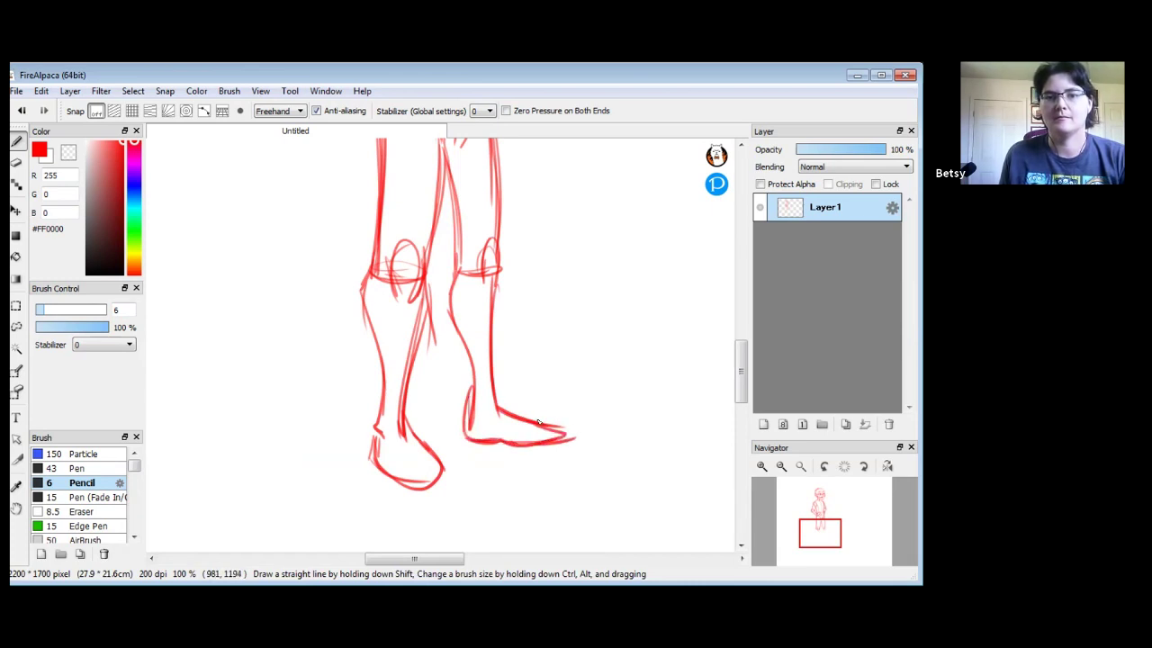
- Add the top curve of the near foot and reinforce the ankle and shin contours of both legs
{"action": "left_click_drag", "start_coordinate": [377, 438], "coordinate": [414, 443]}
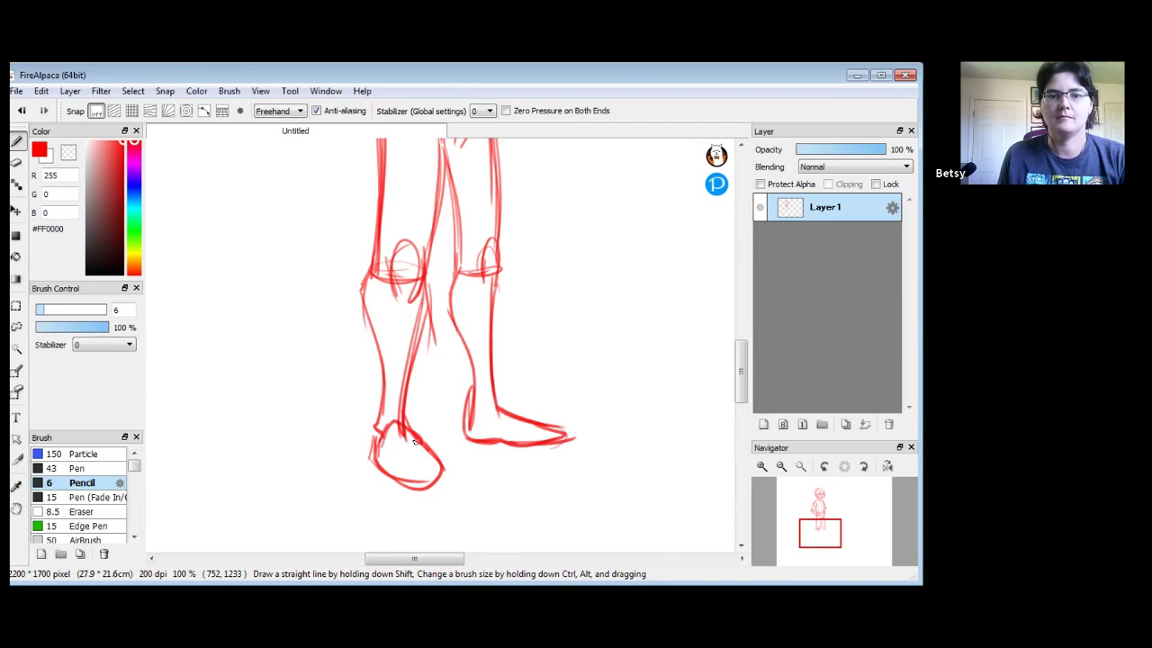
{"action": "left_click_drag", "start_coordinate": [387, 382], "coordinate": [375, 421]}
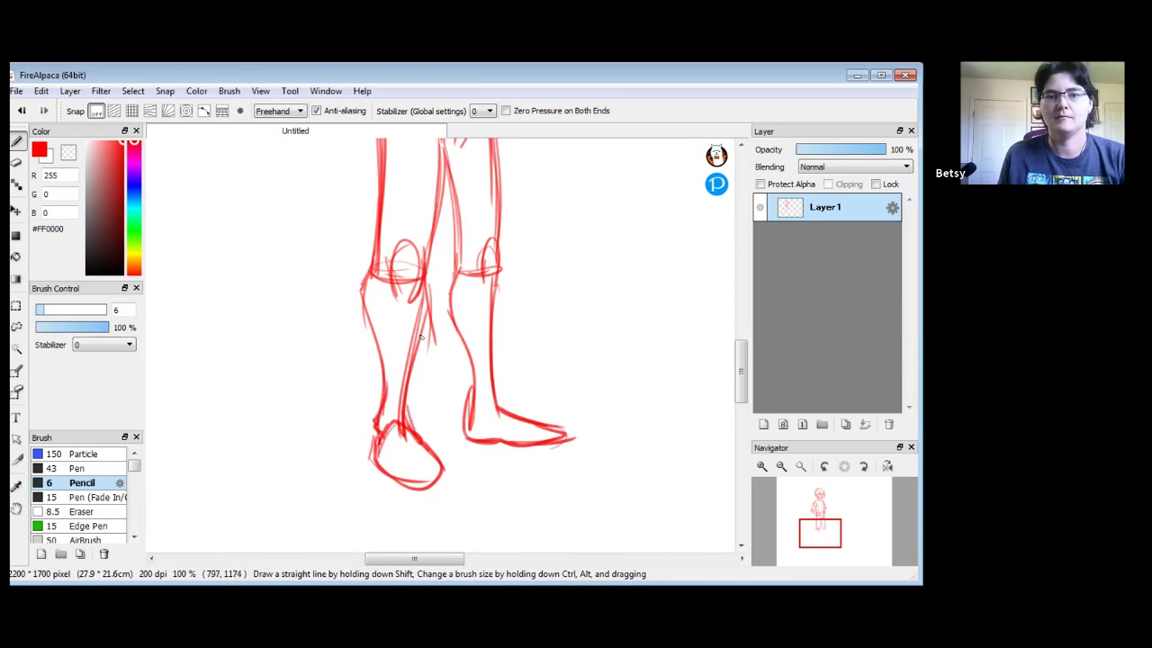
{"action": "left_click_drag", "start_coordinate": [409, 293], "coordinate": [405, 423]}
{"action": "left_click_drag", "start_coordinate": [489, 276], "coordinate": [513, 419]}
- Flip the canvas view horizontally and check the proportions of the whole figure
{"action": "key", "text": "space"}
{"action": "mouse_move", "coordinate": [471, 168]}
{"action": "left_mouse_down"}
{"action": "mouse_move", "coordinate": [486, 381]}
{"action": "mouse_move", "coordinate": [468, 427]}
{"action": "left_mouse_up"}
{"action": "key", "text": "space"}
{"action": "left_click_drag", "start_coordinate": [472, 325], "coordinate": [478, 486]}
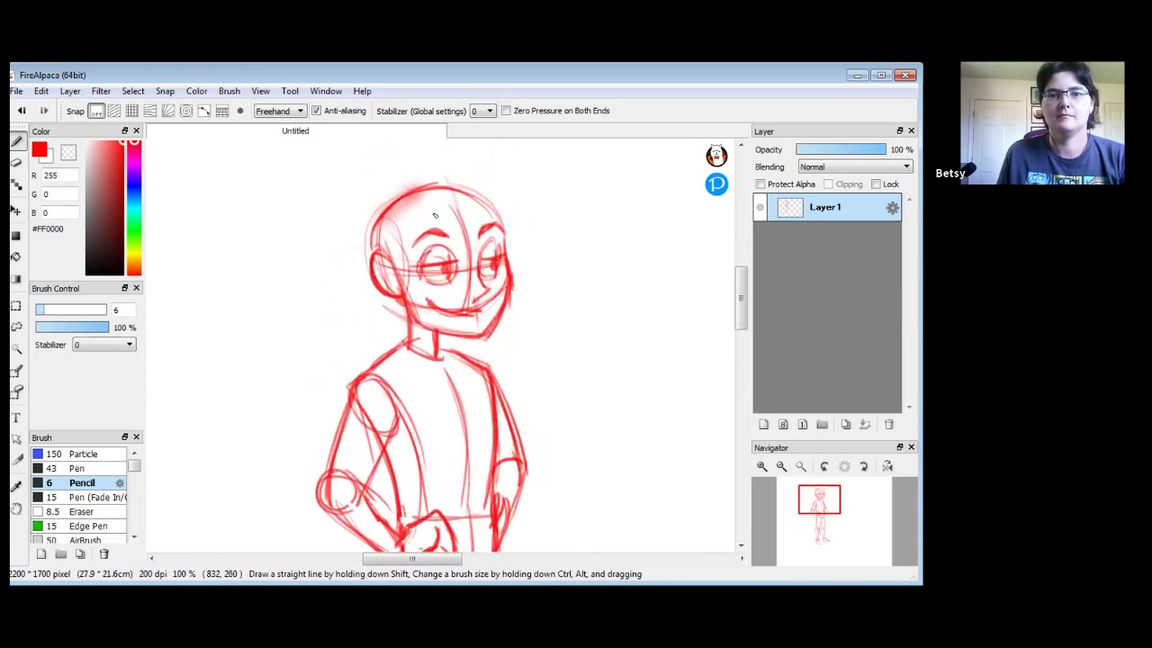
{"action": "mouse_move", "coordinate": [880, 468]}
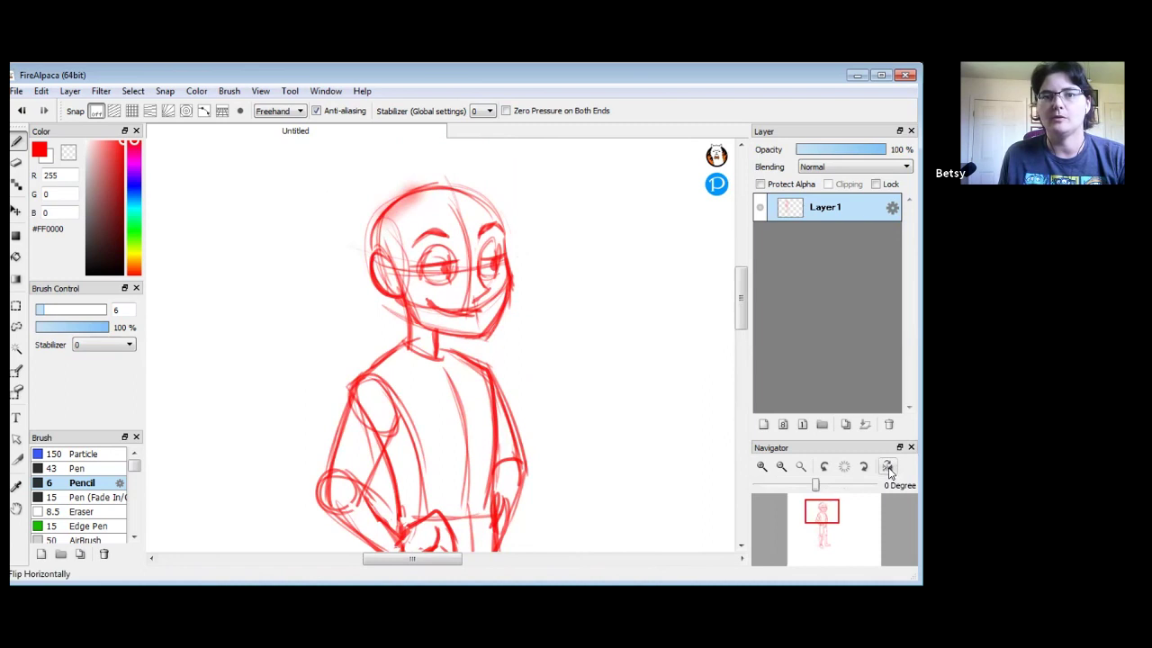
{"action": "left_click", "coordinate": [887, 467]}
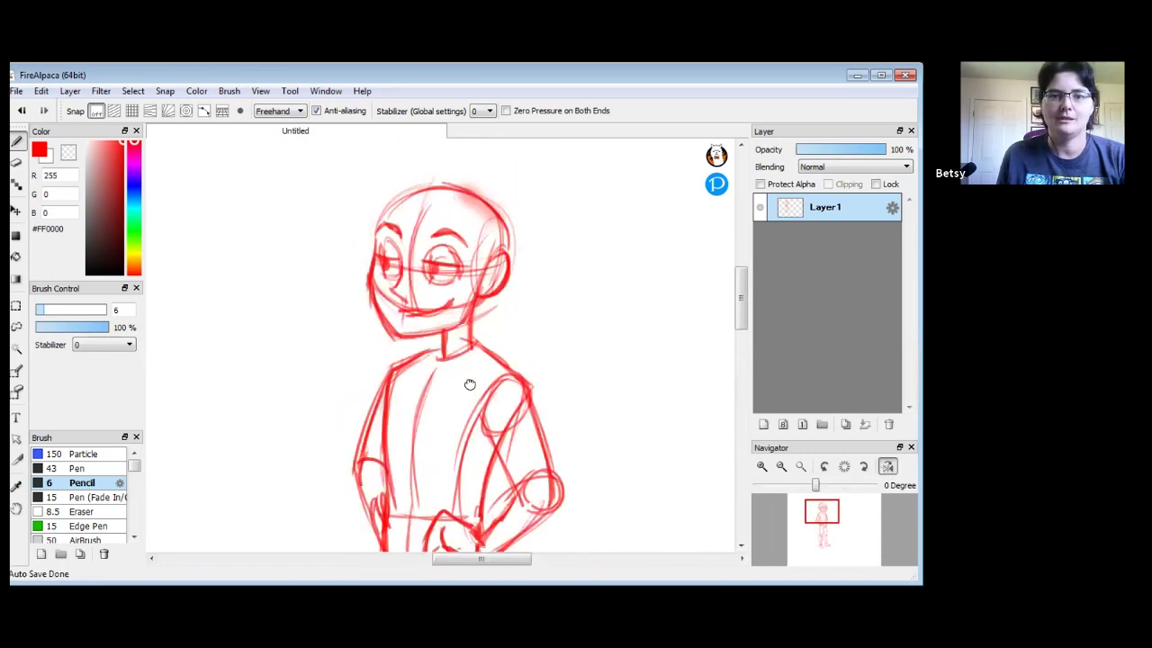
{"action": "left_click_drag", "start_coordinate": [469, 385], "coordinate": [468, 336]}
{"action": "left_click", "coordinate": [781, 467]}
{"action": "left_click_drag", "start_coordinate": [457, 382], "coordinate": [464, 304]}
{"action": "left_click", "coordinate": [781, 467]}
{"action": "scroll", "coordinate": [576, 405], "scroll_direction": "down", "scroll_amount": 1}
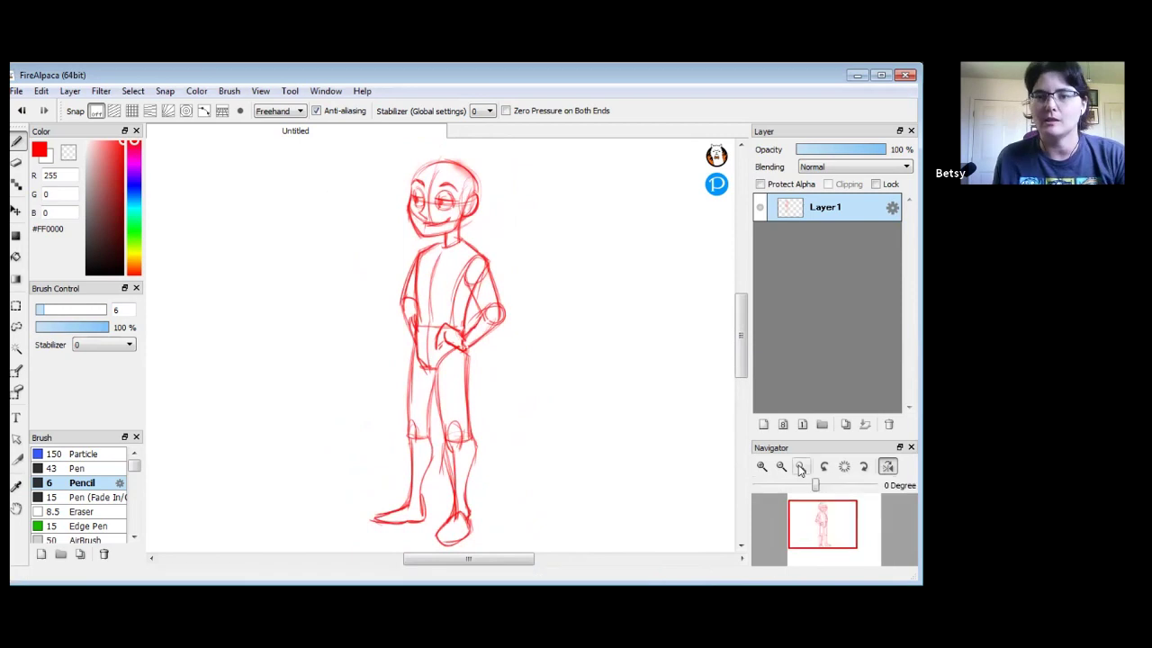
- Erase part of the character's jaw contour and redraw it with a more angular chin and a firmer jawline
{"action": "left_click", "coordinate": [762, 466]}
{"action": "left_click_drag", "start_coordinate": [463, 205], "coordinate": [464, 381]}
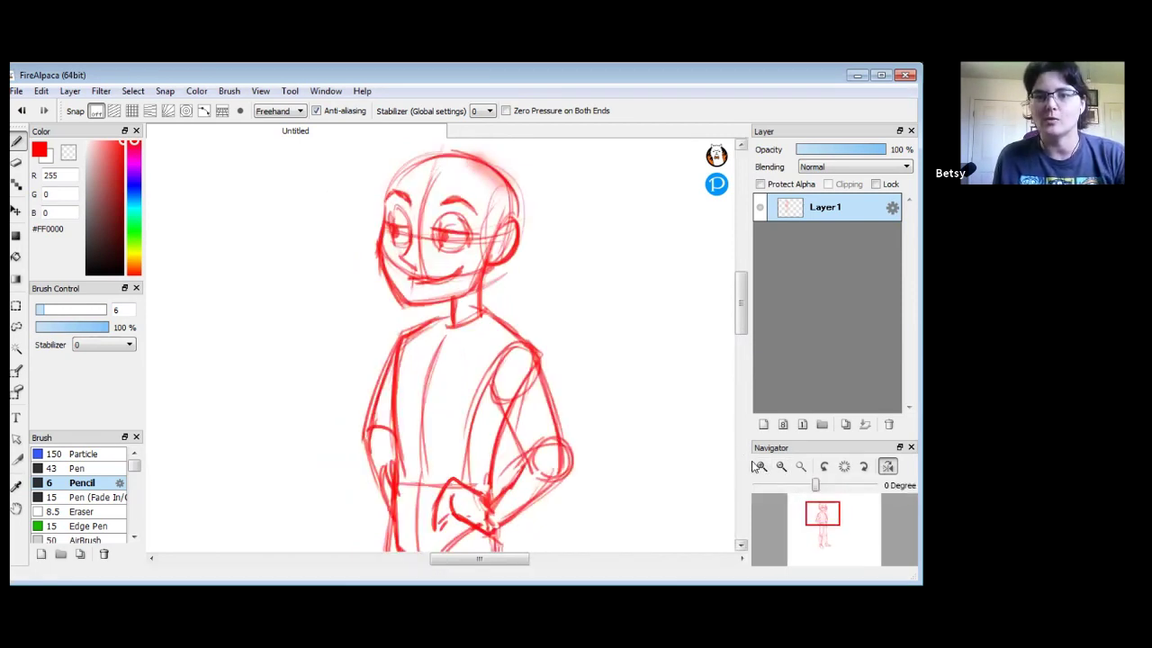
{"action": "left_click_drag", "start_coordinate": [518, 281], "coordinate": [536, 468]}
{"action": "left_click", "coordinate": [17, 163]}
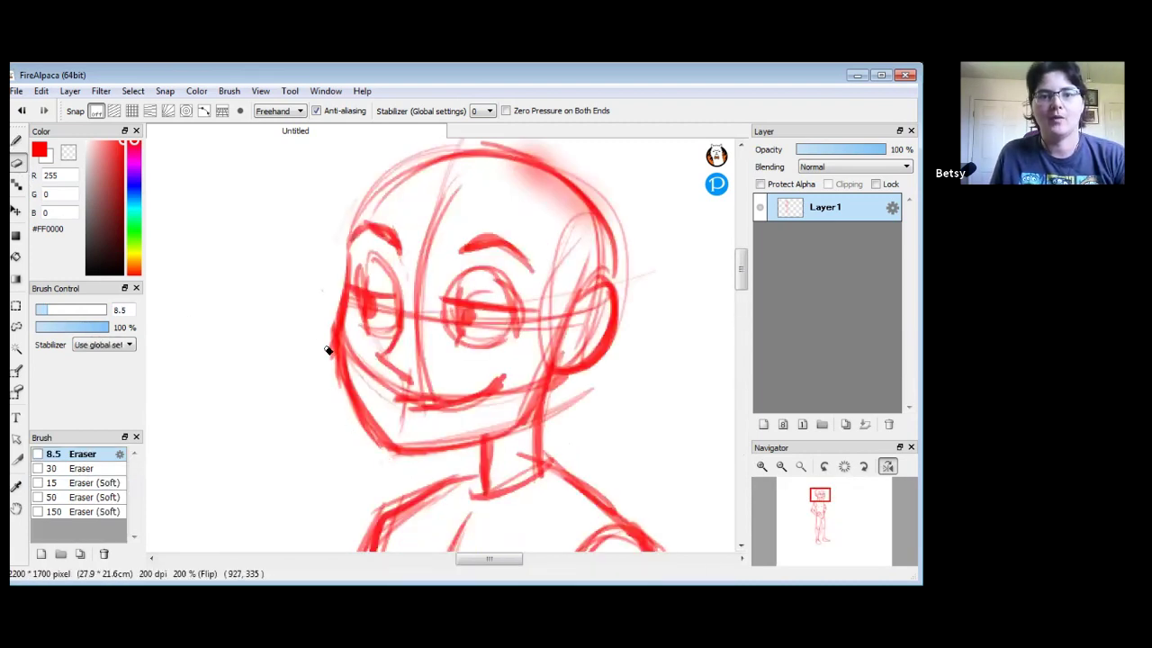
{"action": "mouse_move", "coordinate": [382, 437]}
{"action": "left_mouse_down"}
{"action": "mouse_move", "coordinate": [335, 382]}
{"action": "mouse_move", "coordinate": [400, 441]}
{"action": "mouse_move", "coordinate": [365, 410]}
{"action": "left_mouse_up"}
{"action": "left_click", "coordinate": [17, 142]}
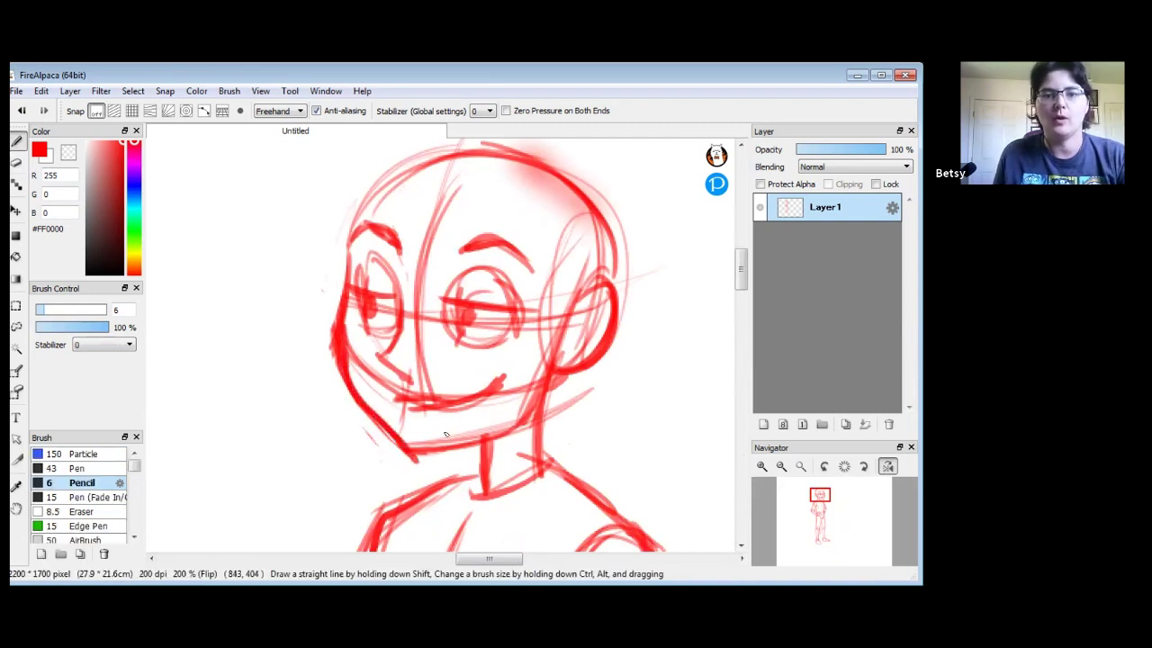
{"action": "mouse_move", "coordinate": [409, 457]}
{"action": "left_mouse_down"}
{"action": "mouse_move", "coordinate": [482, 442]}
{"action": "mouse_move", "coordinate": [538, 411]}
{"action": "left_mouse_up"}
- Add the side-of-face line in front of the ear and sketch glasses with two rounded lenses, a bridge and a temple arm
{"action": "mouse_move", "coordinate": [442, 249]}
{"action": "left_mouse_down"}
{"action": "mouse_move", "coordinate": [548, 312]}
{"action": "mouse_move", "coordinate": [509, 333]}
{"action": "mouse_move", "coordinate": [511, 419]}
{"action": "left_mouse_up"}
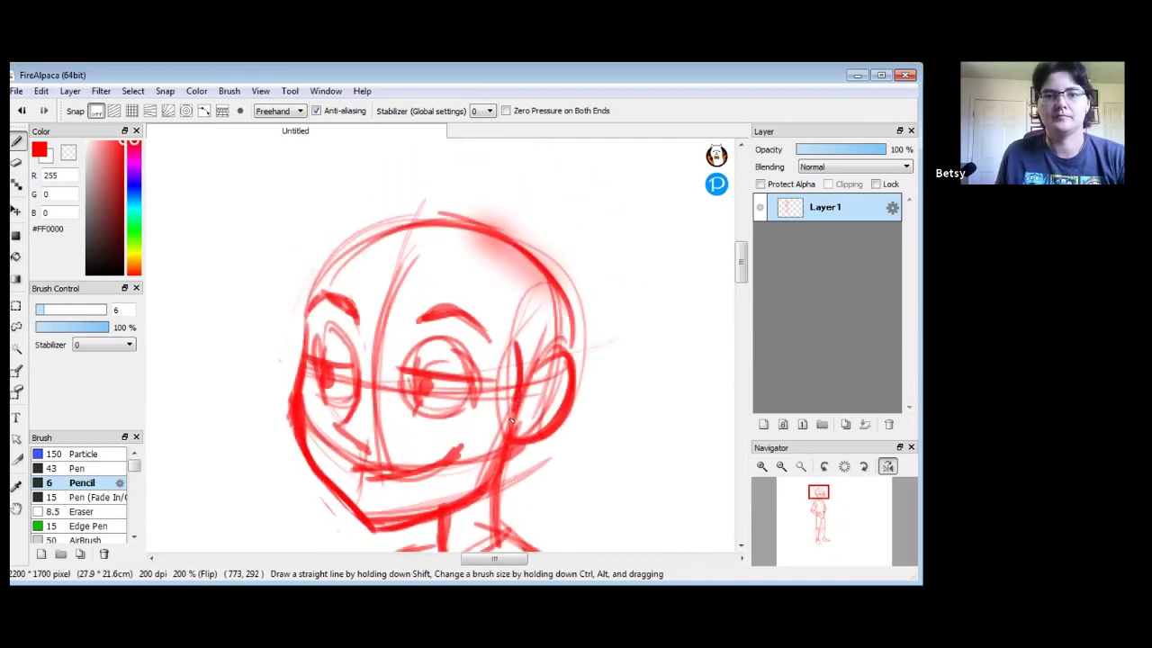
{"action": "left_click_drag", "start_coordinate": [497, 338], "coordinate": [540, 276]}
{"action": "mouse_move", "coordinate": [385, 340]}
{"action": "left_mouse_down"}
{"action": "mouse_move", "coordinate": [419, 354]}
{"action": "mouse_move", "coordinate": [392, 369]}
{"action": "left_mouse_up"}
{"action": "mouse_move", "coordinate": [350, 297]}
{"action": "left_mouse_down"}
{"action": "mouse_move", "coordinate": [326, 358]}
{"action": "mouse_move", "coordinate": [342, 284]}
{"action": "mouse_move", "coordinate": [331, 346]}
{"action": "left_mouse_up"}
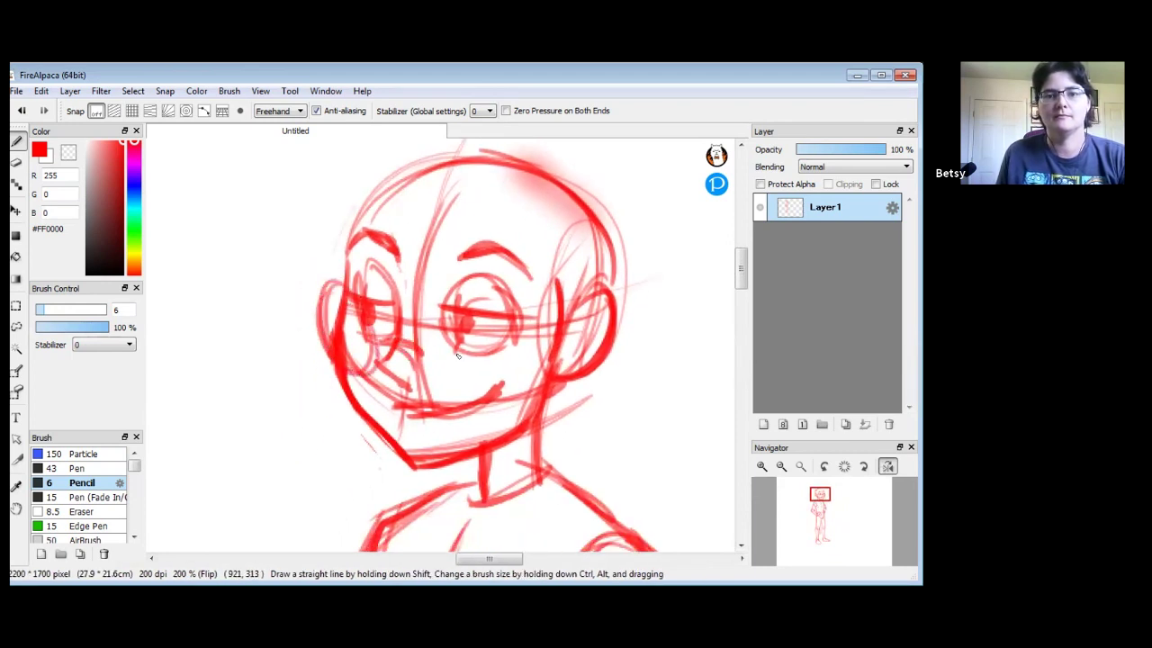
{"action": "mouse_move", "coordinate": [462, 330]}
{"action": "left_mouse_down"}
{"action": "mouse_move", "coordinate": [430, 360]}
{"action": "mouse_move", "coordinate": [450, 387]}
{"action": "left_mouse_up"}
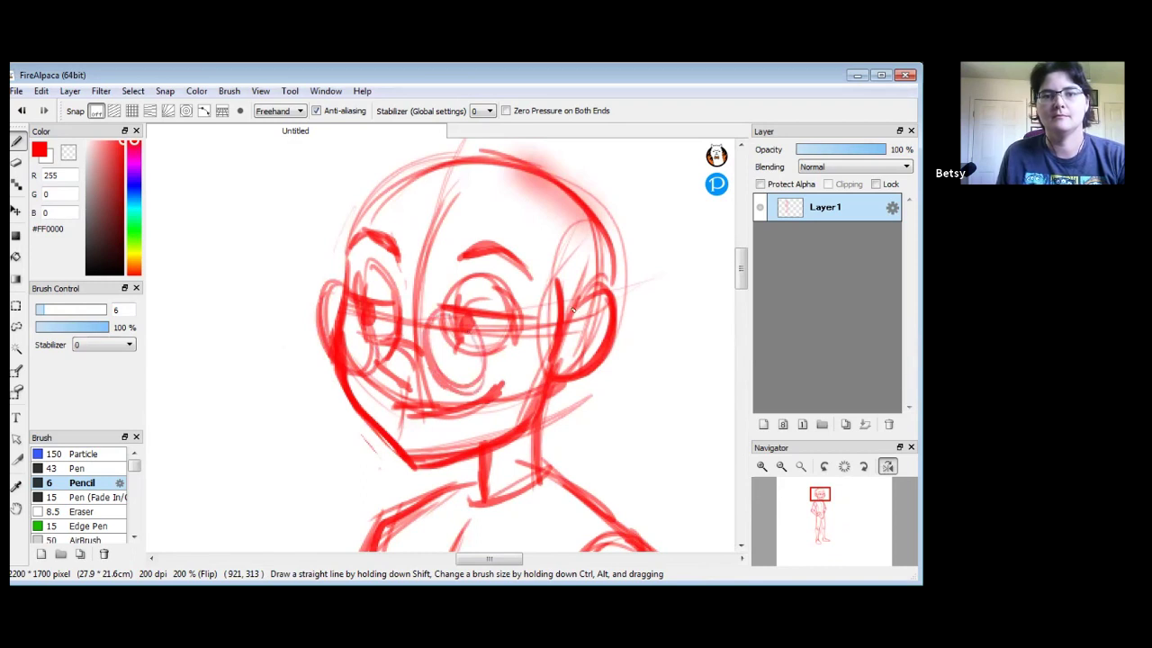
{"action": "left_click_drag", "start_coordinate": [572, 310], "coordinate": [536, 333]}
- Sketch the front hair with a curved hairline, a raised forelock, a side curl and a long sweep toward the back
{"action": "left_click_drag", "start_coordinate": [559, 242], "coordinate": [504, 338]}
{"action": "left_click_drag", "start_coordinate": [369, 239], "coordinate": [376, 314]}
{"action": "mouse_move", "coordinate": [378, 311]}
{"action": "left_mouse_down"}
{"action": "mouse_move", "coordinate": [486, 281]}
{"action": "mouse_move", "coordinate": [385, 303]}
{"action": "left_mouse_up"}
{"action": "mouse_move", "coordinate": [326, 235]}
{"action": "left_mouse_down"}
{"action": "mouse_move", "coordinate": [348, 293]}
{"action": "mouse_move", "coordinate": [378, 313]}
{"action": "left_mouse_up"}
{"action": "left_click_drag", "start_coordinate": [341, 207], "coordinate": [366, 307]}
{"action": "mouse_move", "coordinate": [378, 186]}
{"action": "left_mouse_down"}
{"action": "mouse_move", "coordinate": [504, 248]}
{"action": "mouse_move", "coordinate": [631, 253]}
{"action": "mouse_move", "coordinate": [340, 209]}
{"action": "mouse_move", "coordinate": [259, 297]}
{"action": "left_mouse_up"}
{"action": "left_click_drag", "start_coordinate": [315, 223], "coordinate": [288, 344]}
{"action": "left_click_drag", "start_coordinate": [270, 274], "coordinate": [275, 335]}
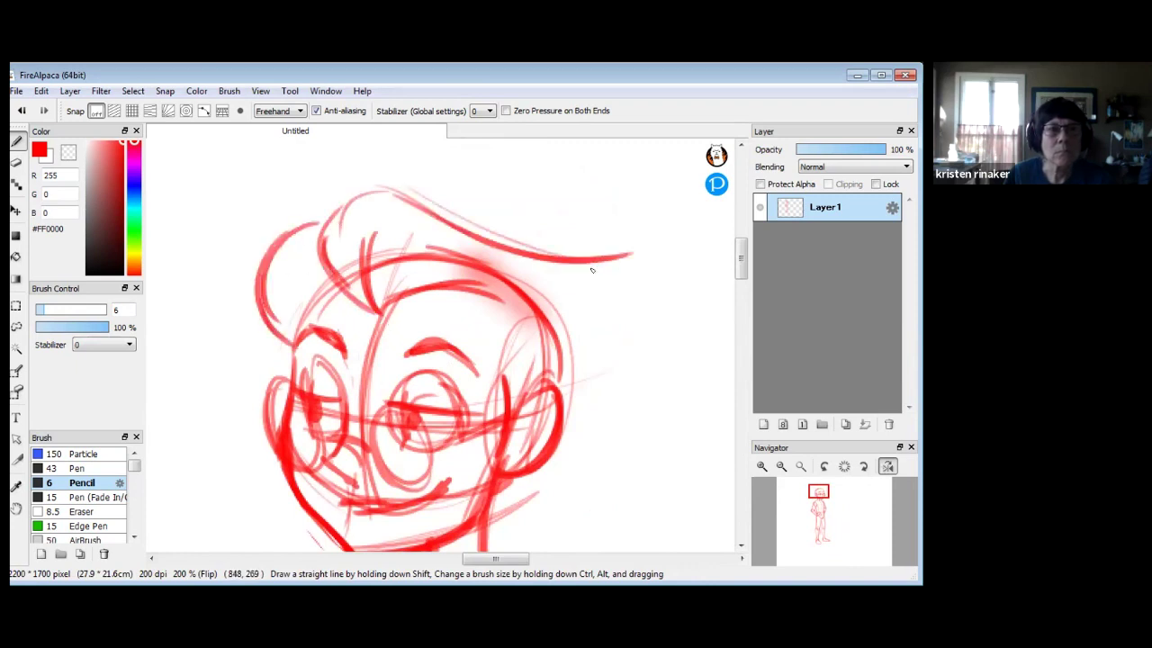
- Add pointed hair tufts at the back of the head, a hairline down the temple and wisps at the nape
{"action": "left_click_drag", "start_coordinate": [617, 261], "coordinate": [576, 306]}
{"action": "left_click_drag", "start_coordinate": [617, 261], "coordinate": [576, 306]}
{"action": "left_click_drag", "start_coordinate": [454, 292], "coordinate": [503, 369]}
{"action": "mouse_move", "coordinate": [474, 289]}
{"action": "left_mouse_down"}
{"action": "mouse_move", "coordinate": [498, 342]}
{"action": "mouse_move", "coordinate": [505, 403]}
{"action": "left_mouse_up"}
{"action": "left_click_drag", "start_coordinate": [488, 308], "coordinate": [508, 400]}
{"action": "left_click_drag", "start_coordinate": [642, 315], "coordinate": [574, 404]}
{"action": "left_click_drag", "start_coordinate": [616, 346], "coordinate": [563, 408]}
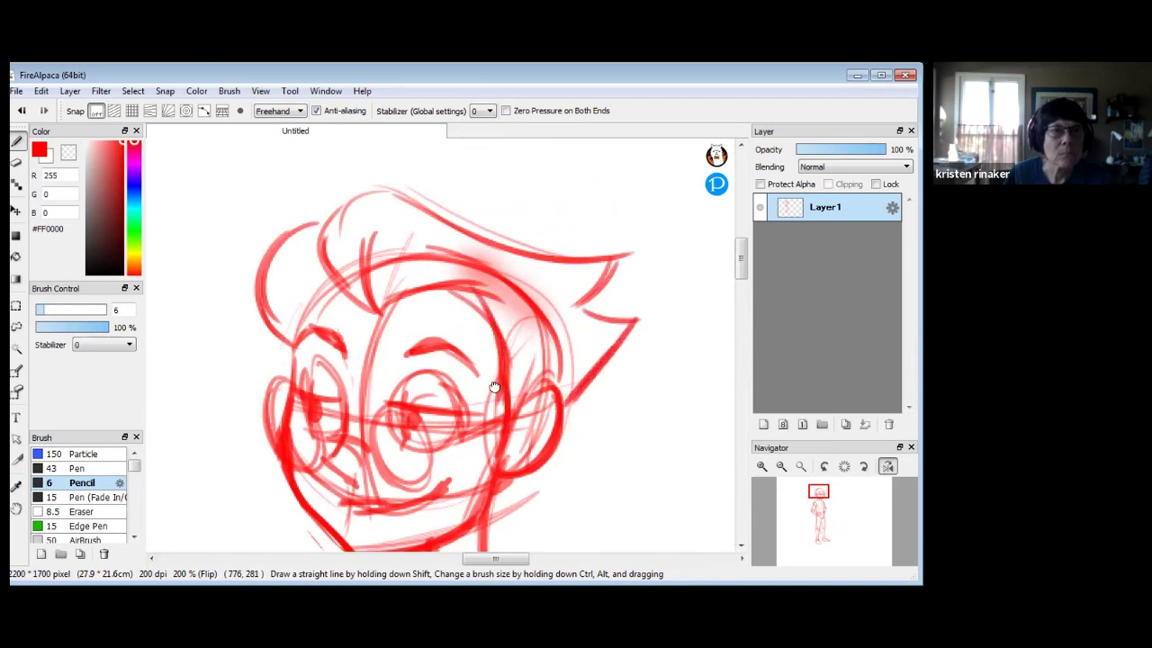
{"action": "scroll", "coordinate": [538, 349], "scroll_direction": "down", "scroll_amount": 3}
{"action": "left_click_drag", "start_coordinate": [551, 317], "coordinate": [543, 393]}
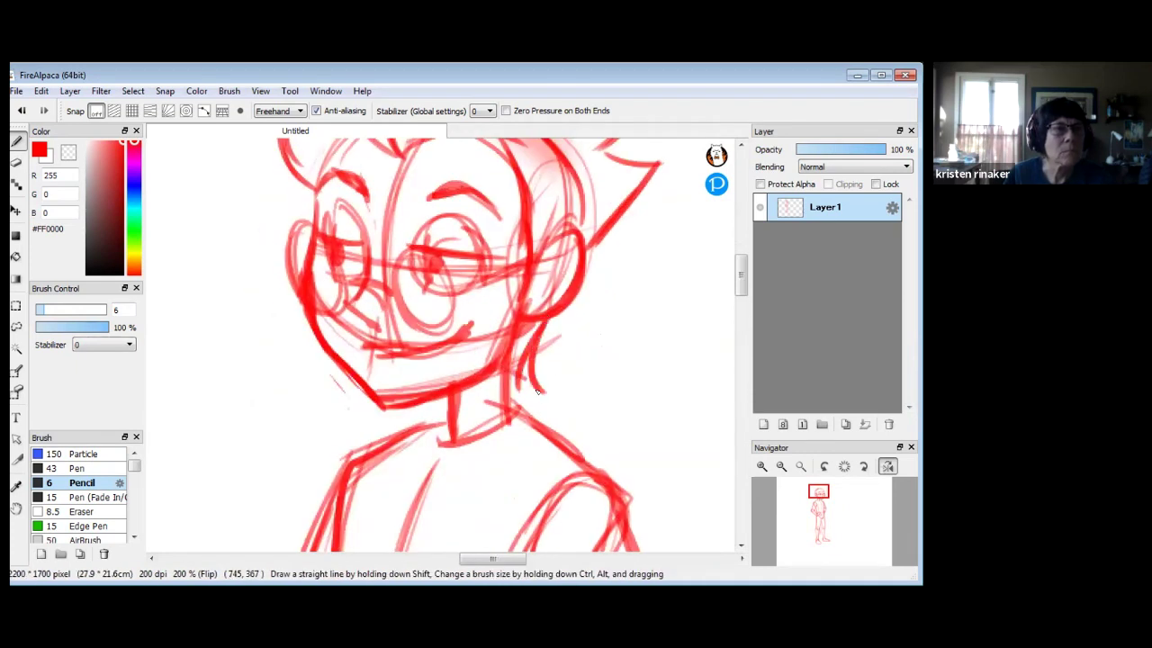
- Draw a fuller lower lip under the smile and thicken the upper eyelid lines of both eyes
{"action": "scroll", "coordinate": [501, 378], "scroll_direction": "up", "scroll_amount": 2}
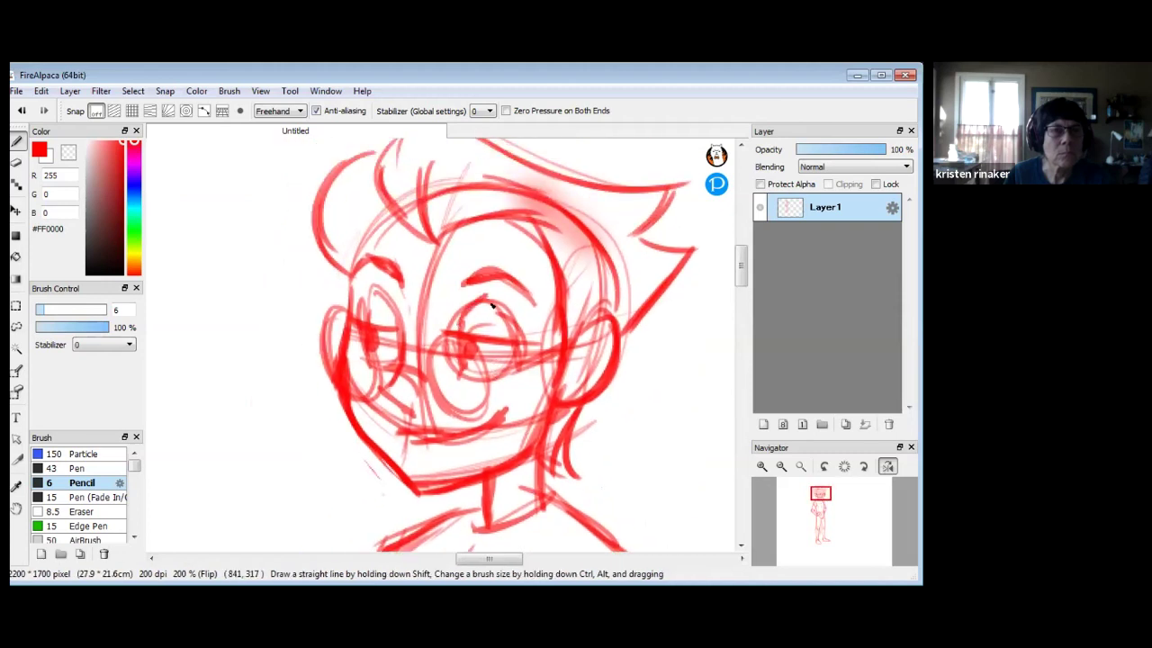
{"action": "scroll", "coordinate": [599, 352], "scroll_direction": "right", "scroll_amount": 2}
{"action": "scroll", "coordinate": [586, 334], "scroll_direction": "down", "scroll_amount": 2}
{"action": "left_click_drag", "start_coordinate": [364, 428], "coordinate": [423, 416]}
{"action": "left_click_drag", "start_coordinate": [349, 407], "coordinate": [422, 401]}
{"action": "mouse_move", "coordinate": [431, 307]}
{"action": "left_mouse_down"}
{"action": "mouse_move", "coordinate": [381, 291]}
{"action": "mouse_move", "coordinate": [461, 317]}
{"action": "left_mouse_up"}
{"action": "left_click_drag", "start_coordinate": [353, 302], "coordinate": [320, 289]}
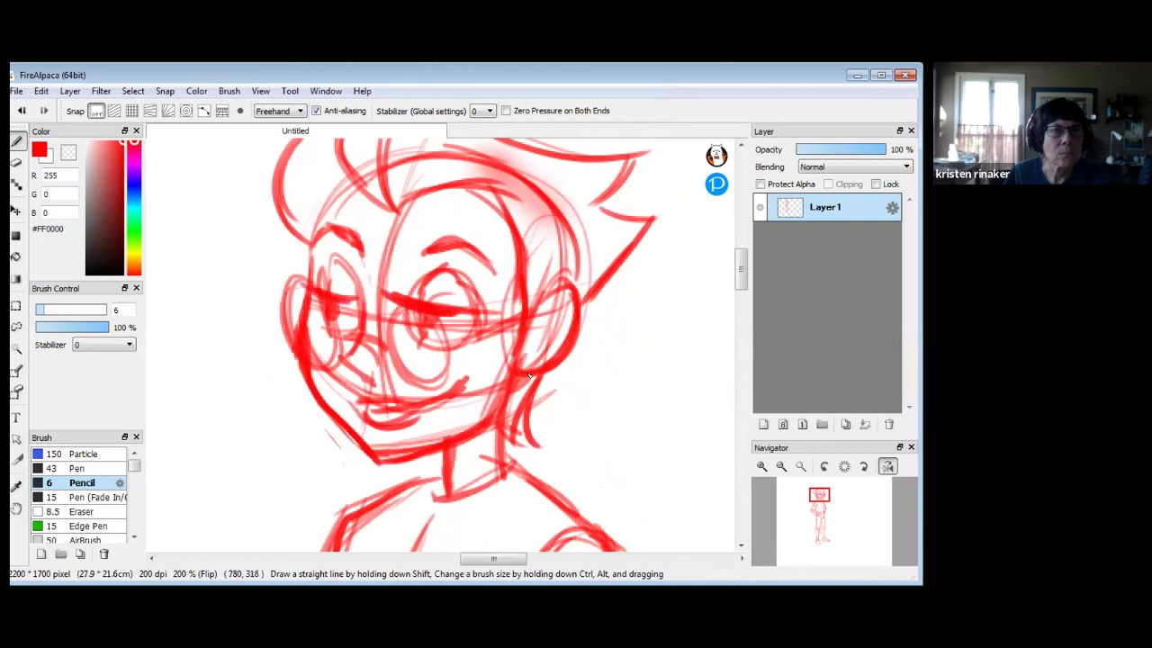
- Draw a thick oval hoop earring hanging from the near ear
{"action": "left_click_drag", "start_coordinate": [524, 364], "coordinate": [538, 442]}
{"action": "left_click_drag", "start_coordinate": [561, 376], "coordinate": [546, 434]}
{"action": "mouse_move", "coordinate": [531, 351]}
{"action": "left_mouse_down"}
{"action": "mouse_move", "coordinate": [536, 432]}
{"action": "mouse_move", "coordinate": [558, 369]}
{"action": "mouse_move", "coordinate": [544, 421]}
{"action": "left_mouse_up"}
{"action": "left_click_drag", "start_coordinate": [546, 372], "coordinate": [539, 423]}
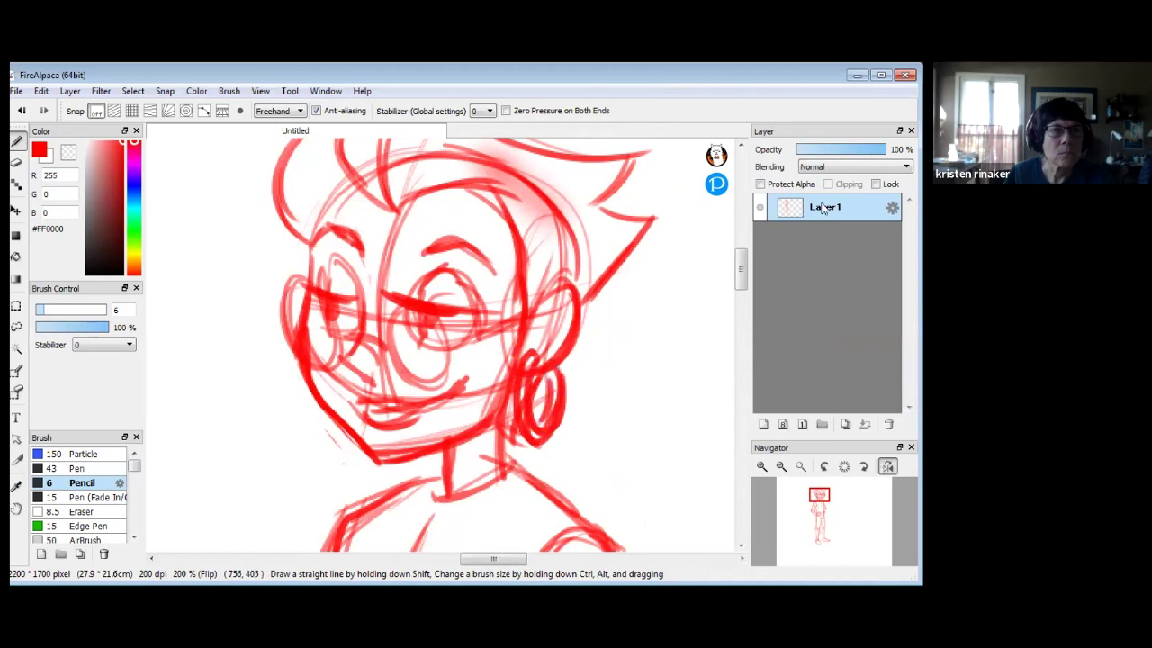
- Sketch curved bust contours across the chest and strengthen the near side of the waist
{"action": "left_click", "coordinate": [781, 466]}
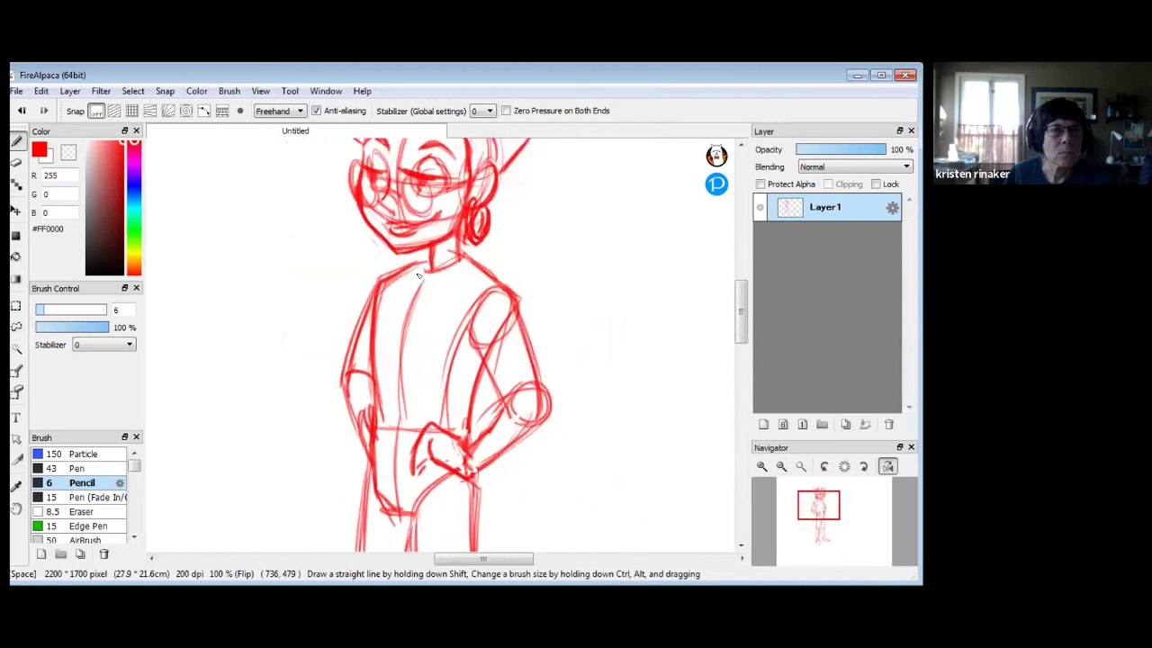
{"action": "mouse_move", "coordinate": [399, 288]}
{"action": "left_mouse_down"}
{"action": "mouse_move", "coordinate": [358, 360]}
{"action": "mouse_move", "coordinate": [418, 369]}
{"action": "mouse_move", "coordinate": [456, 333]}
{"action": "mouse_move", "coordinate": [448, 358]}
{"action": "mouse_move", "coordinate": [466, 430]}
{"action": "left_mouse_up"}
{"action": "key", "text": "space"}
{"action": "mouse_move", "coordinate": [481, 360]}
{"action": "left_mouse_down"}
{"action": "mouse_move", "coordinate": [476, 339]}
{"action": "mouse_move", "coordinate": [508, 270]}
{"action": "mouse_move", "coordinate": [499, 349]}
{"action": "left_mouse_up"}
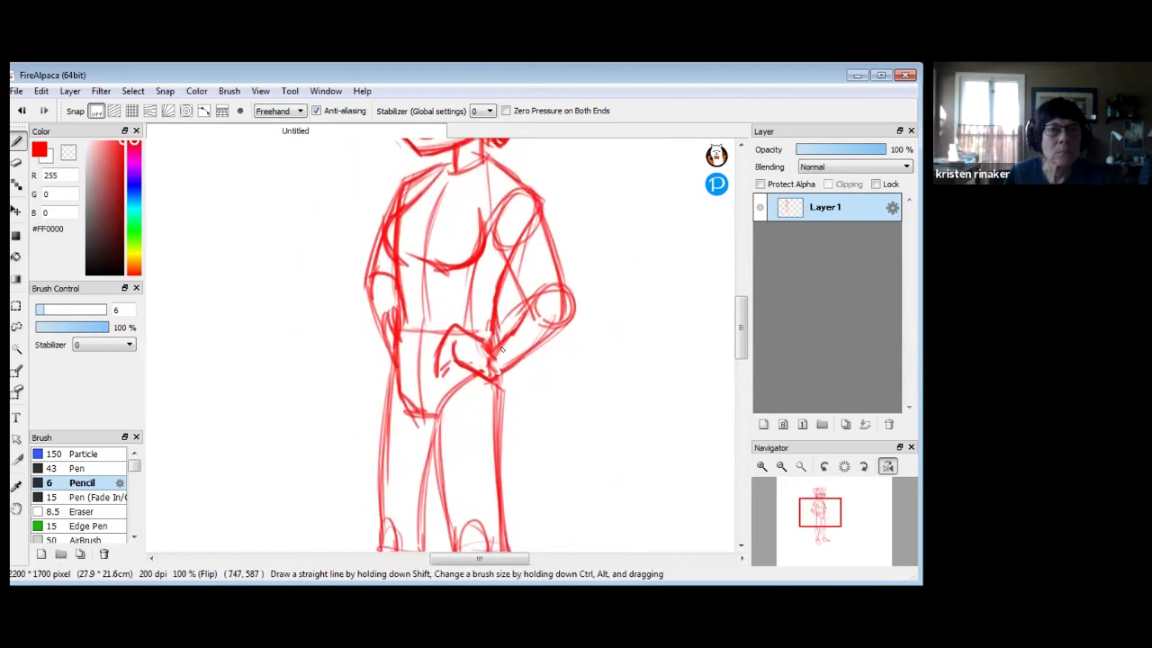
- Draw wider, curved hip and outer thigh contours on both sides of the figure
{"action": "mouse_move", "coordinate": [401, 331]}
{"action": "left_mouse_down"}
{"action": "mouse_move", "coordinate": [379, 377]}
{"action": "mouse_move", "coordinate": [386, 420]}
{"action": "left_mouse_up"}
{"action": "mouse_move", "coordinate": [511, 368]}
{"action": "left_mouse_down"}
{"action": "mouse_move", "coordinate": [514, 423]}
{"action": "mouse_move", "coordinate": [478, 342]}
{"action": "left_mouse_up"}
{"action": "key", "text": "space"}
{"action": "left_click_drag", "start_coordinate": [505, 294], "coordinate": [502, 417]}
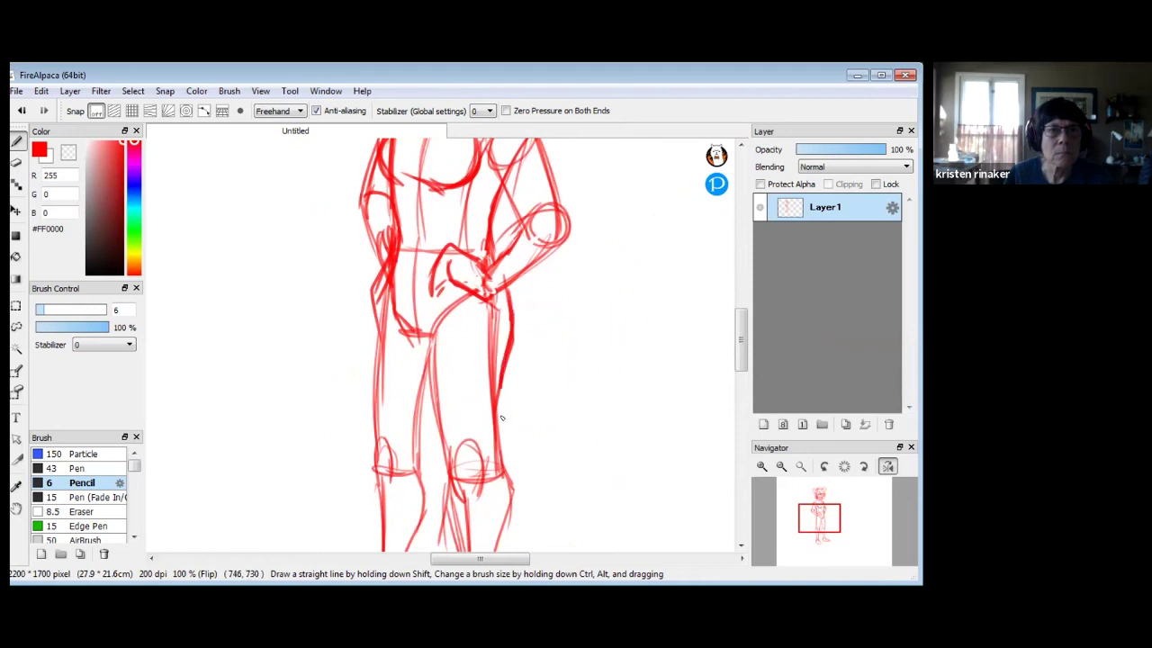
{"action": "left_click_drag", "start_coordinate": [373, 264], "coordinate": [371, 382]}
{"action": "mouse_move", "coordinate": [371, 297]}
{"action": "left_mouse_down"}
{"action": "mouse_move", "coordinate": [379, 448]}
{"action": "mouse_move", "coordinate": [369, 410]}
{"action": "left_mouse_up"}
- Erase the old construction lines inside both hips and outer thighs and beside the near kneecap
{"action": "left_click", "coordinate": [16, 163]}
{"action": "mouse_move", "coordinate": [399, 270]}
{"action": "left_mouse_down"}
{"action": "mouse_move", "coordinate": [404, 247]}
{"action": "mouse_move", "coordinate": [391, 257]}
{"action": "mouse_move", "coordinate": [377, 329]}
{"action": "mouse_move", "coordinate": [385, 321]}
{"action": "mouse_move", "coordinate": [388, 397]}
{"action": "mouse_move", "coordinate": [381, 388]}
{"action": "mouse_move", "coordinate": [414, 345]}
{"action": "mouse_move", "coordinate": [380, 383]}
{"action": "mouse_move", "coordinate": [382, 368]}
{"action": "left_mouse_up"}
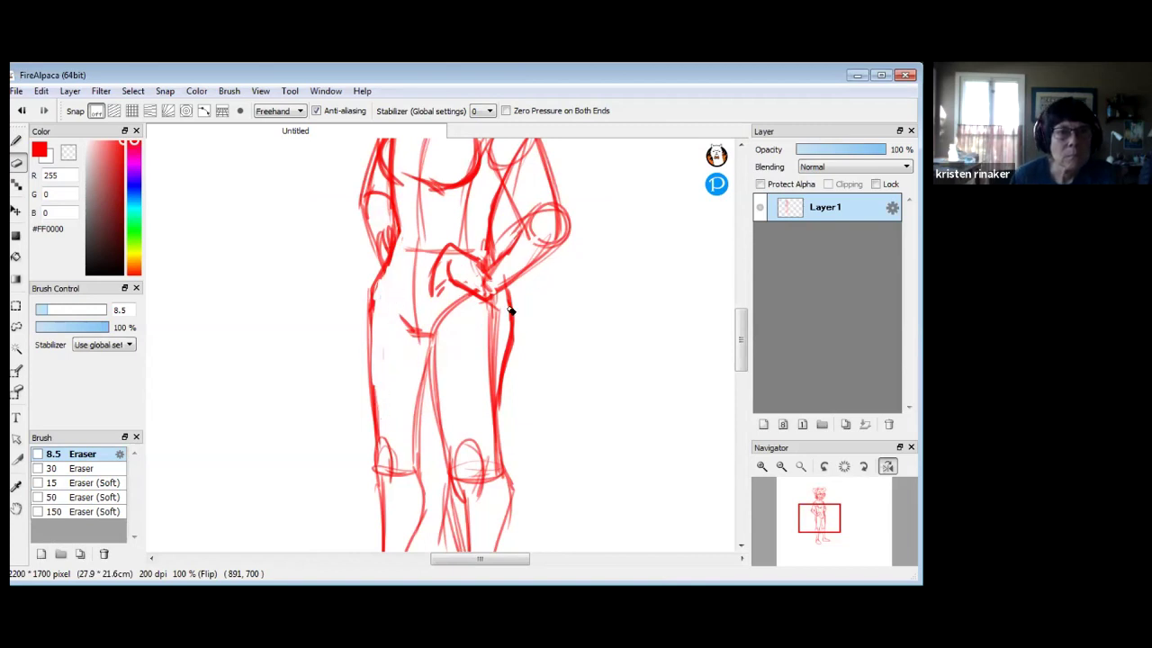
{"action": "mouse_move", "coordinate": [494, 303]}
{"action": "left_mouse_down"}
{"action": "mouse_move", "coordinate": [491, 408]}
{"action": "mouse_move", "coordinate": [501, 291]}
{"action": "left_mouse_up"}
{"action": "key", "text": "space"}
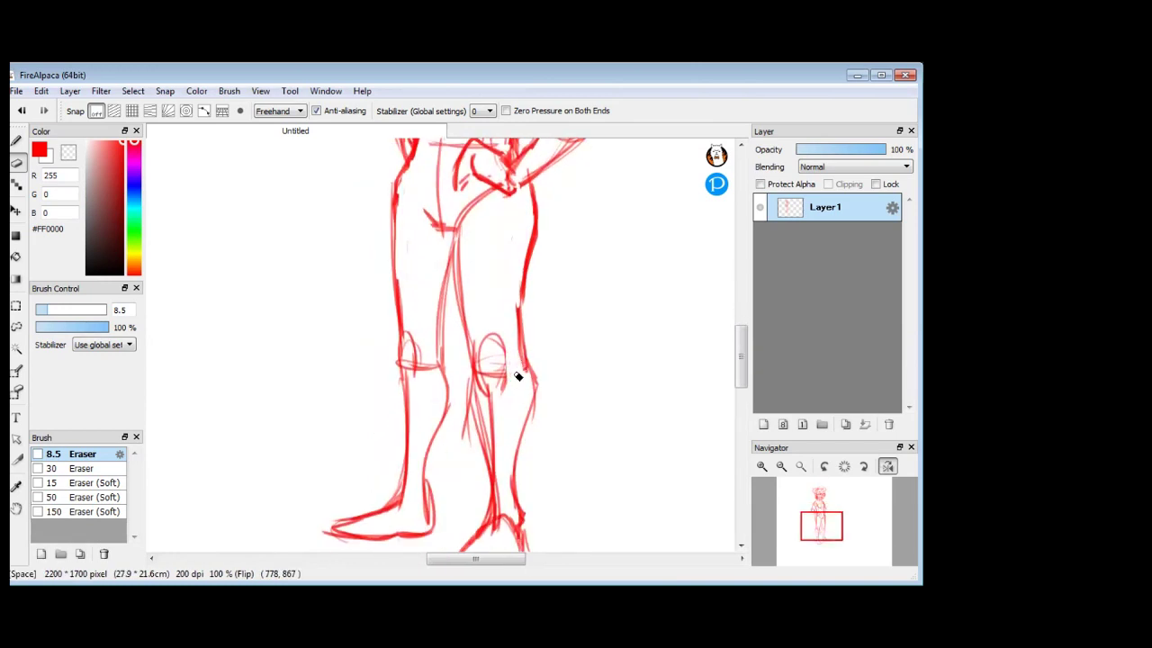
{"action": "mouse_move", "coordinate": [498, 347]}
{"action": "left_mouse_down"}
{"action": "mouse_move", "coordinate": [483, 329]}
{"action": "mouse_move", "coordinate": [496, 292]}
{"action": "left_mouse_up"}
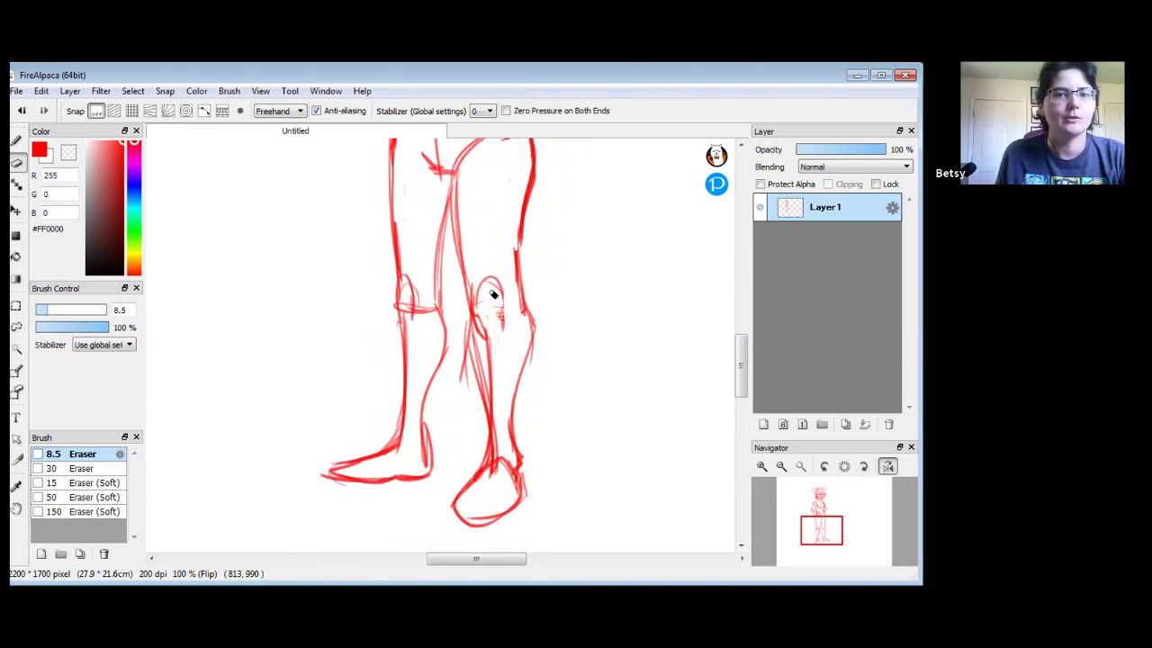
- Redraw the lower edge of the near kneecap and darken the near leg's inner thigh, shin and calf contours
{"action": "key", "text": "b"}
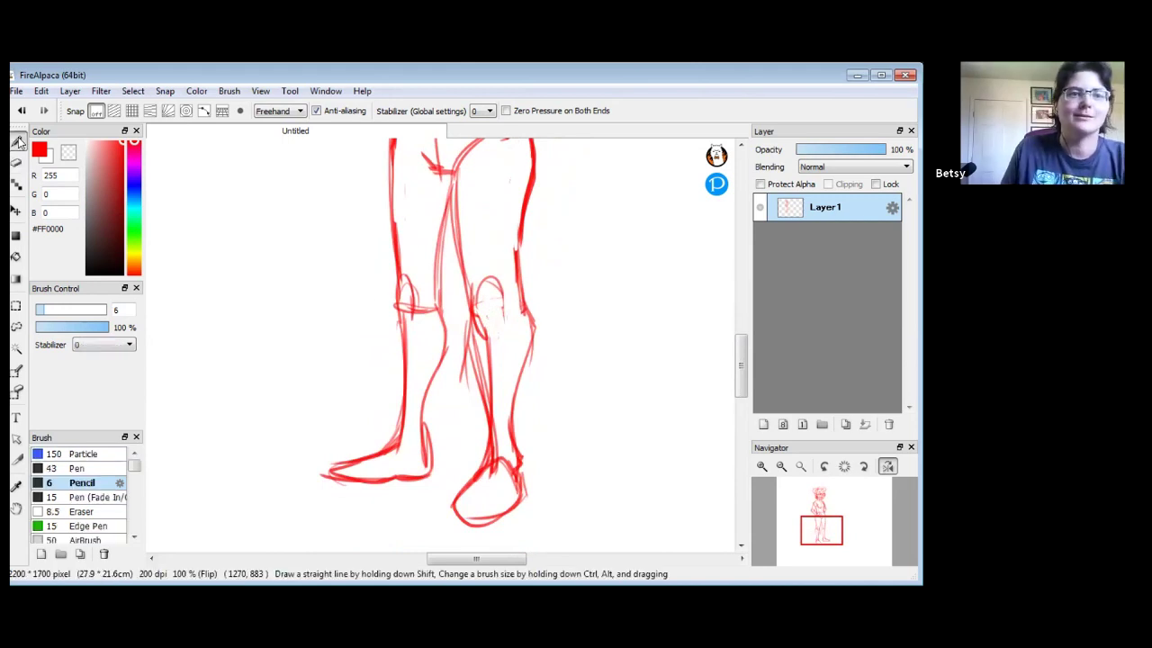
{"action": "left_click_drag", "start_coordinate": [501, 307], "coordinate": [491, 335]}
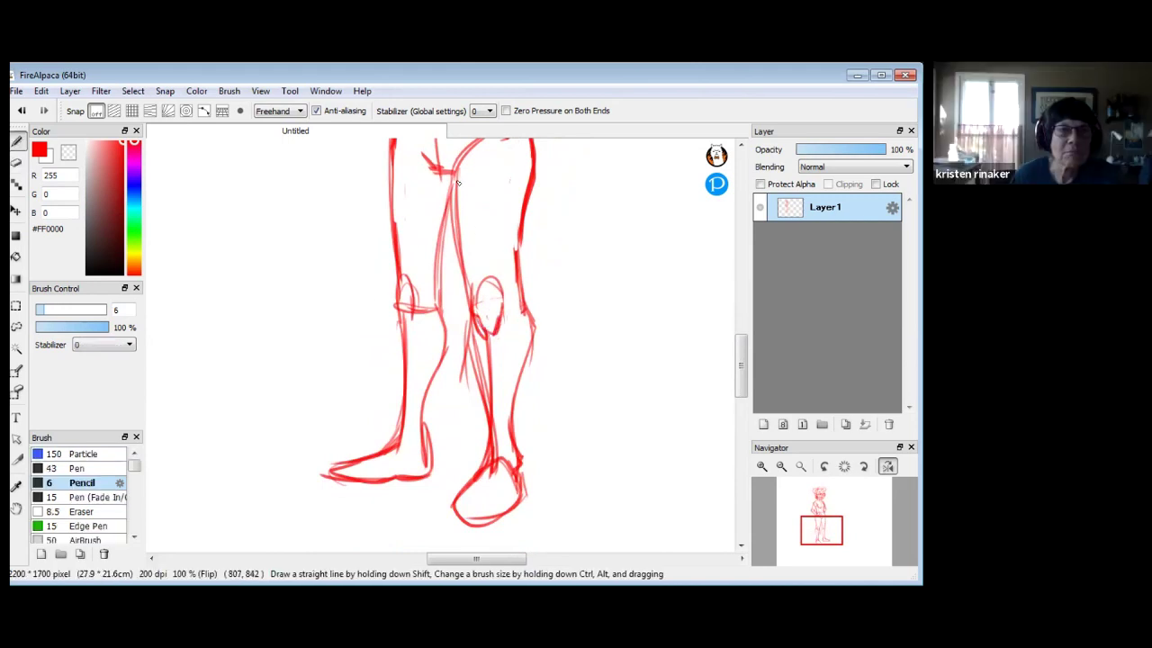
{"action": "left_click_drag", "start_coordinate": [471, 273], "coordinate": [447, 312]}
{"action": "left_click_drag", "start_coordinate": [433, 268], "coordinate": [445, 314]}
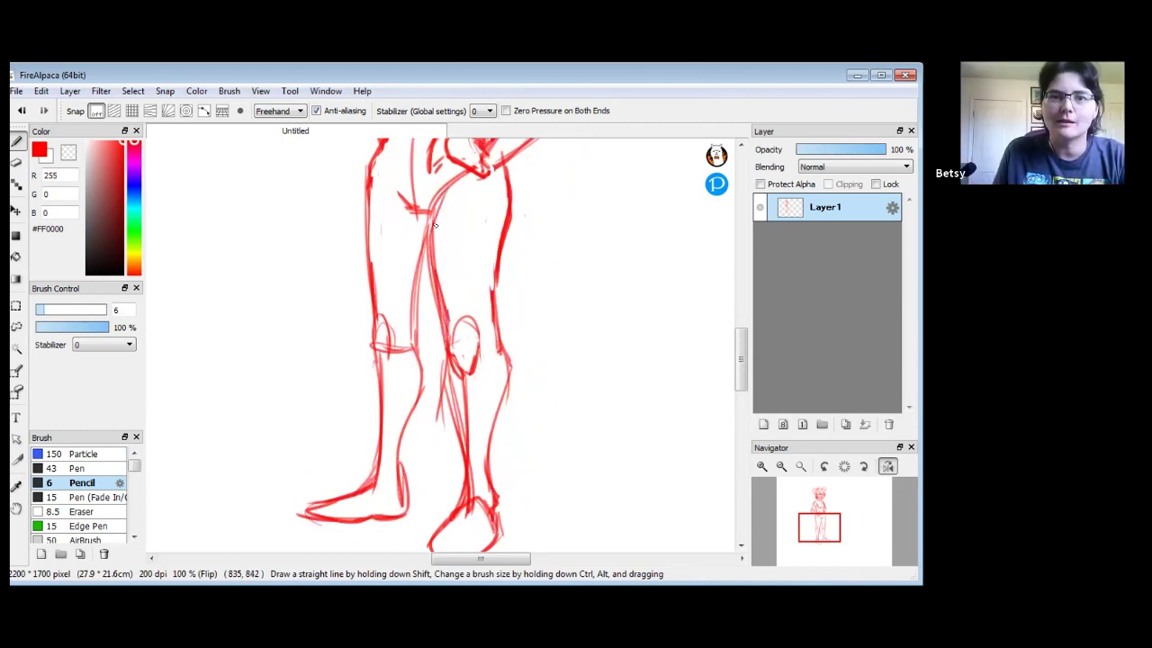
{"action": "left_click_drag", "start_coordinate": [464, 174], "coordinate": [430, 229]}
{"action": "mouse_move", "coordinate": [464, 171]}
{"action": "left_mouse_down"}
{"action": "mouse_move", "coordinate": [428, 240]}
{"action": "mouse_move", "coordinate": [440, 216]}
{"action": "mouse_move", "coordinate": [450, 319]}
{"action": "left_mouse_up"}
{"action": "mouse_move", "coordinate": [460, 375]}
{"action": "left_mouse_down"}
{"action": "mouse_move", "coordinate": [465, 292]}
{"action": "mouse_move", "coordinate": [467, 402]}
{"action": "left_mouse_up"}
{"action": "mouse_move", "coordinate": [497, 221]}
{"action": "left_mouse_down"}
{"action": "mouse_move", "coordinate": [515, 313]}
{"action": "mouse_move", "coordinate": [496, 379]}
{"action": "left_mouse_up"}
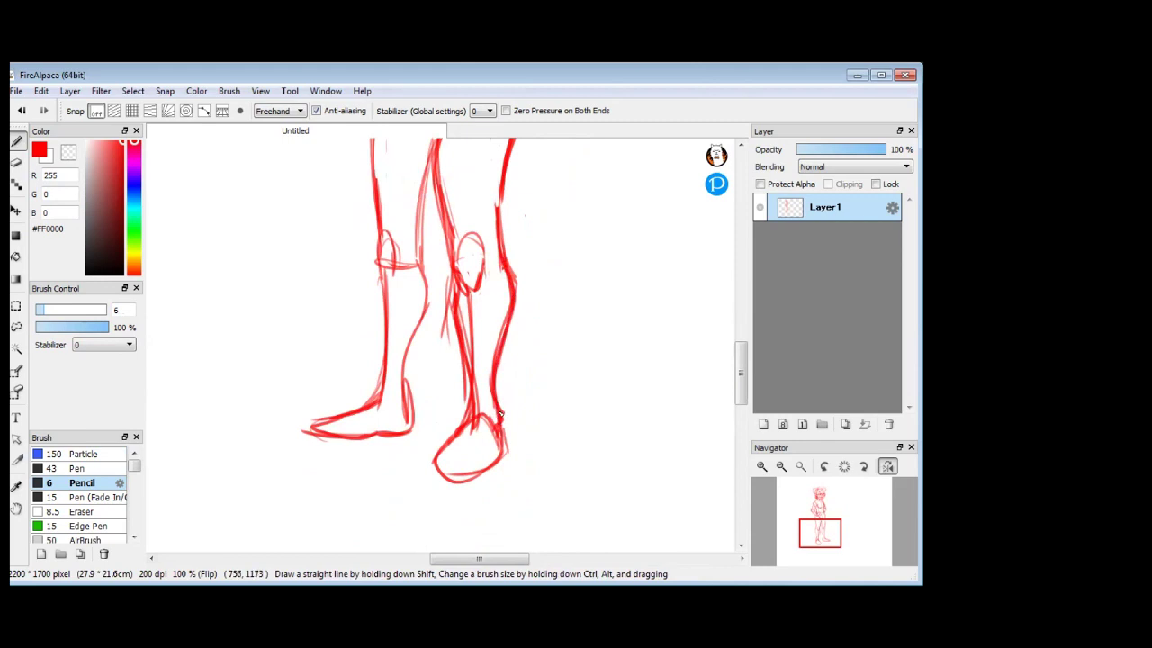
- Clean up the back of the near ankle and redraw the heel and the underside of the near foot
{"action": "key", "text": "e"}
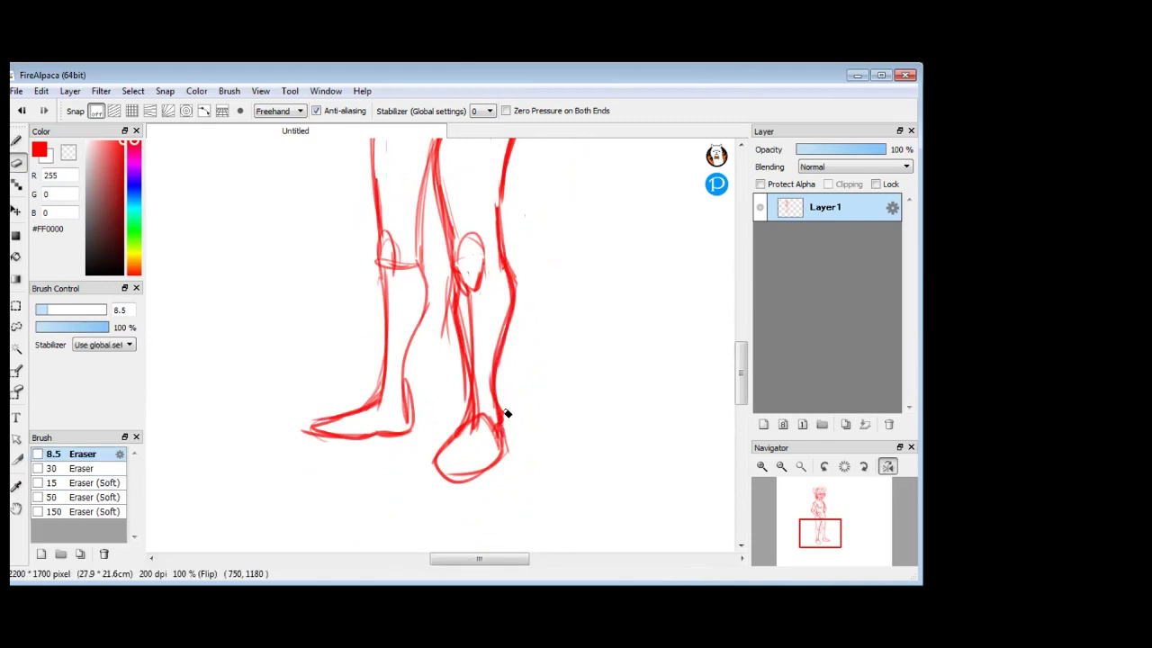
{"action": "left_click_drag", "start_coordinate": [495, 385], "coordinate": [512, 446]}
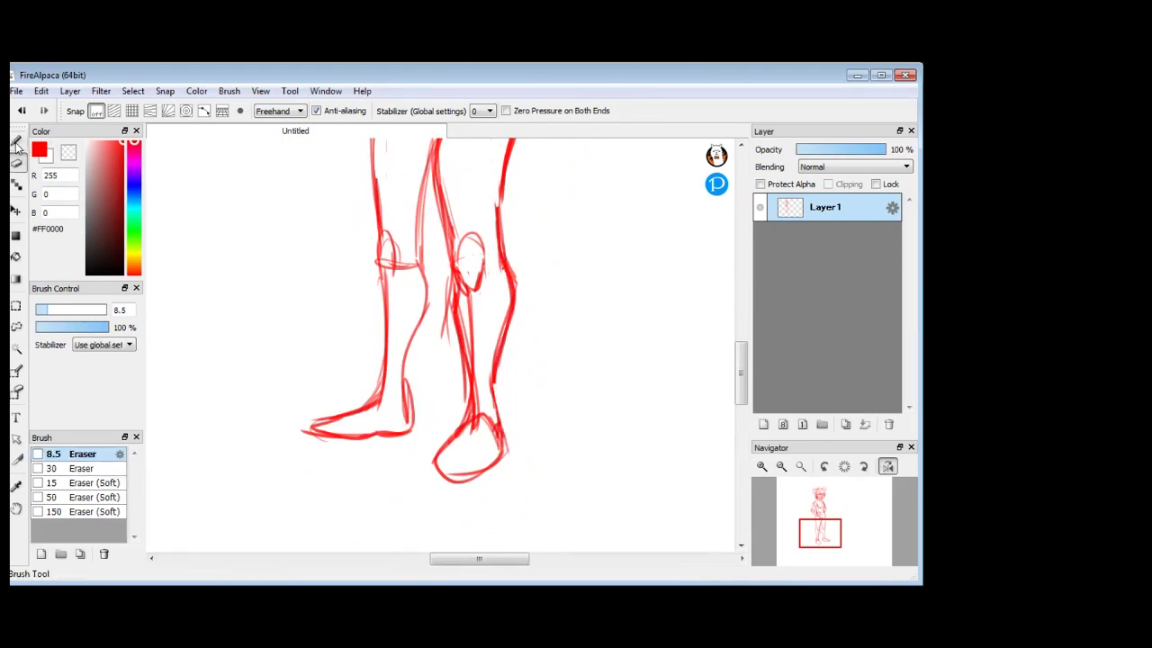
{"action": "key", "text": "b"}
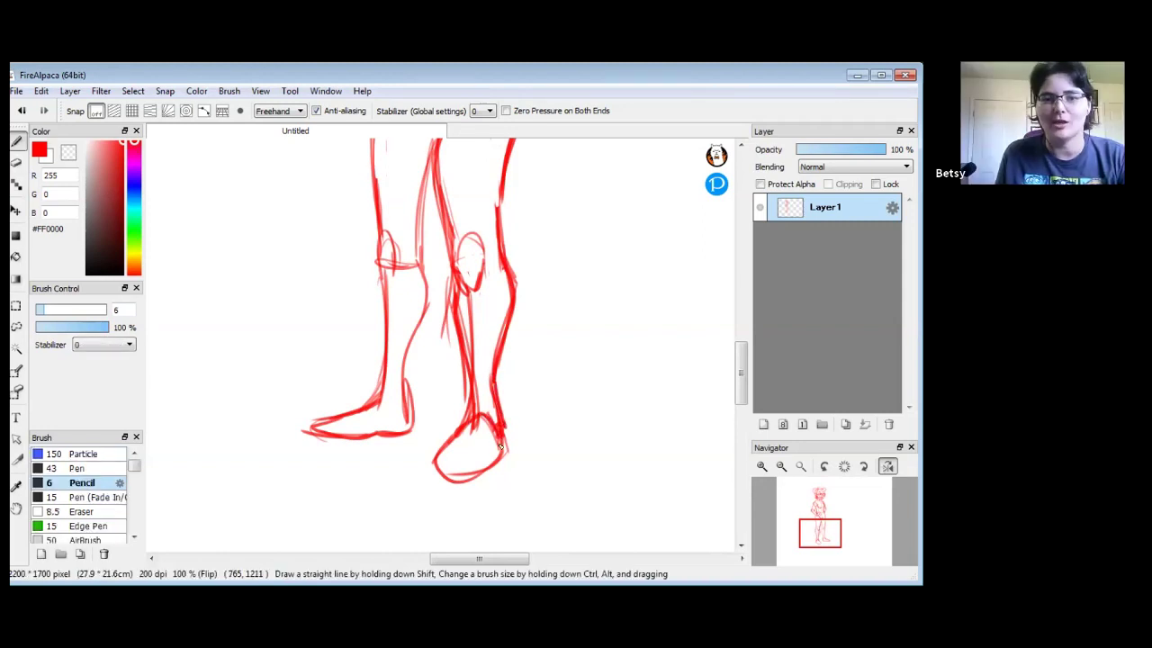
{"action": "left_click_drag", "start_coordinate": [490, 468], "coordinate": [448, 475]}
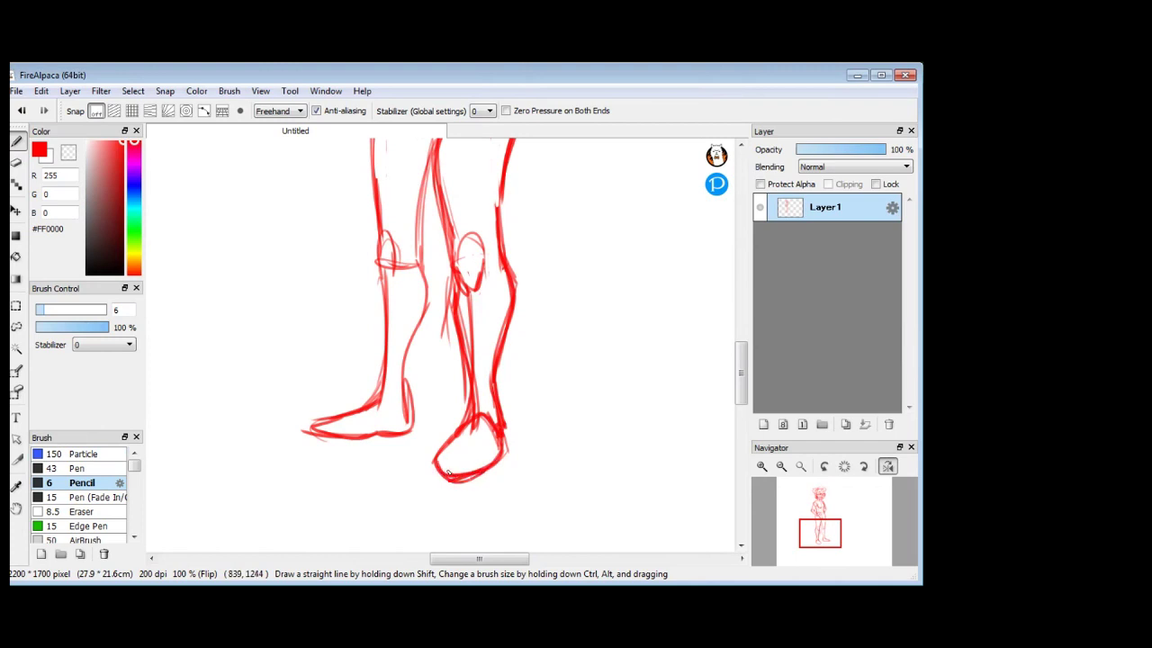
- Rework the near leg's outer contour above the knee, trimming excess line so the thigh flows into the calf
{"action": "scroll", "coordinate": [467, 393], "scroll_direction": "up", "scroll_amount": 5}
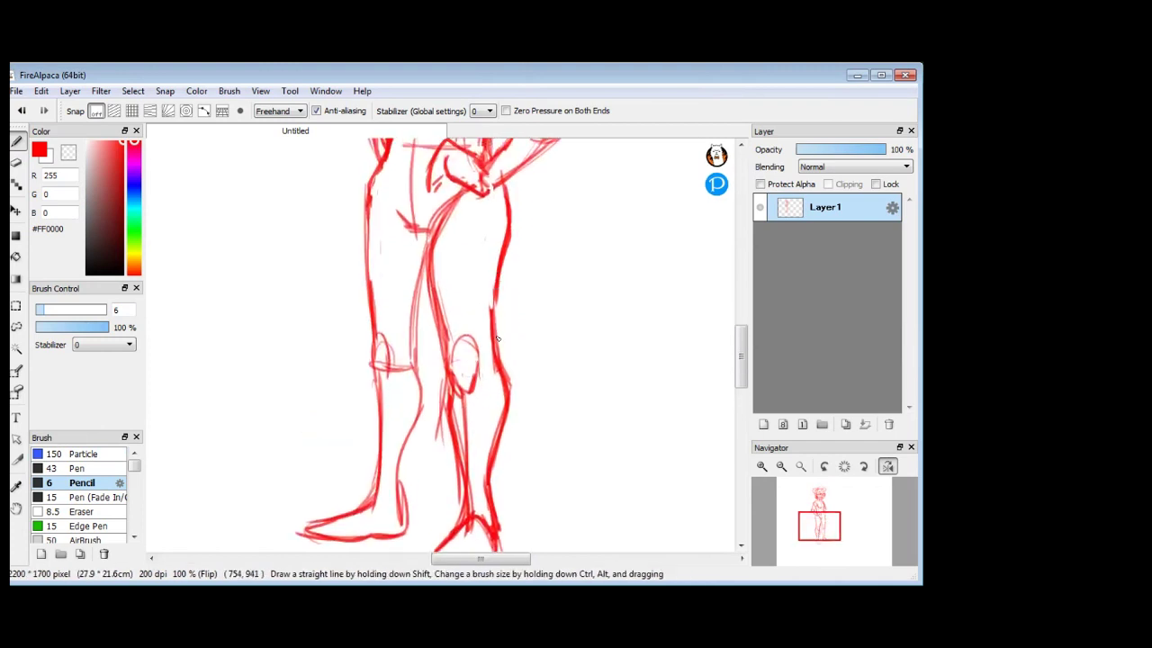
{"action": "left_click_drag", "start_coordinate": [491, 282], "coordinate": [499, 322]}
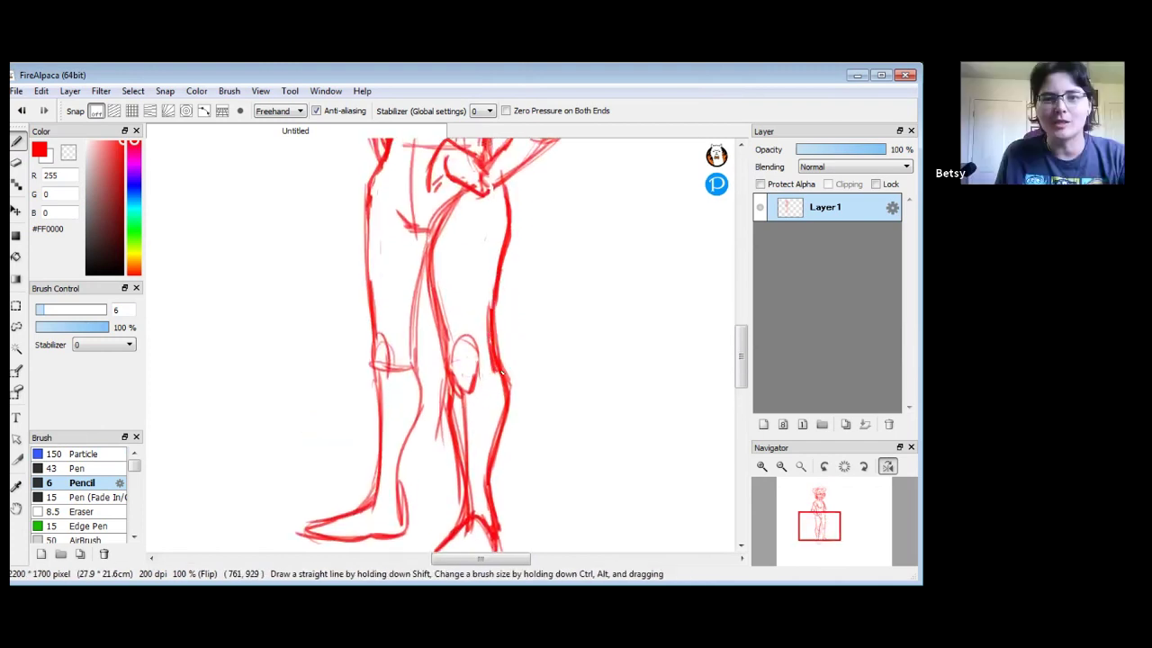
{"action": "key", "text": "e"}
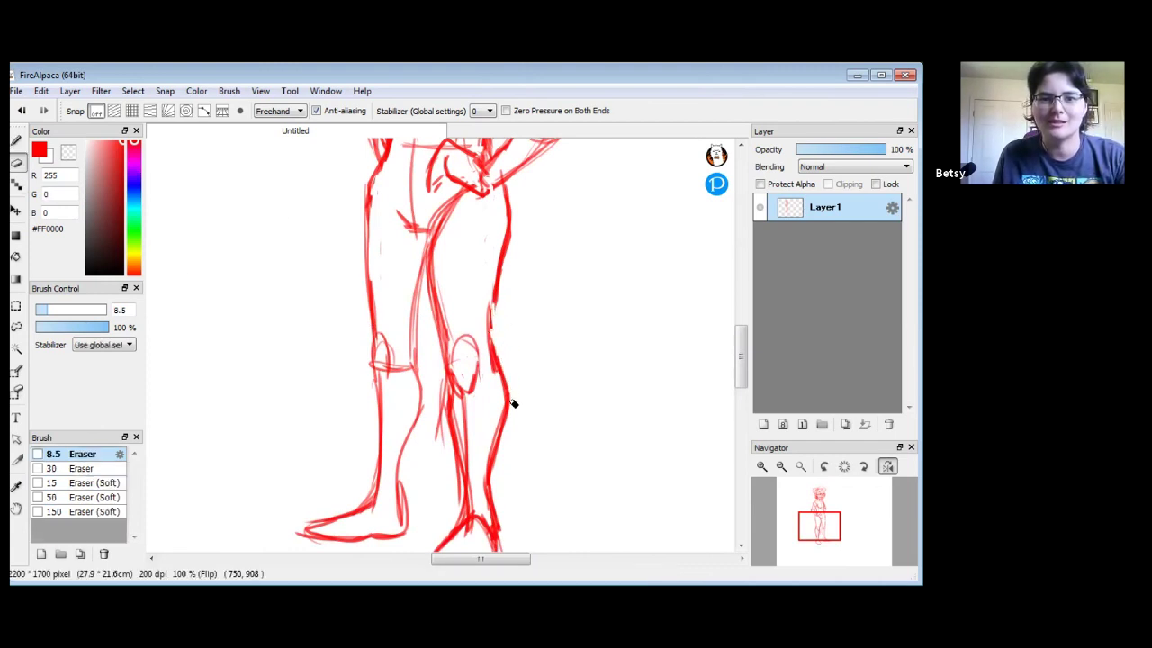
{"action": "left_click", "coordinate": [16, 142]}
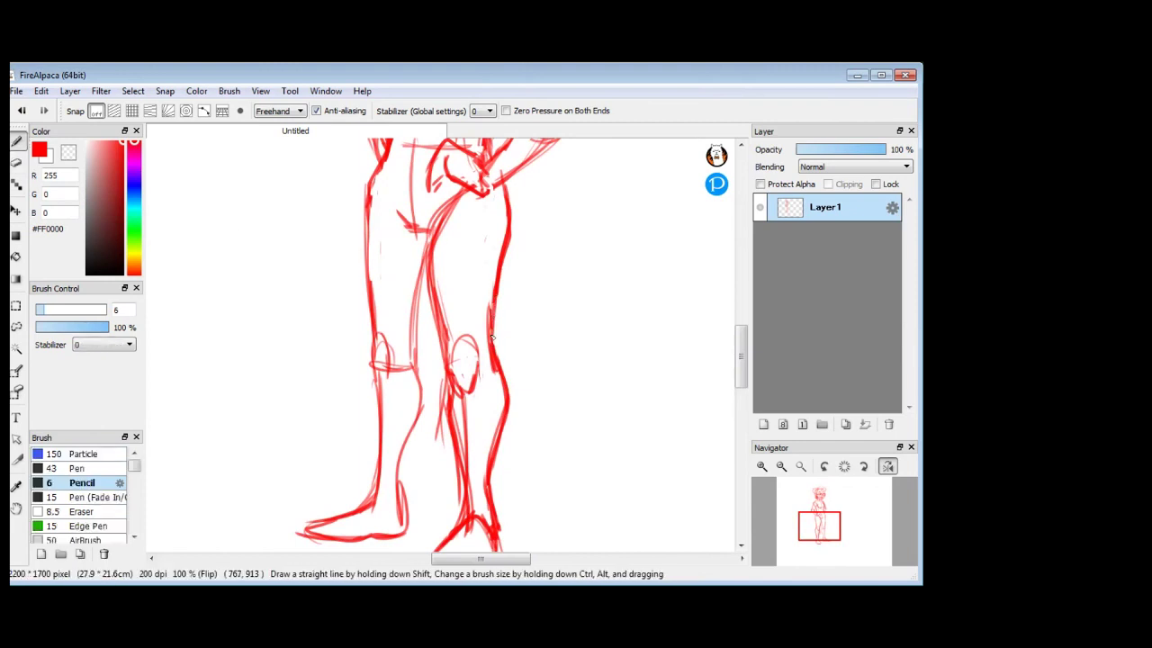
- Draw a curved calf contour on the far leg, undoing and redrawing its lower part down to the heel
{"action": "mouse_move", "coordinate": [436, 369]}
{"action": "left_mouse_down"}
{"action": "mouse_move", "coordinate": [444, 310]}
{"action": "mouse_move", "coordinate": [419, 324]}
{"action": "mouse_move", "coordinate": [429, 364]}
{"action": "mouse_move", "coordinate": [409, 393]}
{"action": "mouse_move", "coordinate": [411, 447]}
{"action": "left_mouse_up"}
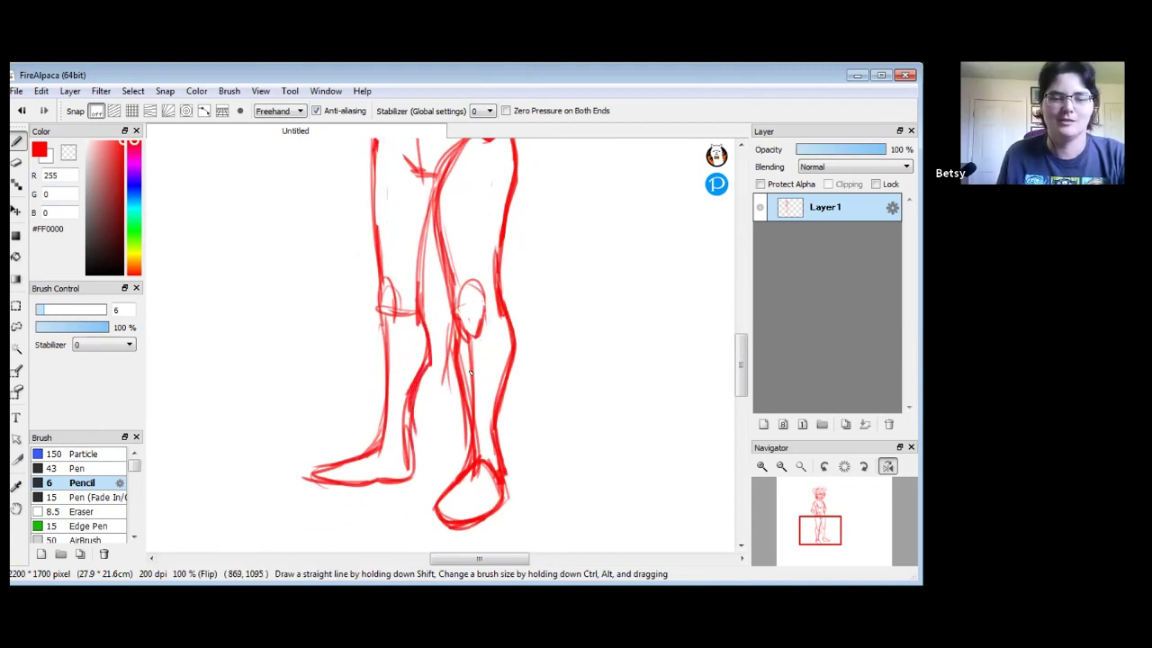
{"action": "key", "text": "ctrl+z"}
{"action": "key", "text": "ctrl+z"}
{"action": "left_click_drag", "start_coordinate": [408, 446], "coordinate": [412, 390]}
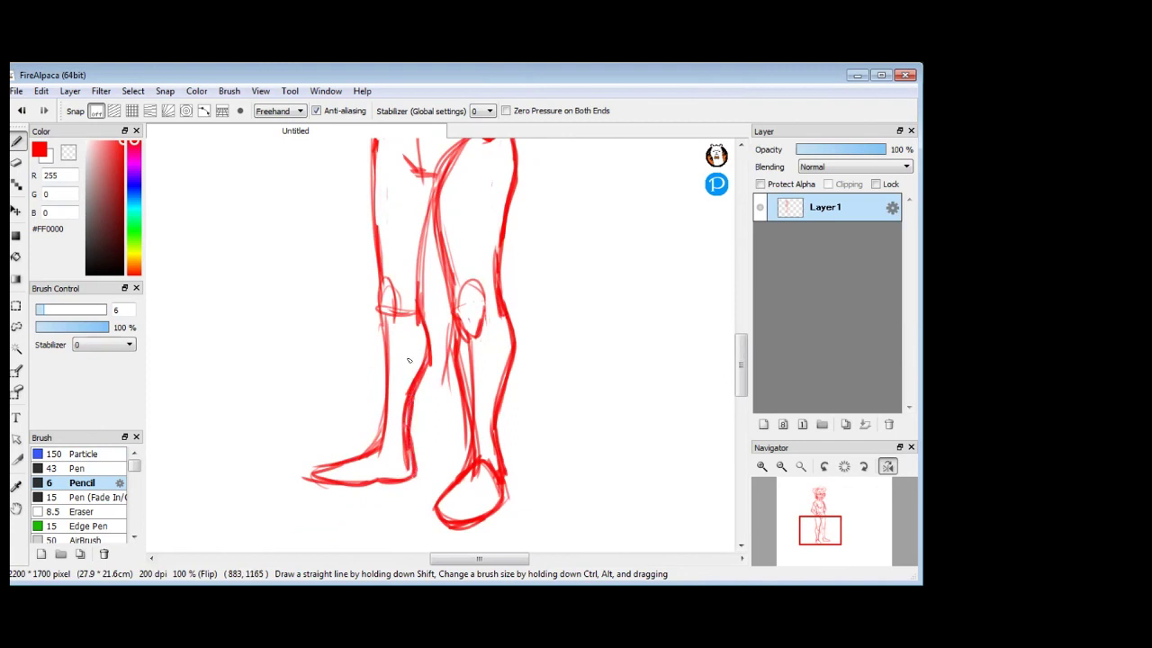
- Thicken the far leg's knee front and draw its inner thigh contour from the crotch to the knee
{"action": "scroll", "coordinate": [387, 362], "scroll_direction": "up", "scroll_amount": 3}
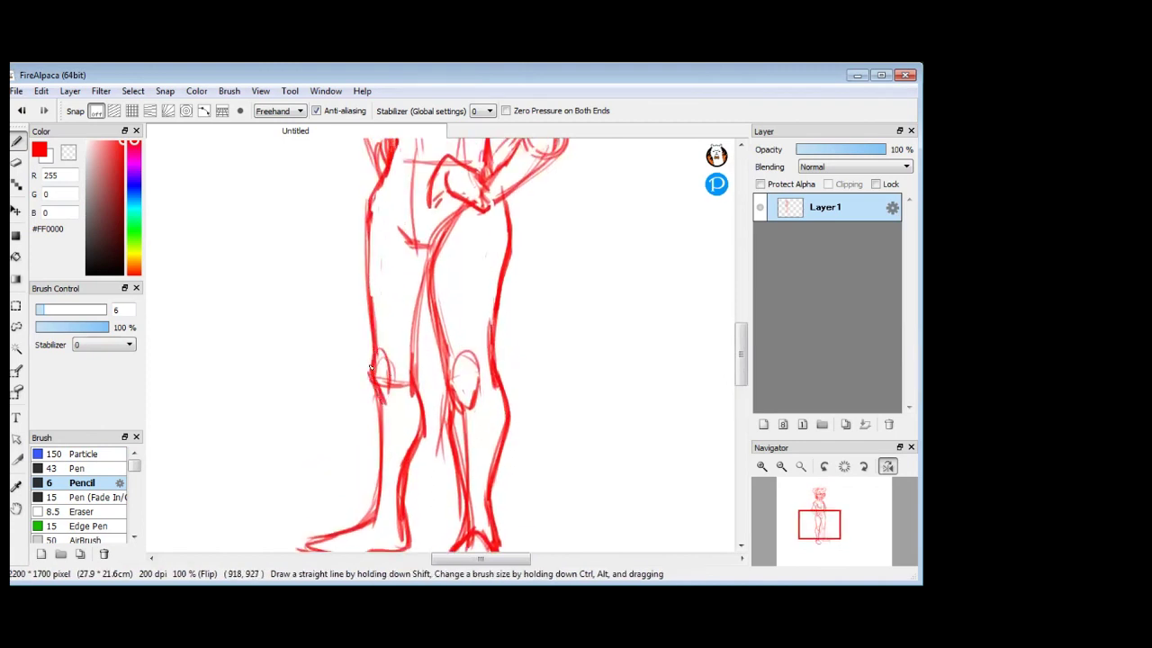
{"action": "left_click_drag", "start_coordinate": [429, 306], "coordinate": [414, 369]}
{"action": "mouse_move", "coordinate": [428, 277]}
{"action": "left_mouse_down"}
{"action": "mouse_move", "coordinate": [389, 381]}
{"action": "mouse_move", "coordinate": [410, 406]}
{"action": "left_mouse_up"}
- Erase the leftover construction lines between the thighs
{"action": "key", "text": "e"}
{"action": "mouse_move", "coordinate": [456, 344]}
{"action": "left_mouse_down"}
{"action": "mouse_move", "coordinate": [447, 378]}
{"action": "mouse_move", "coordinate": [426, 383]}
{"action": "mouse_move", "coordinate": [447, 349]}
{"action": "mouse_move", "coordinate": [424, 391]}
{"action": "mouse_move", "coordinate": [427, 371]}
{"action": "left_mouse_up"}
{"action": "mouse_move", "coordinate": [434, 457]}
{"action": "left_mouse_down"}
{"action": "mouse_move", "coordinate": [426, 417]}
{"action": "mouse_move", "coordinate": [432, 445]}
{"action": "left_mouse_up"}
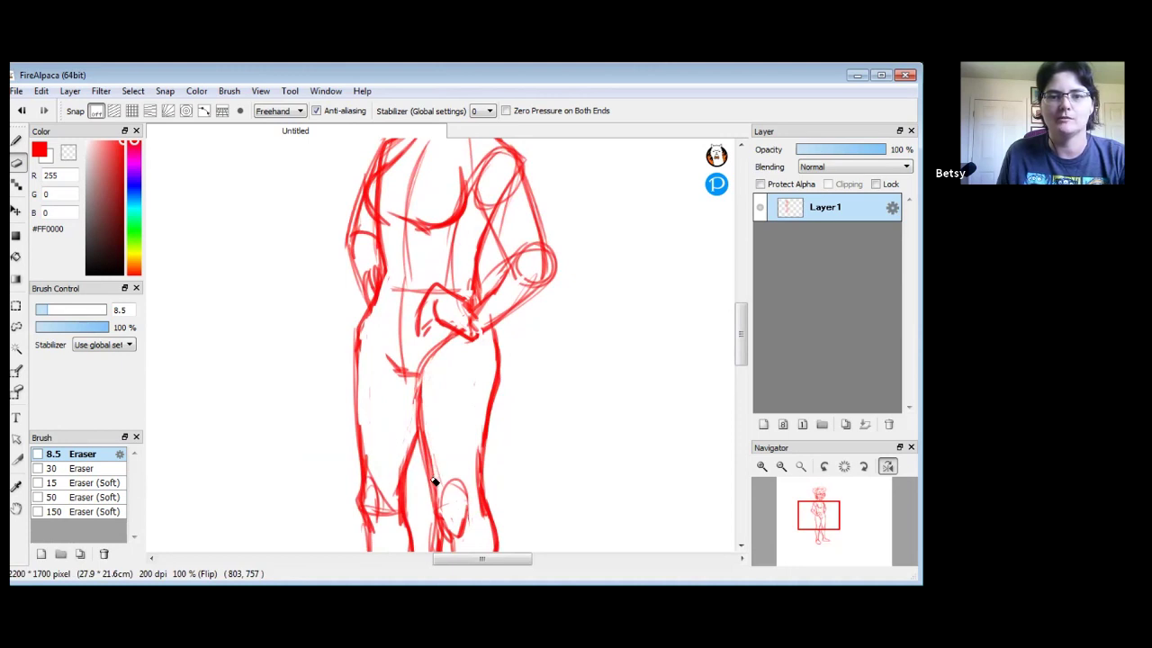
- Erase the elbow and shoulder construction circles and overlapping lines inside the near arm
{"action": "left_click_drag", "start_coordinate": [471, 315], "coordinate": [446, 387]}
{"action": "mouse_move", "coordinate": [507, 336]}
{"action": "left_mouse_down"}
{"action": "mouse_move", "coordinate": [492, 342]}
{"action": "mouse_move", "coordinate": [501, 354]}
{"action": "mouse_move", "coordinate": [518, 341]}
{"action": "mouse_move", "coordinate": [503, 359]}
{"action": "mouse_move", "coordinate": [478, 334]}
{"action": "mouse_move", "coordinate": [462, 351]}
{"action": "left_mouse_up"}
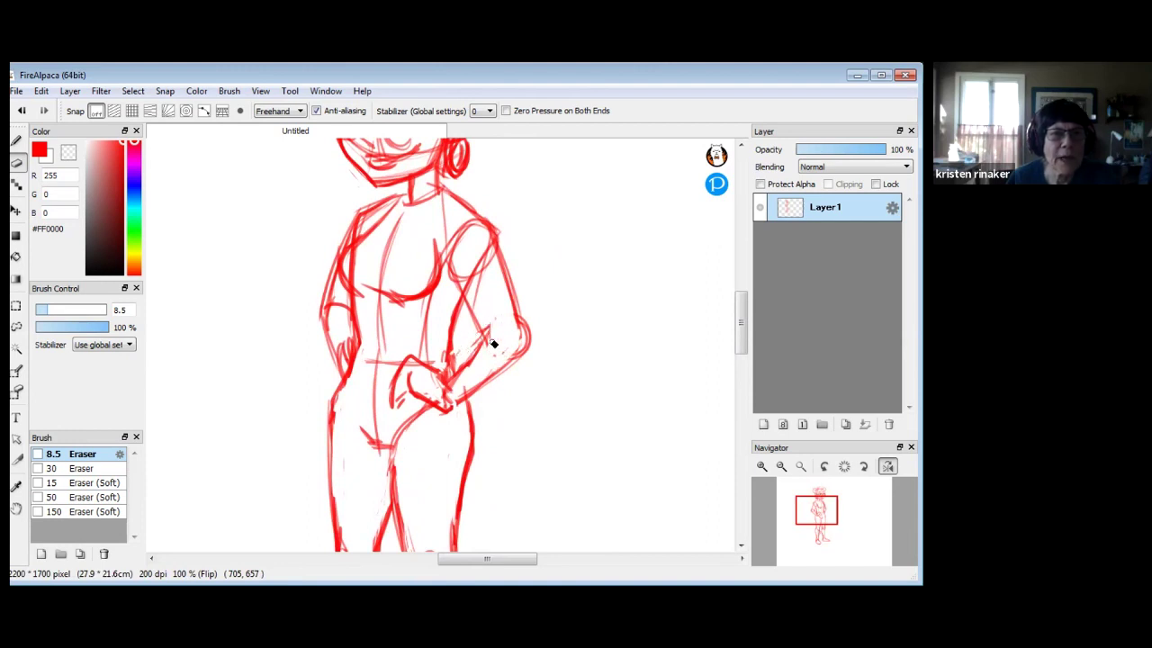
{"action": "mouse_move", "coordinate": [472, 270]}
{"action": "left_mouse_down"}
{"action": "mouse_move", "coordinate": [471, 290]}
{"action": "mouse_move", "coordinate": [474, 277]}
{"action": "left_mouse_up"}
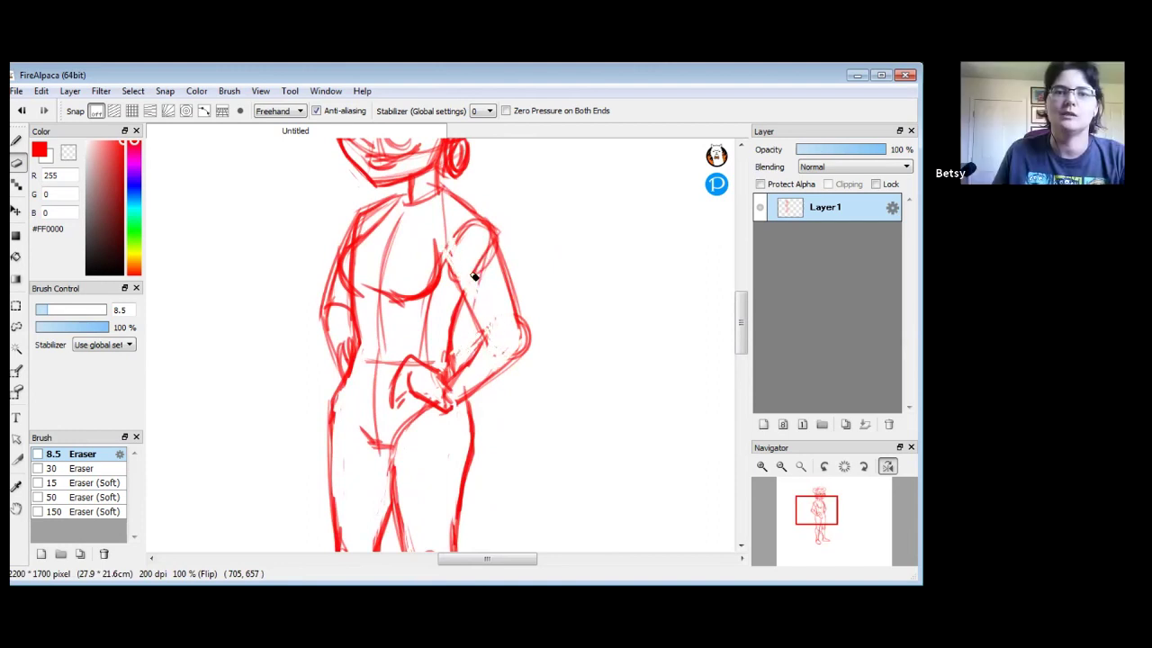
{"action": "left_click_drag", "start_coordinate": [468, 234], "coordinate": [488, 255]}
{"action": "left_click_drag", "start_coordinate": [473, 215], "coordinate": [452, 246]}
- Erase the torso's vertical guide lines and the horizontal waist guide, keeping the body outline
{"action": "left_click_drag", "start_coordinate": [359, 284], "coordinate": [383, 340]}
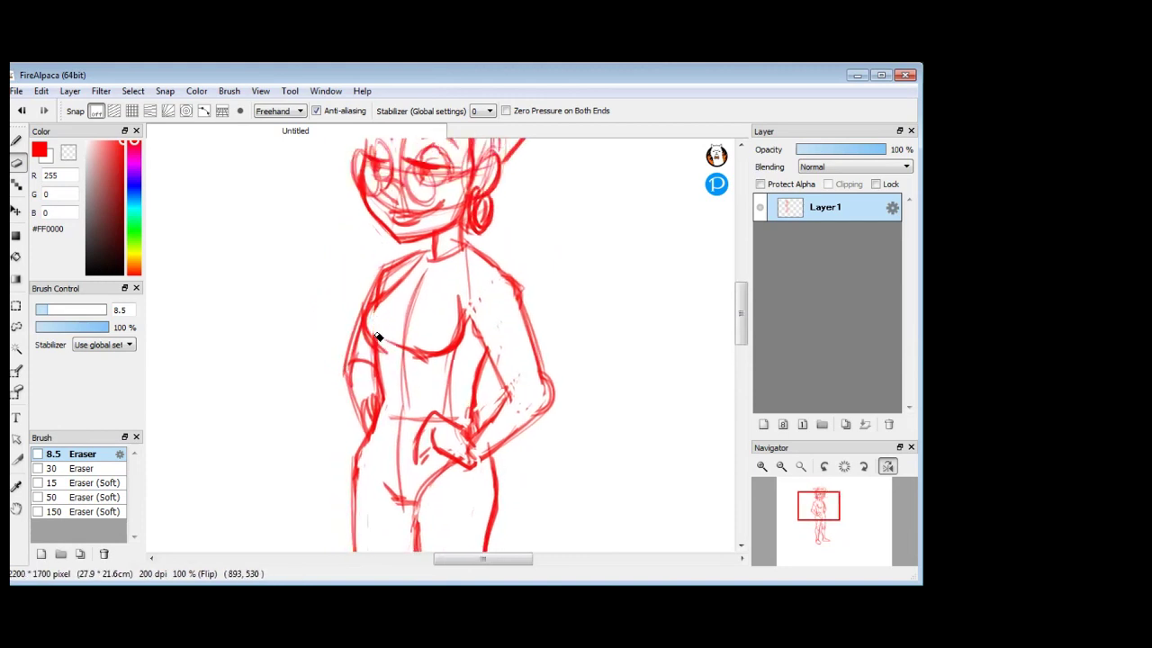
{"action": "mouse_move", "coordinate": [395, 274]}
{"action": "left_mouse_down"}
{"action": "mouse_move", "coordinate": [412, 266]}
{"action": "mouse_move", "coordinate": [404, 327]}
{"action": "mouse_move", "coordinate": [414, 298]}
{"action": "left_mouse_up"}
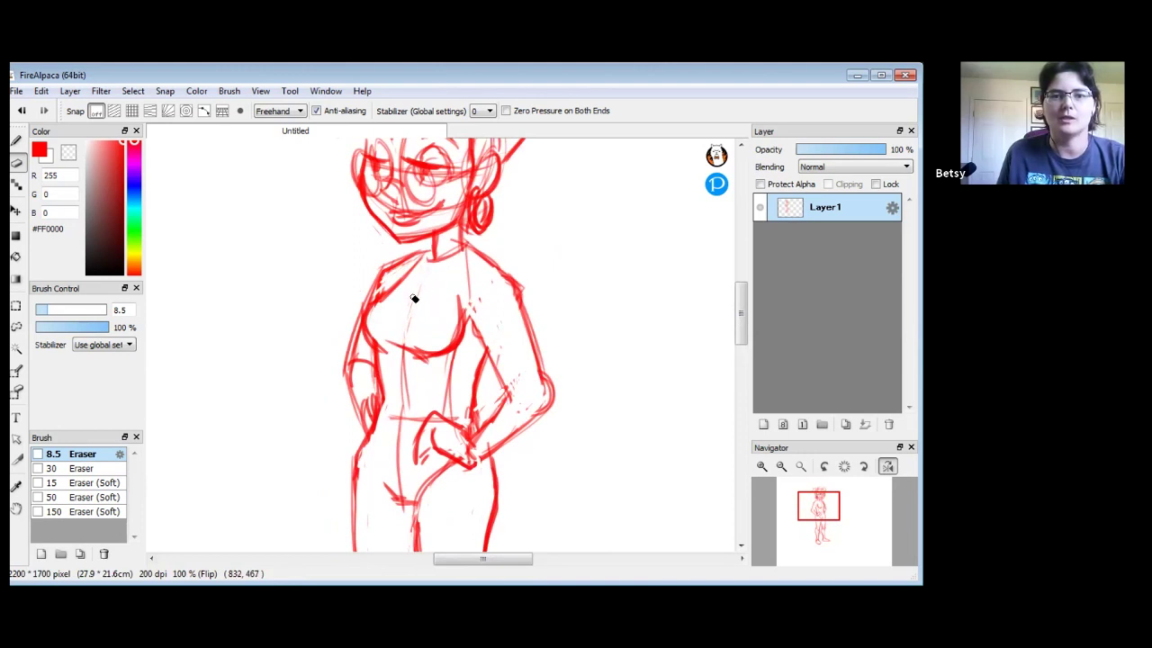
{"action": "left_click_drag", "start_coordinate": [407, 402], "coordinate": [407, 418]}
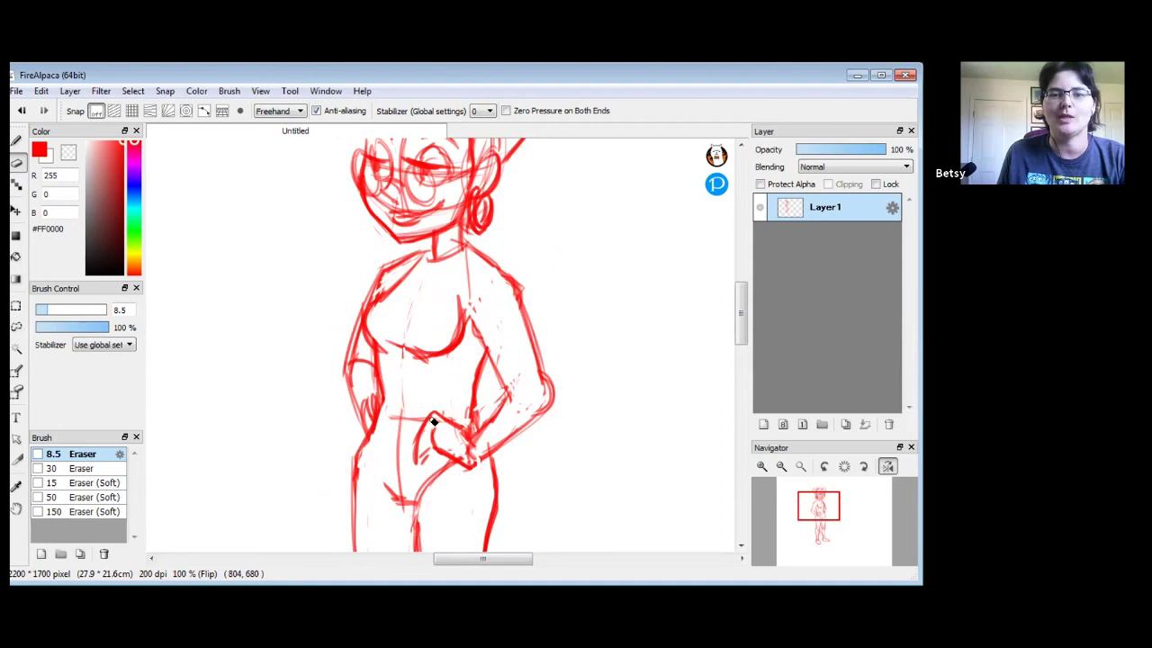
{"action": "left_click_drag", "start_coordinate": [407, 415], "coordinate": [400, 428]}
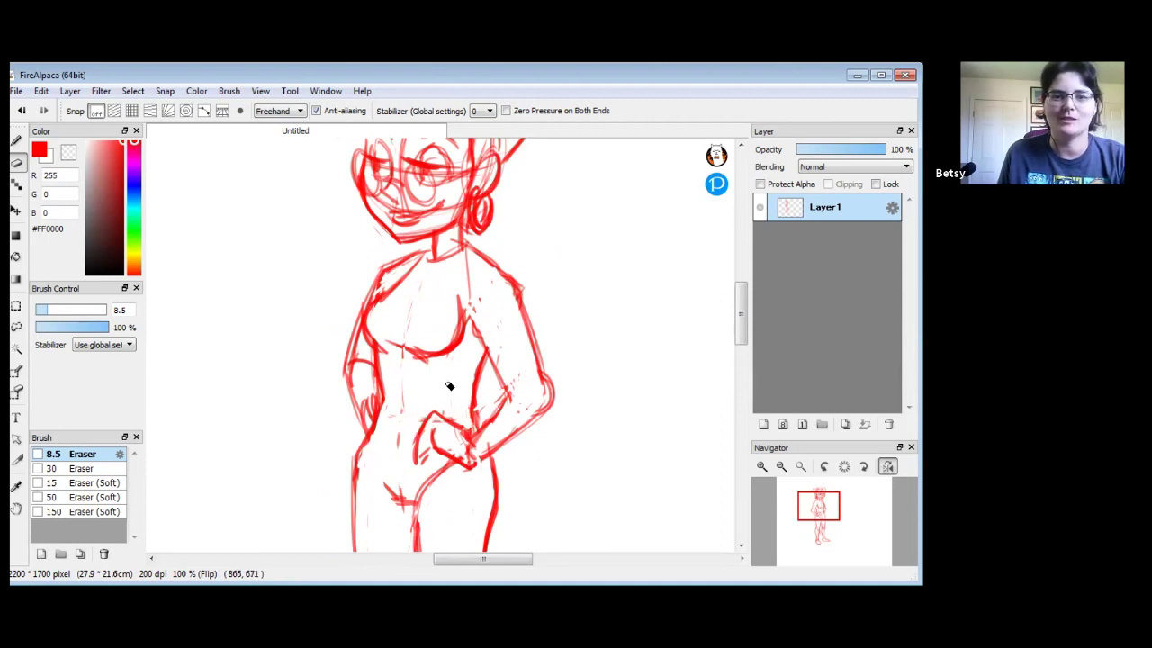
- Strengthen the fingers of the hand resting on the hip and define the far foot's ankle and instep
{"action": "left_click", "coordinate": [18, 140]}
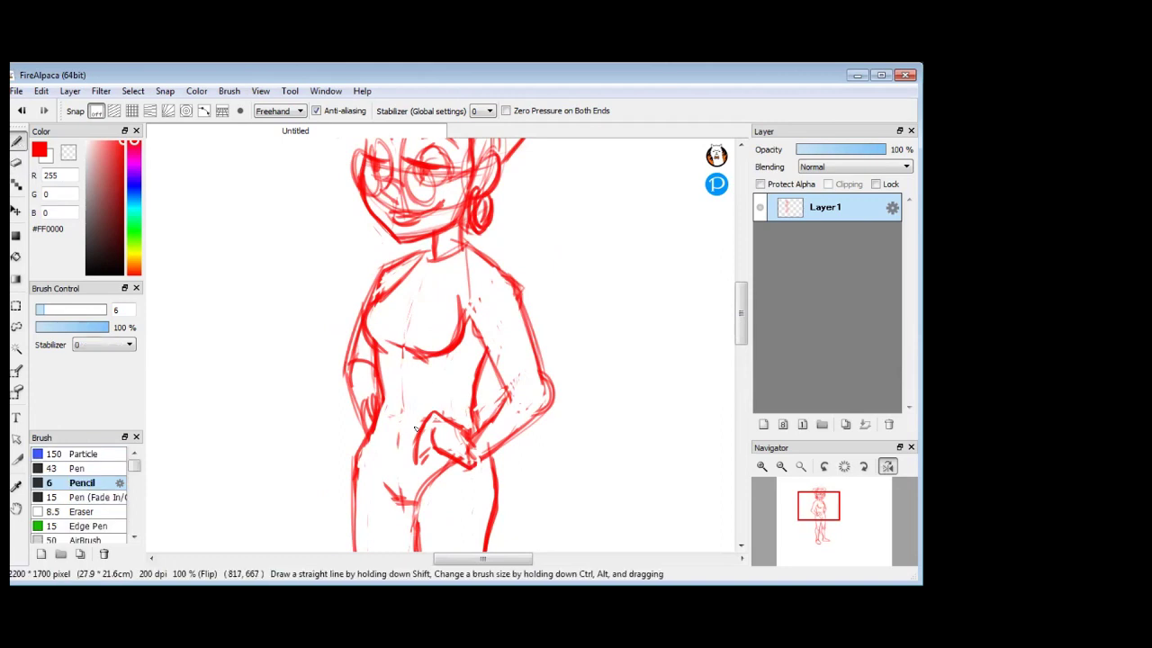
{"action": "mouse_move", "coordinate": [435, 412]}
{"action": "left_mouse_down"}
{"action": "mouse_move", "coordinate": [415, 417]}
{"action": "mouse_move", "coordinate": [411, 457]}
{"action": "mouse_move", "coordinate": [423, 465]}
{"action": "left_mouse_up"}
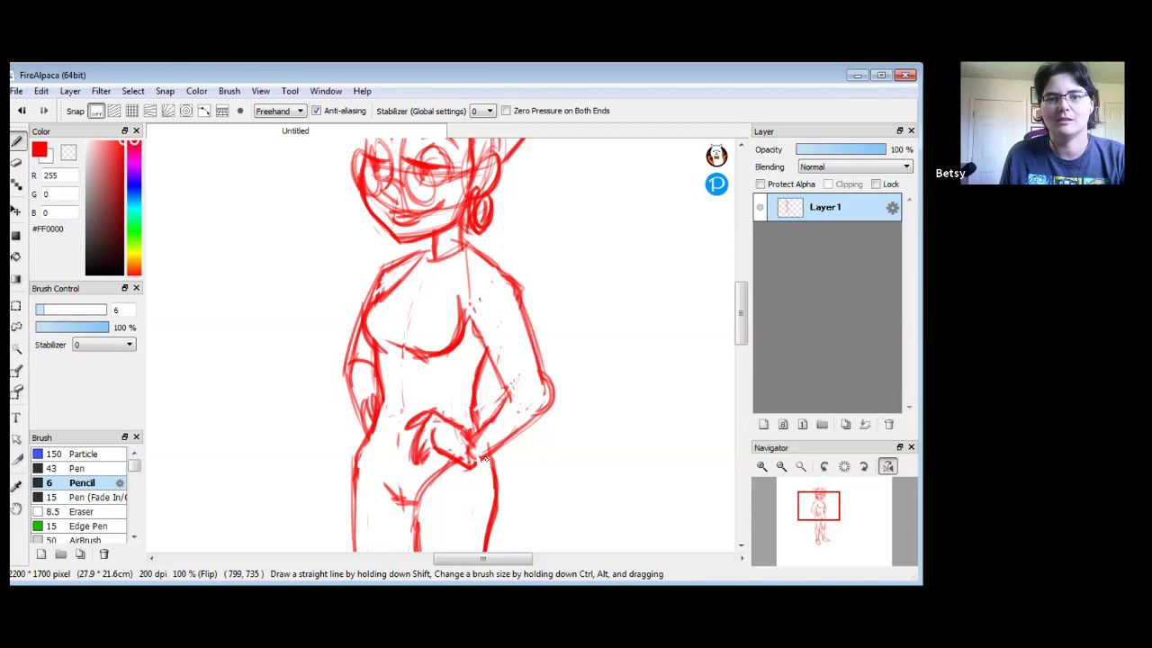
{"action": "left_click_drag", "start_coordinate": [455, 290], "coordinate": [455, 272]}
{"action": "scroll", "coordinate": [468, 378], "scroll_direction": "down", "scroll_amount": 5}
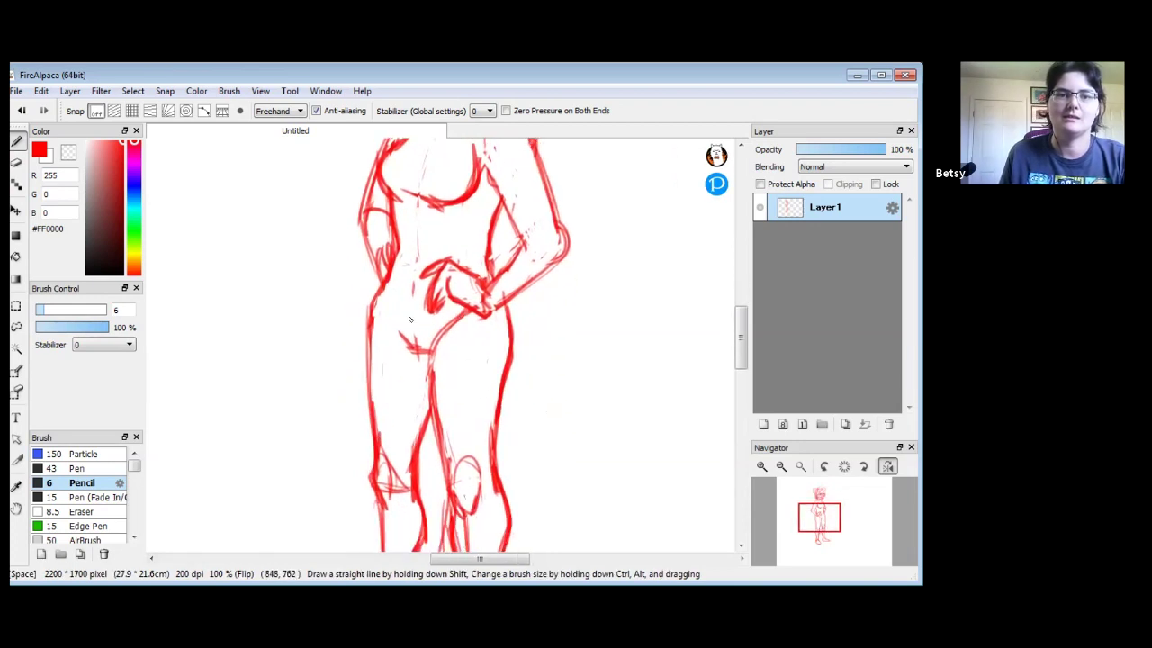
{"action": "scroll", "coordinate": [476, 392], "scroll_direction": "down", "scroll_amount": 7}
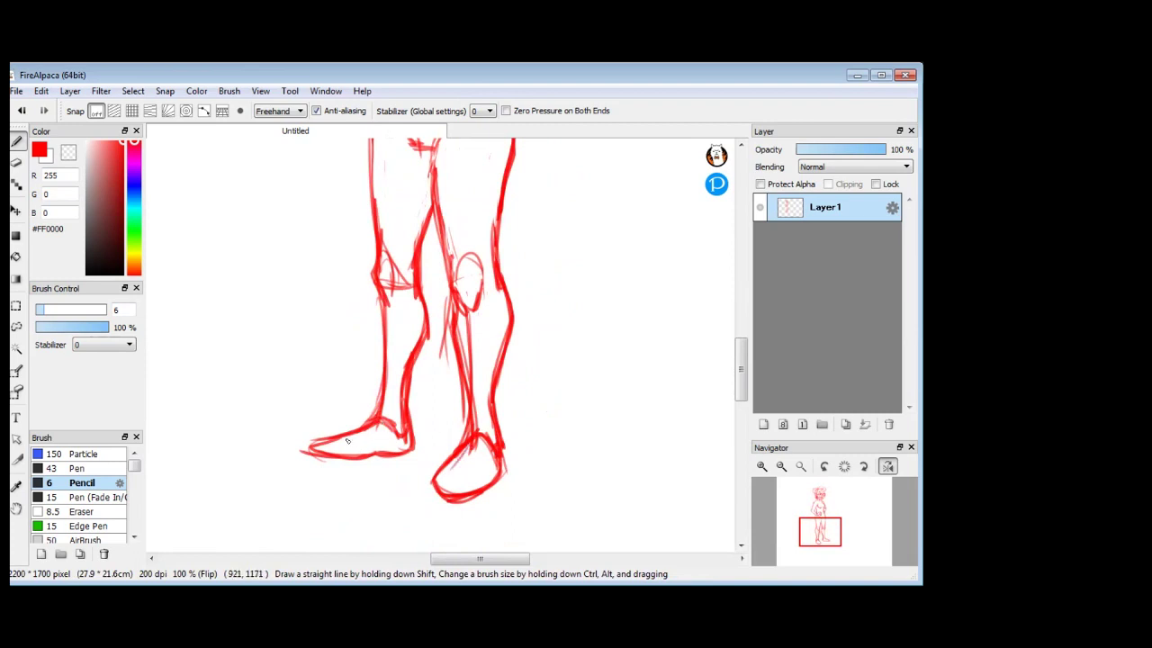
- Erase the skull construction lines and shading running through the hair and the near ear
{"action": "left_click", "coordinate": [782, 466]}
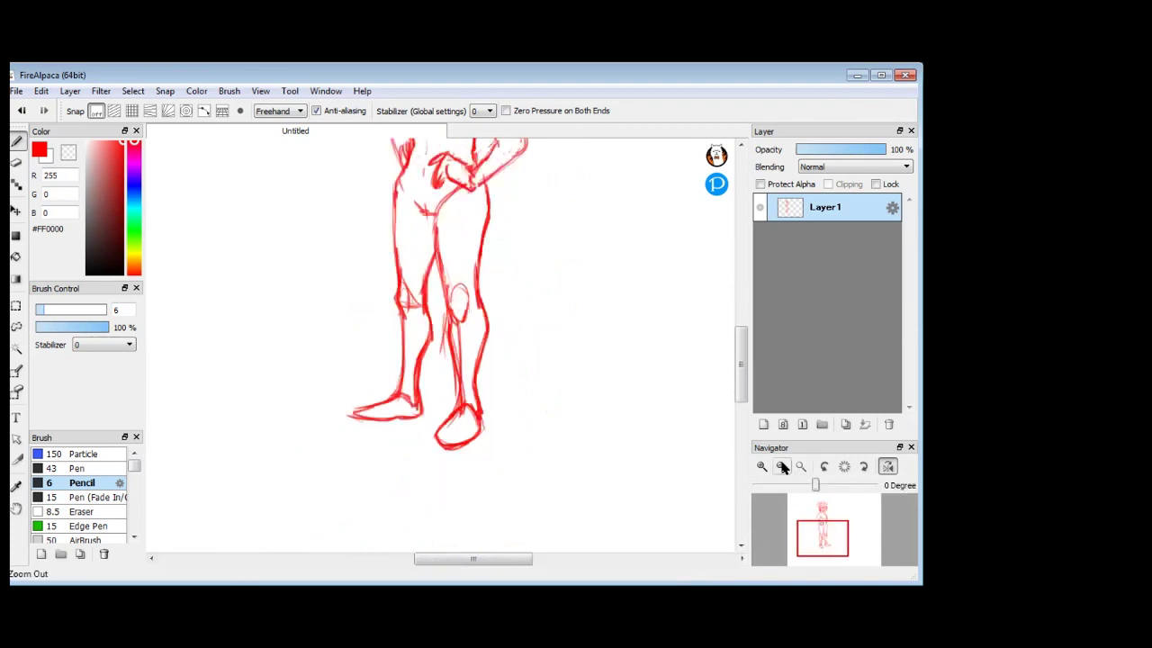
{"action": "left_click_drag", "start_coordinate": [509, 461], "coordinate": [517, 497]}
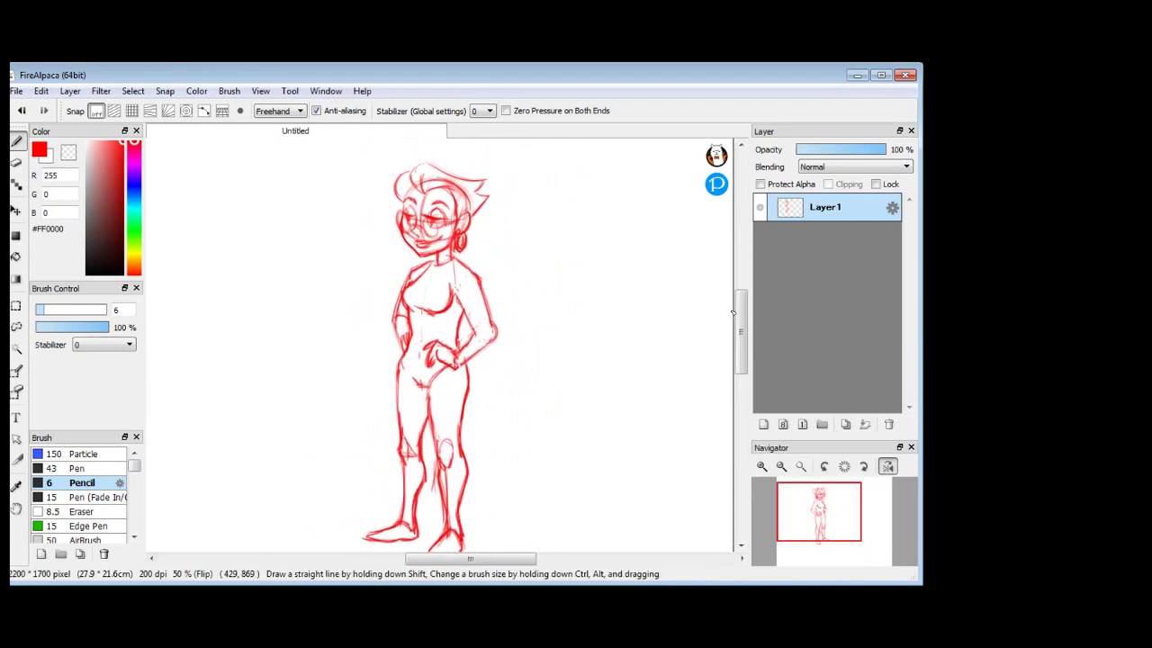
{"action": "left_click", "coordinate": [762, 466]}
{"action": "left_click", "coordinate": [761, 466]}
{"action": "left_click", "coordinate": [761, 466]}
{"action": "left_click_drag", "start_coordinate": [405, 313], "coordinate": [411, 457]}
{"action": "left_click_drag", "start_coordinate": [462, 306], "coordinate": [457, 485]}
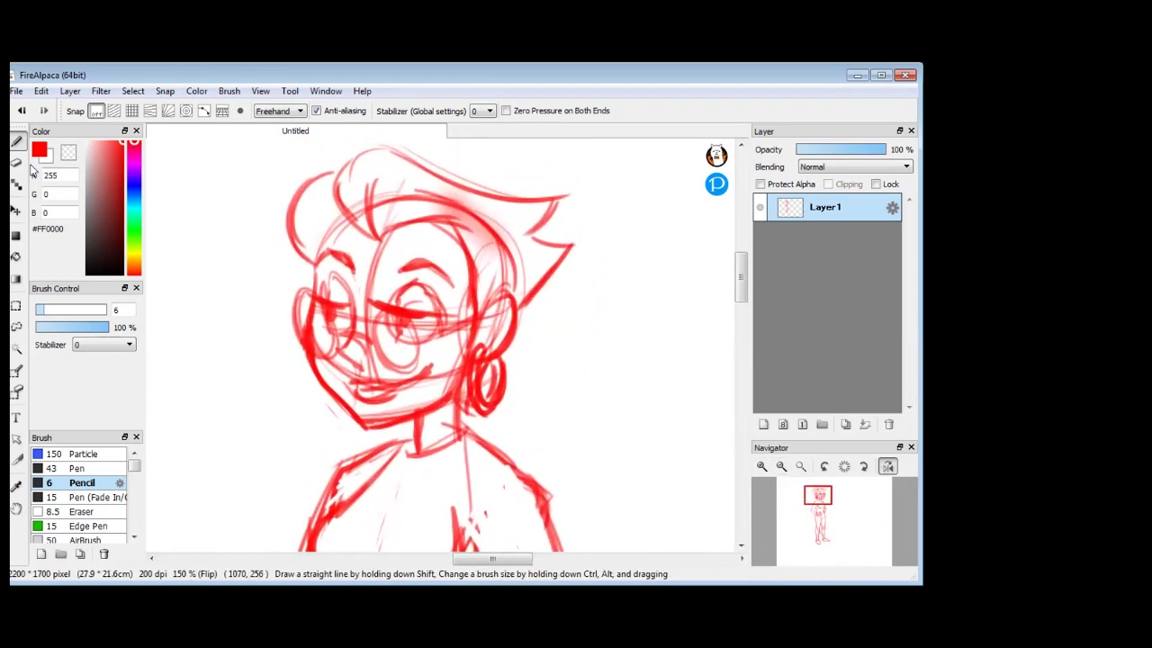
{"action": "key", "text": "e"}
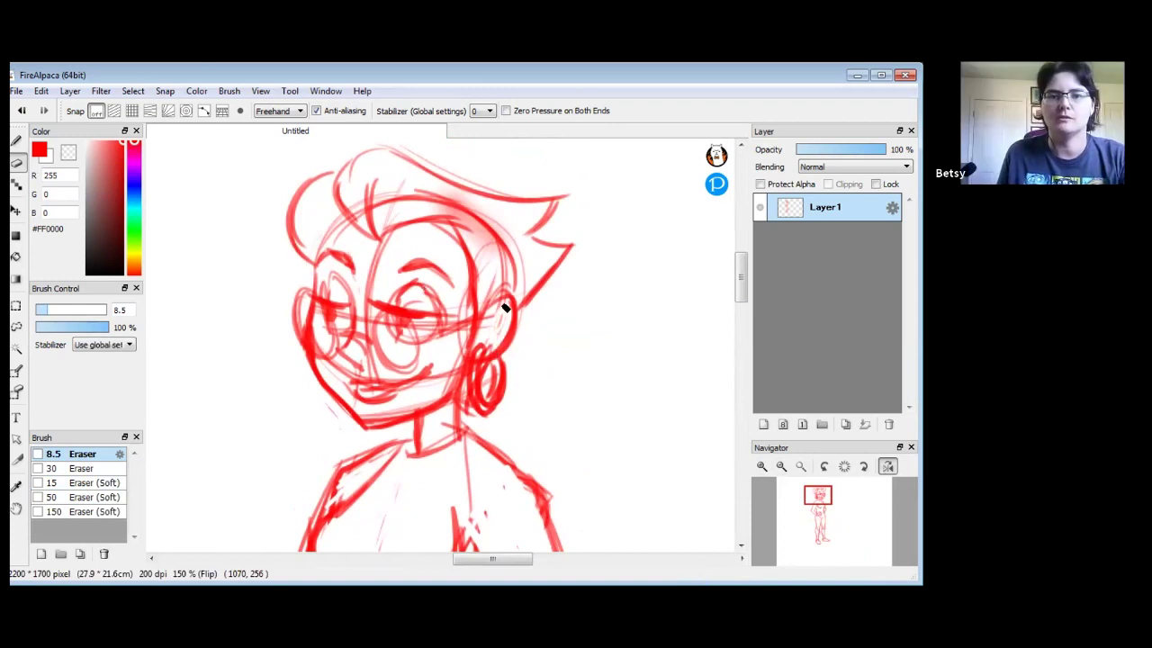
{"action": "mouse_move", "coordinate": [383, 205]}
{"action": "left_mouse_down"}
{"action": "mouse_move", "coordinate": [477, 207]}
{"action": "mouse_move", "coordinate": [487, 231]}
{"action": "mouse_move", "coordinate": [424, 202]}
{"action": "mouse_move", "coordinate": [500, 239]}
{"action": "mouse_move", "coordinate": [516, 277]}
{"action": "mouse_move", "coordinate": [469, 217]}
{"action": "left_mouse_up"}
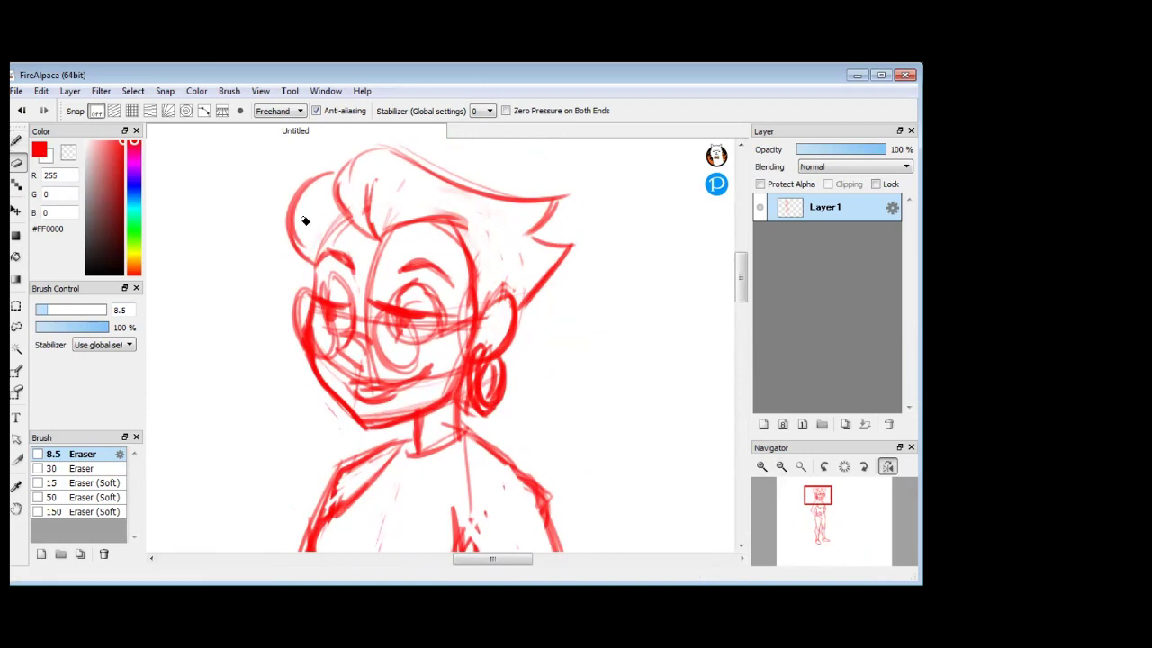
- Draw a bold hairline along the far side of the forehead and add inner curves to the near ear
{"action": "left_click", "coordinate": [16, 142]}
{"action": "left_click_drag", "start_coordinate": [347, 219], "coordinate": [319, 249]}
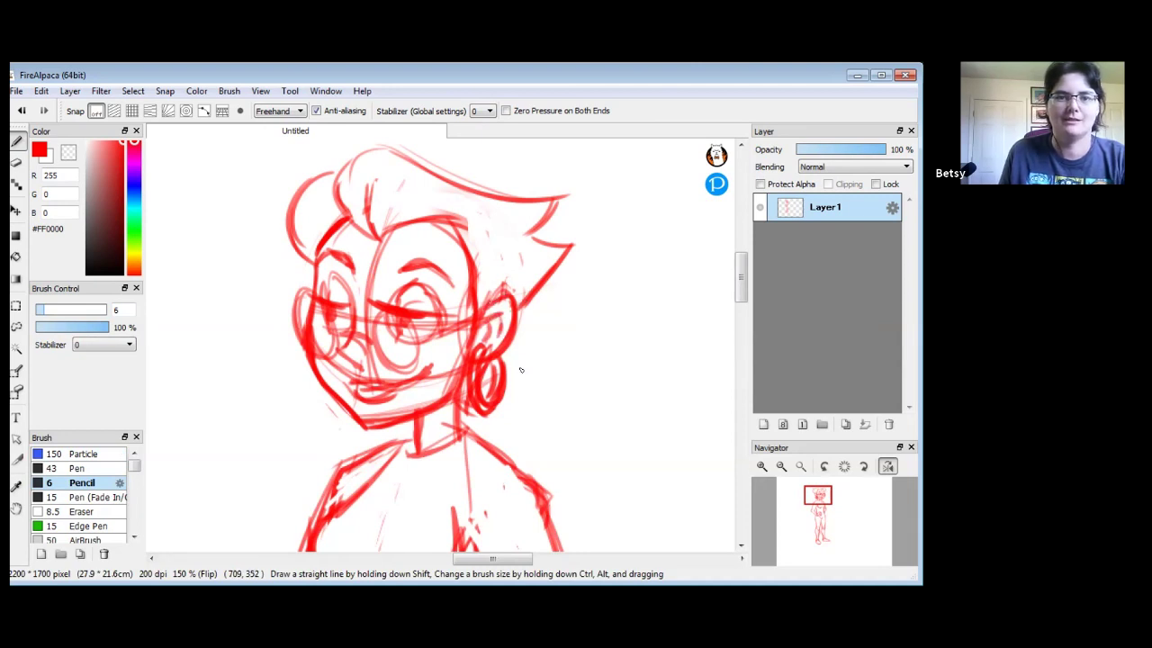
- Draw a necklace around the neck with a large round pendant resting on the upper chest
{"action": "left_click_drag", "start_coordinate": [445, 448], "coordinate": [449, 300]}
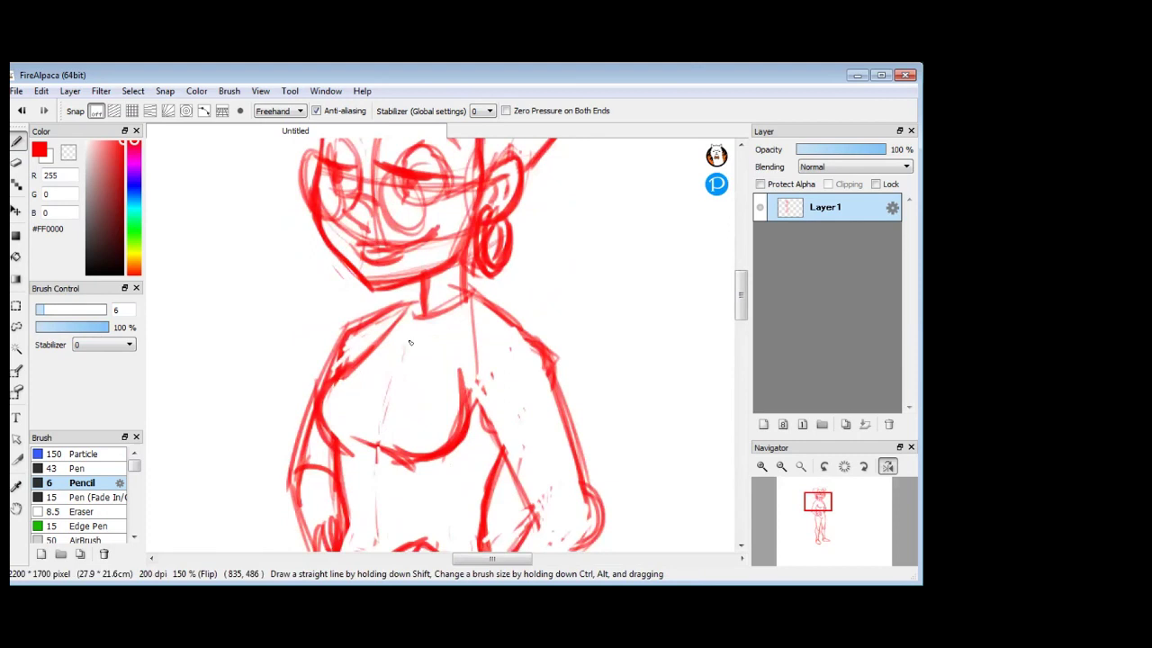
{"action": "mouse_move", "coordinate": [407, 365]}
{"action": "left_mouse_down"}
{"action": "mouse_move", "coordinate": [379, 360]}
{"action": "mouse_move", "coordinate": [425, 344]}
{"action": "mouse_move", "coordinate": [413, 381]}
{"action": "left_mouse_up"}
{"action": "left_click_drag", "start_coordinate": [432, 340], "coordinate": [472, 288]}
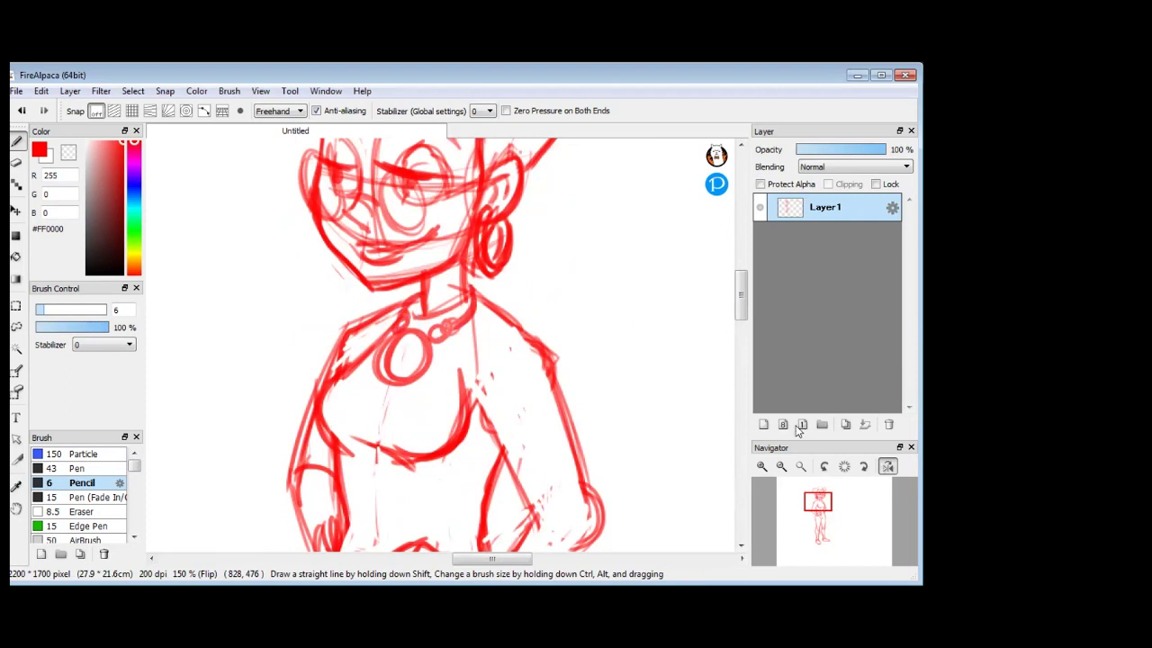
- Erase the rounded side of the bust outline, keeping only short fold lines beneath the chest
{"action": "left_click", "coordinate": [781, 467]}
{"action": "scroll", "coordinate": [526, 337], "scroll_direction": "down", "scroll_amount": 1}
{"action": "left_click_drag", "start_coordinate": [525, 337], "coordinate": [511, 269]}
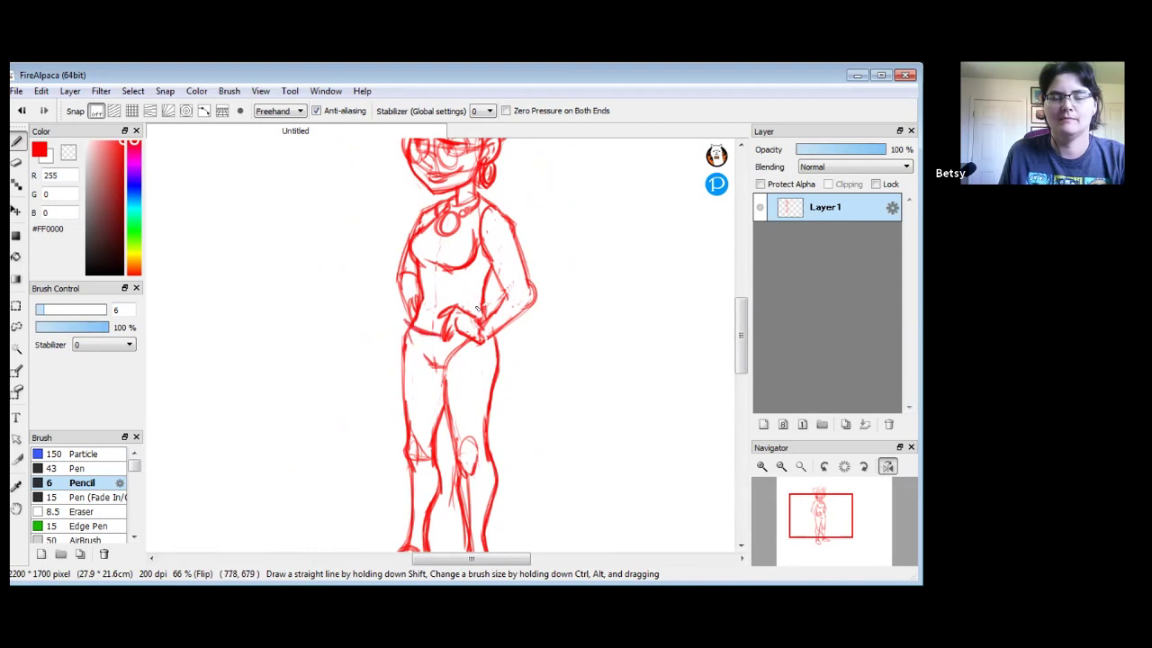
{"action": "mouse_move", "coordinate": [459, 351]}
{"action": "left_mouse_down"}
{"action": "mouse_move", "coordinate": [470, 323]}
{"action": "mouse_move", "coordinate": [472, 340]}
{"action": "left_mouse_up"}
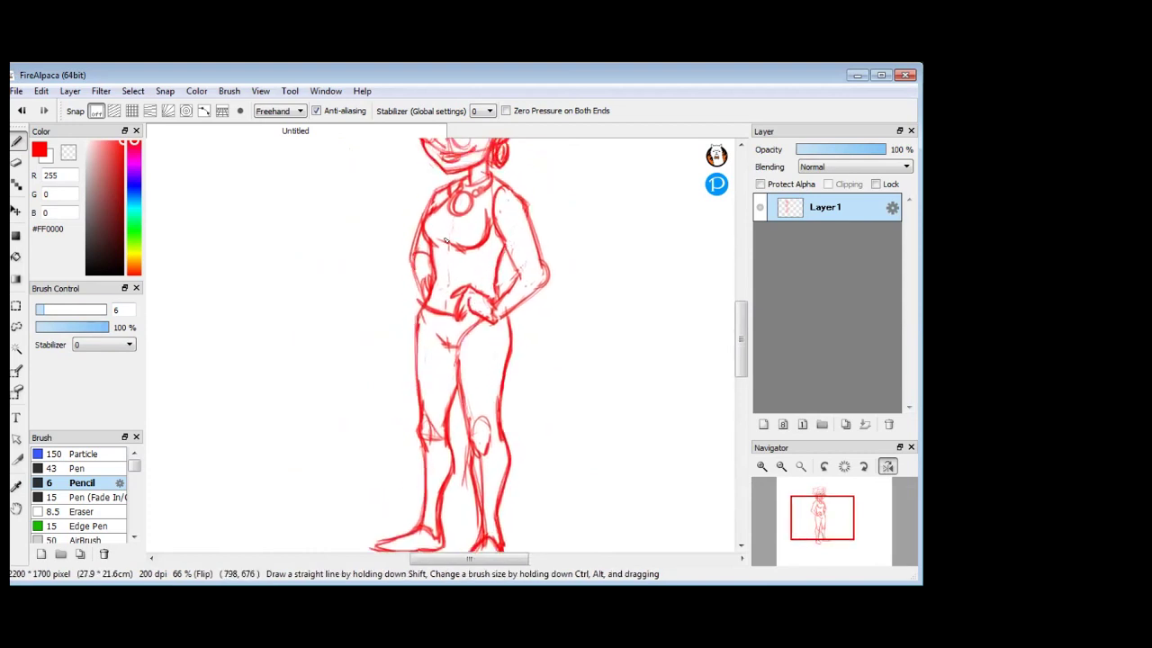
{"action": "key", "text": "e"}
{"action": "left_click_drag", "start_coordinate": [487, 210], "coordinate": [489, 225]}
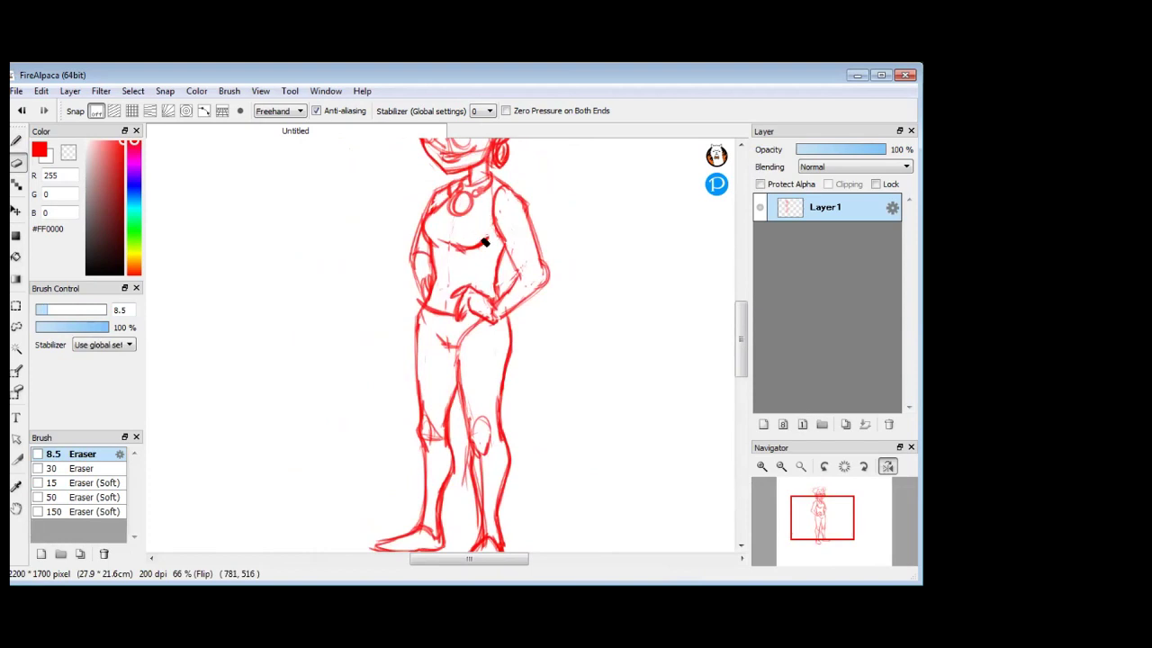
- Draw curved shorts hems across both legs just above the knees with the Pencil
{"action": "left_click", "coordinate": [17, 142]}
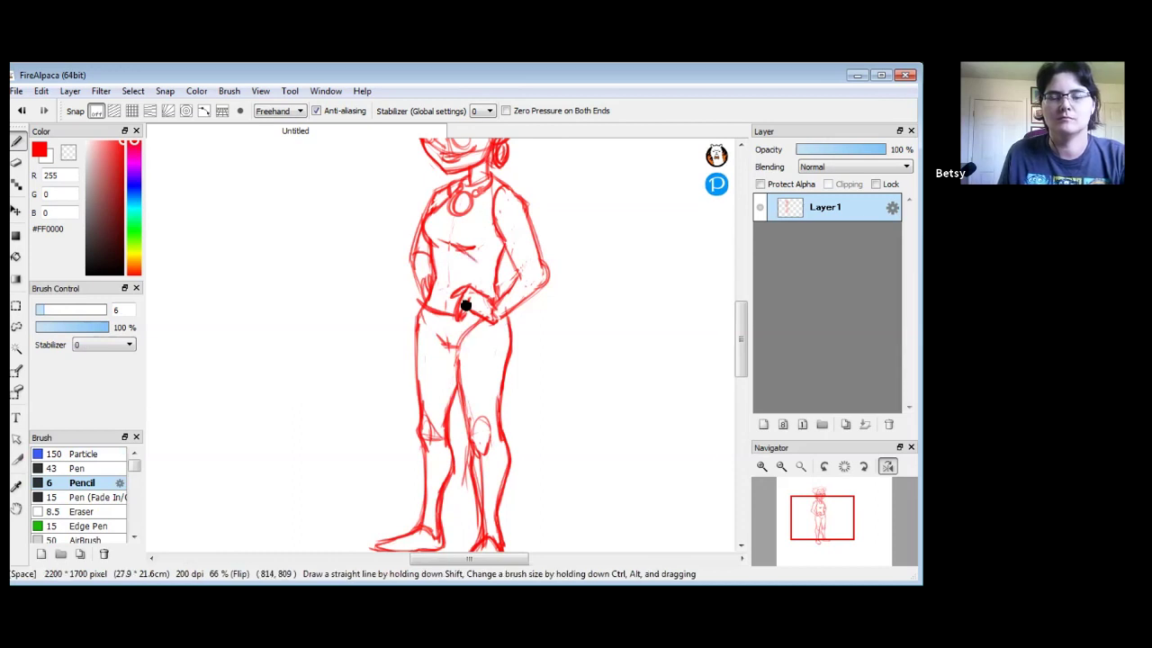
{"action": "left_click_drag", "start_coordinate": [465, 306], "coordinate": [455, 270]}
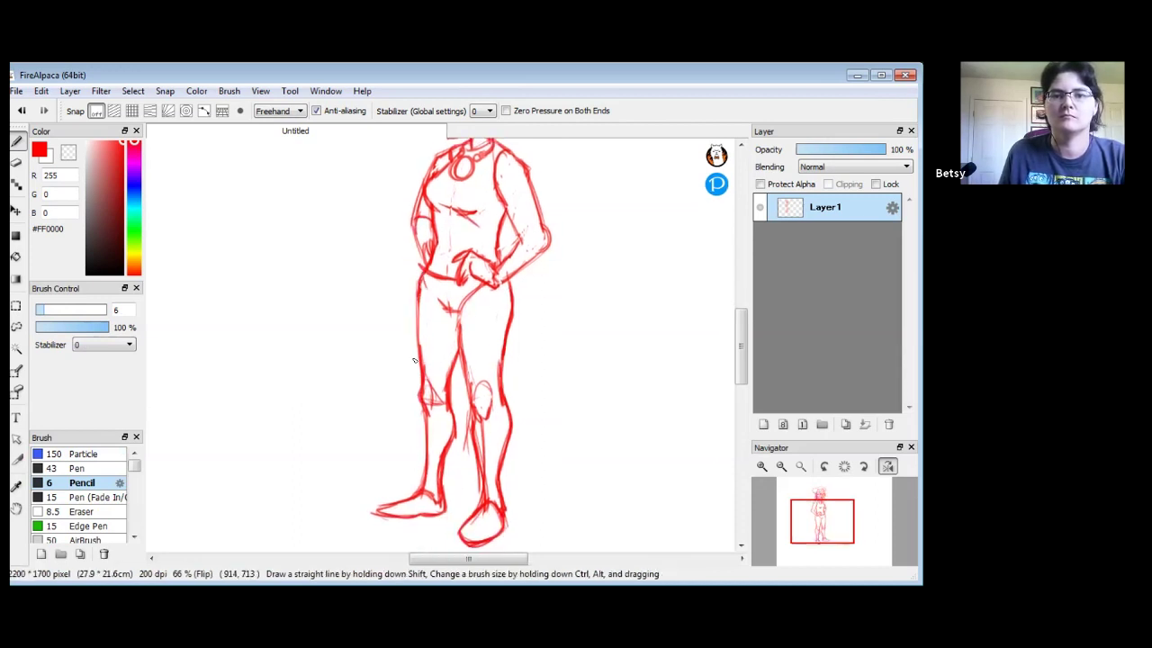
{"action": "left_click_drag", "start_coordinate": [423, 364], "coordinate": [504, 382]}
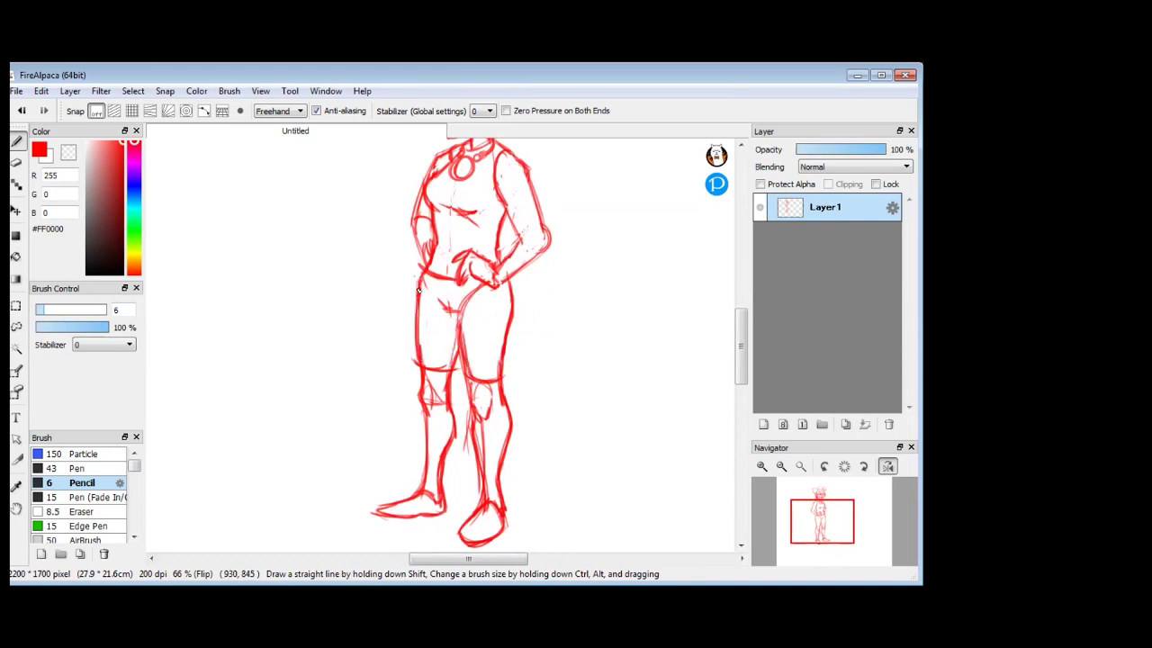
- Refine the inner elbow contour of the near arm and erase stray marks around it
{"action": "left_click_drag", "start_coordinate": [560, 270], "coordinate": [511, 266]}
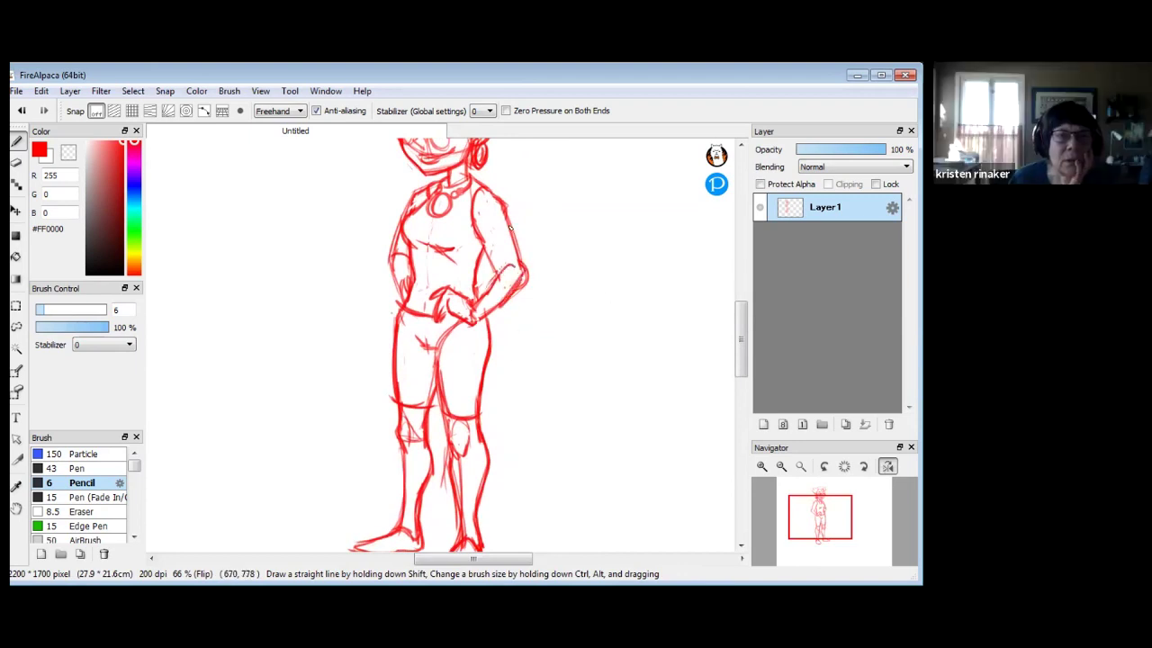
{"action": "key", "text": "ctrl+z"}
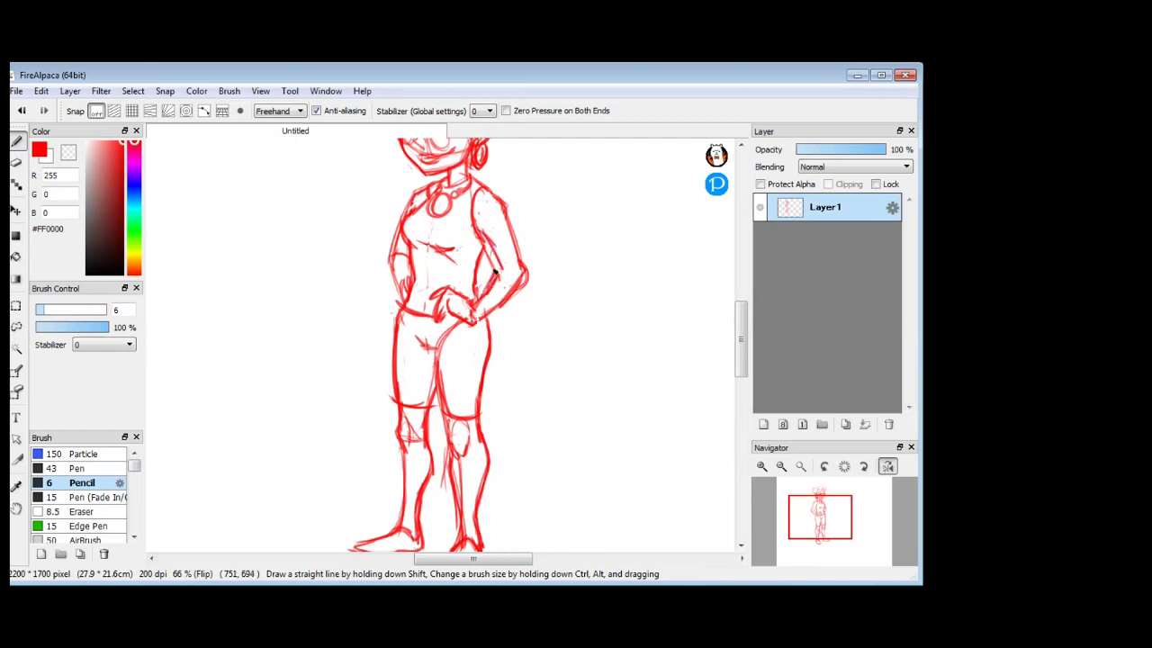
{"action": "left_click", "coordinate": [16, 163]}
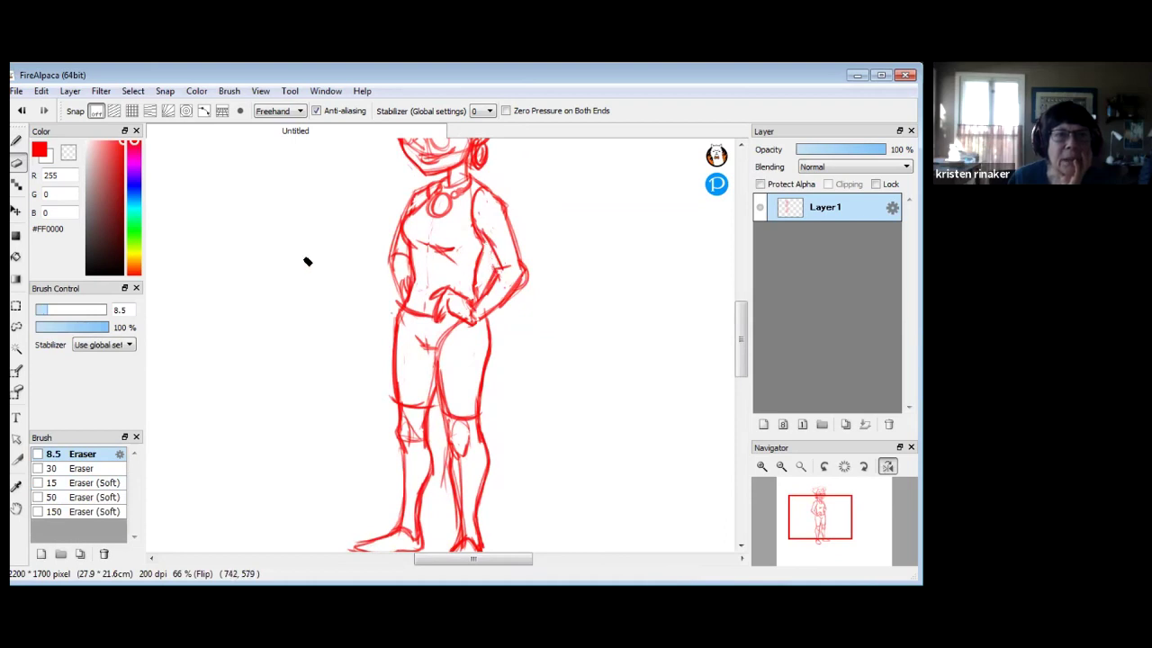
{"action": "key", "text": "b"}
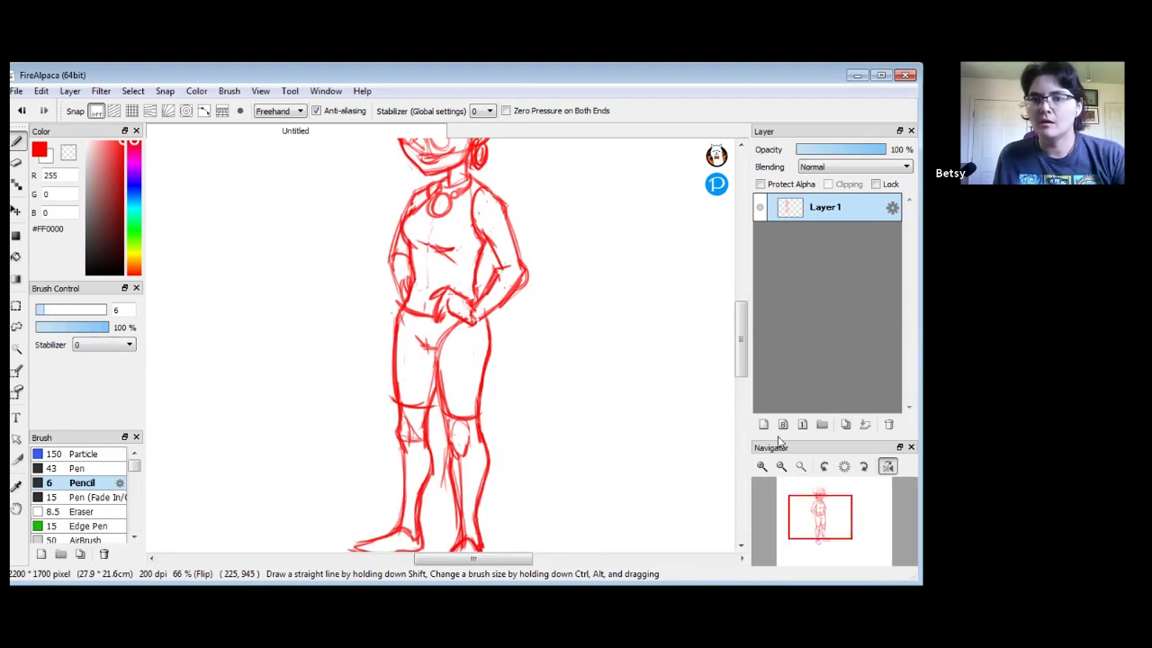
- Move the whole figure down toward the middle of the page and turn off the horizontally flipped view
{"action": "left_click", "coordinate": [781, 465]}
{"action": "left_click", "coordinate": [781, 465]}
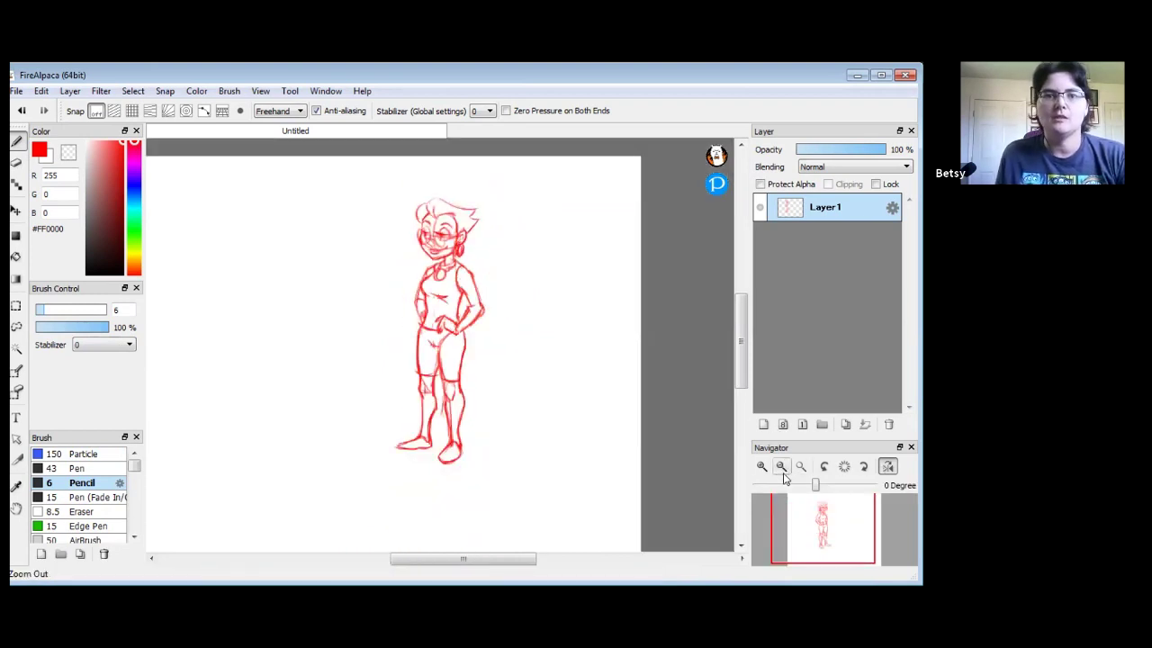
{"action": "left_click_drag", "start_coordinate": [415, 401], "coordinate": [496, 360]}
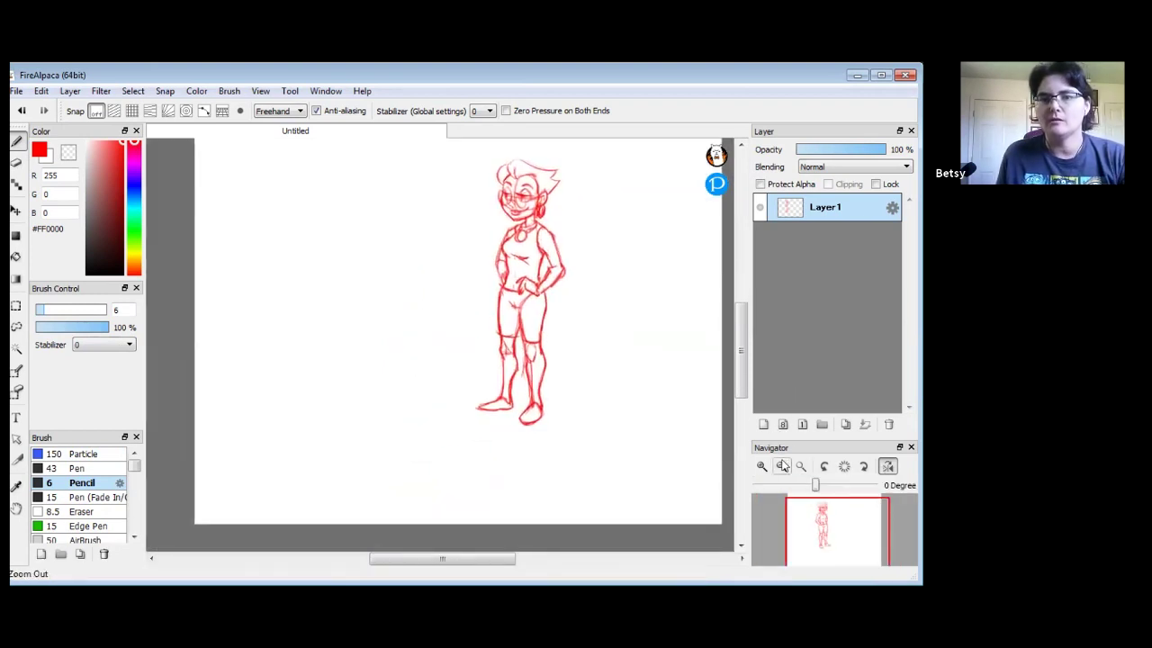
{"action": "left_click_drag", "start_coordinate": [504, 303], "coordinate": [488, 326]}
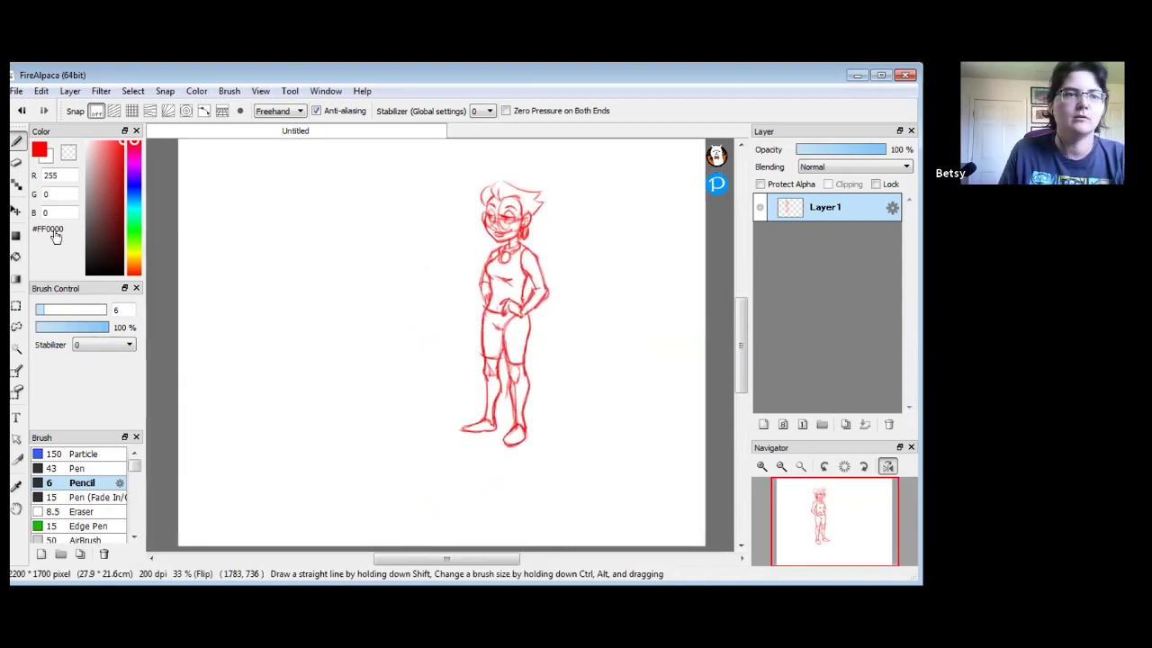
{"action": "left_click", "coordinate": [15, 210]}
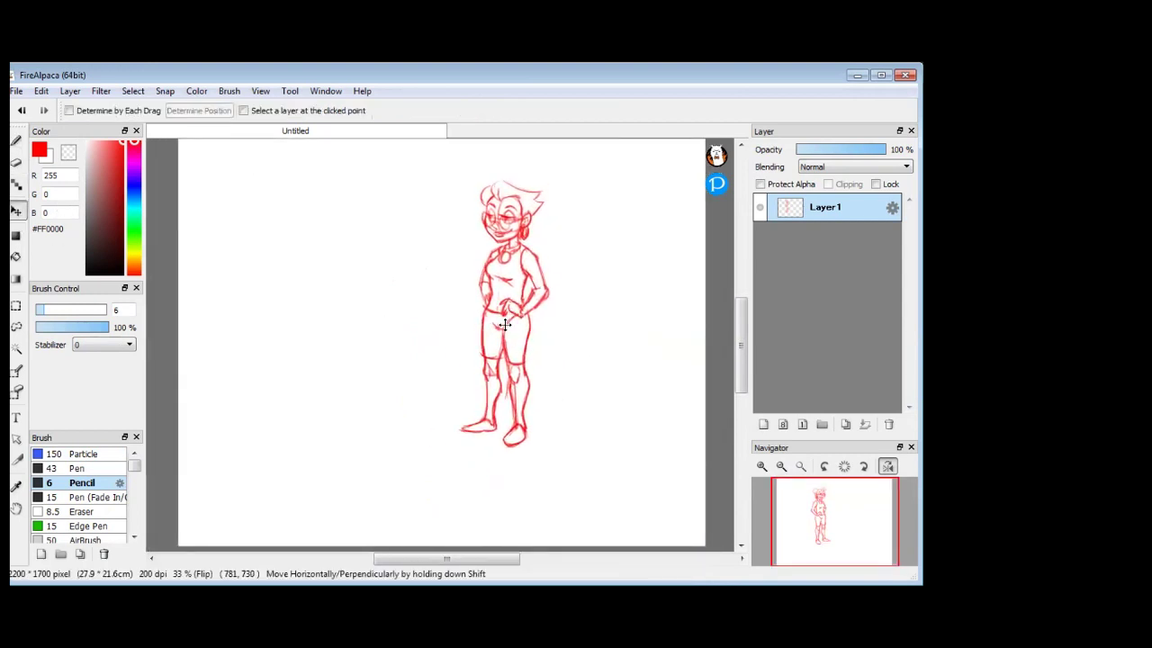
{"action": "left_click_drag", "start_coordinate": [486, 353], "coordinate": [441, 401]}
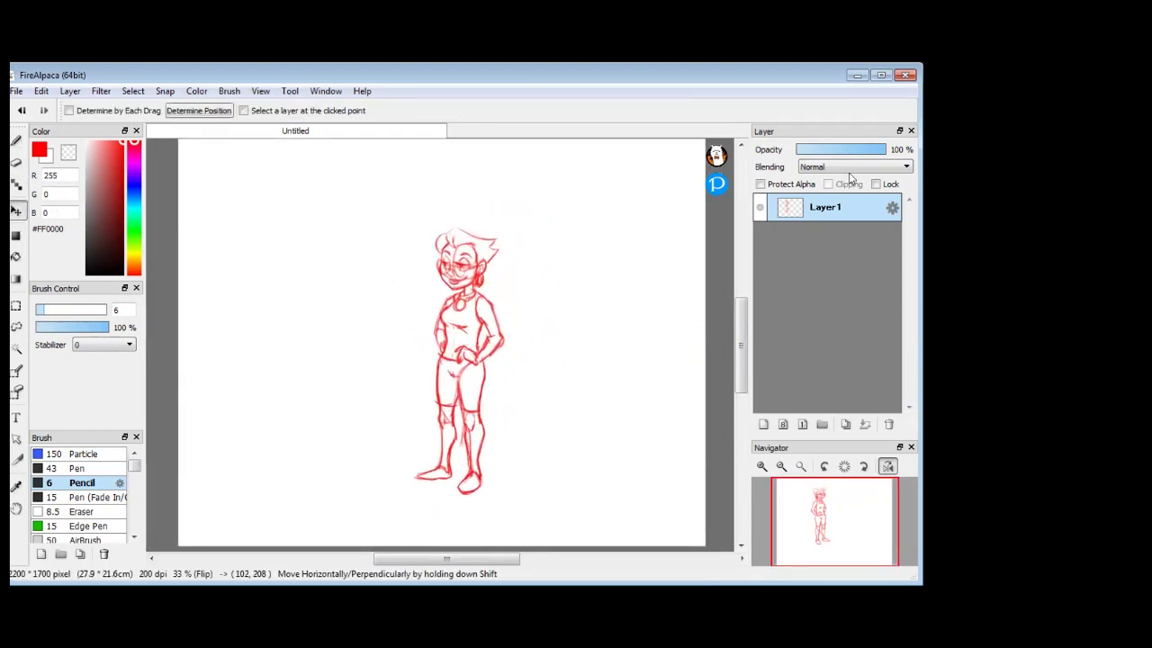
{"action": "left_click", "coordinate": [888, 468]}
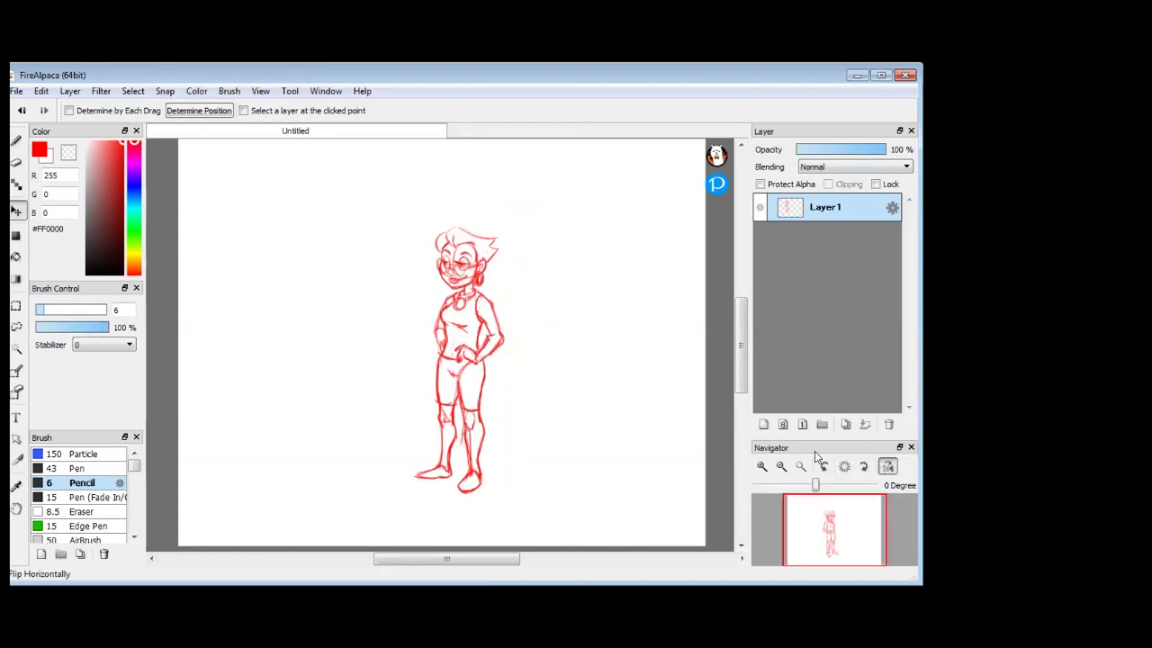
{"action": "left_click", "coordinate": [887, 466]}
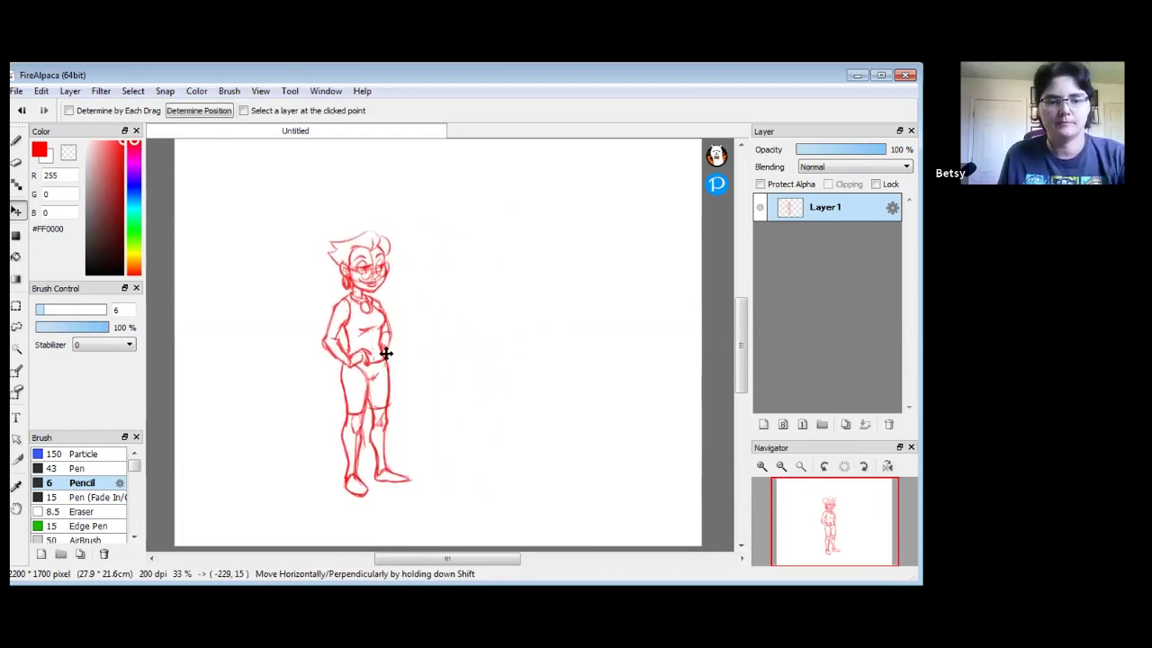
- Rotate the figure slightly clockwise with a transform and move it close to the page's left edge
{"action": "key", "text": "ctrl+t"}
{"action": "left_click_drag", "start_coordinate": [429, 197], "coordinate": [428, 200]}
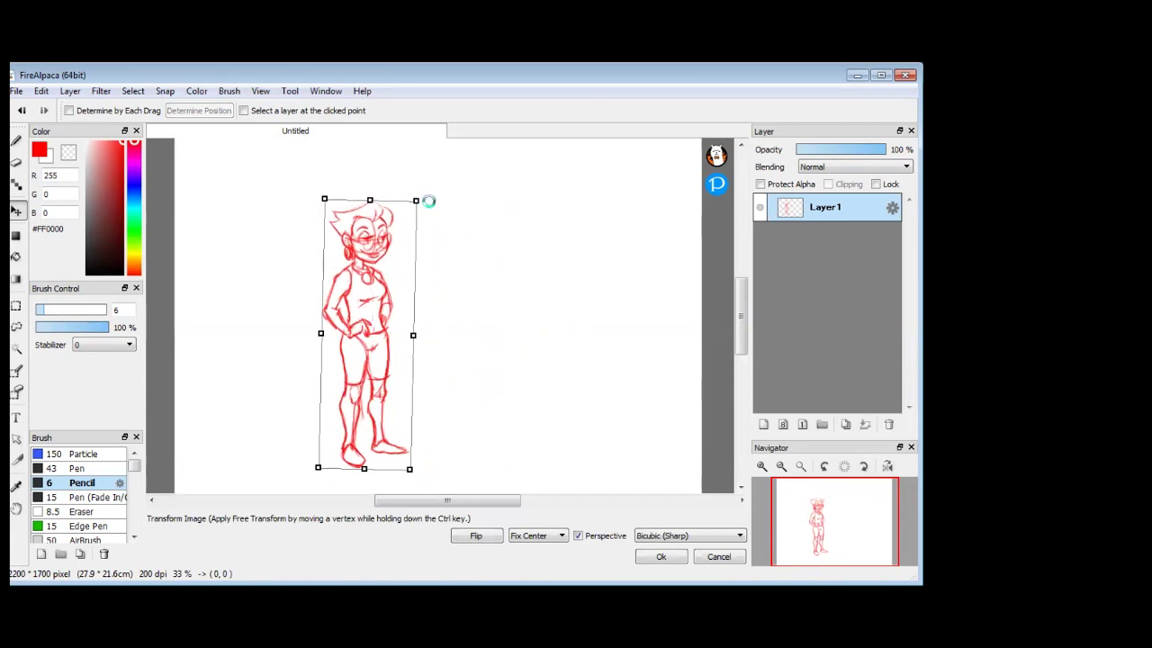
{"action": "key", "text": "Return"}
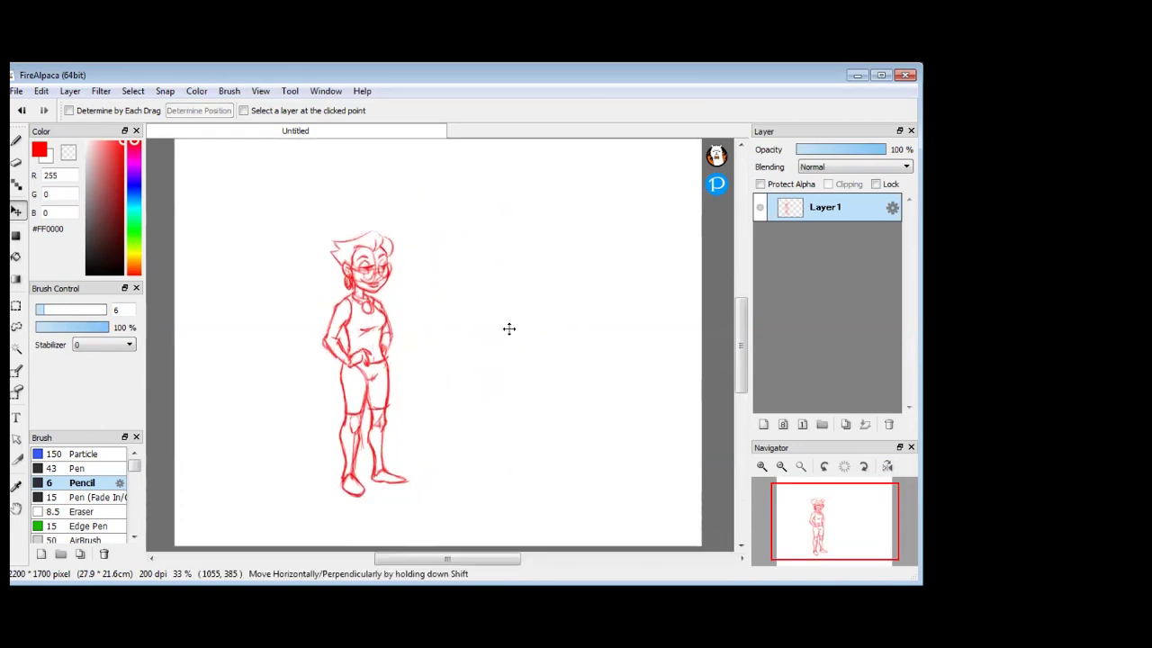
{"action": "left_click", "coordinate": [16, 142]}
{"action": "left_click_drag", "start_coordinate": [503, 332], "coordinate": [551, 328]}
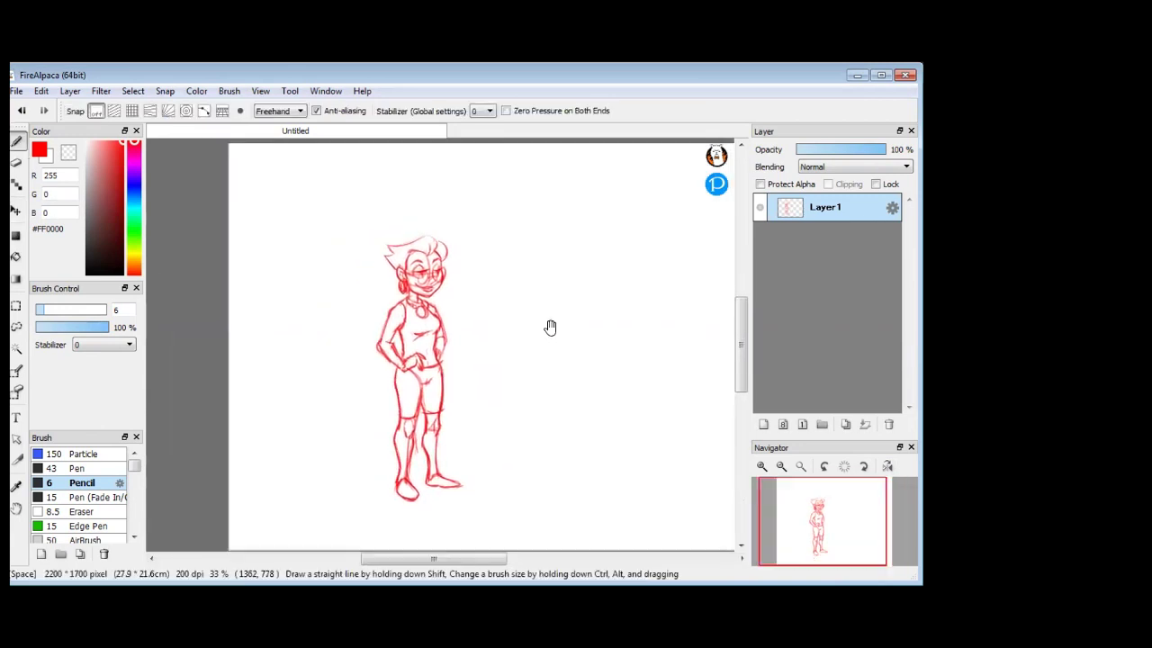
{"action": "left_click", "coordinate": [15, 211]}
{"action": "left_click_drag", "start_coordinate": [431, 360], "coordinate": [329, 361]}
- Try to enlarge the figure to the full height of the page, and undo the enlargement
{"action": "key", "text": "ctrl+t"}
{"action": "left_click_drag", "start_coordinate": [364, 211], "coordinate": [397, 164]}
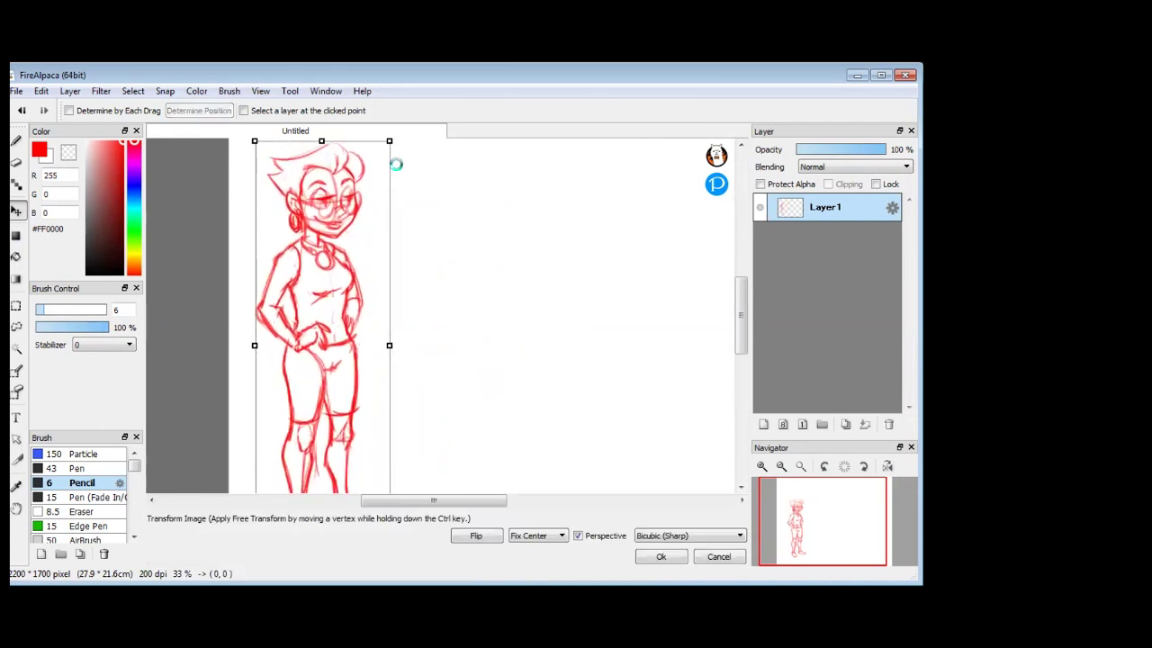
{"action": "key", "text": "Return"}
{"action": "left_click", "coordinate": [781, 466]}
{"action": "left_click_drag", "start_coordinate": [360, 370], "coordinate": [357, 362]}
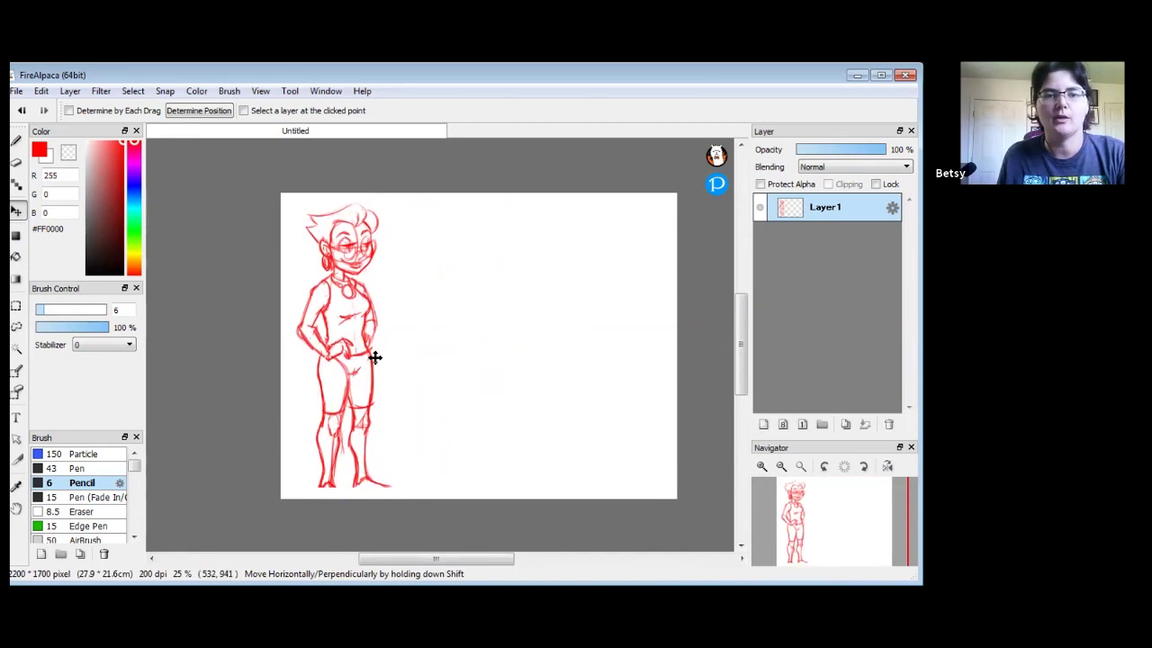
{"action": "key", "text": "ctrl+z"}
{"action": "key", "text": "ctrl+z"}
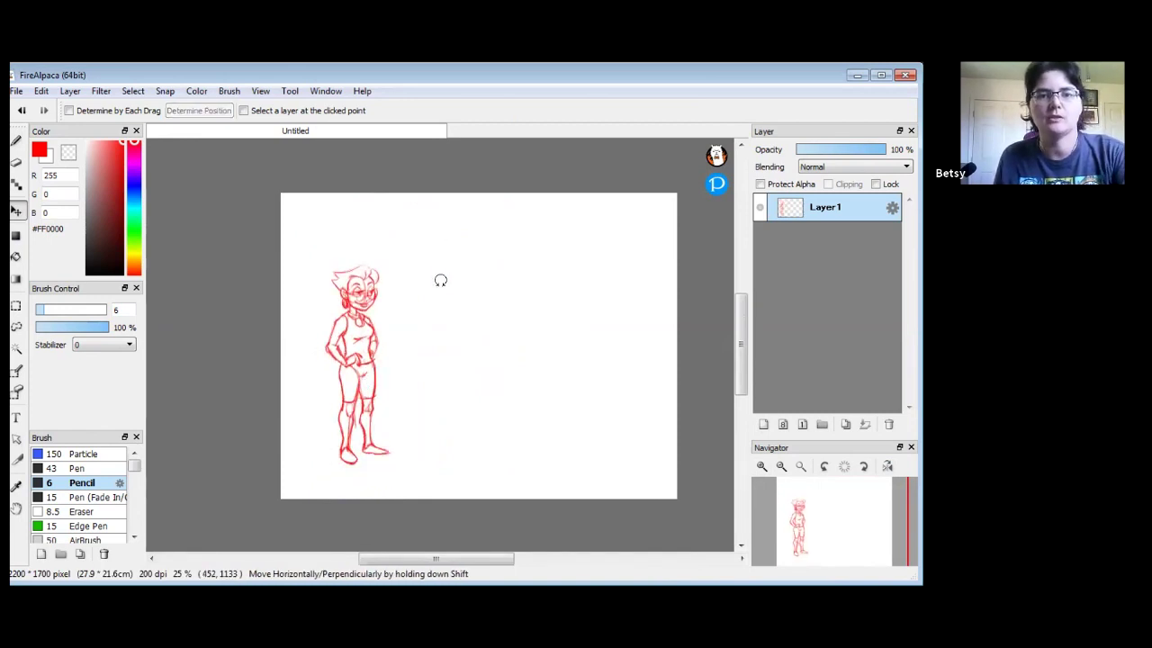
- Scale the figure up to nearly the page height and position it fully inside the page's left edge
{"action": "key", "text": "ctrl+t"}
{"action": "left_click_drag", "start_coordinate": [391, 232], "coordinate": [402, 199]}
{"action": "left_click_drag", "start_coordinate": [359, 279], "coordinate": [350, 266]}
{"action": "key", "text": "Return"}
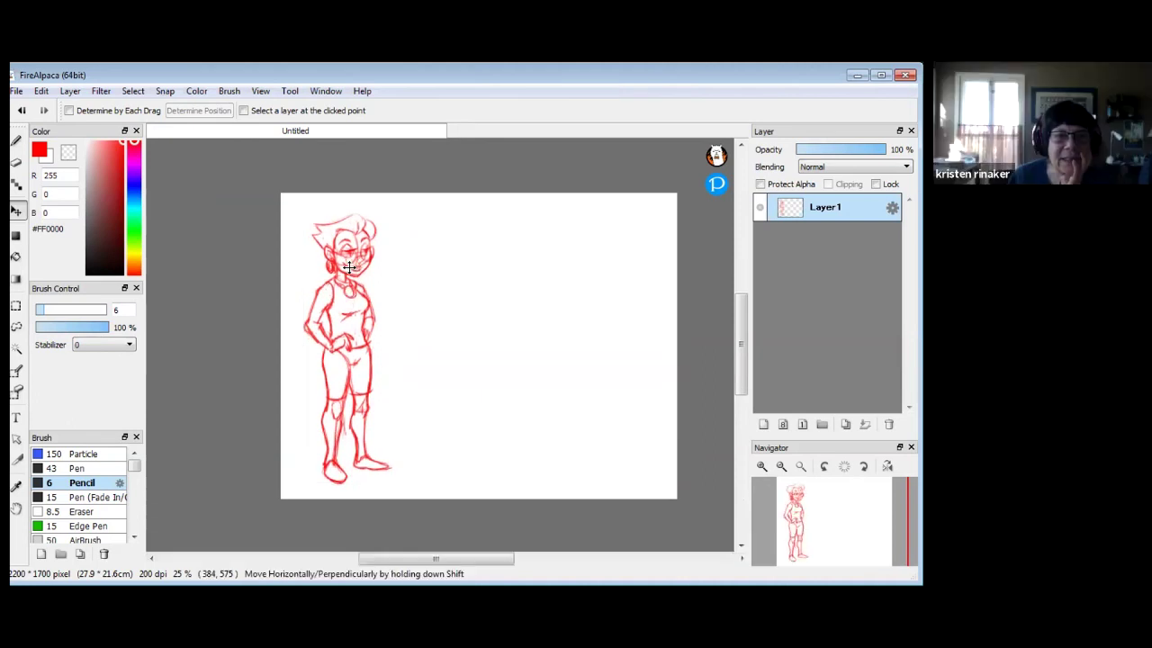
- Rename the layer holding the figure as "character"
{"action": "double_click", "coordinate": [828, 211]}
{"action": "type", "text": "character"}
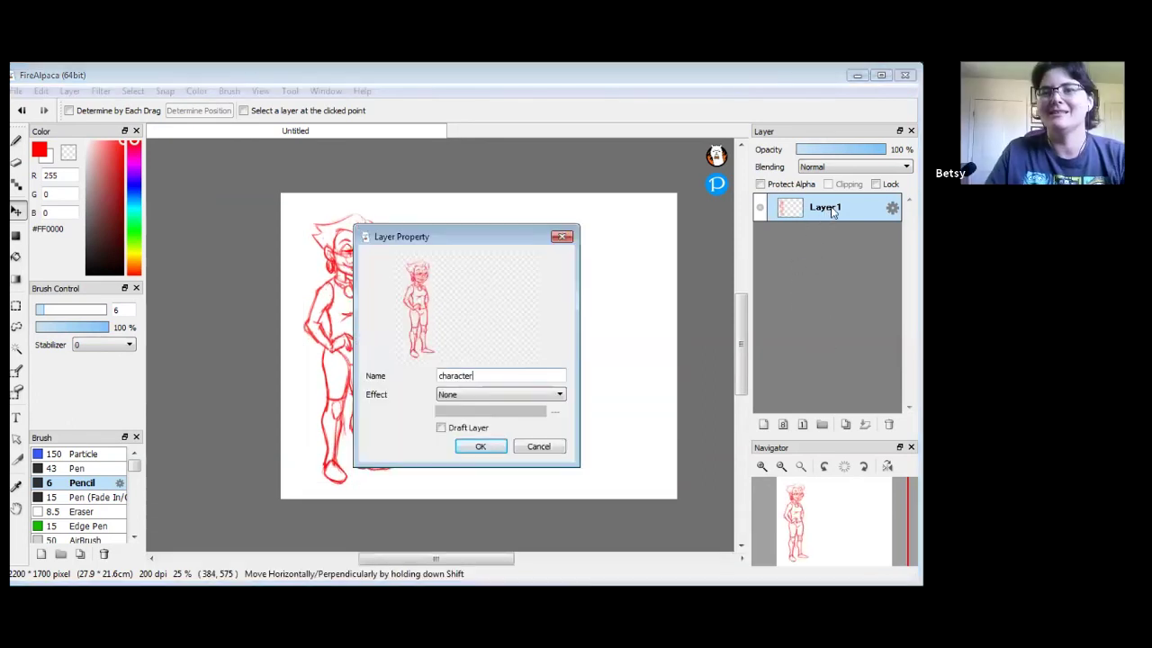
{"action": "key", "text": "Return"}
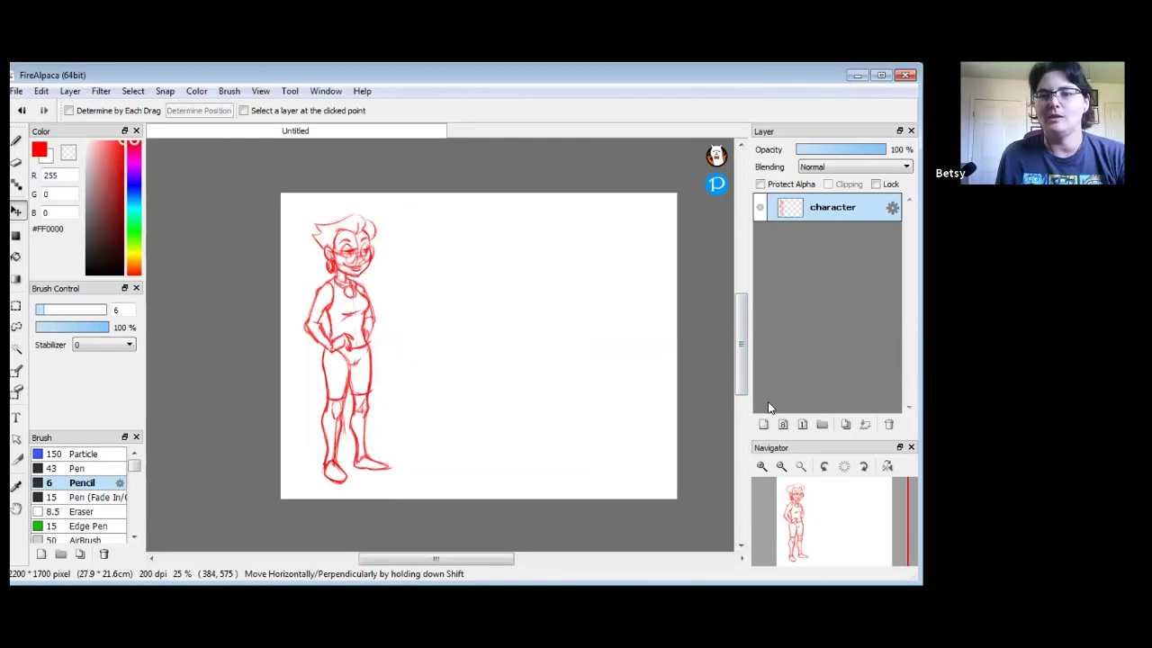
- Add a new layer above the character layer and name it "props"
{"action": "left_click", "coordinate": [762, 425]}
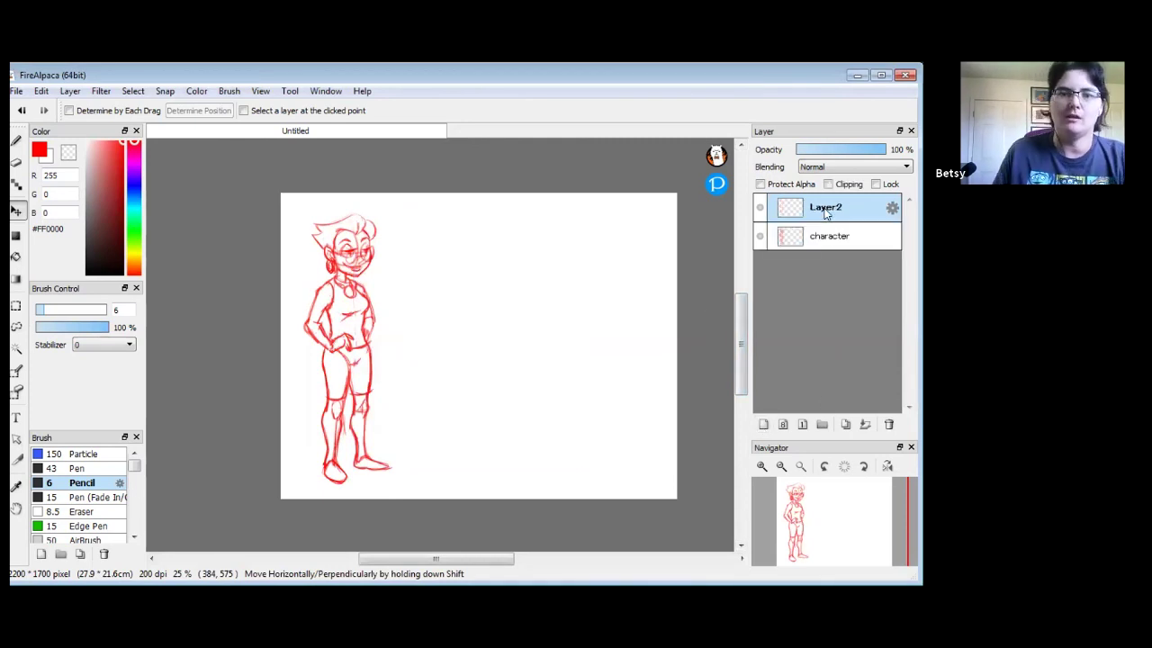
{"action": "double_click", "coordinate": [826, 209]}
{"action": "type", "text": "p"}
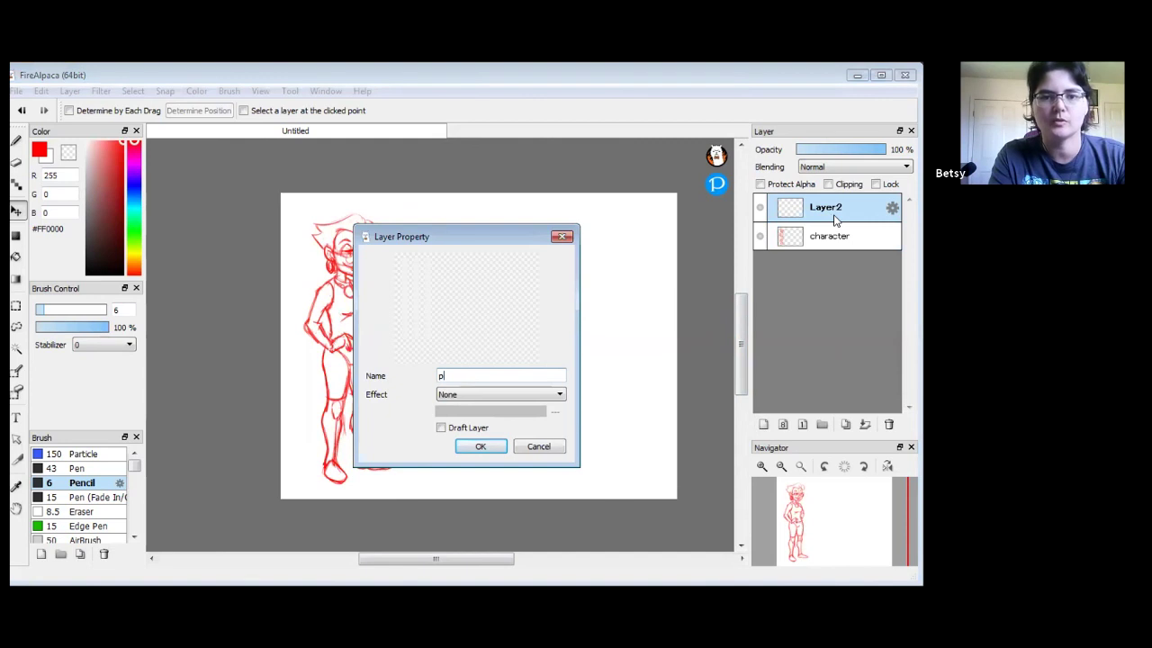
{"action": "type", "text": "rops"}
{"action": "key", "text": "Return"}
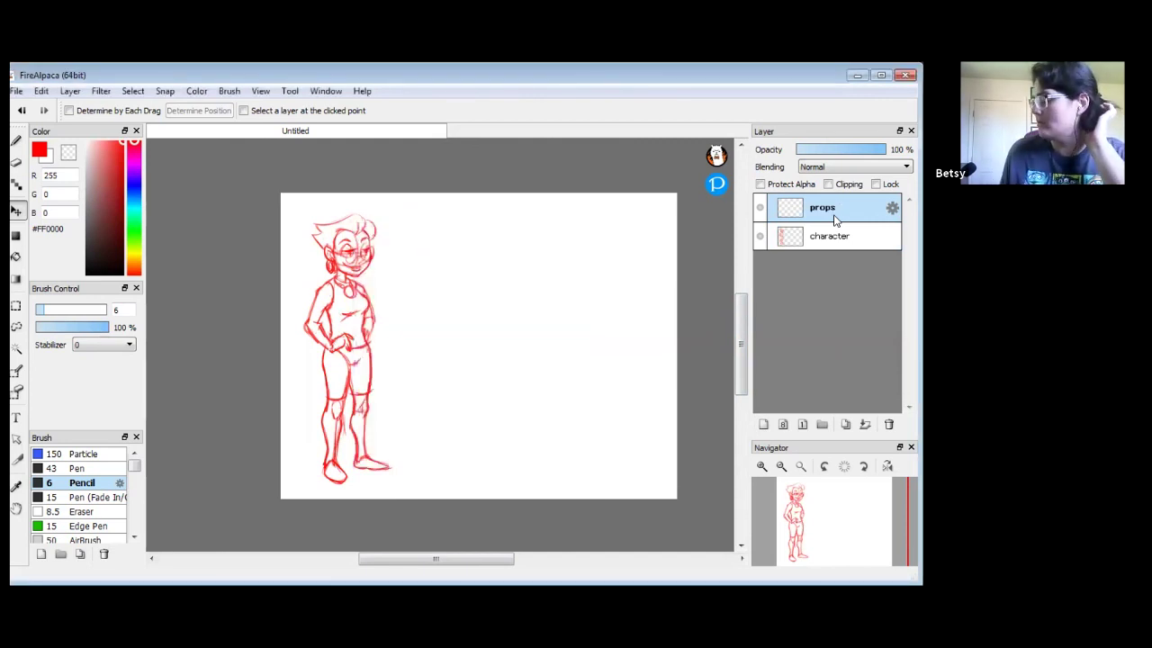
- Draw a straight vertical pencil line on the props layer beside the figure, spanning nearly the page height
{"action": "left_click", "coordinate": [761, 467]}
{"action": "left_click_drag", "start_coordinate": [578, 362], "coordinate": [535, 347]}
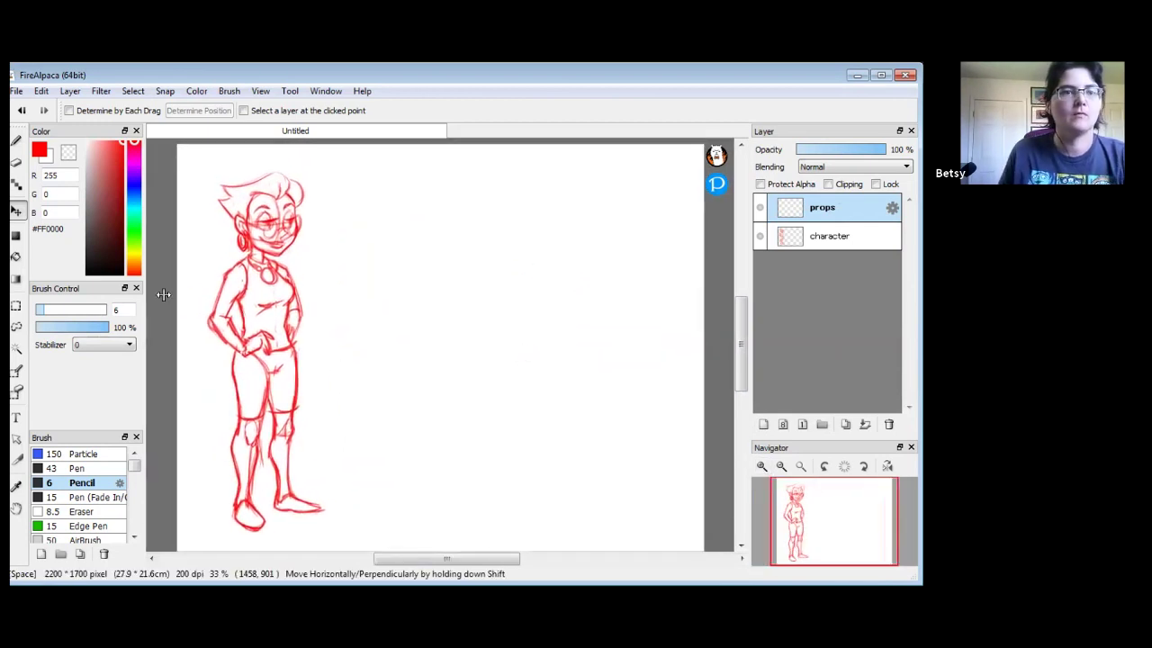
{"action": "left_click", "coordinate": [16, 139]}
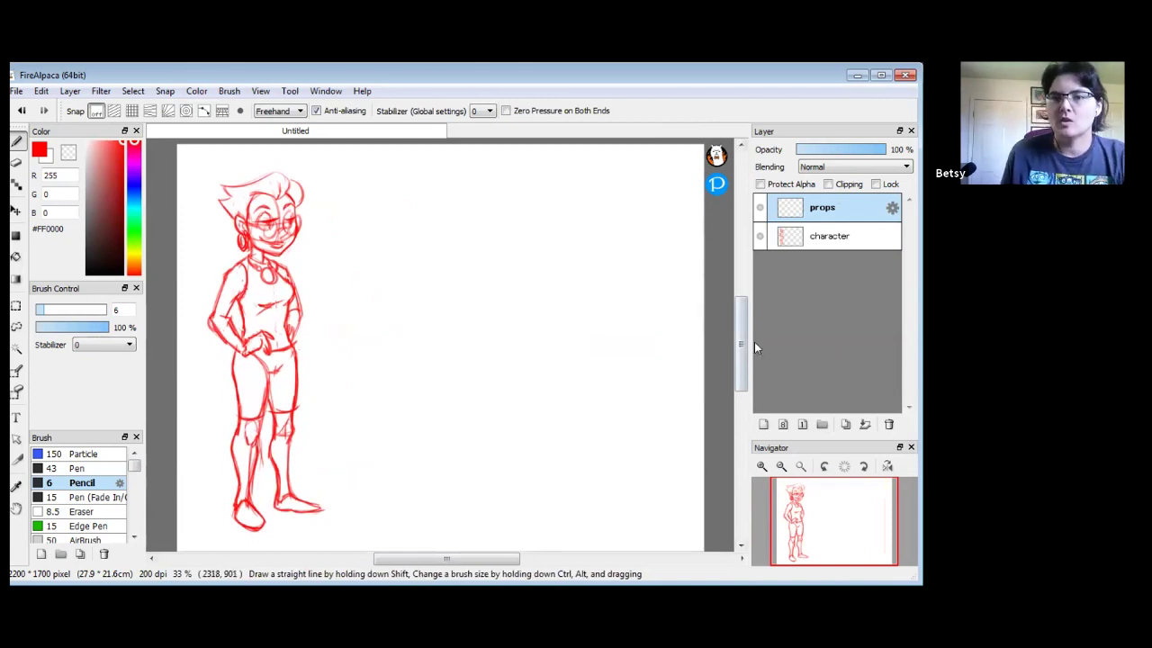
{"action": "left_click_drag", "start_coordinate": [743, 347], "coordinate": [744, 344]}
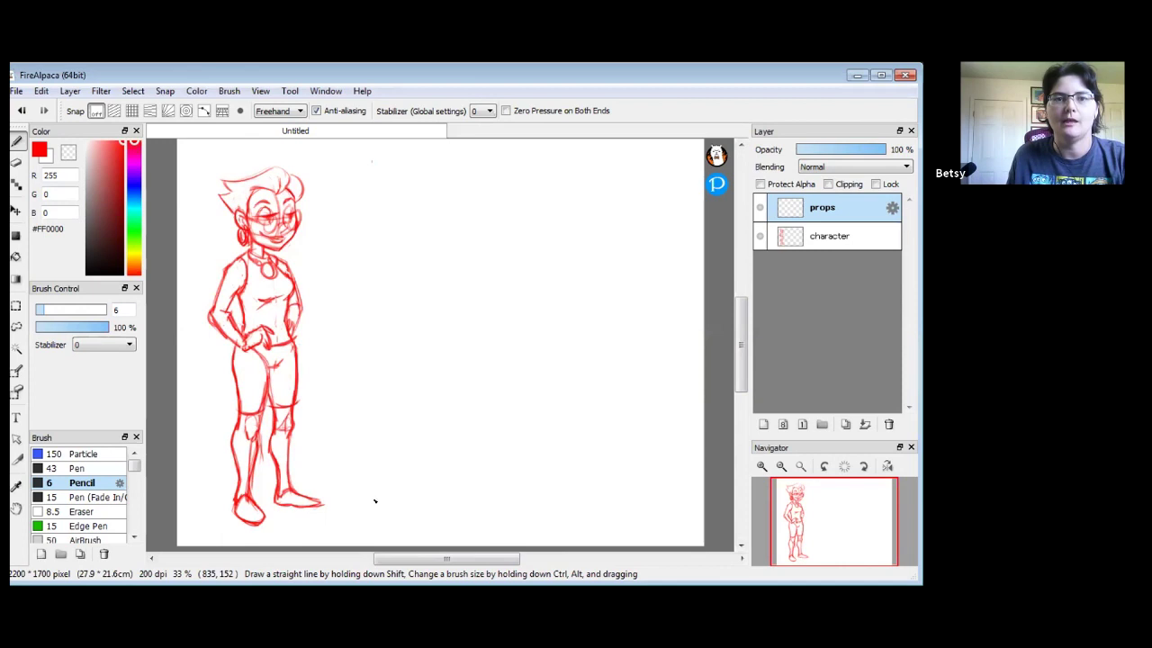
{"action": "left_click", "coordinate": [372, 162], "text": "shift"}
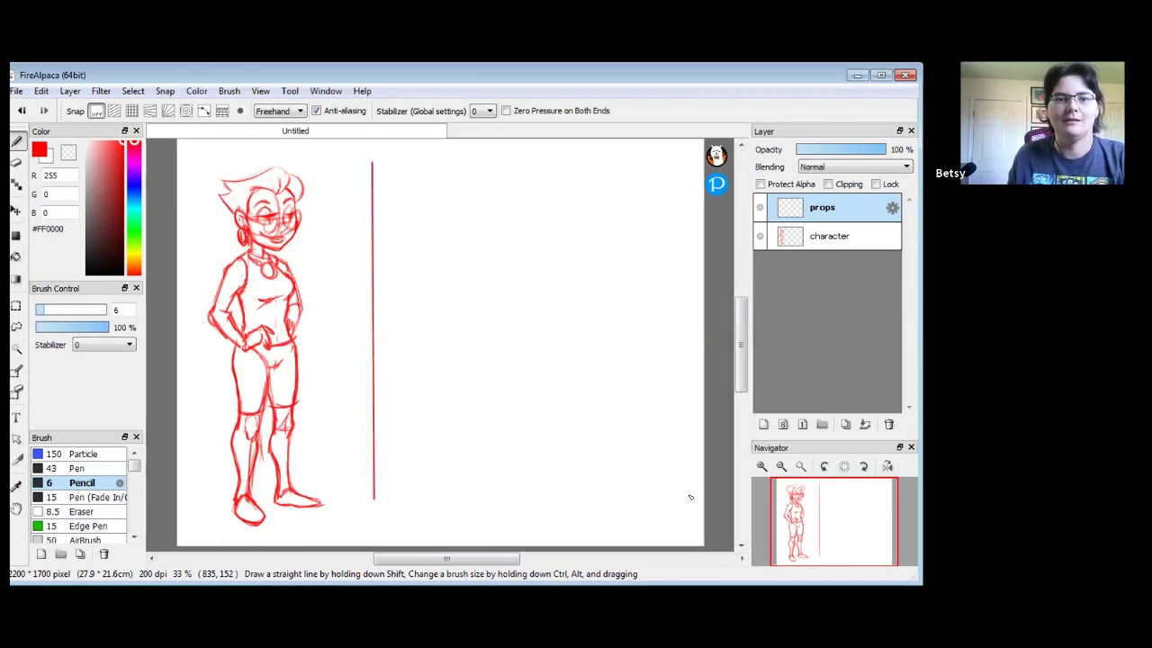
- Draw a wide door beside the figure with a round knob, a floor line and a double-headed arrow across its width
{"action": "left_click", "coordinate": [624, 155], "text": "shift"}
{"action": "left_click", "coordinate": [623, 489], "text": "shift"}
{"action": "left_click", "coordinate": [703, 492], "text": "shift"}
{"action": "left_click", "coordinate": [296, 492], "text": "shift"}
{"action": "left_click_drag", "start_coordinate": [594, 338], "coordinate": [590, 334]}
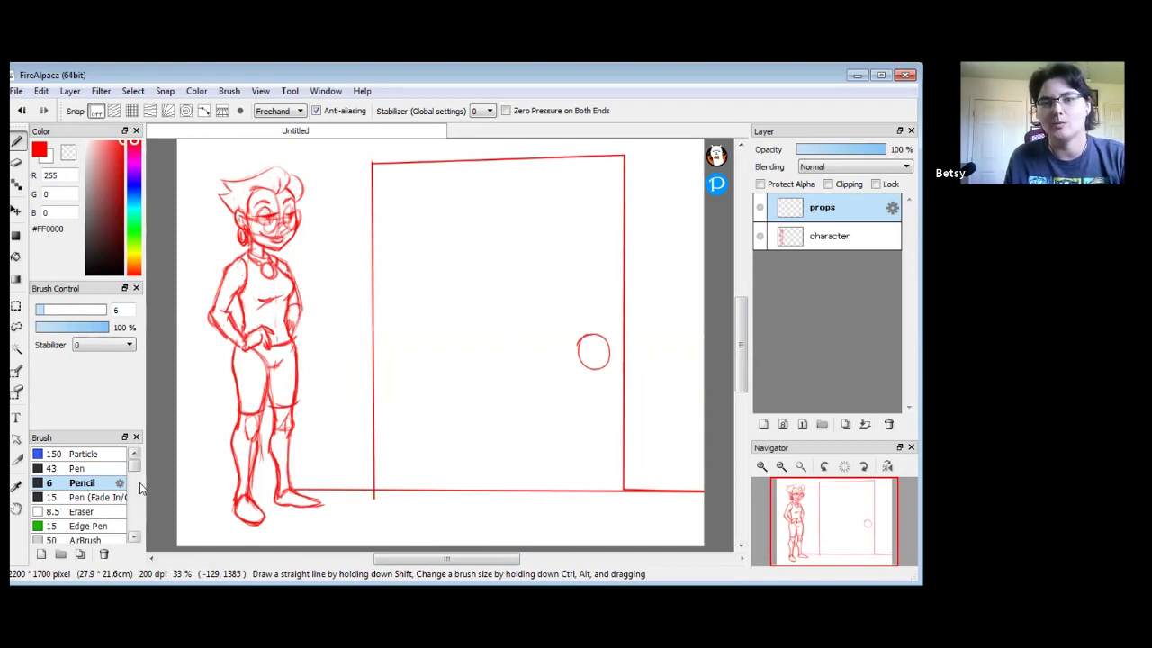
{"action": "mouse_move", "coordinate": [400, 300]}
{"action": "left_mouse_down"}
{"action": "mouse_move", "coordinate": [388, 310]}
{"action": "mouse_move", "coordinate": [579, 298]}
{"action": "mouse_move", "coordinate": [567, 308]}
{"action": "left_mouse_up"}
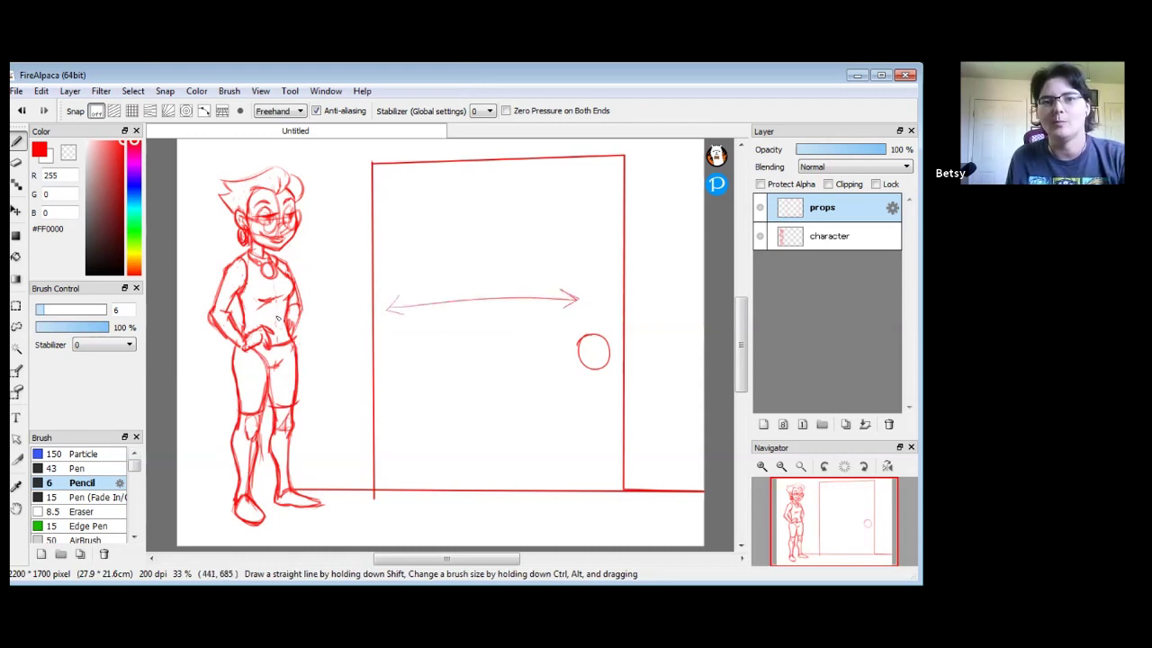
- Undo the arrow, knob, floor line and all door lines drawn on the props layer
{"action": "key", "text": "ctrl+z"}
{"action": "key", "text": "ctrl+z"}
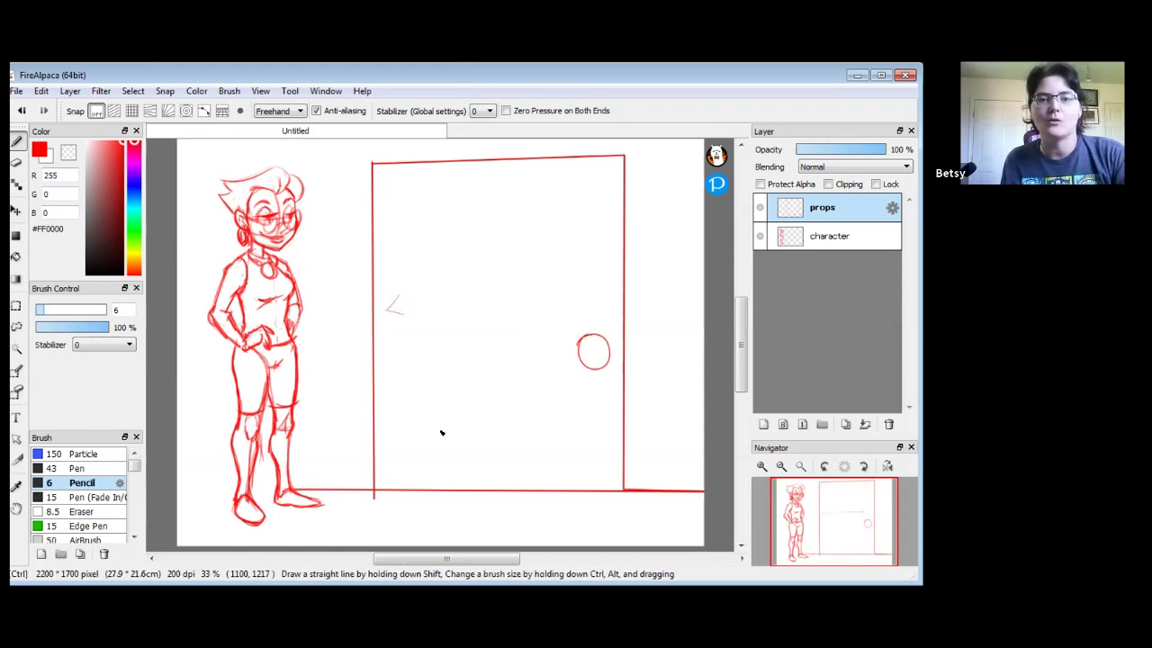
{"action": "key", "text": "ctrl+z"}
{"action": "key", "text": "ctrl+z"}
{"action": "key", "text": "ctrl+z"}
{"action": "key", "text": "ctrl+z"}
{"action": "key", "text": "ctrl+z"}
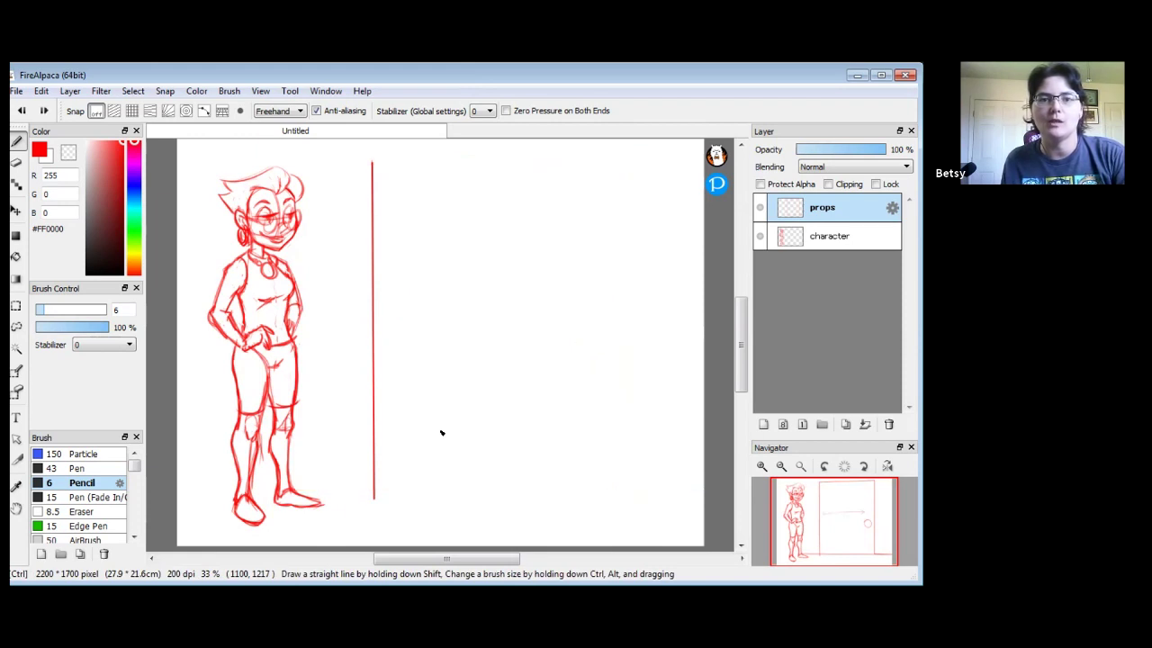
{"action": "key", "text": "ctrl+z"}
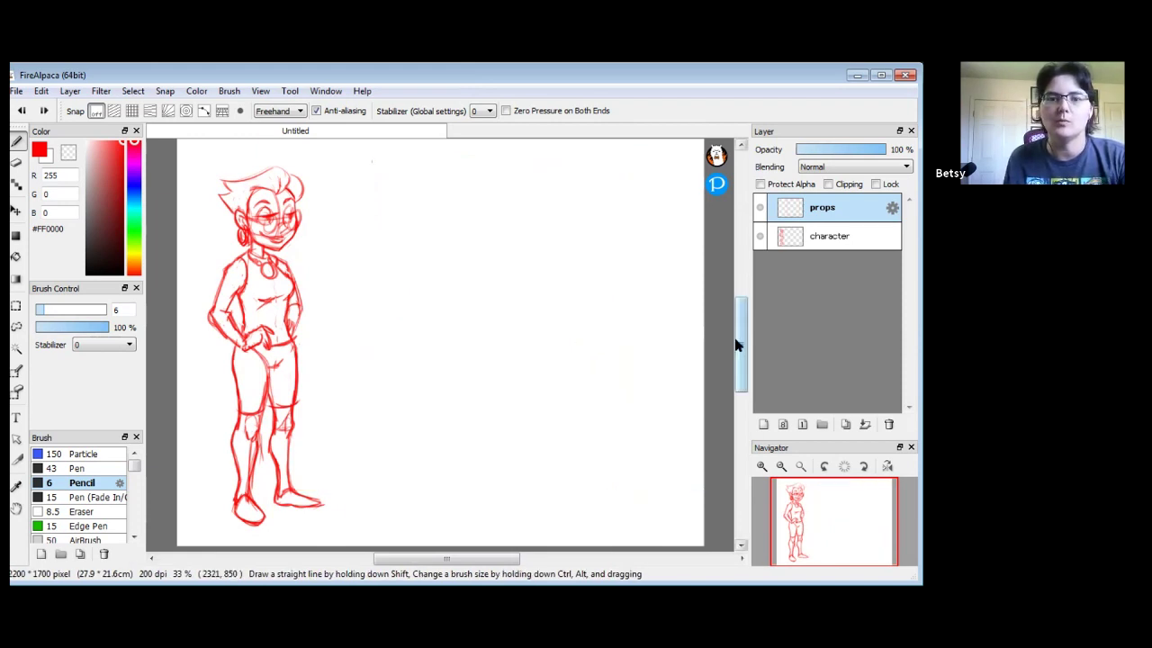
- Draw a narrower door slightly taller than the figure, with a round knob and straight floor lines reaching both page edges
{"action": "scroll", "coordinate": [405, 459], "scroll_direction": "up", "scroll_amount": 2}
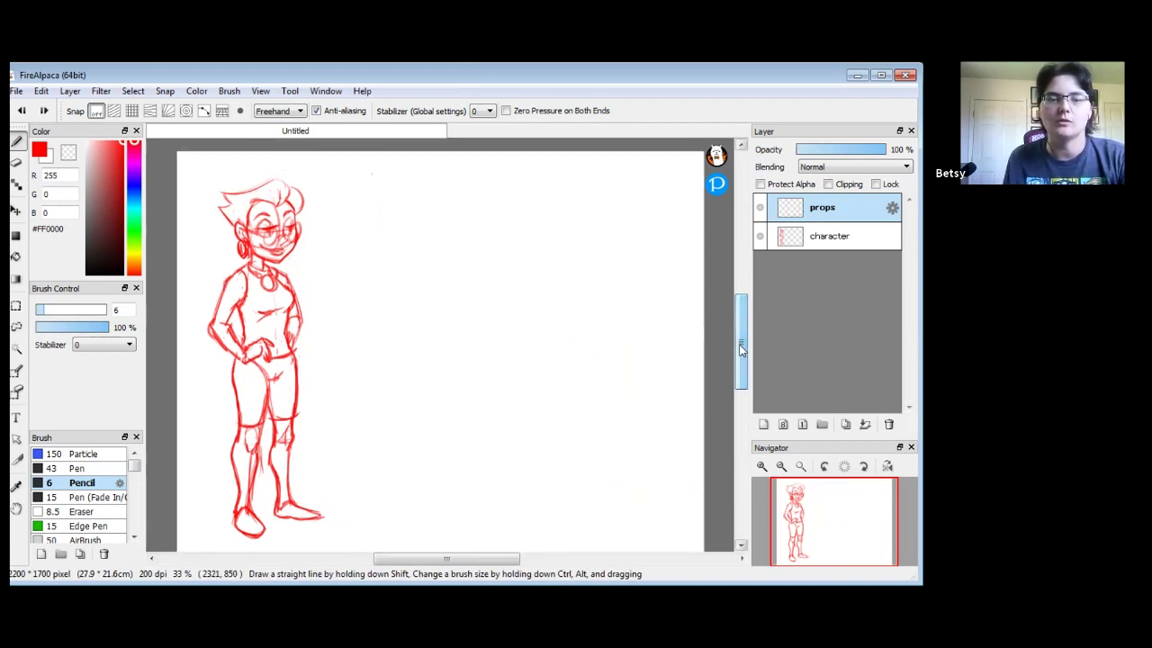
{"action": "left_click", "coordinate": [349, 517]}
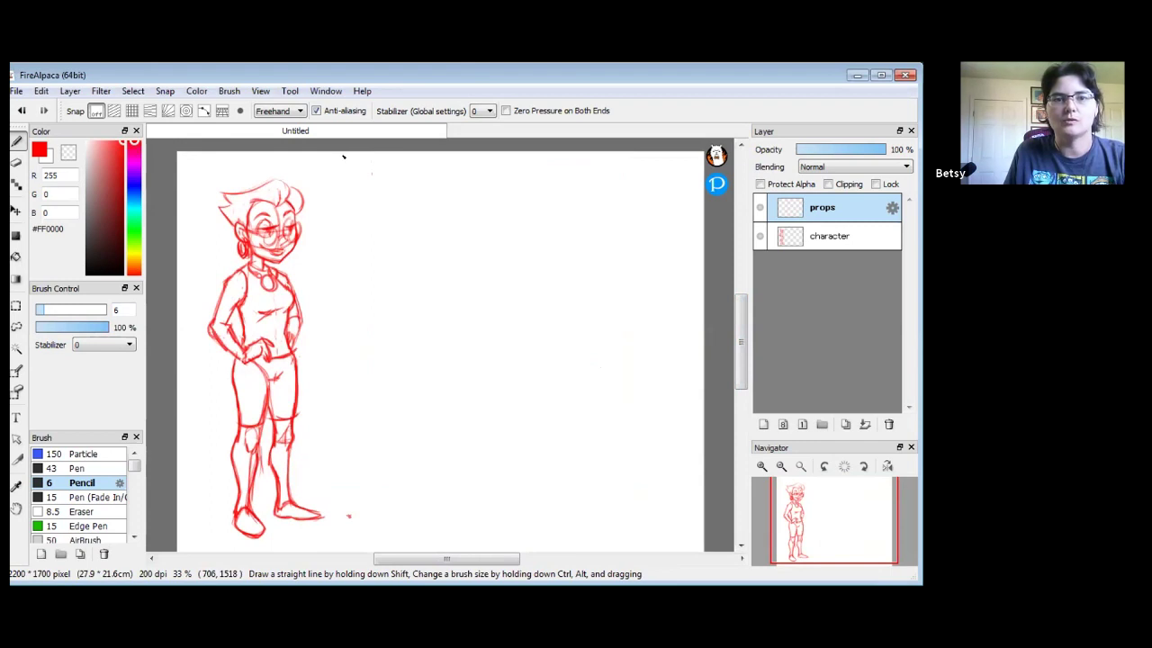
{"action": "left_click", "coordinate": [342, 155], "text": "shift"}
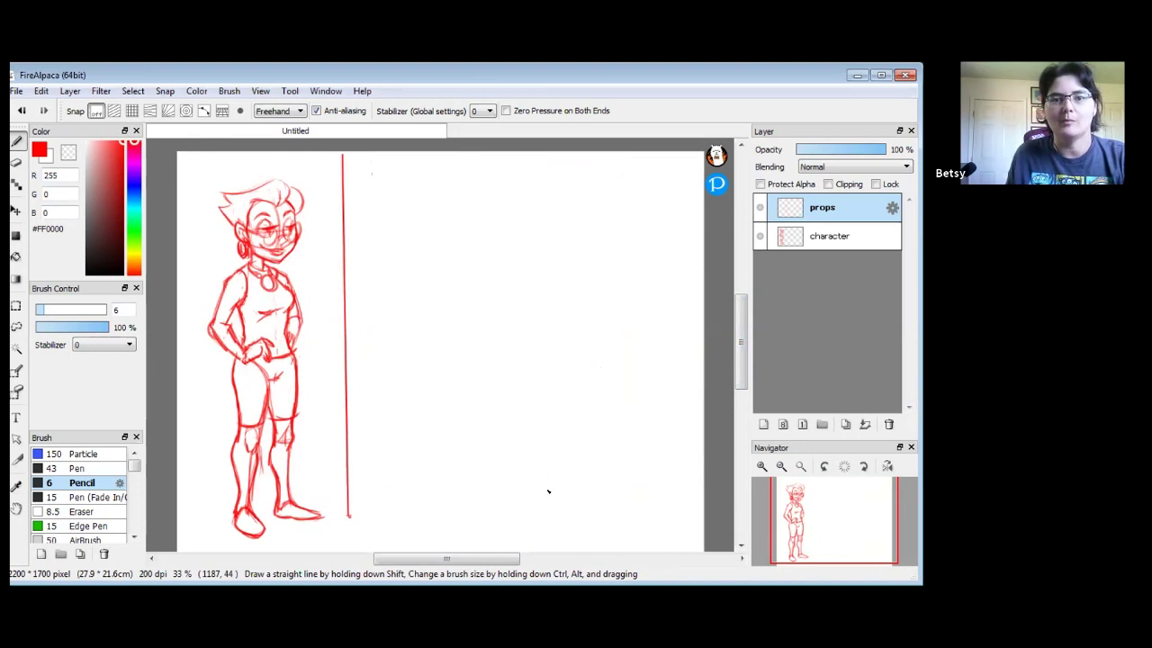
{"action": "left_click", "coordinate": [539, 153], "text": "shift"}
{"action": "left_click", "coordinate": [544, 512], "text": "shift"}
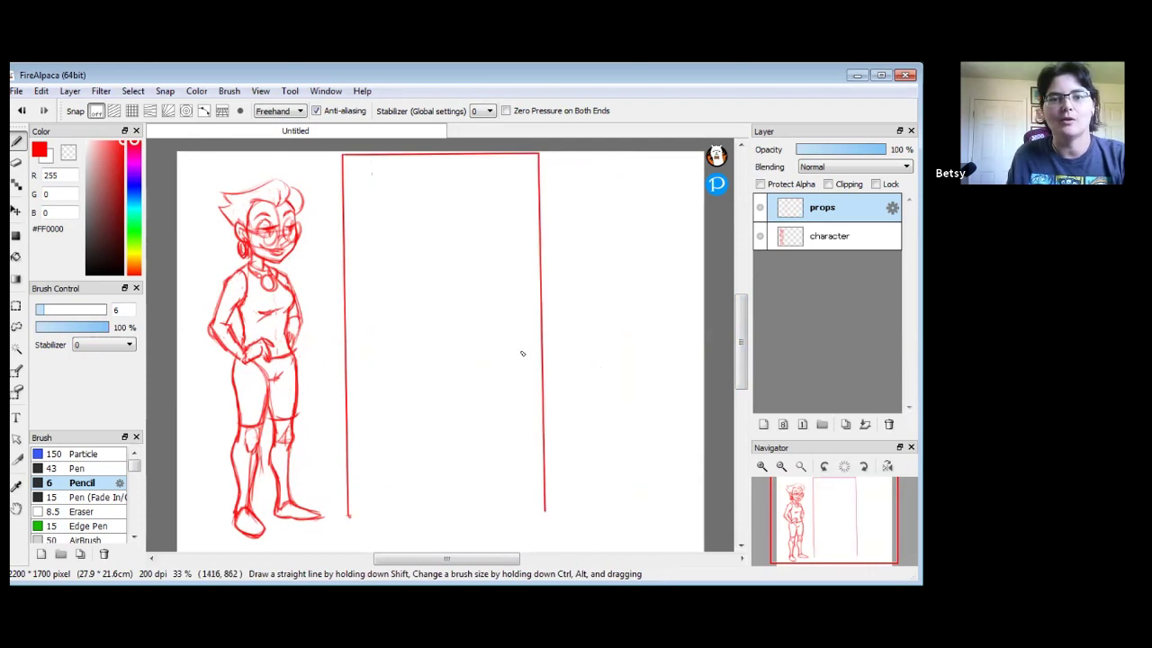
{"action": "left_click_drag", "start_coordinate": [524, 338], "coordinate": [525, 342]}
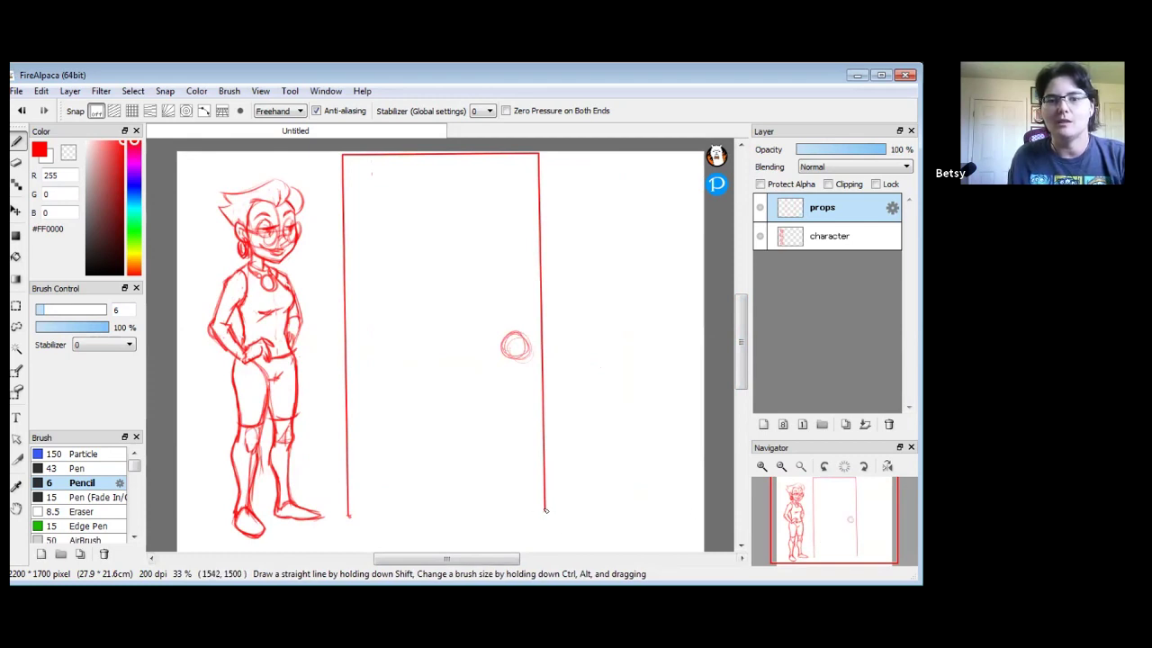
{"action": "left_click_drag", "start_coordinate": [548, 510], "coordinate": [704, 510]}
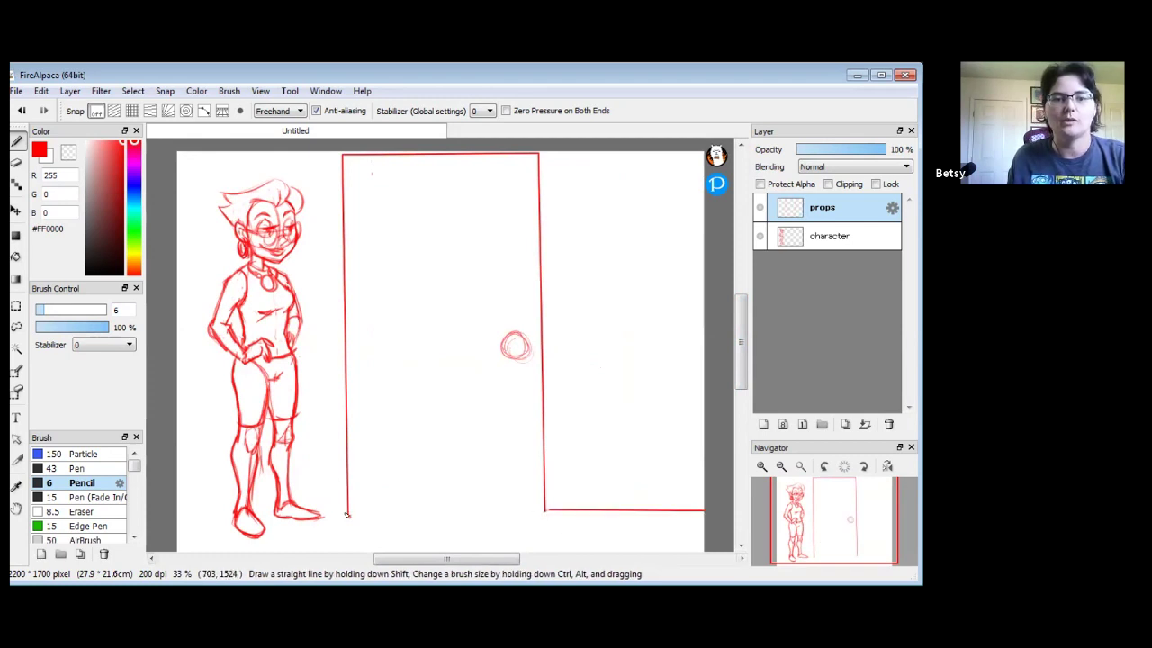
{"action": "left_click_drag", "start_coordinate": [347, 512], "coordinate": [177, 512]}
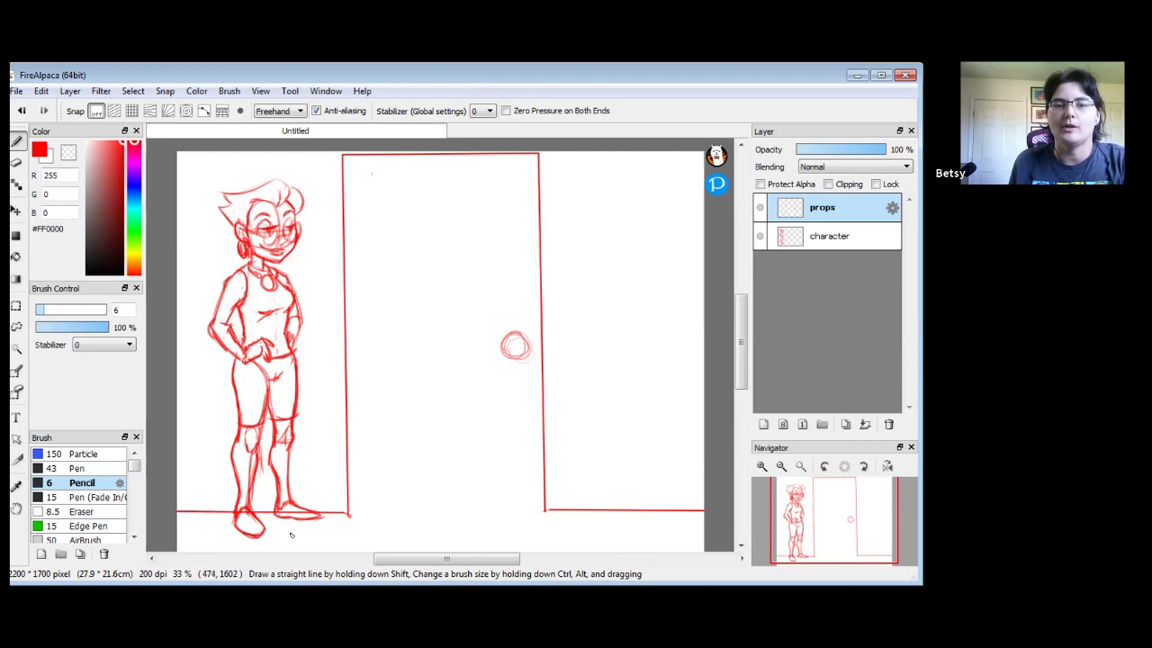
- Sketch a tiny side-view chair inside the door and a larger chair with seat, legs and backrest behind the figure
{"action": "mouse_move", "coordinate": [400, 434]}
{"action": "left_mouse_down"}
{"action": "mouse_move", "coordinate": [457, 443]}
{"action": "mouse_move", "coordinate": [400, 453]}
{"action": "mouse_move", "coordinate": [424, 436]}
{"action": "mouse_move", "coordinate": [464, 446]}
{"action": "mouse_move", "coordinate": [462, 371]}
{"action": "mouse_move", "coordinate": [446, 373]}
{"action": "mouse_move", "coordinate": [444, 433]}
{"action": "mouse_move", "coordinate": [395, 489]}
{"action": "mouse_move", "coordinate": [421, 492]}
{"action": "mouse_move", "coordinate": [421, 453]}
{"action": "mouse_move", "coordinate": [471, 489]}
{"action": "mouse_move", "coordinate": [458, 453]}
{"action": "left_mouse_up"}
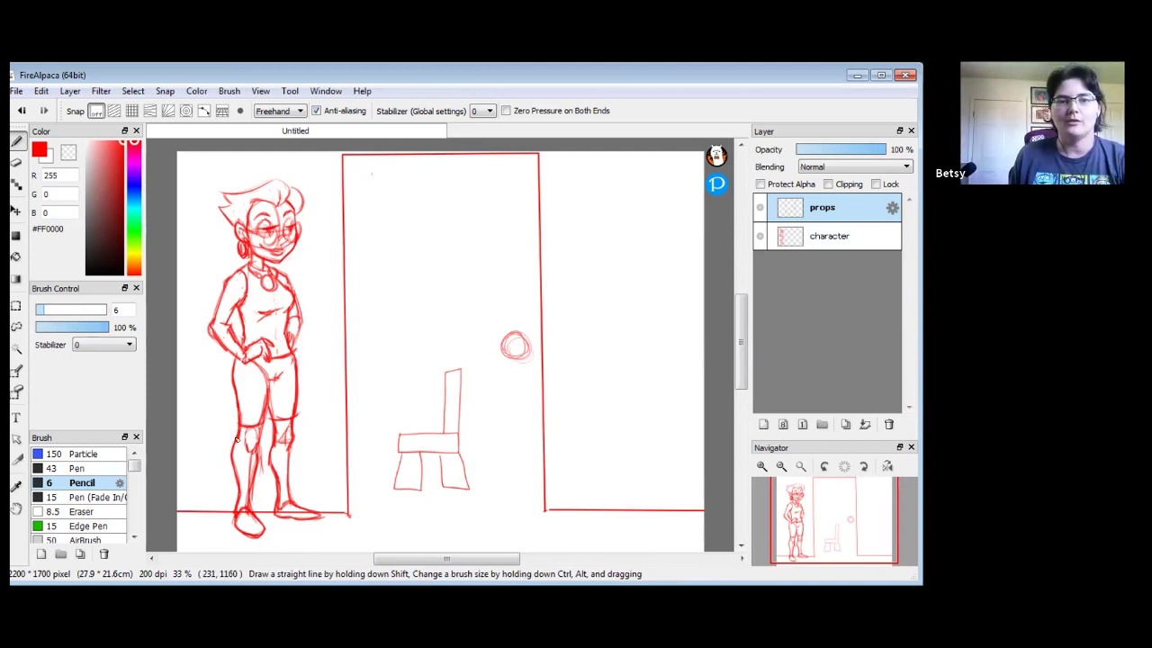
{"action": "mouse_move", "coordinate": [206, 419]}
{"action": "left_mouse_down"}
{"action": "mouse_move", "coordinate": [173, 421]}
{"action": "mouse_move", "coordinate": [213, 421]}
{"action": "mouse_move", "coordinate": [216, 439]}
{"action": "mouse_move", "coordinate": [179, 441]}
{"action": "mouse_move", "coordinate": [217, 447]}
{"action": "mouse_move", "coordinate": [215, 520]}
{"action": "left_mouse_up"}
{"action": "left_click_drag", "start_coordinate": [199, 443], "coordinate": [199, 516]}
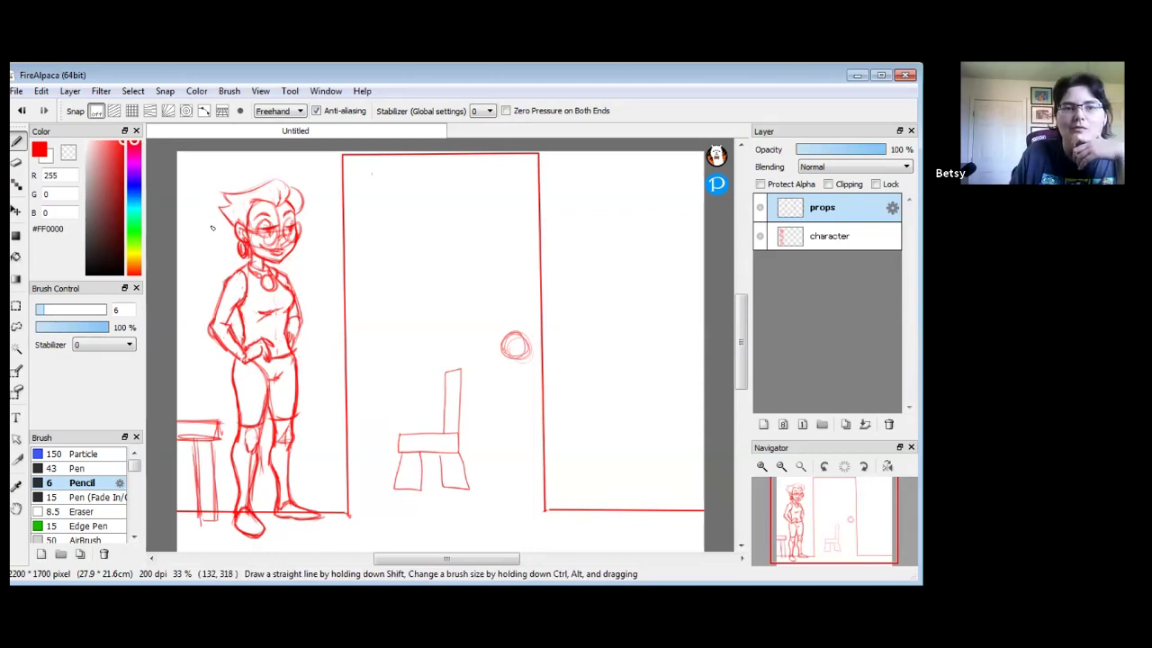
{"action": "left_click_drag", "start_coordinate": [210, 370], "coordinate": [223, 380]}
{"action": "left_click_drag", "start_coordinate": [199, 271], "coordinate": [198, 233]}
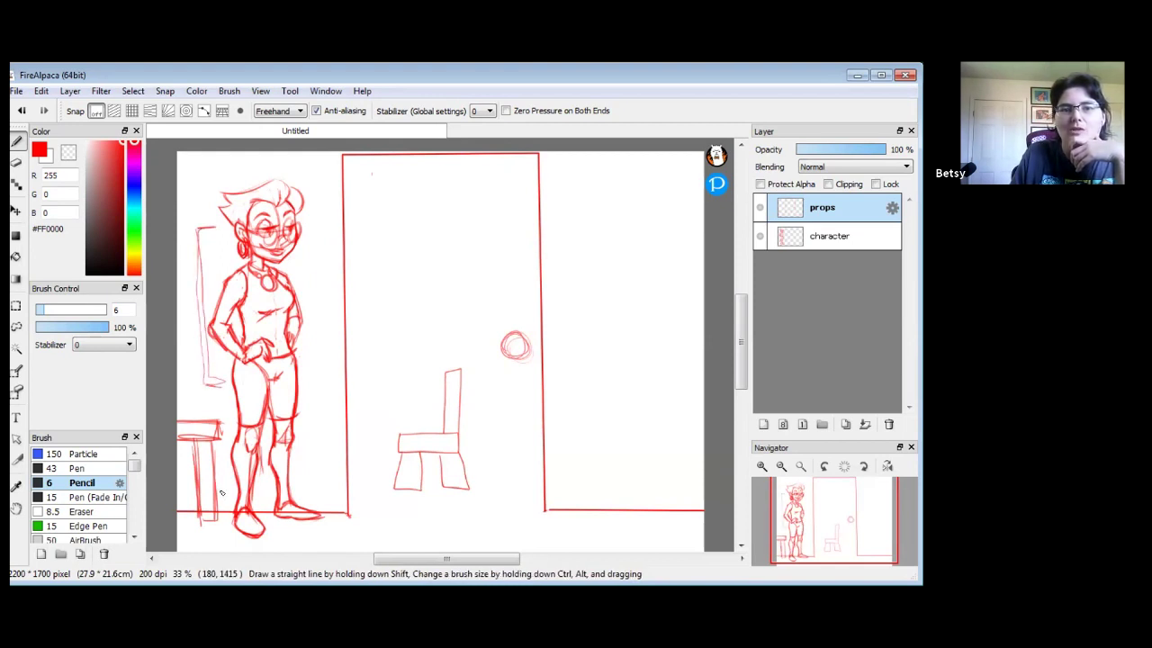
- Lasso the larger chair's backrest, move it down onto the seat and clear the selection
{"action": "left_click", "coordinate": [15, 210]}
{"action": "left_click", "coordinate": [16, 326]}
{"action": "mouse_move", "coordinate": [217, 219]}
{"action": "left_mouse_down"}
{"action": "mouse_move", "coordinate": [191, 240]}
{"action": "mouse_move", "coordinate": [192, 320]}
{"action": "mouse_move", "coordinate": [219, 393]}
{"action": "mouse_move", "coordinate": [243, 368]}
{"action": "mouse_move", "coordinate": [228, 235]}
{"action": "mouse_move", "coordinate": [192, 241]}
{"action": "mouse_move", "coordinate": [193, 303]}
{"action": "left_mouse_up"}
{"action": "left_click", "coordinate": [15, 210]}
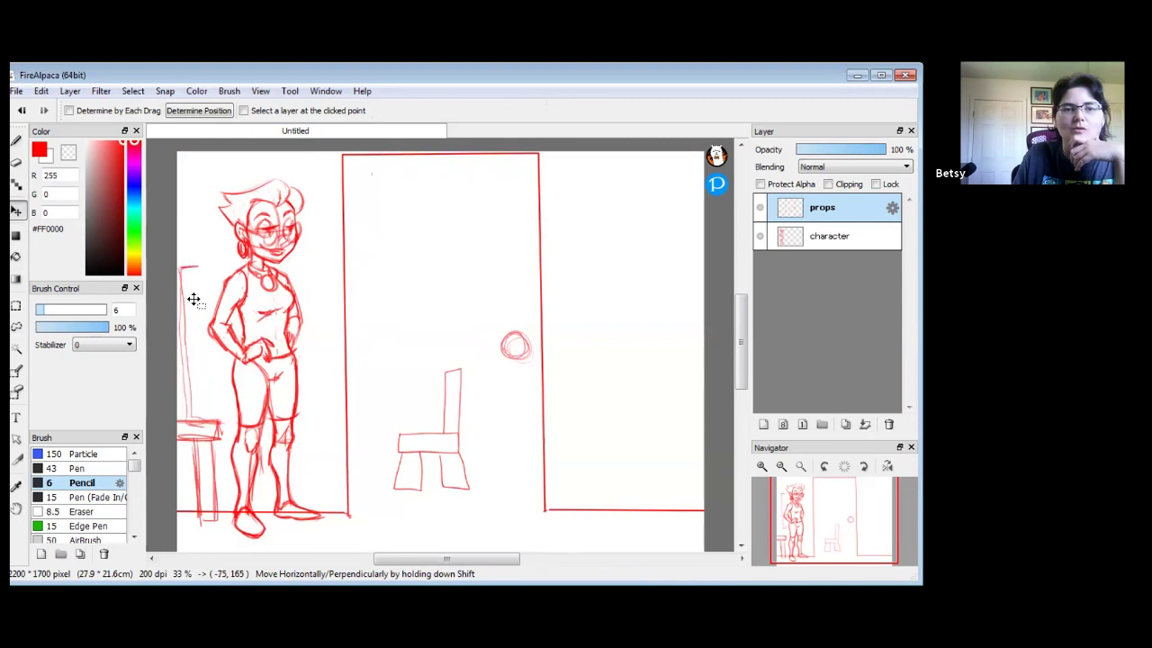
{"action": "left_click", "coordinate": [25, 137]}
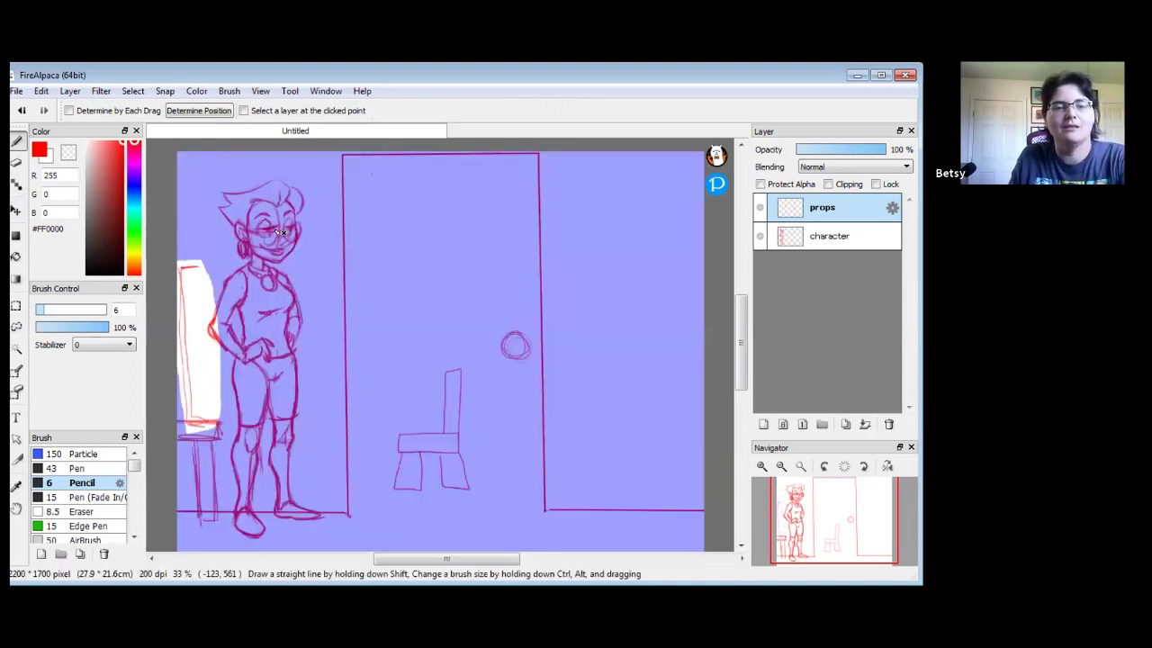
{"action": "key", "text": "ctrl+d"}
- Sketch a second upright and more backrest lines on the chair behind the figure
{"action": "left_click_drag", "start_coordinate": [215, 358], "coordinate": [211, 419]}
{"action": "left_click_drag", "start_coordinate": [217, 318], "coordinate": [212, 407]}
{"action": "left_click_drag", "start_coordinate": [198, 286], "coordinate": [184, 420]}
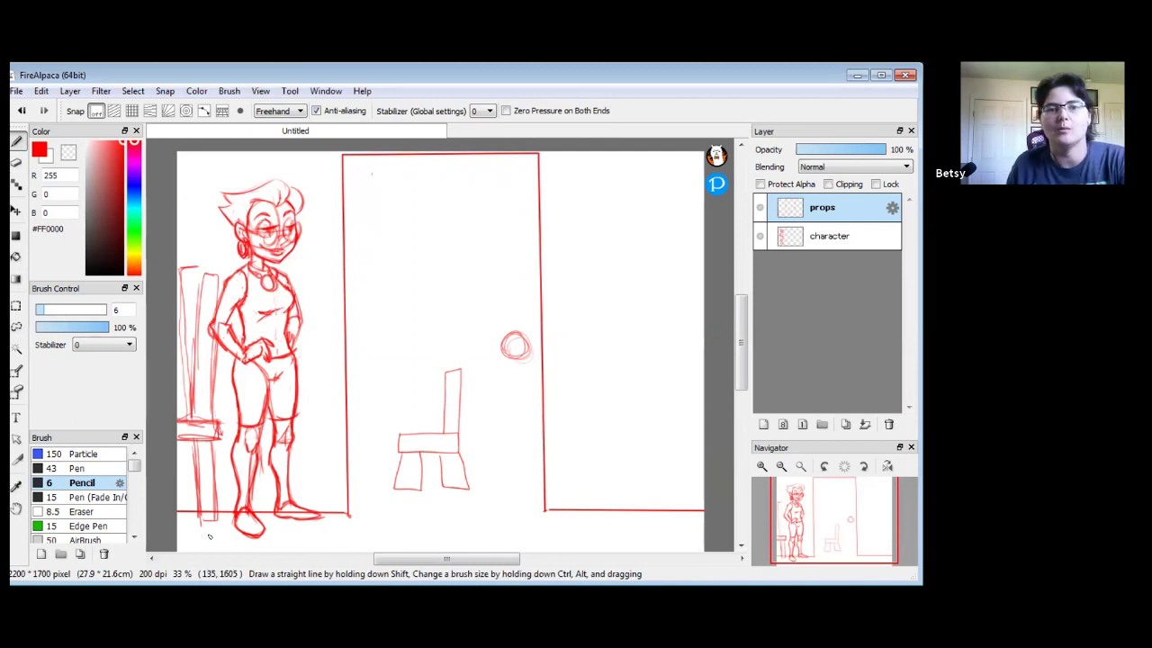
- Erase the chair's outer backrest post with the eraser at size 20, and return to the pencil
{"action": "left_click", "coordinate": [17, 162]}
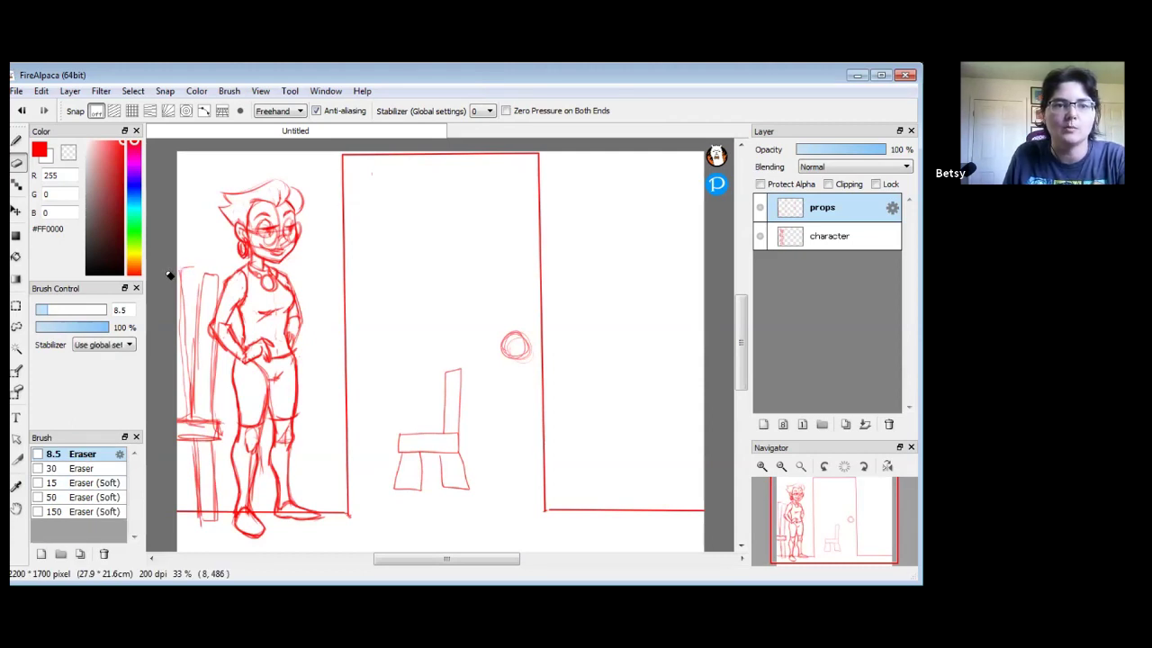
{"action": "left_click_drag", "start_coordinate": [52, 311], "coordinate": [64, 311]}
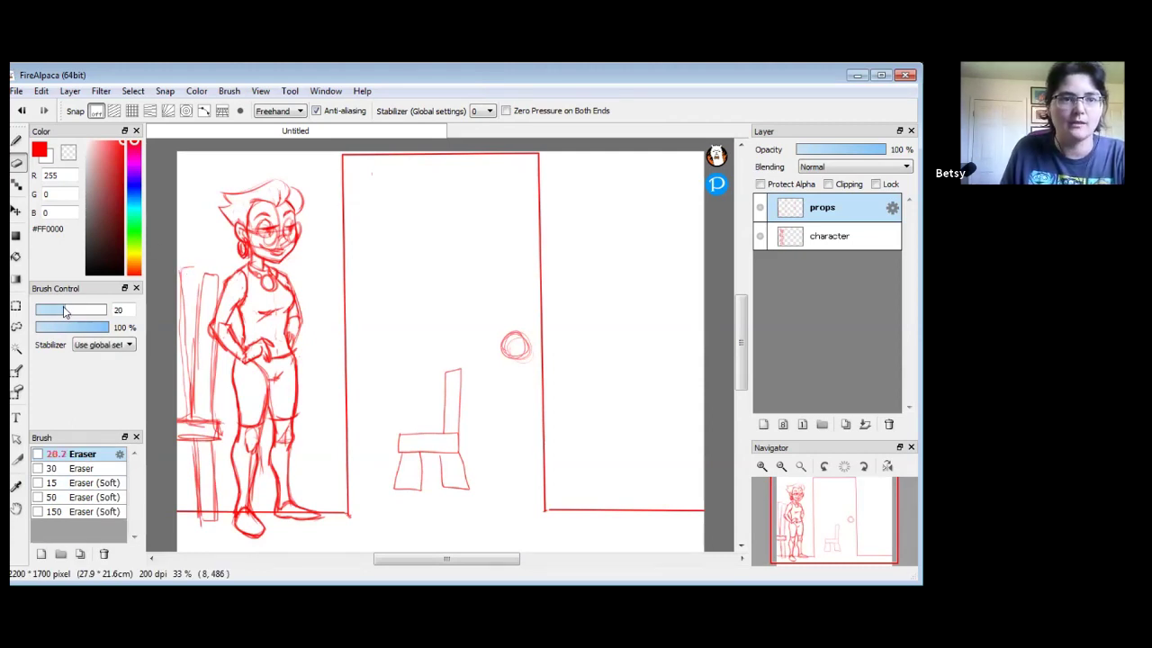
{"action": "mouse_move", "coordinate": [185, 273]}
{"action": "left_mouse_down"}
{"action": "mouse_move", "coordinate": [187, 400]}
{"action": "mouse_move", "coordinate": [184, 318]}
{"action": "mouse_move", "coordinate": [188, 382]}
{"action": "mouse_move", "coordinate": [190, 355]}
{"action": "left_mouse_up"}
{"action": "left_click", "coordinate": [16, 141]}
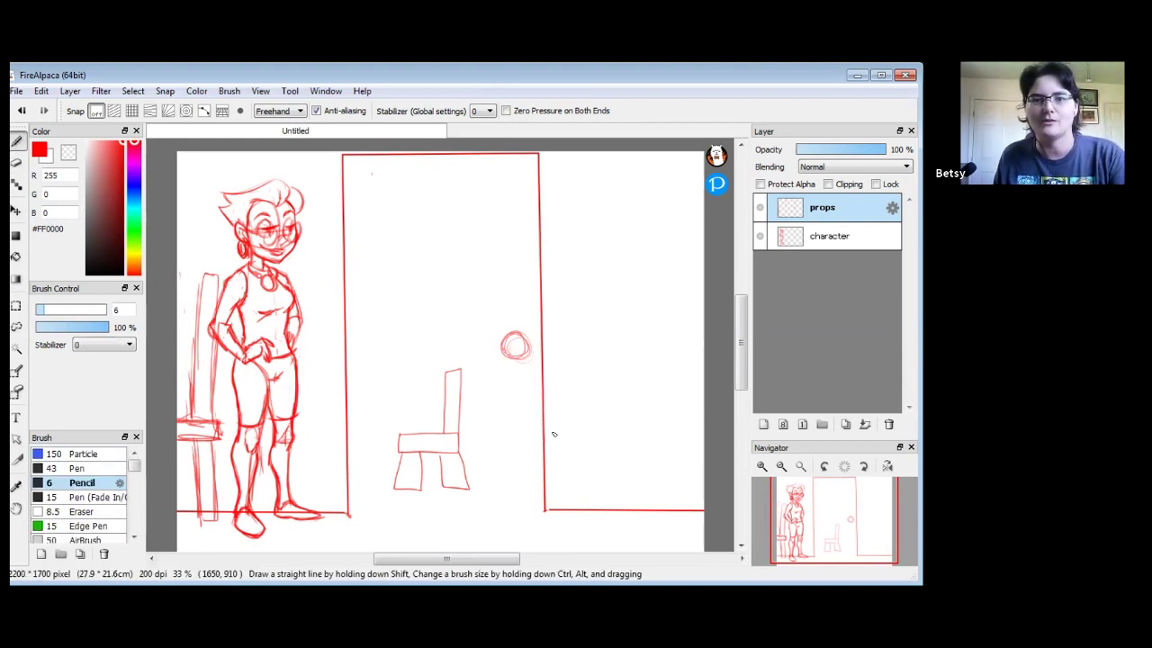
- Sketch a rough cartoon figure with a round head and bent leg on the floor beside the door
{"action": "left_click_drag", "start_coordinate": [550, 413], "coordinate": [618, 477]}
{"action": "mouse_move", "coordinate": [550, 414]}
{"action": "left_mouse_down"}
{"action": "mouse_move", "coordinate": [570, 512]}
{"action": "mouse_move", "coordinate": [635, 493]}
{"action": "mouse_move", "coordinate": [657, 452]}
{"action": "left_mouse_up"}
{"action": "mouse_move", "coordinate": [637, 492]}
{"action": "left_mouse_down"}
{"action": "mouse_move", "coordinate": [622, 347]}
{"action": "mouse_move", "coordinate": [577, 345]}
{"action": "mouse_move", "coordinate": [600, 330]}
{"action": "left_mouse_up"}
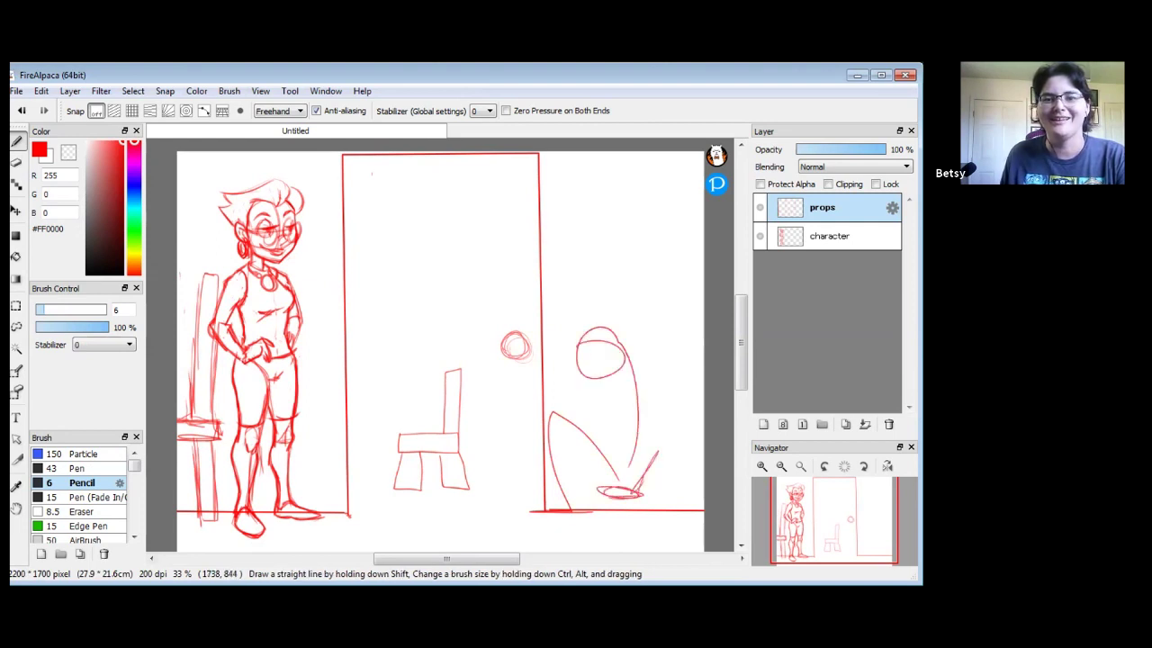
- Undo all strokes of the rough cartoon figure beside the door
{"action": "key", "text": "ctrl+z"}
{"action": "key", "text": "ctrl+z"}
{"action": "key", "text": "ctrl+z"}
{"action": "key", "text": "ctrl+z"}
{"action": "key", "text": "ctrl+z"}
{"action": "key", "text": "ctrl+z"}
{"action": "key", "text": "ctrl+z"}
{"action": "key", "text": "ctrl+z"}
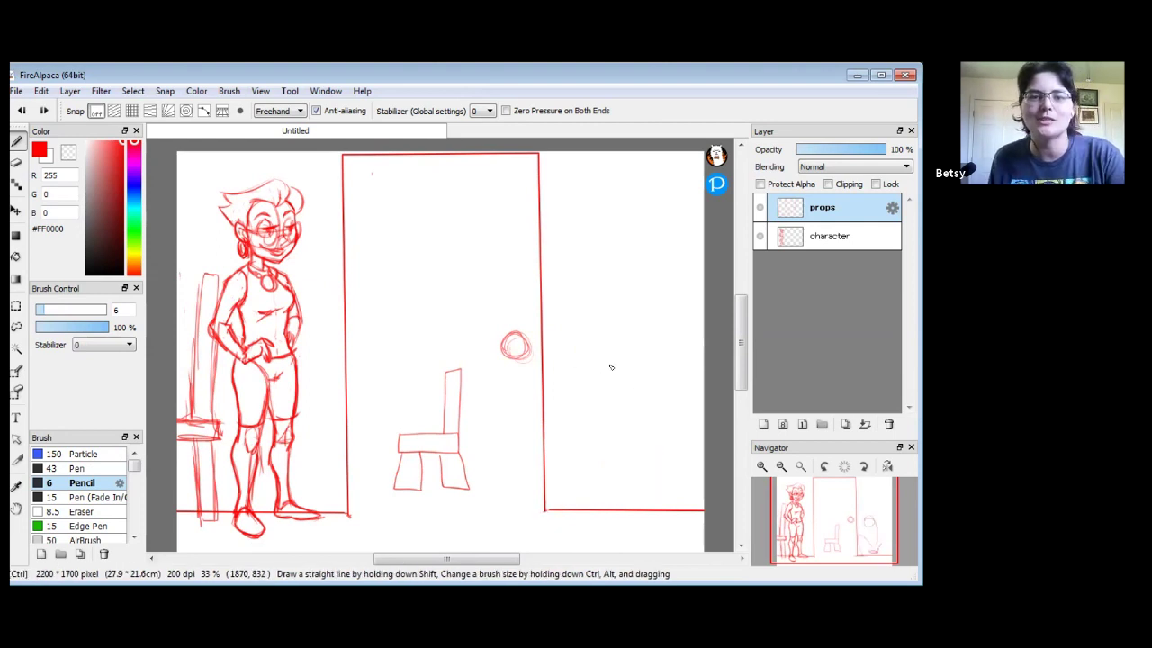
- Delete the tiny chair inside the door using a rectangular selection, and clear the selection
{"action": "left_click", "coordinate": [16, 306]}
{"action": "mouse_move", "coordinate": [365, 339]}
{"action": "left_mouse_down"}
{"action": "mouse_move", "coordinate": [462, 501]}
{"action": "mouse_move", "coordinate": [478, 505]}
{"action": "left_mouse_up"}
{"action": "key", "text": "Delete"}
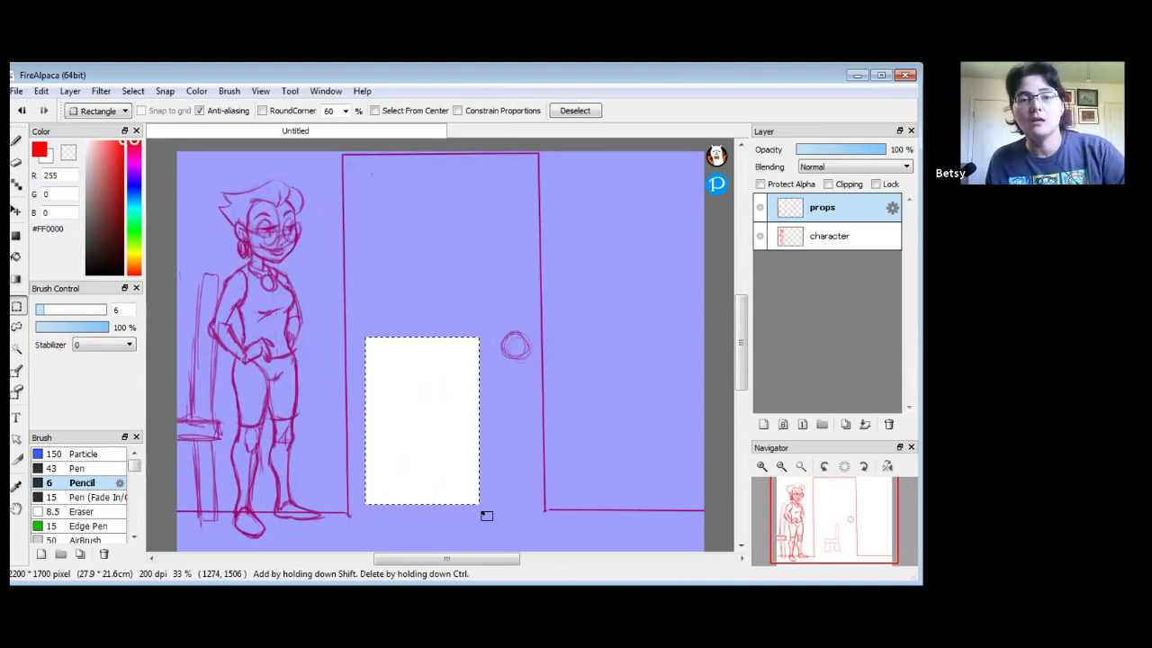
{"action": "key", "text": "ctrl+d"}
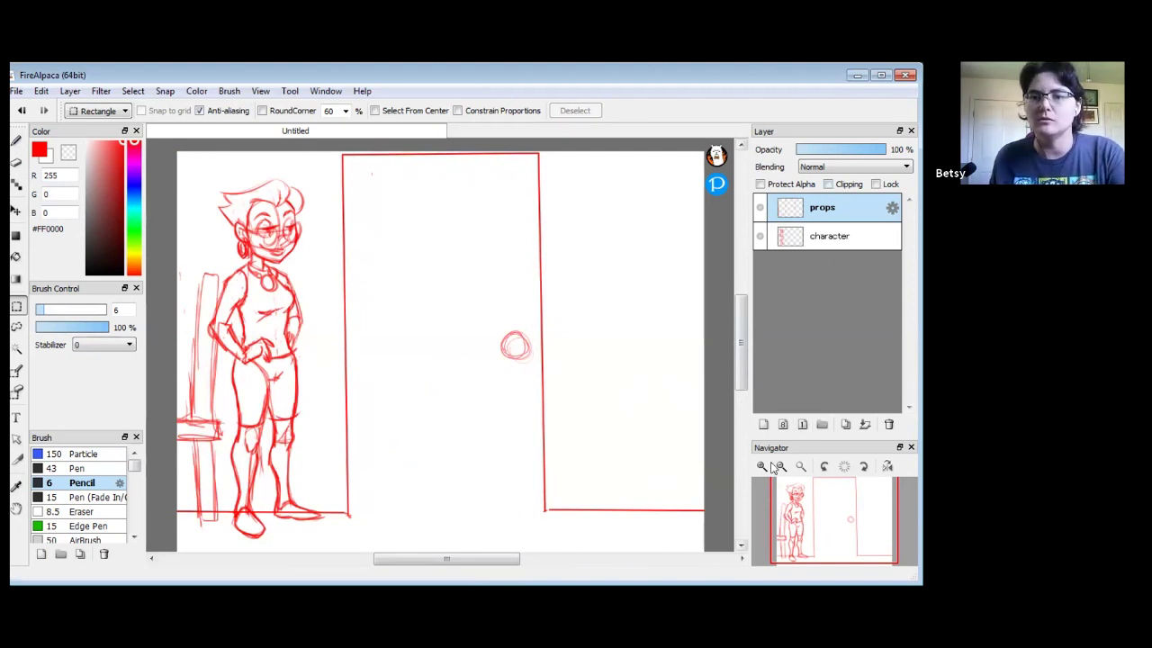
- Select the whole canvas and delete everything drawn on the props layer
{"action": "mouse_move", "coordinate": [762, 489]}
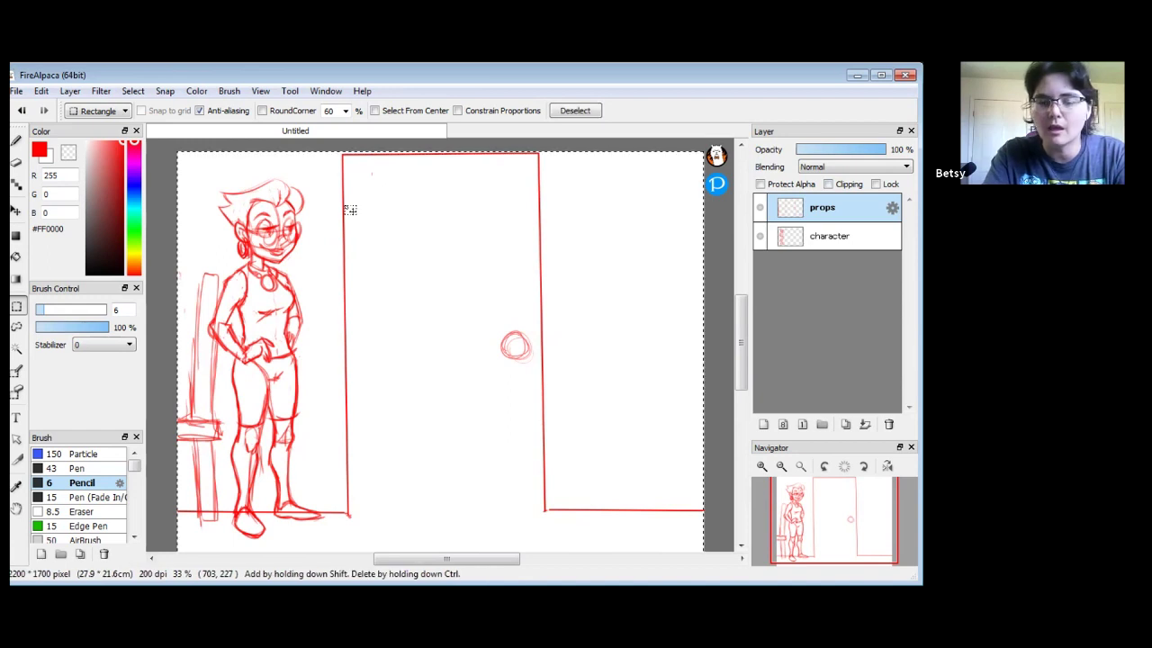
{"action": "key", "text": "Delete"}
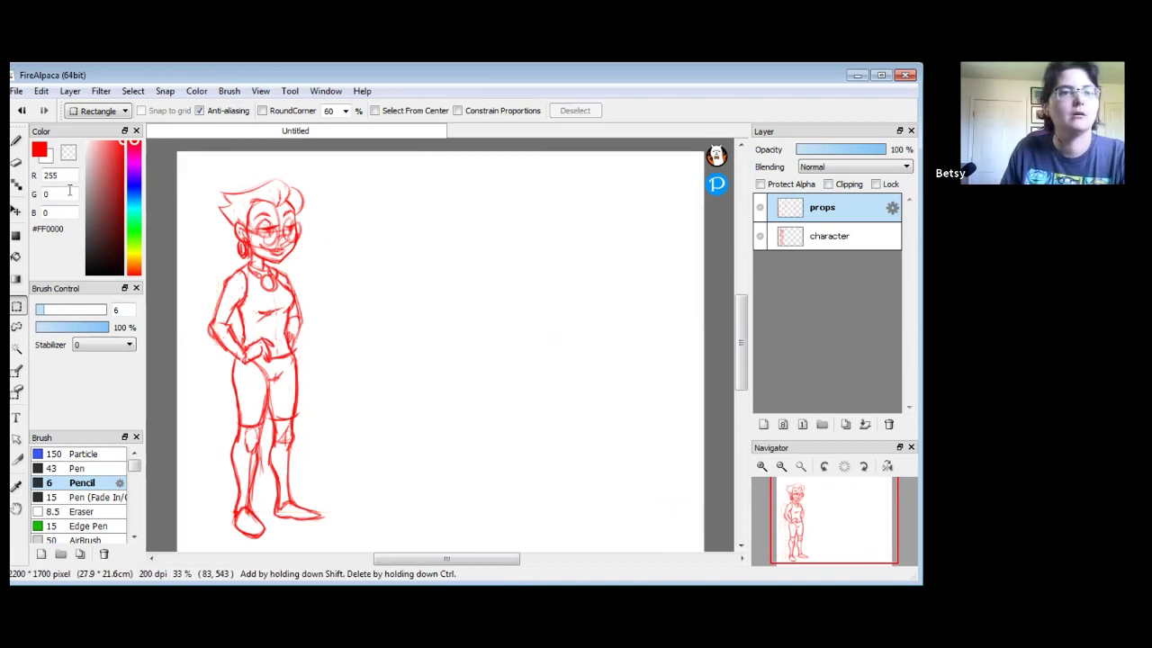
- Scale the figure on the character layer down slightly and shift it inward from the page's left edge
{"action": "left_click", "coordinate": [16, 211]}
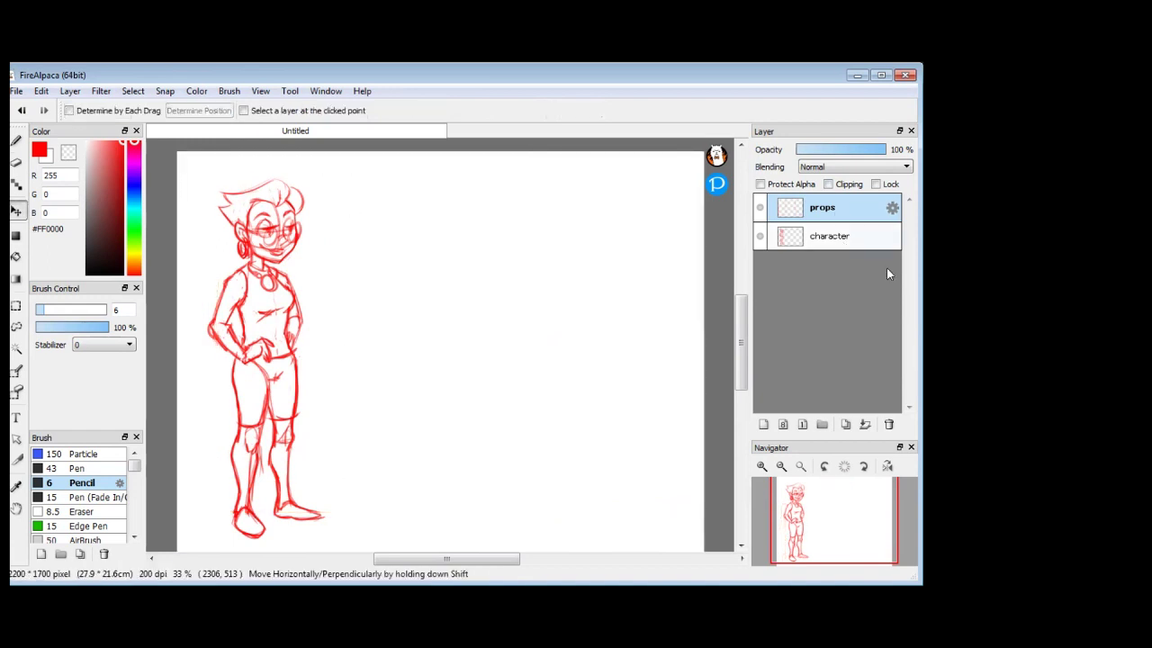
{"action": "left_click", "coordinate": [828, 236]}
{"action": "left_click_drag", "start_coordinate": [740, 338], "coordinate": [741, 338]}
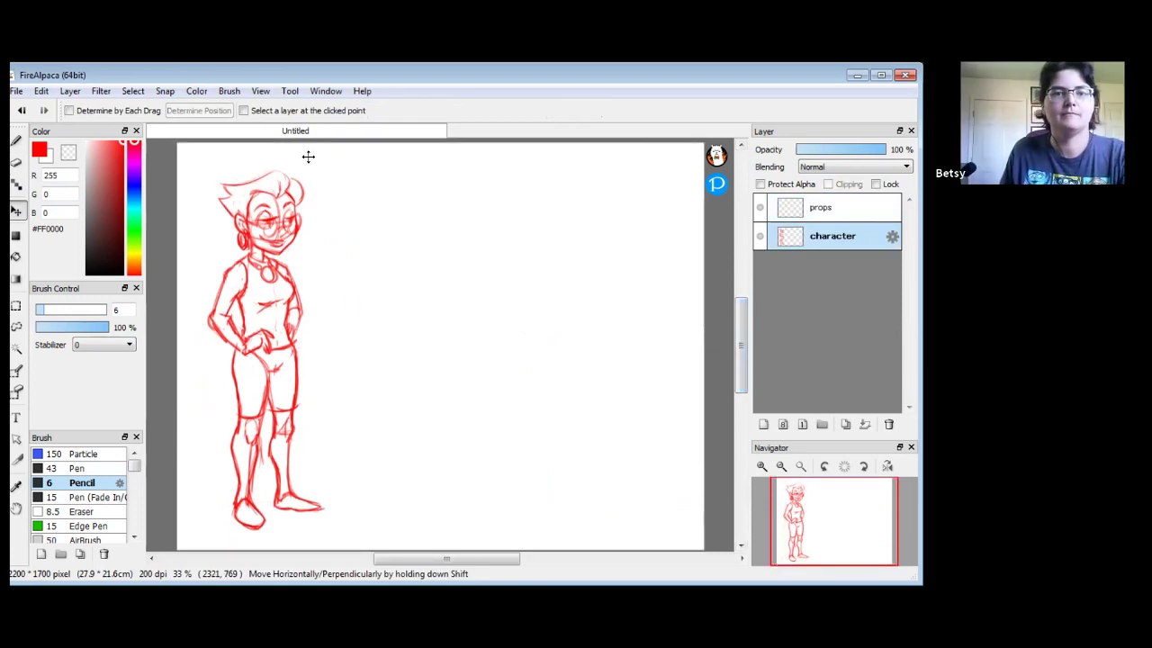
{"action": "key", "text": "ctrl+t"}
{"action": "left_click_drag", "start_coordinate": [323, 142], "coordinate": [313, 160]}
{"action": "left_click_drag", "start_coordinate": [274, 289], "coordinate": [301, 296]}
{"action": "left_click_drag", "start_coordinate": [740, 316], "coordinate": [743, 322]}
{"action": "key", "text": "Return"}
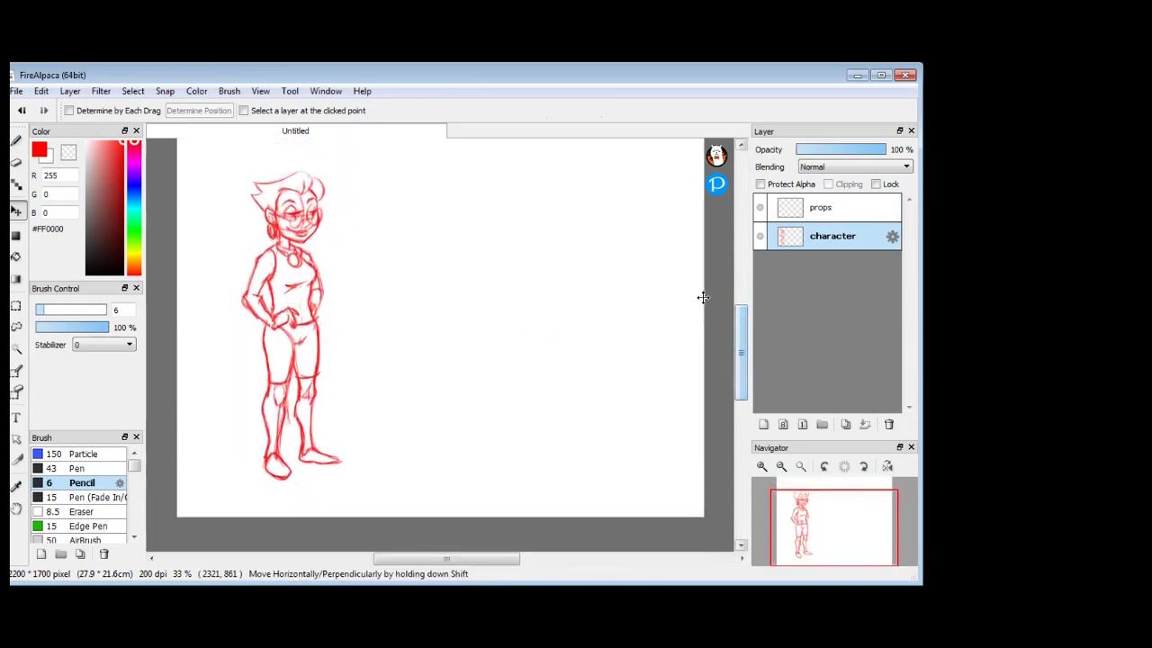
{"action": "scroll", "coordinate": [743, 335], "scroll_direction": "up", "scroll_amount": 2}
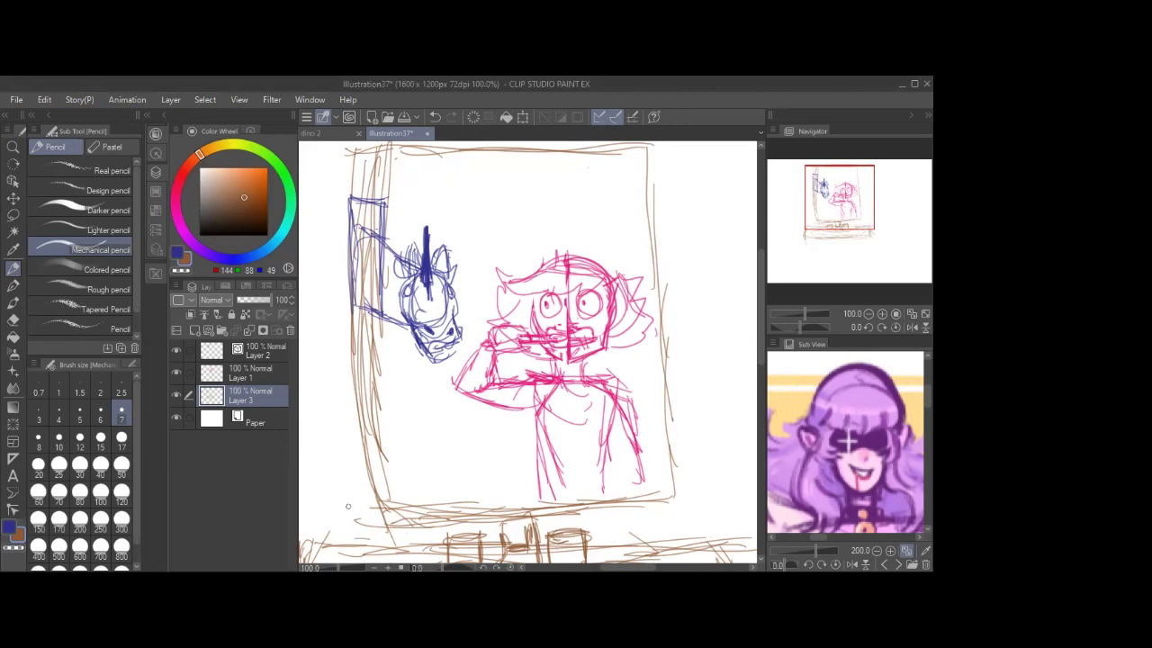
- In Clip Studio Paint, sketch loose brown mechanical-pencil strokes on Layer 3 around the lower corners of the frame
{"action": "left_click_drag", "start_coordinate": [320, 501], "coordinate": [354, 506]}
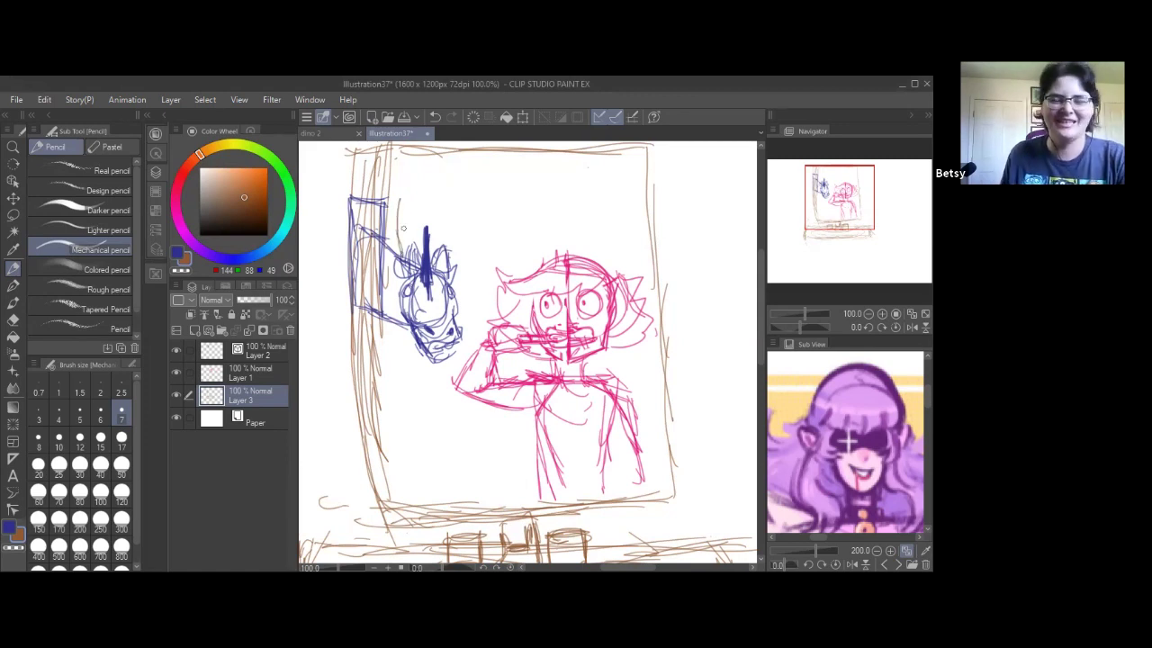
{"action": "mouse_move", "coordinate": [345, 501]}
{"action": "left_mouse_down"}
{"action": "mouse_move", "coordinate": [333, 515]}
{"action": "mouse_move", "coordinate": [364, 505]}
{"action": "mouse_move", "coordinate": [328, 513]}
{"action": "left_mouse_up"}
{"action": "mouse_move", "coordinate": [326, 466]}
{"action": "left_mouse_down"}
{"action": "mouse_move", "coordinate": [332, 499]}
{"action": "mouse_move", "coordinate": [330, 486]}
{"action": "mouse_move", "coordinate": [351, 487]}
{"action": "mouse_move", "coordinate": [345, 562]}
{"action": "left_mouse_up"}
{"action": "left_click_drag", "start_coordinate": [329, 525], "coordinate": [340, 562]}
{"action": "left_click_drag", "start_coordinate": [326, 506], "coordinate": [329, 562]}
{"action": "mouse_move", "coordinate": [366, 518]}
{"action": "left_mouse_down"}
{"action": "mouse_move", "coordinate": [370, 561]}
{"action": "mouse_move", "coordinate": [362, 558]}
{"action": "left_mouse_up"}
{"action": "left_click_drag", "start_coordinate": [673, 503], "coordinate": [674, 551]}
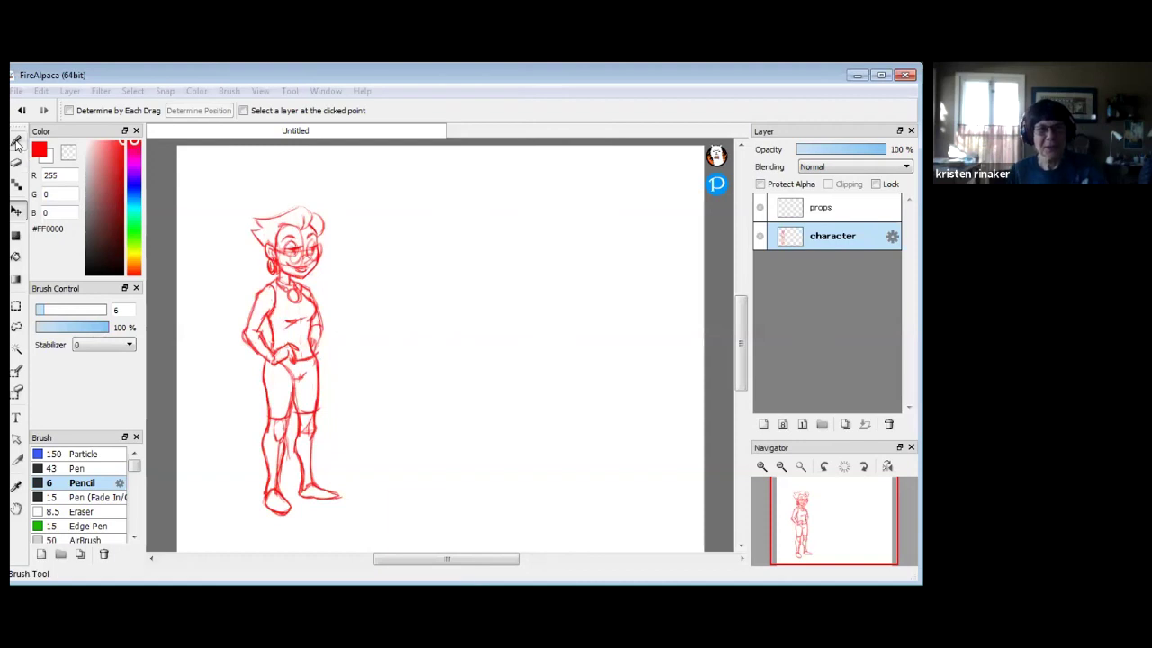
- Back in FireAlpaca, handwrite "STUDY" in red pencil on the character layer near the page's upper right corner
{"action": "left_click", "coordinate": [17, 144]}
{"action": "left_click_drag", "start_coordinate": [736, 356], "coordinate": [743, 358]}
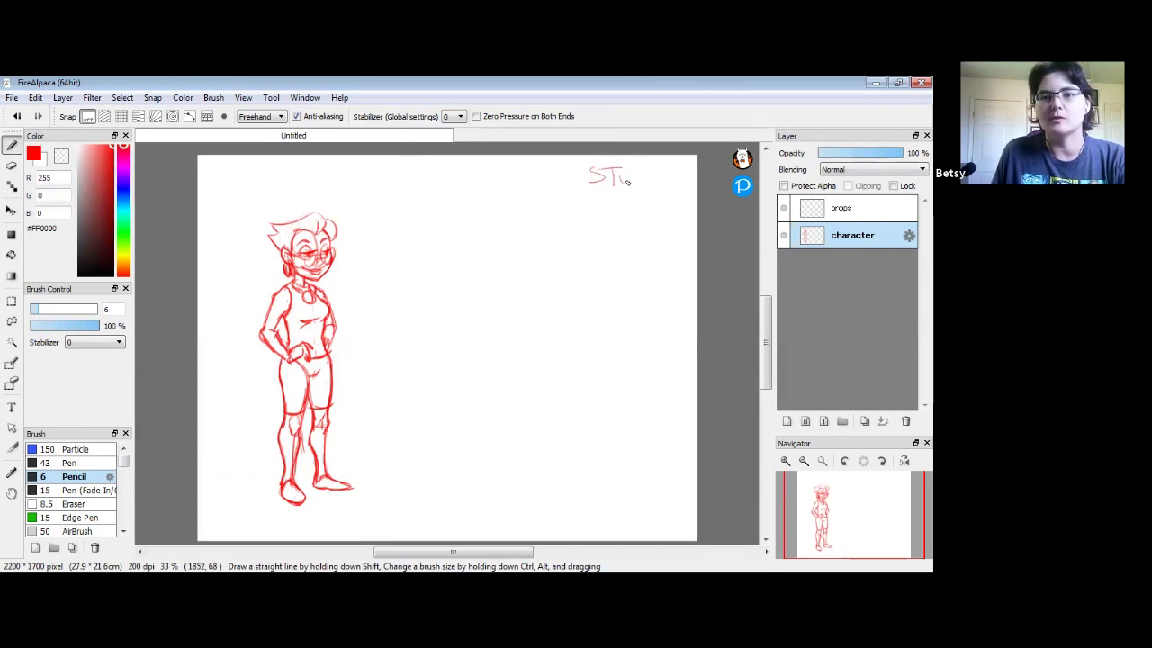
{"action": "mouse_move", "coordinate": [634, 187]}
{"action": "left_mouse_down"}
{"action": "mouse_move", "coordinate": [654, 171]}
{"action": "mouse_move", "coordinate": [654, 186]}
{"action": "left_mouse_up"}
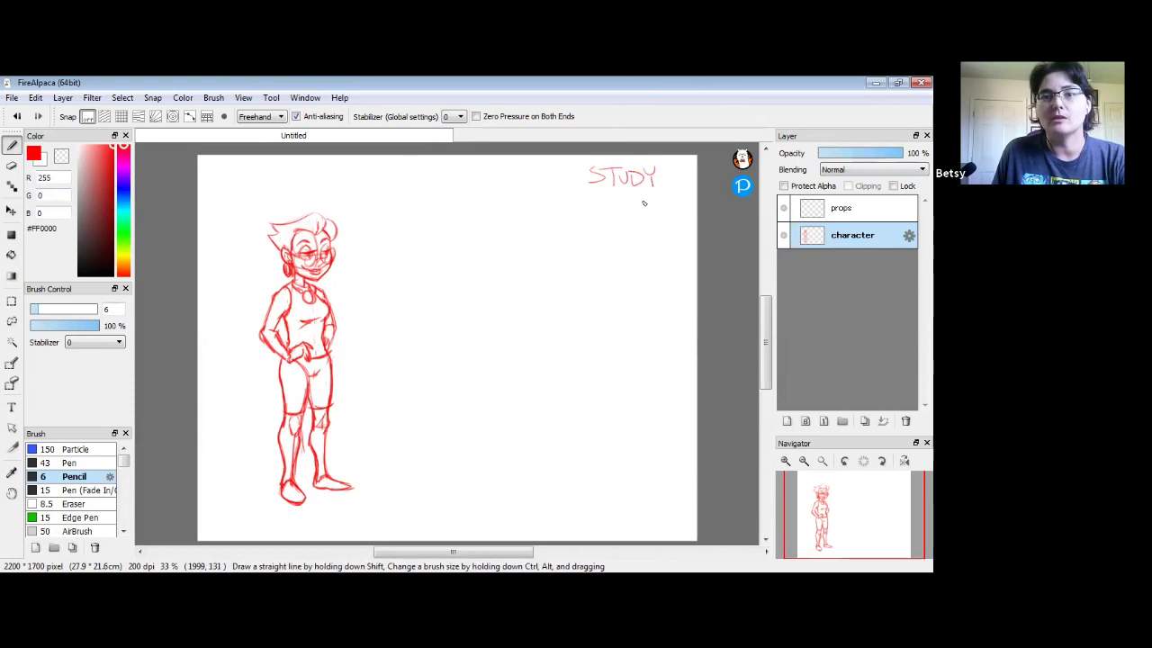
- Handwrite the dashed list entries "desk", "chair", "lamp", "window" and "computer" in red pencil beneath the STUDY heading
{"action": "mouse_move", "coordinate": [597, 225]}
{"action": "left_mouse_down"}
{"action": "mouse_move", "coordinate": [643, 216]}
{"action": "mouse_move", "coordinate": [607, 243]}
{"action": "mouse_move", "coordinate": [612, 257]}
{"action": "mouse_move", "coordinate": [650, 259]}
{"action": "left_mouse_up"}
{"action": "left_click_drag", "start_coordinate": [654, 259], "coordinate": [664, 255]}
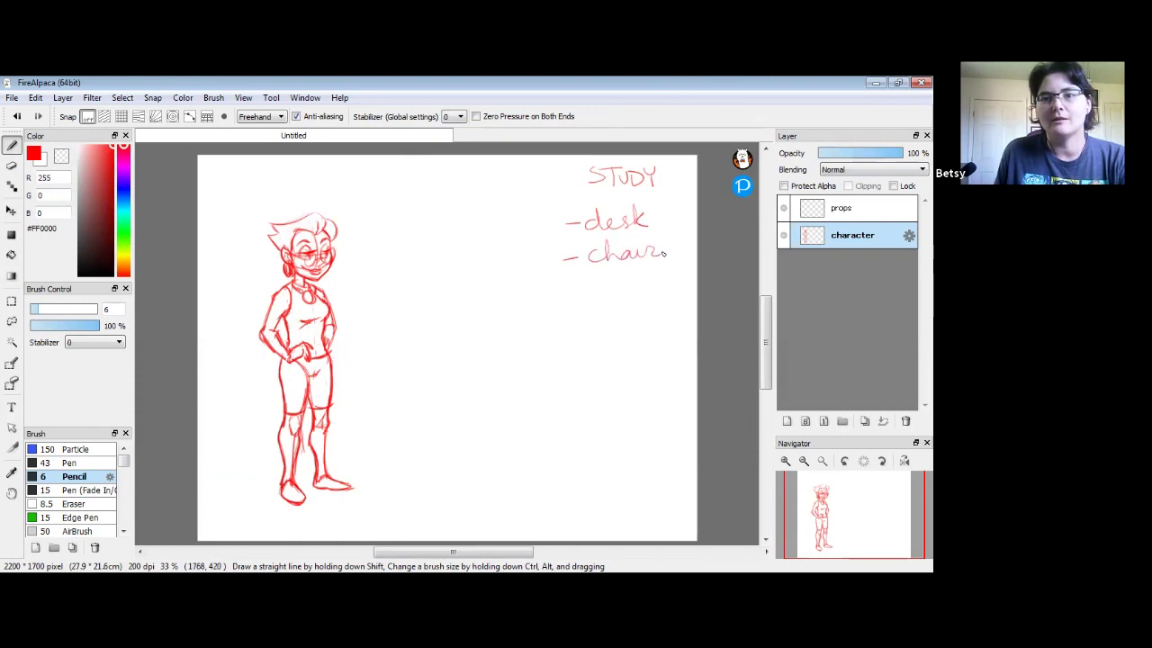
{"action": "mouse_move", "coordinate": [588, 282]}
{"action": "left_mouse_down"}
{"action": "mouse_move", "coordinate": [648, 307]}
{"action": "mouse_move", "coordinate": [661, 287]}
{"action": "left_mouse_up"}
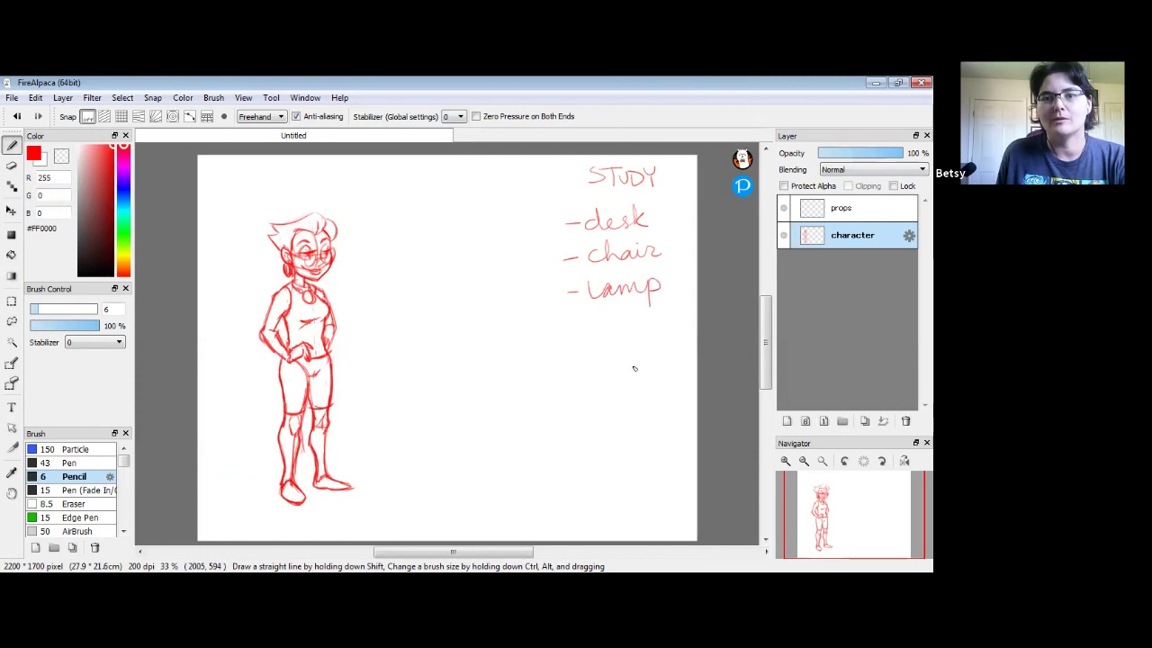
{"action": "mouse_move", "coordinate": [583, 330]}
{"action": "left_mouse_down"}
{"action": "mouse_move", "coordinate": [630, 333]}
{"action": "mouse_move", "coordinate": [646, 317]}
{"action": "mouse_move", "coordinate": [684, 314]}
{"action": "left_mouse_up"}
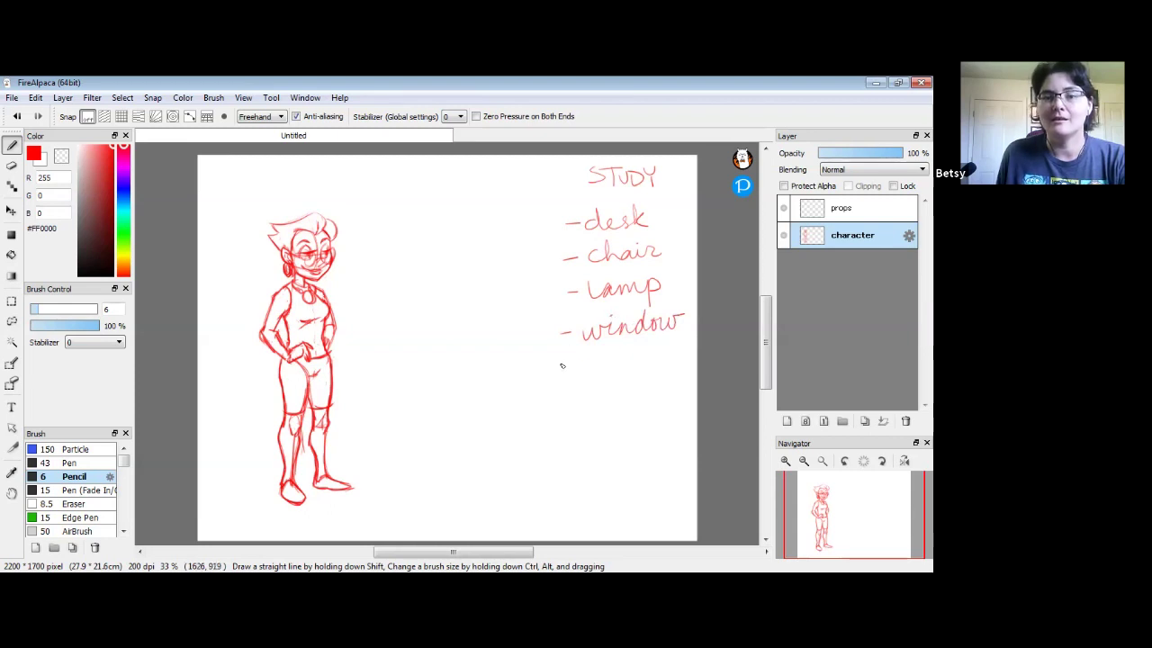
{"action": "mouse_move", "coordinate": [591, 361]}
{"action": "left_mouse_down"}
{"action": "mouse_move", "coordinate": [580, 364]}
{"action": "mouse_move", "coordinate": [590, 378]}
{"action": "left_mouse_up"}
{"action": "mouse_move", "coordinate": [601, 364]}
{"action": "left_mouse_down"}
{"action": "mouse_move", "coordinate": [596, 375]}
{"action": "mouse_move", "coordinate": [629, 373]}
{"action": "mouse_move", "coordinate": [635, 385]}
{"action": "mouse_move", "coordinate": [646, 365]}
{"action": "mouse_move", "coordinate": [684, 362]}
{"action": "mouse_move", "coordinate": [670, 350]}
{"action": "left_mouse_up"}
{"action": "left_click_drag", "start_coordinate": [671, 353], "coordinate": [690, 358]}
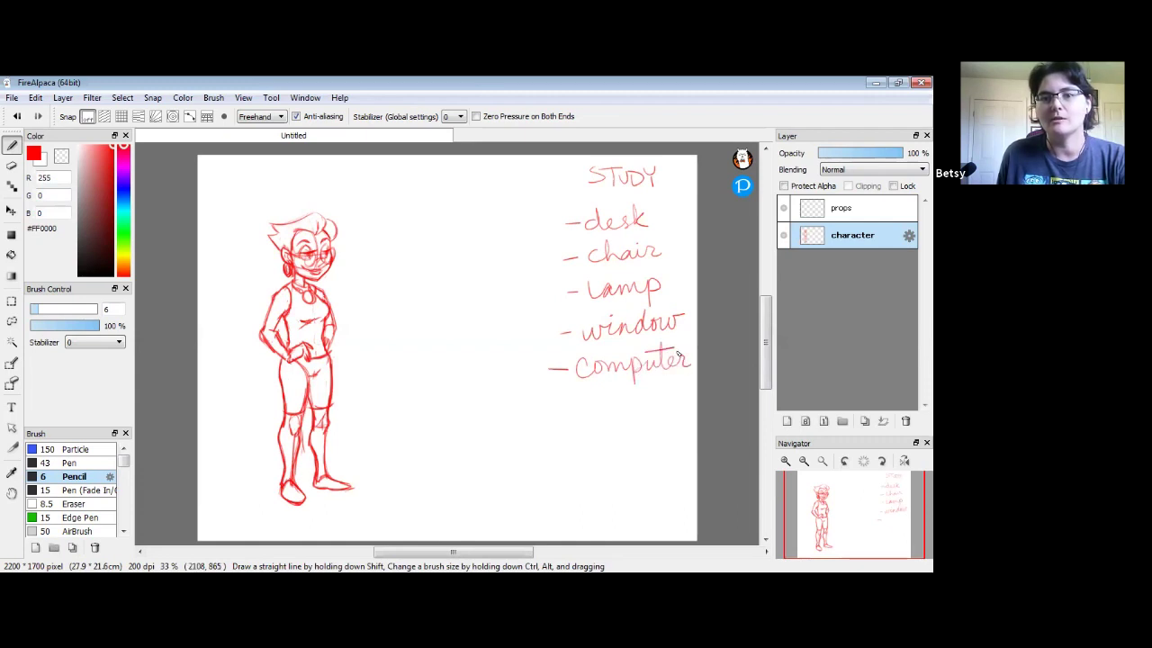
- Continue the handwritten list below "computer" with the entries "book", "bookcase" and "pencil sharper"
{"action": "left_click_drag", "start_coordinate": [543, 409], "coordinate": [564, 406]}
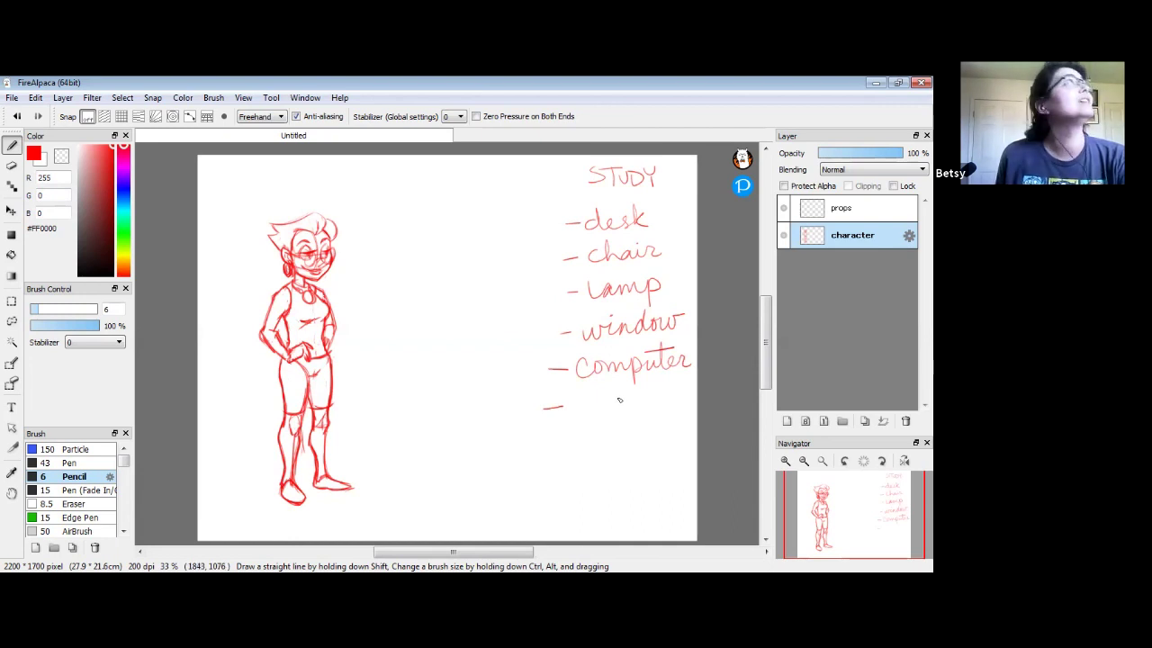
{"action": "mouse_move", "coordinate": [576, 396]}
{"action": "left_mouse_down"}
{"action": "mouse_move", "coordinate": [614, 408]}
{"action": "mouse_move", "coordinate": [620, 393]}
{"action": "mouse_move", "coordinate": [637, 409]}
{"action": "mouse_move", "coordinate": [584, 447]}
{"action": "mouse_move", "coordinate": [622, 442]}
{"action": "mouse_move", "coordinate": [574, 445]}
{"action": "mouse_move", "coordinate": [570, 421]}
{"action": "mouse_move", "coordinate": [578, 449]}
{"action": "mouse_move", "coordinate": [636, 428]}
{"action": "mouse_move", "coordinate": [671, 438]}
{"action": "left_mouse_up"}
{"action": "left_click_drag", "start_coordinate": [673, 430], "coordinate": [684, 423]}
{"action": "mouse_move", "coordinate": [545, 442]}
{"action": "left_mouse_down"}
{"action": "mouse_move", "coordinate": [562, 442]}
{"action": "mouse_move", "coordinate": [549, 477]}
{"action": "mouse_move", "coordinate": [633, 474]}
{"action": "mouse_move", "coordinate": [645, 450]}
{"action": "left_mouse_up"}
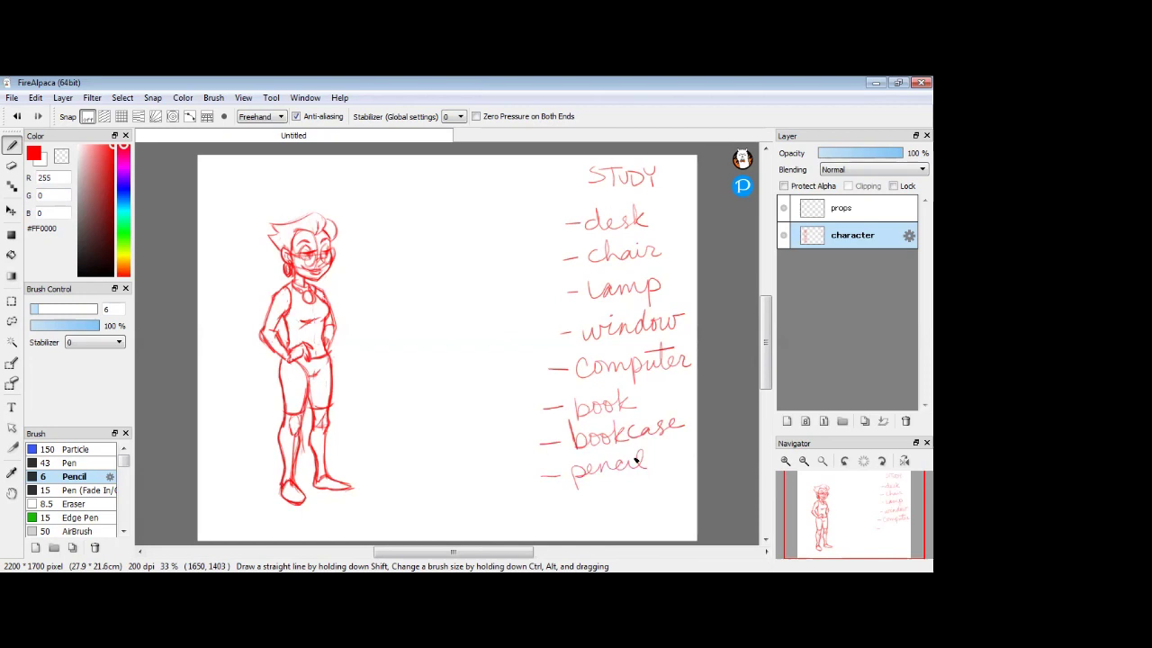
{"action": "left_click_drag", "start_coordinate": [545, 503], "coordinate": [639, 484]}
{"action": "left_click_drag", "start_coordinate": [640, 485], "coordinate": [673, 487]}
{"action": "left_click_drag", "start_coordinate": [676, 486], "coordinate": [688, 471]}
- Start a second handwritten column between the figure and the first list with "cellphone", "picture" and "hanging plant"
{"action": "left_click_drag", "start_coordinate": [431, 226], "coordinate": [450, 225]}
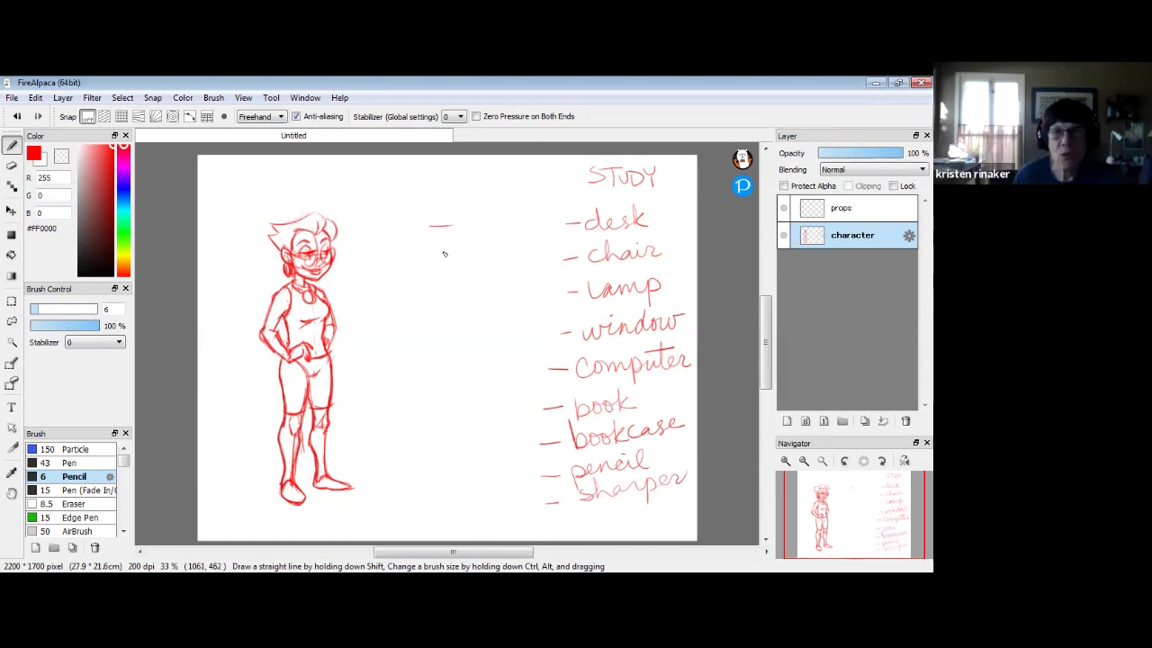
{"action": "mouse_move", "coordinate": [461, 220]}
{"action": "left_mouse_down"}
{"action": "mouse_move", "coordinate": [510, 236]}
{"action": "mouse_move", "coordinate": [523, 206]}
{"action": "mouse_move", "coordinate": [535, 219]}
{"action": "mouse_move", "coordinate": [570, 205]}
{"action": "left_mouse_up"}
{"action": "left_click_drag", "start_coordinate": [429, 259], "coordinate": [444, 257]}
{"action": "mouse_move", "coordinate": [460, 250]}
{"action": "left_mouse_down"}
{"action": "mouse_move", "coordinate": [462, 272]}
{"action": "mouse_move", "coordinate": [482, 252]}
{"action": "mouse_move", "coordinate": [537, 251]}
{"action": "left_mouse_up"}
{"action": "mouse_move", "coordinate": [430, 288]}
{"action": "left_mouse_down"}
{"action": "mouse_move", "coordinate": [469, 299]}
{"action": "mouse_move", "coordinate": [480, 273]}
{"action": "mouse_move", "coordinate": [494, 292]}
{"action": "mouse_move", "coordinate": [497, 281]}
{"action": "mouse_move", "coordinate": [515, 296]}
{"action": "mouse_move", "coordinate": [546, 275]}
{"action": "left_mouse_up"}
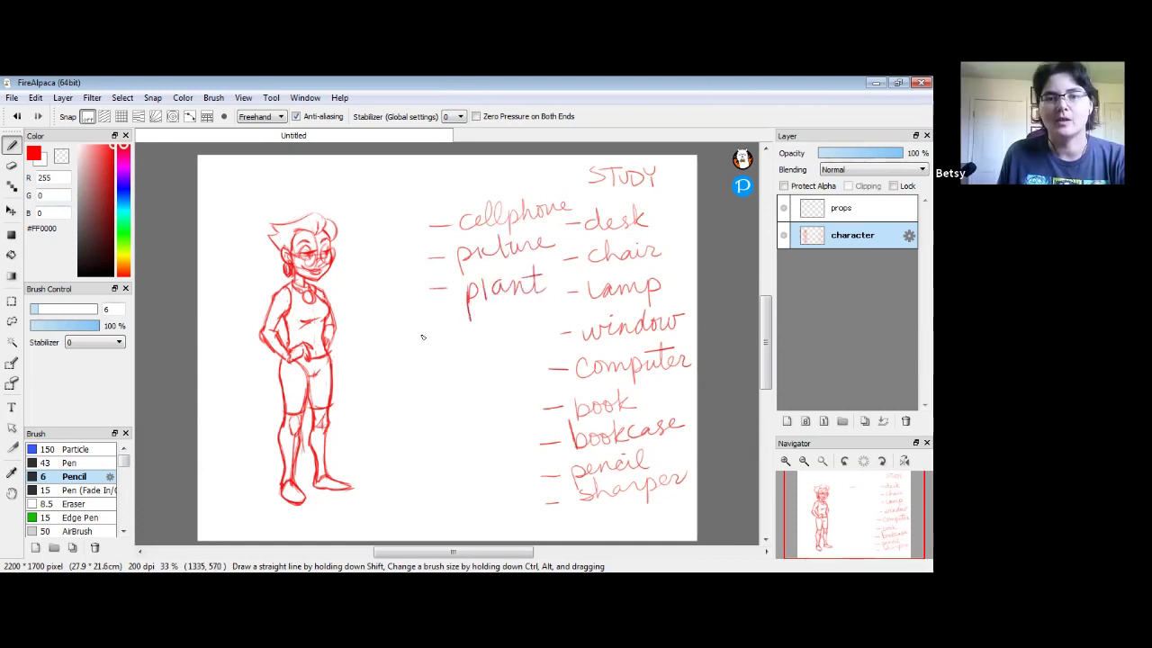
{"action": "left_click_drag", "start_coordinate": [397, 316], "coordinate": [399, 303]}
{"action": "mouse_move", "coordinate": [402, 311]}
{"action": "left_mouse_down"}
{"action": "mouse_move", "coordinate": [430, 303]}
{"action": "mouse_move", "coordinate": [433, 320]}
{"action": "left_mouse_up"}
{"action": "left_click_drag", "start_coordinate": [440, 304], "coordinate": [452, 300]}
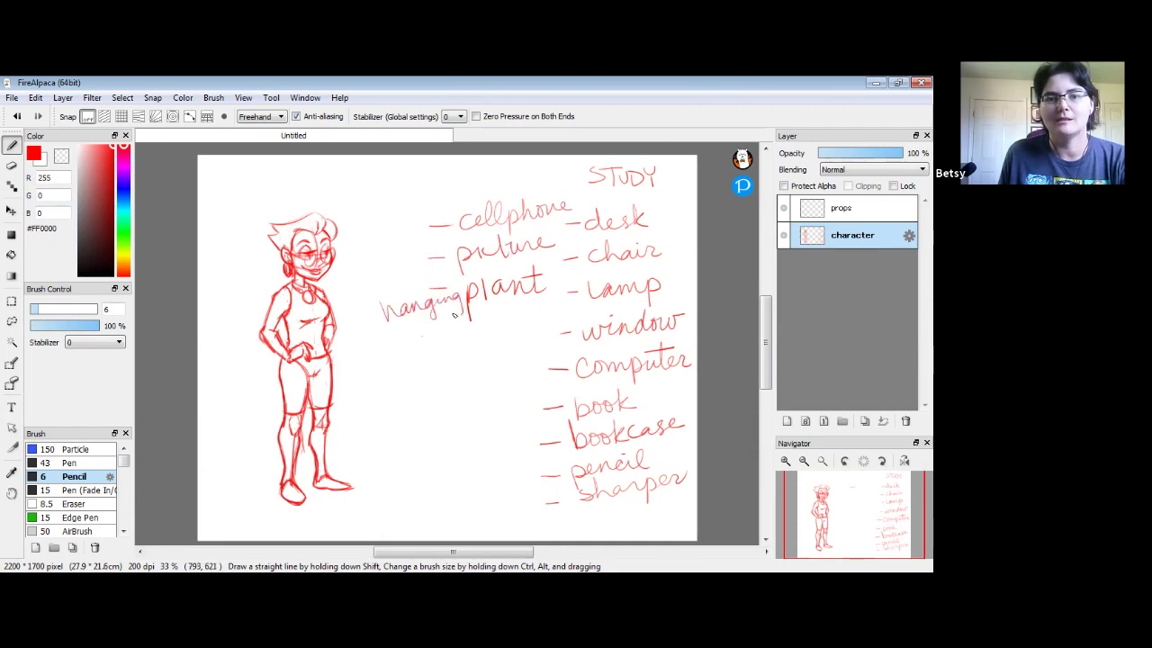
{"action": "left_click_drag", "start_coordinate": [374, 289], "coordinate": [383, 316]}
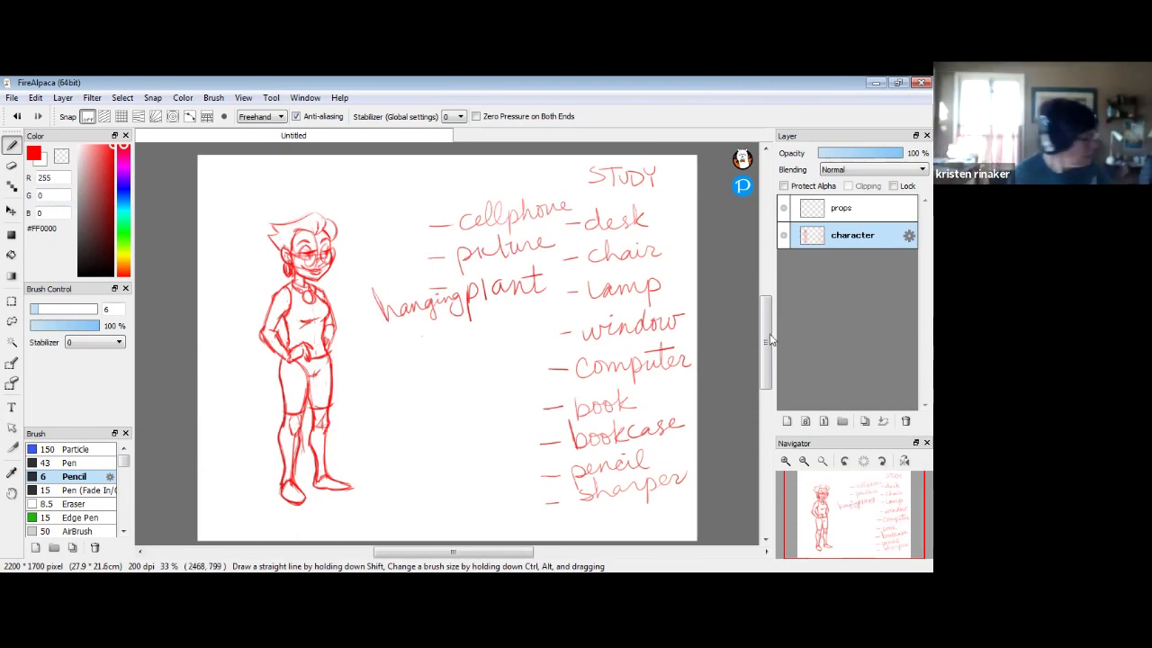
- Handwrite "rug" and "waste basket" beneath "hanging plant" in the second column
{"action": "scroll", "coordinate": [467, 341], "scroll_direction": "down", "scroll_amount": 3}
{"action": "scroll", "coordinate": [467, 341], "scroll_direction": "up", "scroll_amount": 2}
{"action": "mouse_move", "coordinate": [413, 337]}
{"action": "left_mouse_down"}
{"action": "mouse_move", "coordinate": [422, 319]}
{"action": "mouse_move", "coordinate": [461, 340]}
{"action": "left_mouse_up"}
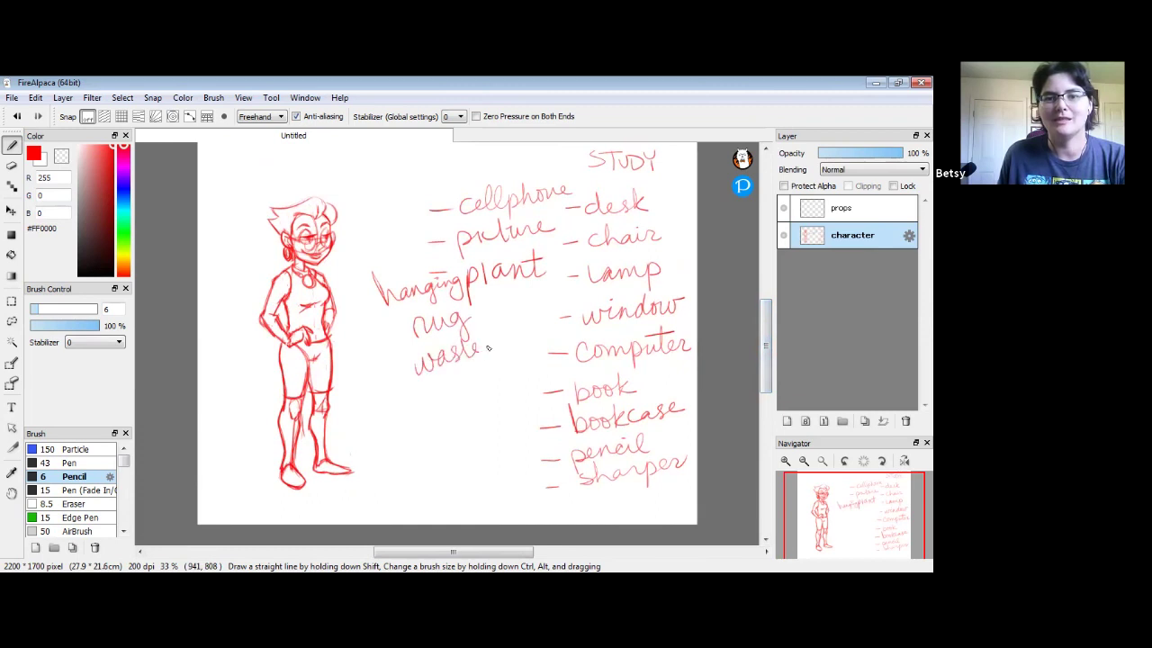
{"action": "mouse_move", "coordinate": [488, 325]}
{"action": "left_mouse_down"}
{"action": "mouse_move", "coordinate": [517, 331]}
{"action": "mouse_move", "coordinate": [527, 306]}
{"action": "mouse_move", "coordinate": [533, 322]}
{"action": "left_mouse_up"}
{"action": "left_click_drag", "start_coordinate": [536, 307], "coordinate": [556, 313]}
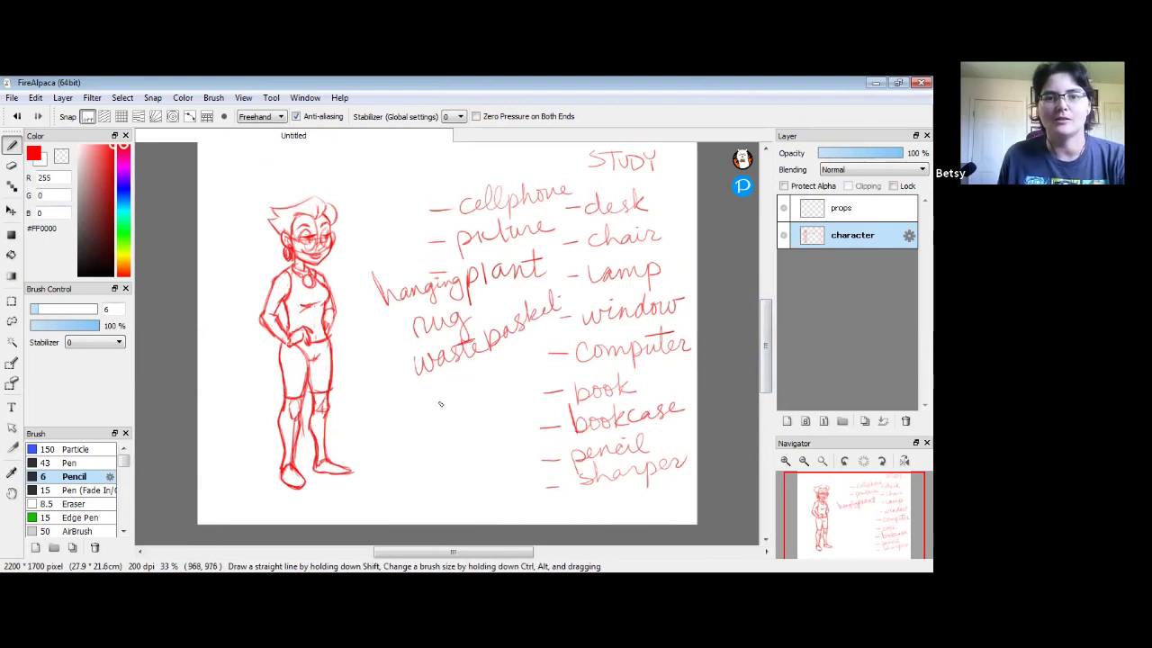
- Add "extra chair" and "stack of papers" beneath "waste basket" in the second column
{"action": "mouse_move", "coordinate": [396, 396]}
{"action": "left_mouse_down"}
{"action": "mouse_move", "coordinate": [427, 403]}
{"action": "mouse_move", "coordinate": [432, 391]}
{"action": "left_mouse_up"}
{"action": "mouse_move", "coordinate": [432, 403]}
{"action": "left_mouse_down"}
{"action": "mouse_move", "coordinate": [441, 388]}
{"action": "mouse_move", "coordinate": [425, 405]}
{"action": "left_mouse_up"}
{"action": "mouse_move", "coordinate": [476, 379]}
{"action": "left_mouse_down"}
{"action": "mouse_move", "coordinate": [478, 391]}
{"action": "mouse_move", "coordinate": [498, 384]}
{"action": "left_mouse_up"}
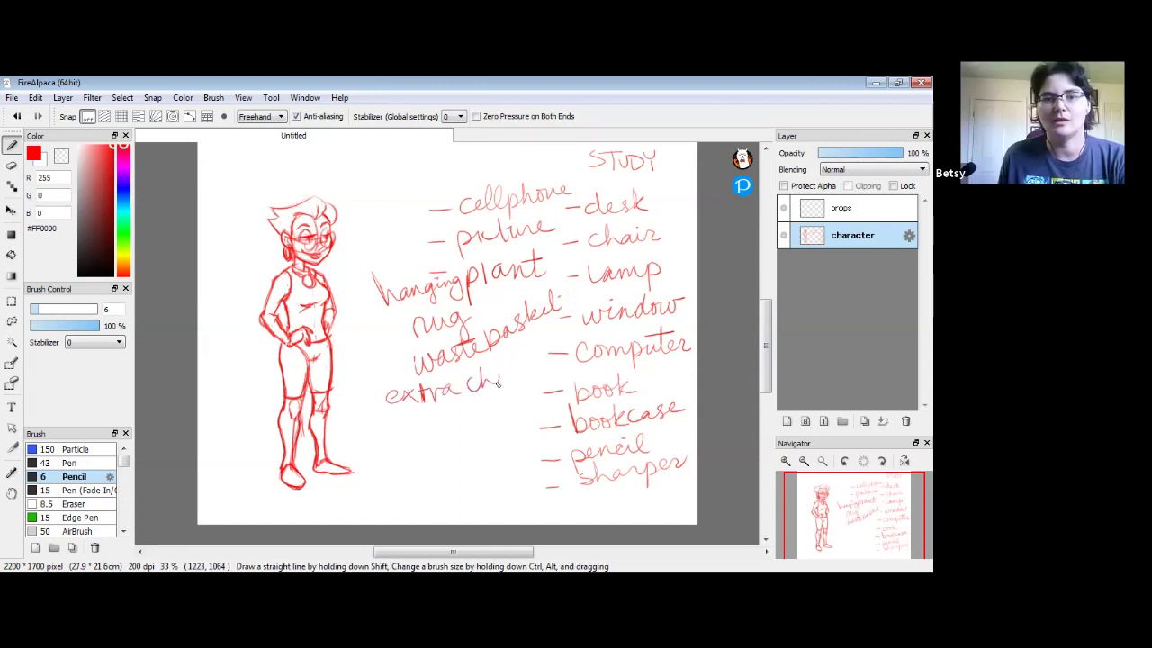
{"action": "mouse_move", "coordinate": [407, 414]}
{"action": "left_mouse_down"}
{"action": "mouse_move", "coordinate": [396, 432]}
{"action": "mouse_move", "coordinate": [416, 430]}
{"action": "left_mouse_up"}
{"action": "left_click_drag", "start_coordinate": [409, 421], "coordinate": [435, 423]}
{"action": "left_click_drag", "start_coordinate": [448, 401], "coordinate": [447, 425]}
{"action": "mouse_move", "coordinate": [459, 408]}
{"action": "left_mouse_down"}
{"action": "mouse_move", "coordinate": [463, 423]}
{"action": "mouse_move", "coordinate": [477, 407]}
{"action": "left_mouse_up"}
{"action": "mouse_move", "coordinate": [495, 399]}
{"action": "left_mouse_down"}
{"action": "mouse_move", "coordinate": [487, 423]}
{"action": "mouse_move", "coordinate": [443, 435]}
{"action": "mouse_move", "coordinate": [457, 443]}
{"action": "mouse_move", "coordinate": [510, 417]}
{"action": "left_mouse_up"}
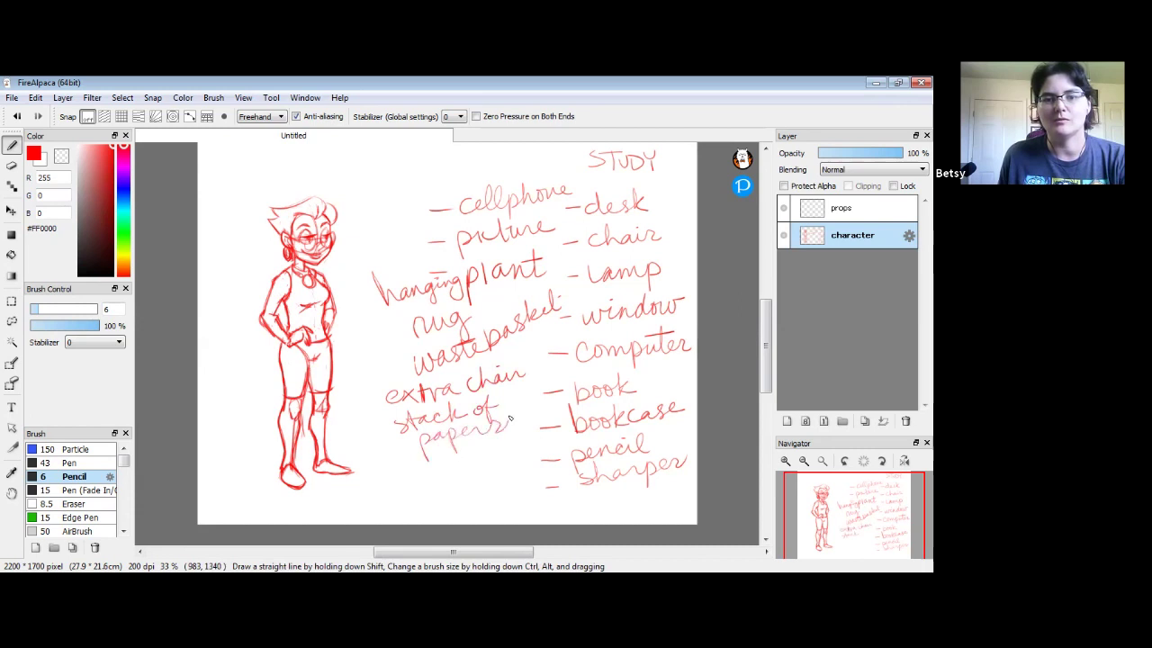
- Finish the second column by handwriting "file cabinet" beneath "stack of papers"
{"action": "left_click_drag", "start_coordinate": [437, 454], "coordinate": [427, 497]}
{"action": "left_click_drag", "start_coordinate": [425, 471], "coordinate": [479, 466]}
{"action": "mouse_move", "coordinate": [446, 466]}
{"action": "left_mouse_down"}
{"action": "mouse_move", "coordinate": [468, 497]}
{"action": "mouse_move", "coordinate": [518, 467]}
{"action": "mouse_move", "coordinate": [513, 485]}
{"action": "left_mouse_up"}
{"action": "left_click_drag", "start_coordinate": [505, 461], "coordinate": [520, 461]}
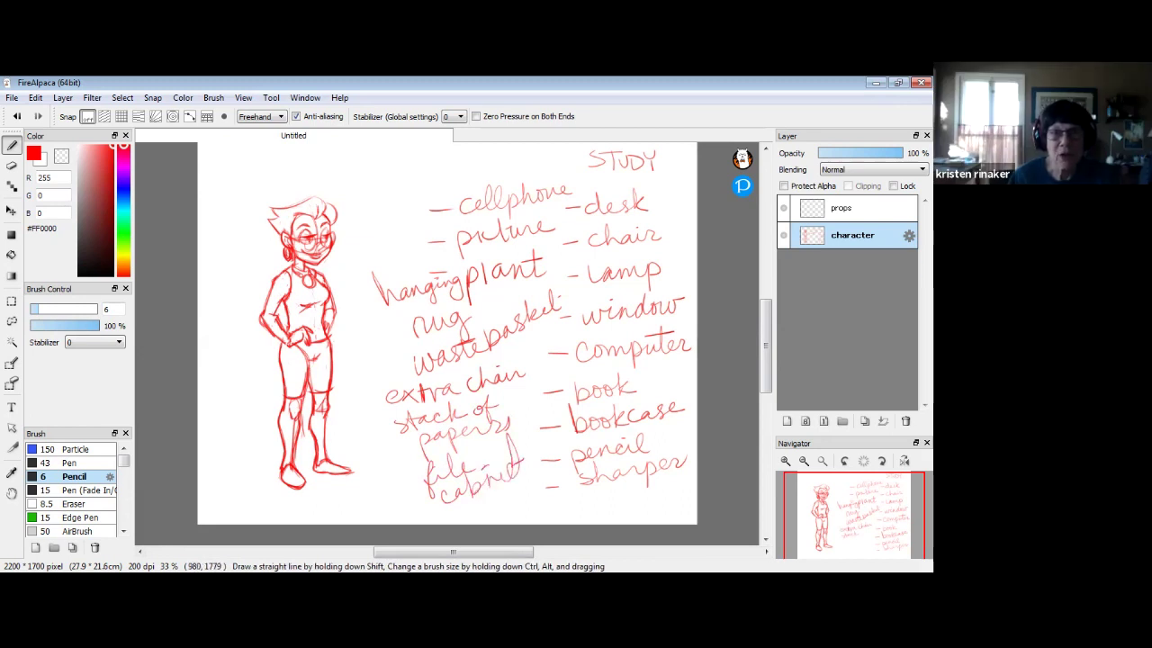
- Lasso the figure on the character layer, then cut it and paste it onto a new layer of its own
{"action": "left_click", "coordinate": [784, 211]}
{"action": "left_click", "coordinate": [785, 237]}
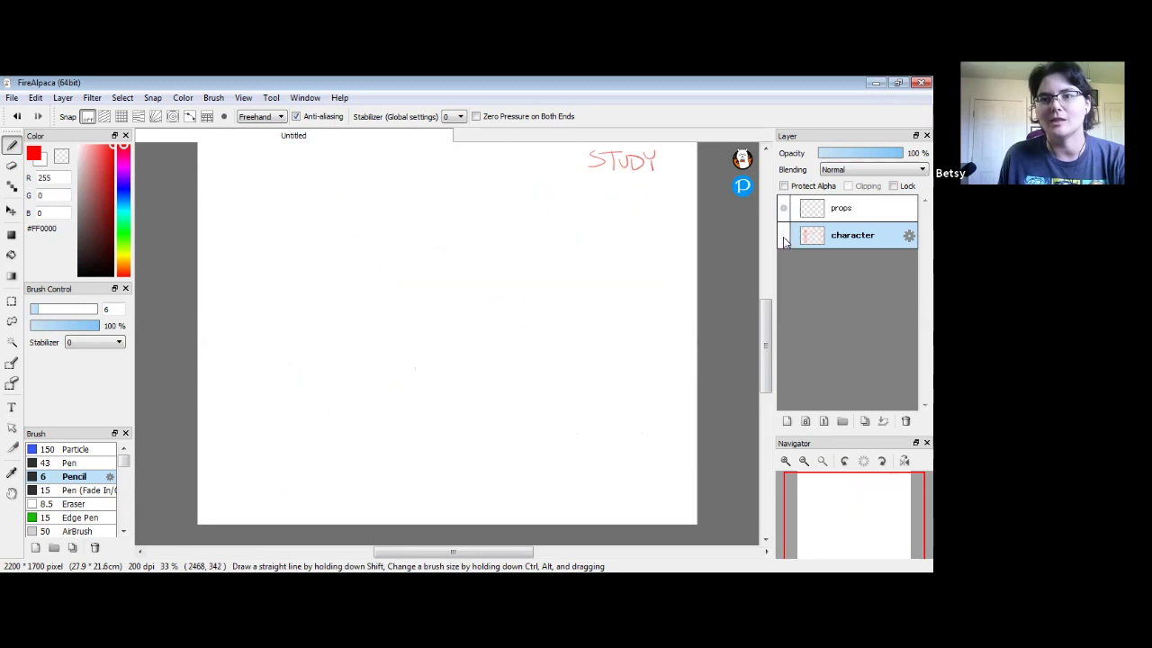
{"action": "left_click", "coordinate": [783, 237]}
{"action": "left_click", "coordinate": [12, 321]}
{"action": "mouse_move", "coordinate": [346, 172]}
{"action": "left_mouse_down"}
{"action": "mouse_move", "coordinate": [303, 178]}
{"action": "mouse_move", "coordinate": [261, 313]}
{"action": "mouse_move", "coordinate": [248, 466]}
{"action": "mouse_move", "coordinate": [298, 505]}
{"action": "mouse_move", "coordinate": [359, 438]}
{"action": "mouse_move", "coordinate": [335, 319]}
{"action": "mouse_move", "coordinate": [351, 177]}
{"action": "left_mouse_up"}
{"action": "mouse_move", "coordinate": [360, 237]}
{"action": "left_mouse_down"}
{"action": "mouse_move", "coordinate": [367, 367]}
{"action": "mouse_move", "coordinate": [288, 515]}
{"action": "mouse_move", "coordinate": [329, 183]}
{"action": "mouse_move", "coordinate": [349, 197]}
{"action": "left_mouse_up"}
{"action": "key", "text": "ctrl+x"}
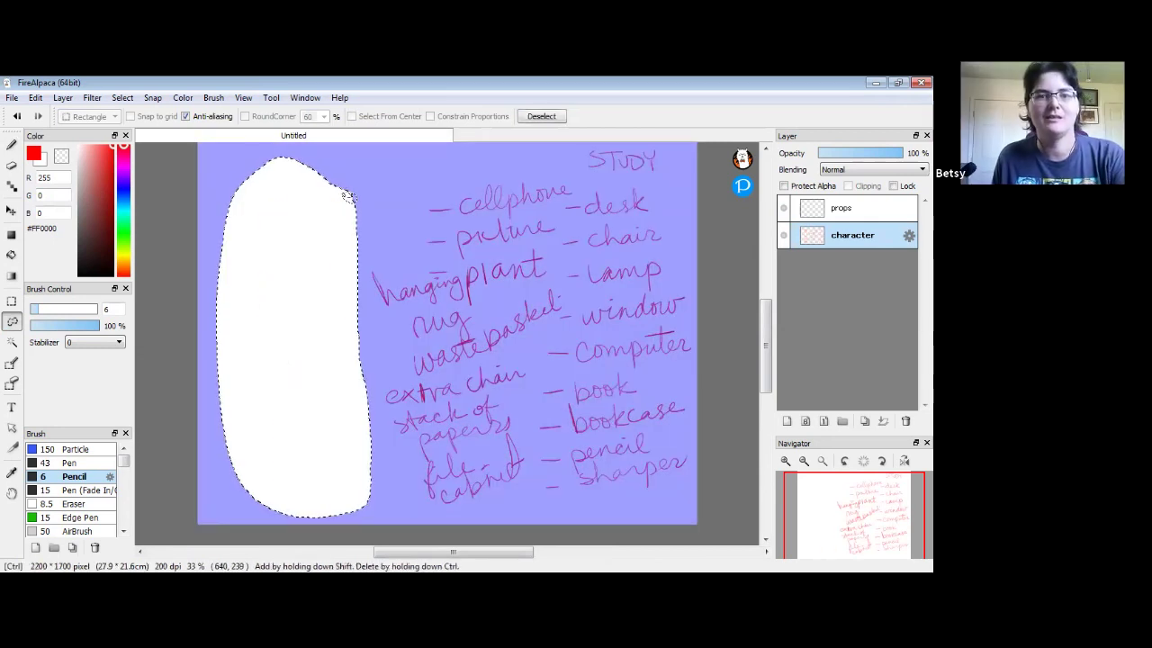
{"action": "key", "text": "ctrl+v"}
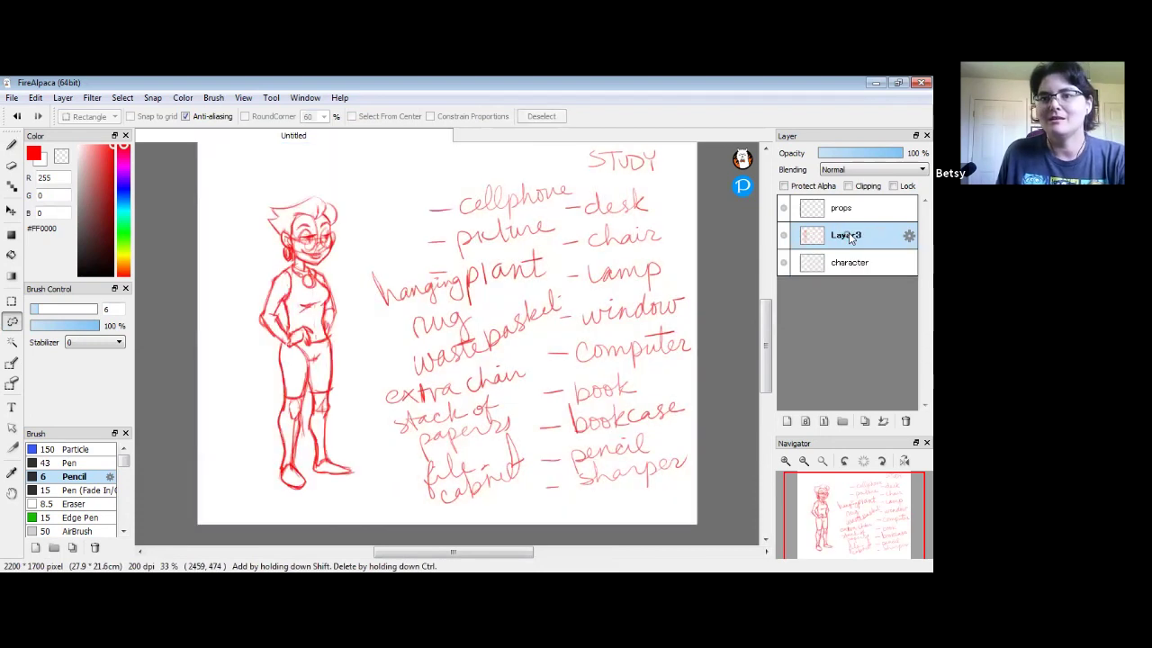
- Rename the new layer holding the pasted figure "character"
{"action": "double_click", "coordinate": [849, 236]}
{"action": "type", "text": "charact"}
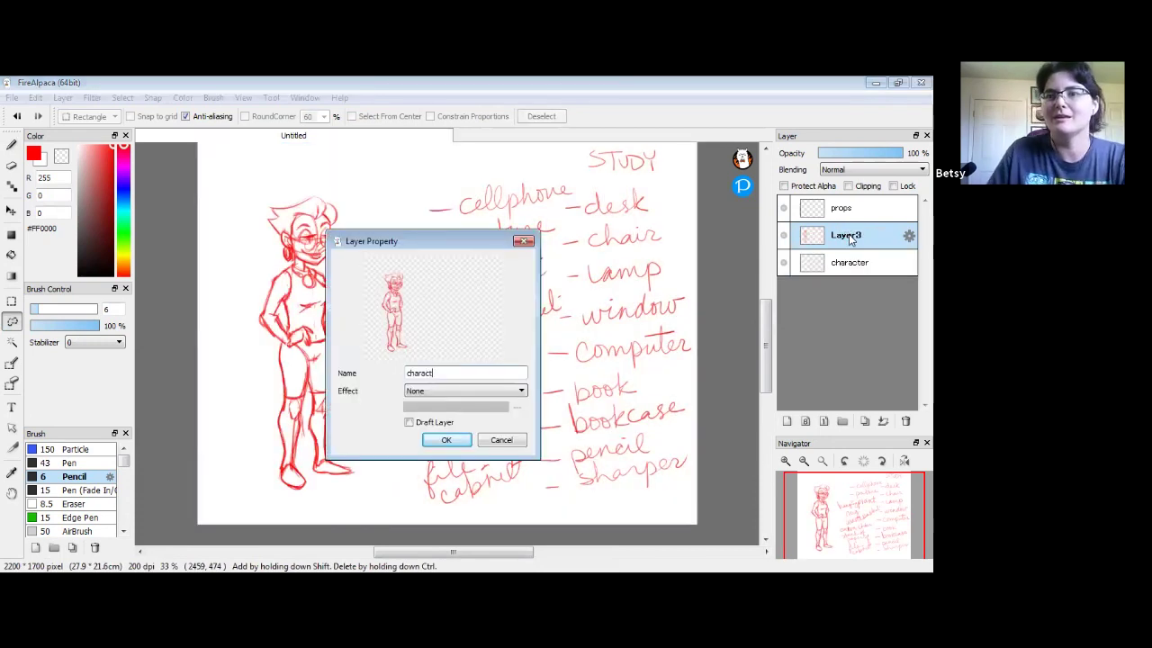
{"action": "type", "text": "er"}
{"action": "key", "text": "Return"}
- Rename the lowest layer, which holds the handwritten words, "list"
{"action": "left_click", "coordinate": [853, 265]}
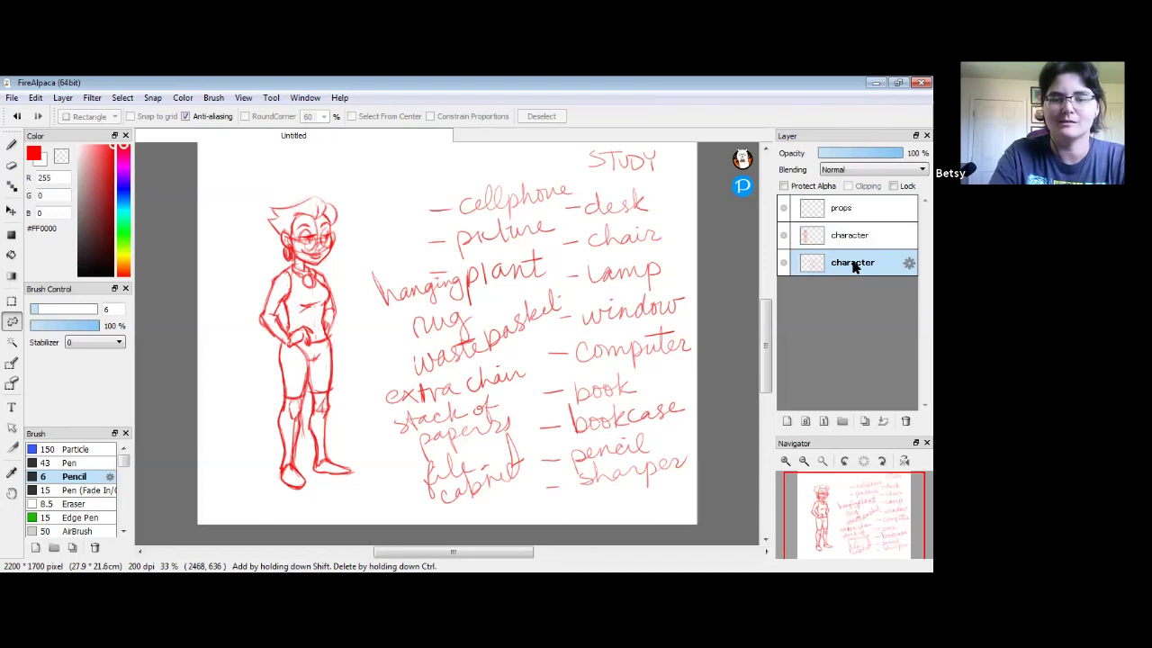
{"action": "key", "text": "t"}
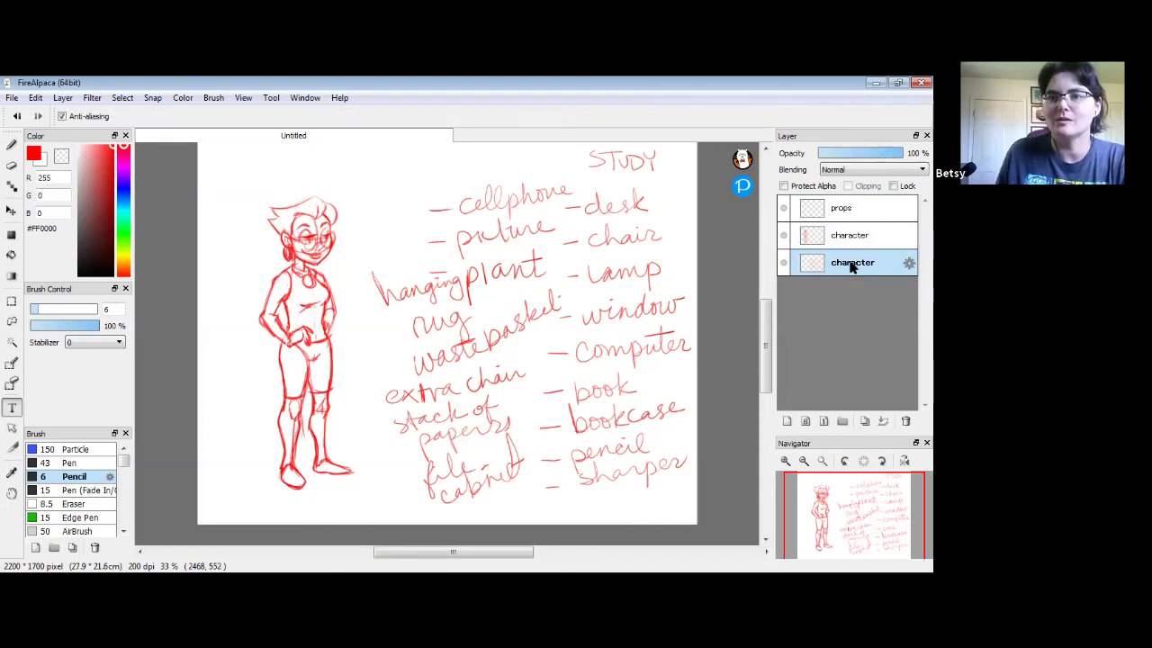
{"action": "double_click", "coordinate": [850, 262]}
{"action": "type", "text": "list"}
{"action": "key", "text": "Return"}
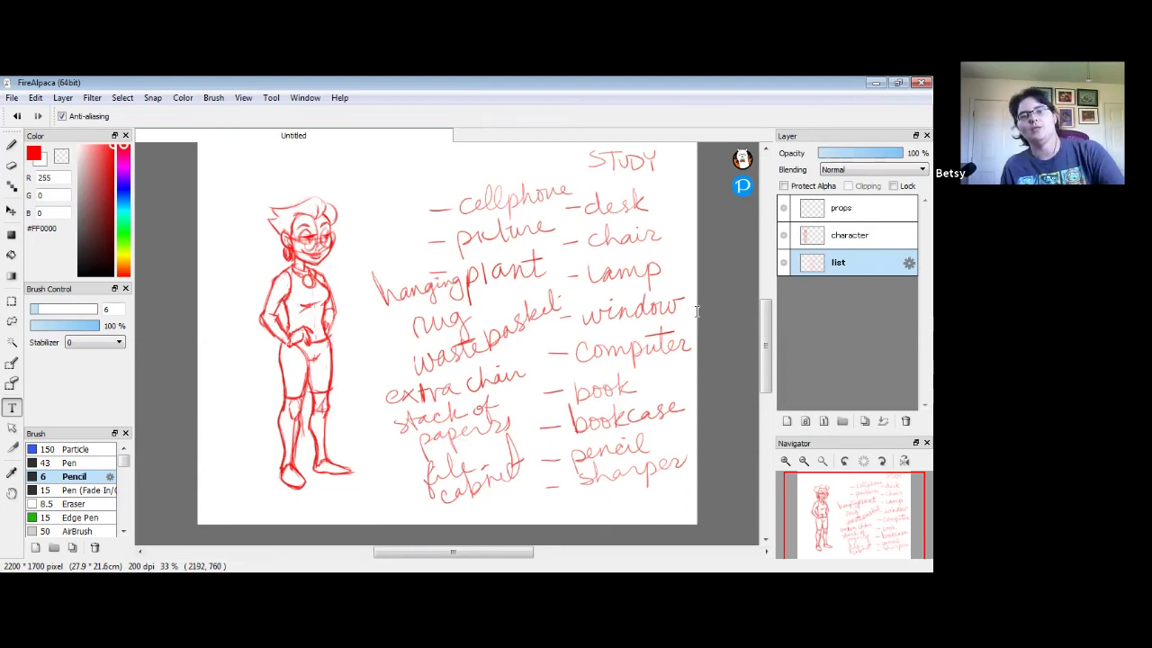
- Hide the list layer, move the props layer below the character layer and rename it "thumbnail"
{"action": "left_click", "coordinate": [784, 262]}
{"action": "left_click_drag", "start_coordinate": [831, 211], "coordinate": [842, 249]}
{"action": "double_click", "coordinate": [846, 237]}
{"action": "type", "text": "thumbnail"}
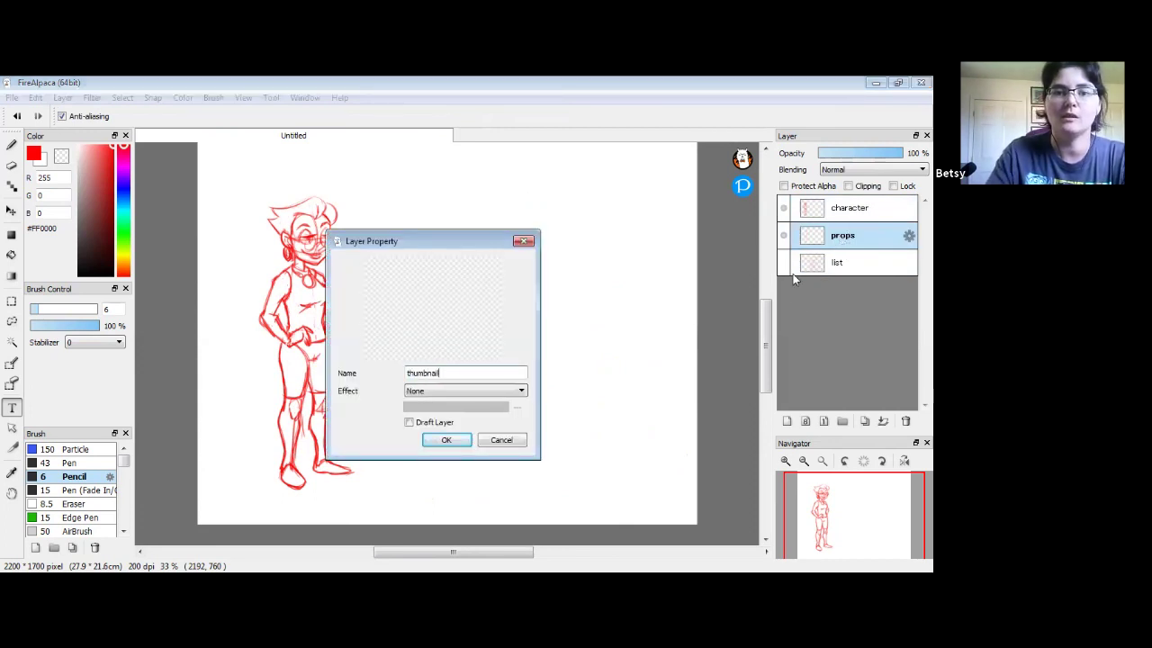
{"action": "key", "text": "Return"}
- With the red pencil on the thumbnail layer, draw a landscape rectangular frame beside the character's head
{"action": "left_click", "coordinate": [11, 144]}
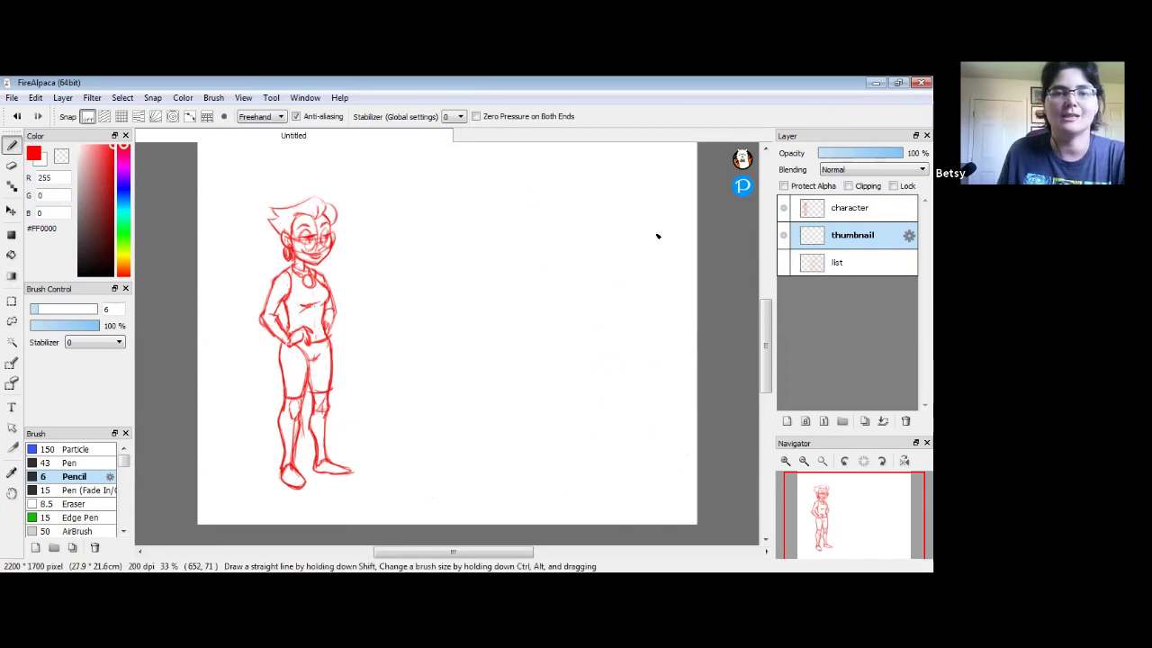
{"action": "left_click", "coordinate": [786, 461]}
{"action": "key", "text": "space"}
{"action": "left_click_drag", "start_coordinate": [540, 282], "coordinate": [513, 412]}
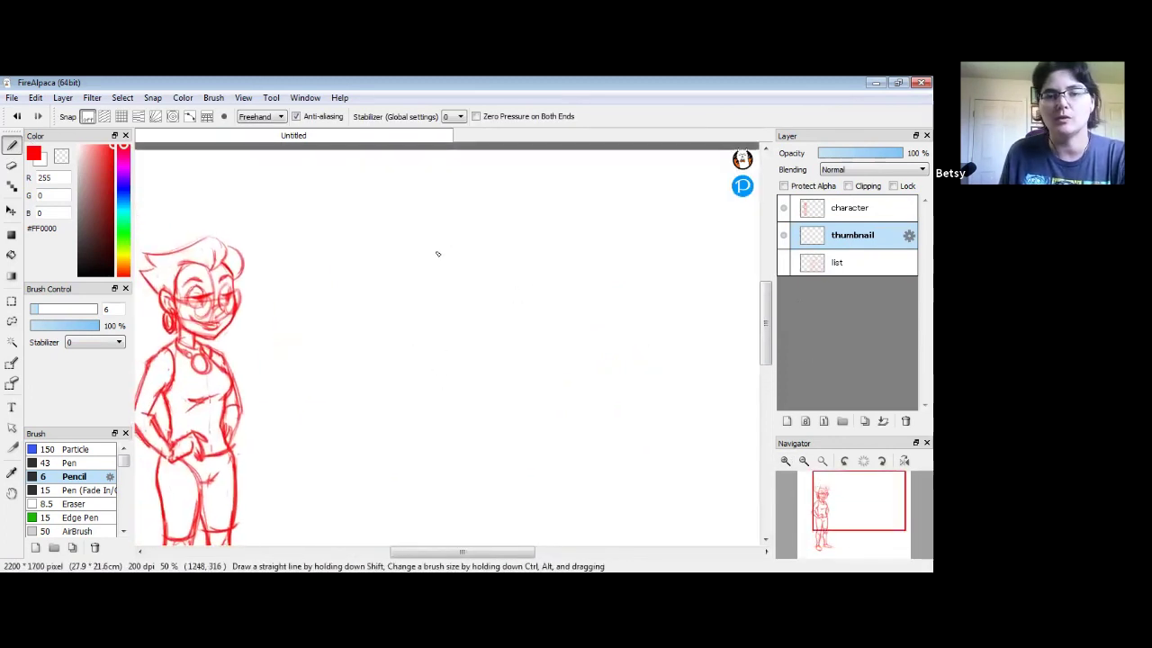
{"action": "mouse_move", "coordinate": [332, 230]}
{"action": "left_mouse_down"}
{"action": "mouse_move", "coordinate": [457, 226]}
{"action": "mouse_move", "coordinate": [537, 276]}
{"action": "mouse_move", "coordinate": [527, 356]}
{"action": "mouse_move", "coordinate": [336, 353]}
{"action": "left_mouse_up"}
{"action": "left_click", "coordinate": [334, 234], "text": "shift"}
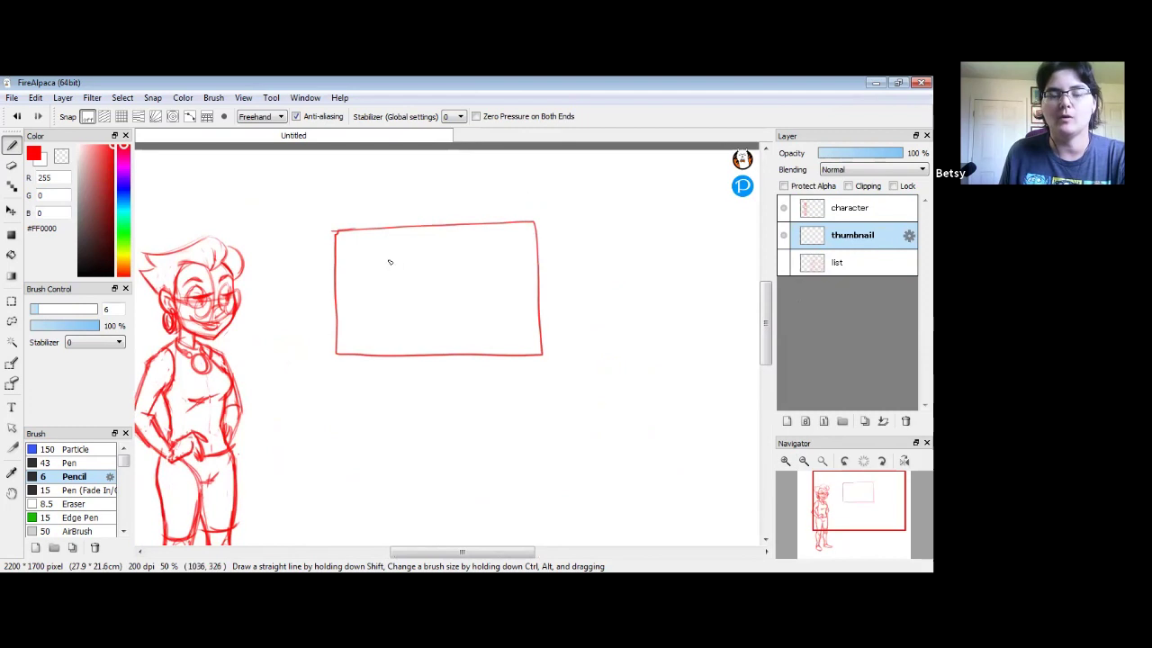
- Draw a smaller back-wall rectangle inside the frame and connect its corners outward to form a one-point perspective room
{"action": "mouse_move", "coordinate": [387, 245]}
{"action": "left_mouse_down"}
{"action": "mouse_move", "coordinate": [471, 324]}
{"action": "mouse_move", "coordinate": [494, 265]}
{"action": "mouse_move", "coordinate": [394, 243]}
{"action": "left_mouse_up"}
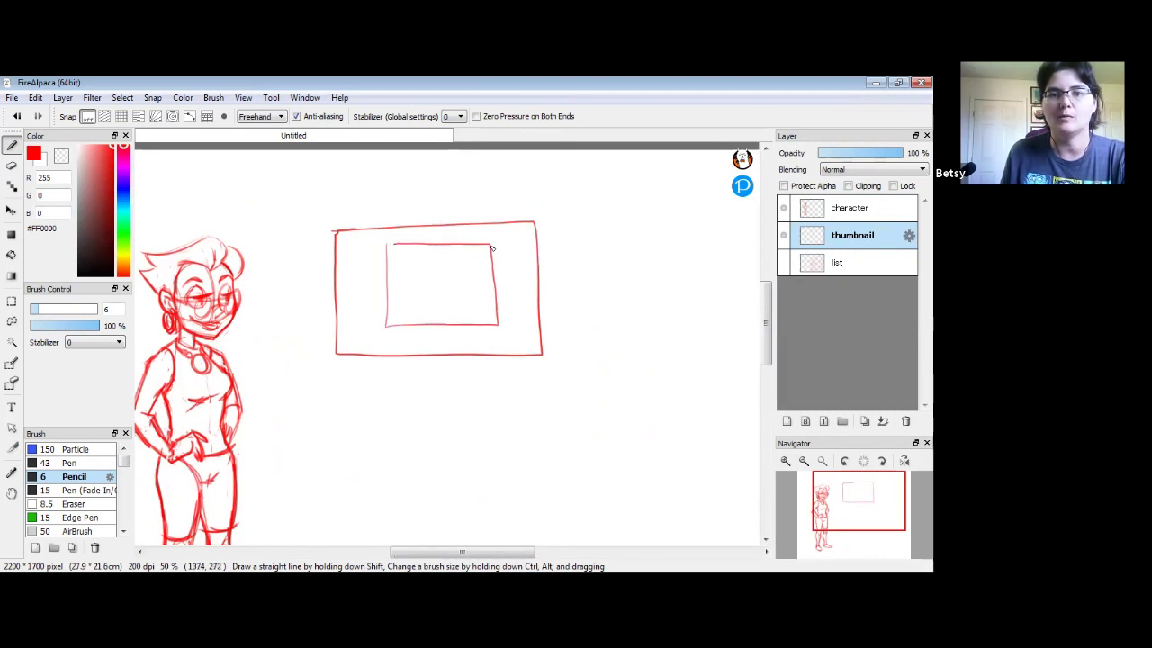
{"action": "left_click_drag", "start_coordinate": [516, 228], "coordinate": [515, 227]}
{"action": "left_click_drag", "start_coordinate": [498, 325], "coordinate": [537, 351]}
{"action": "left_click_drag", "start_coordinate": [386, 325], "coordinate": [344, 344]}
- Draw a second frame beside the first and sketch a room corner inside it with diverging floor and ceiling lines
{"action": "left_click_drag", "start_coordinate": [625, 311], "coordinate": [478, 322]}
{"action": "mouse_move", "coordinate": [448, 225]}
{"action": "left_mouse_down"}
{"action": "mouse_move", "coordinate": [525, 334]}
{"action": "mouse_move", "coordinate": [633, 291]}
{"action": "mouse_move", "coordinate": [501, 222]}
{"action": "mouse_move", "coordinate": [448, 225]}
{"action": "left_mouse_up"}
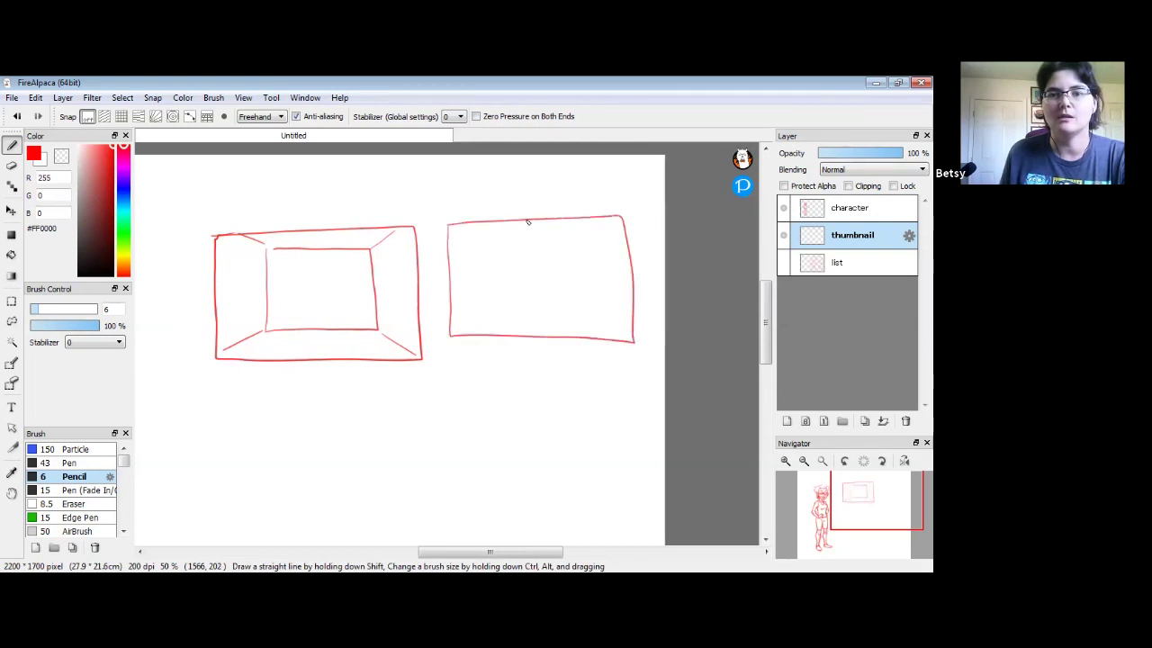
{"action": "mouse_move", "coordinate": [527, 248]}
{"action": "left_mouse_down"}
{"action": "mouse_move", "coordinate": [525, 303]}
{"action": "mouse_move", "coordinate": [456, 308]}
{"action": "left_mouse_up"}
{"action": "left_click_drag", "start_coordinate": [530, 300], "coordinate": [594, 339]}
{"action": "left_click_drag", "start_coordinate": [528, 228], "coordinate": [559, 221]}
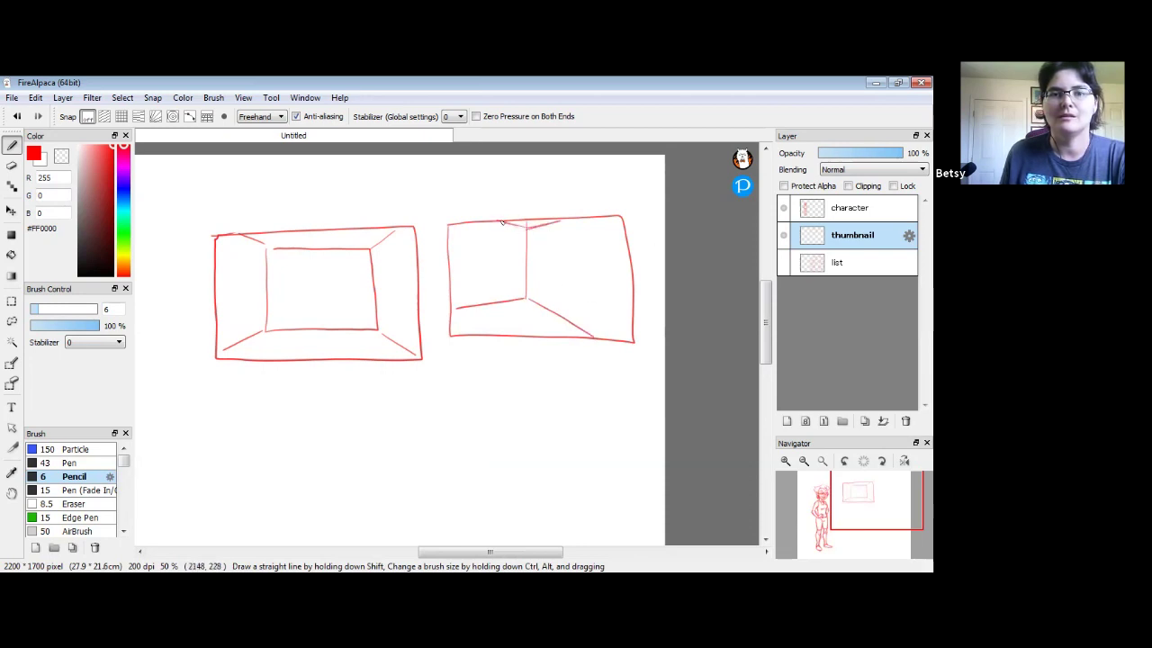
- Sketch a window with crossed panes in perspective on the right-hand wall of each room thumbnail
{"action": "mouse_move", "coordinate": [387, 293]}
{"action": "left_mouse_down"}
{"action": "mouse_move", "coordinate": [397, 250]}
{"action": "mouse_move", "coordinate": [407, 281]}
{"action": "mouse_move", "coordinate": [386, 292]}
{"action": "left_mouse_up"}
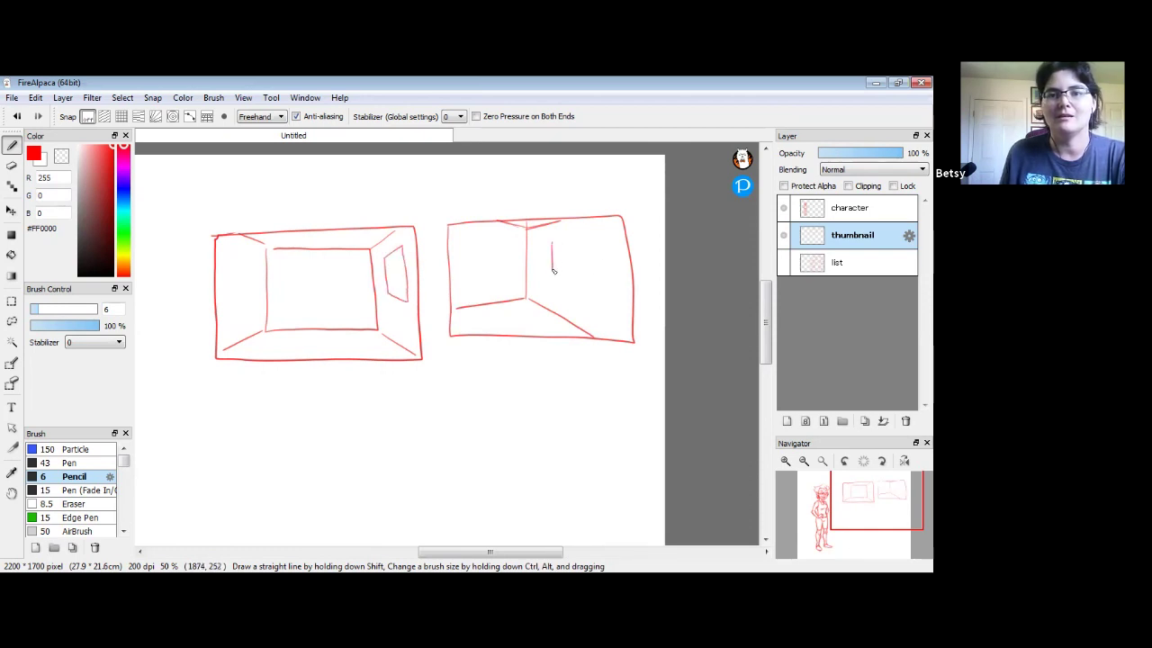
{"action": "mouse_move", "coordinate": [594, 235]}
{"action": "left_mouse_down"}
{"action": "mouse_move", "coordinate": [552, 243]}
{"action": "mouse_move", "coordinate": [569, 273]}
{"action": "mouse_move", "coordinate": [601, 260]}
{"action": "left_mouse_up"}
{"action": "mouse_move", "coordinate": [401, 297]}
{"action": "left_mouse_down"}
{"action": "mouse_move", "coordinate": [390, 275]}
{"action": "mouse_move", "coordinate": [409, 271]}
{"action": "left_mouse_up"}
- Darken the first room's back-wall edges and the second room's corner line, and draw an upward arrow beneath the second thumbnail
{"action": "left_click_drag", "start_coordinate": [316, 318], "coordinate": [334, 300]}
{"action": "left_click_drag", "start_coordinate": [549, 224], "coordinate": [545, 282]}
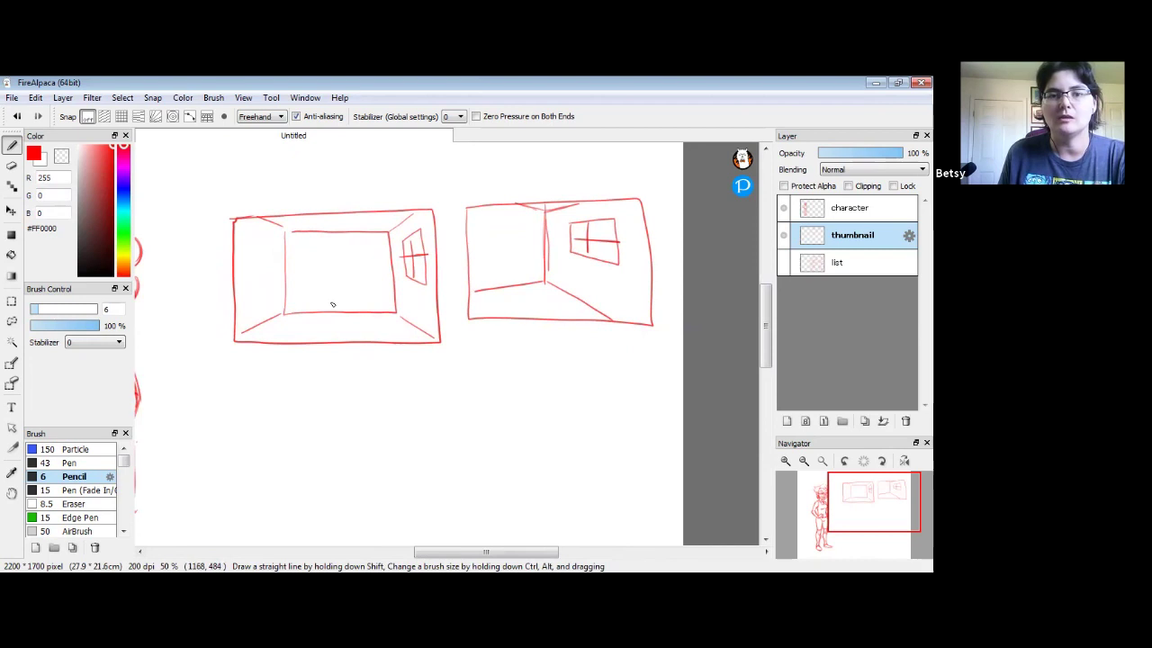
{"action": "left_click_drag", "start_coordinate": [386, 233], "coordinate": [297, 232]}
{"action": "mouse_move", "coordinate": [389, 234]}
{"action": "left_mouse_down"}
{"action": "mouse_move", "coordinate": [395, 296]}
{"action": "mouse_move", "coordinate": [391, 237]}
{"action": "left_mouse_up"}
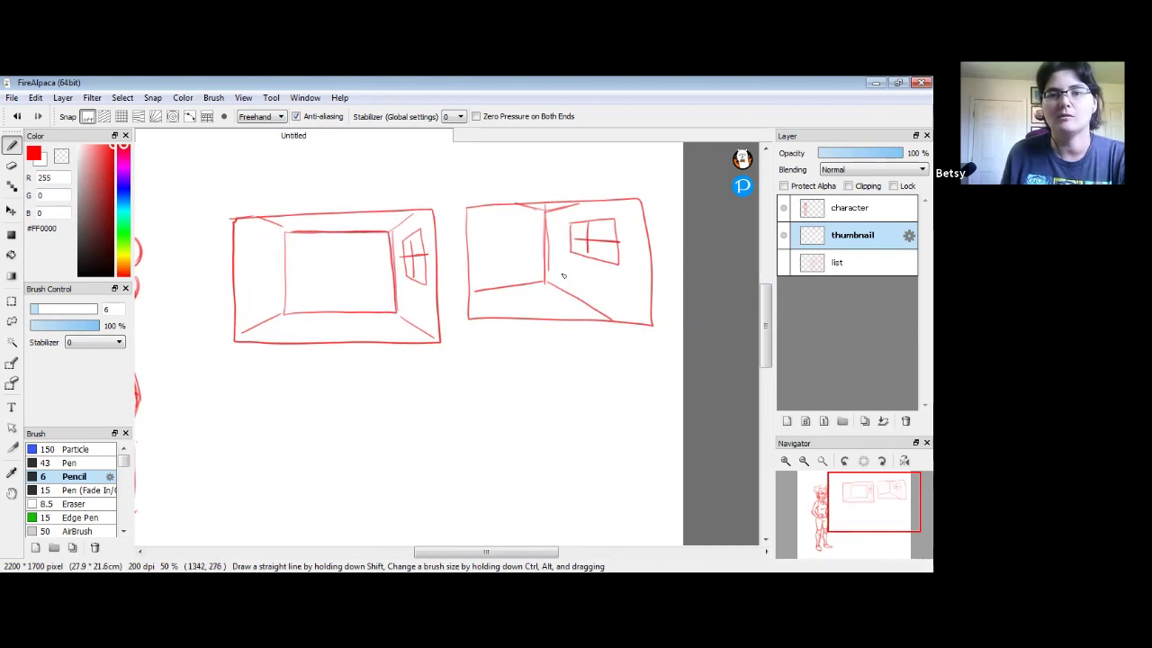
{"action": "mouse_move", "coordinate": [545, 221]}
{"action": "left_mouse_down"}
{"action": "mouse_move", "coordinate": [546, 286]}
{"action": "mouse_move", "coordinate": [545, 259]}
{"action": "left_mouse_up"}
{"action": "mouse_move", "coordinate": [334, 233]}
{"action": "left_mouse_down"}
{"action": "mouse_move", "coordinate": [396, 236]}
{"action": "mouse_move", "coordinate": [395, 301]}
{"action": "left_mouse_up"}
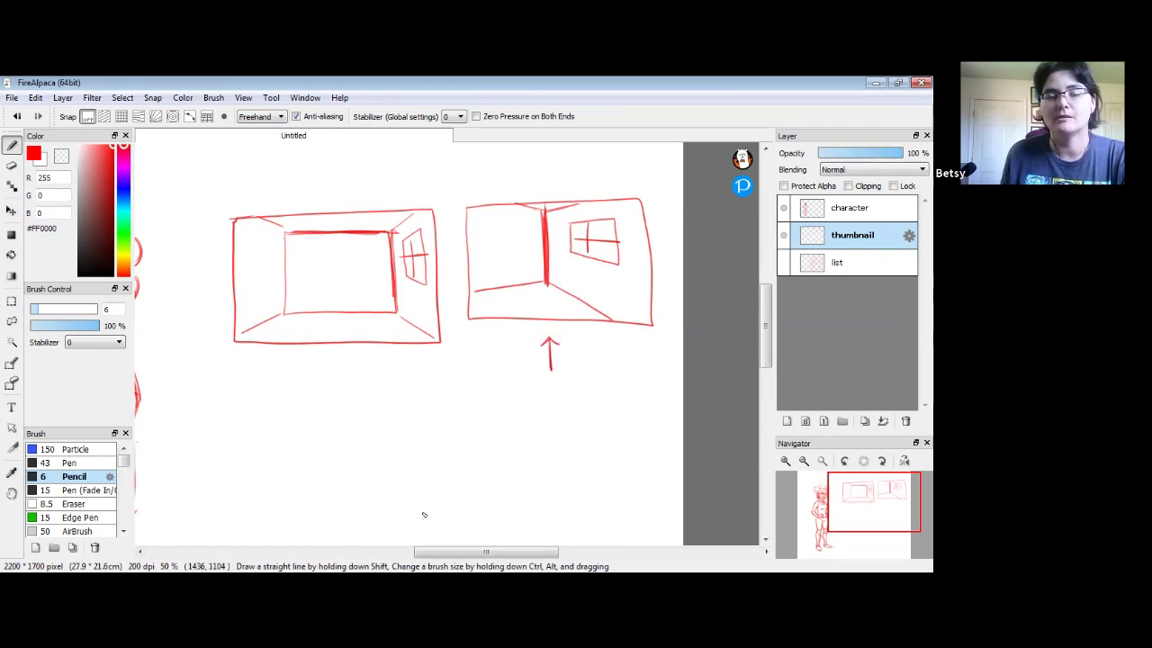
- Draw an upward arrow beneath the first room thumbnail and circle it
{"action": "left_click_drag", "start_coordinate": [340, 365], "coordinate": [345, 399]}
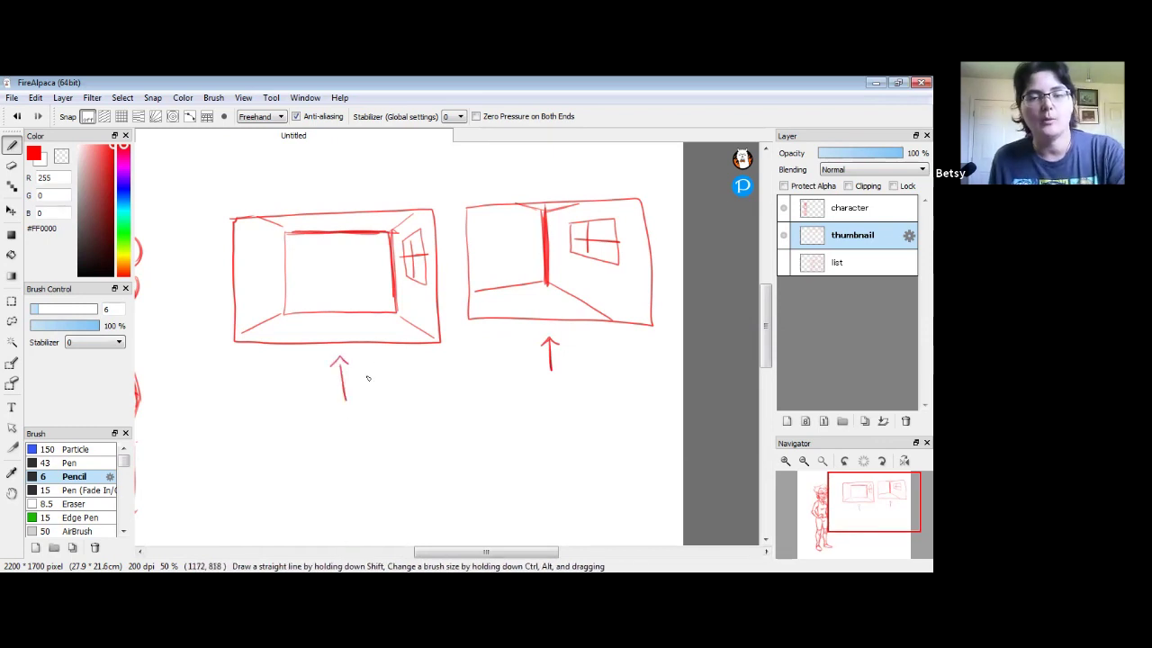
{"action": "mouse_move", "coordinate": [386, 334]}
{"action": "left_mouse_down"}
{"action": "mouse_move", "coordinate": [478, 308]}
{"action": "mouse_move", "coordinate": [465, 300]}
{"action": "mouse_move", "coordinate": [487, 313]}
{"action": "mouse_move", "coordinate": [391, 368]}
{"action": "mouse_move", "coordinate": [439, 334]}
{"action": "left_mouse_up"}
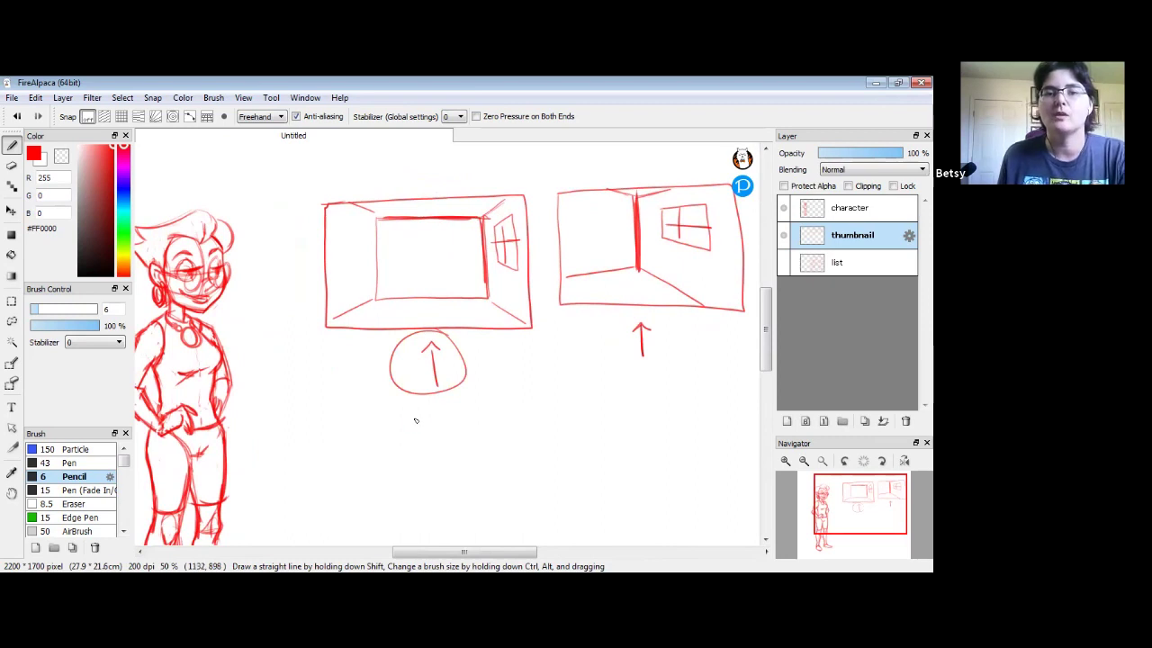
- Undo the upward arrows and the circle drawn beneath the two room thumbnails
{"action": "key", "text": "ctrl+z"}
{"action": "key", "text": "ctrl+z"}
{"action": "key", "text": "ctrl+z"}
{"action": "key", "text": "ctrl+z"}
{"action": "key", "text": "ctrl+z"}
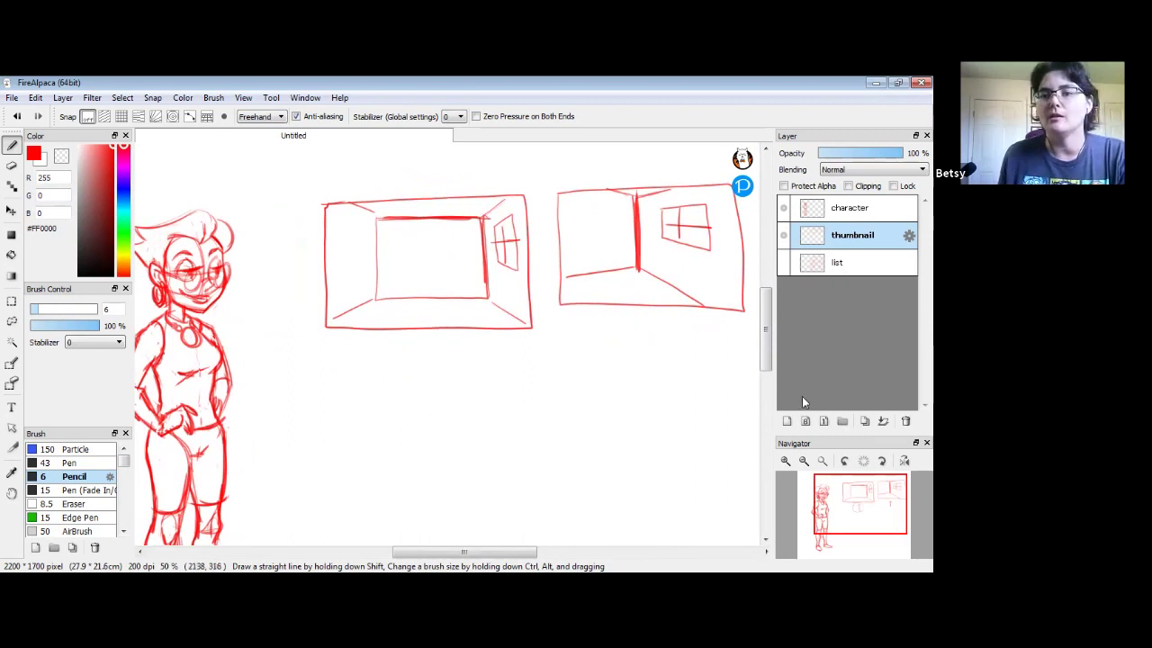
- Hide the thumbnail layer and add a new layer named "sketch" above it
{"action": "left_click", "coordinate": [784, 235]}
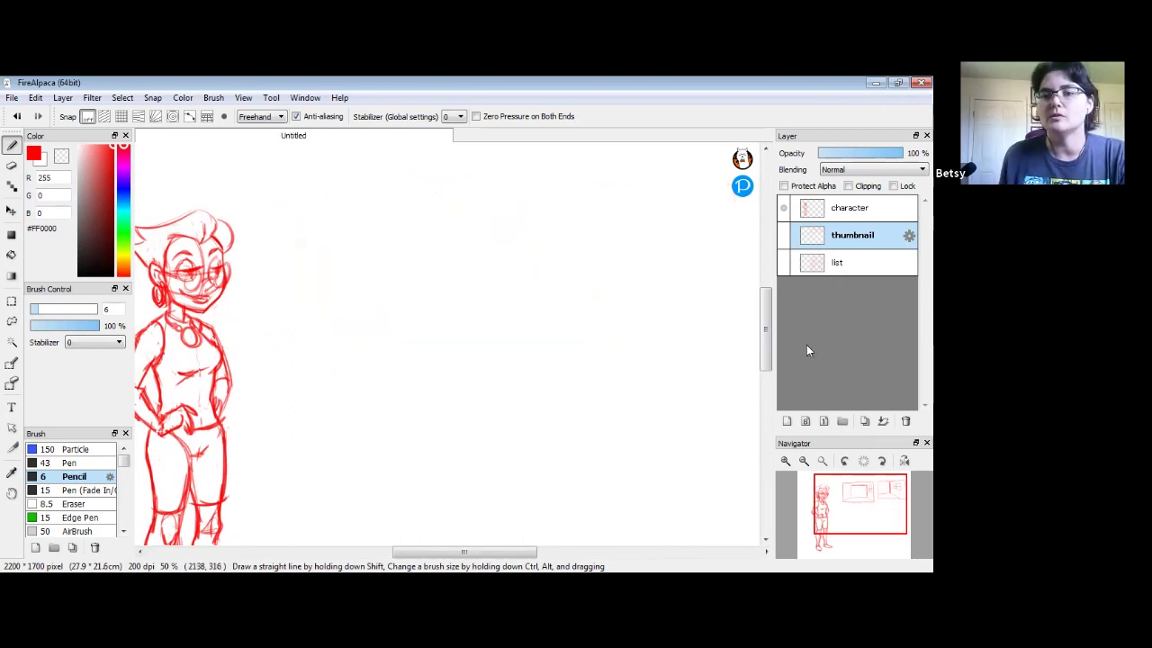
{"action": "left_click", "coordinate": [787, 420]}
{"action": "double_click", "coordinate": [846, 235]}
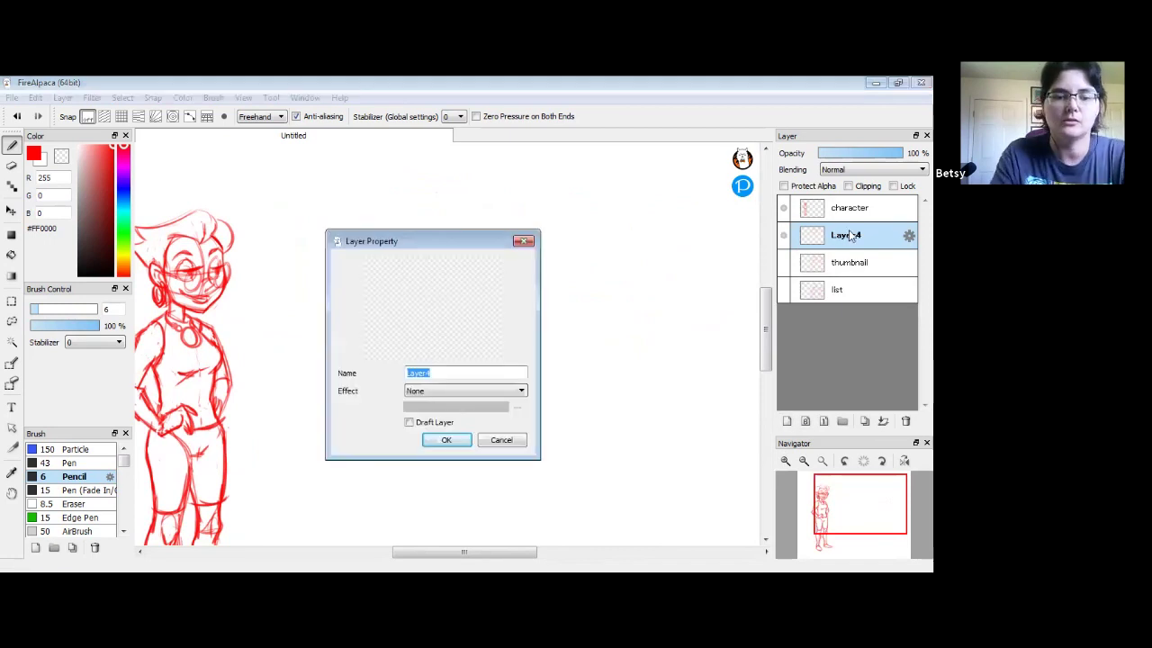
{"action": "type", "text": "sketc"}
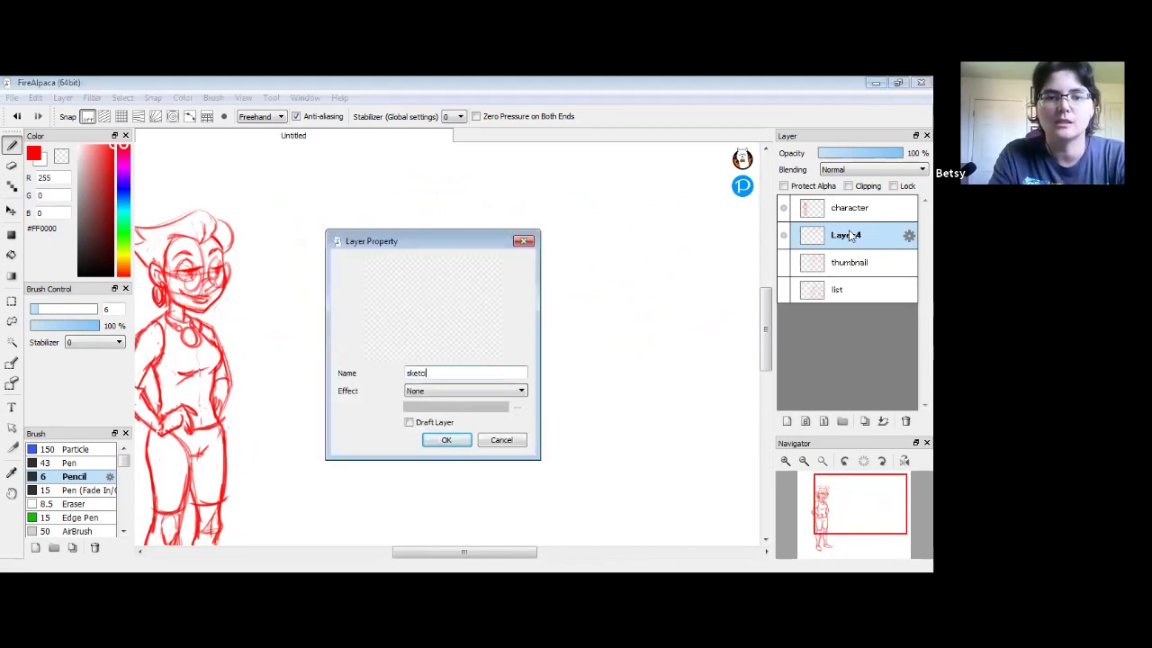
{"action": "type", "text": "h"}
{"action": "key", "text": "Return"}
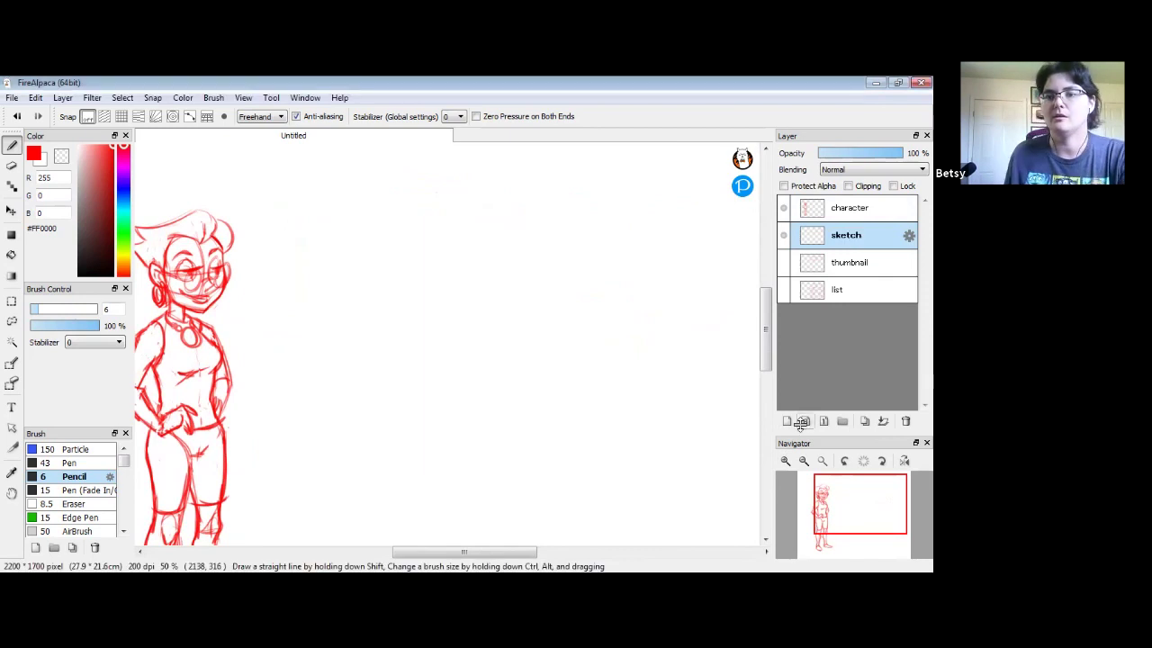
- Sketch a large back-wall rectangle across the upper canvas on the sketch layer, with the character layer hidden
{"action": "left_click", "coordinate": [803, 461]}
{"action": "left_click", "coordinate": [804, 461]}
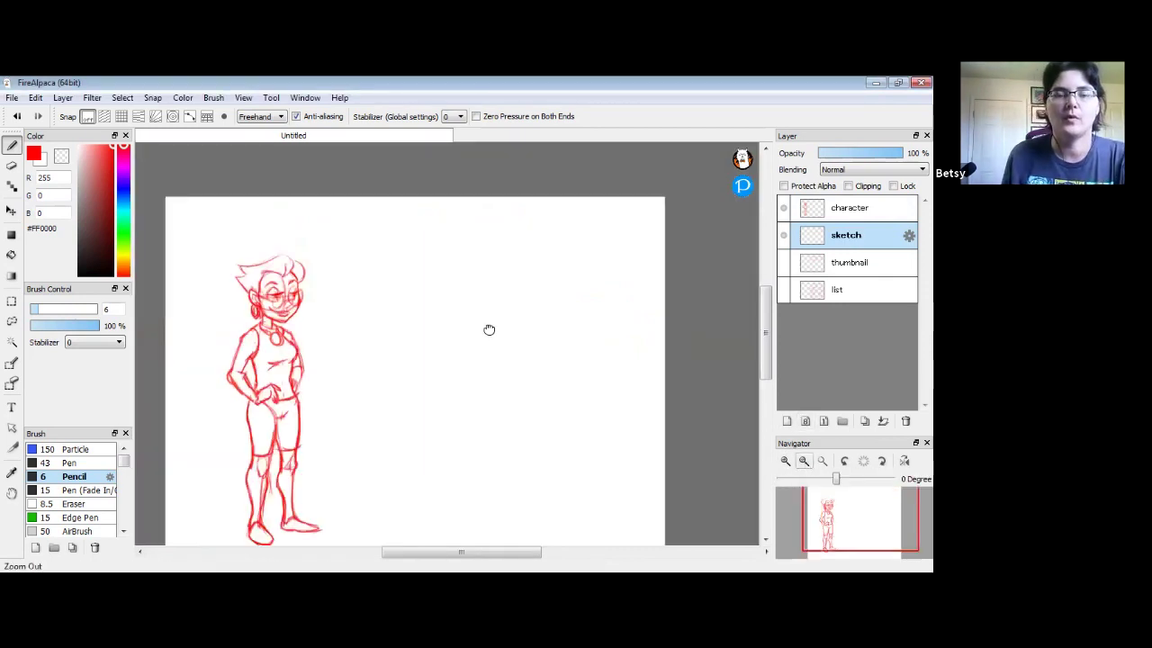
{"action": "left_click_drag", "start_coordinate": [489, 396], "coordinate": [482, 343]}
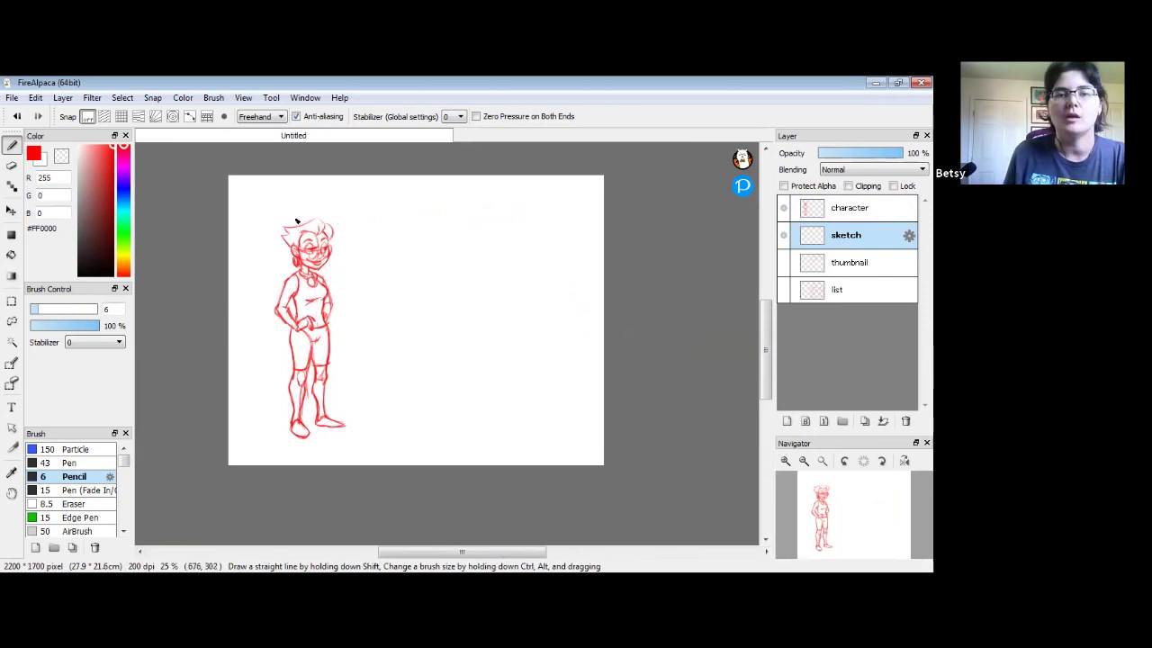
{"action": "mouse_move", "coordinate": [317, 215]}
{"action": "left_mouse_down"}
{"action": "mouse_move", "coordinate": [533, 208]}
{"action": "mouse_move", "coordinate": [521, 343]}
{"action": "mouse_move", "coordinate": [519, 308]}
{"action": "left_mouse_up"}
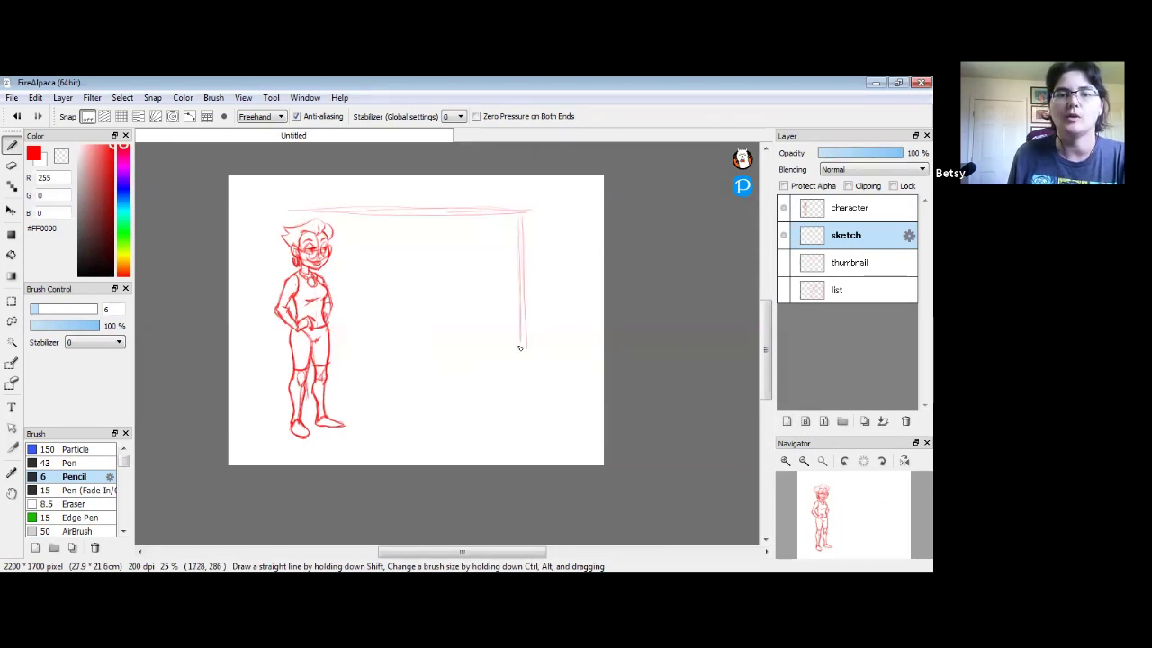
{"action": "left_click", "coordinate": [783, 208]}
{"action": "mouse_move", "coordinate": [292, 213]}
{"action": "left_mouse_down"}
{"action": "mouse_move", "coordinate": [305, 359]}
{"action": "mouse_move", "coordinate": [508, 363]}
{"action": "left_mouse_up"}
{"action": "left_click_drag", "start_coordinate": [287, 354], "coordinate": [532, 355]}
{"action": "left_click_drag", "start_coordinate": [367, 358], "coordinate": [526, 356]}
{"action": "mouse_move", "coordinate": [520, 234]}
{"action": "left_mouse_down"}
{"action": "mouse_move", "coordinate": [529, 358]}
{"action": "mouse_move", "coordinate": [303, 356]}
{"action": "mouse_move", "coordinate": [303, 274]}
{"action": "mouse_move", "coordinate": [298, 300]}
{"action": "mouse_move", "coordinate": [326, 363]}
{"action": "mouse_move", "coordinate": [293, 206]}
{"action": "mouse_move", "coordinate": [500, 212]}
{"action": "left_mouse_up"}
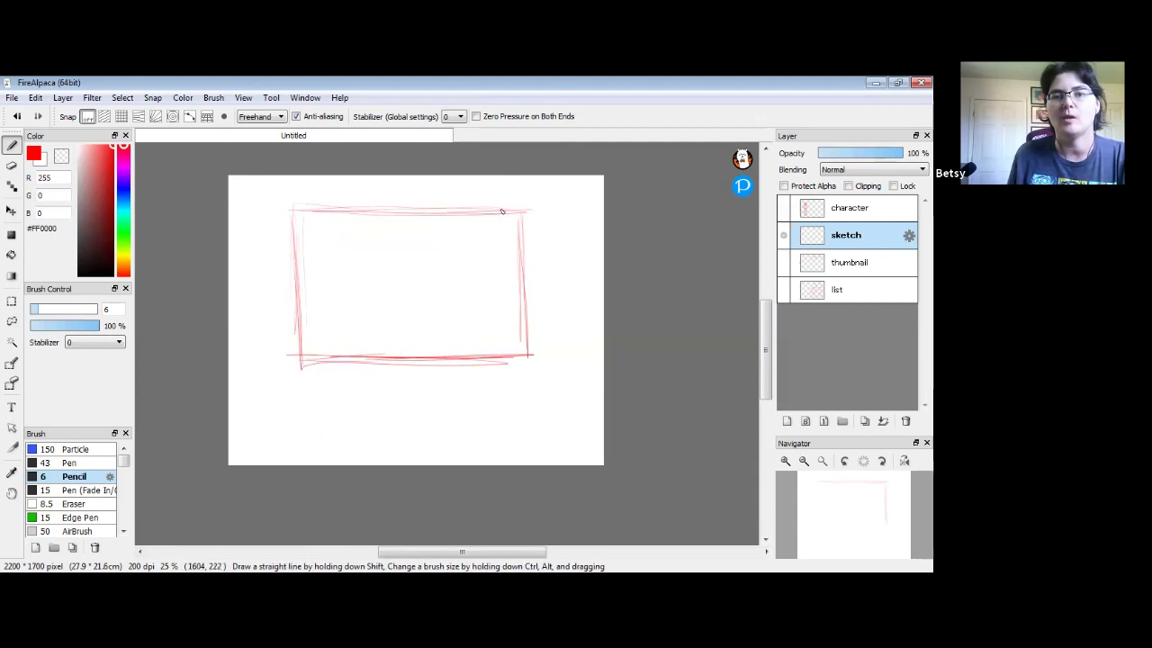
{"action": "left_click_drag", "start_coordinate": [309, 362], "coordinate": [516, 360]}
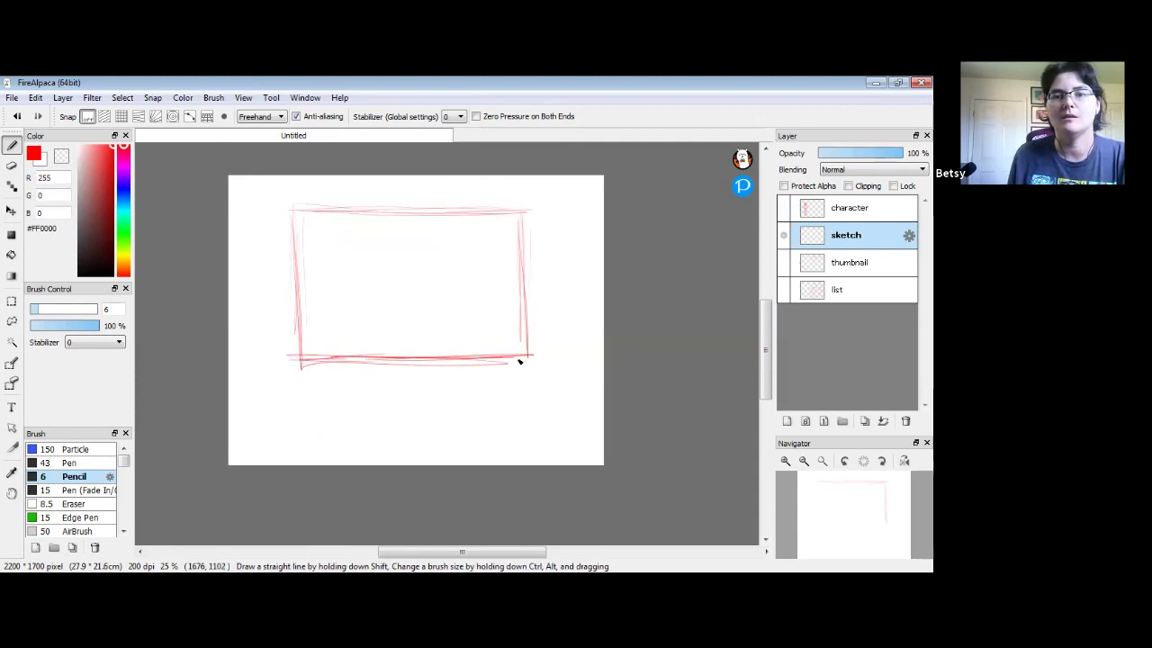
- Move the back-wall rectangle down to the middle of the canvas, leaving room on all sides
{"action": "left_click", "coordinate": [11, 211]}
{"action": "mouse_move", "coordinate": [290, 283]}
{"action": "left_mouse_down"}
{"action": "mouse_move", "coordinate": [412, 326]}
{"action": "mouse_move", "coordinate": [401, 339]}
{"action": "mouse_move", "coordinate": [442, 321]}
{"action": "mouse_move", "coordinate": [417, 350]}
{"action": "mouse_move", "coordinate": [504, 330]}
{"action": "mouse_move", "coordinate": [445, 309]}
{"action": "mouse_move", "coordinate": [445, 326]}
{"action": "mouse_move", "coordinate": [441, 275]}
{"action": "left_mouse_up"}
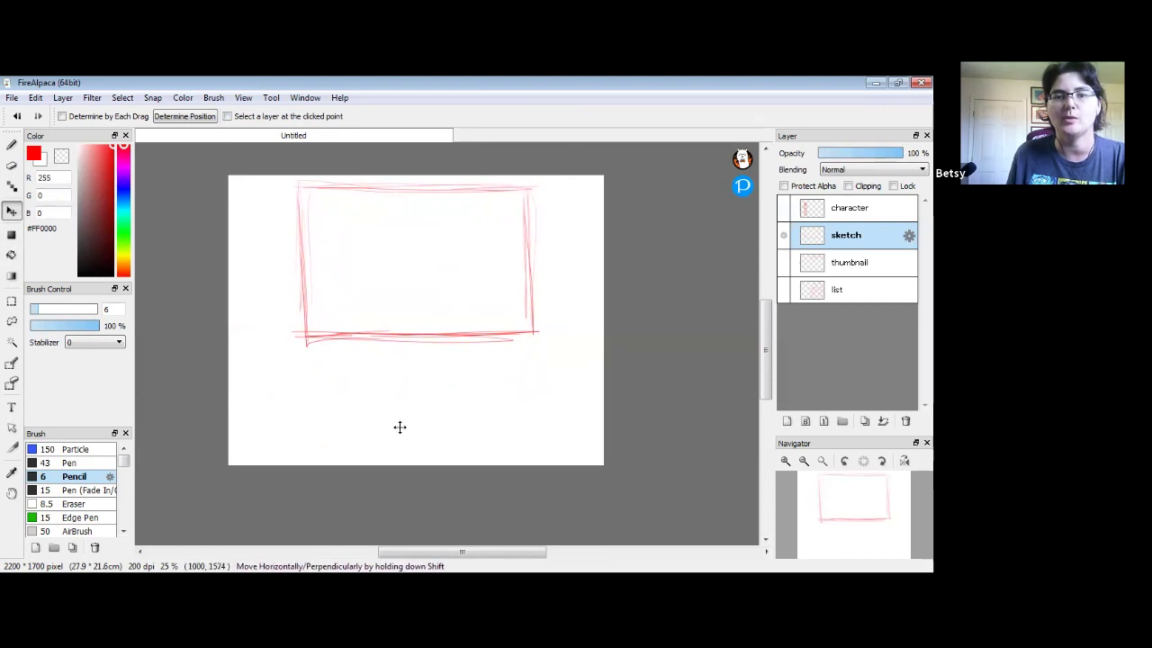
{"action": "mouse_move", "coordinate": [439, 254]}
{"action": "left_mouse_down"}
{"action": "mouse_move", "coordinate": [414, 257]}
{"action": "mouse_move", "coordinate": [417, 339]}
{"action": "mouse_move", "coordinate": [410, 330]}
{"action": "left_mouse_up"}
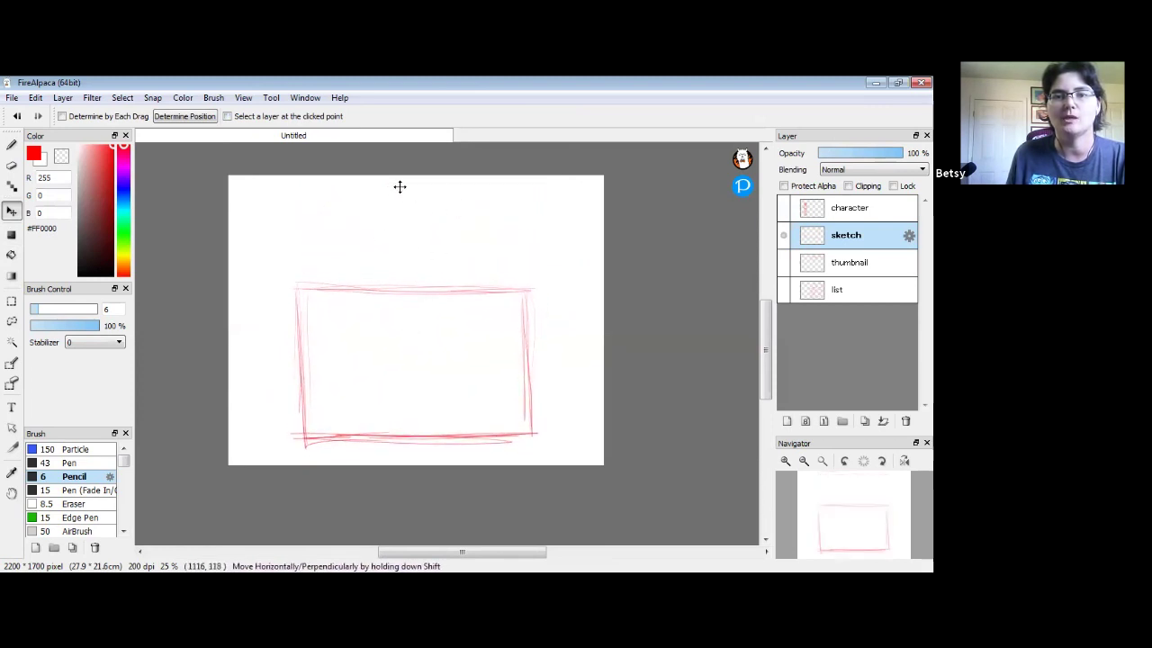
{"action": "left_click_drag", "start_coordinate": [409, 383], "coordinate": [431, 320]}
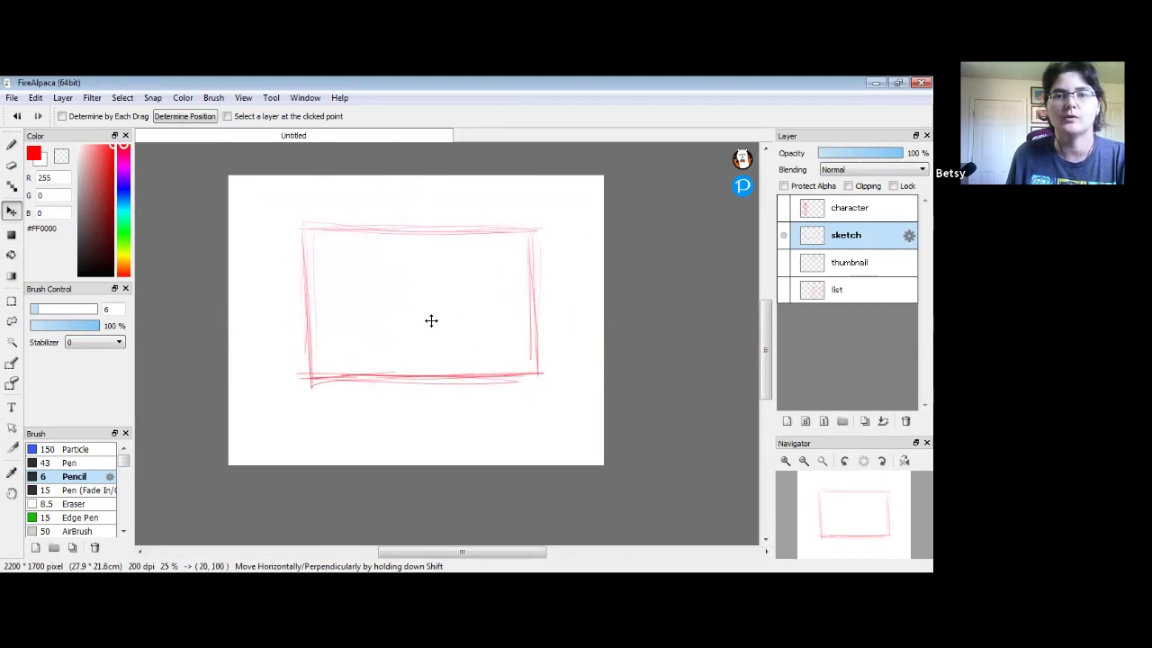
- Draw two crossing diagonals through the rectangle's corners with the pencil, extending them outward to the canvas edges
{"action": "left_click", "coordinate": [12, 146]}
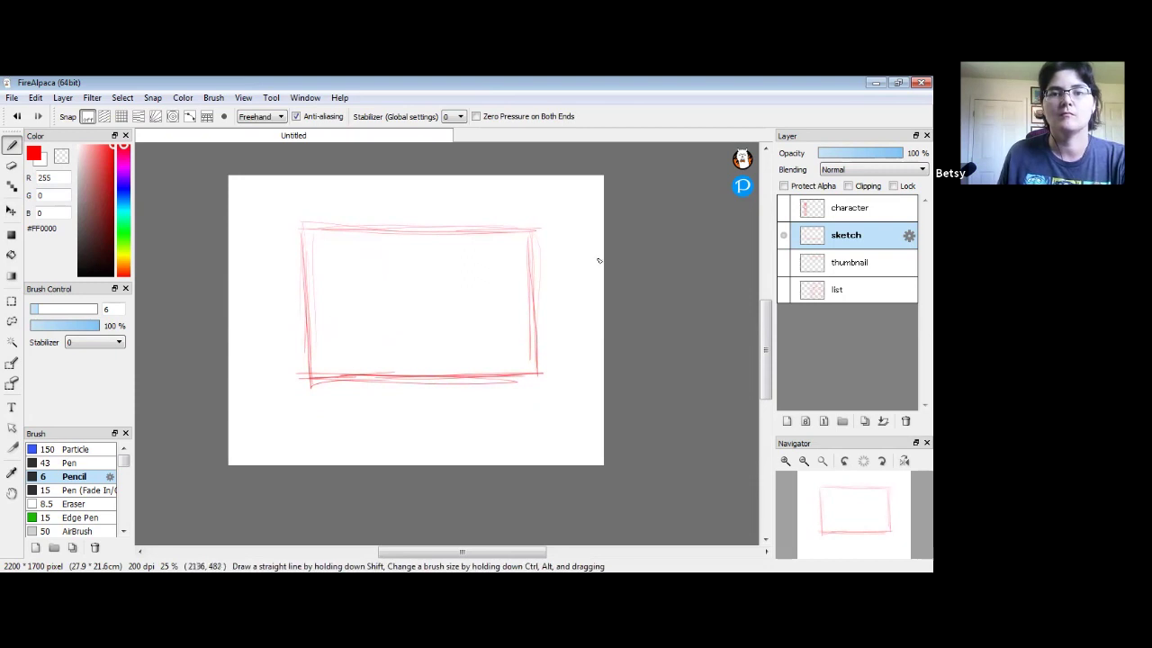
{"action": "left_click_drag", "start_coordinate": [232, 428], "coordinate": [450, 294]}
{"action": "left_click_drag", "start_coordinate": [567, 203], "coordinate": [230, 430]}
{"action": "left_click_drag", "start_coordinate": [247, 193], "coordinate": [401, 295]}
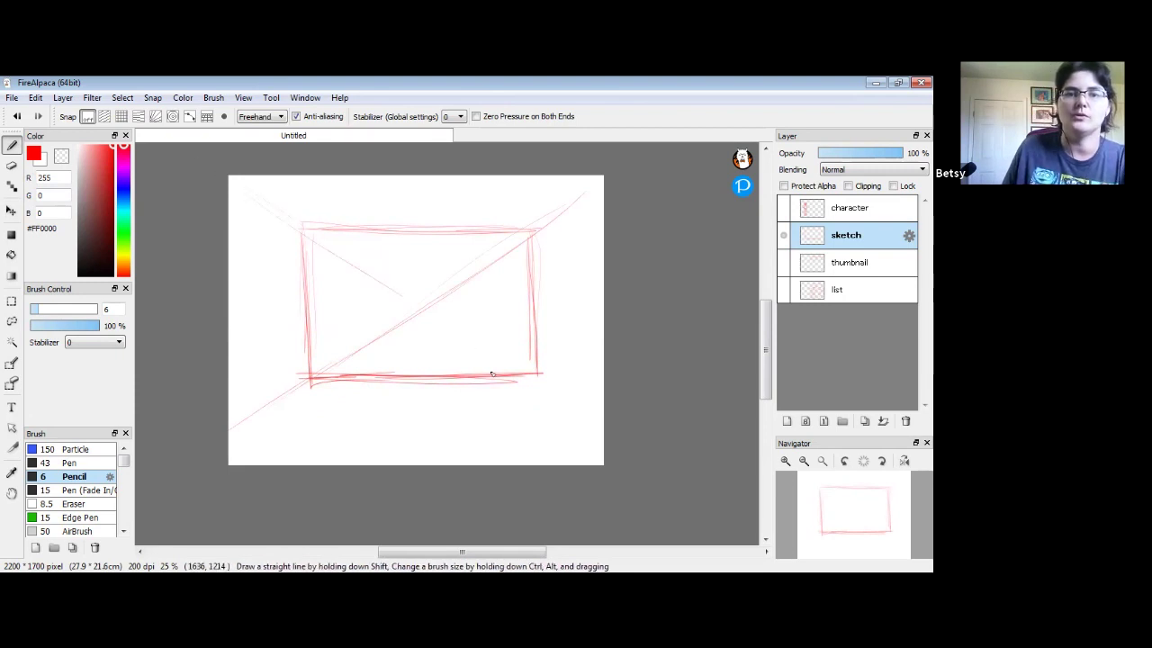
{"action": "mouse_move", "coordinate": [241, 191]}
{"action": "left_mouse_down"}
{"action": "mouse_move", "coordinate": [342, 262]}
{"action": "mouse_move", "coordinate": [583, 393]}
{"action": "left_mouse_up"}
{"action": "left_click_drag", "start_coordinate": [302, 232], "coordinate": [603, 422]}
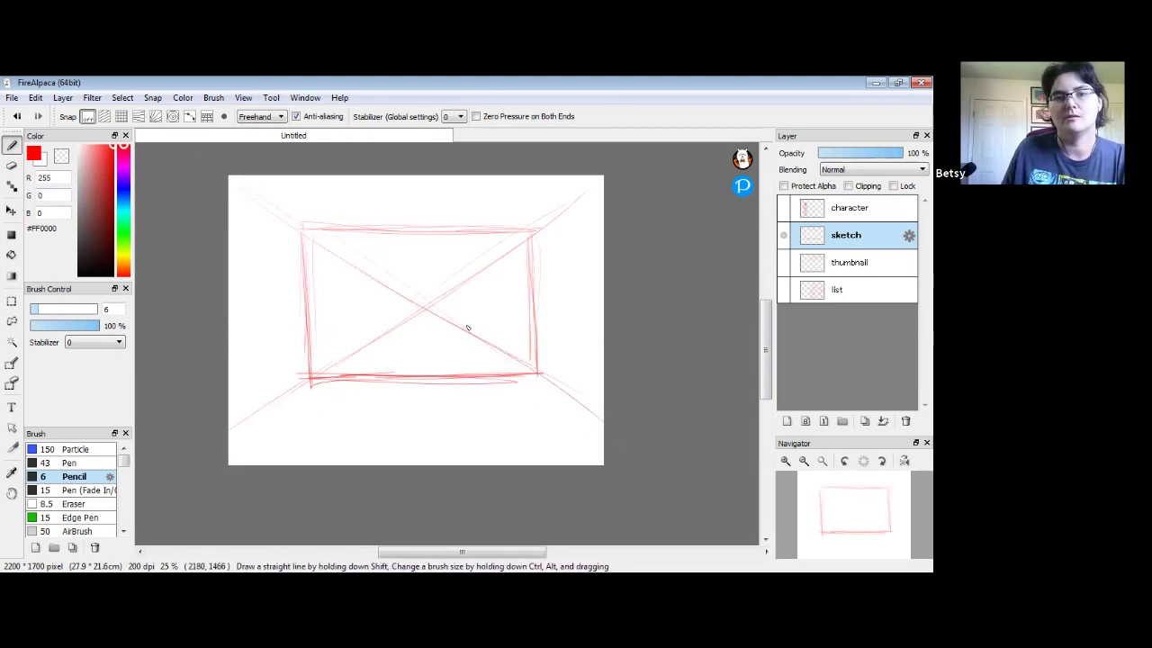
- Darken the four perspective lines running from the back wall's corners to the canvas edges
{"action": "left_click_drag", "start_coordinate": [230, 183], "coordinate": [303, 232]}
{"action": "left_click_drag", "start_coordinate": [457, 342], "coordinate": [585, 410]}
{"action": "left_click_drag", "start_coordinate": [543, 378], "coordinate": [590, 413]}
{"action": "left_click_drag", "start_coordinate": [599, 186], "coordinate": [533, 232]}
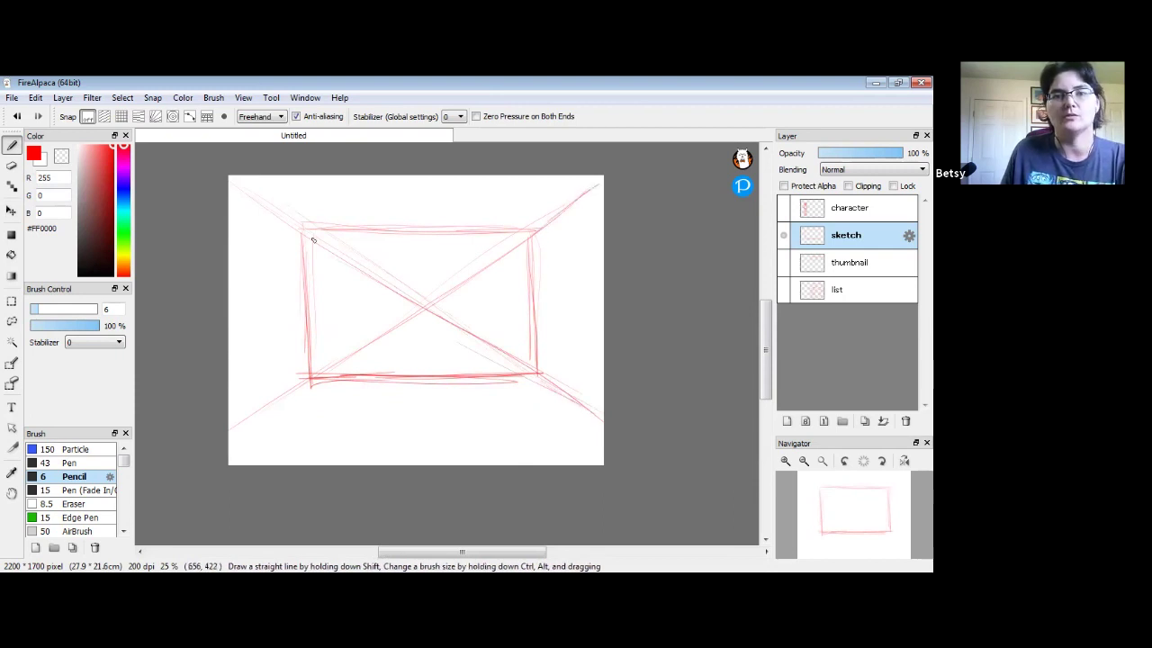
{"action": "left_click_drag", "start_coordinate": [305, 227], "coordinate": [236, 182]}
{"action": "left_click_drag", "start_coordinate": [283, 396], "coordinate": [277, 405]}
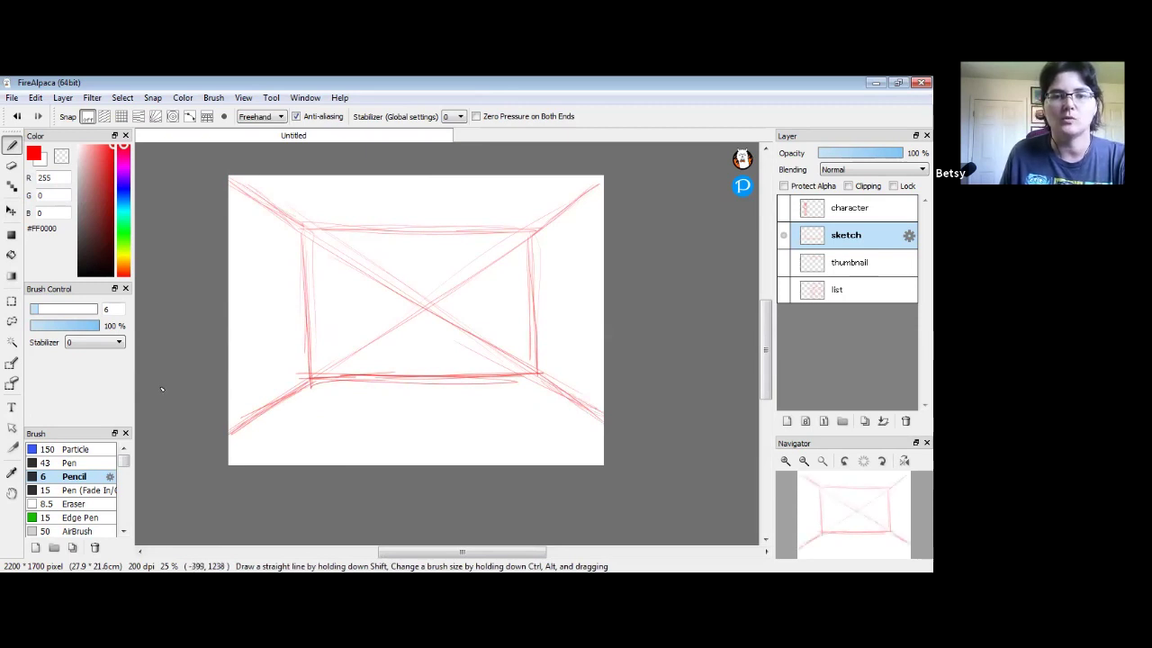
{"action": "left_click_drag", "start_coordinate": [231, 180], "coordinate": [302, 231]}
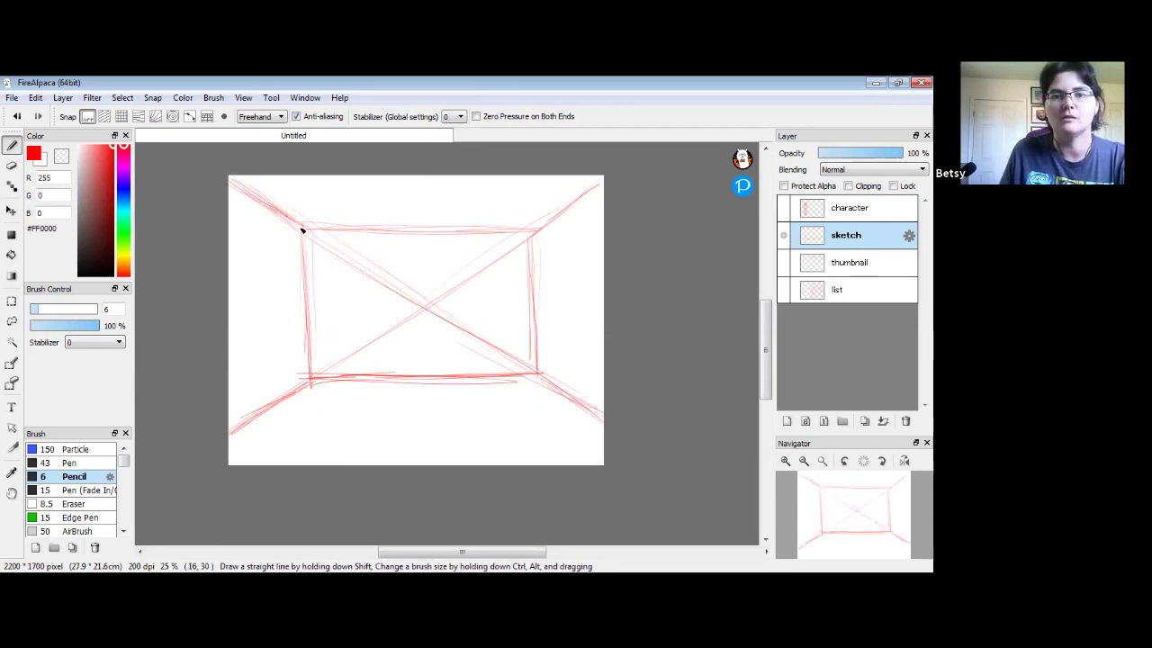
{"action": "left_click_drag", "start_coordinate": [531, 236], "coordinate": [596, 187]}
{"action": "left_click_drag", "start_coordinate": [592, 417], "coordinate": [543, 385]}
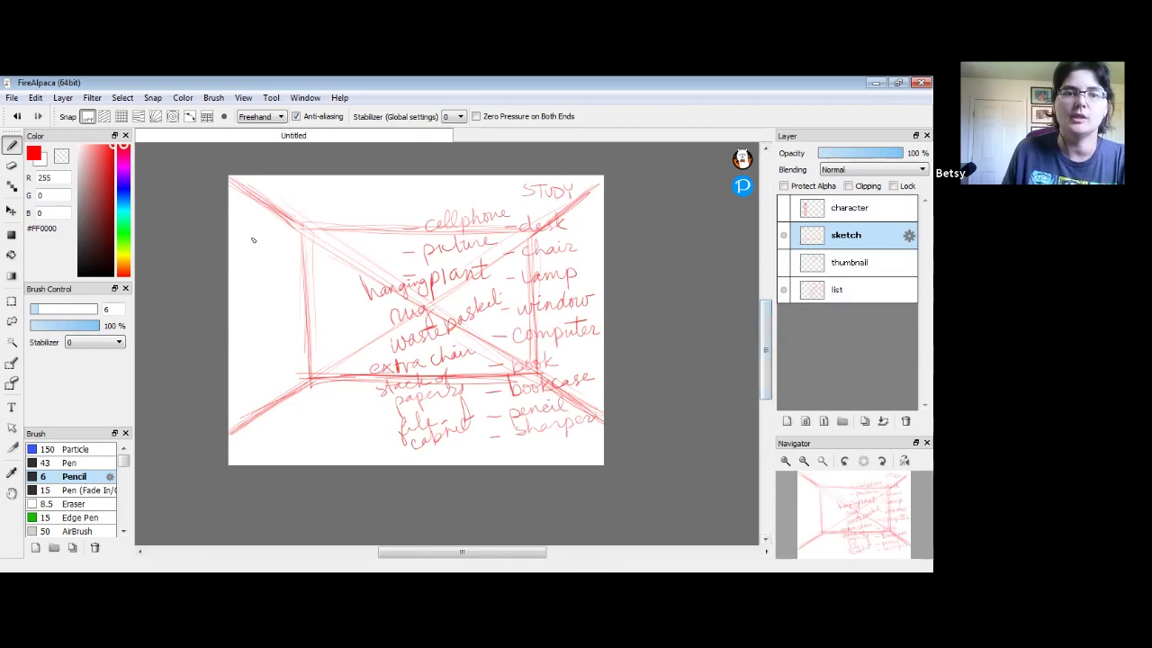
- Handwrite the notes "chara.", "study", "place" and "doing?" over the upper-left area of the room sketch
{"action": "left_click_drag", "start_coordinate": [257, 212], "coordinate": [263, 234]}
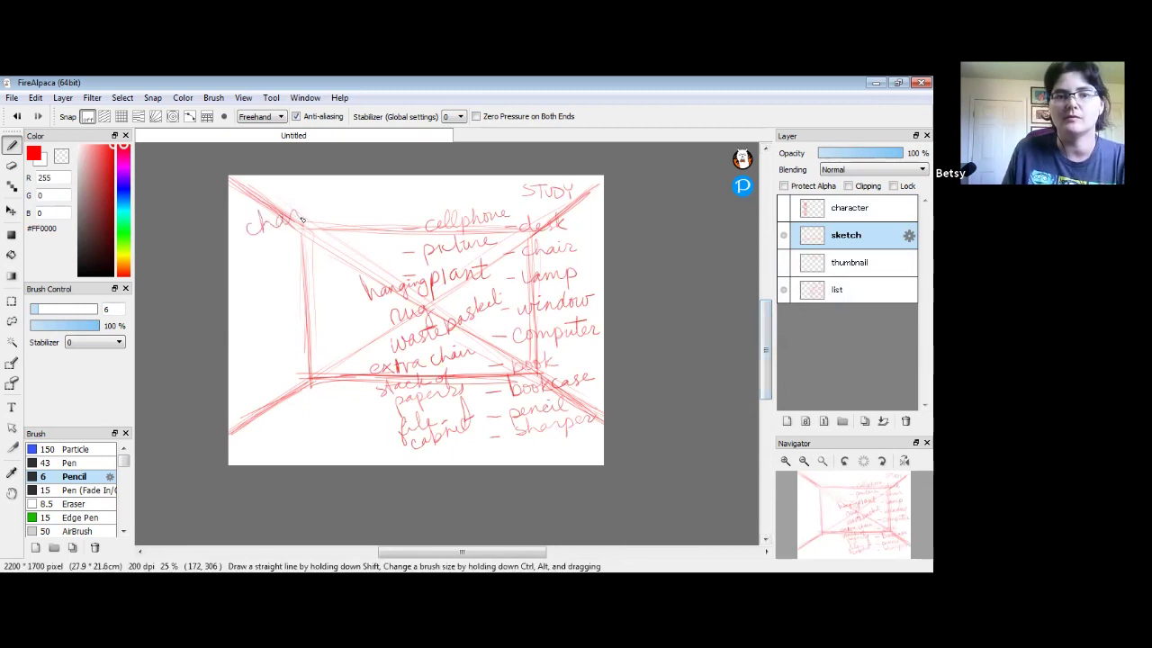
{"action": "left_click_drag", "start_coordinate": [313, 206], "coordinate": [322, 217]}
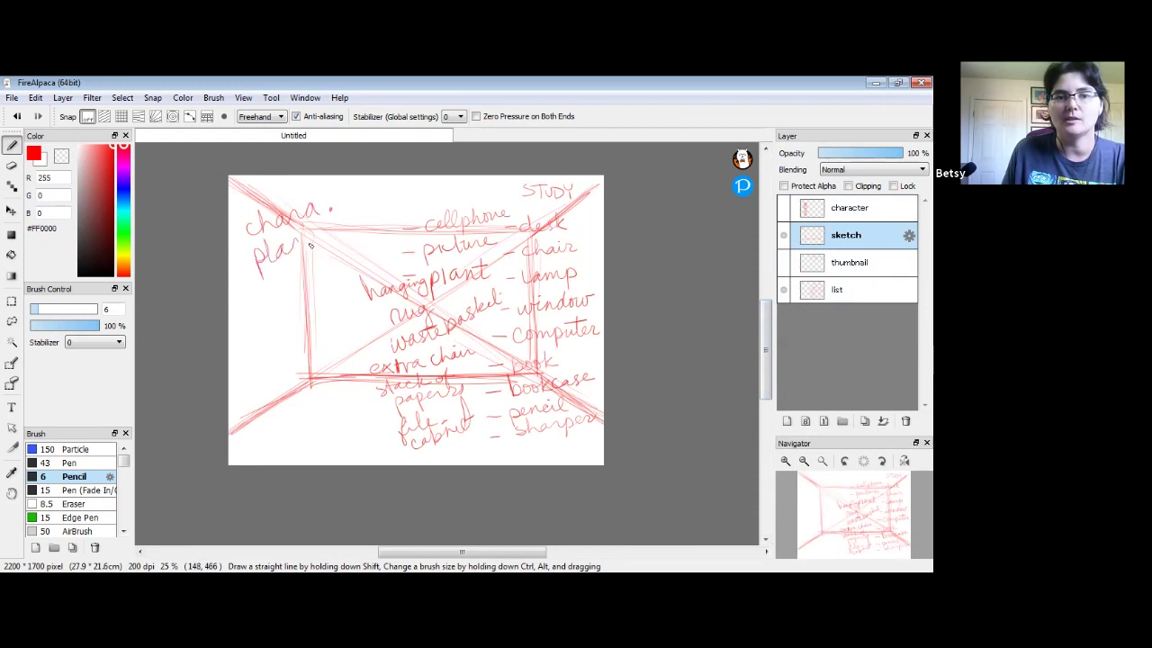
{"action": "left_click_drag", "start_coordinate": [340, 213], "coordinate": [386, 211]}
{"action": "mouse_move", "coordinate": [251, 291]}
{"action": "left_mouse_down"}
{"action": "mouse_move", "coordinate": [299, 314]}
{"action": "mouse_move", "coordinate": [301, 270]}
{"action": "left_mouse_up"}
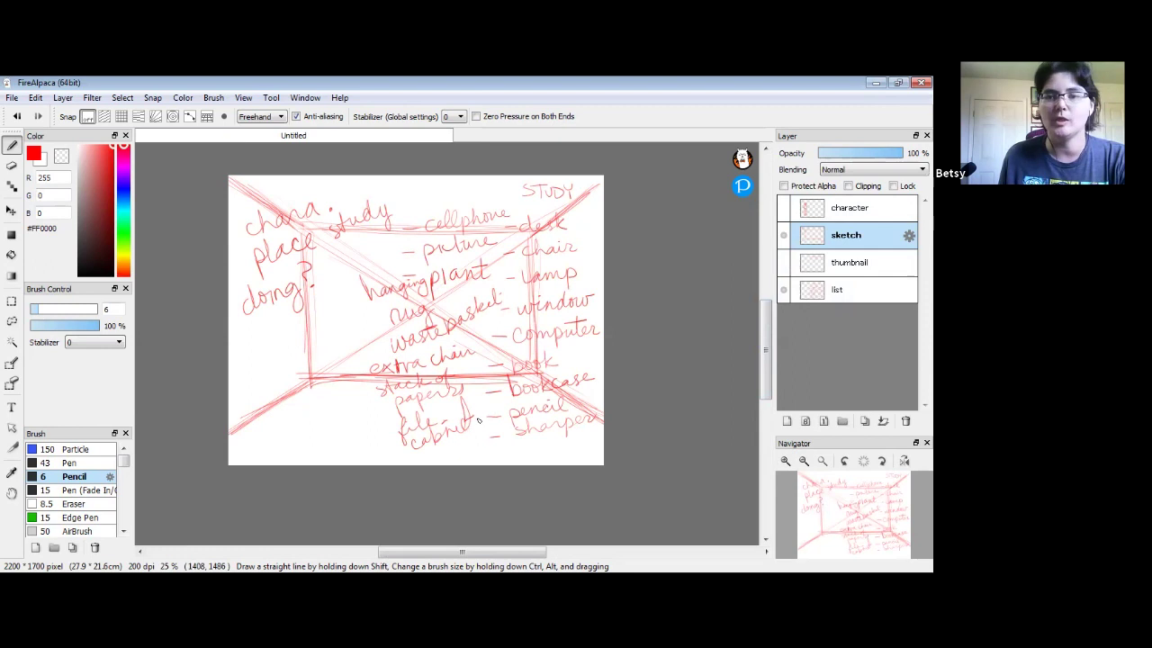
- Undo the handwritten notes on the sketch layer and hide the list layer, leaving only the room sketch shown
{"action": "left_click", "coordinate": [783, 236]}
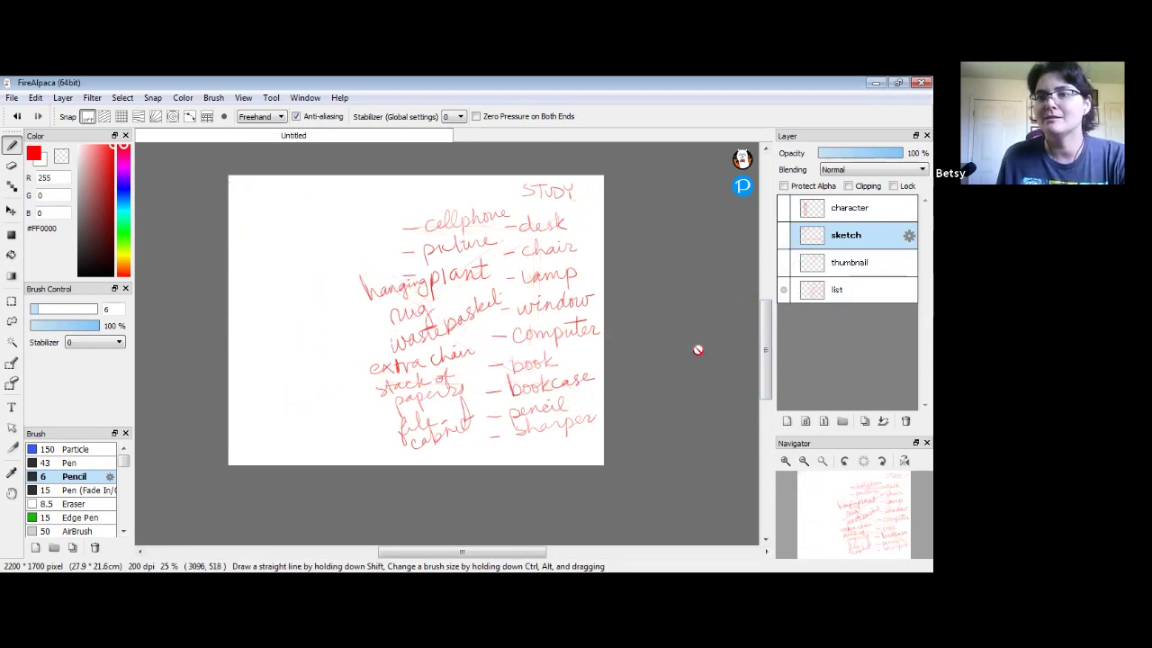
{"action": "left_click", "coordinate": [784, 289]}
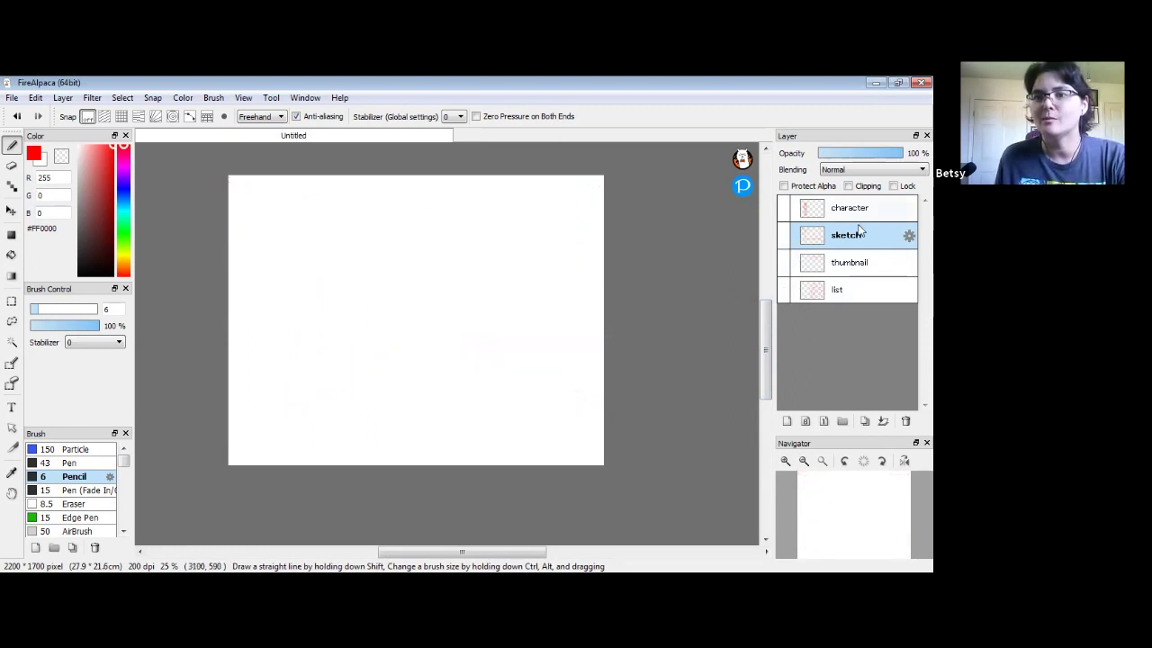
{"action": "left_click", "coordinate": [783, 236]}
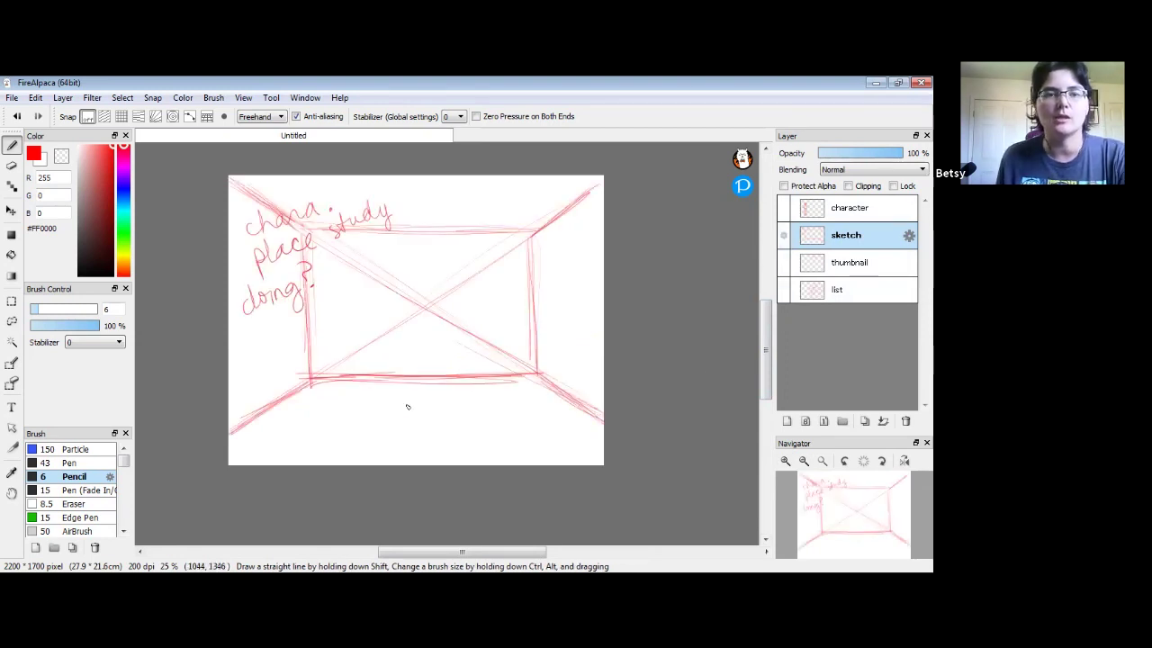
{"action": "key", "text": "ctrl+z"}
{"action": "key", "text": "ctrl+z"}
{"action": "key", "text": "ctrl+z"}
{"action": "key", "text": "ctrl+z"}
{"action": "key", "text": "ctrl+z"}
{"action": "key", "text": "ctrl+z"}
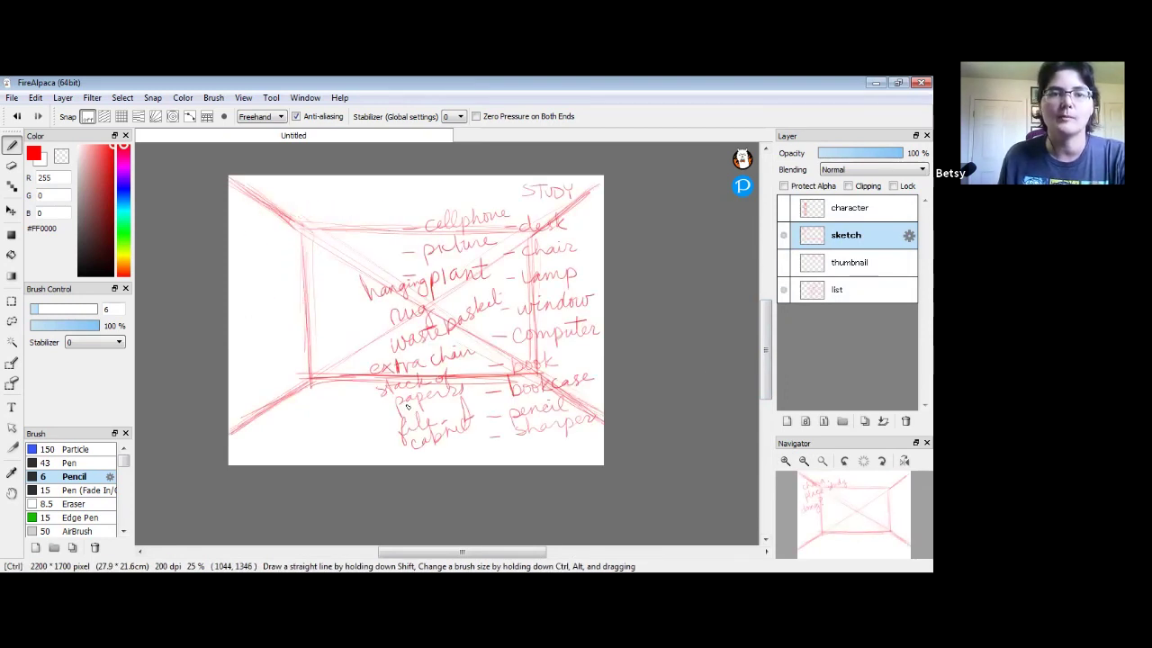
{"action": "left_click", "coordinate": [783, 290]}
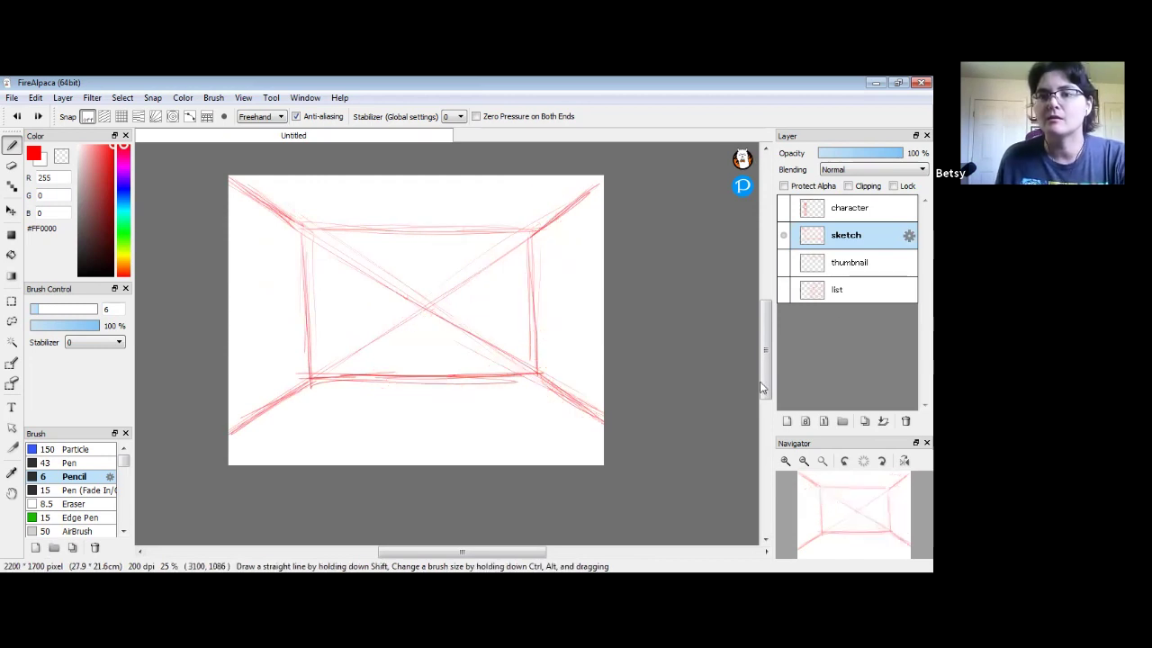
- Draw a bold horizontal line on the floor just below the back wall, slightly narrower than the wall
{"action": "mouse_move", "coordinate": [838, 468]}
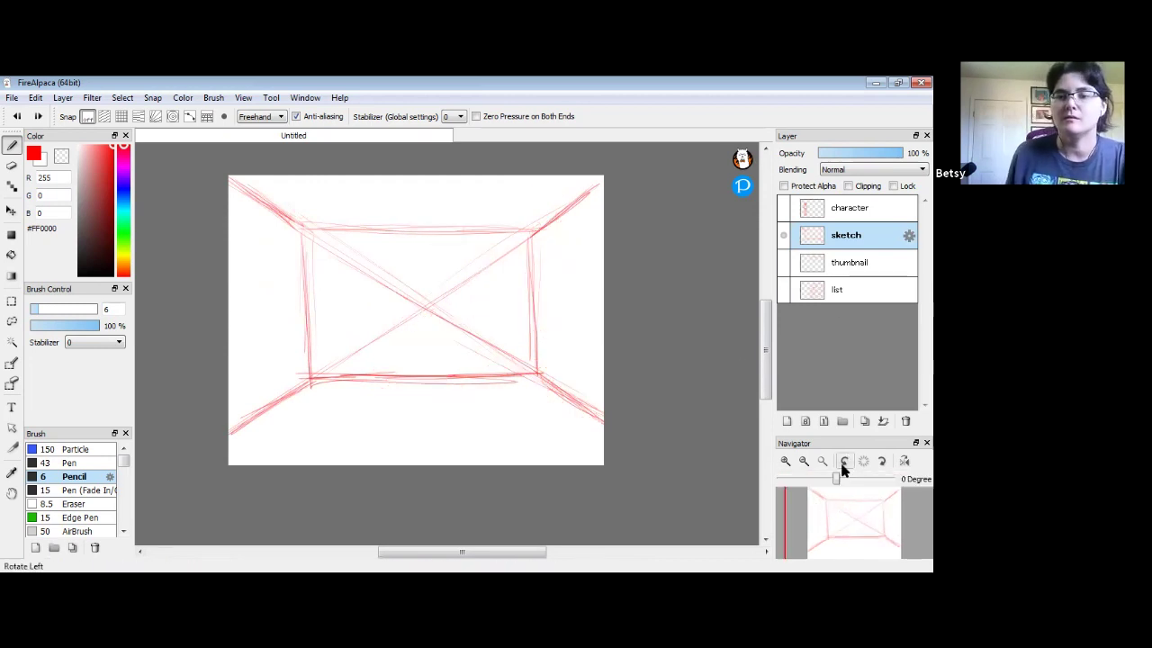
{"action": "left_click", "coordinate": [785, 461]}
{"action": "left_click_drag", "start_coordinate": [760, 360], "coordinate": [762, 354]}
{"action": "left_click_drag", "start_coordinate": [484, 552], "coordinate": [474, 553]}
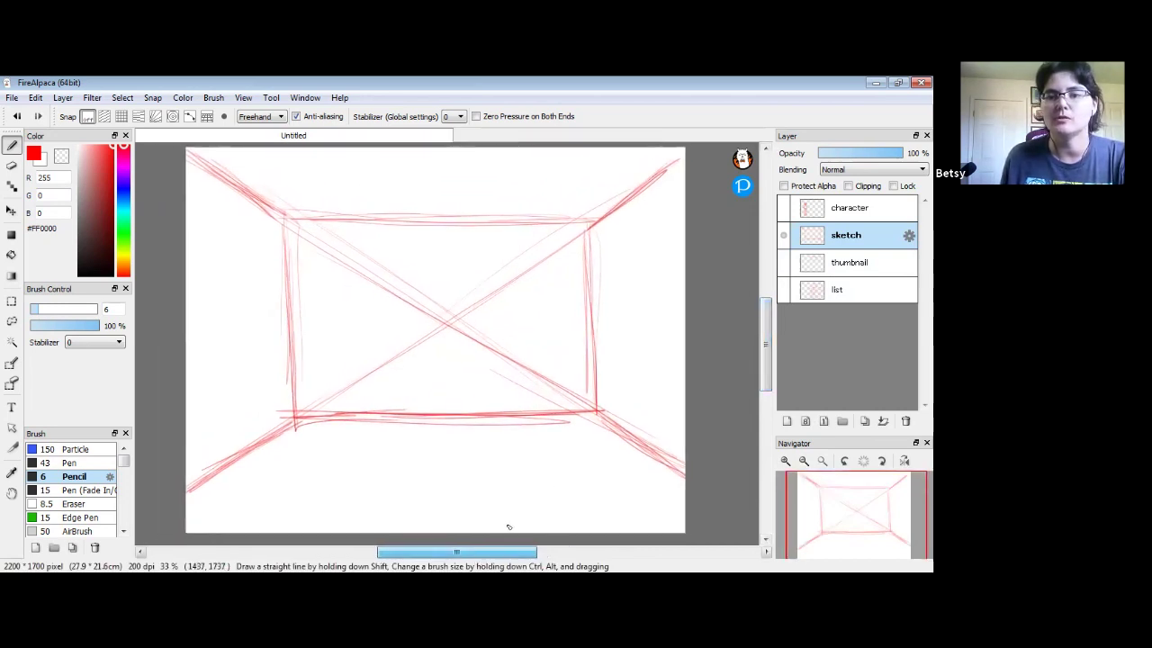
{"action": "left_click_drag", "start_coordinate": [769, 364], "coordinate": [769, 368]}
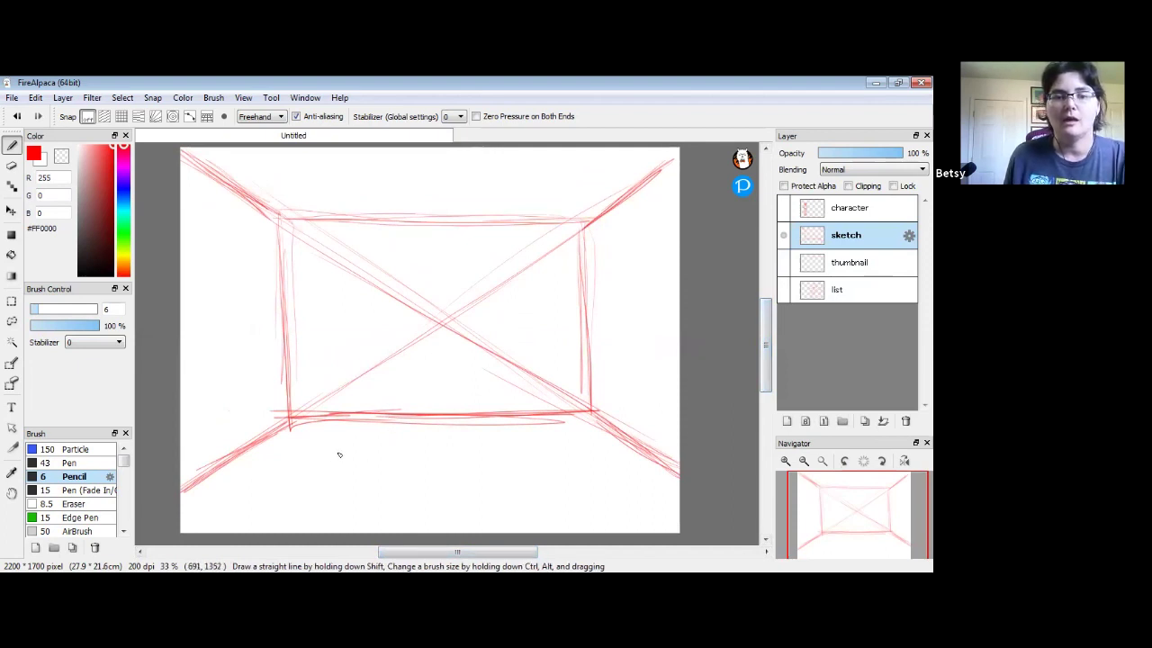
{"action": "mouse_move", "coordinate": [432, 459]}
{"action": "left_mouse_down"}
{"action": "mouse_move", "coordinate": [531, 454]}
{"action": "mouse_move", "coordinate": [344, 454]}
{"action": "mouse_move", "coordinate": [570, 454]}
{"action": "mouse_move", "coordinate": [366, 454]}
{"action": "mouse_move", "coordinate": [385, 456]}
{"action": "mouse_move", "coordinate": [372, 423]}
{"action": "mouse_move", "coordinate": [547, 419]}
{"action": "left_mouse_up"}
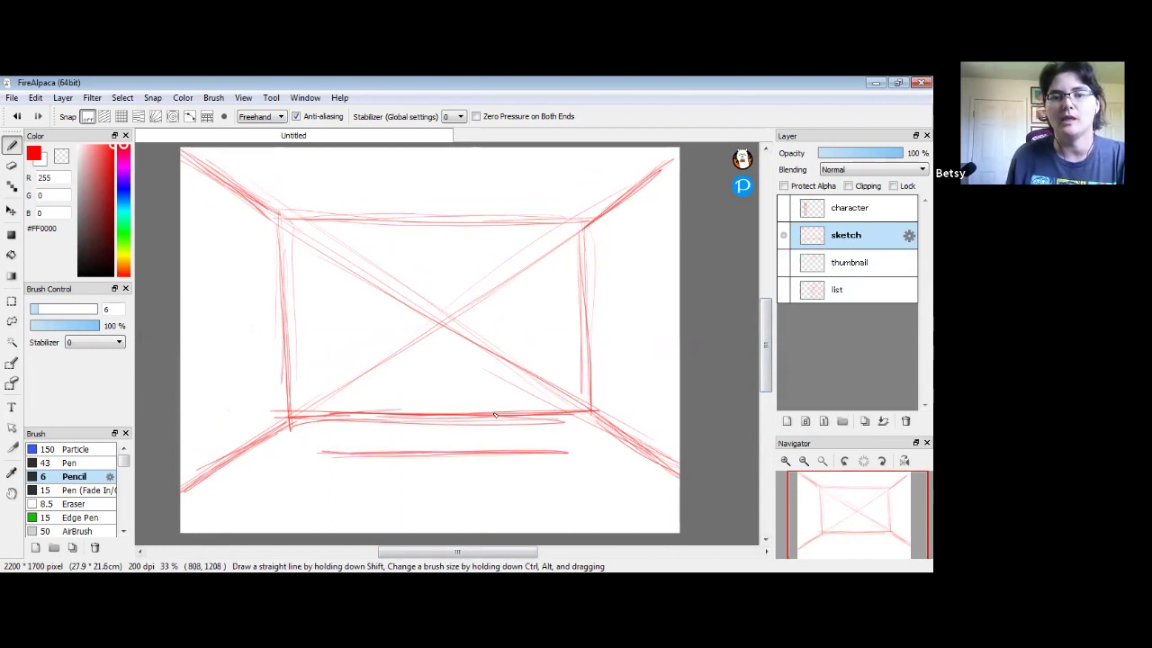
{"action": "mouse_move", "coordinate": [336, 458]}
{"action": "left_mouse_down"}
{"action": "mouse_move", "coordinate": [554, 454]}
{"action": "mouse_move", "coordinate": [350, 455]}
{"action": "mouse_move", "coordinate": [477, 453]}
{"action": "left_mouse_up"}
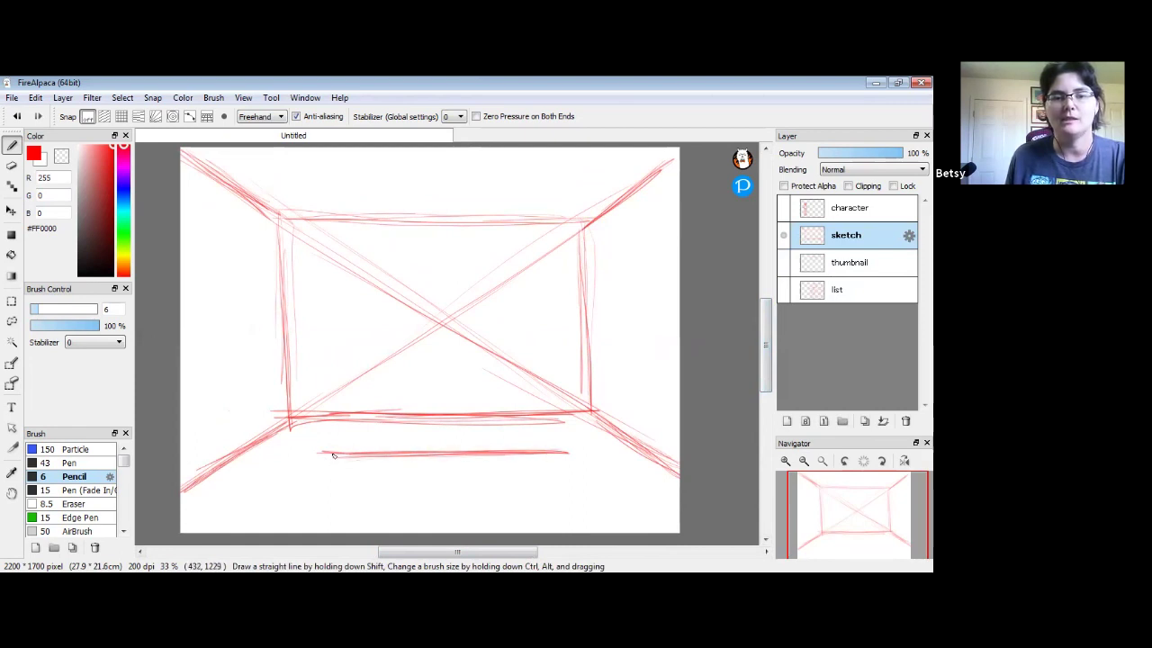
- Complete a trapezoid on the floor with two outward-slanting sides and a wider front edge, and reinforce its back edge
{"action": "left_click_drag", "start_coordinate": [269, 491], "coordinate": [316, 456]}
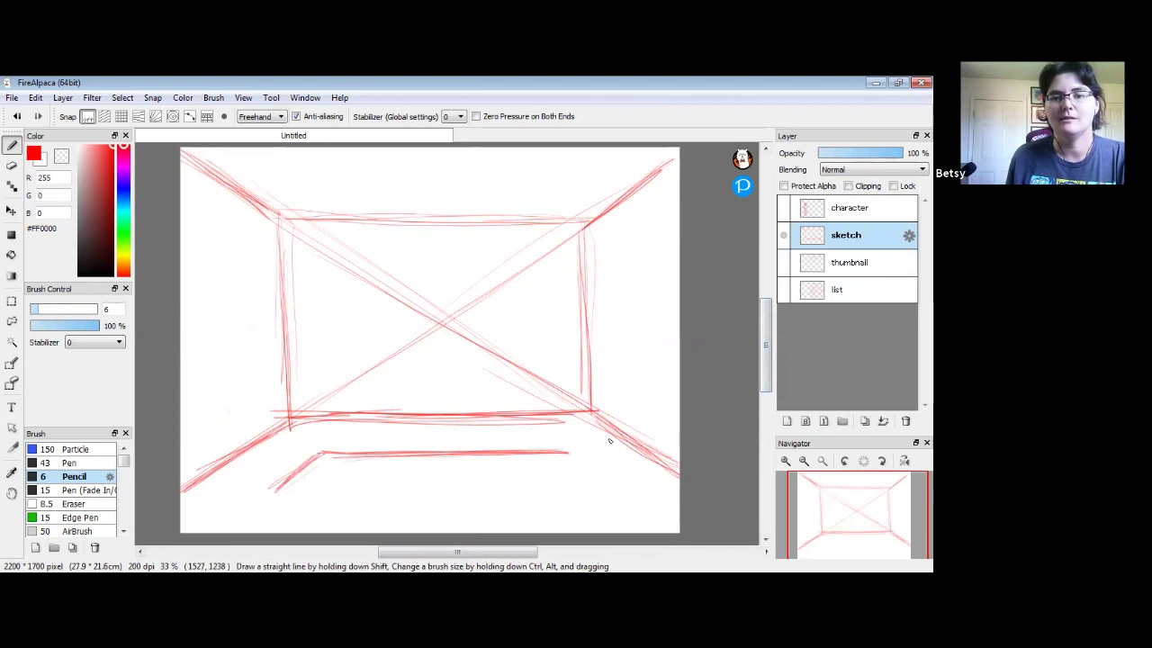
{"action": "left_click_drag", "start_coordinate": [560, 453], "coordinate": [619, 490]}
{"action": "mouse_move", "coordinate": [297, 495]}
{"action": "left_mouse_down"}
{"action": "mouse_move", "coordinate": [546, 489]}
{"action": "mouse_move", "coordinate": [291, 497]}
{"action": "left_mouse_up"}
{"action": "left_click_drag", "start_coordinate": [601, 487], "coordinate": [279, 494]}
{"action": "mouse_move", "coordinate": [555, 490]}
{"action": "left_mouse_down"}
{"action": "mouse_move", "coordinate": [344, 492]}
{"action": "mouse_move", "coordinate": [302, 480]}
{"action": "mouse_move", "coordinate": [318, 458]}
{"action": "mouse_move", "coordinate": [277, 494]}
{"action": "mouse_move", "coordinate": [313, 500]}
{"action": "mouse_move", "coordinate": [291, 471]}
{"action": "mouse_move", "coordinate": [317, 455]}
{"action": "left_mouse_up"}
{"action": "left_click_drag", "start_coordinate": [414, 460], "coordinate": [333, 457]}
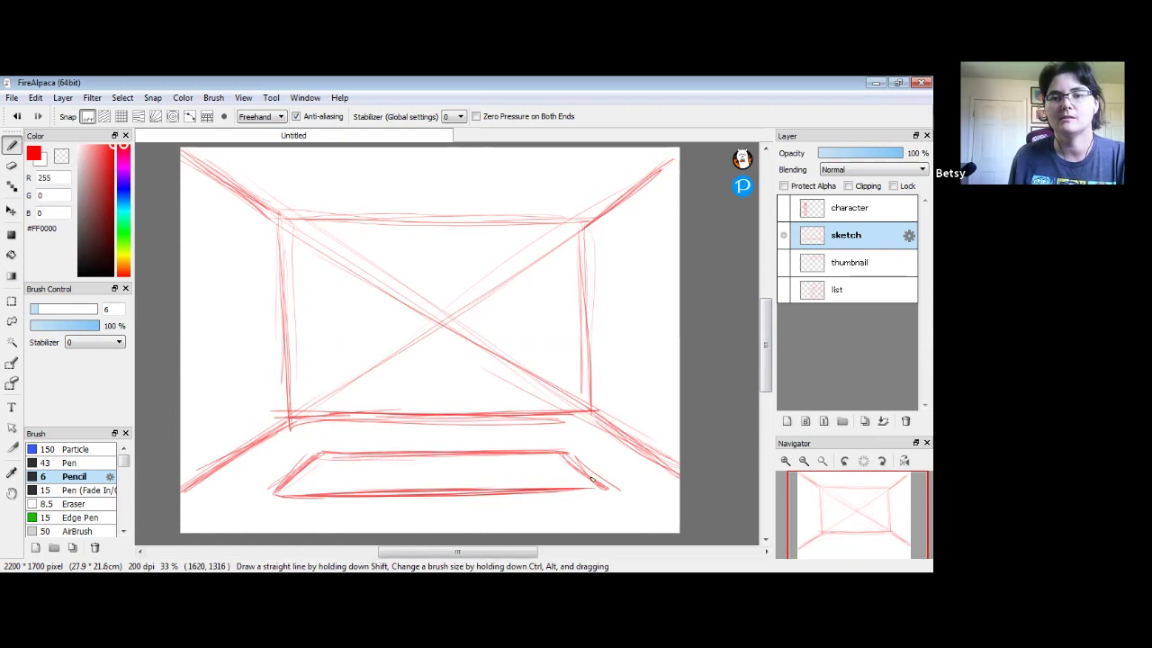
- Strengthen the front right corner of the floor trapezoid and show the character layer
{"action": "left_click_drag", "start_coordinate": [584, 489], "coordinate": [602, 486]}
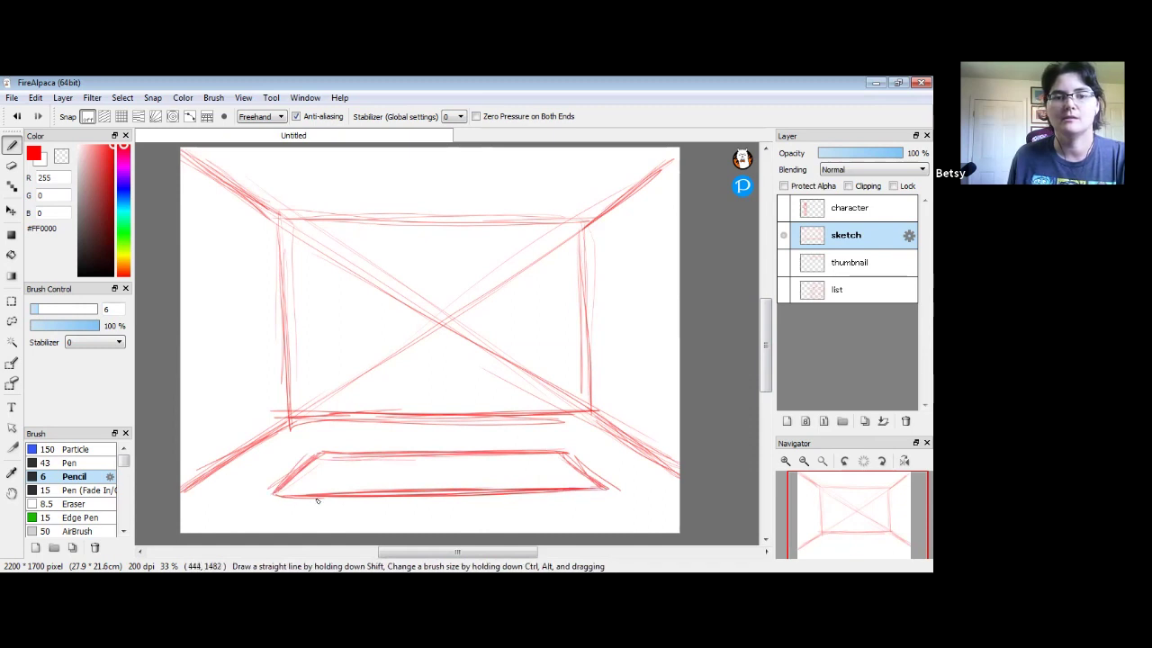
{"action": "left_click", "coordinate": [783, 209]}
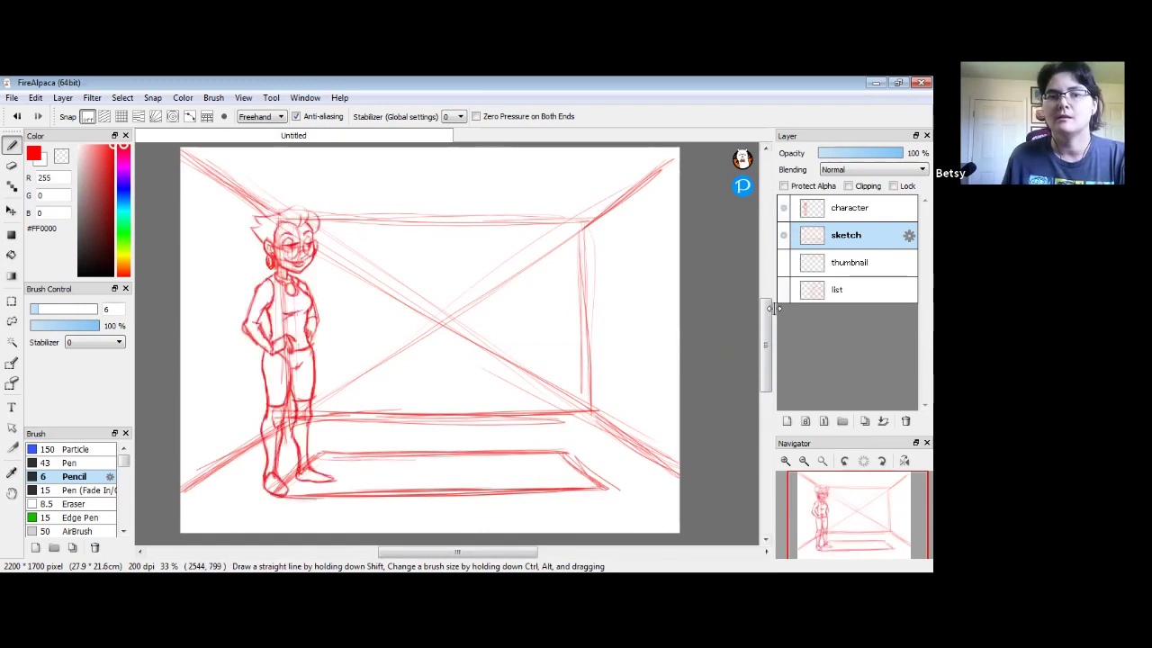
{"action": "left_click", "coordinate": [11, 210]}
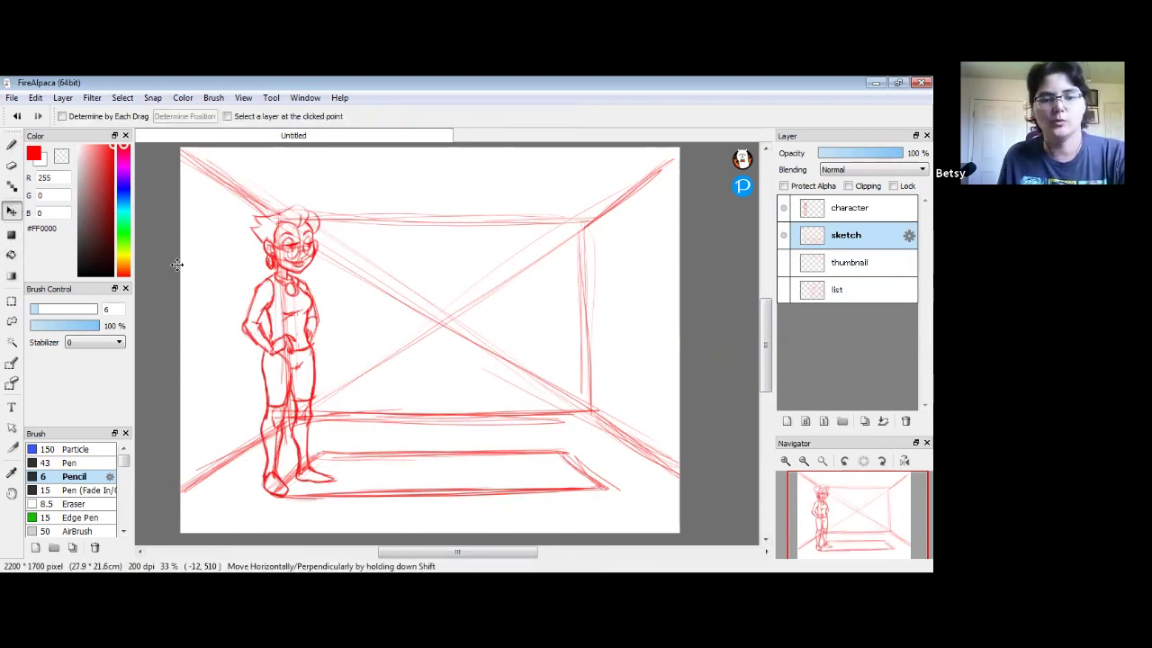
{"action": "key", "text": "ctrl+t"}
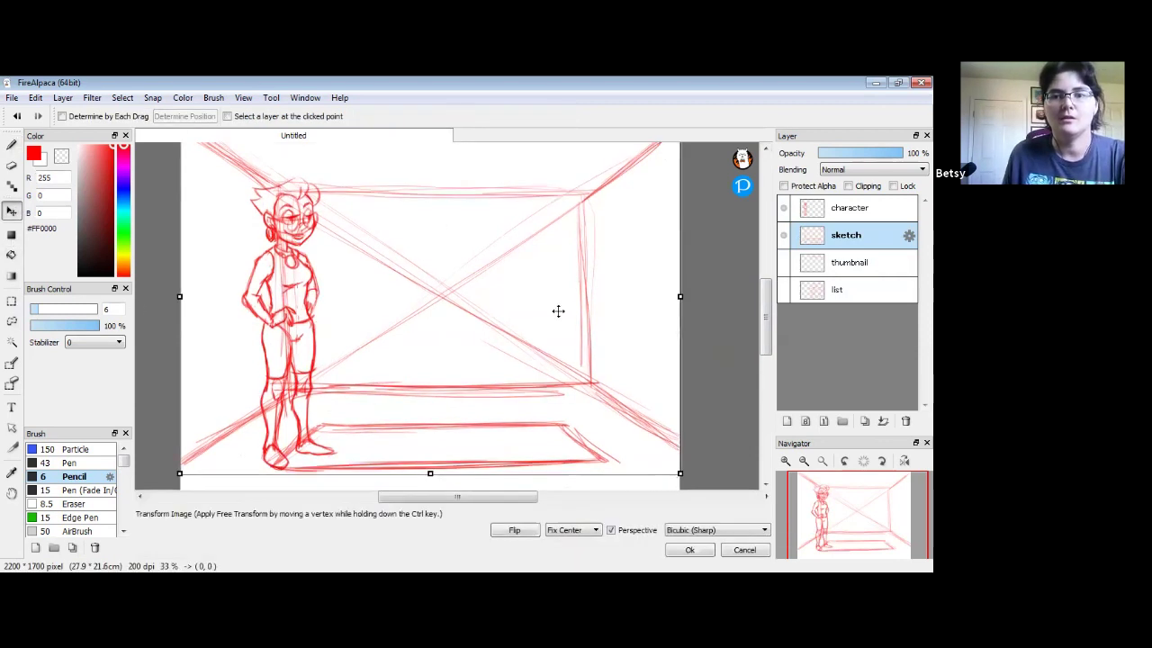
{"action": "left_click_drag", "start_coordinate": [680, 473], "coordinate": [654, 457]}
- Scale the character layer down with Transform and stand the figure at the middle of the back wall's base
{"action": "left_click", "coordinate": [846, 206]}
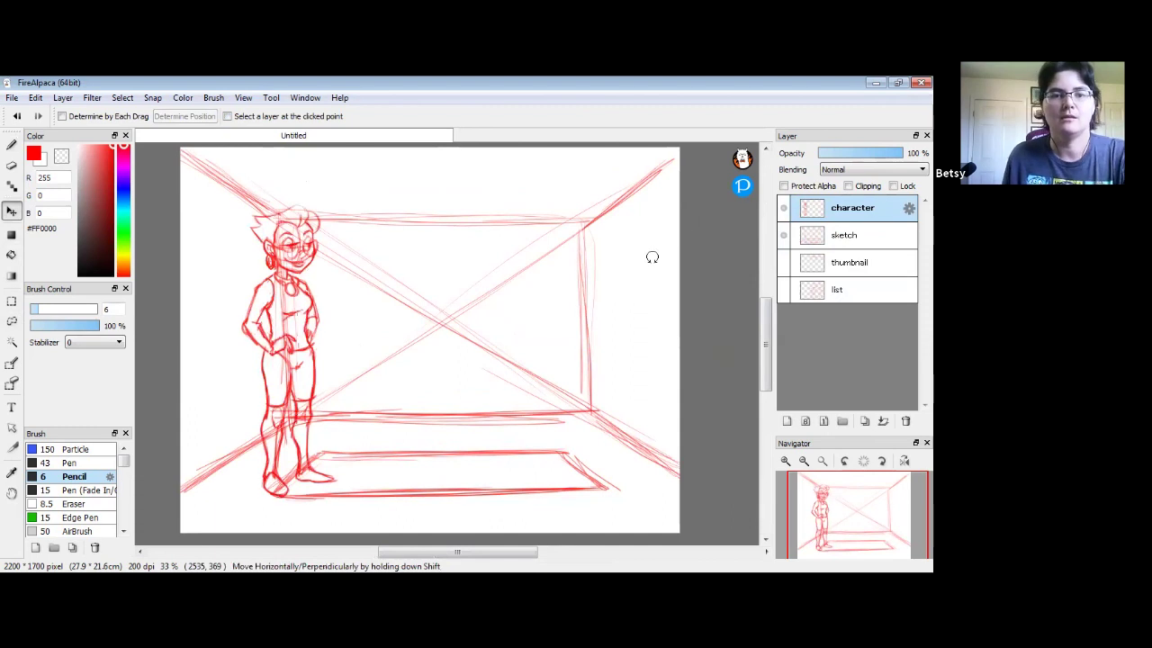
{"action": "key", "text": "ctrl+t"}
{"action": "left_click_drag", "start_coordinate": [304, 370], "coordinate": [341, 352]}
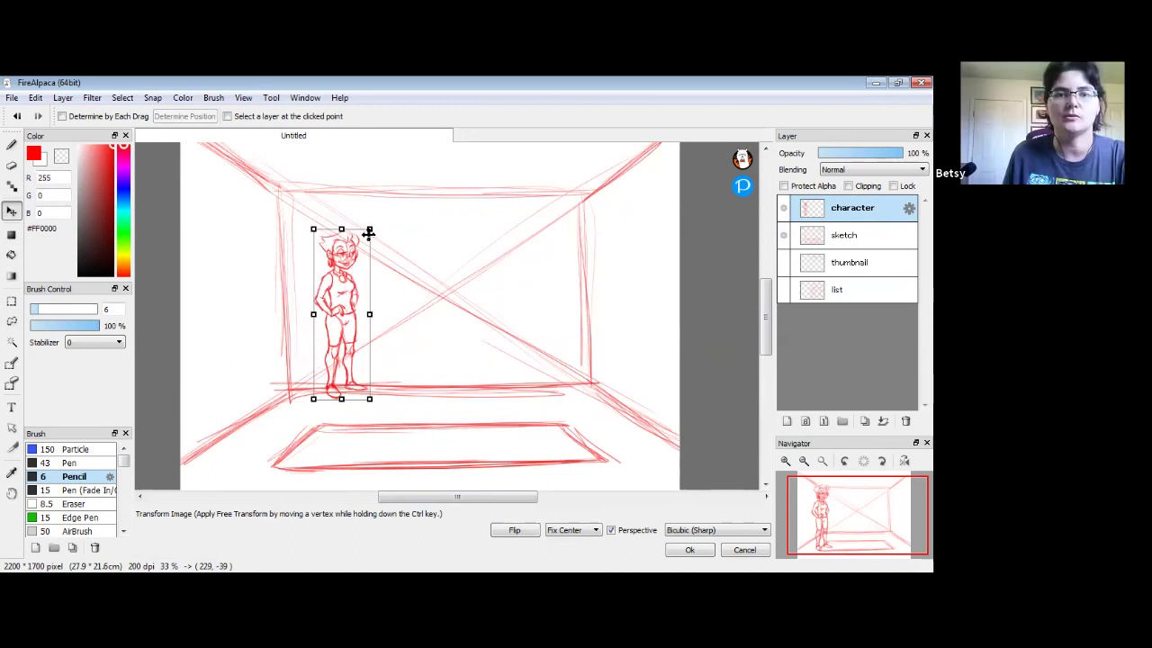
{"action": "left_click_drag", "start_coordinate": [369, 229], "coordinate": [366, 236]}
{"action": "left_click_drag", "start_coordinate": [339, 286], "coordinate": [342, 291]}
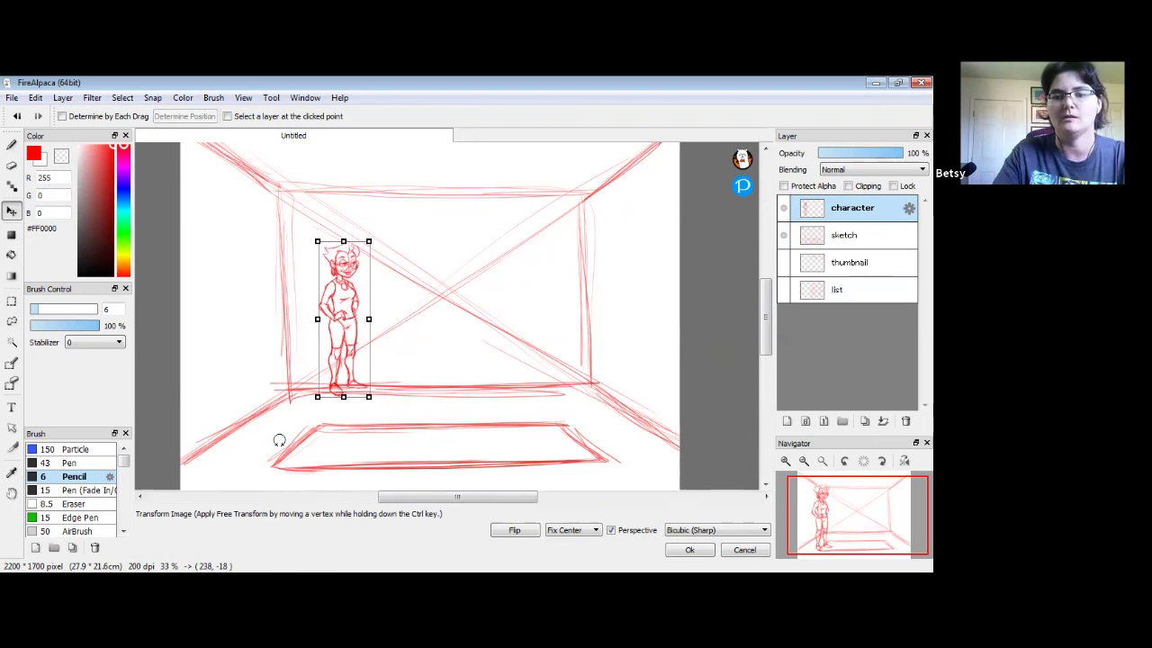
{"action": "key", "text": "Return"}
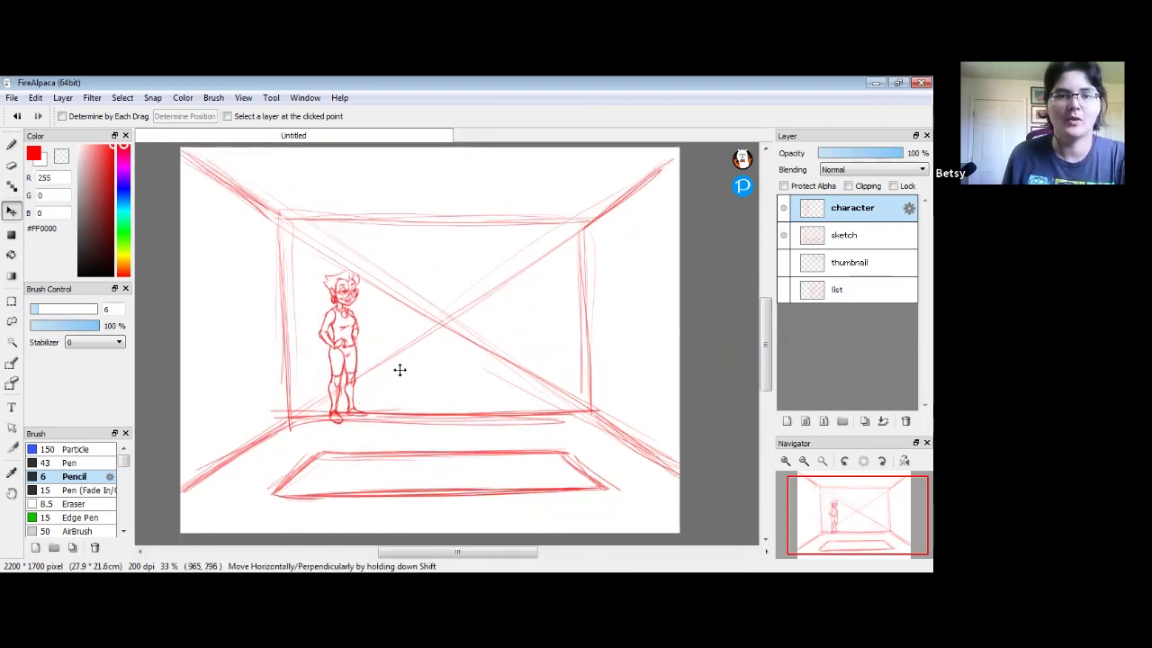
{"action": "mouse_move", "coordinate": [345, 338]}
{"action": "left_mouse_down"}
{"action": "mouse_move", "coordinate": [309, 372]}
{"action": "mouse_move", "coordinate": [370, 323]}
{"action": "left_mouse_up"}
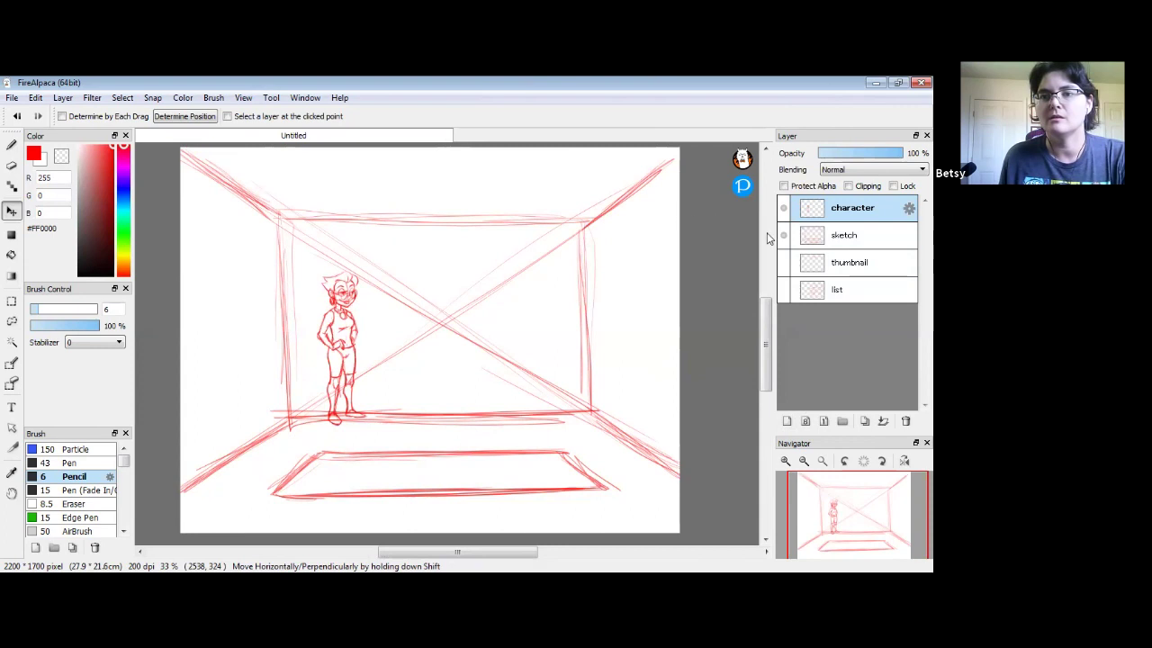
{"action": "left_click_drag", "start_coordinate": [350, 332], "coordinate": [440, 335]}
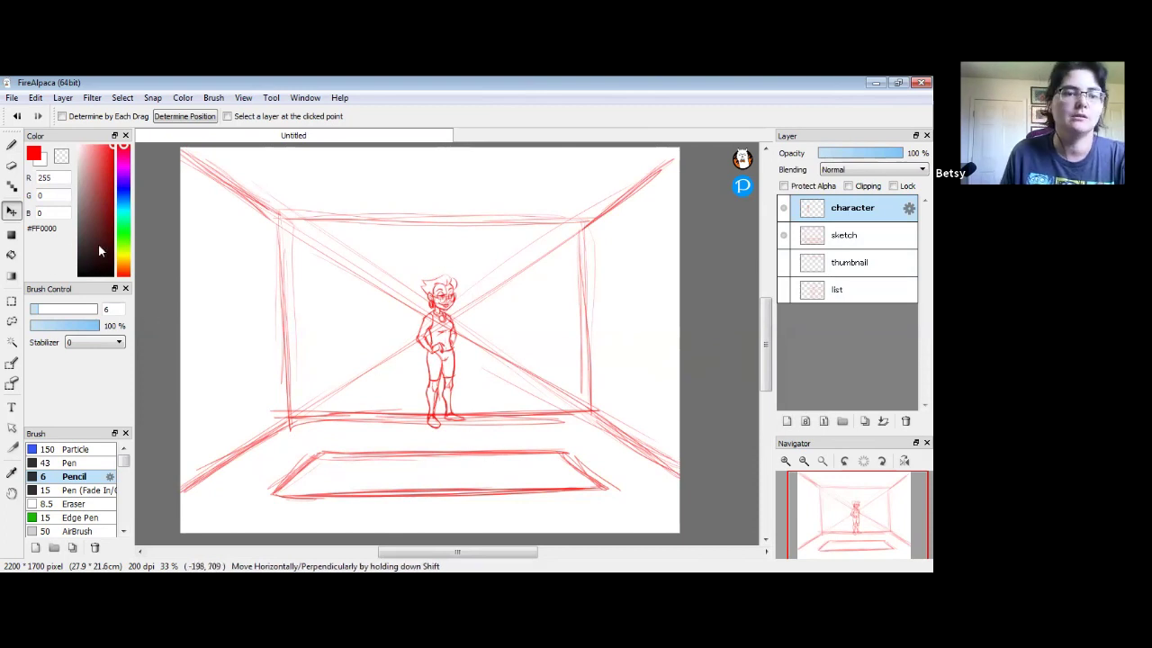
- Try shrinking the centred character further with its feet on the back wall's base line, and undo that transform
{"action": "key", "text": "ctrl+t"}
{"action": "left_click_drag", "start_coordinate": [468, 244], "coordinate": [442, 307]}
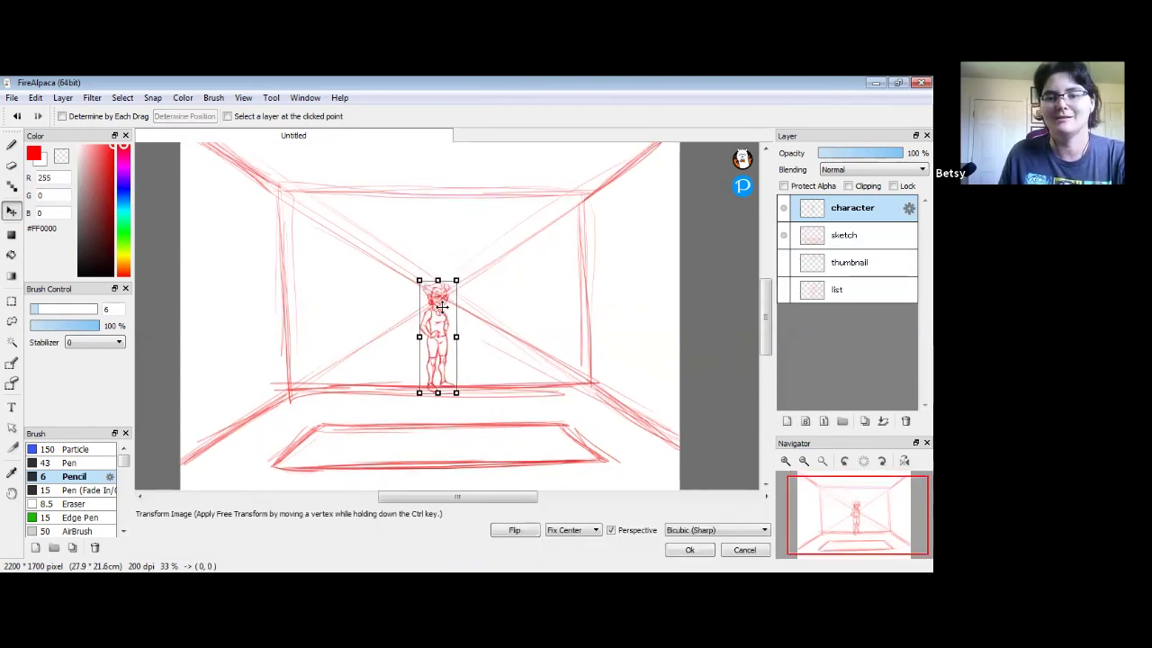
{"action": "key", "text": "Return"}
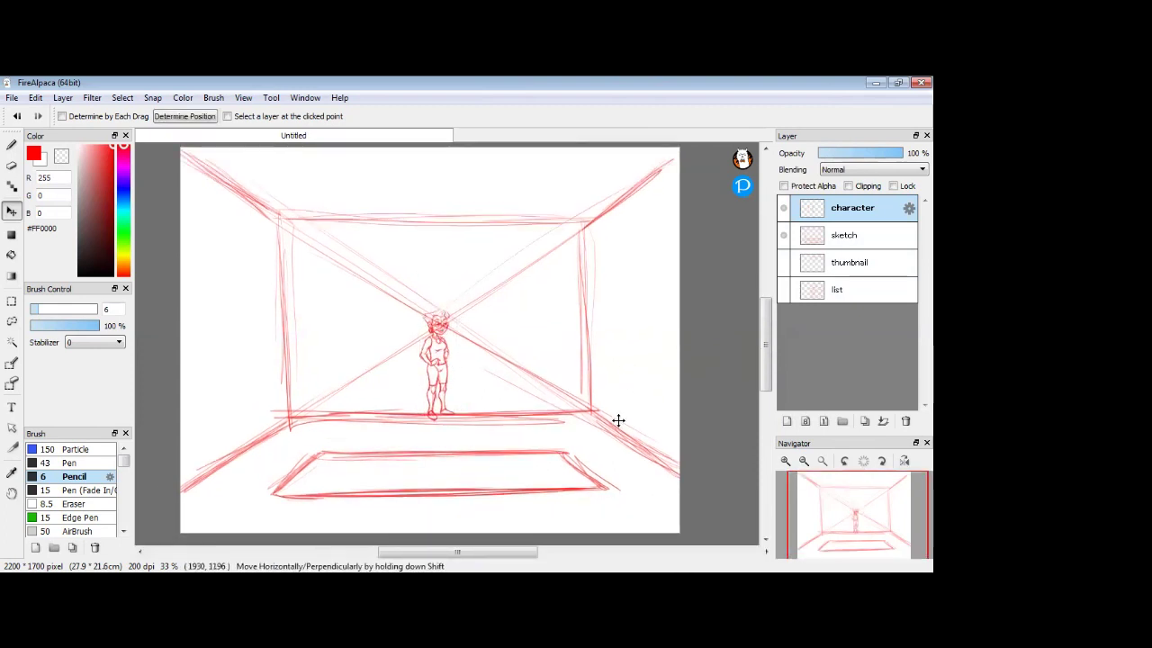
{"action": "key", "text": "ctrl+z"}
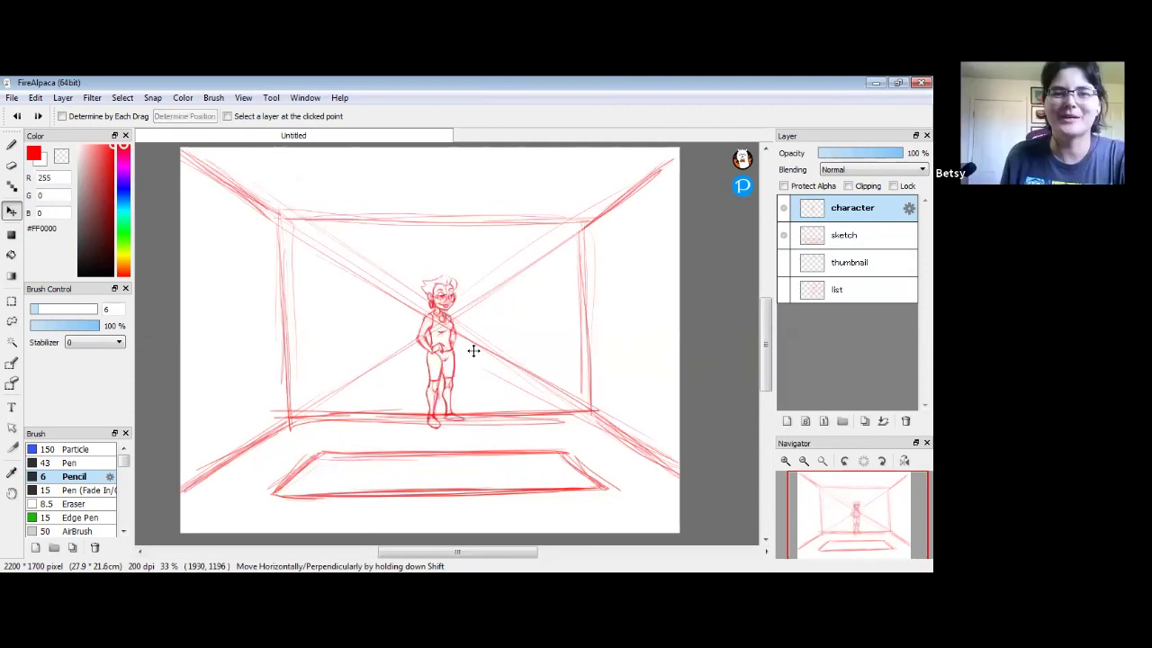
- Nudge the small character slightly to fine-tune its standing position at the centre of the back wall
{"action": "left_click_drag", "start_coordinate": [441, 331], "coordinate": [436, 327]}
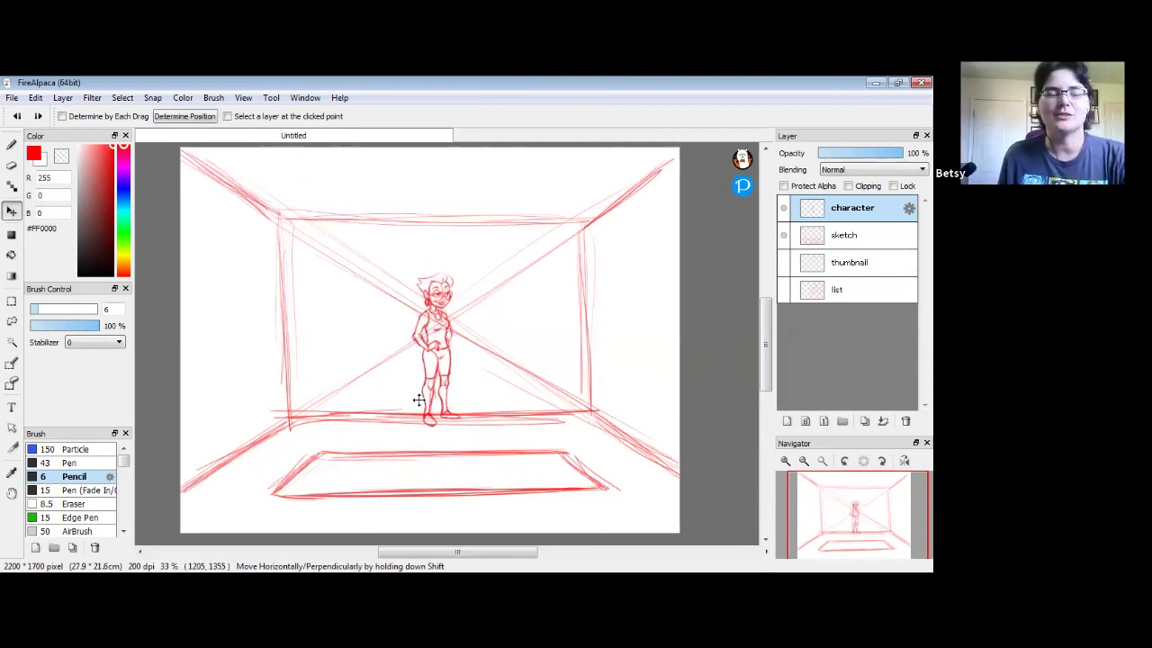
{"action": "left_click", "coordinate": [11, 145]}
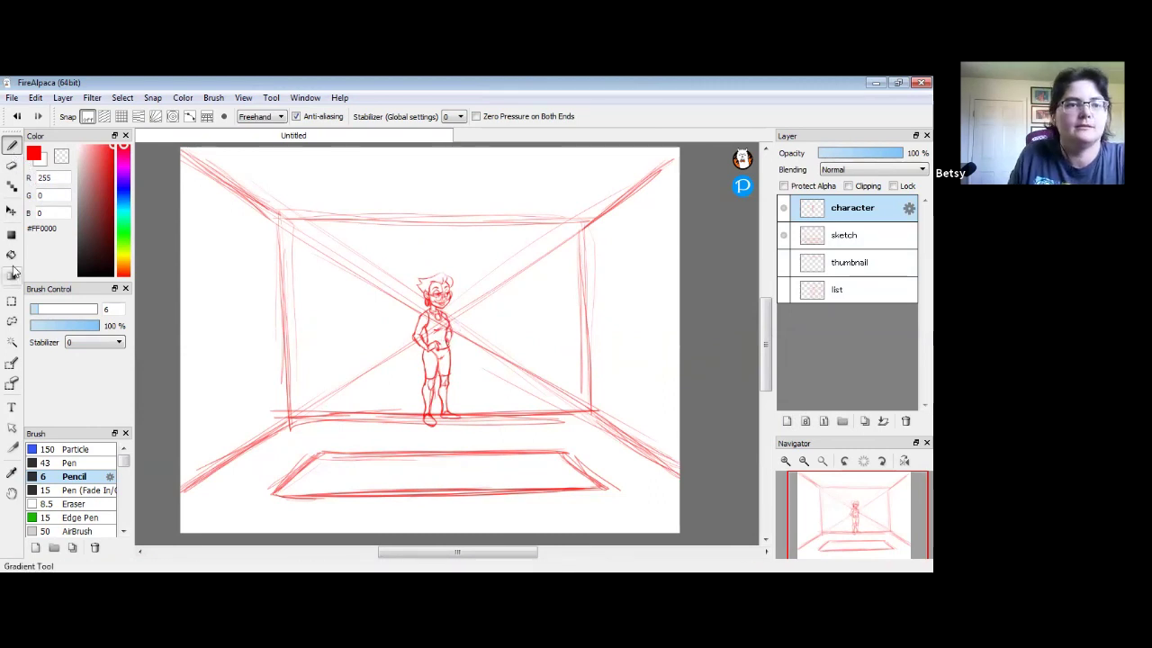
{"action": "left_click", "coordinate": [12, 210]}
{"action": "left_click_drag", "start_coordinate": [437, 387], "coordinate": [445, 393]}
- Duplicate the character layer, enlarge the copy, and place it in the foreground over the right end of the floor trapezoid
{"action": "left_click", "coordinate": [865, 420]}
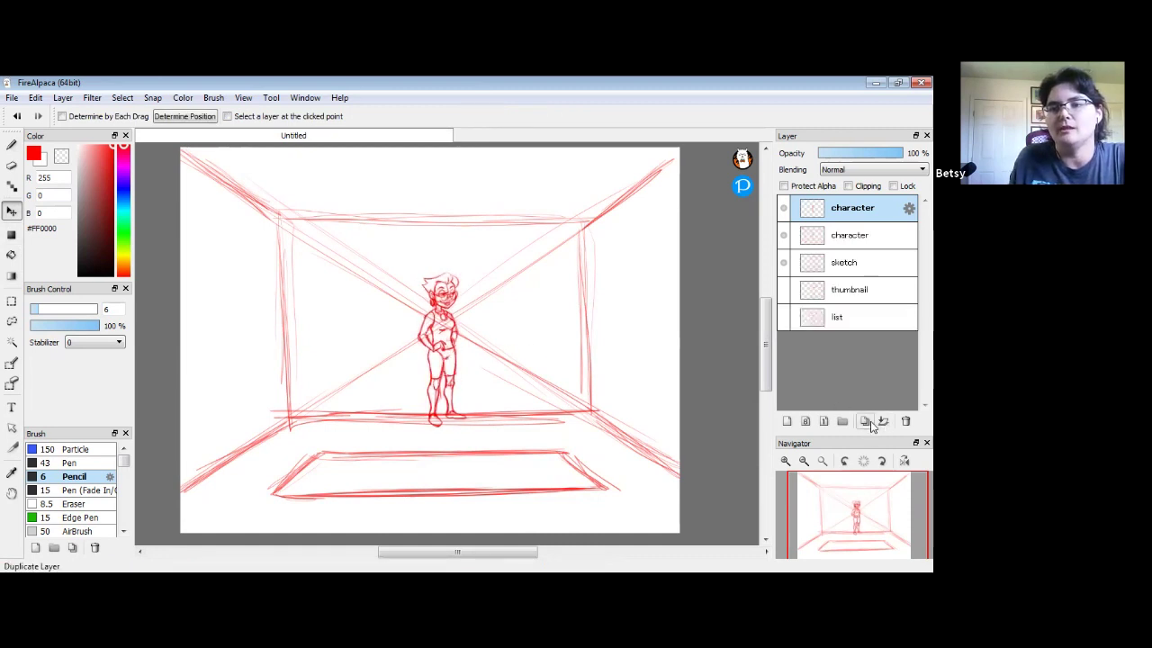
{"action": "left_click_drag", "start_coordinate": [441, 327], "coordinate": [518, 339]}
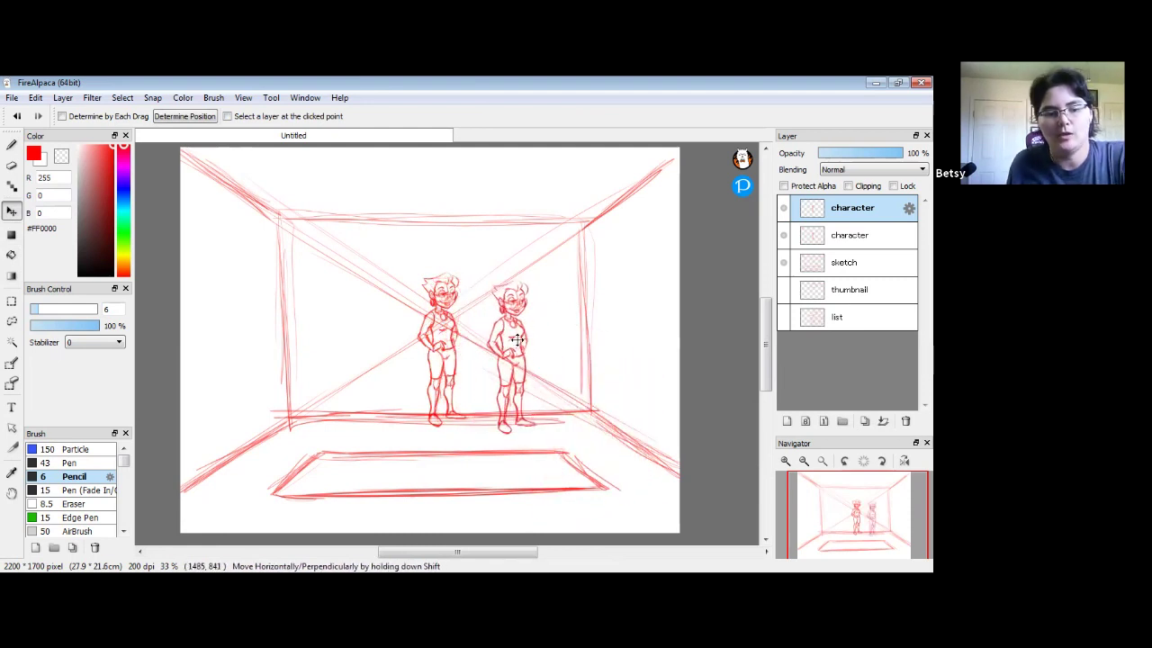
{"action": "key", "text": "ctrl+t"}
{"action": "left_click_drag", "start_coordinate": [540, 247], "coordinate": [576, 216]}
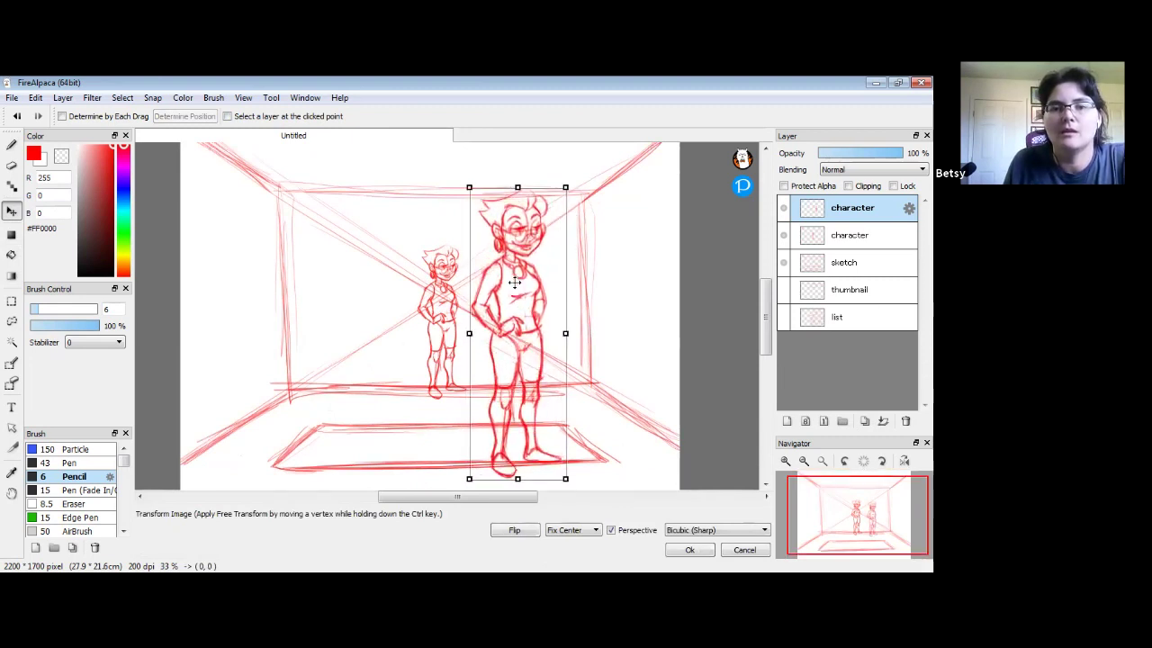
{"action": "left_click_drag", "start_coordinate": [513, 304], "coordinate": [522, 320]}
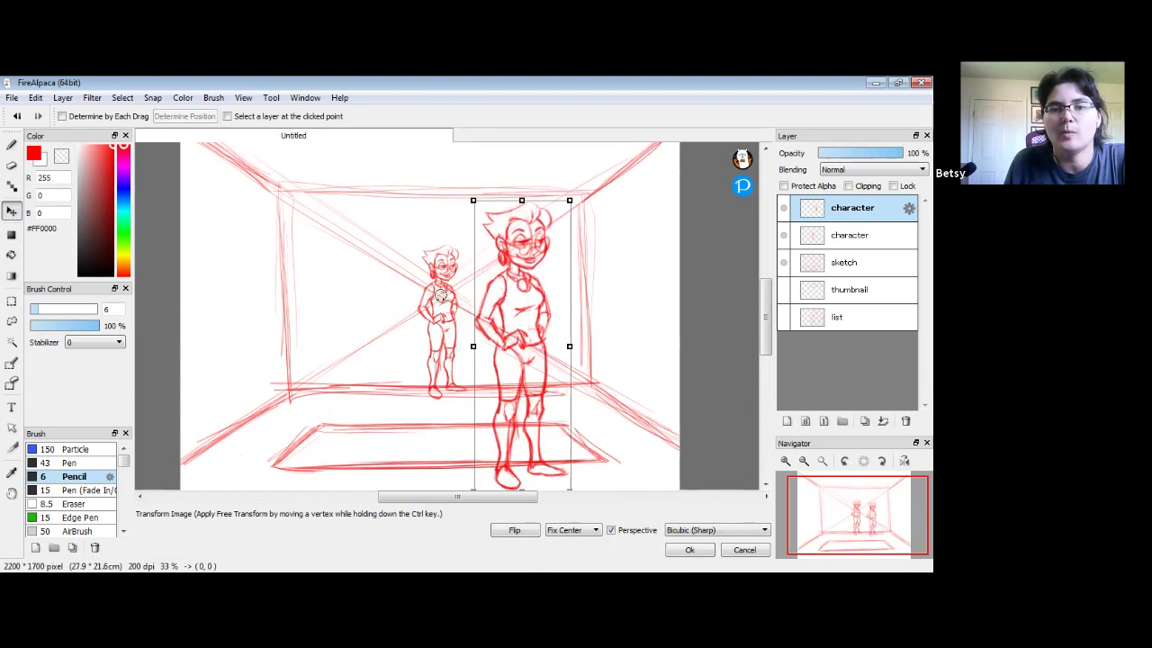
{"action": "left_click_drag", "start_coordinate": [526, 291], "coordinate": [518, 301]}
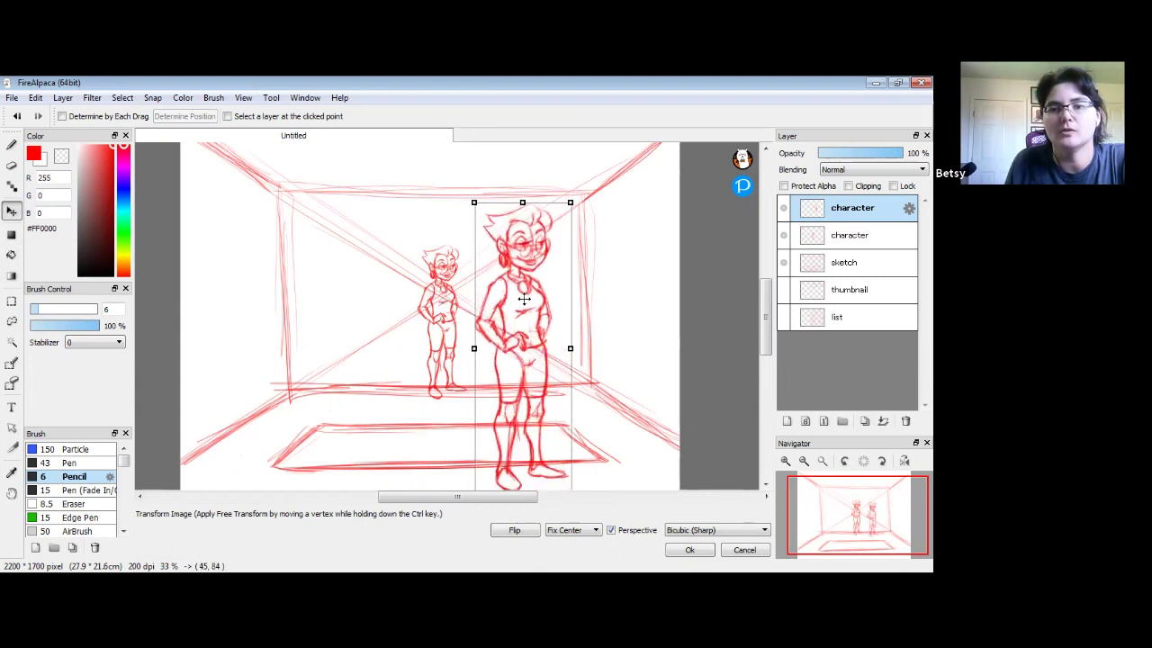
{"action": "left_click_drag", "start_coordinate": [522, 390], "coordinate": [535, 353]}
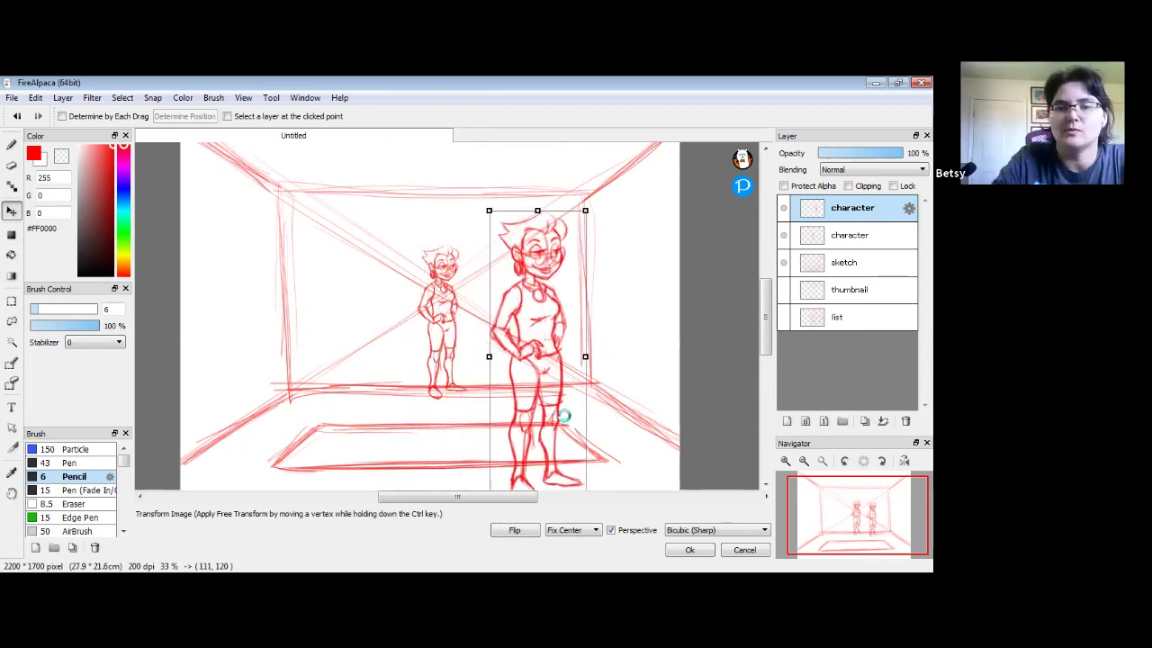
{"action": "key", "text": "Return"}
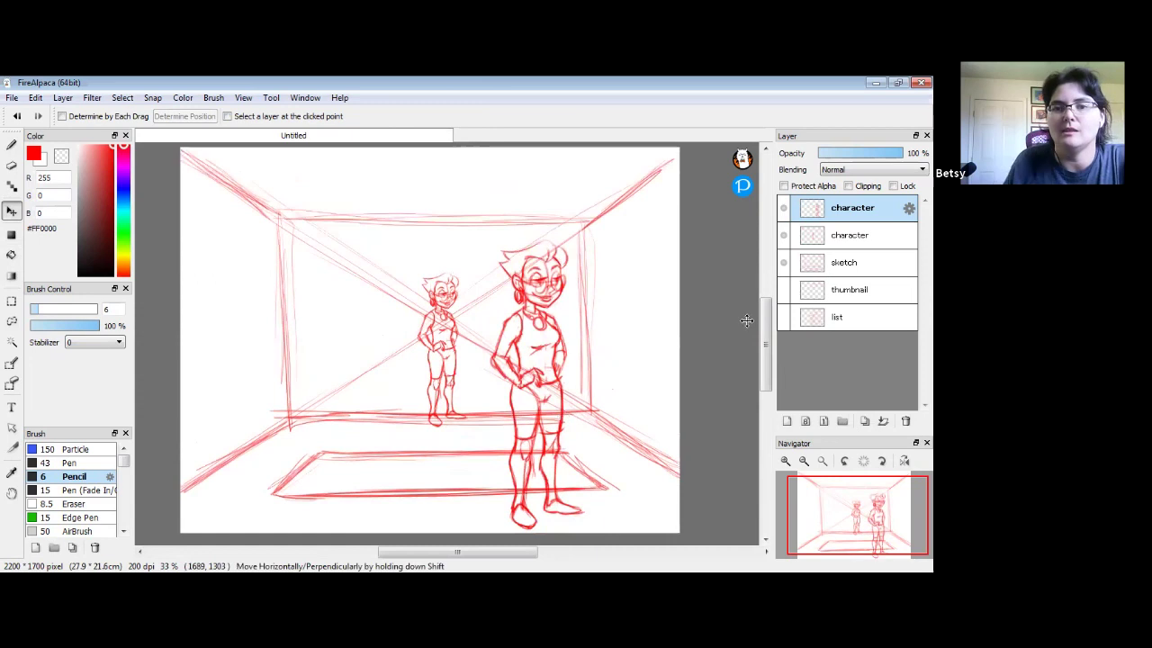
- Duplicate the large foreground figure, shrink the copy to an intermediate size, and place it between the other two figures
{"action": "left_click", "coordinate": [866, 421]}
{"action": "left_click_drag", "start_coordinate": [543, 369], "coordinate": [453, 371]}
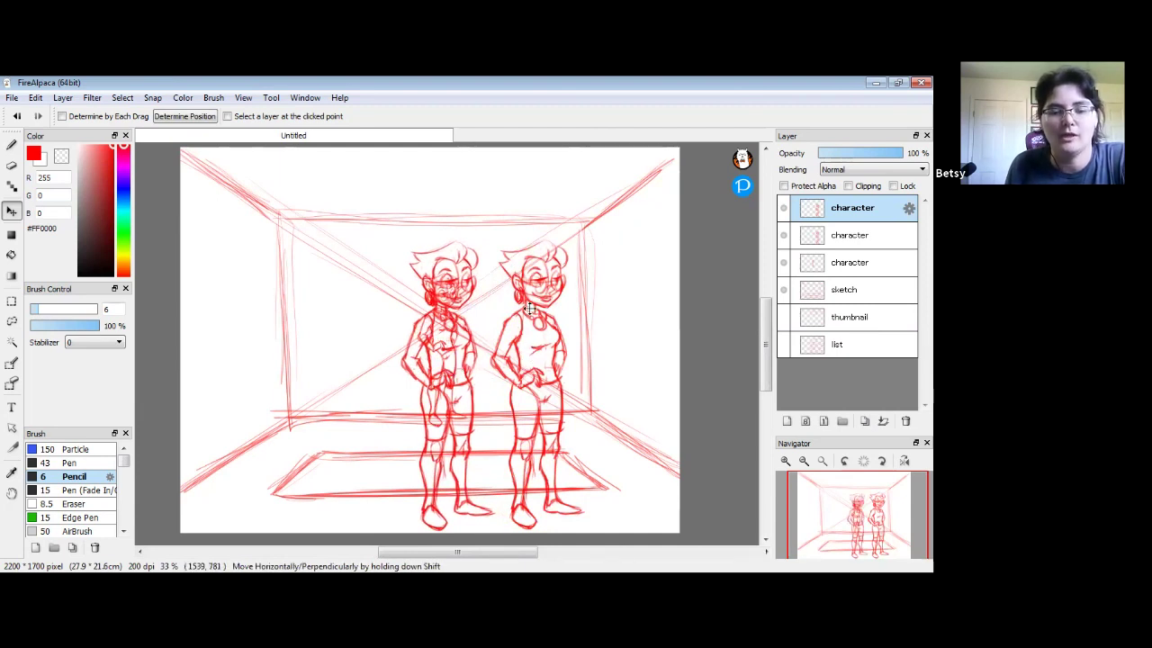
{"action": "key", "text": "ctrl+t"}
{"action": "left_click_drag", "start_coordinate": [494, 212], "coordinate": [476, 241]}
{"action": "left_click_drag", "start_coordinate": [447, 317], "coordinate": [480, 294]}
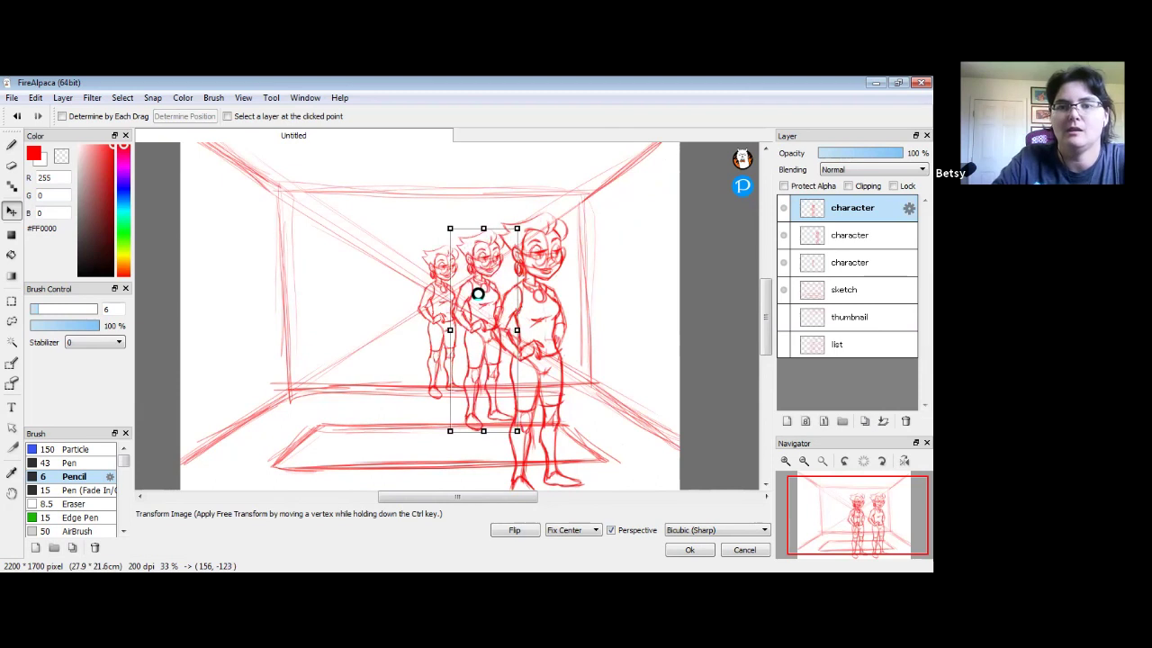
{"action": "key", "text": "Return"}
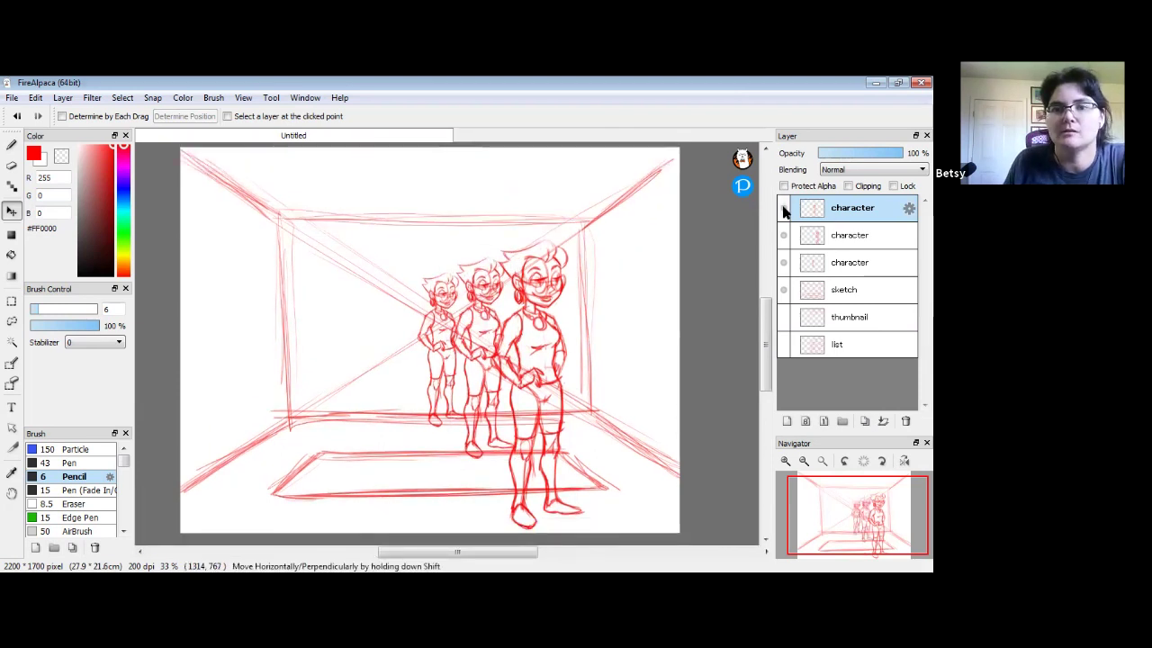
- Rename the layer of the middle figure as middistance
{"action": "double_click", "coordinate": [851, 210]}
{"action": "type", "text": "m"}
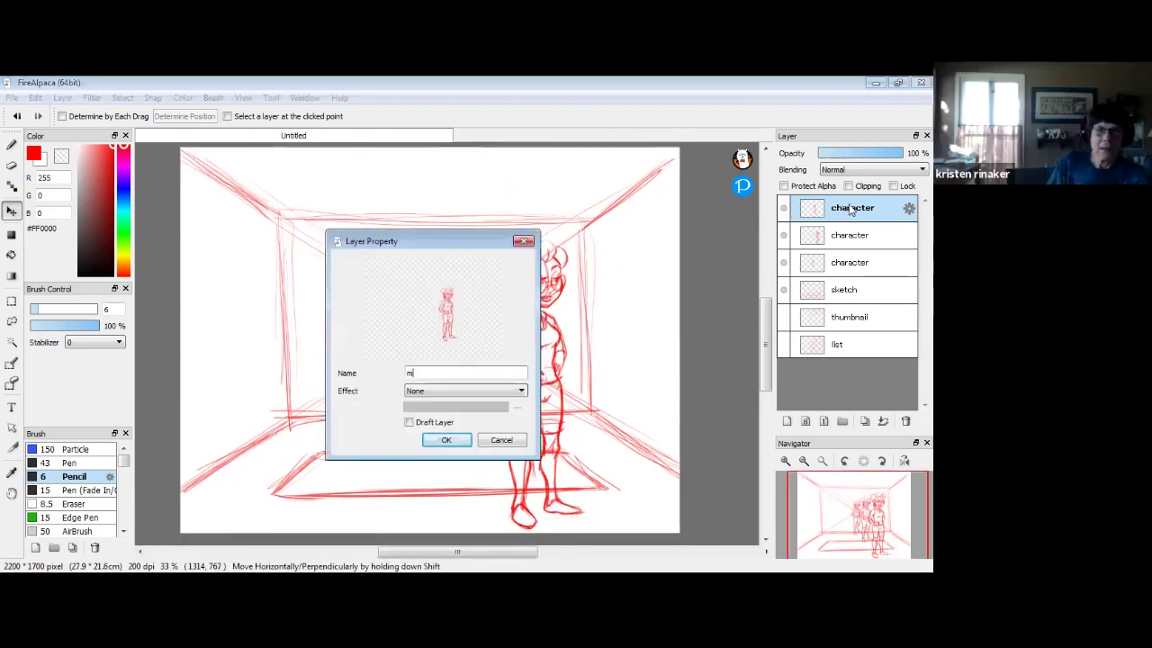
{"action": "type", "text": "iddlstance"}
{"action": "key", "text": "Return"}
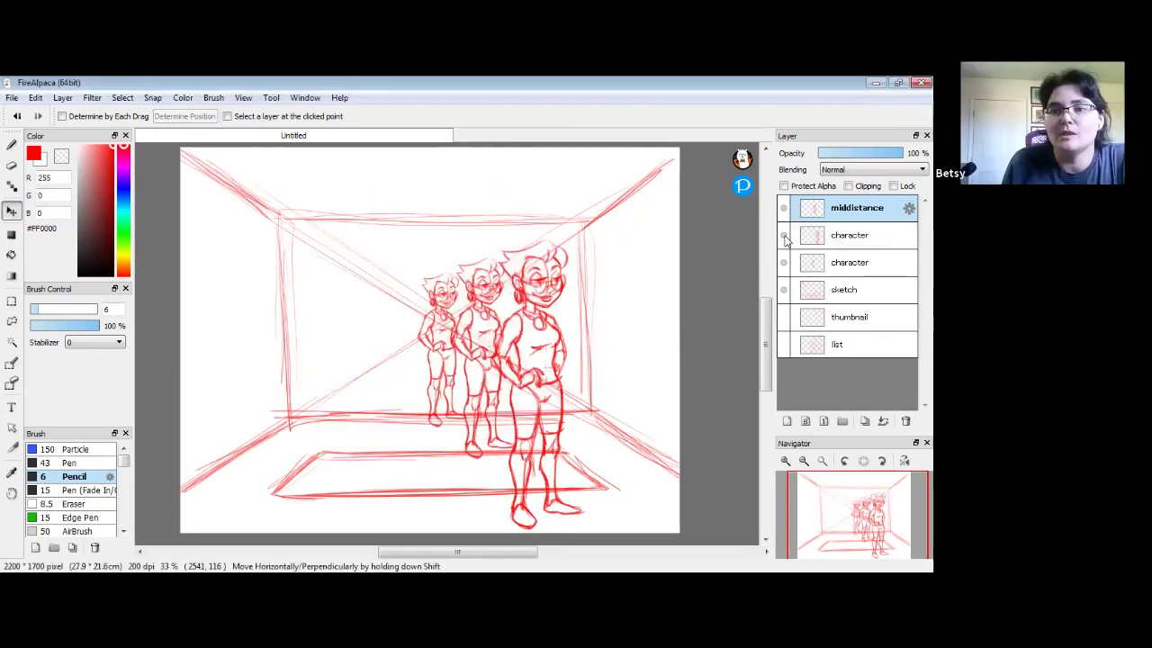
- Rename the large foreground figure's layer as close and move it above the middistance layer
{"action": "double_click", "coordinate": [850, 237]}
{"action": "type", "text": "clo"}
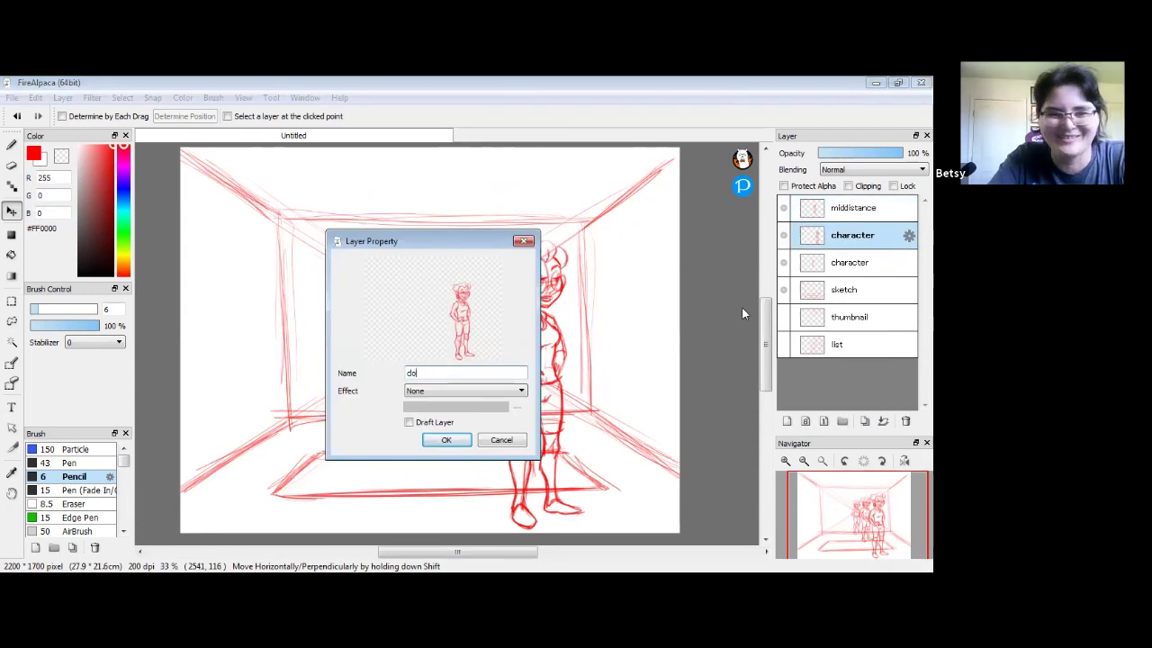
{"action": "key", "text": "Return"}
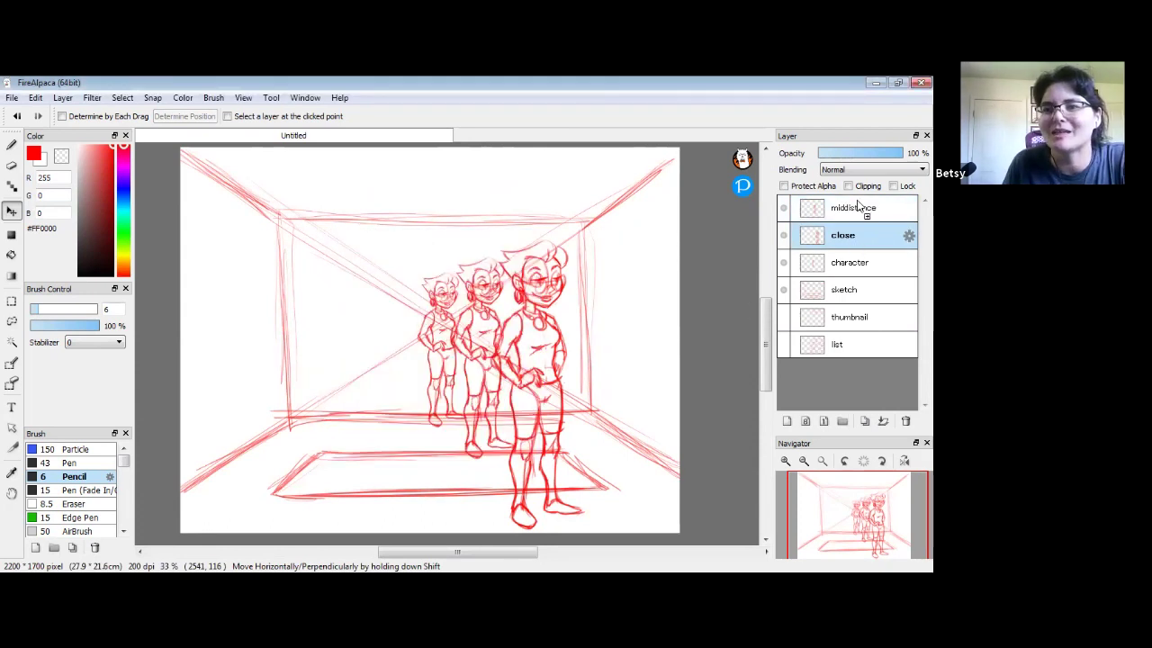
{"action": "left_click_drag", "start_coordinate": [857, 206], "coordinate": [855, 200]}
- Identify the smallest figure's layer by briefly hiding it, and rename that layer as far
{"action": "left_click", "coordinate": [853, 264]}
{"action": "left_click", "coordinate": [784, 262]}
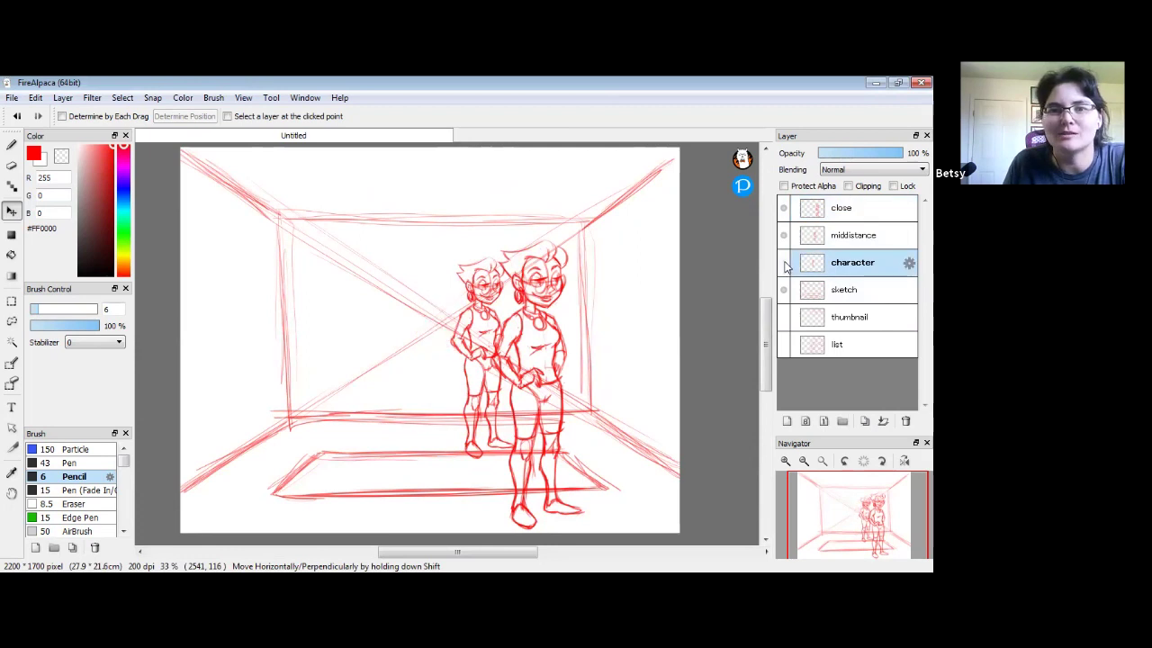
{"action": "left_click", "coordinate": [784, 261]}
{"action": "double_click", "coordinate": [851, 264]}
{"action": "type", "text": "far"}
{"action": "key", "text": "Return"}
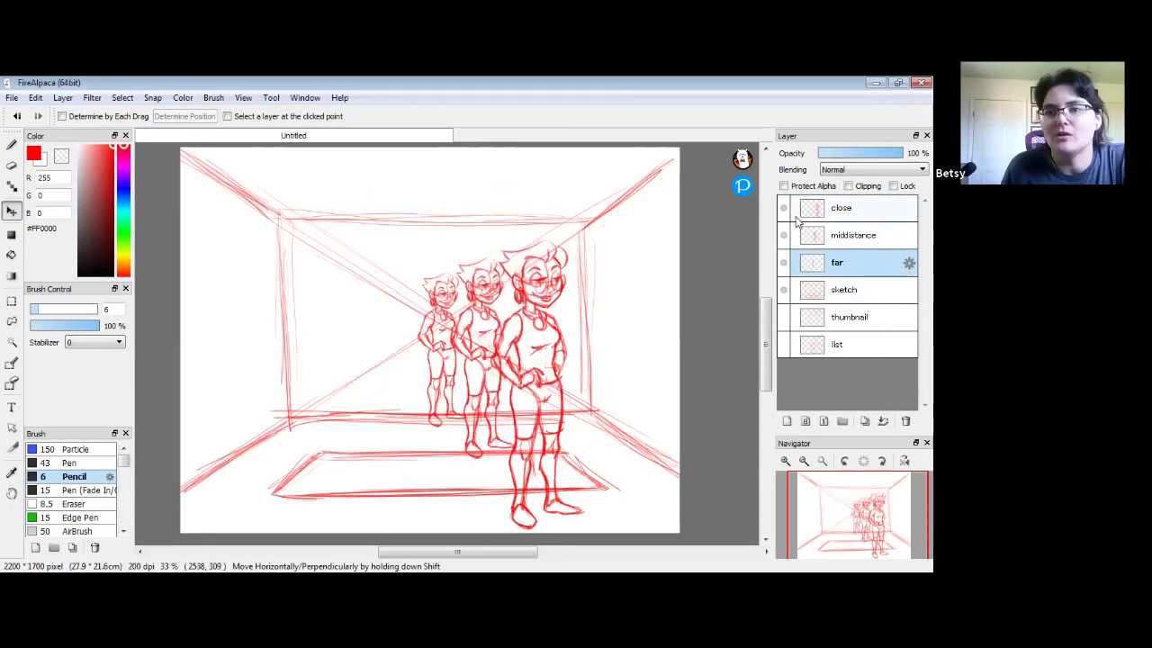
{"action": "left_click", "coordinate": [783, 235]}
{"action": "left_click", "coordinate": [784, 235]}
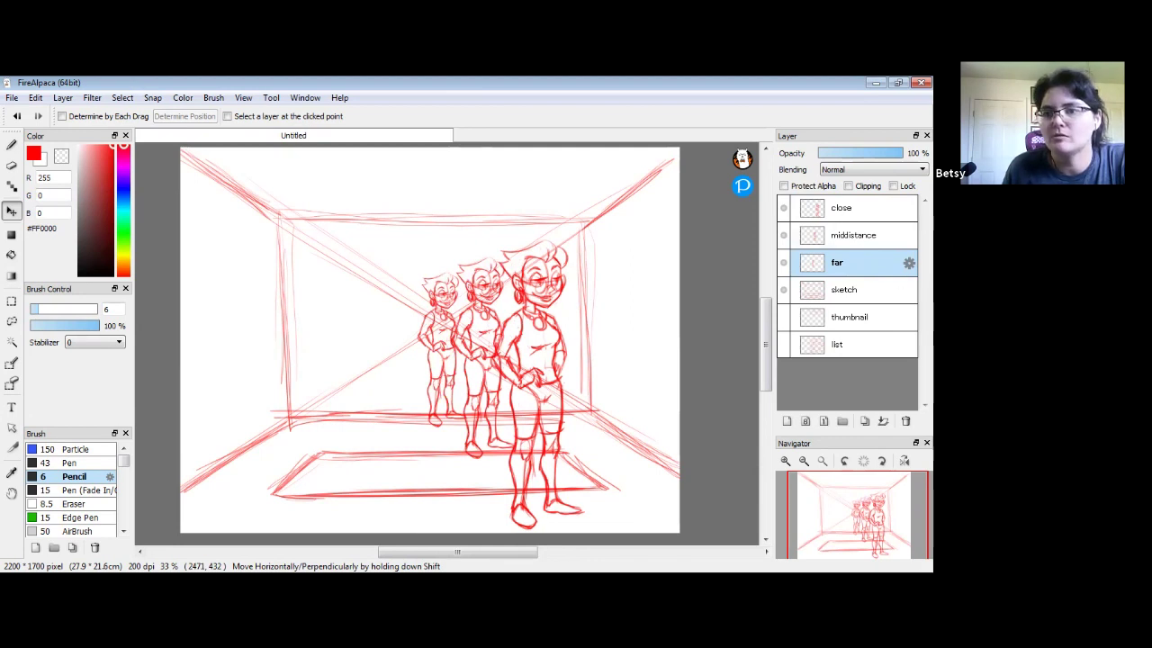
{"action": "left_click", "coordinate": [862, 241]}
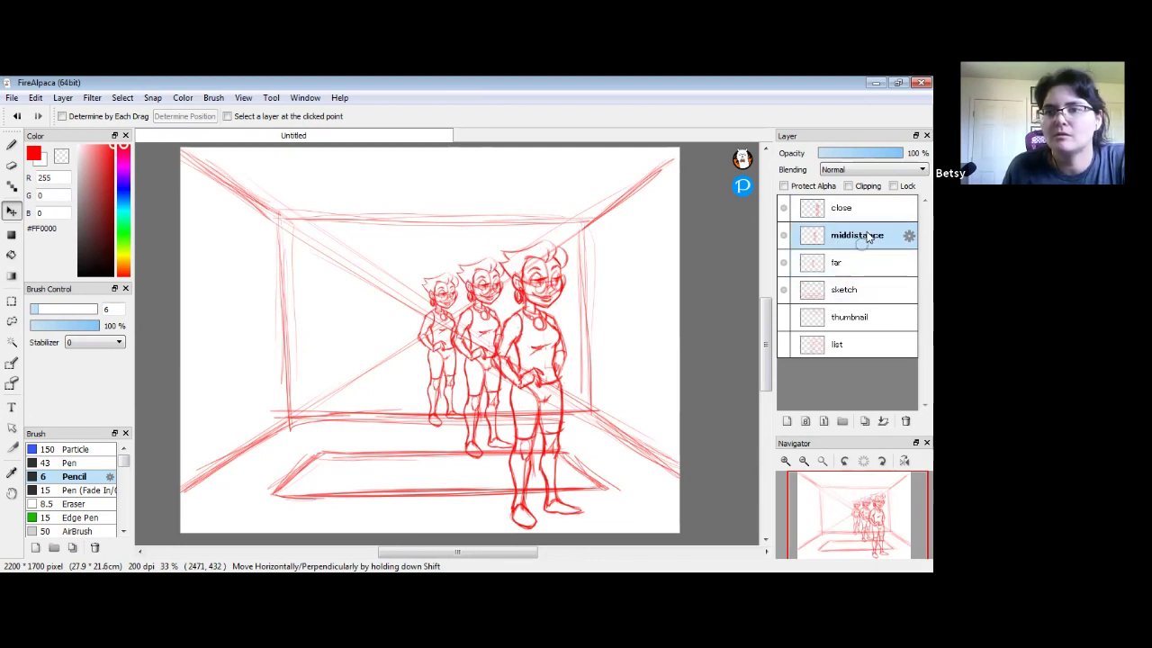
{"action": "left_click", "coordinate": [861, 216]}
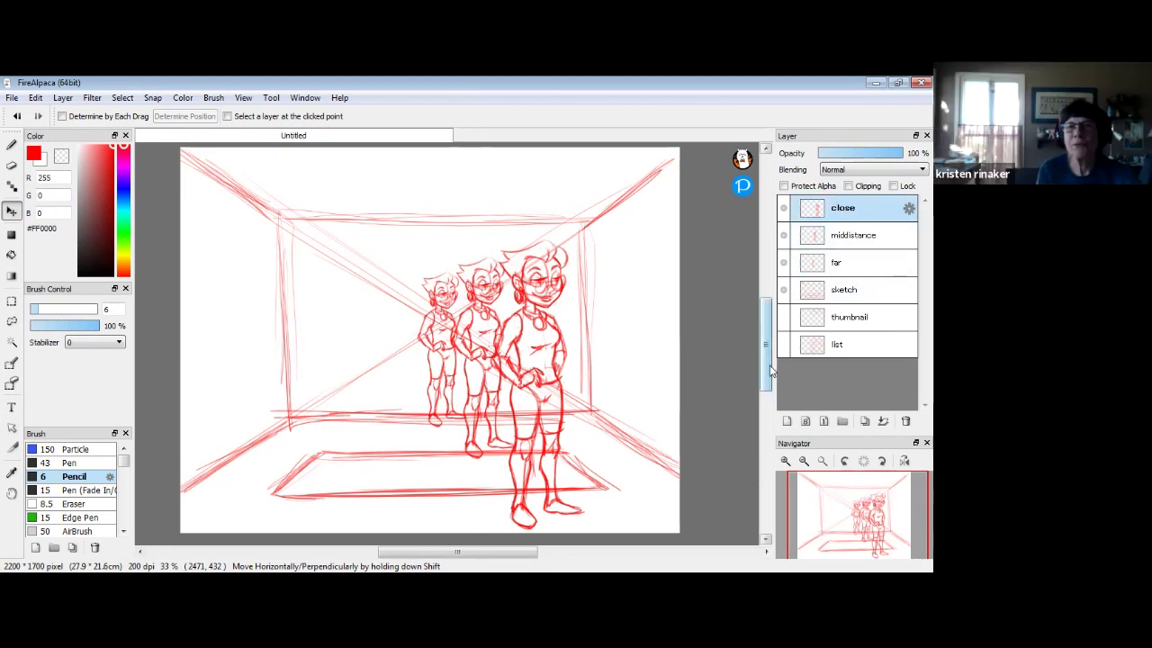
{"action": "left_click", "coordinate": [871, 264]}
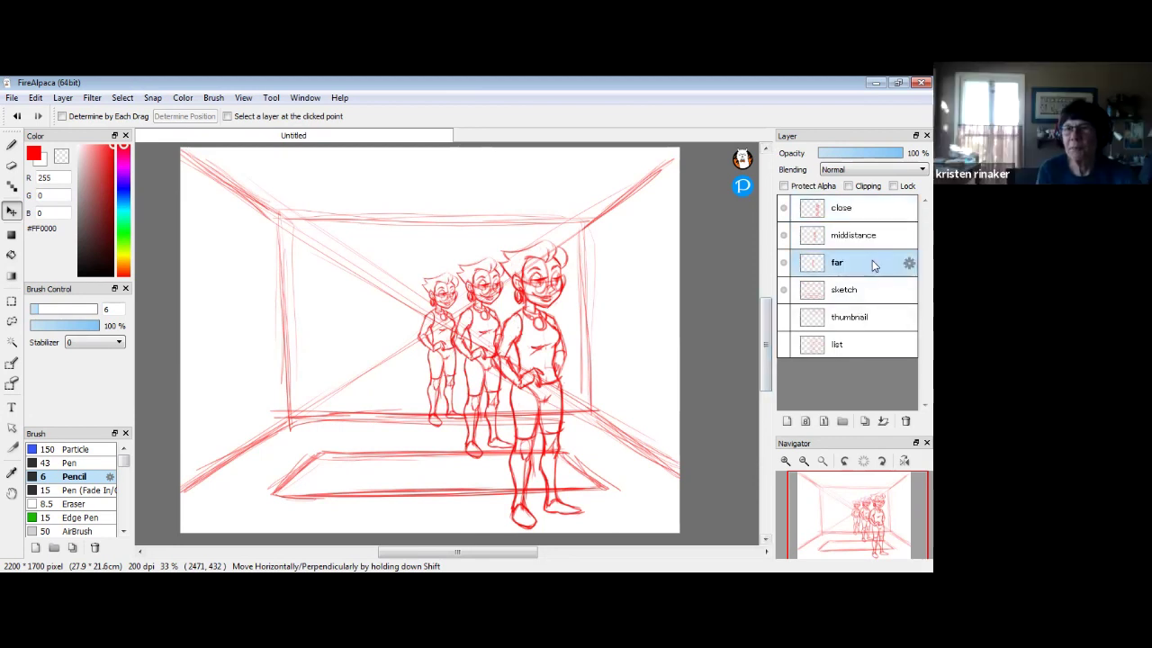
- Select the close, middistance and far layers together and move the three figures over to the canvas's right edge
{"action": "left_click", "coordinate": [823, 217], "text": "shift"}
{"action": "left_click_drag", "start_coordinate": [546, 347], "coordinate": [669, 334]}
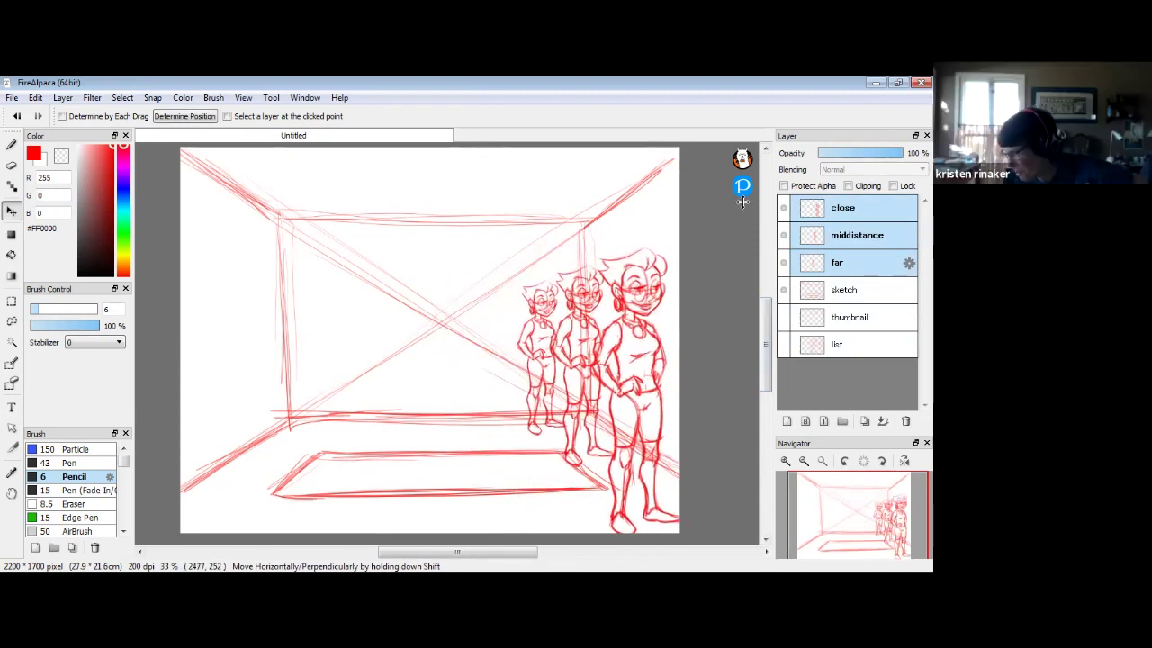
- On the sketch layer, pencil a red upright rectangle rising from the back edge of the floor rectangle
{"action": "left_click", "coordinate": [851, 297]}
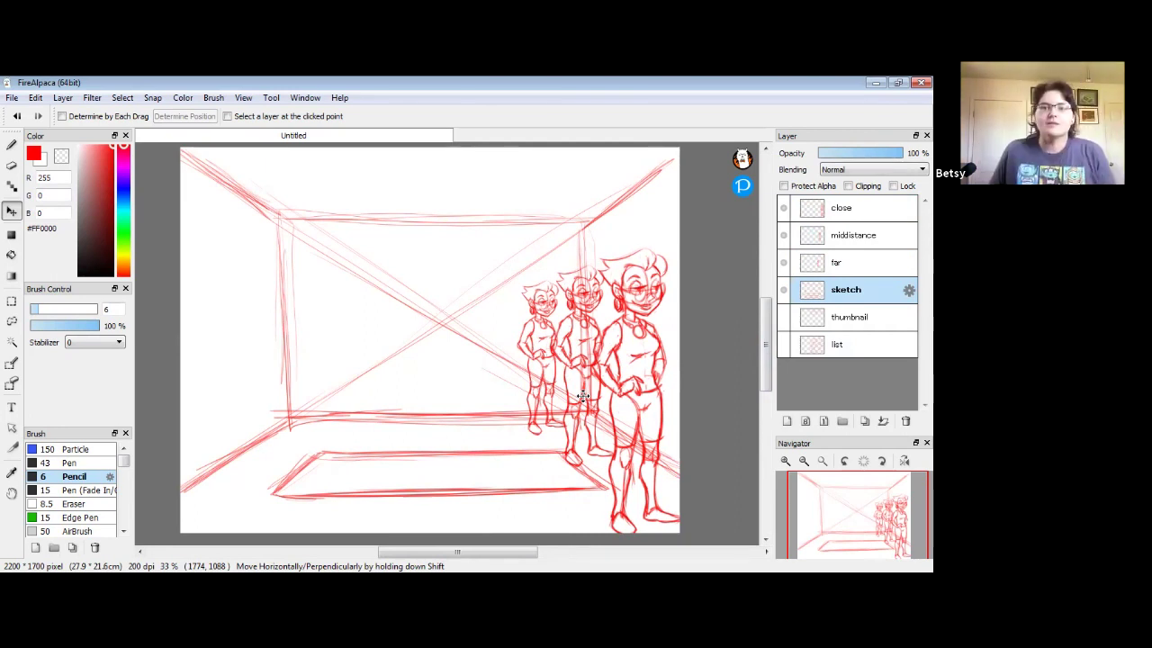
{"action": "left_click", "coordinate": [11, 145]}
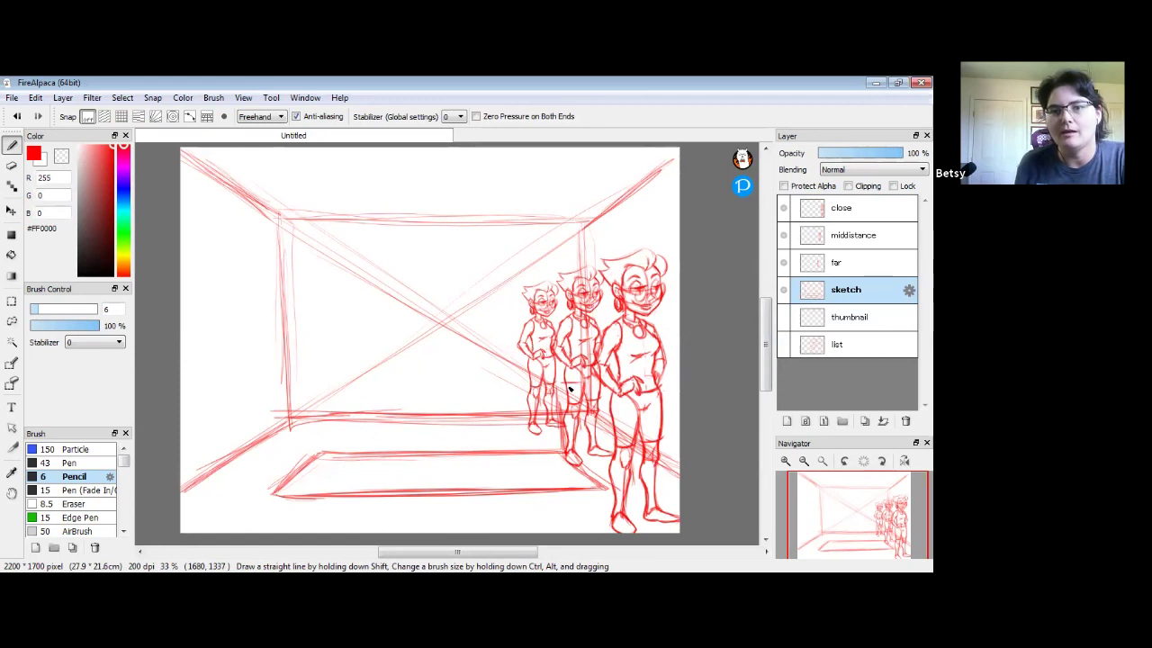
{"action": "mouse_move", "coordinate": [569, 387]}
{"action": "left_mouse_down"}
{"action": "mouse_move", "coordinate": [477, 389]}
{"action": "mouse_move", "coordinate": [589, 388]}
{"action": "mouse_move", "coordinate": [430, 385]}
{"action": "left_mouse_up"}
{"action": "mouse_move", "coordinate": [533, 383]}
{"action": "left_mouse_down"}
{"action": "mouse_move", "coordinate": [410, 386]}
{"action": "mouse_move", "coordinate": [456, 387]}
{"action": "left_mouse_up"}
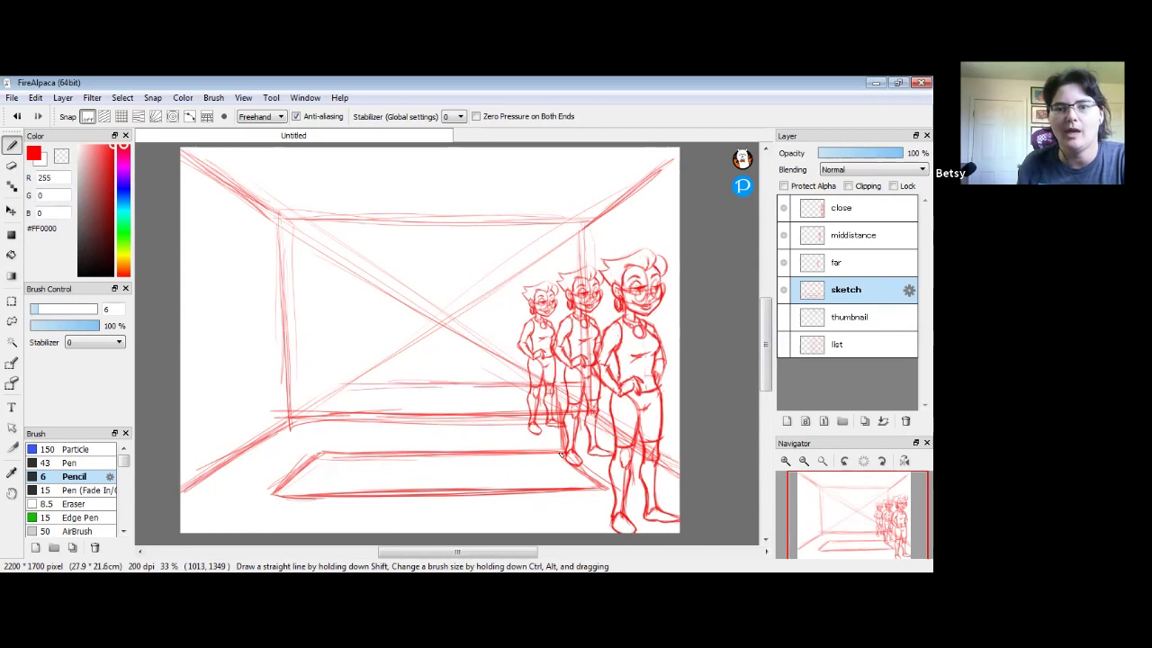
{"action": "mouse_move", "coordinate": [318, 406]}
{"action": "left_mouse_down"}
{"action": "mouse_move", "coordinate": [321, 450]}
{"action": "mouse_move", "coordinate": [330, 382]}
{"action": "mouse_move", "coordinate": [461, 383]}
{"action": "mouse_move", "coordinate": [321, 384]}
{"action": "mouse_move", "coordinate": [492, 392]}
{"action": "left_mouse_up"}
- Shade the upright back rectangle in pale red #DC8F8F, outlining it with a size 24 pencil, bucket-filling the inside and brushing over gaps
{"action": "left_click", "coordinate": [90, 163]}
{"action": "left_click_drag", "start_coordinate": [52, 310], "coordinate": [65, 310]}
{"action": "mouse_move", "coordinate": [320, 455]}
{"action": "left_mouse_down"}
{"action": "mouse_move", "coordinate": [317, 394]}
{"action": "mouse_move", "coordinate": [385, 387]}
{"action": "mouse_move", "coordinate": [545, 392]}
{"action": "mouse_move", "coordinate": [550, 448]}
{"action": "left_mouse_up"}
{"action": "mouse_move", "coordinate": [562, 393]}
{"action": "left_mouse_down"}
{"action": "mouse_move", "coordinate": [564, 453]}
{"action": "mouse_move", "coordinate": [339, 456]}
{"action": "left_mouse_up"}
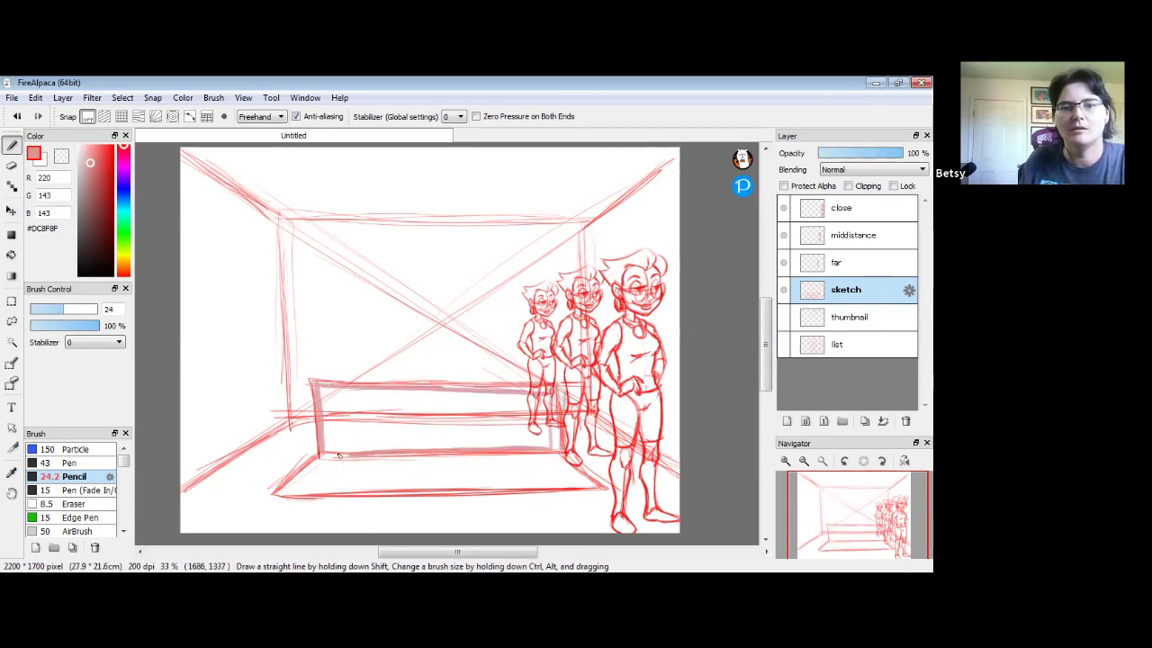
{"action": "key", "text": "g"}
{"action": "left_click", "coordinate": [389, 418]}
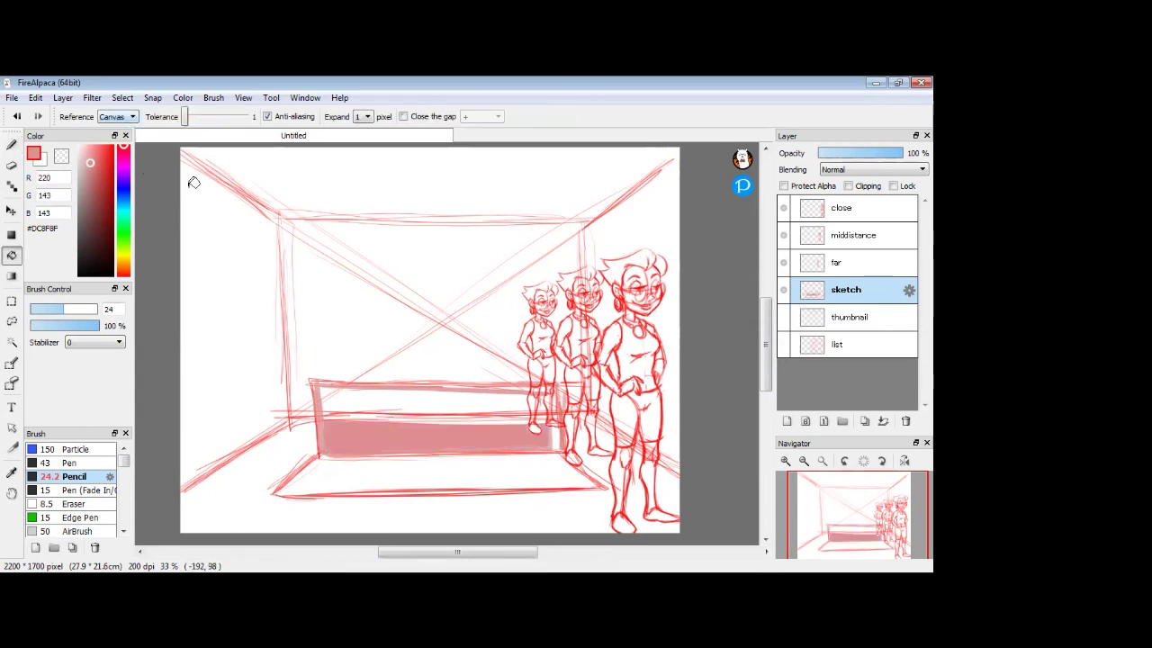
{"action": "left_click", "coordinate": [392, 401]}
{"action": "key", "text": "b"}
{"action": "mouse_move", "coordinate": [338, 416]}
{"action": "left_mouse_down"}
{"action": "mouse_move", "coordinate": [513, 418]}
{"action": "mouse_move", "coordinate": [495, 421]}
{"action": "left_mouse_up"}
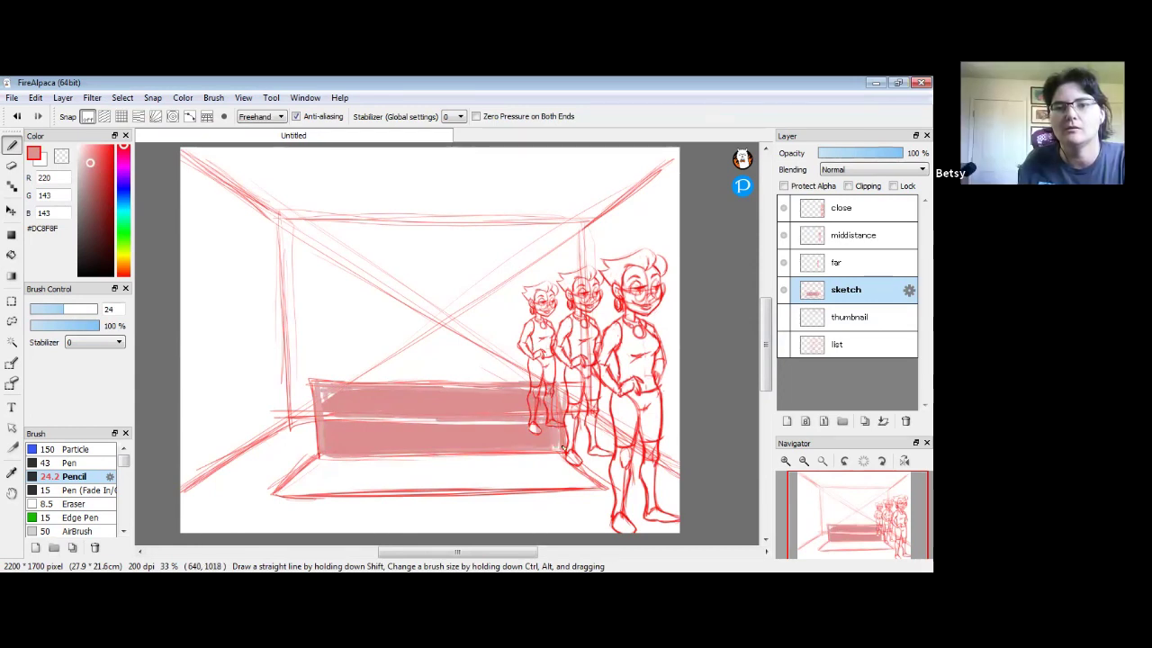
- In blue #567BE8, sketch the left and right sides of a box over the floor rectangle and trace the room's left floor line
{"action": "left_click", "coordinate": [122, 194]}
{"action": "left_click_drag", "start_coordinate": [92, 165], "coordinate": [99, 156]}
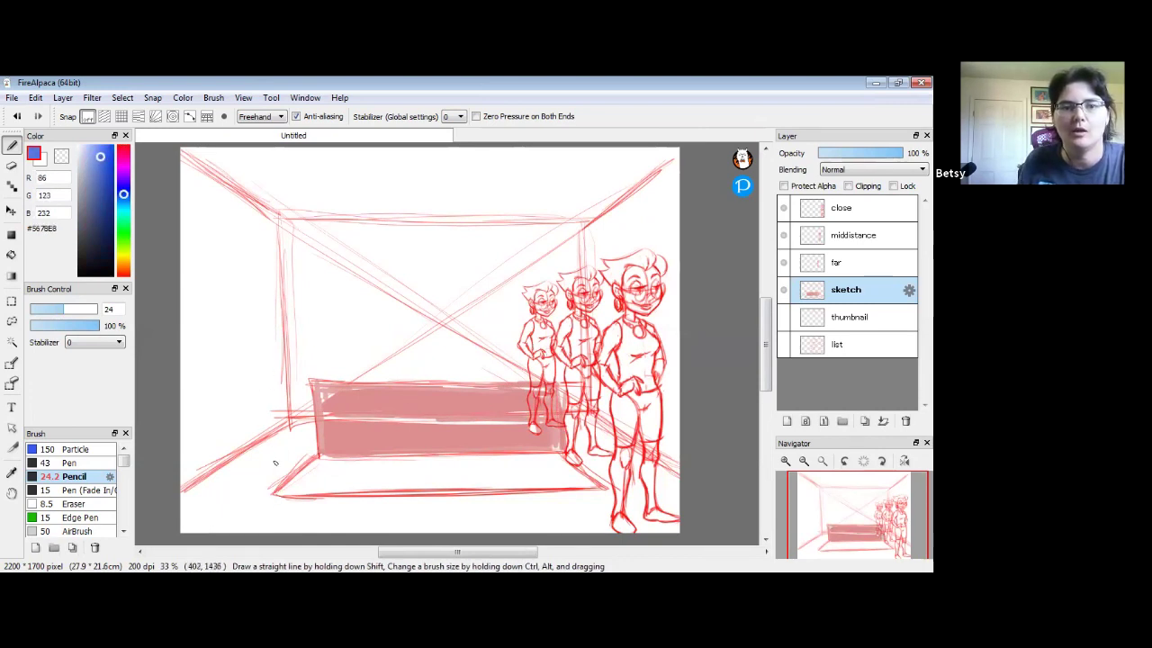
{"action": "left_click_drag", "start_coordinate": [271, 434], "coordinate": [275, 490]}
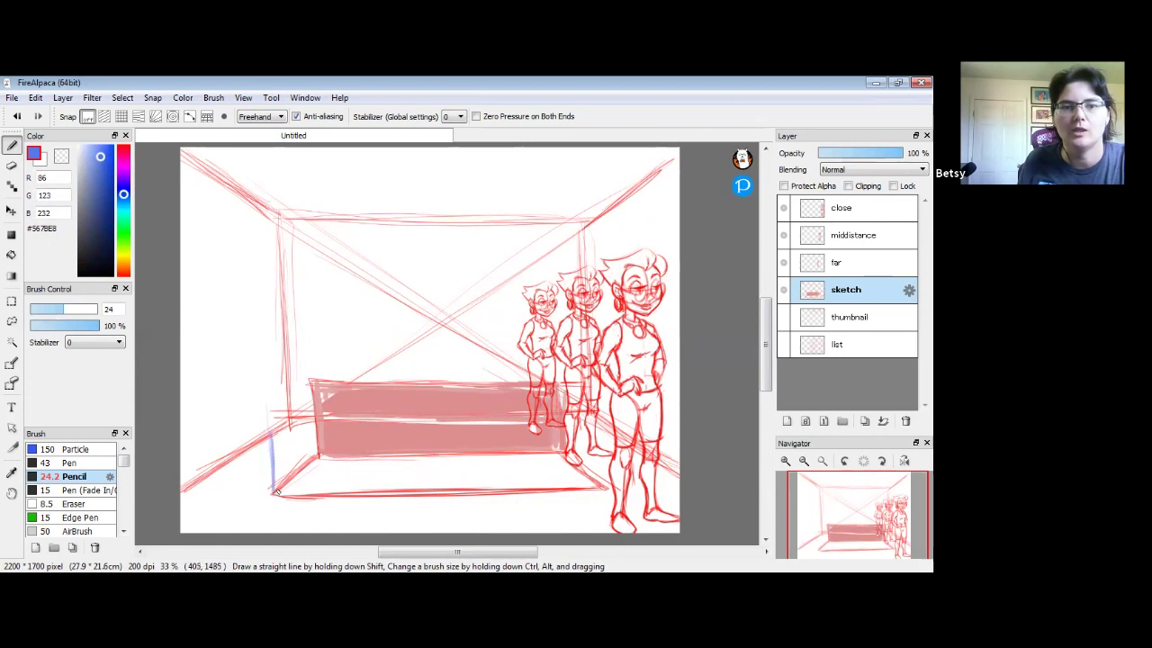
{"action": "left_click_drag", "start_coordinate": [195, 475], "coordinate": [263, 446]}
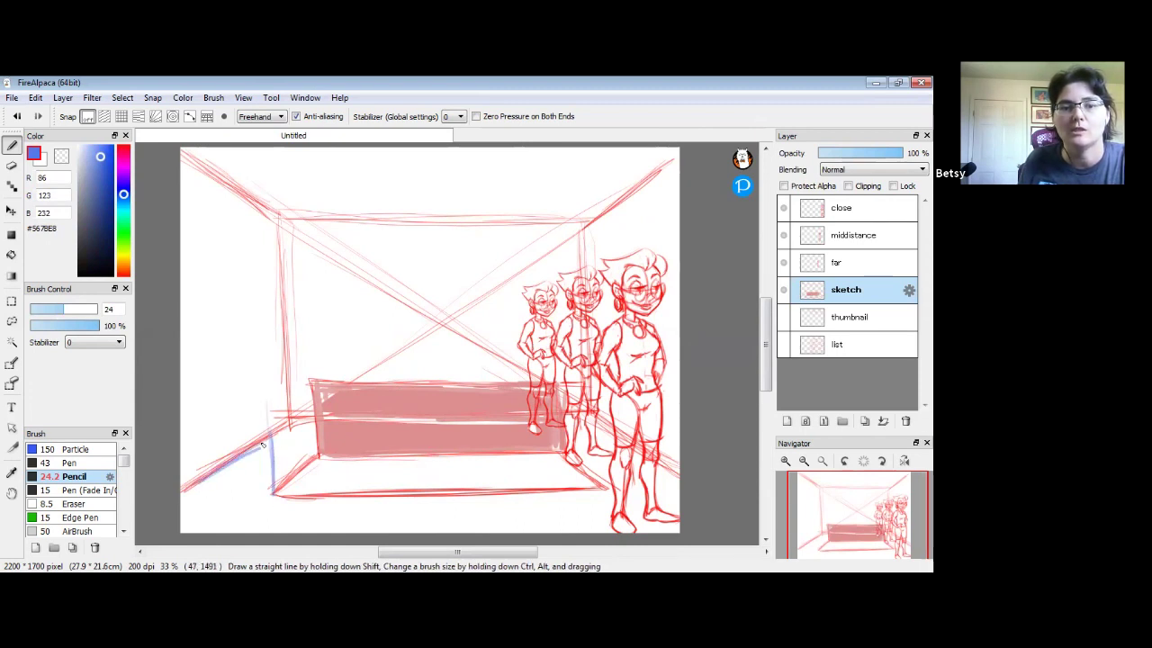
{"action": "mouse_move", "coordinate": [274, 407]}
{"action": "left_mouse_down"}
{"action": "mouse_move", "coordinate": [319, 387]}
{"action": "mouse_move", "coordinate": [274, 406]}
{"action": "mouse_move", "coordinate": [274, 491]}
{"action": "mouse_move", "coordinate": [273, 448]}
{"action": "left_mouse_up"}
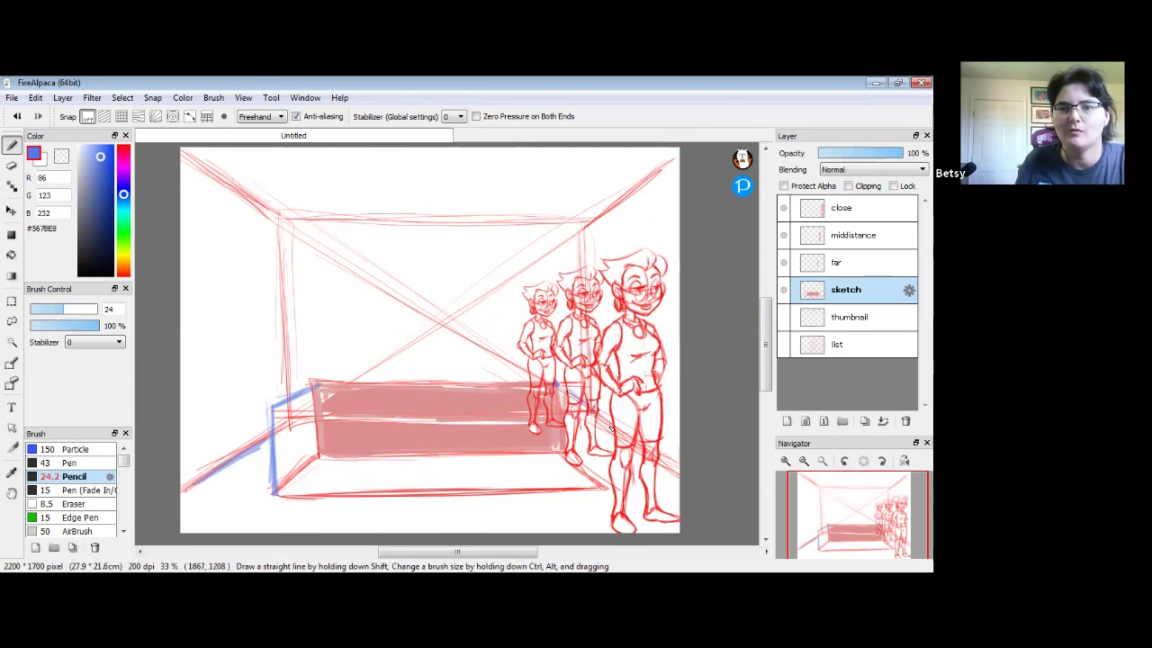
{"action": "mouse_move", "coordinate": [590, 427]}
{"action": "left_mouse_down"}
{"action": "mouse_move", "coordinate": [606, 490]}
{"action": "mouse_move", "coordinate": [601, 434]}
{"action": "left_mouse_up"}
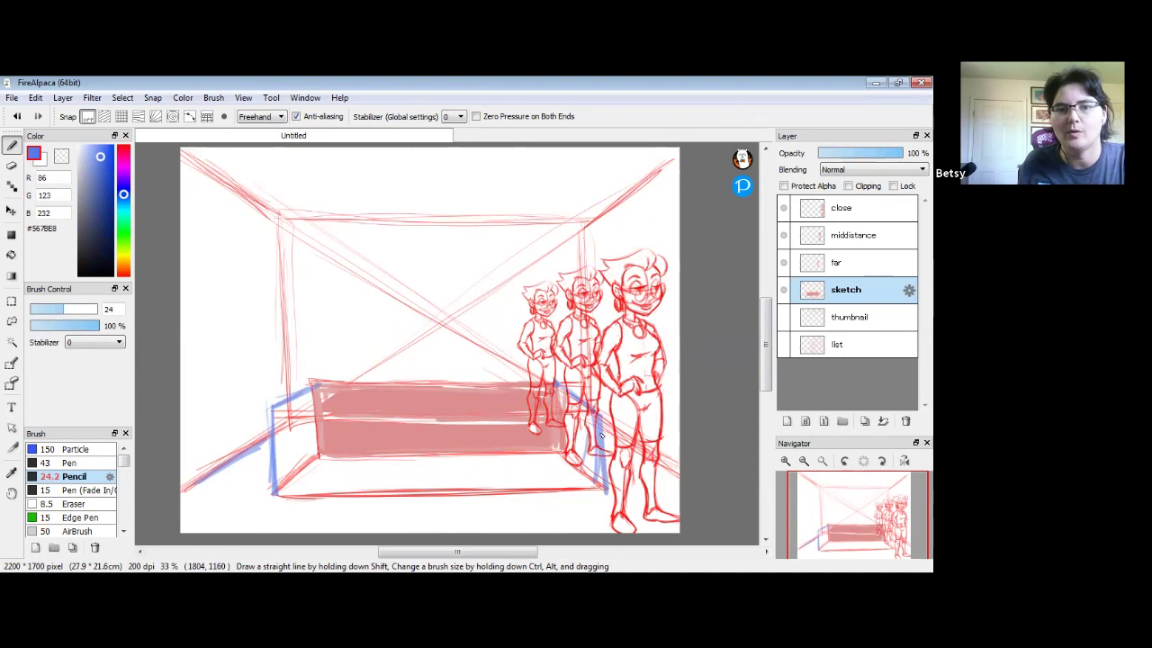
- Draw the box's front and back top edges and bottom front edge in blue, plus a dividing line across its top and front
{"action": "left_click_drag", "start_coordinate": [271, 409], "coordinate": [565, 413]}
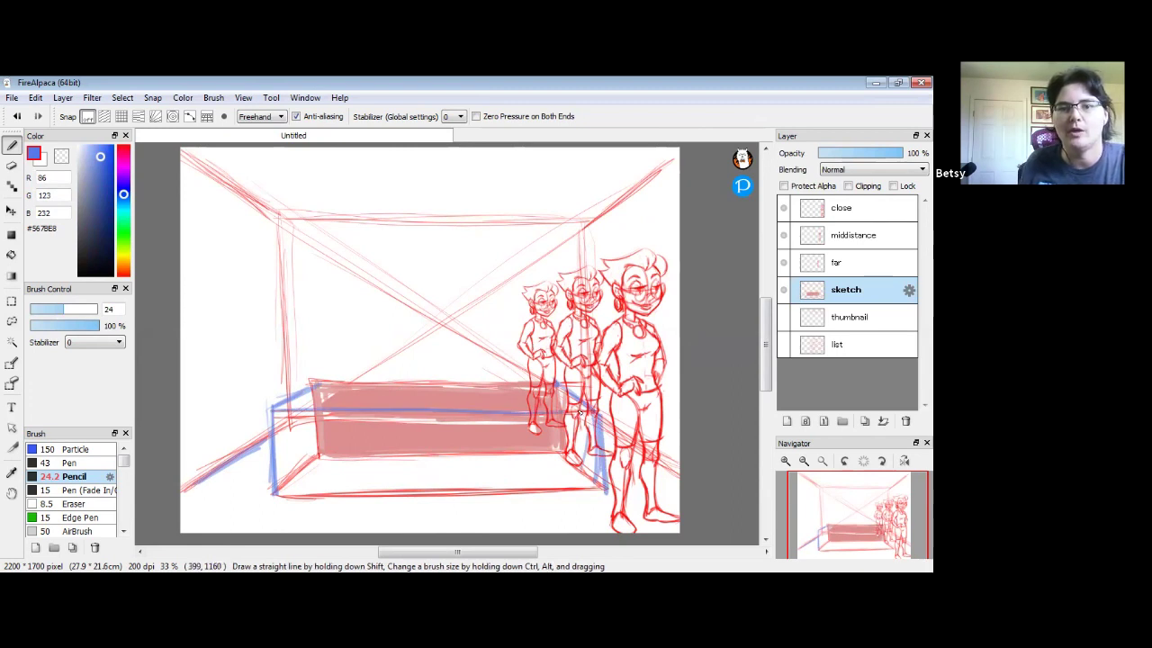
{"action": "left_click_drag", "start_coordinate": [329, 387], "coordinate": [549, 383]}
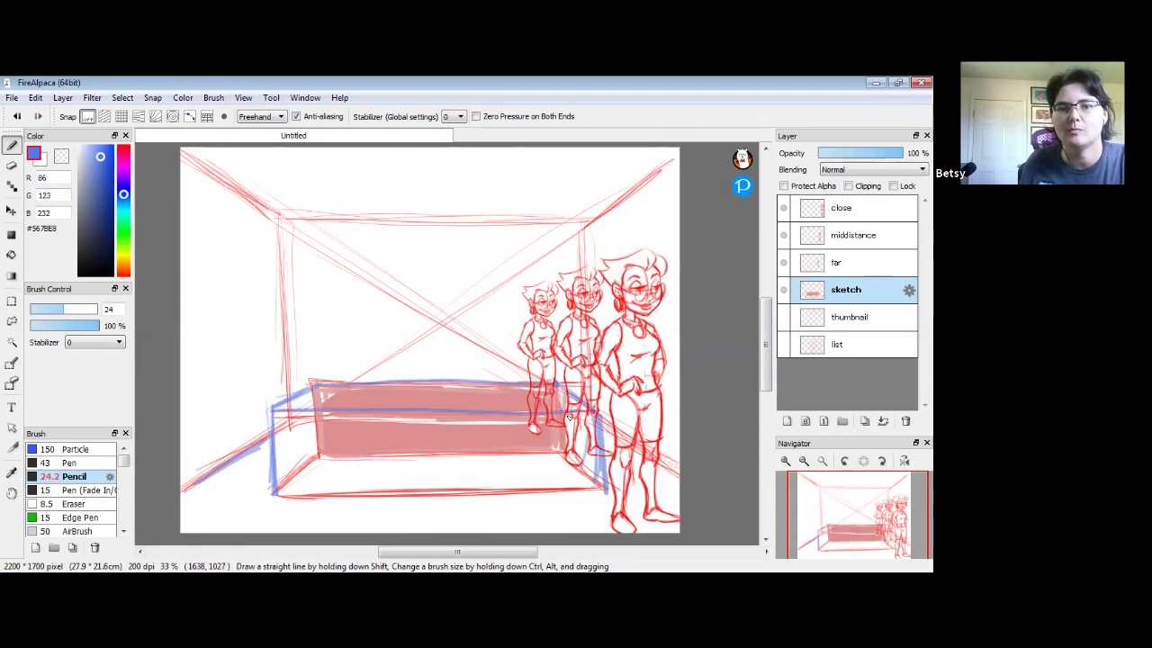
{"action": "mouse_move", "coordinate": [304, 495]}
{"action": "left_mouse_down"}
{"action": "mouse_move", "coordinate": [606, 492]}
{"action": "mouse_move", "coordinate": [275, 495]}
{"action": "left_mouse_up"}
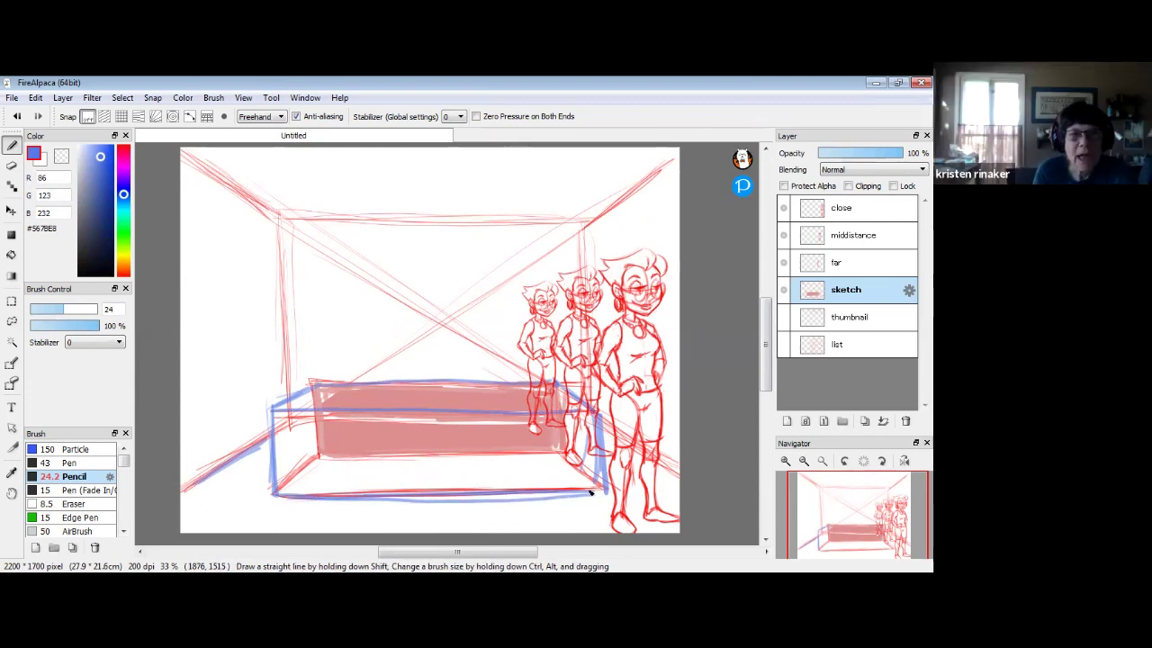
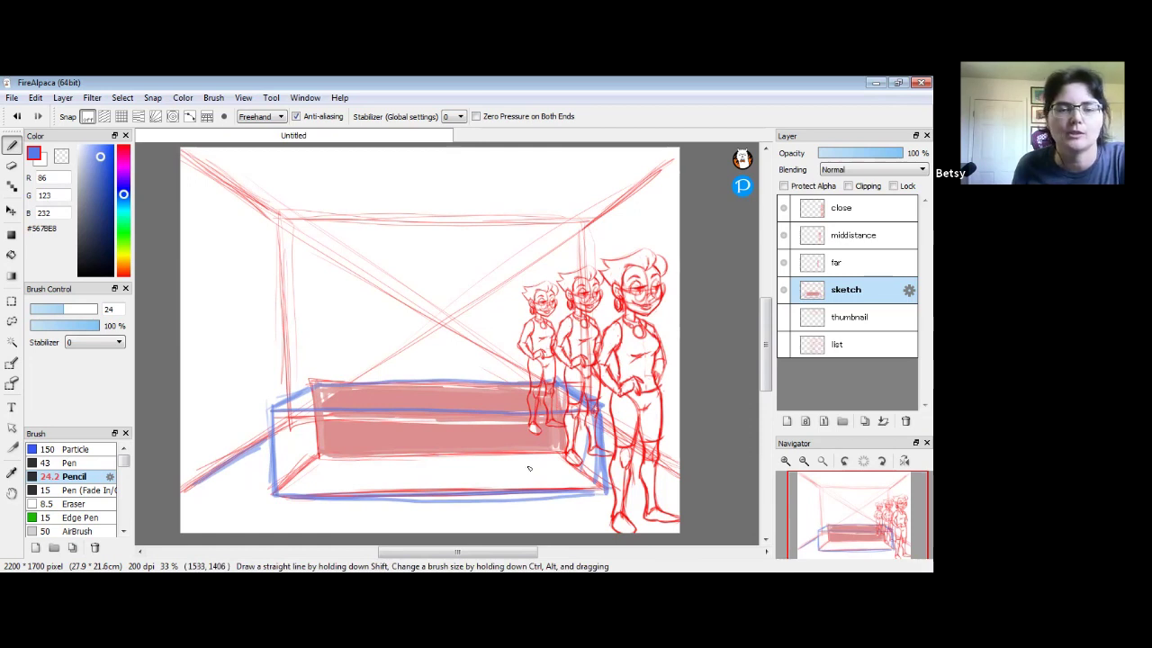
{"action": "mouse_move", "coordinate": [416, 418]}
{"action": "left_mouse_down"}
{"action": "mouse_move", "coordinate": [419, 496]}
{"action": "mouse_move", "coordinate": [418, 415]}
{"action": "left_mouse_up"}
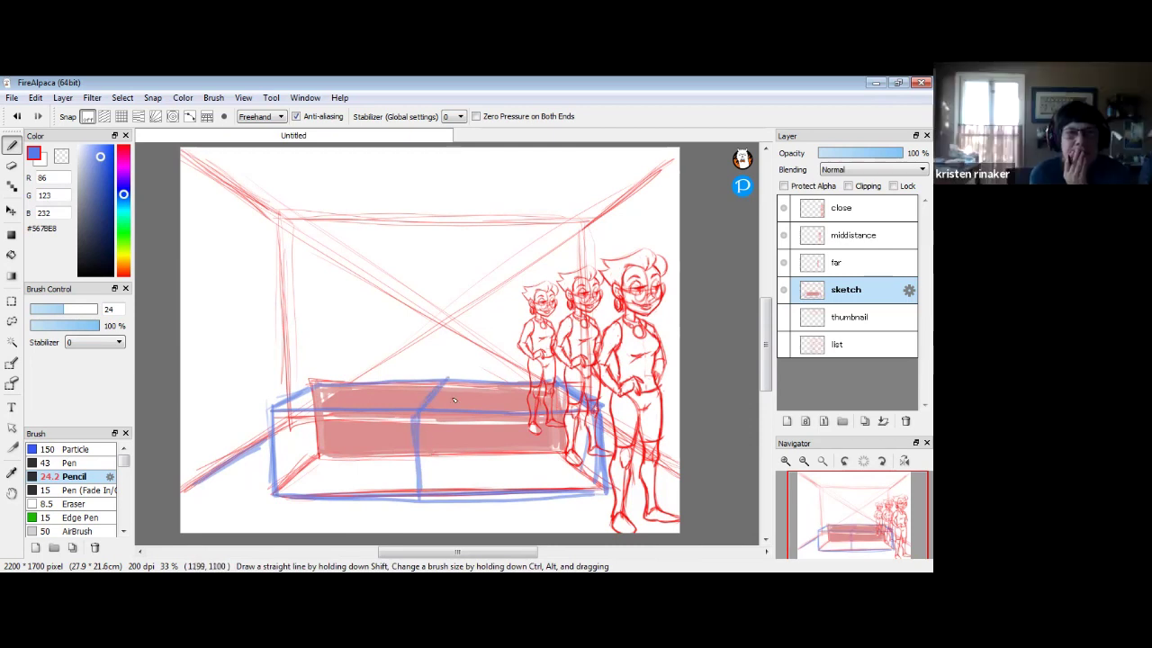
- Undo the blue dividing strokes across the desk, and try a small bracket-shaped outline near the standing figures
{"action": "key", "text": "ctrl+z"}
{"action": "key", "text": "ctrl+z"}
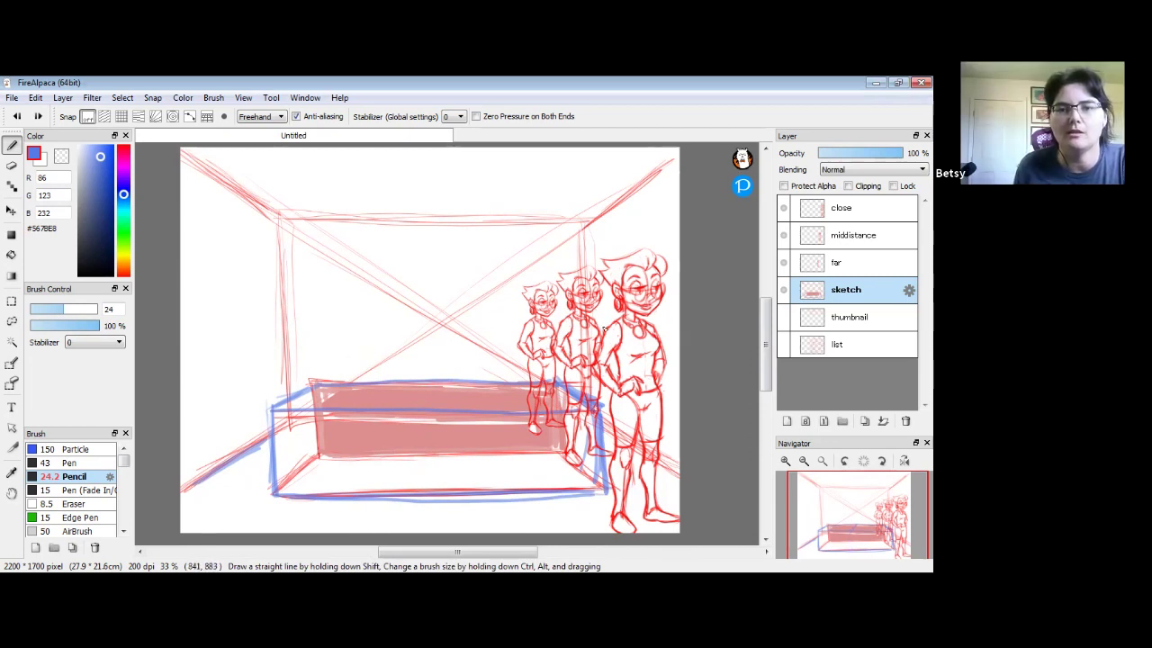
{"action": "mouse_move", "coordinate": [611, 330]}
{"action": "left_mouse_down"}
{"action": "mouse_move", "coordinate": [598, 331]}
{"action": "mouse_move", "coordinate": [616, 410]}
{"action": "mouse_move", "coordinate": [640, 410]}
{"action": "mouse_move", "coordinate": [620, 408]}
{"action": "left_mouse_up"}
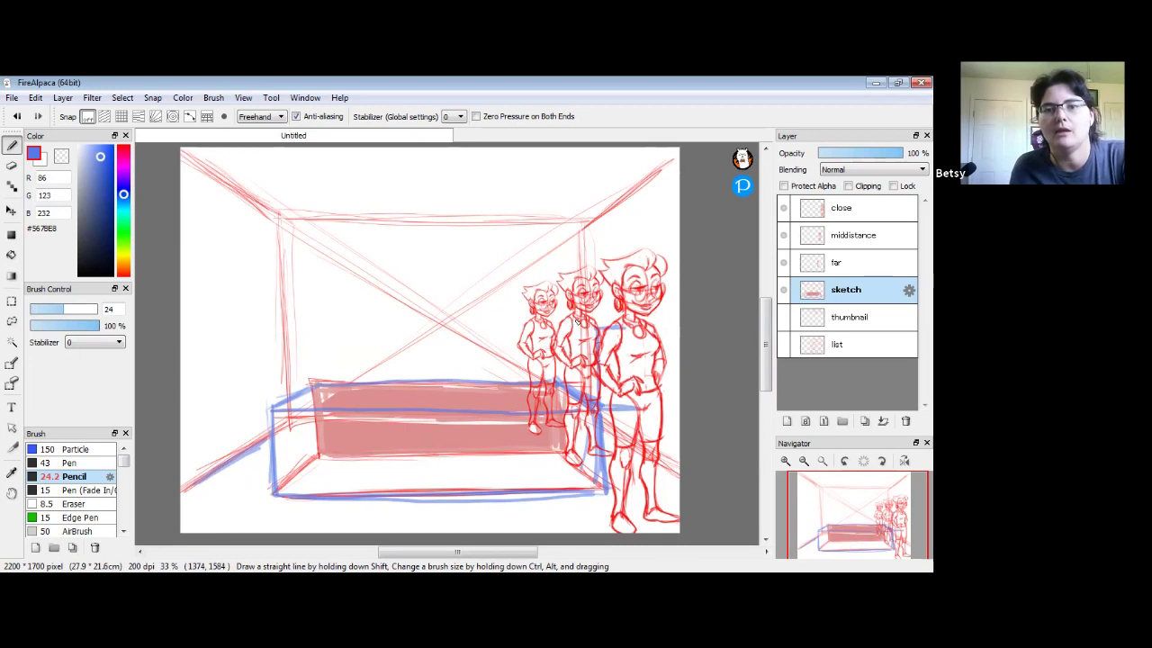
{"action": "key", "text": "ctrl+z"}
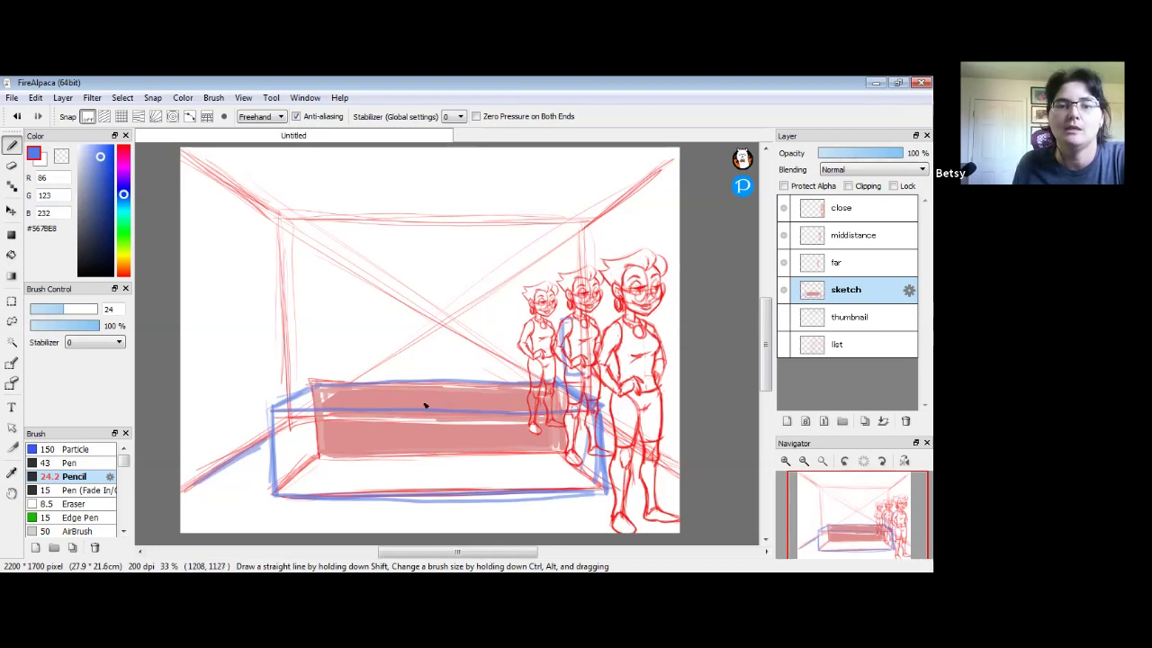
- Sketch a square chair back with a flat base line in blue at the middle of the desk on the sketch layer
{"action": "mouse_move", "coordinate": [462, 404]}
{"action": "left_mouse_down"}
{"action": "mouse_move", "coordinate": [416, 404]}
{"action": "mouse_move", "coordinate": [453, 401]}
{"action": "left_mouse_up"}
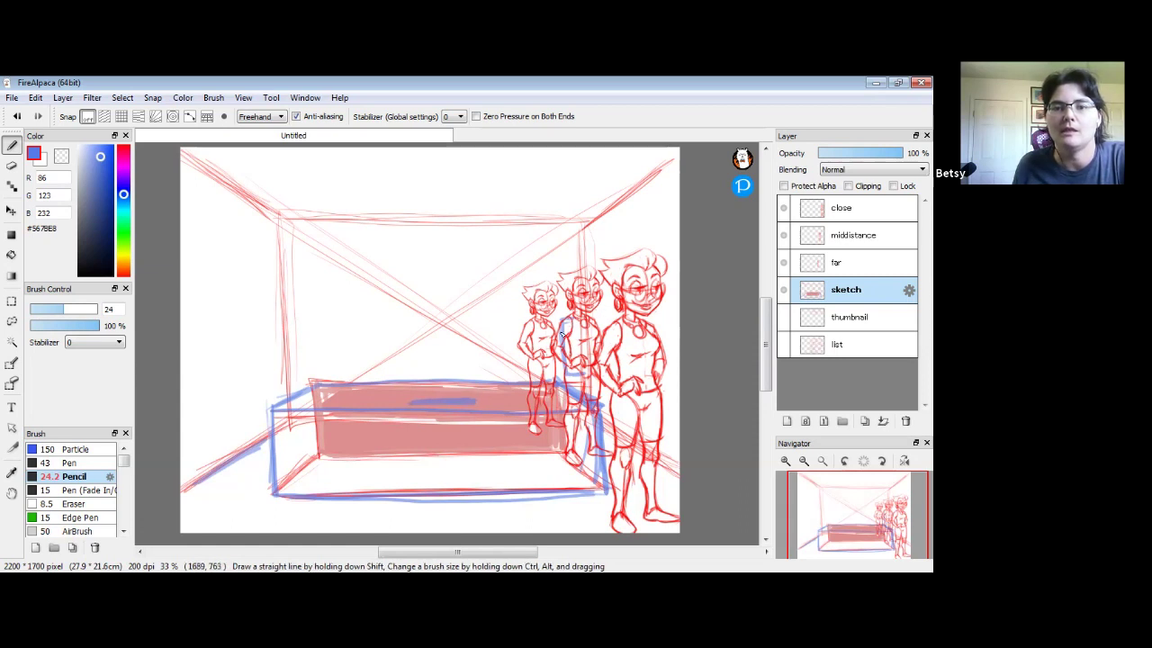
{"action": "mouse_move", "coordinate": [417, 400]}
{"action": "left_mouse_down"}
{"action": "mouse_move", "coordinate": [417, 351]}
{"action": "mouse_move", "coordinate": [442, 347]}
{"action": "mouse_move", "coordinate": [420, 398]}
{"action": "mouse_move", "coordinate": [423, 347]}
{"action": "mouse_move", "coordinate": [462, 347]}
{"action": "mouse_move", "coordinate": [476, 401]}
{"action": "left_mouse_up"}
{"action": "mouse_move", "coordinate": [476, 347]}
{"action": "left_mouse_down"}
{"action": "mouse_move", "coordinate": [477, 403]}
{"action": "mouse_move", "coordinate": [438, 400]}
{"action": "mouse_move", "coordinate": [483, 404]}
{"action": "mouse_move", "coordinate": [423, 404]}
{"action": "left_mouse_up"}
{"action": "left_click_drag", "start_coordinate": [421, 350], "coordinate": [415, 384]}
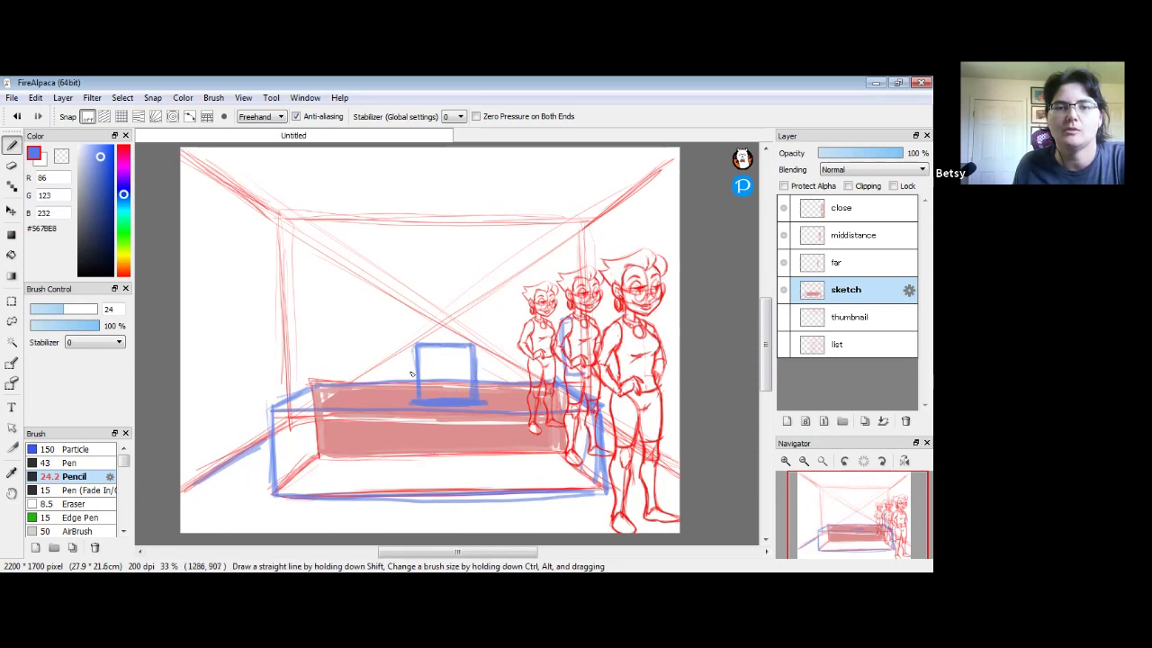
{"action": "mouse_move", "coordinate": [409, 385]}
{"action": "left_mouse_down"}
{"action": "mouse_move", "coordinate": [401, 324]}
{"action": "mouse_move", "coordinate": [480, 319]}
{"action": "mouse_move", "coordinate": [393, 319]}
{"action": "left_mouse_up"}
{"action": "left_click_drag", "start_coordinate": [488, 326], "coordinate": [481, 385]}
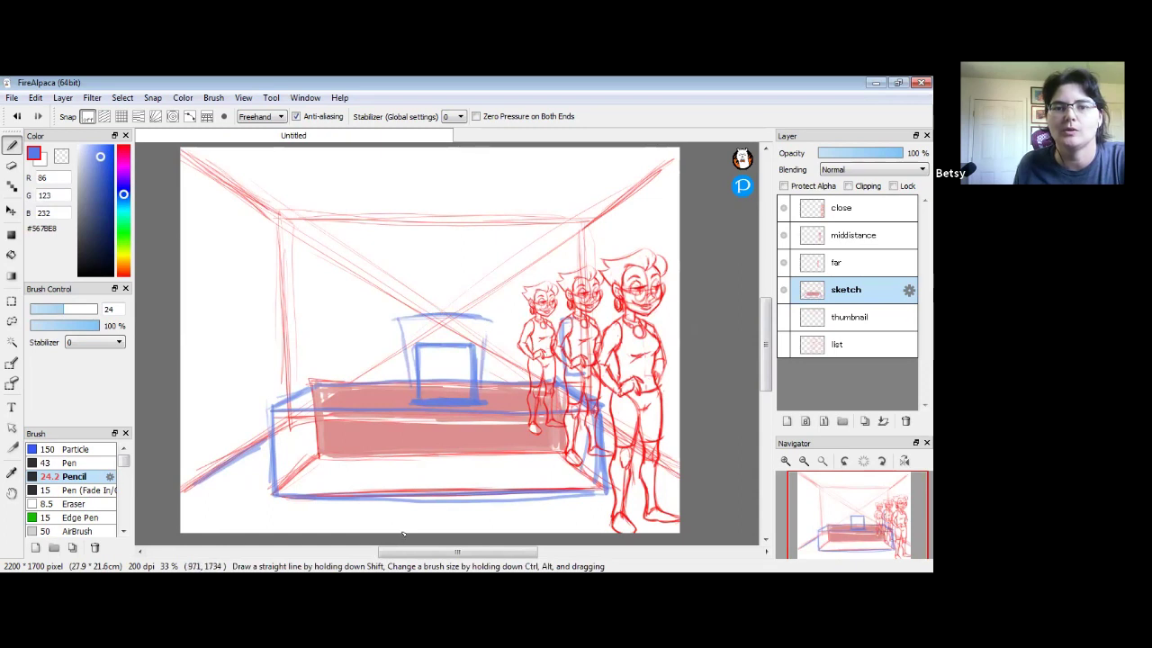
{"action": "key", "text": "ctrl+z"}
{"action": "key", "text": "ctrl+z"}
{"action": "key", "text": "ctrl+z"}
{"action": "key", "text": "ctrl+z"}
- Move the middistance figure over the chair as a size reference
{"action": "left_click", "coordinate": [10, 212]}
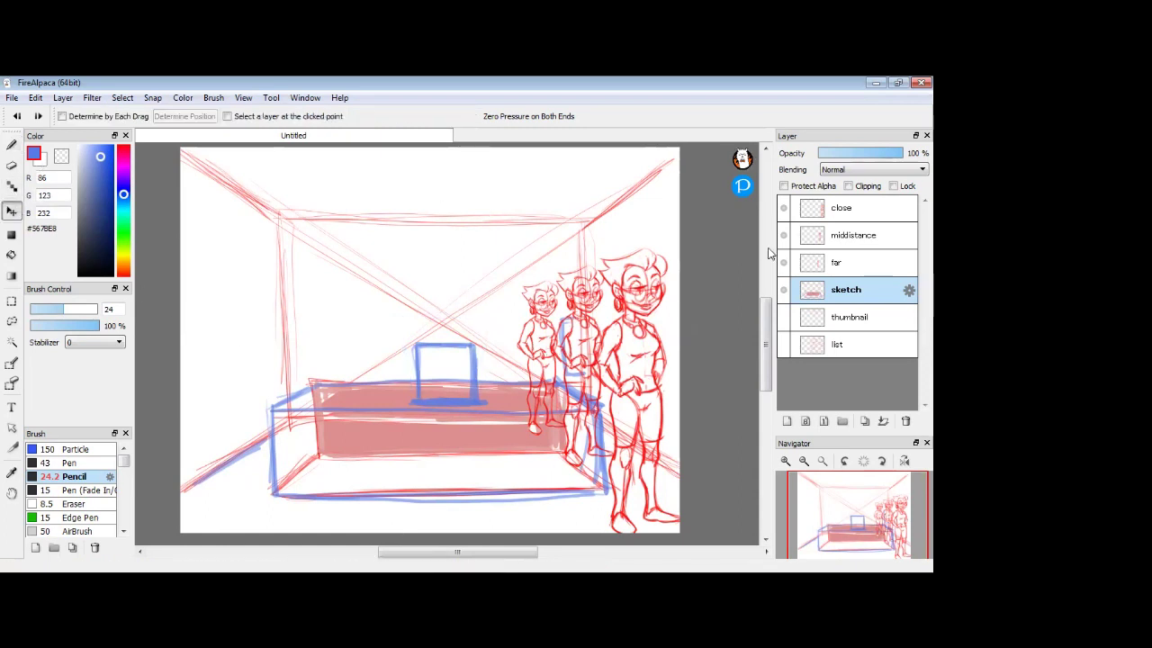
{"action": "left_click", "coordinate": [861, 237]}
{"action": "left_click_drag", "start_coordinate": [587, 335], "coordinate": [457, 360]}
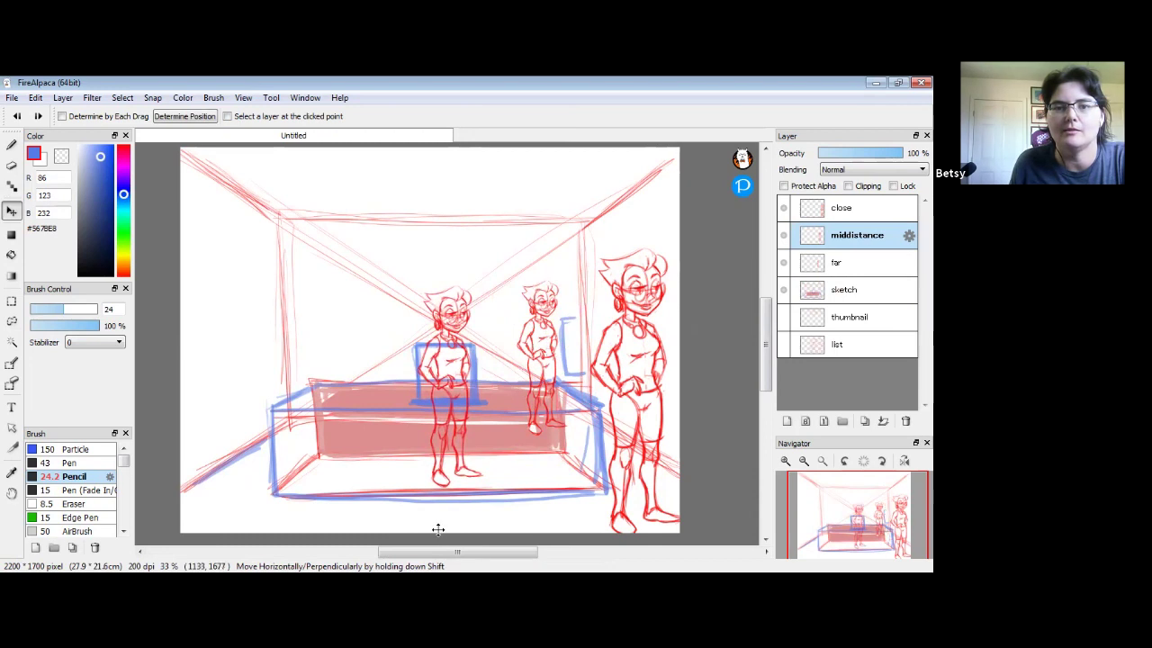
- On the sketch layer, add a rectangular headrest on two short posts above the chair back with the Pencil
{"action": "left_click", "coordinate": [11, 145]}
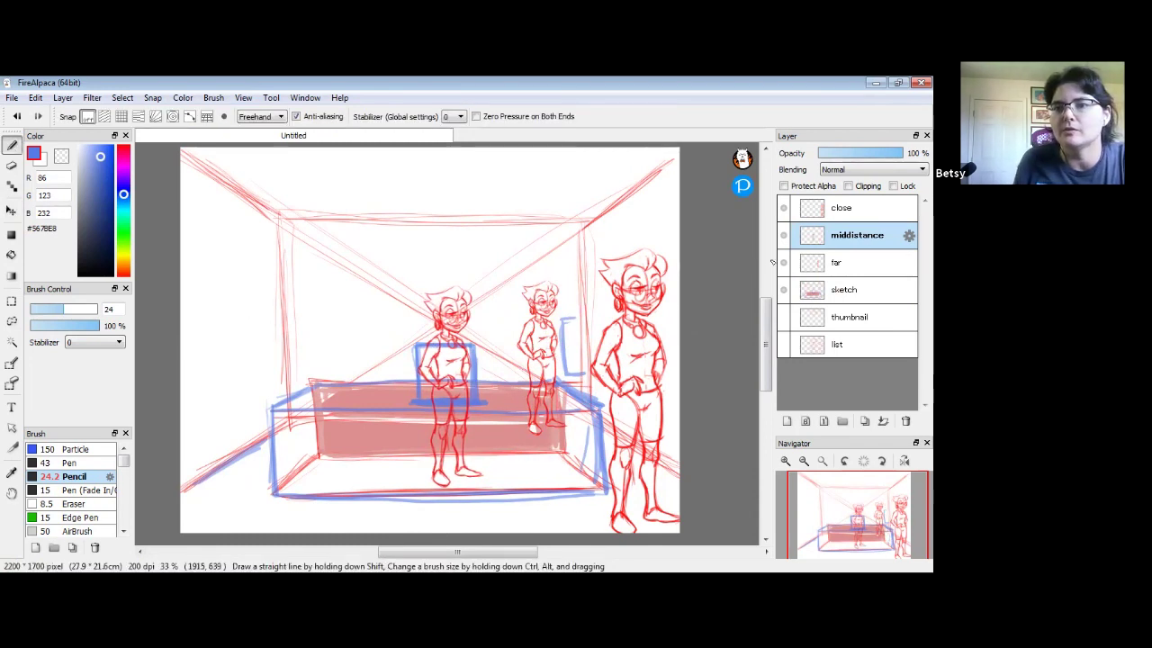
{"action": "left_click", "coordinate": [859, 291]}
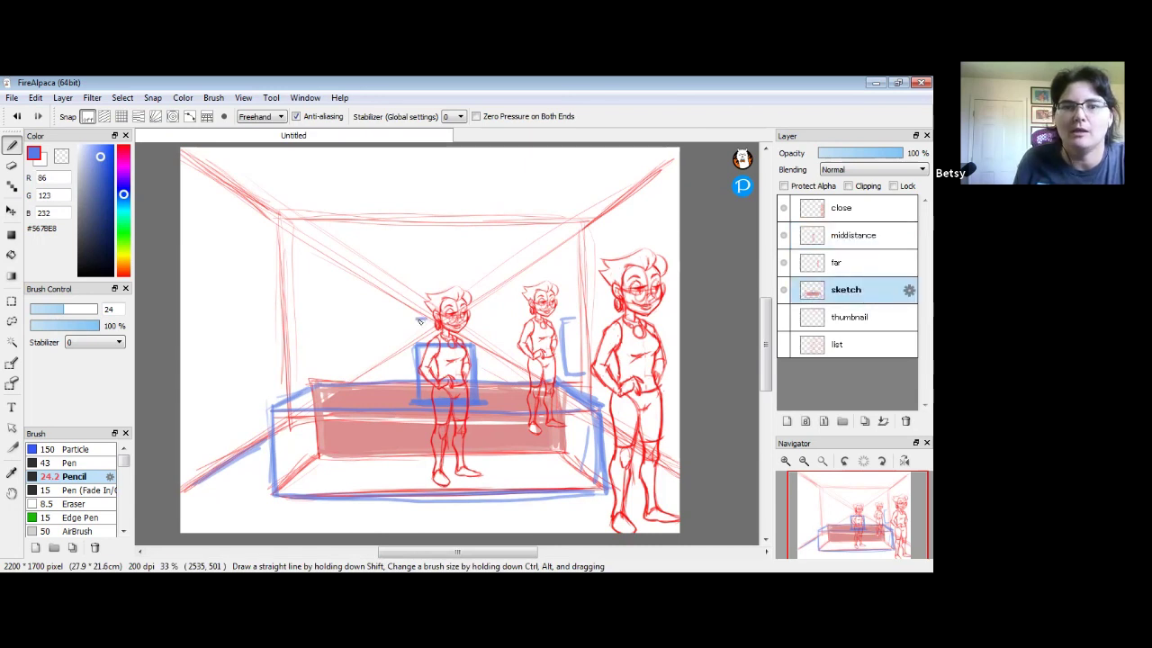
{"action": "mouse_move", "coordinate": [434, 311]}
{"action": "left_mouse_down"}
{"action": "mouse_move", "coordinate": [466, 334]}
{"action": "mouse_move", "coordinate": [433, 331]}
{"action": "mouse_move", "coordinate": [473, 313]}
{"action": "mouse_move", "coordinate": [441, 341]}
{"action": "left_mouse_up"}
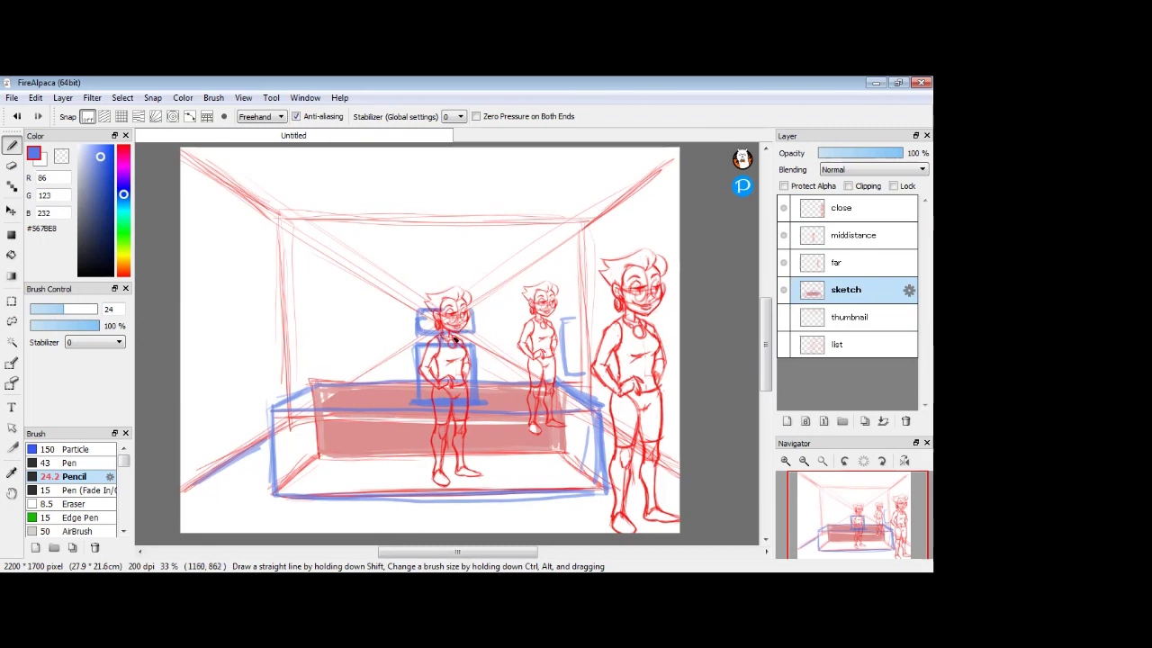
- Move the middistance figure back between the far and close figures
{"action": "left_click", "coordinate": [11, 210]}
{"action": "left_click", "coordinate": [855, 239]}
{"action": "left_click_drag", "start_coordinate": [437, 388], "coordinate": [570, 379]}
- On the sketch layer, outline a large window on the back wall with the Pencil and fill it with a blocky building skyline
{"action": "left_click", "coordinate": [11, 144]}
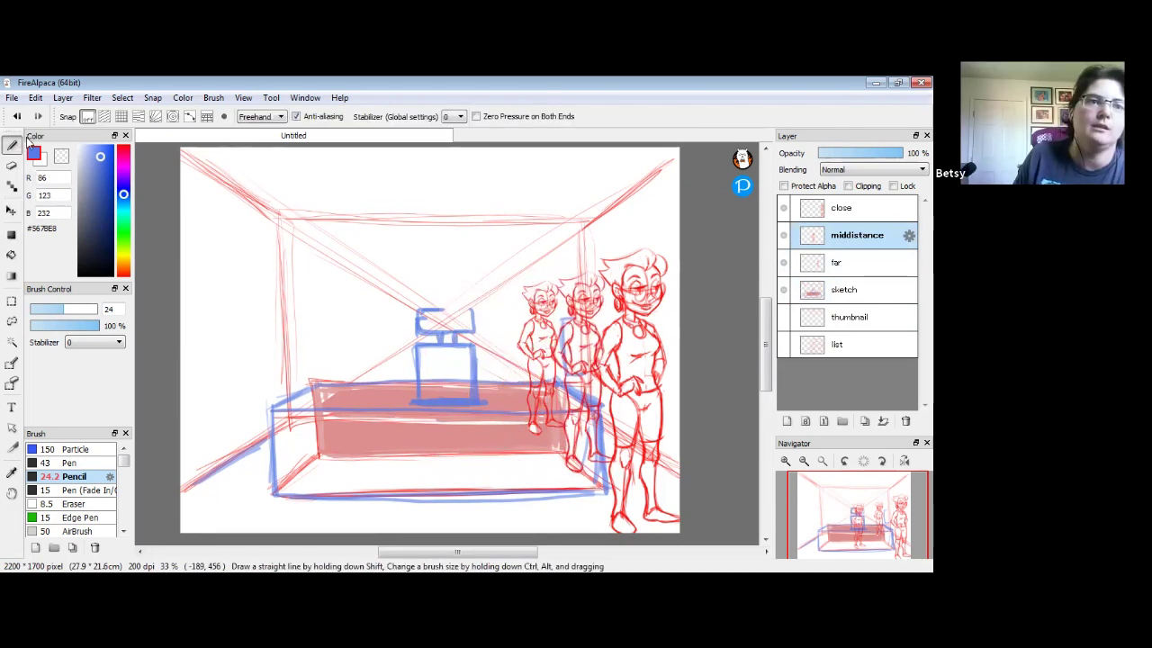
{"action": "left_click", "coordinate": [846, 297]}
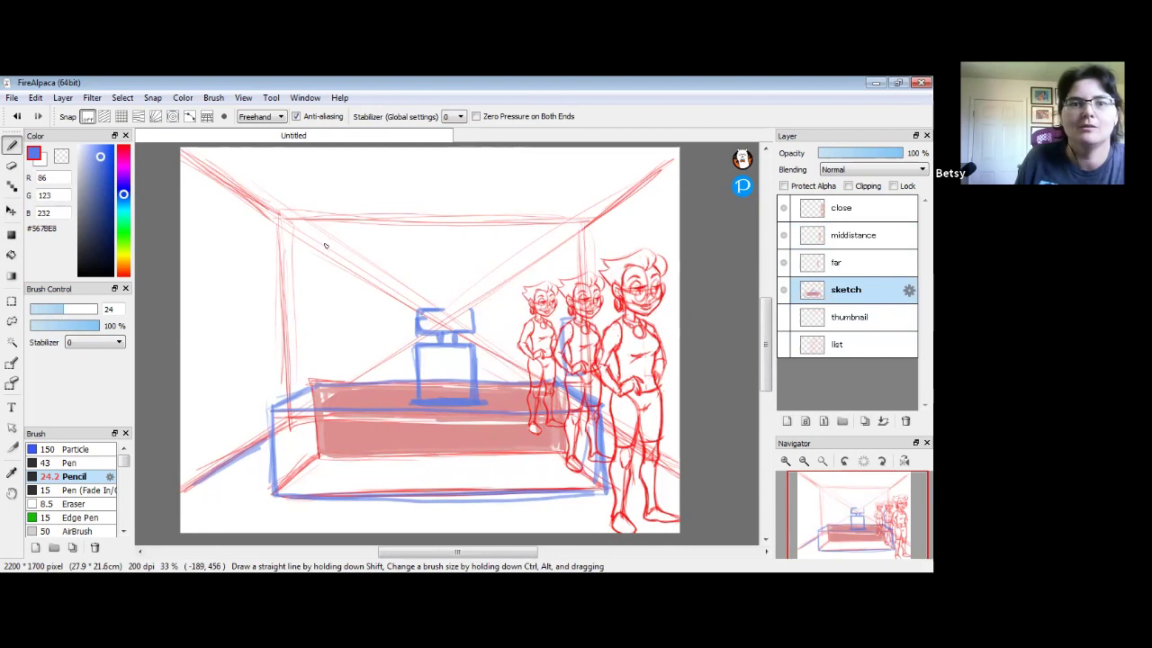
{"action": "left_click_drag", "start_coordinate": [326, 239], "coordinate": [558, 239]}
{"action": "left_click_drag", "start_coordinate": [306, 241], "coordinate": [306, 373]}
{"action": "left_click_drag", "start_coordinate": [560, 242], "coordinate": [560, 274]}
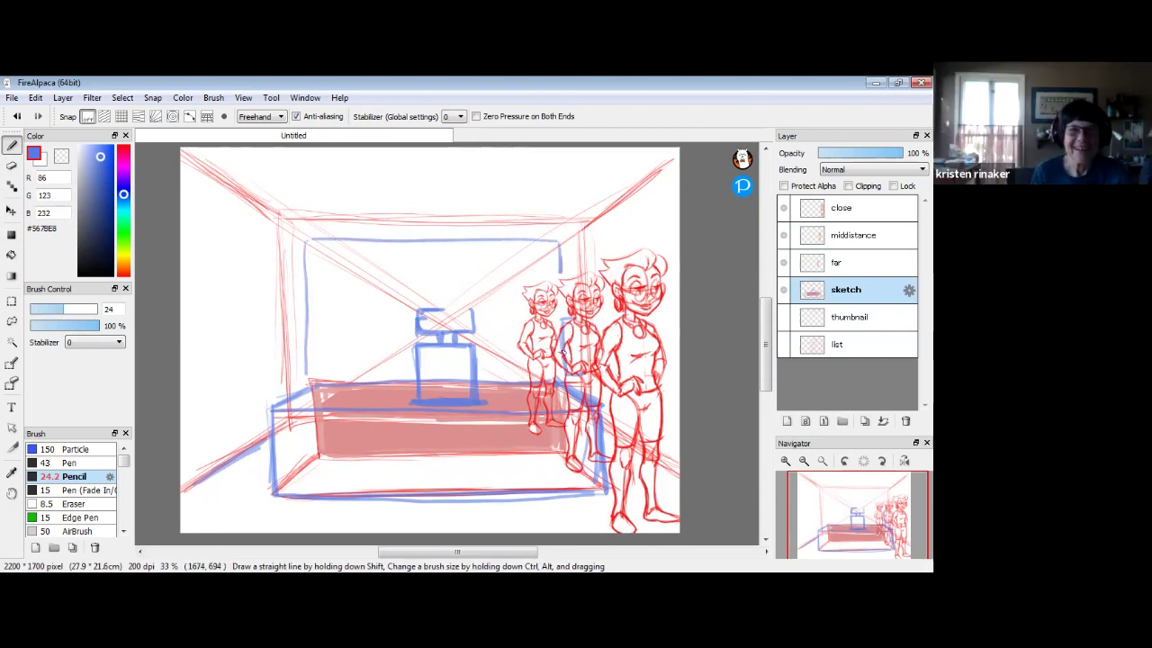
{"action": "mouse_move", "coordinate": [313, 331]}
{"action": "left_mouse_down"}
{"action": "mouse_move", "coordinate": [376, 358]}
{"action": "mouse_move", "coordinate": [404, 279]}
{"action": "mouse_move", "coordinate": [493, 266]}
{"action": "mouse_move", "coordinate": [521, 300]}
{"action": "mouse_move", "coordinate": [562, 249]}
{"action": "mouse_move", "coordinate": [540, 297]}
{"action": "left_mouse_up"}
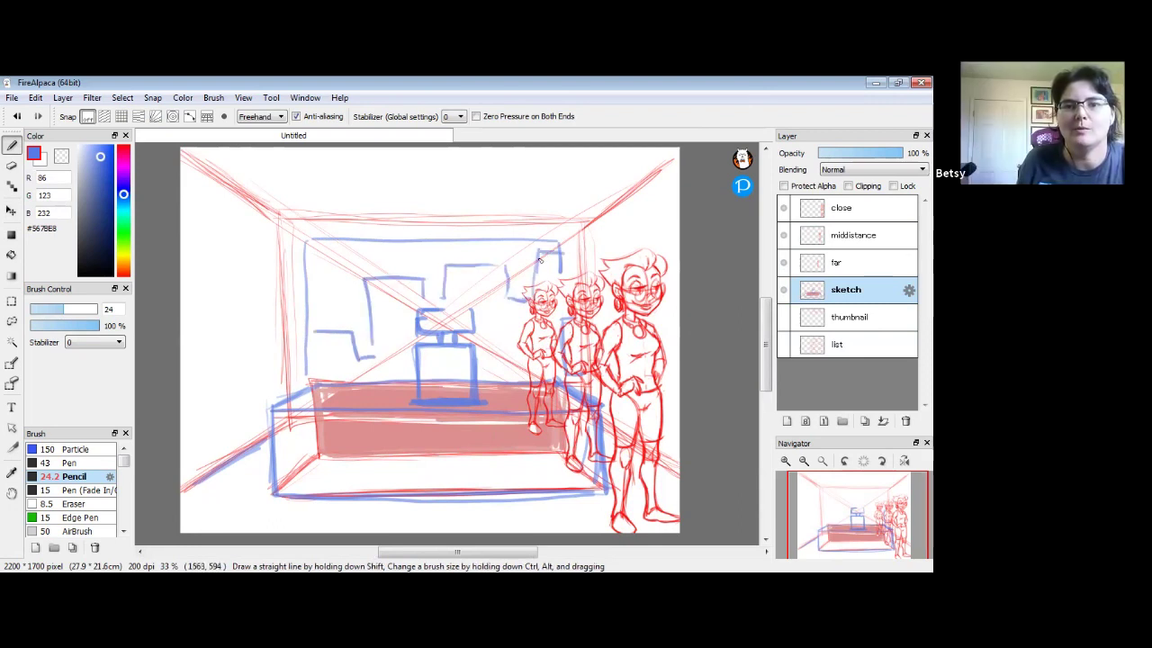
{"action": "left_click_drag", "start_coordinate": [540, 254], "coordinate": [559, 253]}
- Sketch a second window in perspective on the left wall, with a building skyline and slanted lower edges
{"action": "mouse_move", "coordinate": [182, 176]}
{"action": "left_mouse_down"}
{"action": "mouse_move", "coordinate": [264, 217]}
{"action": "mouse_move", "coordinate": [274, 397]}
{"action": "mouse_move", "coordinate": [181, 459]}
{"action": "left_mouse_up"}
{"action": "mouse_move", "coordinate": [182, 241]}
{"action": "left_mouse_down"}
{"action": "mouse_move", "coordinate": [217, 260]}
{"action": "mouse_move", "coordinate": [225, 319]}
{"action": "left_mouse_up"}
{"action": "left_click_drag", "start_coordinate": [212, 254], "coordinate": [216, 324]}
{"action": "mouse_move", "coordinate": [228, 322]}
{"action": "left_mouse_down"}
{"action": "mouse_move", "coordinate": [241, 331]}
{"action": "mouse_move", "coordinate": [243, 316]}
{"action": "left_mouse_up"}
{"action": "left_click_drag", "start_coordinate": [182, 387], "coordinate": [264, 370]}
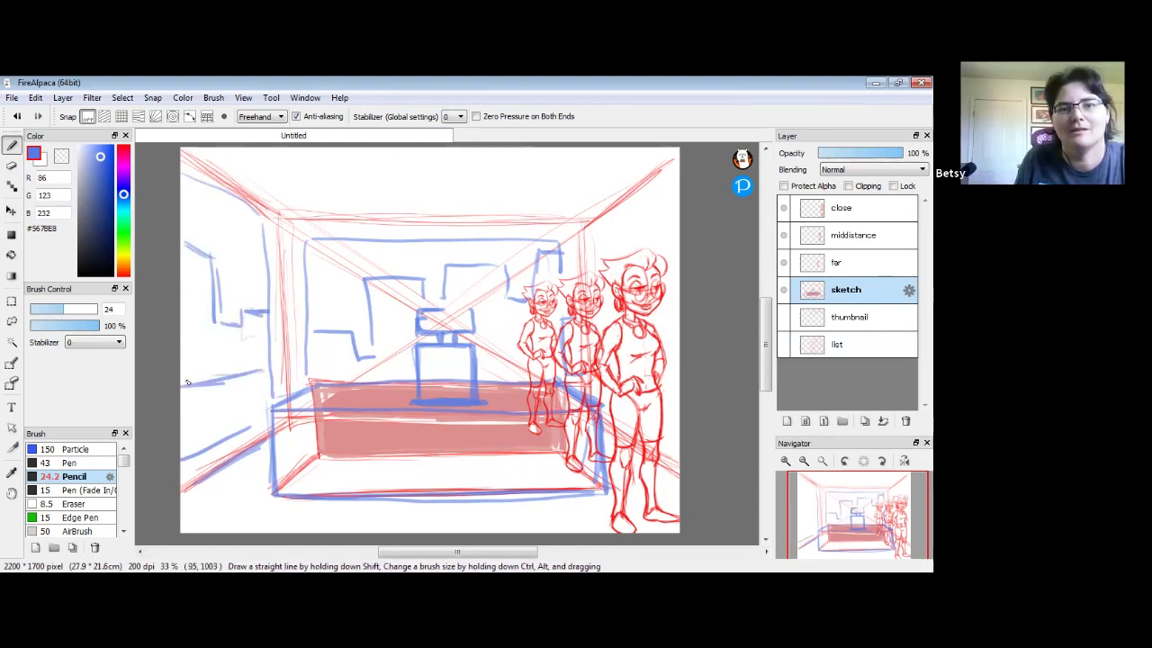
- Show the list layer briefly to check the planned room items, and hide it again
{"action": "key", "text": "space"}
{"action": "left_click_drag", "start_coordinate": [567, 351], "coordinate": [548, 335]}
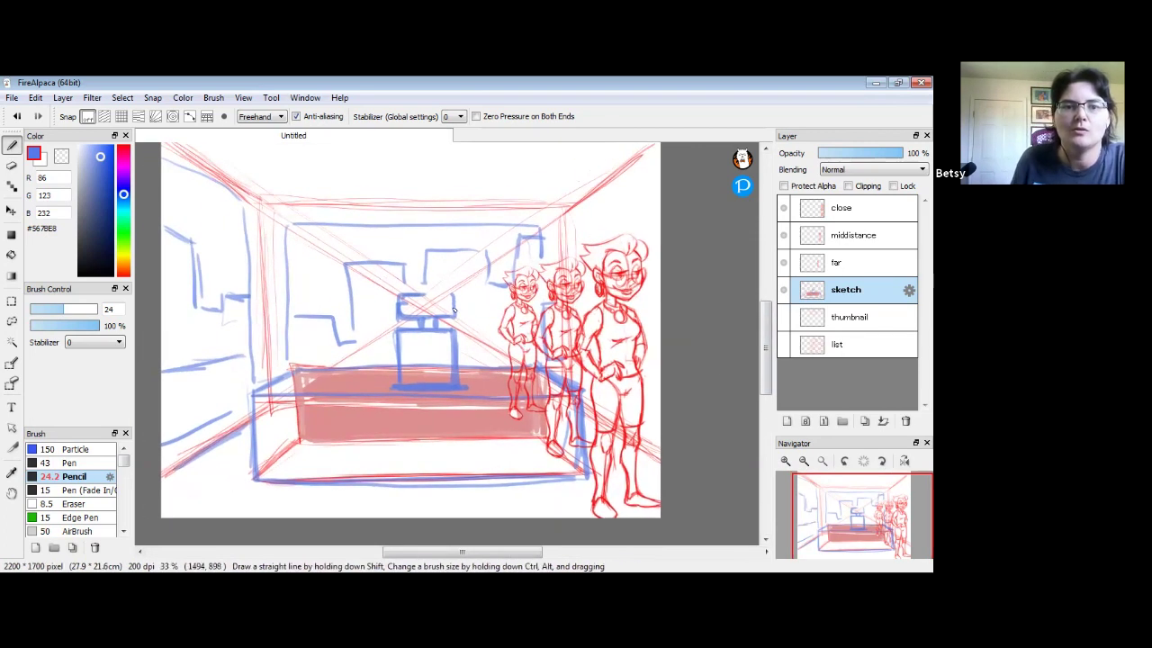
{"action": "left_click", "coordinate": [782, 344]}
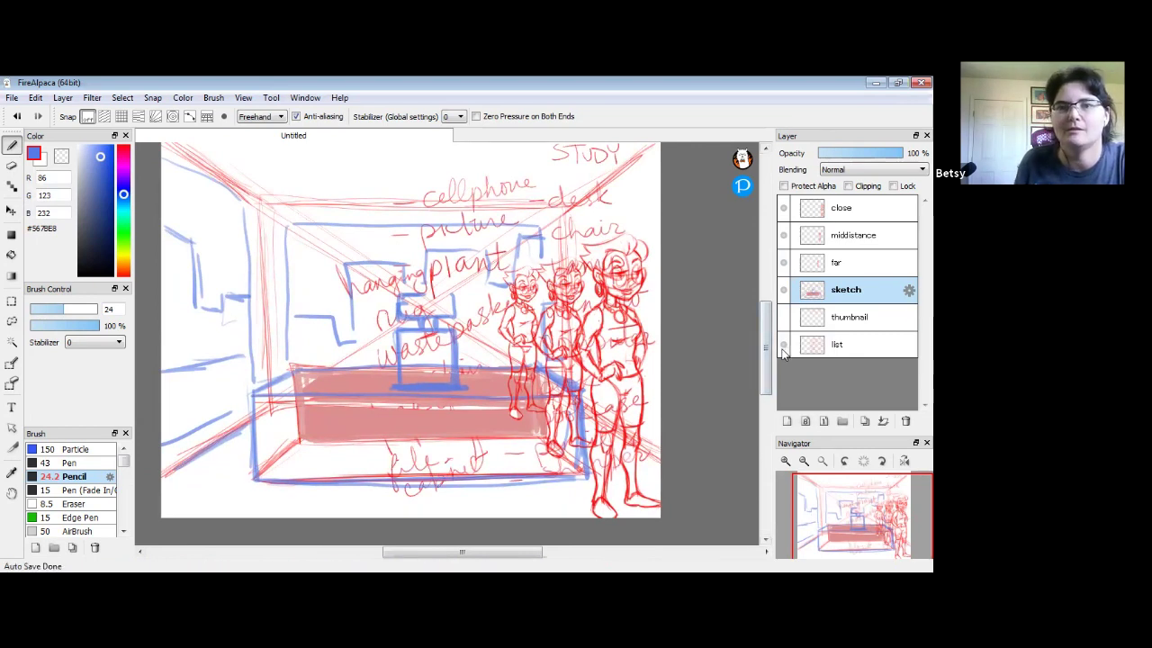
{"action": "key", "text": "ctrl+z"}
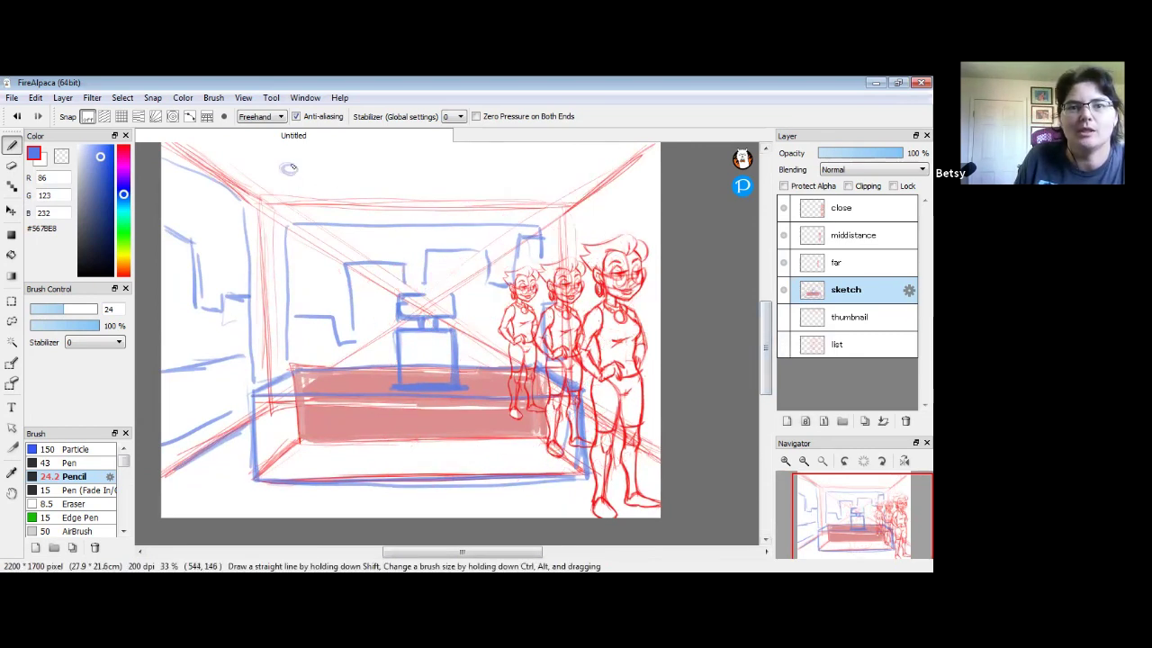
- Sketch a hanging plant with drooping leaves on a ceiling cord, and a wastebasket on the floor left of the desk
{"action": "left_click_drag", "start_coordinate": [290, 176], "coordinate": [292, 242]}
{"action": "mouse_move", "coordinate": [289, 177]}
{"action": "left_mouse_down"}
{"action": "mouse_move", "coordinate": [289, 262]}
{"action": "mouse_move", "coordinate": [278, 243]}
{"action": "mouse_move", "coordinate": [289, 271]}
{"action": "left_mouse_up"}
{"action": "mouse_move", "coordinate": [274, 251]}
{"action": "left_mouse_down"}
{"action": "mouse_move", "coordinate": [286, 273]}
{"action": "mouse_move", "coordinate": [299, 261]}
{"action": "mouse_move", "coordinate": [286, 257]}
{"action": "mouse_move", "coordinate": [300, 268]}
{"action": "mouse_move", "coordinate": [293, 243]}
{"action": "left_mouse_up"}
{"action": "mouse_move", "coordinate": [317, 284]}
{"action": "left_mouse_down"}
{"action": "mouse_move", "coordinate": [299, 235]}
{"action": "mouse_move", "coordinate": [327, 291]}
{"action": "mouse_move", "coordinate": [273, 245]}
{"action": "mouse_move", "coordinate": [285, 253]}
{"action": "mouse_move", "coordinate": [265, 274]}
{"action": "mouse_move", "coordinate": [280, 239]}
{"action": "left_mouse_up"}
{"action": "mouse_move", "coordinate": [244, 279]}
{"action": "left_mouse_down"}
{"action": "mouse_move", "coordinate": [272, 229]}
{"action": "mouse_move", "coordinate": [290, 254]}
{"action": "left_mouse_up"}
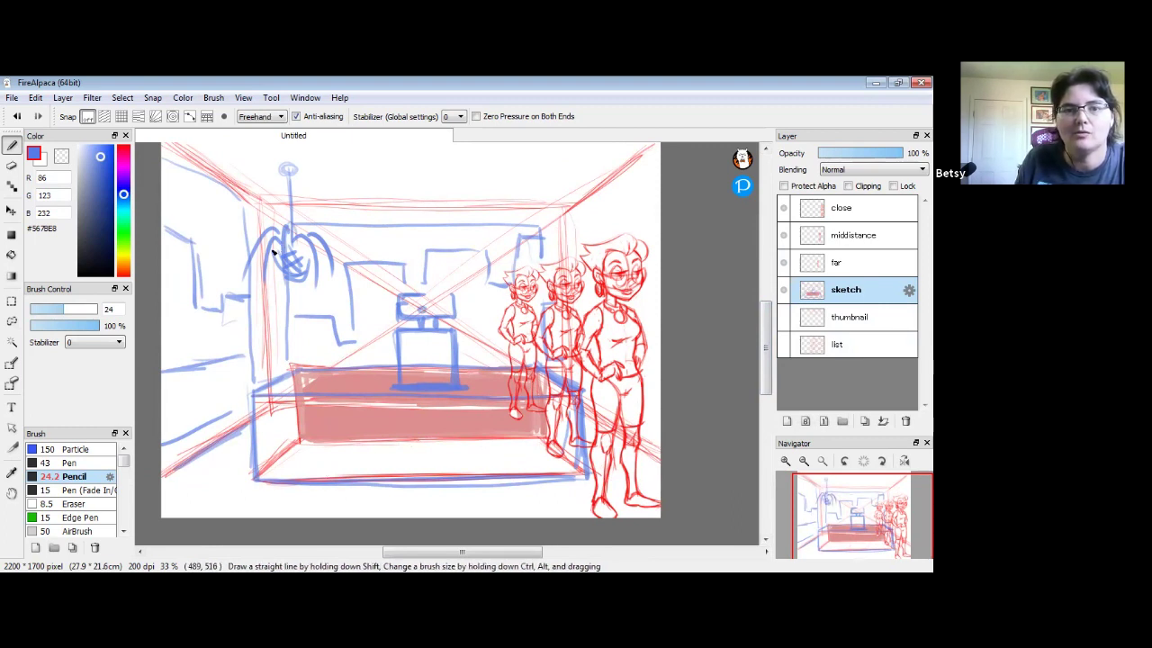
{"action": "left_click_drag", "start_coordinate": [274, 246], "coordinate": [307, 254]}
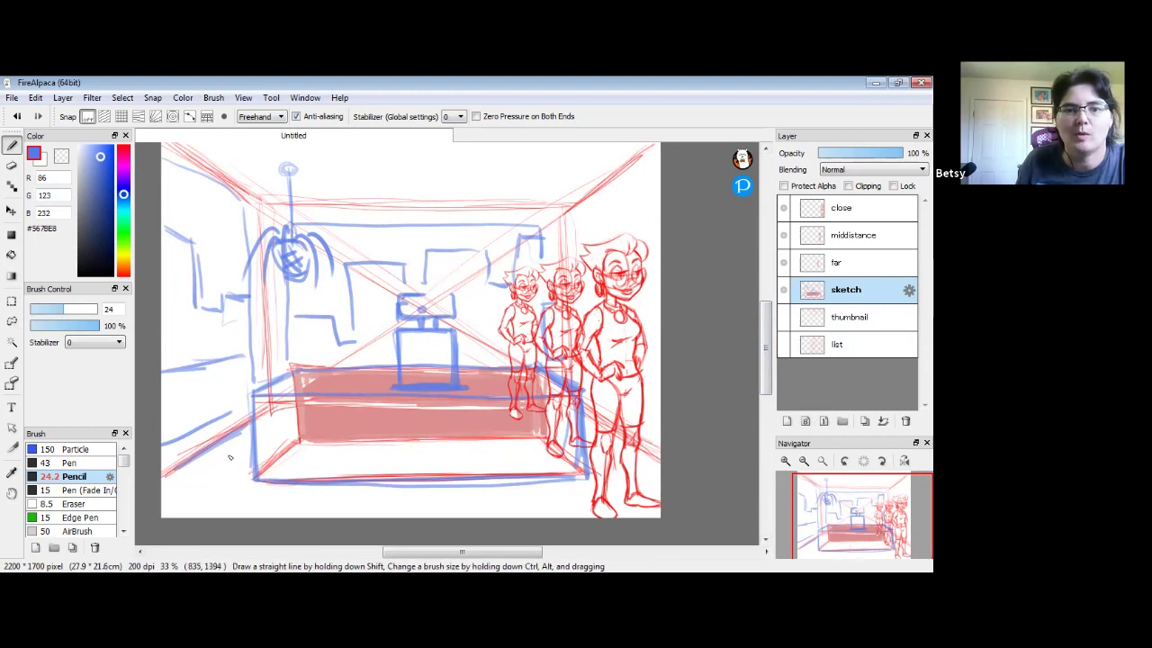
{"action": "mouse_move", "coordinate": [234, 463]}
{"action": "left_mouse_down"}
{"action": "mouse_move", "coordinate": [209, 480]}
{"action": "mouse_move", "coordinate": [196, 451]}
{"action": "mouse_move", "coordinate": [217, 500]}
{"action": "mouse_move", "coordinate": [240, 455]}
{"action": "mouse_move", "coordinate": [217, 464]}
{"action": "mouse_move", "coordinate": [228, 460]}
{"action": "mouse_move", "coordinate": [203, 450]}
{"action": "mouse_move", "coordinate": [234, 454]}
{"action": "mouse_move", "coordinate": [231, 500]}
{"action": "mouse_move", "coordinate": [211, 494]}
{"action": "mouse_move", "coordinate": [230, 500]}
{"action": "mouse_move", "coordinate": [222, 506]}
{"action": "mouse_move", "coordinate": [203, 492]}
{"action": "mouse_move", "coordinate": [230, 477]}
{"action": "left_mouse_up"}
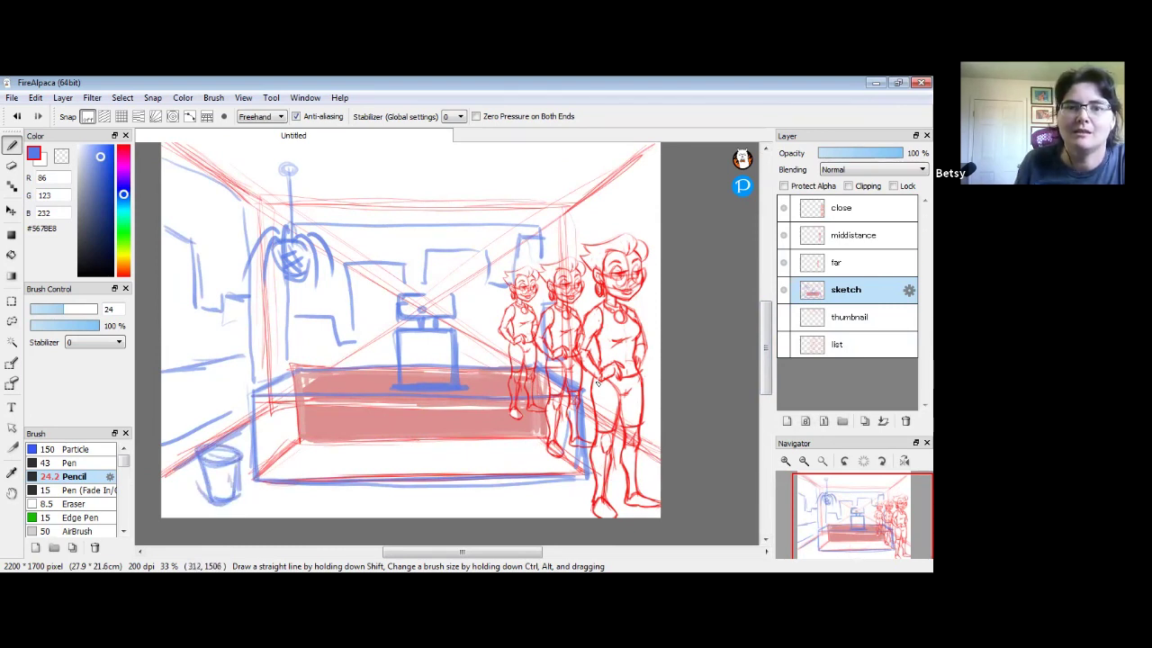
- Move the close, middistance and far figures together toward the left half of the room
{"action": "left_click", "coordinate": [862, 214]}
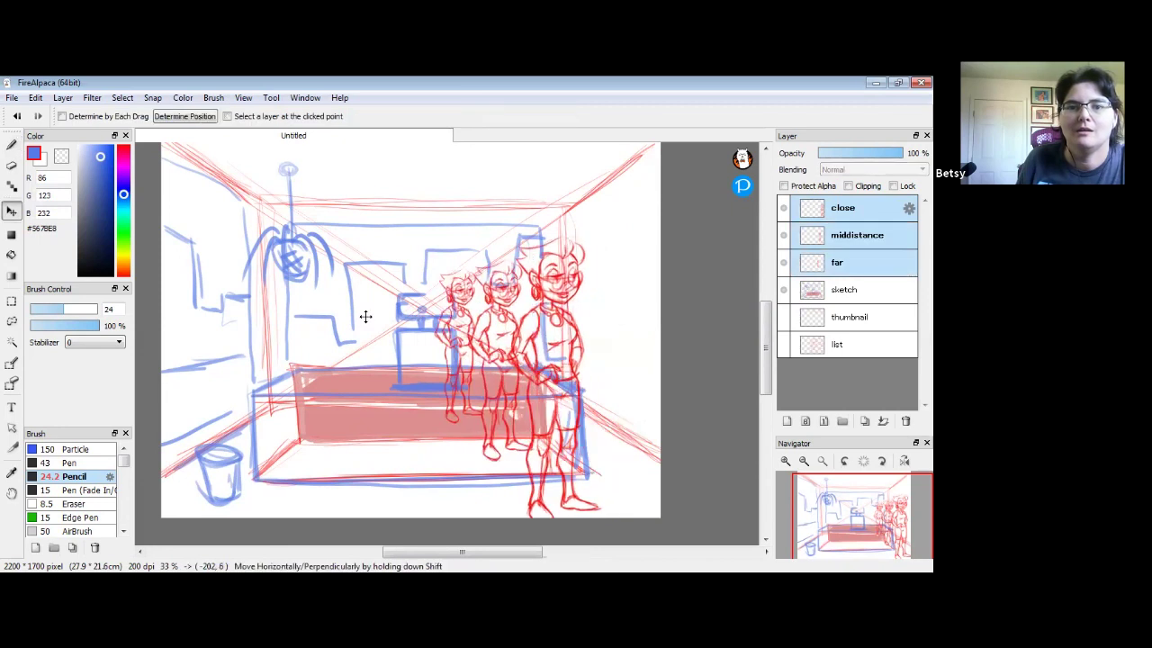
{"action": "left_click_drag", "start_coordinate": [365, 314], "coordinate": [216, 306]}
- On the sketch layer, draw the base, vertical edge and top of a tall bookcase against the right wall with the Pencil
{"action": "left_click", "coordinate": [11, 145]}
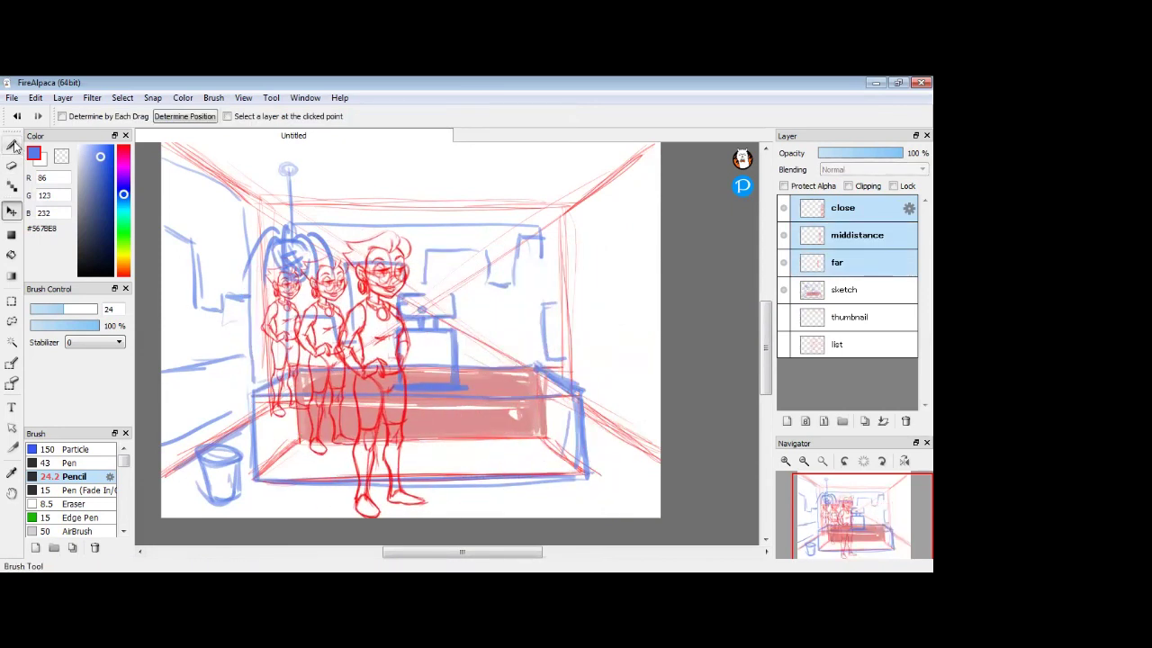
{"action": "left_click", "coordinate": [851, 292]}
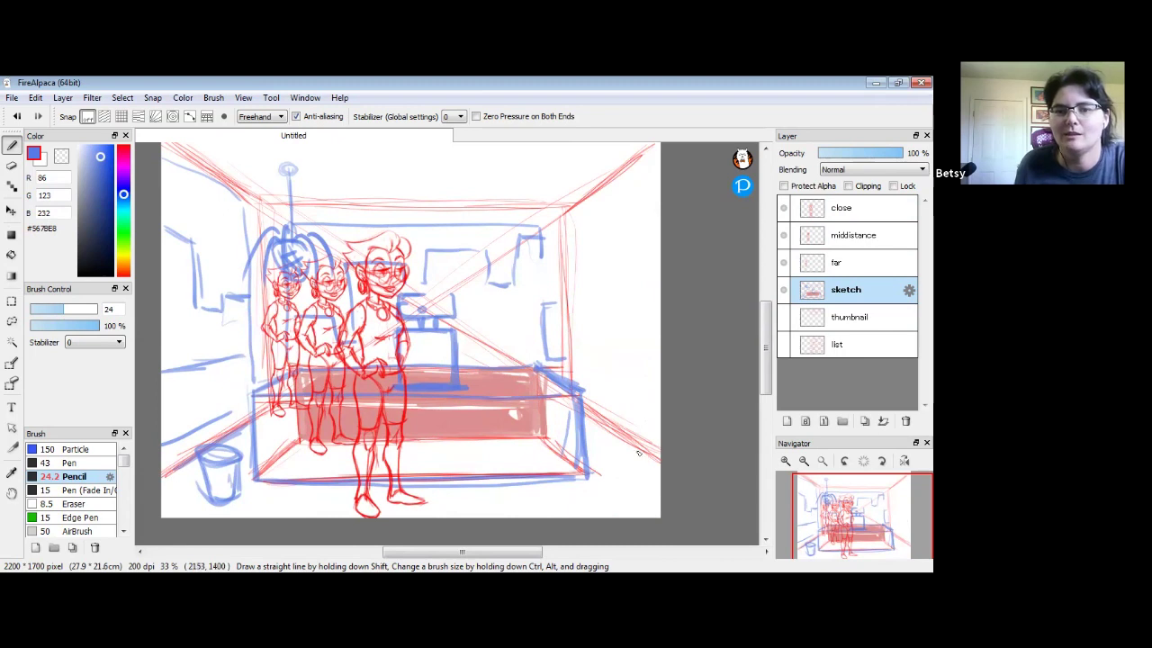
{"action": "left_click_drag", "start_coordinate": [657, 454], "coordinate": [642, 456]}
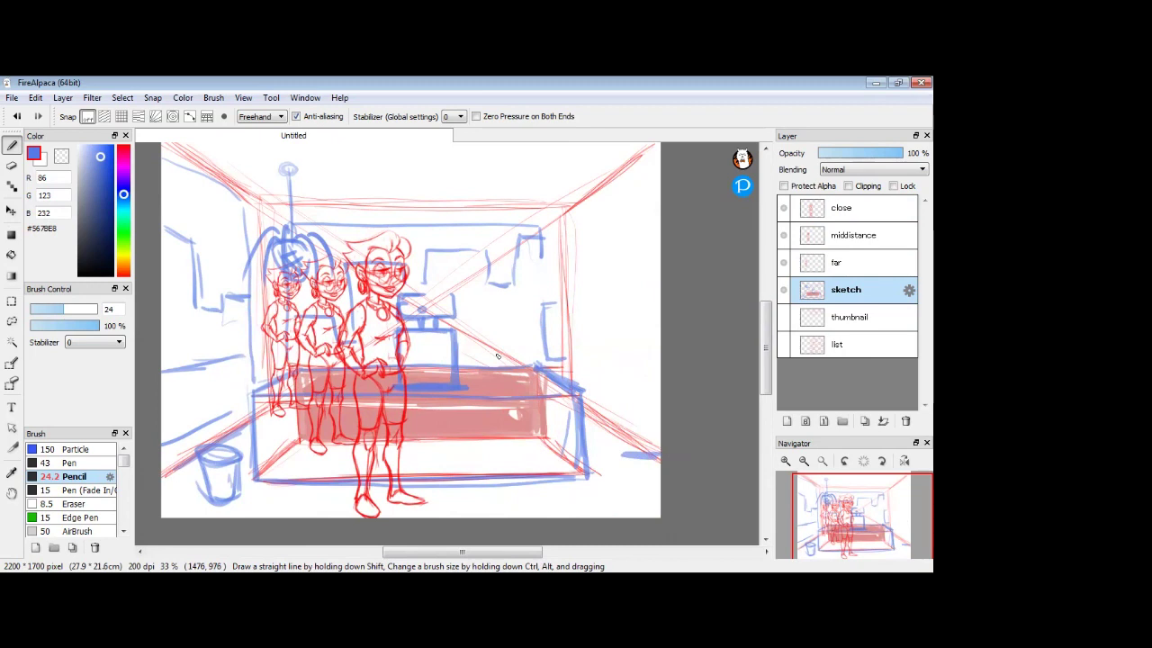
{"action": "mouse_move", "coordinate": [624, 376]}
{"action": "left_mouse_down"}
{"action": "mouse_move", "coordinate": [627, 446]}
{"action": "mouse_move", "coordinate": [626, 335]}
{"action": "mouse_move", "coordinate": [627, 446]}
{"action": "mouse_move", "coordinate": [624, 297]}
{"action": "mouse_move", "coordinate": [625, 436]}
{"action": "left_mouse_up"}
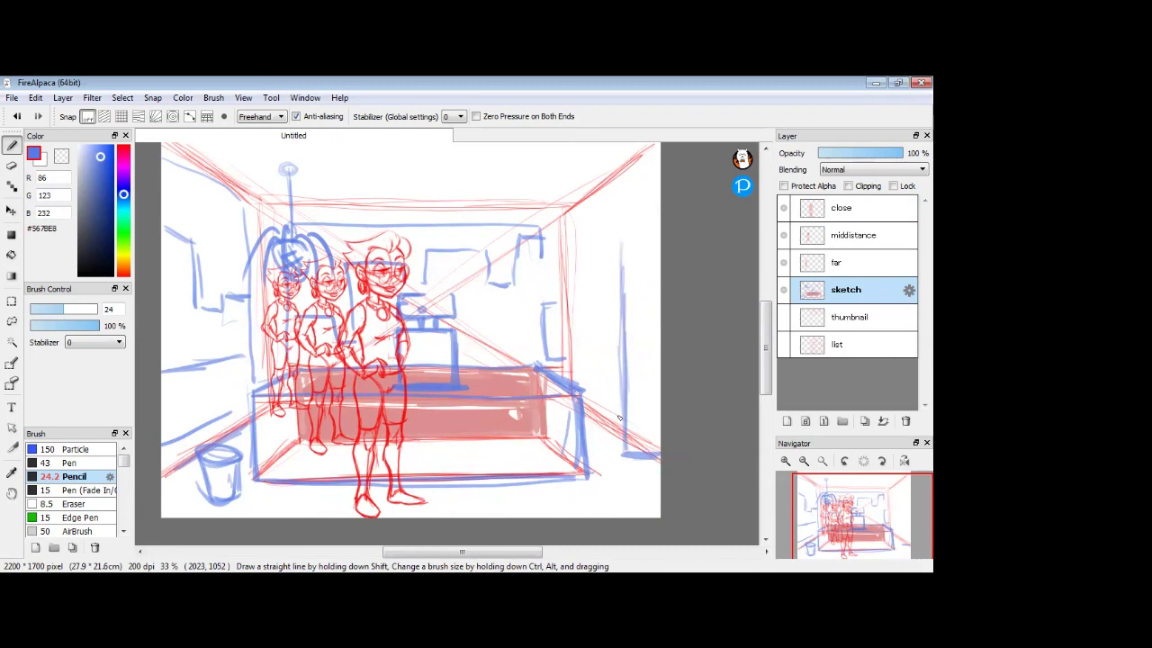
{"action": "mouse_move", "coordinate": [623, 236]}
{"action": "left_mouse_down"}
{"action": "mouse_move", "coordinate": [658, 235]}
{"action": "mouse_move", "coordinate": [619, 246]}
{"action": "mouse_move", "coordinate": [617, 315]}
{"action": "left_mouse_up"}
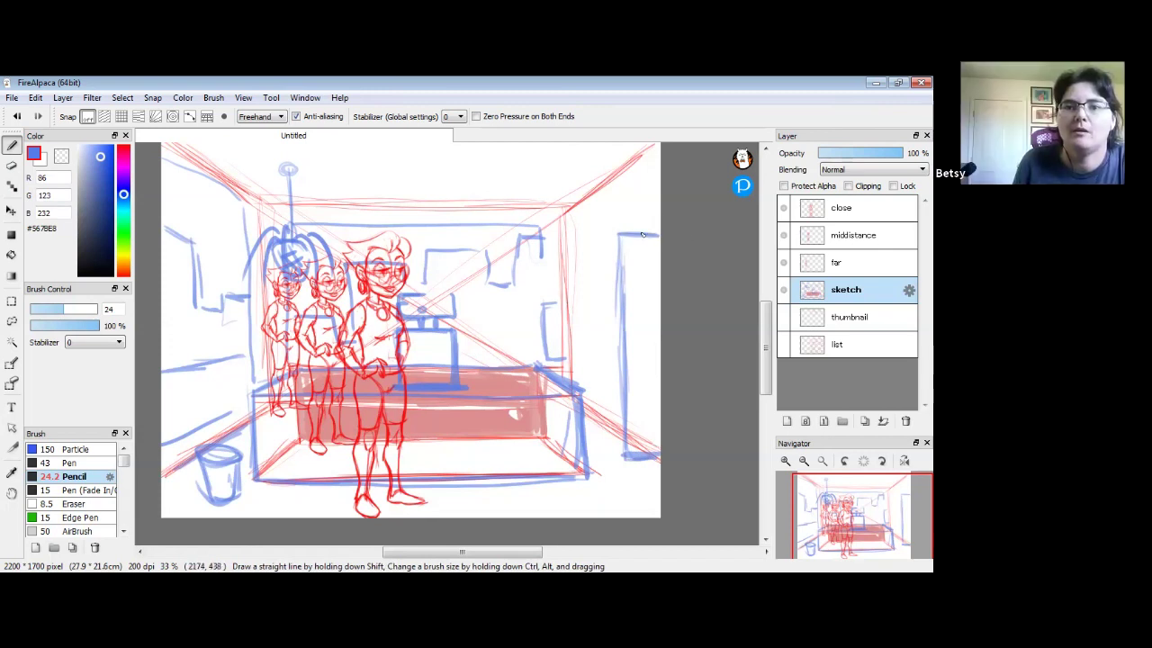
{"action": "left_click_drag", "start_coordinate": [617, 236], "coordinate": [612, 392]}
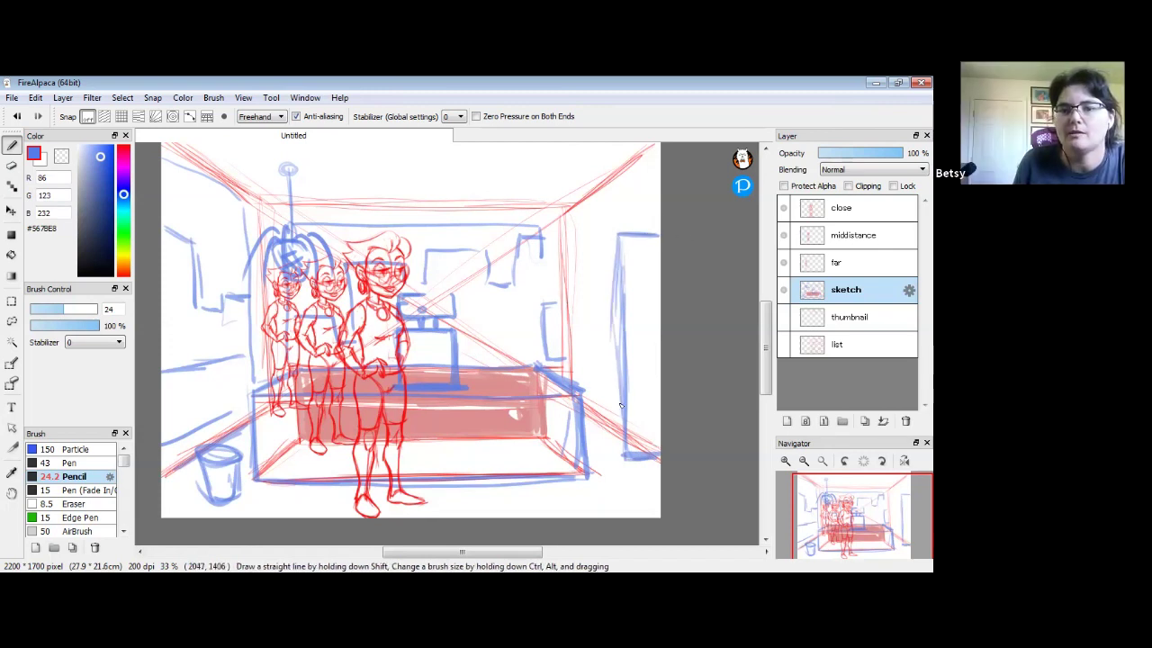
{"action": "key", "text": "ctrl+z"}
{"action": "mouse_move", "coordinate": [609, 235]}
{"action": "left_mouse_down"}
{"action": "mouse_move", "coordinate": [523, 268]}
{"action": "mouse_move", "coordinate": [521, 364]}
{"action": "left_mouse_up"}
{"action": "left_click_drag", "start_coordinate": [628, 459], "coordinate": [581, 427]}
{"action": "mouse_move", "coordinate": [532, 279]}
{"action": "left_mouse_down"}
{"action": "mouse_move", "coordinate": [531, 304]}
{"action": "mouse_move", "coordinate": [542, 304]}
{"action": "left_mouse_up"}
{"action": "mouse_move", "coordinate": [557, 277]}
{"action": "left_mouse_down"}
{"action": "mouse_move", "coordinate": [555, 306]}
{"action": "mouse_move", "coordinate": [569, 304]}
{"action": "left_mouse_up"}
{"action": "left_click_drag", "start_coordinate": [581, 275], "coordinate": [590, 298]}
{"action": "mouse_move", "coordinate": [602, 265]}
{"action": "left_mouse_down"}
{"action": "mouse_move", "coordinate": [601, 299]}
{"action": "mouse_move", "coordinate": [616, 298]}
{"action": "left_mouse_up"}
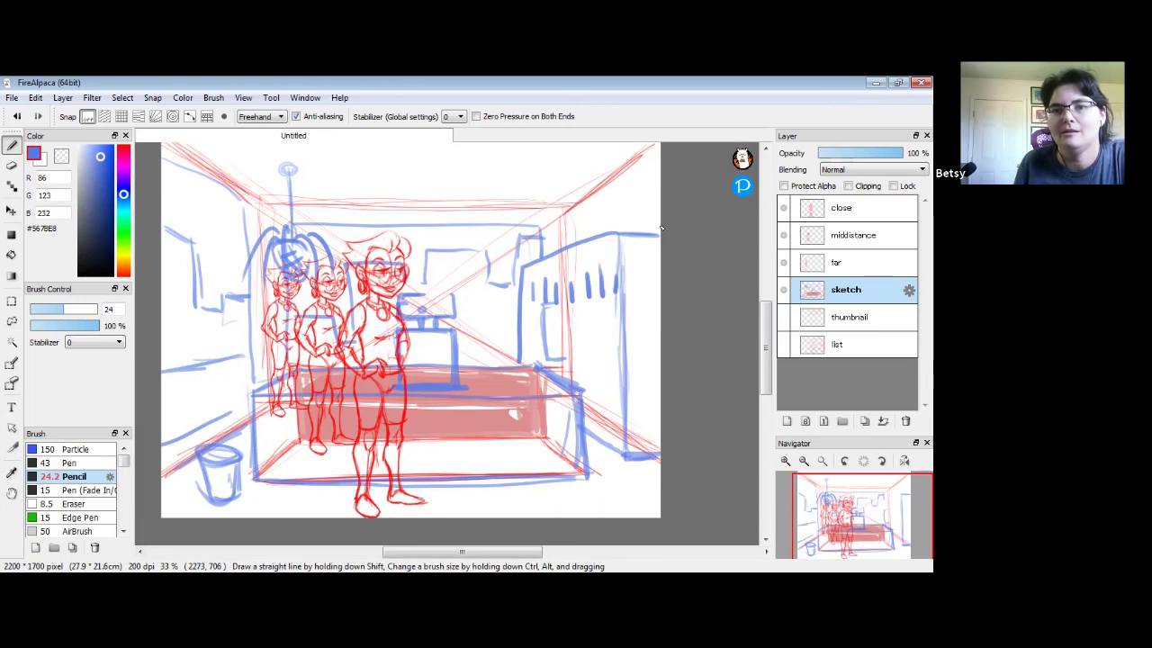
{"action": "key", "text": "ctrl+z"}
{"action": "key", "text": "ctrl+z"}
{"action": "key", "text": "ctrl+z"}
{"action": "key", "text": "ctrl+z"}
{"action": "key", "text": "ctrl+z"}
{"action": "key", "text": "ctrl+z"}
{"action": "key", "text": "ctrl+z"}
{"action": "key", "text": "ctrl+z"}
{"action": "key", "text": "ctrl+z"}
- Sketch the bookcase's narrow side in perspective with shelves full of books, and a potted plant on top
{"action": "mouse_move", "coordinate": [598, 430]}
{"action": "left_mouse_down"}
{"action": "mouse_move", "coordinate": [624, 456]}
{"action": "mouse_move", "coordinate": [598, 426]}
{"action": "mouse_move", "coordinate": [590, 308]}
{"action": "mouse_move", "coordinate": [592, 388]}
{"action": "mouse_move", "coordinate": [592, 252]}
{"action": "mouse_move", "coordinate": [620, 232]}
{"action": "mouse_move", "coordinate": [608, 240]}
{"action": "mouse_move", "coordinate": [590, 349]}
{"action": "mouse_move", "coordinate": [594, 257]}
{"action": "mouse_move", "coordinate": [605, 446]}
{"action": "left_mouse_up"}
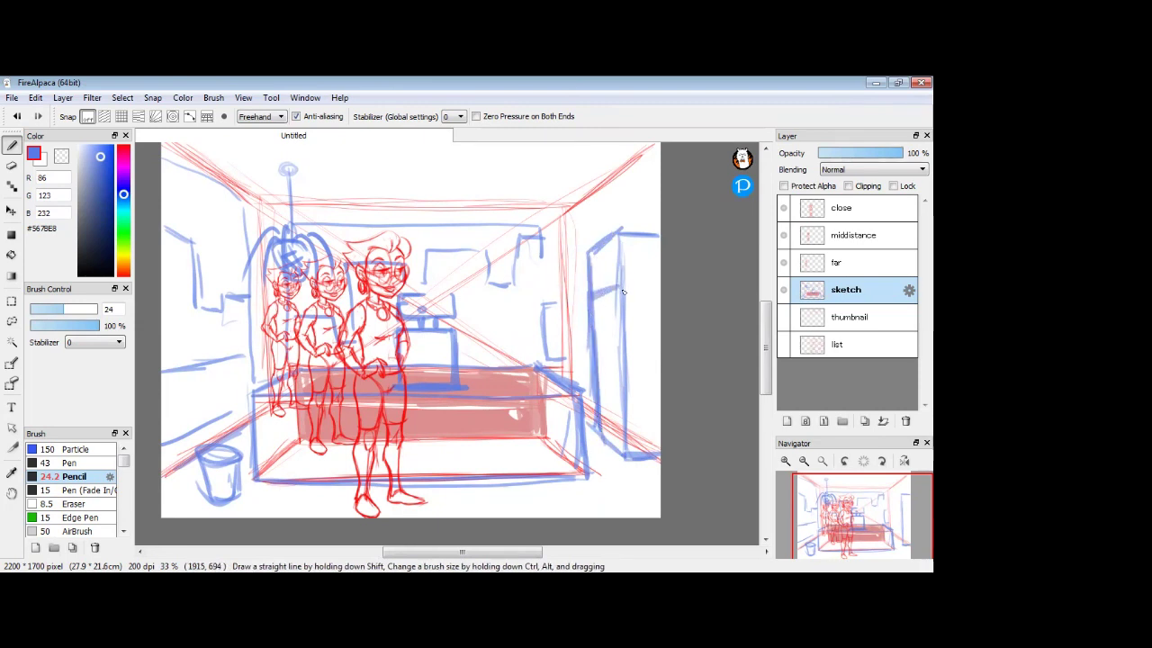
{"action": "mouse_move", "coordinate": [613, 337]}
{"action": "left_mouse_down"}
{"action": "mouse_move", "coordinate": [587, 329]}
{"action": "mouse_move", "coordinate": [621, 346]}
{"action": "left_mouse_up"}
{"action": "mouse_move", "coordinate": [607, 396]}
{"action": "left_mouse_down"}
{"action": "mouse_move", "coordinate": [621, 408]}
{"action": "mouse_move", "coordinate": [610, 386]}
{"action": "left_mouse_up"}
{"action": "left_click_drag", "start_coordinate": [600, 266], "coordinate": [604, 286]}
{"action": "mouse_move", "coordinate": [609, 261]}
{"action": "left_mouse_down"}
{"action": "mouse_move", "coordinate": [616, 293]}
{"action": "mouse_move", "coordinate": [603, 337]}
{"action": "left_mouse_up"}
{"action": "mouse_move", "coordinate": [613, 313]}
{"action": "left_mouse_down"}
{"action": "mouse_move", "coordinate": [602, 375]}
{"action": "mouse_move", "coordinate": [606, 357]}
{"action": "mouse_move", "coordinate": [620, 448]}
{"action": "left_mouse_up"}
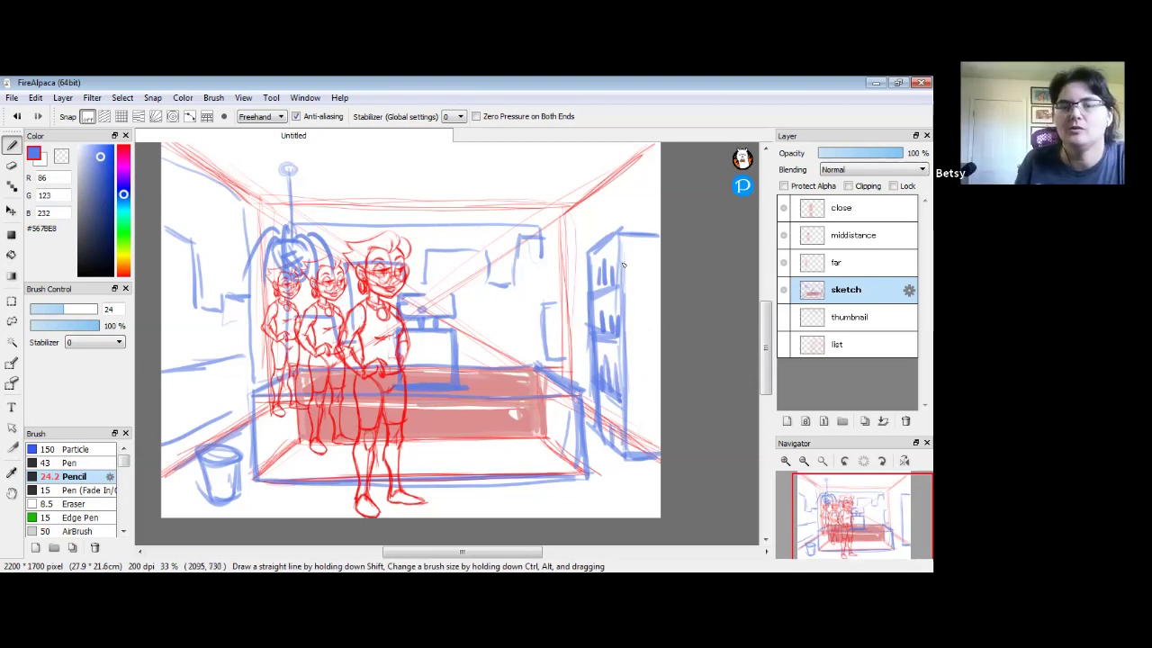
{"action": "mouse_move", "coordinate": [612, 212]}
{"action": "left_mouse_down"}
{"action": "mouse_move", "coordinate": [611, 230]}
{"action": "mouse_move", "coordinate": [643, 206]}
{"action": "mouse_move", "coordinate": [641, 231]}
{"action": "mouse_move", "coordinate": [630, 187]}
{"action": "mouse_move", "coordinate": [646, 200]}
{"action": "left_mouse_up"}
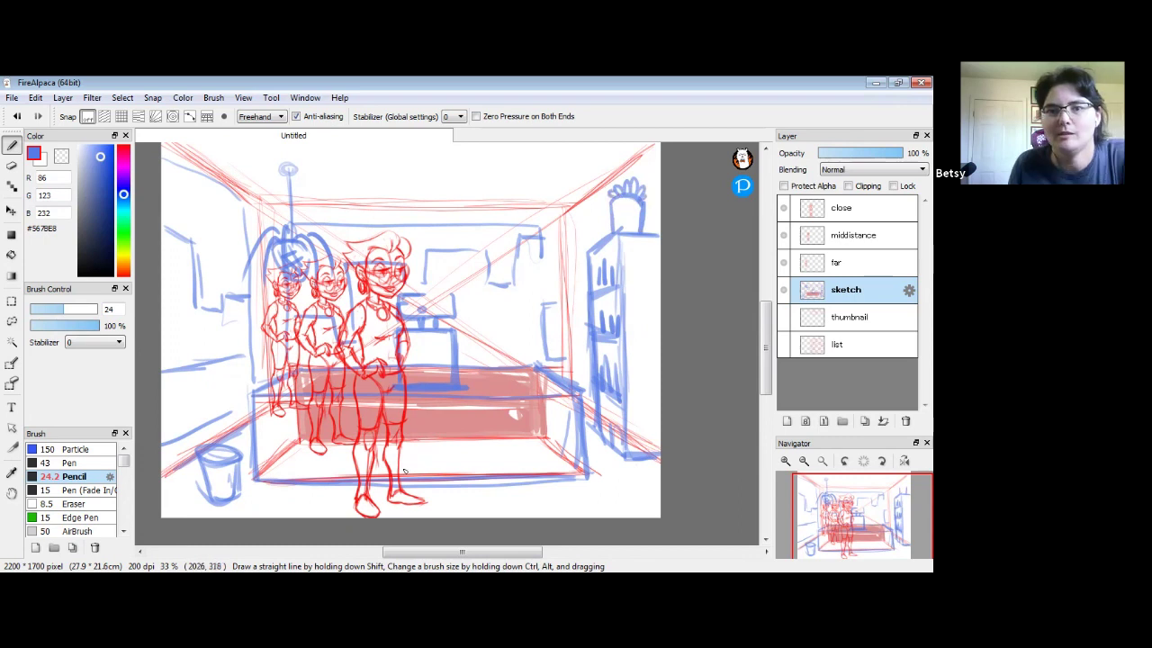
- Sketch two diagonal floor lines fanning outward below the desk's front edge
{"action": "left_click_drag", "start_coordinate": [528, 430], "coordinate": [553, 399]}
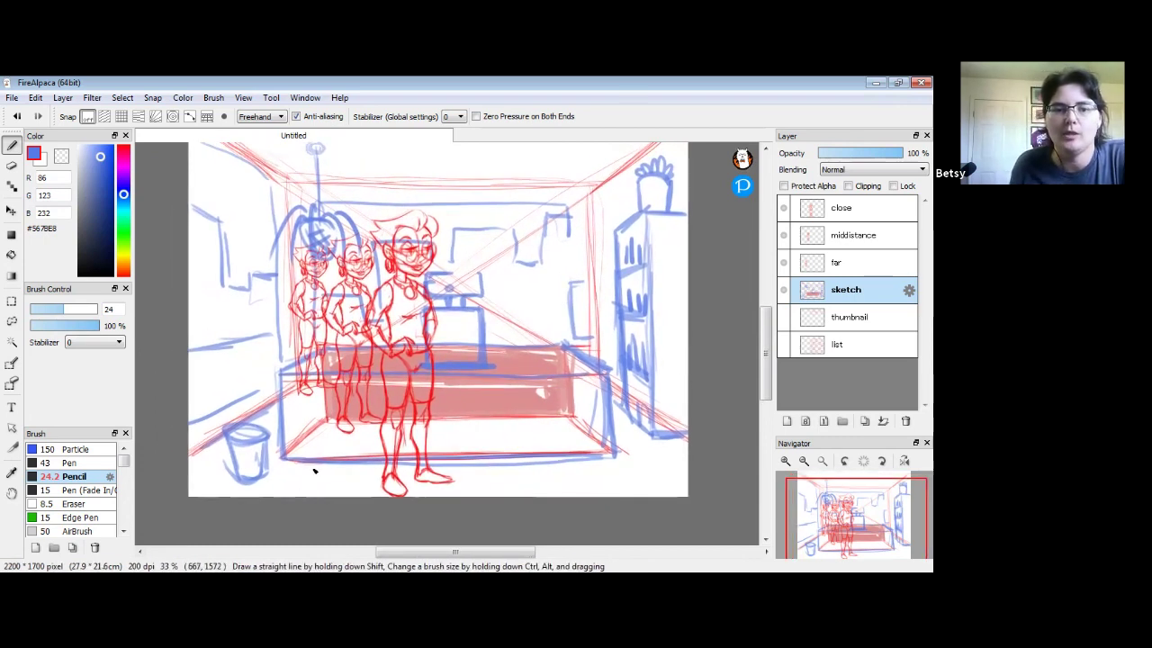
{"action": "mouse_move", "coordinate": [323, 419]}
{"action": "left_mouse_down"}
{"action": "mouse_move", "coordinate": [326, 474]}
{"action": "mouse_move", "coordinate": [316, 468]}
{"action": "mouse_move", "coordinate": [283, 496]}
{"action": "left_mouse_up"}
{"action": "left_click_drag", "start_coordinate": [615, 496], "coordinate": [582, 460]}
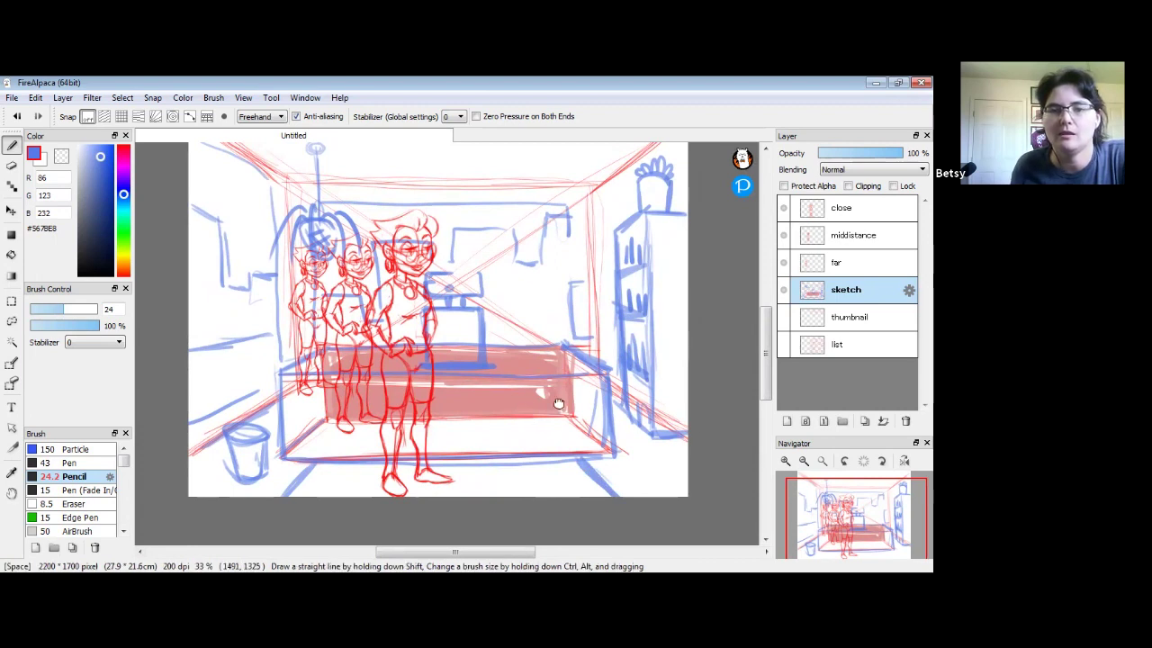
- Hide the middistance and far figures and shift the close figure slightly to the left
{"action": "left_click_drag", "start_coordinate": [526, 411], "coordinate": [570, 395]}
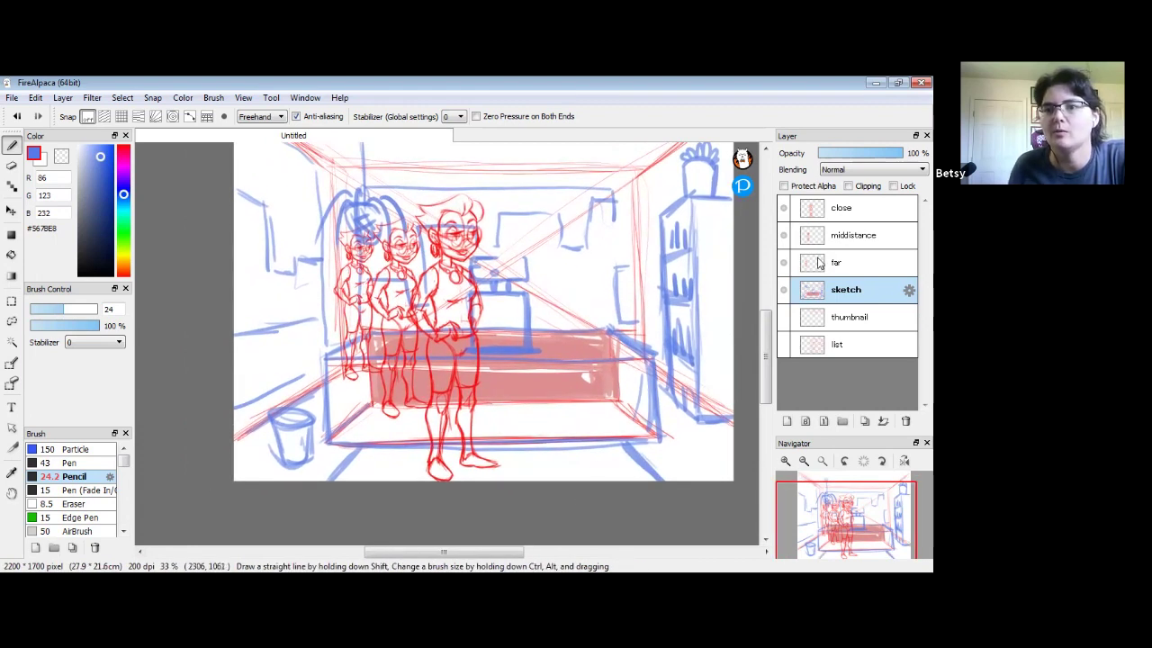
{"action": "left_click", "coordinate": [783, 235]}
{"action": "left_click", "coordinate": [782, 262]}
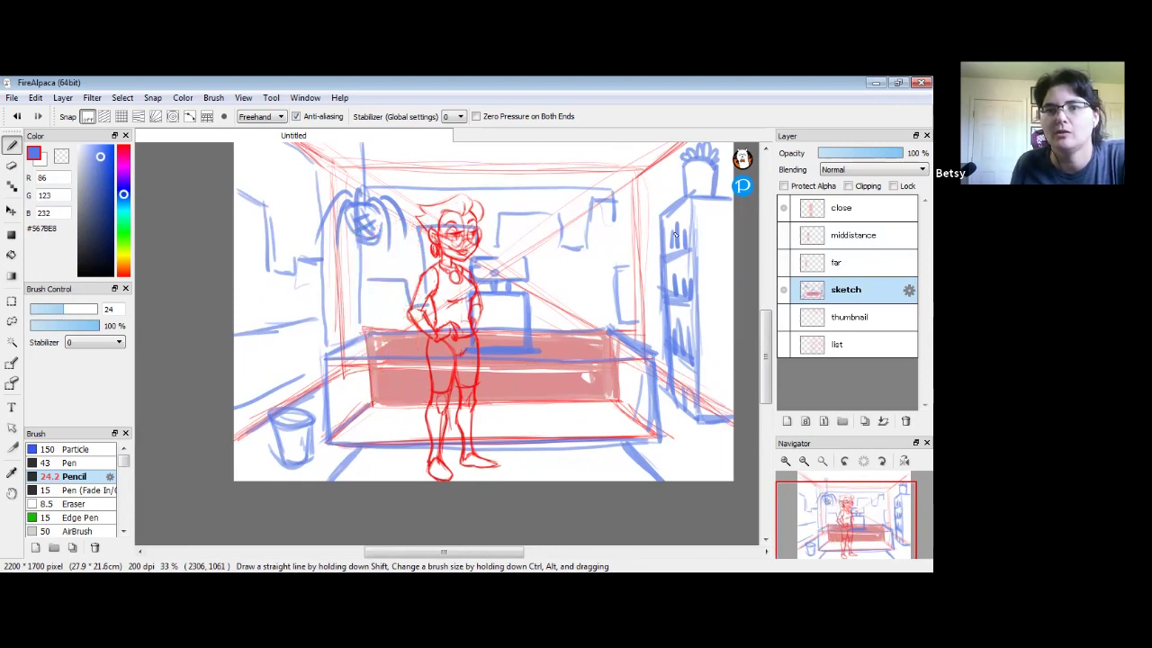
{"action": "left_click", "coordinate": [11, 210]}
{"action": "mouse_move", "coordinate": [473, 331]}
{"action": "left_mouse_down"}
{"action": "mouse_move", "coordinate": [409, 312]}
{"action": "mouse_move", "coordinate": [431, 310]}
{"action": "left_mouse_up"}
{"action": "left_click", "coordinate": [843, 208]}
{"action": "left_click", "coordinate": [11, 145]}
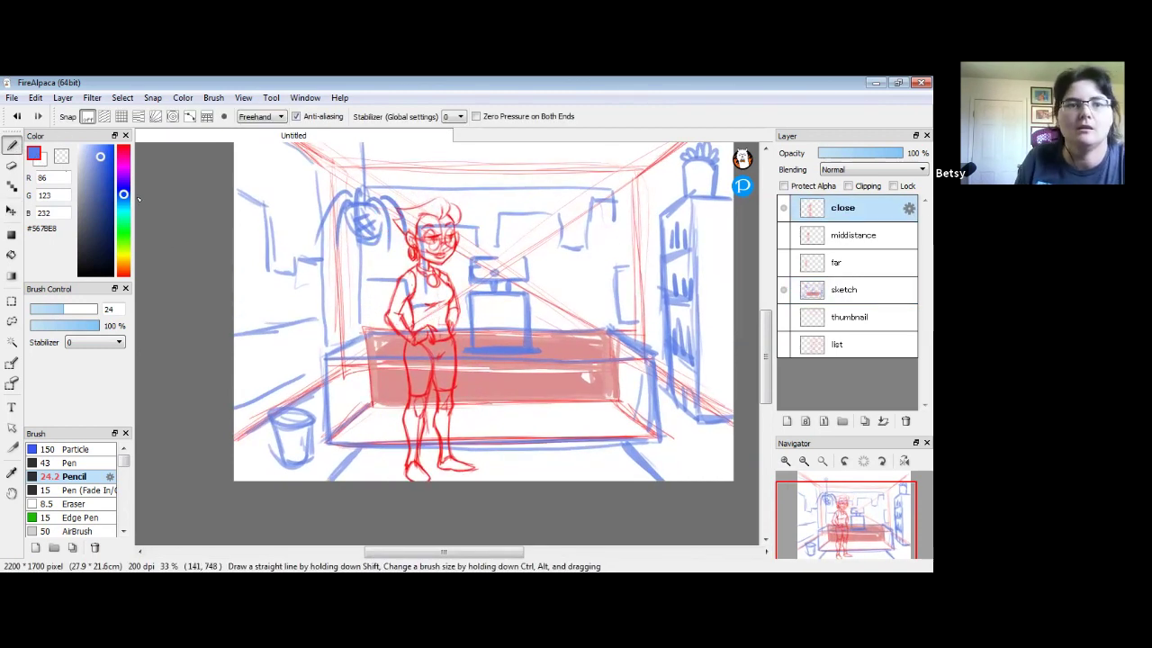
- On the sketch layer, draw the chair's flat seat in perspective beside the close figure's knees with the Pencil in purple #BA00FF
{"action": "left_click", "coordinate": [124, 172]}
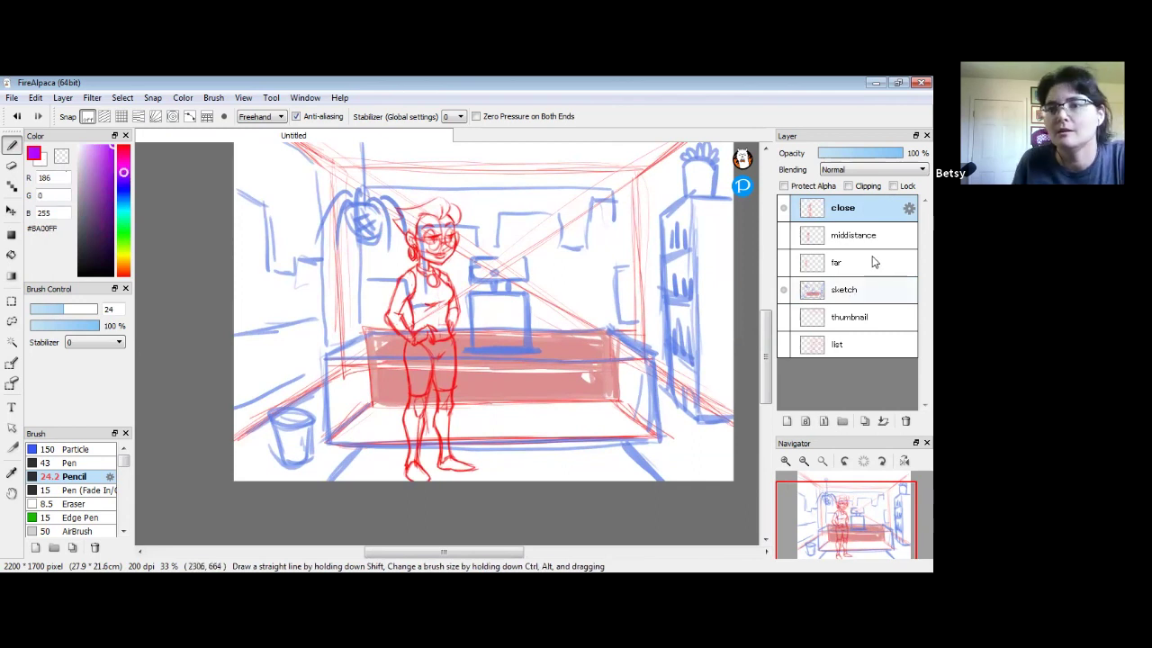
{"action": "left_click", "coordinate": [850, 289]}
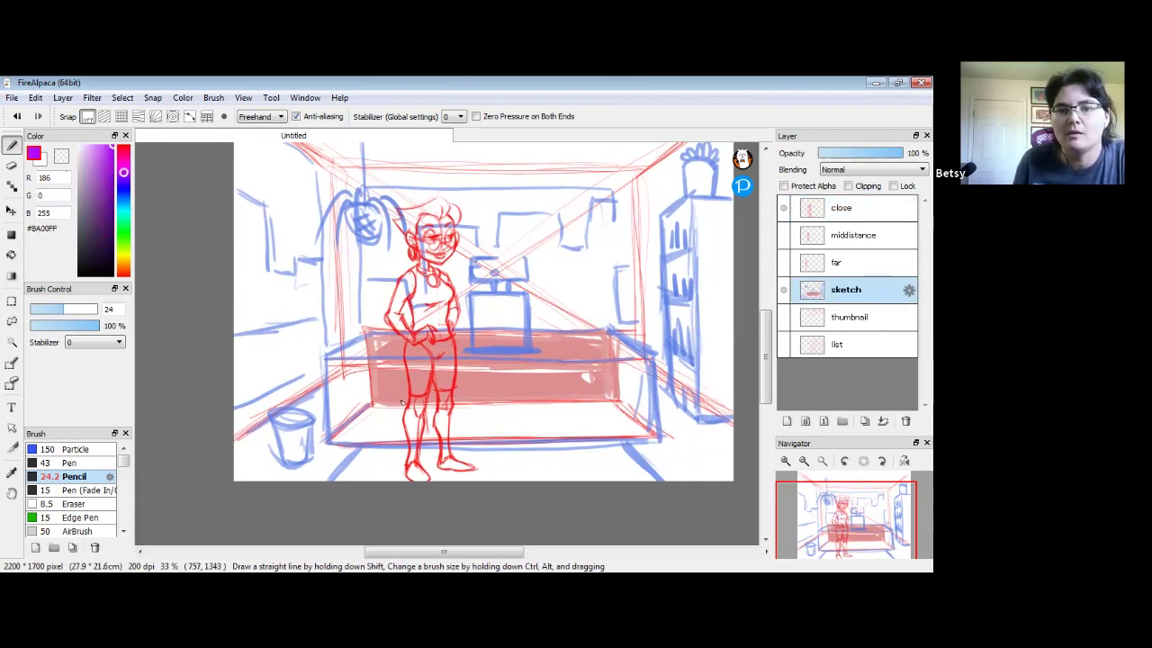
{"action": "mouse_move", "coordinate": [396, 399]}
{"action": "left_mouse_down"}
{"action": "mouse_move", "coordinate": [352, 399]}
{"action": "mouse_move", "coordinate": [395, 399]}
{"action": "mouse_move", "coordinate": [357, 390]}
{"action": "mouse_move", "coordinate": [402, 388]}
{"action": "left_mouse_up"}
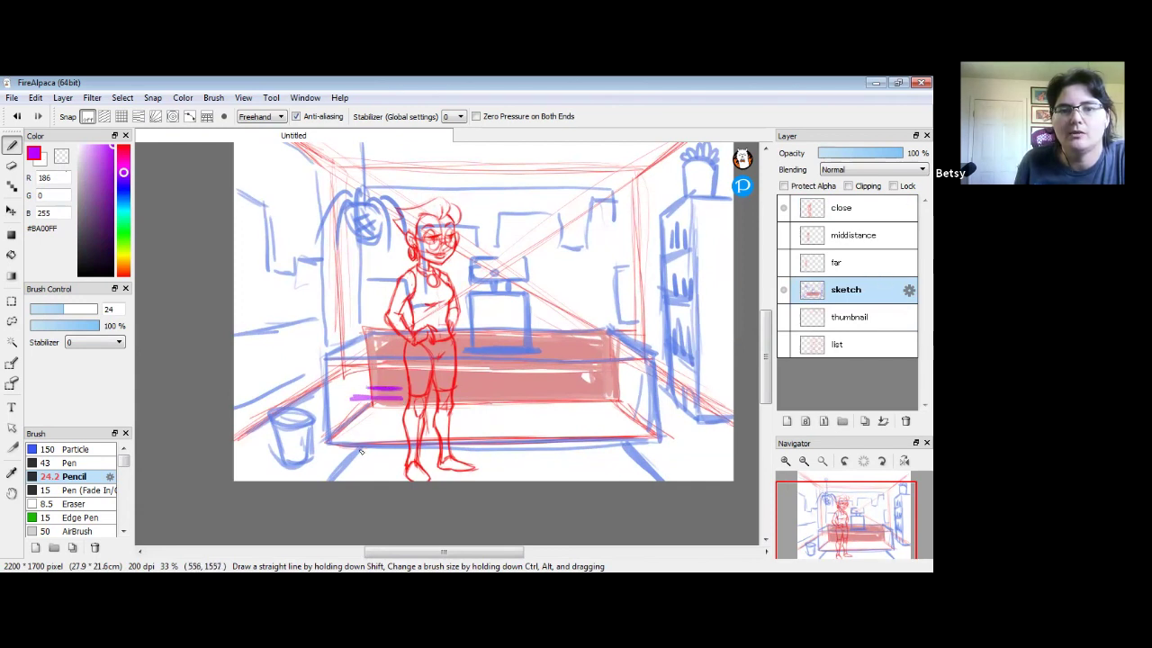
{"action": "left_click_drag", "start_coordinate": [367, 393], "coordinate": [348, 397]}
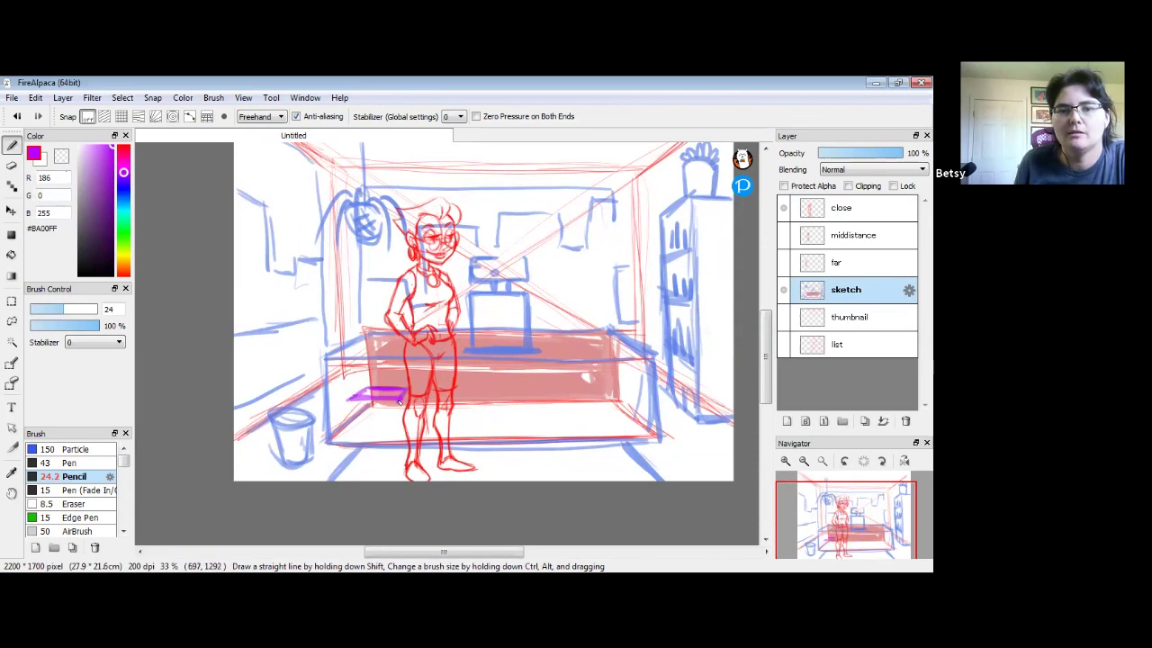
{"action": "mouse_move", "coordinate": [351, 402]}
{"action": "left_mouse_down"}
{"action": "mouse_move", "coordinate": [398, 405]}
{"action": "mouse_move", "coordinate": [378, 410]}
{"action": "left_mouse_up"}
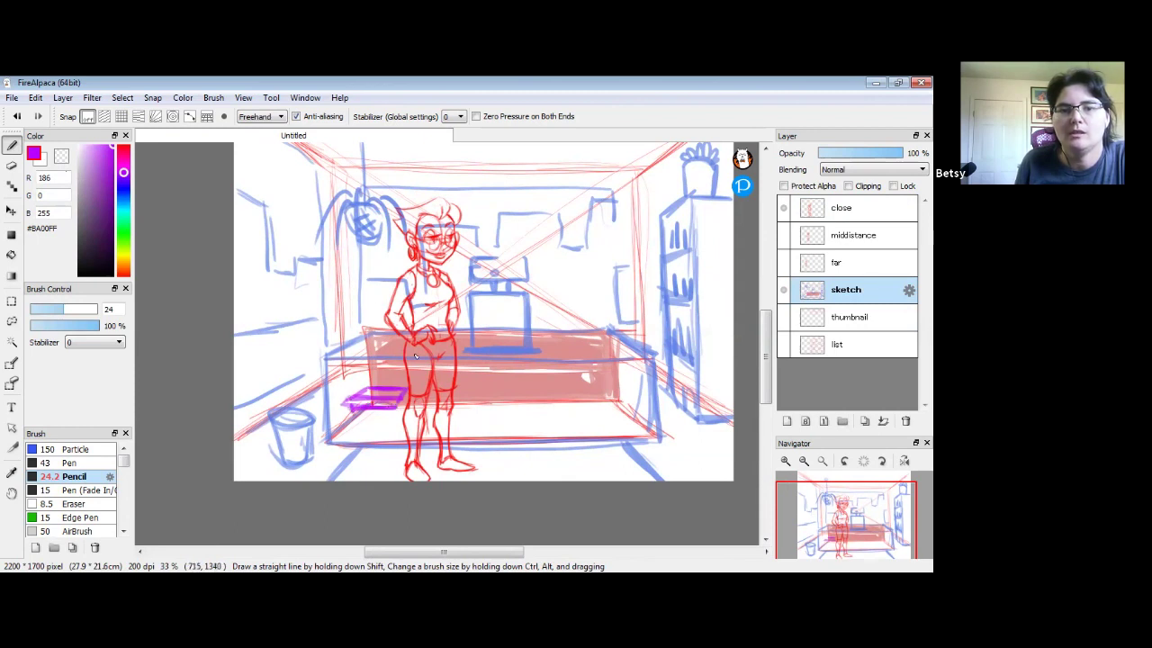
{"action": "left_click_drag", "start_coordinate": [391, 277], "coordinate": [400, 277]}
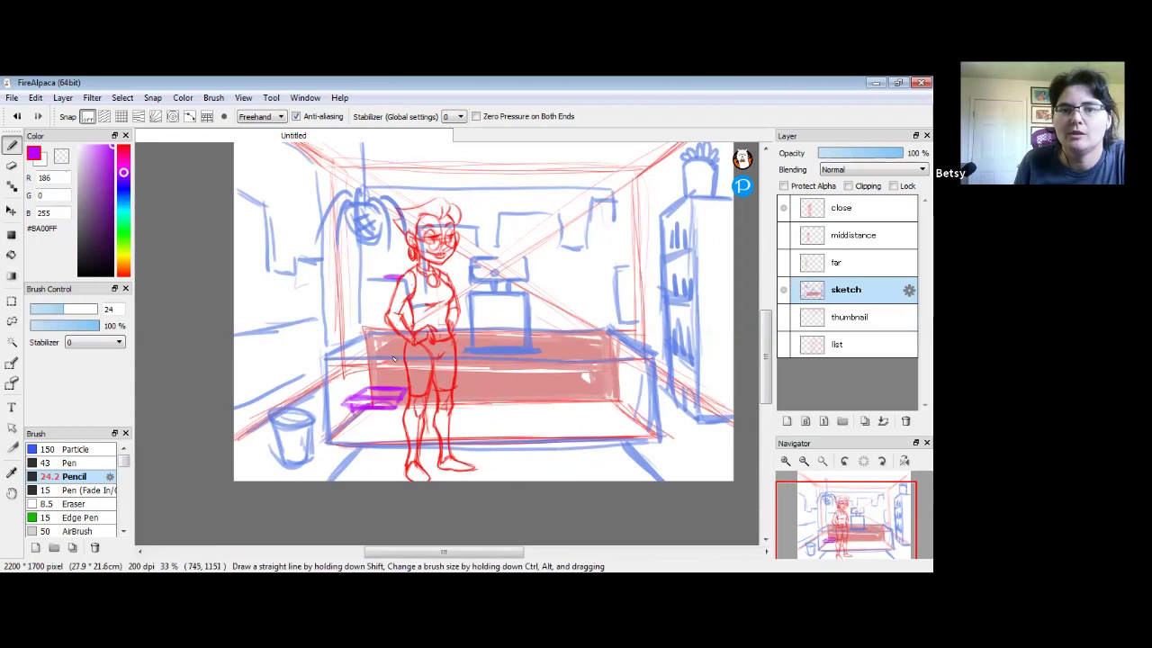
{"action": "mouse_move", "coordinate": [387, 315]}
{"action": "left_mouse_down"}
{"action": "mouse_move", "coordinate": [387, 356]}
{"action": "mouse_move", "coordinate": [385, 288]}
{"action": "left_mouse_up"}
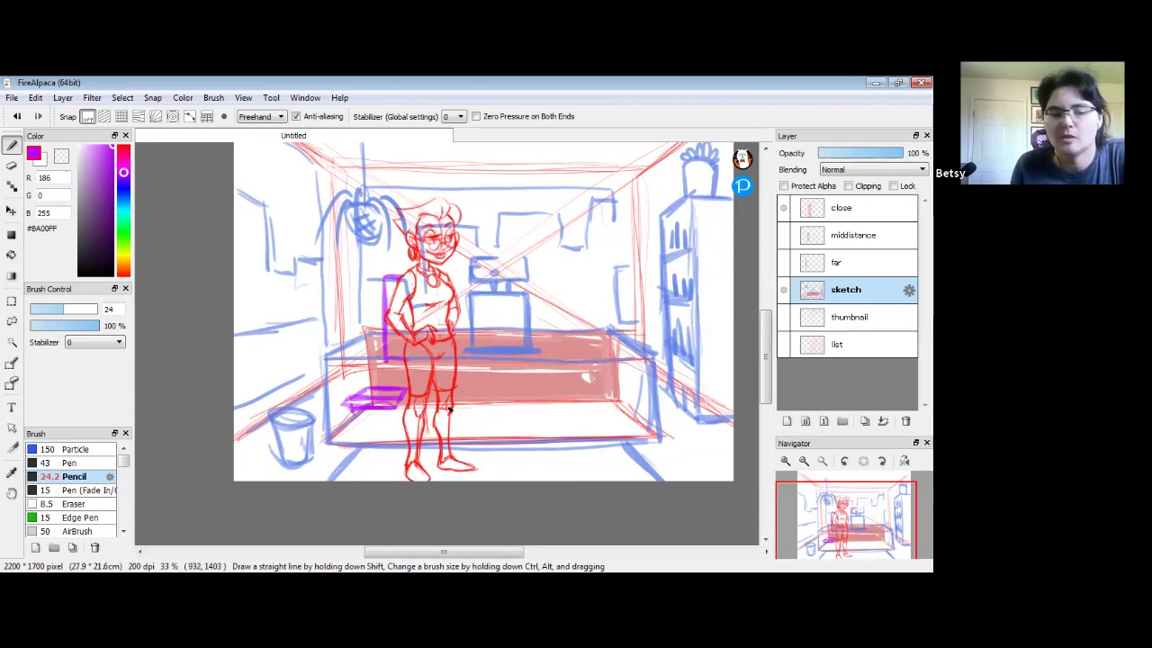
{"action": "key", "text": "ctrl+z"}
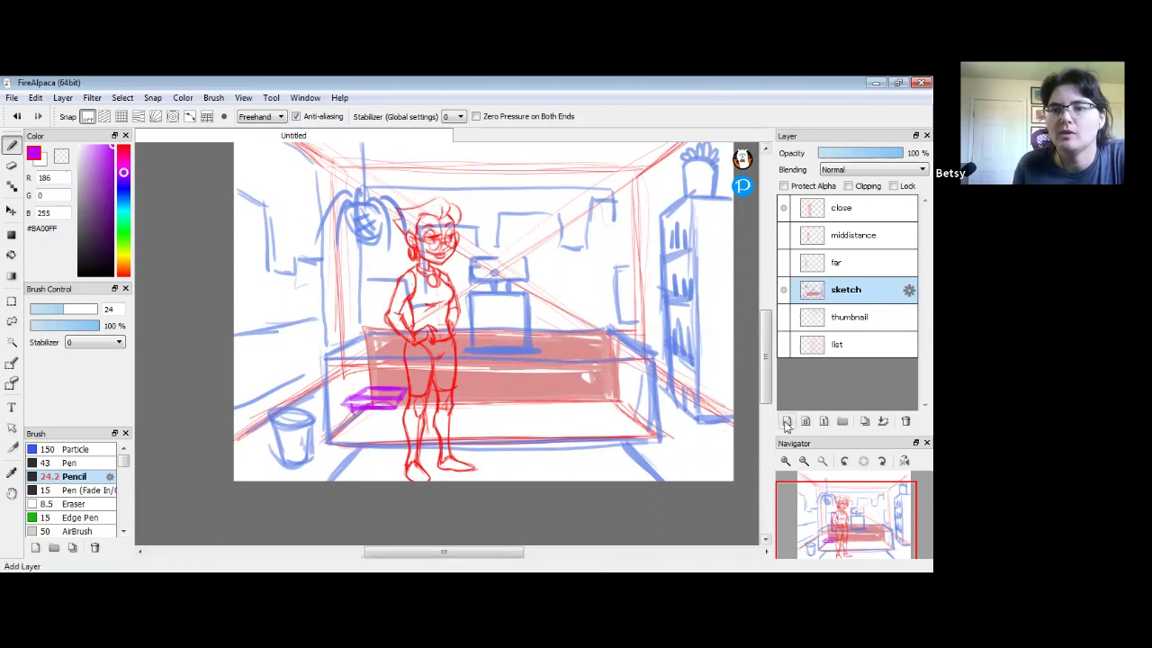
- On a new layer, draw the chair's backrest, move it down to the seat, and complete the chair with a stem and wheeled base
{"action": "left_click", "coordinate": [786, 423]}
{"action": "mouse_move", "coordinate": [405, 272]}
{"action": "left_mouse_down"}
{"action": "mouse_move", "coordinate": [386, 356]}
{"action": "mouse_move", "coordinate": [379, 274]}
{"action": "mouse_move", "coordinate": [405, 272]}
{"action": "left_mouse_up"}
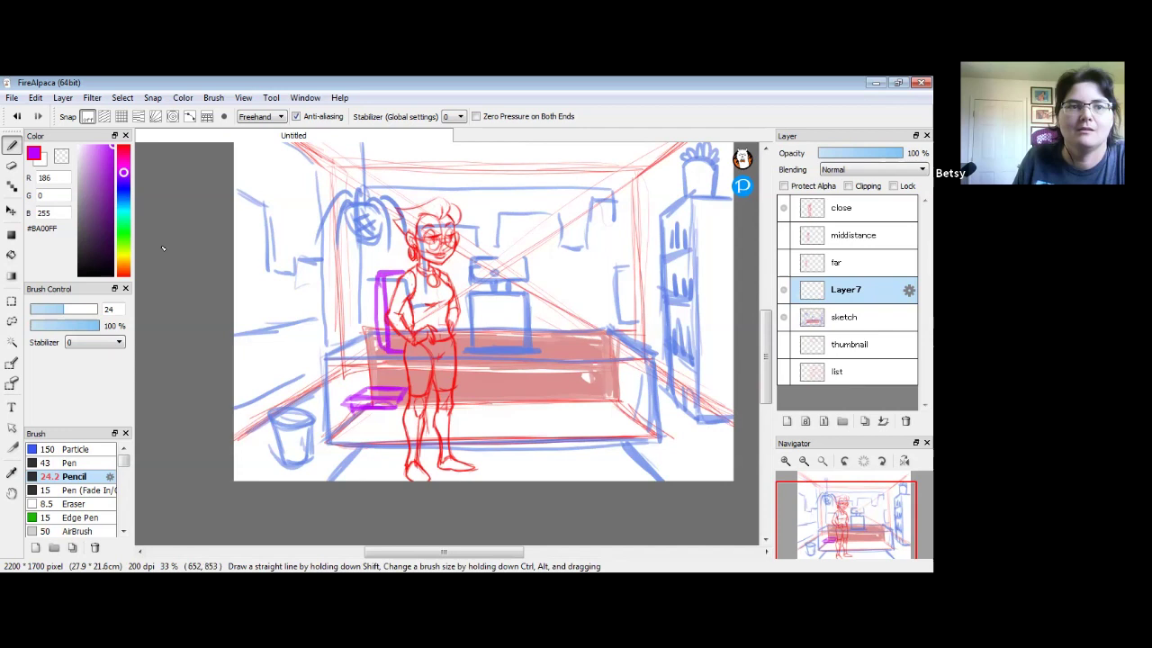
{"action": "left_click", "coordinate": [12, 210]}
{"action": "mouse_move", "coordinate": [393, 319]}
{"action": "left_mouse_down"}
{"action": "mouse_move", "coordinate": [361, 337]}
{"action": "mouse_move", "coordinate": [351, 372]}
{"action": "left_mouse_up"}
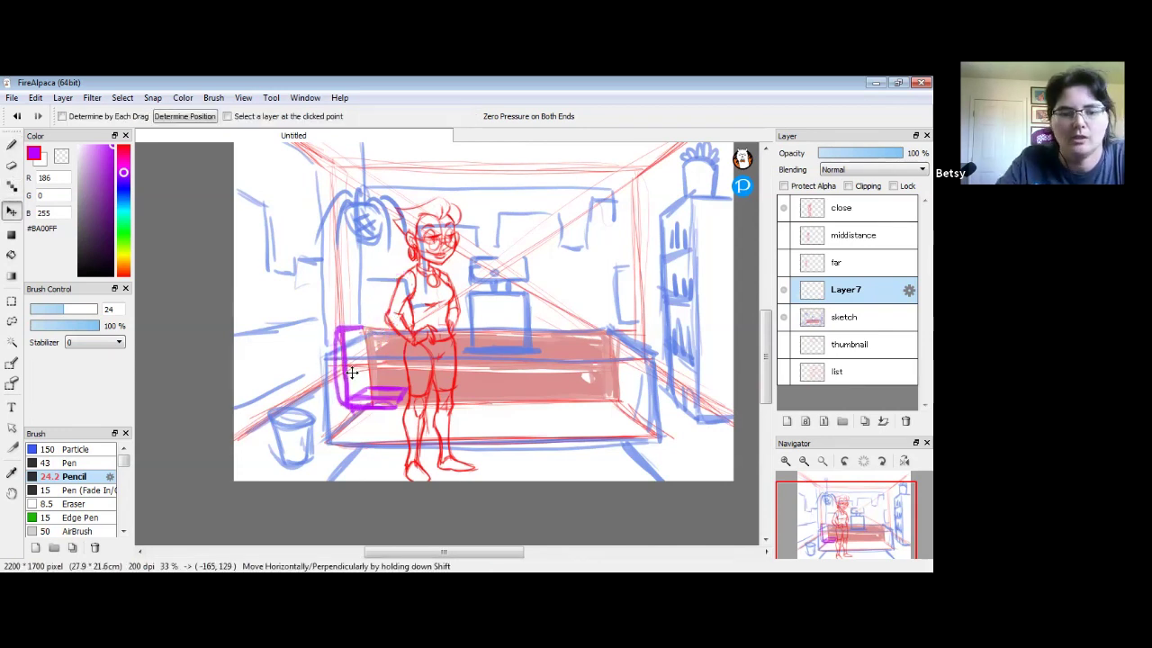
{"action": "left_click", "coordinate": [12, 145]}
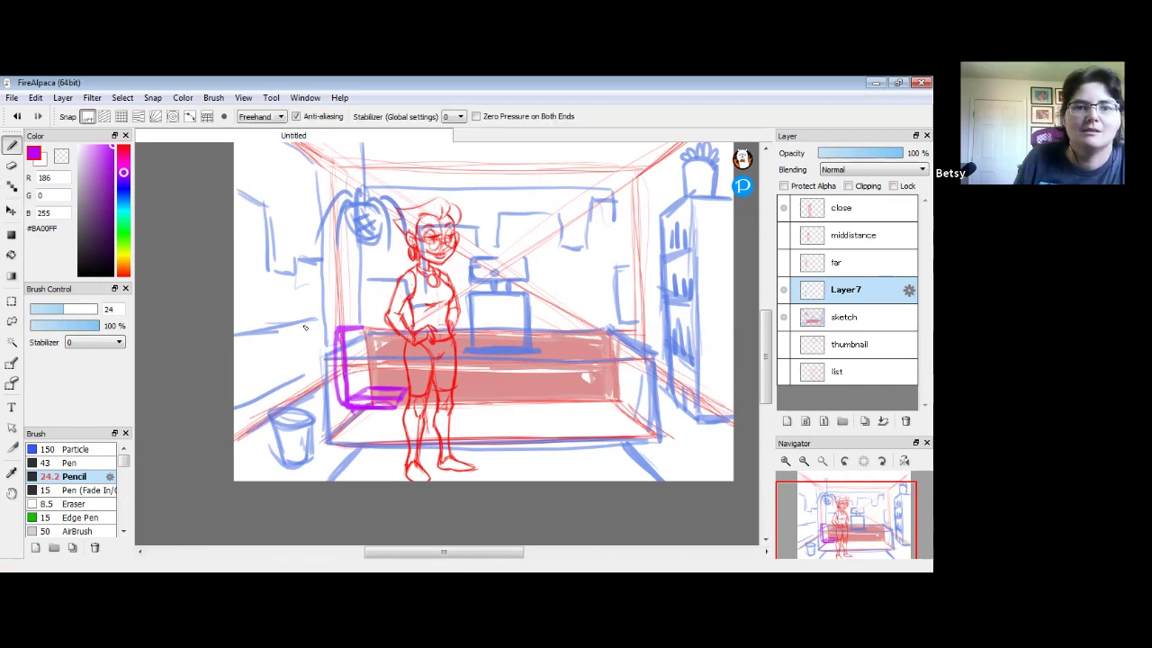
{"action": "mouse_move", "coordinate": [345, 325]}
{"action": "left_mouse_down"}
{"action": "mouse_move", "coordinate": [346, 398]}
{"action": "mouse_move", "coordinate": [331, 334]}
{"action": "mouse_move", "coordinate": [344, 376]}
{"action": "mouse_move", "coordinate": [333, 330]}
{"action": "mouse_move", "coordinate": [348, 325]}
{"action": "mouse_move", "coordinate": [362, 329]}
{"action": "mouse_move", "coordinate": [363, 392]}
{"action": "mouse_move", "coordinate": [373, 344]}
{"action": "mouse_move", "coordinate": [355, 336]}
{"action": "mouse_move", "coordinate": [352, 389]}
{"action": "mouse_move", "coordinate": [366, 402]}
{"action": "mouse_move", "coordinate": [351, 396]}
{"action": "mouse_move", "coordinate": [404, 397]}
{"action": "mouse_move", "coordinate": [367, 416]}
{"action": "mouse_move", "coordinate": [368, 405]}
{"action": "mouse_move", "coordinate": [376, 450]}
{"action": "mouse_move", "coordinate": [358, 462]}
{"action": "mouse_move", "coordinate": [372, 453]}
{"action": "mouse_move", "coordinate": [355, 450]}
{"action": "mouse_move", "coordinate": [381, 461]}
{"action": "mouse_move", "coordinate": [350, 463]}
{"action": "mouse_move", "coordinate": [348, 479]}
{"action": "mouse_move", "coordinate": [344, 450]}
{"action": "mouse_move", "coordinate": [402, 446]}
{"action": "left_mouse_up"}
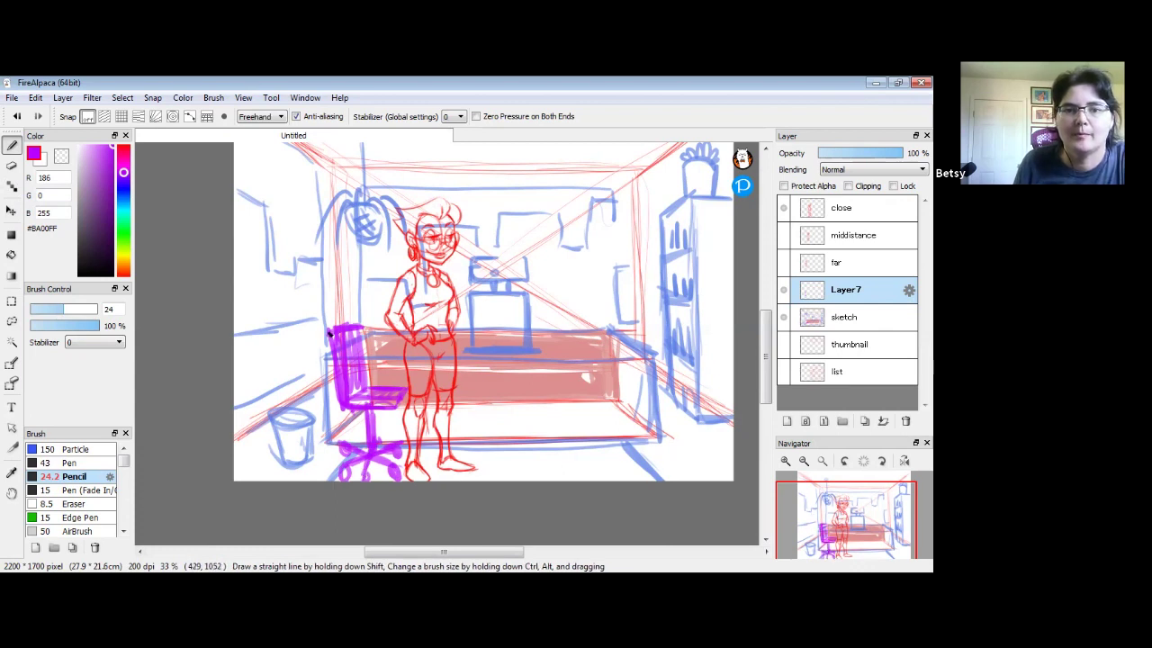
- Draw a tall upright box in perspective at the right end of the desktop and fill its faces with purple strokes
{"action": "left_click_drag", "start_coordinate": [595, 319], "coordinate": [572, 353]}
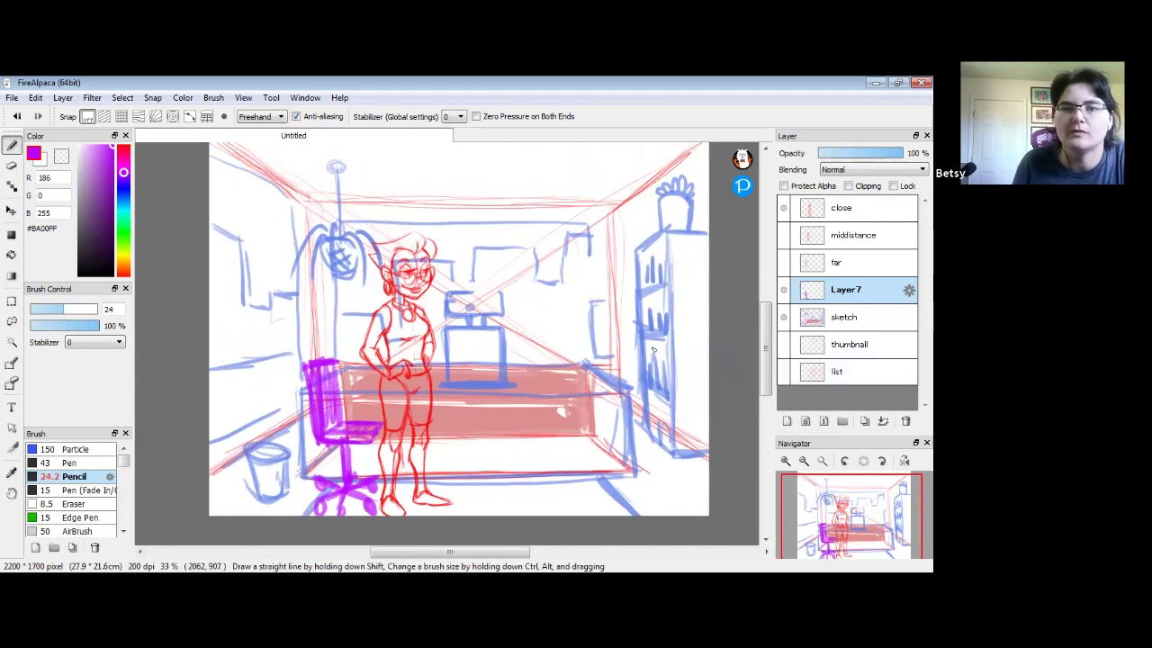
{"action": "mouse_move", "coordinate": [549, 371]}
{"action": "left_mouse_down"}
{"action": "mouse_move", "coordinate": [545, 314]}
{"action": "mouse_move", "coordinate": [573, 315]}
{"action": "mouse_move", "coordinate": [570, 366]}
{"action": "mouse_move", "coordinate": [549, 372]}
{"action": "left_mouse_up"}
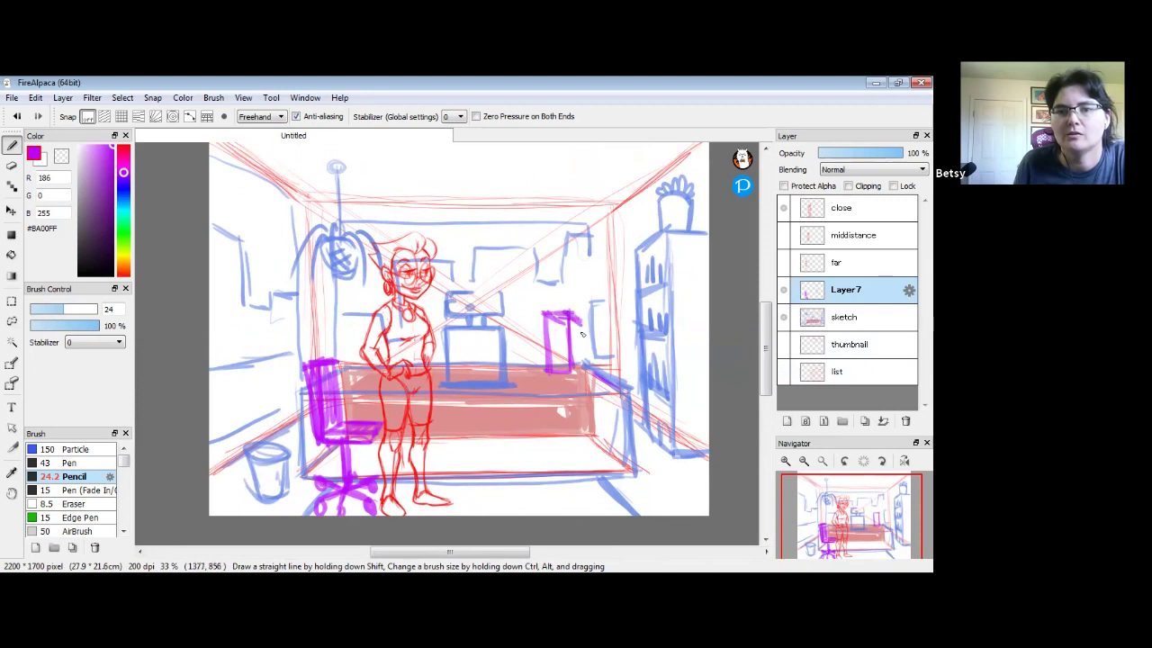
{"action": "mouse_move", "coordinate": [578, 319]}
{"action": "left_mouse_down"}
{"action": "mouse_move", "coordinate": [580, 375]}
{"action": "mouse_move", "coordinate": [561, 376]}
{"action": "mouse_move", "coordinate": [566, 385]}
{"action": "mouse_move", "coordinate": [585, 371]}
{"action": "mouse_move", "coordinate": [560, 377]}
{"action": "left_mouse_up"}
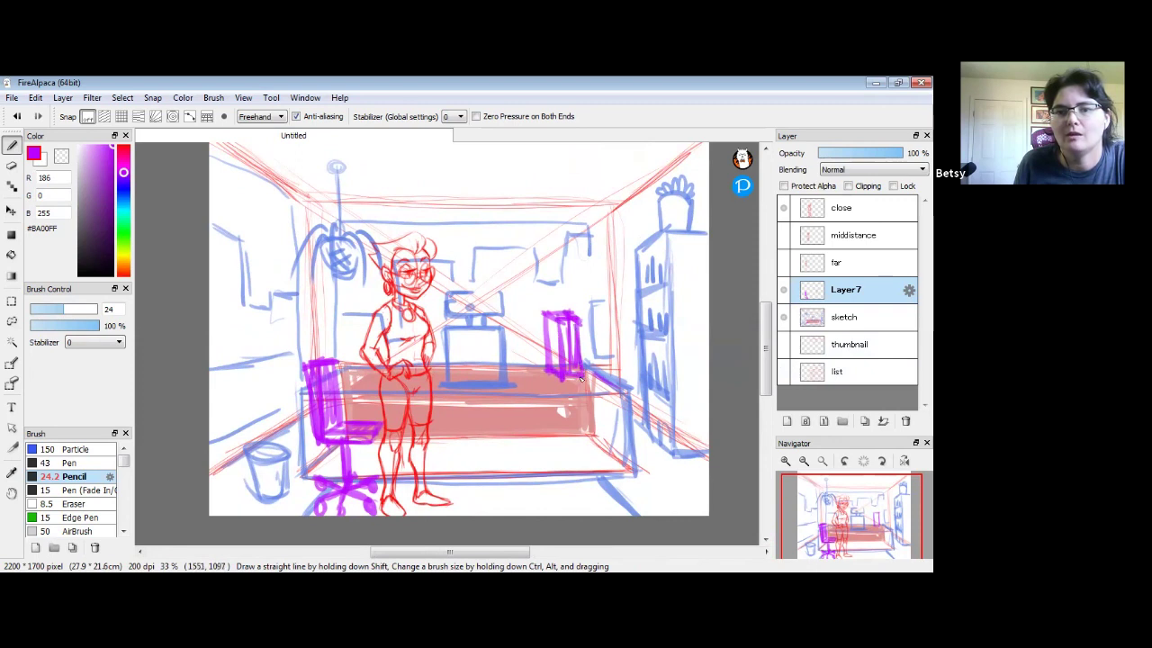
{"action": "mouse_move", "coordinate": [548, 319]}
{"action": "left_mouse_down"}
{"action": "mouse_move", "coordinate": [550, 365]}
{"action": "mouse_move", "coordinate": [563, 315]}
{"action": "mouse_move", "coordinate": [572, 374]}
{"action": "mouse_move", "coordinate": [581, 316]}
{"action": "mouse_move", "coordinate": [583, 352]}
{"action": "mouse_move", "coordinate": [553, 377]}
{"action": "mouse_move", "coordinate": [562, 382]}
{"action": "left_mouse_up"}
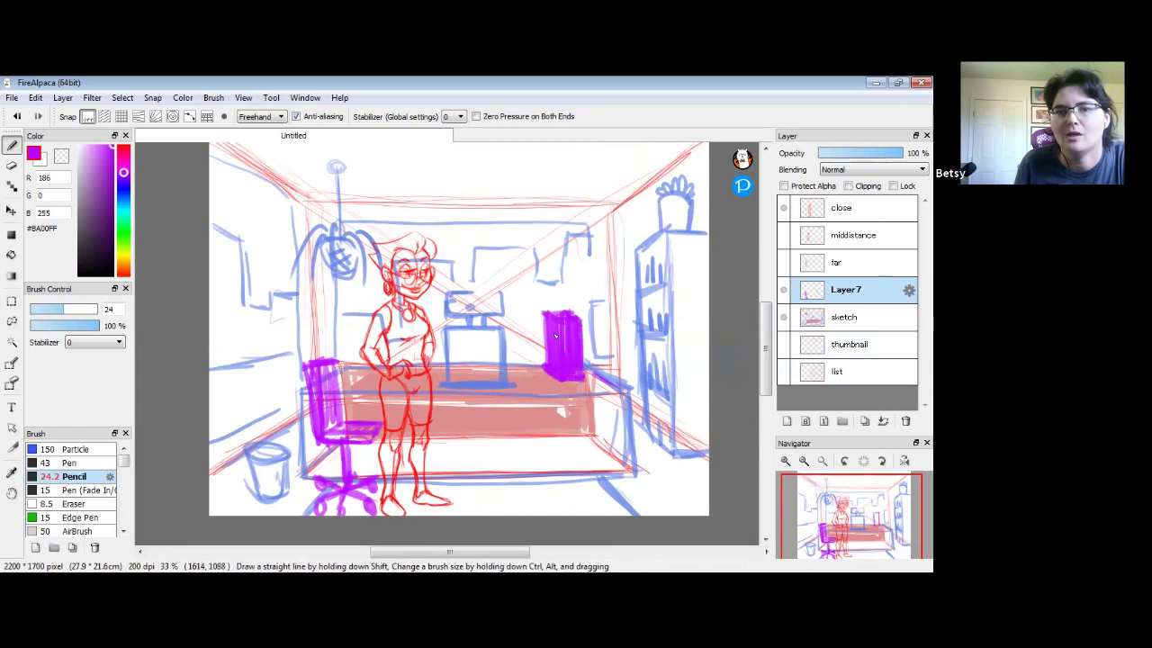
{"action": "mouse_move", "coordinate": [565, 313]}
{"action": "left_mouse_down"}
{"action": "mouse_move", "coordinate": [587, 322]}
{"action": "mouse_move", "coordinate": [583, 373]}
{"action": "left_mouse_up"}
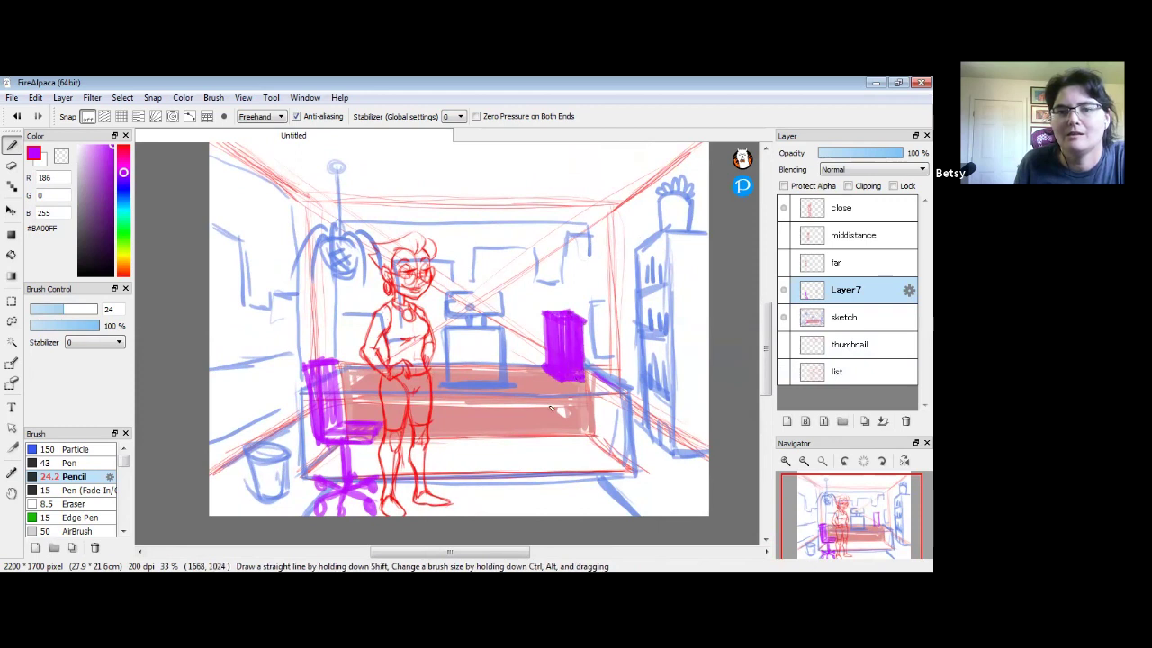
- Sketch a small flat hatched item in perspective on the left end of the desktop, behind the chair
{"action": "left_click_drag", "start_coordinate": [511, 391], "coordinate": [543, 380]}
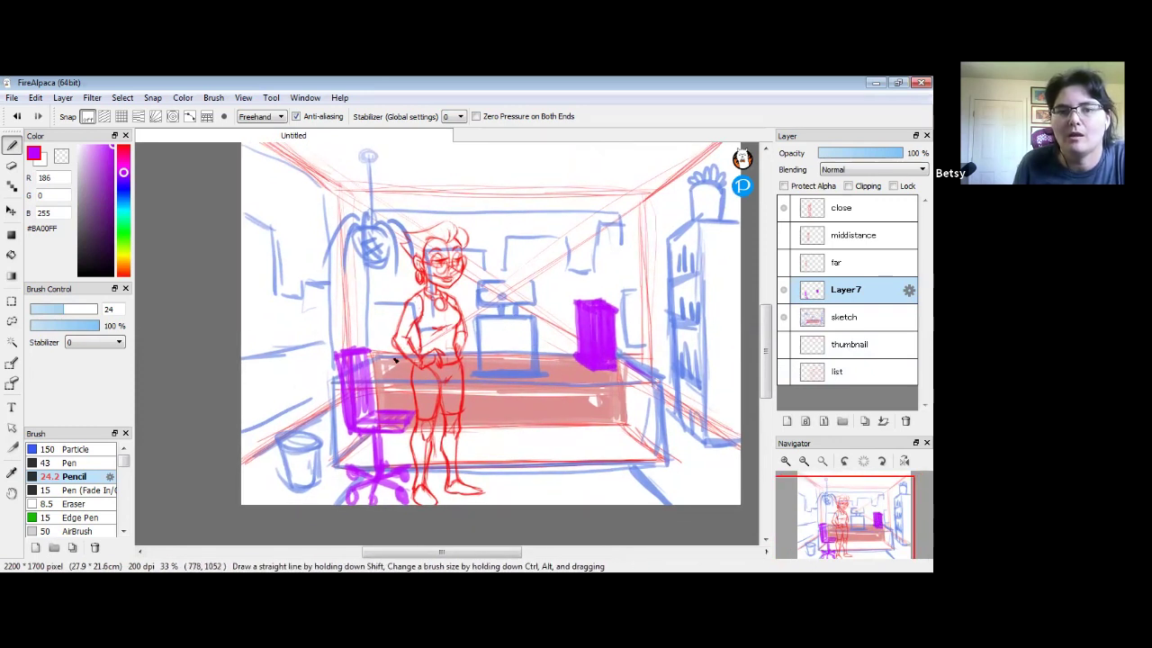
{"action": "left_click_drag", "start_coordinate": [387, 369], "coordinate": [416, 371]}
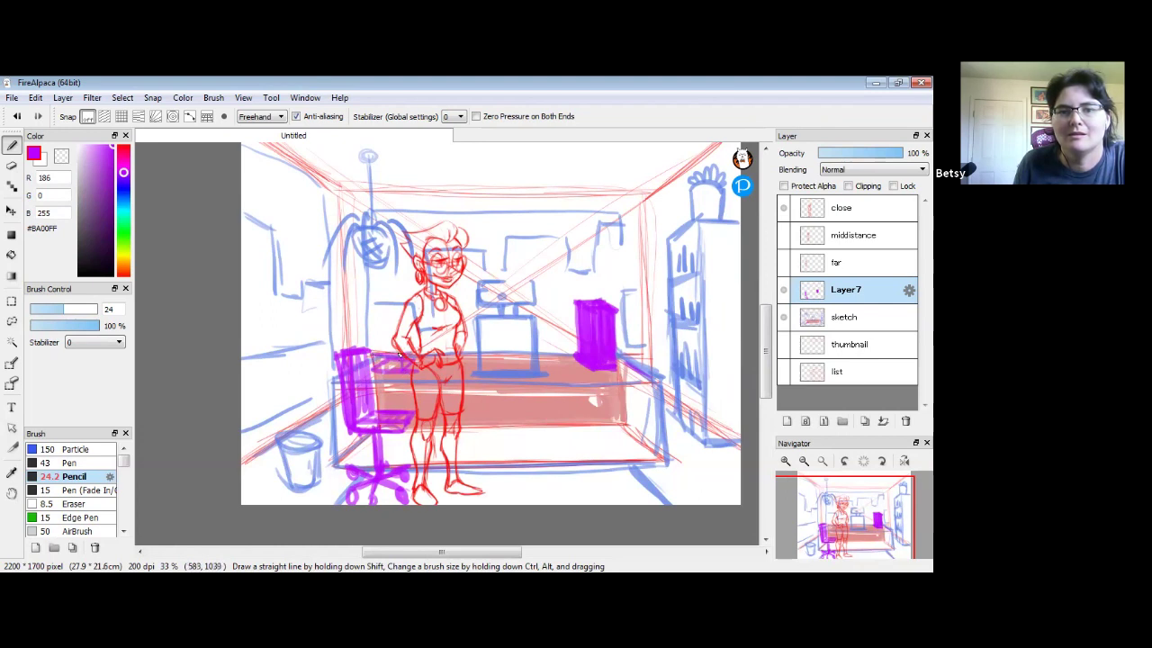
{"action": "left_click_drag", "start_coordinate": [601, 363], "coordinate": [544, 357]}
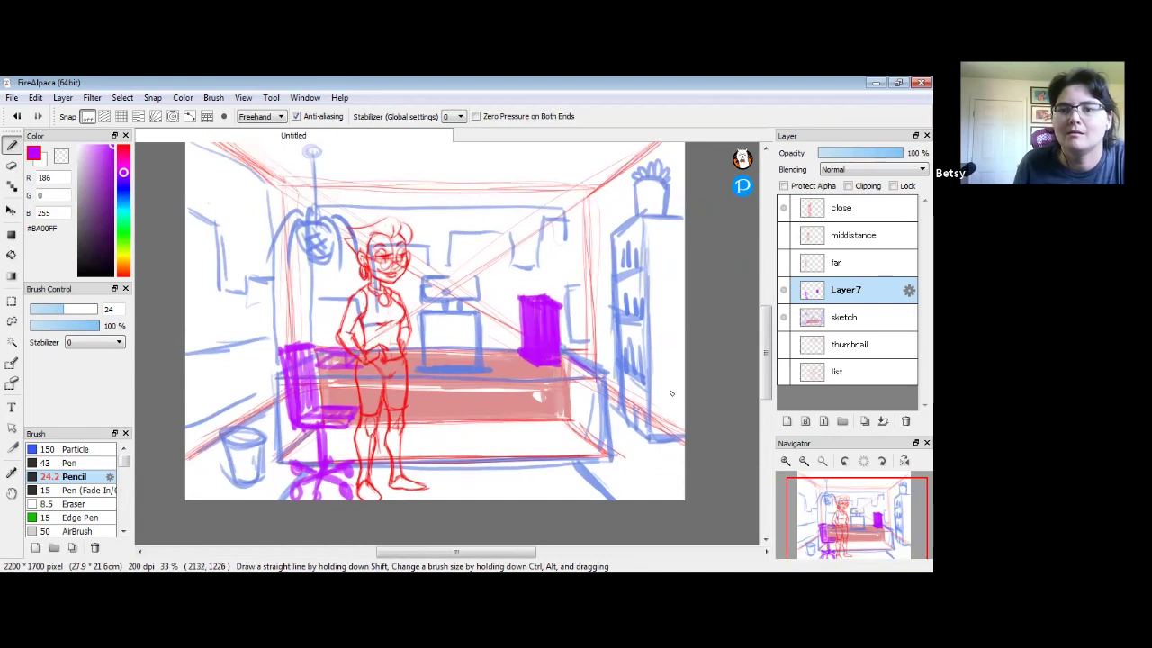
- Briefly show the list layer to check the planned items, and draw a desk lamp with a cord beside the monitor
{"action": "left_click", "coordinate": [783, 372]}
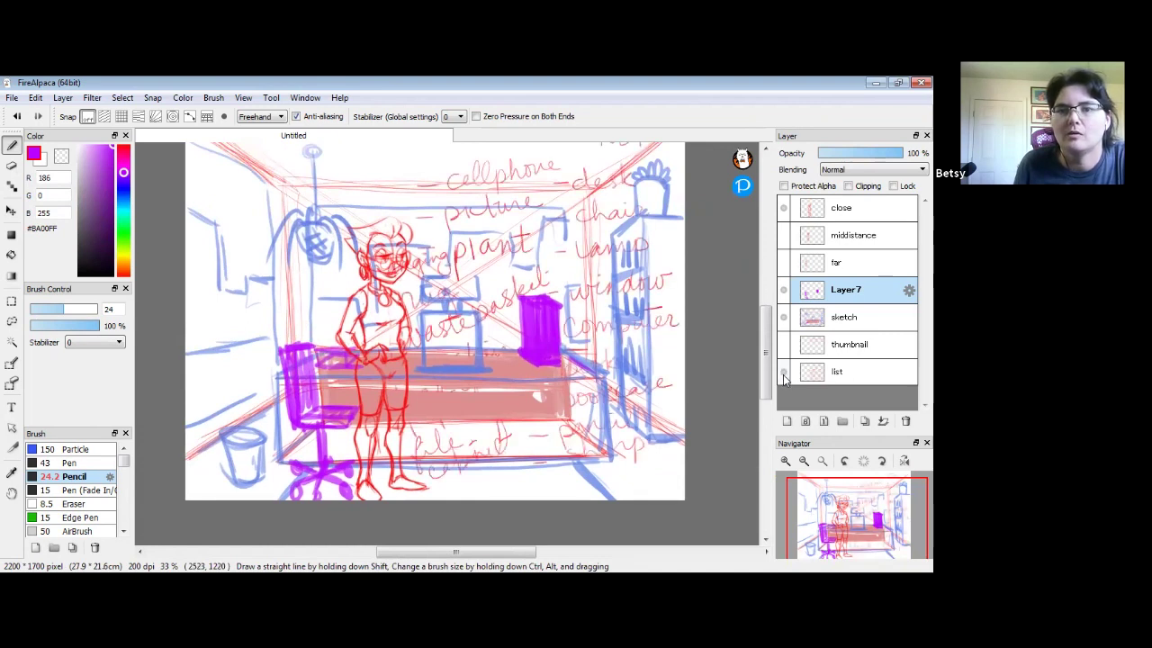
{"action": "left_click", "coordinate": [783, 371]}
{"action": "scroll", "coordinate": [473, 329], "scroll_direction": "down", "scroll_amount": 1}
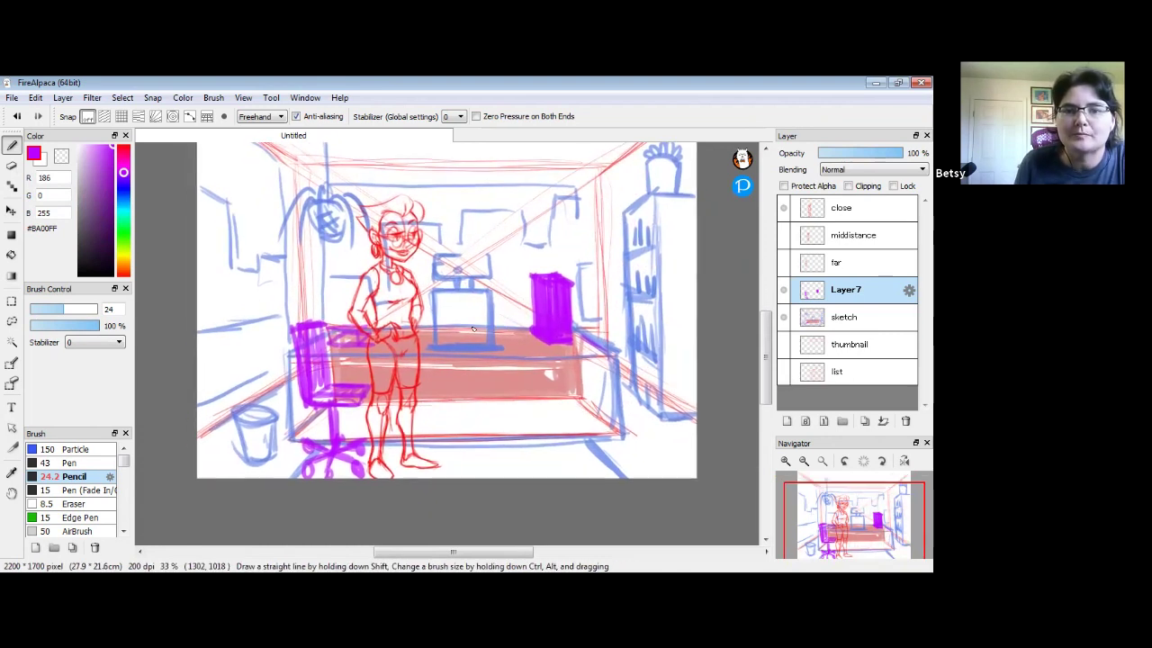
{"action": "mouse_move", "coordinate": [455, 304]}
{"action": "left_mouse_down"}
{"action": "mouse_move", "coordinate": [503, 308]}
{"action": "mouse_move", "coordinate": [505, 321]}
{"action": "mouse_move", "coordinate": [451, 320]}
{"action": "mouse_move", "coordinate": [504, 318]}
{"action": "mouse_move", "coordinate": [454, 315]}
{"action": "mouse_move", "coordinate": [466, 308]}
{"action": "mouse_move", "coordinate": [502, 310]}
{"action": "left_mouse_up"}
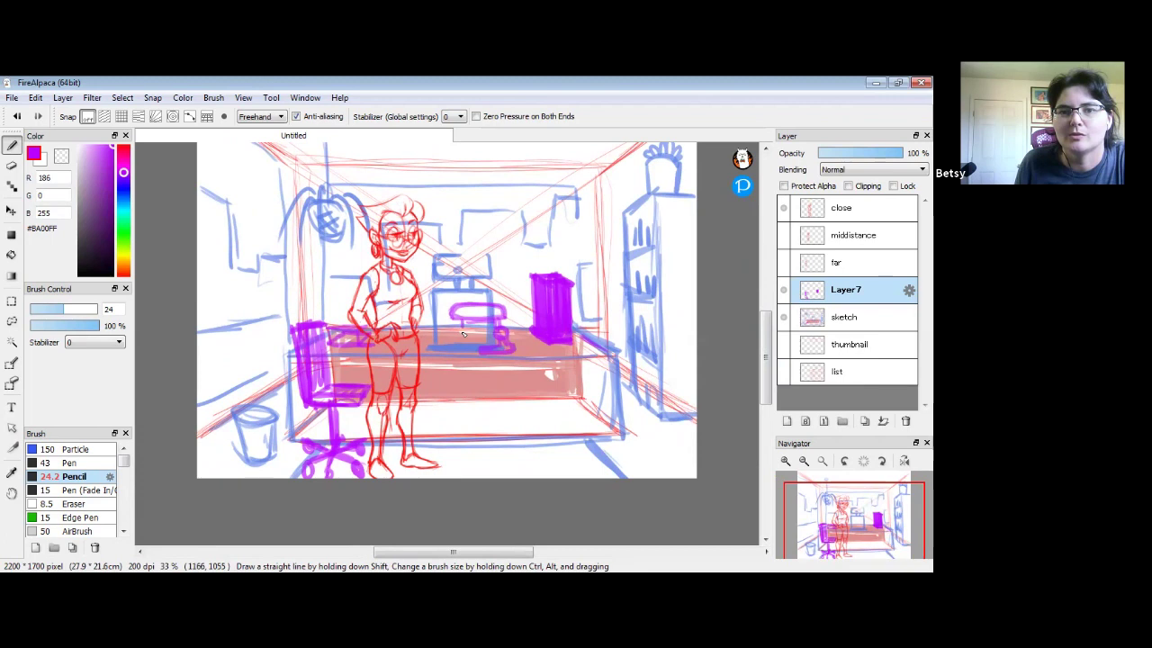
{"action": "left_click_drag", "start_coordinate": [513, 349], "coordinate": [607, 347]}
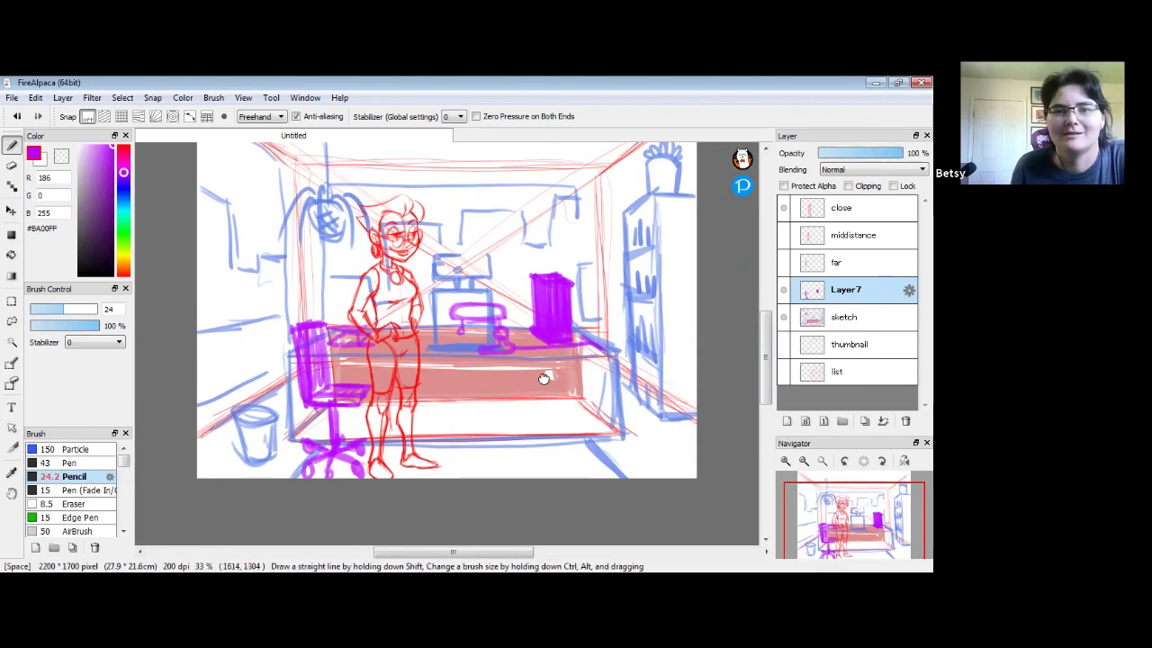
- Hide the close figure so only the room sketch and the purple furniture are shown
{"action": "left_click_drag", "start_coordinate": [543, 375], "coordinate": [527, 372]}
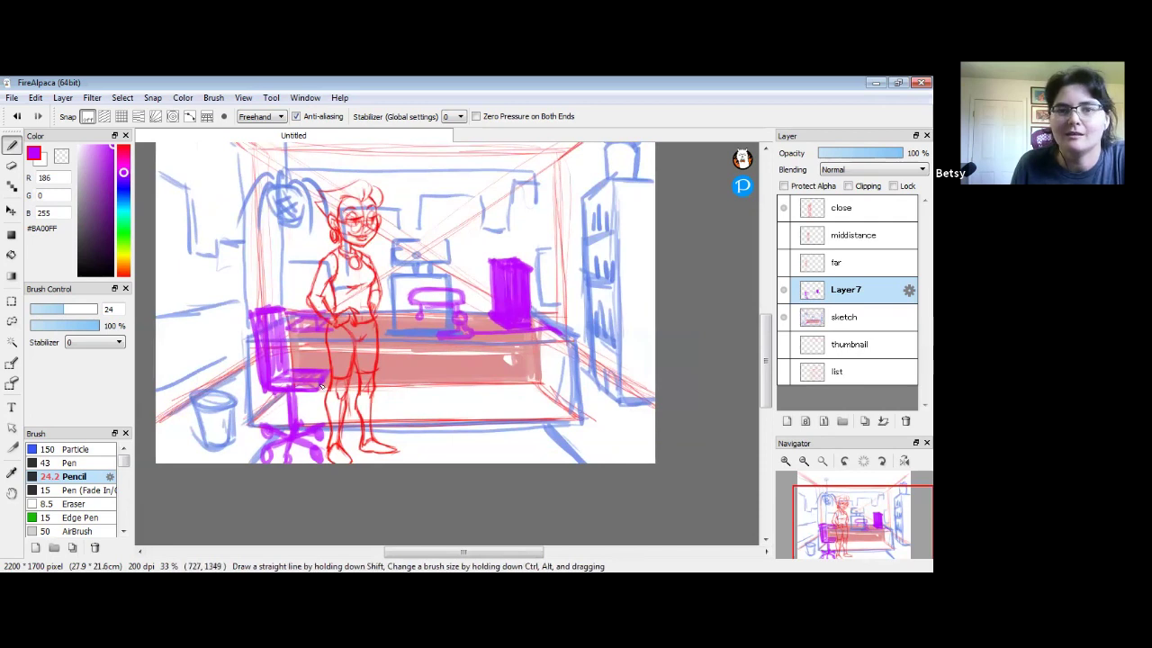
{"action": "left_click_drag", "start_coordinate": [413, 334], "coordinate": [454, 381]}
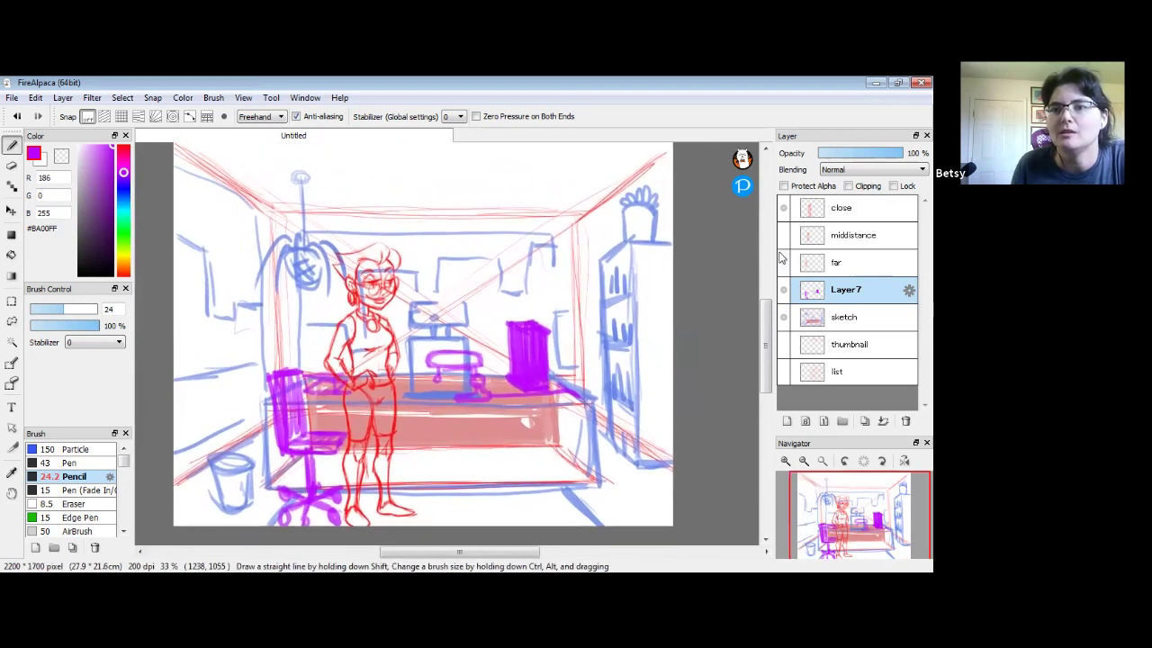
{"action": "left_click", "coordinate": [783, 208]}
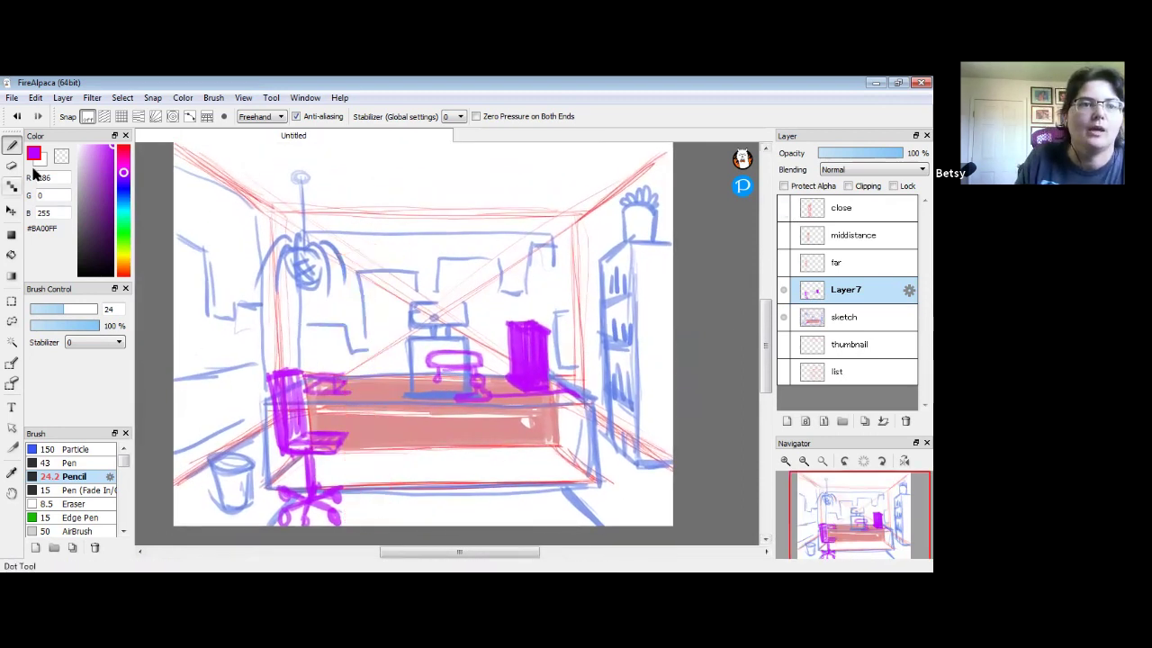
- Set the drawing color to red #FF0000 and add a new layer named "character" above the purple furniture layer
{"action": "left_click", "coordinate": [124, 145]}
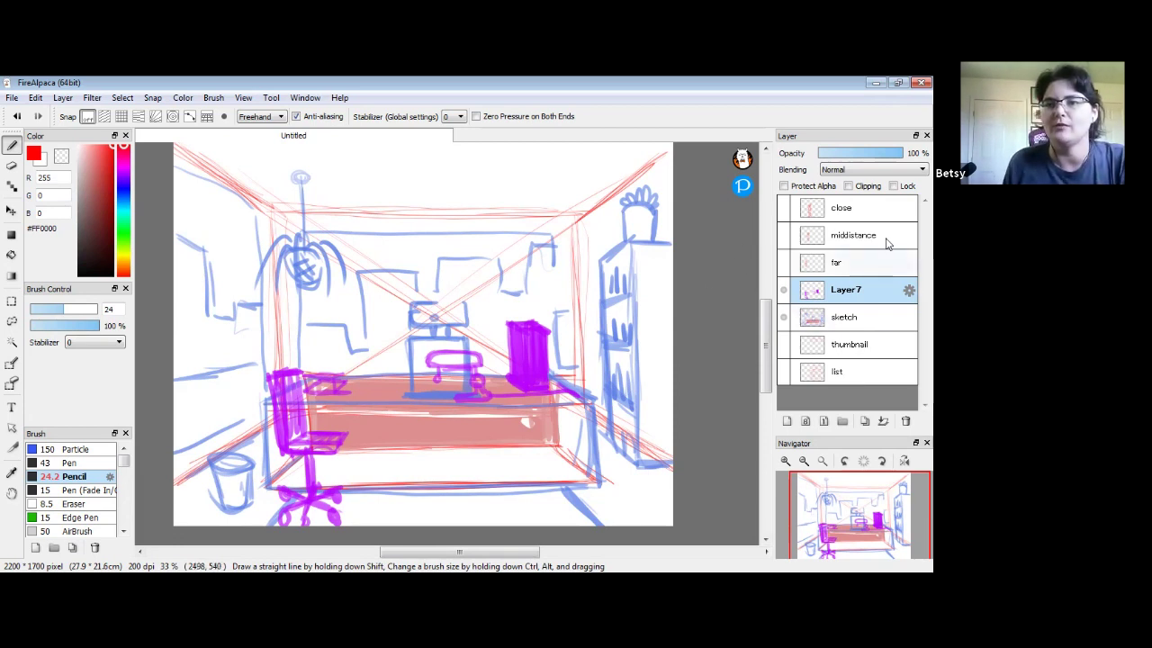
{"action": "left_click", "coordinate": [786, 420]}
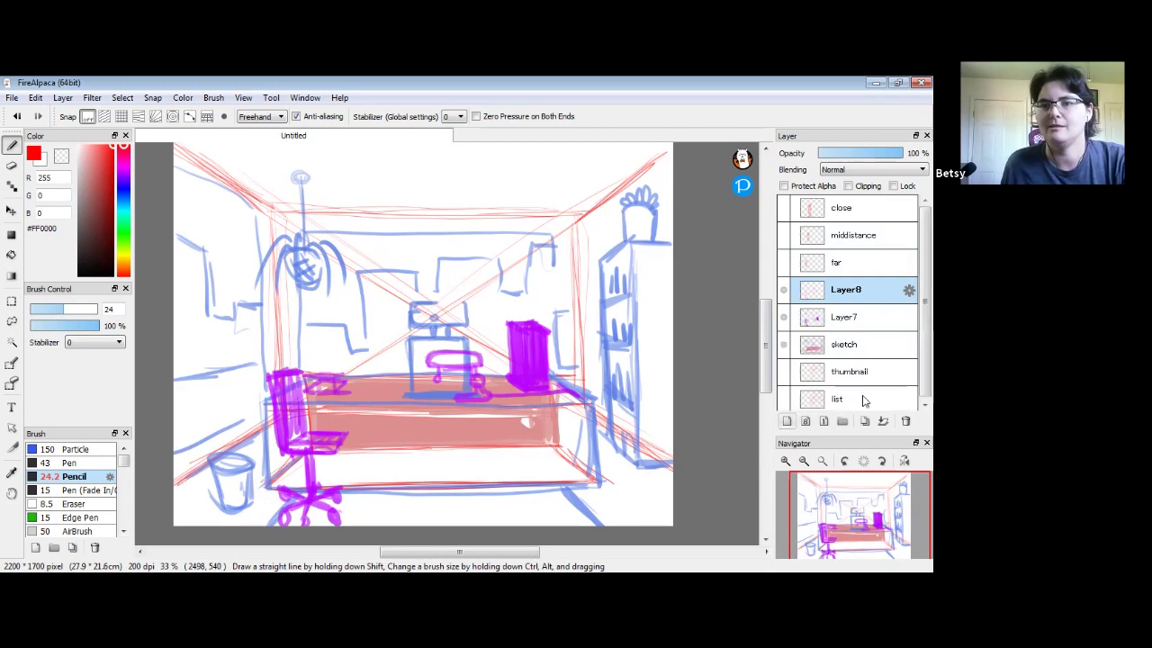
{"action": "double_click", "coordinate": [846, 292]}
{"action": "type", "text": "character"}
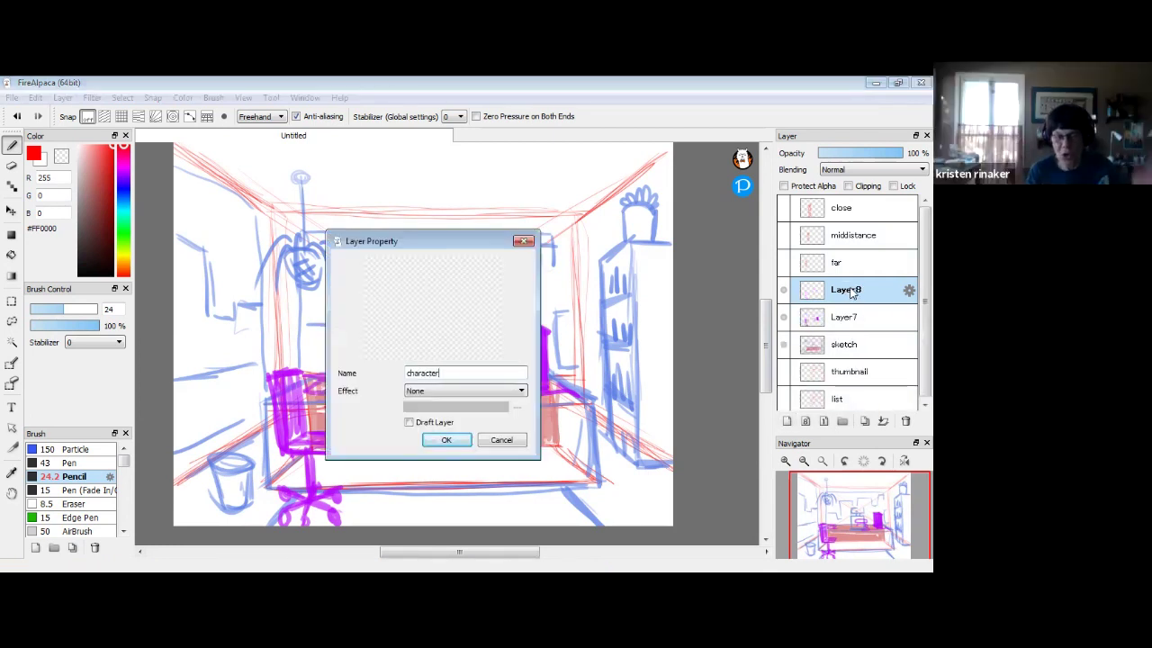
{"action": "key", "text": "Return"}
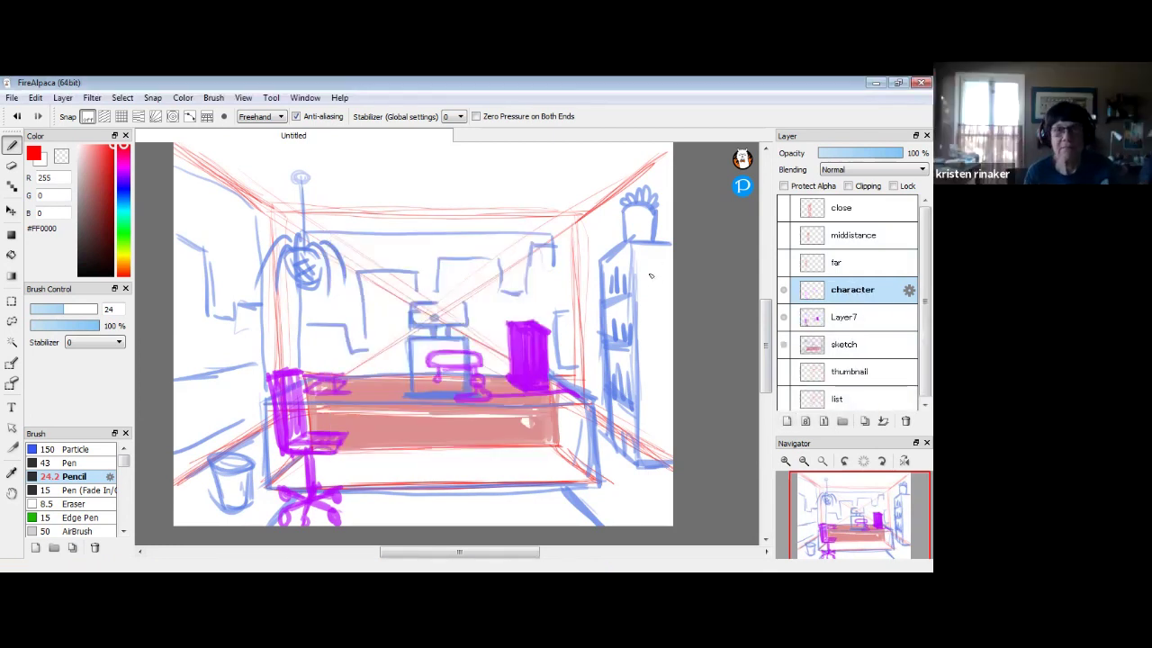
- Sketch a red tilted head circle with crossed face guides and a supporting forearm above the desktop, on the sketch layer
{"action": "left_click", "coordinate": [786, 463]}
{"action": "left_click_drag", "start_coordinate": [545, 429], "coordinate": [527, 404]}
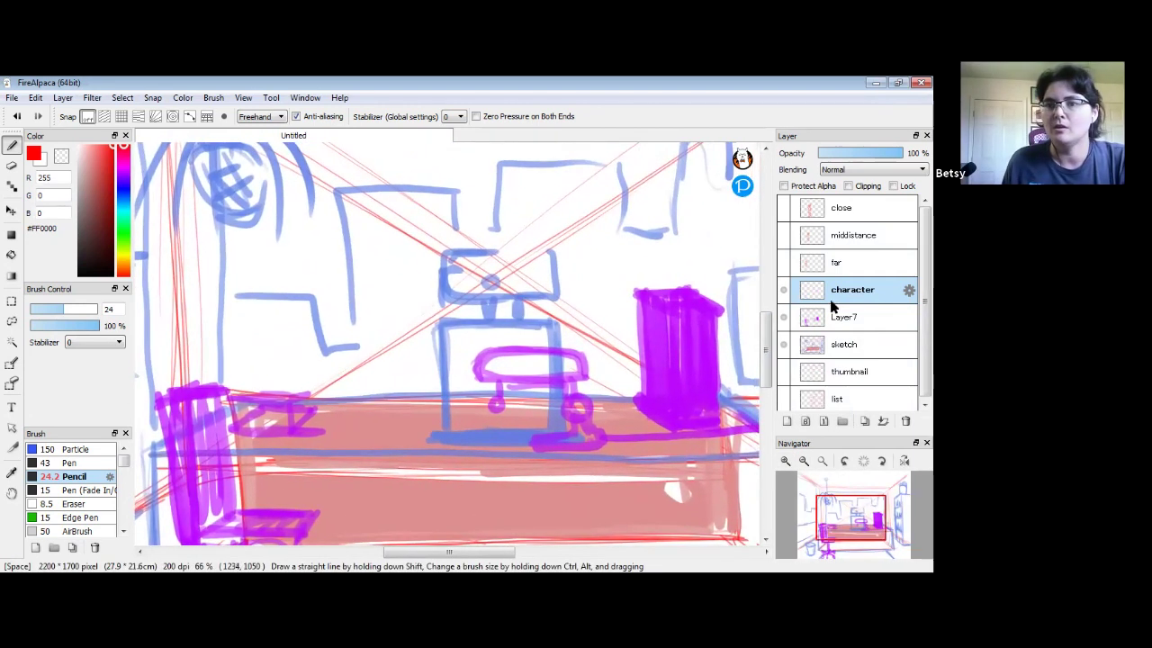
{"action": "left_click", "coordinate": [862, 347]}
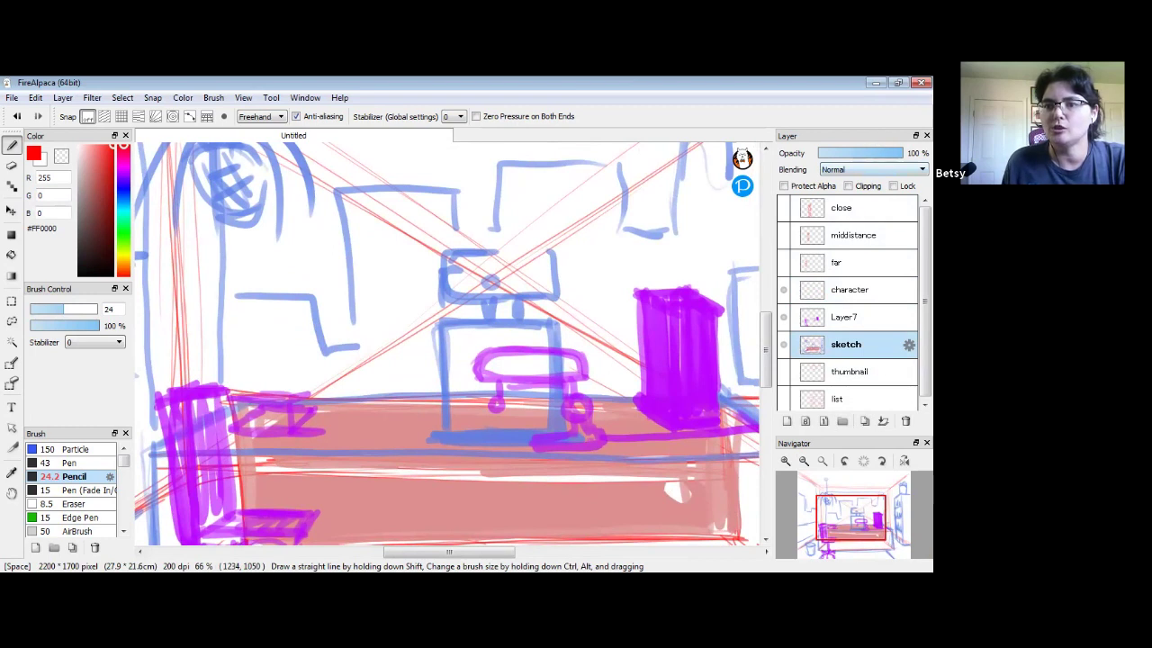
{"action": "left_click_drag", "start_coordinate": [581, 348], "coordinate": [591, 351]}
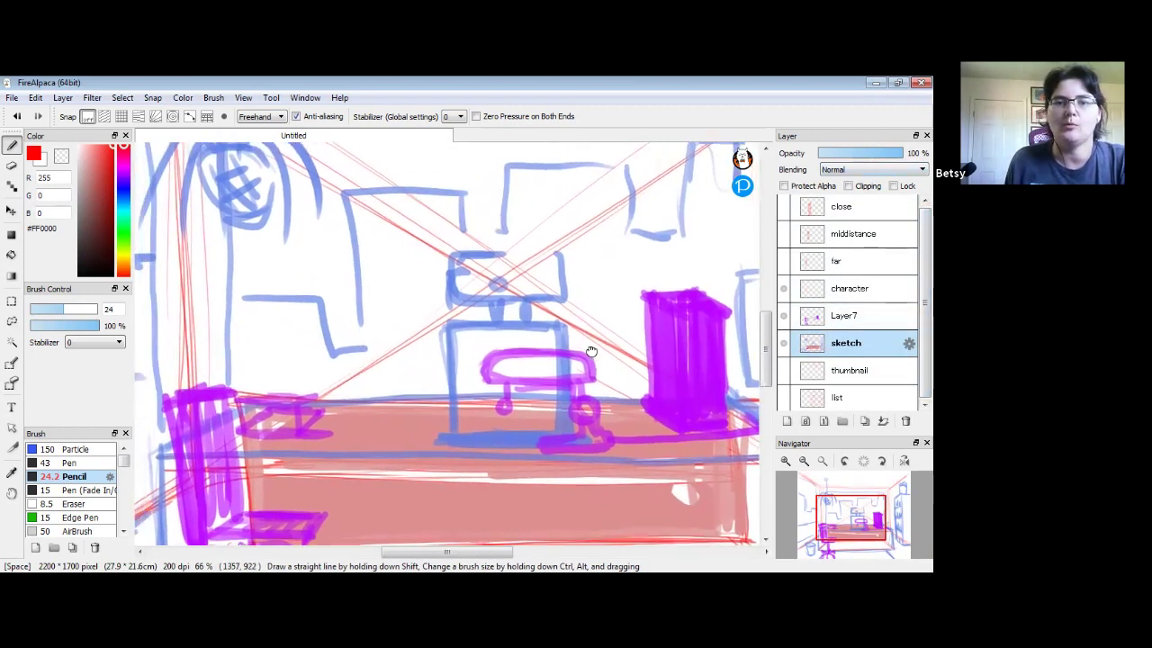
{"action": "left_click_drag", "start_coordinate": [596, 299], "coordinate": [590, 330]}
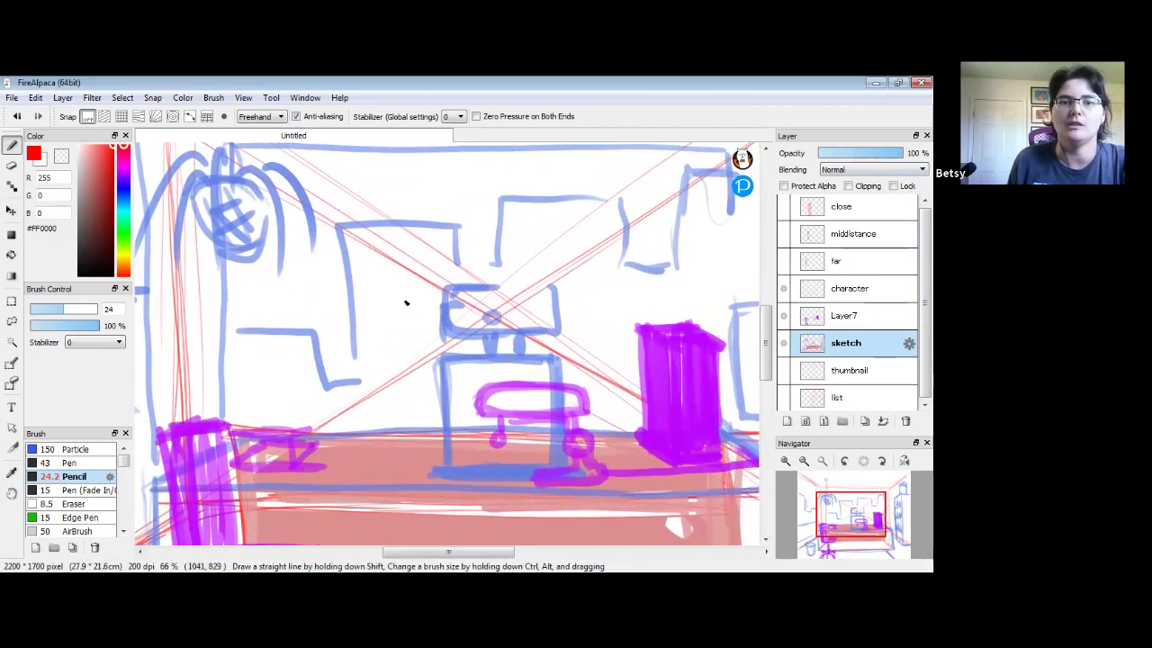
{"action": "mouse_move", "coordinate": [369, 353]}
{"action": "left_mouse_down"}
{"action": "mouse_move", "coordinate": [382, 293]}
{"action": "mouse_move", "coordinate": [429, 362]}
{"action": "mouse_move", "coordinate": [377, 362]}
{"action": "mouse_move", "coordinate": [385, 295]}
{"action": "mouse_move", "coordinate": [444, 331]}
{"action": "mouse_move", "coordinate": [426, 392]}
{"action": "mouse_move", "coordinate": [414, 296]}
{"action": "mouse_move", "coordinate": [411, 347]}
{"action": "left_mouse_up"}
{"action": "left_click_drag", "start_coordinate": [390, 309], "coordinate": [430, 375]}
{"action": "left_click_drag", "start_coordinate": [385, 326], "coordinate": [438, 355]}
{"action": "left_click_drag", "start_coordinate": [357, 368], "coordinate": [440, 331]}
{"action": "mouse_move", "coordinate": [404, 394]}
{"action": "left_mouse_down"}
{"action": "mouse_move", "coordinate": [357, 351]}
{"action": "mouse_move", "coordinate": [382, 364]}
{"action": "mouse_move", "coordinate": [391, 403]}
{"action": "mouse_move", "coordinate": [403, 379]}
{"action": "mouse_move", "coordinate": [342, 453]}
{"action": "mouse_move", "coordinate": [397, 396]}
{"action": "mouse_move", "coordinate": [361, 452]}
{"action": "left_mouse_up"}
{"action": "left_click_drag", "start_coordinate": [383, 412], "coordinate": [338, 450]}
{"action": "mouse_move", "coordinate": [432, 368]}
{"action": "left_mouse_down"}
{"action": "mouse_move", "coordinate": [431, 288]}
{"action": "mouse_move", "coordinate": [554, 330]}
{"action": "mouse_move", "coordinate": [590, 356]}
{"action": "left_mouse_up"}
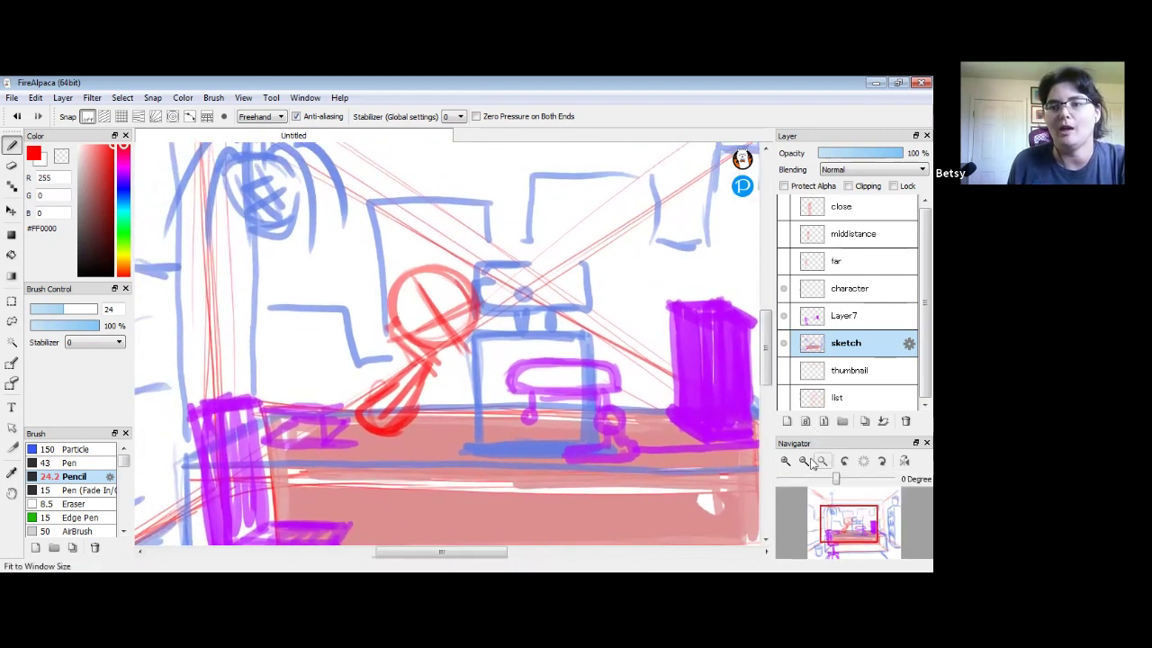
- Show the middistance figure as a scale reference and make the character layer active
{"action": "key", "text": "ctrl+minus"}
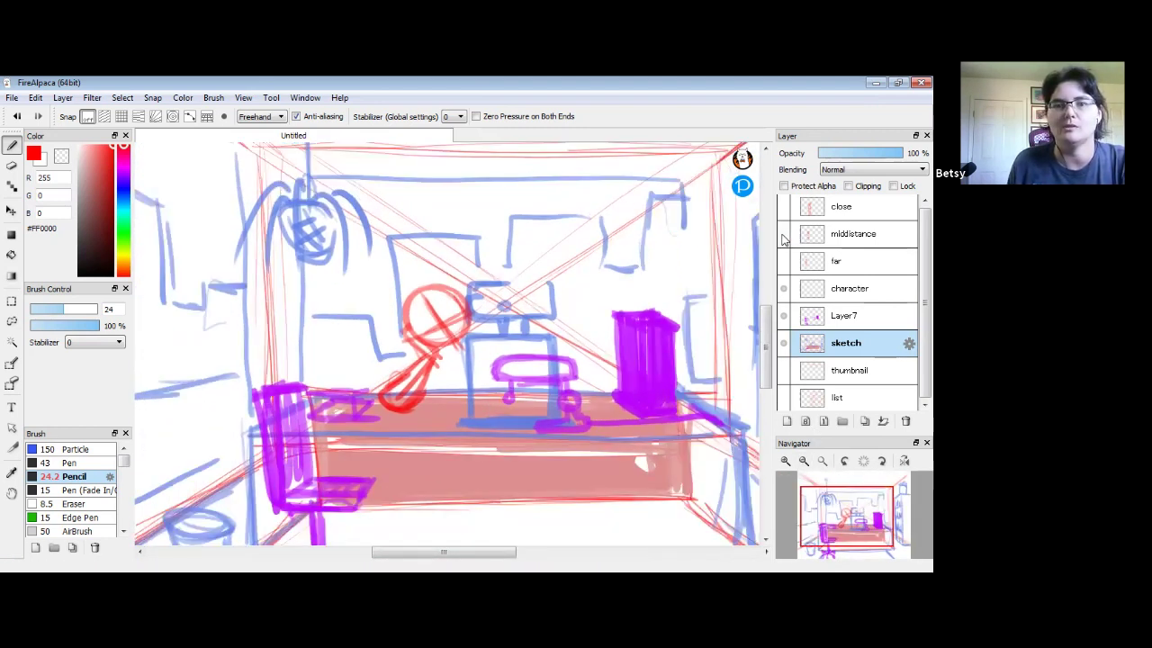
{"action": "left_click", "coordinate": [783, 235]}
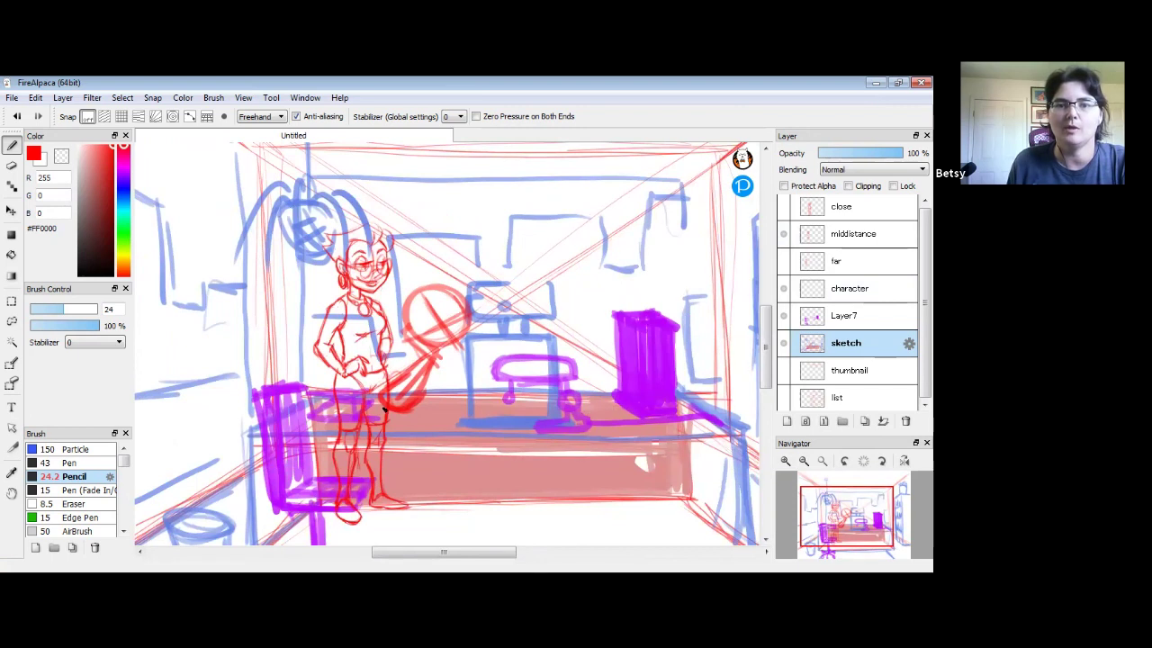
{"action": "left_click", "coordinate": [869, 291]}
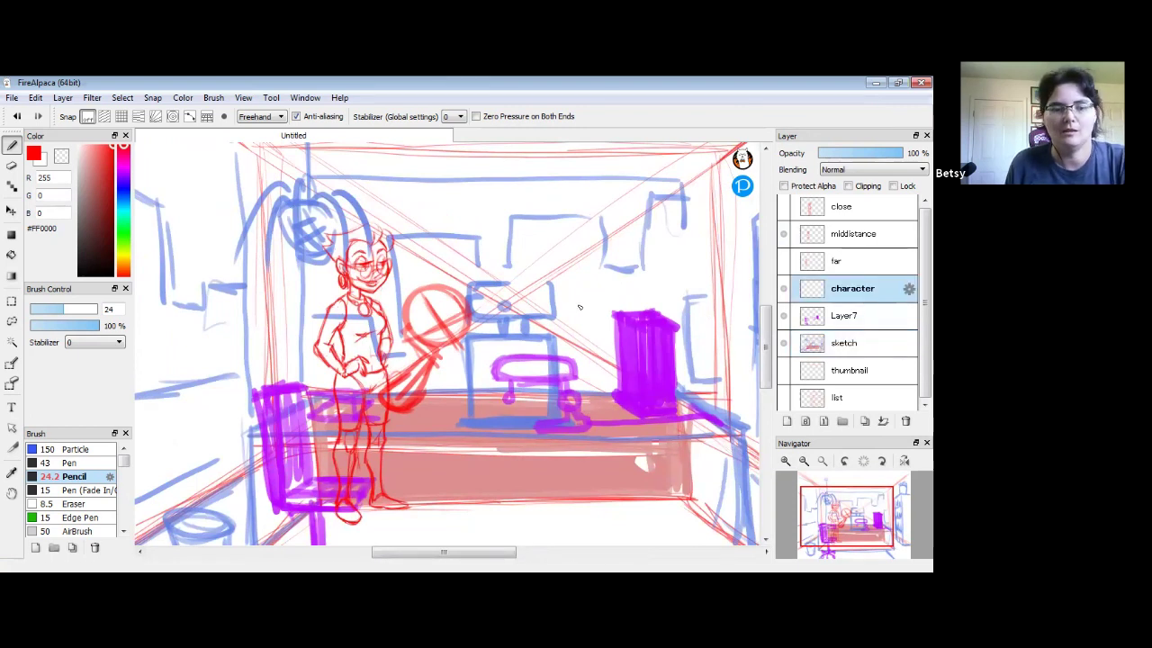
- Select Layer7 and briefly toggle the far, thumbnail, Layer7 and sketch layers to check what each contains
{"action": "left_click", "coordinate": [853, 322]}
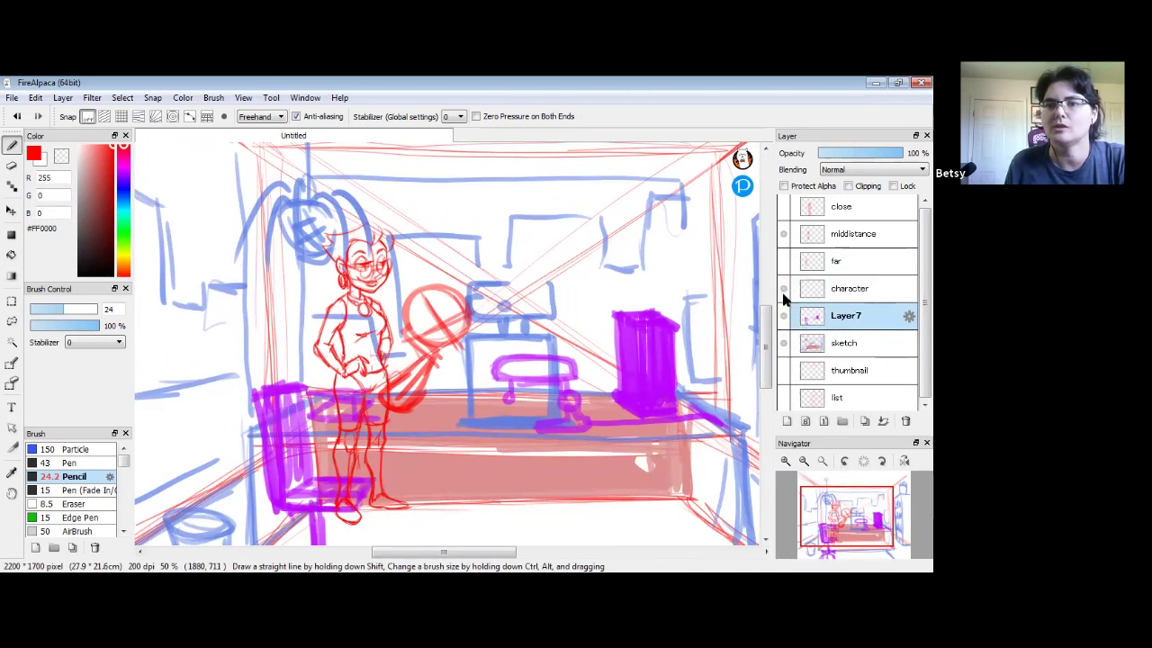
{"action": "left_click", "coordinate": [783, 263]}
{"action": "left_click", "coordinate": [783, 263]}
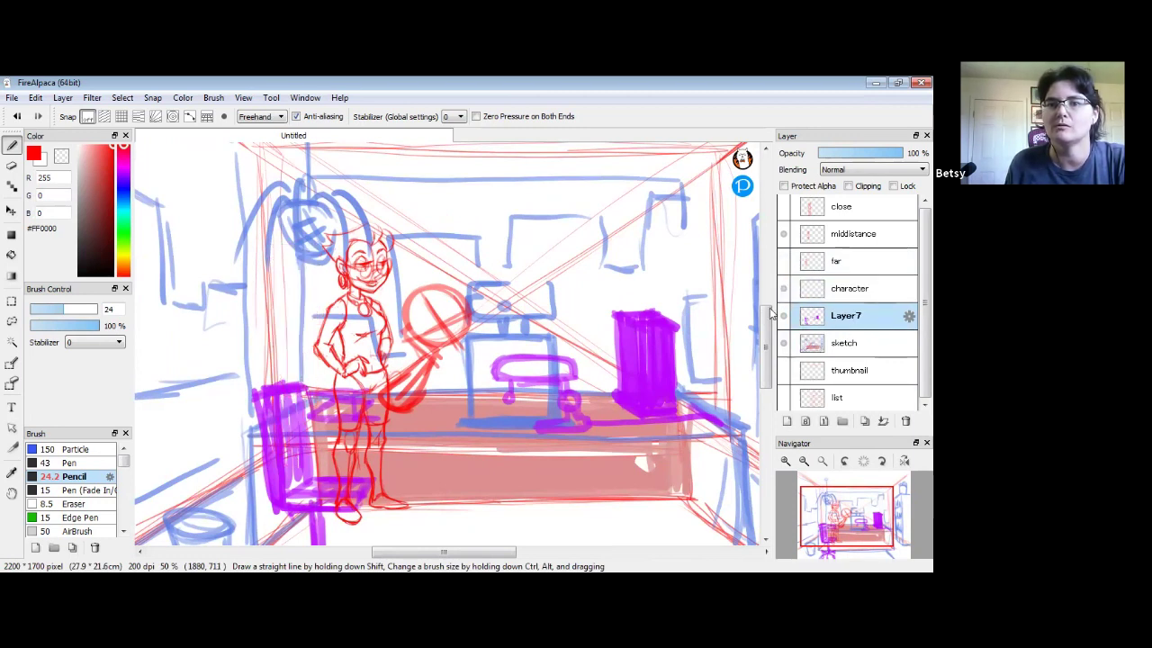
{"action": "left_click", "coordinate": [784, 371]}
{"action": "left_click", "coordinate": [784, 373]}
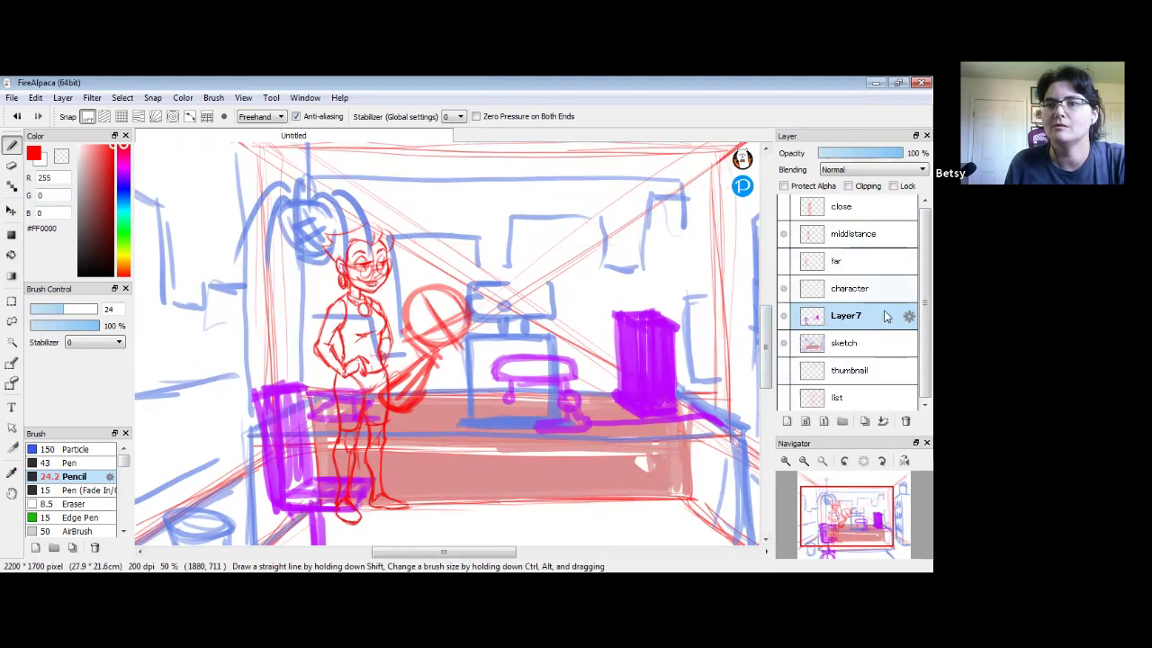
{"action": "scroll", "coordinate": [779, 324], "scroll_direction": "up", "scroll_amount": 1}
{"action": "left_click", "coordinate": [783, 318]}
{"action": "left_click", "coordinate": [783, 317]}
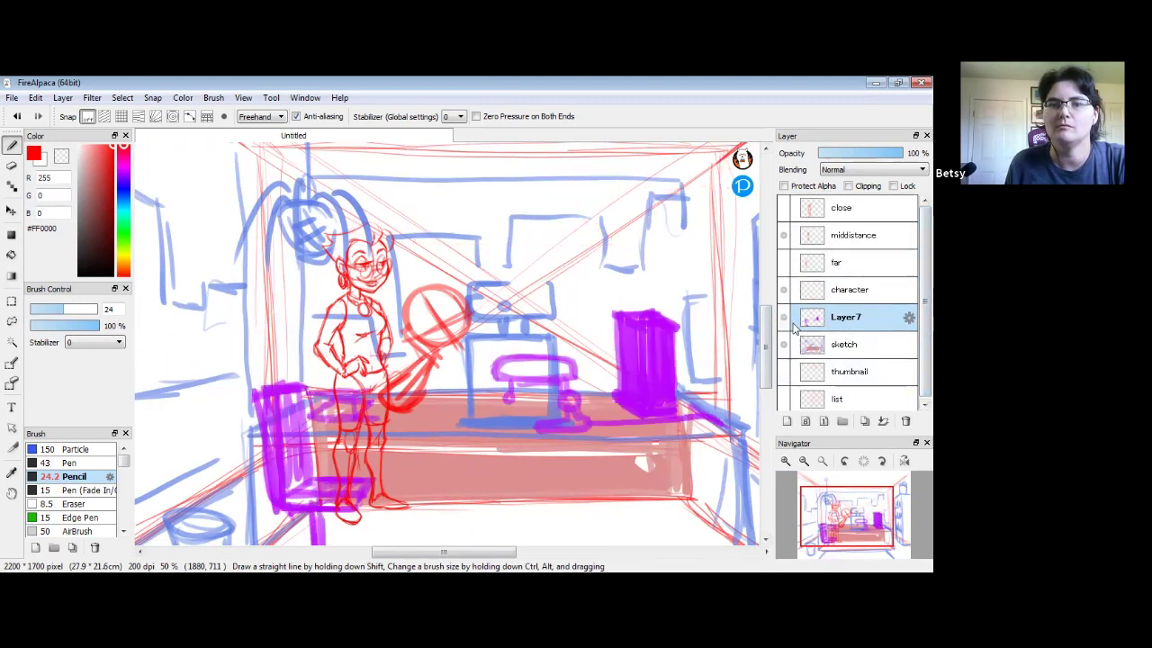
{"action": "left_click", "coordinate": [785, 347]}
{"action": "left_click", "coordinate": [785, 347]}
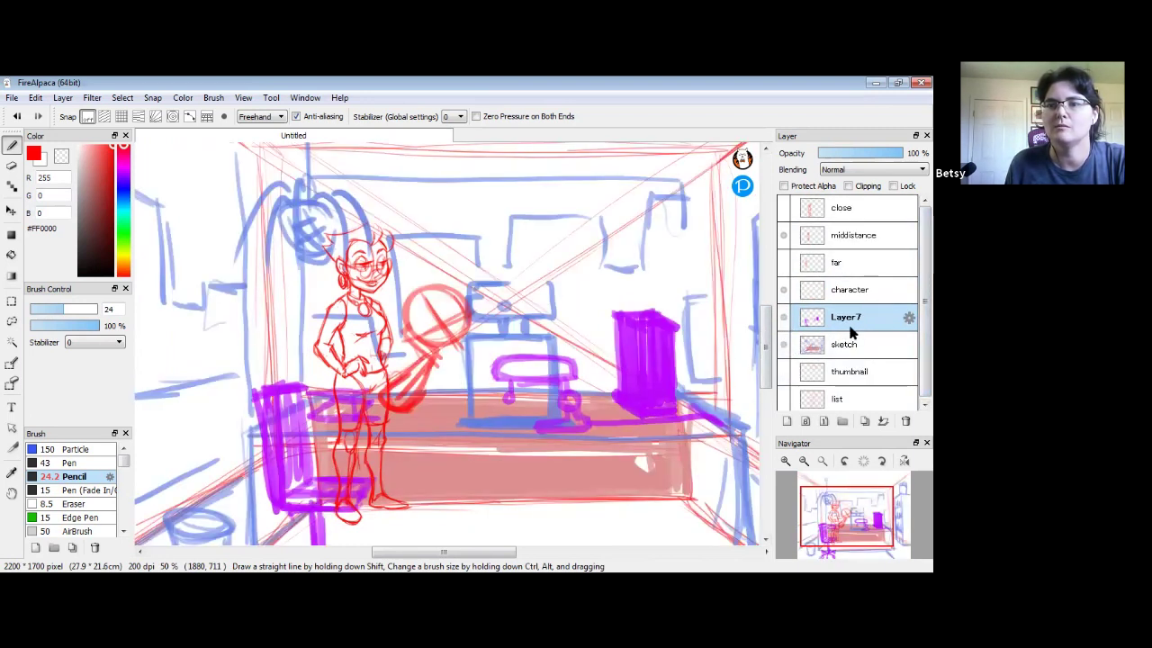
- Merge the purple furniture layer into the sketch layer and check the visibility of the figure and character layers
{"action": "key", "text": "ctrl+e"}
{"action": "left_click", "coordinate": [783, 290]}
{"action": "left_click", "coordinate": [782, 263]}
{"action": "left_click", "coordinate": [783, 263]}
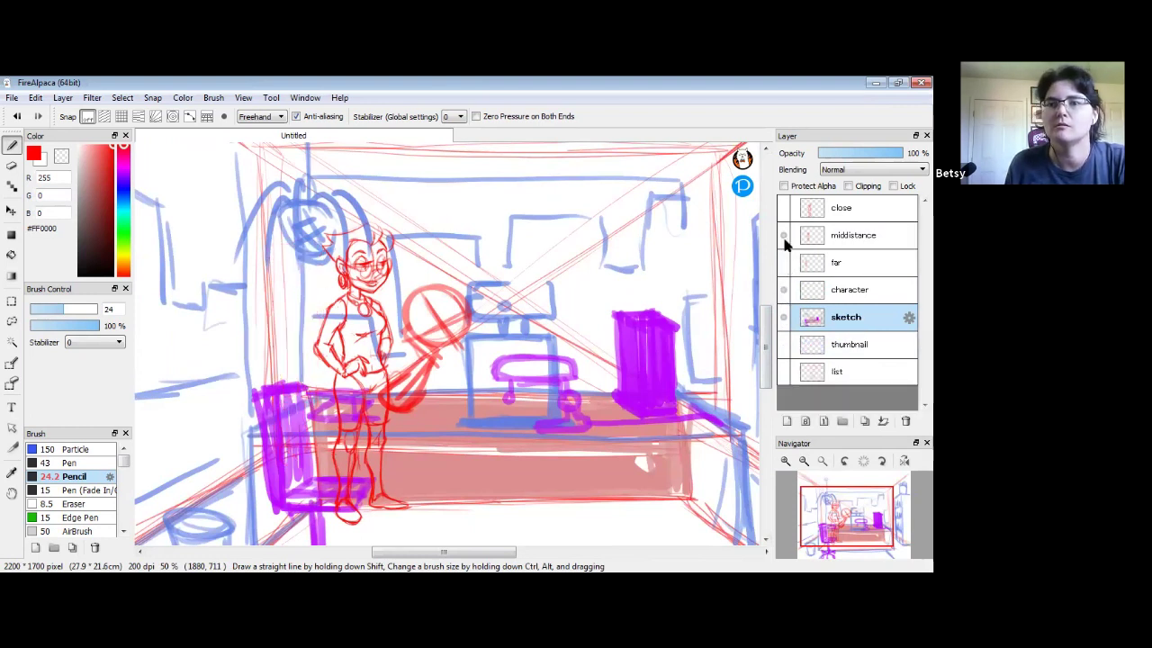
{"action": "left_click", "coordinate": [783, 235]}
{"action": "left_click", "coordinate": [784, 236]}
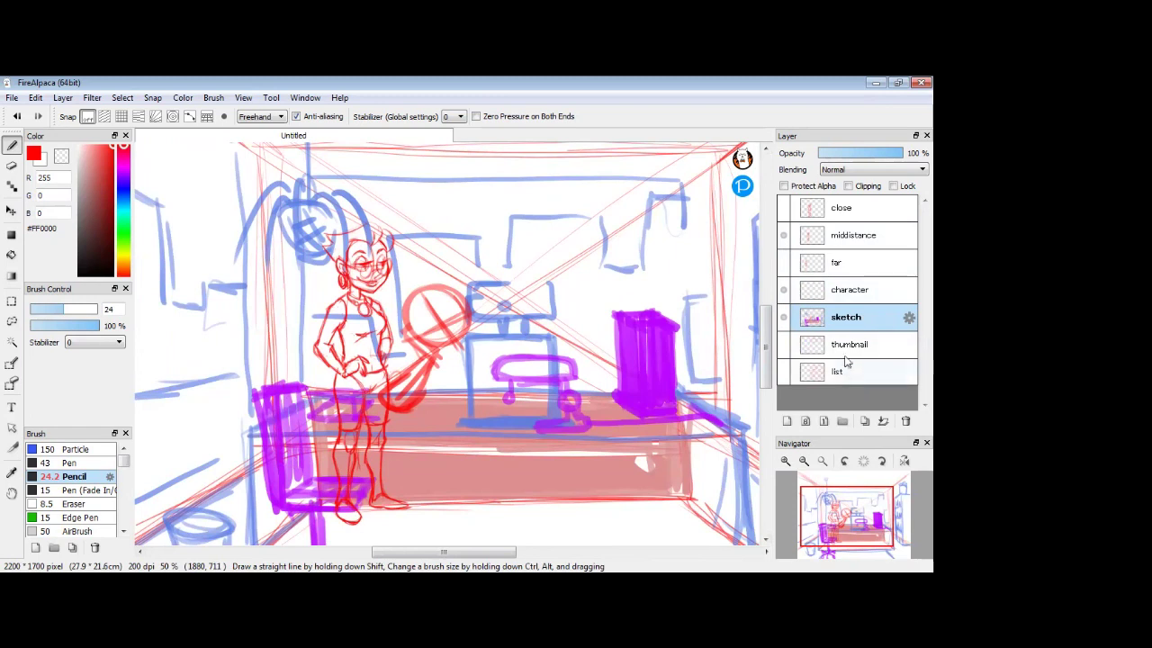
{"action": "left_click", "coordinate": [785, 425]}
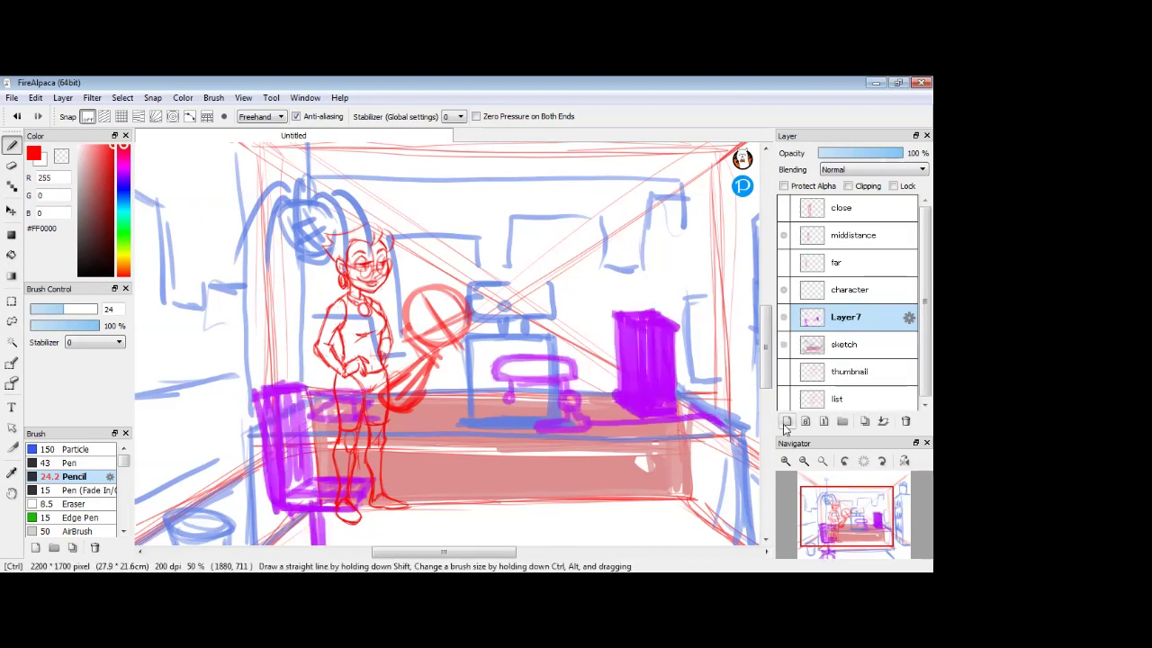
- Undo the layer merge and the red head and forearm strokes on the sketch layer
{"action": "key", "text": "ctrl+z"}
{"action": "key", "text": "ctrl+z"}
{"action": "key", "text": "ctrl+z"}
{"action": "key", "text": "ctrl+z"}
{"action": "key", "text": "ctrl+z"}
{"action": "key", "text": "ctrl+z"}
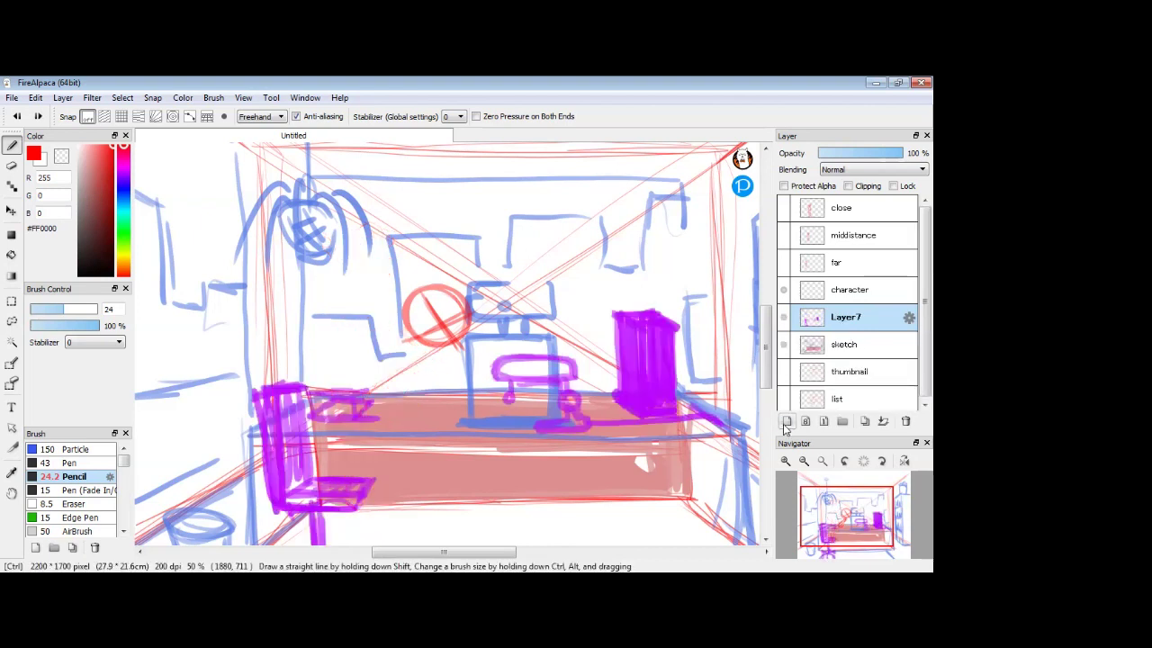
{"action": "key", "text": "ctrl+z"}
{"action": "key", "text": "ctrl+z"}
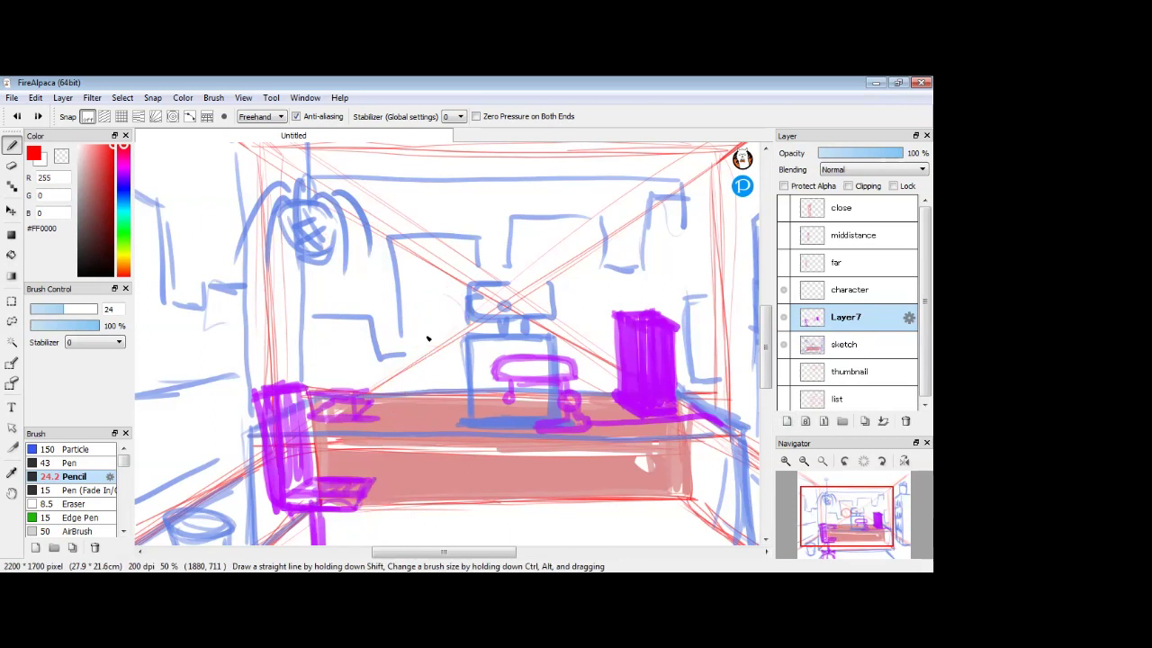
- Add a new layer named "character" directly above Layer7 and show the middistance figure for scale
{"action": "left_click", "coordinate": [789, 423]}
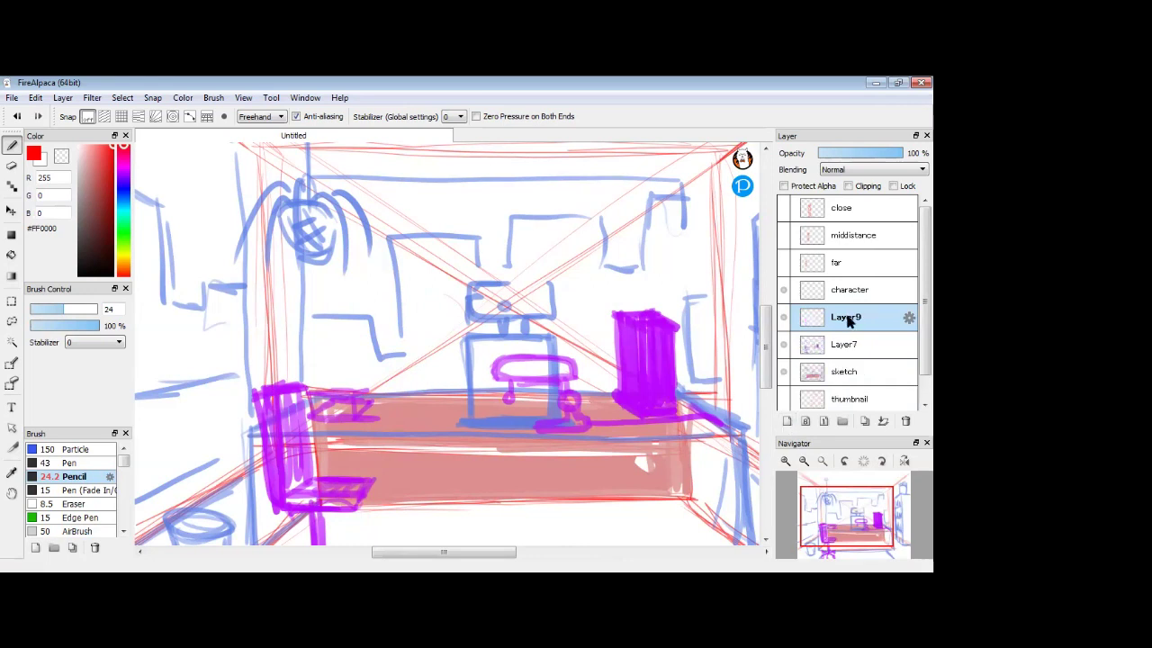
{"action": "double_click", "coordinate": [849, 321]}
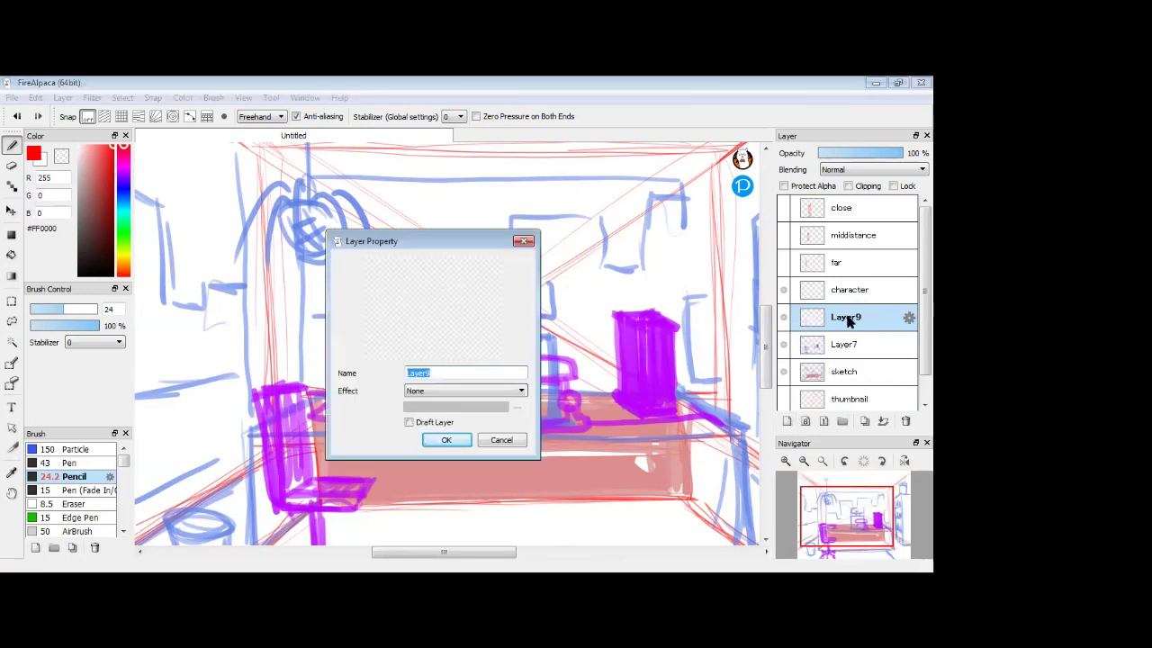
{"action": "type", "text": "character"}
{"action": "key", "text": "Return"}
{"action": "left_click_drag", "start_coordinate": [594, 363], "coordinate": [476, 288]}
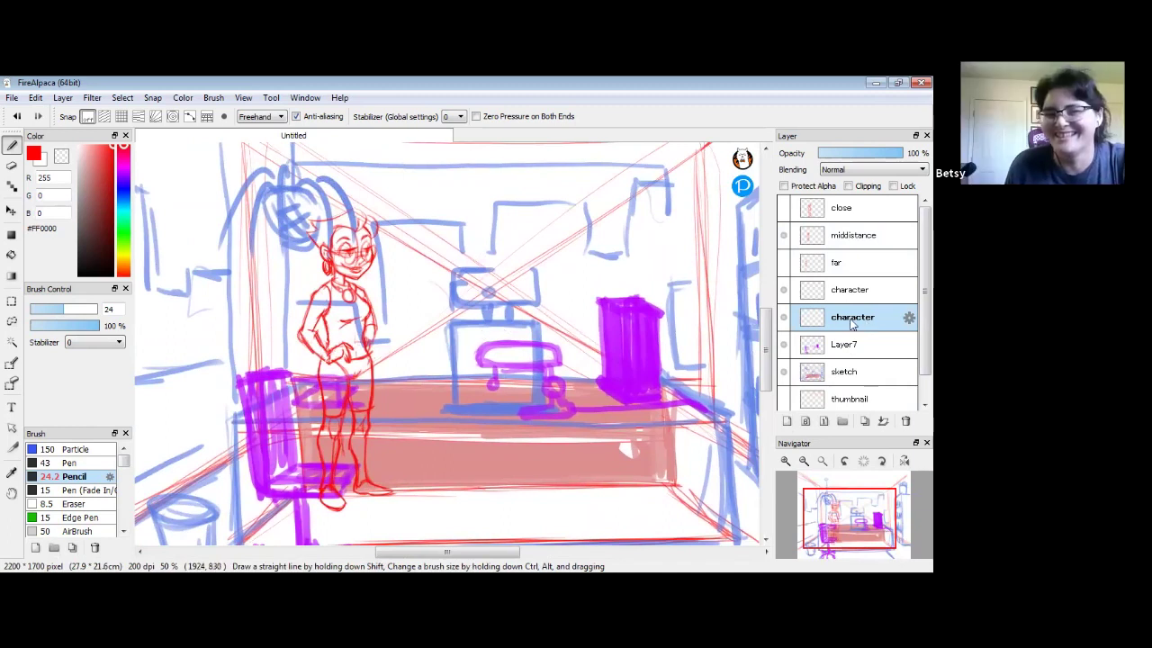
- Sketch a red tilted head resting on a bent forearm, with the neck and torso leaning over the desktop
{"action": "key", "text": "space"}
{"action": "left_click_drag", "start_coordinate": [767, 340], "coordinate": [768, 341]}
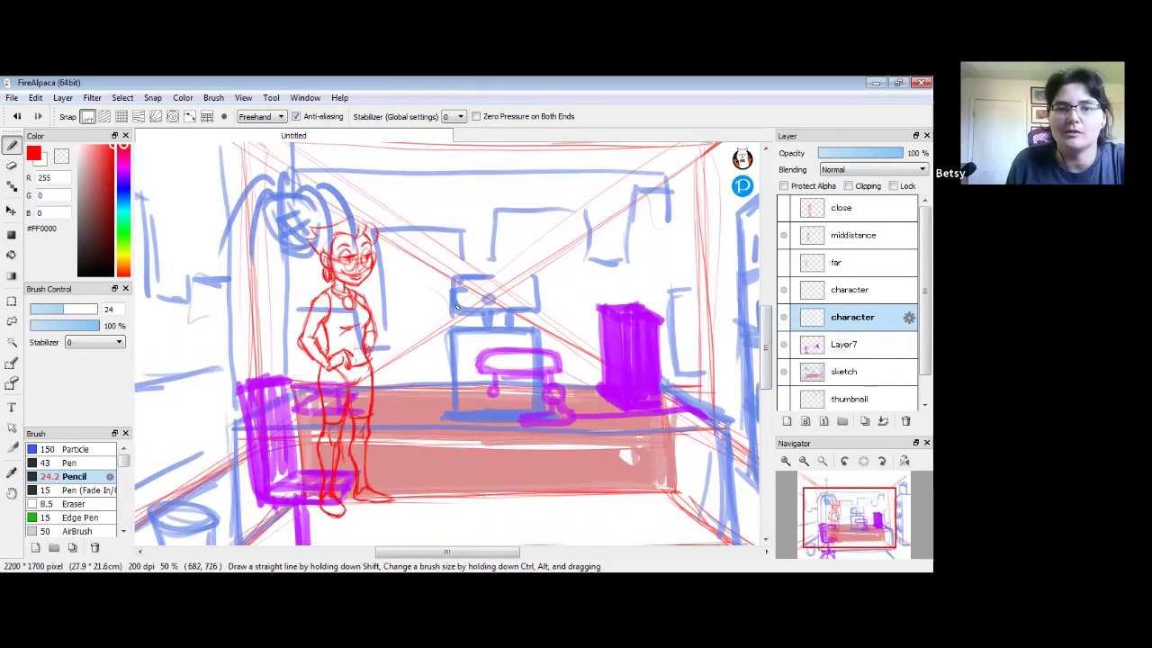
{"action": "mouse_move", "coordinate": [411, 314]}
{"action": "left_mouse_down"}
{"action": "mouse_move", "coordinate": [450, 319]}
{"action": "mouse_move", "coordinate": [428, 332]}
{"action": "mouse_move", "coordinate": [415, 323]}
{"action": "mouse_move", "coordinate": [439, 341]}
{"action": "mouse_move", "coordinate": [439, 294]}
{"action": "mouse_move", "coordinate": [419, 323]}
{"action": "mouse_move", "coordinate": [436, 288]}
{"action": "mouse_move", "coordinate": [461, 321]}
{"action": "mouse_move", "coordinate": [415, 337]}
{"action": "mouse_move", "coordinate": [397, 324]}
{"action": "mouse_move", "coordinate": [428, 343]}
{"action": "mouse_move", "coordinate": [414, 403]}
{"action": "left_mouse_up"}
{"action": "left_click_drag", "start_coordinate": [419, 351], "coordinate": [403, 401]}
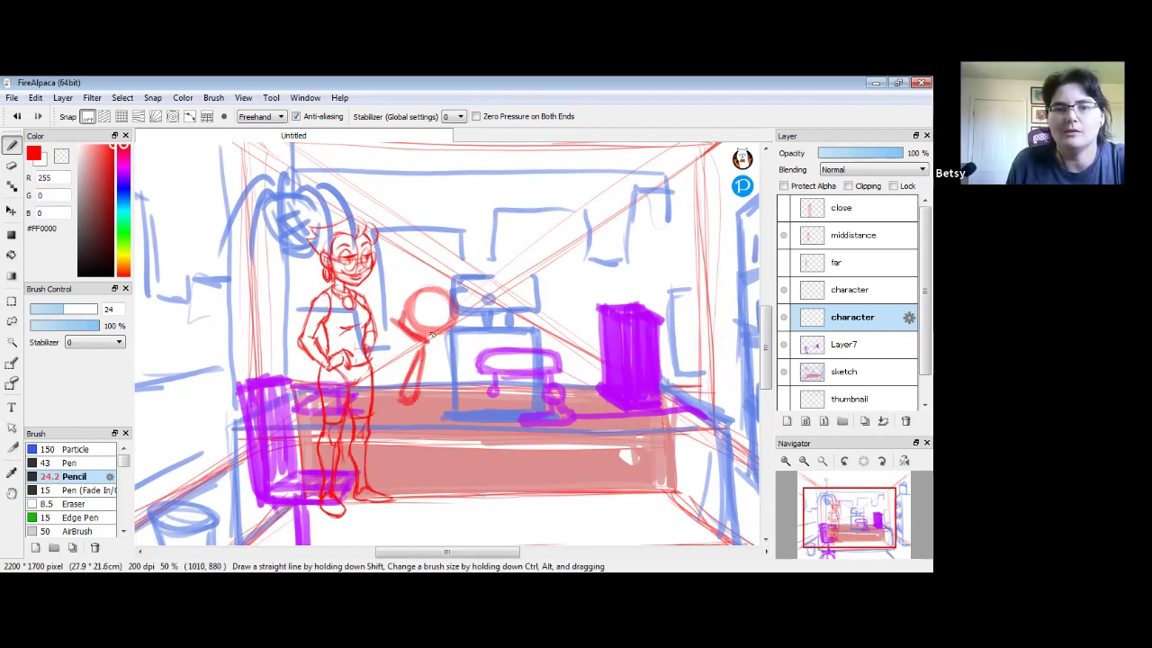
{"action": "mouse_move", "coordinate": [446, 306]}
{"action": "left_mouse_down"}
{"action": "mouse_move", "coordinate": [428, 333]}
{"action": "mouse_move", "coordinate": [417, 327]}
{"action": "mouse_move", "coordinate": [457, 309]}
{"action": "mouse_move", "coordinate": [445, 294]}
{"action": "mouse_move", "coordinate": [458, 339]}
{"action": "mouse_move", "coordinate": [440, 340]}
{"action": "mouse_move", "coordinate": [457, 313]}
{"action": "mouse_move", "coordinate": [488, 383]}
{"action": "left_mouse_up"}
{"action": "left_click_drag", "start_coordinate": [468, 338], "coordinate": [488, 386]}
{"action": "mouse_move", "coordinate": [469, 337]}
{"action": "left_mouse_down"}
{"action": "mouse_move", "coordinate": [441, 360]}
{"action": "mouse_move", "coordinate": [490, 331]}
{"action": "mouse_move", "coordinate": [416, 391]}
{"action": "left_mouse_up"}
{"action": "left_click_drag", "start_coordinate": [457, 348], "coordinate": [425, 383]}
- Add the character's other arm resting on the desktop, and rough in the face, hair and torso lines
{"action": "left_click_drag", "start_coordinate": [491, 333], "coordinate": [547, 397]}
{"action": "left_click_drag", "start_coordinate": [461, 396], "coordinate": [538, 390]}
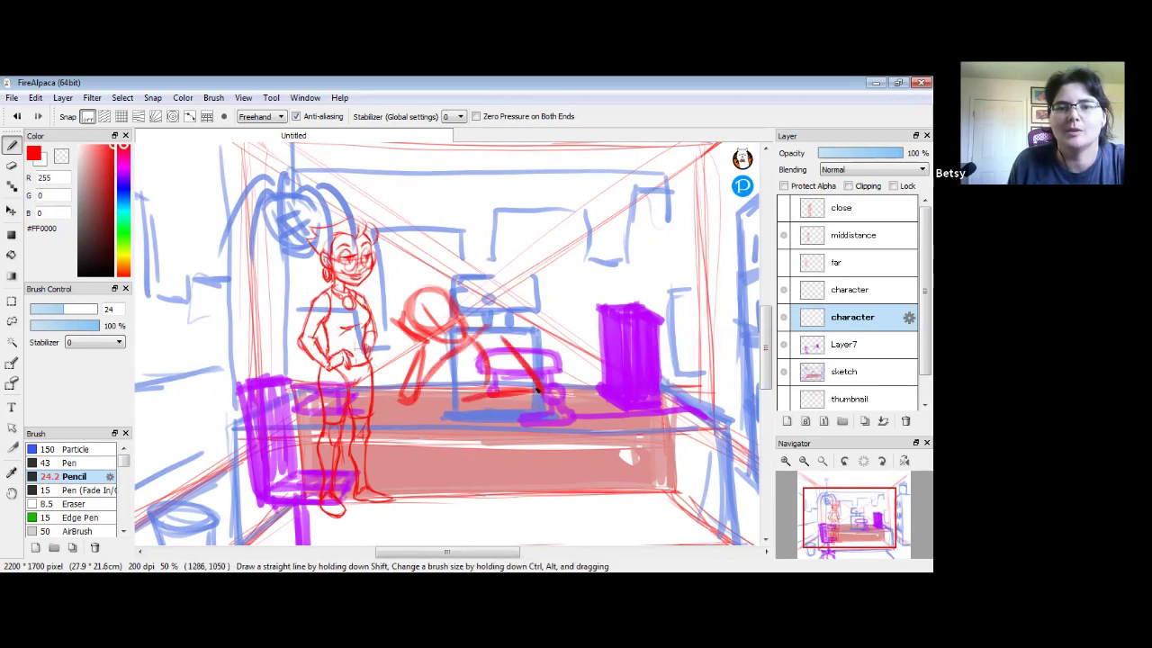
{"action": "left_click_drag", "start_coordinate": [486, 325], "coordinate": [506, 340]}
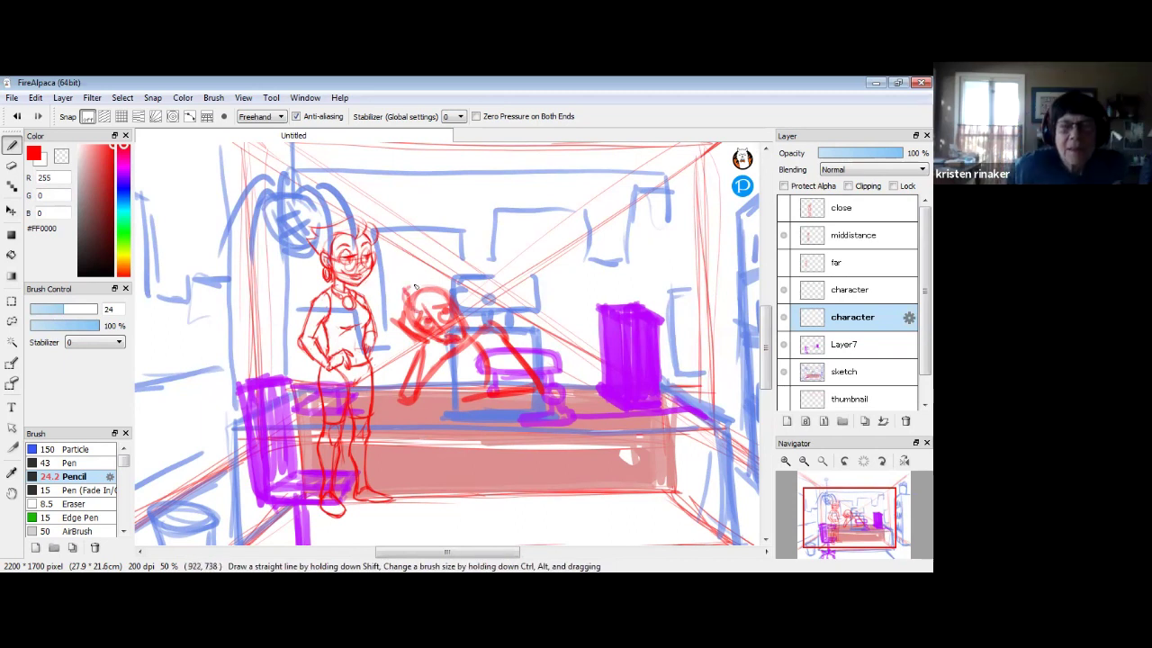
{"action": "left_click_drag", "start_coordinate": [469, 361], "coordinate": [452, 383]}
{"action": "left_click_drag", "start_coordinate": [510, 347], "coordinate": [503, 387]}
{"action": "left_click_drag", "start_coordinate": [502, 336], "coordinate": [508, 372]}
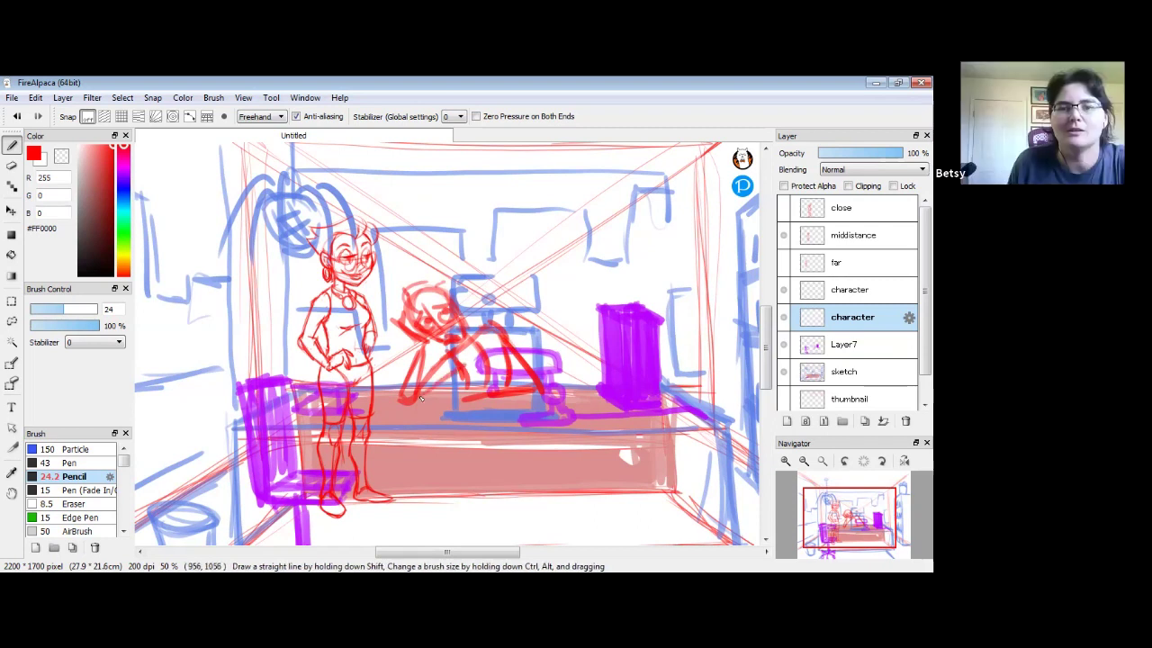
{"action": "mouse_move", "coordinate": [506, 335]}
{"action": "left_mouse_down"}
{"action": "mouse_move", "coordinate": [486, 364]}
{"action": "mouse_move", "coordinate": [517, 378]}
{"action": "left_mouse_up"}
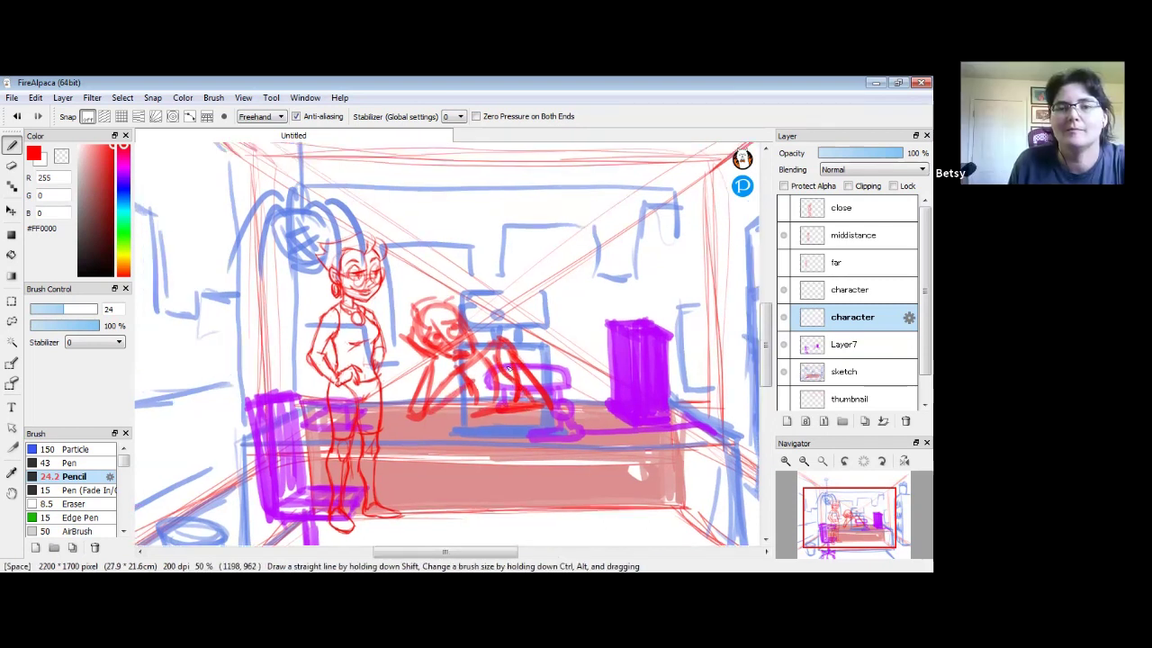
- Hide the middistance figure and bring the whole room sketch into view
{"action": "left_click", "coordinate": [782, 235]}
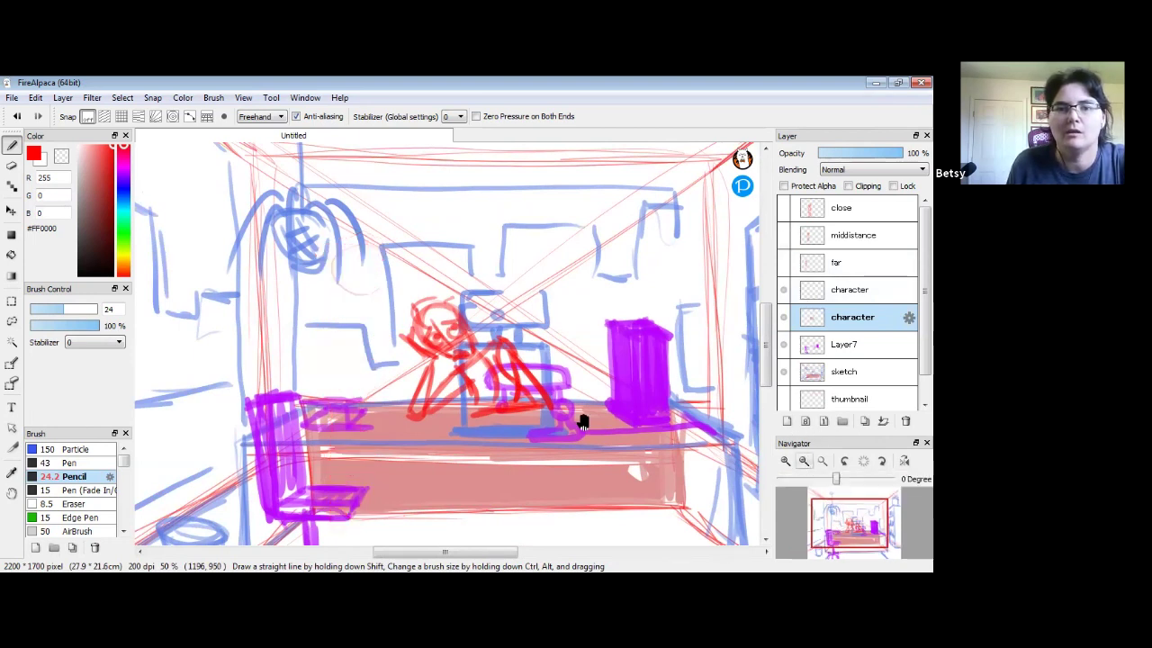
{"action": "scroll", "coordinate": [580, 421], "scroll_direction": "down", "scroll_amount": 1}
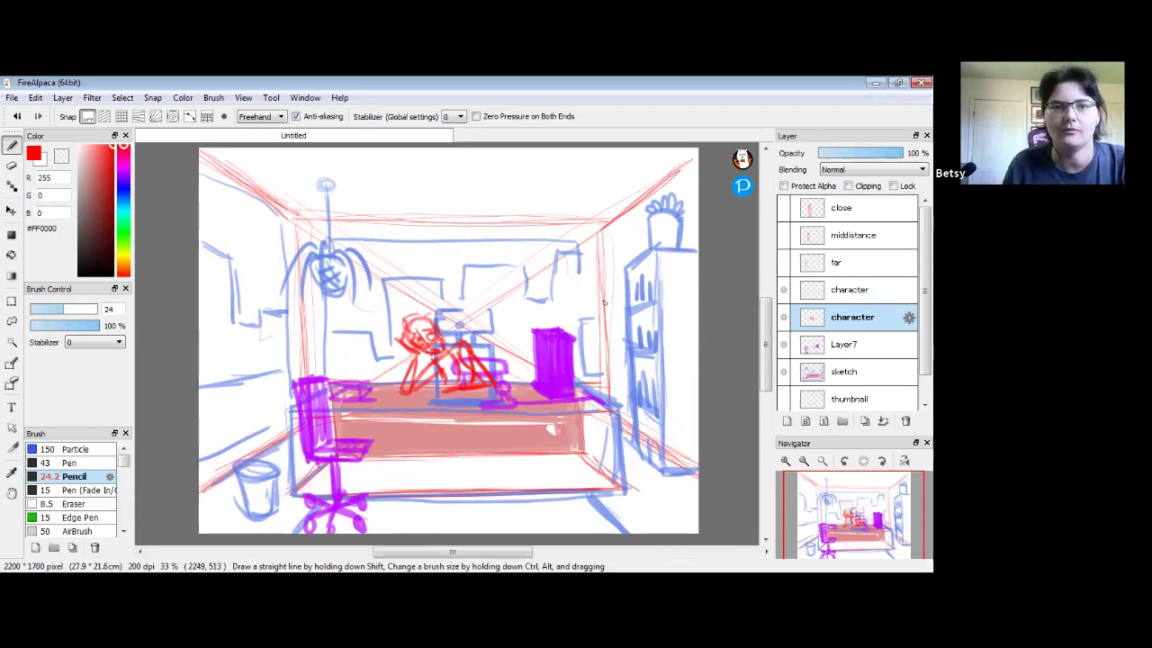
{"action": "left_click_drag", "start_coordinate": [571, 254], "coordinate": [572, 247]}
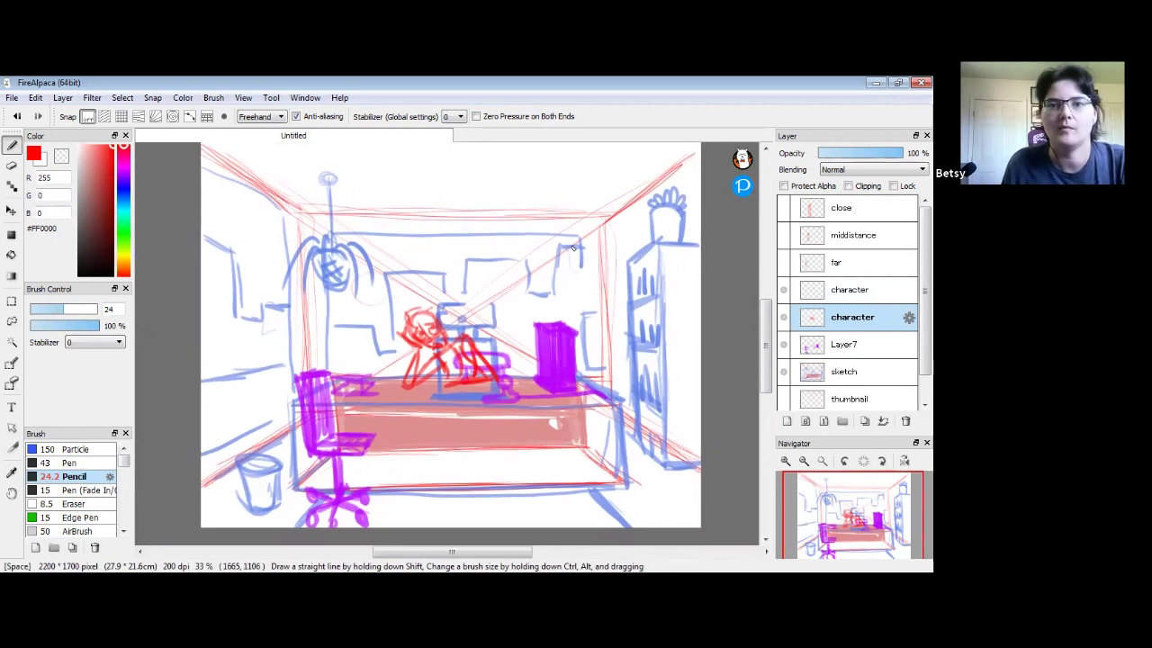
- Sketch a flat rectangular vent and a multi-bladed ceiling fan in perspective on the room's ceiling in red
{"action": "left_click_drag", "start_coordinate": [583, 201], "coordinate": [542, 203]}
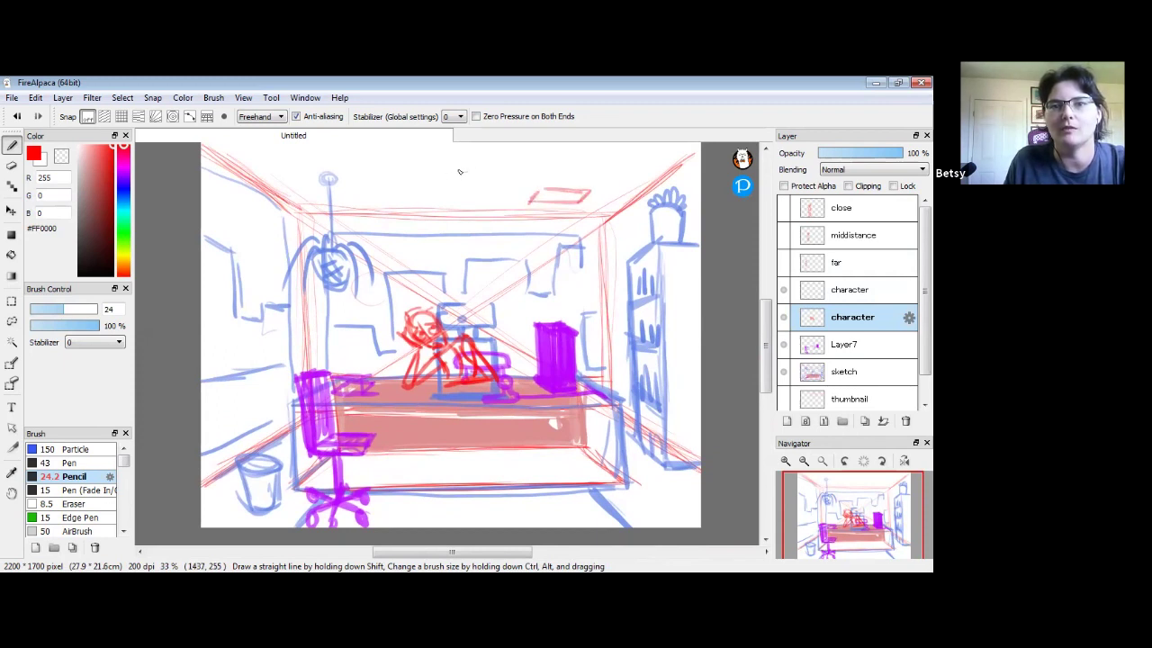
{"action": "left_click_drag", "start_coordinate": [387, 183], "coordinate": [540, 175]}
{"action": "mouse_move", "coordinate": [467, 189]}
{"action": "left_mouse_down"}
{"action": "mouse_move", "coordinate": [510, 222]}
{"action": "mouse_move", "coordinate": [458, 188]}
{"action": "mouse_move", "coordinate": [521, 220]}
{"action": "left_mouse_up"}
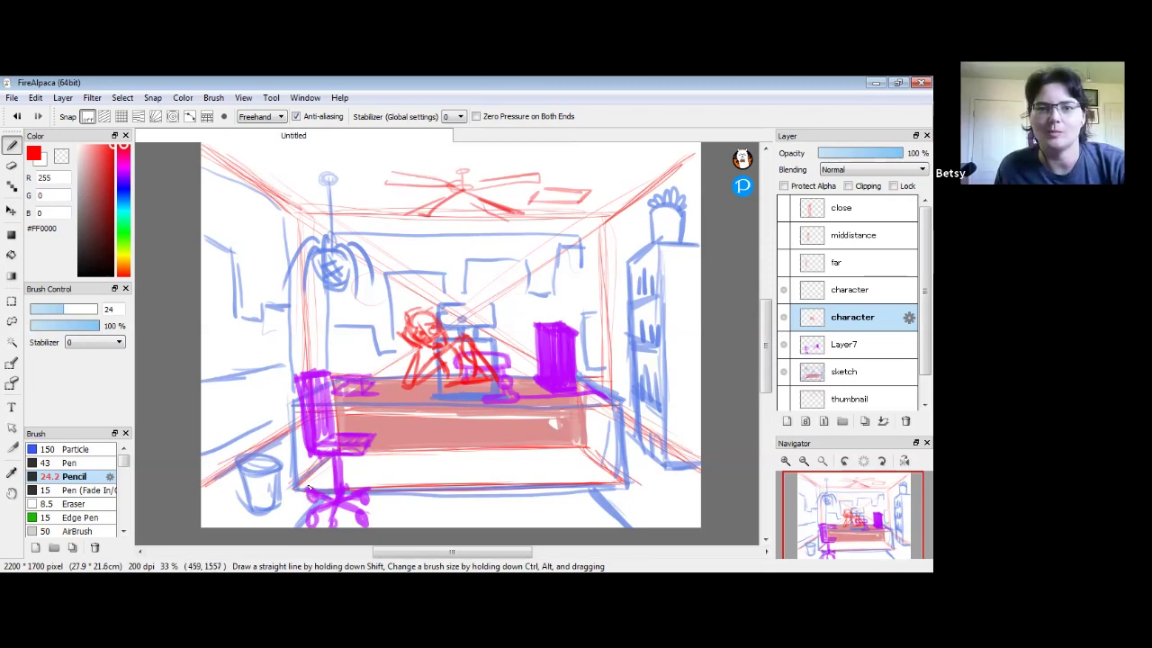
- Save the drawing to the Desktop as a FireAlpaca (*.mdp) file named "sketch"
{"action": "mouse_move", "coordinate": [529, 412]}
{"action": "left_mouse_down"}
{"action": "mouse_move", "coordinate": [507, 412]}
{"action": "mouse_move", "coordinate": [517, 428]}
{"action": "left_mouse_up"}
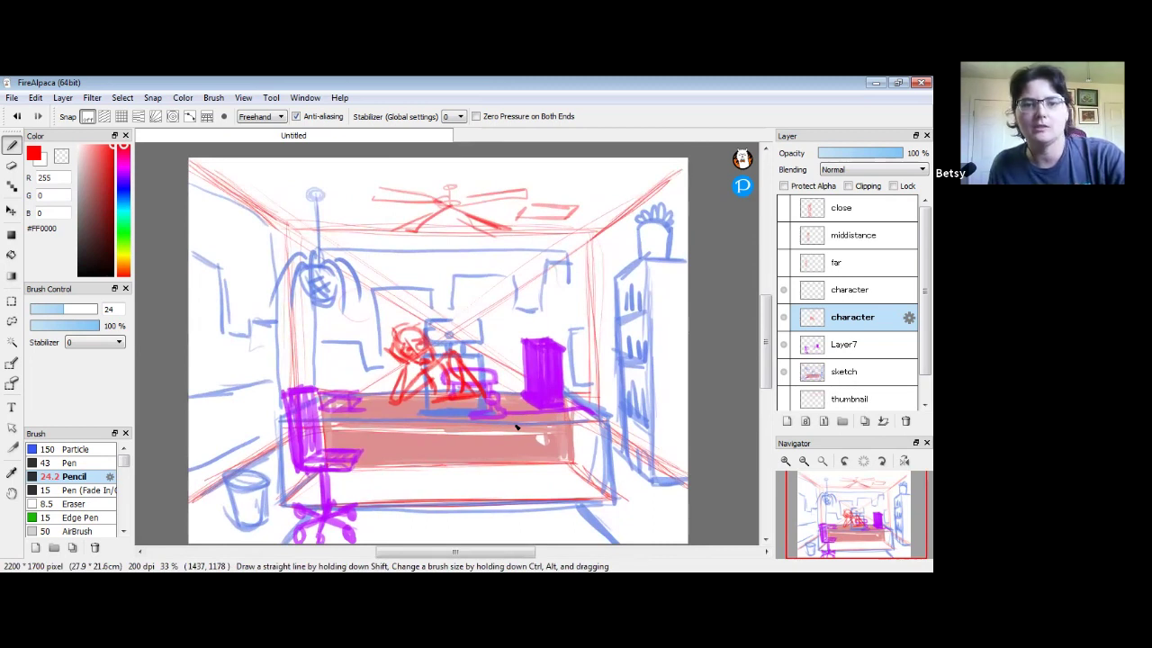
{"action": "key", "text": "ctrl+s"}
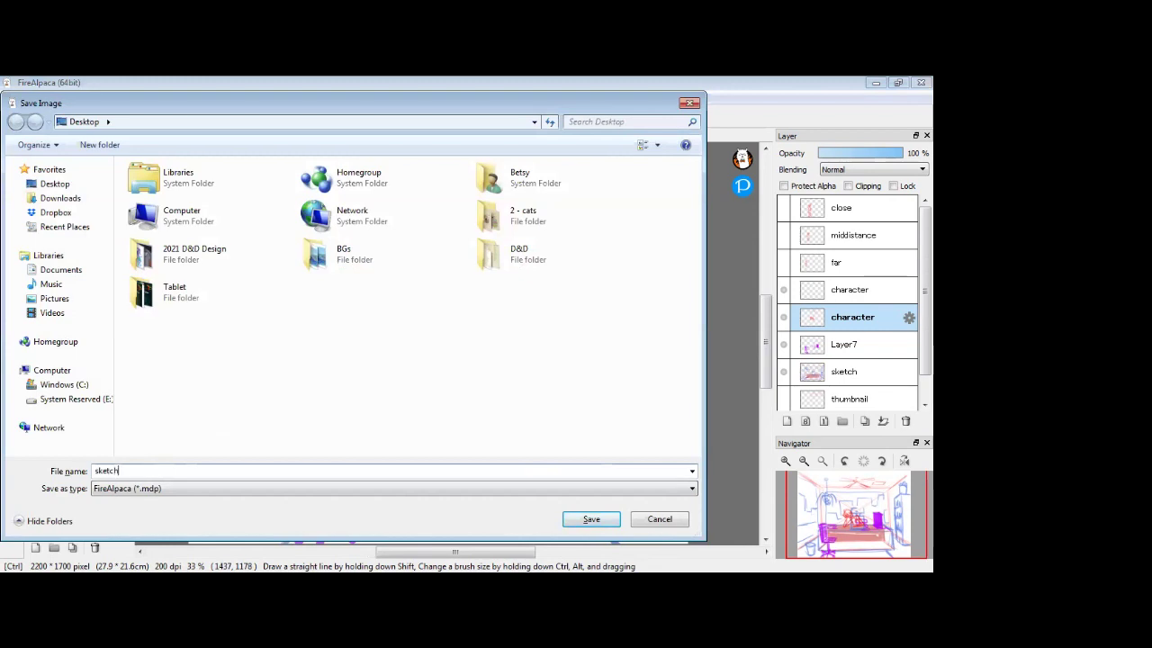
{"action": "key", "text": "Return"}
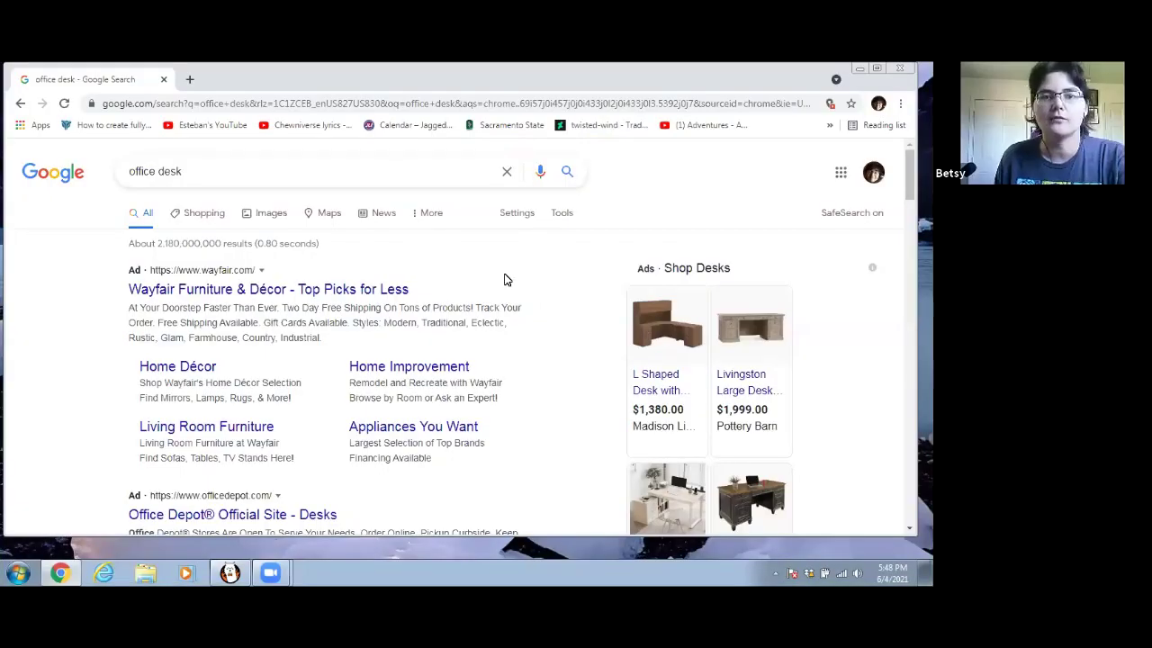
- Browse the image results for "office desk" for a suitable desk reference photo
{"action": "left_click", "coordinate": [213, 218]}
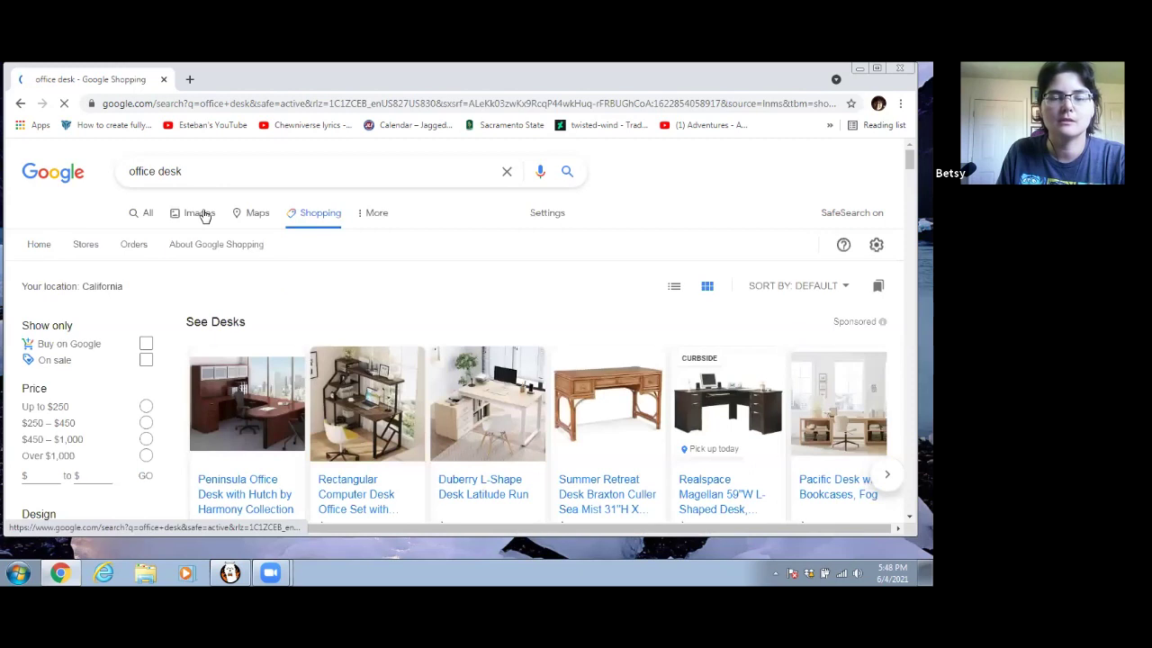
{"action": "left_click", "coordinate": [200, 214]}
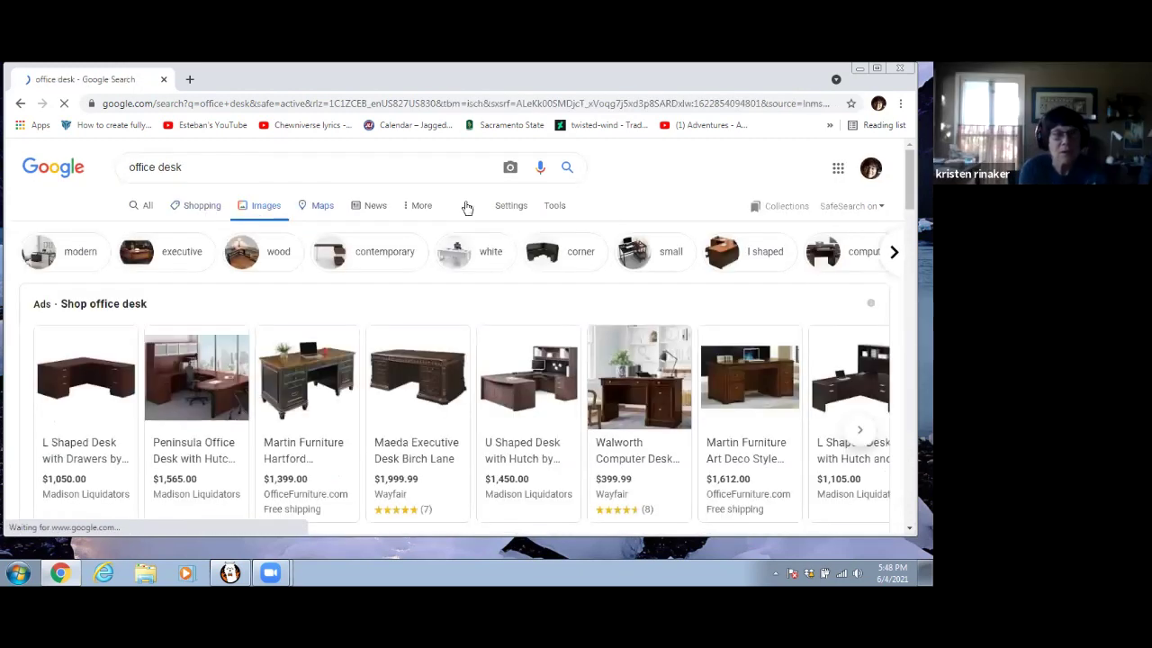
{"action": "scroll", "coordinate": [846, 258], "scroll_direction": "down", "scroll_amount": 3}
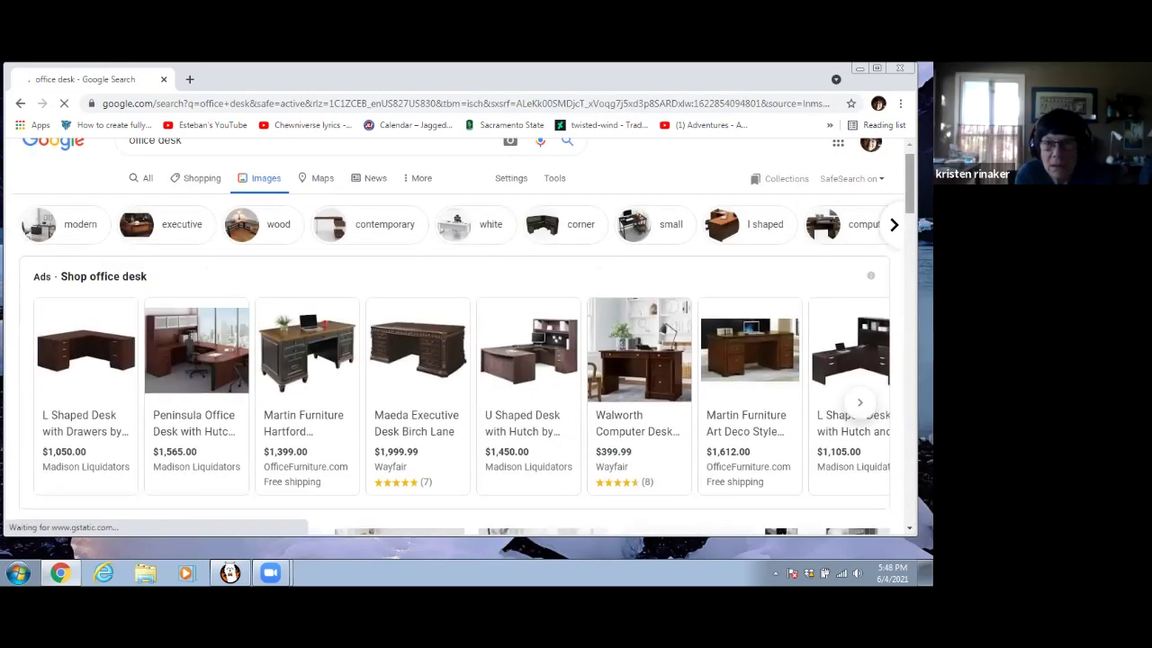
{"action": "scroll", "coordinate": [902, 242], "scroll_direction": "down", "scroll_amount": 3}
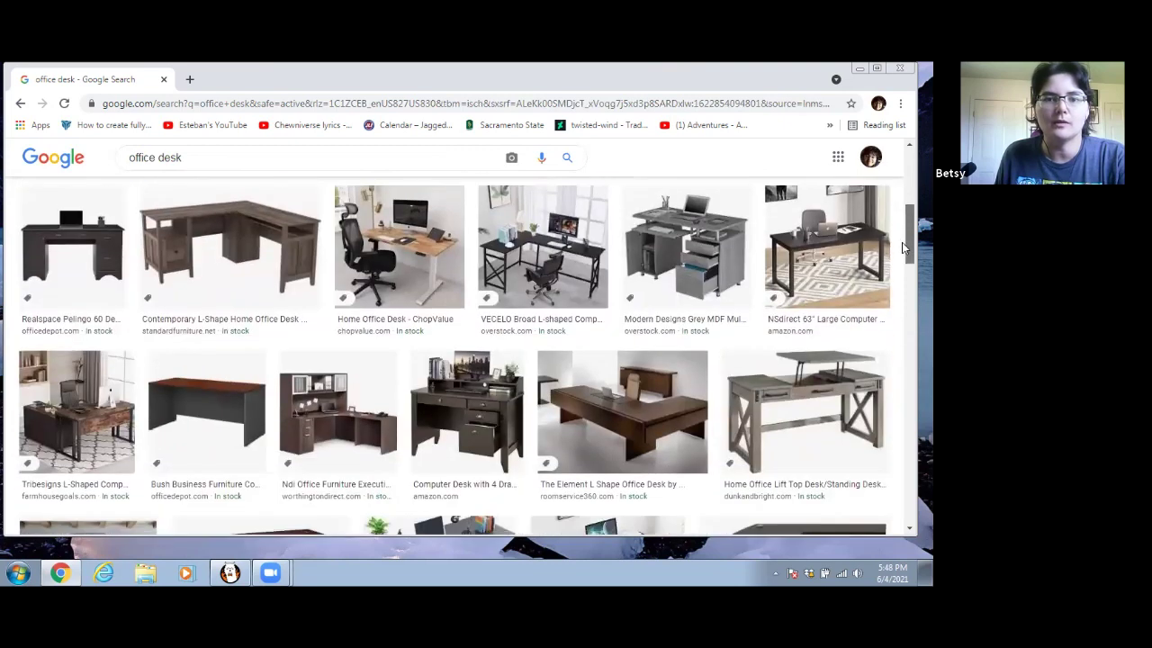
{"action": "scroll", "coordinate": [902, 242], "scroll_direction": "down", "scroll_amount": 5}
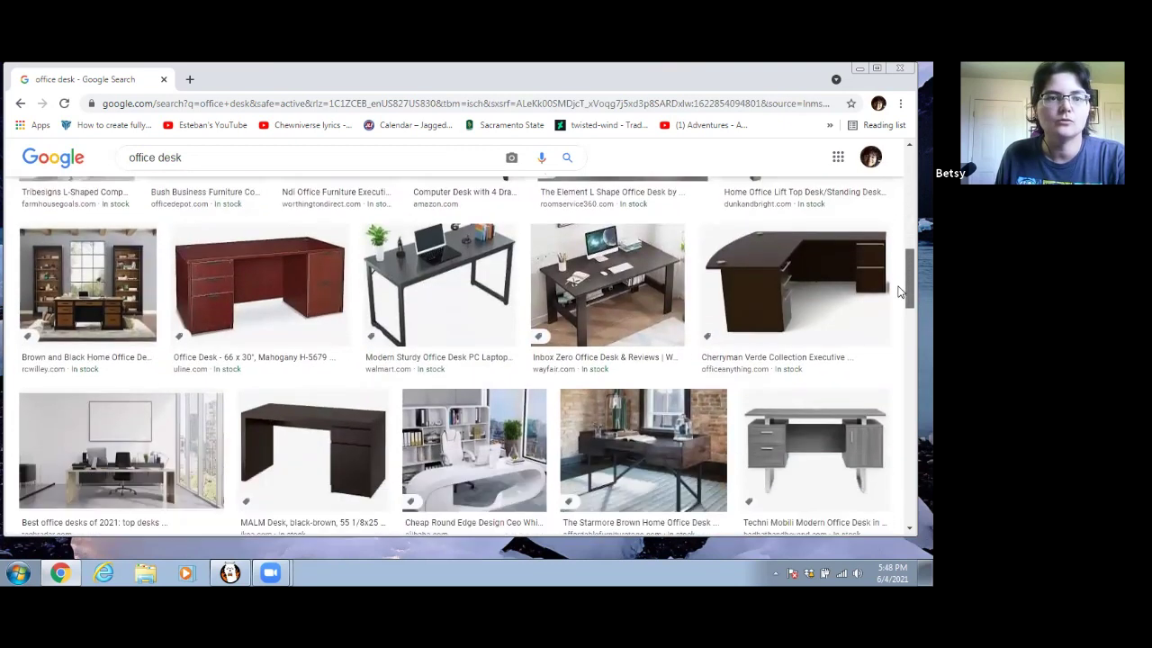
{"action": "scroll", "coordinate": [900, 292], "scroll_direction": "down", "scroll_amount": 1}
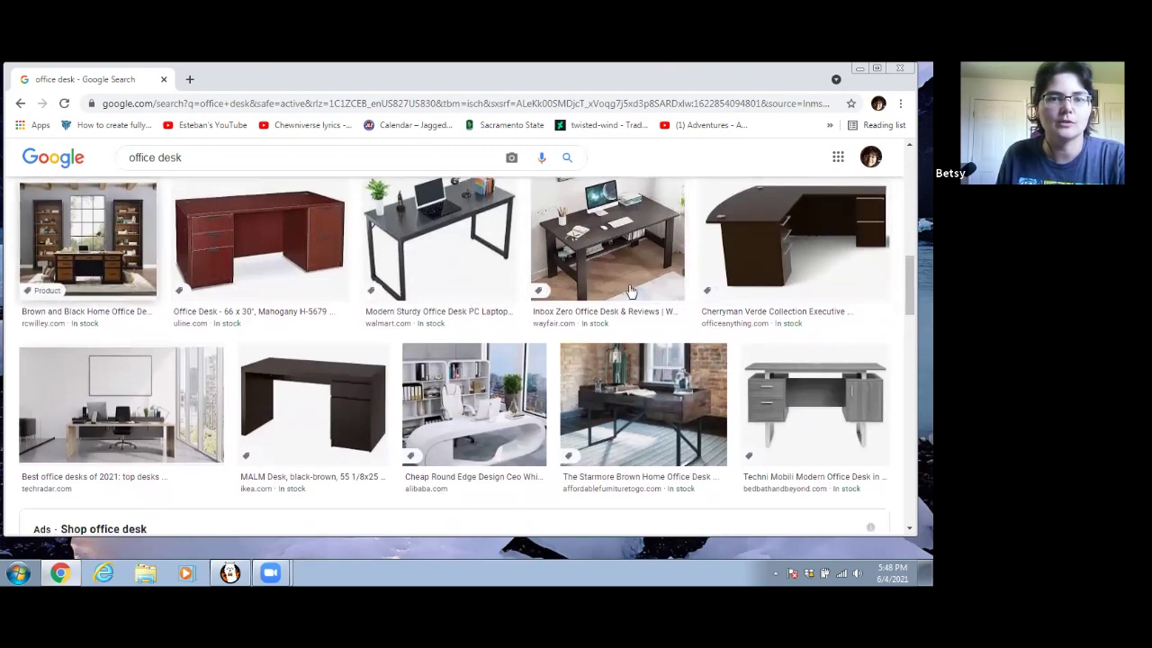
{"action": "scroll", "coordinate": [907, 364], "scroll_direction": "down", "scroll_amount": 10}
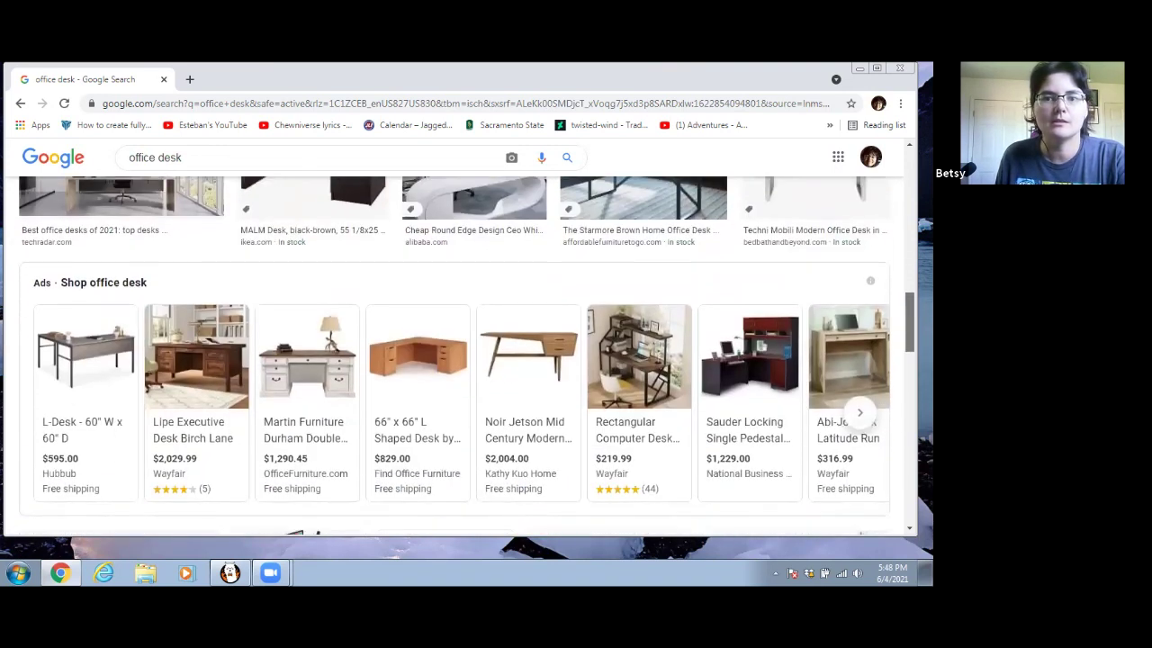
{"action": "scroll", "coordinate": [907, 363], "scroll_direction": "down", "scroll_amount": 10}
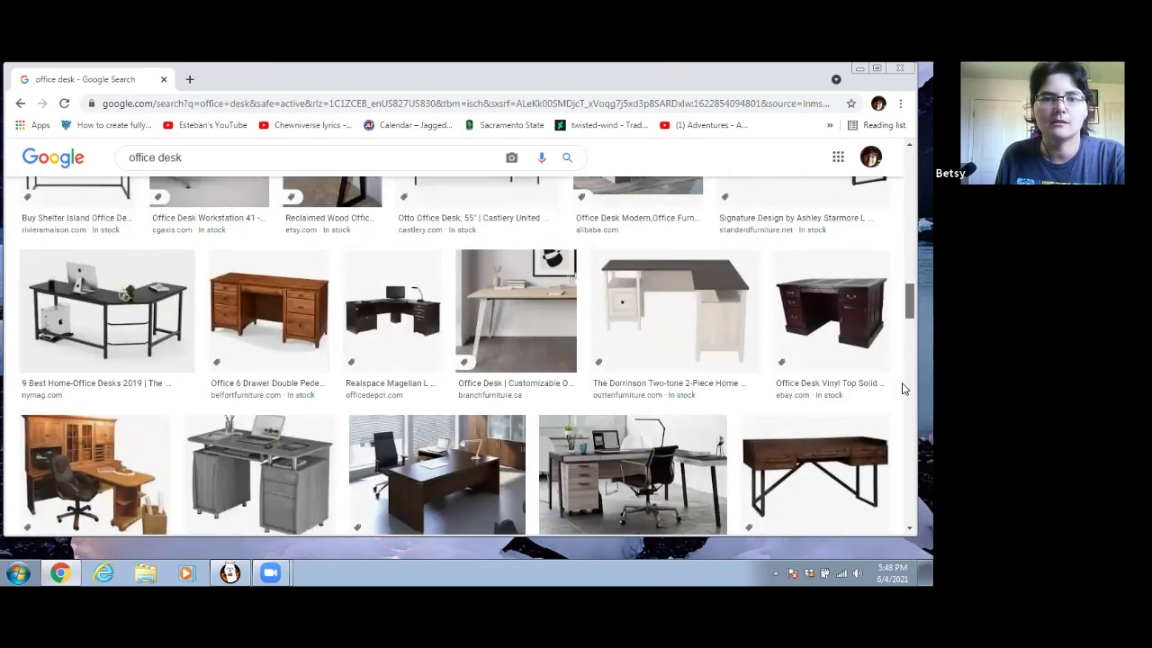
{"action": "scroll", "coordinate": [531, 179], "scroll_direction": "up", "scroll_amount": 4}
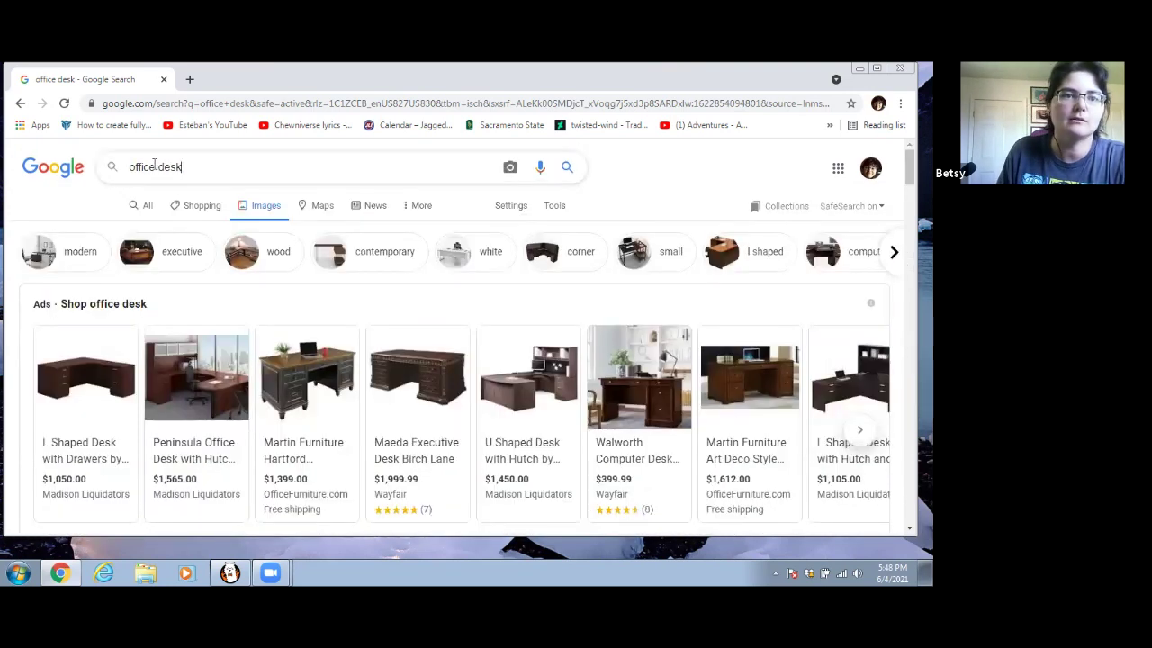
- Change the image search to "executive desk" and look through the results
{"action": "key", "text": "BackSpace"}
{"action": "key", "text": "BackSpace"}
{"action": "key", "text": "BackSpace"}
{"action": "key", "text": "BackSpace"}
{"action": "key", "text": "BackSpace"}
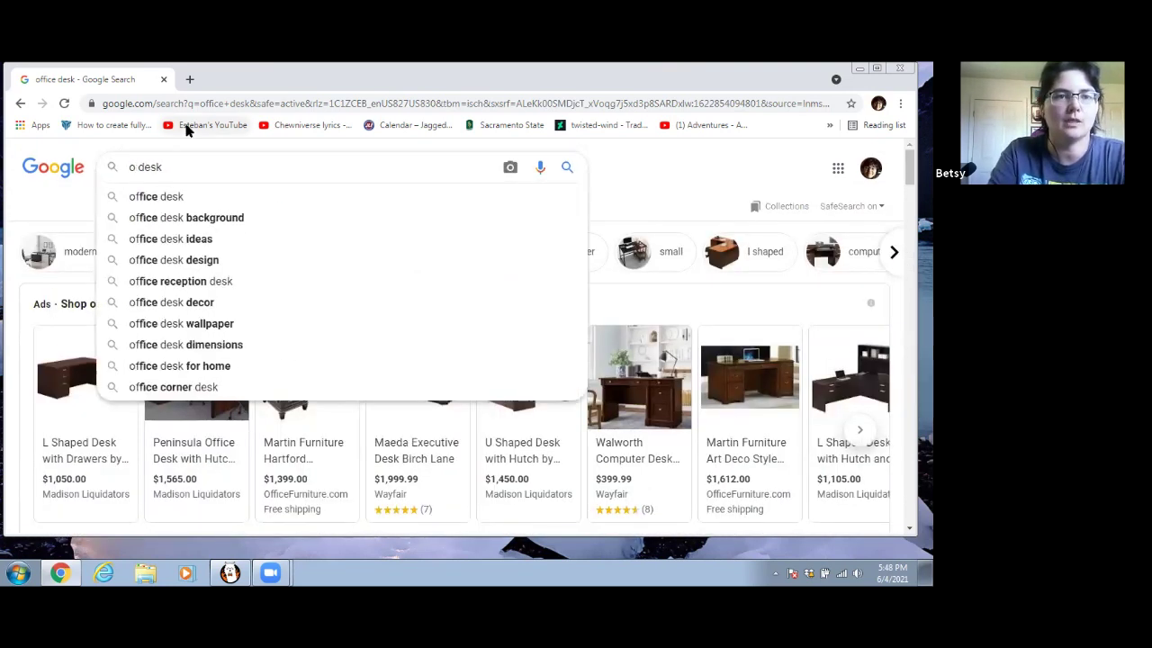
{"action": "type", "text": "exedutive"}
{"action": "key", "text": "Return"}
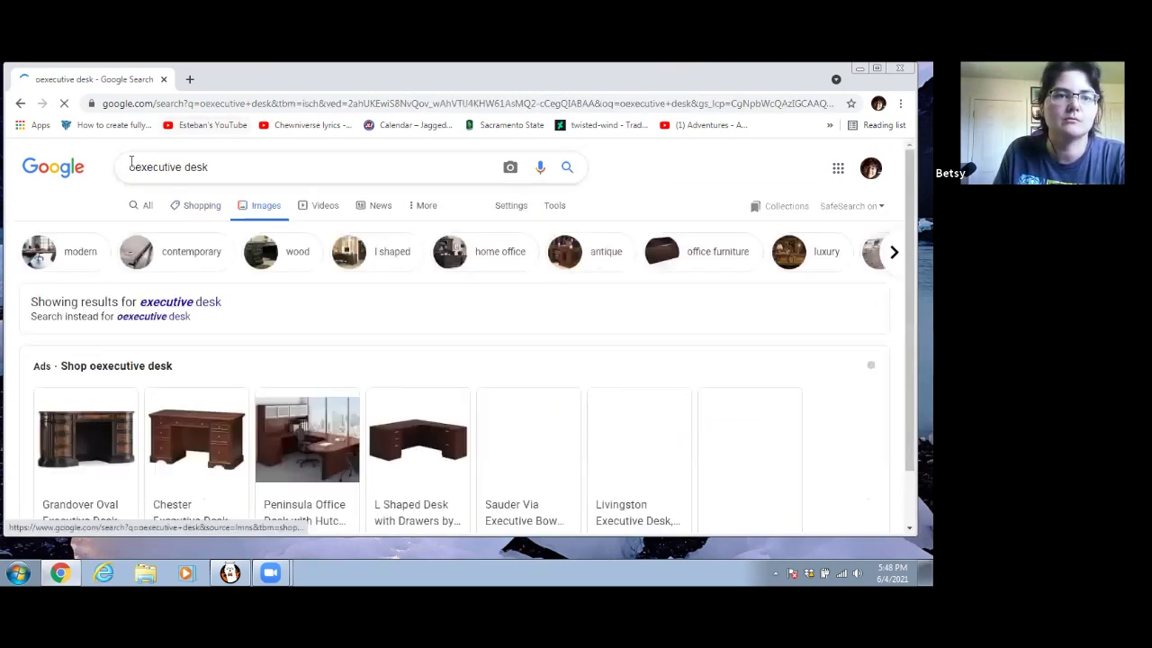
{"action": "scroll", "coordinate": [502, 374], "scroll_direction": "down", "scroll_amount": 4}
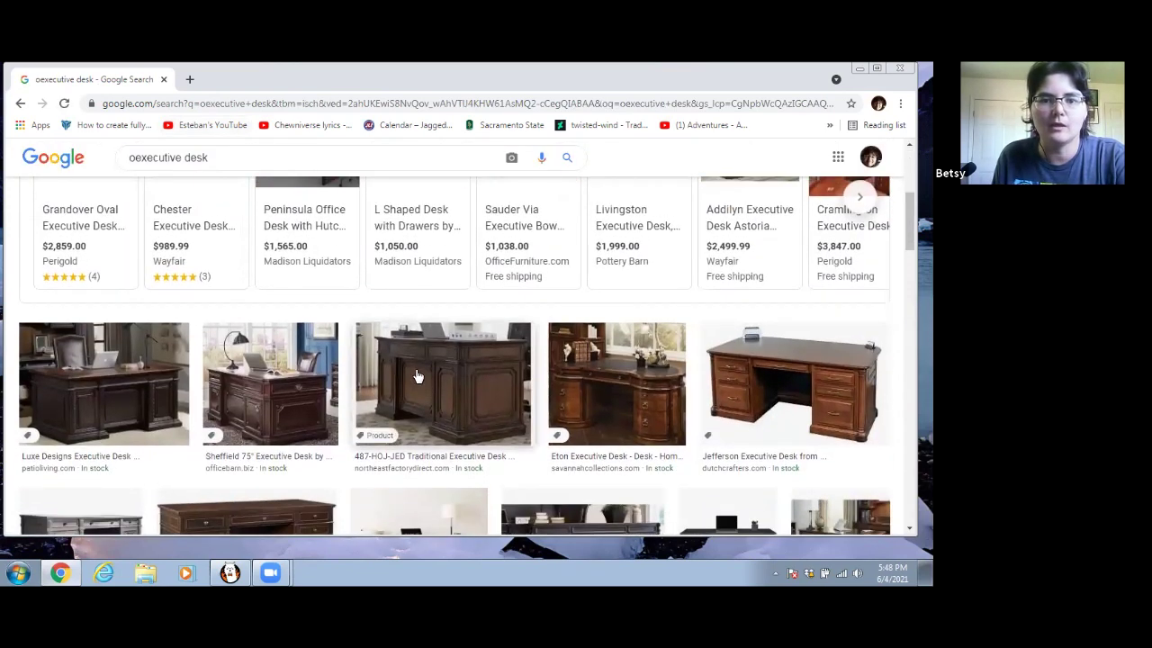
- Copy the Amelia Home Office Jr Executive Desk photo, paste it into the FireAlpaca sketch, and place its layer above all others
{"action": "left_click", "coordinate": [434, 475]}
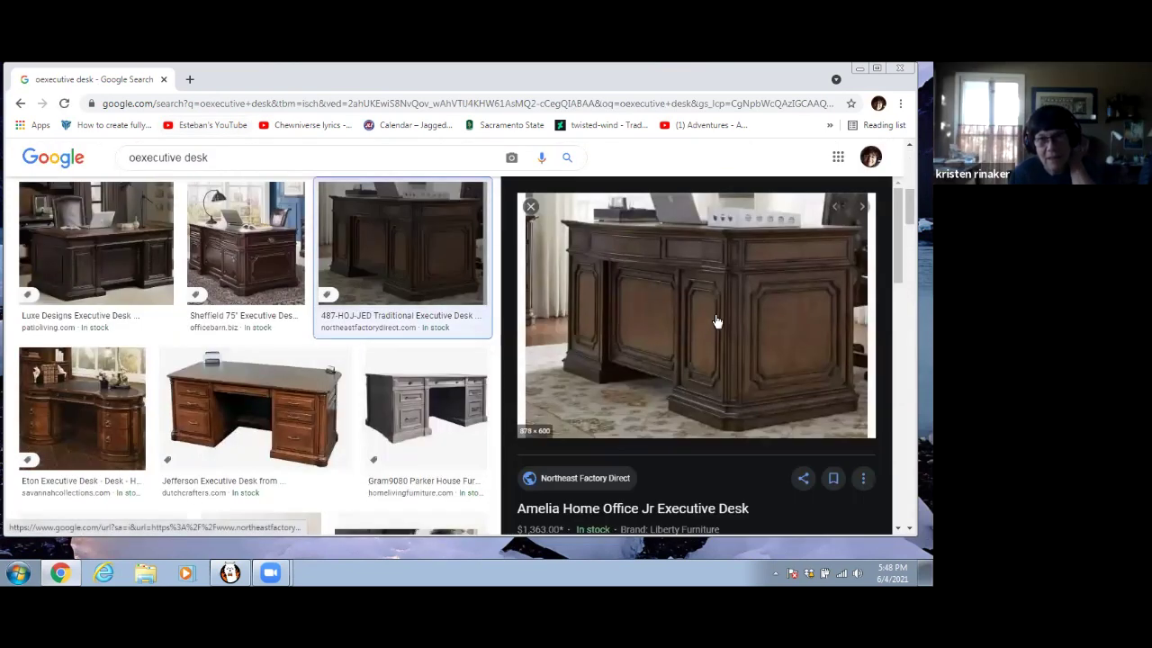
{"action": "right_click", "coordinate": [715, 321]}
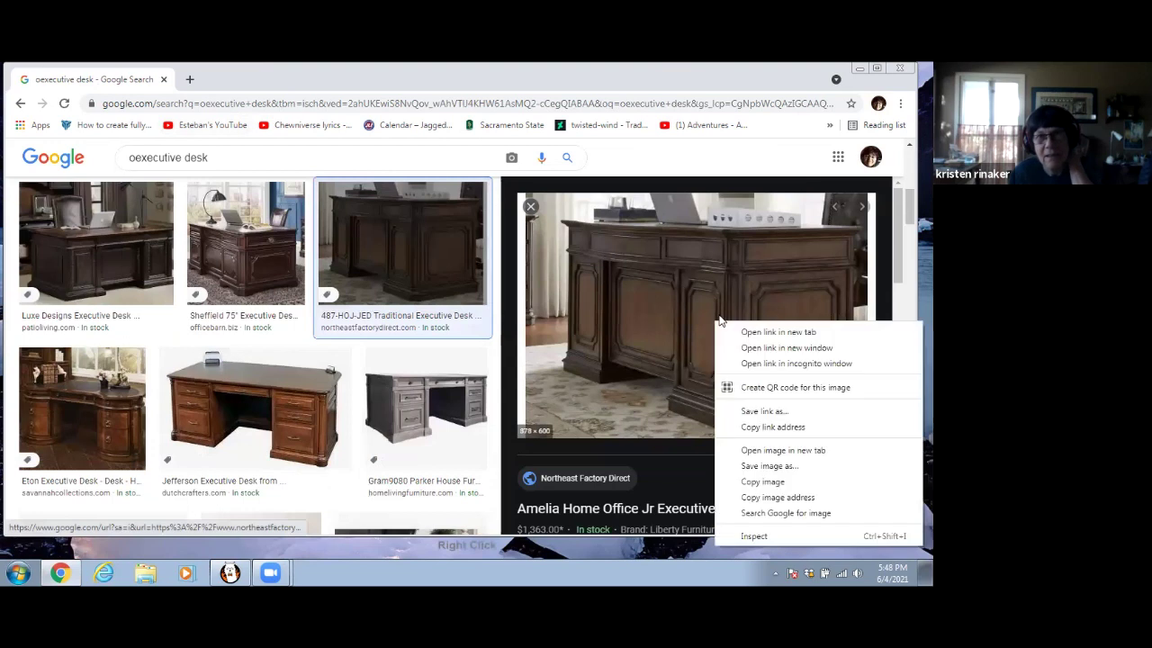
{"action": "left_click", "coordinate": [779, 479]}
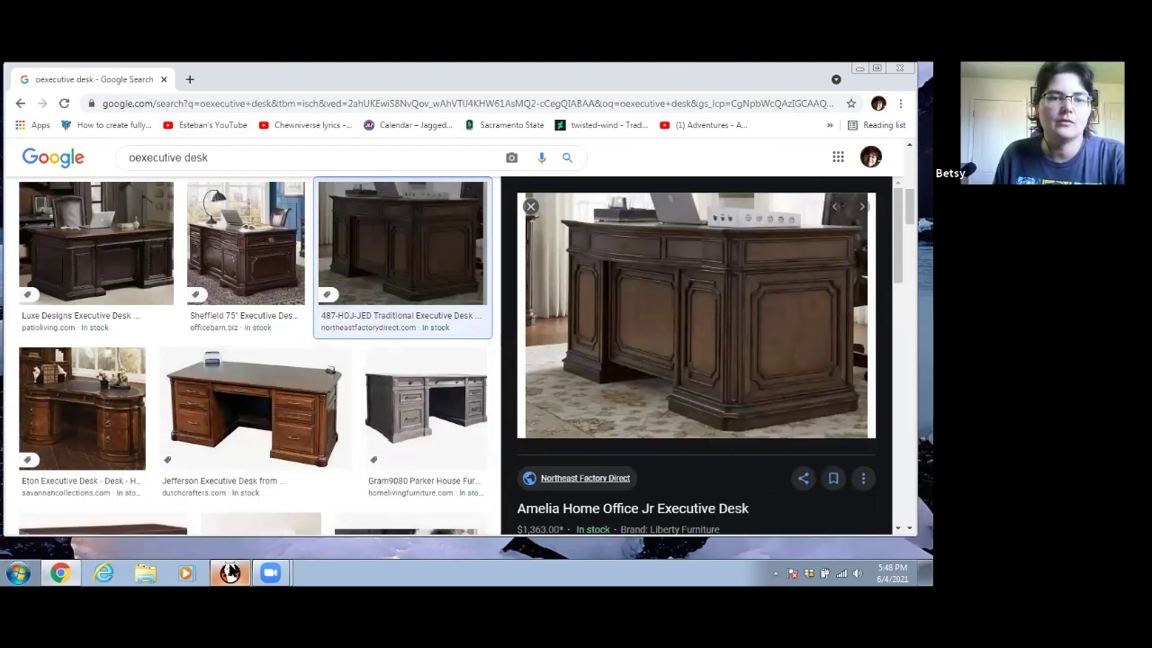
{"action": "left_click", "coordinate": [229, 573]}
{"action": "key", "text": "ctrl+v"}
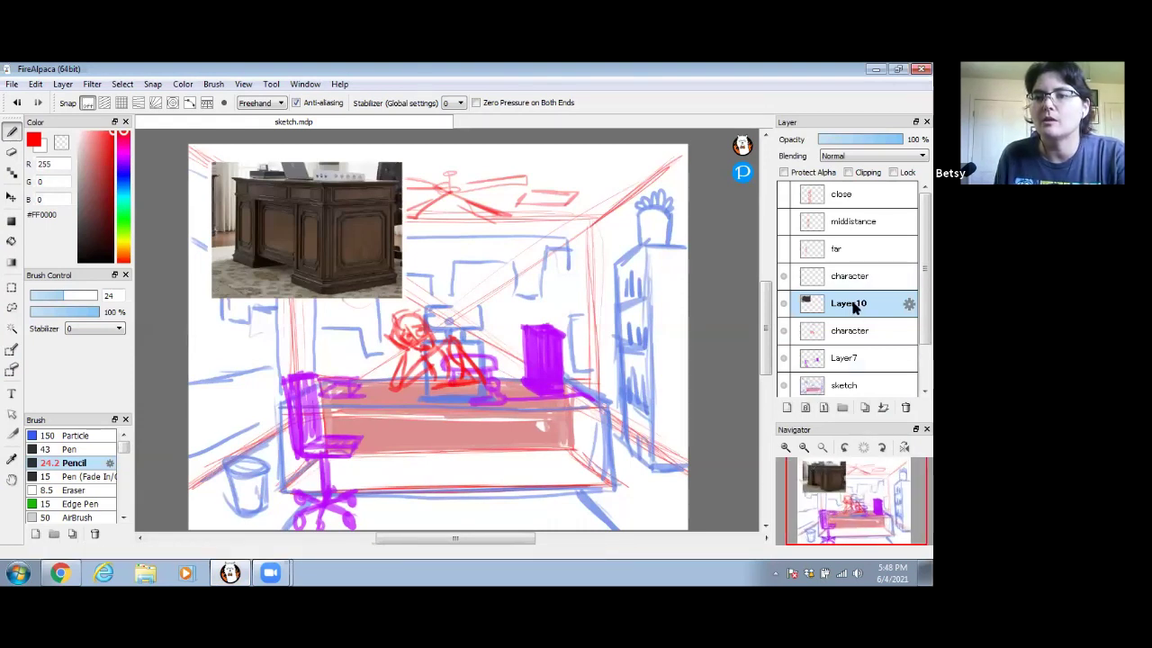
{"action": "left_click_drag", "start_coordinate": [851, 275], "coordinate": [851, 192]}
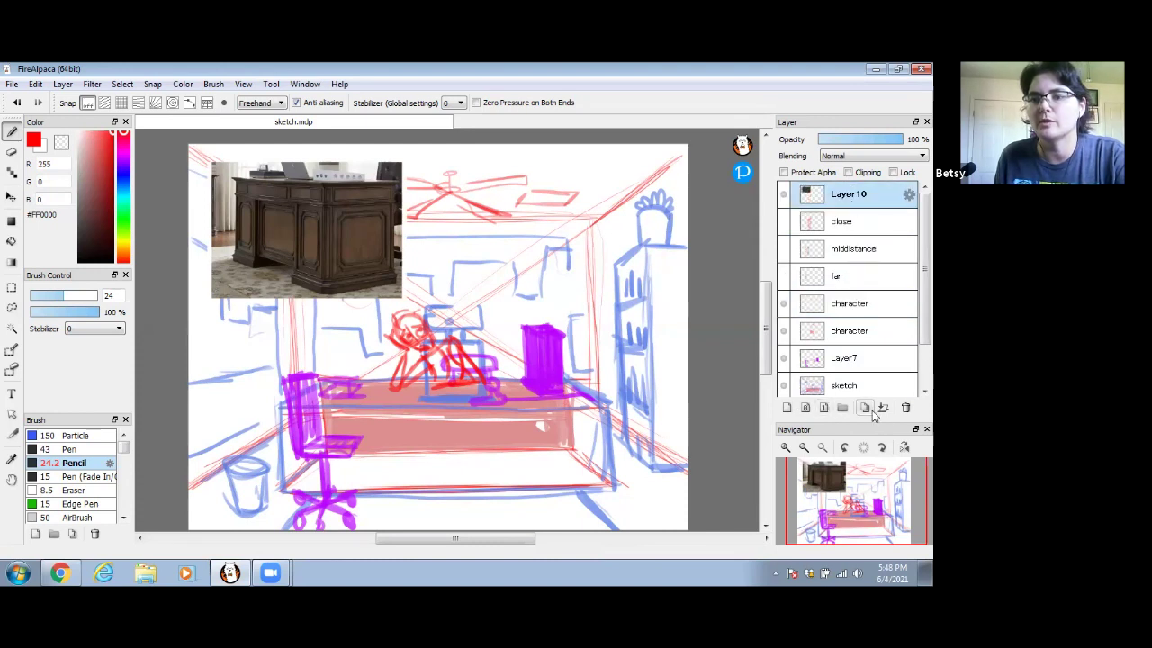
- Create a layer folder at the top of the layer stack and name it "sketches"
{"action": "left_click", "coordinate": [842, 408]}
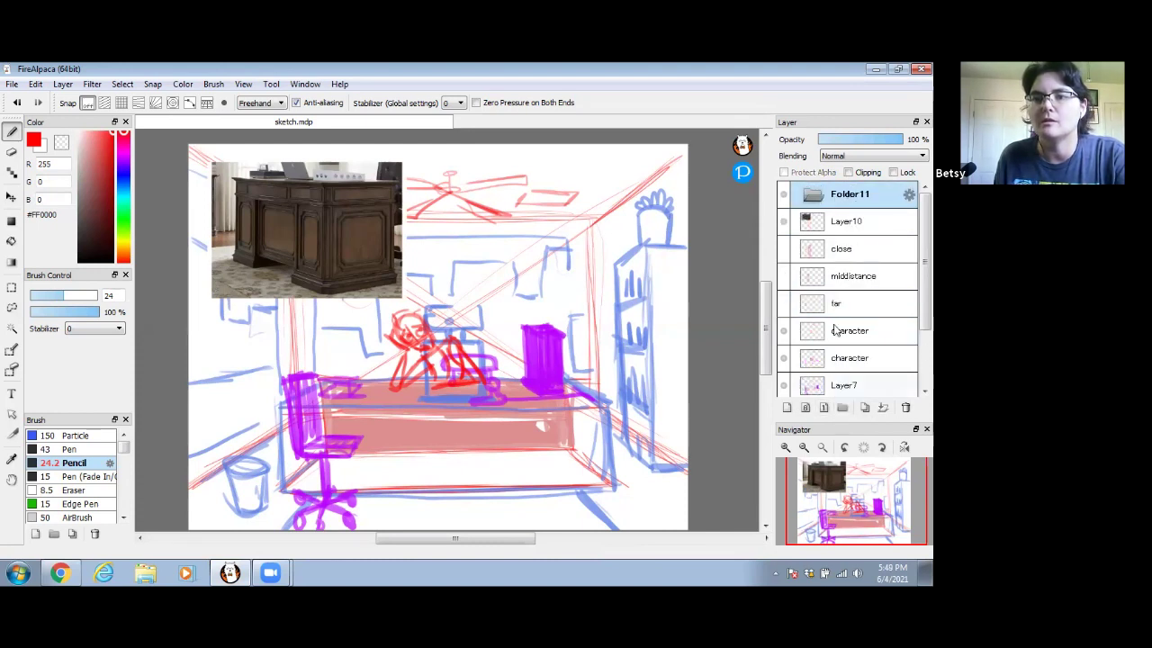
{"action": "double_click", "coordinate": [846, 186]}
{"action": "type", "text": "sketches"}
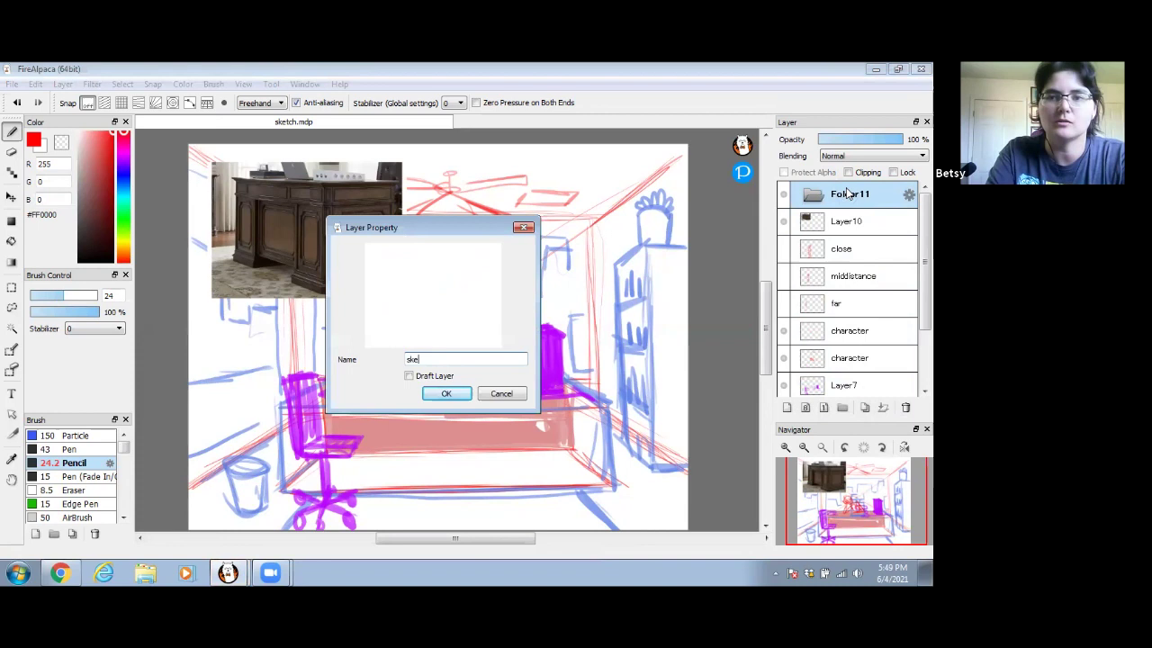
{"action": "left_click", "coordinate": [454, 401]}
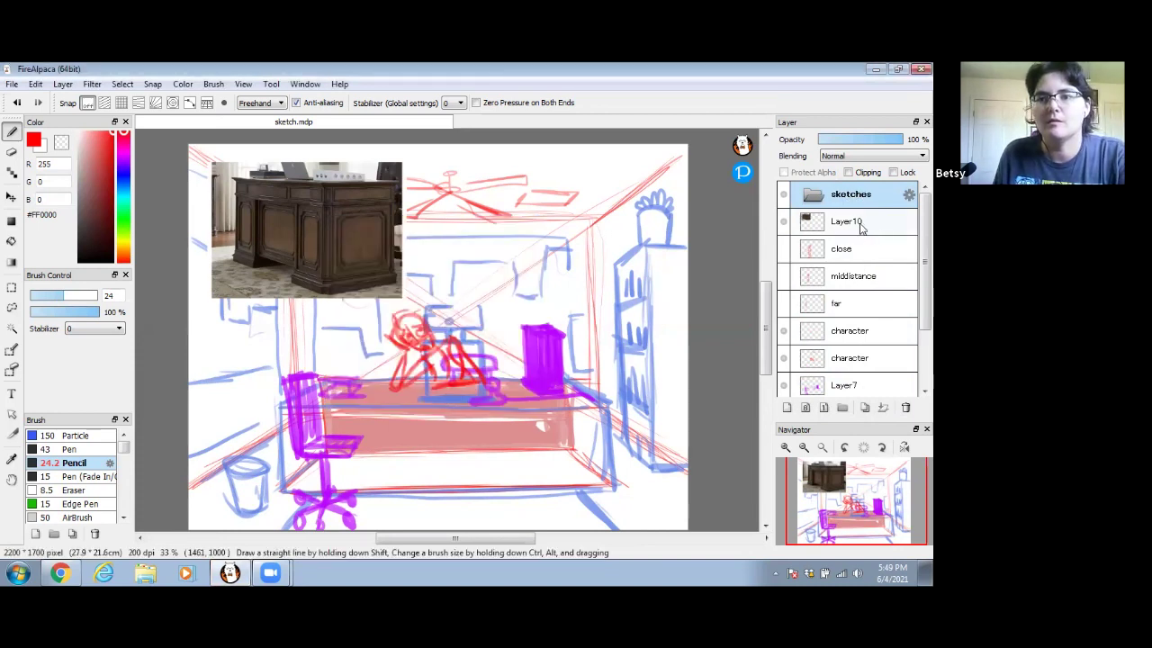
- Move the pasted photo layer and the layers from close down to Layer7 into the sketches folder
{"action": "left_click", "coordinate": [870, 384], "text": "shift"}
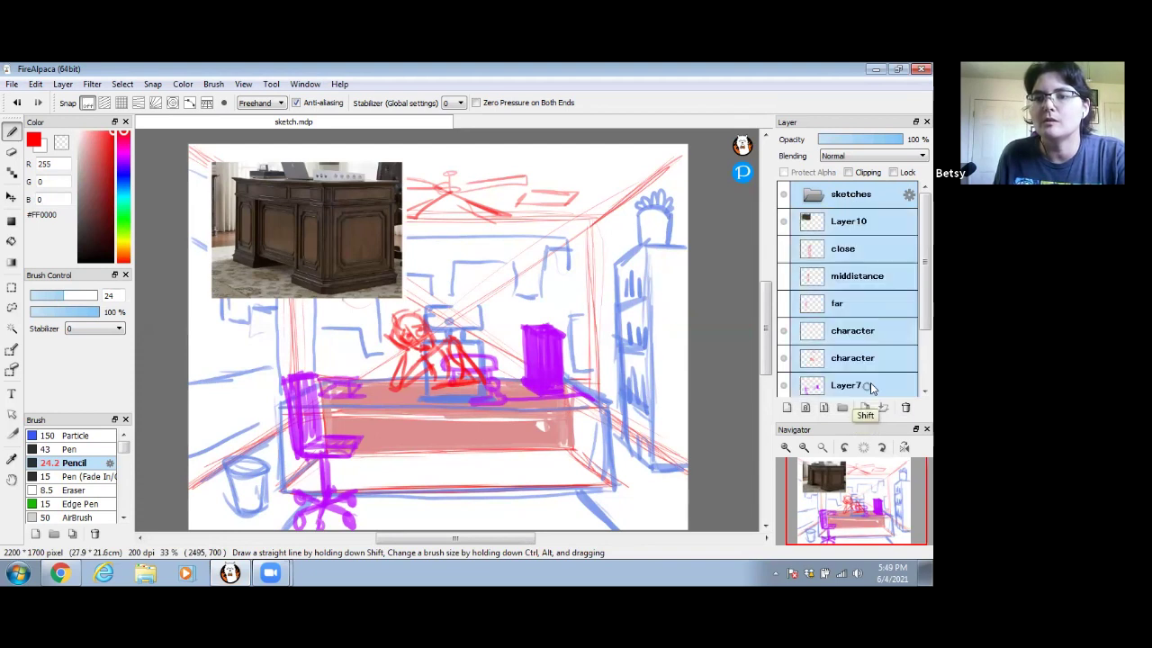
{"action": "mouse_move", "coordinate": [846, 211]}
{"action": "left_mouse_down"}
{"action": "mouse_move", "coordinate": [846, 196]}
{"action": "mouse_move", "coordinate": [845, 206]}
{"action": "left_mouse_up"}
{"action": "left_click_drag", "start_coordinate": [850, 256], "coordinate": [855, 223]}
{"action": "left_click", "coordinate": [853, 277]}
{"action": "left_click", "coordinate": [846, 385], "text": "shift"}
{"action": "left_click_drag", "start_coordinate": [853, 288], "coordinate": [859, 218]}
{"action": "scroll", "coordinate": [850, 288], "scroll_direction": "down", "scroll_amount": 3}
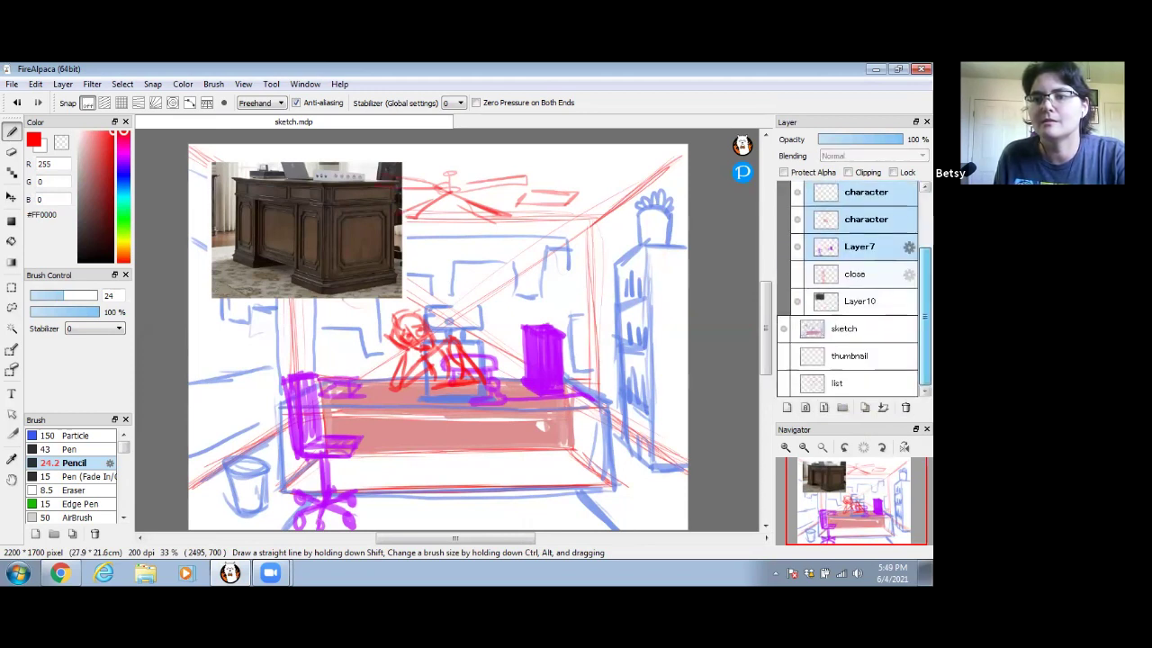
- Move the sketch, thumbnail and list layers into the sketches folder as well
{"action": "left_click", "coordinate": [855, 333]}
{"action": "left_click", "coordinate": [855, 382], "text": "shift"}
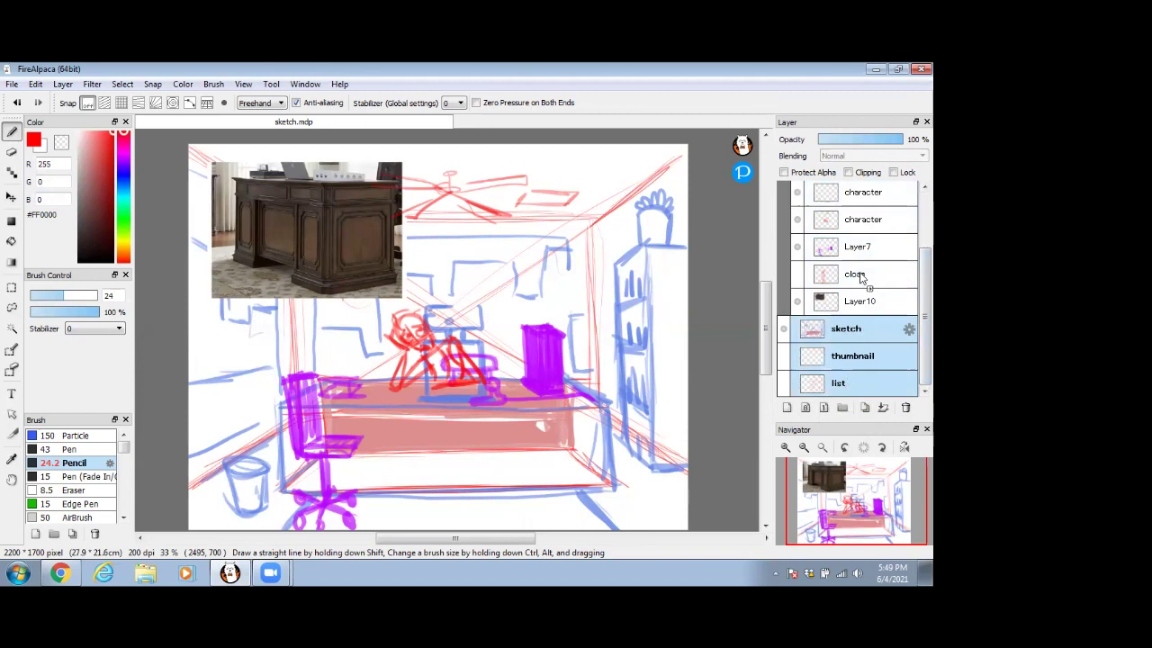
{"action": "left_click_drag", "start_coordinate": [860, 277], "coordinate": [857, 271]}
{"action": "scroll", "coordinate": [819, 257], "scroll_direction": "up", "scroll_amount": 3}
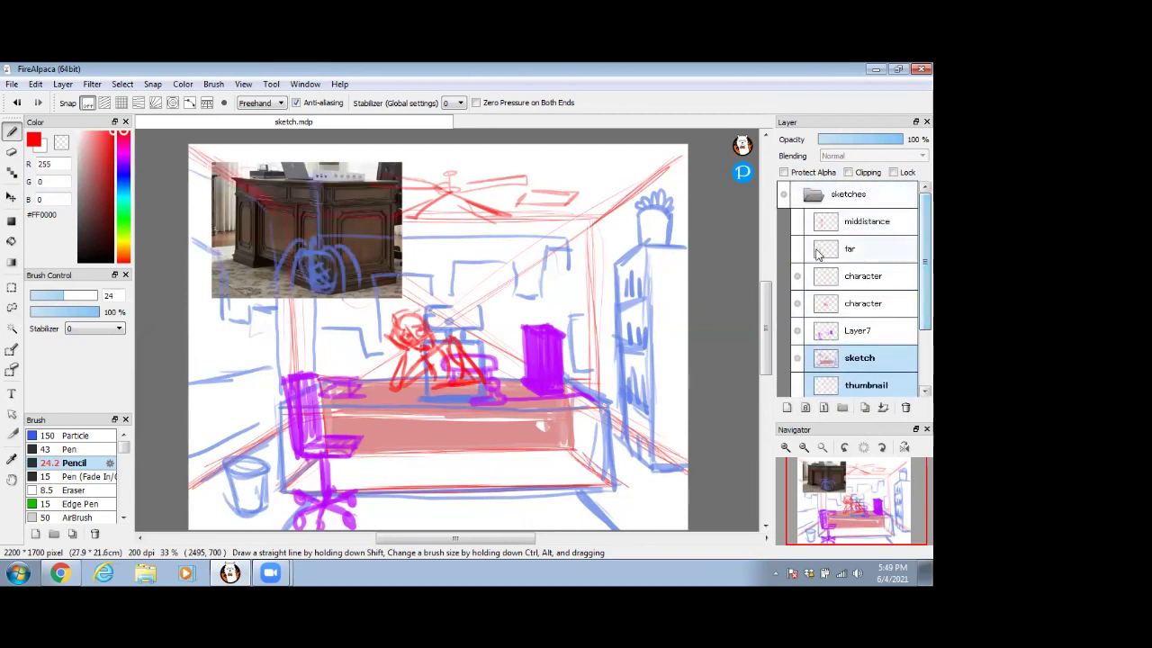
{"action": "left_click_drag", "start_coordinate": [925, 281], "coordinate": [906, 346]}
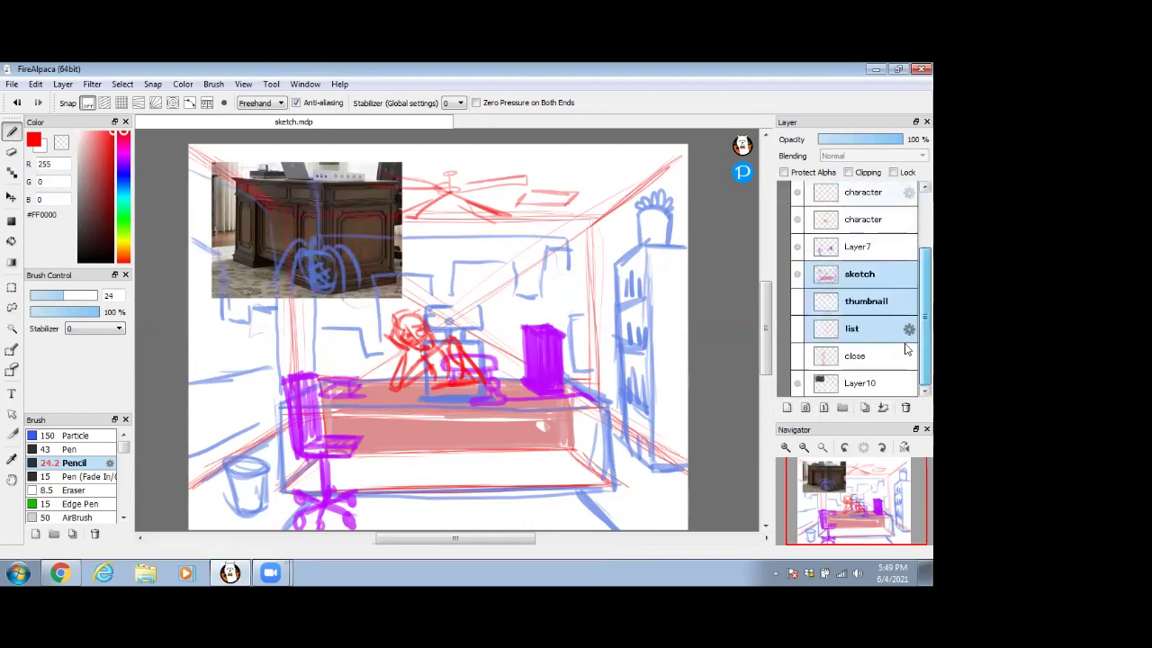
- Rename the pasted photo layer "desk ref" and move it above the two character layers inside the folder
{"action": "left_click", "coordinate": [867, 330]}
{"action": "double_click", "coordinate": [859, 387]}
{"action": "type", "text": "c"}
{"action": "key", "text": "Return"}
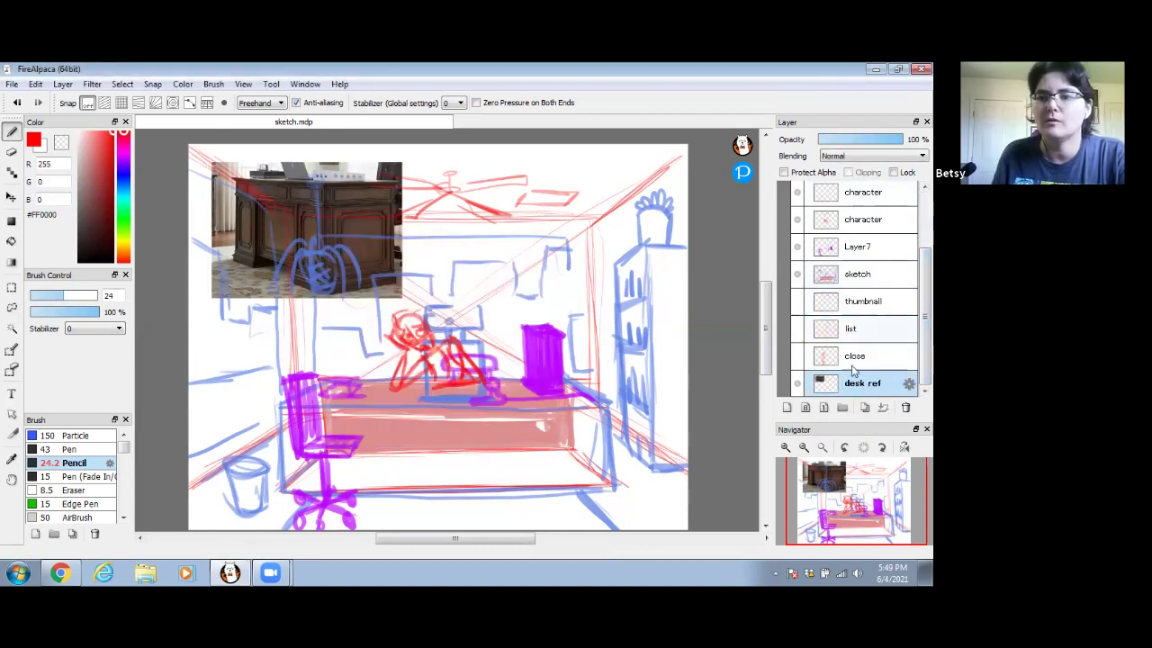
{"action": "left_click_drag", "start_coordinate": [862, 386], "coordinate": [874, 187]}
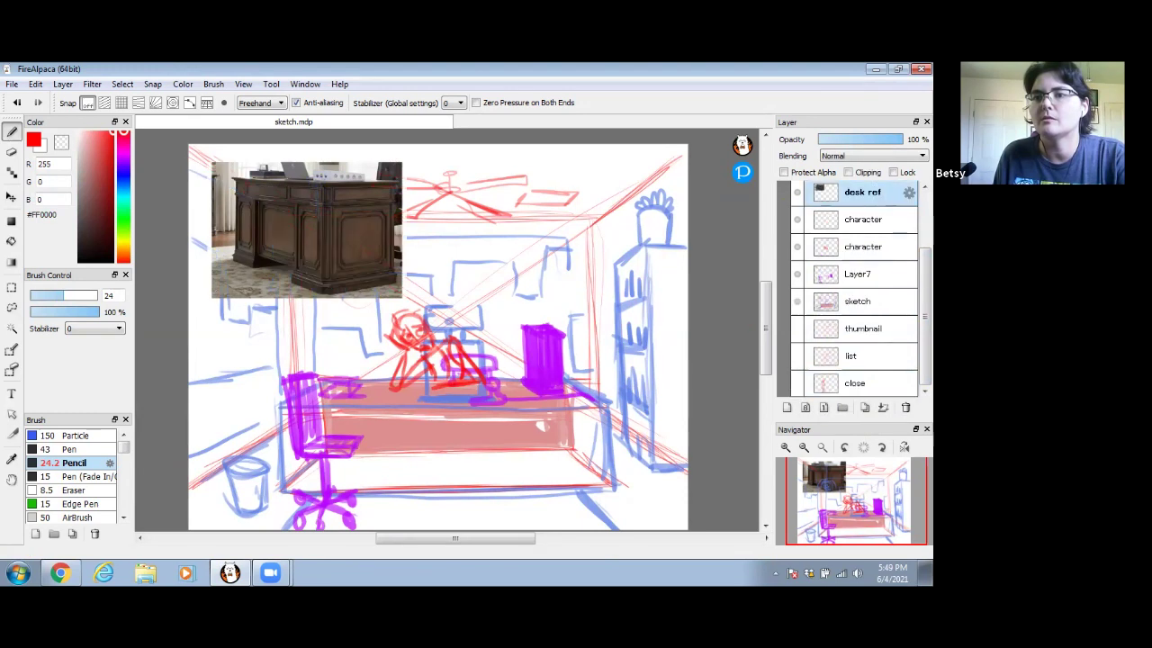
- Collapse the sketches folder and add a new layer named "desk" above it
{"action": "mouse_move", "coordinate": [925, 300]}
{"action": "left_mouse_down"}
{"action": "mouse_move", "coordinate": [925, 261]}
{"action": "mouse_move", "coordinate": [866, 248]}
{"action": "mouse_move", "coordinate": [867, 215]}
{"action": "mouse_move", "coordinate": [855, 216]}
{"action": "left_mouse_up"}
{"action": "left_click", "coordinate": [813, 195]}
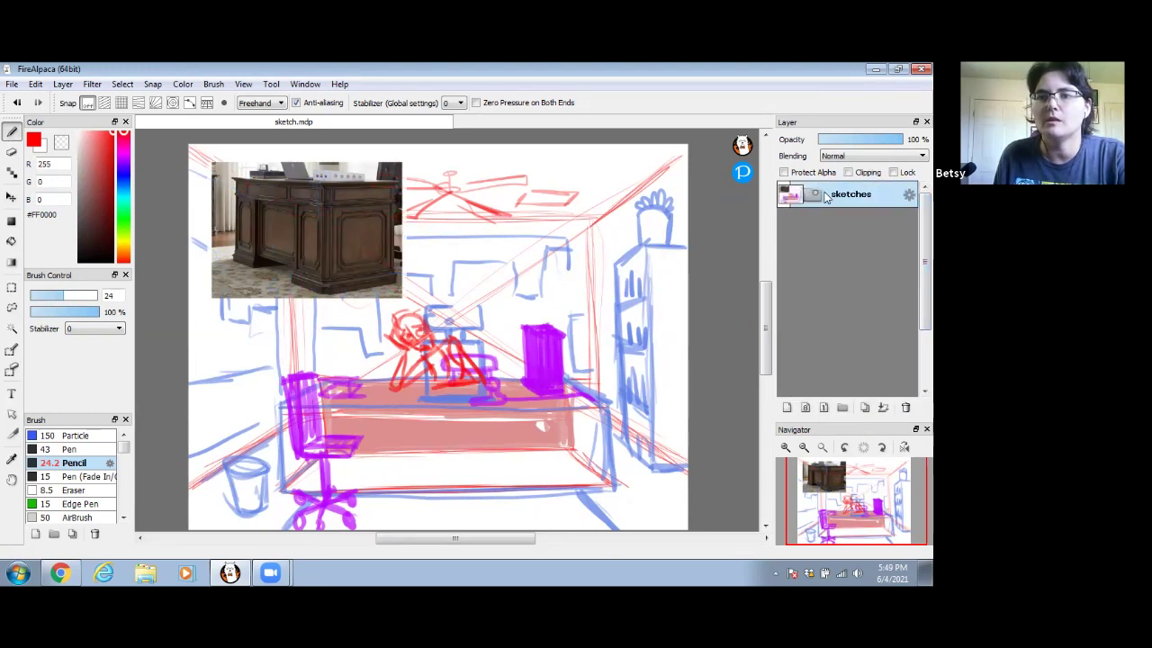
{"action": "left_click", "coordinate": [786, 407]}
{"action": "double_click", "coordinate": [842, 197]}
{"action": "type", "text": "desk"}
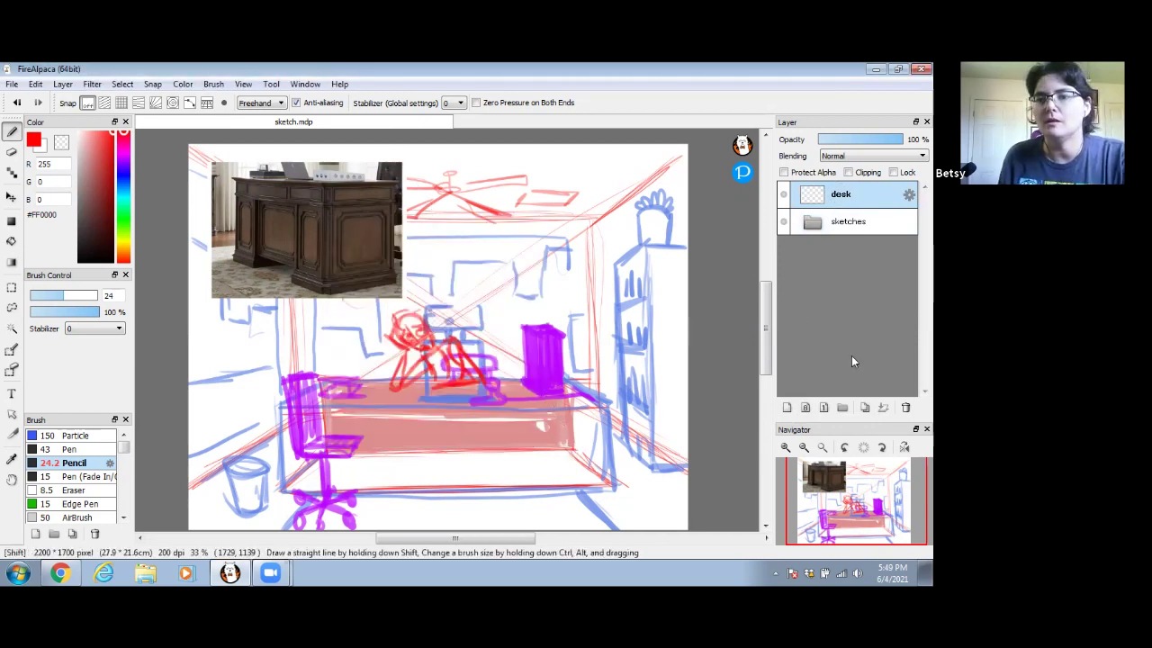
- Examine the sketched desk up close and compare it with the desk reference photo
{"action": "left_click", "coordinate": [785, 447]}
{"action": "left_click", "coordinate": [785, 447]}
{"action": "key", "text": "space"}
{"action": "left_click_drag", "start_coordinate": [570, 271], "coordinate": [550, 252]}
{"action": "mouse_move", "coordinate": [440, 373]}
{"action": "left_mouse_down"}
{"action": "mouse_move", "coordinate": [515, 225]}
{"action": "mouse_move", "coordinate": [478, 200]}
{"action": "left_mouse_up"}
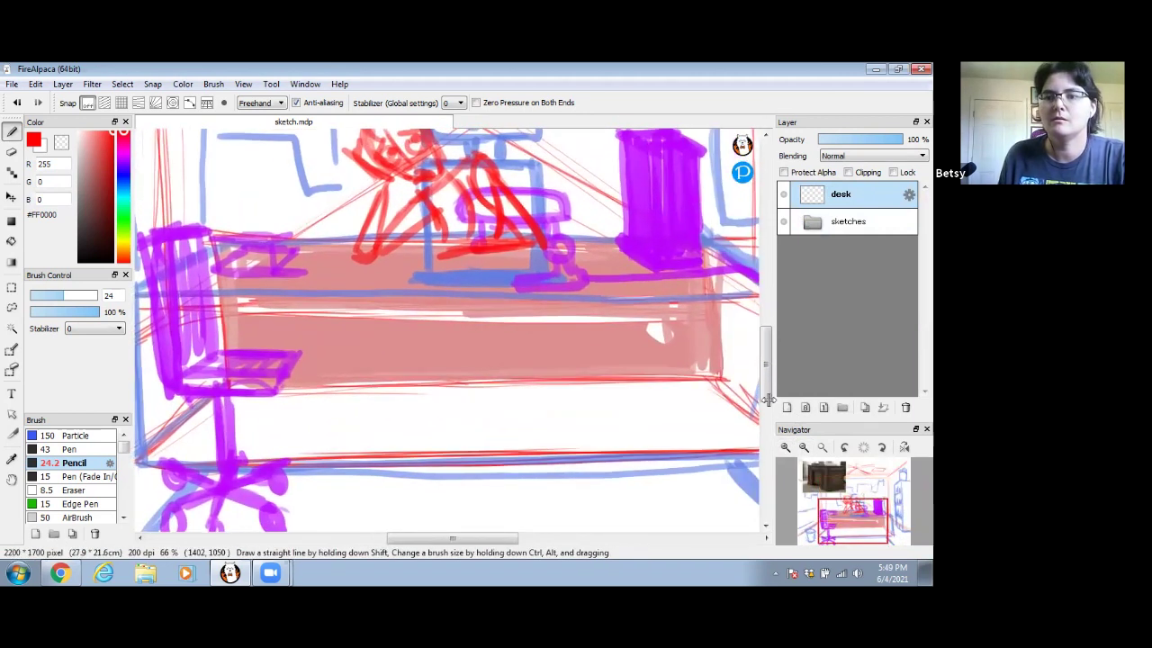
{"action": "left_click_drag", "start_coordinate": [765, 373], "coordinate": [764, 295]}
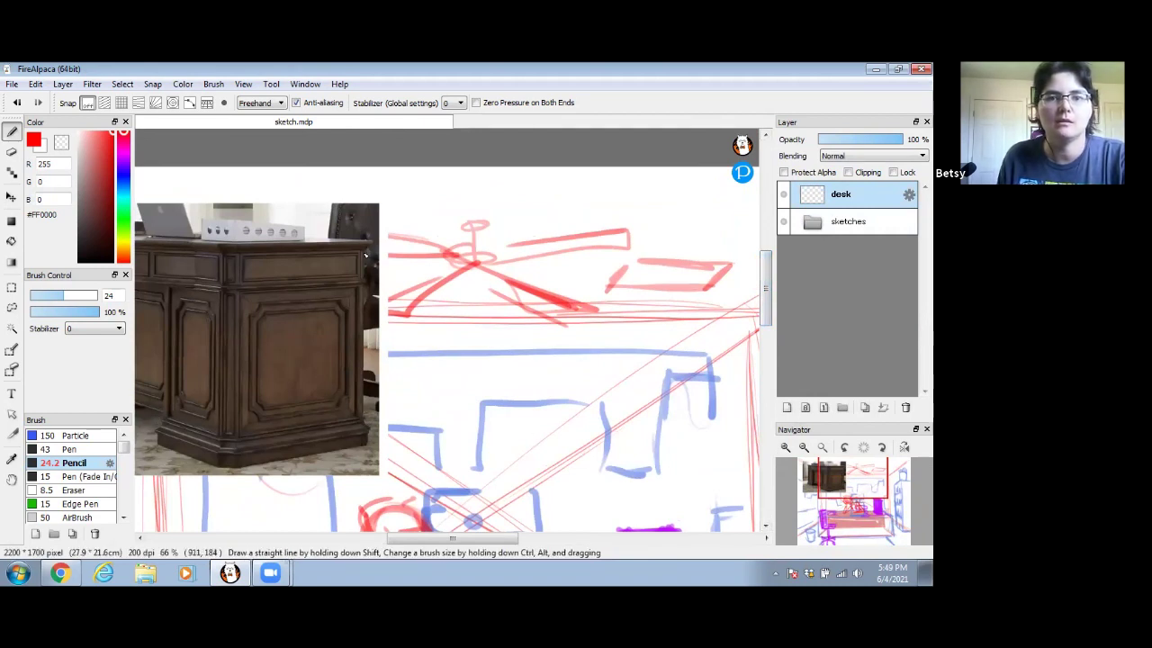
{"action": "scroll", "coordinate": [770, 306], "scroll_direction": "down", "scroll_amount": 8}
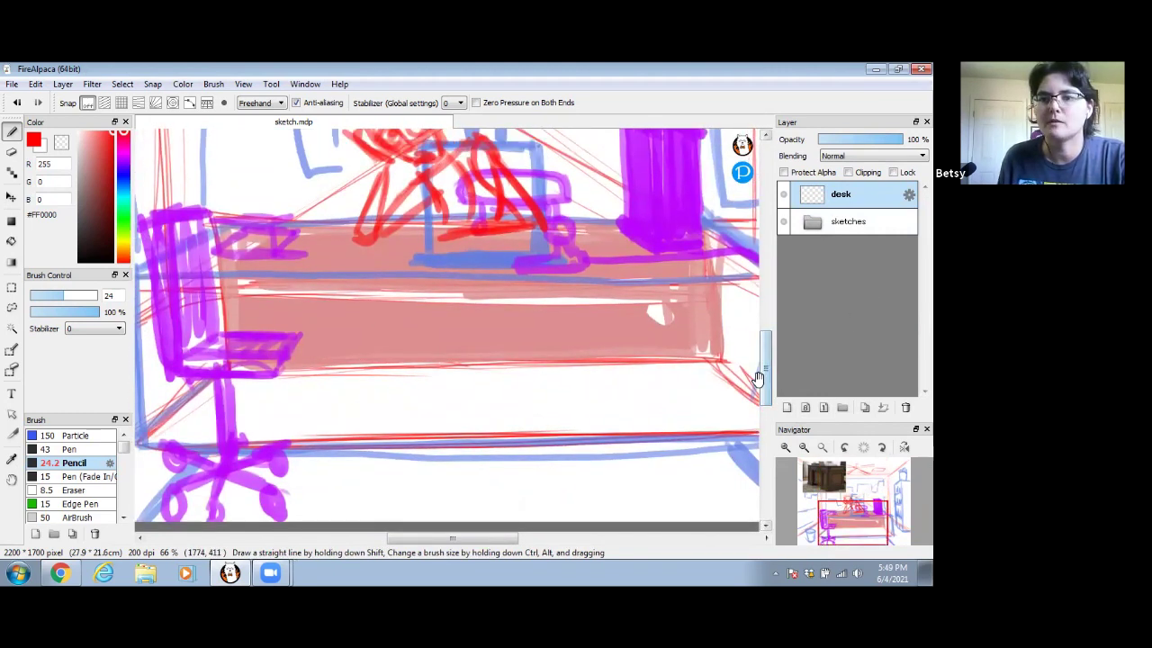
- Lower the sketches folder's opacity to 29%, frame the whole desk, and choose the Pen brush at size 43
{"action": "left_click", "coordinate": [850, 222]}
{"action": "left_click_drag", "start_coordinate": [880, 147], "coordinate": [835, 144]}
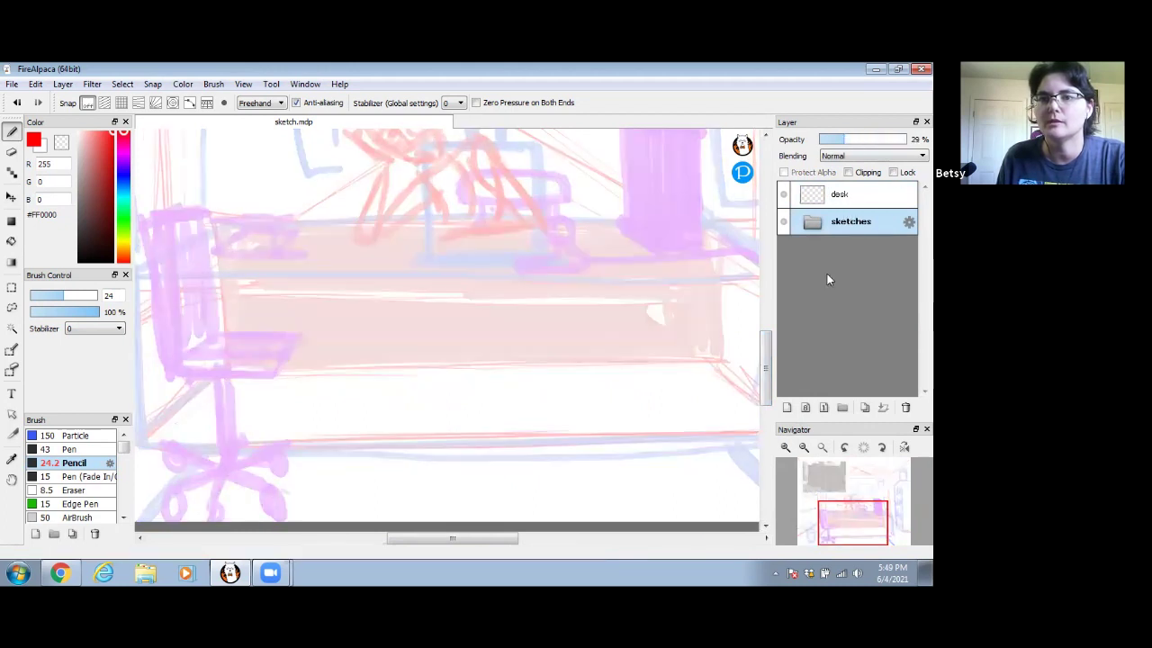
{"action": "left_click", "coordinate": [804, 447]}
{"action": "left_click_drag", "start_coordinate": [597, 393], "coordinate": [575, 388]}
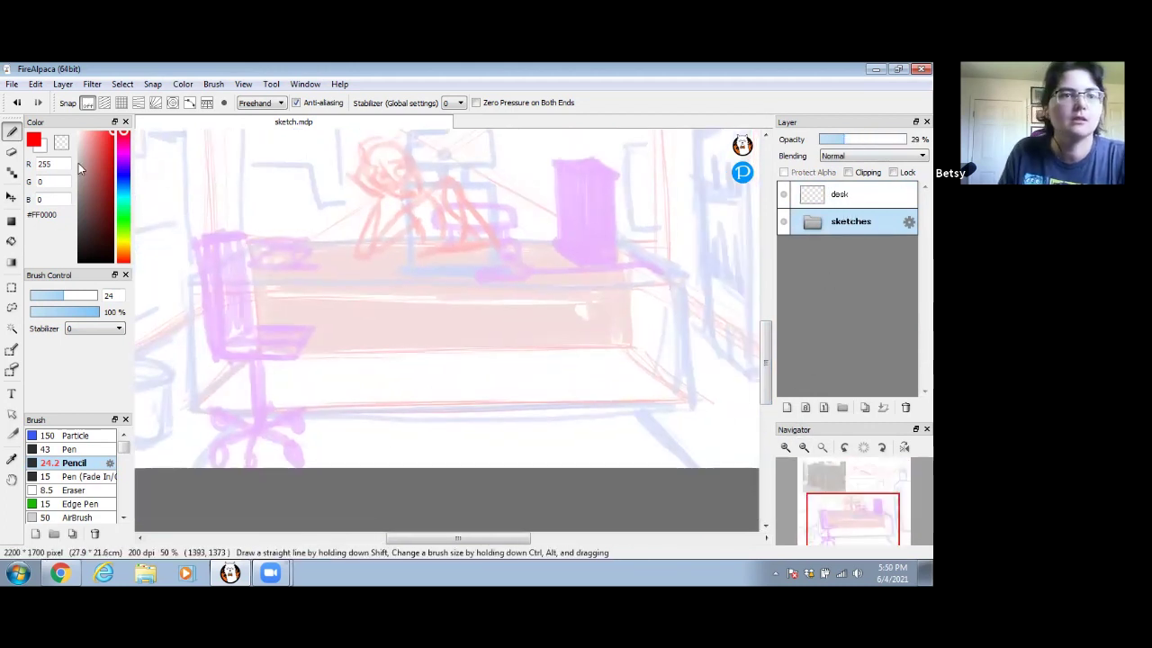
{"action": "left_click", "coordinate": [78, 450]}
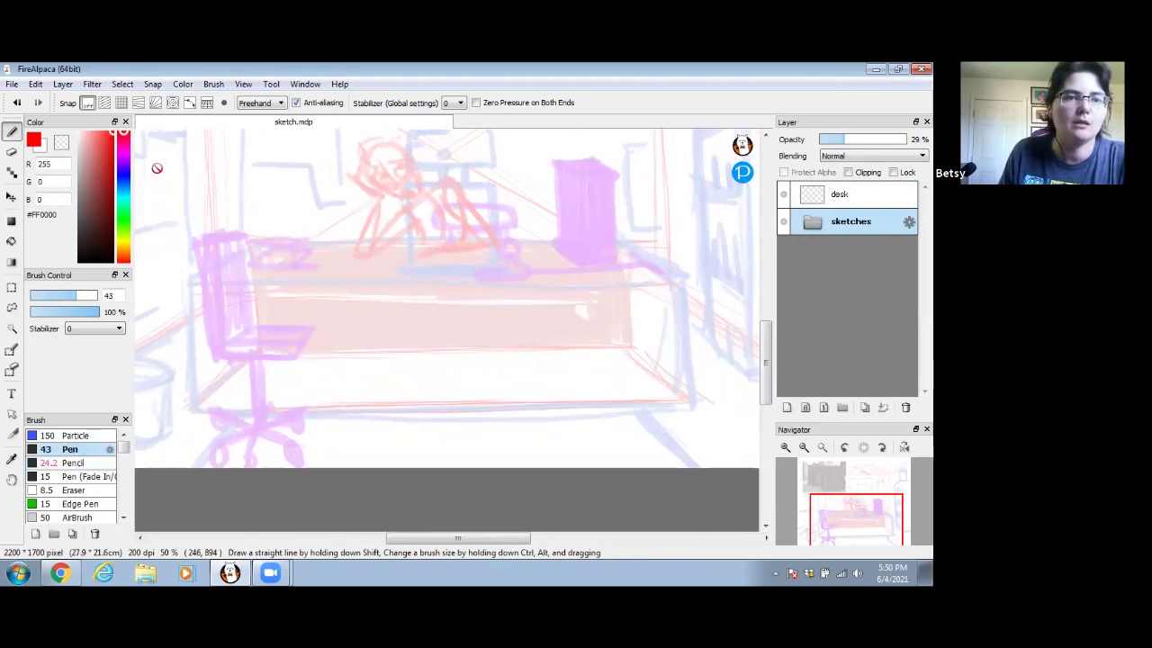
- Outline the desk's front face on the desk layer with straight black Pen lines at size 10, flaring the corners slightly
{"action": "left_click", "coordinate": [78, 260]}
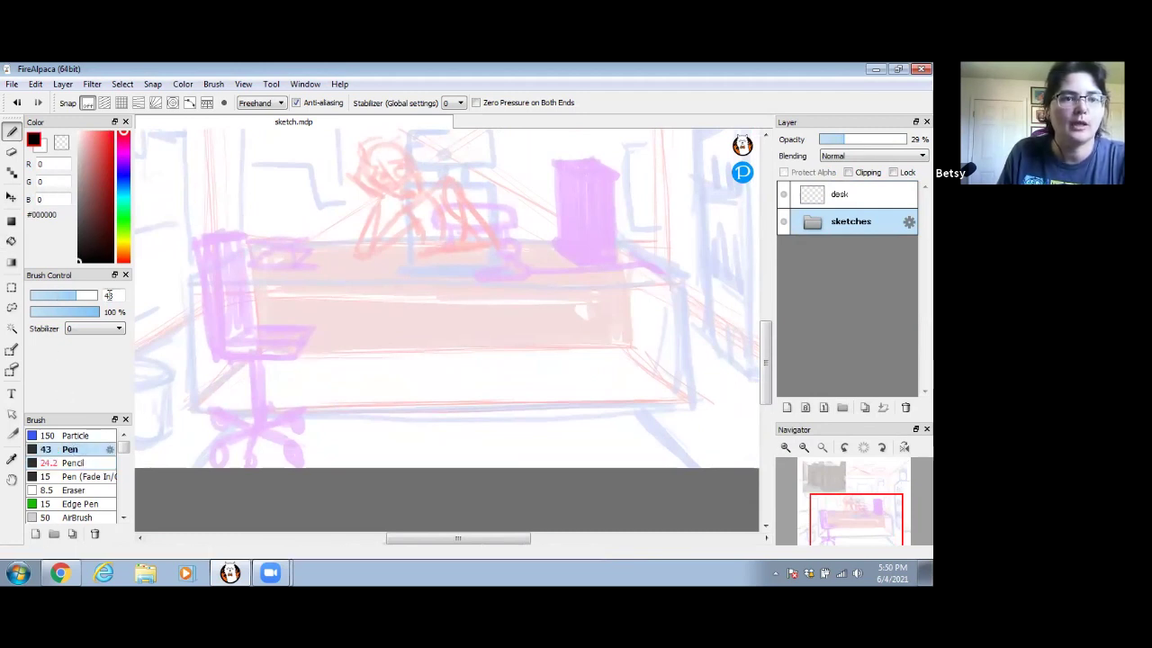
{"action": "type", "text": "10"}
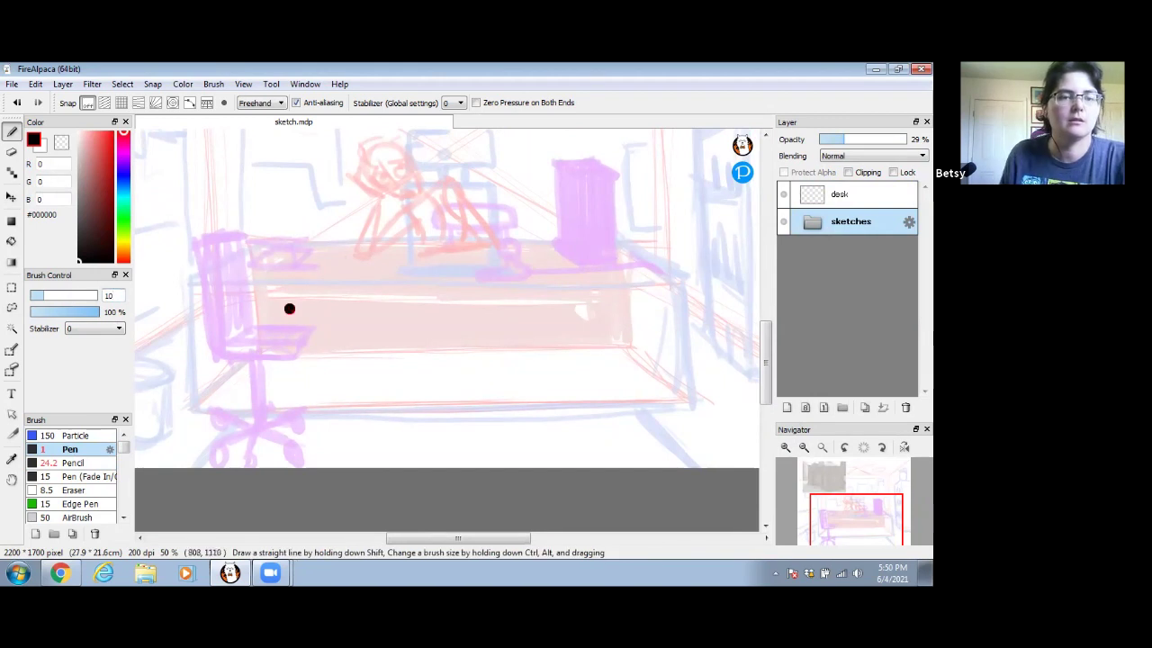
{"action": "left_click", "coordinate": [850, 194]}
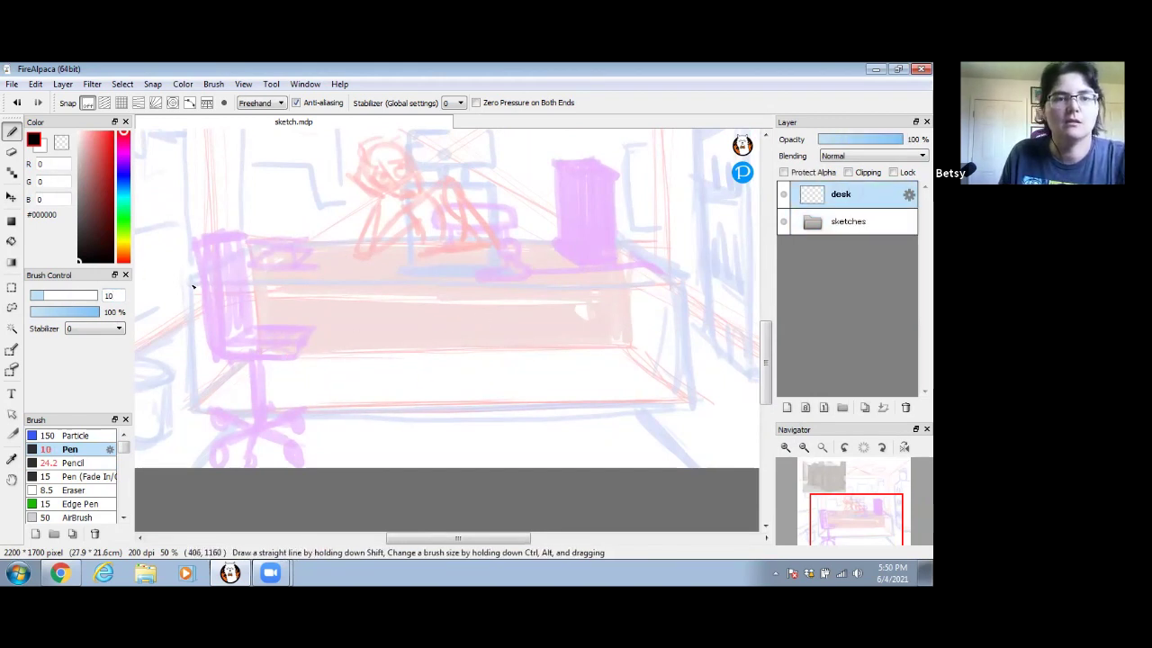
{"action": "key", "text": "shift"}
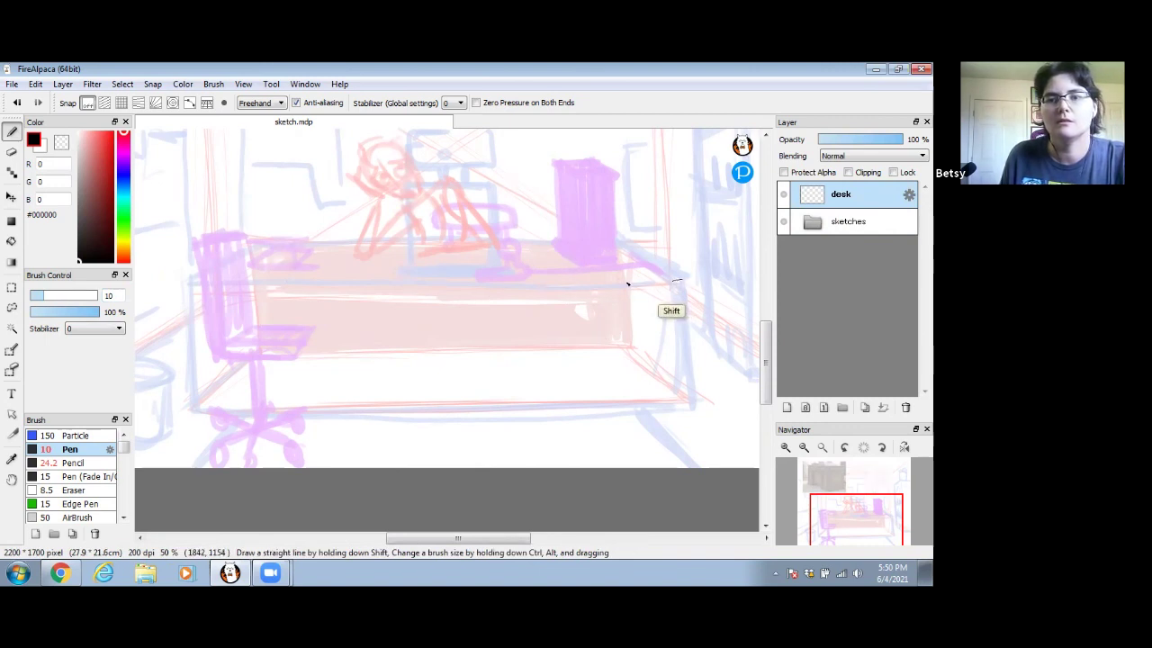
{"action": "left_click", "coordinate": [193, 282], "text": "shift"}
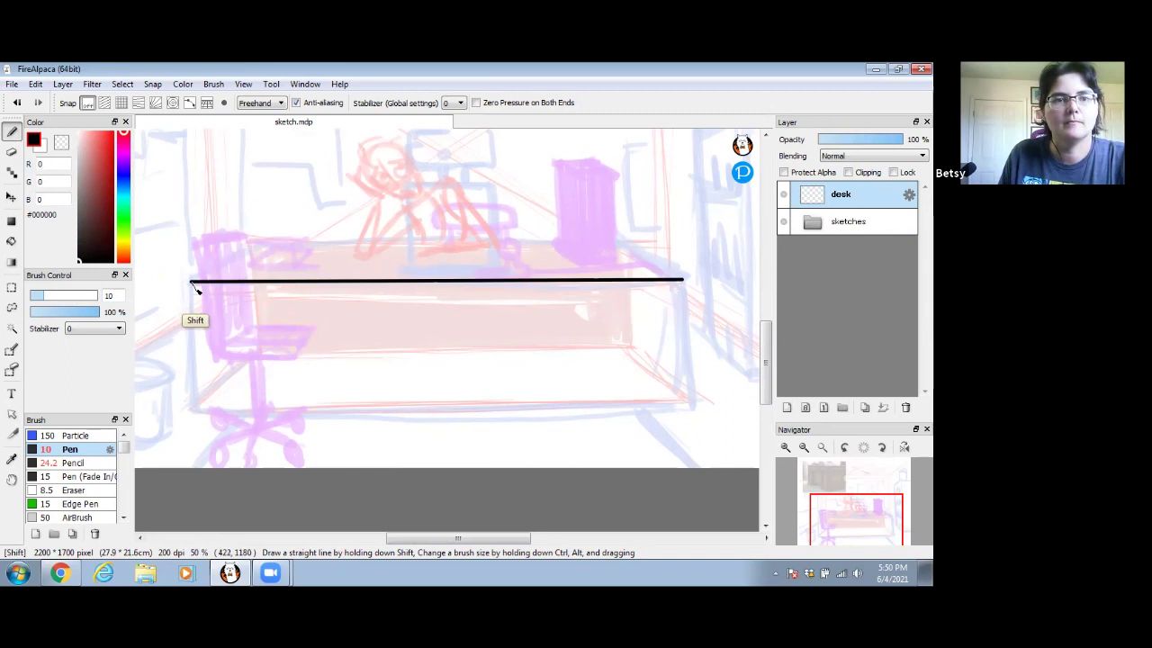
{"action": "left_click", "coordinate": [193, 413], "text": "shift"}
{"action": "left_click", "coordinate": [193, 417], "text": "shift"}
{"action": "mouse_move", "coordinate": [563, 417]}
{"action": "left_mouse_down"}
{"action": "mouse_move", "coordinate": [711, 415]}
{"action": "mouse_move", "coordinate": [690, 400]}
{"action": "mouse_move", "coordinate": [682, 281]}
{"action": "left_mouse_up"}
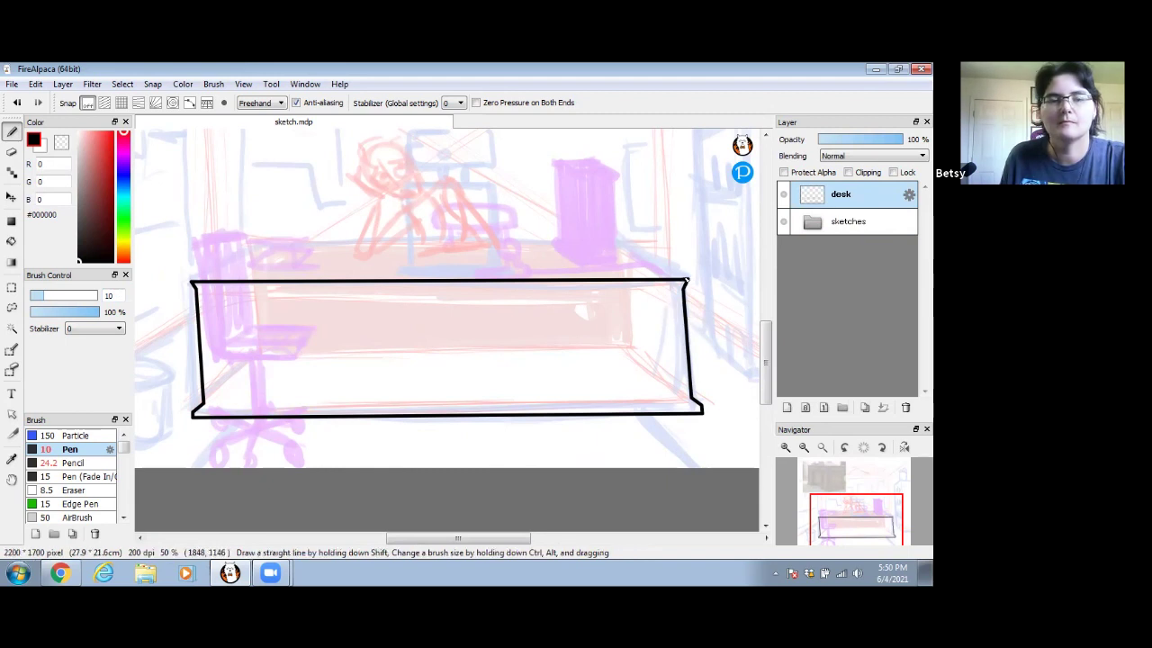
- Draw the desktop surface with straight lines, adding two receding side edges and a shorter back edge
{"action": "left_click_drag", "start_coordinate": [192, 282], "coordinate": [243, 255]}
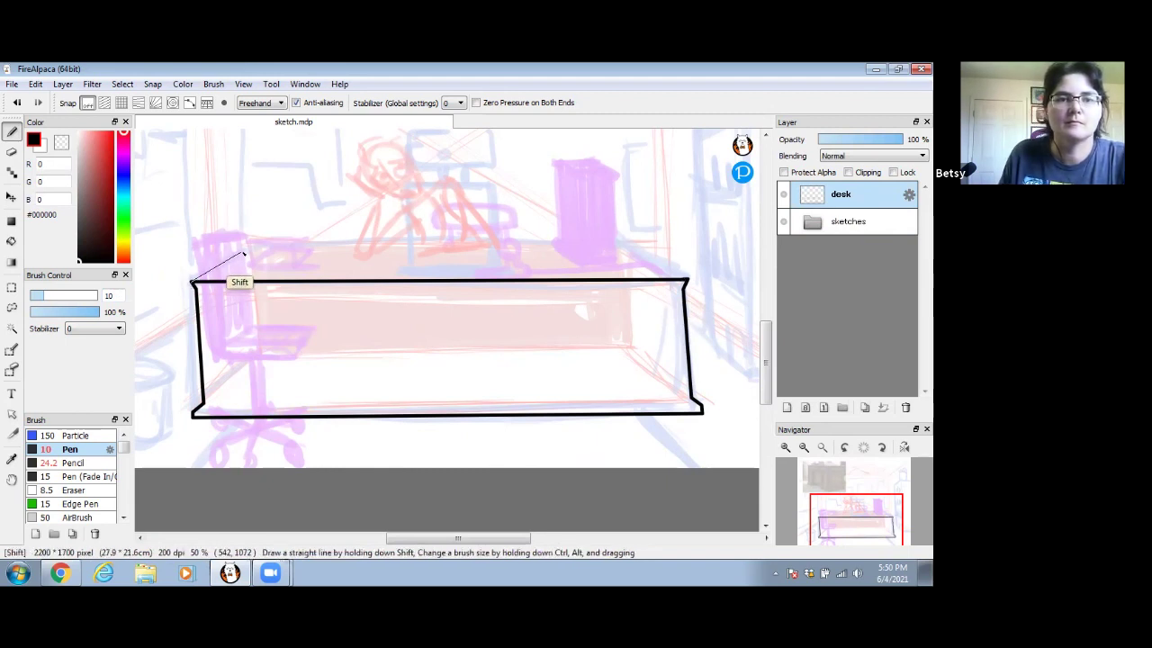
{"action": "left_click", "coordinate": [250, 251], "text": "shift"}
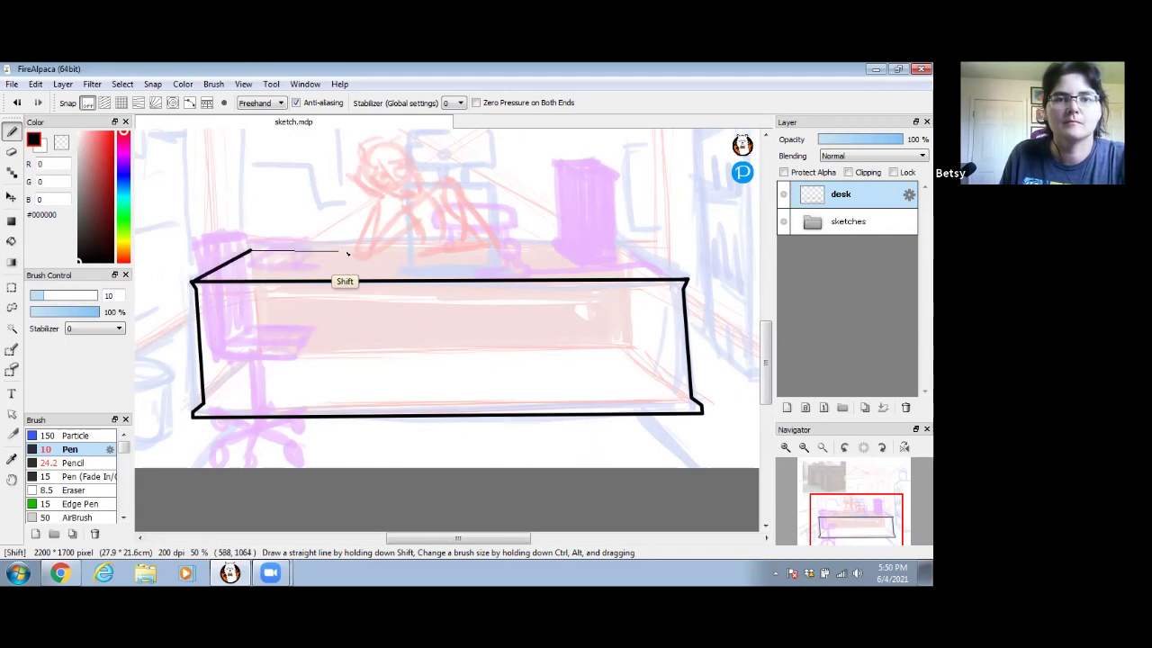
{"action": "left_click", "coordinate": [634, 250], "text": "shift"}
{"action": "left_click", "coordinate": [688, 275], "text": "shift"}
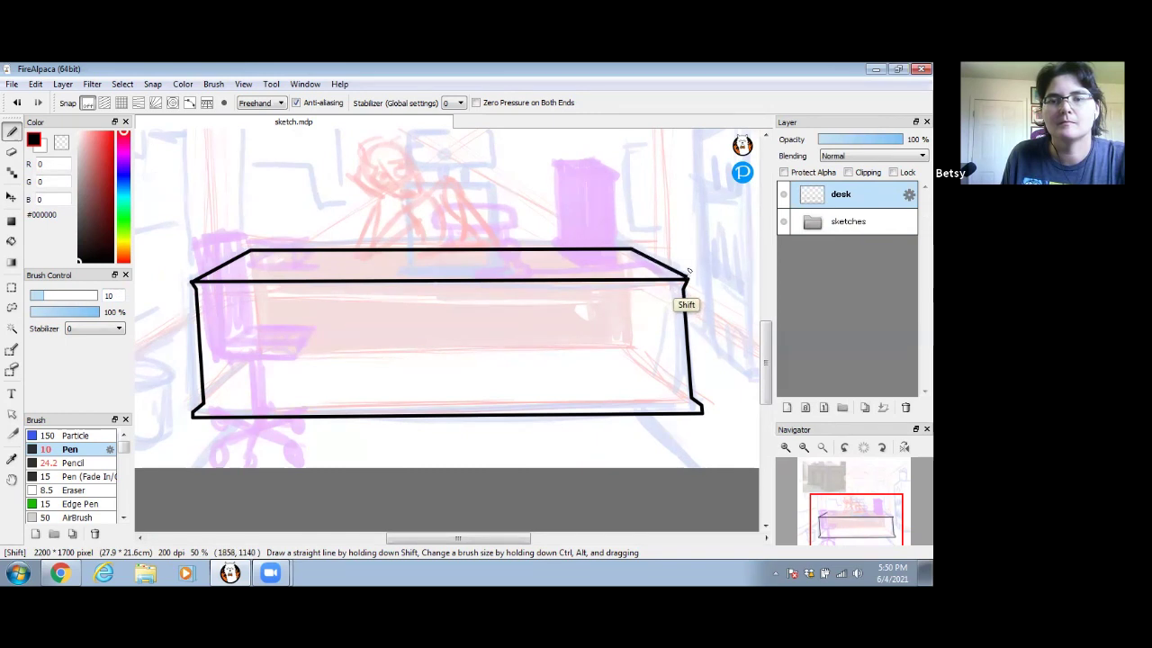
- Restore the sketches folder to 100% opacity and examine the desk reference photo's drawers, panels and base against the outlined desk
{"action": "left_click_drag", "start_coordinate": [411, 318], "coordinate": [412, 284]}
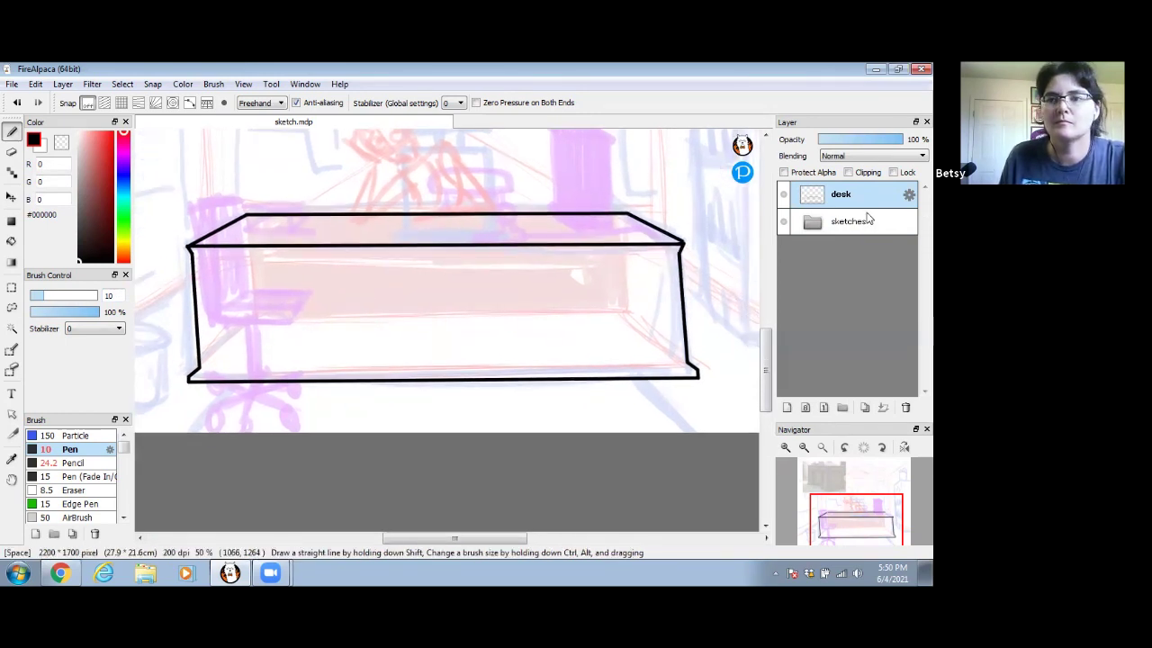
{"action": "left_click_drag", "start_coordinate": [769, 358], "coordinate": [770, 287]}
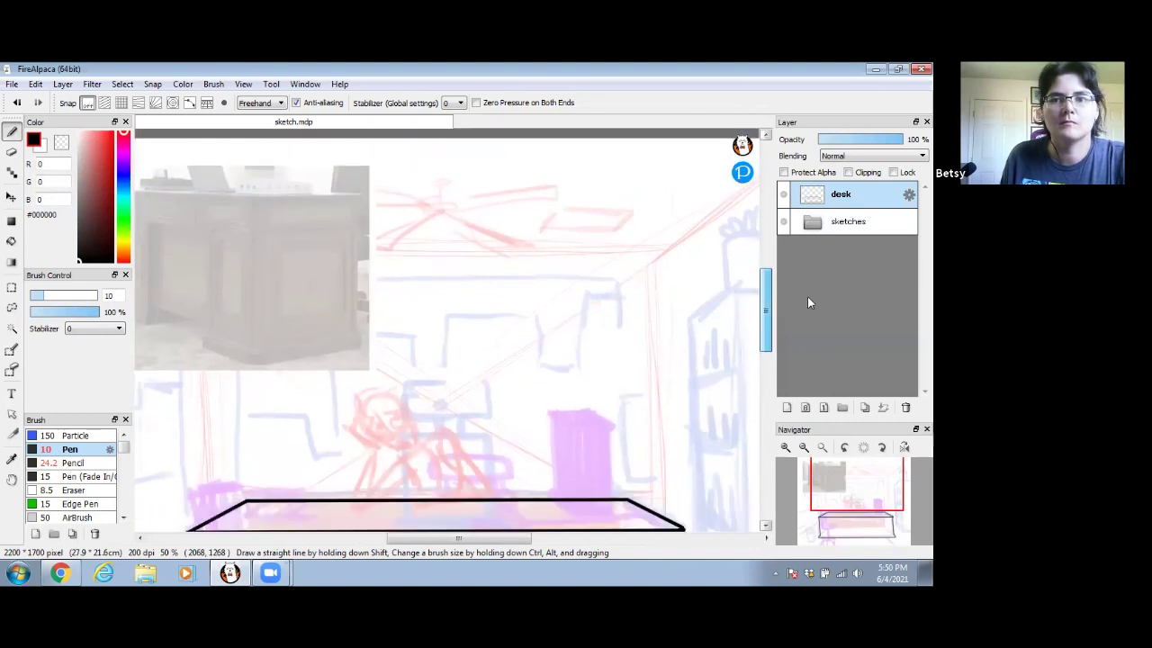
{"action": "left_click", "coordinate": [863, 226]}
{"action": "left_click", "coordinate": [905, 140]}
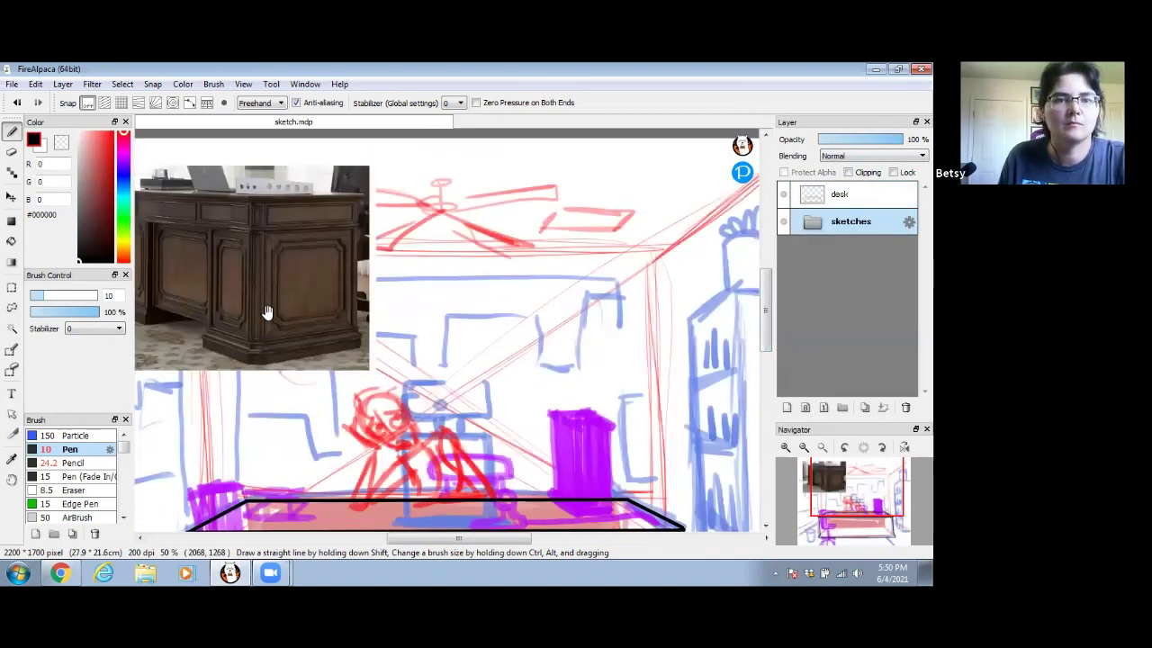
{"action": "left_click_drag", "start_coordinate": [267, 314], "coordinate": [419, 296]}
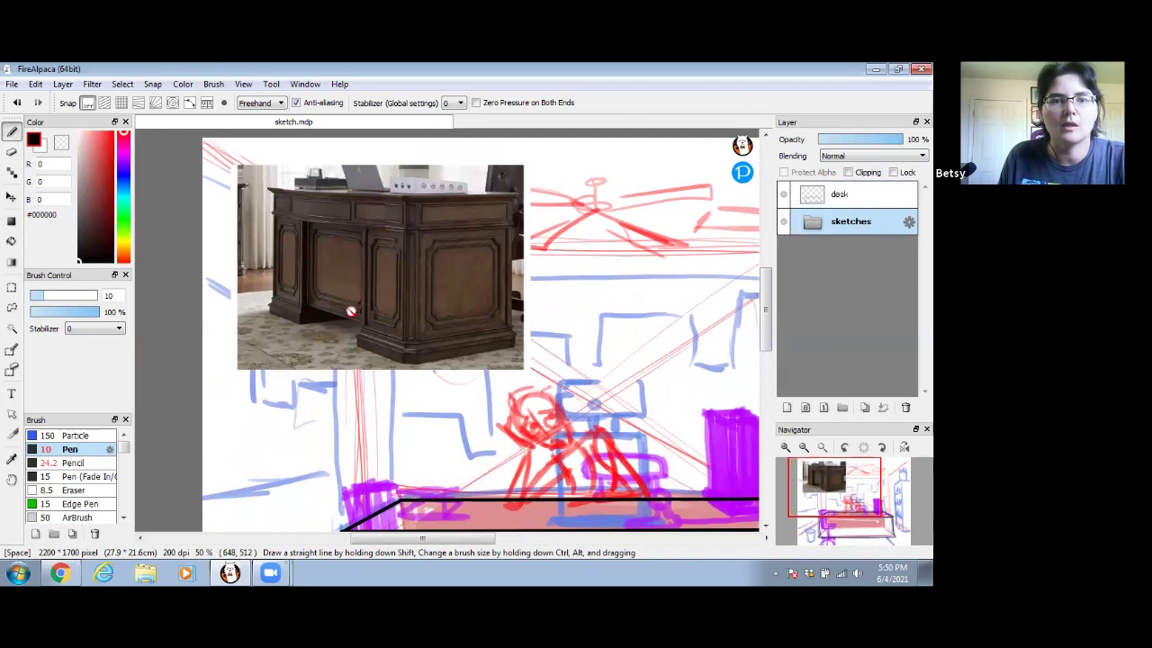
{"action": "mouse_move", "coordinate": [764, 333]}
{"action": "left_mouse_down"}
{"action": "mouse_move", "coordinate": [762, 380]}
{"action": "mouse_move", "coordinate": [761, 330]}
{"action": "left_mouse_up"}
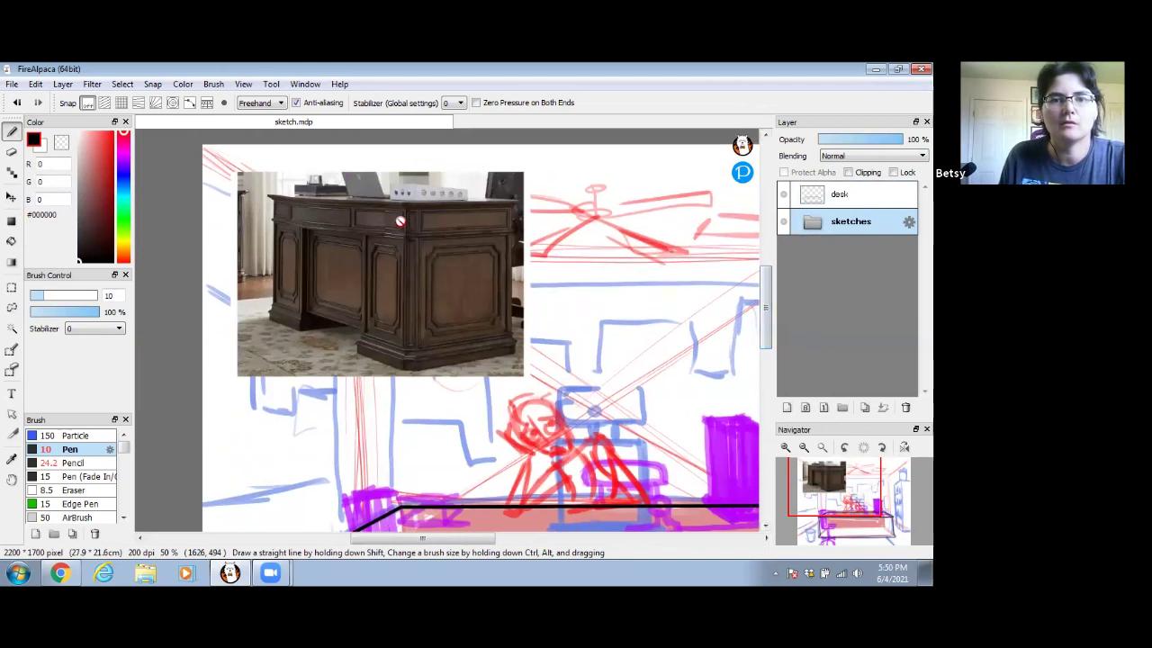
{"action": "left_click_drag", "start_coordinate": [767, 344], "coordinate": [745, 378]}
{"action": "mouse_move", "coordinate": [560, 354]}
{"action": "left_mouse_down"}
{"action": "mouse_move", "coordinate": [540, 300]}
{"action": "mouse_move", "coordinate": [430, 277]}
{"action": "left_mouse_up"}
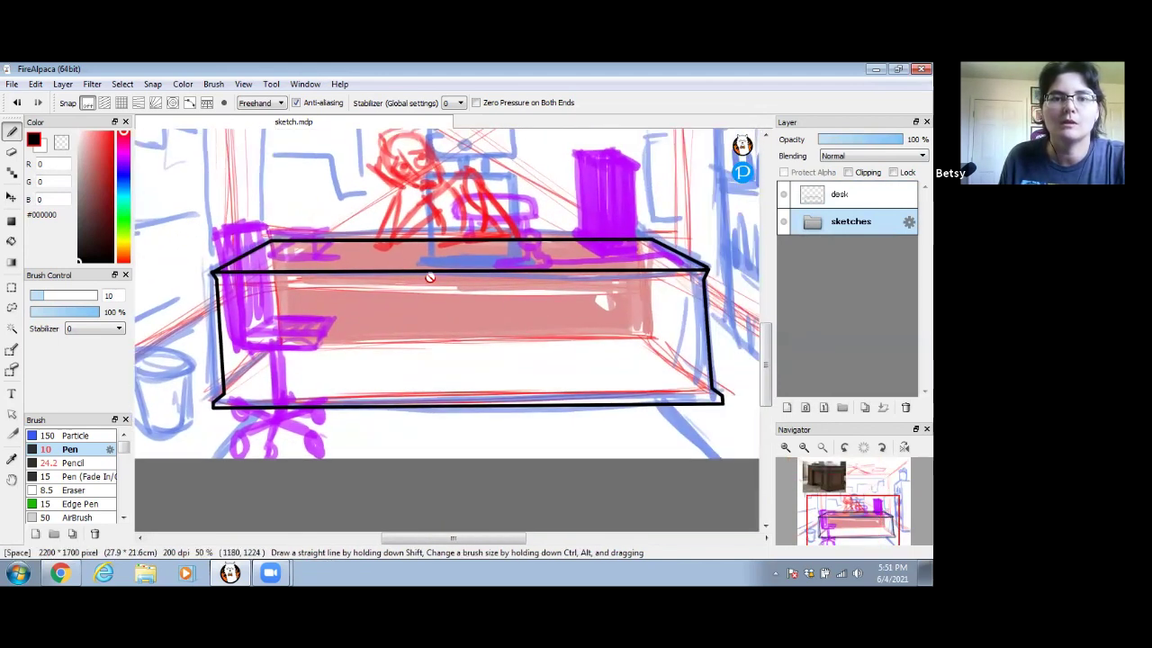
- Draw a straight line across the desk's front on the desk layer, just below the tabletop edge, to mark the drawer band
{"action": "left_click", "coordinate": [842, 196]}
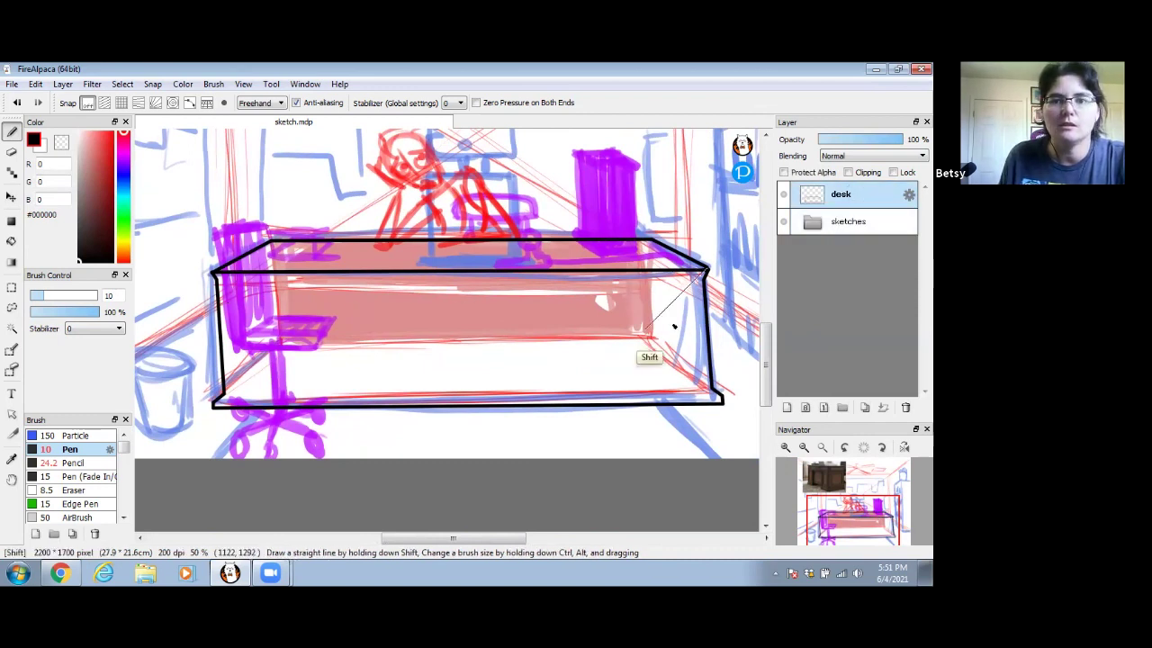
{"action": "key", "text": "shift"}
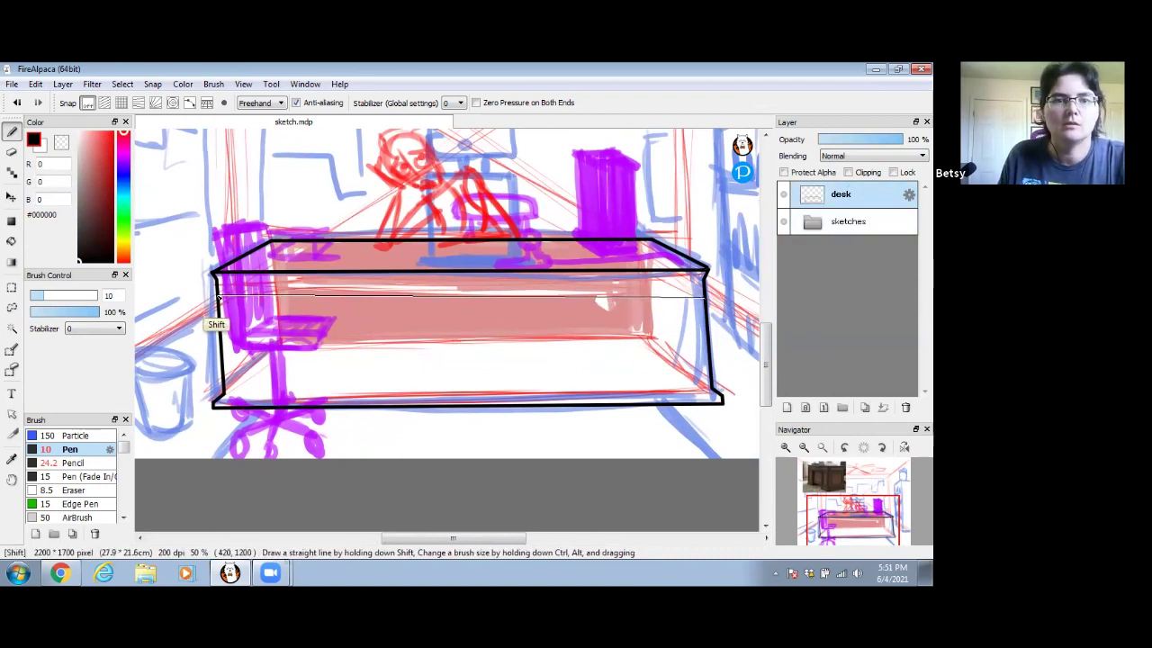
{"action": "left_click", "coordinate": [217, 298]}
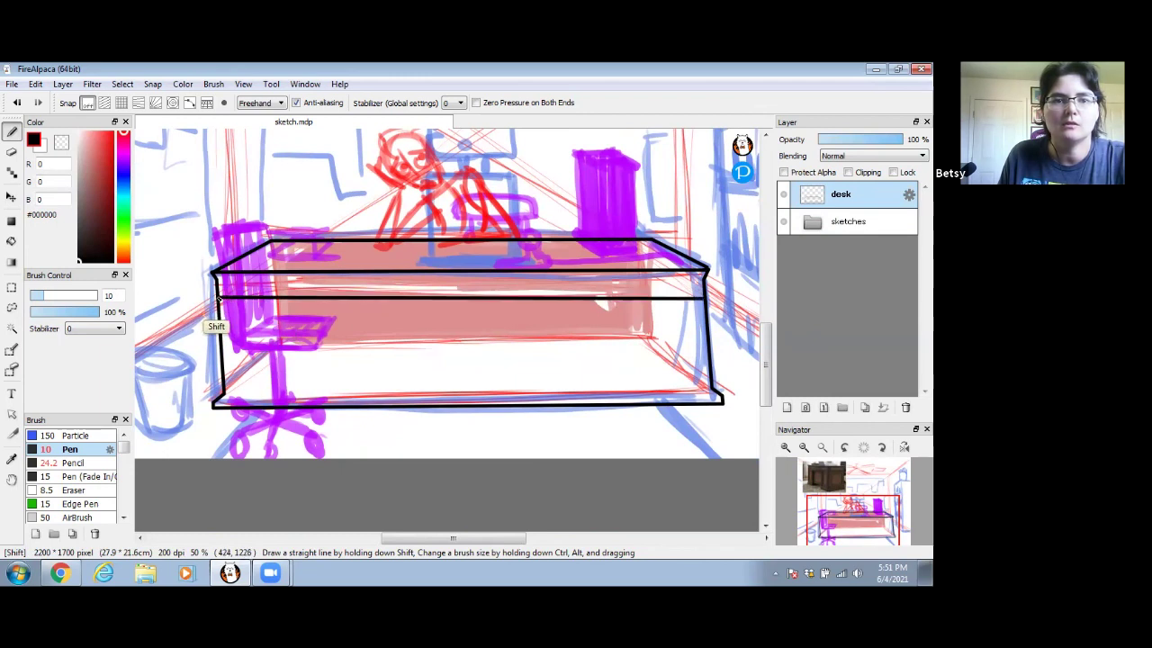
- Fade the sketches folder again and draw the short left side of a notch at the desk's bottom edge
{"action": "left_click", "coordinate": [862, 227]}
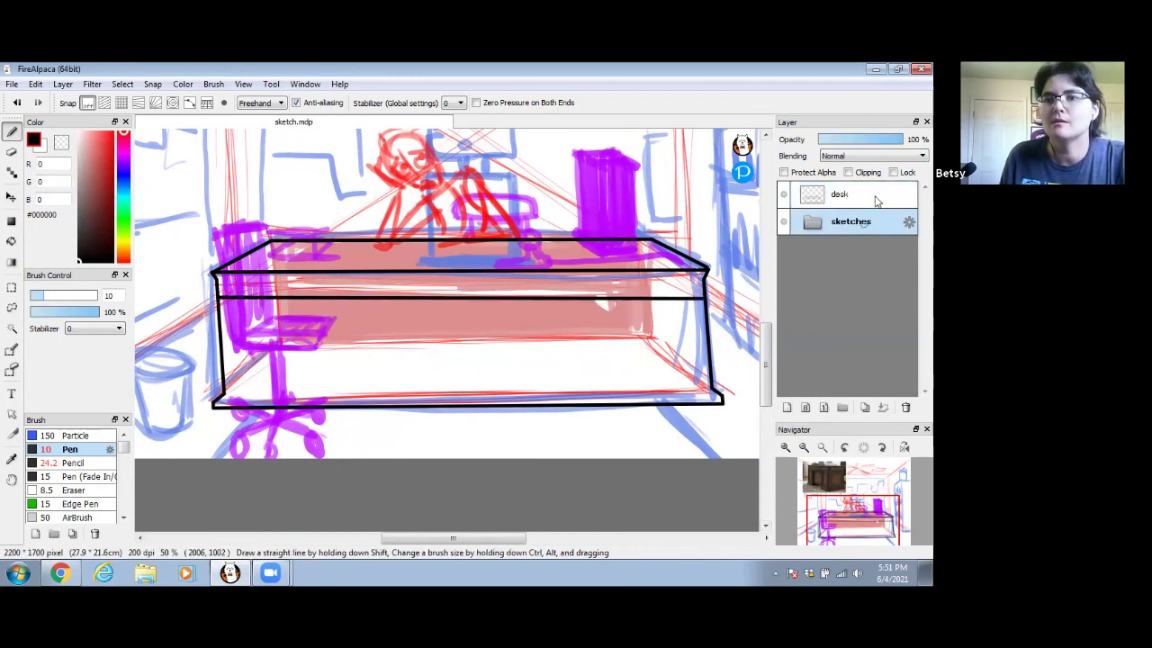
{"action": "left_click", "coordinate": [858, 139]}
{"action": "left_click", "coordinate": [866, 195]}
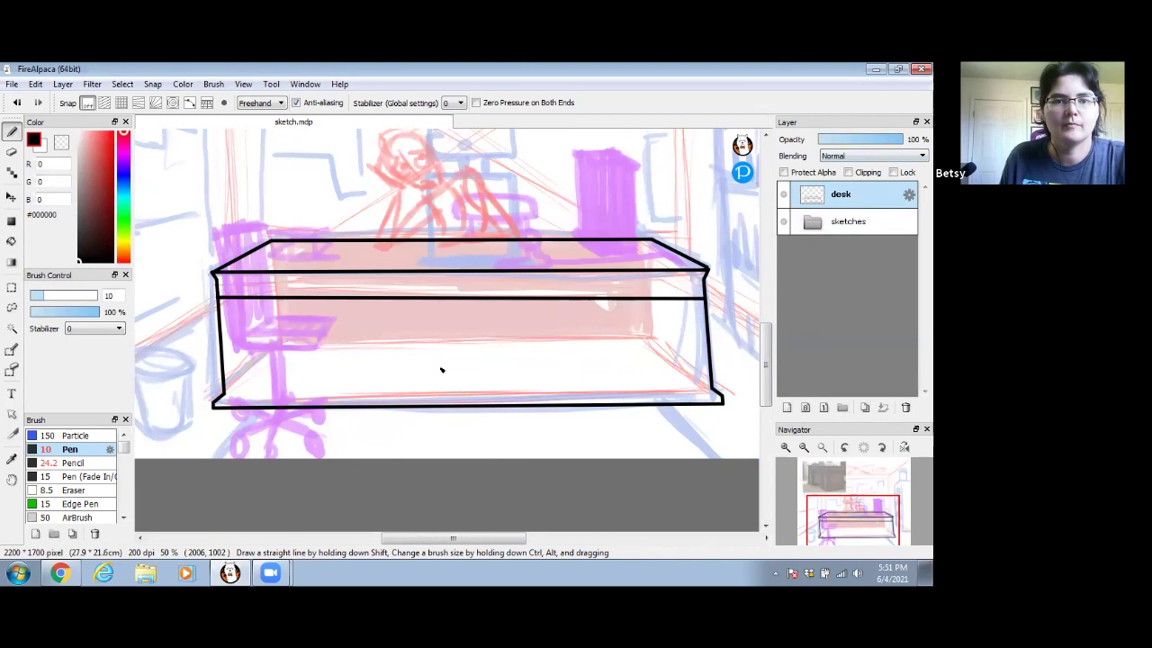
{"action": "left_click", "coordinate": [409, 387], "text": "shift"}
{"action": "left_click", "coordinate": [546, 386], "text": "shift"}
{"action": "left_click", "coordinate": [547, 402], "text": "shift"}
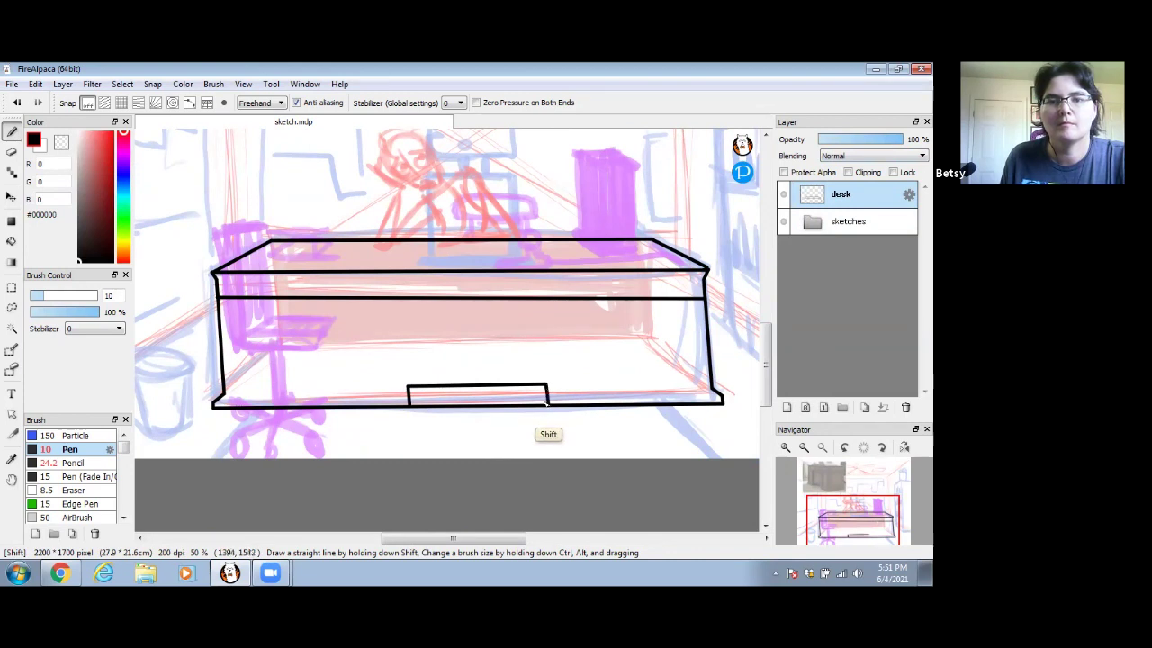
{"action": "key", "text": "e"}
{"action": "key", "text": "ctrl+z"}
{"action": "key", "text": "ctrl+z"}
- Turn on the grid snap for the Pen and draw the top and right side of the bottom notch
{"action": "left_click", "coordinate": [11, 134]}
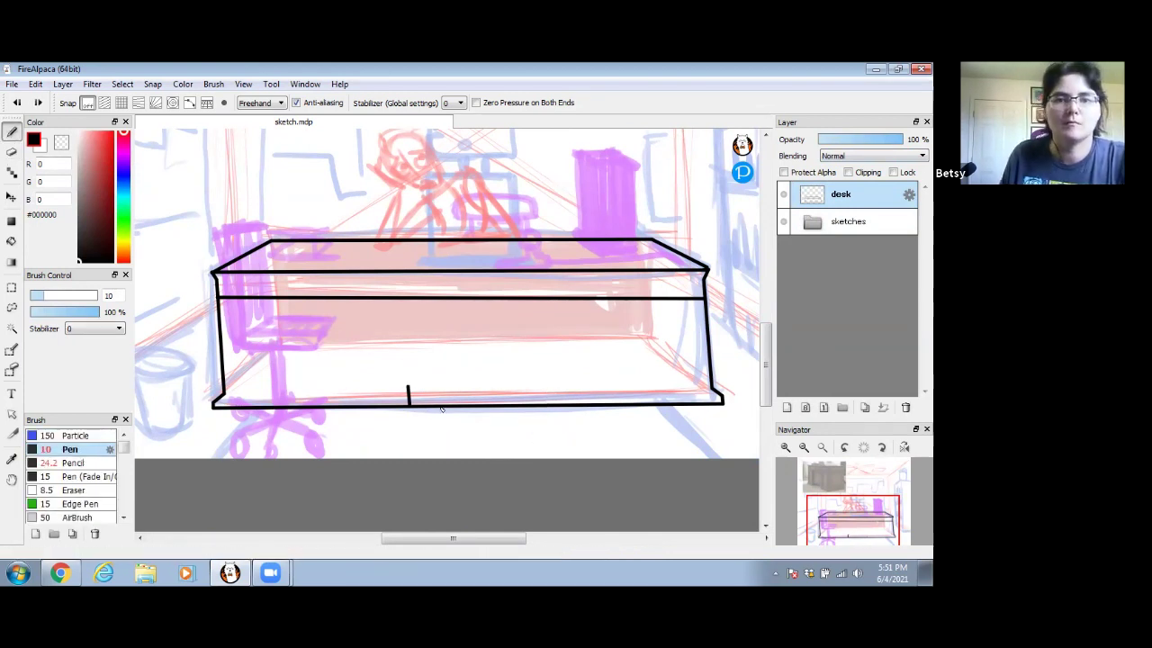
{"action": "left_click", "coordinate": [122, 104]}
{"action": "left_click_drag", "start_coordinate": [413, 389], "coordinate": [547, 389]}
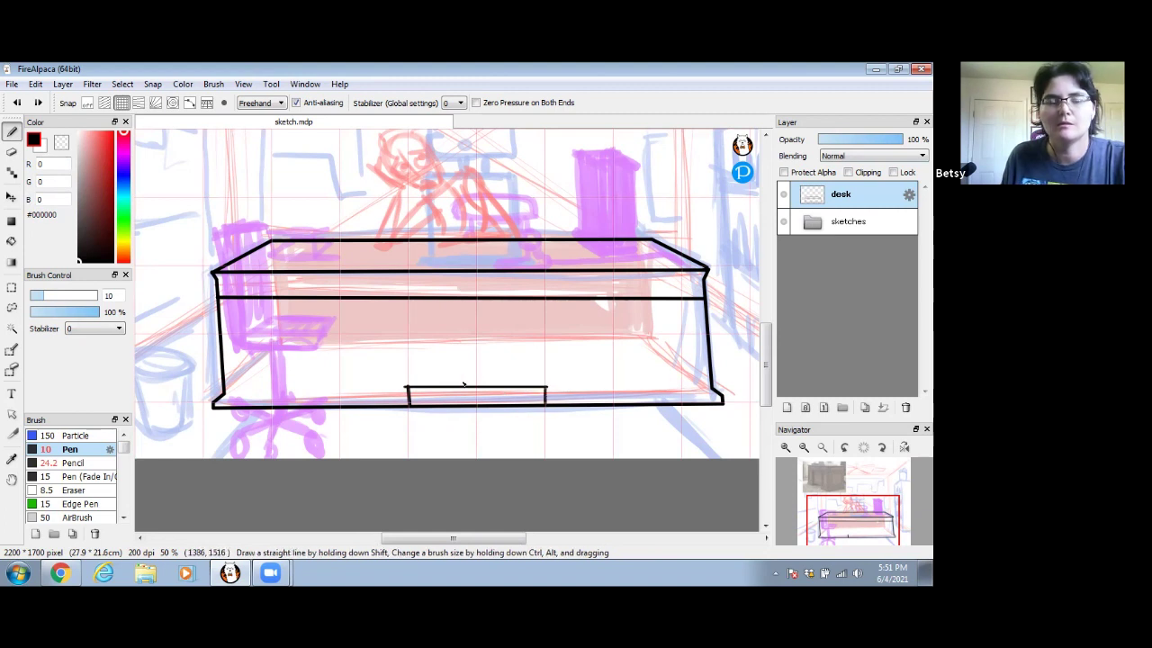
- Erase the desk's bottom edge between the two sides of the notch to open it up
{"action": "key", "text": "e"}
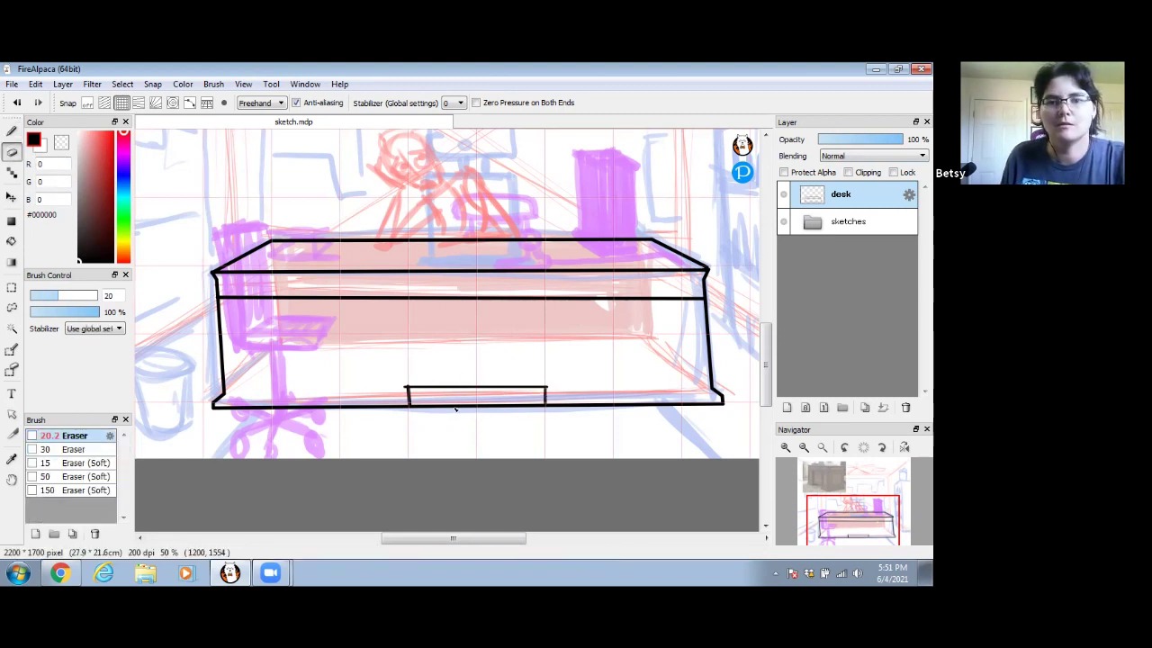
{"action": "left_click_drag", "start_coordinate": [455, 407], "coordinate": [420, 406]}
{"action": "left_click_drag", "start_coordinate": [492, 410], "coordinate": [427, 407]}
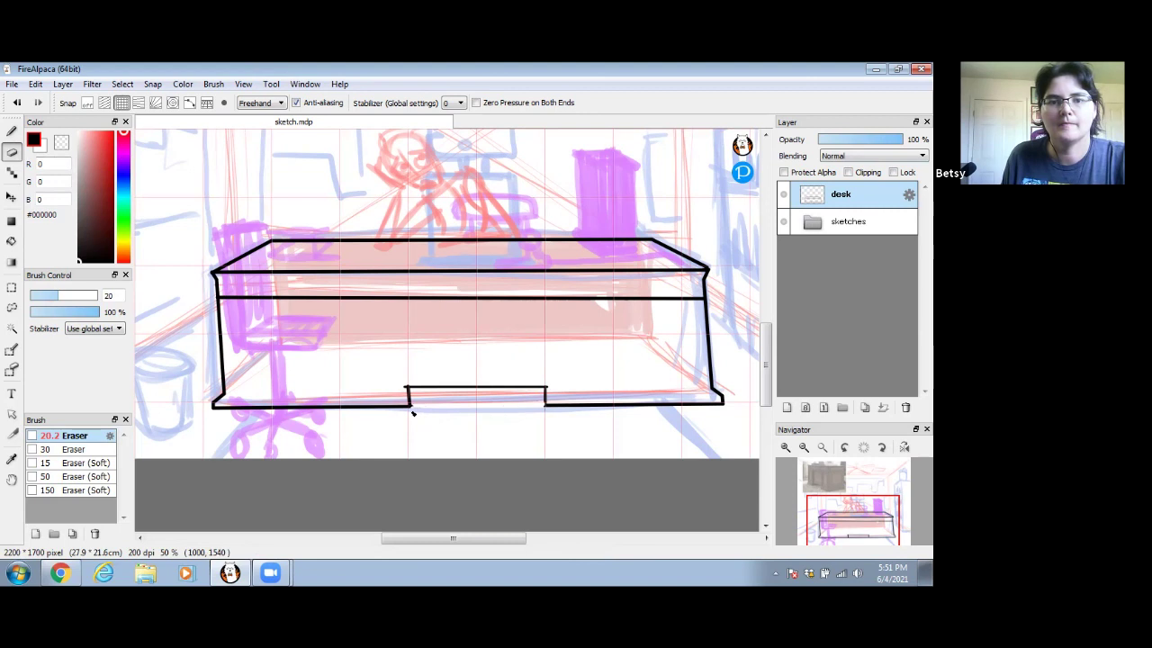
- Draw a rectangular panel on each side of the desk's front, below the drawer band, using grid-snapped Pen lines
{"action": "key", "text": "b"}
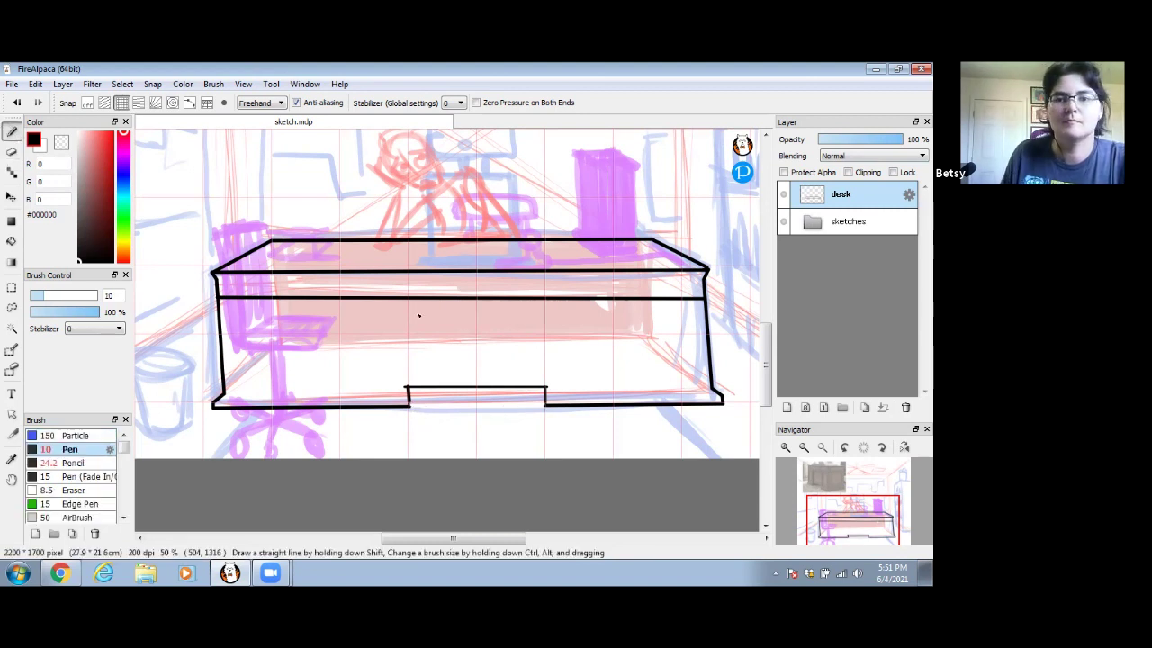
{"action": "mouse_move", "coordinate": [557, 398]}
{"action": "left_mouse_down"}
{"action": "mouse_move", "coordinate": [705, 397]}
{"action": "mouse_move", "coordinate": [699, 309]}
{"action": "mouse_move", "coordinate": [589, 309]}
{"action": "left_mouse_up"}
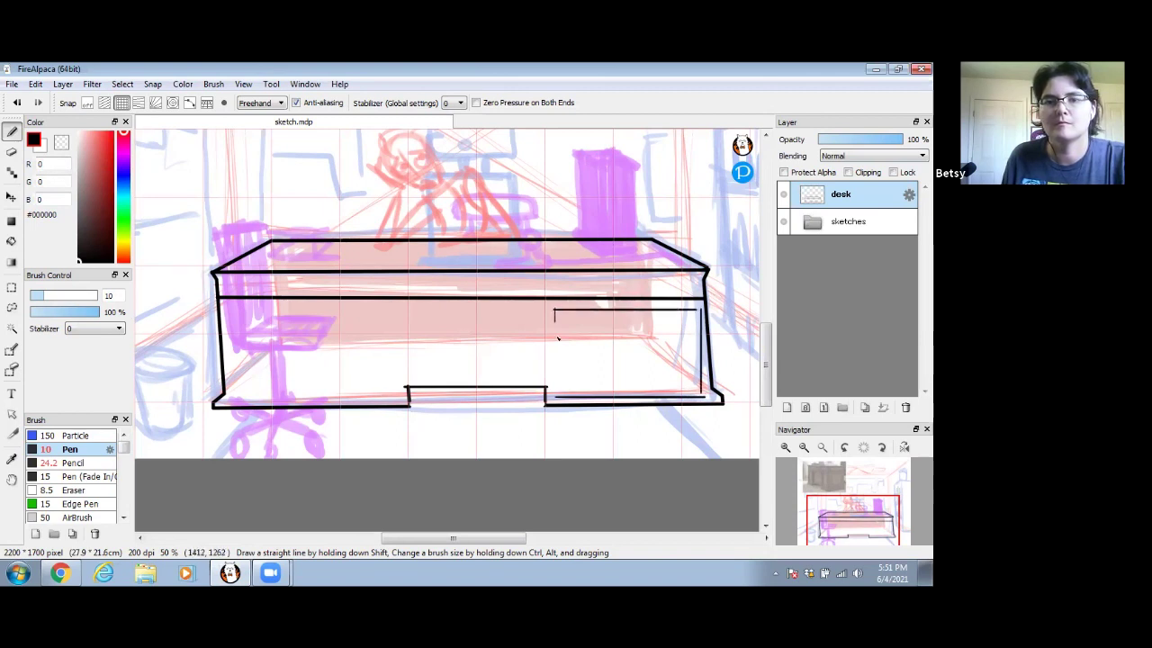
{"action": "left_click_drag", "start_coordinate": [557, 394], "coordinate": [555, 348]}
{"action": "mouse_move", "coordinate": [399, 396]}
{"action": "left_mouse_down"}
{"action": "mouse_move", "coordinate": [398, 311]}
{"action": "mouse_move", "coordinate": [229, 308]}
{"action": "left_mouse_up"}
{"action": "mouse_move", "coordinate": [231, 393]}
{"action": "left_mouse_down"}
{"action": "mouse_move", "coordinate": [230, 309]}
{"action": "mouse_move", "coordinate": [291, 394]}
{"action": "mouse_move", "coordinate": [398, 394]}
{"action": "left_mouse_up"}
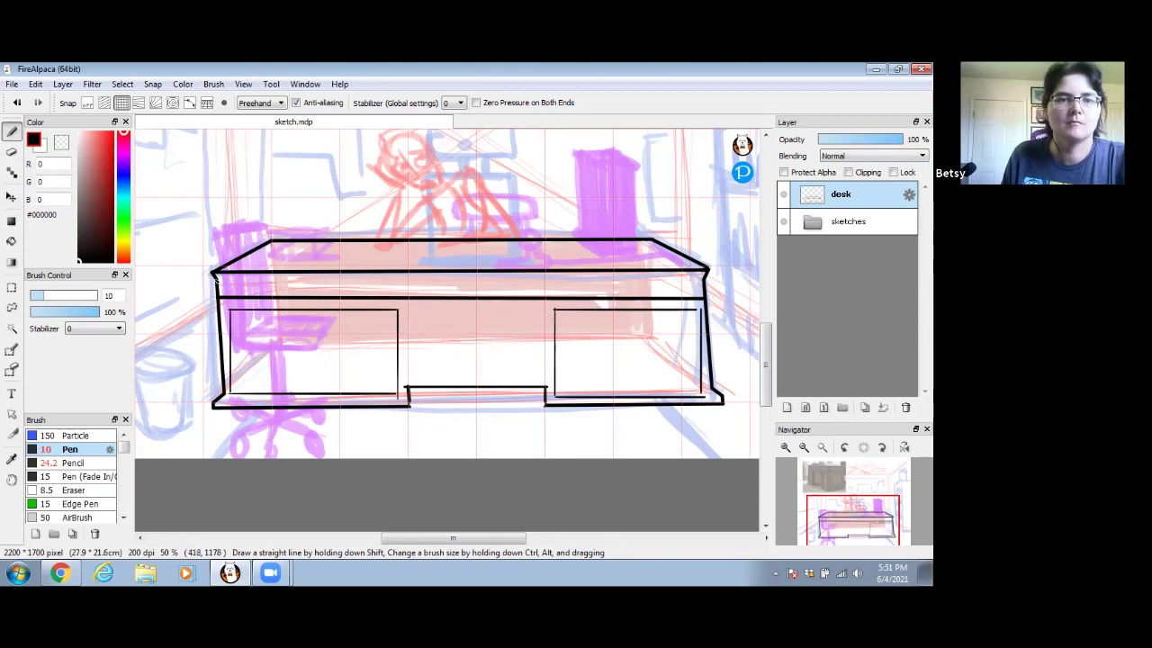
- Draw a vertical left side for the desk, then erase the slanted left and right side lines
{"action": "left_click_drag", "start_coordinate": [221, 396], "coordinate": [217, 286]}
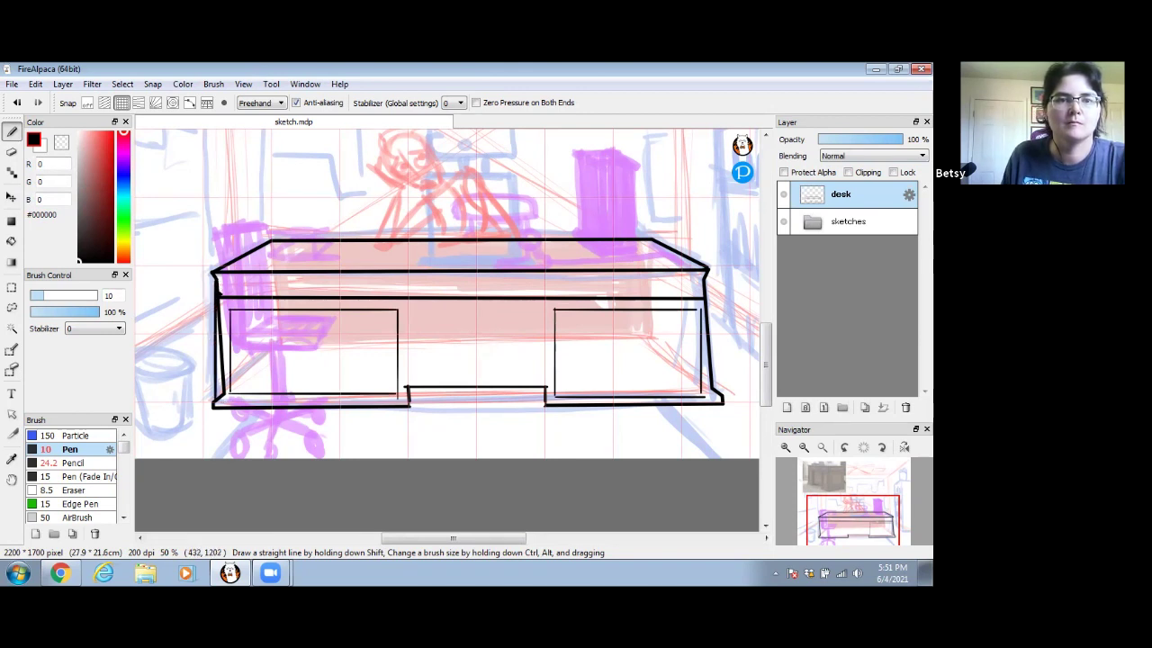
{"action": "left_click", "coordinate": [12, 151]}
{"action": "left_click_drag", "start_coordinate": [223, 401], "coordinate": [225, 331]}
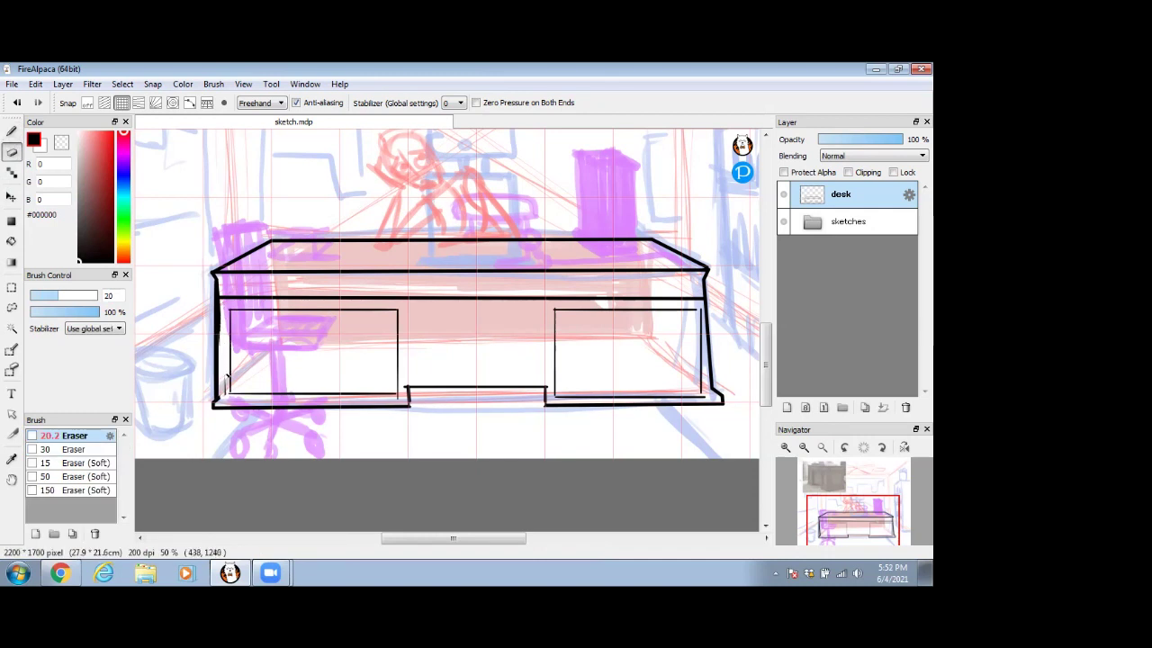
{"action": "mouse_move", "coordinate": [219, 401]}
{"action": "left_mouse_down"}
{"action": "mouse_move", "coordinate": [227, 303]}
{"action": "mouse_move", "coordinate": [222, 342]}
{"action": "mouse_move", "coordinate": [221, 301]}
{"action": "left_mouse_up"}
{"action": "mouse_move", "coordinate": [716, 383]}
{"action": "left_mouse_down"}
{"action": "mouse_move", "coordinate": [710, 296]}
{"action": "mouse_move", "coordinate": [702, 354]}
{"action": "left_mouse_up"}
- Draw the desk's right side as a snapped vertical line and add a short unsnapped diagonal at its upper end
{"action": "left_click", "coordinate": [11, 131]}
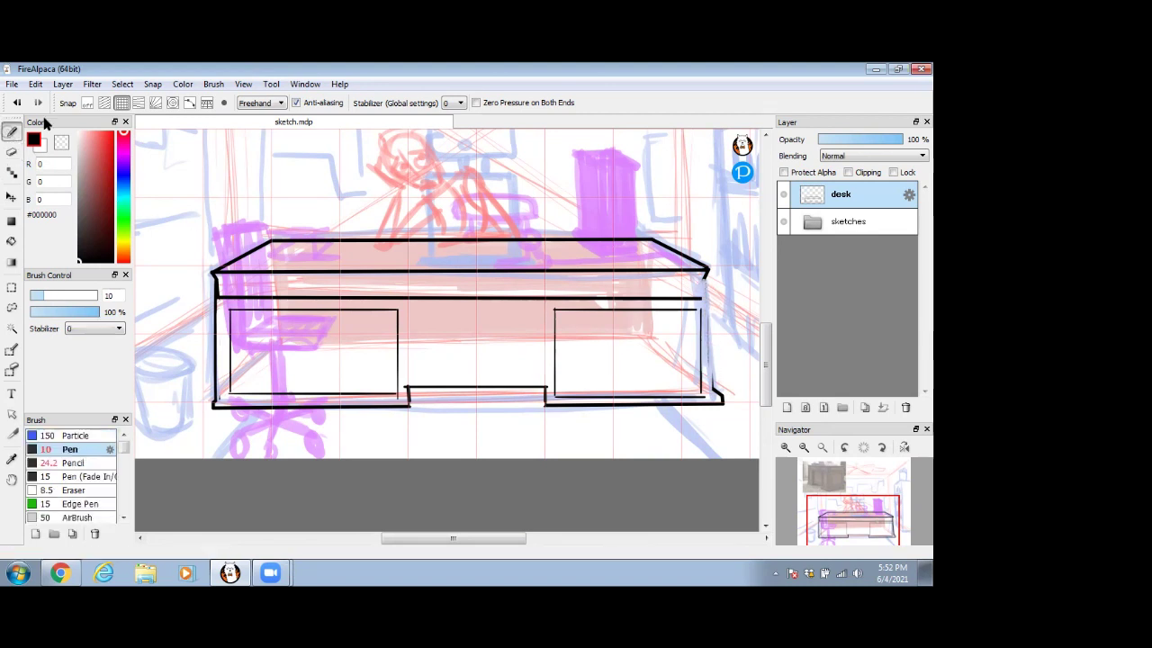
{"action": "left_click_drag", "start_coordinate": [714, 392], "coordinate": [712, 287]}
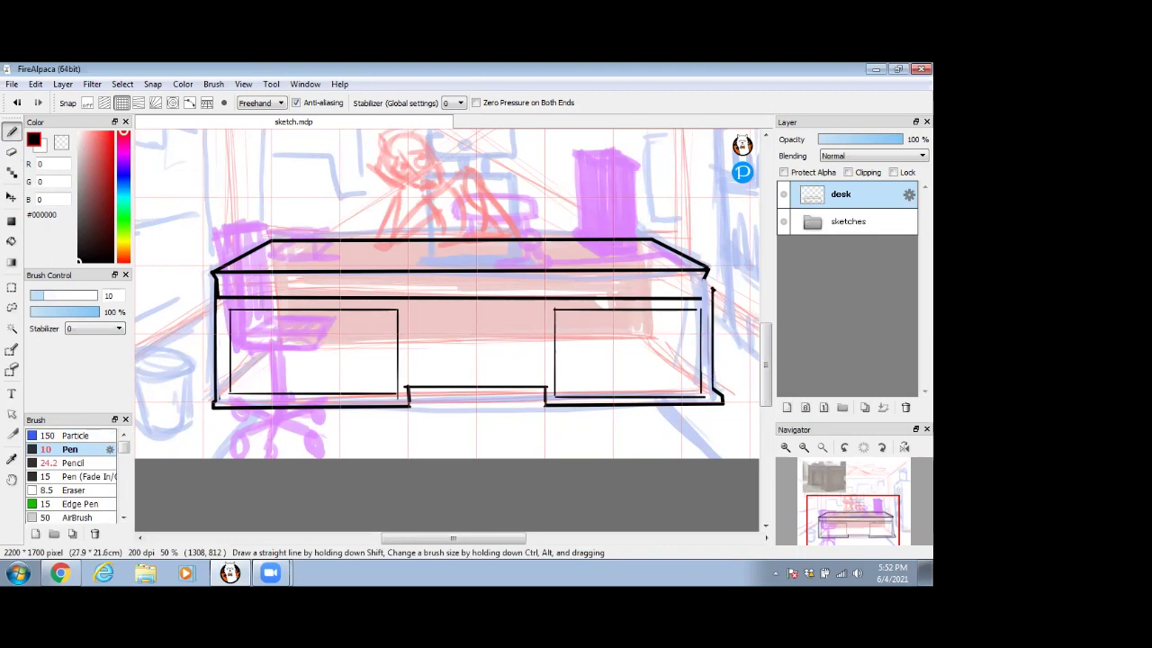
{"action": "left_click_drag", "start_coordinate": [721, 348], "coordinate": [721, 389]}
{"action": "key", "text": "ctrl+z"}
{"action": "left_click_drag", "start_coordinate": [712, 288], "coordinate": [712, 387]}
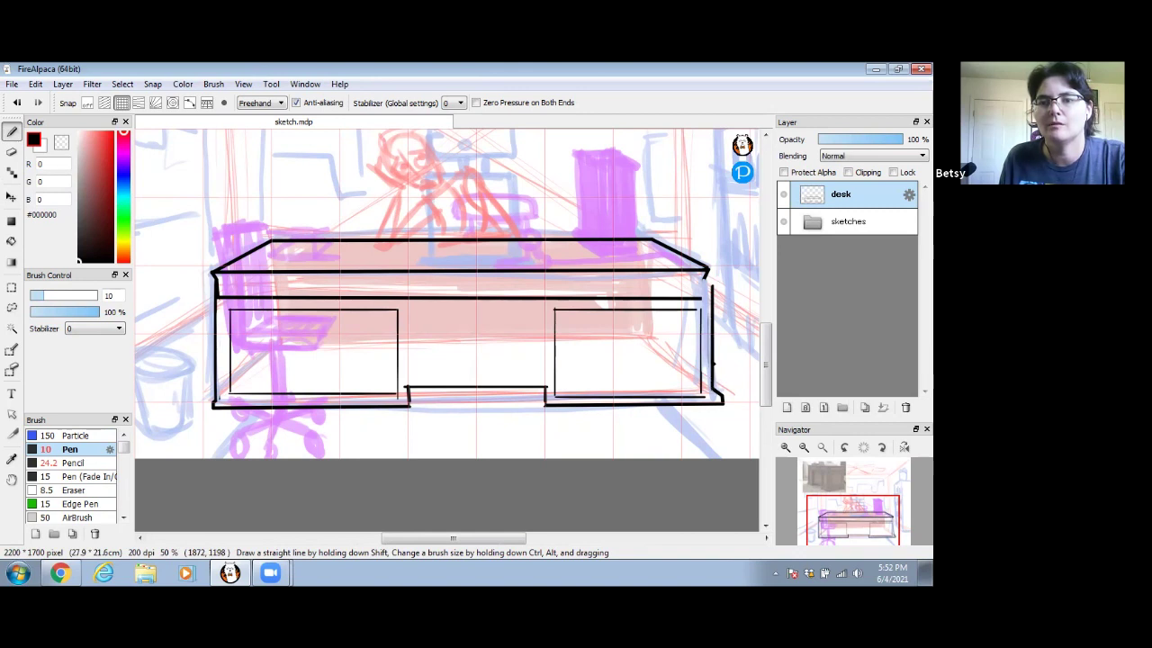
{"action": "left_click_drag", "start_coordinate": [712, 289], "coordinate": [712, 369]}
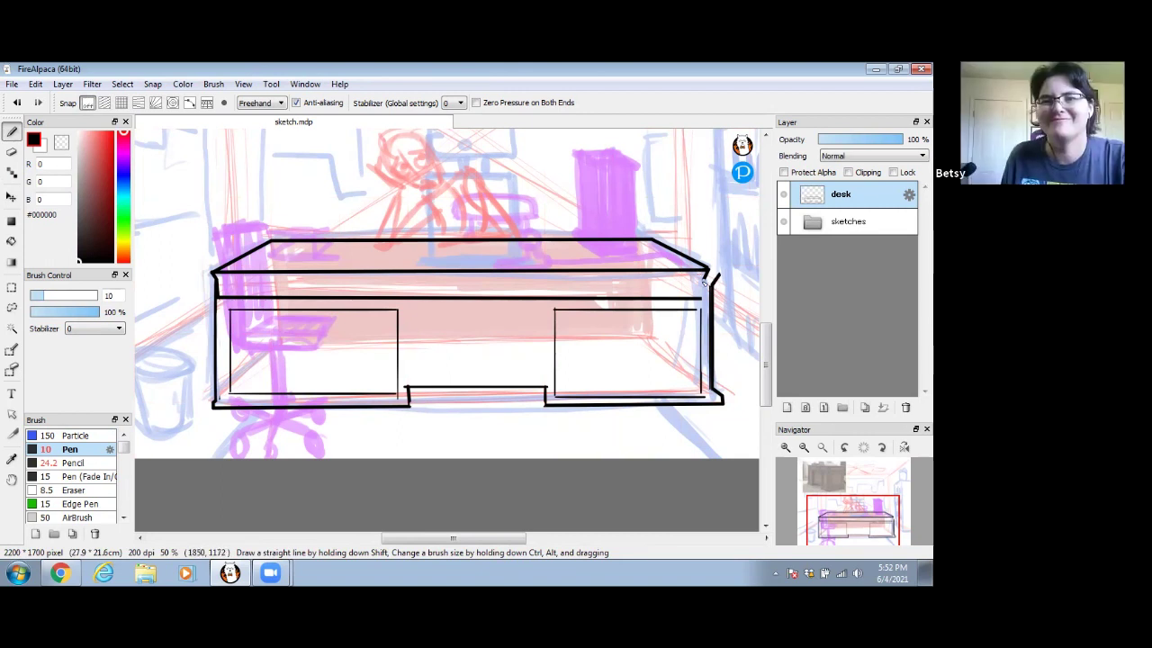
{"action": "left_click", "coordinate": [121, 102]}
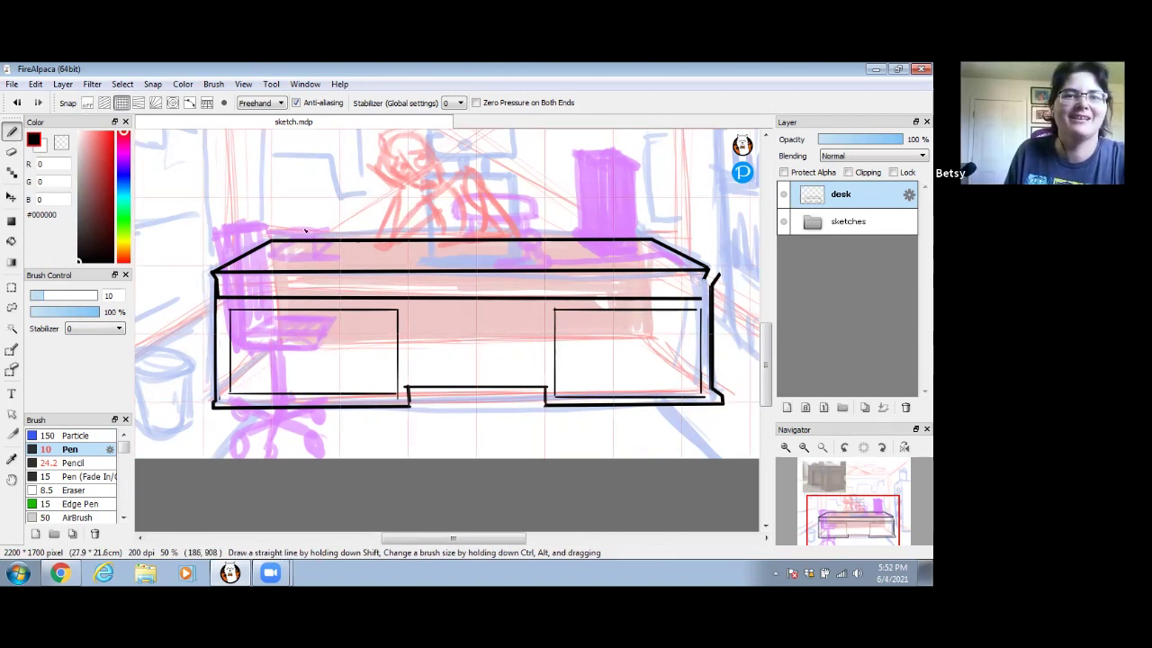
- Extend the tabletop's front edge with a snapped line, then erase the top's slanted right edge with snapping off
{"action": "left_click_drag", "start_coordinate": [212, 272], "coordinate": [659, 317]}
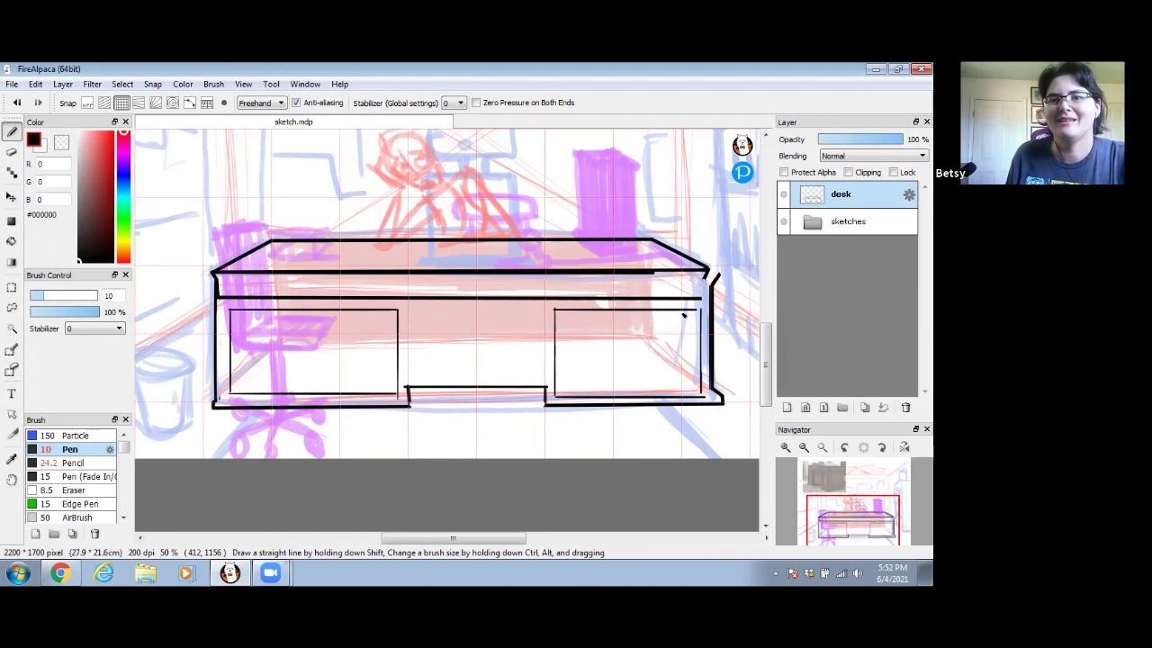
{"action": "left_click", "coordinate": [12, 152]}
{"action": "left_click", "coordinate": [87, 102]}
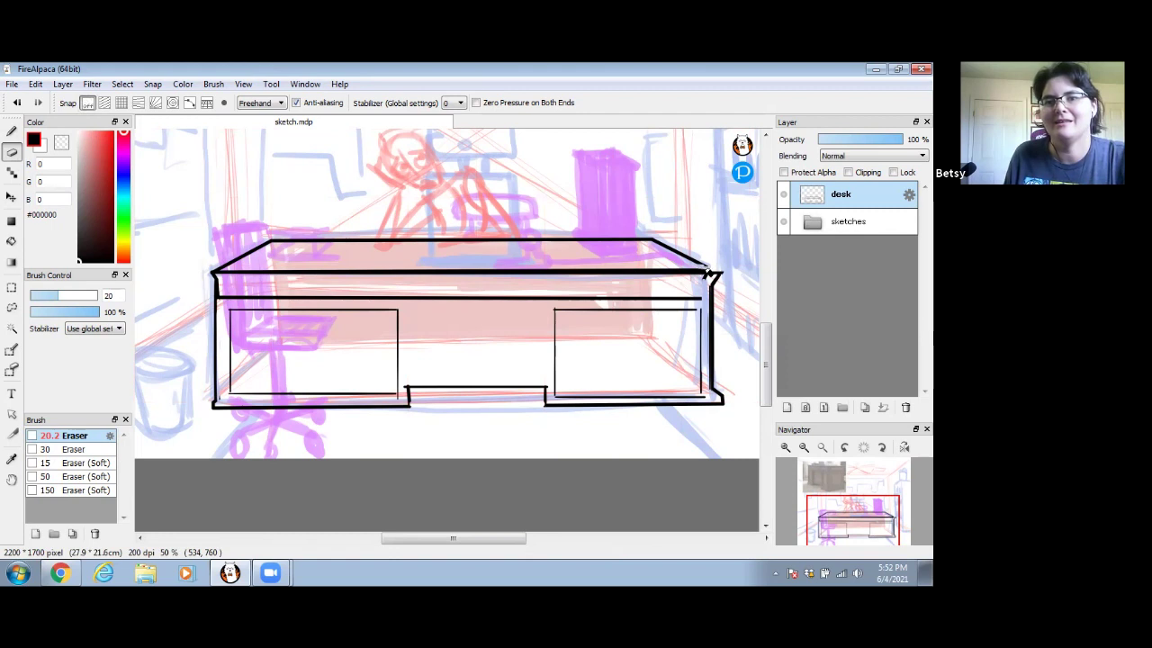
{"action": "left_click_drag", "start_coordinate": [690, 260], "coordinate": [660, 246]}
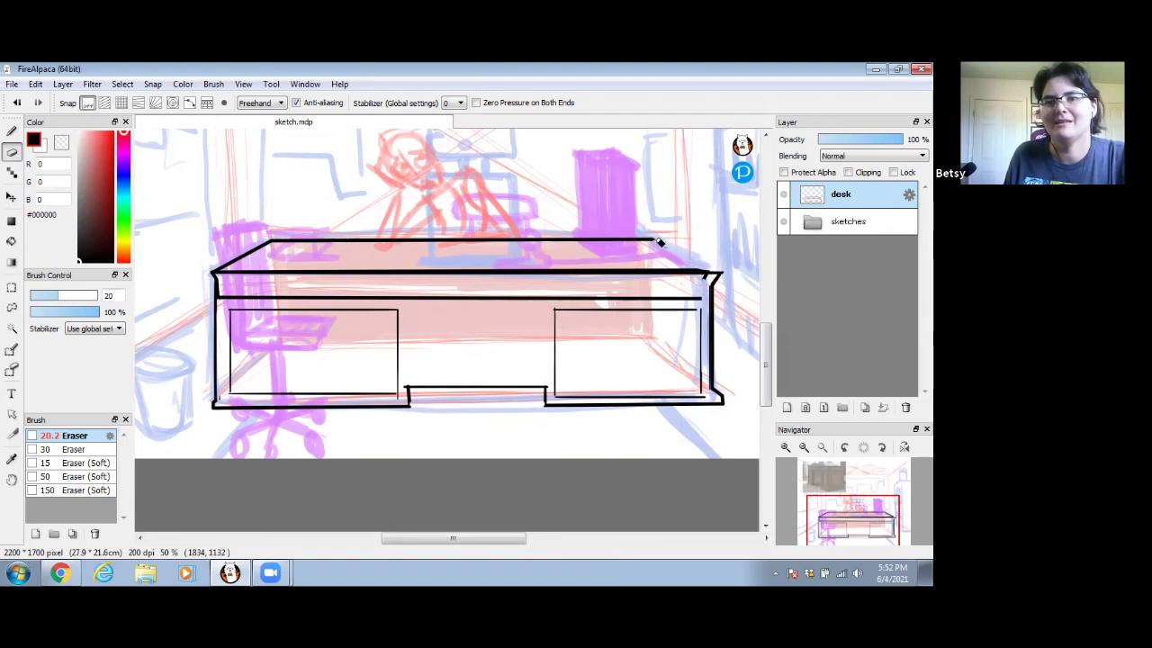
- Redraw the tabletop's slanted right edge as a straight line to the front corner and erase the stray marks at that corner
{"action": "left_click", "coordinate": [13, 131]}
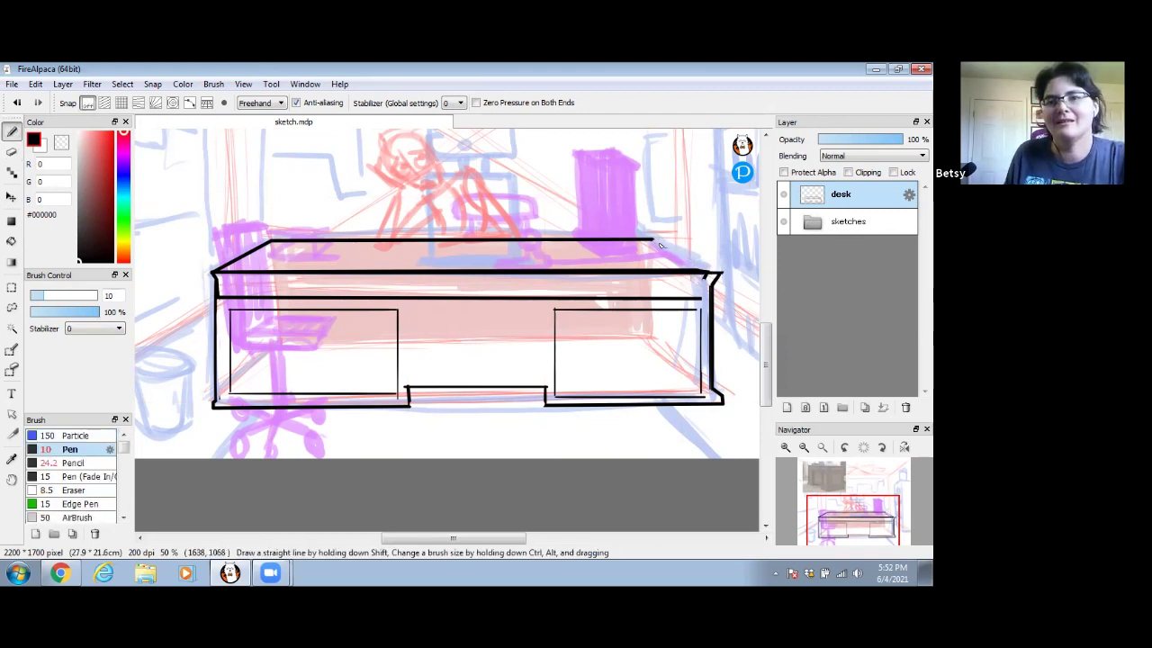
{"action": "left_click", "coordinate": [716, 273], "text": "shift"}
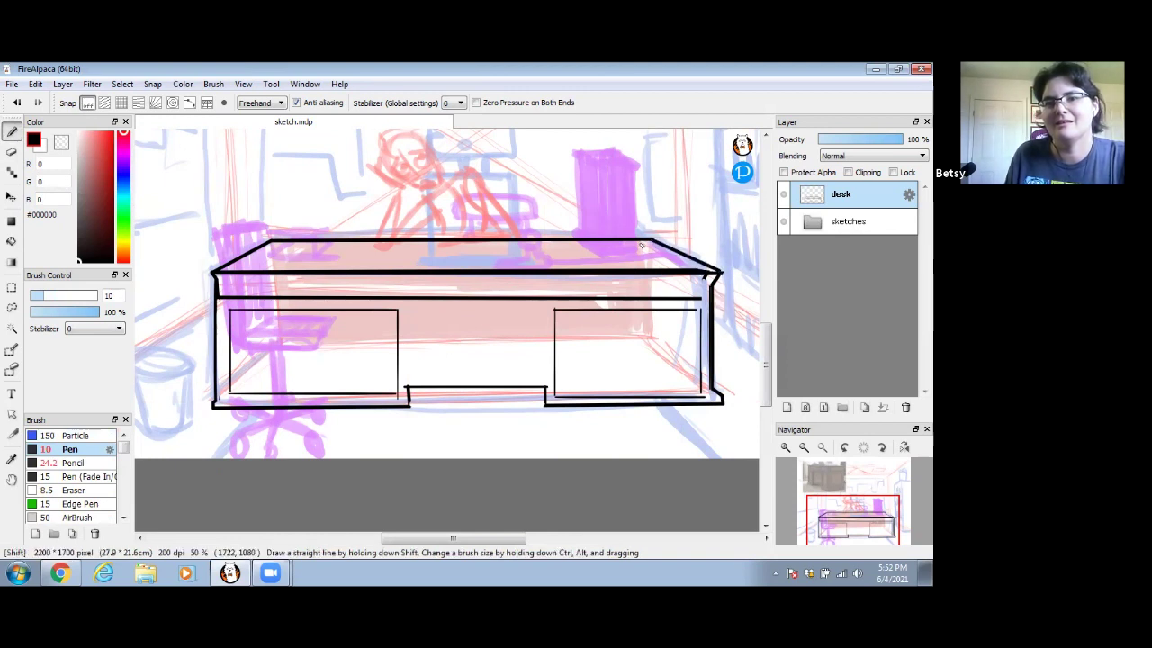
{"action": "left_click", "coordinate": [12, 153]}
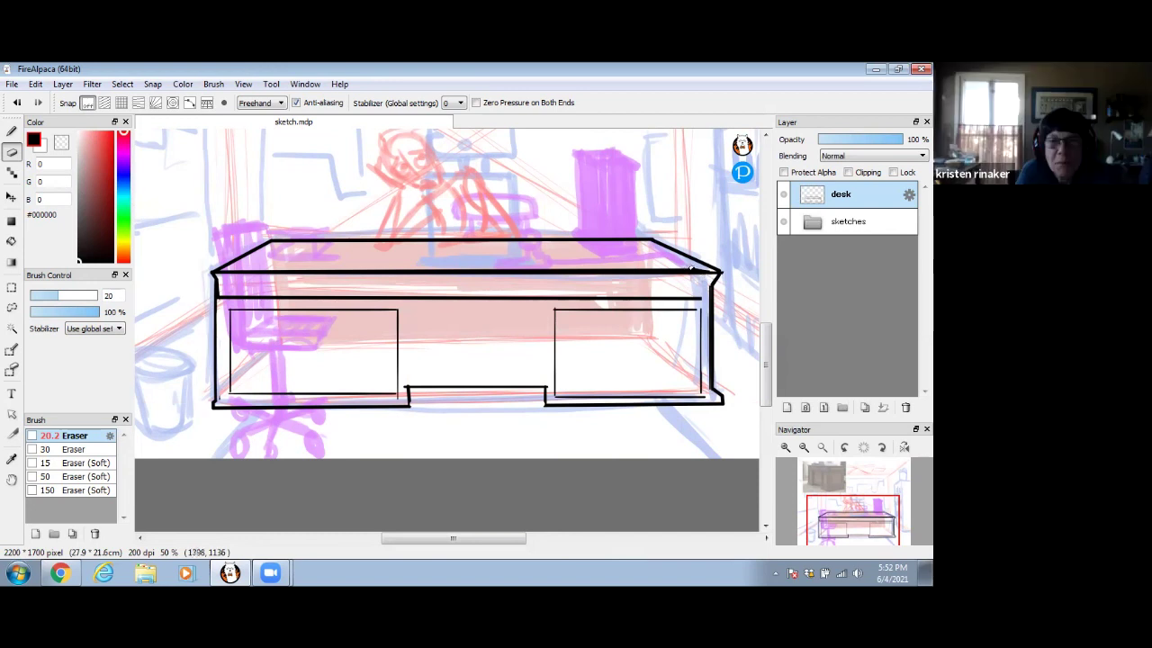
{"action": "key", "text": "space"}
{"action": "left_click_drag", "start_coordinate": [555, 330], "coordinate": [540, 322]}
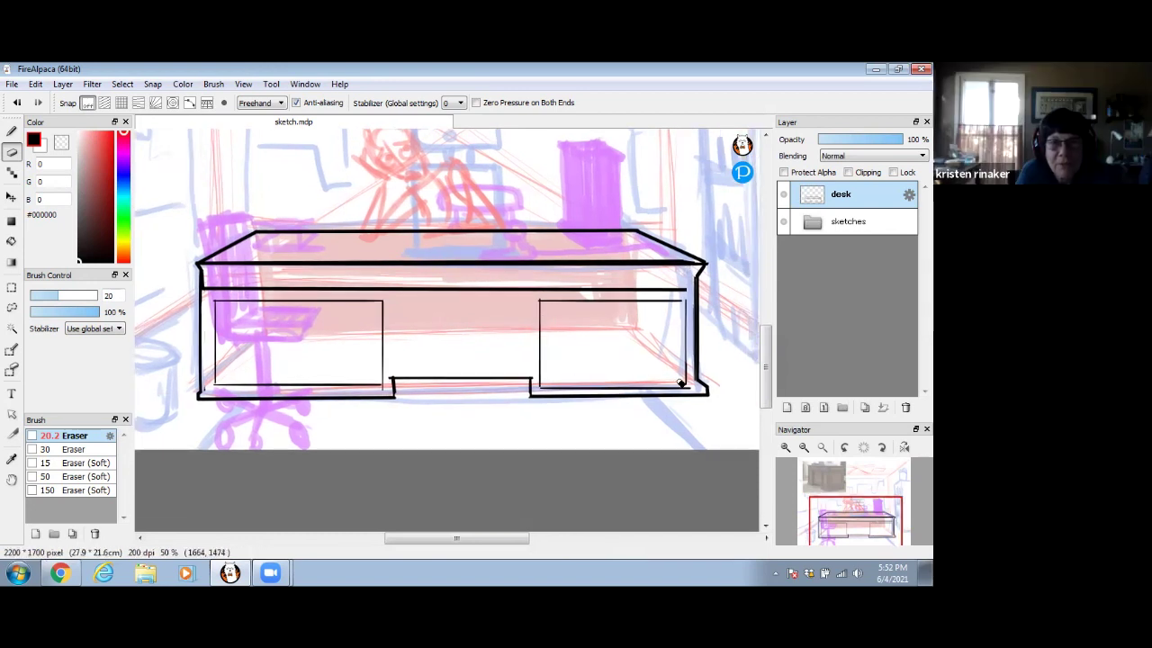
- Draw a middle panel between the desk's two side panels and an inset rectangle inside the left panel, using grid-snapped Pen lines
{"action": "key", "text": "b"}
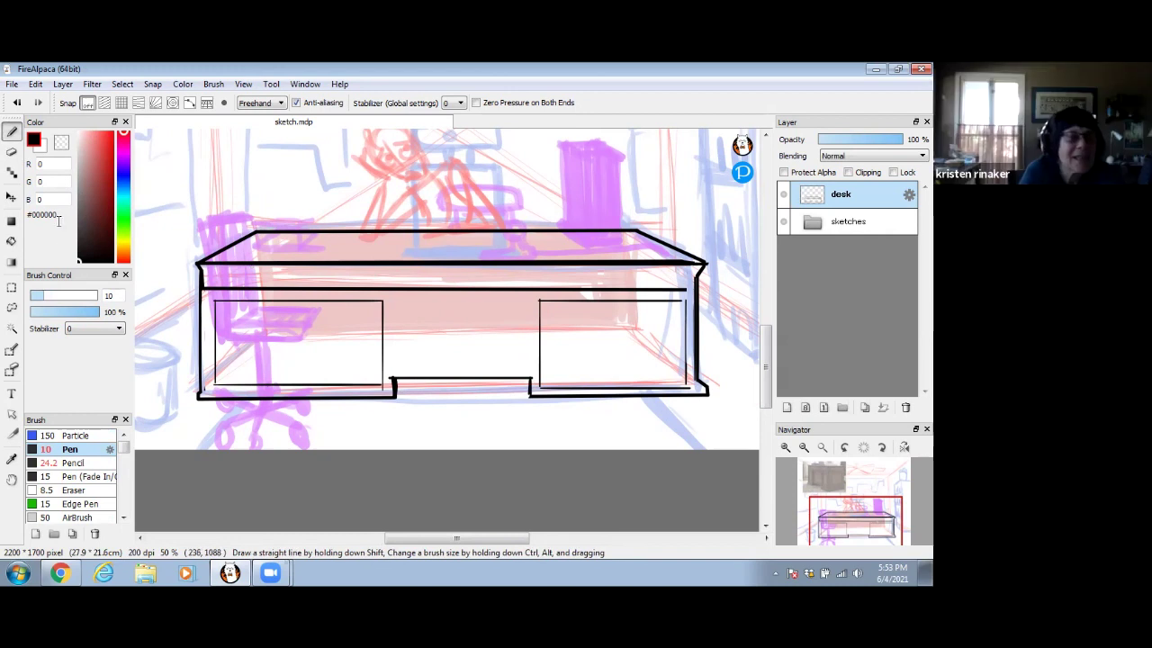
{"action": "left_click", "coordinate": [122, 102]}
{"action": "mouse_move", "coordinate": [394, 304]}
{"action": "left_mouse_down"}
{"action": "mouse_move", "coordinate": [394, 369]}
{"action": "mouse_move", "coordinate": [528, 368]}
{"action": "left_mouse_up"}
{"action": "left_click", "coordinate": [530, 298], "text": "shift"}
{"action": "mouse_move", "coordinate": [529, 298]}
{"action": "left_mouse_down"}
{"action": "mouse_move", "coordinate": [395, 303]}
{"action": "mouse_move", "coordinate": [367, 374]}
{"action": "mouse_move", "coordinate": [232, 373]}
{"action": "left_mouse_up"}
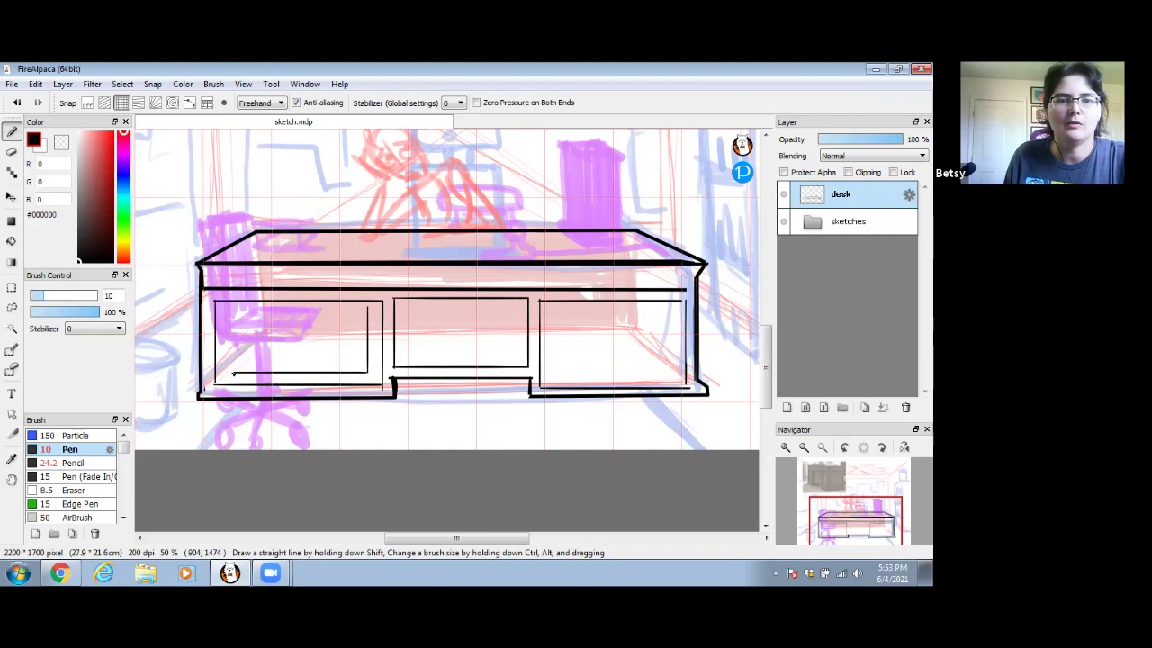
{"action": "left_click", "coordinate": [226, 324], "text": "shift"}
{"action": "left_click_drag", "start_coordinate": [227, 310], "coordinate": [349, 310]}
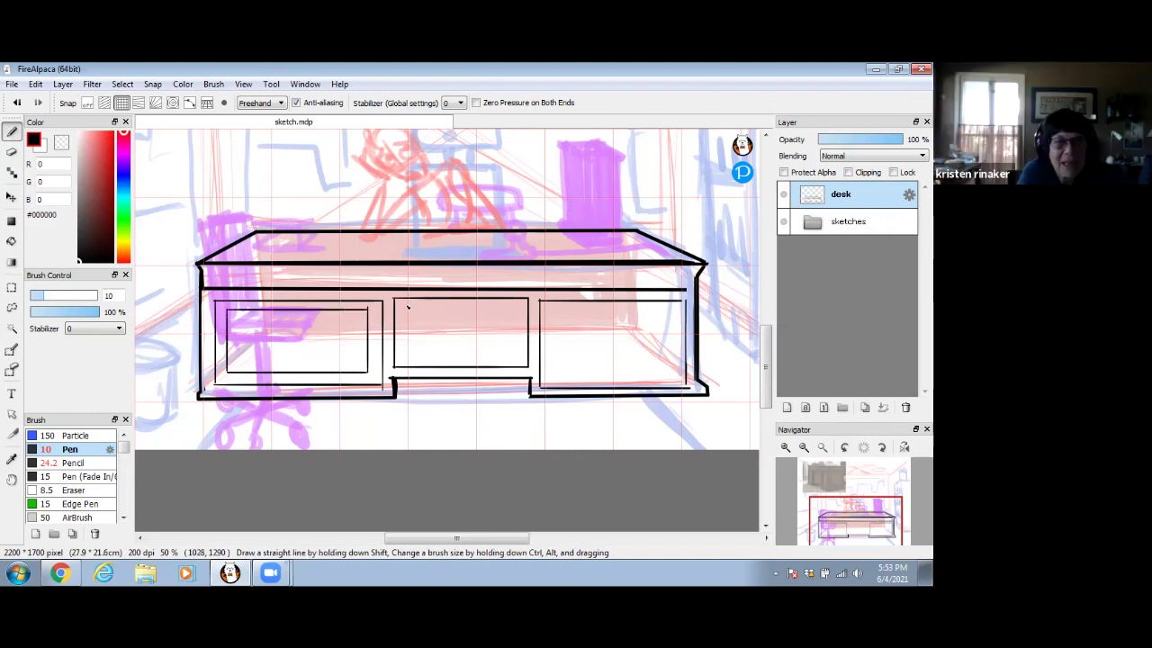
- Draw an inset rectangle inside the desk's middle panel with grid-snapped Pen lines
{"action": "left_click", "coordinate": [407, 355], "text": "shift"}
{"action": "left_click", "coordinate": [484, 355], "text": "shift"}
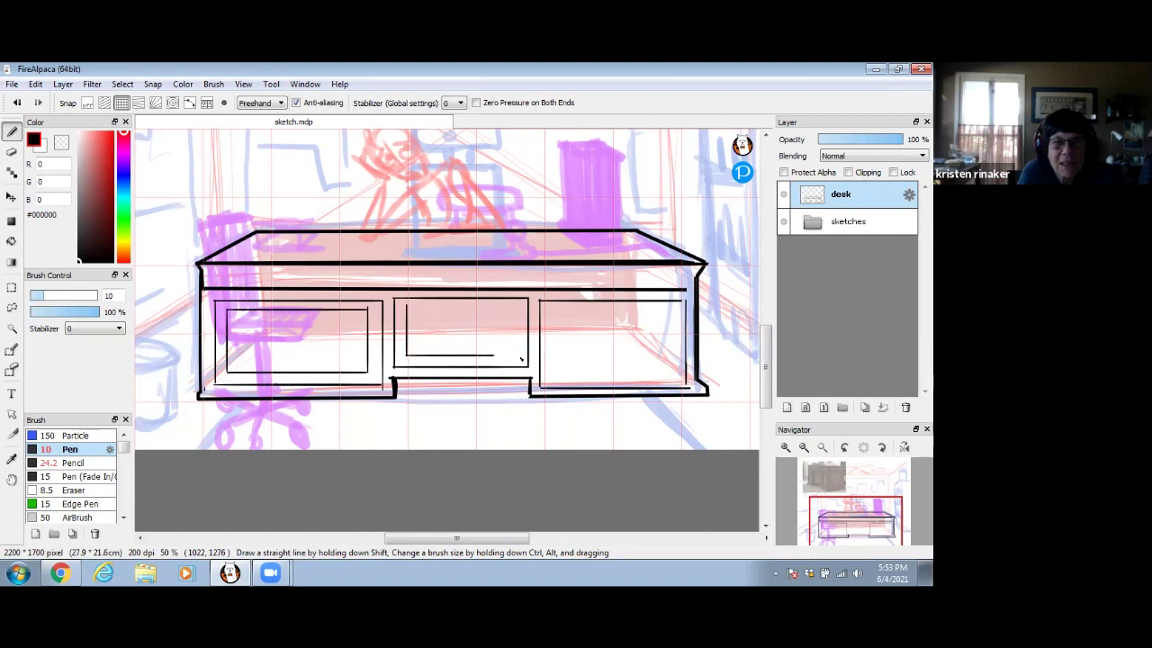
{"action": "left_click_drag", "start_coordinate": [521, 354], "coordinate": [521, 312]}
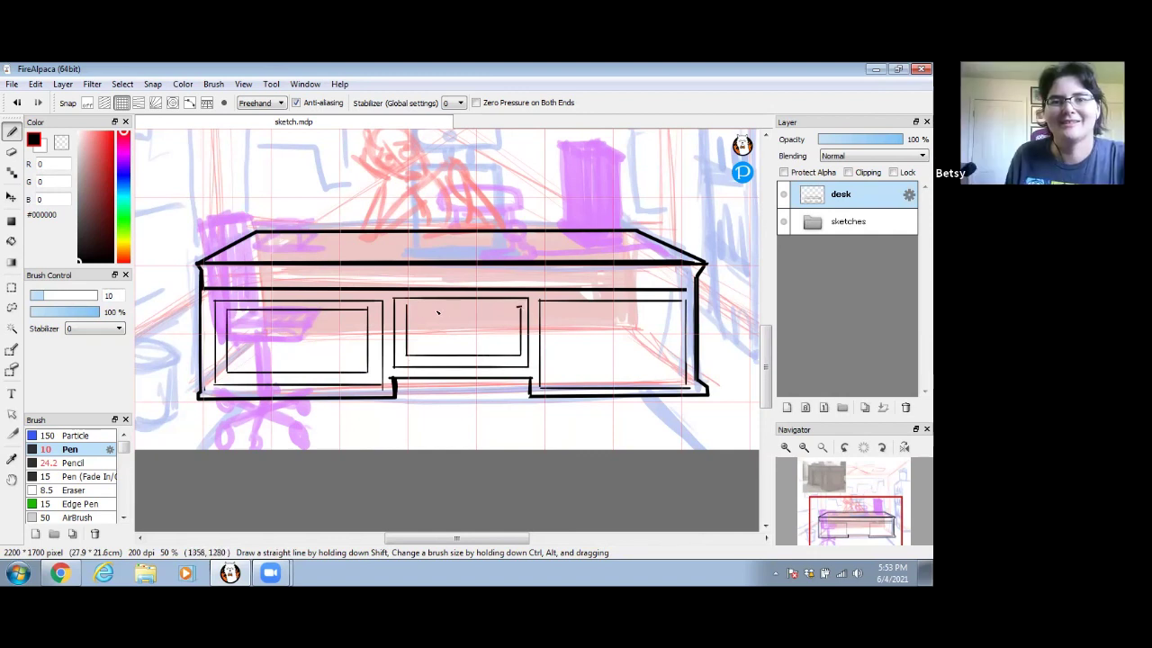
{"action": "left_click", "coordinate": [407, 310], "text": "shift"}
- Draw a snapped inset rectangle inside the desk's right panel, then set the Pen to the transparent colour with snapping off
{"action": "left_click", "coordinate": [551, 379], "text": "shift"}
{"action": "left_click_drag", "start_coordinate": [606, 375], "coordinate": [670, 377]}
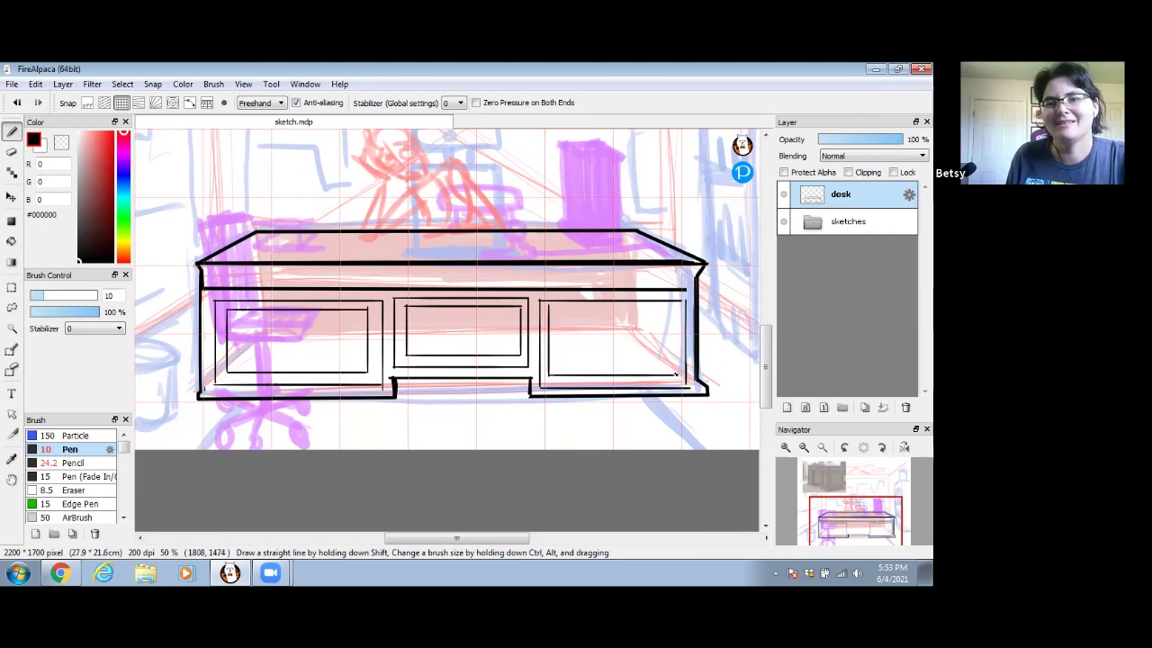
{"action": "left_click_drag", "start_coordinate": [567, 306], "coordinate": [675, 307]}
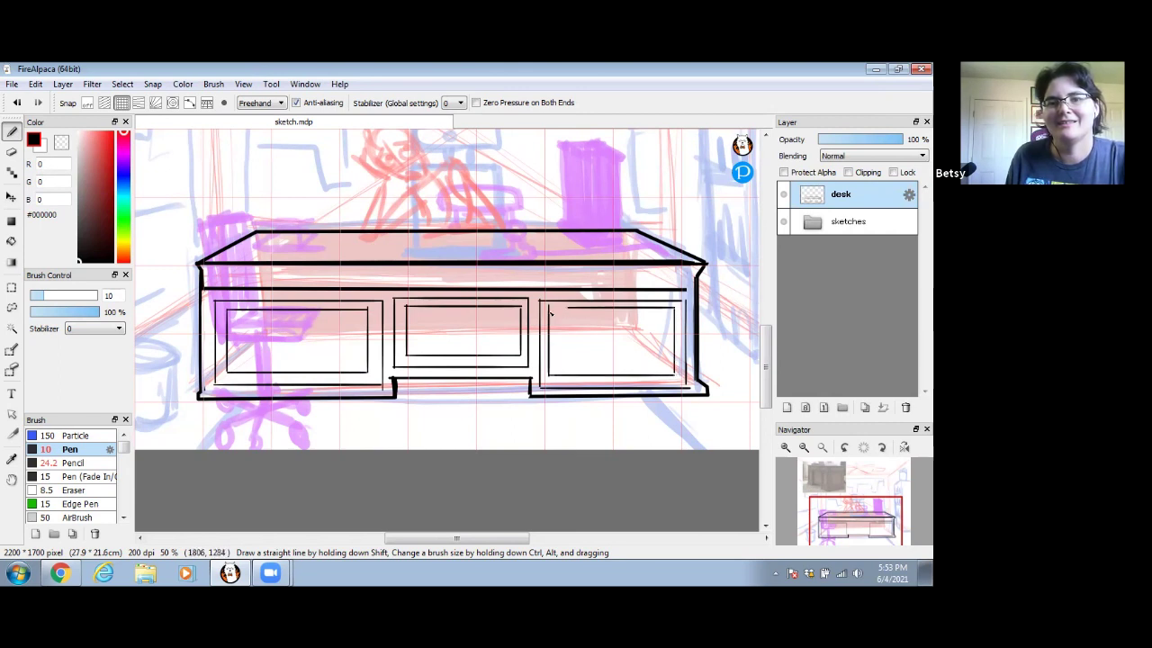
{"action": "left_click_drag", "start_coordinate": [548, 307], "coordinate": [567, 307]}
{"action": "left_click", "coordinate": [61, 142]}
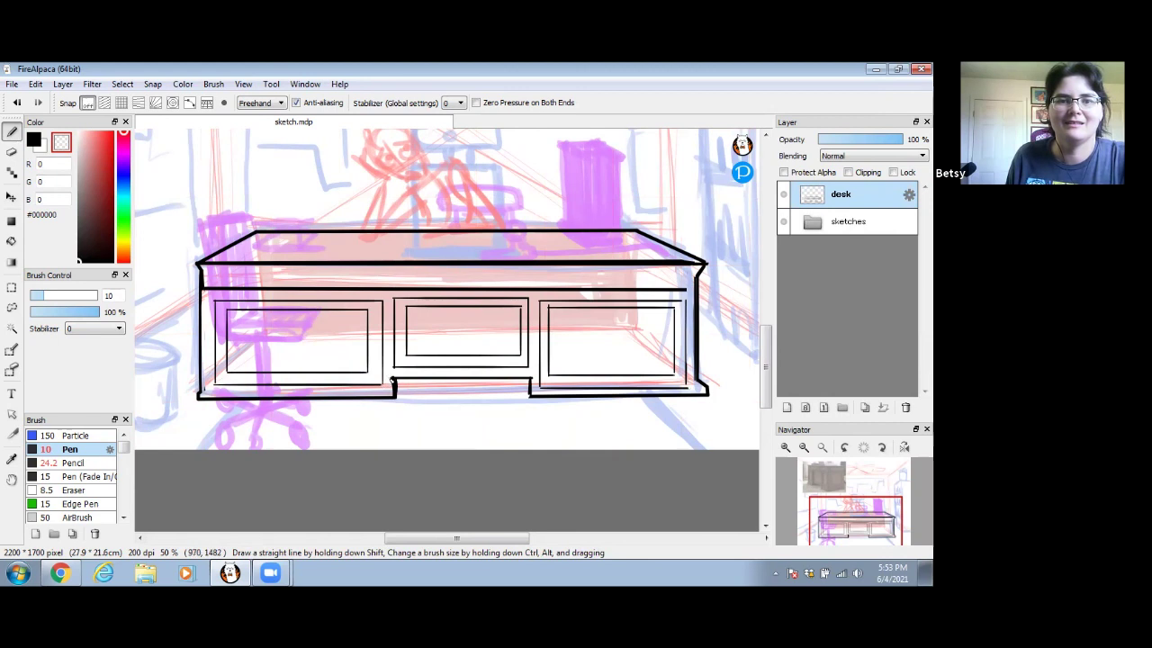
- Add a new layer above the desk layer and name it "character"
{"action": "left_click_drag", "start_coordinate": [483, 252], "coordinate": [457, 370]}
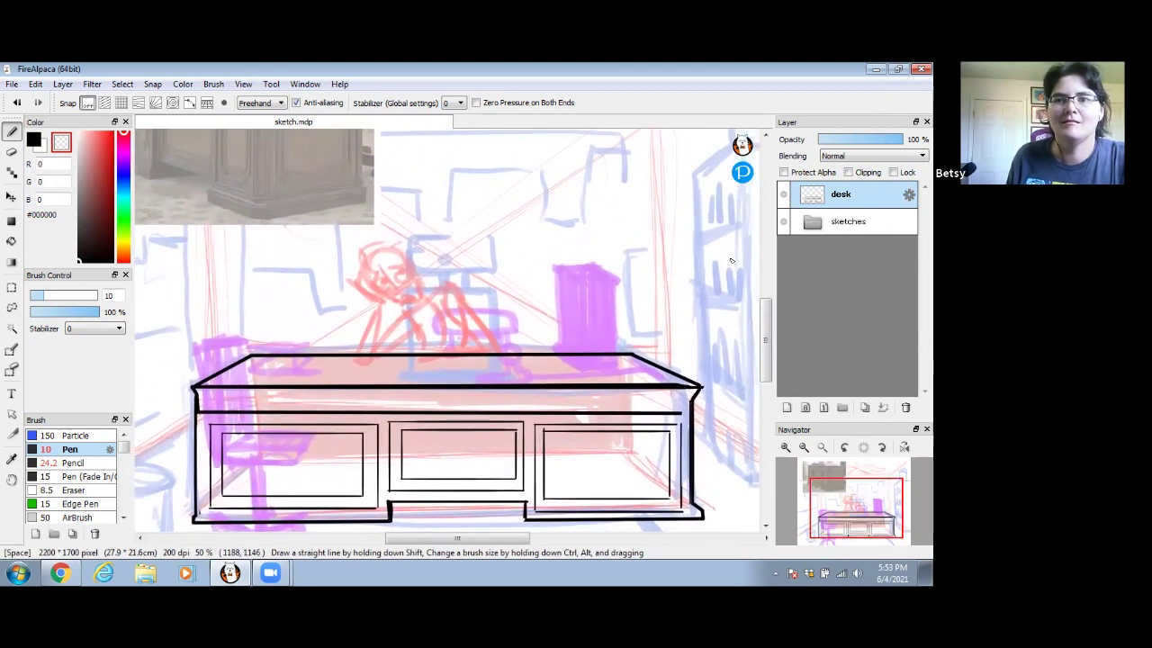
{"action": "left_click", "coordinate": [785, 448]}
{"action": "left_click", "coordinate": [783, 449]}
{"action": "left_click_drag", "start_coordinate": [437, 288], "coordinate": [455, 352]}
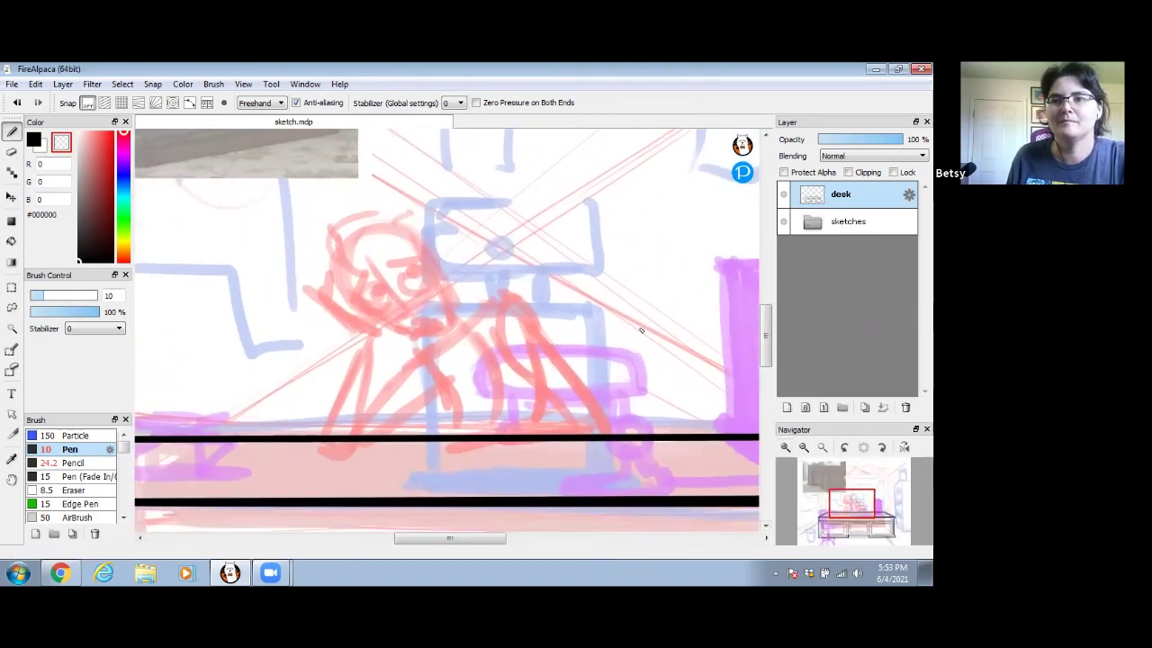
{"action": "left_click", "coordinate": [787, 407]}
{"action": "double_click", "coordinate": [844, 195]}
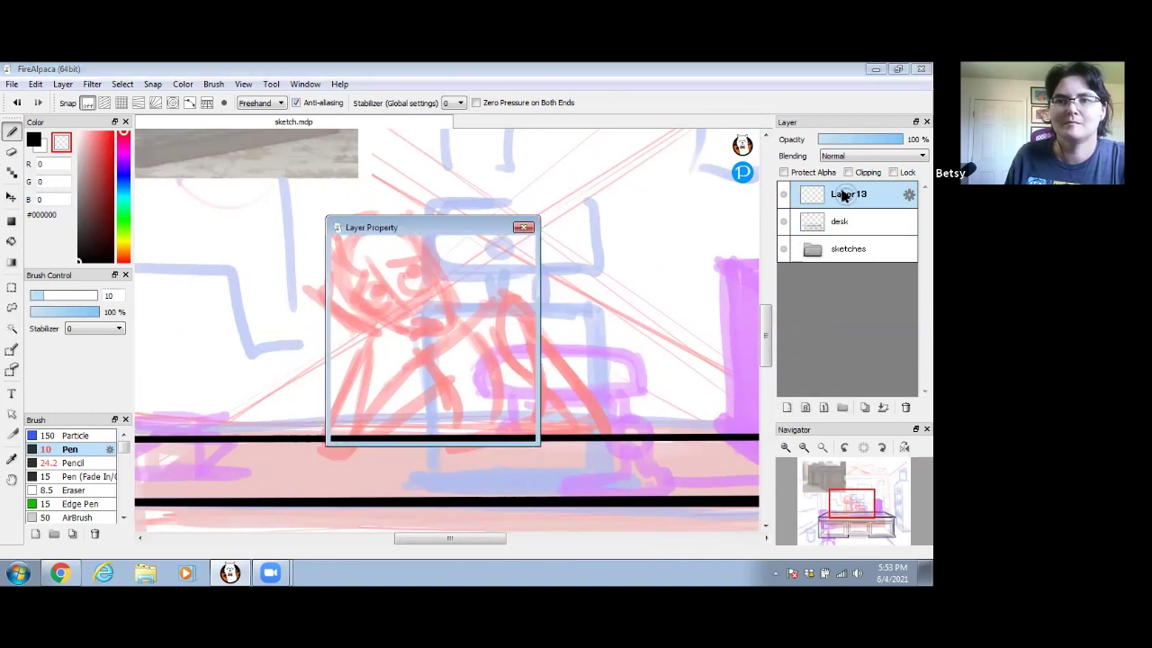
{"action": "type", "text": "character"}
{"action": "key", "text": "Return"}
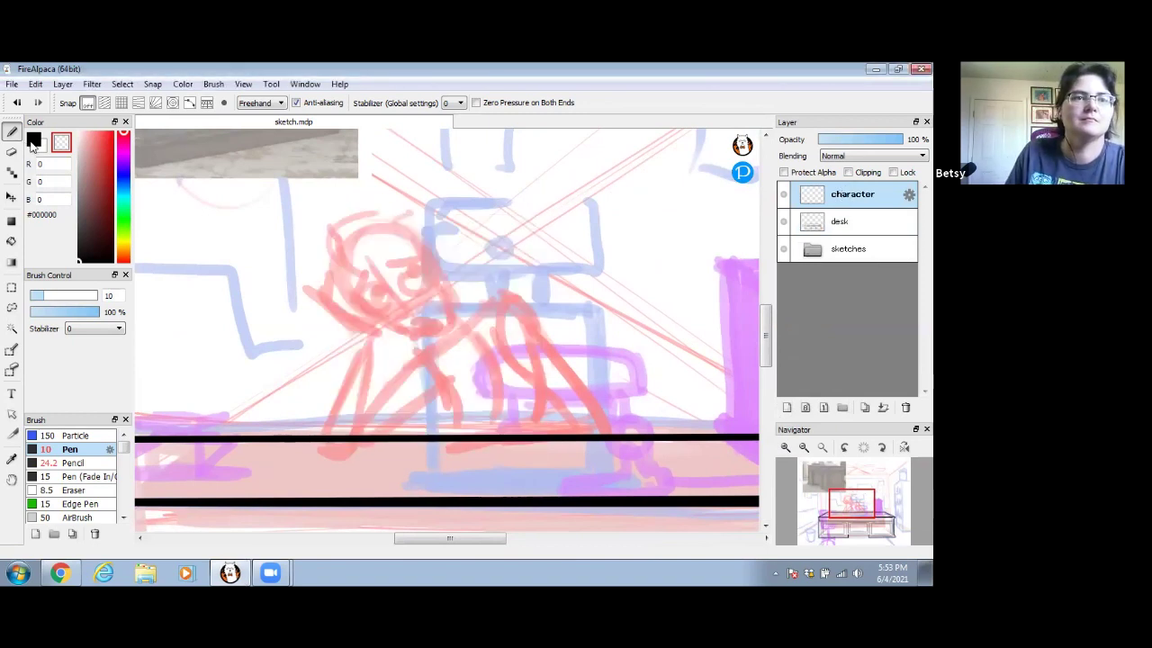
- Line the character's eyes, eyebrows, nose and mouth in black over the red sketch with the Pen
{"action": "left_click_drag", "start_coordinate": [455, 292], "coordinate": [479, 276]}
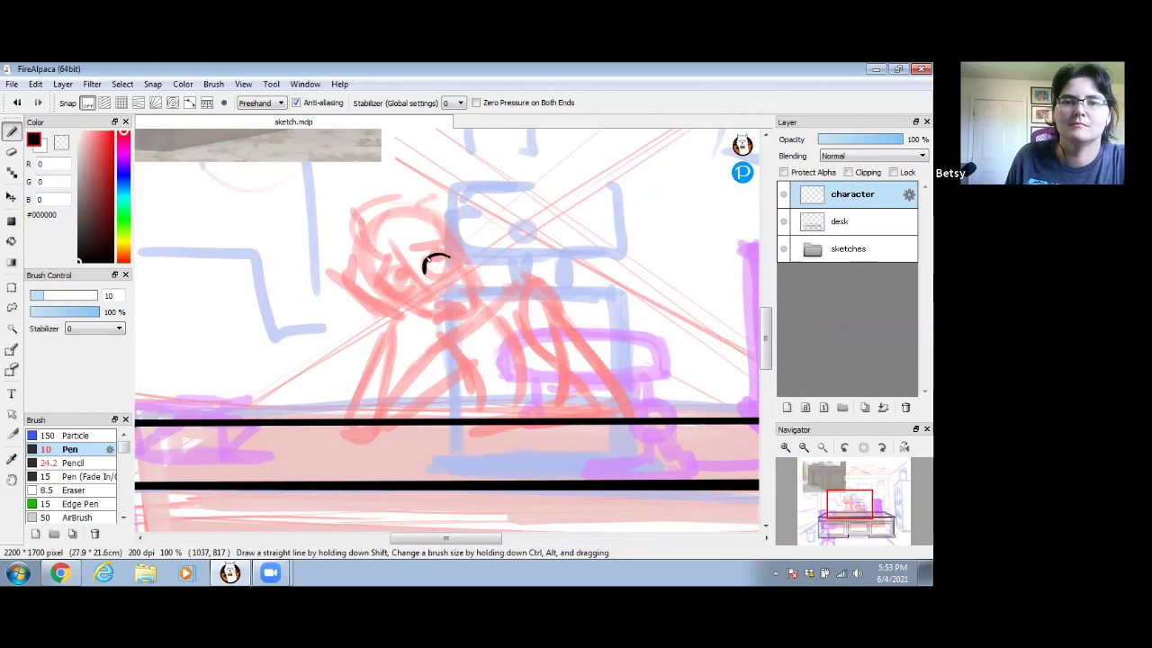
{"action": "mouse_move", "coordinate": [433, 267]}
{"action": "left_mouse_down"}
{"action": "mouse_move", "coordinate": [421, 266]}
{"action": "mouse_move", "coordinate": [424, 250]}
{"action": "mouse_move", "coordinate": [437, 250]}
{"action": "left_mouse_up"}
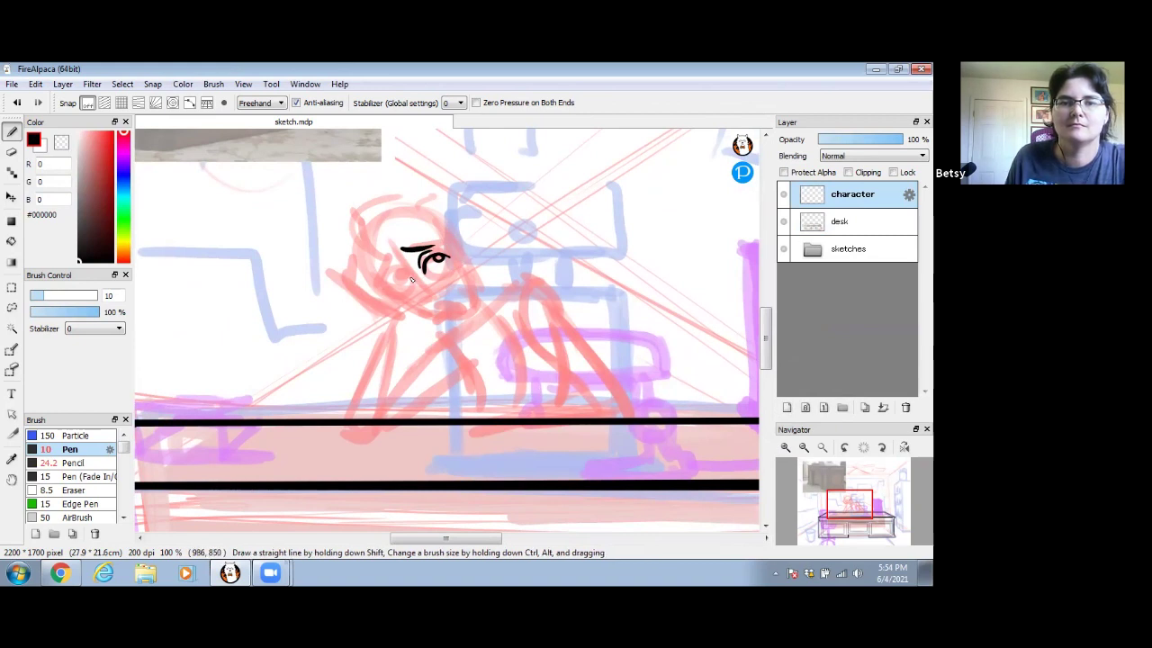
{"action": "mouse_move", "coordinate": [388, 289]}
{"action": "left_mouse_down"}
{"action": "mouse_move", "coordinate": [401, 272]}
{"action": "mouse_move", "coordinate": [415, 283]}
{"action": "mouse_move", "coordinate": [378, 275]}
{"action": "mouse_move", "coordinate": [457, 309]}
{"action": "left_mouse_up"}
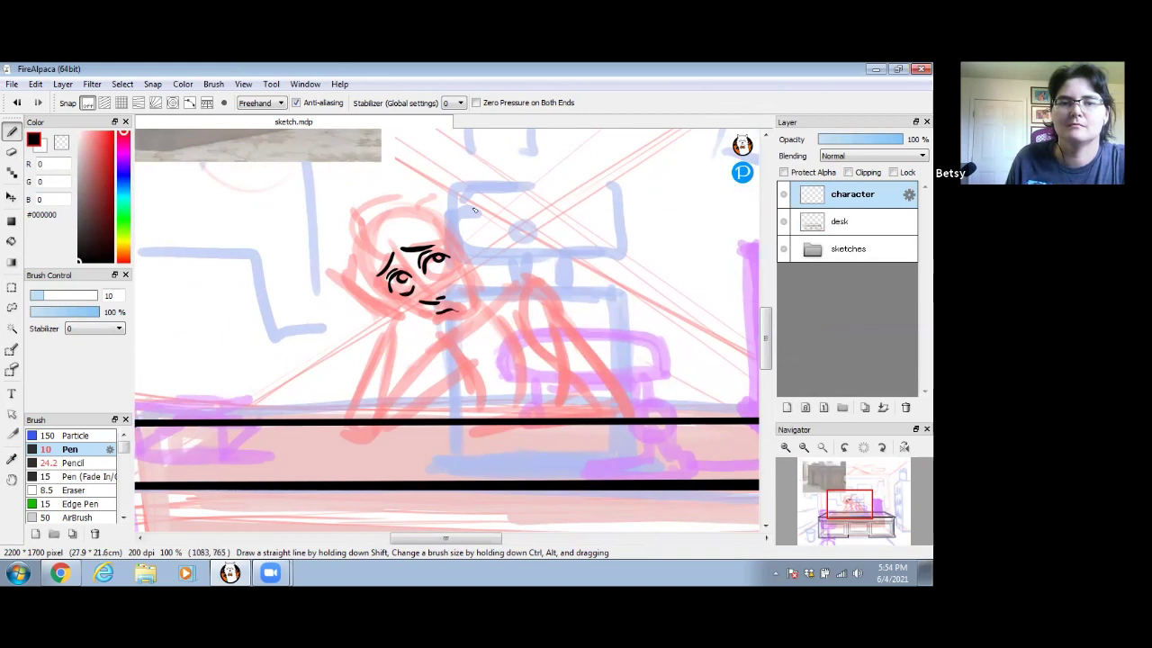
{"action": "scroll", "coordinate": [450, 234], "scroll_direction": "down", "scroll_amount": 1}
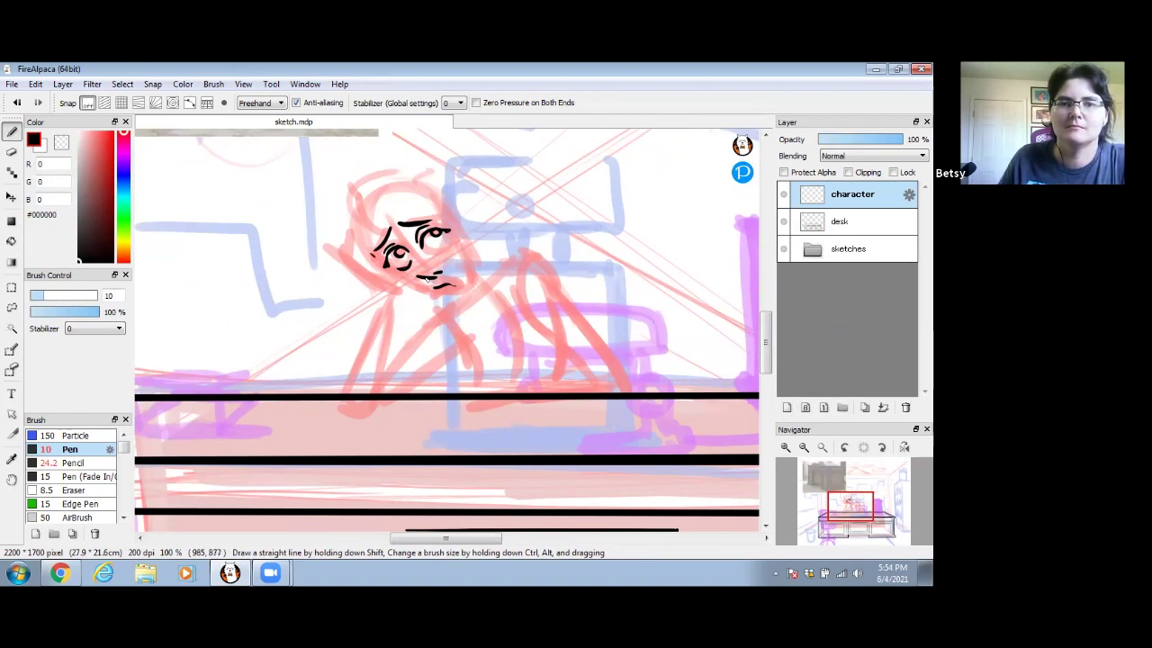
- Line the outline of the character's face along the cheeks, jaw and chin
{"action": "left_click_drag", "start_coordinate": [465, 252], "coordinate": [459, 295]}
{"action": "left_click_drag", "start_coordinate": [465, 244], "coordinate": [470, 270]}
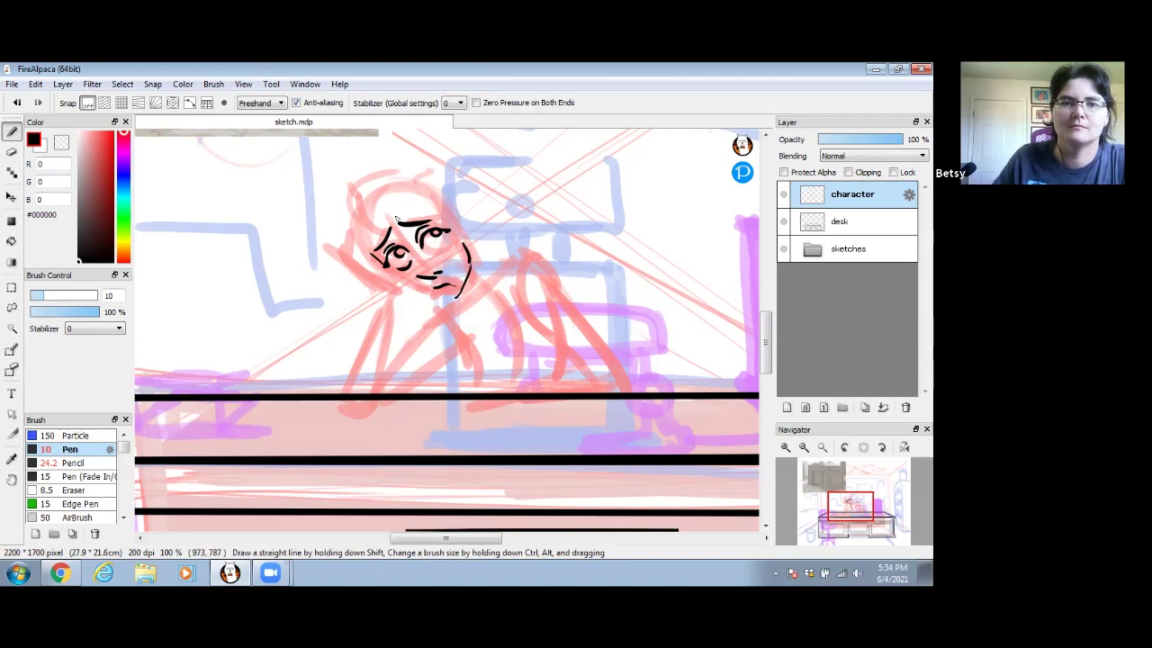
{"action": "left_click_drag", "start_coordinate": [387, 257], "coordinate": [448, 300]}
- Line the hand propping up the character's cheek, including its fingers, and the forearm's outer edge down to the desk
{"action": "left_click_drag", "start_coordinate": [439, 252], "coordinate": [454, 276]}
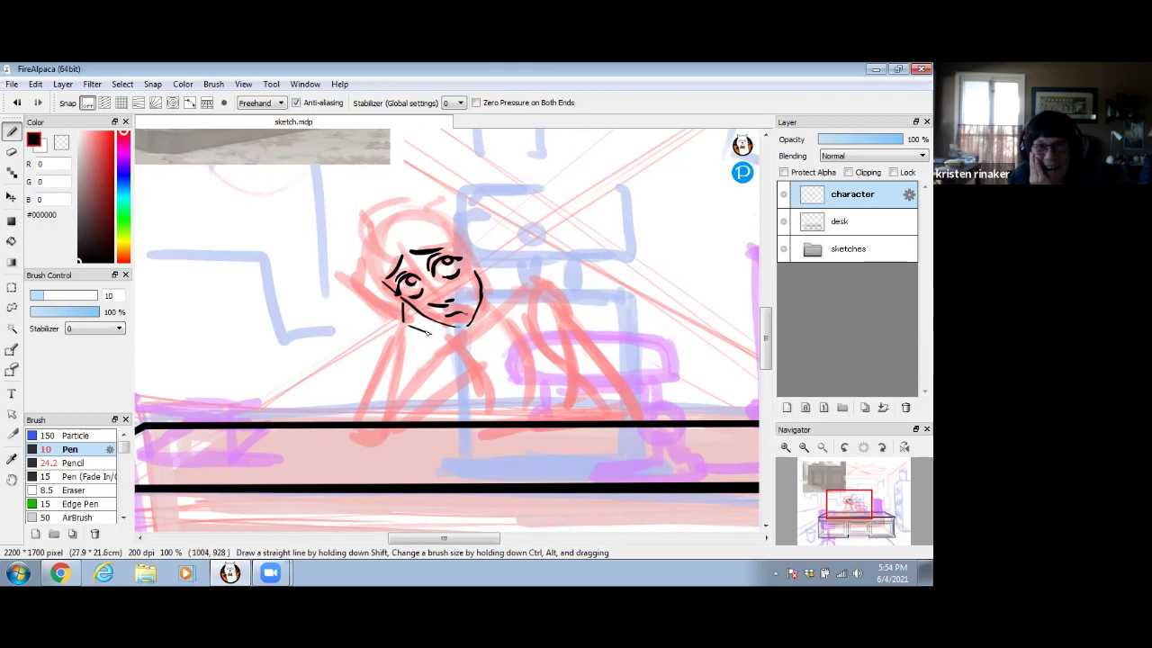
{"action": "mouse_move", "coordinate": [402, 320]}
{"action": "left_mouse_down"}
{"action": "mouse_move", "coordinate": [433, 330]}
{"action": "mouse_move", "coordinate": [407, 322]}
{"action": "left_mouse_up"}
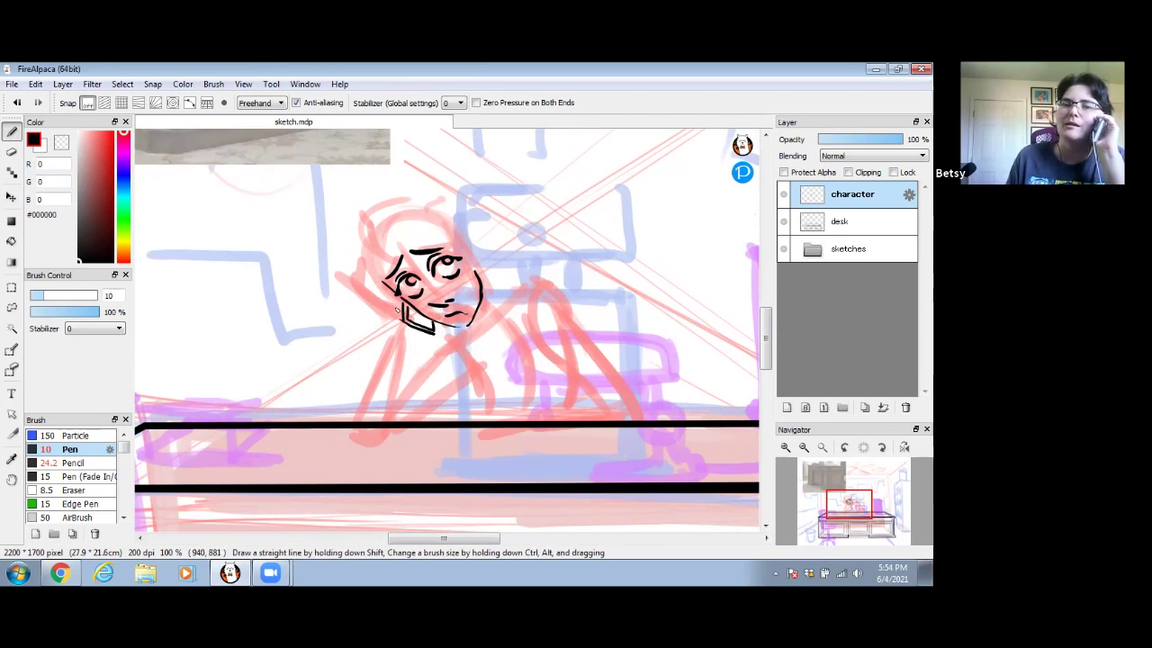
{"action": "mouse_move", "coordinate": [399, 299]}
{"action": "left_mouse_down"}
{"action": "mouse_move", "coordinate": [390, 315]}
{"action": "mouse_move", "coordinate": [407, 332]}
{"action": "mouse_move", "coordinate": [437, 337]}
{"action": "mouse_move", "coordinate": [406, 373]}
{"action": "mouse_move", "coordinate": [389, 444]}
{"action": "left_mouse_up"}
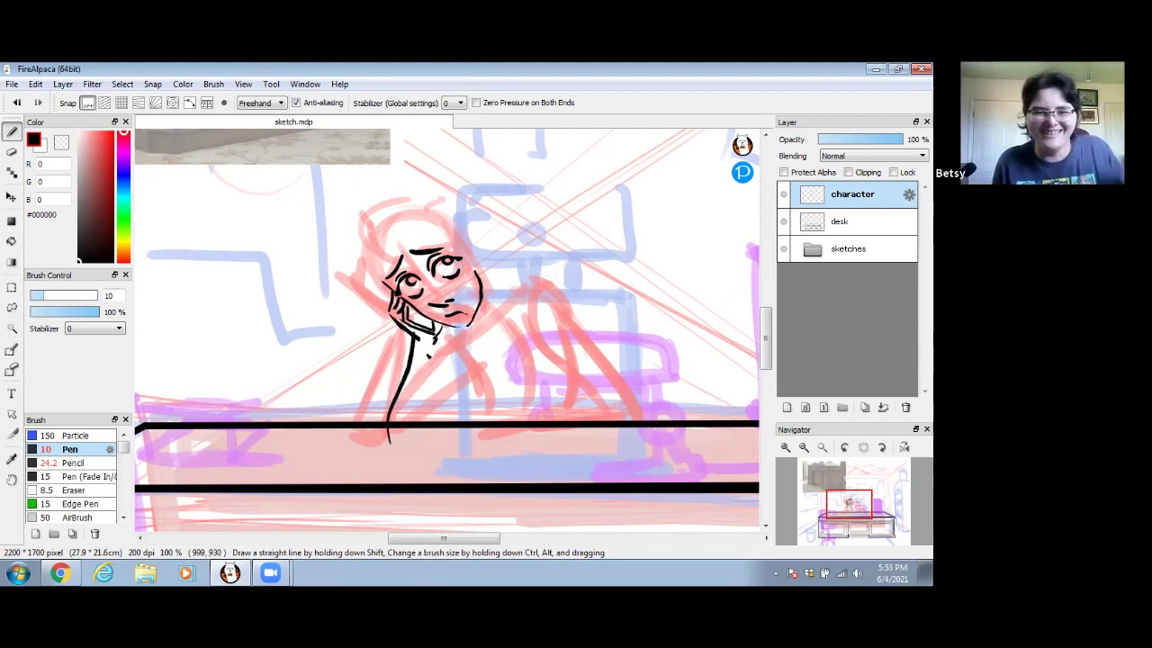
- Line the propped arm's elbow and inner forearm, and the upper contour running up to the chin
{"action": "left_click_drag", "start_coordinate": [388, 443], "coordinate": [466, 388]}
{"action": "left_click_drag", "start_coordinate": [439, 337], "coordinate": [424, 396]}
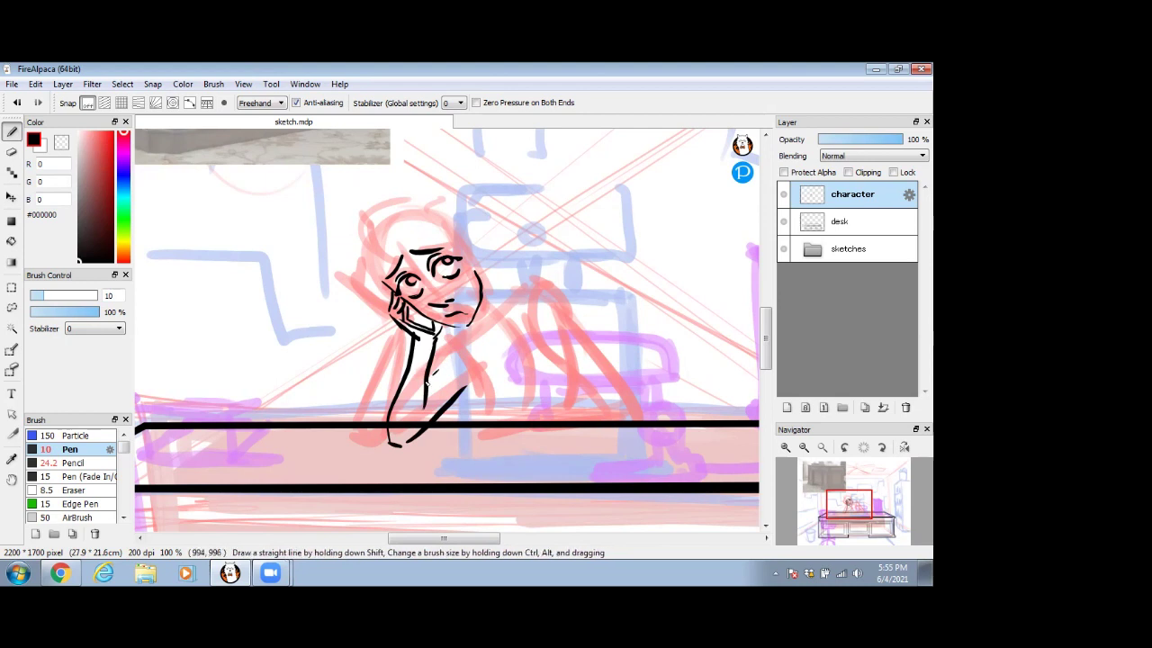
{"action": "left_click_drag", "start_coordinate": [469, 332], "coordinate": [429, 385]}
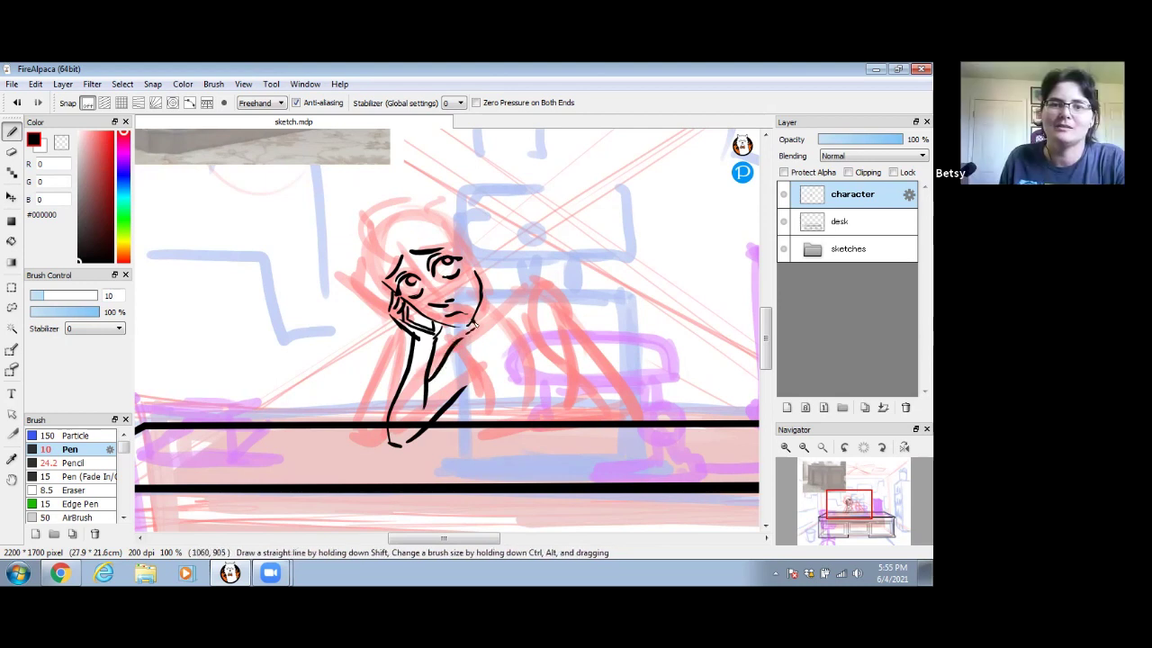
{"action": "left_click_drag", "start_coordinate": [477, 322], "coordinate": [486, 297]}
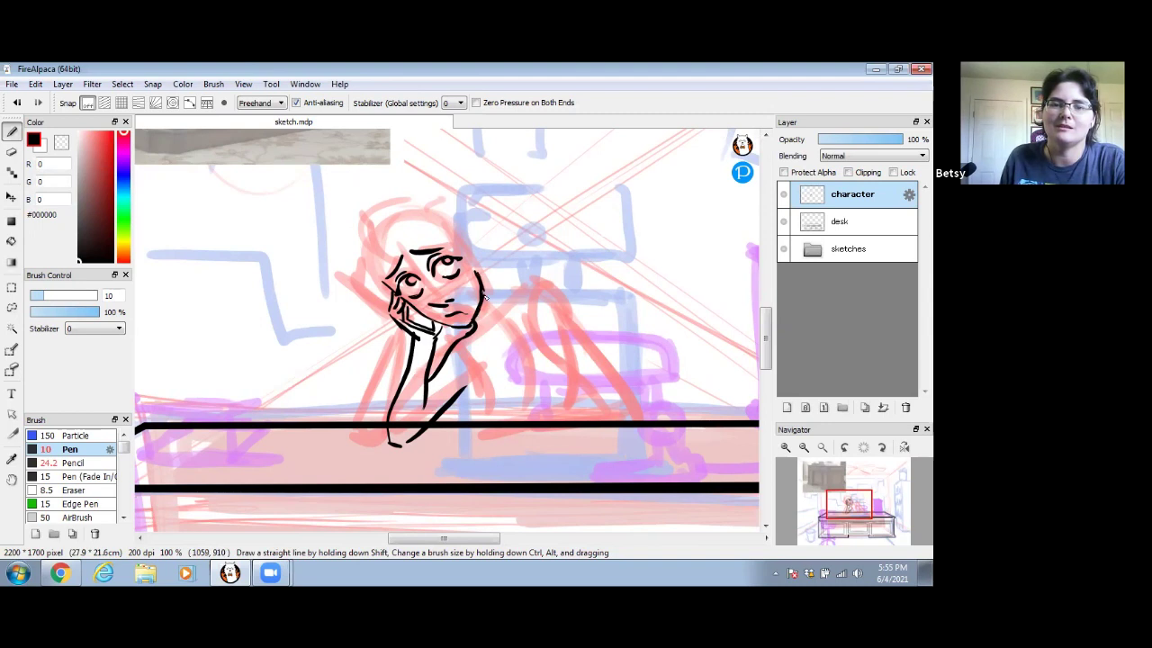
{"action": "left_click_drag", "start_coordinate": [494, 312], "coordinate": [432, 353]}
{"action": "left_click", "coordinate": [61, 143]}
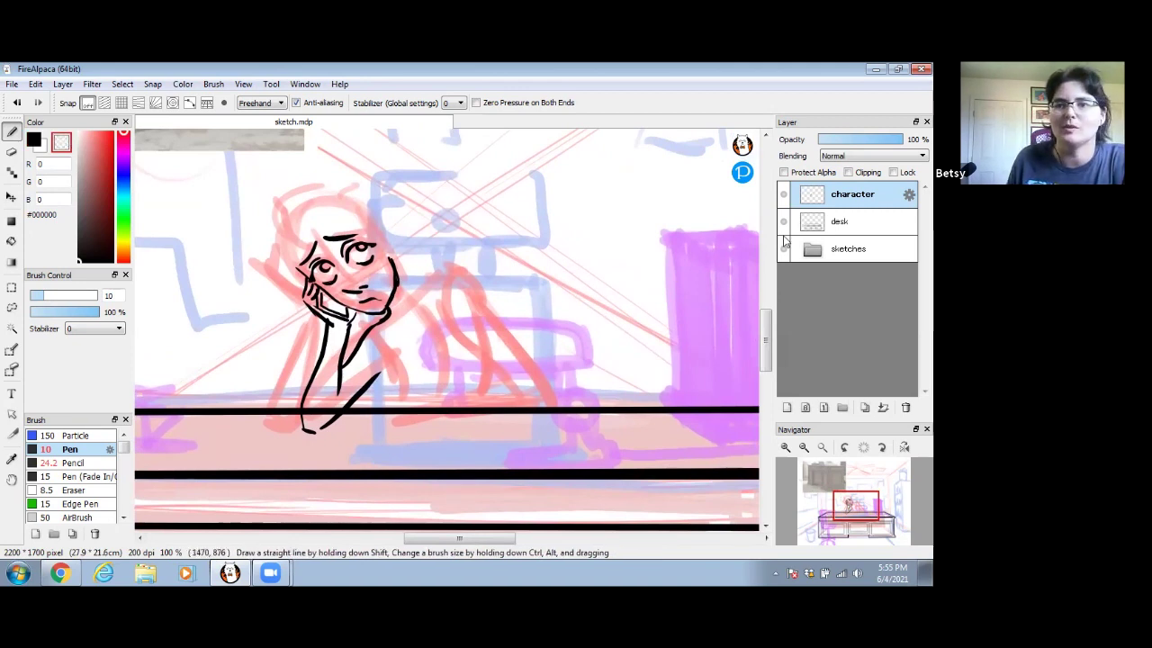
{"action": "left_click", "coordinate": [839, 221]}
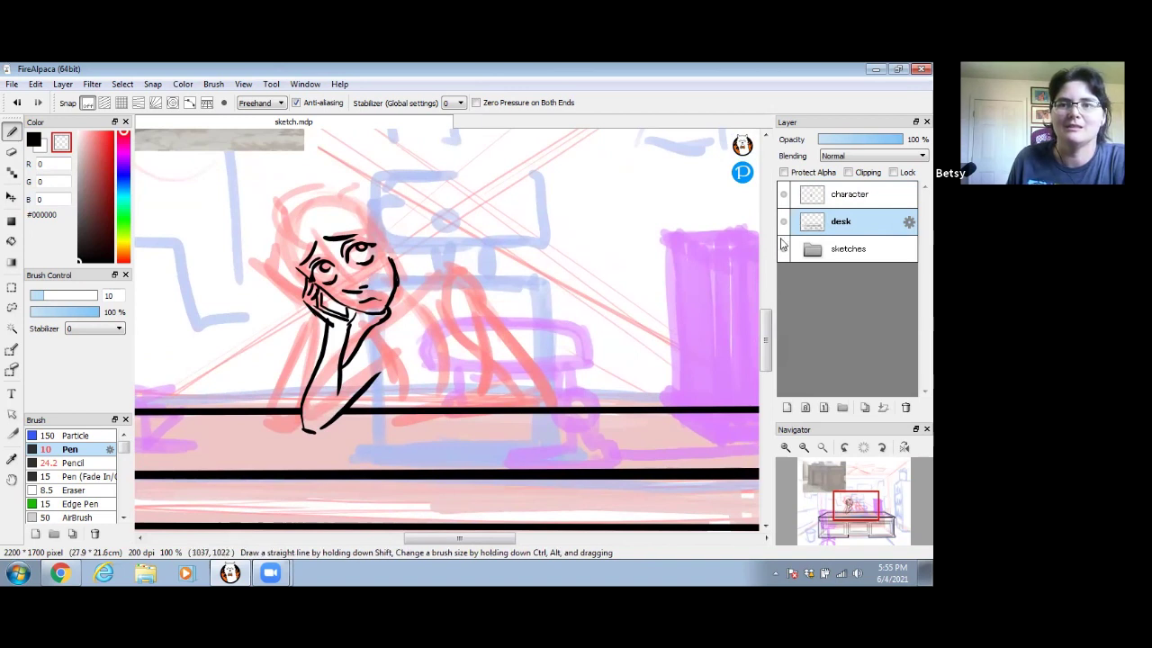
{"action": "left_click", "coordinate": [853, 195]}
{"action": "left_click", "coordinate": [34, 140]}
- Line the character's neck and far shoulder, close the underside of the elbow, and add the chest line beside the arm
{"action": "left_click_drag", "start_coordinate": [495, 290], "coordinate": [475, 305]}
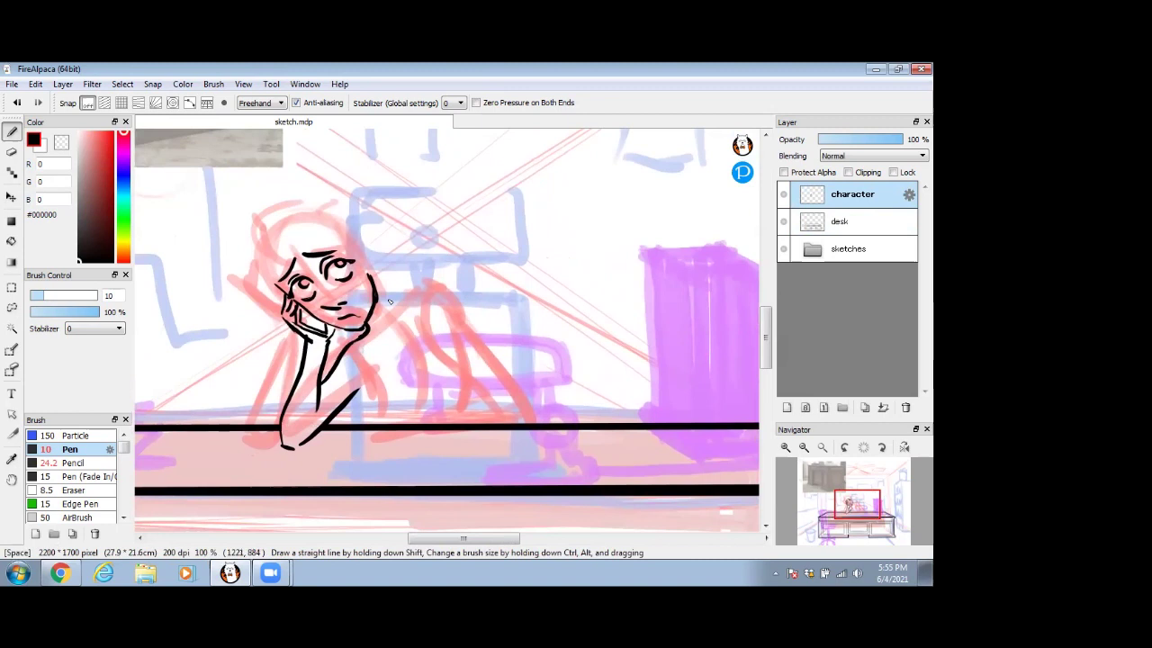
{"action": "mouse_move", "coordinate": [381, 288]}
{"action": "left_mouse_down"}
{"action": "mouse_move", "coordinate": [403, 317]}
{"action": "mouse_move", "coordinate": [427, 310]}
{"action": "mouse_move", "coordinate": [468, 328]}
{"action": "left_mouse_up"}
{"action": "left_click_drag", "start_coordinate": [406, 386], "coordinate": [477, 315]}
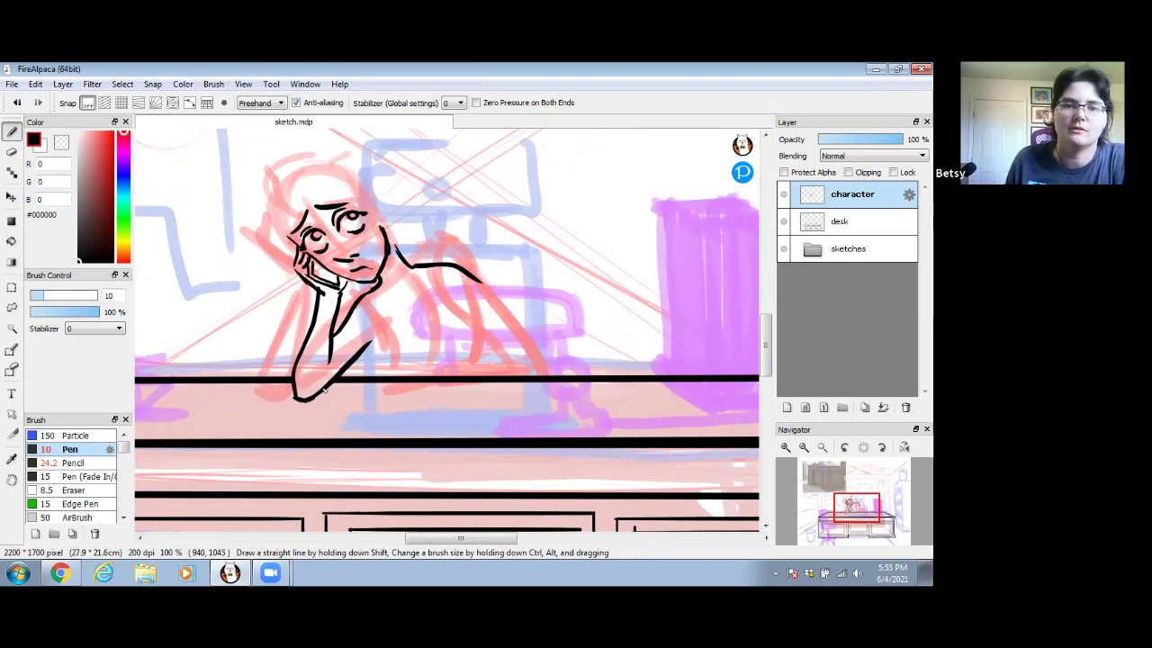
{"action": "left_click_drag", "start_coordinate": [438, 315], "coordinate": [372, 342]}
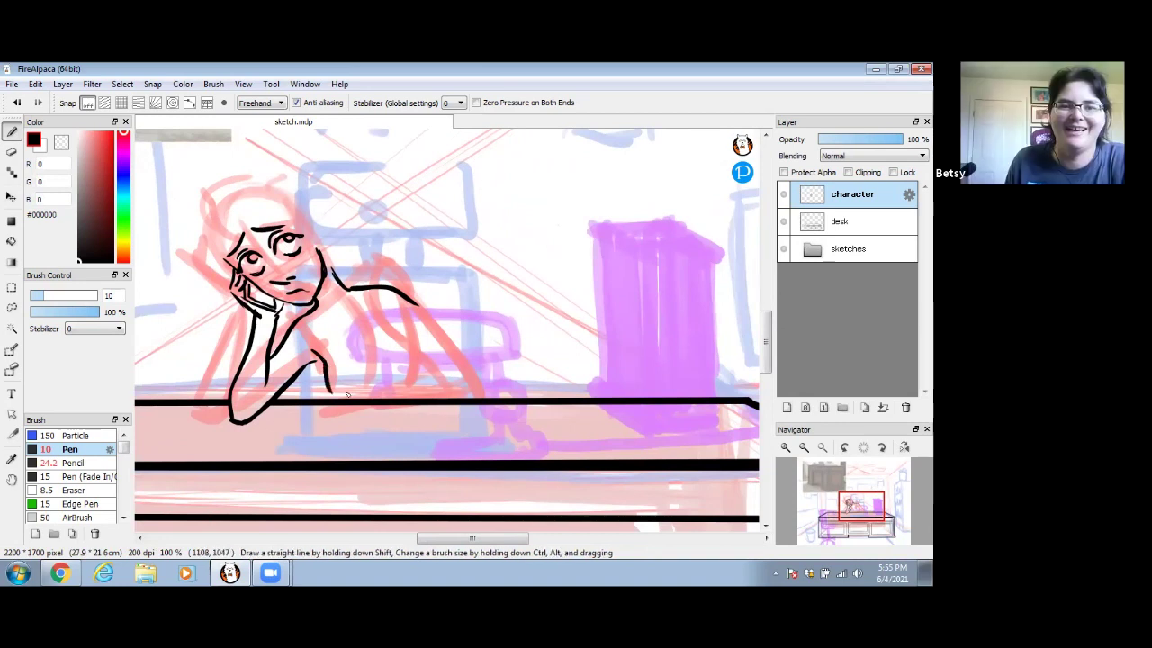
- Line the character's far upper arm, elbow and forearm, and outline the hand resting on the desktop
{"action": "left_click_drag", "start_coordinate": [402, 317], "coordinate": [396, 351]}
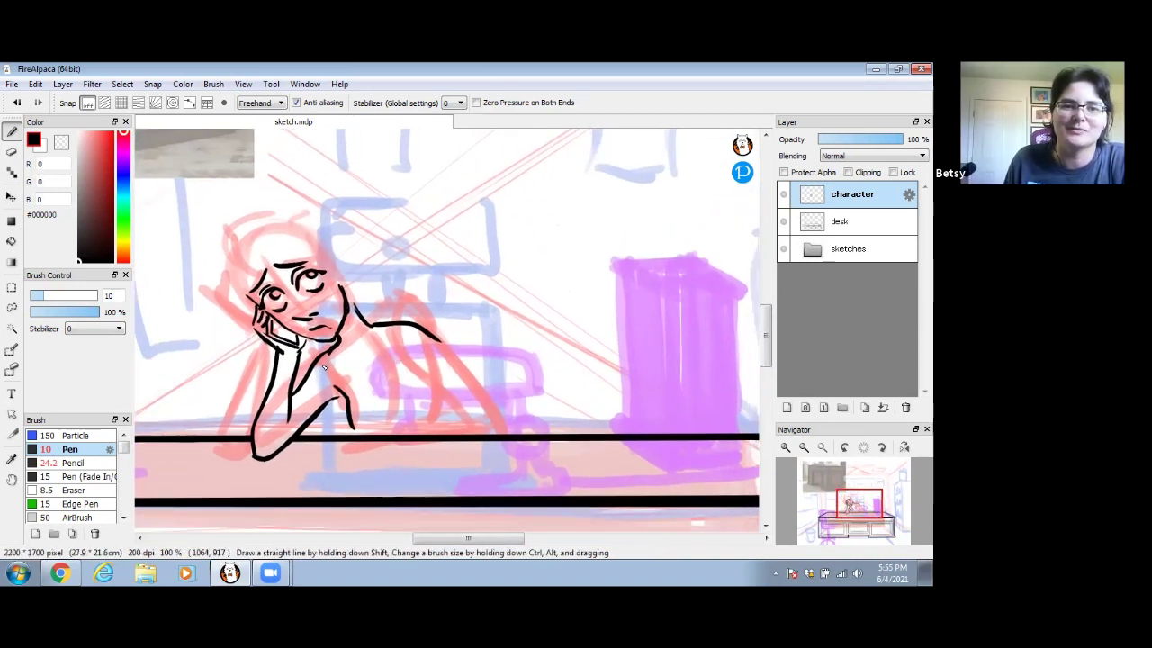
{"action": "mouse_move", "coordinate": [402, 326]}
{"action": "left_mouse_down"}
{"action": "mouse_move", "coordinate": [405, 360]}
{"action": "mouse_move", "coordinate": [420, 369]}
{"action": "mouse_move", "coordinate": [450, 349]}
{"action": "mouse_move", "coordinate": [478, 414]}
{"action": "mouse_move", "coordinate": [424, 455]}
{"action": "mouse_move", "coordinate": [387, 463]}
{"action": "left_mouse_up"}
{"action": "key", "text": "ctrl+z"}
{"action": "mouse_move", "coordinate": [475, 405]}
{"action": "left_mouse_down"}
{"action": "mouse_move", "coordinate": [448, 398]}
{"action": "mouse_move", "coordinate": [414, 429]}
{"action": "left_mouse_up"}
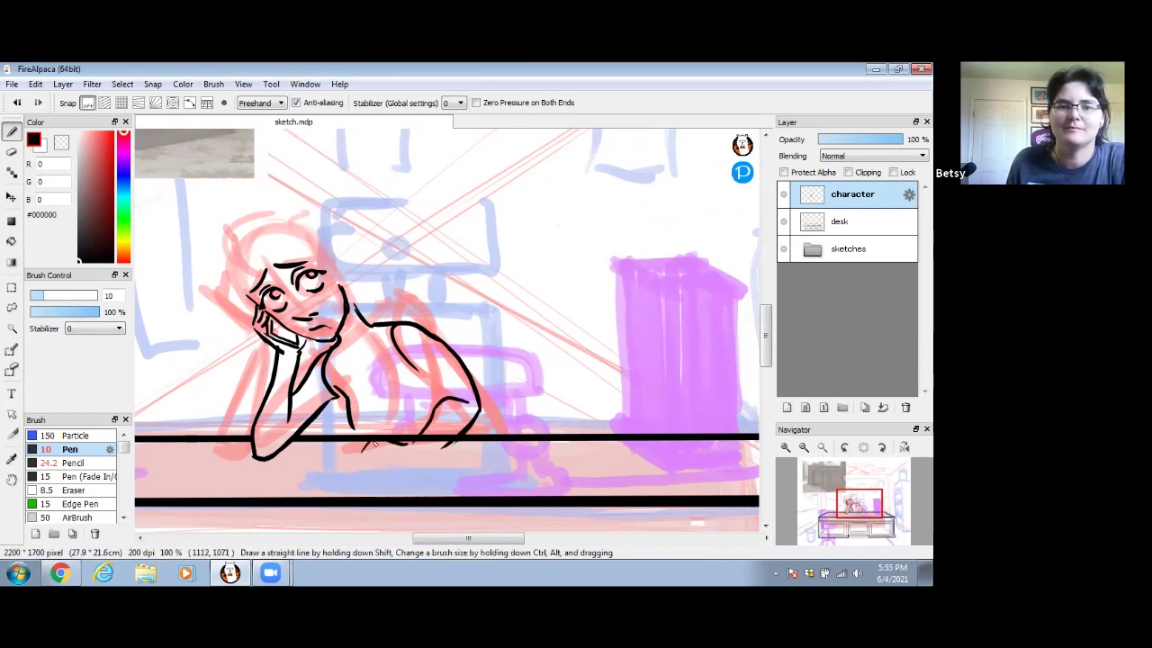
{"action": "left_click_drag", "start_coordinate": [362, 459], "coordinate": [423, 455]}
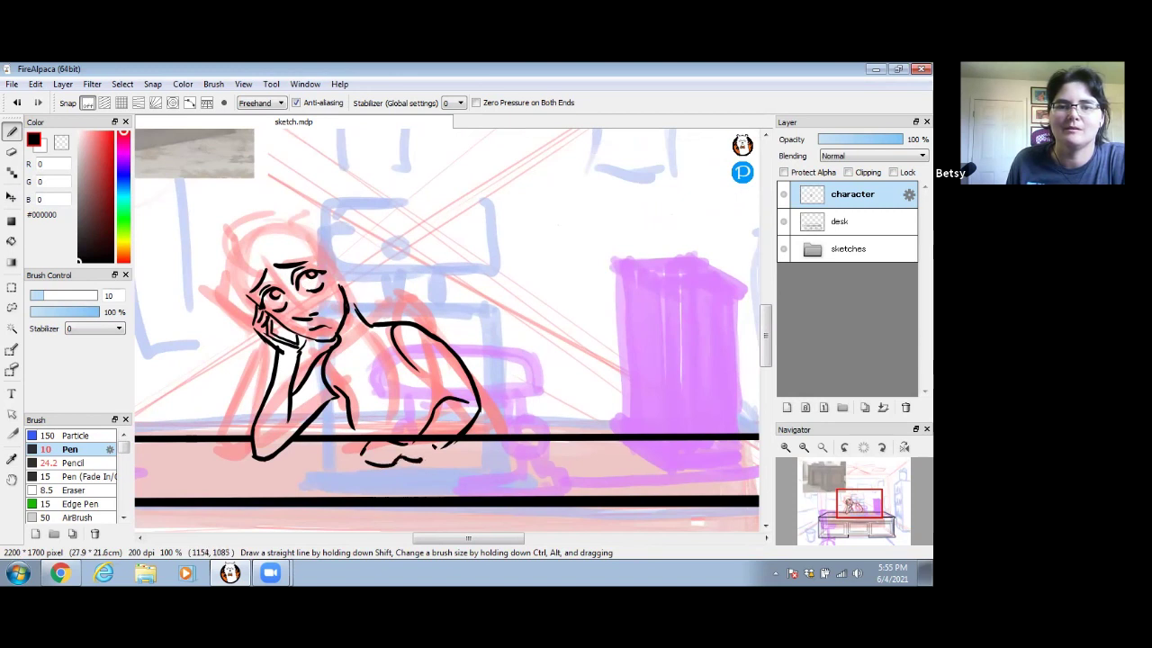
- Erase the desk's back edge on the desk layer where it crosses the resting forearm, and return to the pen on the character layer
{"action": "left_click", "coordinate": [11, 151]}
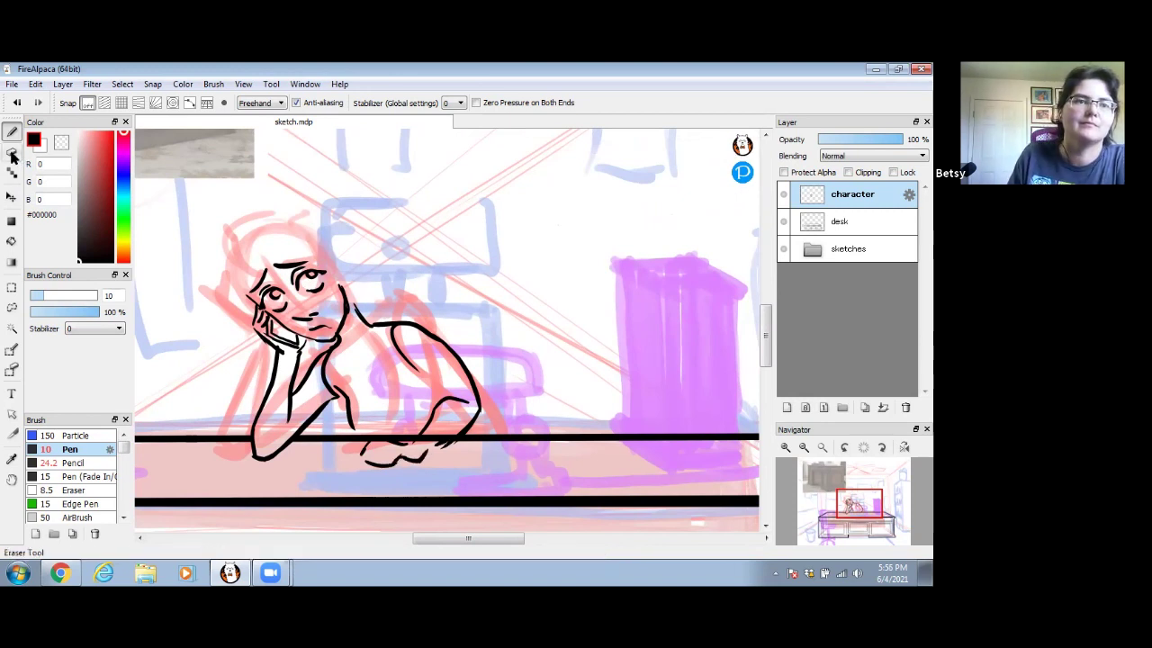
{"action": "left_click", "coordinate": [842, 222]}
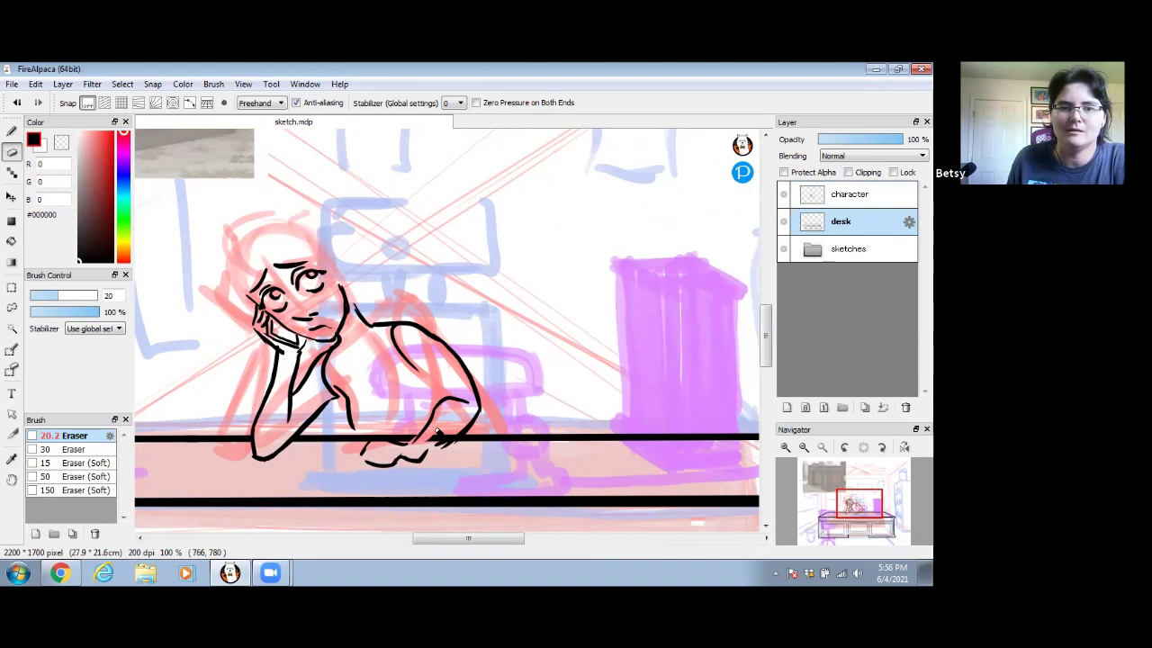
{"action": "mouse_move", "coordinate": [407, 453]}
{"action": "left_mouse_down"}
{"action": "mouse_move", "coordinate": [373, 440]}
{"action": "mouse_move", "coordinate": [418, 431]}
{"action": "left_mouse_up"}
{"action": "left_click", "coordinate": [850, 194]}
{"action": "left_click", "coordinate": [12, 132]}
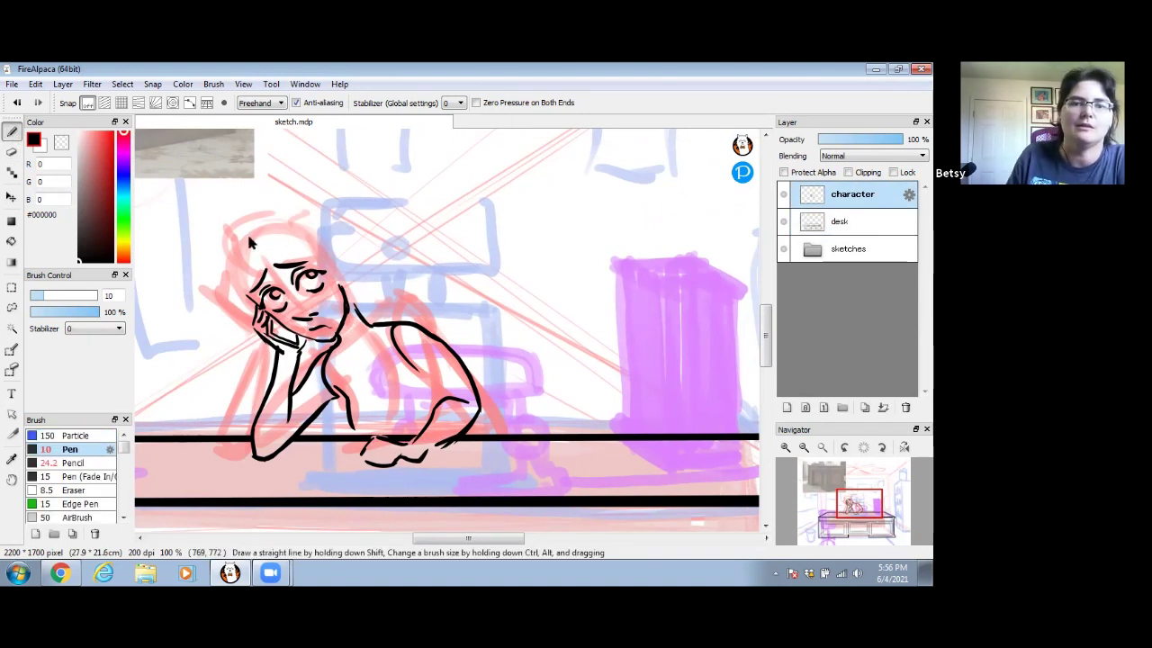
- Add fingers to the hand resting on the desk, and erase and redraw the forearm's inner edge up to the elbow
{"action": "scroll", "coordinate": [423, 378], "scroll_direction": "down", "scroll_amount": 2}
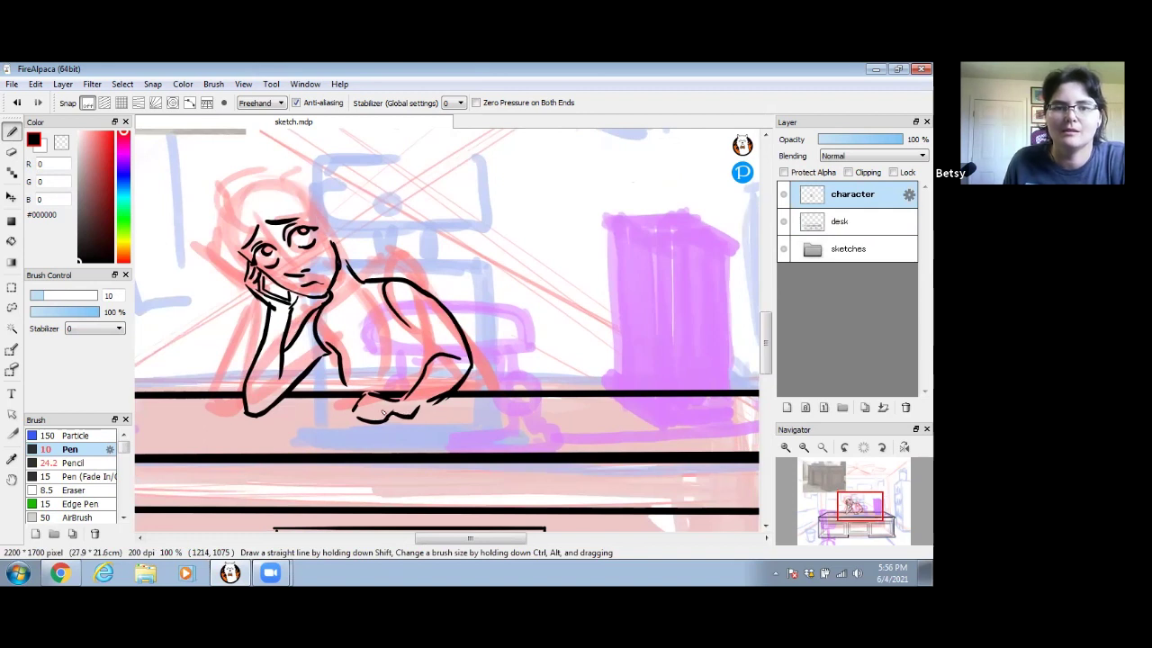
{"action": "mouse_move", "coordinate": [355, 418]}
{"action": "left_mouse_down"}
{"action": "mouse_move", "coordinate": [375, 403]}
{"action": "mouse_move", "coordinate": [358, 414]}
{"action": "left_mouse_up"}
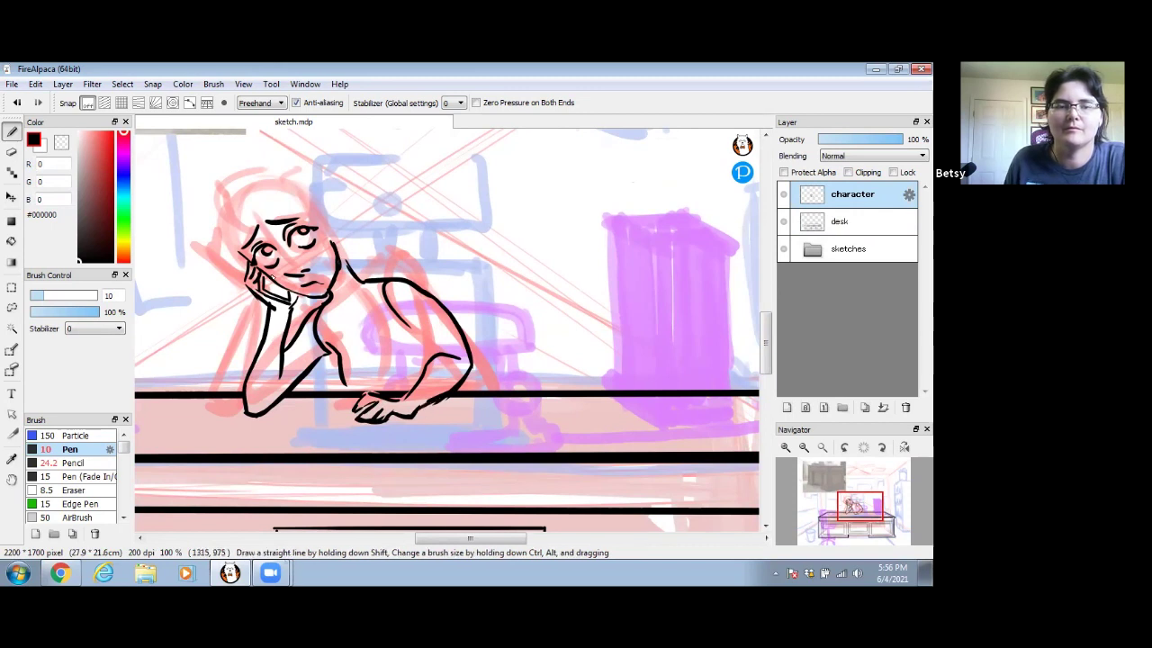
{"action": "left_click", "coordinate": [11, 152]}
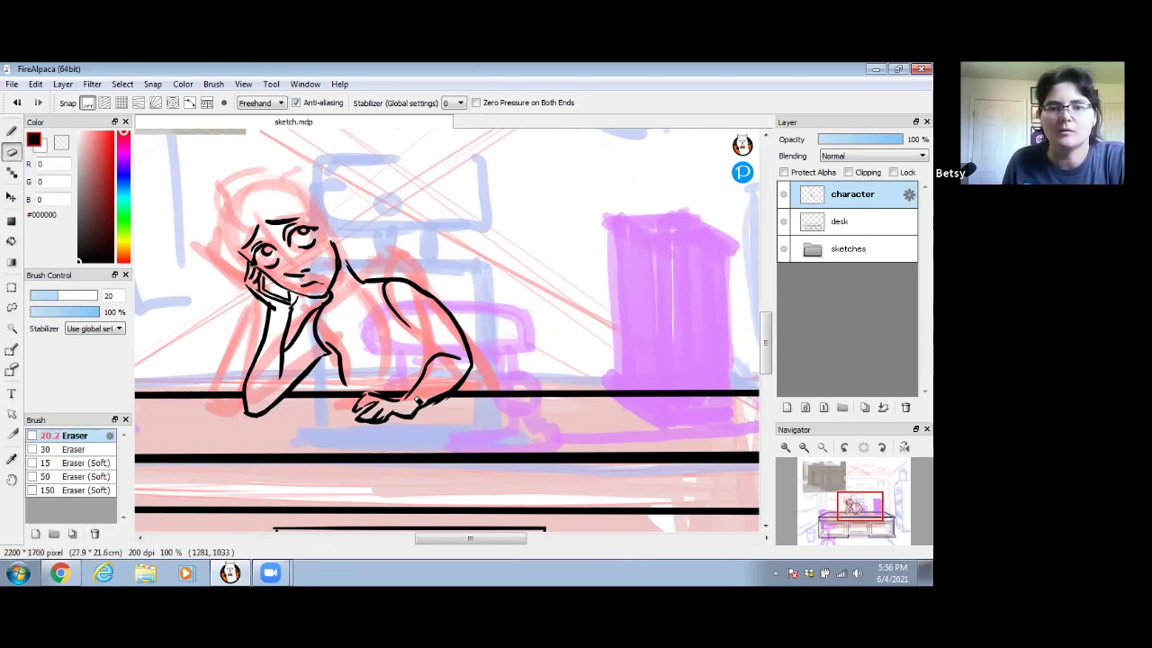
{"action": "left_click_drag", "start_coordinate": [425, 372], "coordinate": [416, 389]}
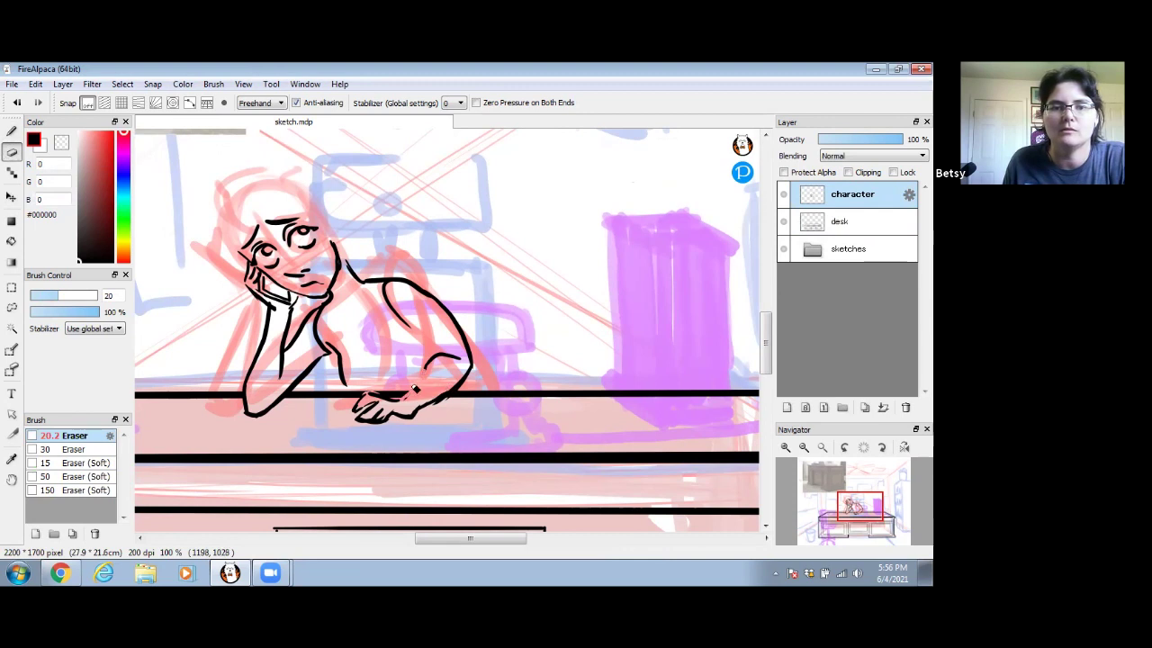
{"action": "left_click", "coordinate": [11, 132]}
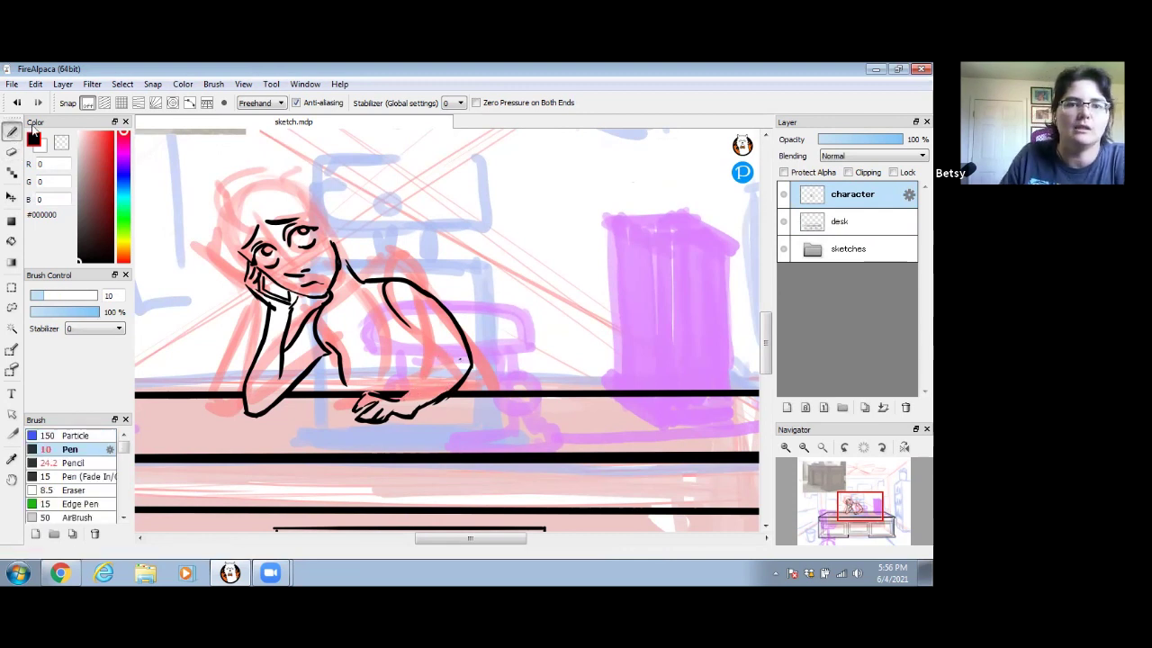
{"action": "left_click_drag", "start_coordinate": [407, 396], "coordinate": [457, 358]}
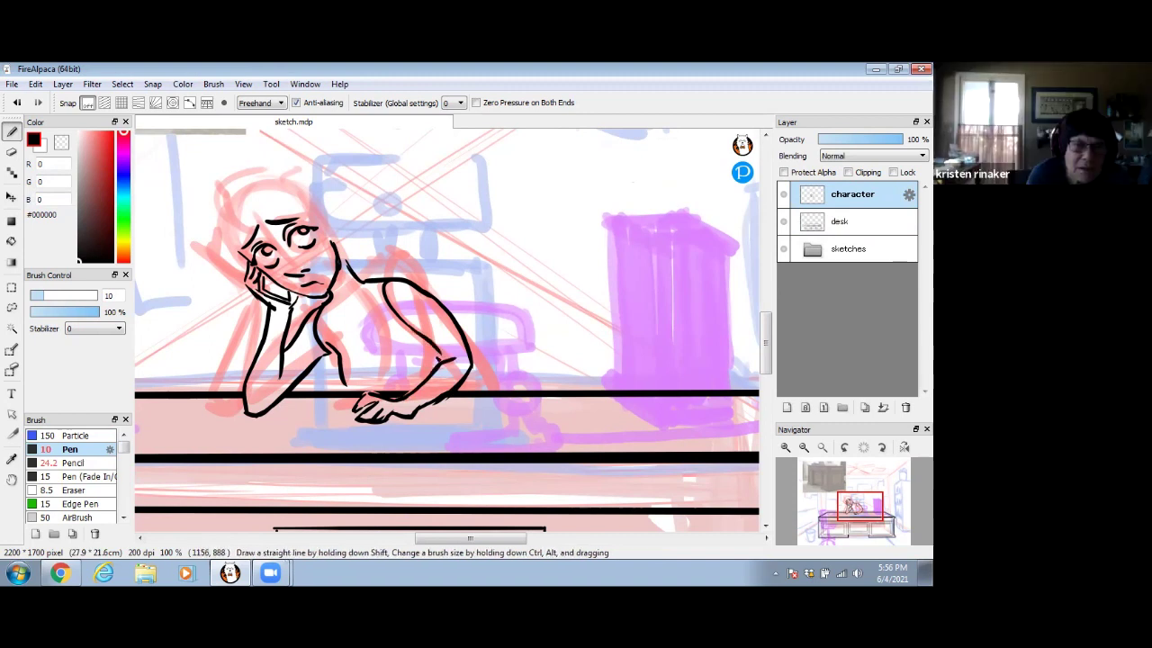
- Draw a beaded necklace with a round pendant on the character's chest, and start the line of the ear
{"action": "left_click_drag", "start_coordinate": [362, 309], "coordinate": [361, 272]}
{"action": "left_click_drag", "start_coordinate": [343, 321], "coordinate": [324, 293]}
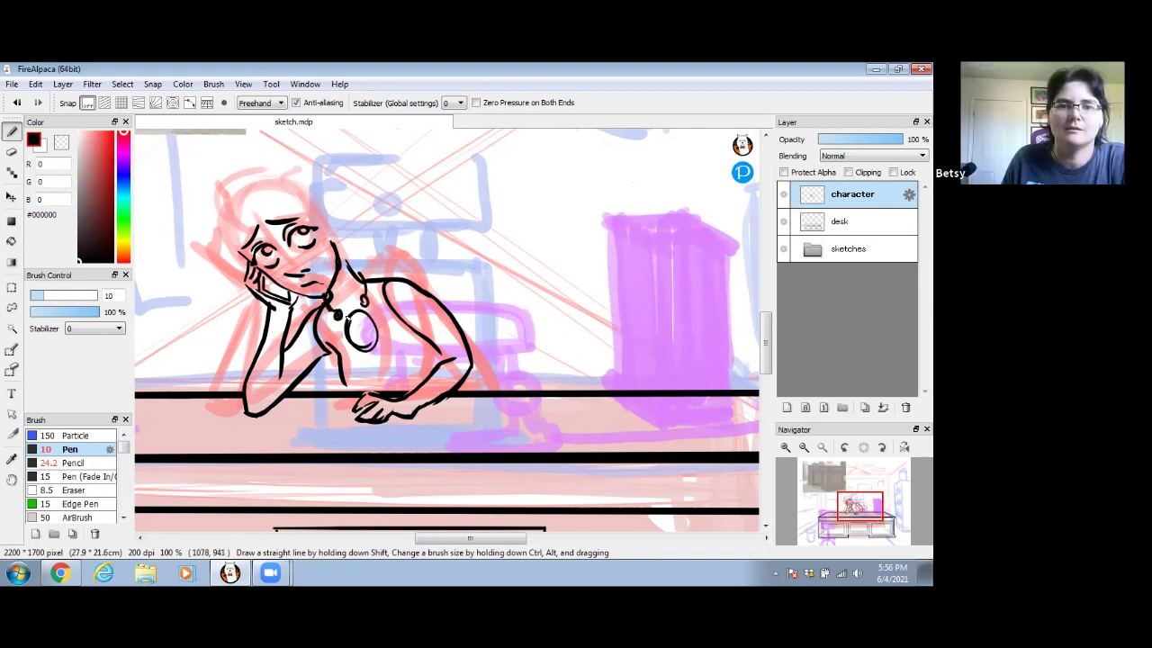
{"action": "left_click_drag", "start_coordinate": [501, 381], "coordinate": [505, 359]}
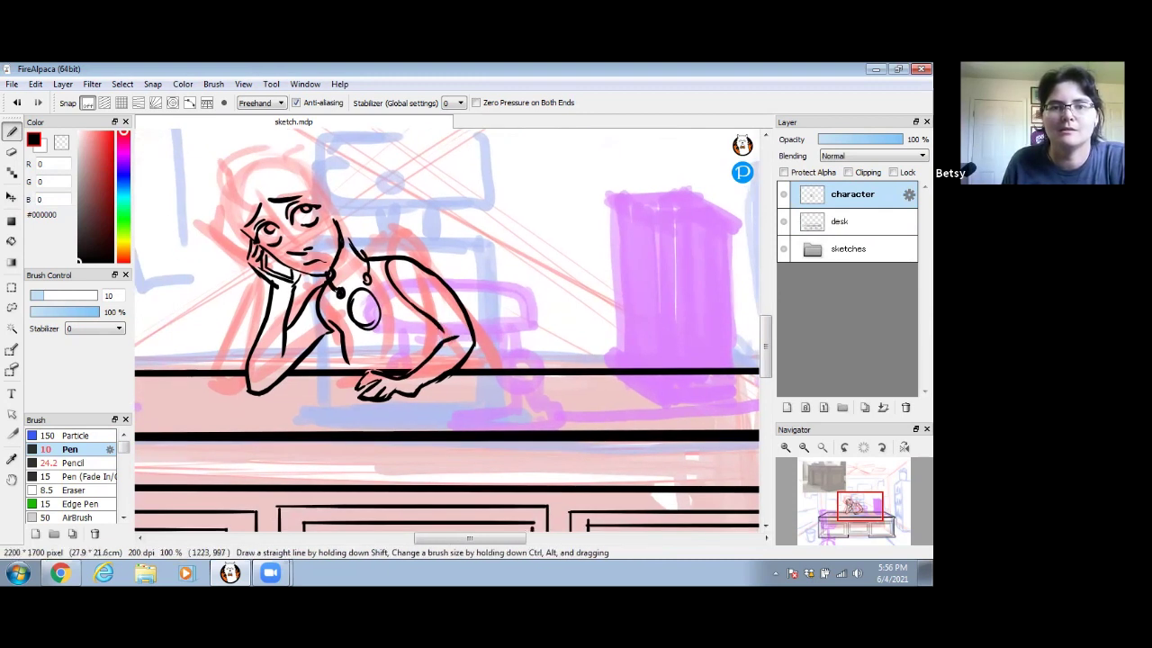
{"action": "left_click_drag", "start_coordinate": [445, 271], "coordinate": [475, 373]}
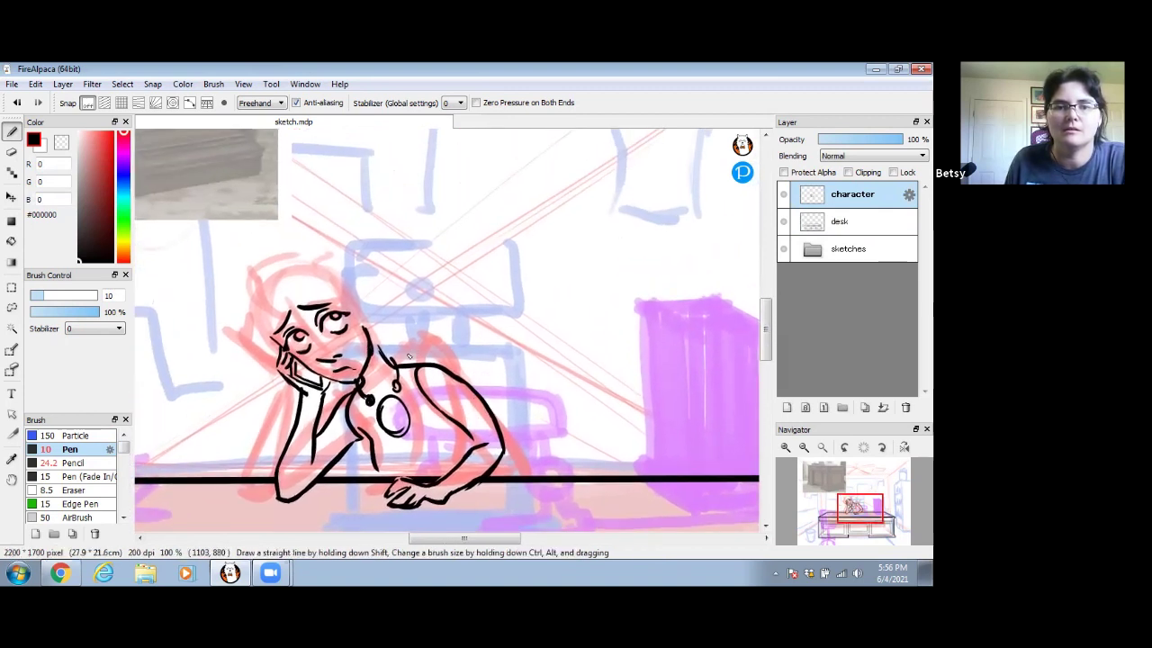
{"action": "left_click_drag", "start_coordinate": [368, 330], "coordinate": [371, 299]}
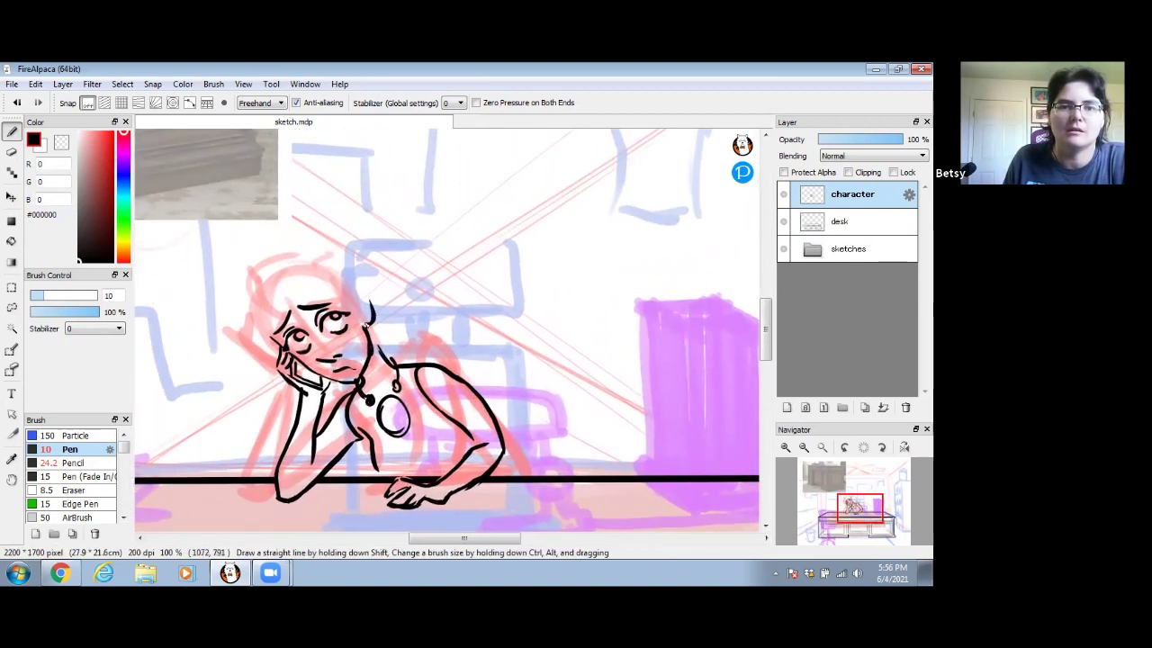
- Show the middistance layer in the sketches folder and move its standing figure beside the leaning character as a reference
{"action": "left_click", "coordinate": [800, 252]}
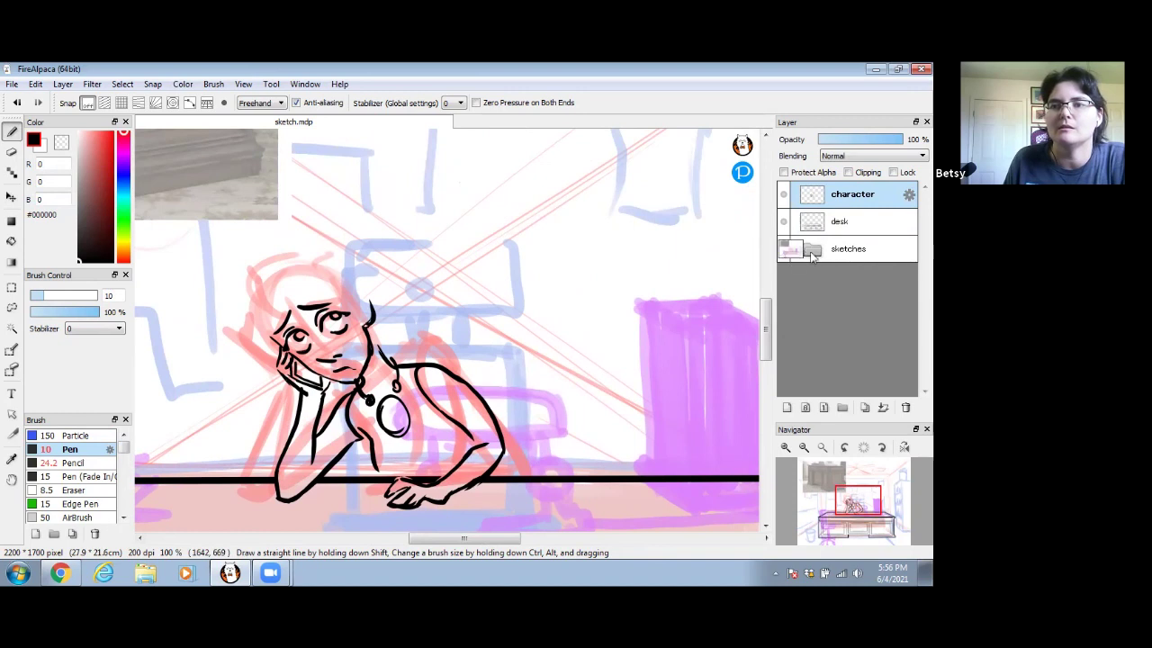
{"action": "left_click", "coordinate": [874, 357]}
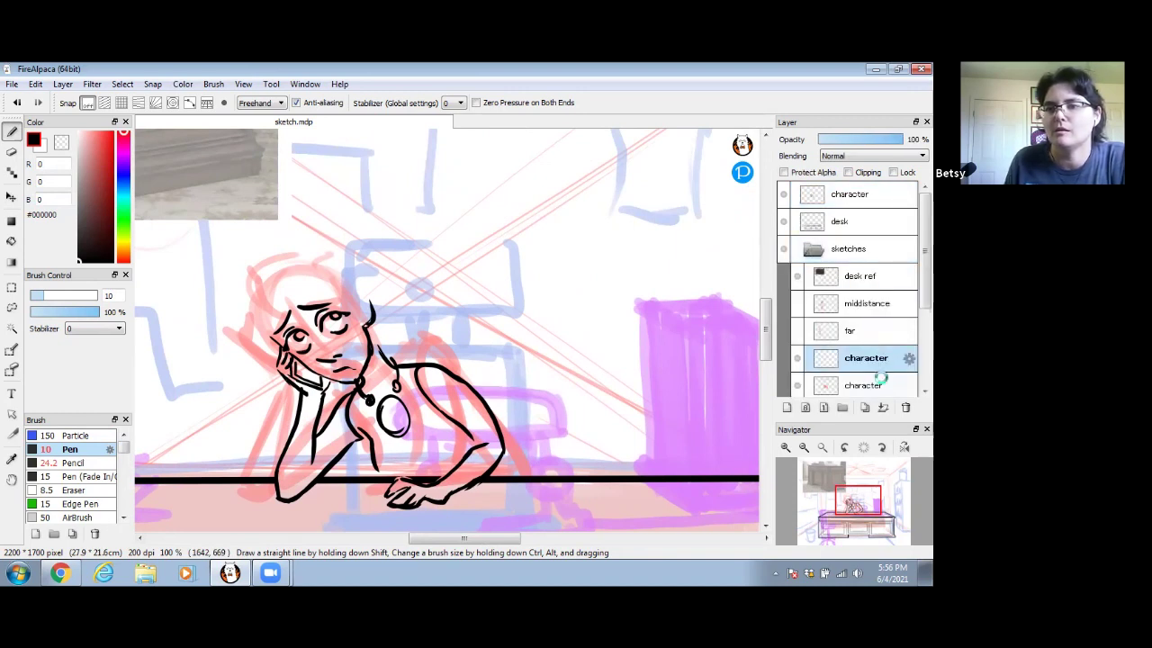
{"action": "left_click", "coordinate": [878, 385]}
{"action": "left_click_drag", "start_coordinate": [925, 250], "coordinate": [925, 288]}
{"action": "scroll", "coordinate": [851, 288], "scroll_direction": "up", "scroll_amount": 1}
{"action": "left_click", "coordinate": [12, 196]}
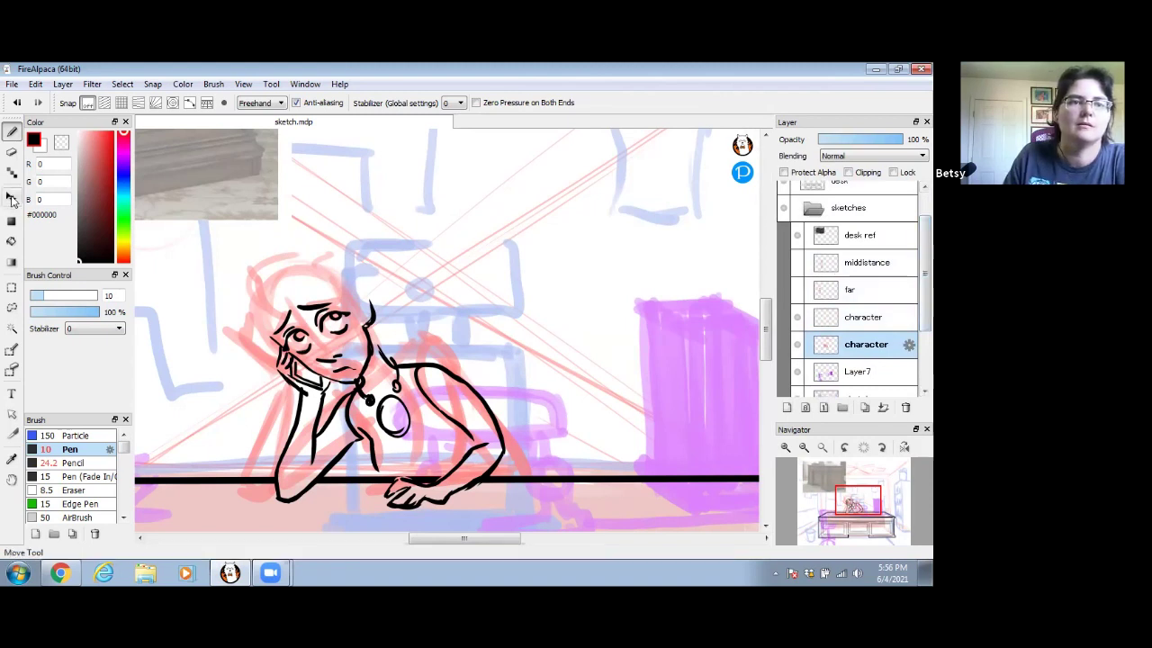
{"action": "left_click", "coordinate": [874, 262]}
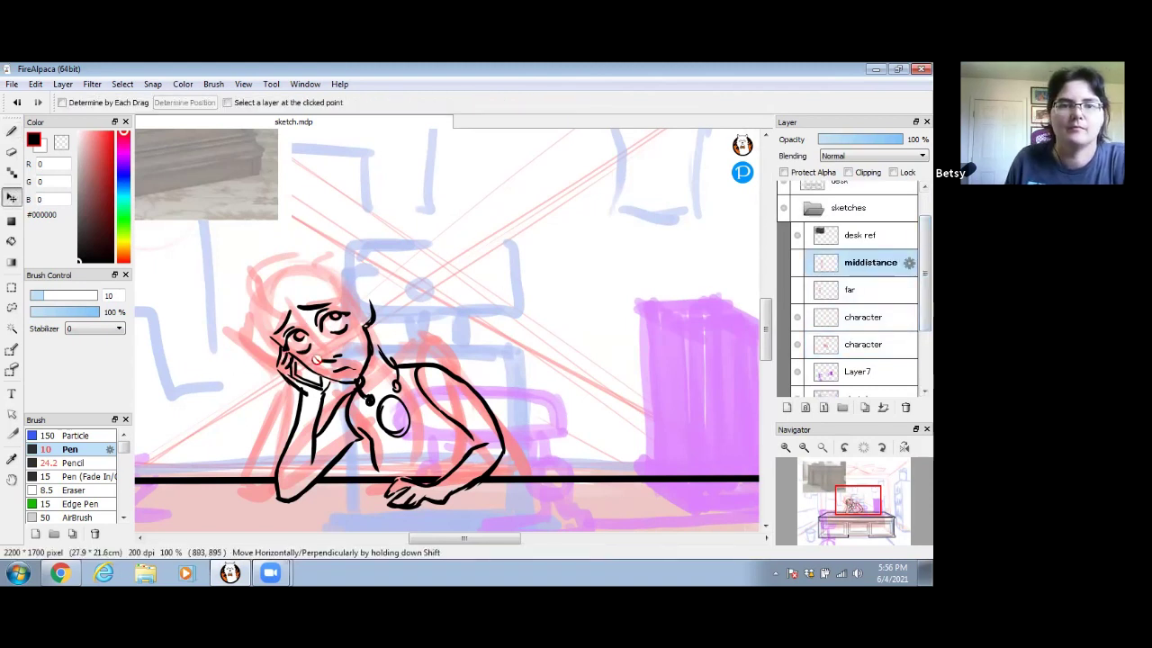
{"action": "left_click", "coordinate": [804, 447]}
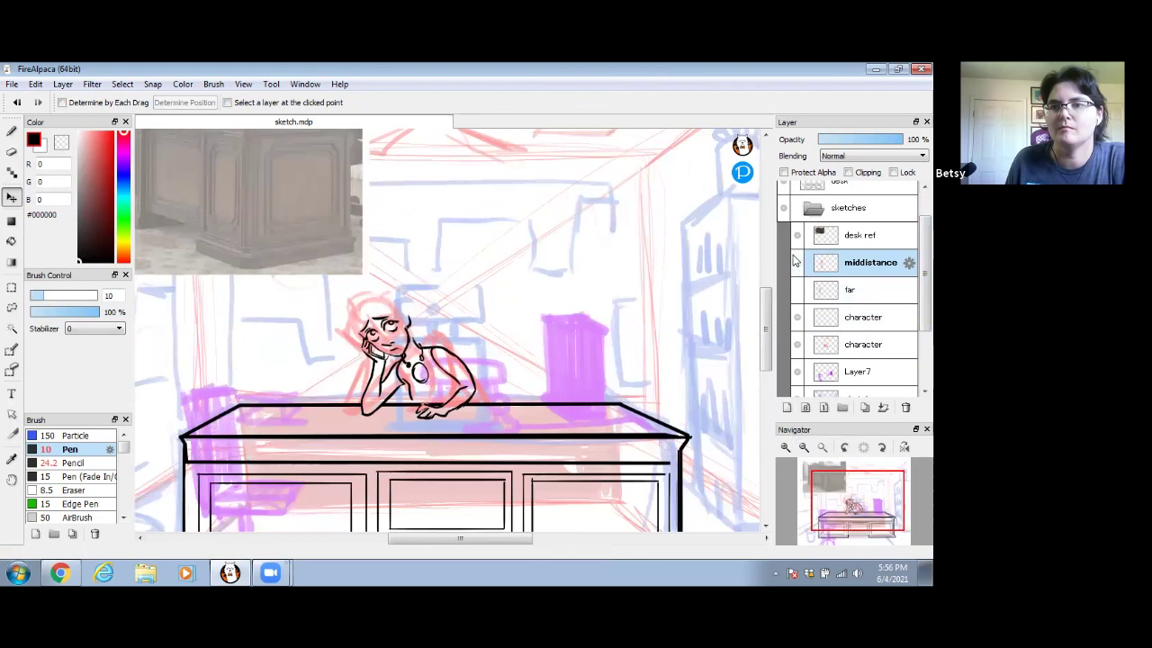
{"action": "mouse_move", "coordinate": [268, 332]}
{"action": "left_mouse_down"}
{"action": "mouse_move", "coordinate": [278, 380]}
{"action": "mouse_move", "coordinate": [300, 382]}
{"action": "left_mouse_up"}
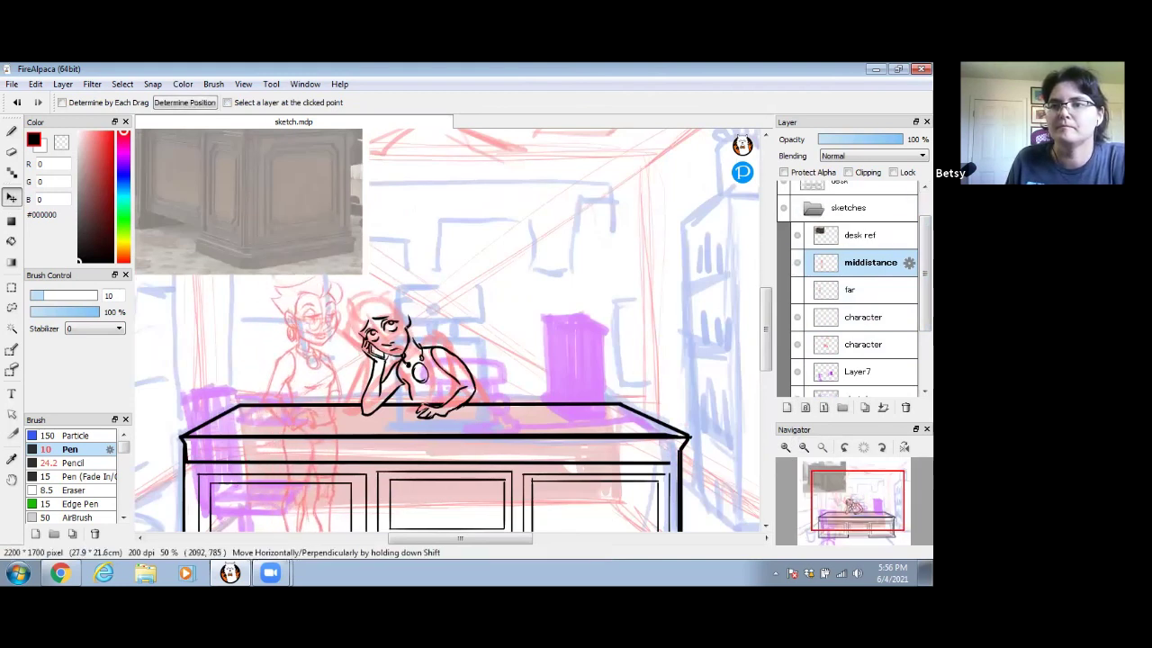
{"action": "left_click_drag", "start_coordinate": [812, 216], "coordinate": [812, 213]}
- Draw round glasses over the character's eyes and outline the ear on the character layer
{"action": "left_click", "coordinate": [785, 448]}
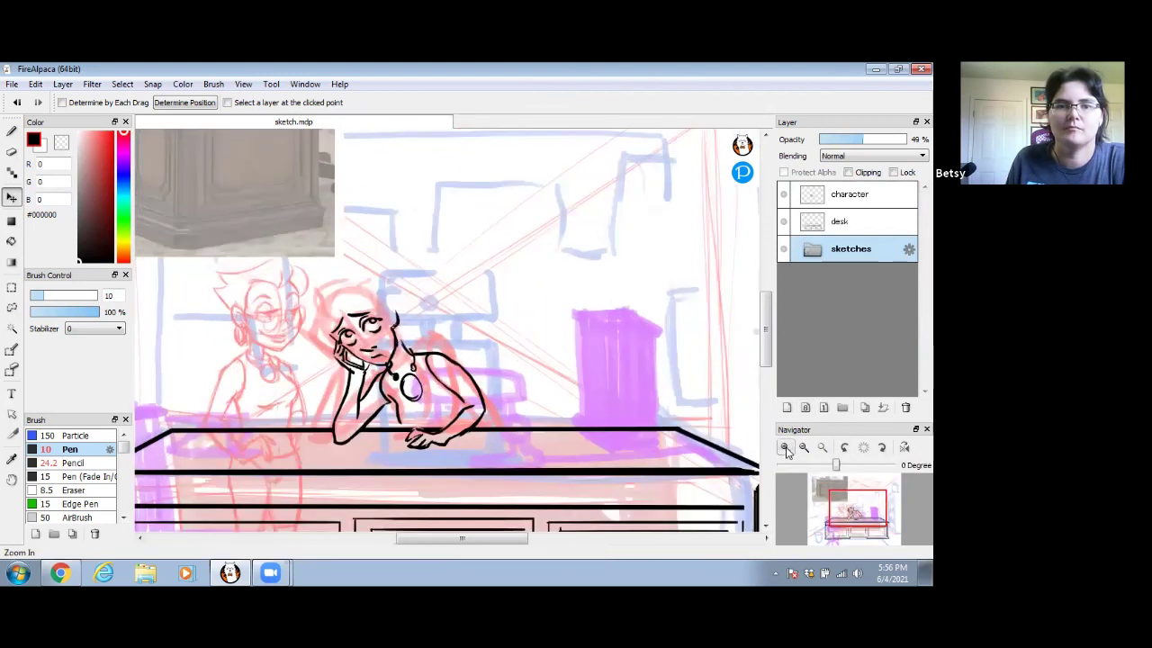
{"action": "left_click", "coordinate": [786, 447]}
{"action": "left_click_drag", "start_coordinate": [351, 365], "coordinate": [479, 360]}
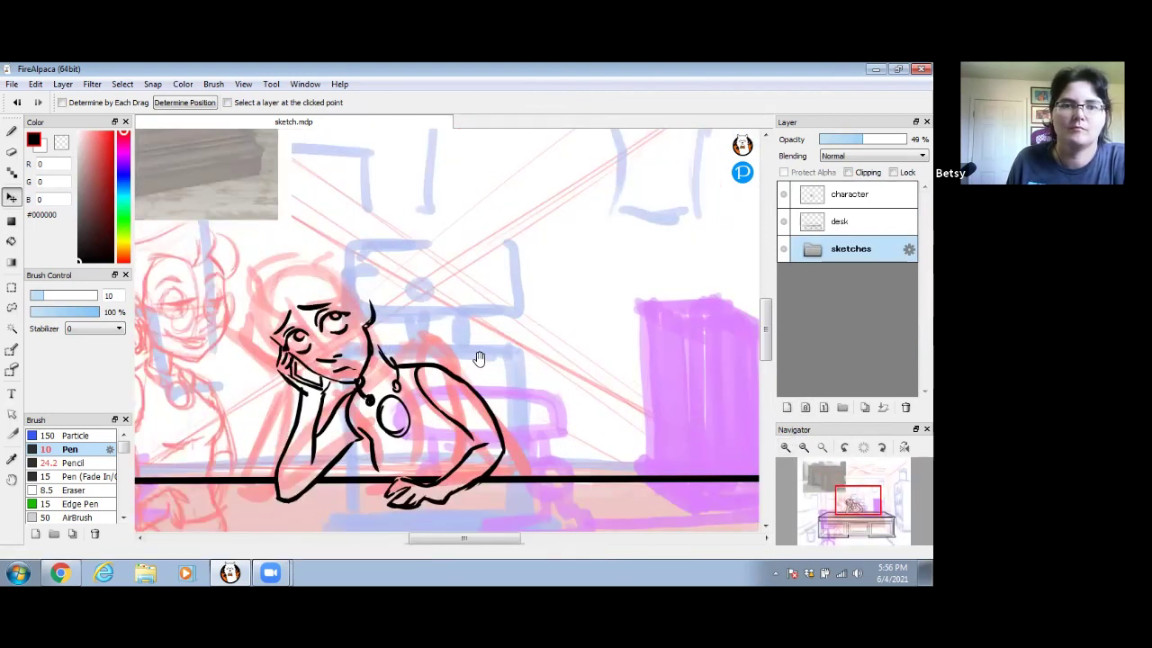
{"action": "key", "text": "b"}
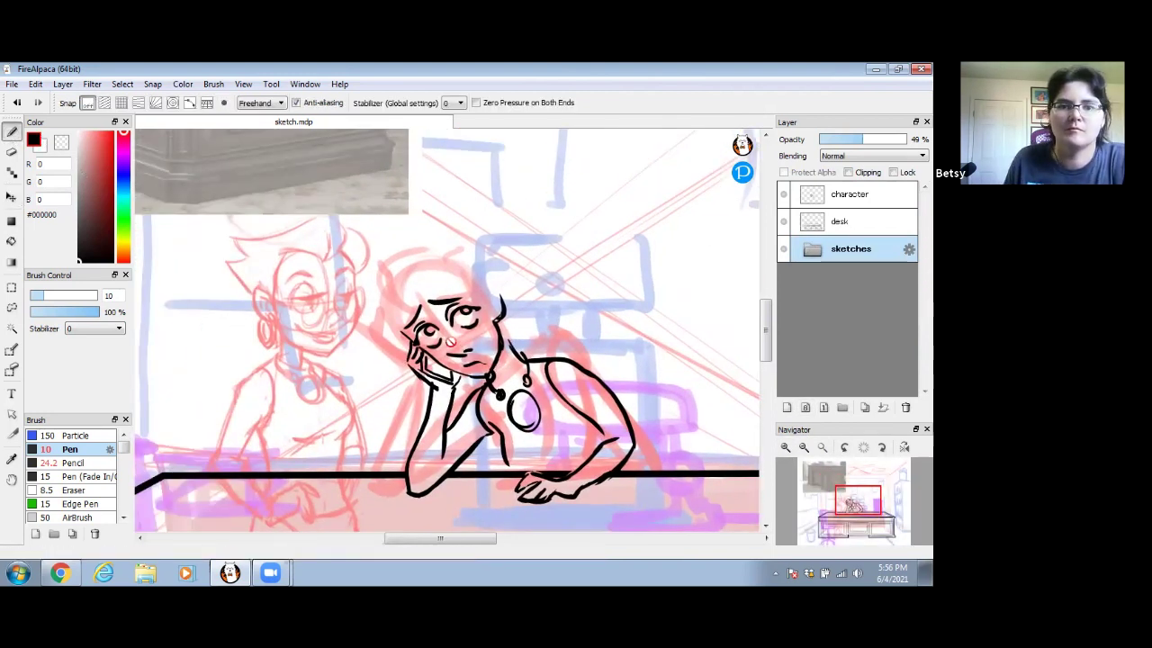
{"action": "left_click", "coordinate": [864, 194]}
{"action": "mouse_move", "coordinate": [442, 348]}
{"action": "left_mouse_down"}
{"action": "mouse_move", "coordinate": [460, 336]}
{"action": "mouse_move", "coordinate": [470, 347]}
{"action": "mouse_move", "coordinate": [461, 327]}
{"action": "mouse_move", "coordinate": [405, 353]}
{"action": "left_mouse_up"}
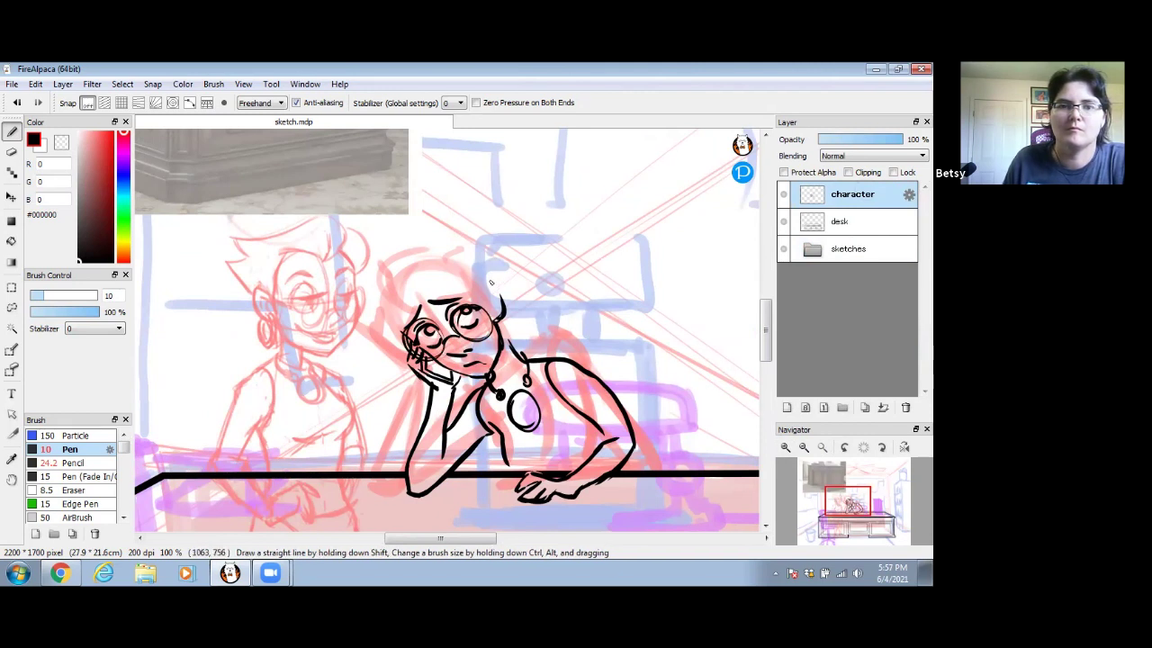
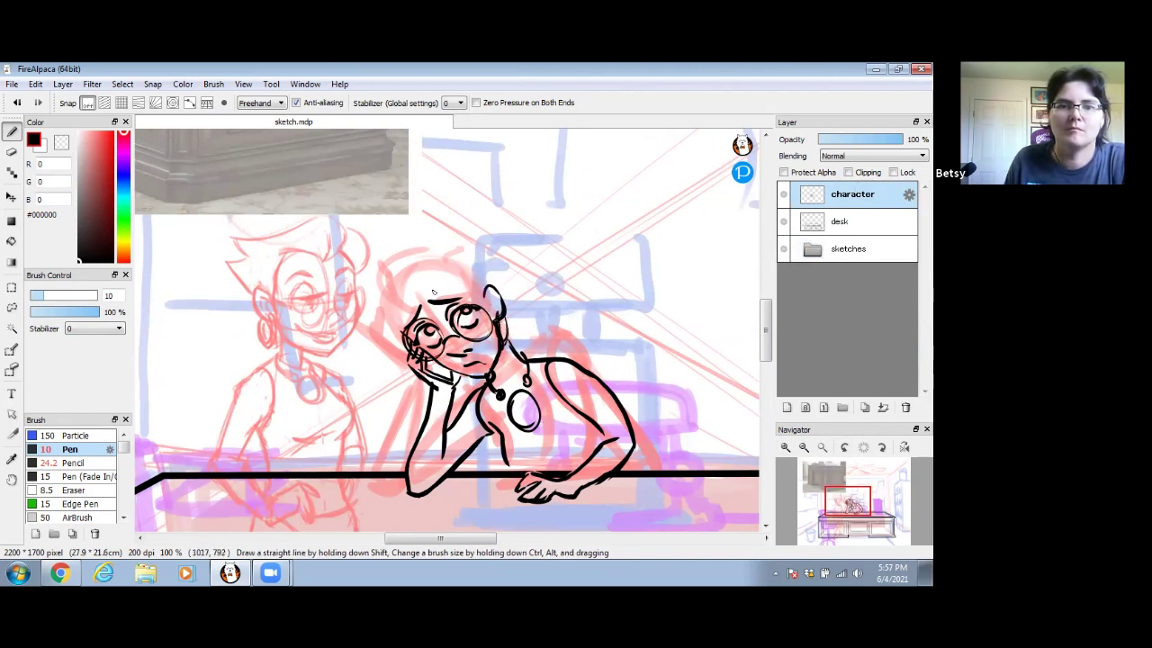
- Line the swept-up hair on top of the head and the hairline over the forehead, erasing the stray overlap in the hairline
{"action": "mouse_move", "coordinate": [390, 270]}
{"action": "left_mouse_down"}
{"action": "mouse_move", "coordinate": [401, 240]}
{"action": "mouse_move", "coordinate": [443, 218]}
{"action": "left_mouse_up"}
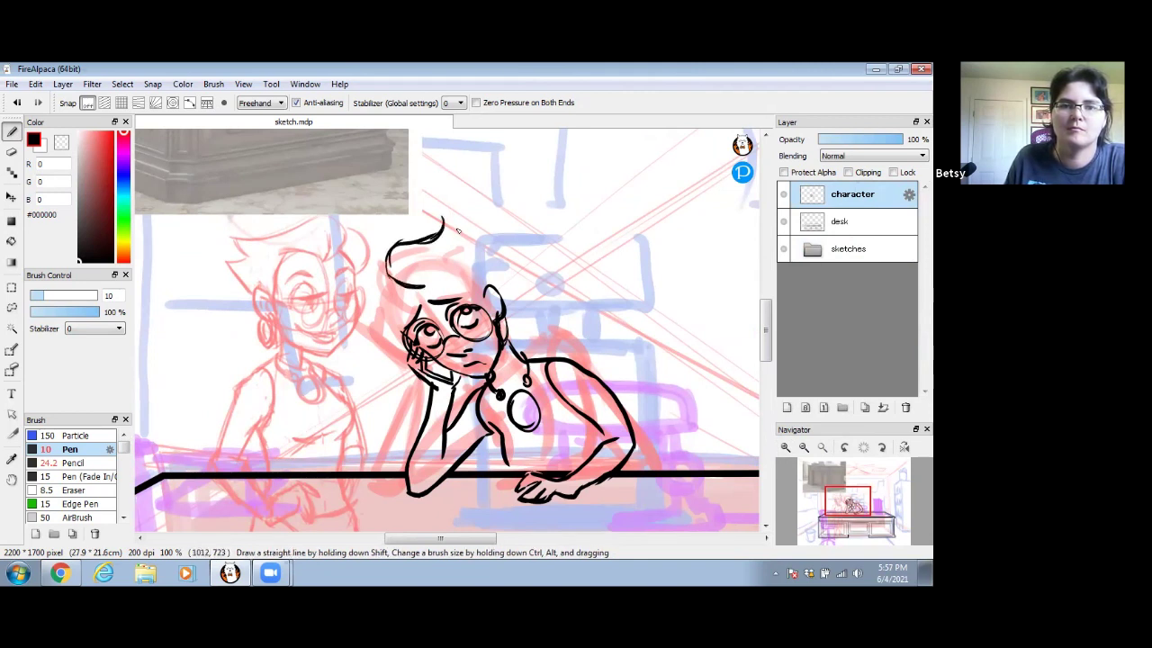
{"action": "left_click_drag", "start_coordinate": [431, 266], "coordinate": [448, 279]}
{"action": "mouse_move", "coordinate": [451, 280]}
{"action": "left_mouse_down"}
{"action": "mouse_move", "coordinate": [484, 295]}
{"action": "mouse_move", "coordinate": [450, 273]}
{"action": "mouse_move", "coordinate": [424, 281]}
{"action": "left_mouse_up"}
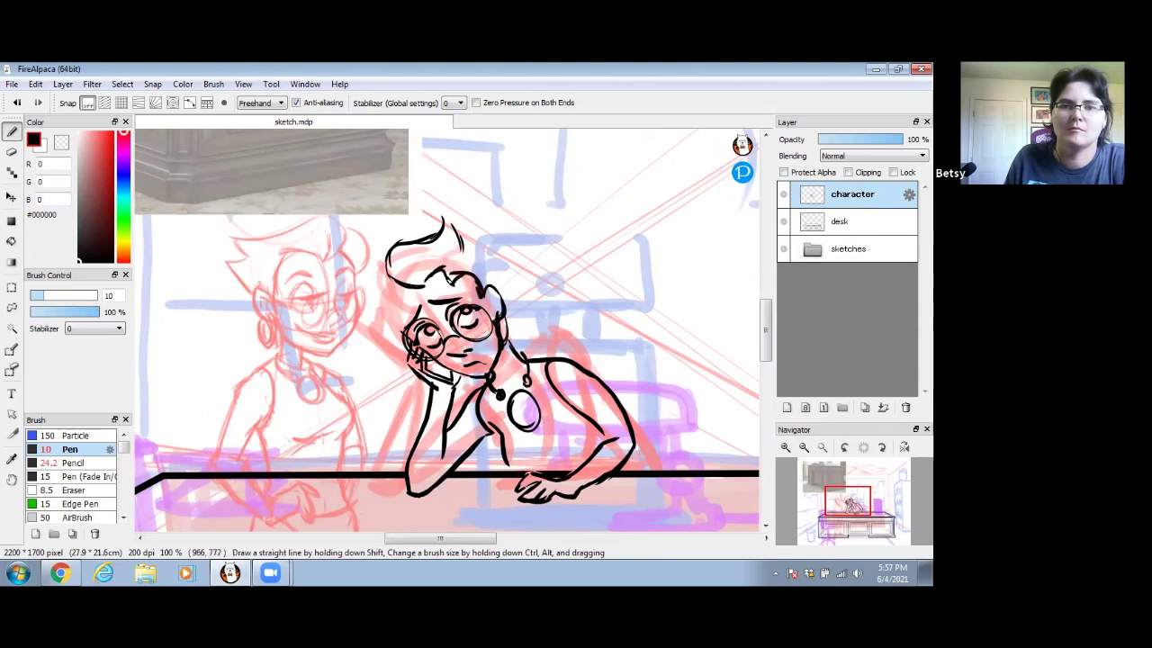
{"action": "left_click", "coordinate": [12, 152]}
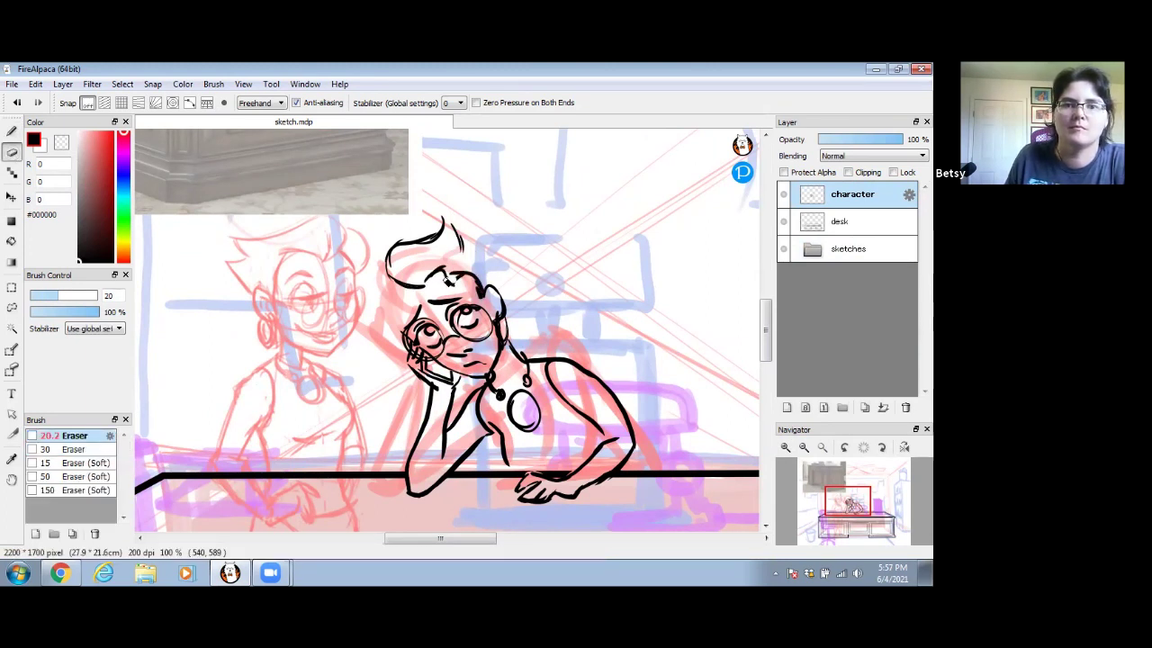
{"action": "left_click", "coordinate": [452, 286]}
{"action": "left_click", "coordinate": [11, 131]}
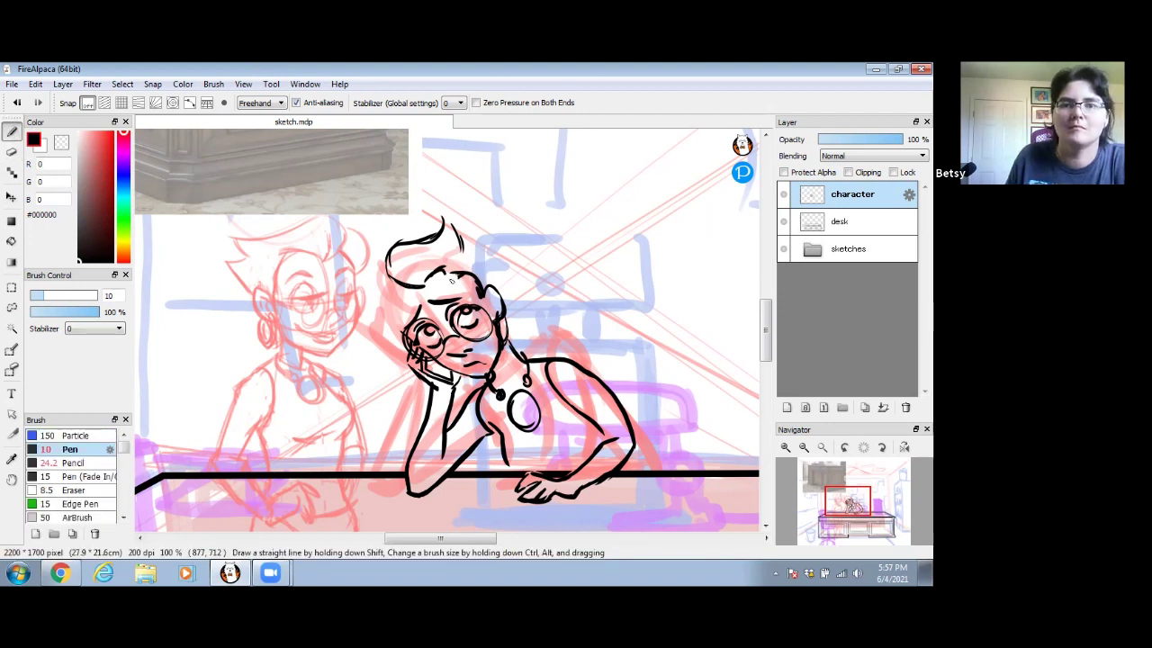
- Line the hair down both sides of the character's head and touch up the lines around the resting arm's elbow
{"action": "left_click_drag", "start_coordinate": [473, 252], "coordinate": [495, 290]}
{"action": "left_click_drag", "start_coordinate": [384, 265], "coordinate": [405, 335]}
{"action": "left_click_drag", "start_coordinate": [372, 288], "coordinate": [396, 338]}
{"action": "left_click_drag", "start_coordinate": [514, 377], "coordinate": [479, 330]}
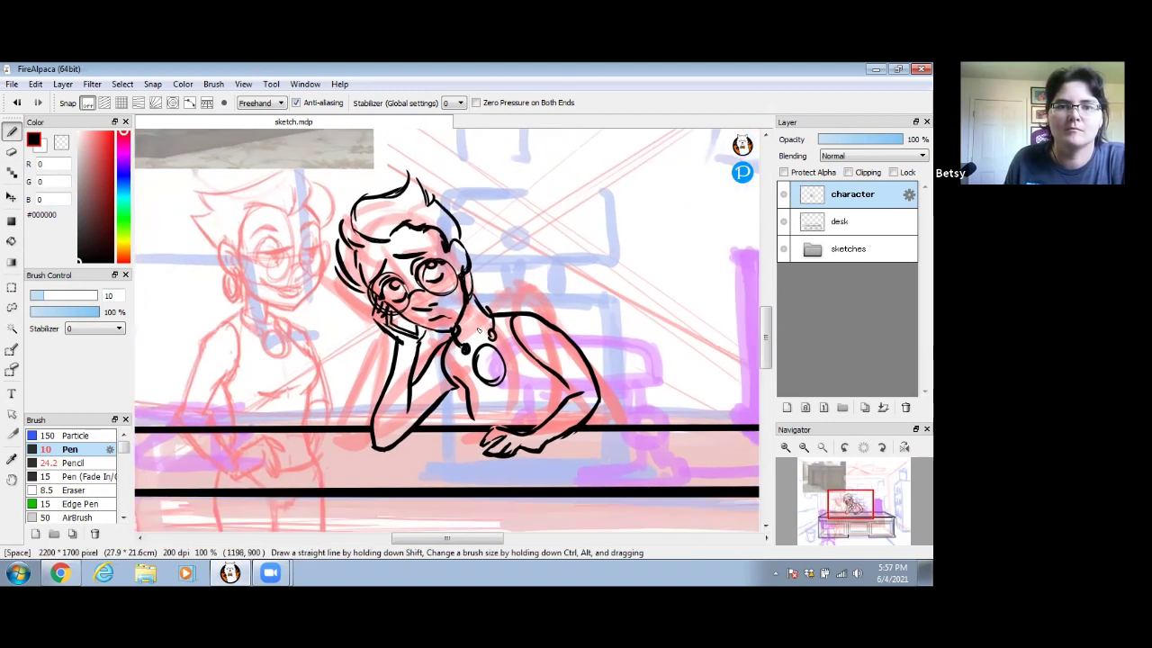
{"action": "mouse_move", "coordinate": [565, 286]}
{"action": "left_mouse_down"}
{"action": "mouse_move", "coordinate": [533, 275]}
{"action": "mouse_move", "coordinate": [552, 300]}
{"action": "left_mouse_up"}
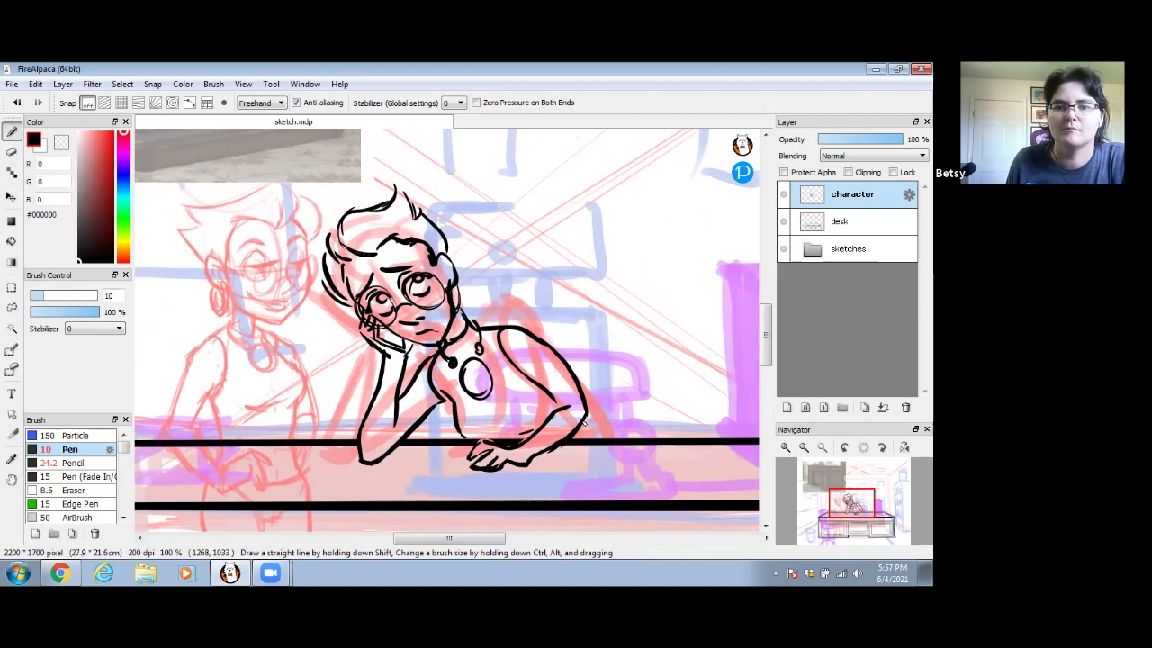
{"action": "left_click_drag", "start_coordinate": [502, 313], "coordinate": [439, 314]}
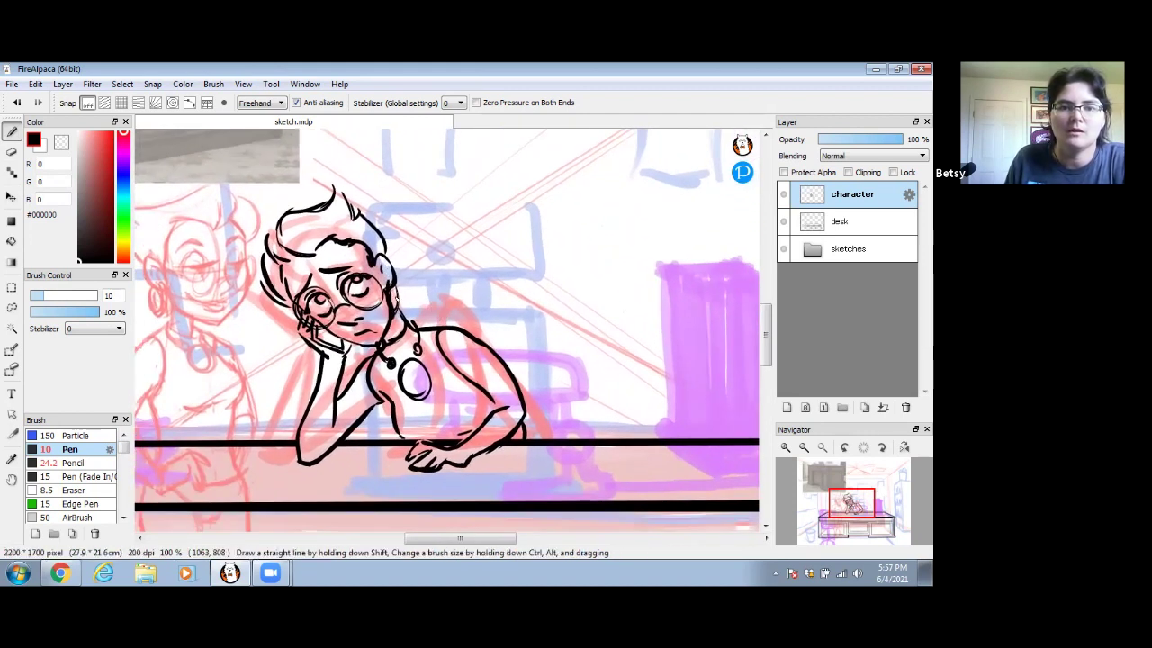
- Switch to Chrome and replace the desk image search with one for "office chair"
{"action": "left_click", "coordinate": [61, 572]}
{"action": "left_click", "coordinate": [490, 159]}
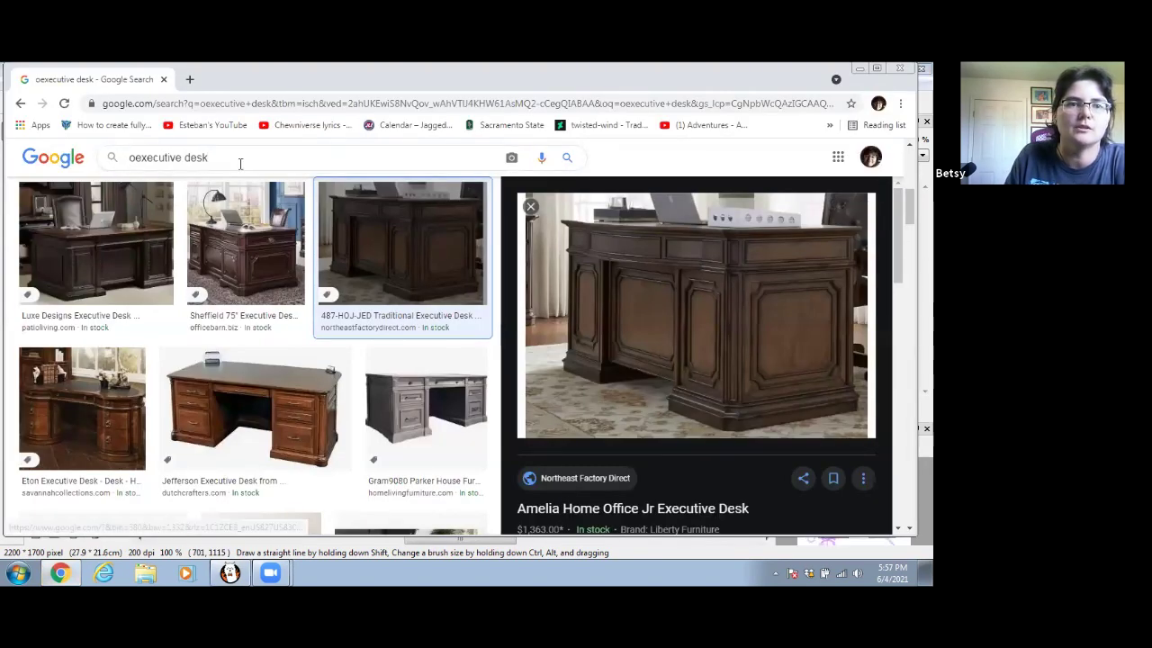
{"action": "key", "text": "BackSpace"}
{"action": "key", "text": "BackSpace"}
{"action": "key", "text": "BackSpace"}
{"action": "key", "text": "BackSpace"}
{"action": "key", "text": "BackSpace"}
{"action": "key", "text": "BackSpace"}
{"action": "key", "text": "BackSpace"}
{"action": "key", "text": "BackSpace"}
{"action": "key", "text": "BackSpace"}
{"action": "key", "text": "BackSpace"}
{"action": "key", "text": "BackSpace"}
{"action": "key", "text": "BackSpace"}
{"action": "key", "text": "BackSpace"}
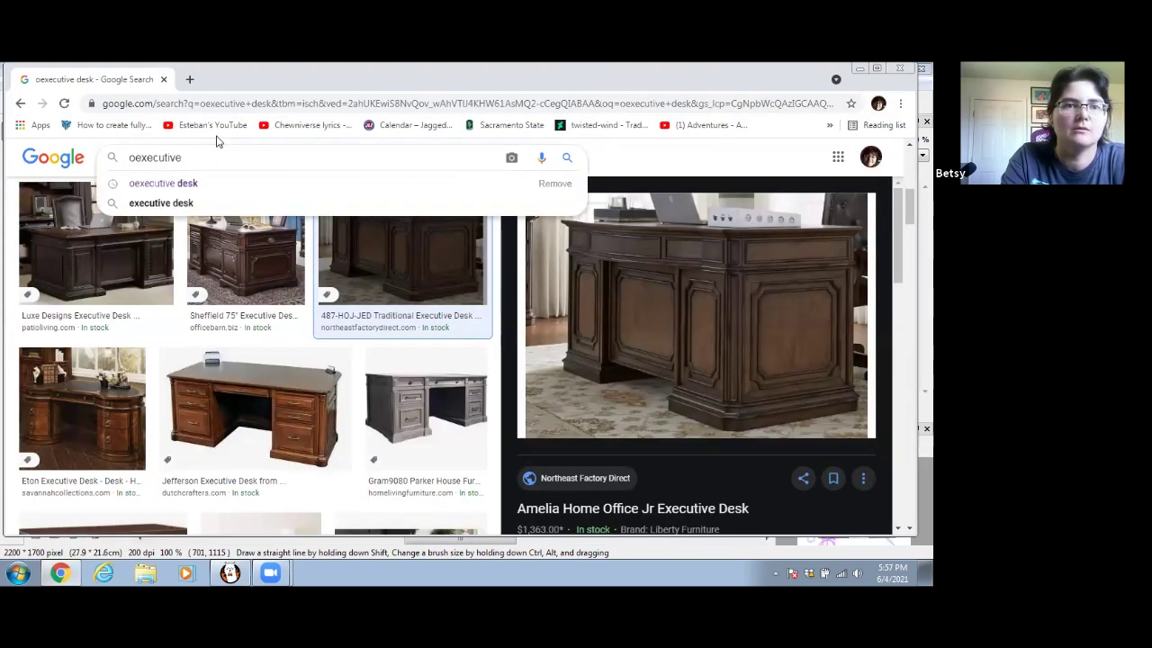
{"action": "key", "text": "BackSpace"}
{"action": "key", "text": "BackSpace"}
{"action": "type", "text": "offic c"}
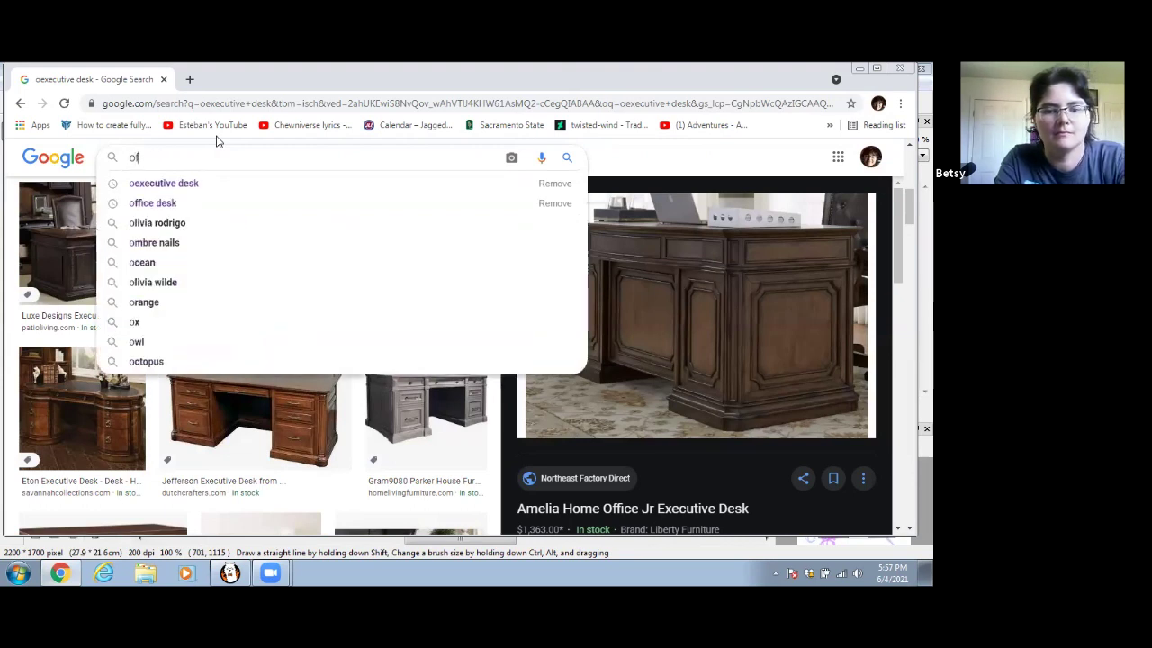
{"action": "key", "text": "BackSpace"}
{"action": "key", "text": "BackSpace"}
{"action": "type", "text": "e c"}
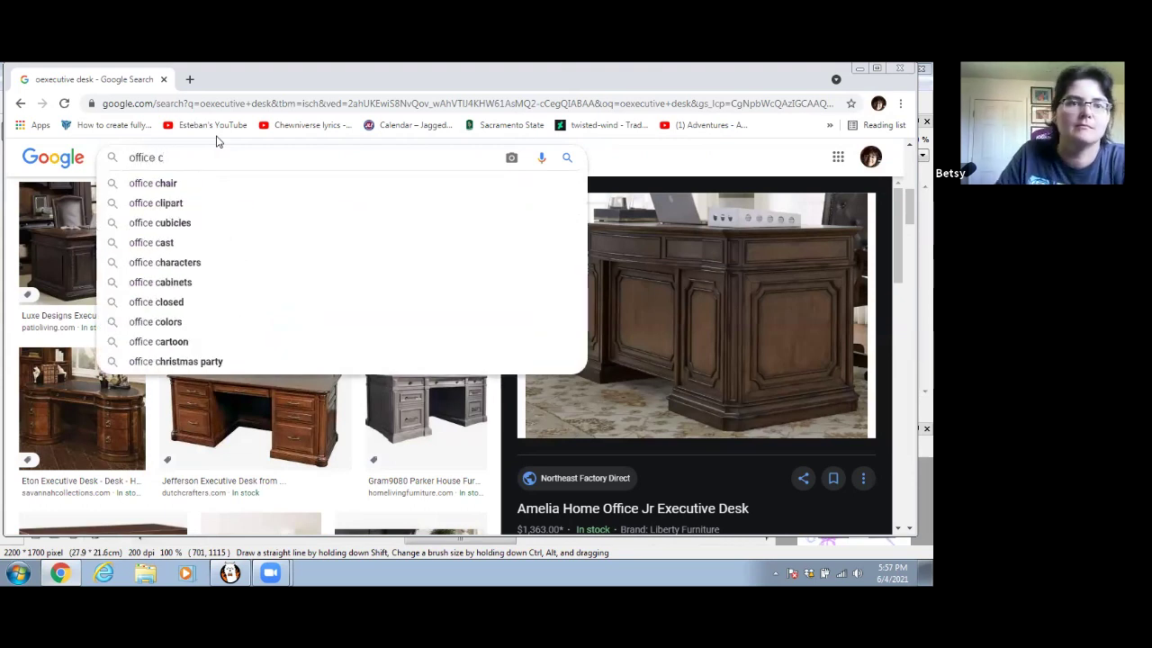
{"action": "left_click", "coordinate": [209, 186]}
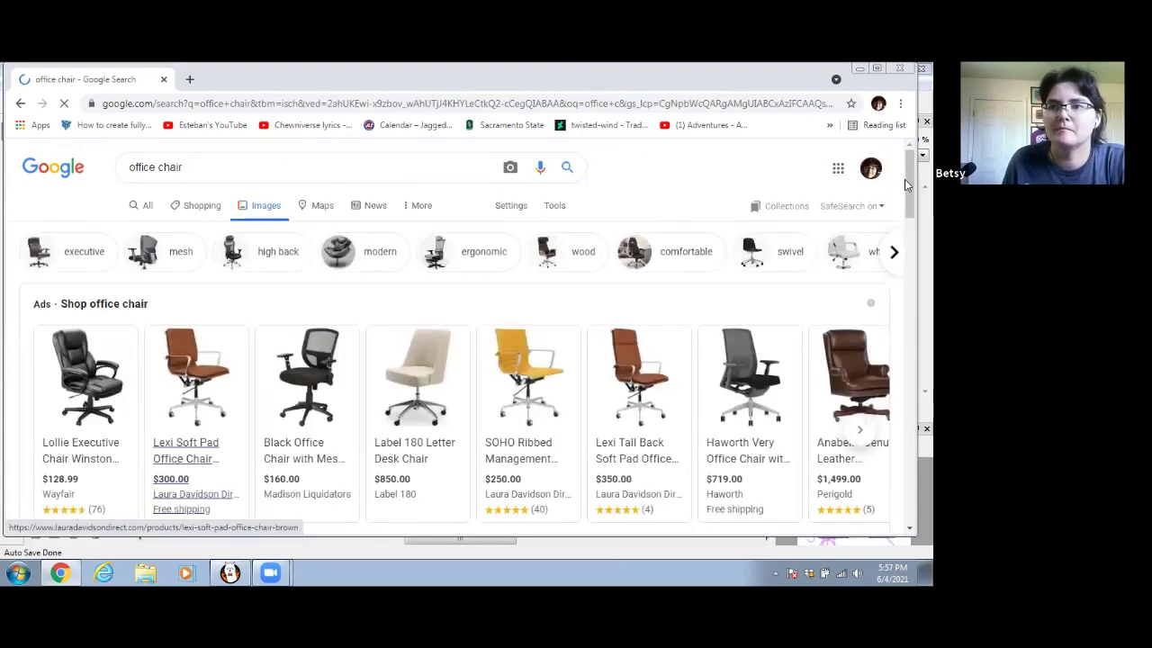
- Copy the enlarged picture of the black ergonomic office chair and paste it into the sketch in FireAlpaca
{"action": "scroll", "coordinate": [855, 432], "scroll_direction": "down", "scroll_amount": 2}
{"action": "scroll", "coordinate": [460, 337], "scroll_direction": "down", "scroll_amount": 3}
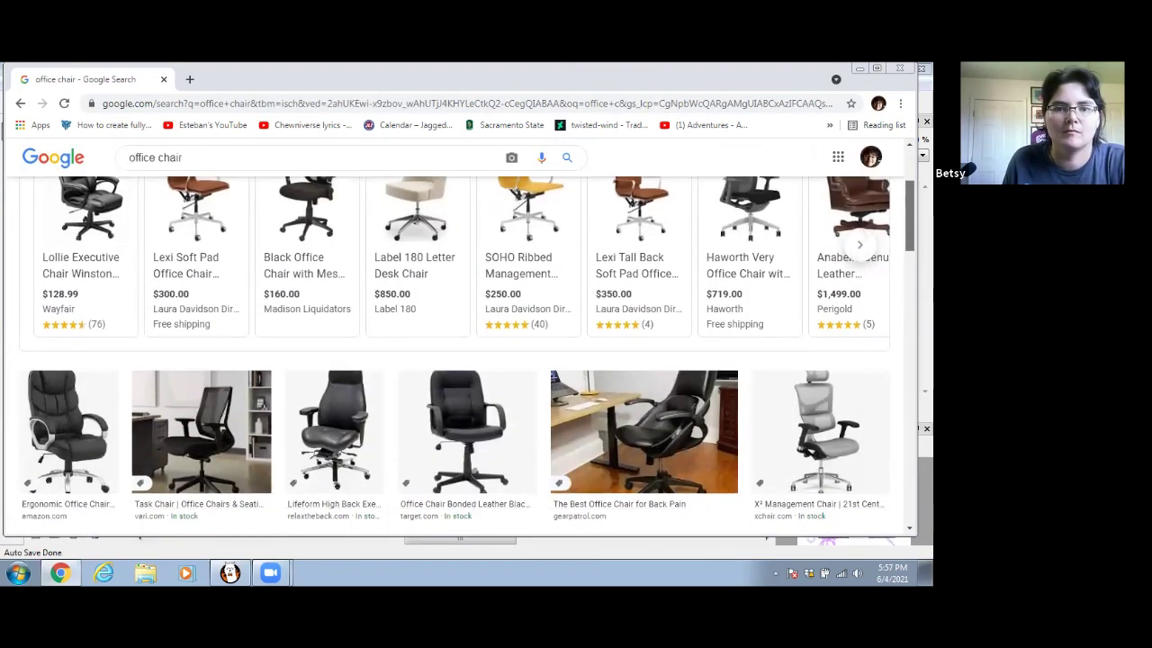
{"action": "scroll", "coordinate": [460, 336], "scroll_direction": "down", "scroll_amount": 2}
{"action": "scroll", "coordinate": [868, 211], "scroll_direction": "down", "scroll_amount": 1}
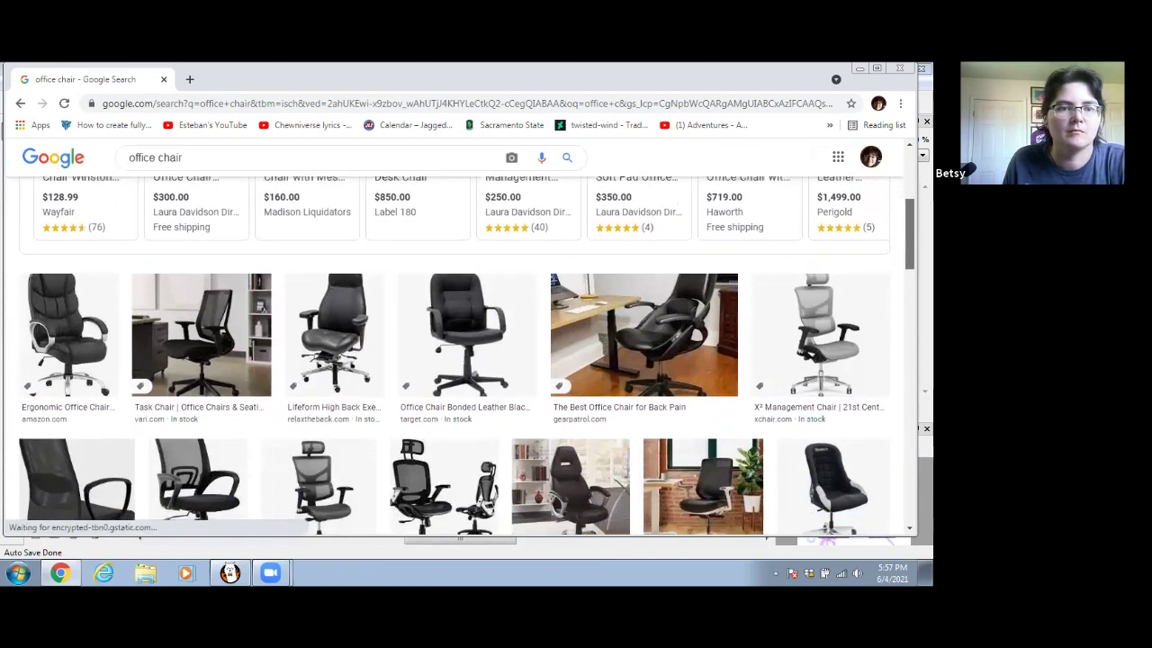
{"action": "left_click", "coordinate": [83, 291]}
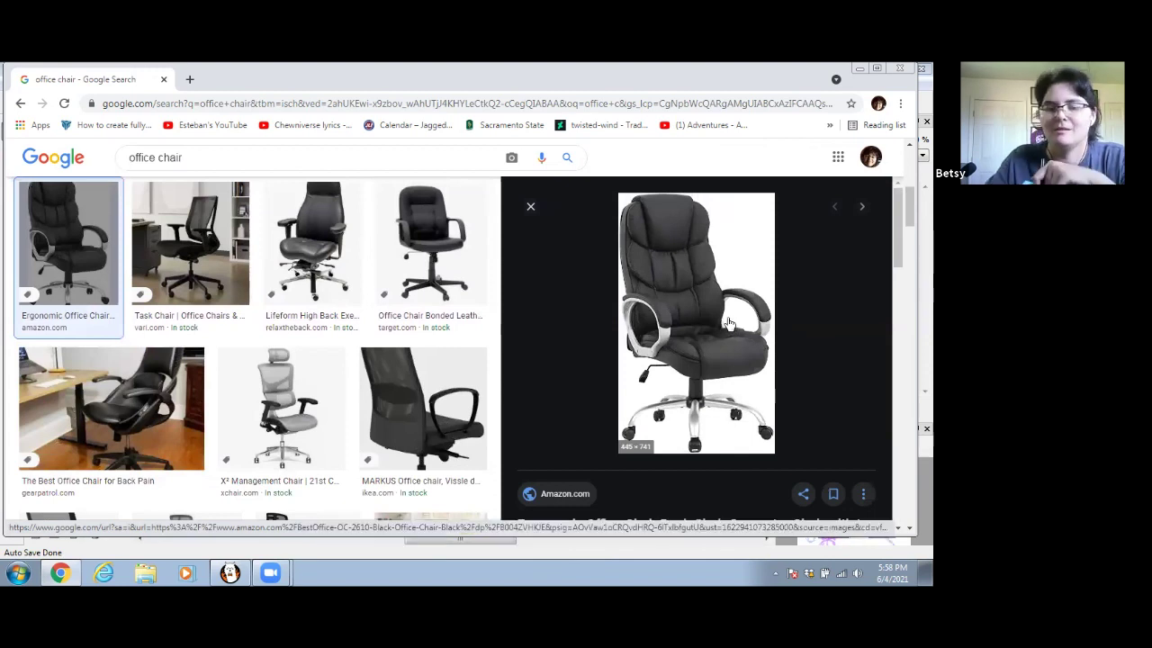
{"action": "right_click", "coordinate": [711, 322]}
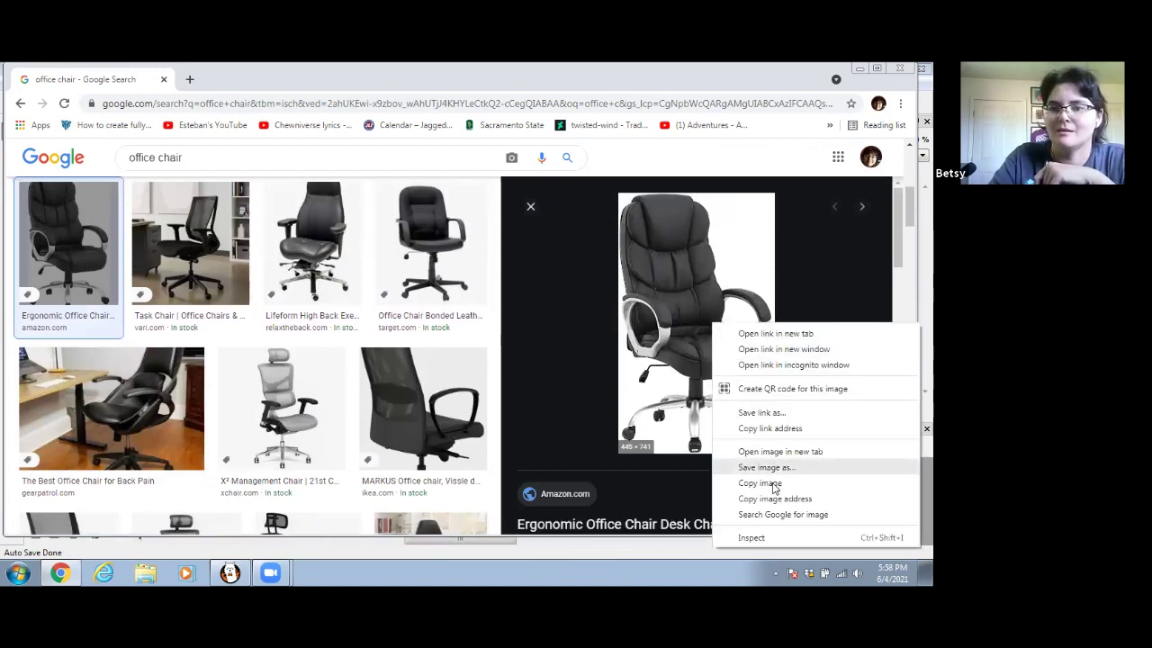
{"action": "left_click", "coordinate": [771, 486]}
{"action": "left_click", "coordinate": [229, 573]}
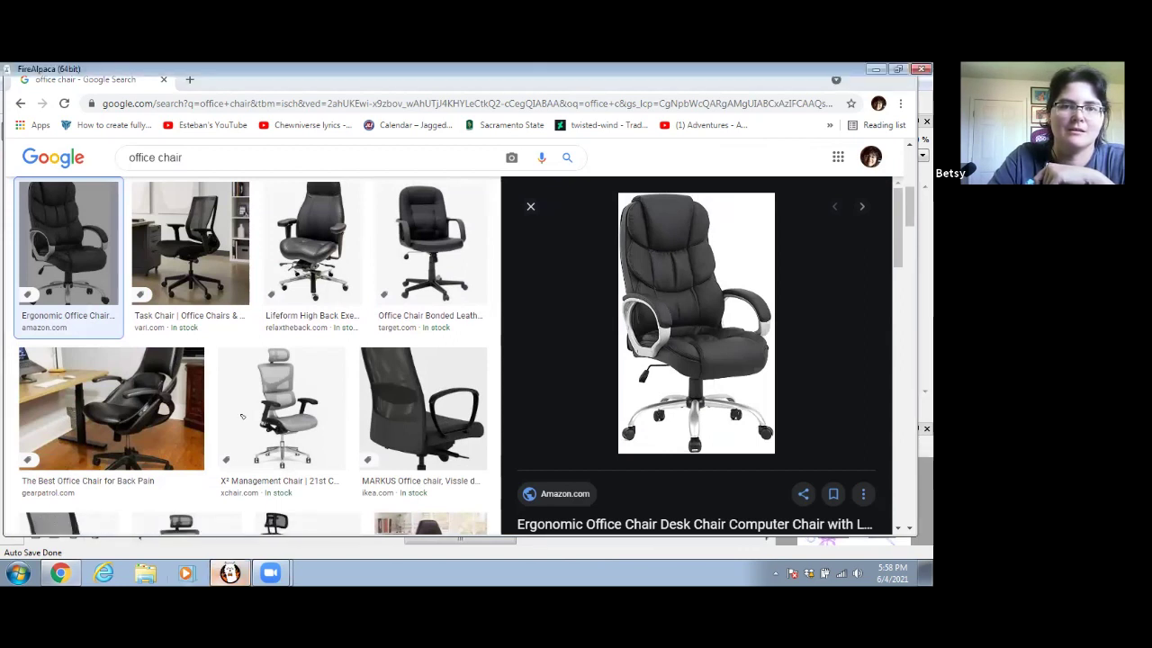
{"action": "key", "text": "ctrl+v"}
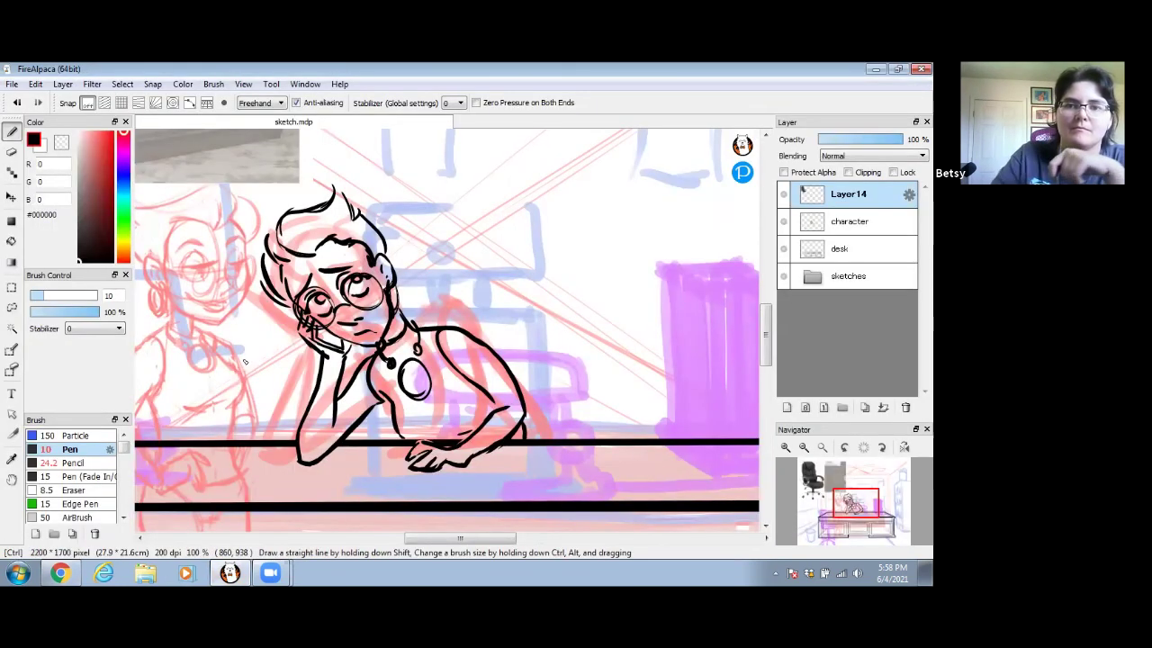
- Move the pasted office chair picture to the right of the leaning character as a drawing reference
{"action": "left_click", "coordinate": [804, 447]}
{"action": "left_click", "coordinate": [804, 447]}
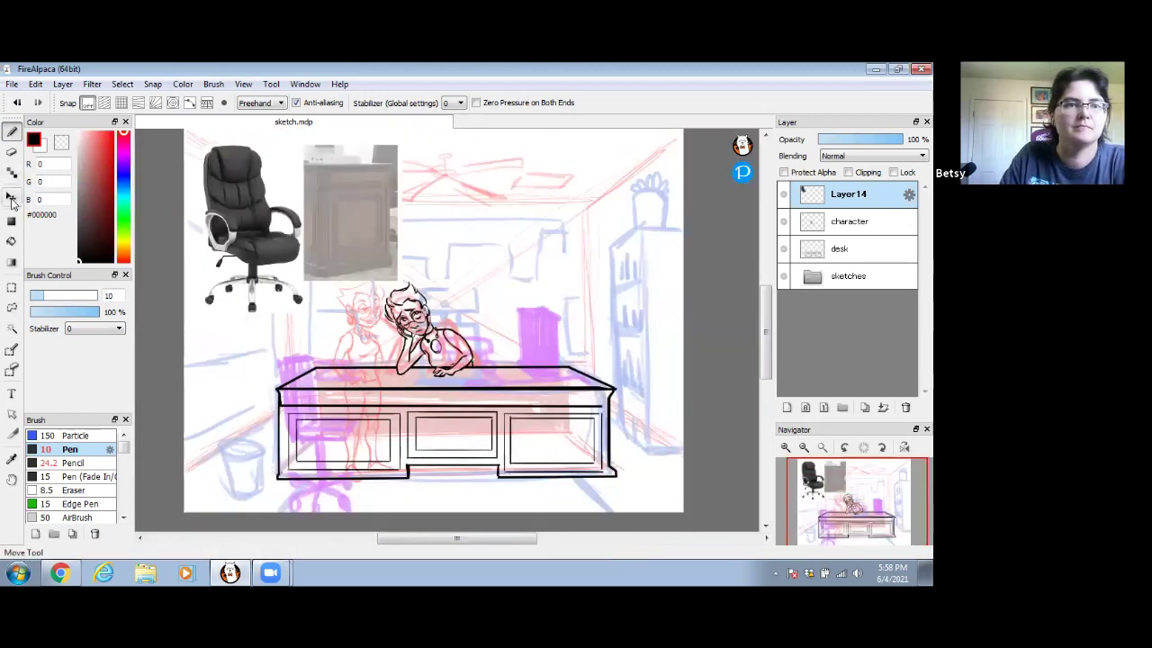
{"action": "left_click", "coordinate": [12, 196]}
{"action": "left_click_drag", "start_coordinate": [256, 230], "coordinate": [566, 368]}
{"action": "left_click", "coordinate": [784, 447]}
{"action": "left_click", "coordinate": [785, 447]}
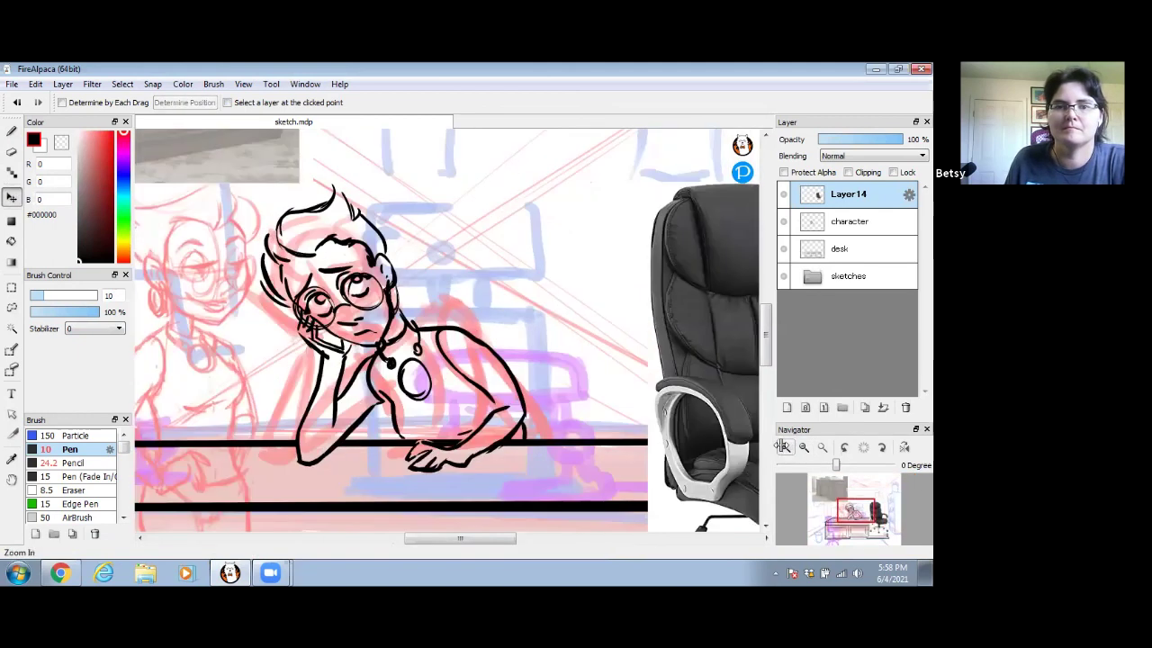
{"action": "left_click_drag", "start_coordinate": [466, 333], "coordinate": [362, 356]}
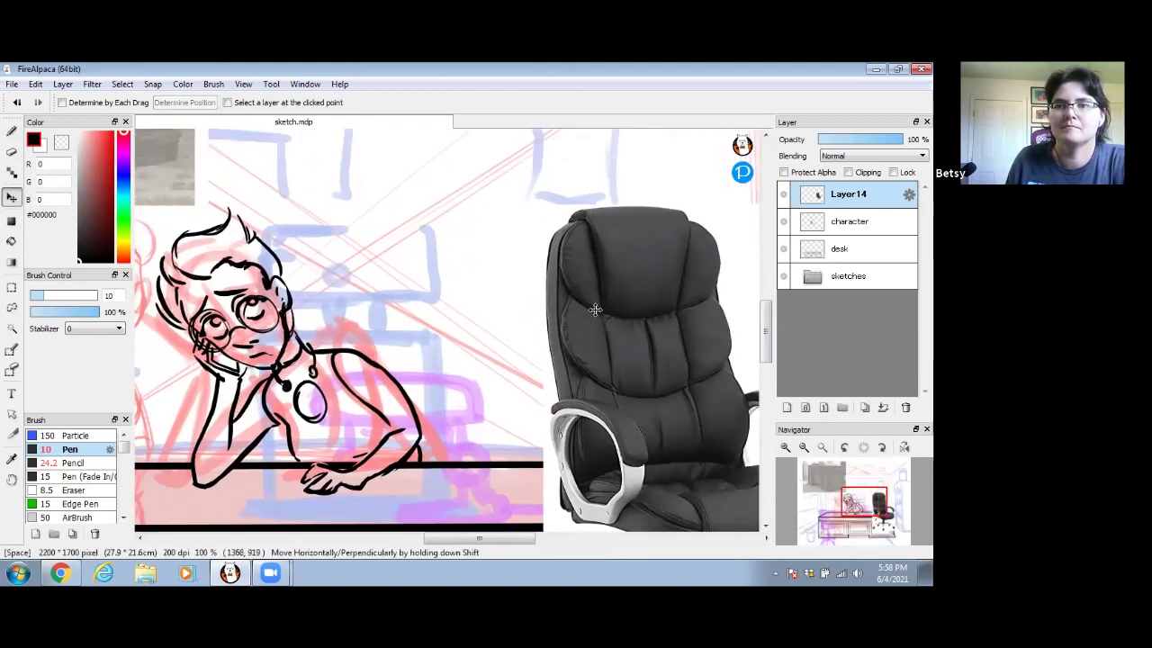
- Add a new layer named "chair" directly above the character layer
{"action": "left_click", "coordinate": [859, 225]}
{"action": "left_click", "coordinate": [786, 408]}
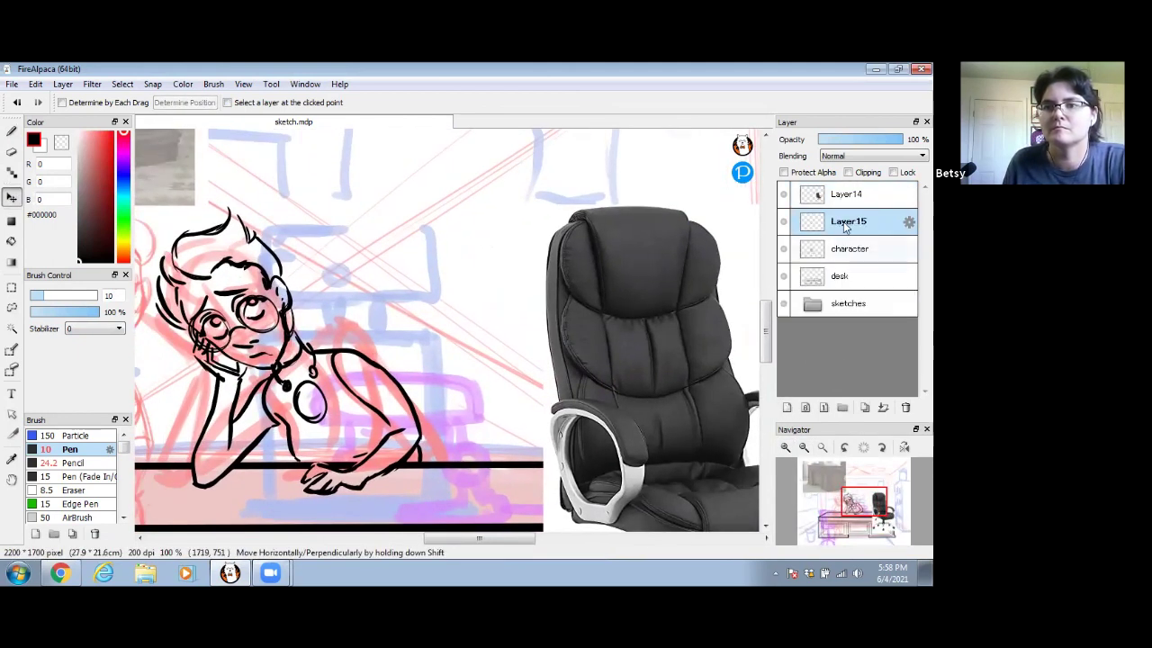
{"action": "double_click", "coordinate": [848, 224]}
{"action": "type", "text": "chair"}
{"action": "key", "text": "Return"}
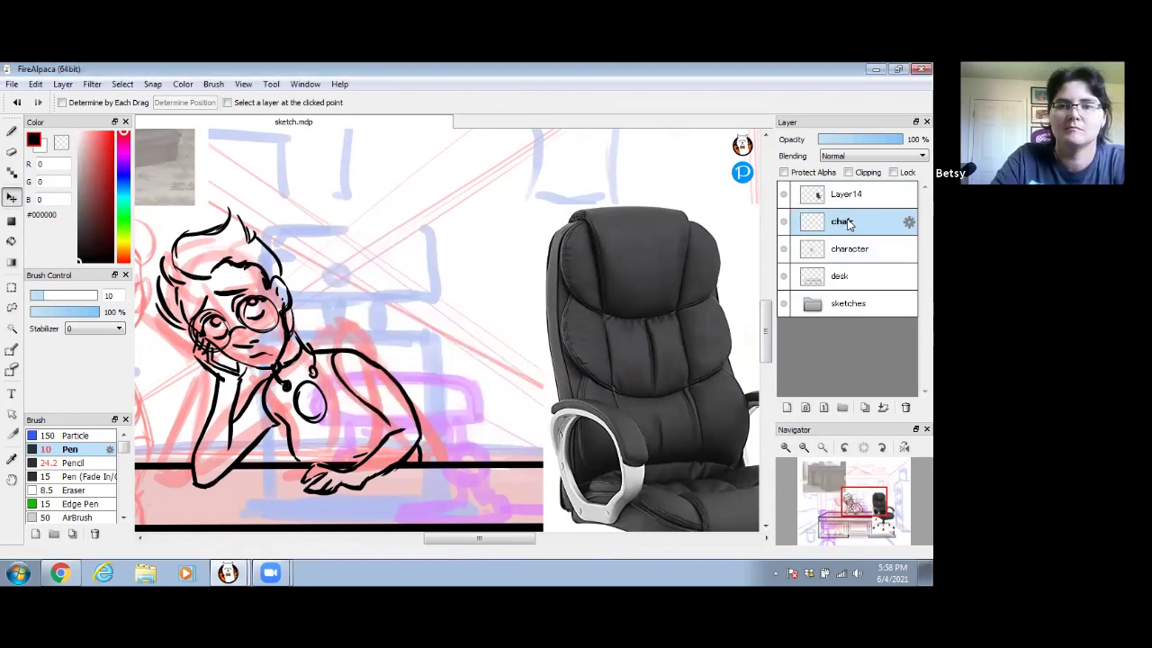
- Line the chair's headrest with its rounded side cushions behind the character's head, erasing the overshoot at the lower right corner
{"action": "left_click", "coordinate": [13, 133]}
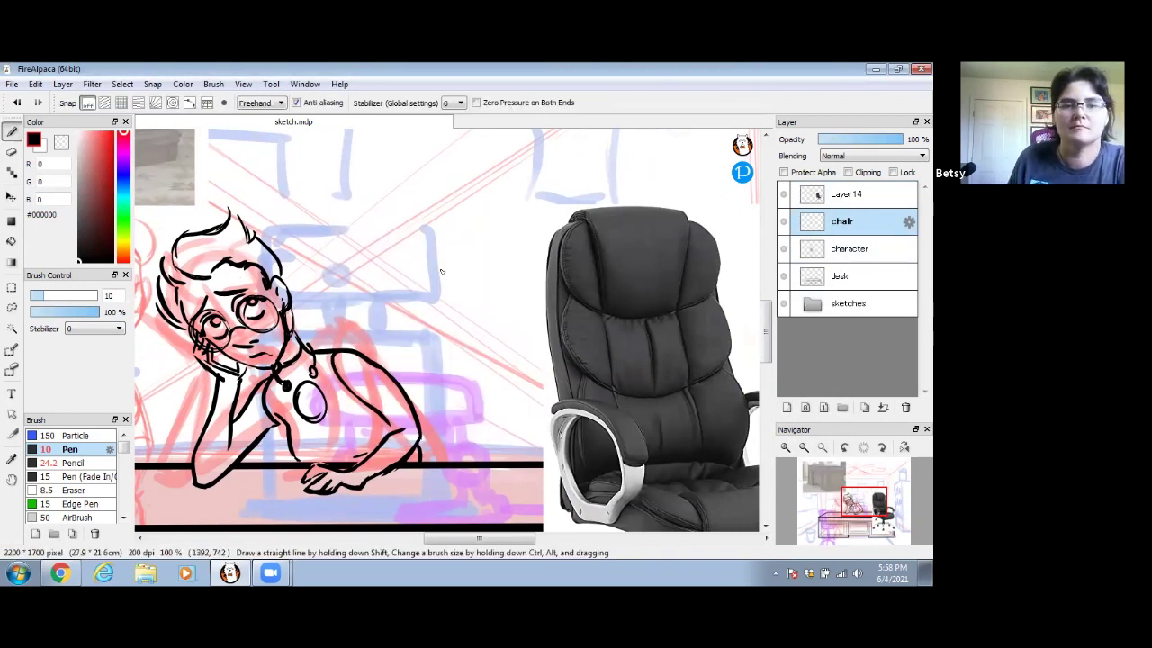
{"action": "mouse_move", "coordinate": [286, 230]}
{"action": "left_mouse_down"}
{"action": "mouse_move", "coordinate": [380, 227]}
{"action": "mouse_move", "coordinate": [421, 253]}
{"action": "mouse_move", "coordinate": [406, 234]}
{"action": "mouse_move", "coordinate": [398, 319]}
{"action": "left_mouse_up"}
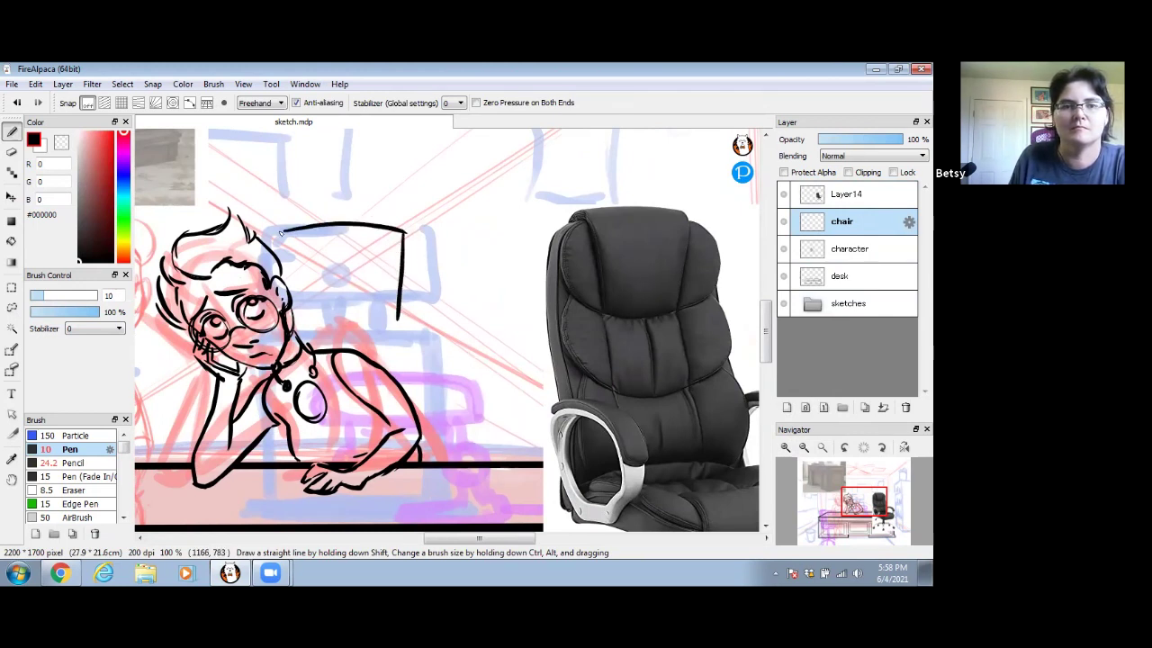
{"action": "mouse_move", "coordinate": [285, 233]}
{"action": "left_mouse_down"}
{"action": "mouse_move", "coordinate": [316, 337]}
{"action": "mouse_move", "coordinate": [346, 333]}
{"action": "mouse_move", "coordinate": [317, 315]}
{"action": "mouse_move", "coordinate": [392, 321]}
{"action": "left_mouse_up"}
{"action": "mouse_move", "coordinate": [407, 234]}
{"action": "left_mouse_down"}
{"action": "mouse_move", "coordinate": [436, 252]}
{"action": "mouse_move", "coordinate": [440, 288]}
{"action": "mouse_move", "coordinate": [421, 328]}
{"action": "left_mouse_up"}
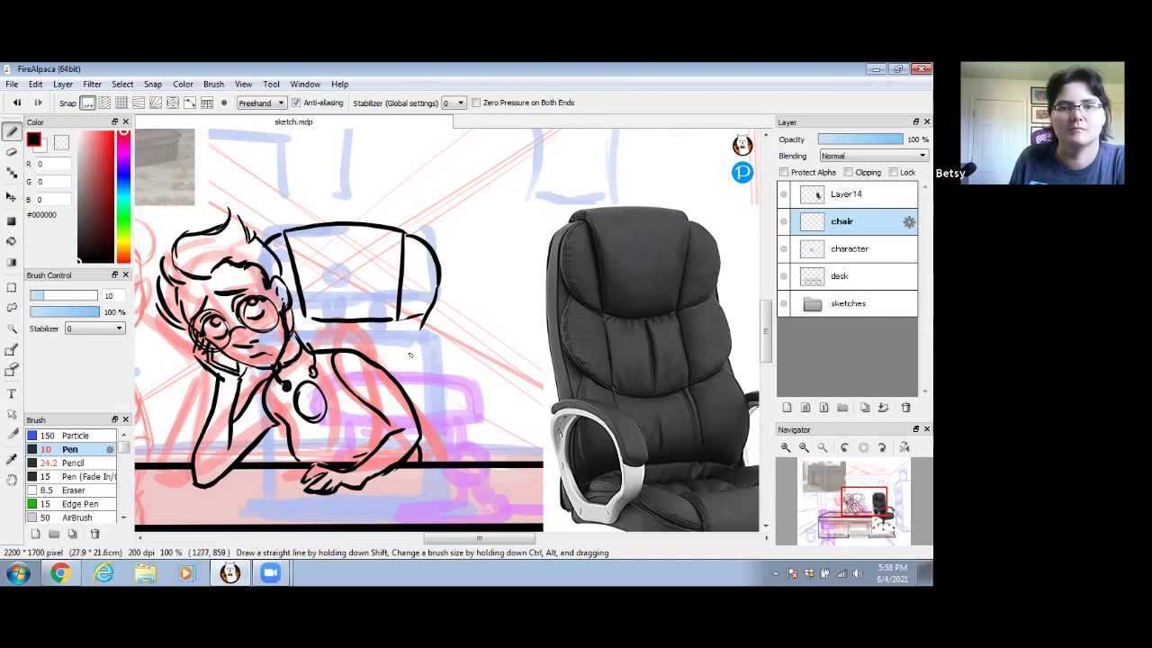
{"action": "key", "text": "e"}
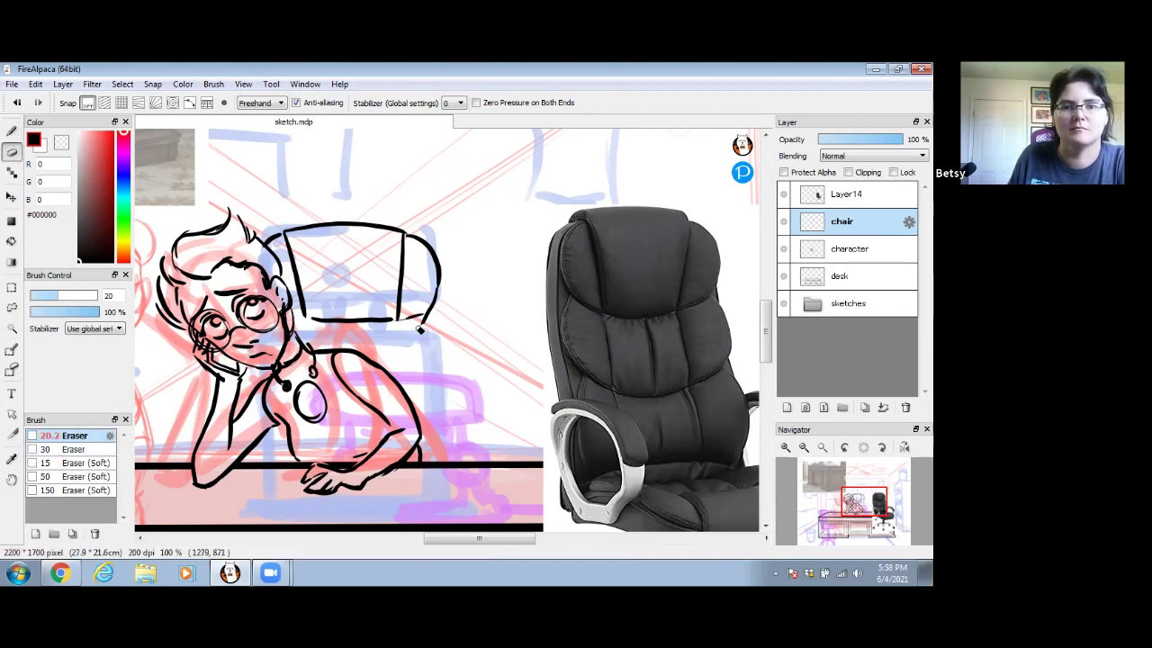
{"action": "key", "text": "b"}
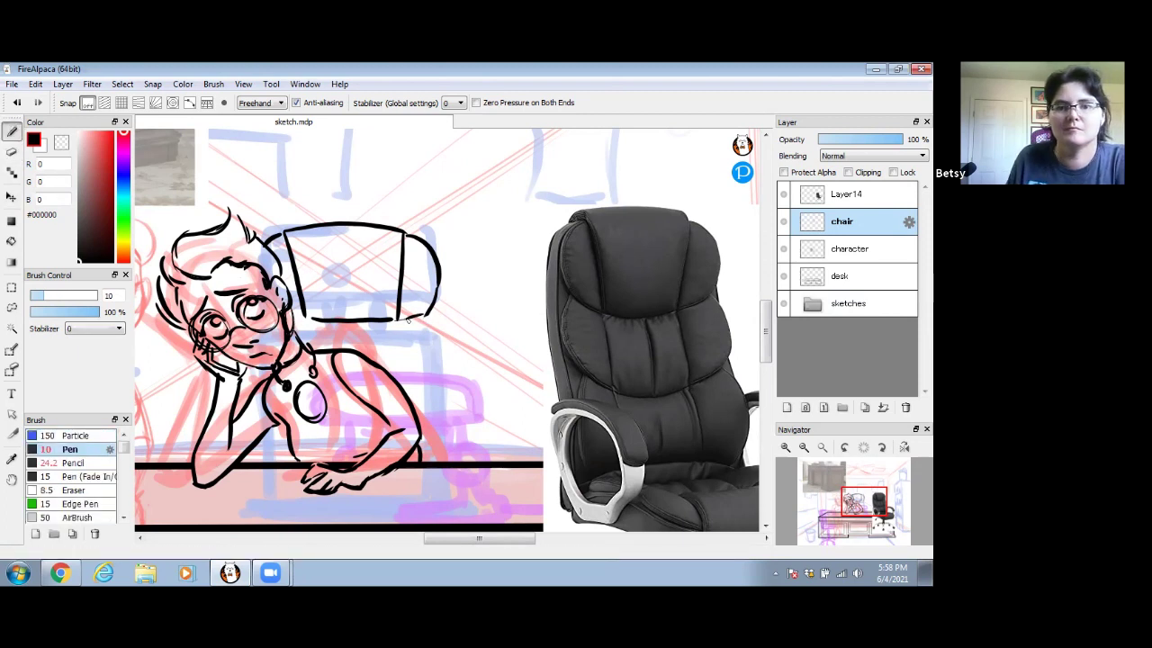
- Line the chair's middle and lower back cushions beside the character's shoulder, down towards the desk edge
{"action": "left_click_drag", "start_coordinate": [432, 319], "coordinate": [434, 353]}
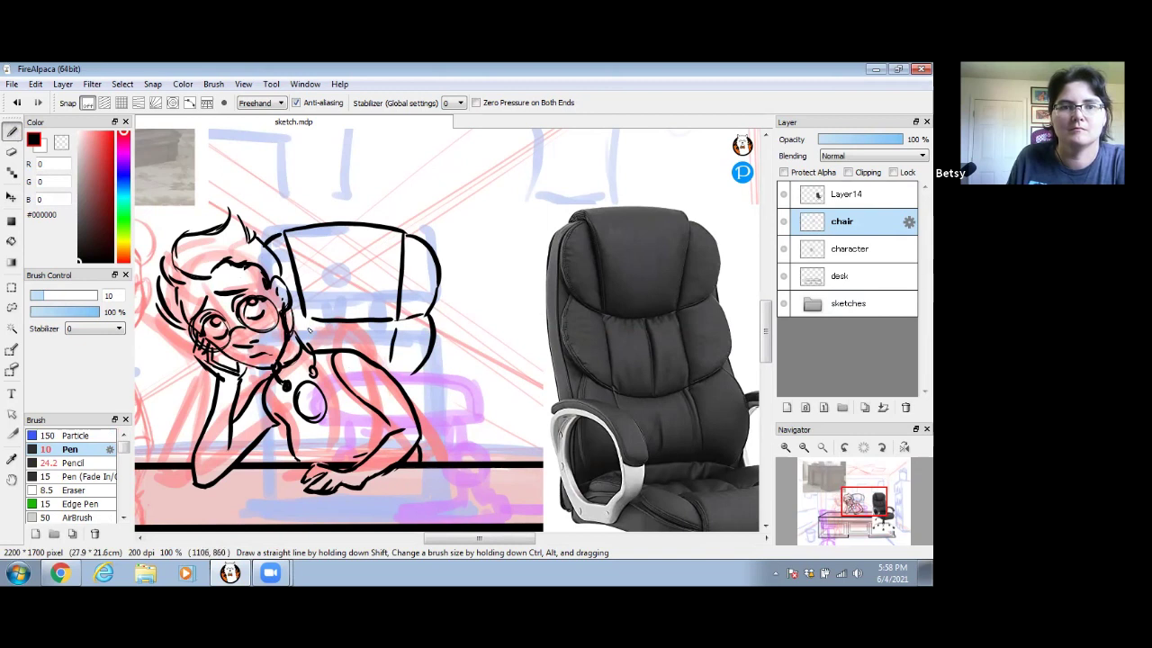
{"action": "mouse_move", "coordinate": [433, 354]}
{"action": "left_mouse_down"}
{"action": "mouse_move", "coordinate": [437, 427]}
{"action": "mouse_move", "coordinate": [438, 400]}
{"action": "mouse_move", "coordinate": [408, 379]}
{"action": "mouse_move", "coordinate": [447, 426]}
{"action": "mouse_move", "coordinate": [442, 459]}
{"action": "left_mouse_up"}
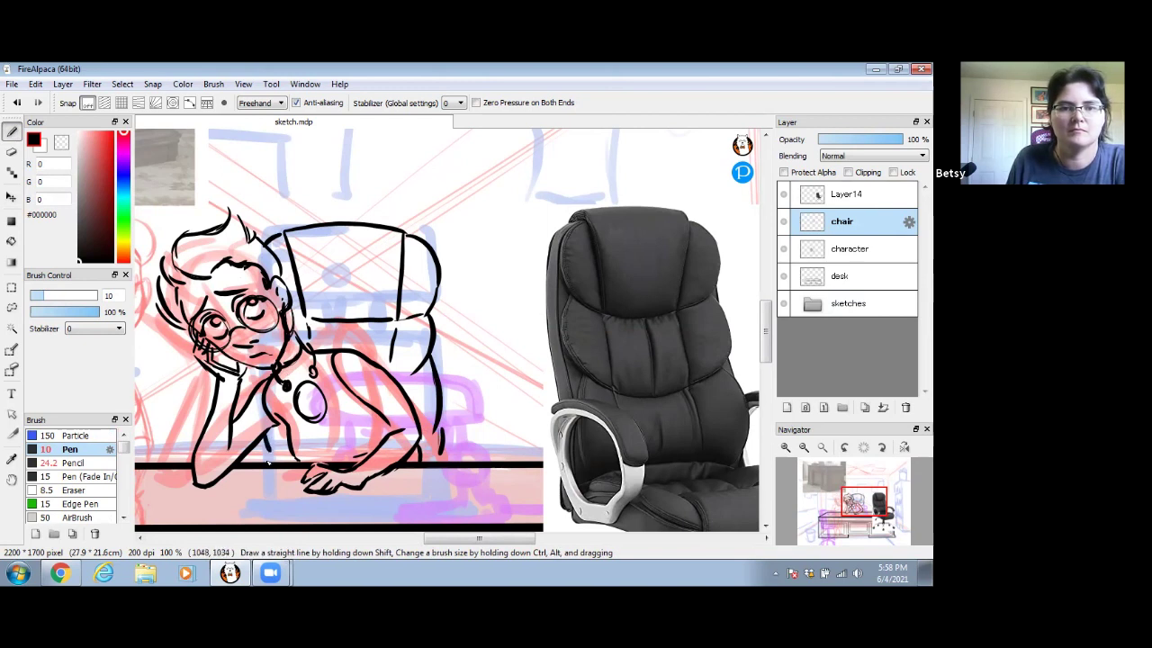
{"action": "left_click_drag", "start_coordinate": [452, 393], "coordinate": [399, 359]}
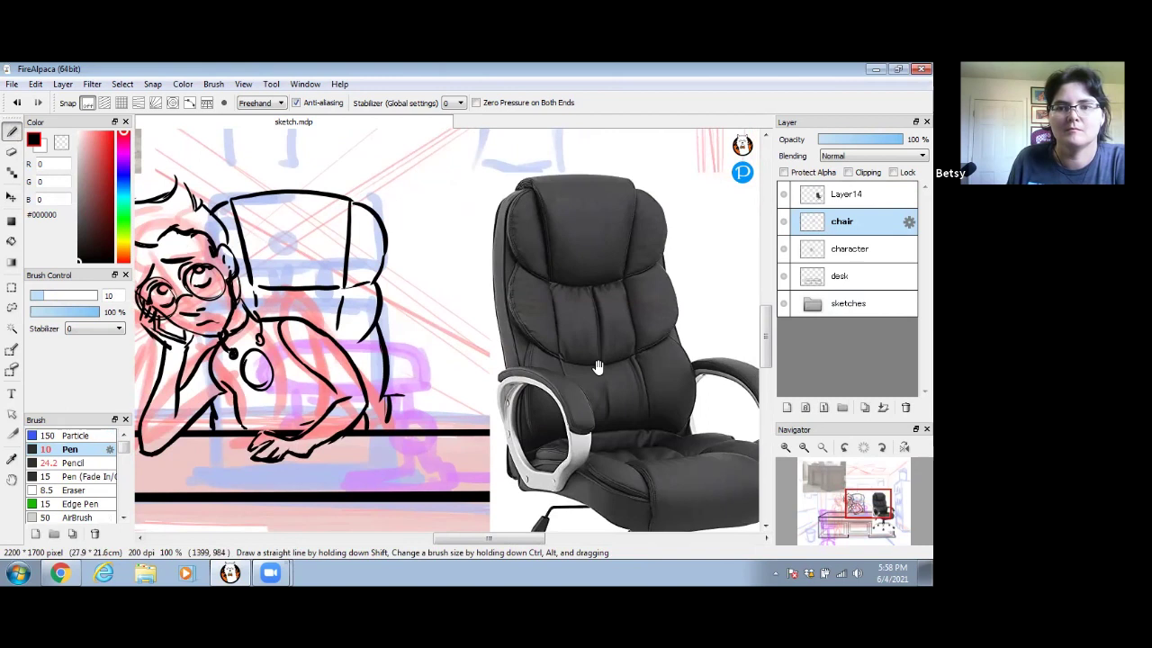
- Draw the rounded armrest rising above the desk to the right of the character's resting arm and clean up its lines
{"action": "left_click_drag", "start_coordinate": [648, 370], "coordinate": [567, 369]}
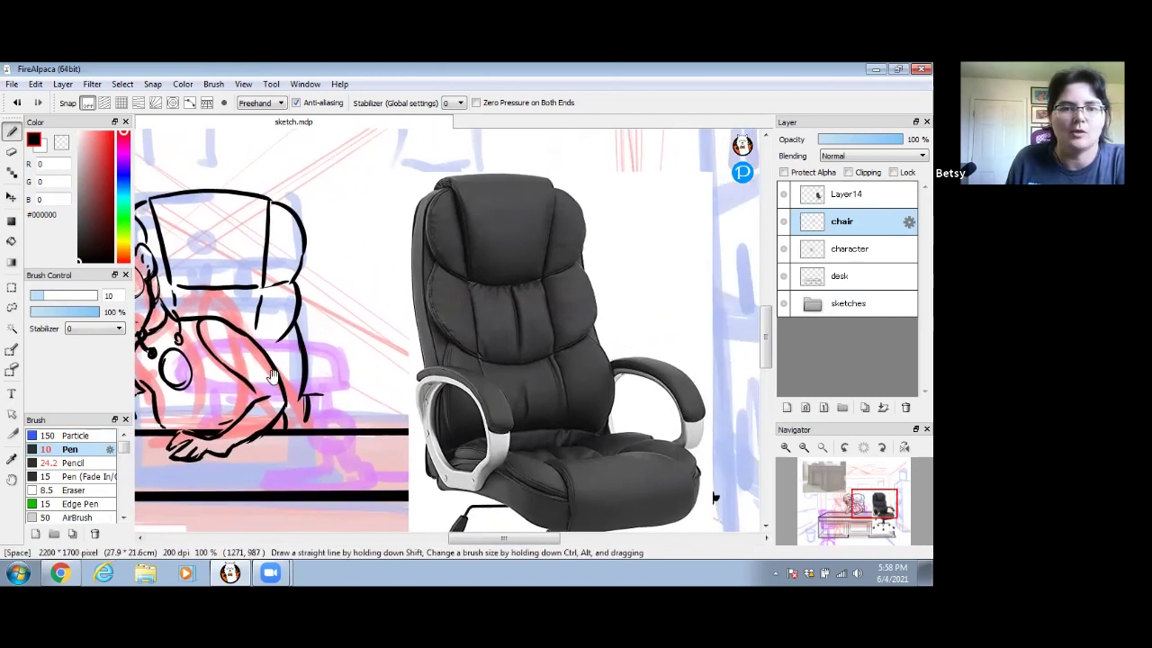
{"action": "left_click_drag", "start_coordinate": [396, 423], "coordinate": [507, 395]}
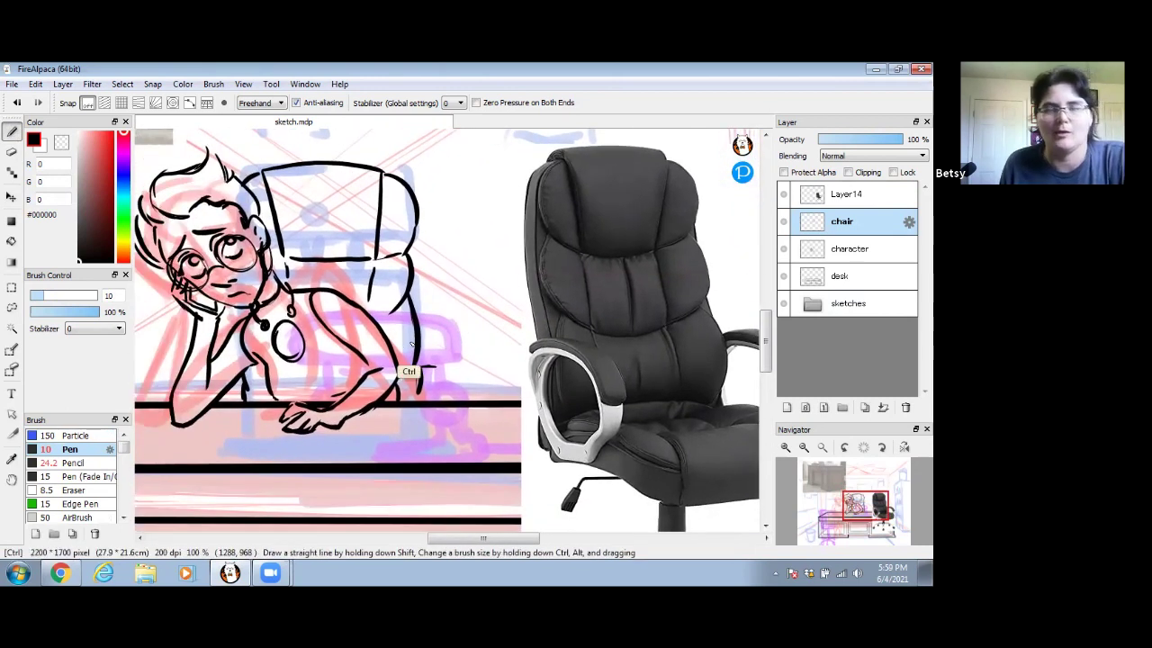
{"action": "mouse_move", "coordinate": [503, 373]}
{"action": "left_mouse_down"}
{"action": "mouse_move", "coordinate": [463, 360]}
{"action": "mouse_move", "coordinate": [484, 379]}
{"action": "left_mouse_up"}
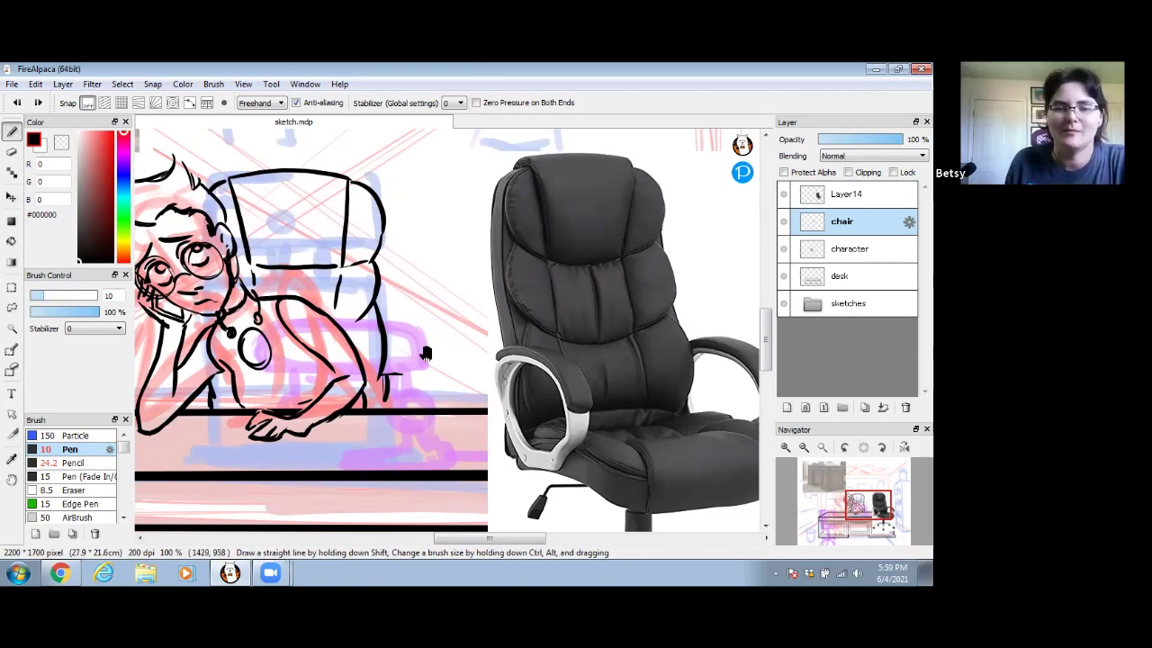
{"action": "left_click_drag", "start_coordinate": [411, 336], "coordinate": [389, 304]}
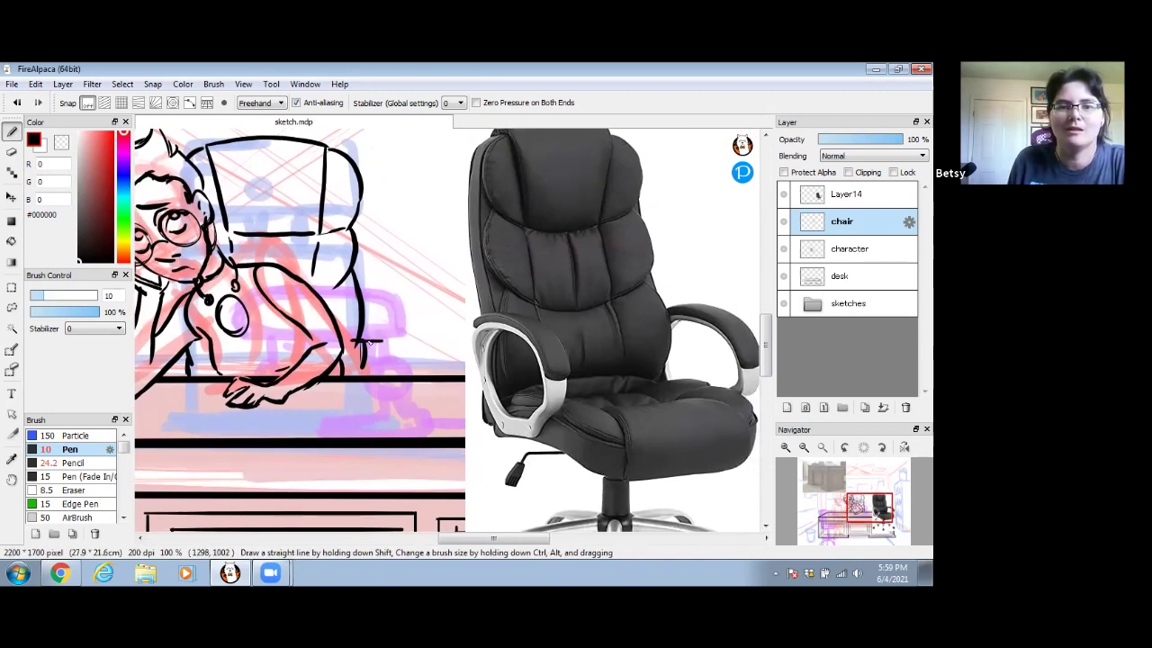
{"action": "mouse_move", "coordinate": [347, 338]}
{"action": "left_mouse_down"}
{"action": "mouse_move", "coordinate": [360, 364]}
{"action": "mouse_move", "coordinate": [401, 369]}
{"action": "left_mouse_up"}
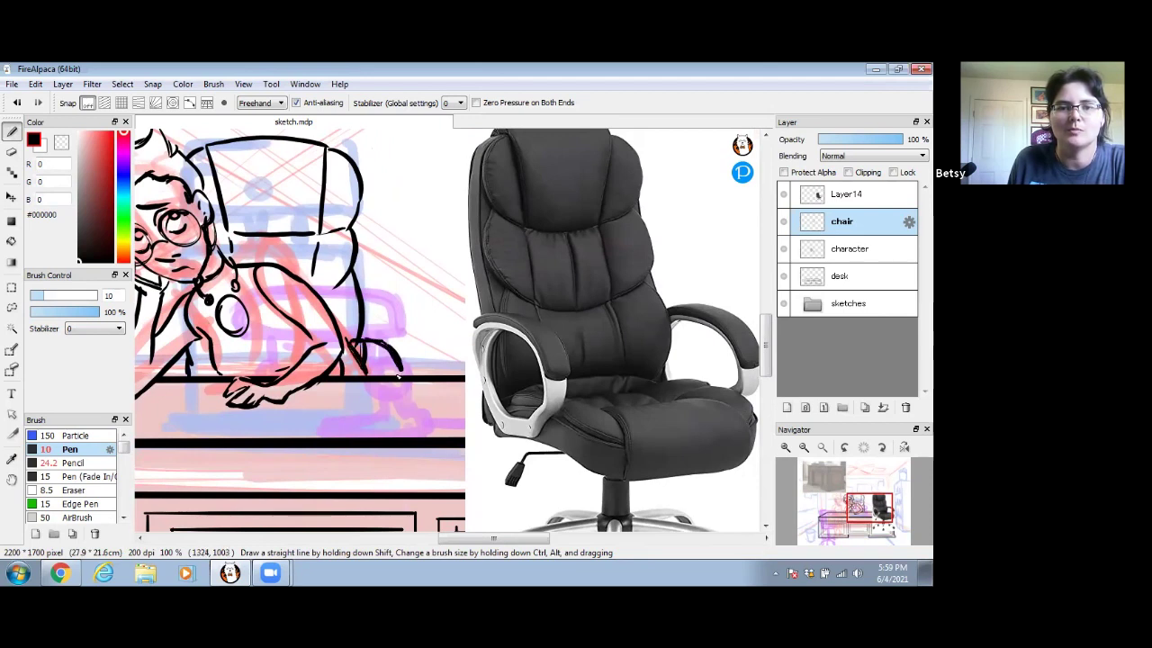
{"action": "key", "text": "e"}
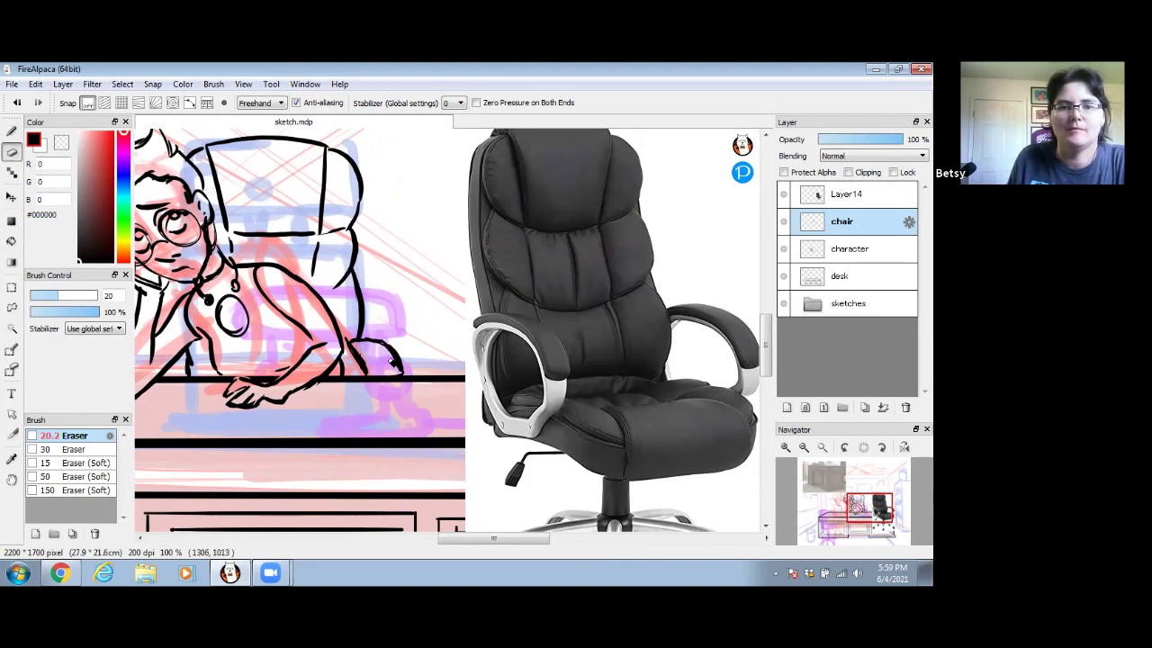
{"action": "left_click_drag", "start_coordinate": [383, 356], "coordinate": [475, 370]}
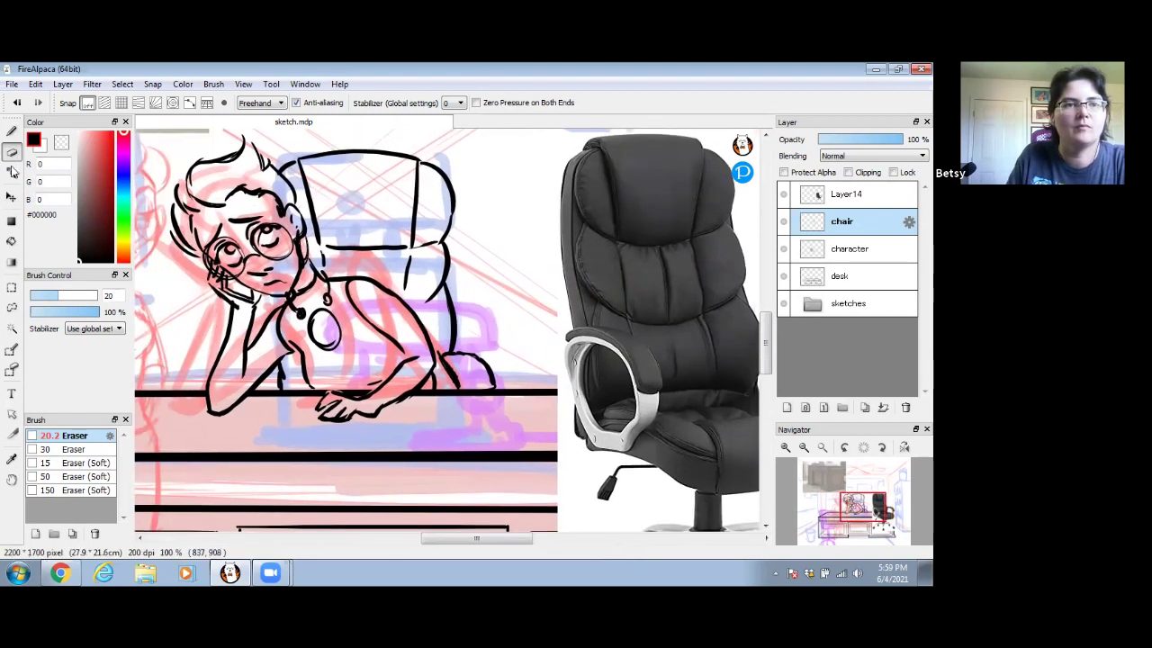
- Draw the chair's other armrest in the gap behind the propped elbow and erase its excess black
{"action": "left_click", "coordinate": [12, 131]}
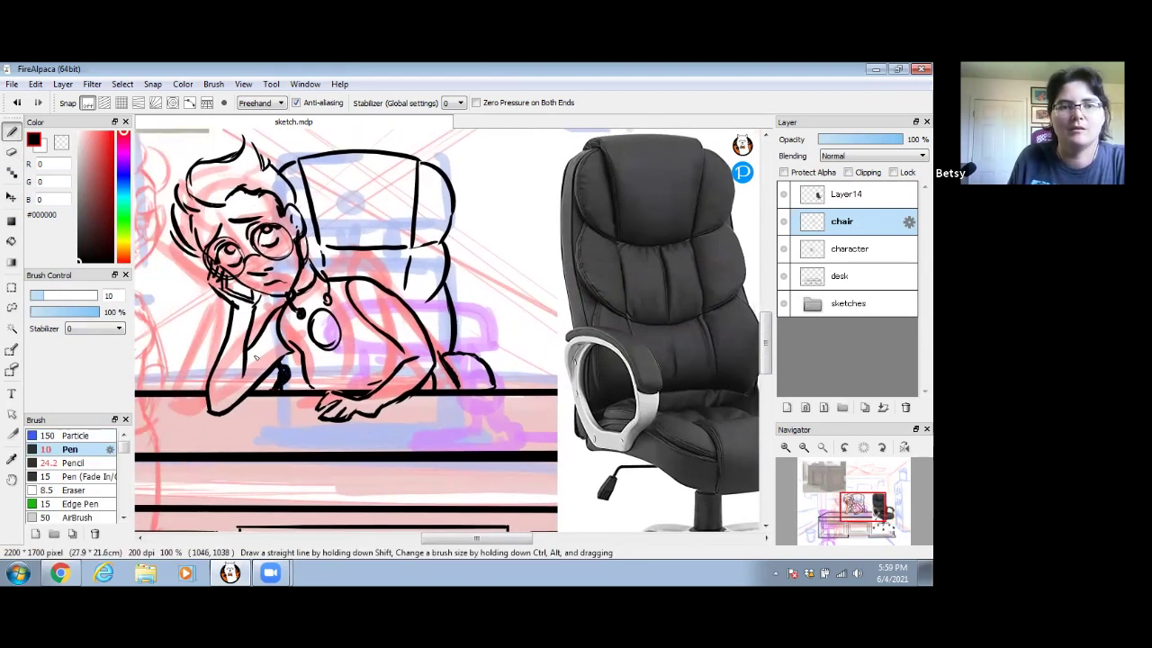
{"action": "key", "text": "e"}
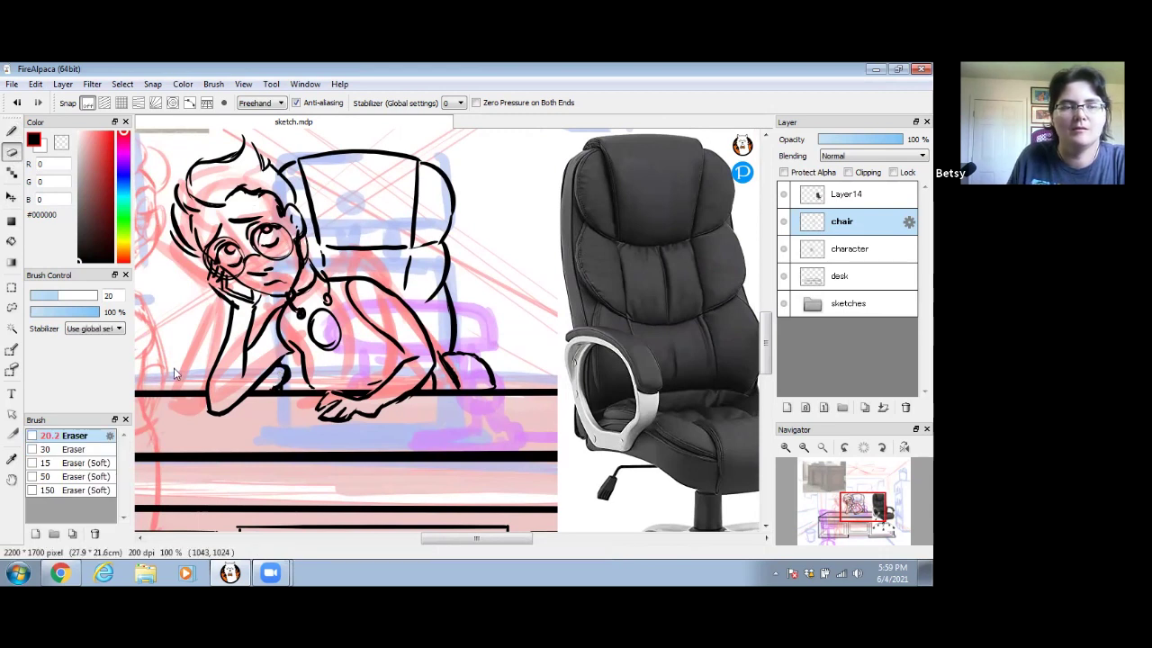
{"action": "left_click", "coordinate": [12, 131]}
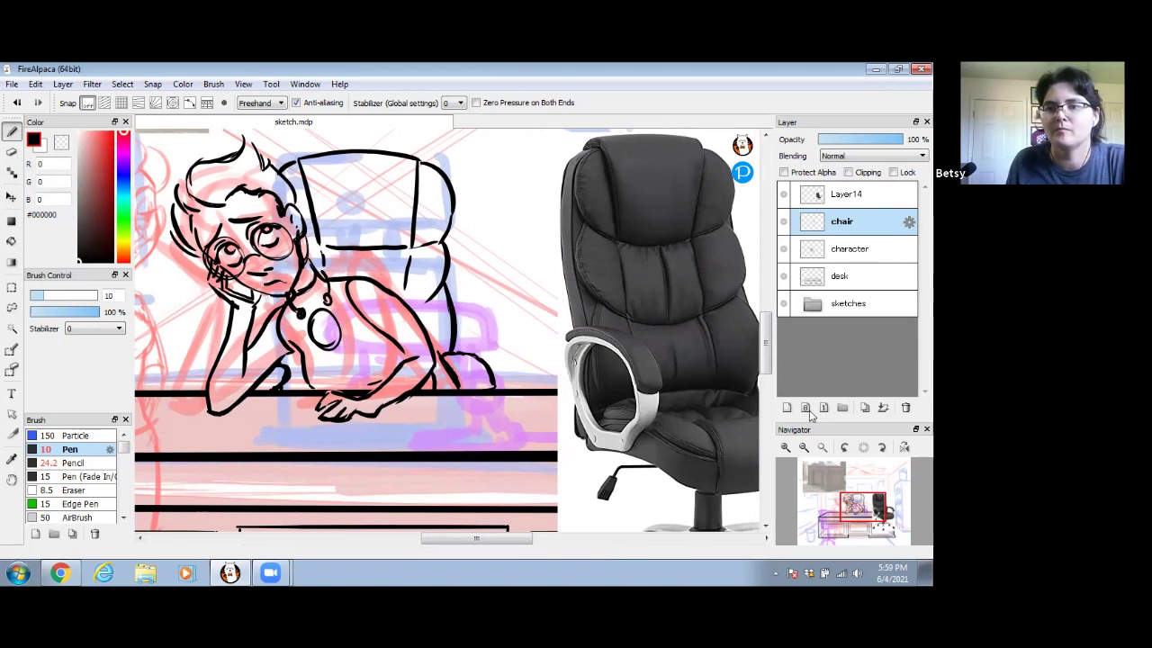
- Hide the office chair reference picture and bring the whole drawing into view
{"action": "left_click", "coordinate": [803, 448]}
{"action": "left_click_drag", "start_coordinate": [485, 373], "coordinate": [496, 431]}
{"action": "left_click", "coordinate": [784, 195]}
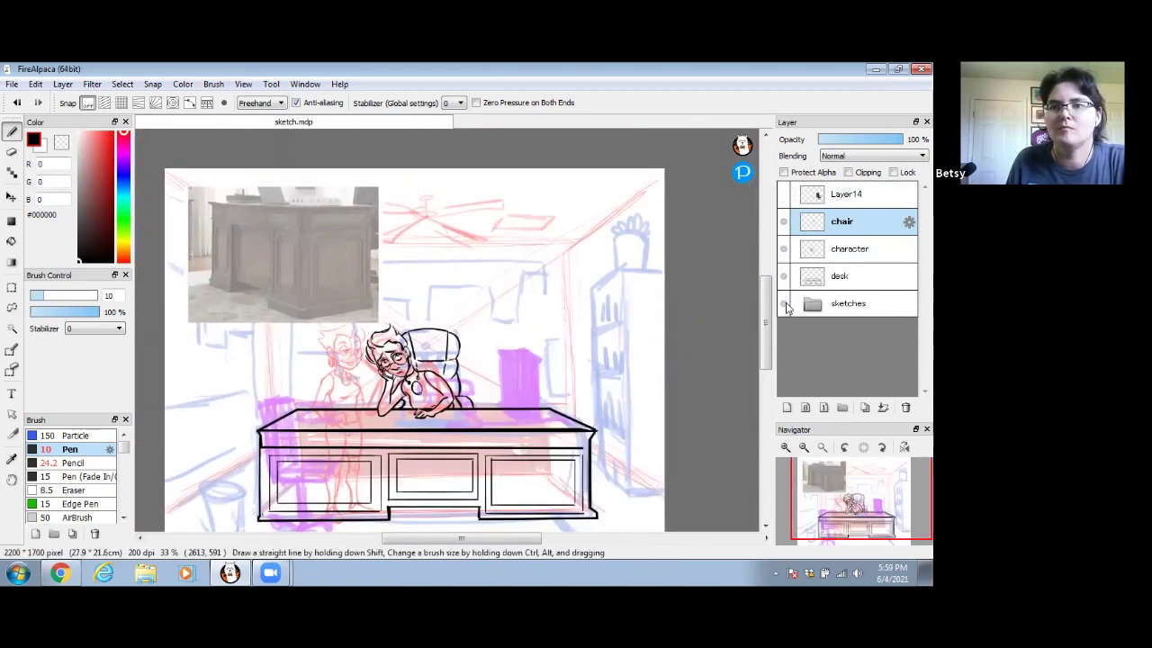
- Hide the sketches folder to check the black line art on its own and bring the sketches back
{"action": "left_click", "coordinate": [784, 304]}
{"action": "left_click_drag", "start_coordinate": [599, 383], "coordinate": [622, 354]}
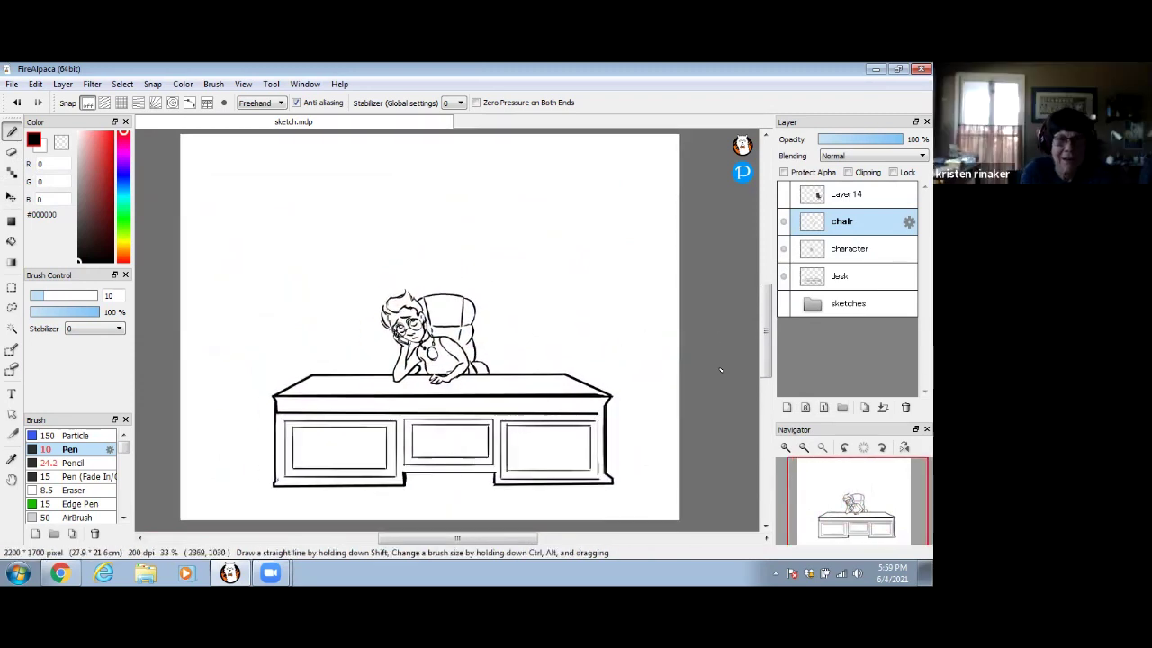
{"action": "left_click", "coordinate": [784, 197]}
{"action": "left_click", "coordinate": [784, 196]}
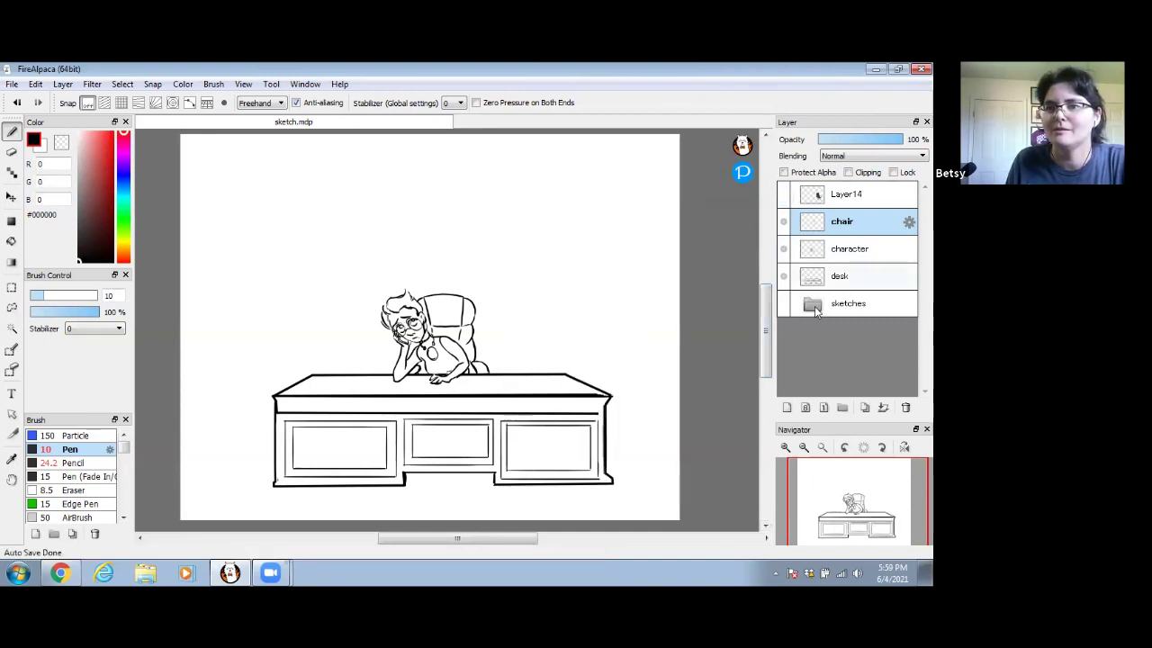
{"action": "left_click", "coordinate": [783, 306]}
{"action": "left_click_drag", "start_coordinate": [465, 406], "coordinate": [483, 394]}
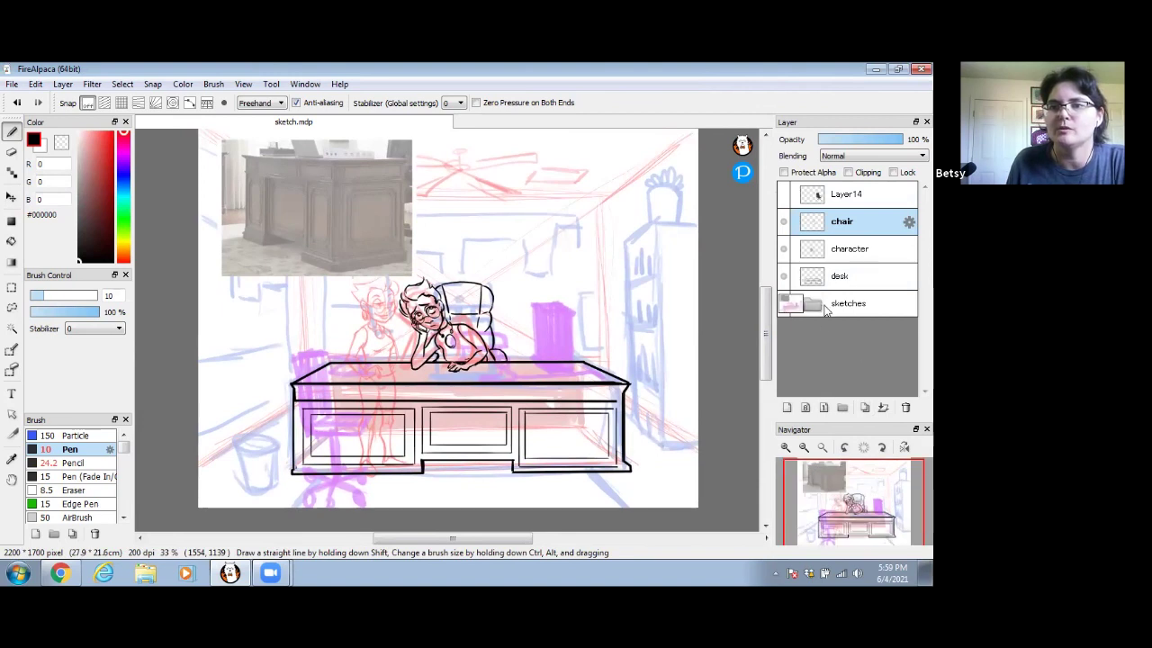
- Reduce the pen size to 5 and line the left wall's floor edge straight from the canvas edge to the desk
{"action": "left_click", "coordinate": [197, 470]}
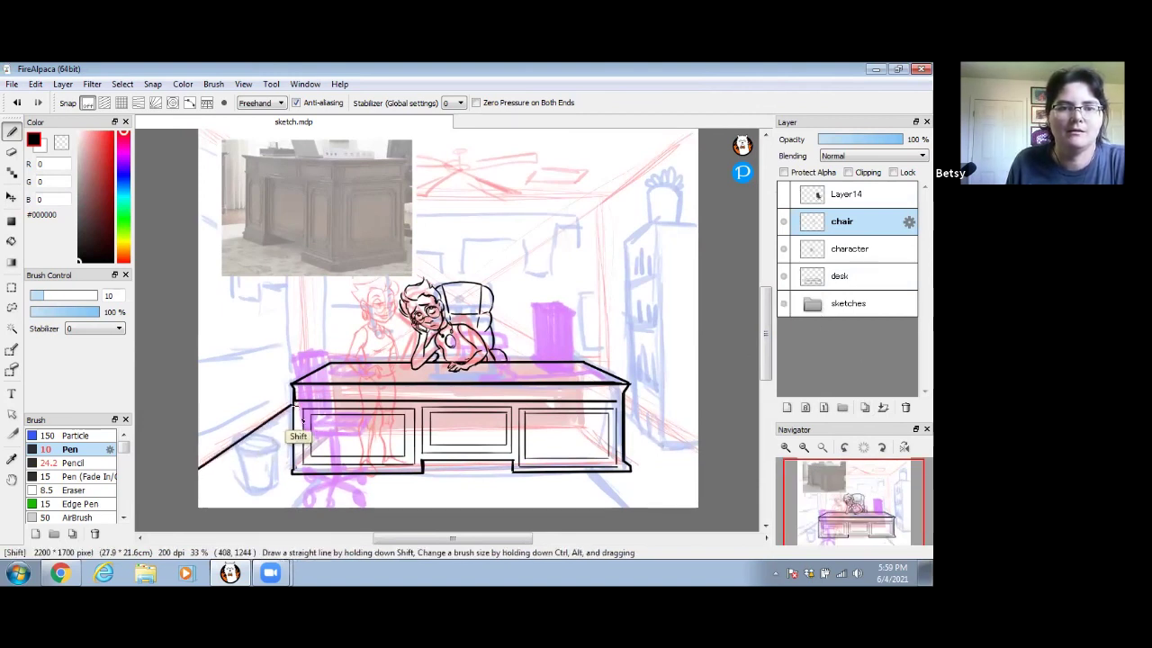
{"action": "left_click", "coordinate": [99, 296]}
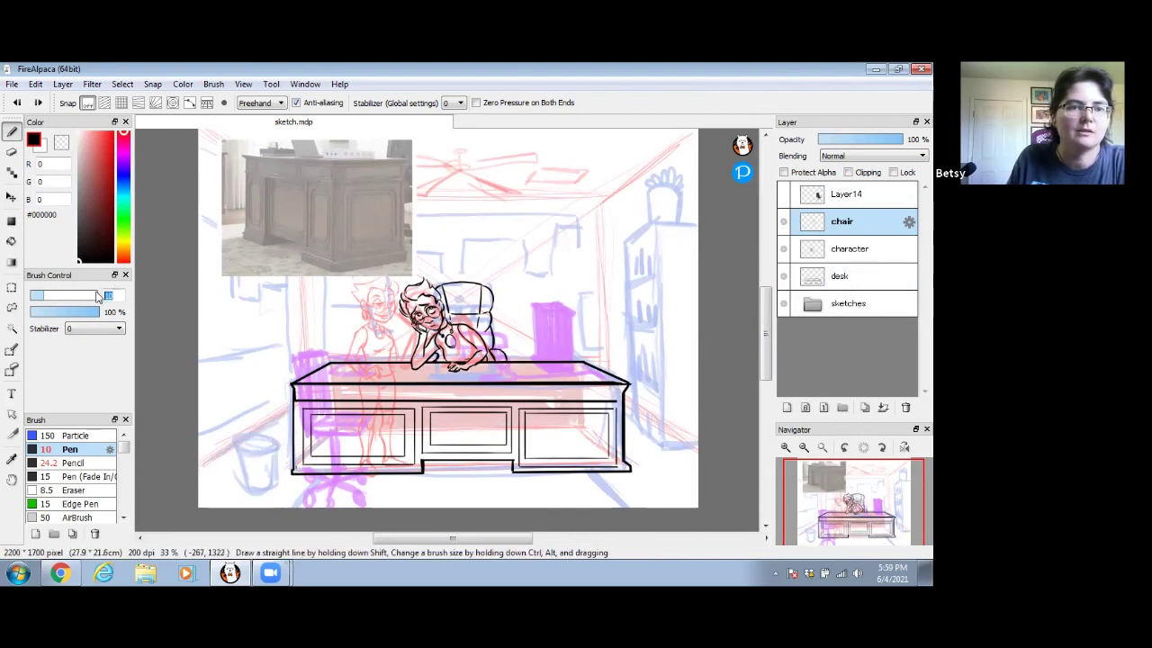
{"action": "type", "text": "5"}
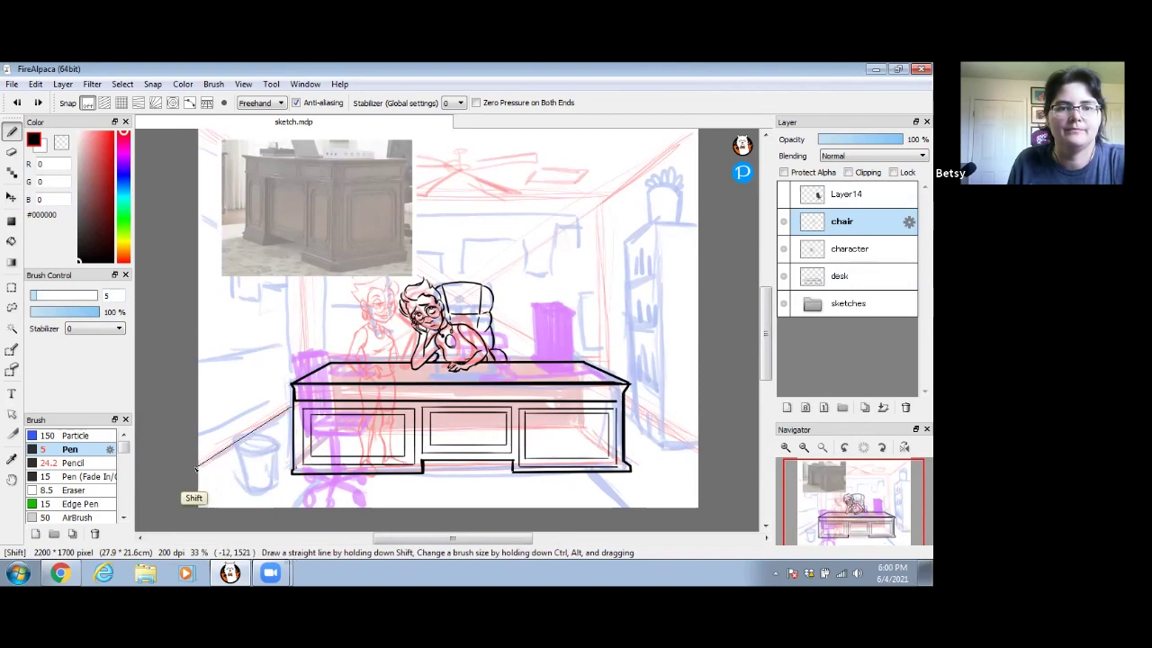
- Expand the sketches folder, hide the desk ref layer and make the chair layer active again
{"action": "left_click_drag", "start_coordinate": [417, 312], "coordinate": [435, 355]}
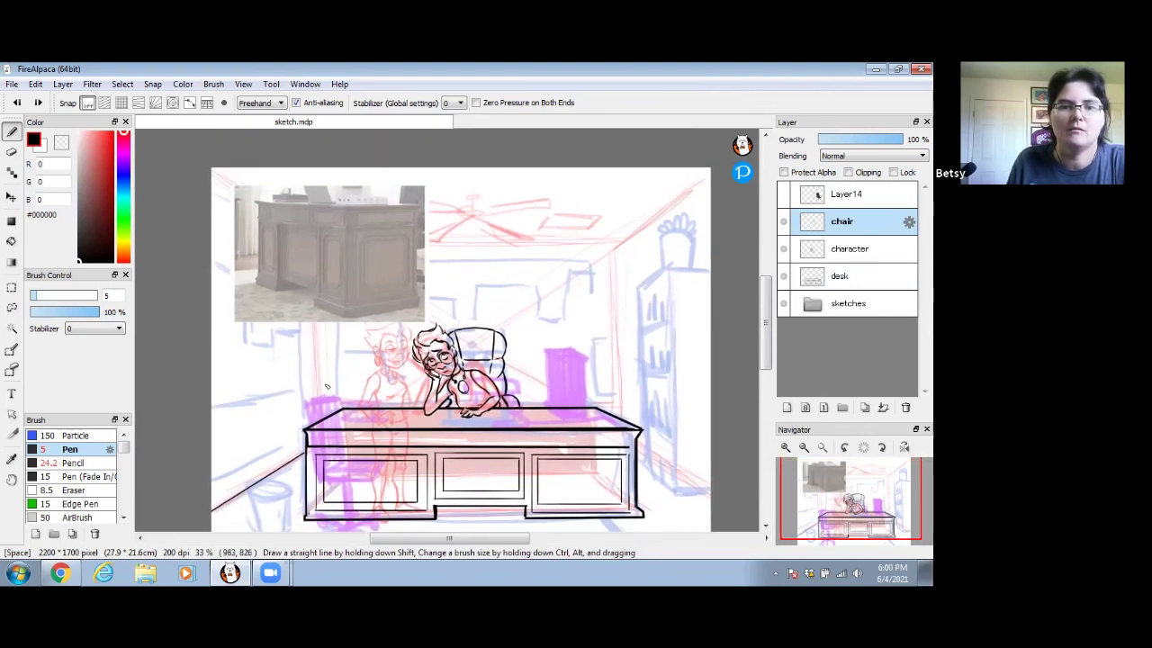
{"action": "left_click", "coordinate": [816, 304]}
{"action": "left_click", "coordinate": [813, 304]}
{"action": "left_click", "coordinate": [797, 331]}
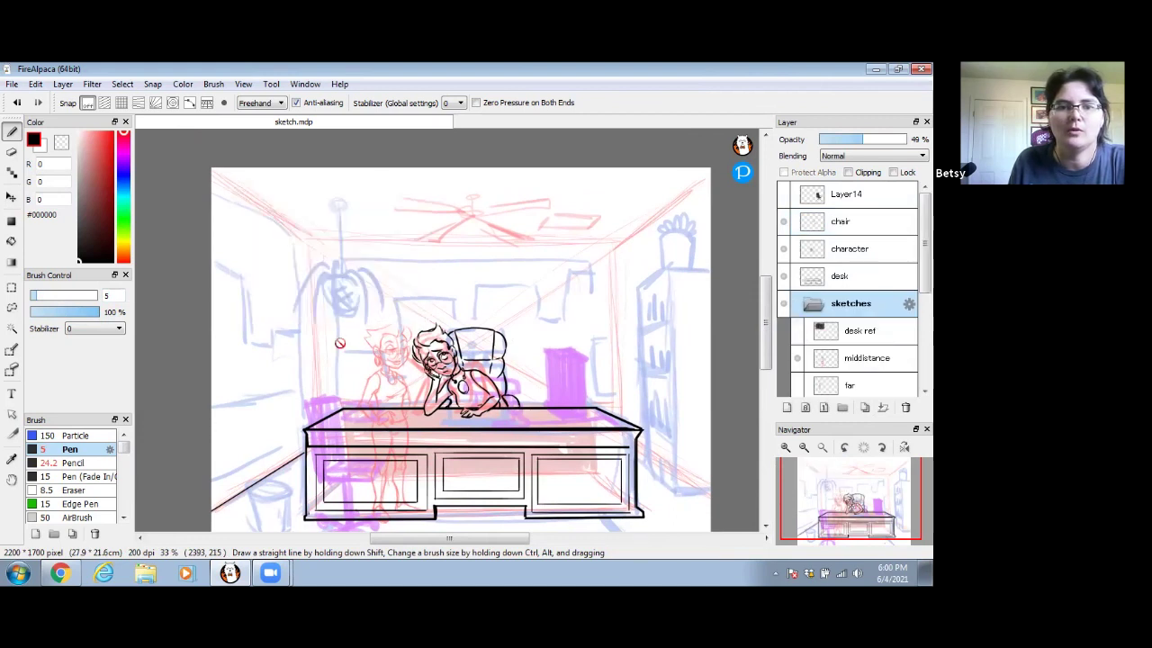
{"action": "left_click", "coordinate": [846, 222]}
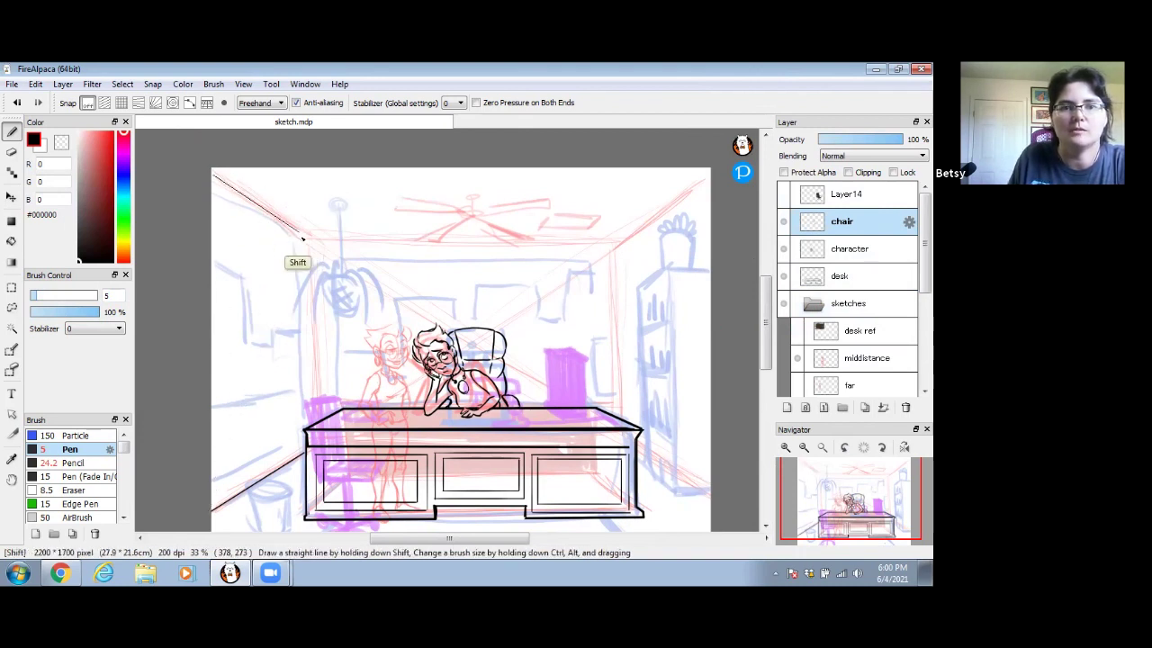
- Line the room's ceiling edges: straight diagonals along the left and right walls and a grid-snapped horizontal across the back wall
{"action": "left_click", "coordinate": [311, 237], "text": "shift"}
{"action": "left_click", "coordinate": [620, 248], "text": "shift"}
{"action": "key", "text": "ctrl+z"}
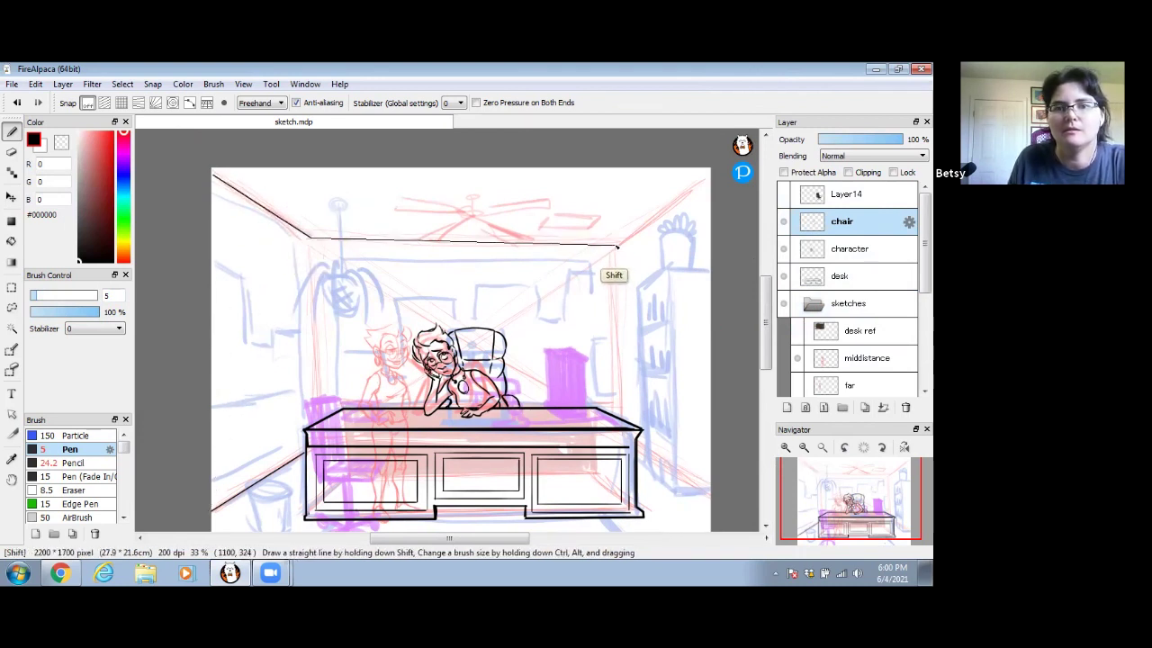
{"action": "left_click", "coordinate": [122, 101]}
{"action": "left_click_drag", "start_coordinate": [311, 237], "coordinate": [590, 259]}
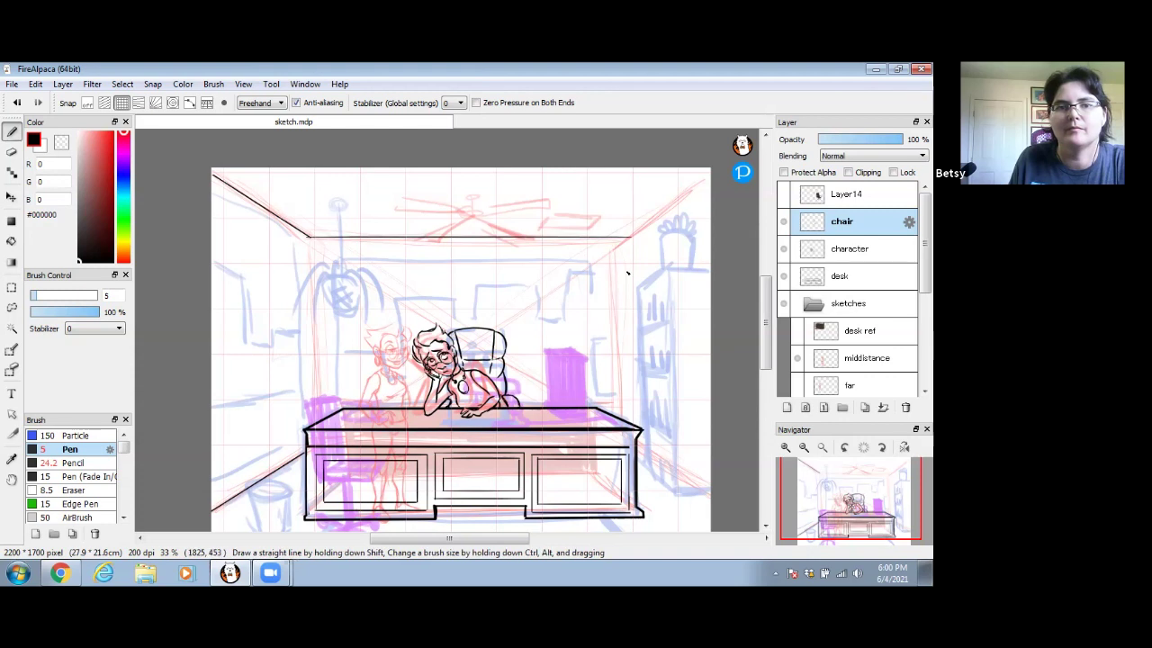
{"action": "left_click", "coordinate": [89, 106]}
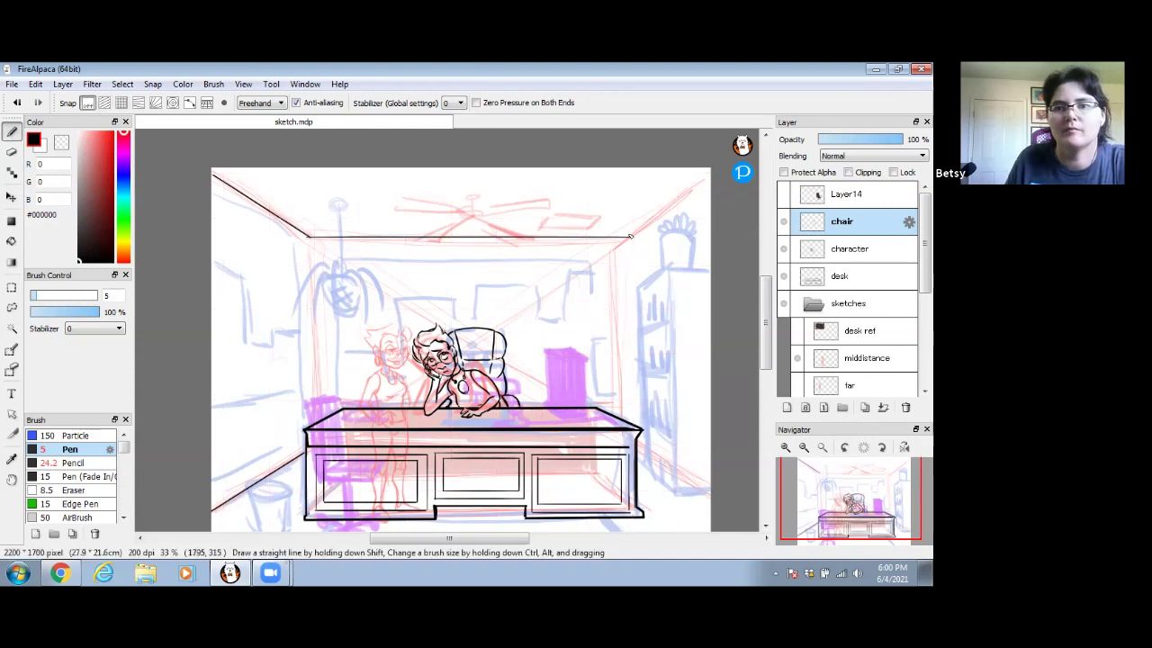
{"action": "left_click_drag", "start_coordinate": [632, 236], "coordinate": [710, 169]}
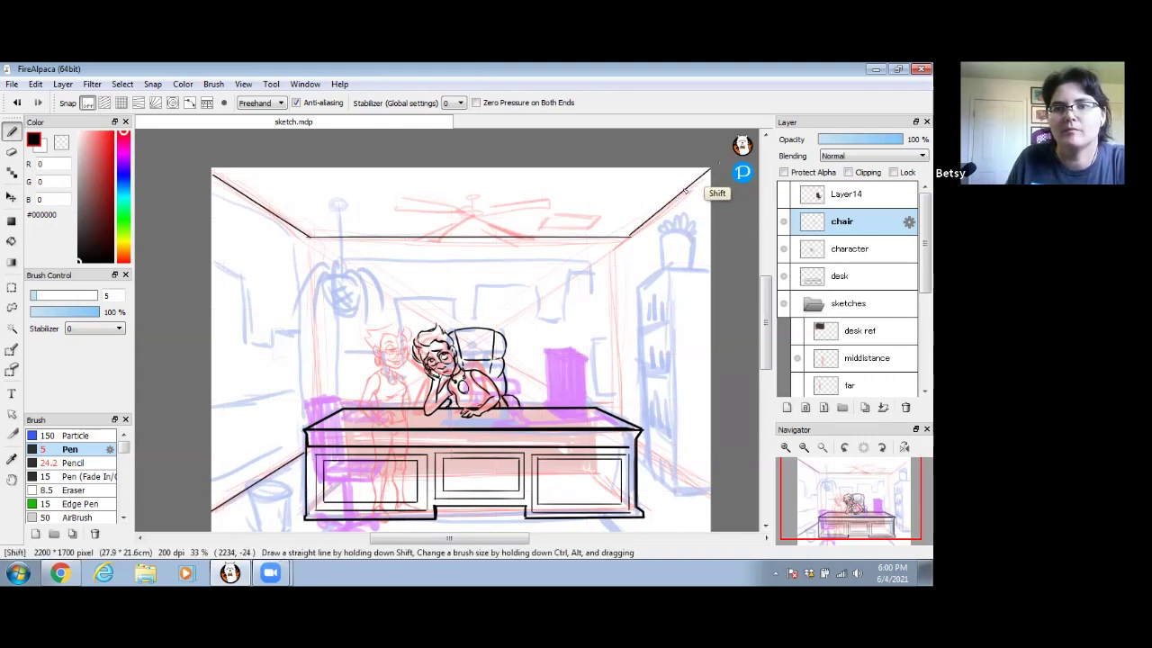
- With grid snapping on, line the back wall's two vertical corners from the ceiling down to the desk
{"action": "left_click", "coordinate": [122, 103]}
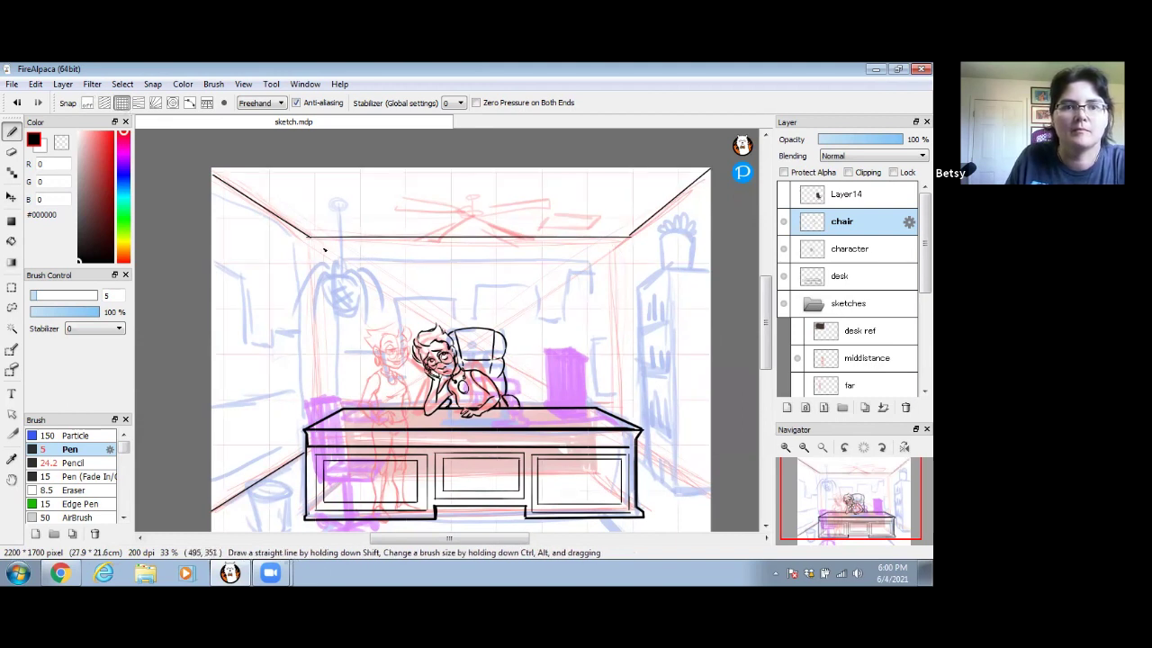
{"action": "left_click_drag", "start_coordinate": [308, 259], "coordinate": [309, 421]}
{"action": "left_click_drag", "start_coordinate": [632, 240], "coordinate": [631, 412]}
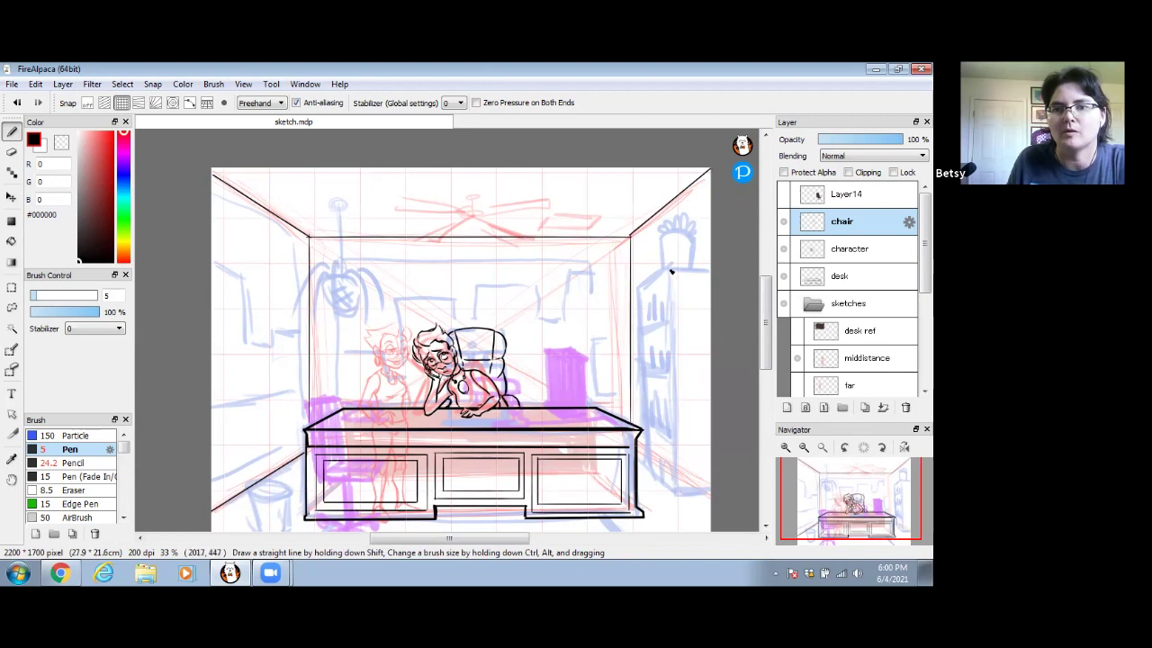
- Line the vertical edge and the horizontal top and bottom edges of the bookcase's flat side on the right wall
{"action": "left_click_drag", "start_coordinate": [670, 269], "coordinate": [671, 425]}
{"action": "left_click_drag", "start_coordinate": [679, 497], "coordinate": [684, 493]}
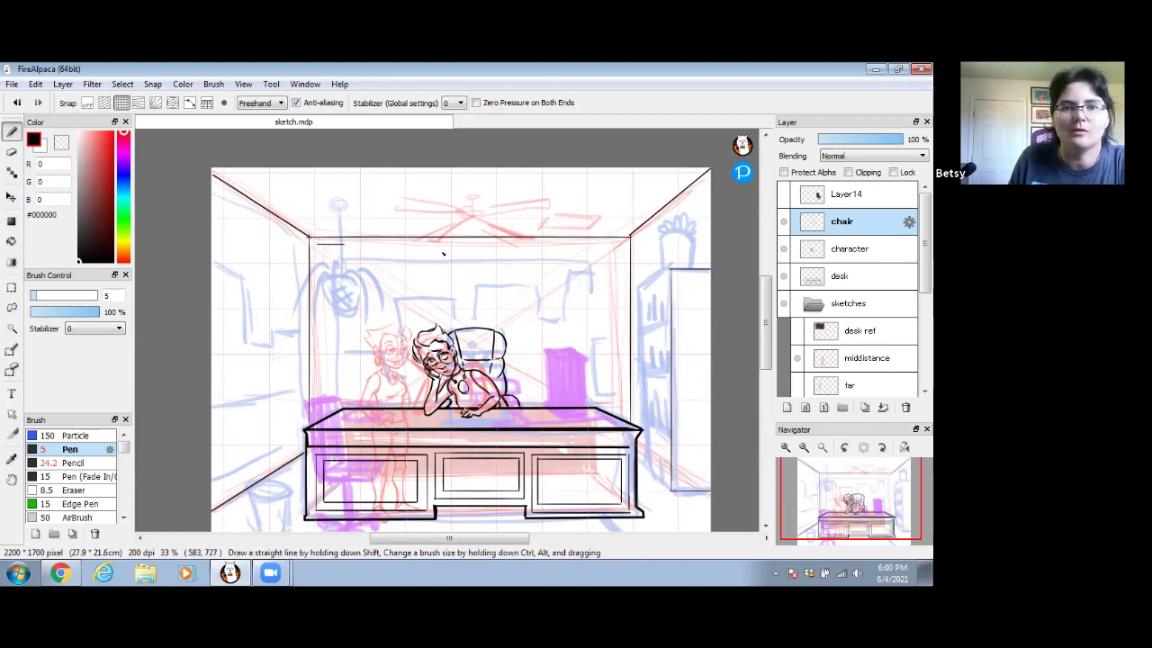
- Draw straight inner trim lines along the back wall's top, right and left edges, plus a vertical line just inside the left wall
{"action": "left_click", "coordinate": [630, 243], "text": "shift"}
{"action": "left_click", "coordinate": [617, 413], "text": "shift"}
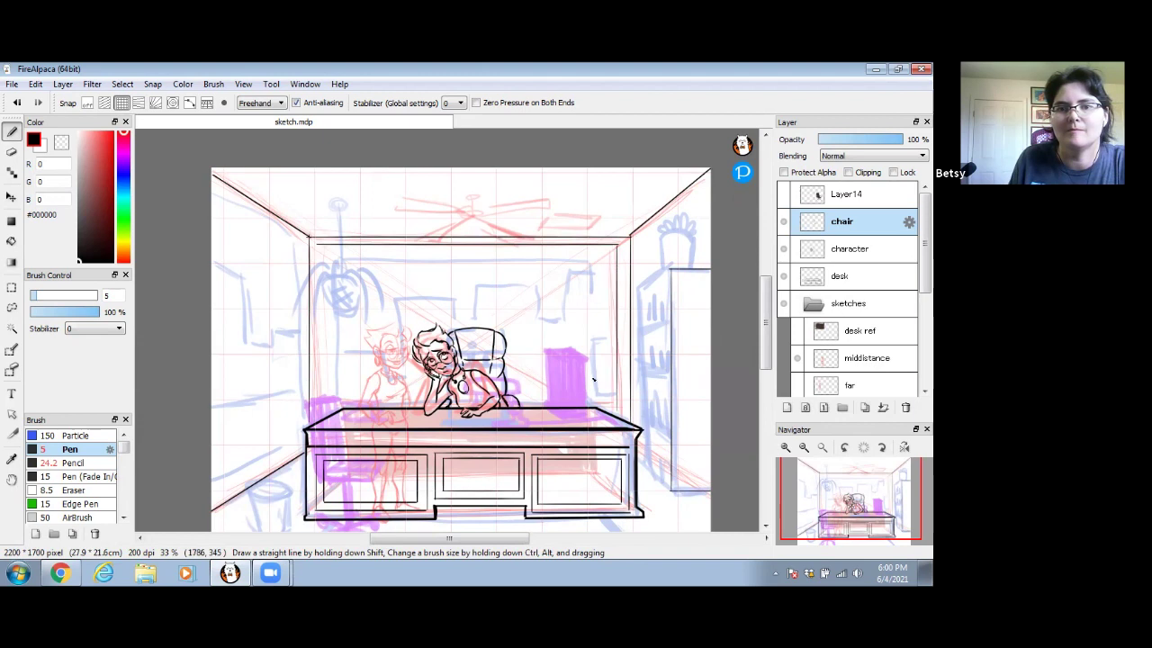
{"action": "left_click", "coordinate": [315, 421], "text": "shift"}
{"action": "left_click", "coordinate": [306, 425], "text": "shift"}
{"action": "left_click", "coordinate": [307, 450], "text": "shift"}
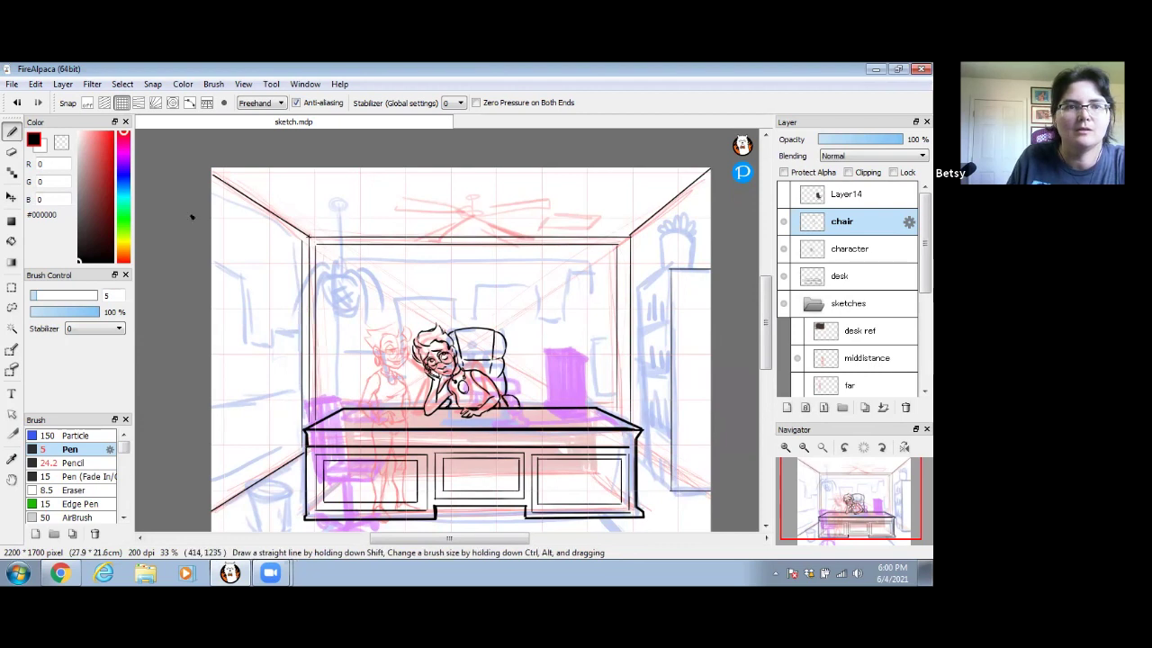
- Turn snapping off and draw straight diagonal trim lines parallel to the left wall's floor and ceiling edges
{"action": "left_click", "coordinate": [87, 101]}
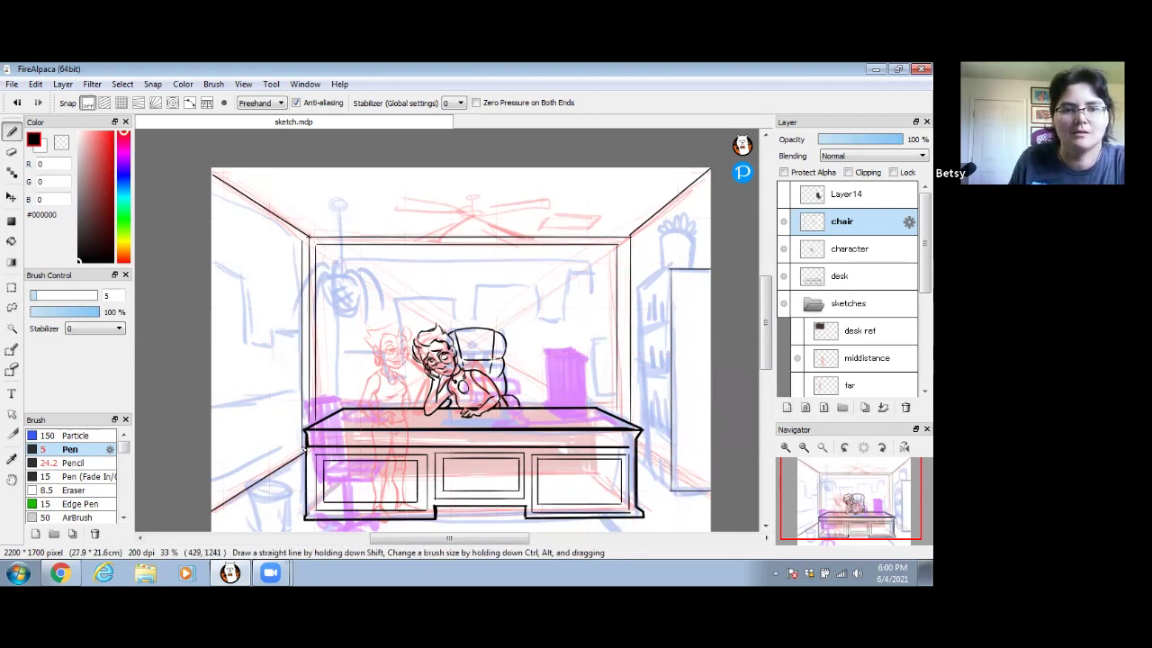
{"action": "left_click", "coordinate": [200, 507], "text": "shift"}
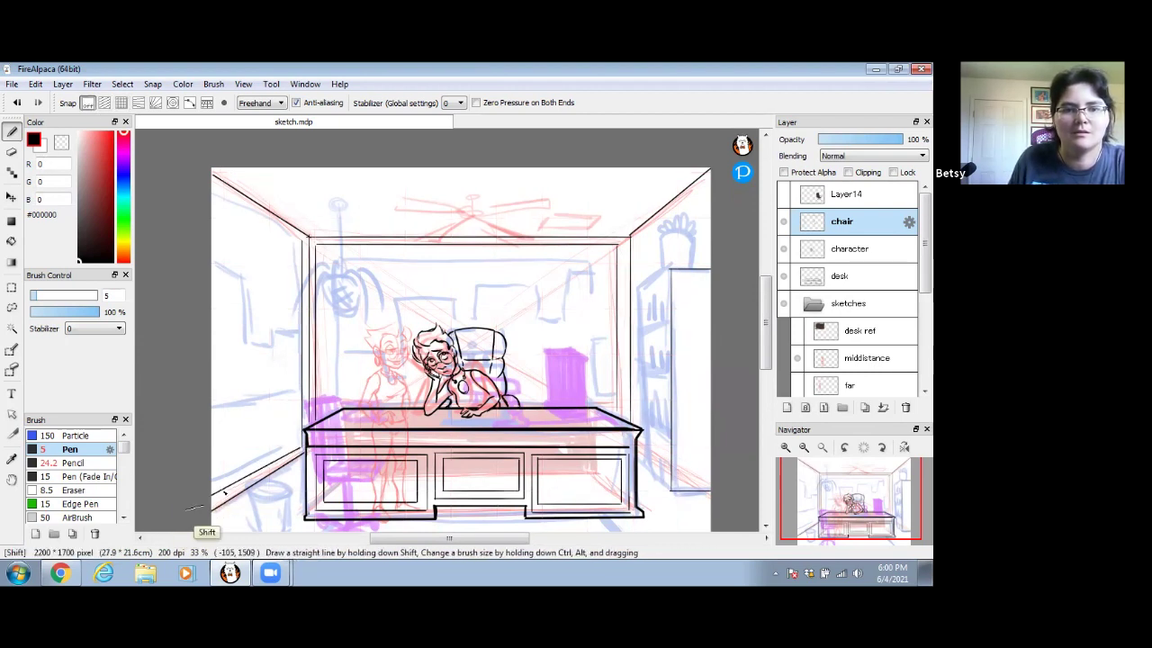
{"action": "left_click", "coordinate": [307, 238]}
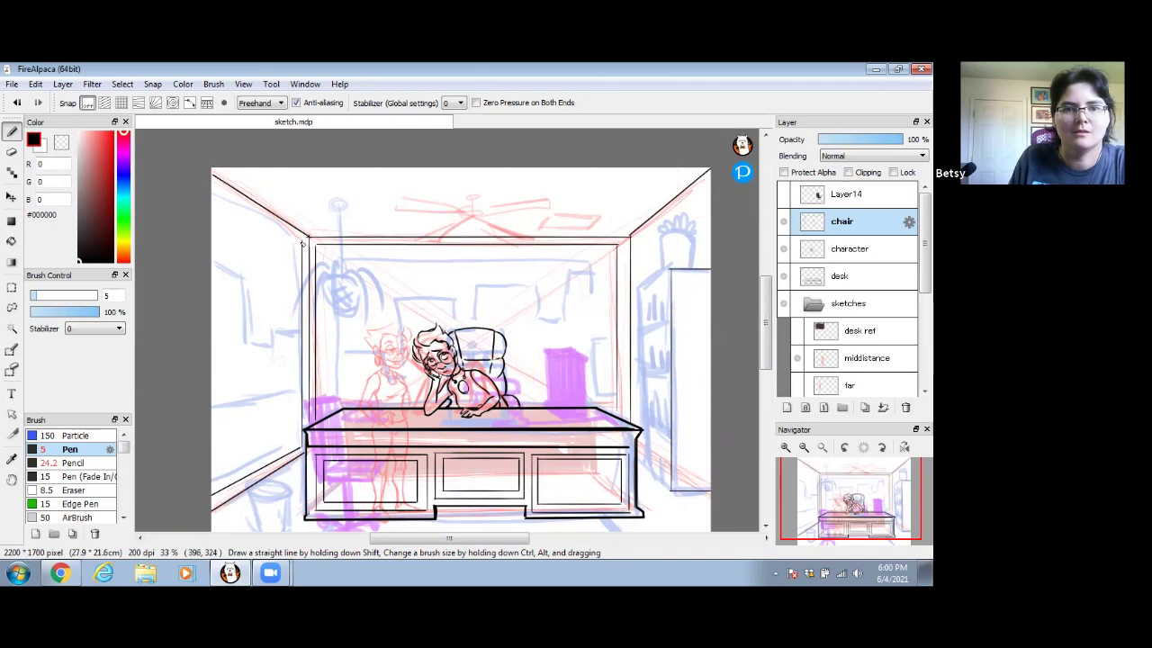
{"action": "left_click", "coordinate": [186, 170], "text": "shift"}
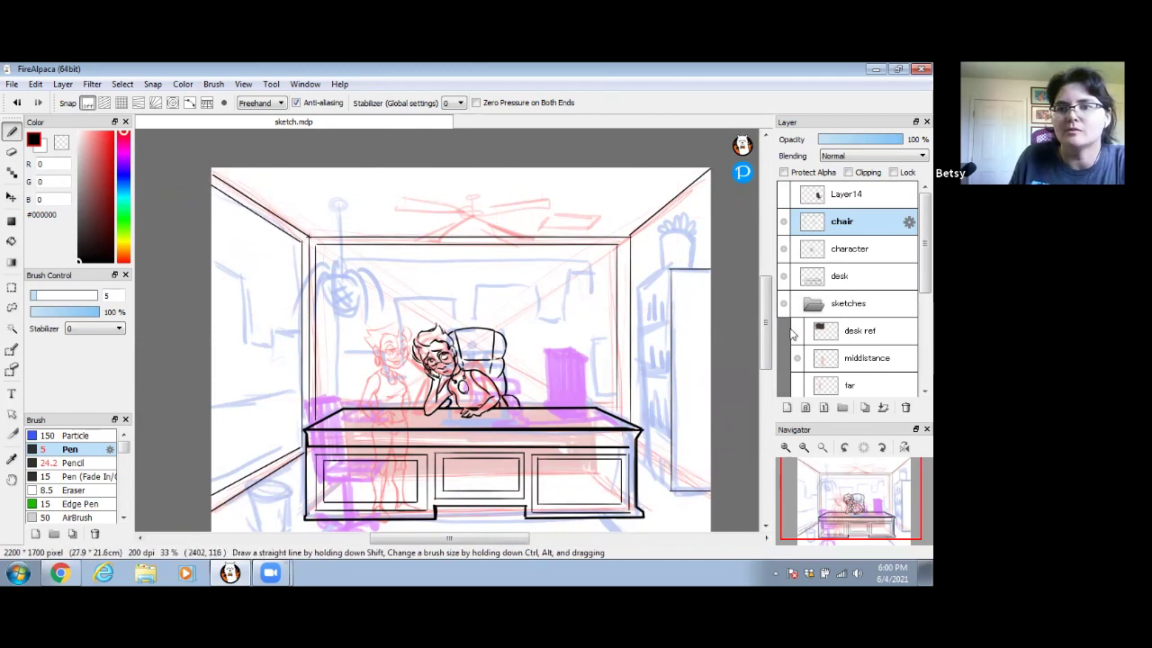
- Draw a second straight diagonal line just above the left wall's baseboard line, from the corner by the desk past the canvas edge
{"action": "left_click", "coordinate": [786, 447]}
{"action": "left_click", "coordinate": [785, 447]}
{"action": "left_click", "coordinate": [786, 448]}
{"action": "key", "text": "space"}
{"action": "left_click_drag", "start_coordinate": [232, 395], "coordinate": [590, 182]}
{"action": "left_click_drag", "start_coordinate": [330, 333], "coordinate": [527, 208]}
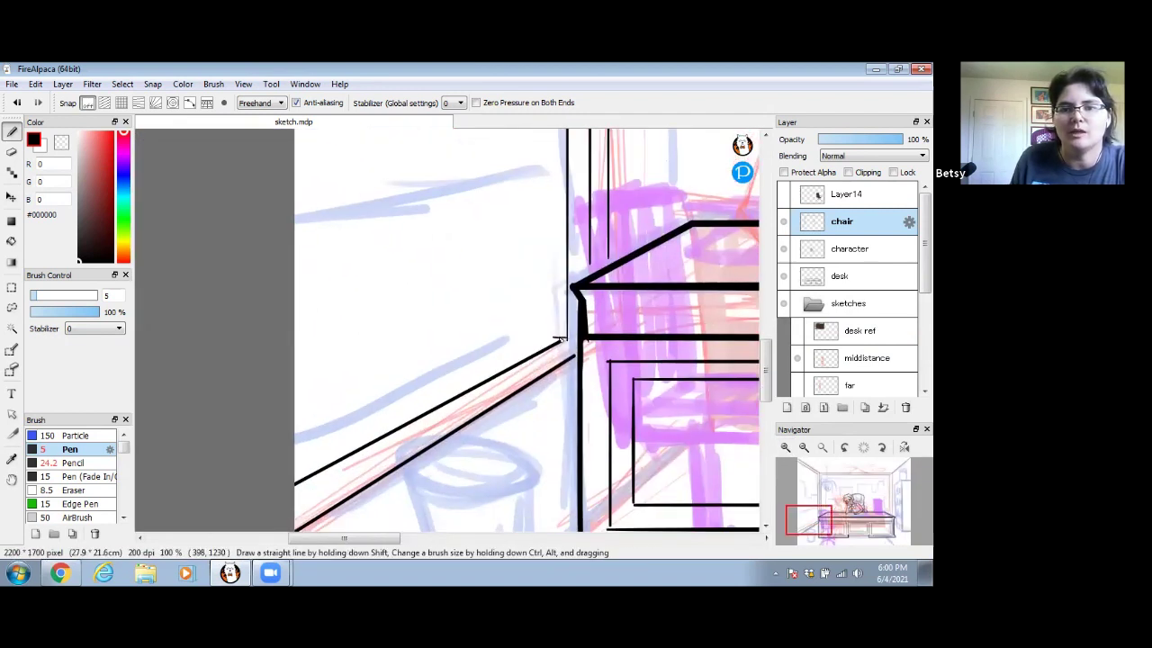
{"action": "left_click", "coordinate": [555, 339]}
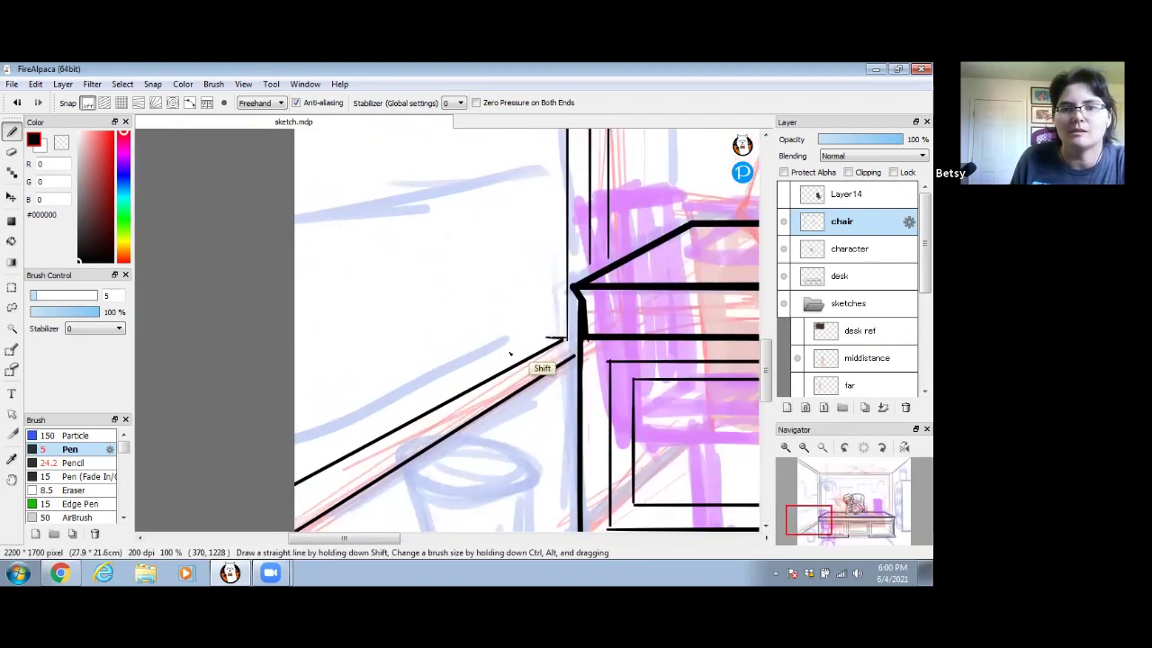
{"action": "left_click", "coordinate": [274, 476], "text": "shift"}
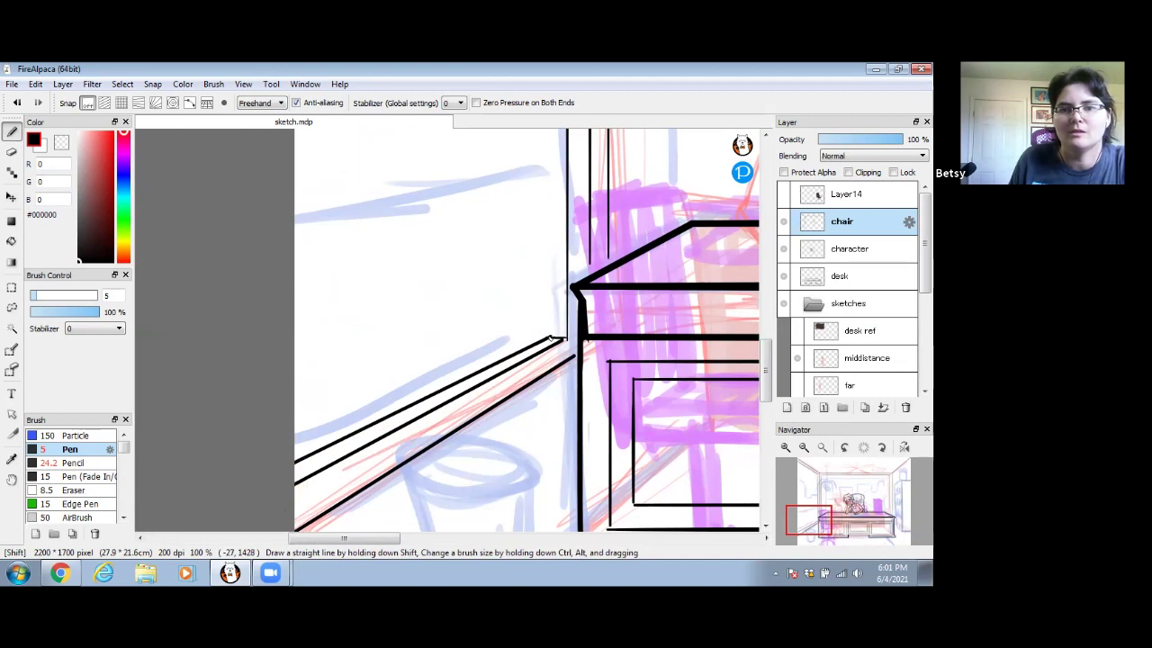
- Turn on the grid snap and draw a second vertical trim line on the left wall, from the baseboard up to the ceiling trim
{"action": "left_click", "coordinate": [121, 103]}
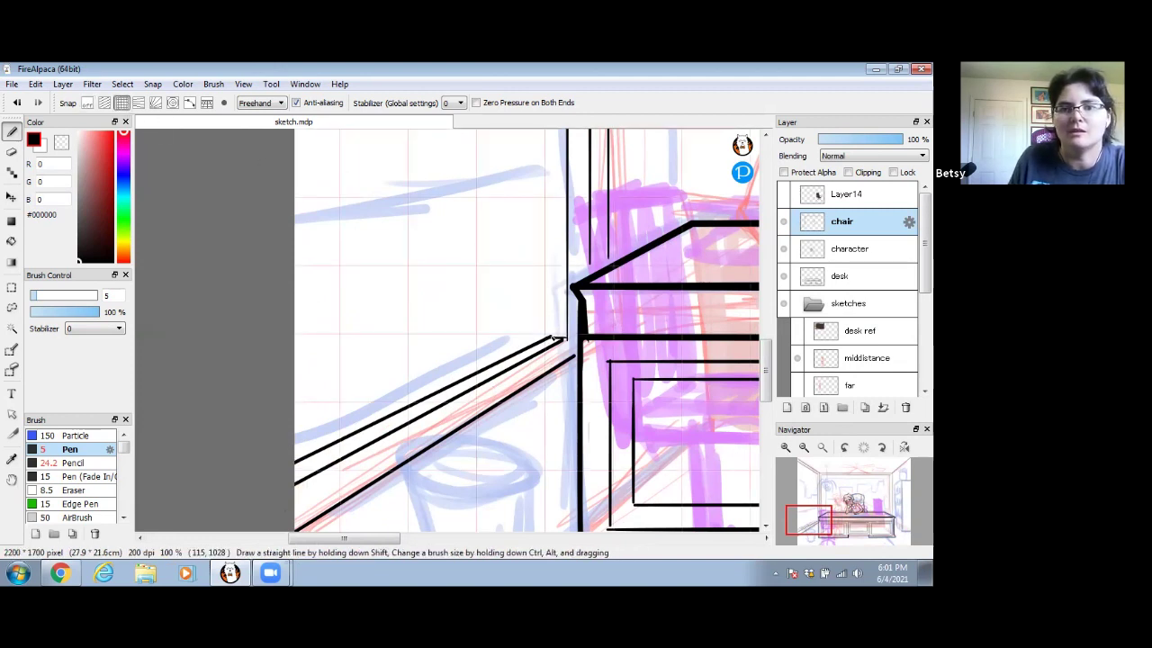
{"action": "left_click_drag", "start_coordinate": [553, 297], "coordinate": [561, 166]}
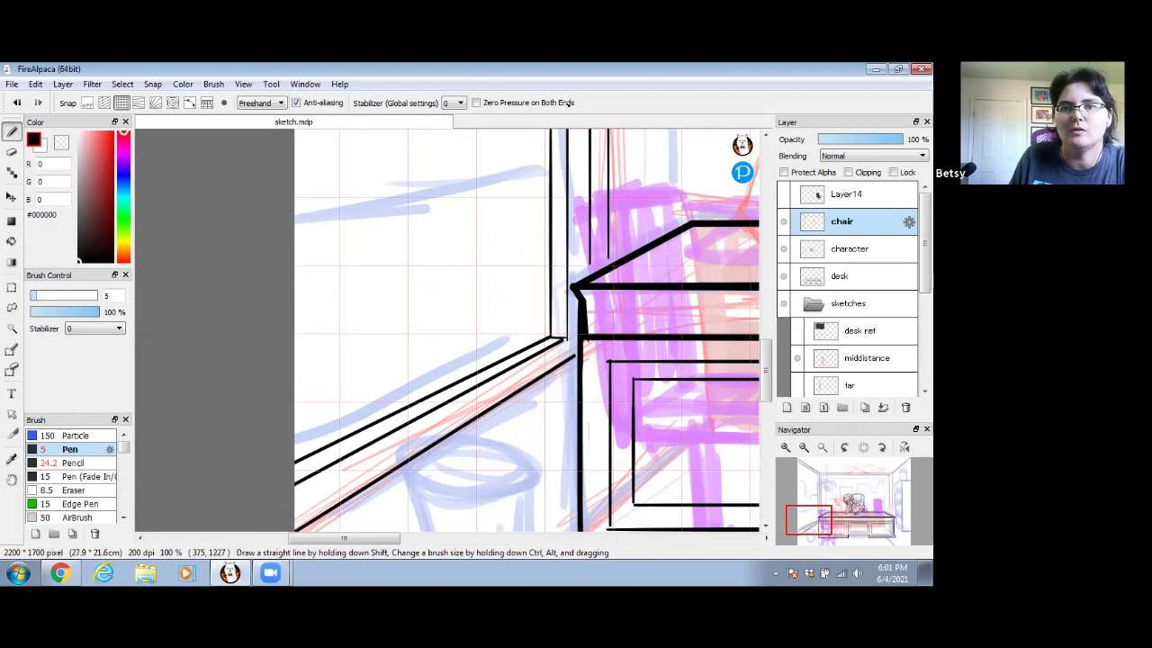
{"action": "scroll", "coordinate": [720, 330], "scroll_direction": "up", "scroll_amount": 5}
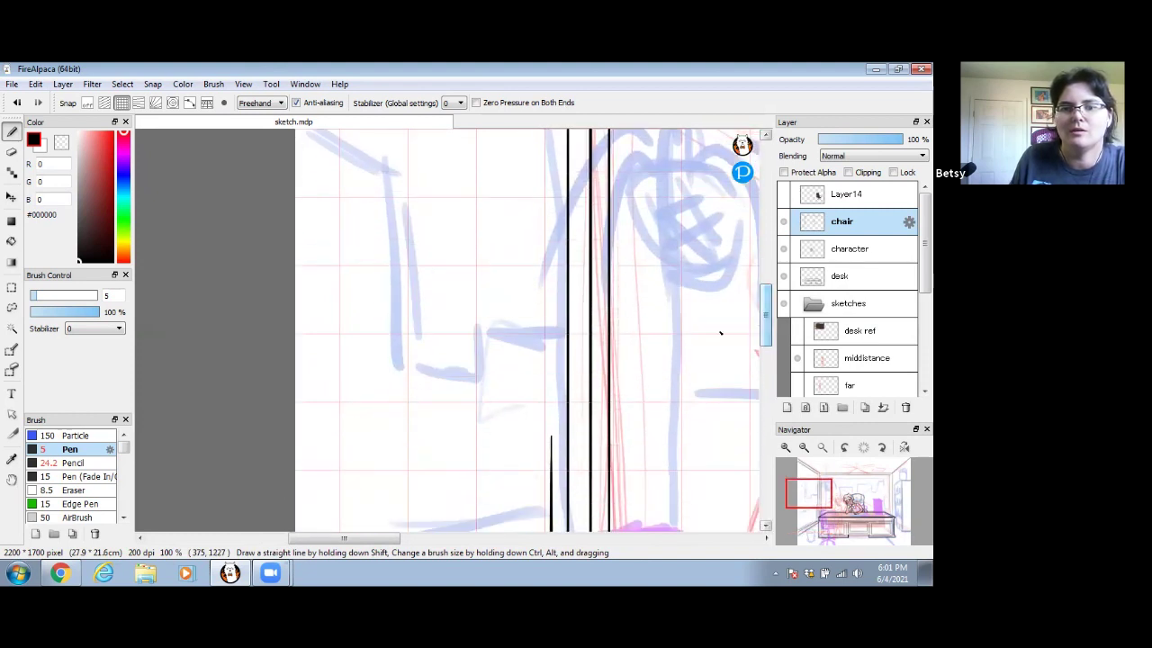
{"action": "left_click_drag", "start_coordinate": [553, 441], "coordinate": [550, 144]}
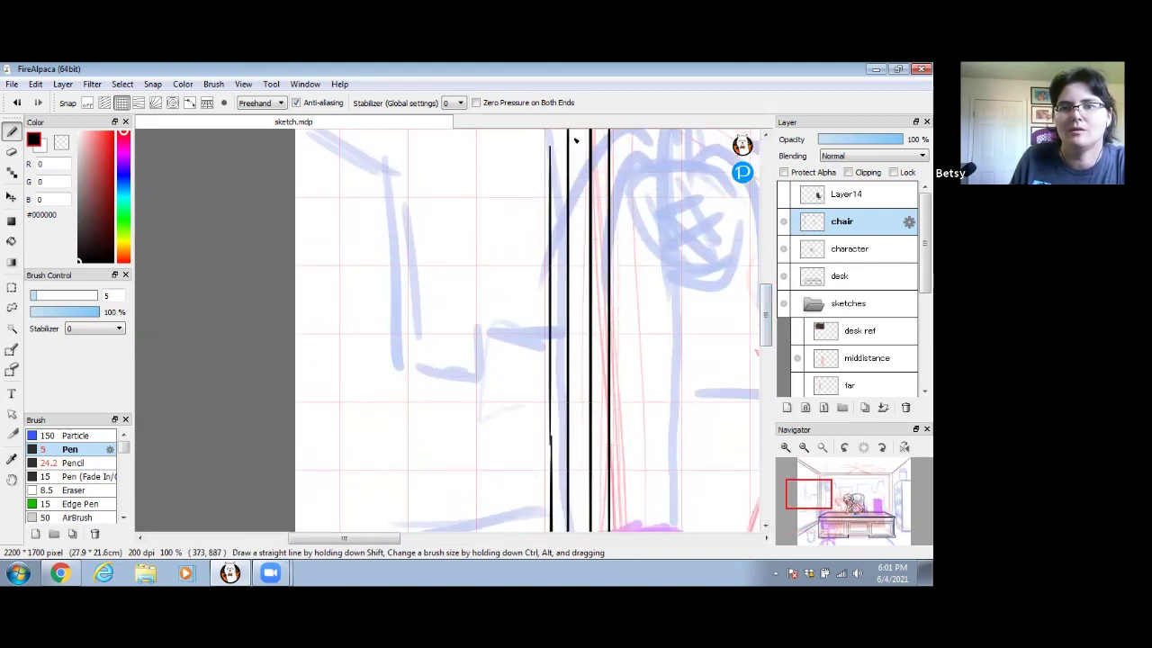
{"action": "scroll", "coordinate": [767, 324], "scroll_direction": "up", "scroll_amount": 3}
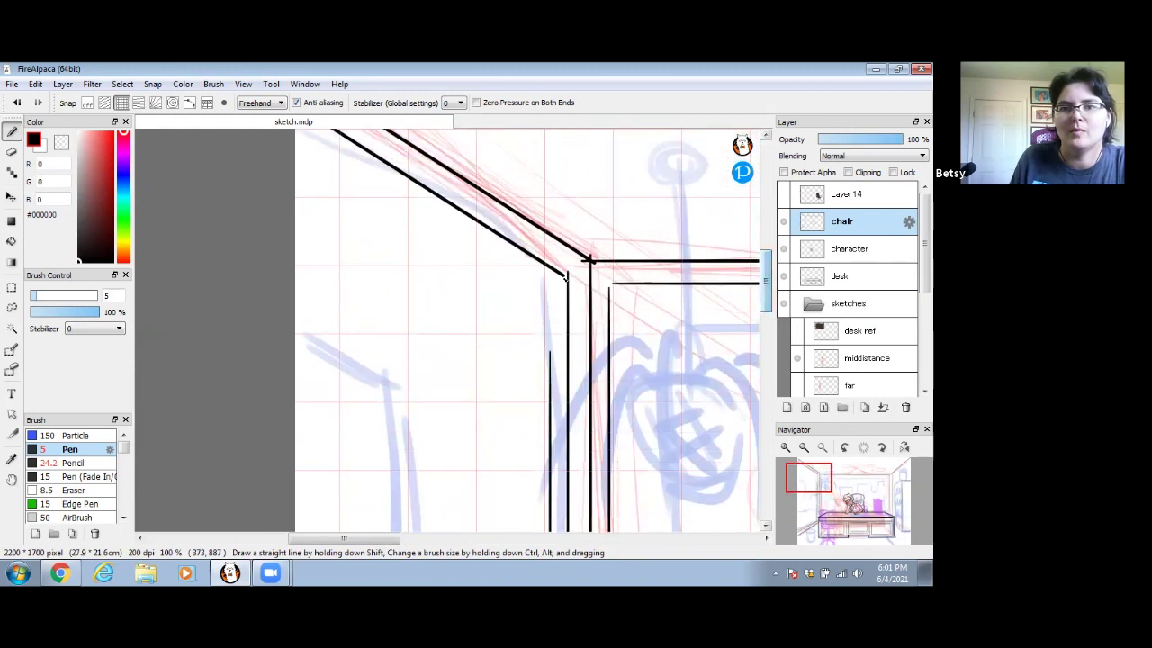
{"action": "left_click_drag", "start_coordinate": [550, 360], "coordinate": [549, 282]}
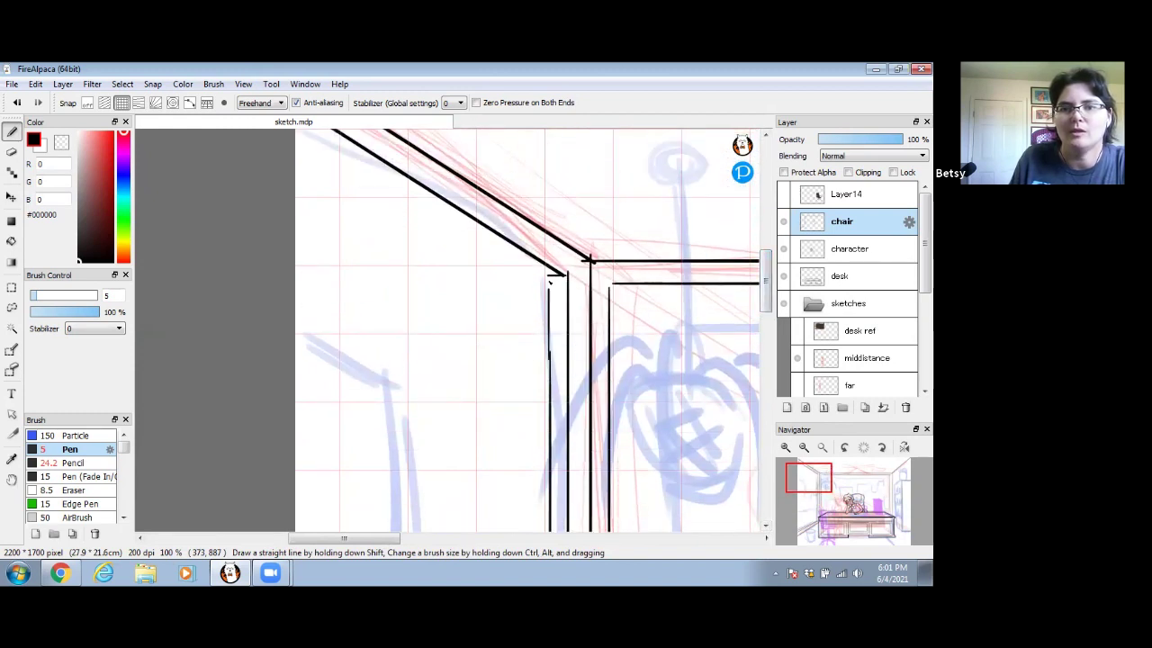
- Turn snapping off and draw a second straight diagonal line below the left wall's ceiling trim, past the canvas edge
{"action": "left_click", "coordinate": [87, 102]}
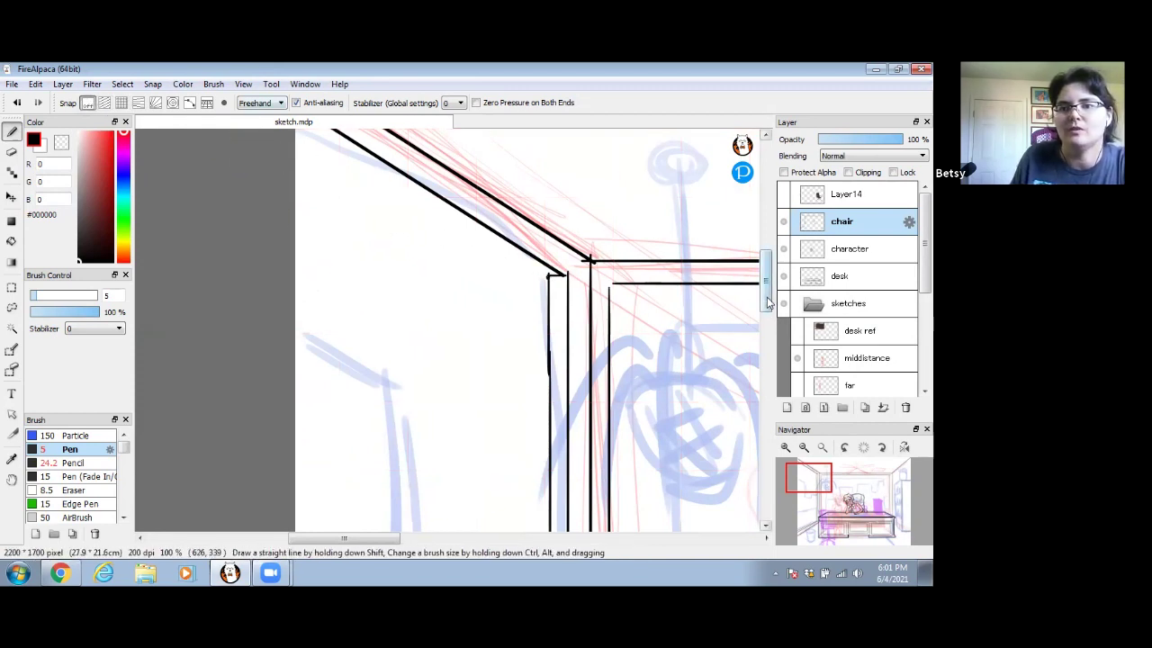
{"action": "scroll", "coordinate": [770, 304], "scroll_direction": "up", "scroll_amount": 3}
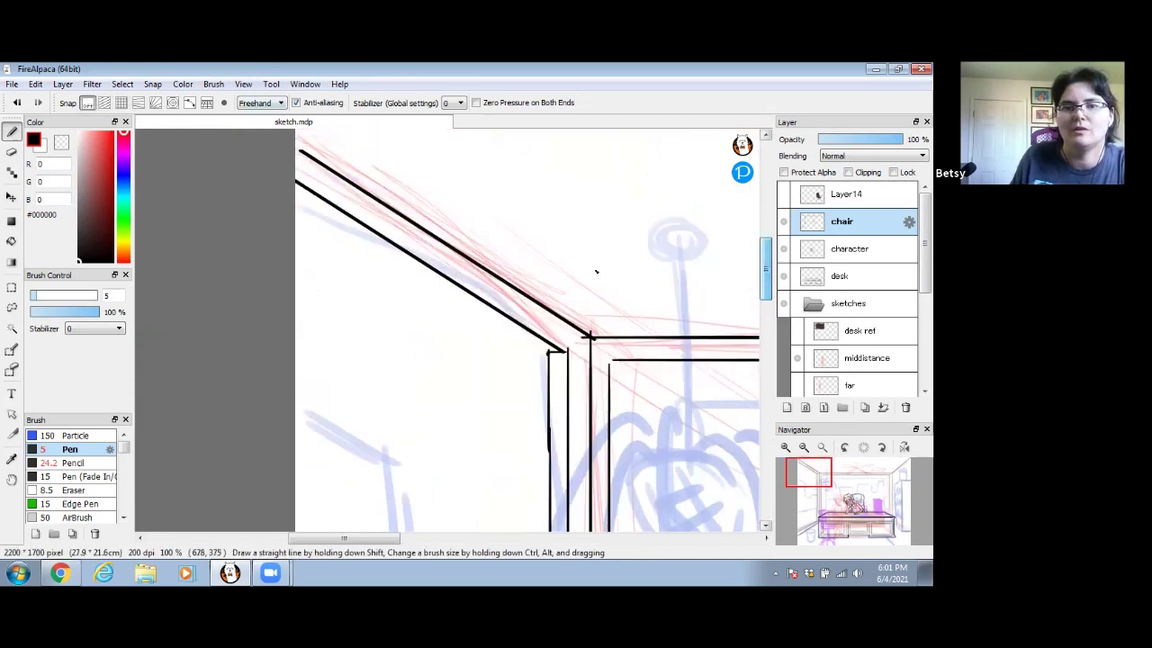
{"action": "left_click", "coordinate": [248, 178], "text": "shift"}
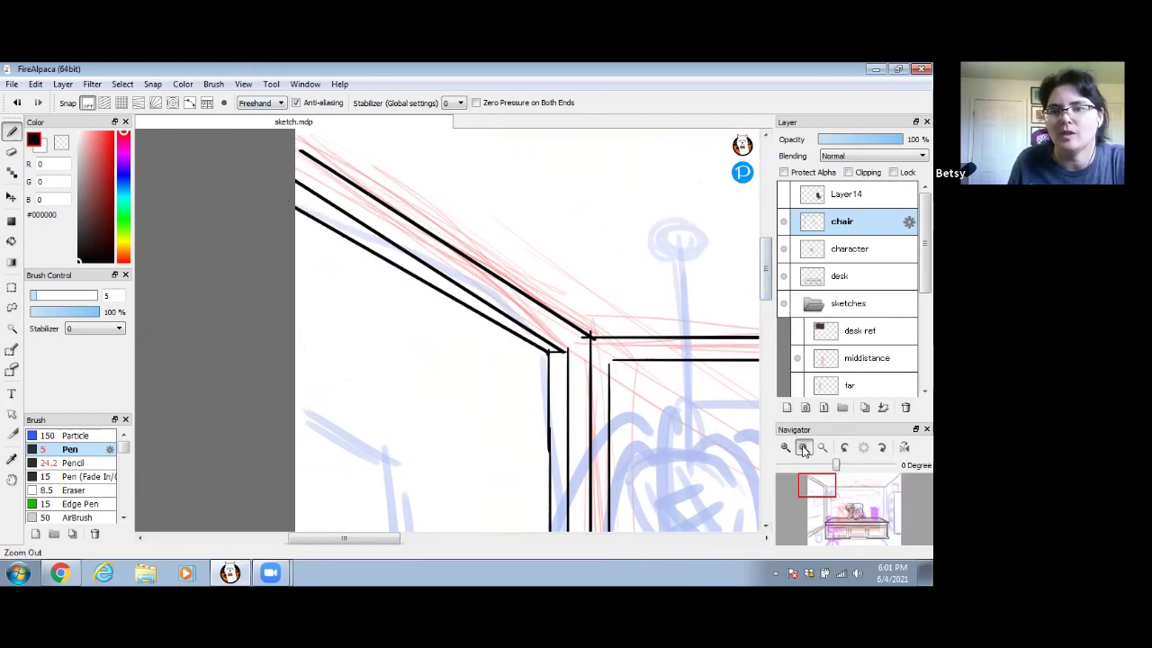
- Collapse the sketches folder, hide it to examine the line art of the whole room, and show it again
{"action": "left_click", "coordinate": [803, 447]}
{"action": "left_click", "coordinate": [804, 447]}
{"action": "left_click_drag", "start_coordinate": [455, 367], "coordinate": [205, 188]}
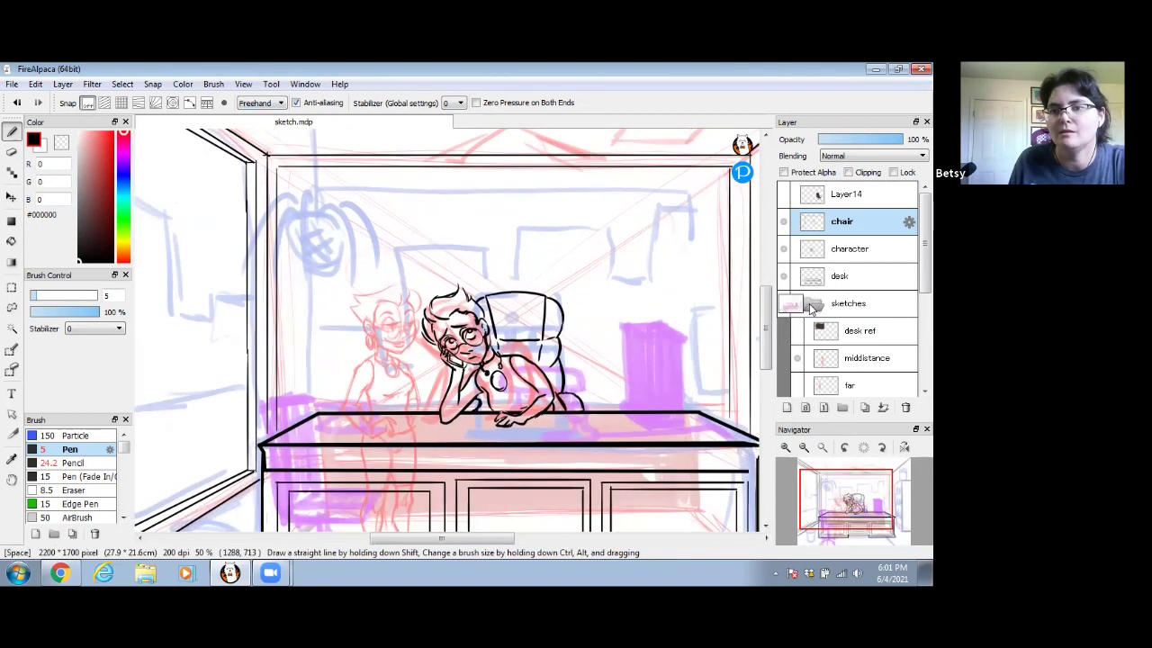
{"action": "left_click", "coordinate": [812, 307]}
{"action": "left_click", "coordinate": [784, 304]}
{"action": "left_click", "coordinate": [804, 448]}
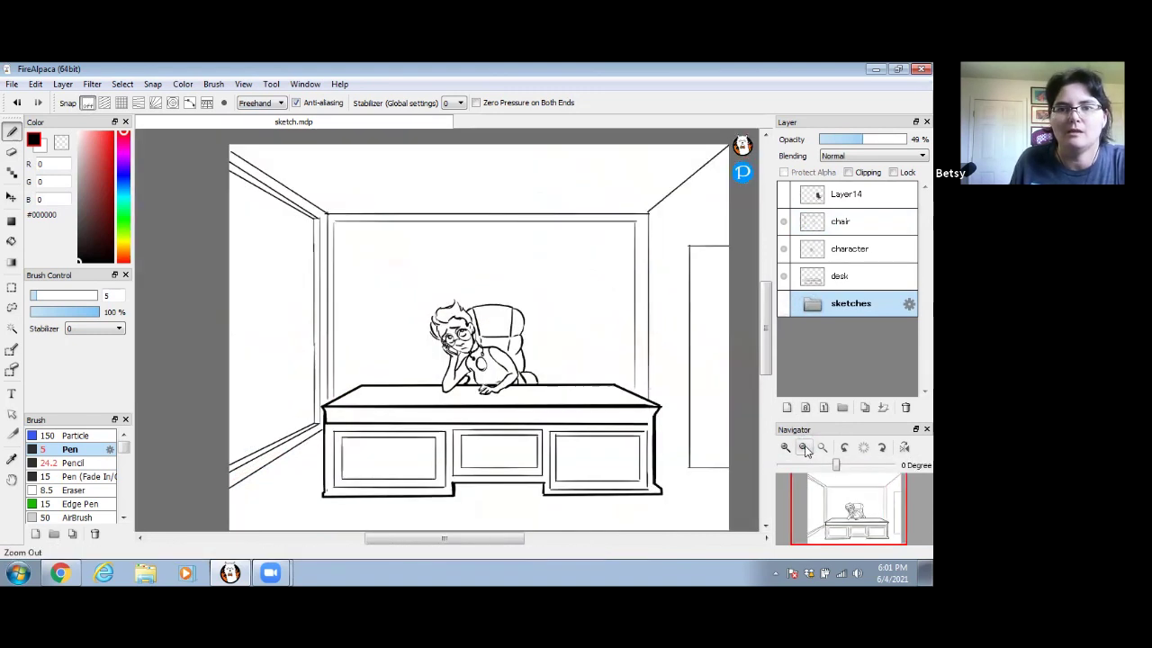
{"action": "left_click_drag", "start_coordinate": [562, 385], "coordinate": [502, 340]}
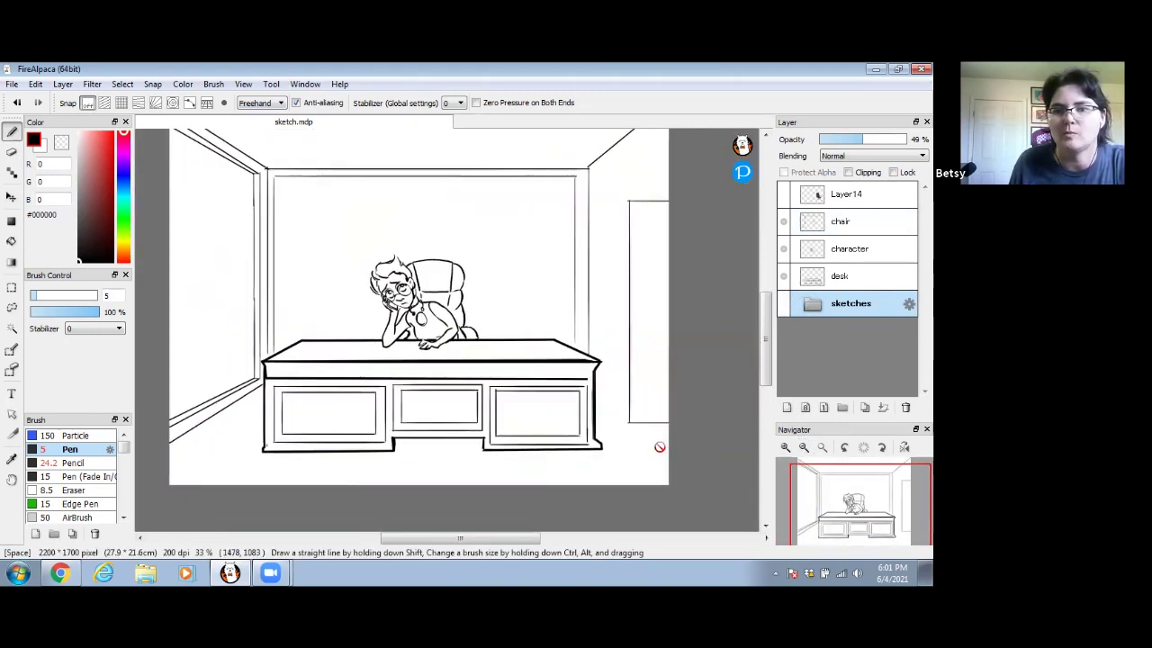
{"action": "left_click", "coordinate": [784, 304]}
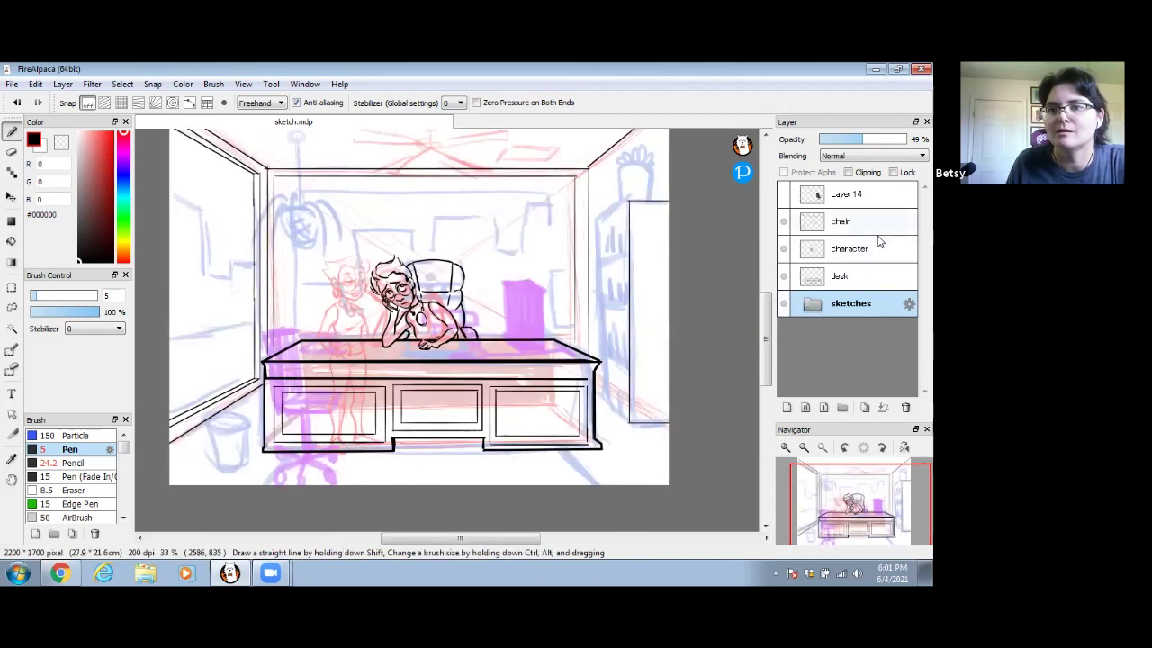
- On the character layer, draw the bookcase's slanted bottom edge and, with the grid snap on, its rear vertical edge
{"action": "left_click", "coordinate": [860, 259]}
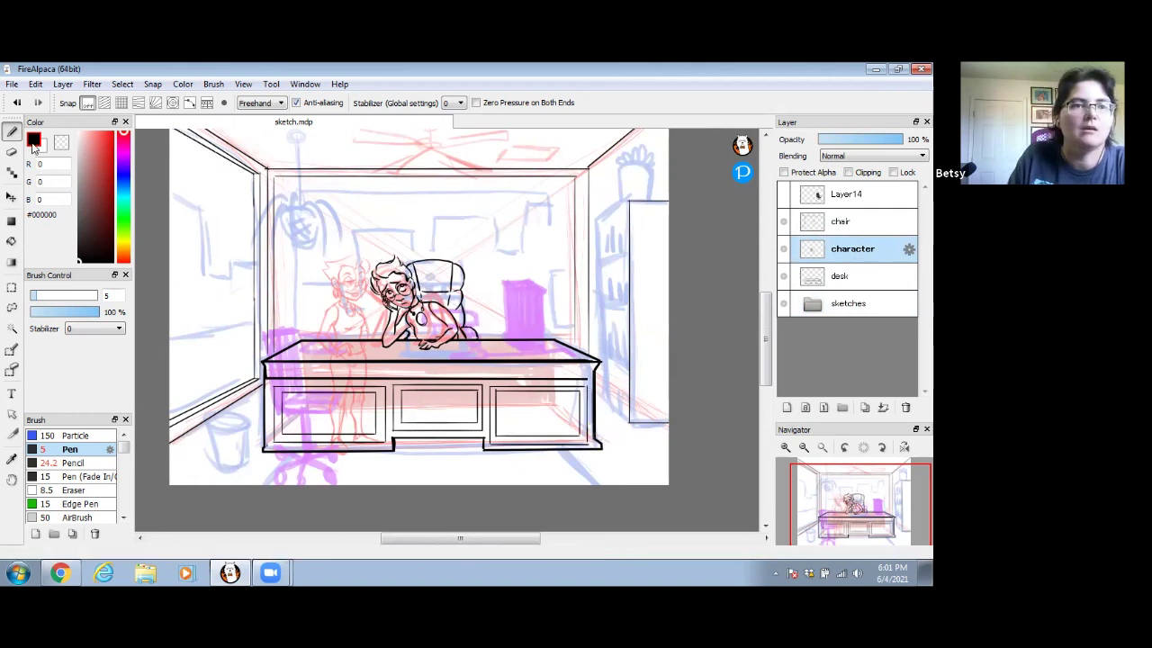
{"action": "left_click", "coordinate": [629, 421]}
{"action": "left_click", "coordinate": [600, 395], "text": "shift"}
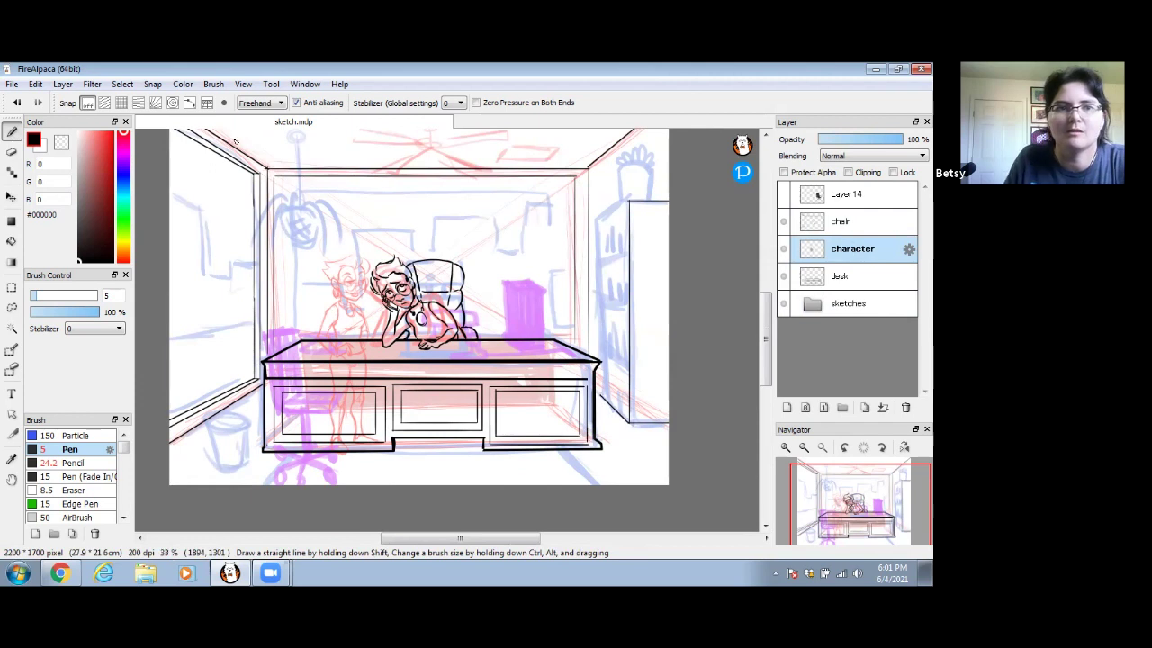
{"action": "left_click", "coordinate": [121, 102]}
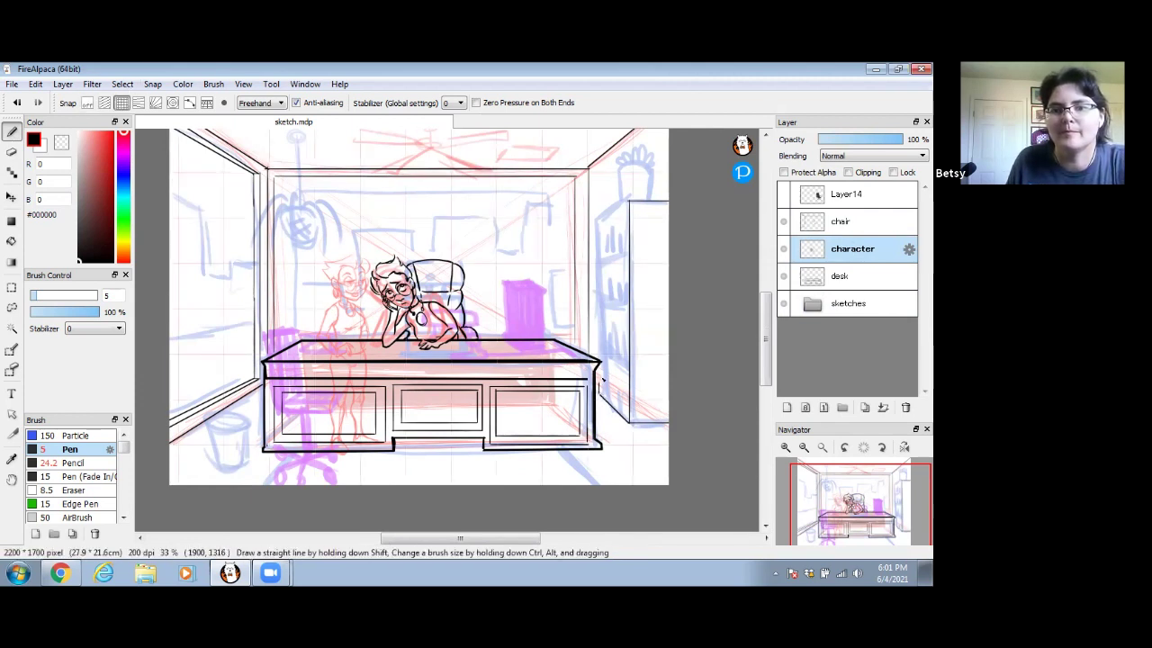
{"action": "left_click_drag", "start_coordinate": [599, 218], "coordinate": [599, 358]}
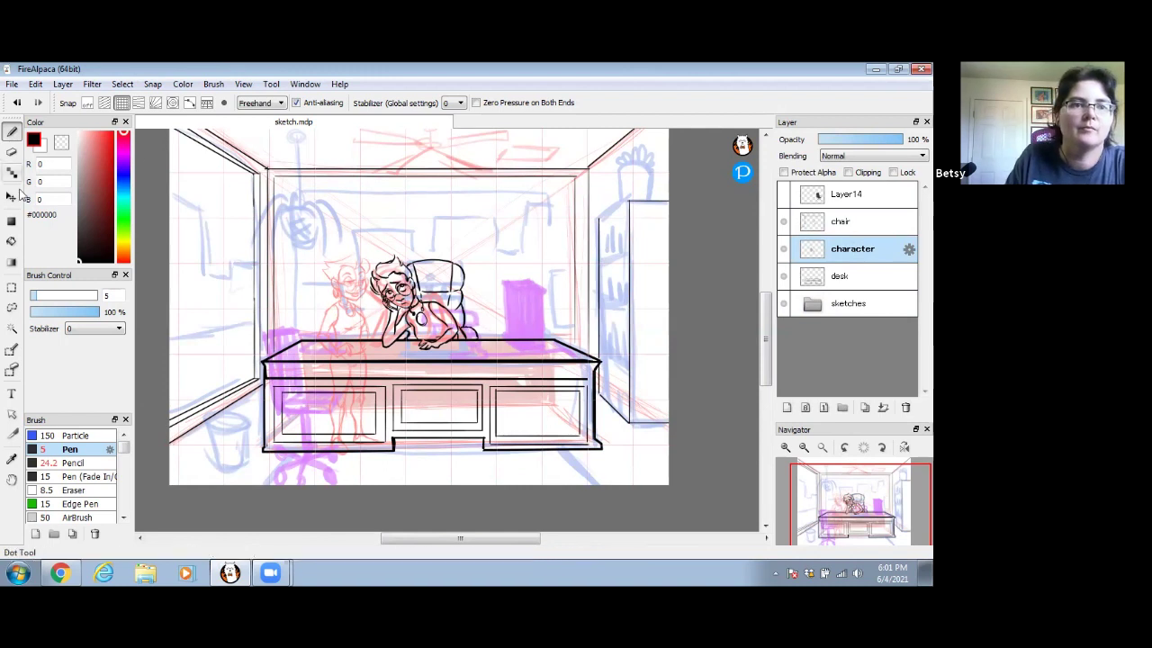
- Turn snapping off, draw the bookcase's slanted top edge, and check the line art with the sketches folder hidden briefly
{"action": "left_click", "coordinate": [87, 103]}
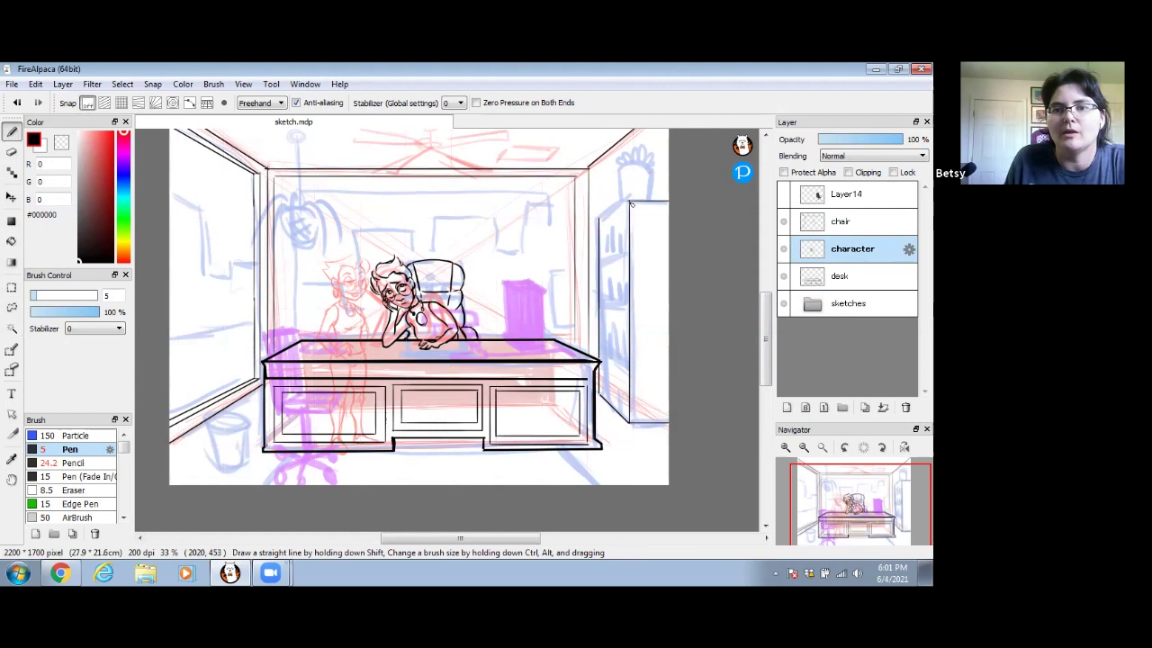
{"action": "left_click", "coordinate": [630, 205]}
{"action": "key", "text": "shift"}
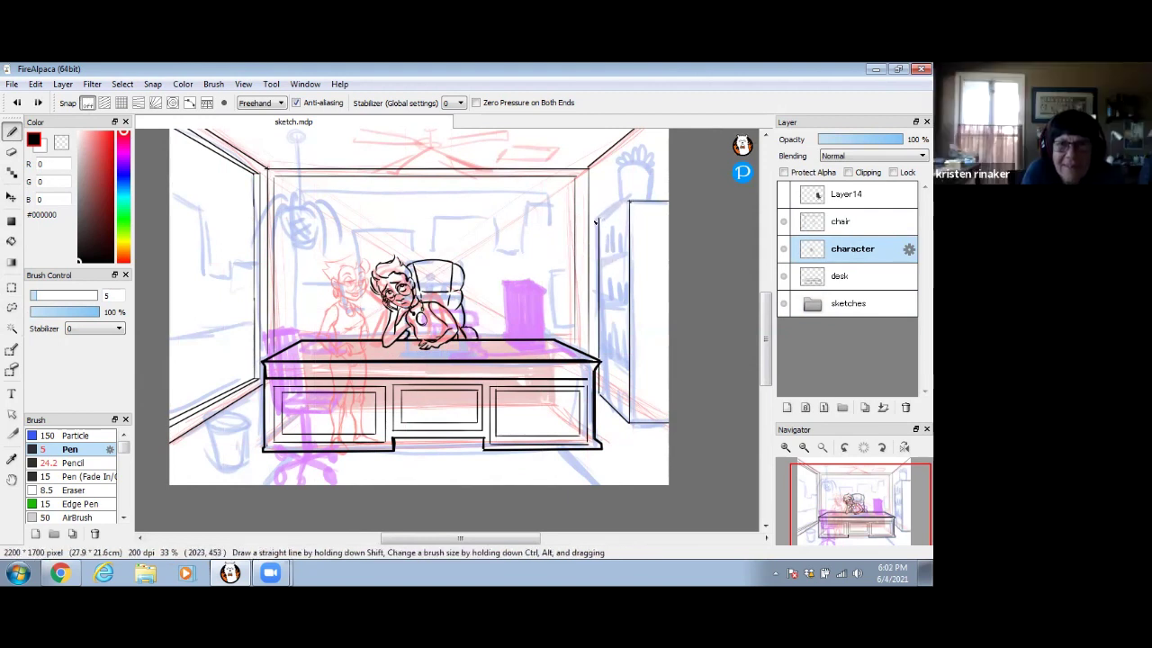
{"action": "left_click_drag", "start_coordinate": [595, 222], "coordinate": [629, 201]}
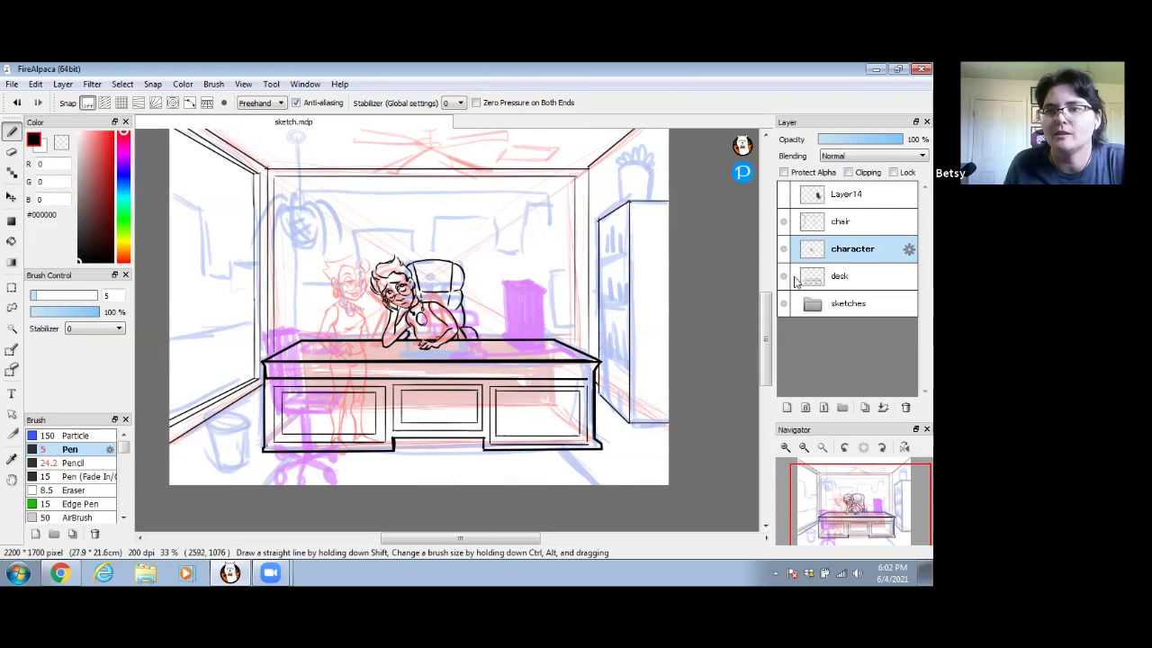
{"action": "left_click", "coordinate": [784, 304]}
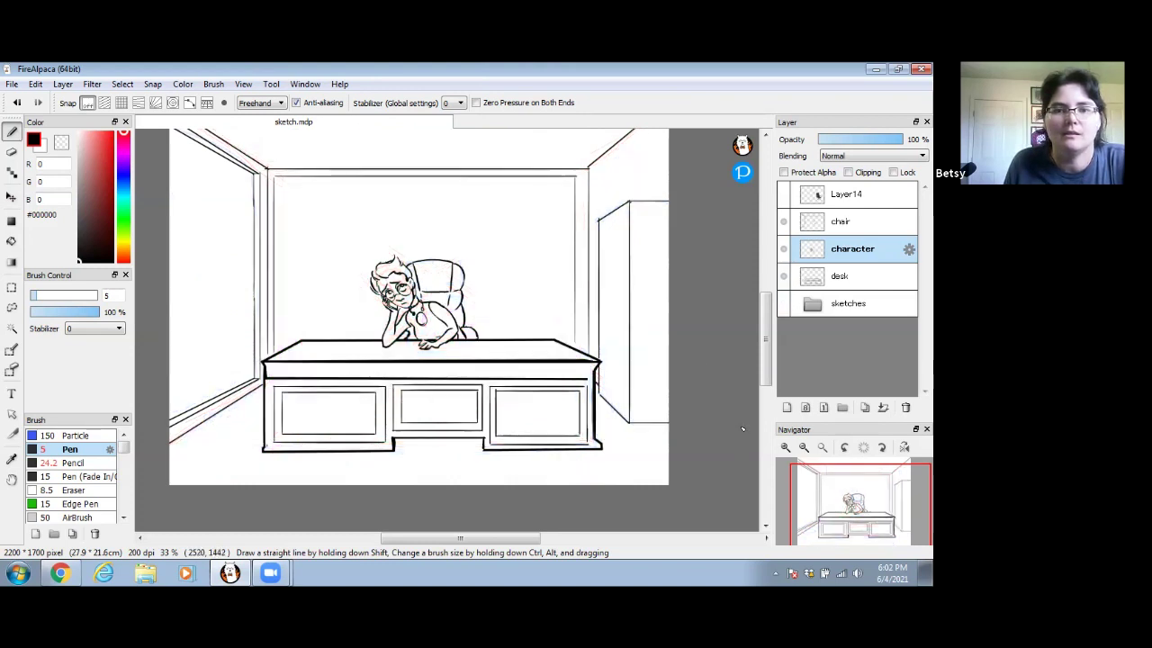
{"action": "left_click", "coordinate": [783, 304]}
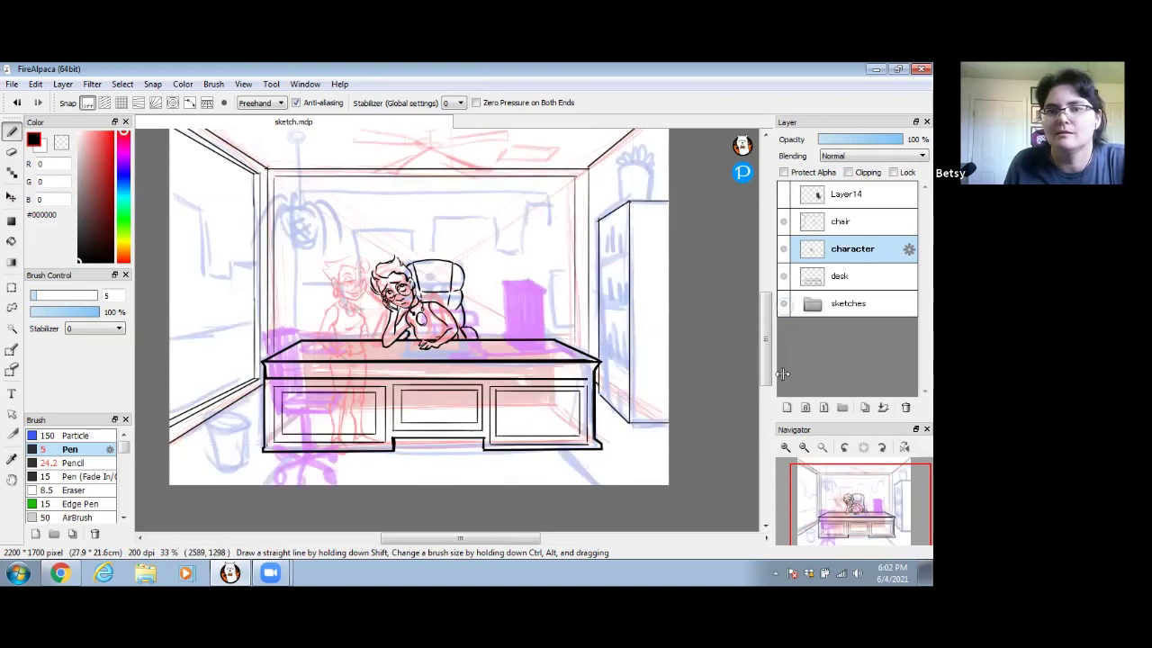
- Ink the hanging plant's pot with an elliptical base, two slanted sides and a curved upper rim over the blue sketch
{"action": "mouse_move", "coordinate": [572, 270]}
{"action": "left_mouse_down"}
{"action": "mouse_move", "coordinate": [553, 311]}
{"action": "mouse_move", "coordinate": [584, 300]}
{"action": "mouse_move", "coordinate": [571, 330]}
{"action": "mouse_move", "coordinate": [697, 352]}
{"action": "left_mouse_up"}
{"action": "left_click", "coordinate": [785, 447]}
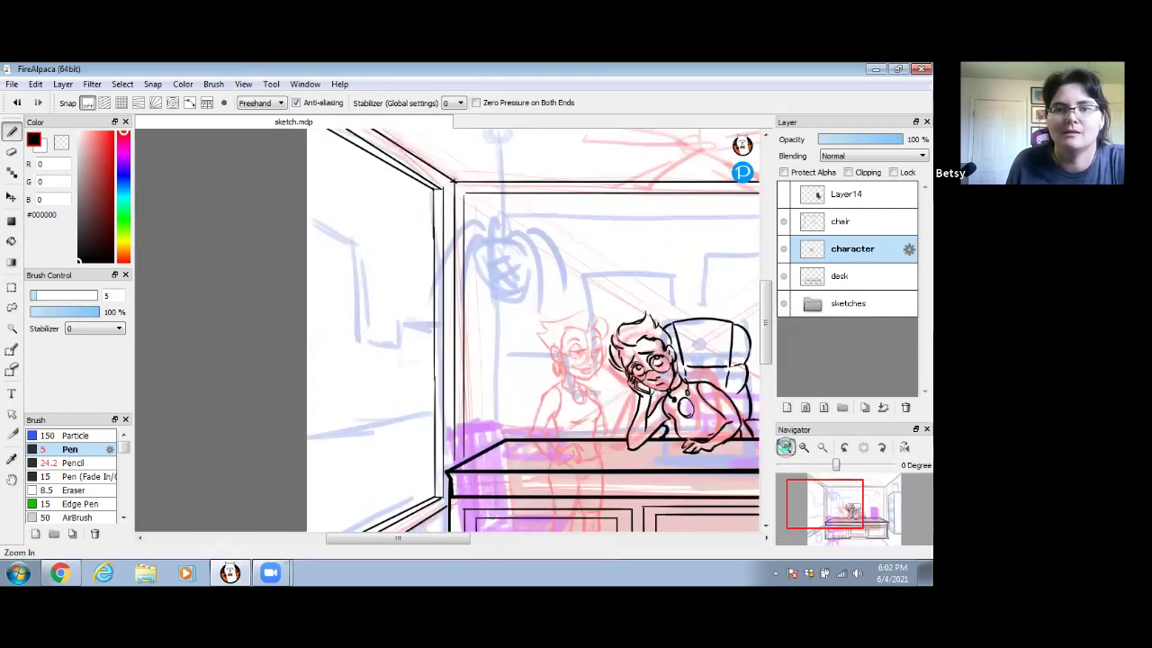
{"action": "left_click", "coordinate": [784, 447]}
{"action": "left_click_drag", "start_coordinate": [524, 278], "coordinate": [467, 408]}
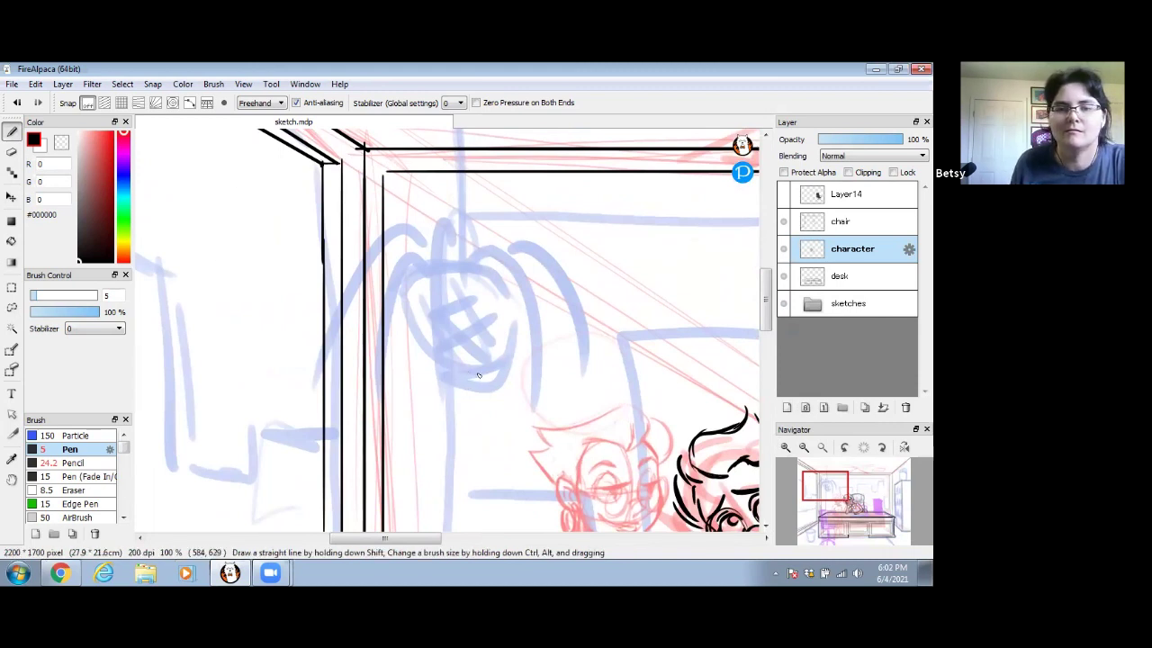
{"action": "mouse_move", "coordinate": [454, 369]}
{"action": "left_mouse_down"}
{"action": "mouse_move", "coordinate": [509, 376]}
{"action": "mouse_move", "coordinate": [490, 382]}
{"action": "left_mouse_up"}
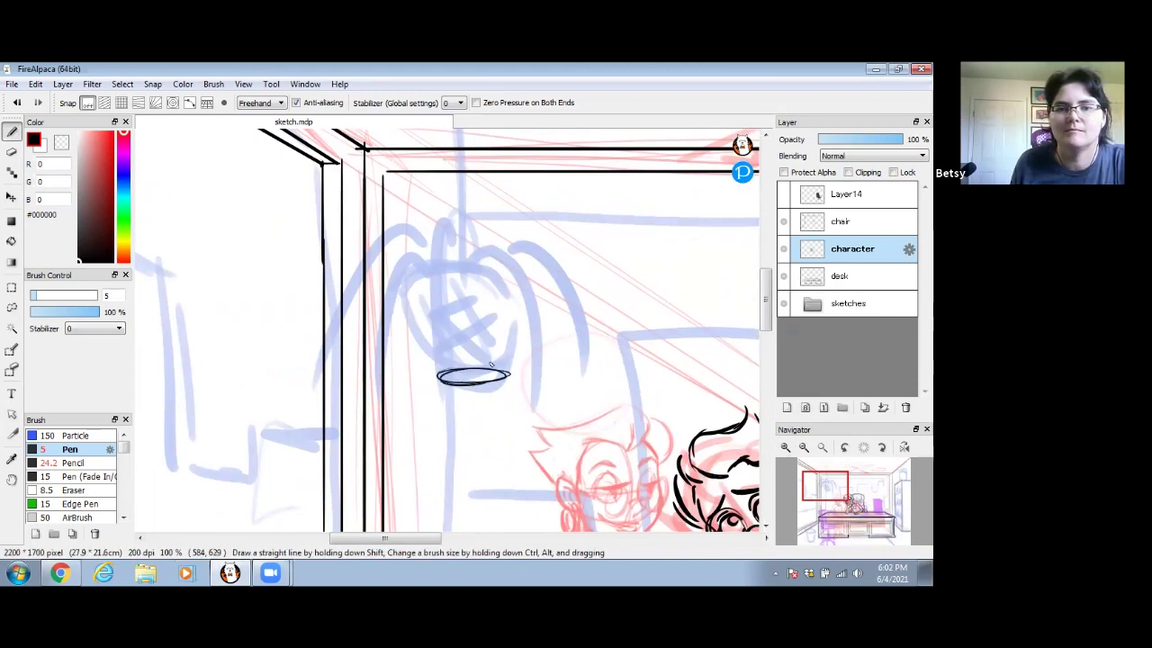
{"action": "left_click_drag", "start_coordinate": [419, 315], "coordinate": [439, 374]}
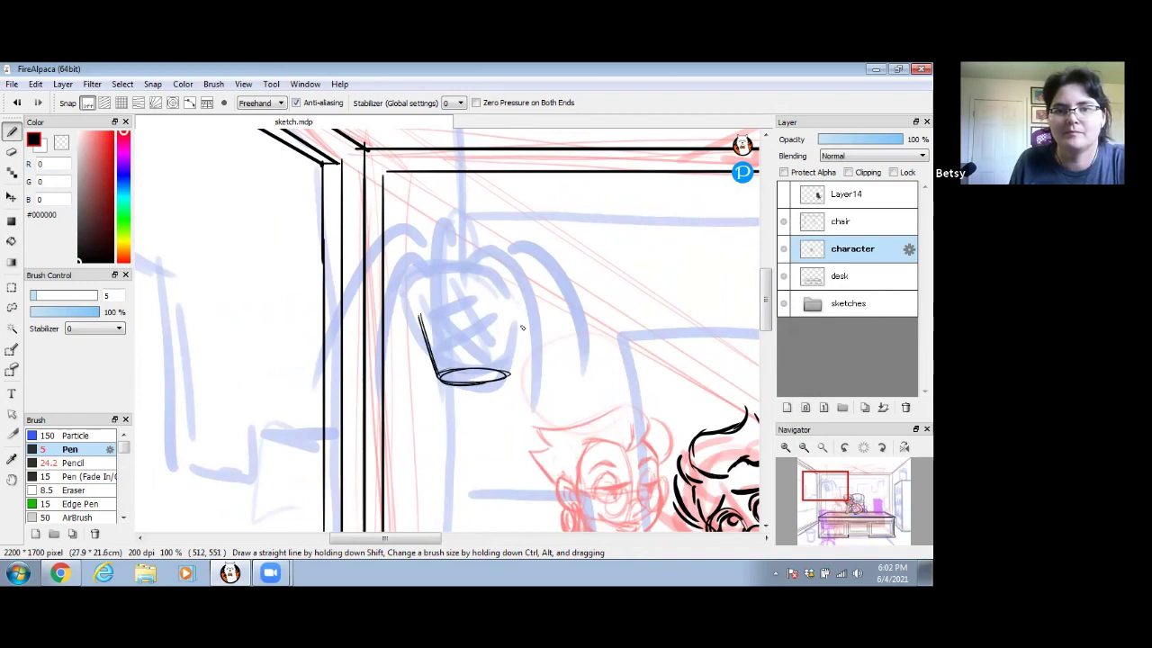
{"action": "mouse_move", "coordinate": [512, 363]}
{"action": "left_mouse_down"}
{"action": "mouse_move", "coordinate": [517, 332]}
{"action": "mouse_move", "coordinate": [493, 299]}
{"action": "mouse_move", "coordinate": [517, 309]}
{"action": "mouse_move", "coordinate": [449, 288]}
{"action": "mouse_move", "coordinate": [515, 311]}
{"action": "mouse_move", "coordinate": [414, 306]}
{"action": "mouse_move", "coordinate": [469, 289]}
{"action": "mouse_move", "coordinate": [519, 312]}
{"action": "mouse_move", "coordinate": [441, 297]}
{"action": "left_mouse_up"}
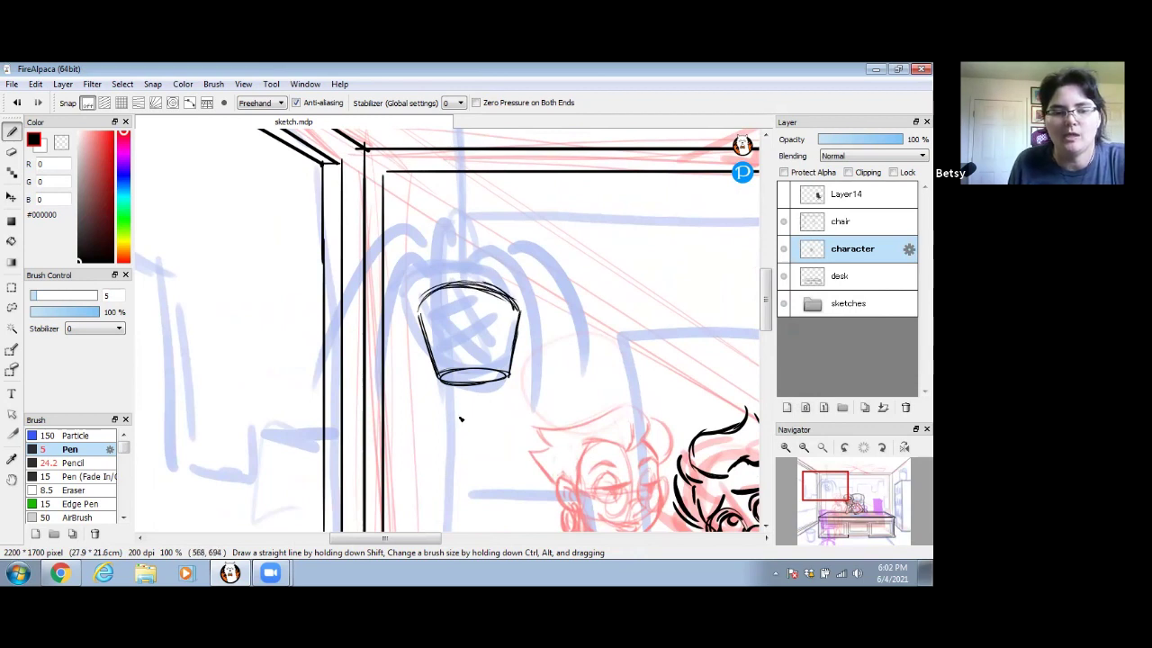
- Undo the pot's rim strokes, redraw the rim as a cleaner arc, and thicken the base ellipse
{"action": "key", "text": "ctrl+z"}
{"action": "key", "text": "ctrl+z"}
{"action": "key", "text": "ctrl+z"}
{"action": "key", "text": "ctrl+z"}
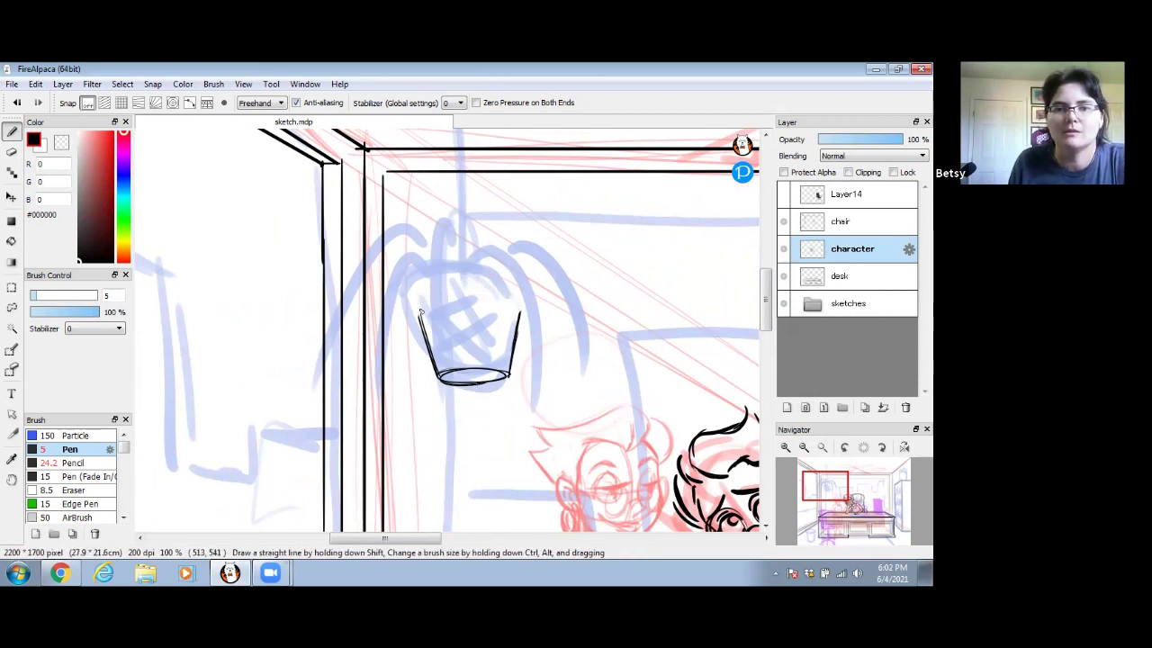
{"action": "left_click_drag", "start_coordinate": [423, 302], "coordinate": [481, 292]}
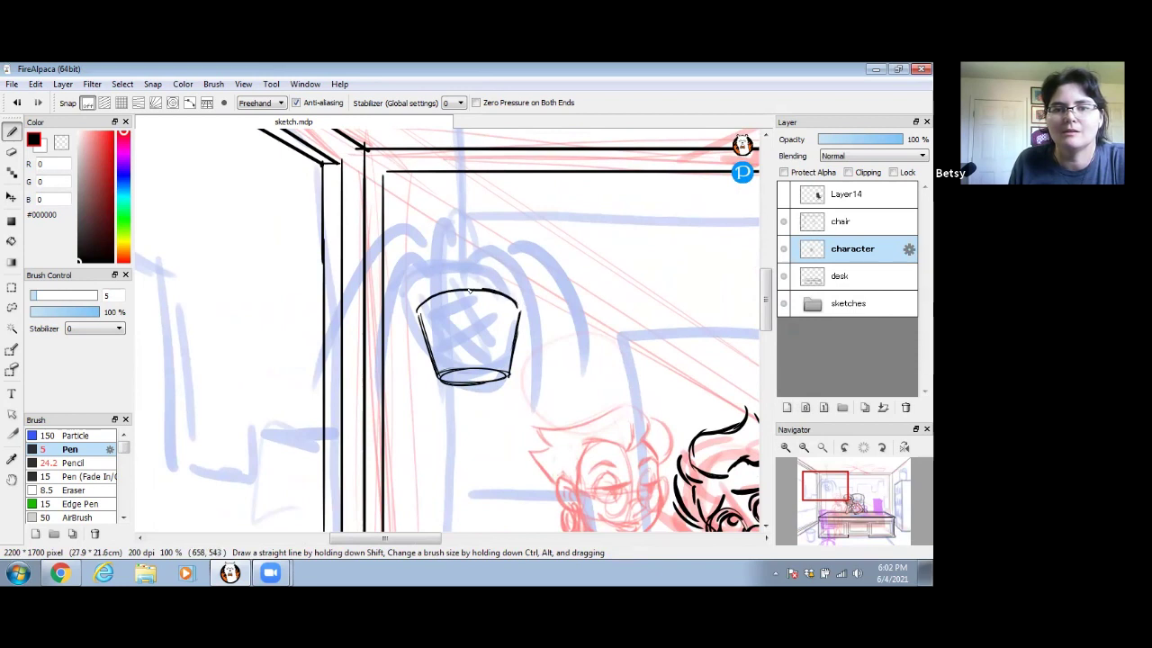
{"action": "left_click_drag", "start_coordinate": [476, 374], "coordinate": [502, 372]}
{"action": "key", "text": "space"}
{"action": "mouse_move", "coordinate": [446, 293]}
{"action": "left_mouse_down"}
{"action": "mouse_move", "coordinate": [433, 348]}
{"action": "mouse_move", "coordinate": [396, 324]}
{"action": "mouse_move", "coordinate": [405, 347]}
{"action": "mouse_move", "coordinate": [415, 332]}
{"action": "mouse_move", "coordinate": [405, 410]}
{"action": "left_mouse_up"}
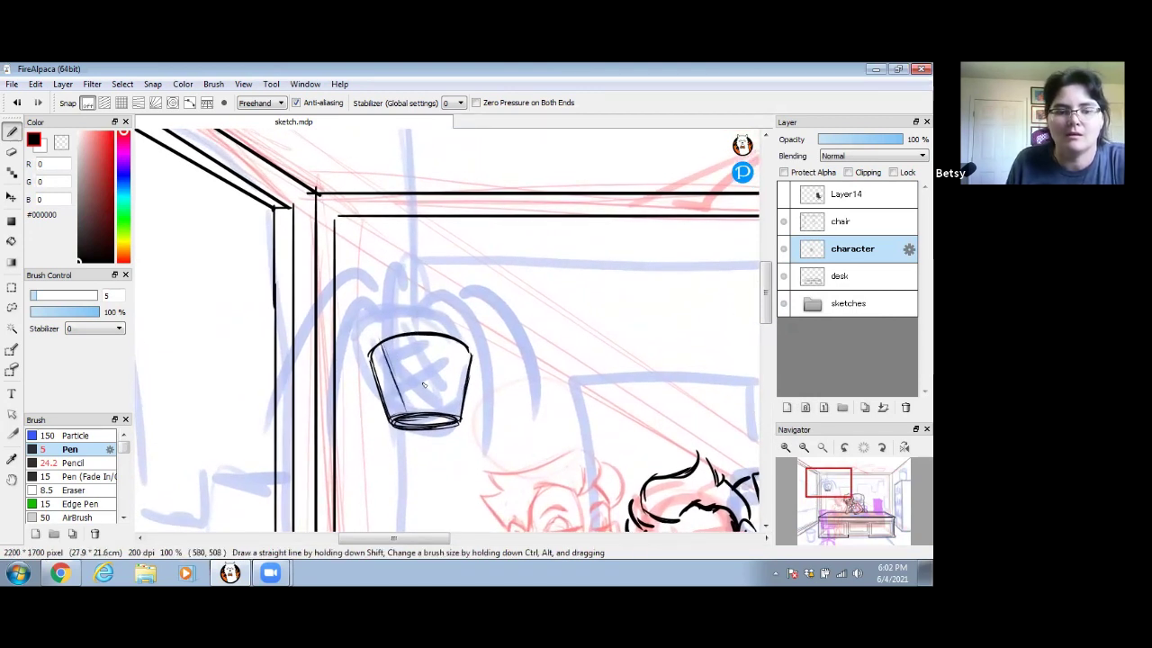
{"action": "key", "text": "ctrl+z"}
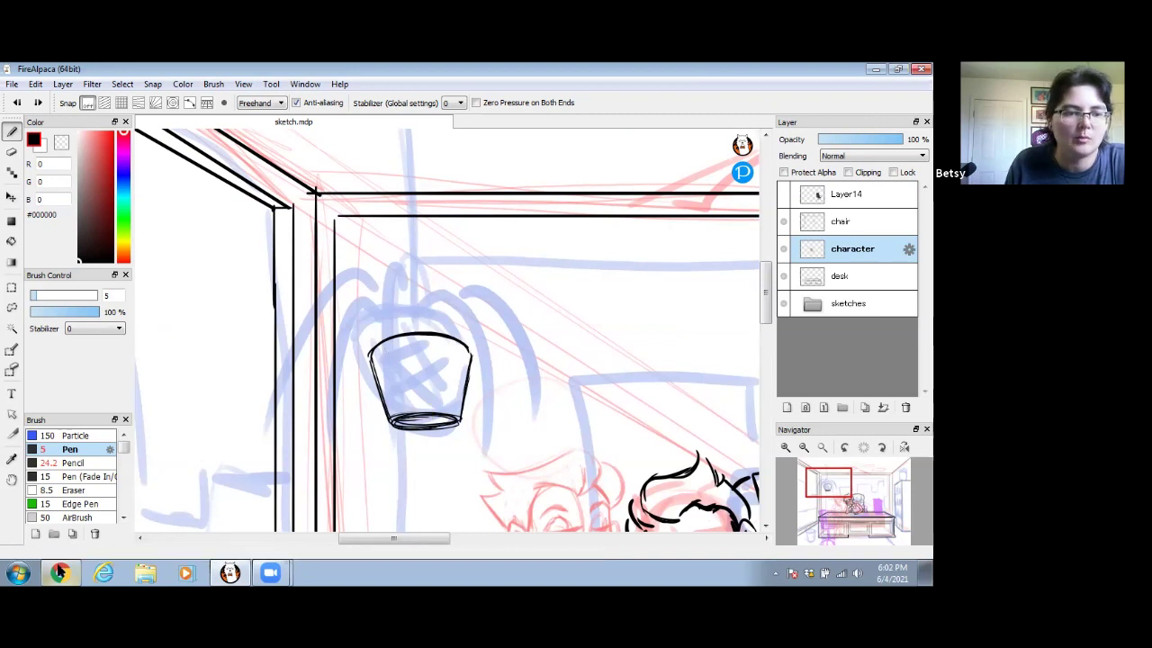
- Switch to Chrome and replace the office chair image search with one for "macrome plant hanger"
{"action": "left_click", "coordinate": [59, 572]}
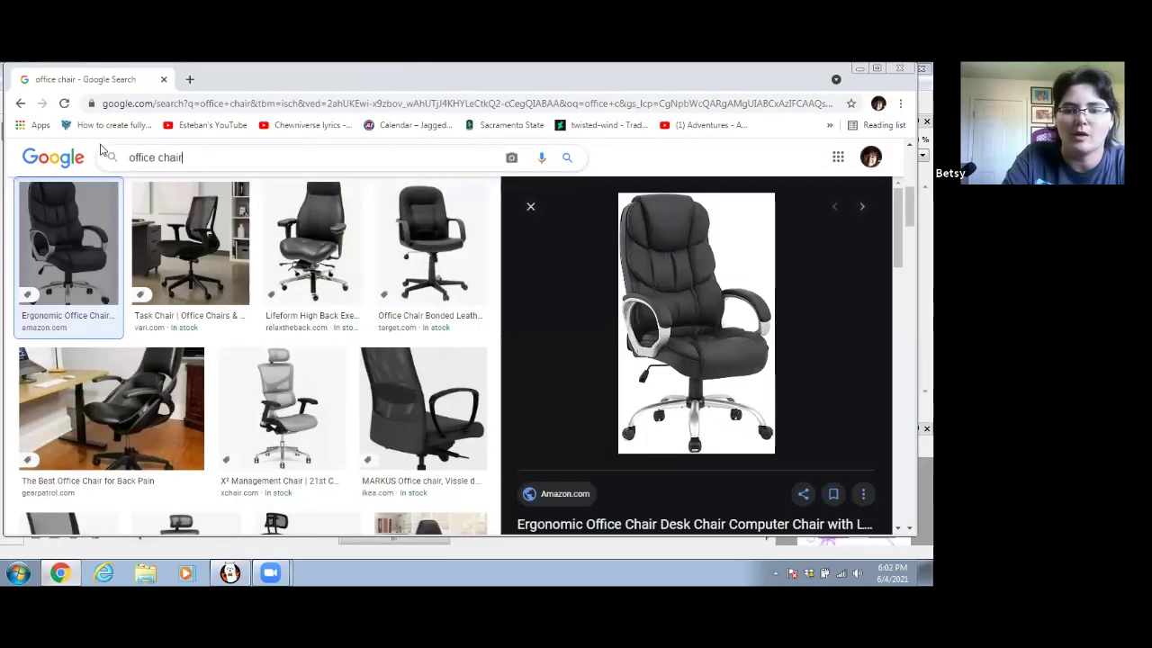
{"action": "key", "text": "BackSpace"}
{"action": "key", "text": "BackSpace"}
{"action": "key", "text": "BackSpace"}
{"action": "key", "text": "BackSpace"}
{"action": "key", "text": "BackSpace"}
{"action": "key", "text": "BackSpace"}
{"action": "key", "text": "BackSpace"}
{"action": "key", "text": "BackSpace"}
{"action": "key", "text": "BackSpace"}
{"action": "key", "text": "BackSpace"}
{"action": "key", "text": "BackSpace"}
{"action": "type", "text": "ma"}
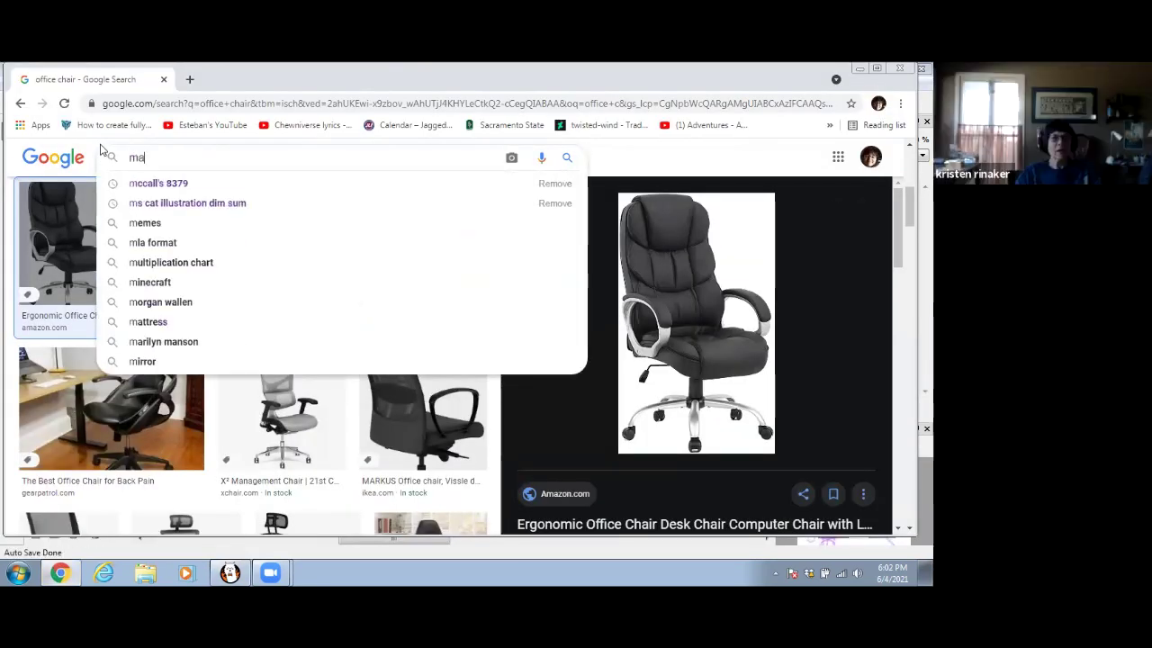
{"action": "type", "text": "crome plac"}
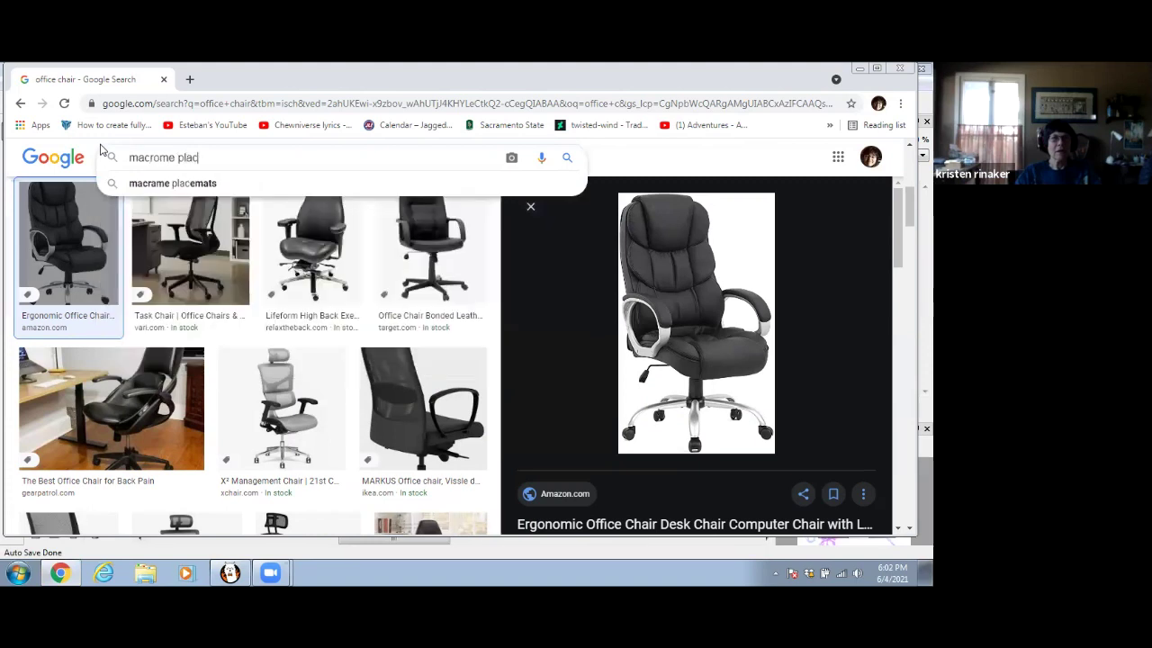
{"action": "key", "text": "BackSpace"}
{"action": "key", "text": "Down"}
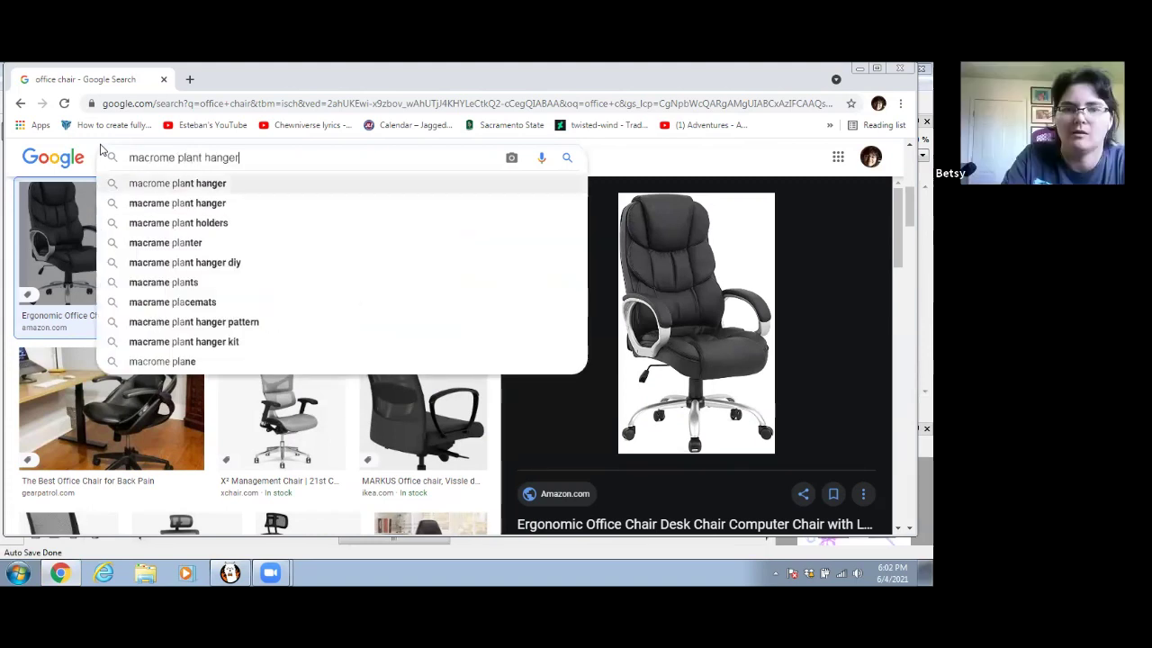
{"action": "key", "text": "Return"}
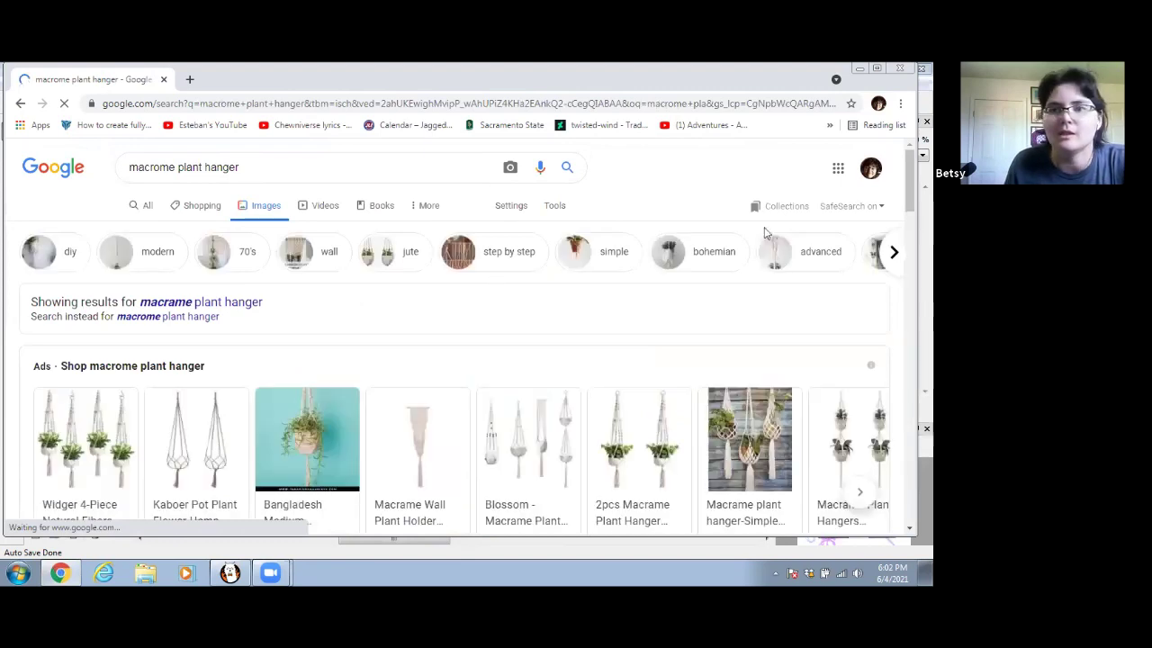
- Open the Widger 4-Piece hanging planter listing from the results and examine its macrame hangers as a reference
{"action": "scroll", "coordinate": [664, 264], "scroll_direction": "down", "scroll_amount": 2}
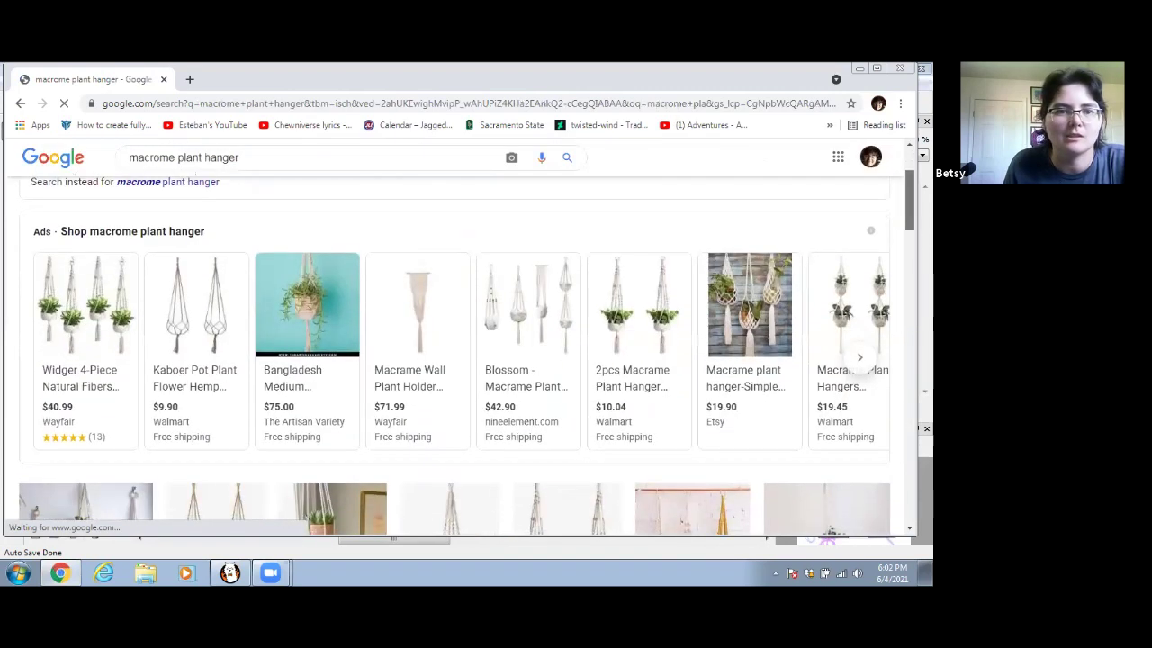
{"action": "left_click", "coordinate": [136, 286]}
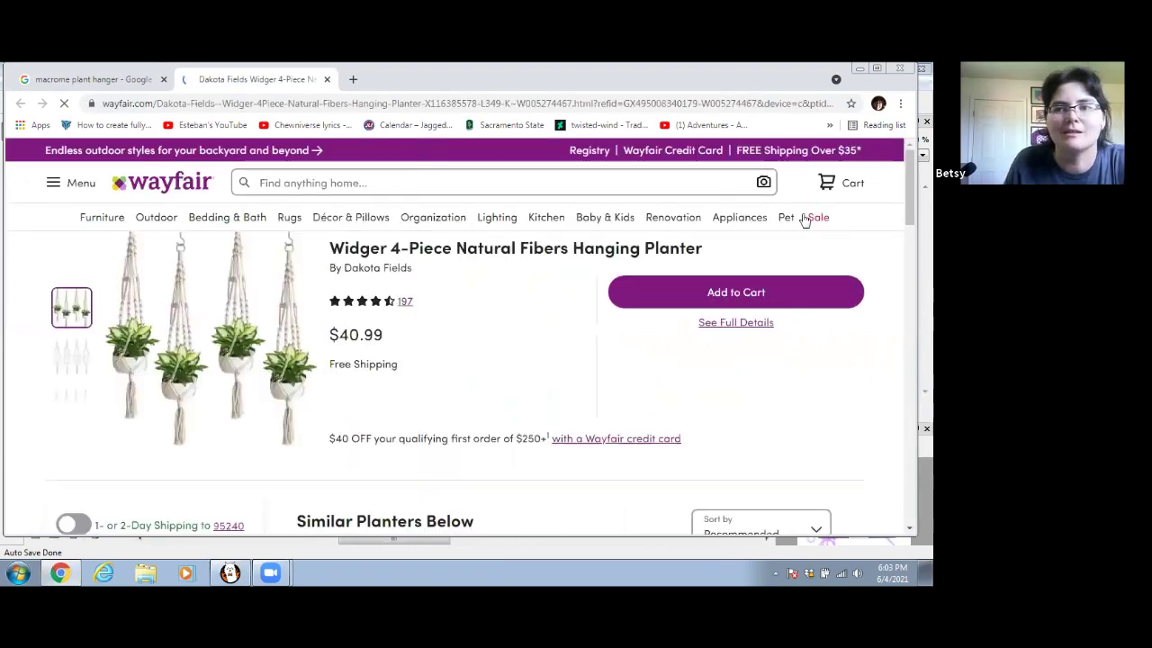
{"action": "scroll", "coordinate": [905, 190], "scroll_direction": "down", "scroll_amount": 1}
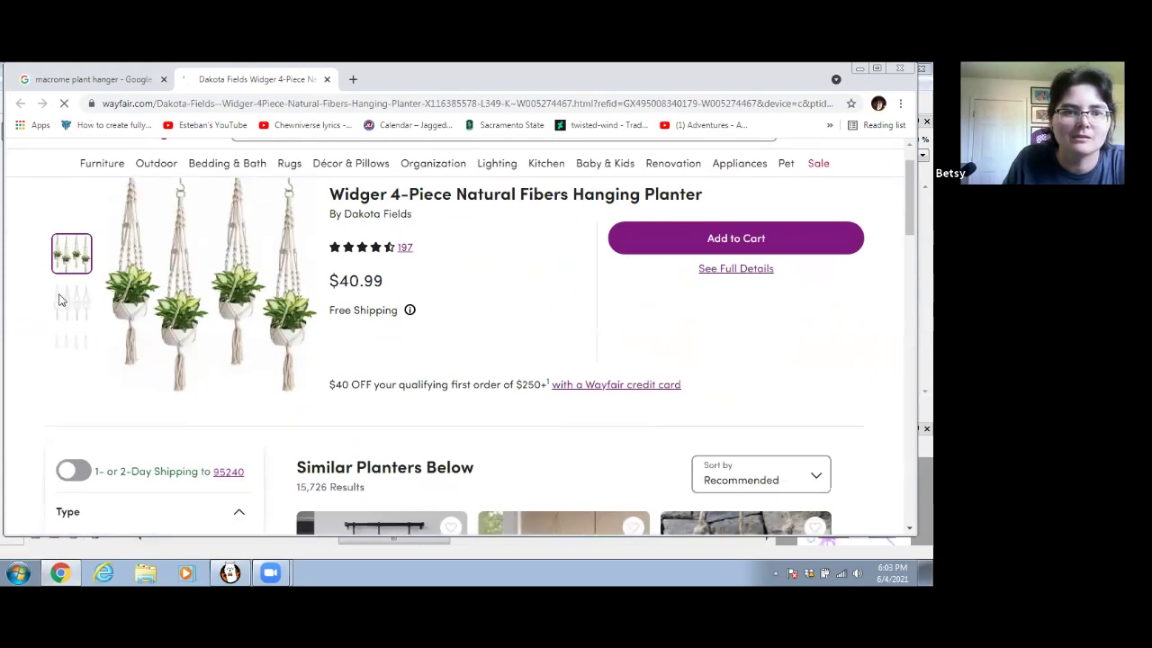
{"action": "scroll", "coordinate": [97, 421], "scroll_direction": "up", "scroll_amount": 1}
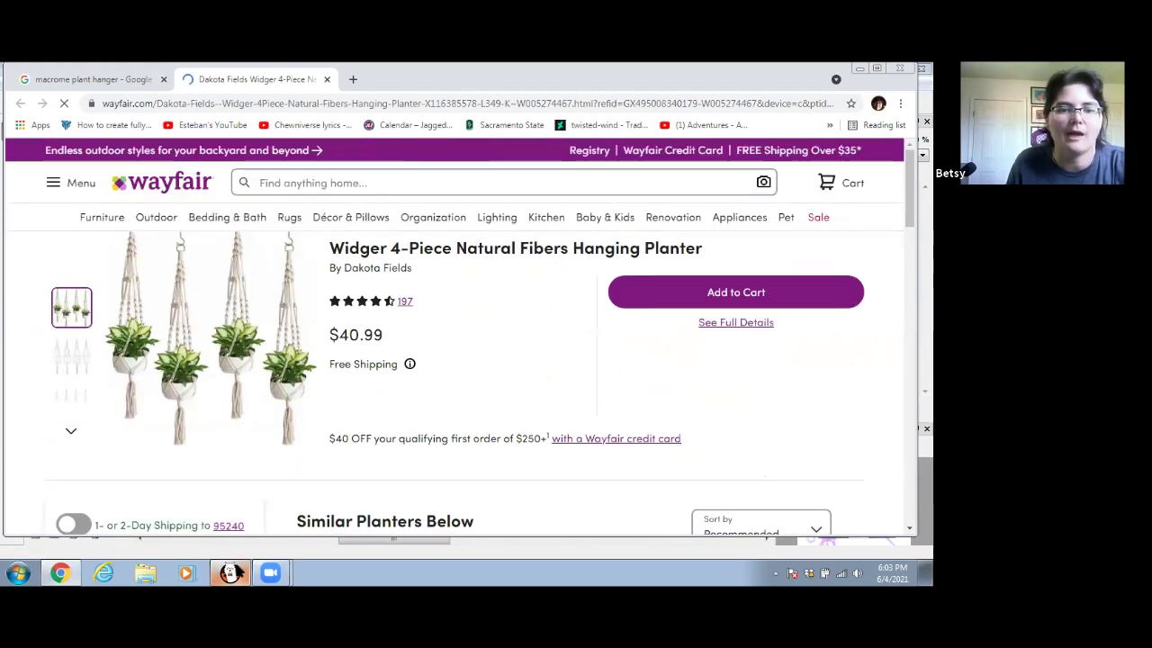
- Switch back to FireAlpaca, add a new layer above the character layer, and set the brush color to red #FF0000
{"action": "left_click", "coordinate": [231, 573]}
{"action": "left_click_drag", "start_coordinate": [426, 342], "coordinate": [394, 268]}
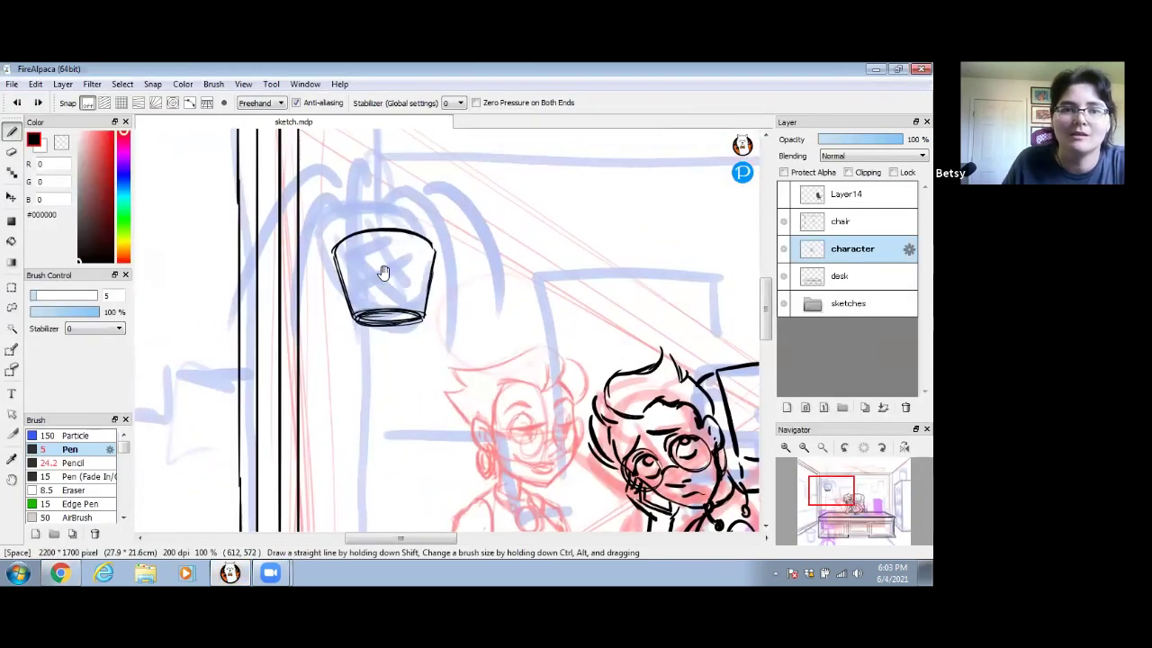
{"action": "left_click", "coordinate": [786, 406]}
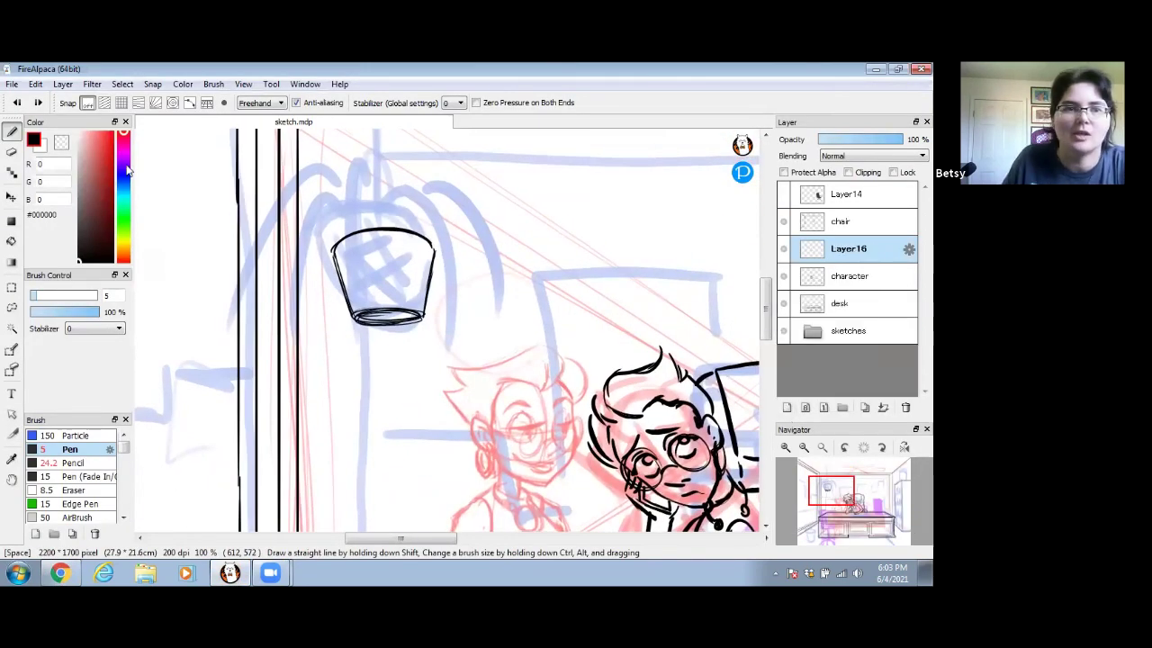
{"action": "left_click", "coordinate": [114, 132]}
- Rough in crisscrossing macrame straps over the pot, with a knot and tassel hanging beneath its base
{"action": "left_click_drag", "start_coordinate": [335, 262], "coordinate": [389, 313]}
{"action": "mouse_move", "coordinate": [381, 244]}
{"action": "left_mouse_down"}
{"action": "mouse_move", "coordinate": [417, 301]}
{"action": "mouse_move", "coordinate": [390, 248]}
{"action": "left_mouse_up"}
{"action": "left_click_drag", "start_coordinate": [349, 288], "coordinate": [407, 235]}
{"action": "mouse_move", "coordinate": [397, 310]}
{"action": "left_mouse_down"}
{"action": "mouse_move", "coordinate": [429, 277]}
{"action": "mouse_move", "coordinate": [392, 309]}
{"action": "left_mouse_up"}
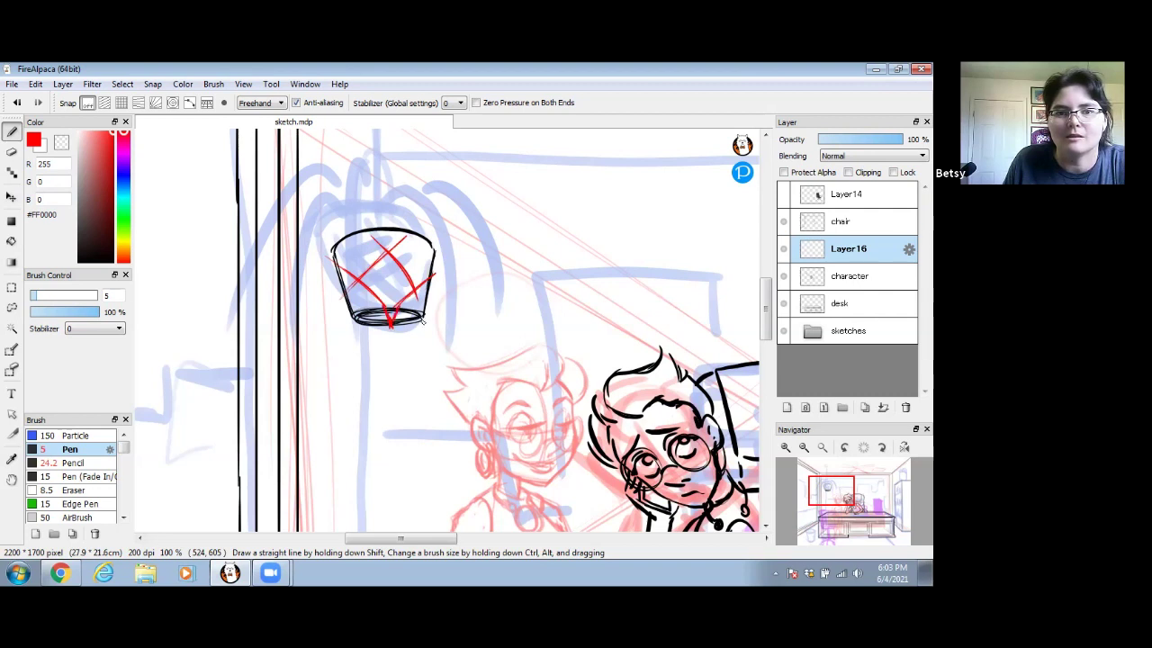
{"action": "mouse_move", "coordinate": [390, 330]}
{"action": "left_mouse_down"}
{"action": "mouse_move", "coordinate": [400, 337]}
{"action": "mouse_move", "coordinate": [383, 387]}
{"action": "mouse_move", "coordinate": [396, 398]}
{"action": "left_mouse_up"}
{"action": "left_click_drag", "start_coordinate": [402, 391], "coordinate": [398, 338]}
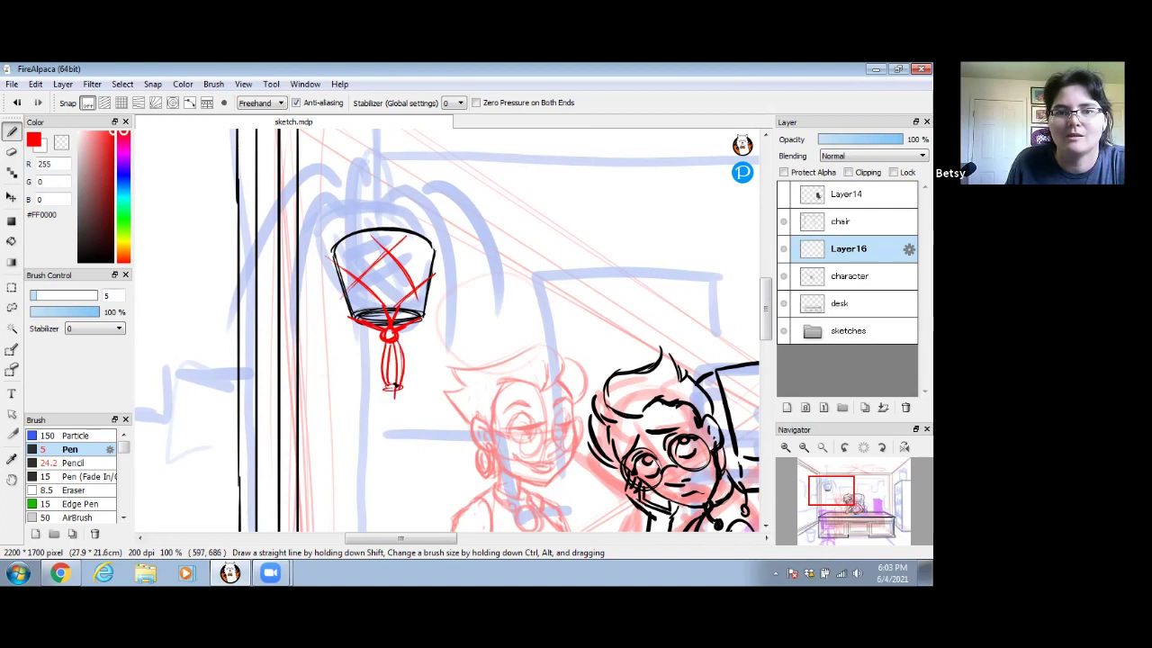
- Sketch red hanger cords rising from the pot's rim and converging at a round knot above it
{"action": "left_click_drag", "start_coordinate": [622, 293], "coordinate": [620, 398]}
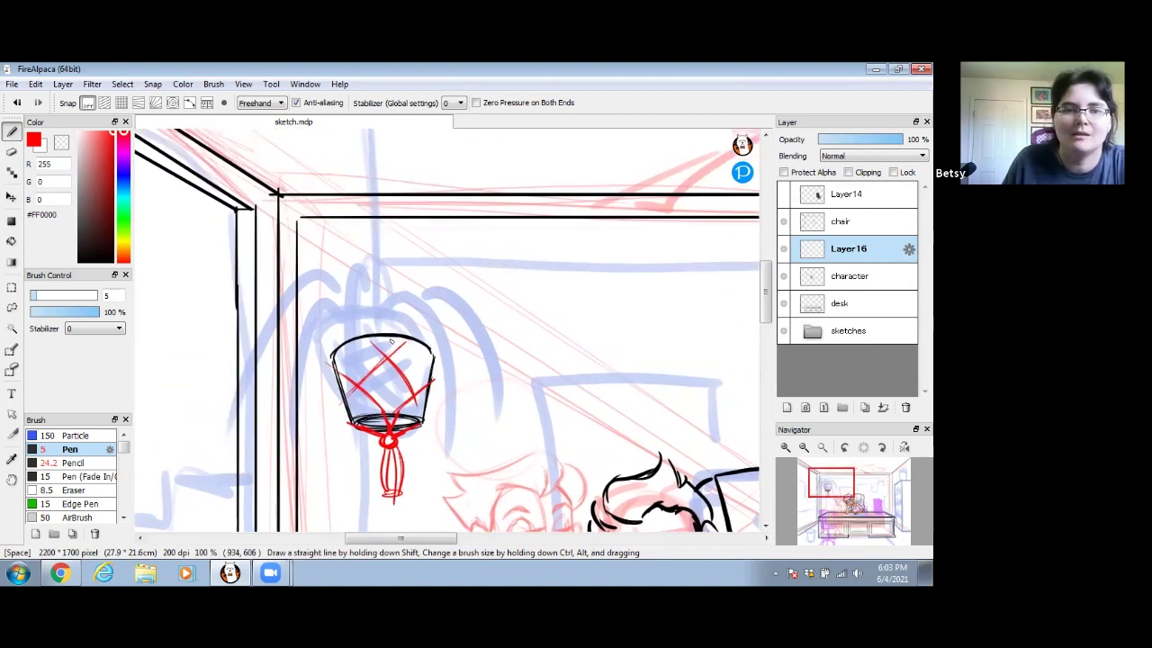
{"action": "mouse_move", "coordinate": [370, 338]}
{"action": "left_mouse_down"}
{"action": "mouse_move", "coordinate": [377, 236]}
{"action": "mouse_move", "coordinate": [407, 335]}
{"action": "left_mouse_up"}
{"action": "left_click_drag", "start_coordinate": [376, 238], "coordinate": [427, 345]}
{"action": "left_click_drag", "start_coordinate": [387, 269], "coordinate": [430, 346]}
{"action": "mouse_move", "coordinate": [378, 247]}
{"action": "left_mouse_down"}
{"action": "mouse_move", "coordinate": [333, 348]}
{"action": "mouse_move", "coordinate": [353, 304]}
{"action": "mouse_move", "coordinate": [371, 344]}
{"action": "left_mouse_up"}
{"action": "mouse_move", "coordinate": [375, 295]}
{"action": "left_mouse_down"}
{"action": "mouse_move", "coordinate": [382, 306]}
{"action": "mouse_move", "coordinate": [376, 299]}
{"action": "left_mouse_up"}
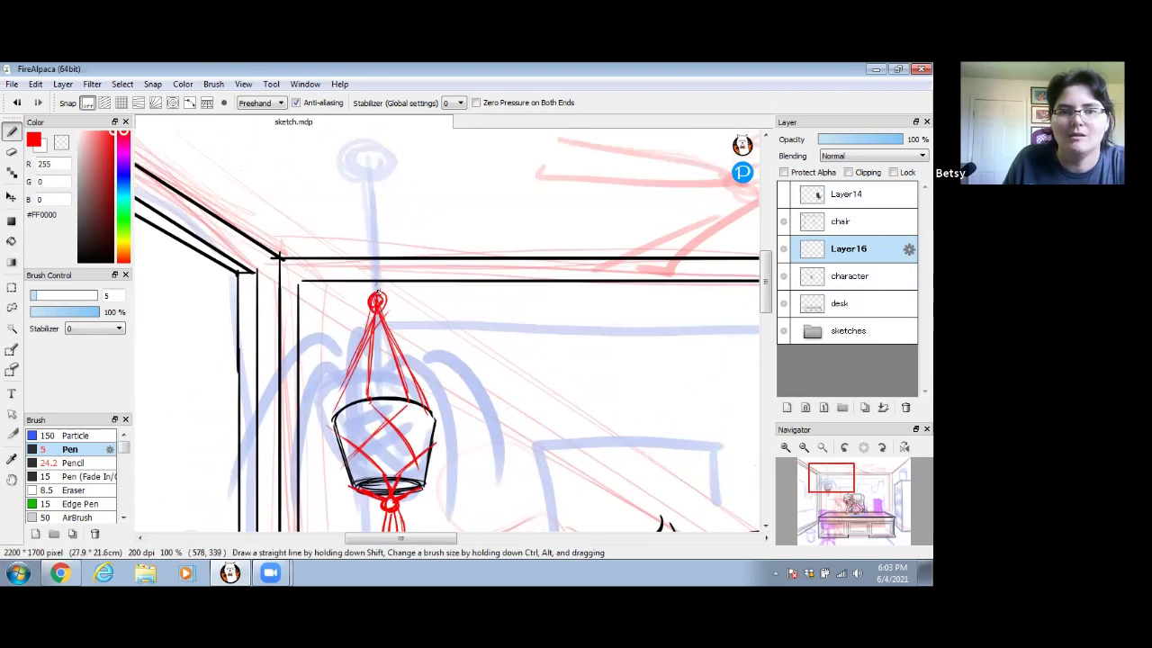
- Check the planter reference in Chrome again, and sketch the twisted rope from the knot up to the round ceiling mount in FireAlpaca
{"action": "mouse_move", "coordinate": [368, 225]}
{"action": "left_mouse_down"}
{"action": "mouse_move", "coordinate": [367, 187]}
{"action": "mouse_move", "coordinate": [359, 247]}
{"action": "left_mouse_up"}
{"action": "key", "text": "ctrl+z"}
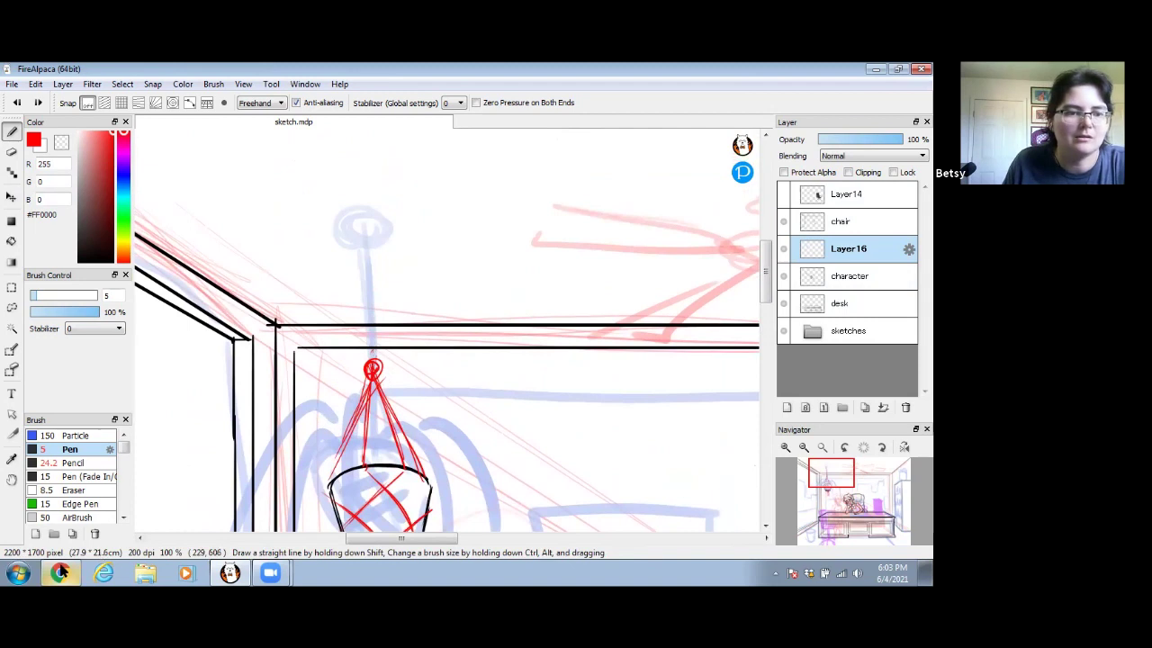
{"action": "left_click", "coordinate": [60, 572]}
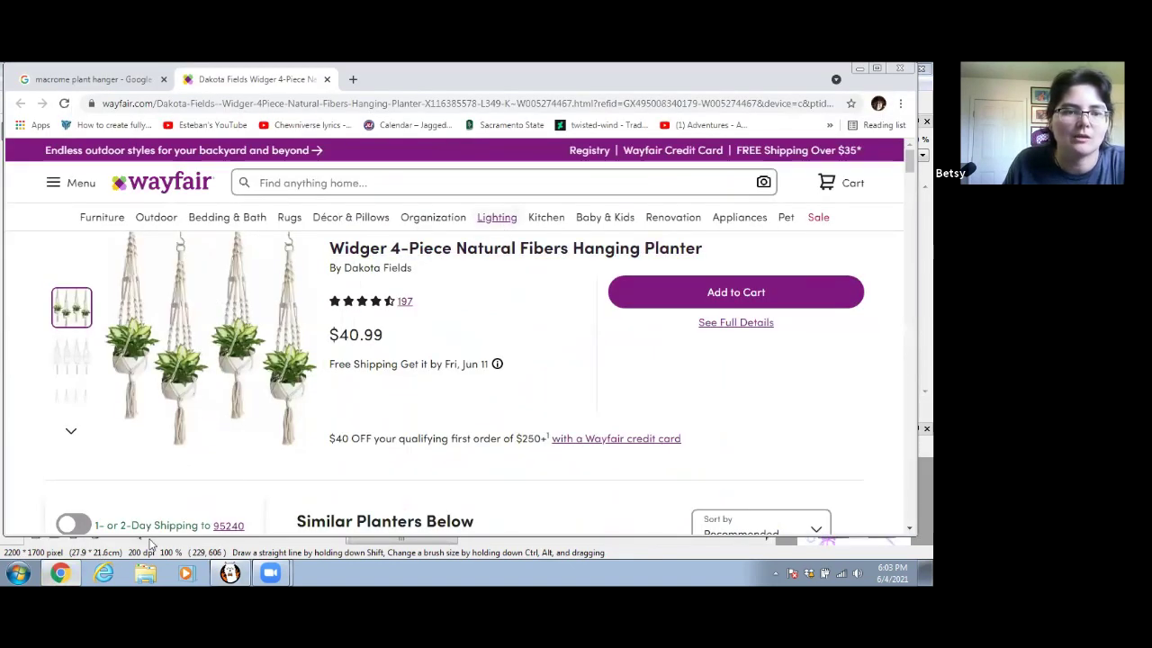
{"action": "left_click", "coordinate": [230, 573]}
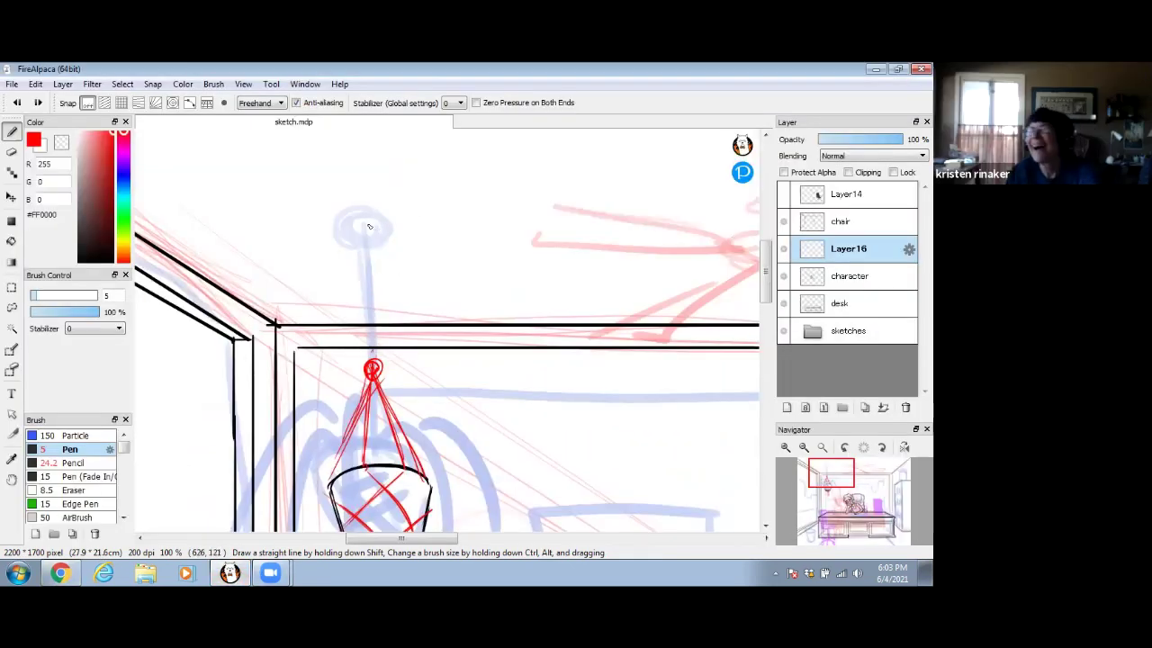
{"action": "mouse_move", "coordinate": [364, 222]}
{"action": "left_mouse_down"}
{"action": "mouse_move", "coordinate": [391, 234]}
{"action": "mouse_move", "coordinate": [355, 241]}
{"action": "mouse_move", "coordinate": [370, 238]}
{"action": "mouse_move", "coordinate": [369, 249]}
{"action": "mouse_move", "coordinate": [371, 236]}
{"action": "mouse_move", "coordinate": [377, 263]}
{"action": "mouse_move", "coordinate": [357, 257]}
{"action": "mouse_move", "coordinate": [374, 273]}
{"action": "mouse_move", "coordinate": [362, 281]}
{"action": "mouse_move", "coordinate": [374, 293]}
{"action": "mouse_move", "coordinate": [370, 349]}
{"action": "left_mouse_up"}
{"action": "left_click_drag", "start_coordinate": [404, 391], "coordinate": [378, 277]}
- Lower the red sketch layer's opacity to 33%, and return to the character layer with black as the brush color
{"action": "left_click_drag", "start_coordinate": [865, 139], "coordinate": [848, 139]}
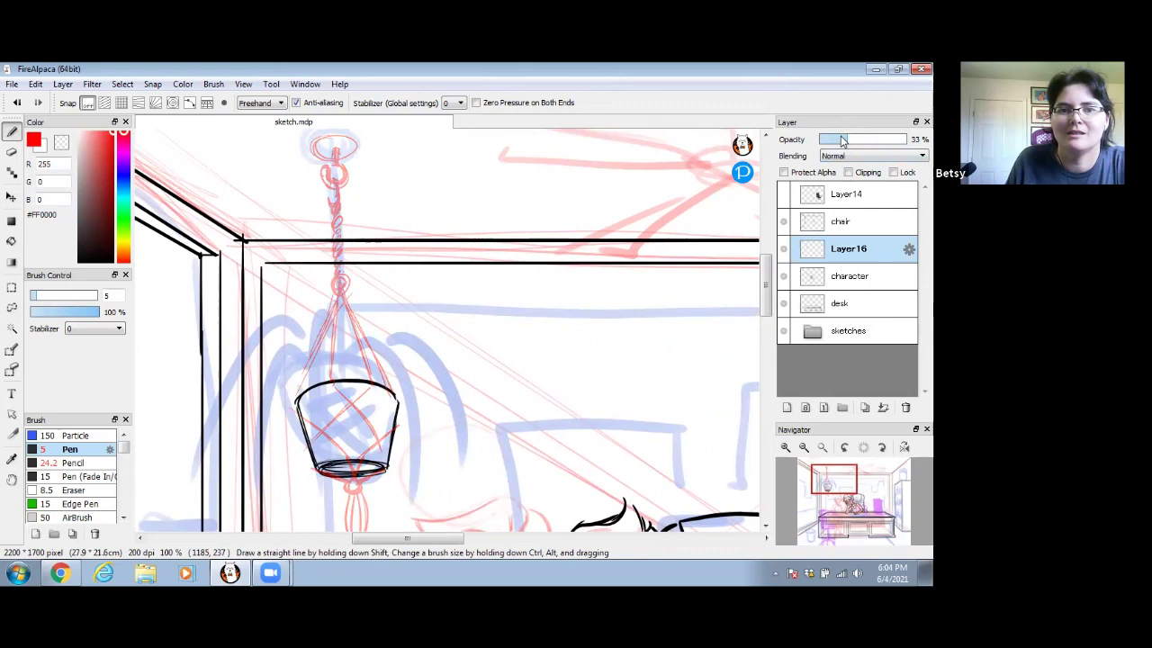
{"action": "left_click", "coordinate": [850, 281]}
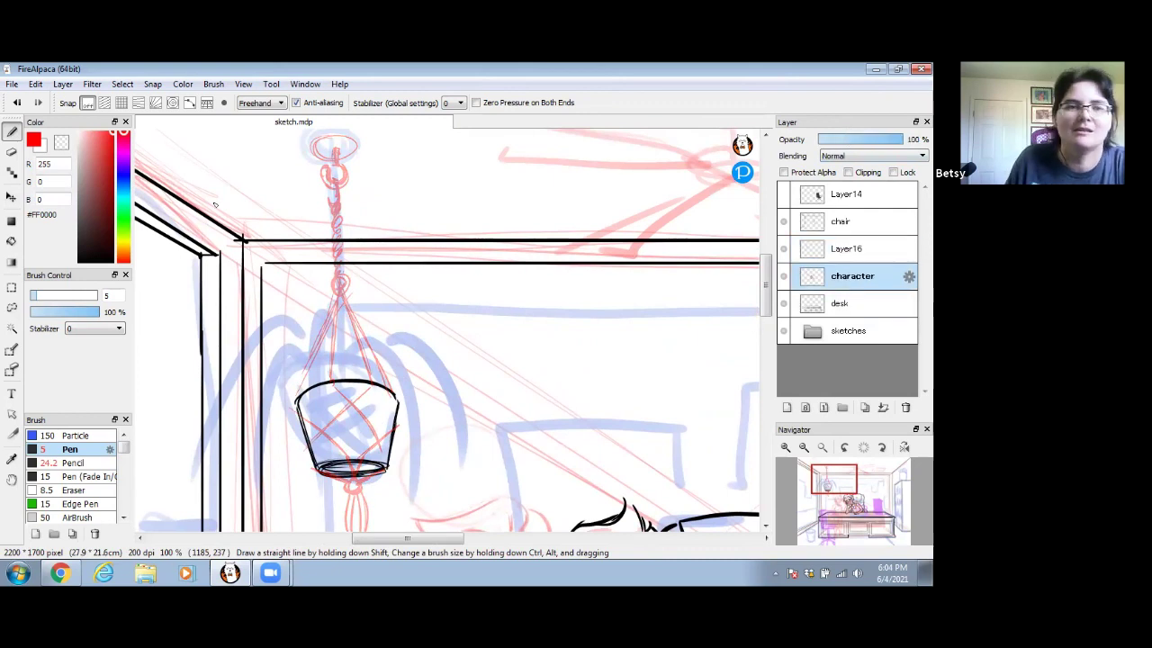
{"action": "left_click", "coordinate": [78, 261]}
- Ink the crisscrossing macrame straps around the pot as double black lines, following the faded red sketch
{"action": "left_click_drag", "start_coordinate": [354, 314], "coordinate": [367, 257]}
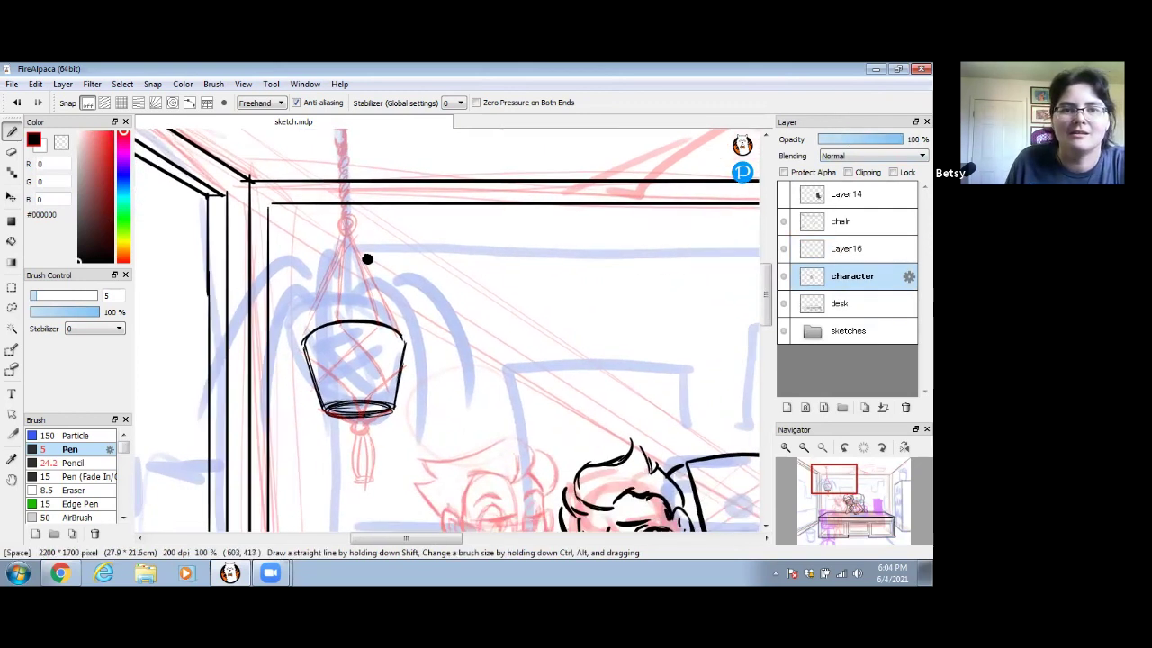
{"action": "left_click_drag", "start_coordinate": [343, 182], "coordinate": [330, 252]}
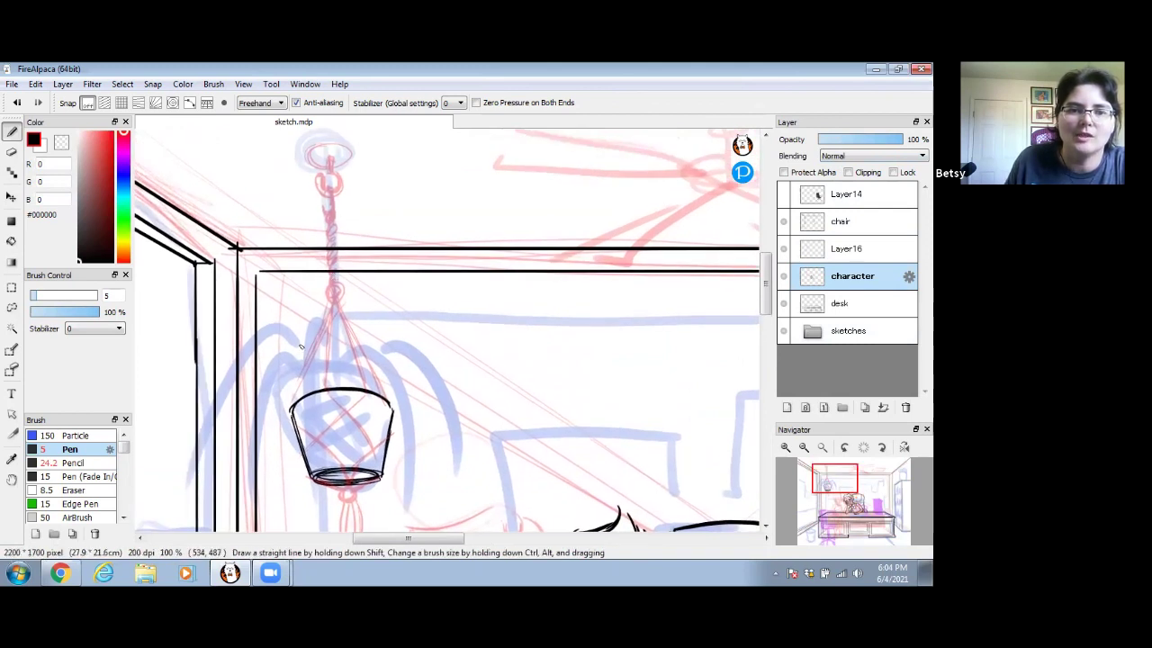
{"action": "mouse_move", "coordinate": [326, 395]}
{"action": "left_mouse_down"}
{"action": "mouse_move", "coordinate": [357, 429]}
{"action": "mouse_move", "coordinate": [354, 411]}
{"action": "left_mouse_up"}
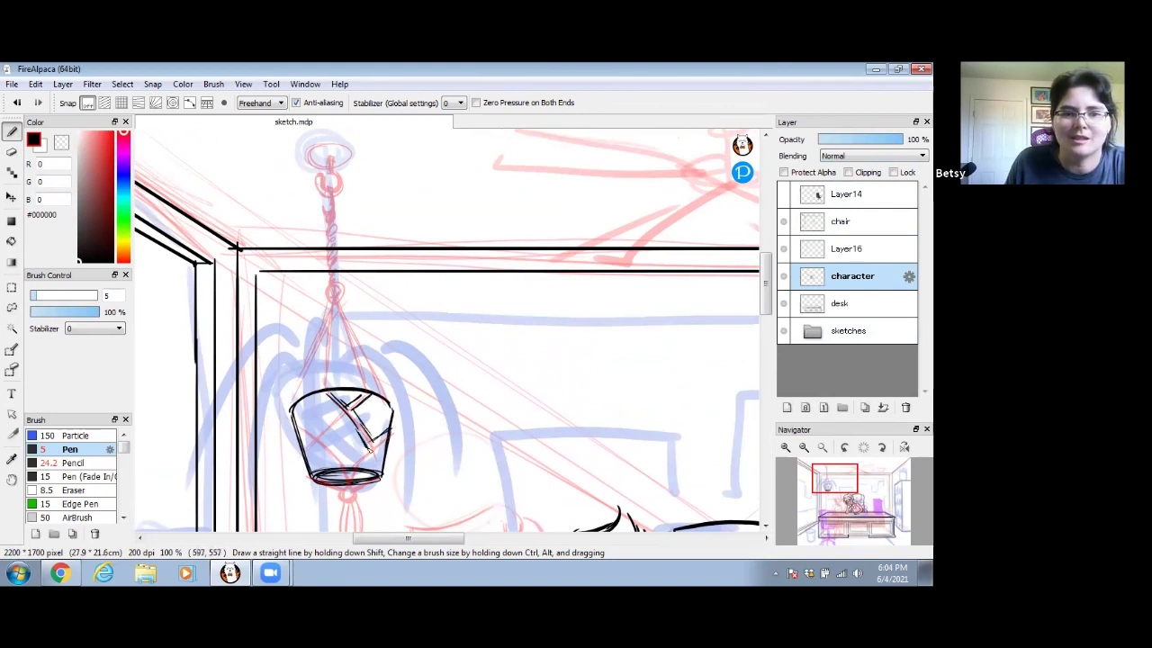
{"action": "mouse_move", "coordinate": [349, 464]}
{"action": "left_mouse_down"}
{"action": "mouse_move", "coordinate": [344, 421]}
{"action": "mouse_move", "coordinate": [363, 409]}
{"action": "mouse_move", "coordinate": [318, 438]}
{"action": "mouse_move", "coordinate": [288, 416]}
{"action": "left_mouse_up"}
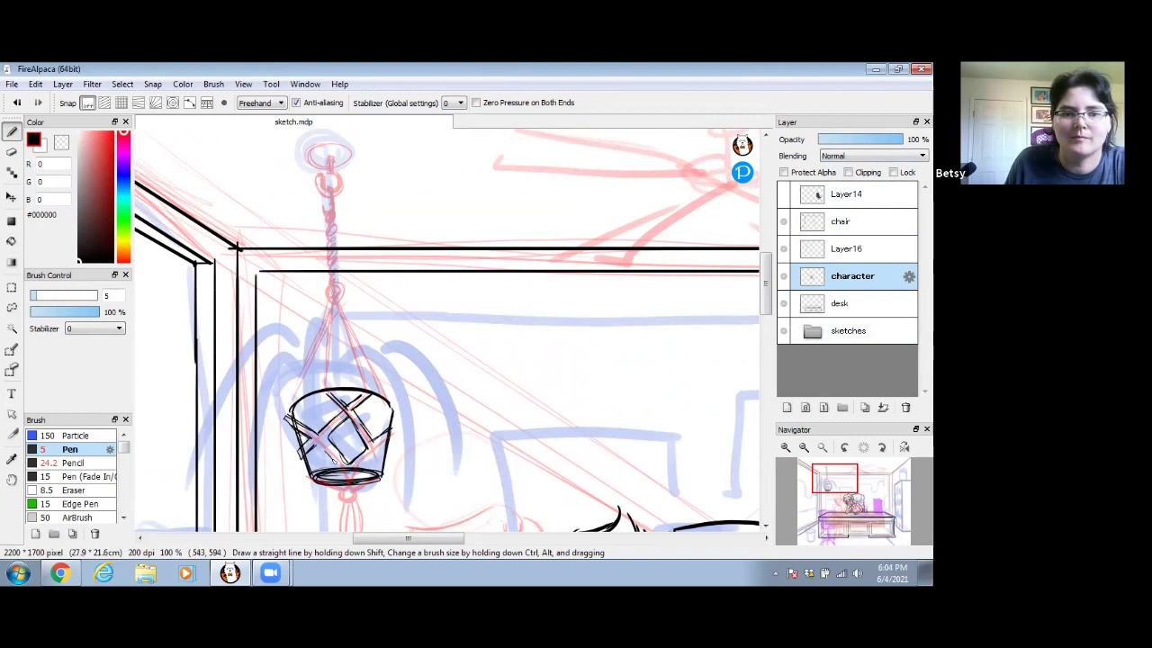
{"action": "left_click_drag", "start_coordinate": [363, 424], "coordinate": [364, 336]}
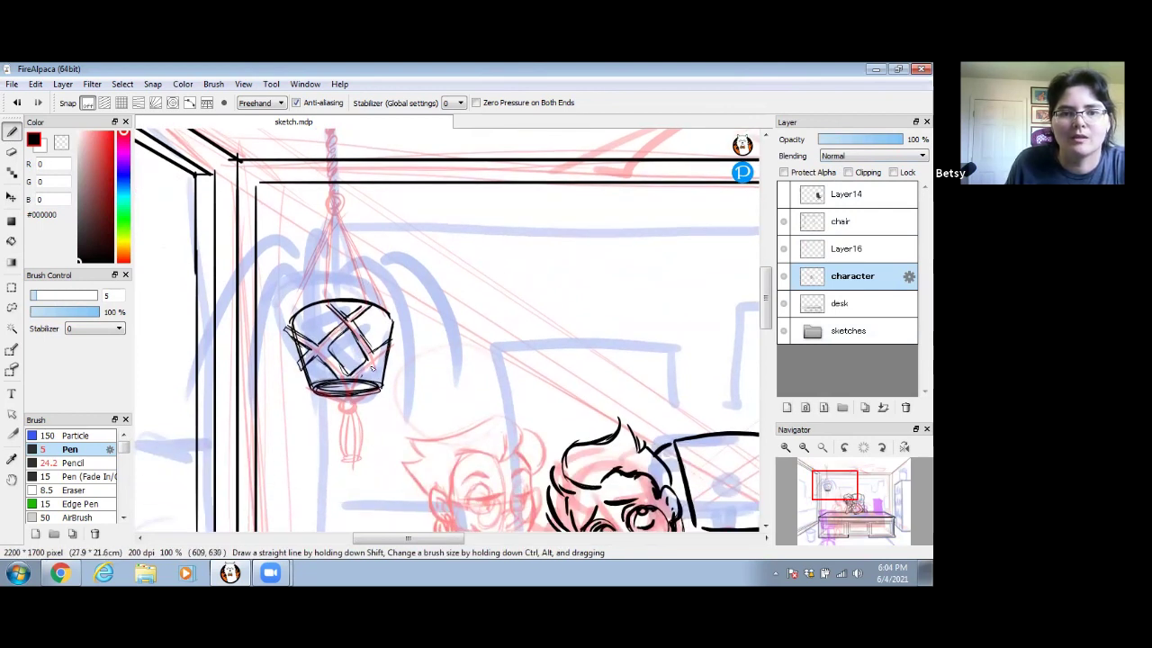
{"action": "left_click_drag", "start_coordinate": [382, 361], "coordinate": [390, 348]}
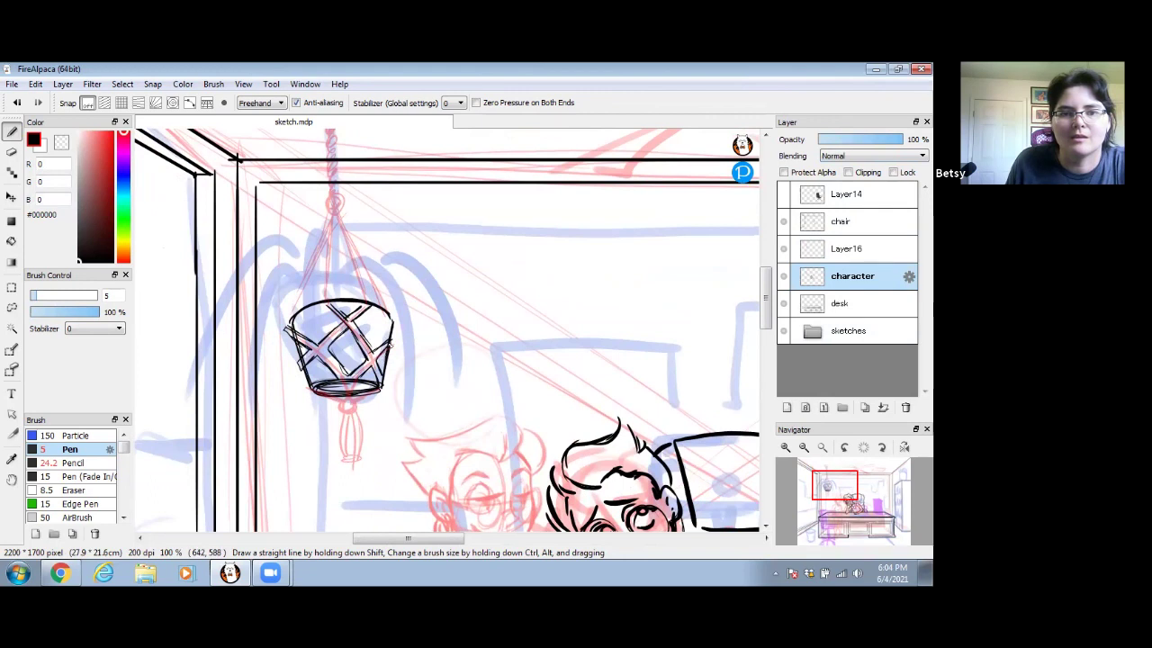
- Ink the hanger cords in black from the pot's rim up to the knot, following the faded red sketch
{"action": "left_click_drag", "start_coordinate": [381, 392], "coordinate": [387, 377]}
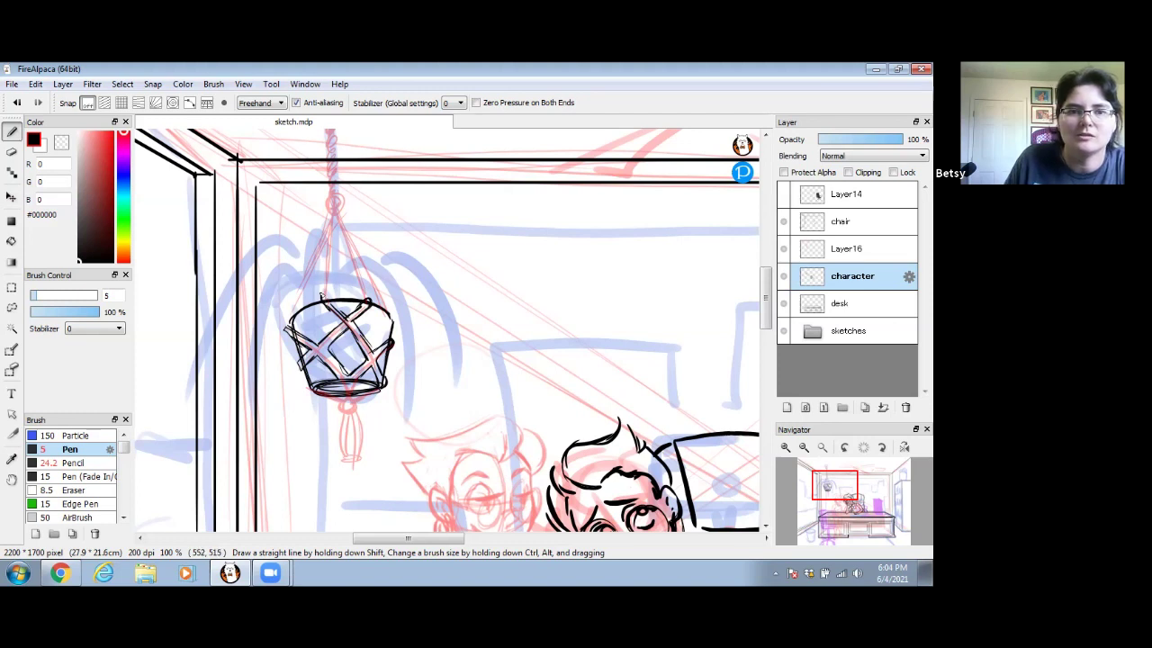
{"action": "mouse_move", "coordinate": [320, 296]}
{"action": "left_mouse_down"}
{"action": "mouse_move", "coordinate": [331, 220]}
{"action": "mouse_move", "coordinate": [329, 274]}
{"action": "left_mouse_up"}
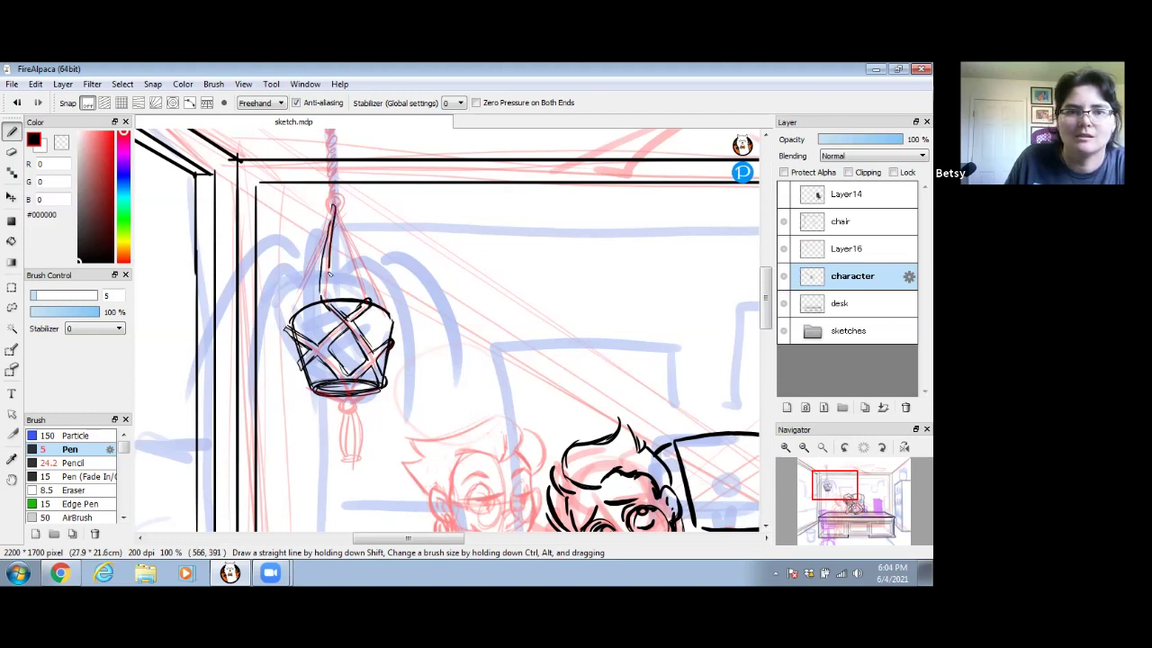
{"action": "left_click_drag", "start_coordinate": [333, 209], "coordinate": [291, 315]}
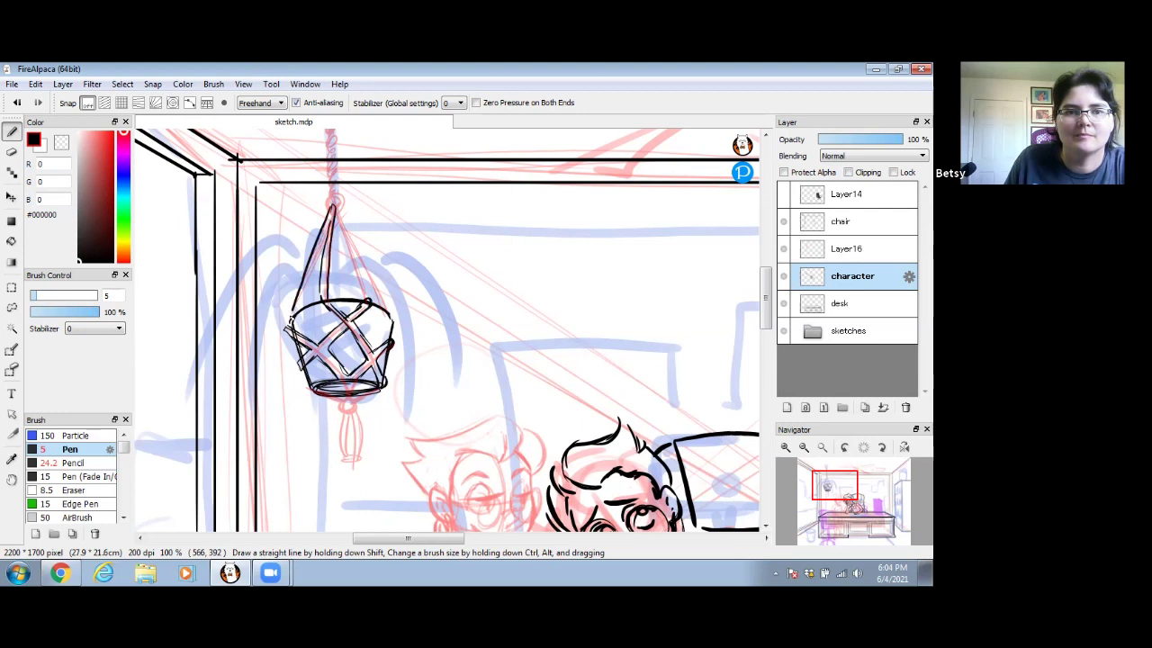
{"action": "left_click_drag", "start_coordinate": [332, 216], "coordinate": [297, 320]}
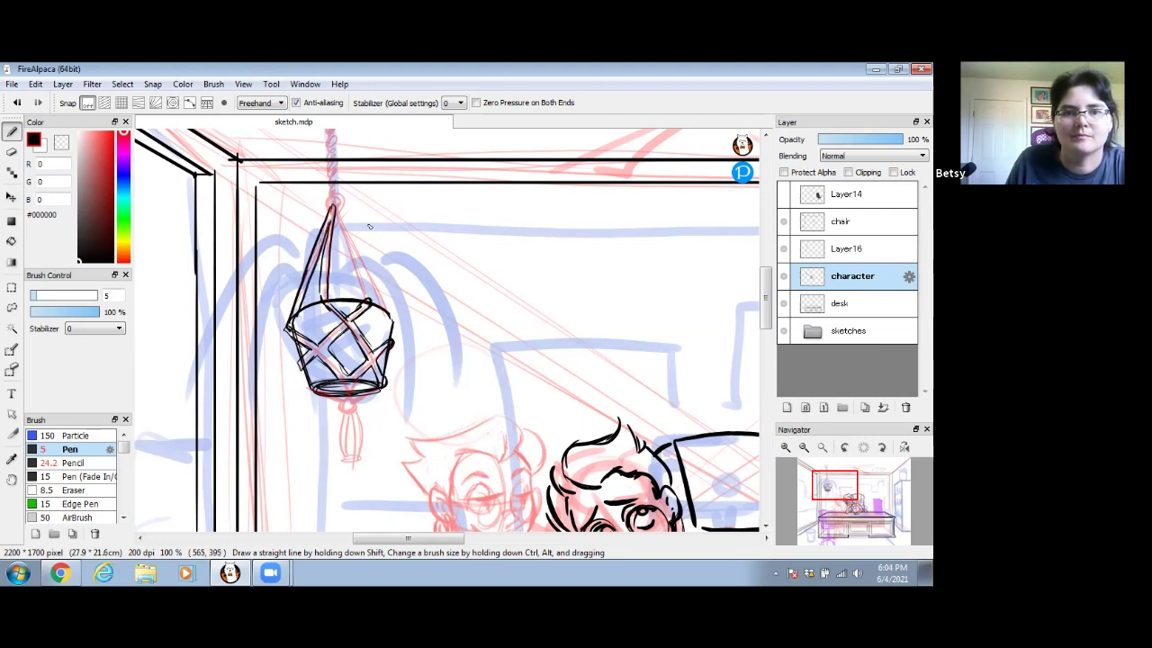
{"action": "mouse_move", "coordinate": [367, 297]}
{"action": "left_mouse_down"}
{"action": "mouse_move", "coordinate": [333, 209]}
{"action": "mouse_move", "coordinate": [369, 300]}
{"action": "left_mouse_up"}
{"action": "left_click_drag", "start_coordinate": [338, 216], "coordinate": [390, 310]}
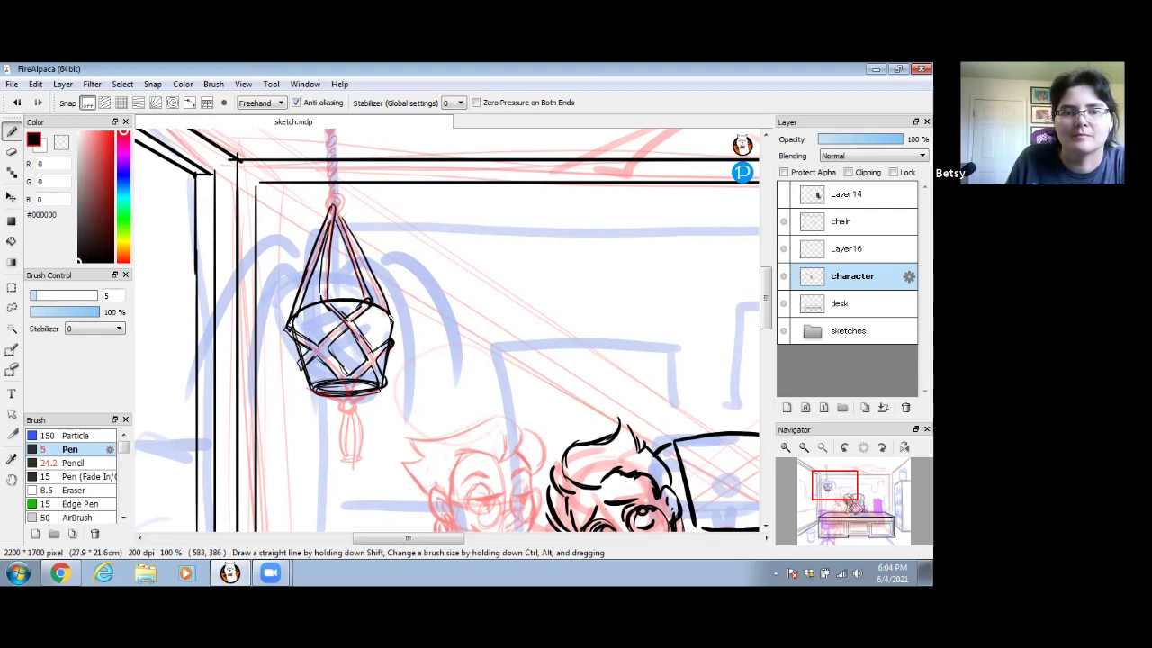
- Ink the gathered straps, small knot and tassel beneath the pot, and erase the overlapping lines at that knot
{"action": "scroll", "coordinate": [356, 311], "scroll_direction": "down", "scroll_amount": 5}
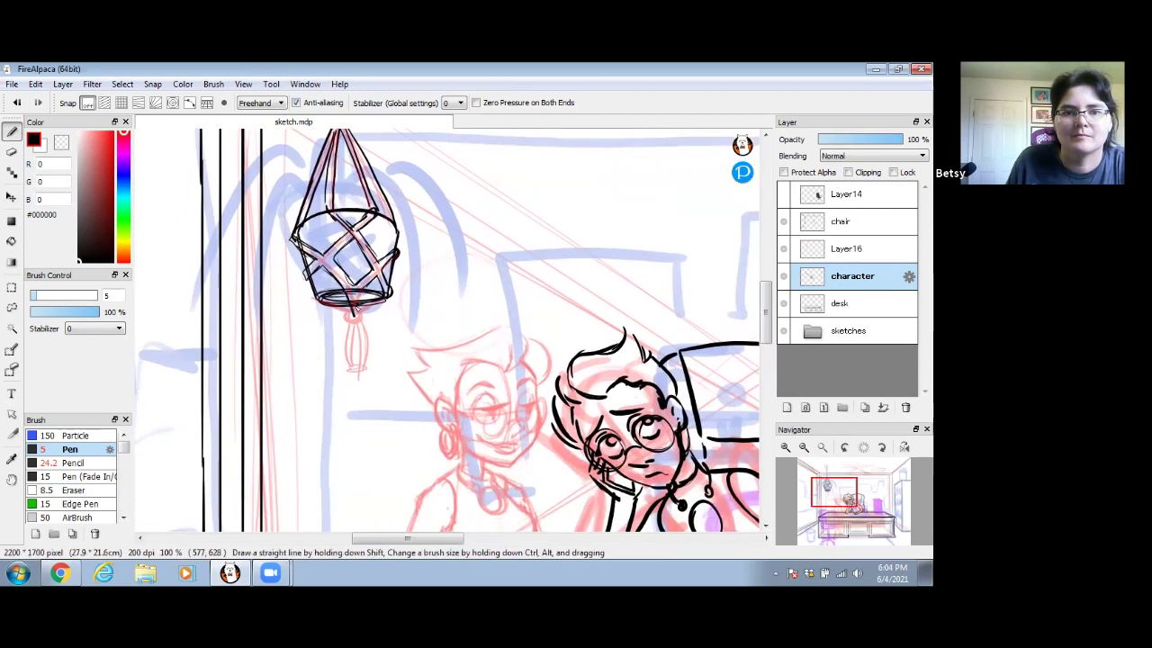
{"action": "mouse_move", "coordinate": [327, 306]}
{"action": "left_mouse_down"}
{"action": "mouse_move", "coordinate": [374, 310]}
{"action": "mouse_move", "coordinate": [324, 310]}
{"action": "mouse_move", "coordinate": [358, 324]}
{"action": "mouse_move", "coordinate": [346, 332]}
{"action": "mouse_move", "coordinate": [361, 369]}
{"action": "left_mouse_up"}
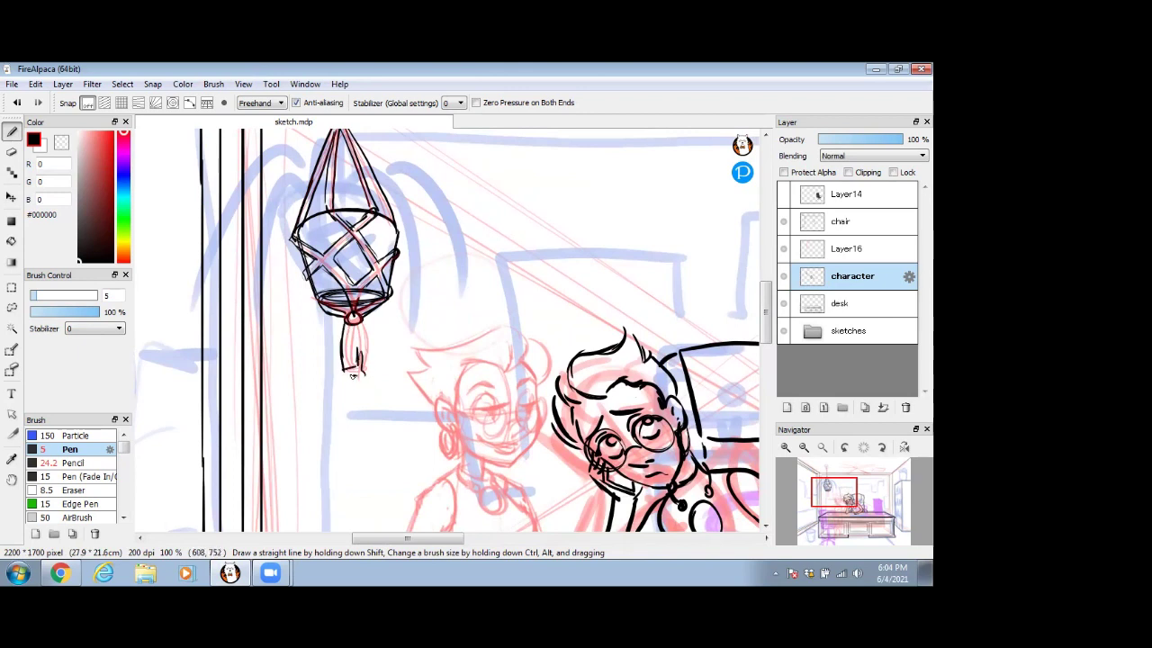
{"action": "mouse_move", "coordinate": [364, 322]}
{"action": "left_mouse_down"}
{"action": "mouse_move", "coordinate": [373, 360]}
{"action": "mouse_move", "coordinate": [369, 345]}
{"action": "mouse_move", "coordinate": [372, 366]}
{"action": "mouse_move", "coordinate": [349, 372]}
{"action": "mouse_move", "coordinate": [353, 324]}
{"action": "mouse_move", "coordinate": [347, 352]}
{"action": "left_mouse_up"}
{"action": "key", "text": "space"}
{"action": "left_click_drag", "start_coordinate": [405, 297], "coordinate": [402, 319]}
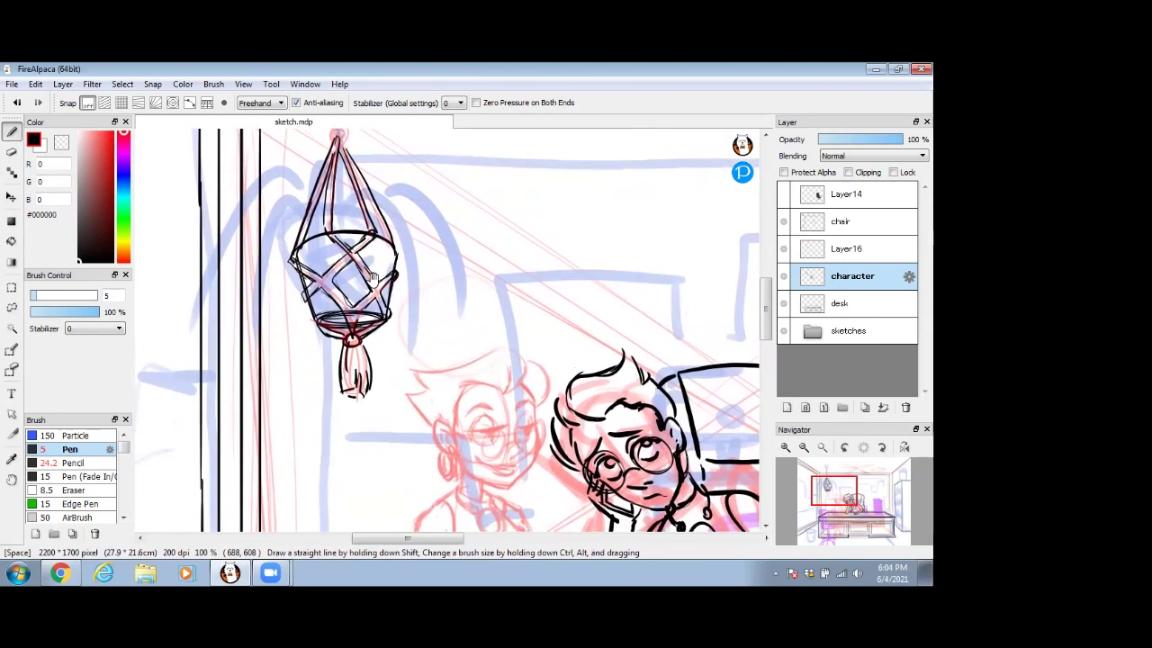
{"action": "left_click", "coordinate": [10, 151]}
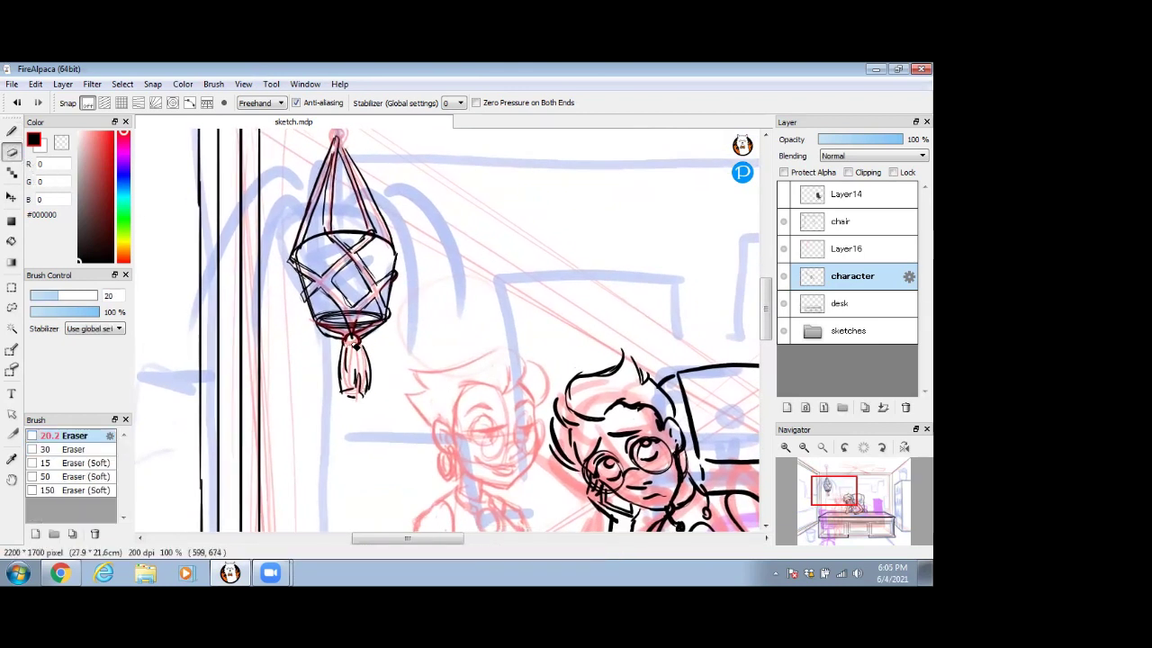
{"action": "left_click", "coordinate": [12, 132]}
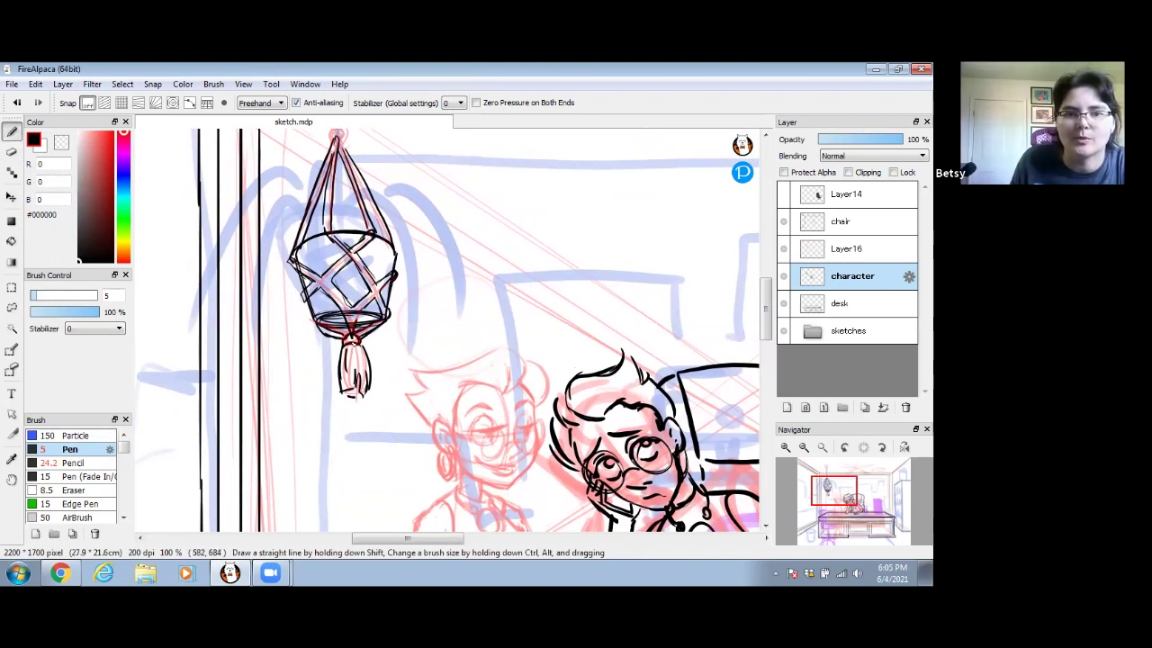
- Ink the upper knot, the twisted rope, the hook ring and the oval ceiling mount above the planter
{"action": "key", "text": "space"}
{"action": "left_click_drag", "start_coordinate": [391, 198], "coordinate": [392, 427]}
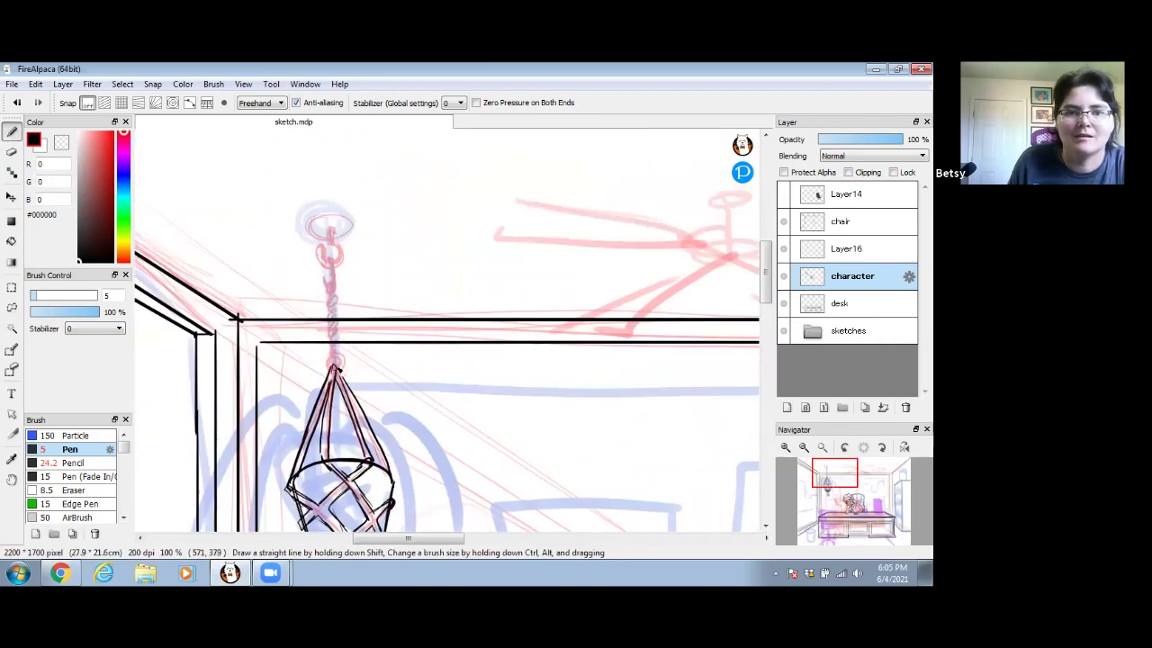
{"action": "mouse_move", "coordinate": [330, 346]}
{"action": "left_mouse_down"}
{"action": "mouse_move", "coordinate": [324, 355]}
{"action": "mouse_move", "coordinate": [338, 358]}
{"action": "left_mouse_up"}
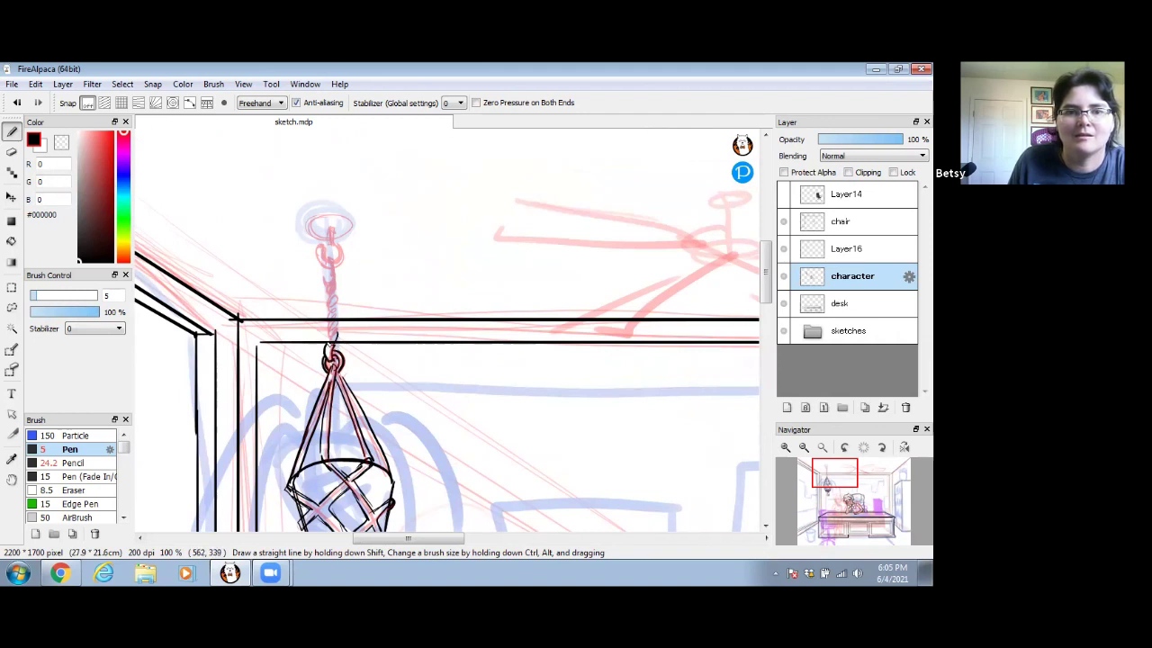
{"action": "mouse_move", "coordinate": [331, 346]}
{"action": "left_mouse_down"}
{"action": "mouse_move", "coordinate": [327, 260]}
{"action": "mouse_move", "coordinate": [334, 268]}
{"action": "mouse_move", "coordinate": [327, 275]}
{"action": "mouse_move", "coordinate": [317, 255]}
{"action": "mouse_move", "coordinate": [326, 264]}
{"action": "mouse_move", "coordinate": [341, 253]}
{"action": "mouse_move", "coordinate": [332, 264]}
{"action": "mouse_move", "coordinate": [332, 229]}
{"action": "mouse_move", "coordinate": [340, 251]}
{"action": "mouse_move", "coordinate": [311, 240]}
{"action": "mouse_move", "coordinate": [356, 223]}
{"action": "mouse_move", "coordinate": [340, 245]}
{"action": "left_mouse_up"}
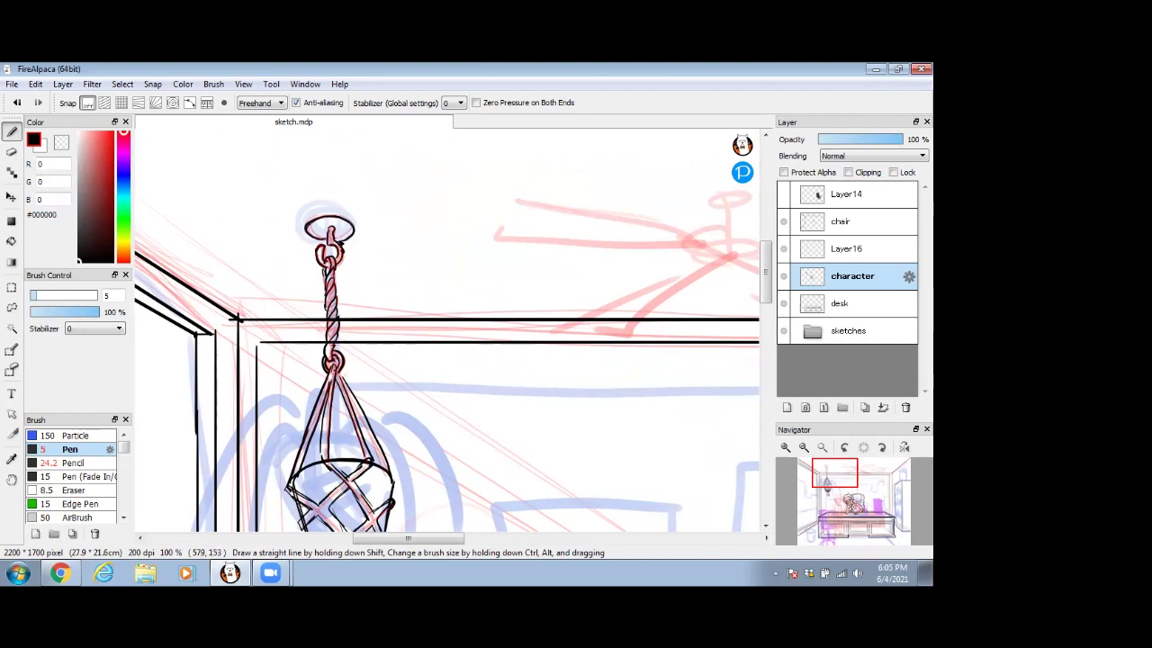
- Delete the faded red planter sketch layer, Layer16
{"action": "left_click", "coordinate": [803, 447]}
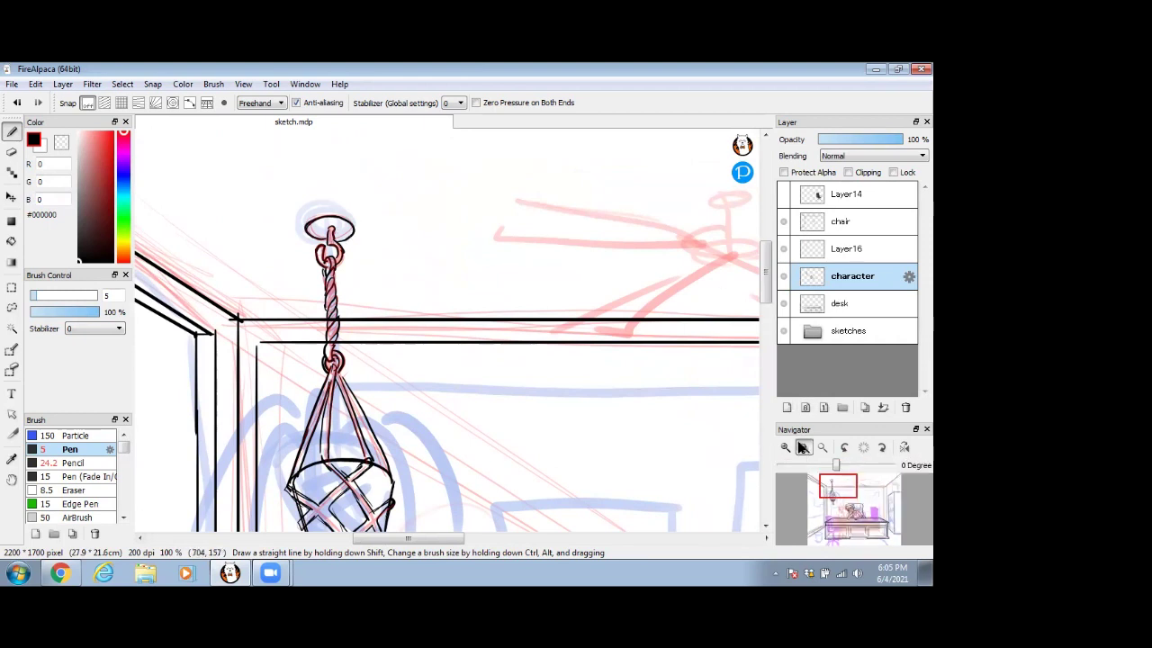
{"action": "left_click_drag", "start_coordinate": [429, 443], "coordinate": [352, 320]}
{"action": "left_click_drag", "start_coordinate": [585, 354], "coordinate": [596, 344]}
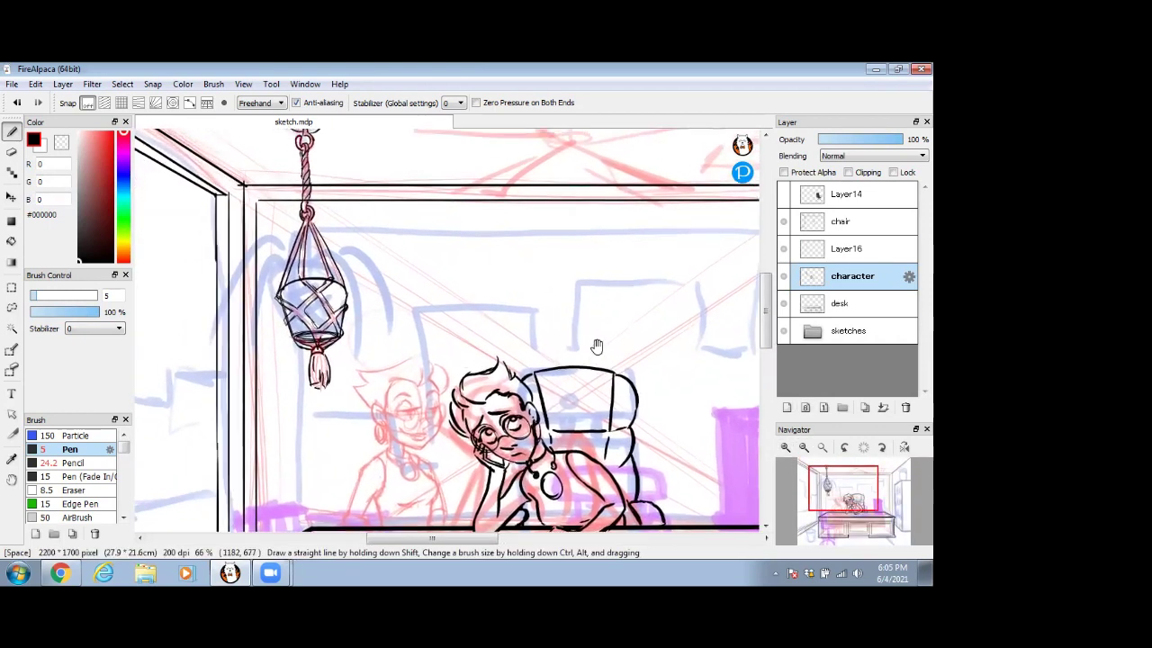
{"action": "left_click", "coordinate": [861, 249]}
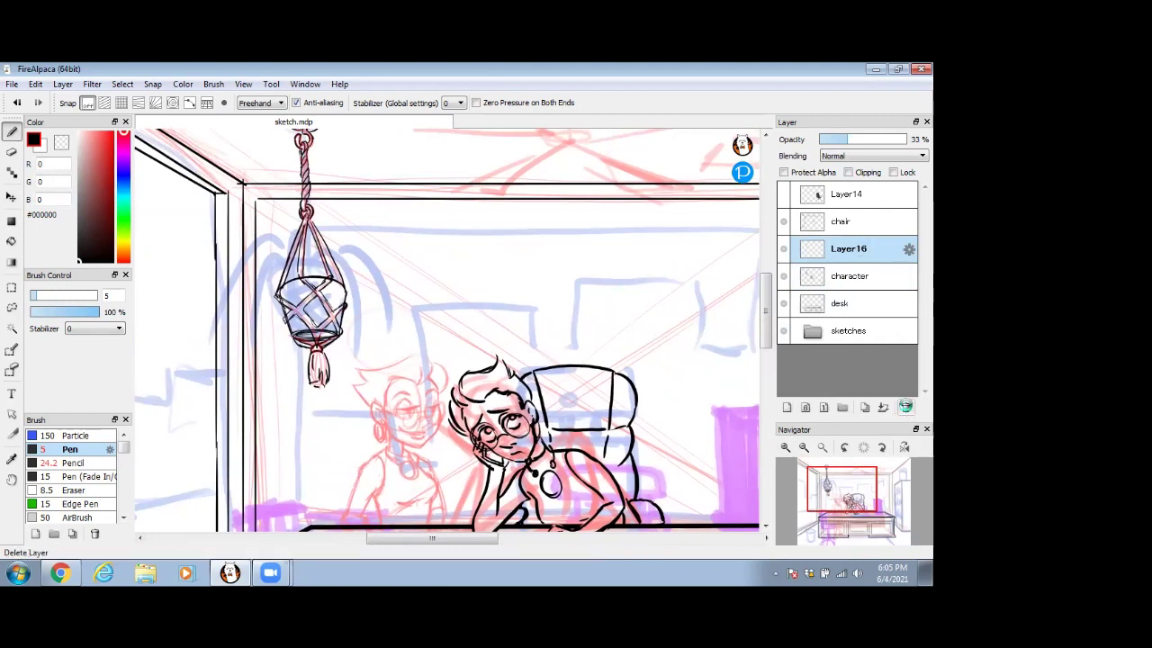
{"action": "left_click", "coordinate": [906, 407]}
- Clean up the overlapping pot and strap lines on the character layer with the eraser at size 6.1
{"action": "left_click", "coordinate": [12, 151]}
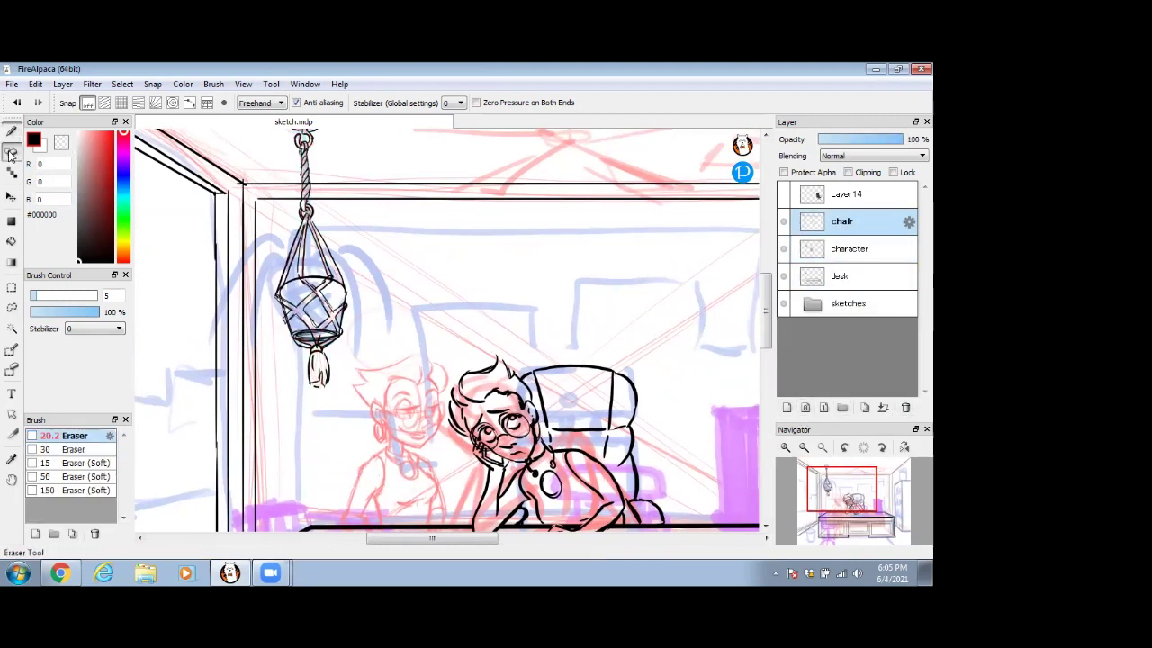
{"action": "left_click_drag", "start_coordinate": [57, 296], "coordinate": [37, 296]}
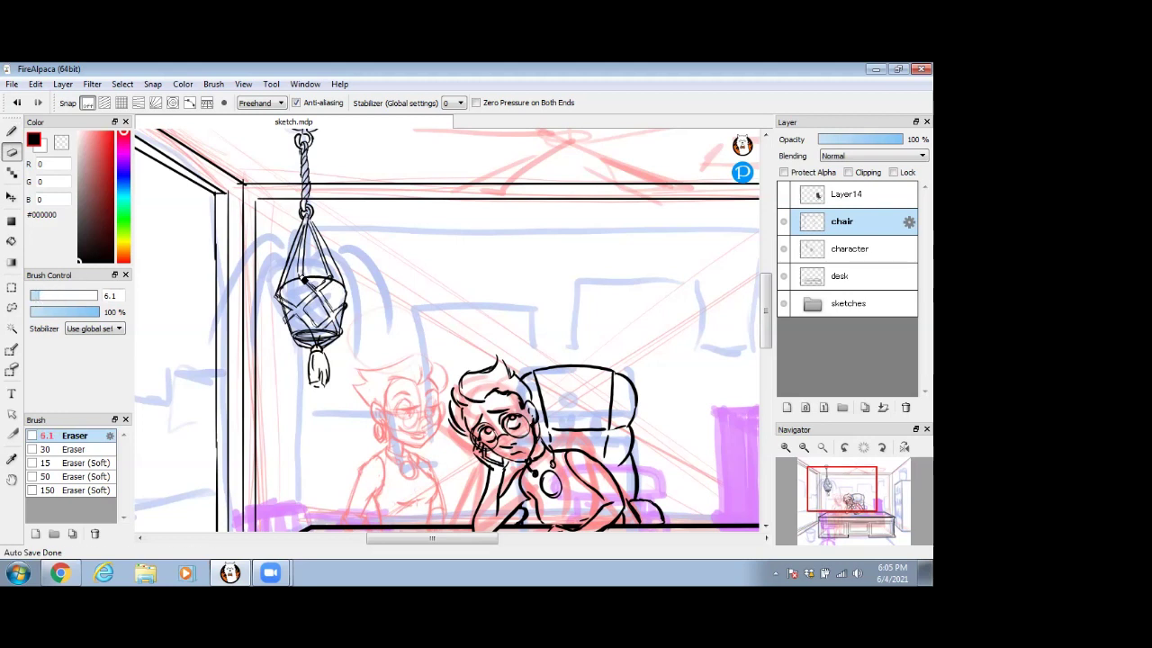
{"action": "left_click", "coordinate": [851, 254]}
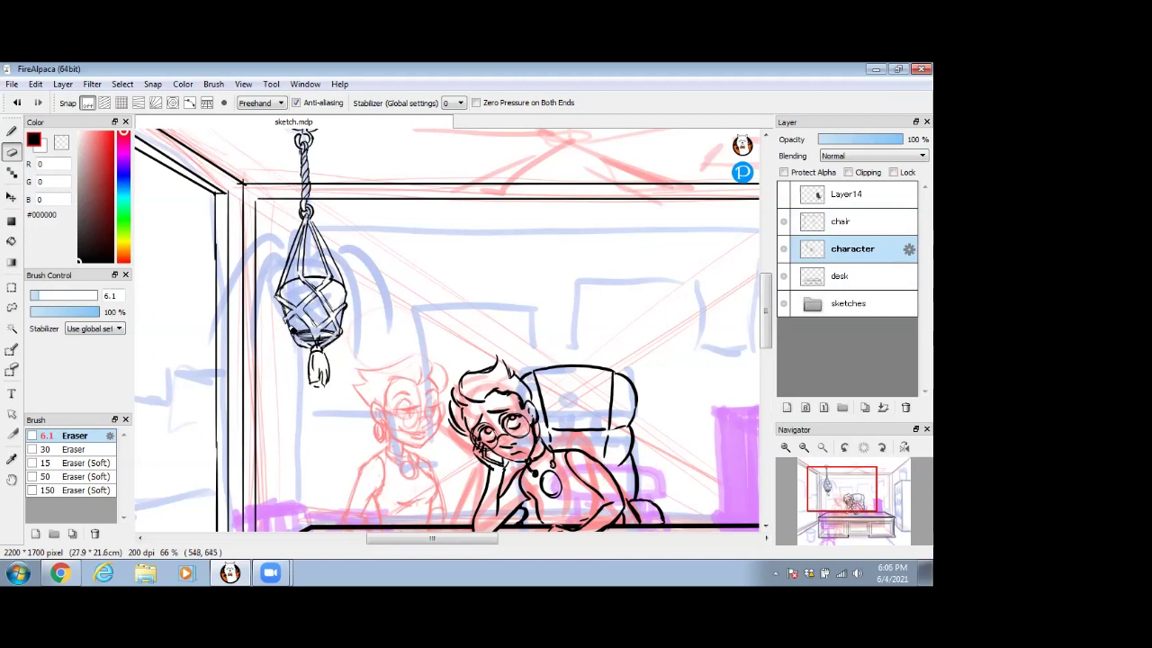
- Add a new layer above the character layer and ink long arching leaves spilling over both sides of the hanging pot
{"action": "key", "text": "b"}
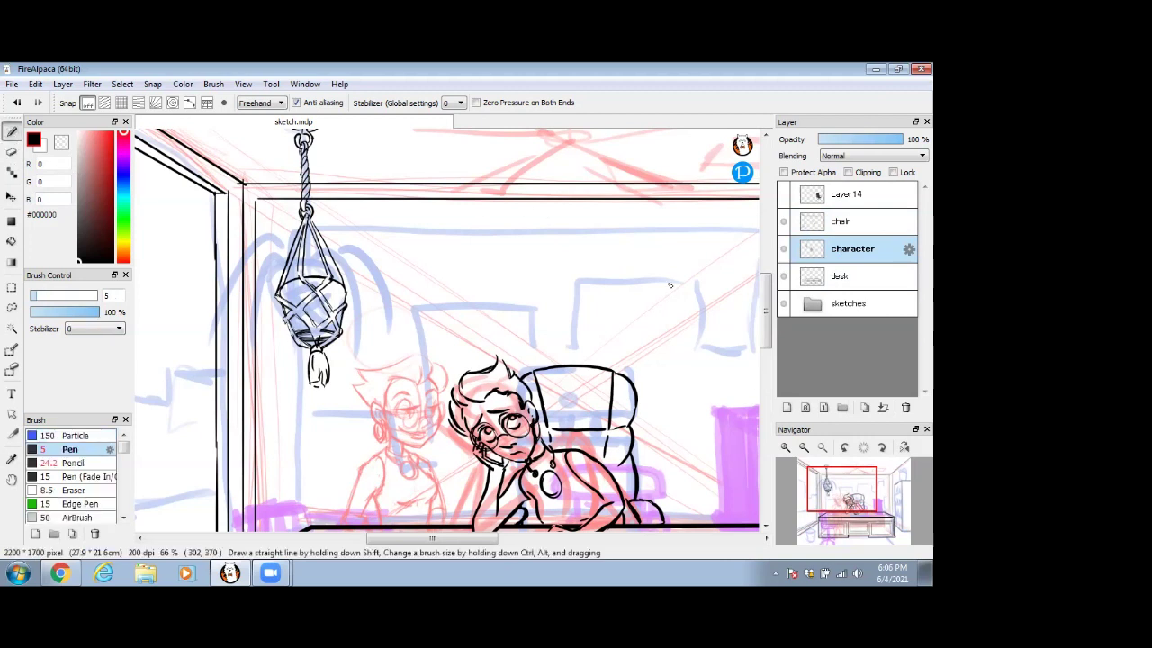
{"action": "left_click", "coordinate": [787, 407]}
{"action": "mouse_move", "coordinate": [340, 260]}
{"action": "left_mouse_down"}
{"action": "mouse_move", "coordinate": [317, 251]}
{"action": "mouse_move", "coordinate": [340, 244]}
{"action": "mouse_move", "coordinate": [358, 259]}
{"action": "mouse_move", "coordinate": [359, 324]}
{"action": "mouse_move", "coordinate": [329, 256]}
{"action": "mouse_move", "coordinate": [356, 315]}
{"action": "mouse_move", "coordinate": [349, 340]}
{"action": "mouse_move", "coordinate": [347, 324]}
{"action": "left_mouse_up"}
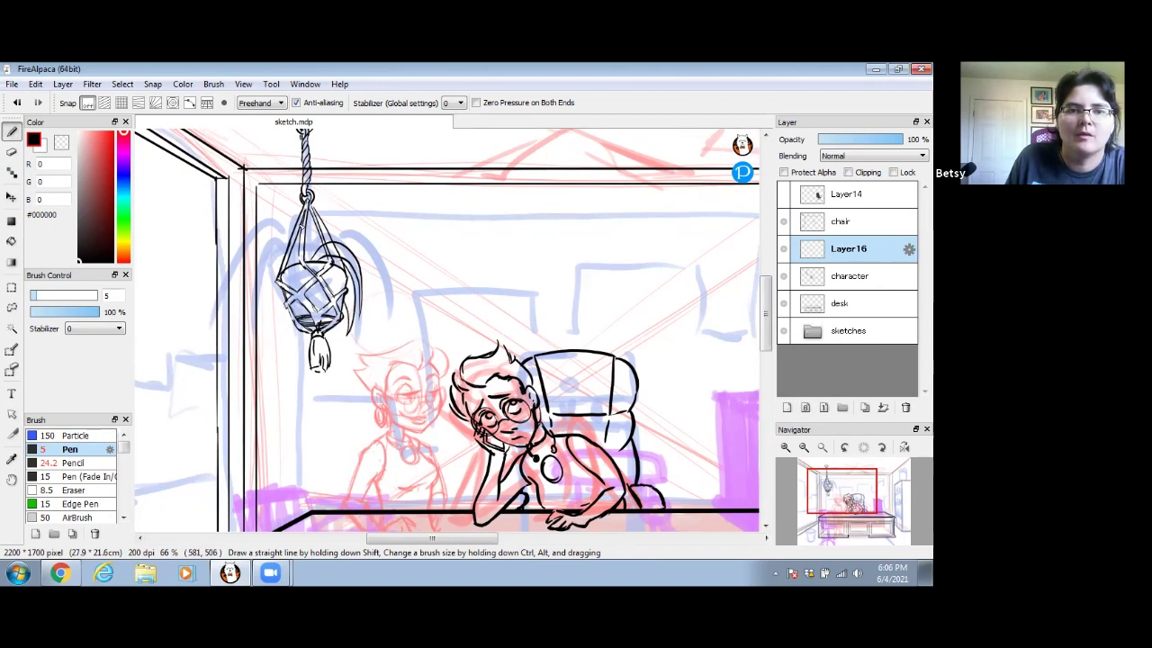
{"action": "mouse_move", "coordinate": [311, 261]}
{"action": "left_mouse_down"}
{"action": "mouse_move", "coordinate": [279, 229]}
{"action": "mouse_move", "coordinate": [252, 290]}
{"action": "left_mouse_up"}
{"action": "mouse_move", "coordinate": [281, 239]}
{"action": "left_mouse_down"}
{"action": "mouse_move", "coordinate": [251, 290]}
{"action": "mouse_move", "coordinate": [255, 323]}
{"action": "left_mouse_up"}
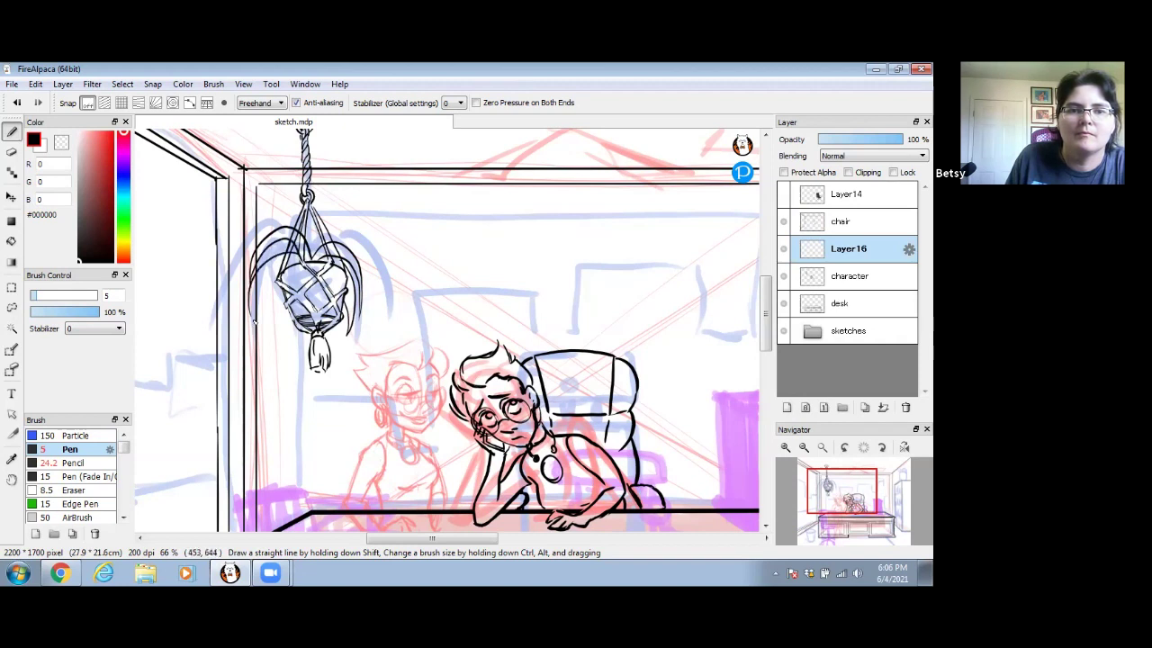
{"action": "left_click_drag", "start_coordinate": [282, 221], "coordinate": [244, 233]}
{"action": "mouse_move", "coordinate": [314, 238]}
{"action": "left_mouse_down"}
{"action": "mouse_move", "coordinate": [362, 237]}
{"action": "mouse_move", "coordinate": [318, 258]}
{"action": "left_mouse_up"}
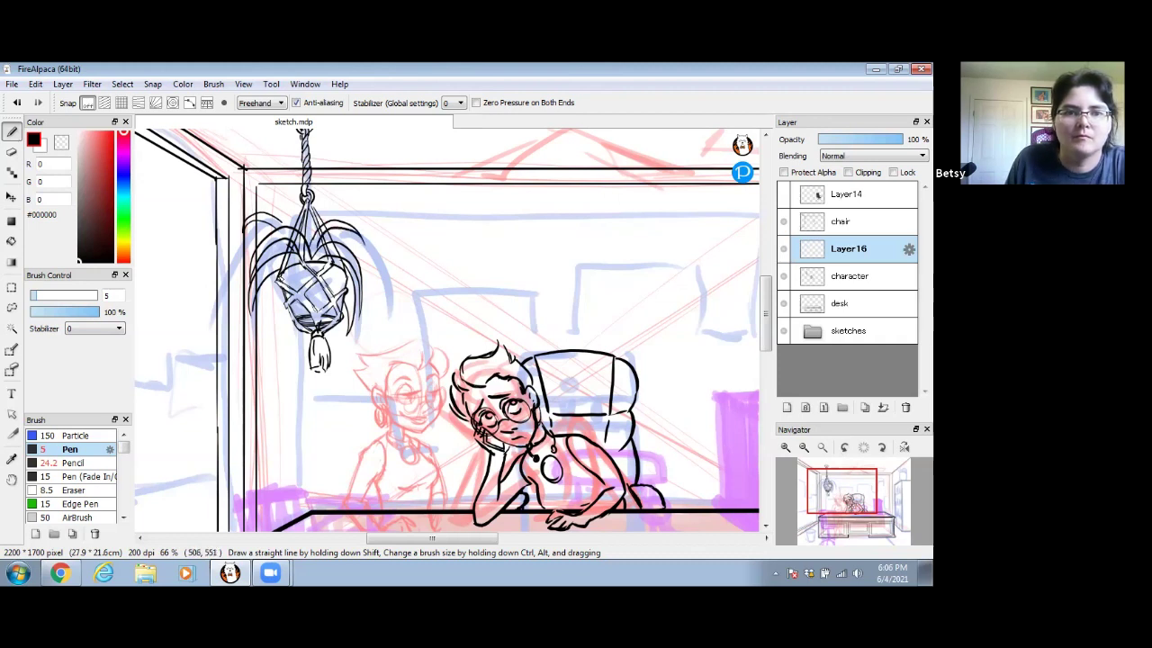
- Fill out the hanging plant with additional drooping leaves beside the pot in black pen
{"action": "left_click_drag", "start_coordinate": [270, 313], "coordinate": [274, 277]}
{"action": "key", "text": "space"}
{"action": "left_click_drag", "start_coordinate": [381, 321], "coordinate": [391, 284]}
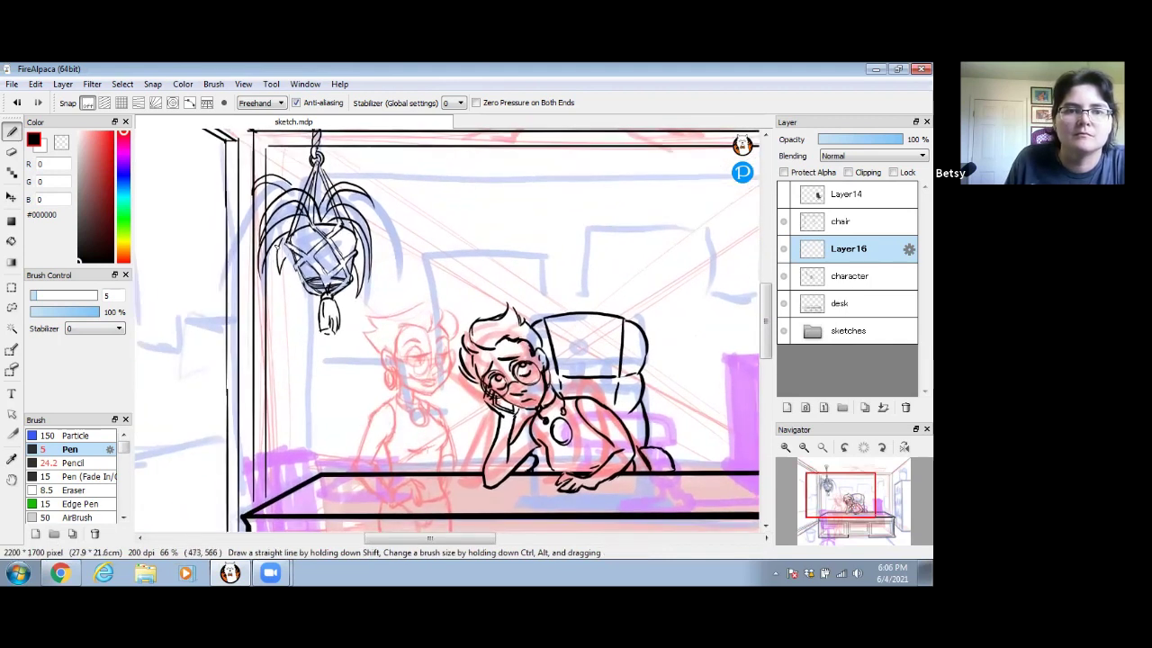
{"action": "left_click_drag", "start_coordinate": [276, 257], "coordinate": [267, 290]}
{"action": "key", "text": "space"}
{"action": "left_click_drag", "start_coordinate": [405, 231], "coordinate": [396, 259]}
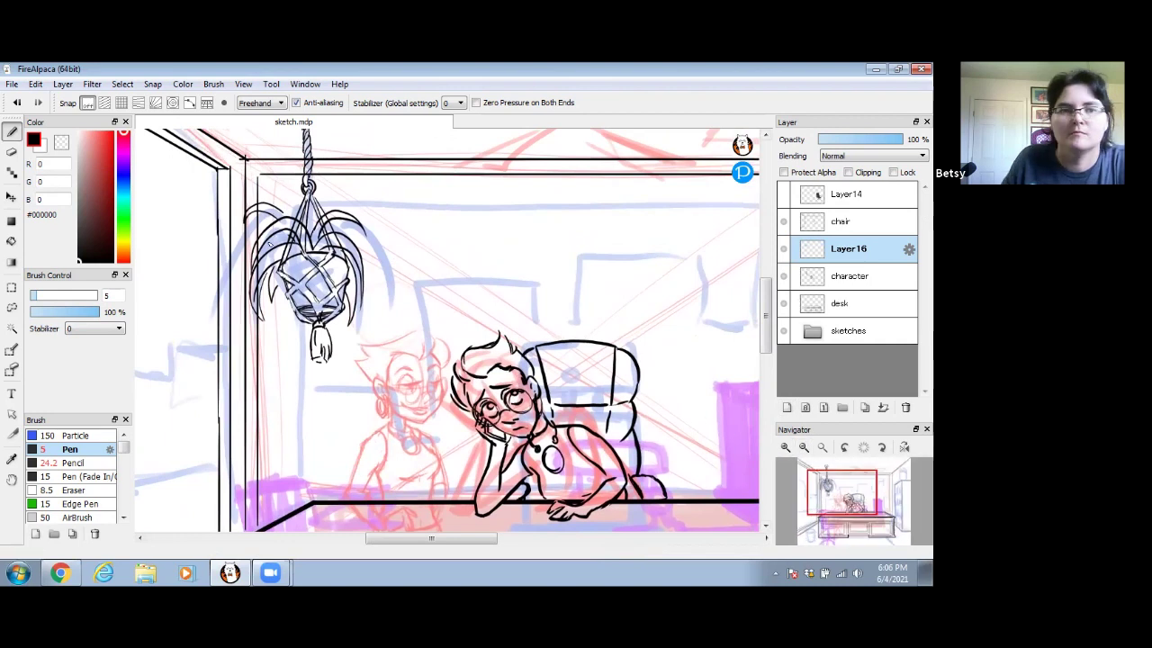
- Erase the overlapping lines where the leaves meet the hanger cords and pot, on Layer16 and the character layer
{"action": "key", "text": "e"}
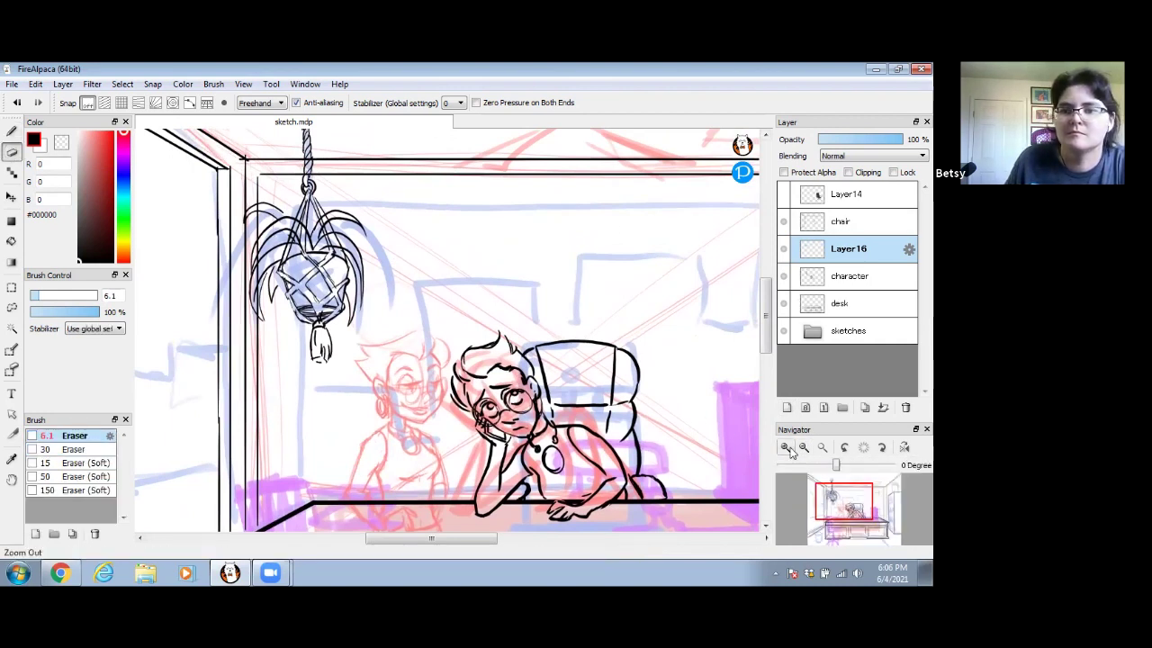
{"action": "double_click", "coordinate": [788, 448]}
{"action": "key", "text": "space"}
{"action": "left_click_drag", "start_coordinate": [216, 173], "coordinate": [378, 367]}
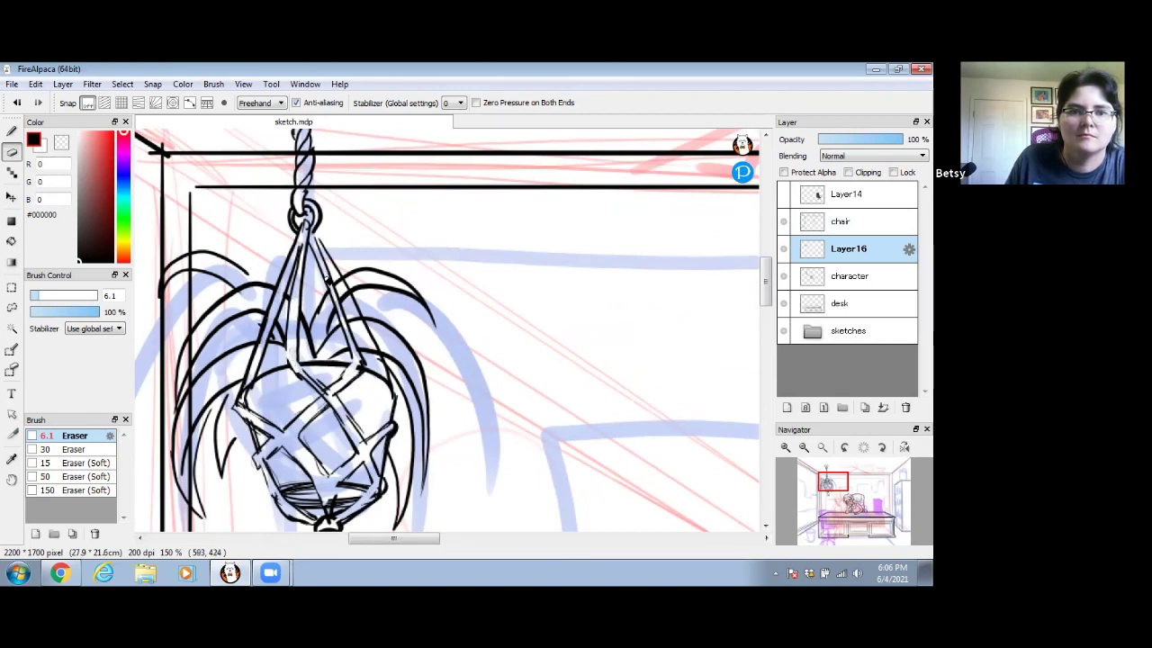
{"action": "left_click", "coordinate": [846, 279]}
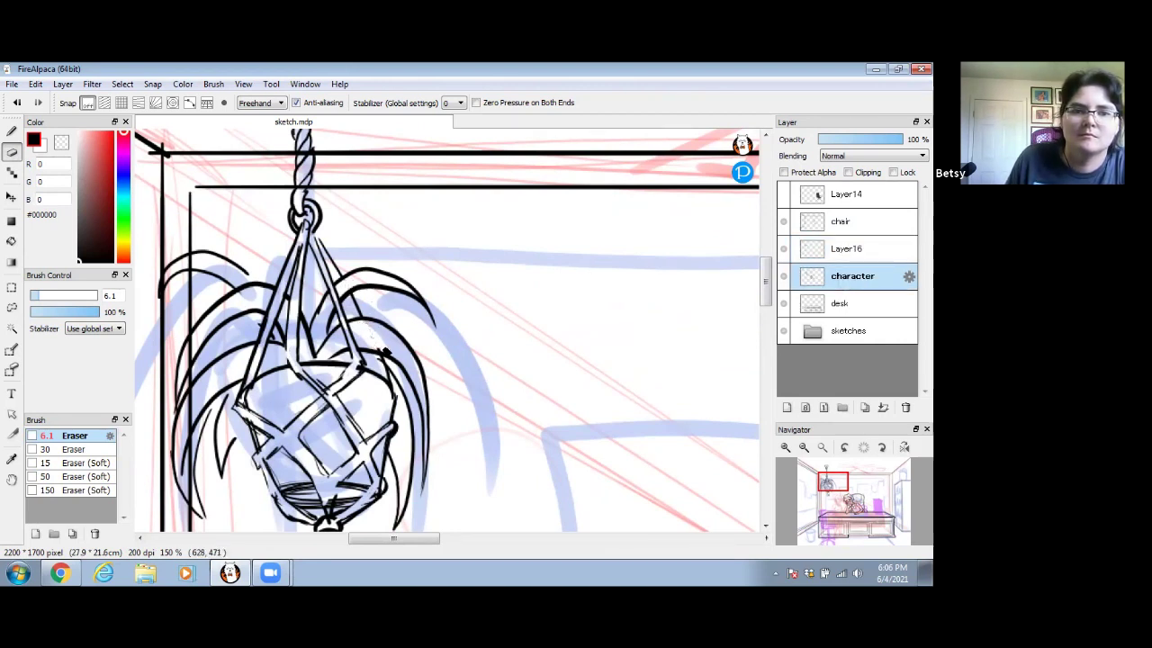
{"action": "key", "text": "space"}
{"action": "left_click_drag", "start_coordinate": [375, 331], "coordinate": [471, 305]}
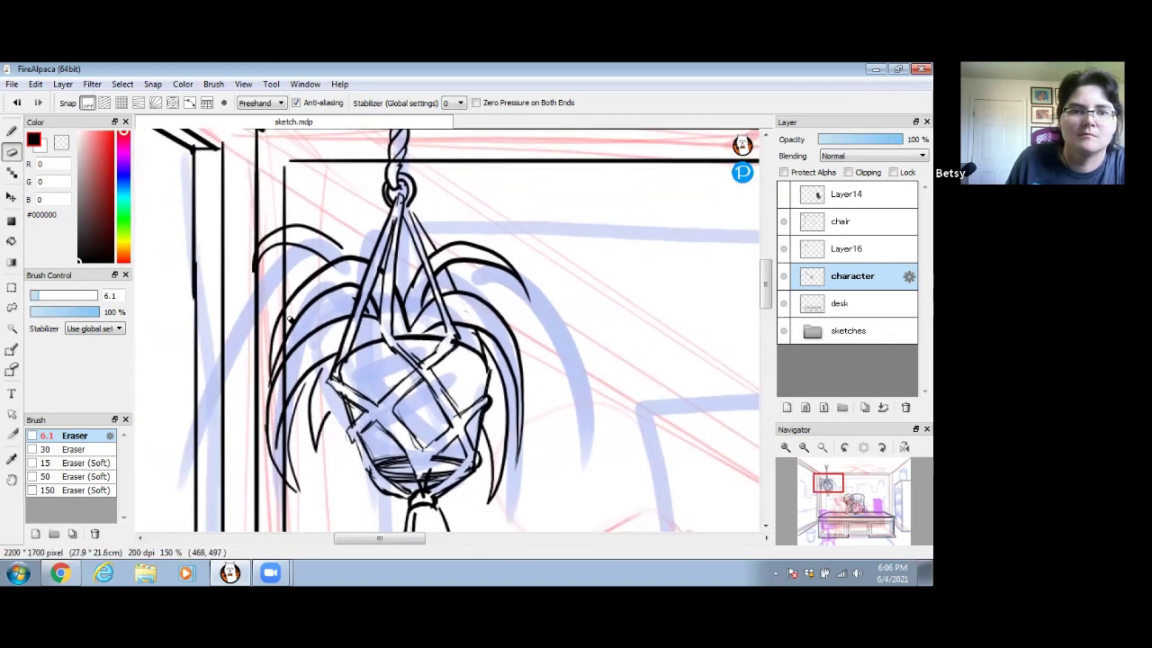
- Erase the wall trim lines running through the plant's leaves on the chair layer
{"action": "left_click", "coordinate": [838, 225]}
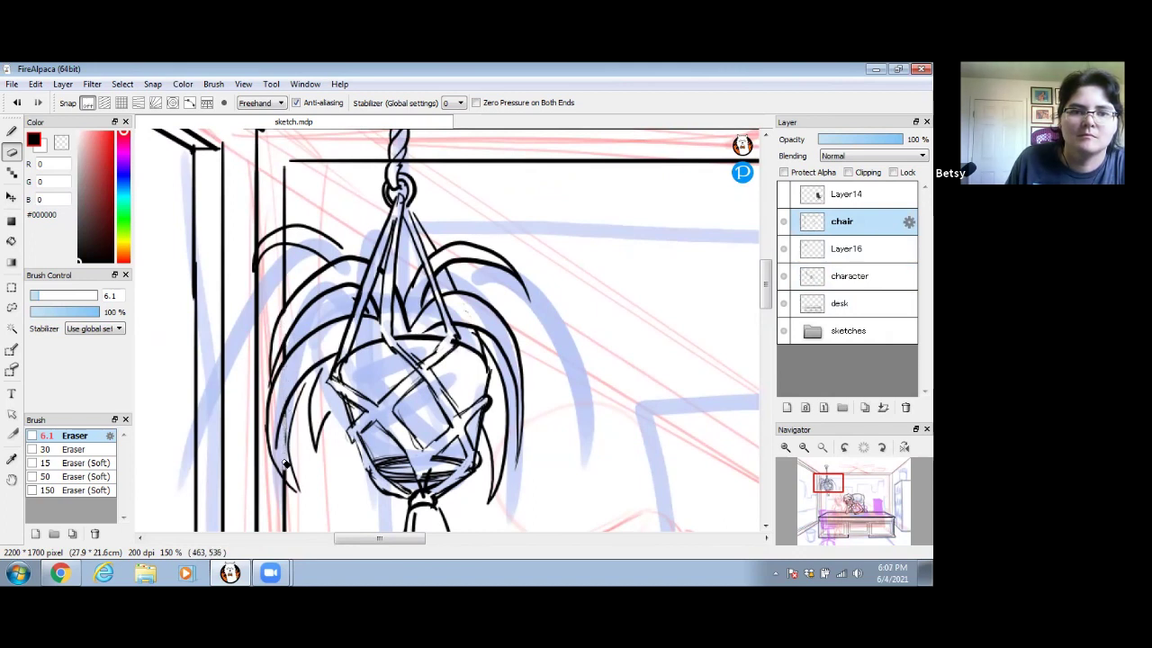
{"action": "left_click_drag", "start_coordinate": [306, 351], "coordinate": [301, 399]}
{"action": "left_click_drag", "start_coordinate": [279, 277], "coordinate": [281, 289]}
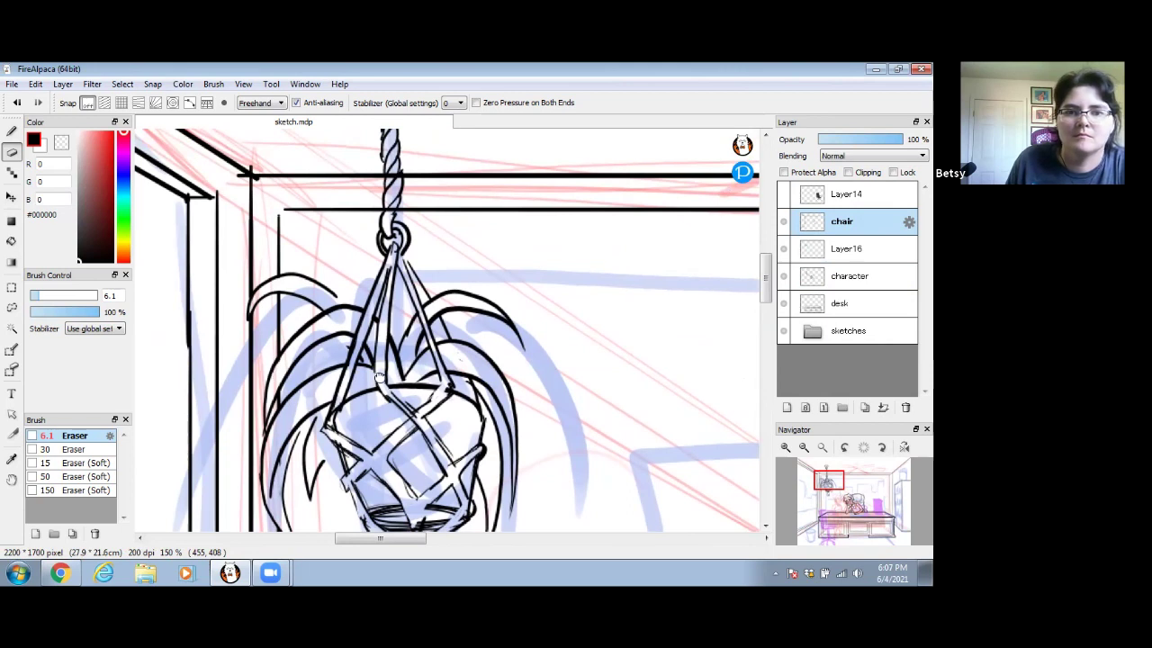
- Hide the sketches folder to review the whole line art, and draw a small downward arrow above the bookcase with the pen
{"action": "left_click_drag", "start_coordinate": [380, 377], "coordinate": [352, 283]}
{"action": "left_click", "coordinate": [804, 447]}
{"action": "left_click", "coordinate": [803, 447]}
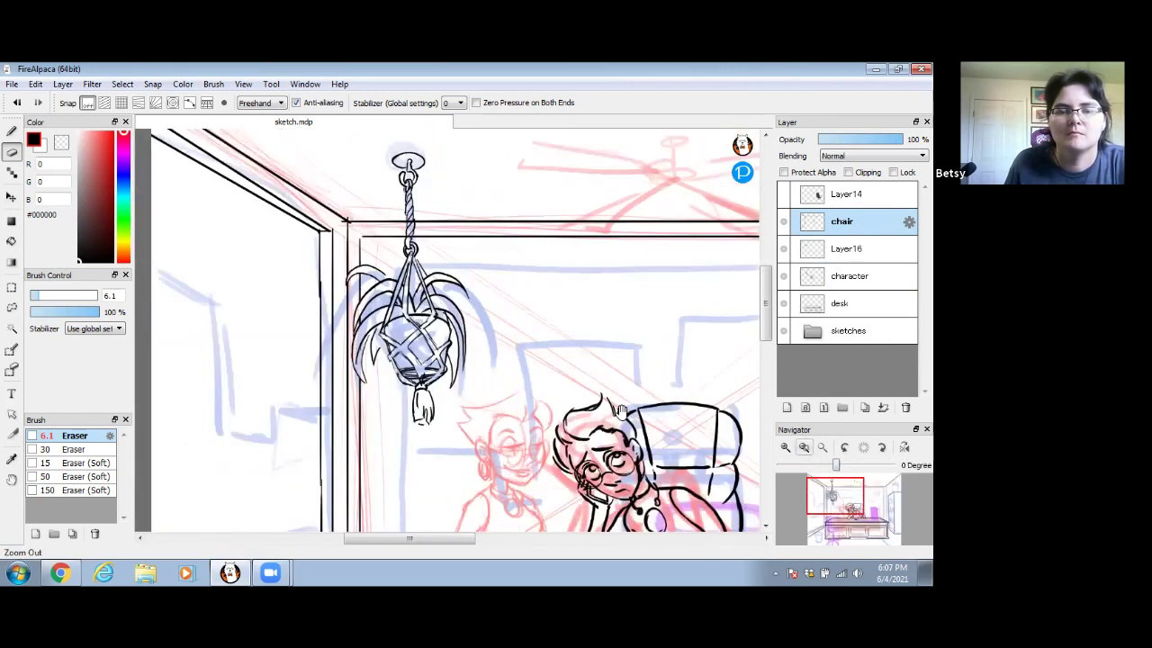
{"action": "left_click", "coordinate": [804, 448]}
{"action": "left_click", "coordinate": [783, 330]}
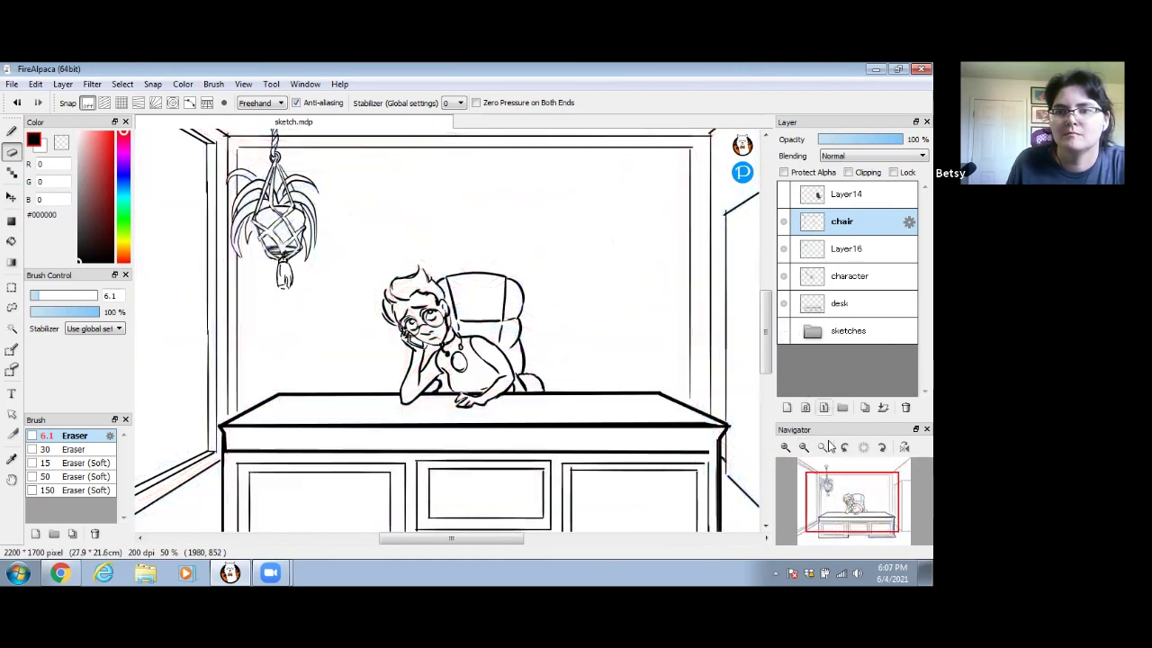
{"action": "left_click", "coordinate": [821, 447]}
{"action": "left_click_drag", "start_coordinate": [556, 369], "coordinate": [527, 390]}
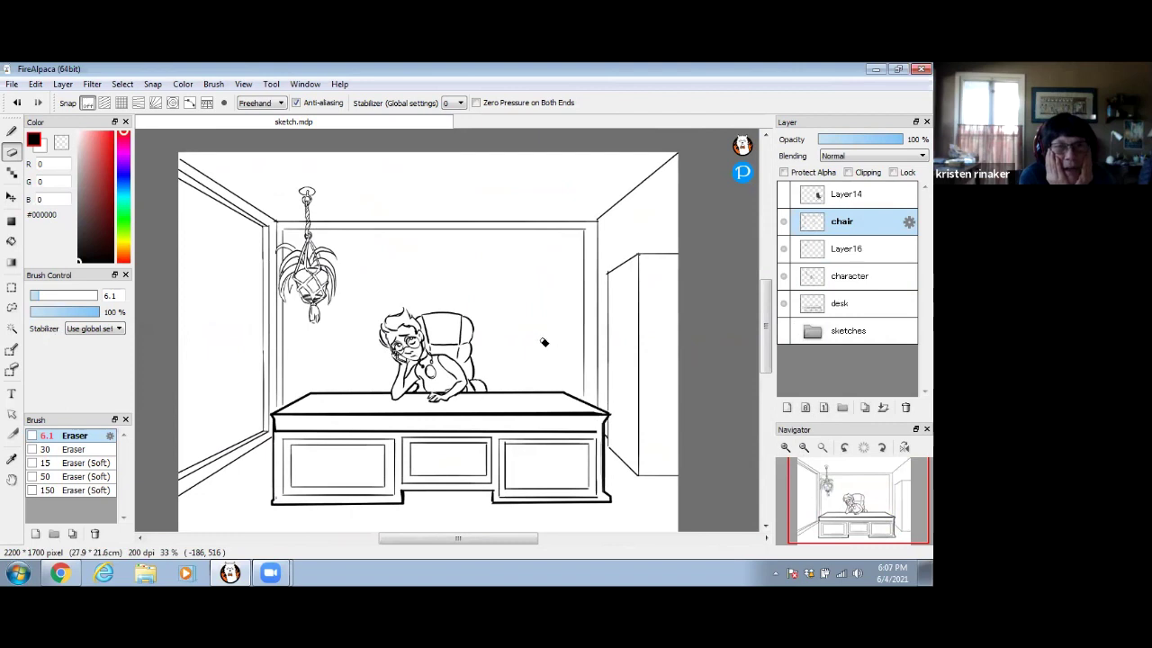
{"action": "left_click", "coordinate": [11, 132]}
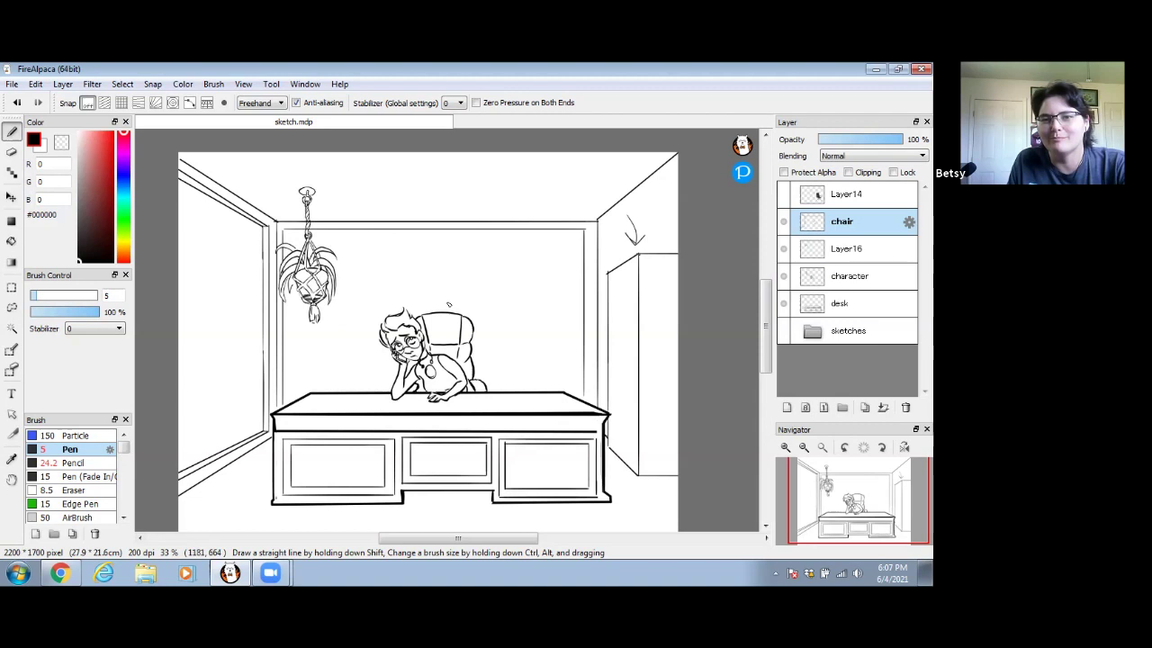
- Undo the stray curve on the back wall and the small downward arrow above the bookcase
{"action": "left_click_drag", "start_coordinate": [544, 325], "coordinate": [534, 366]}
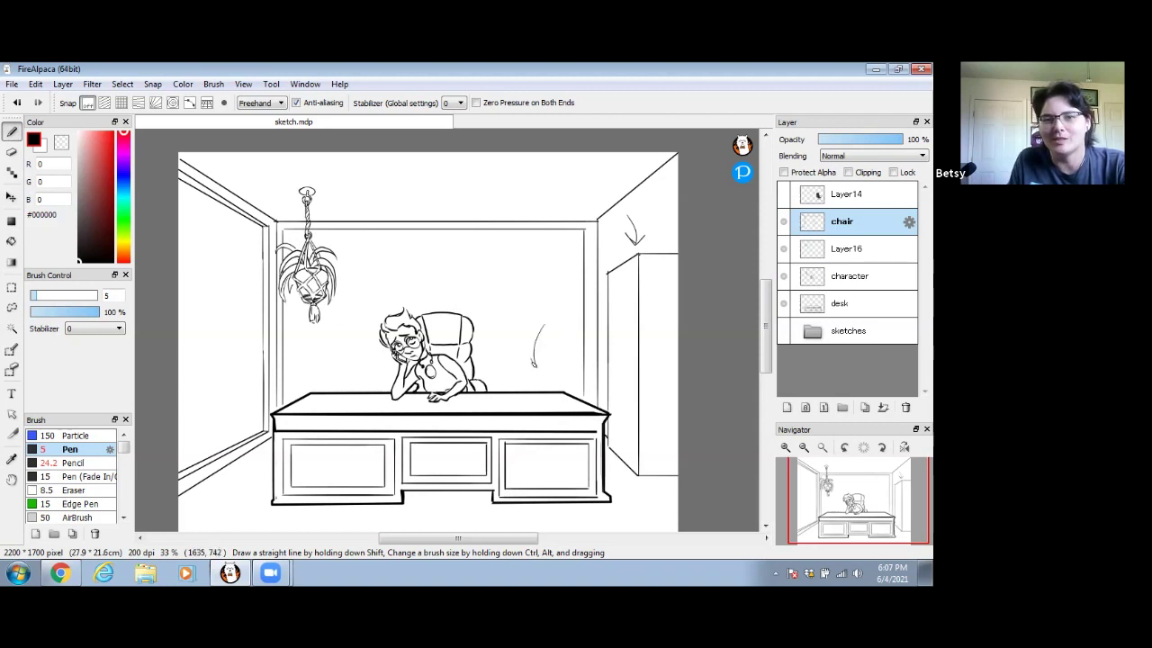
{"action": "key", "text": "ctrl+z"}
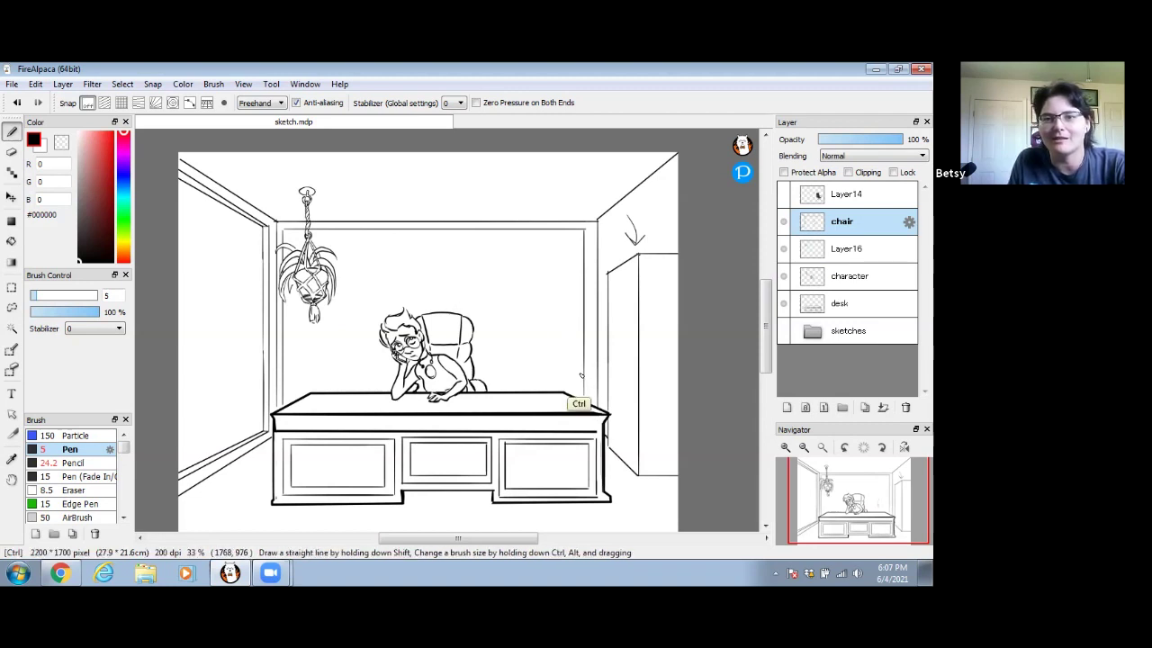
{"action": "key", "text": "ctrl+z"}
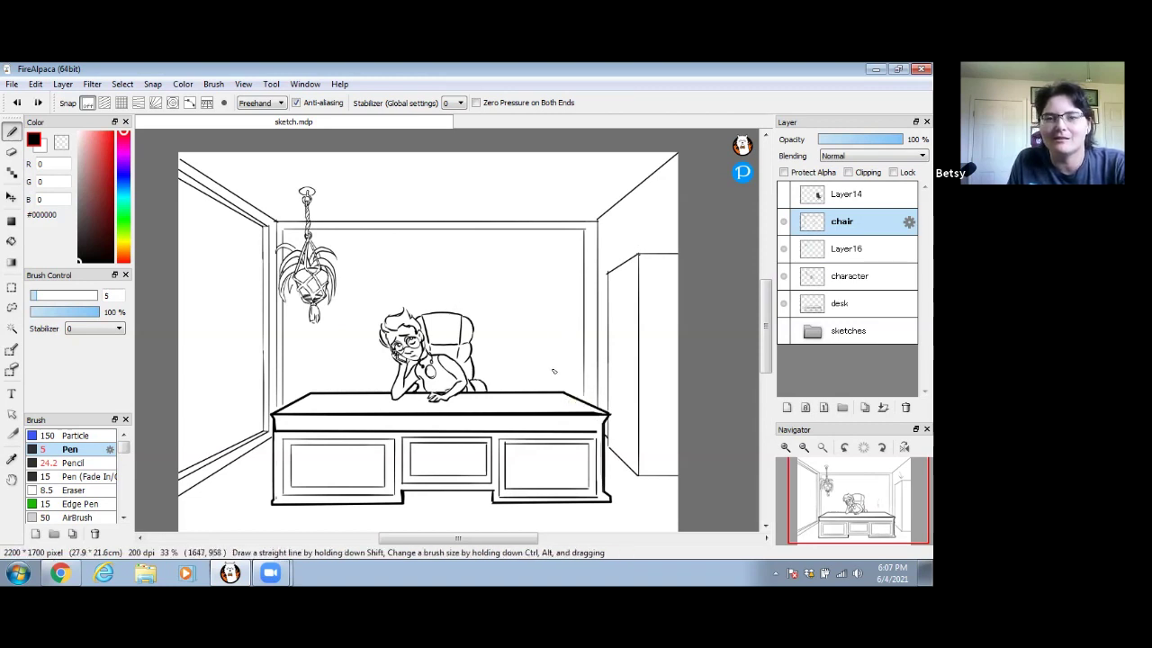
- Switch to Chrome and search Google Images for "bookcase"
{"action": "left_click", "coordinate": [60, 572]}
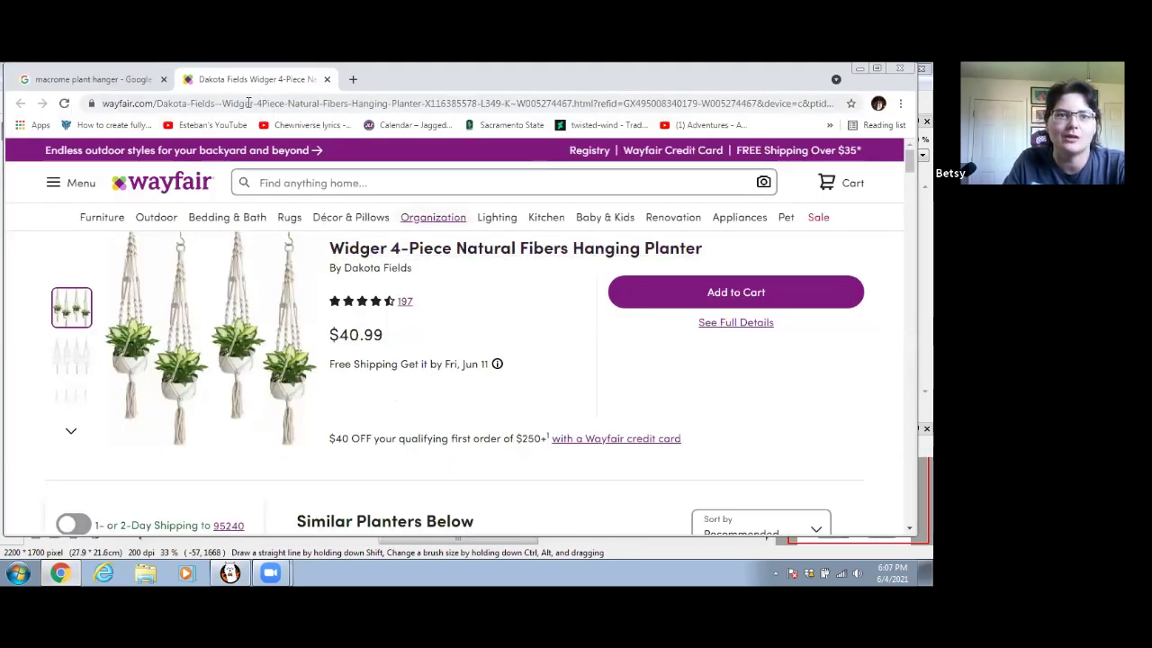
{"action": "left_click", "coordinate": [248, 103]}
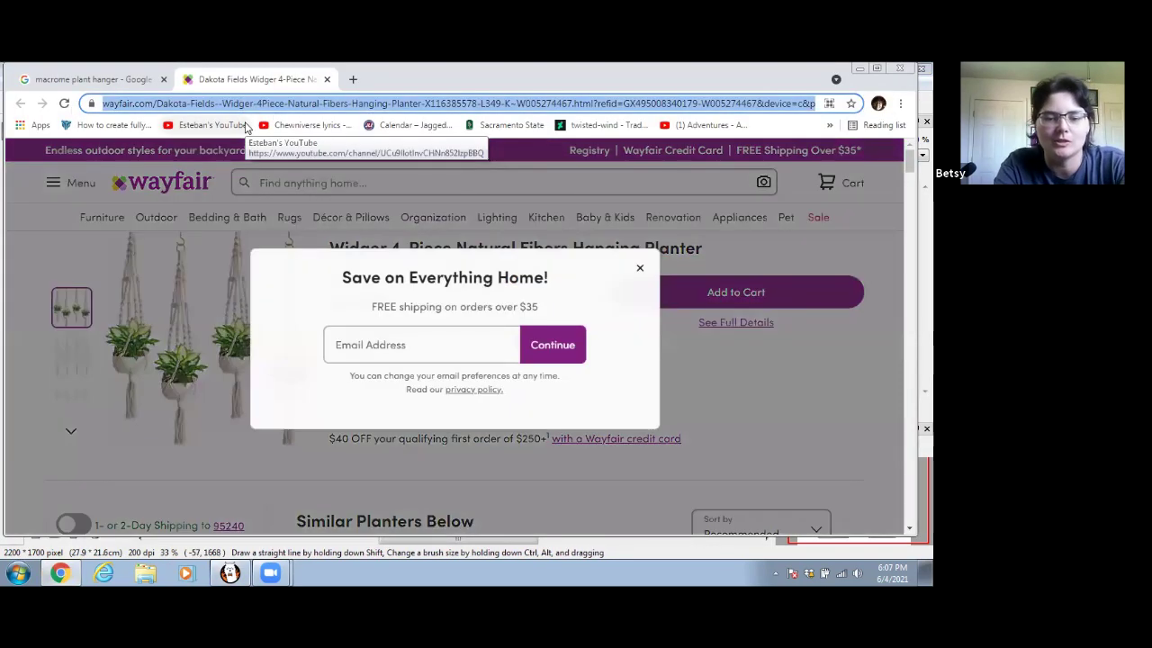
{"action": "type", "text": "book"}
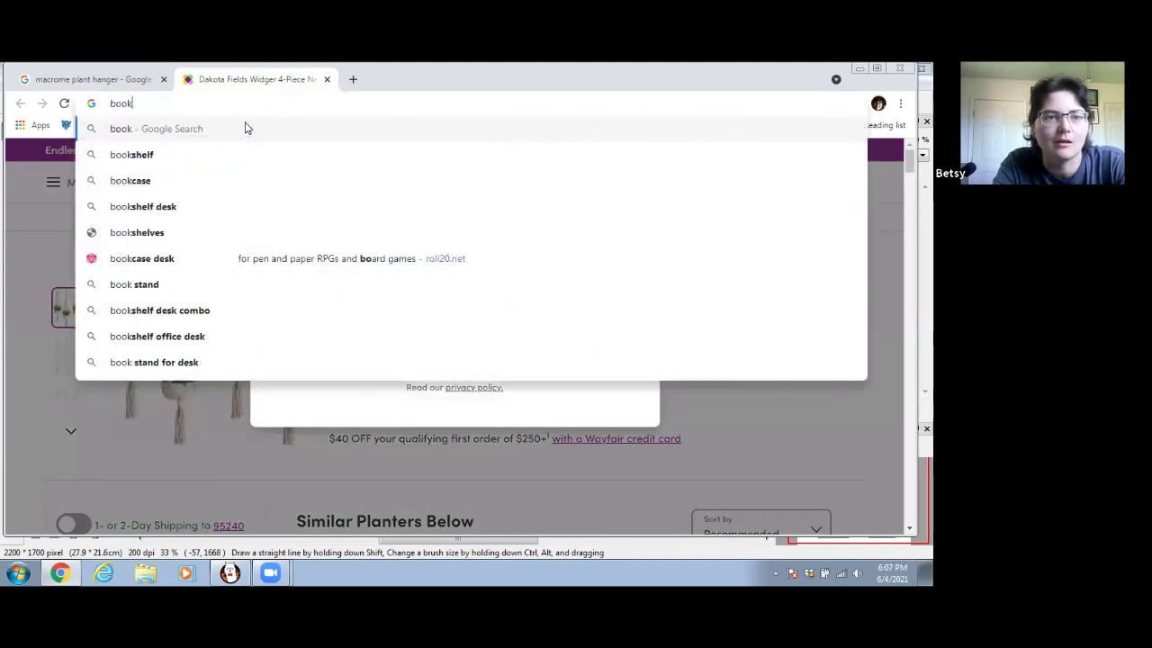
{"action": "type", "text": "case"}
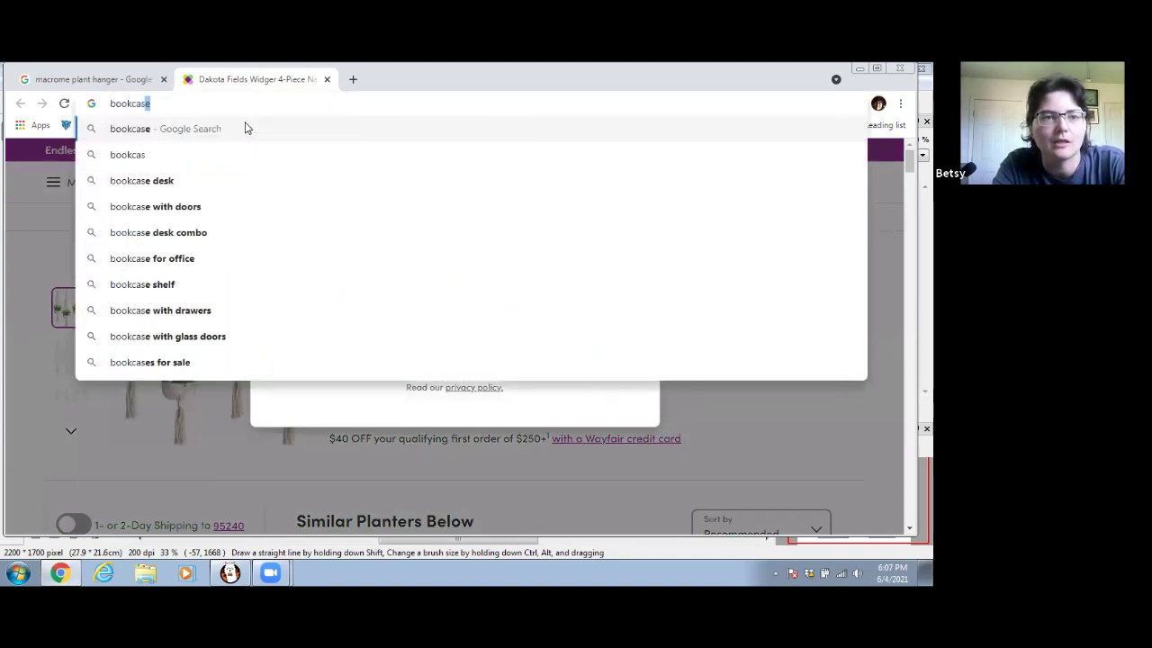
{"action": "key", "text": "Return"}
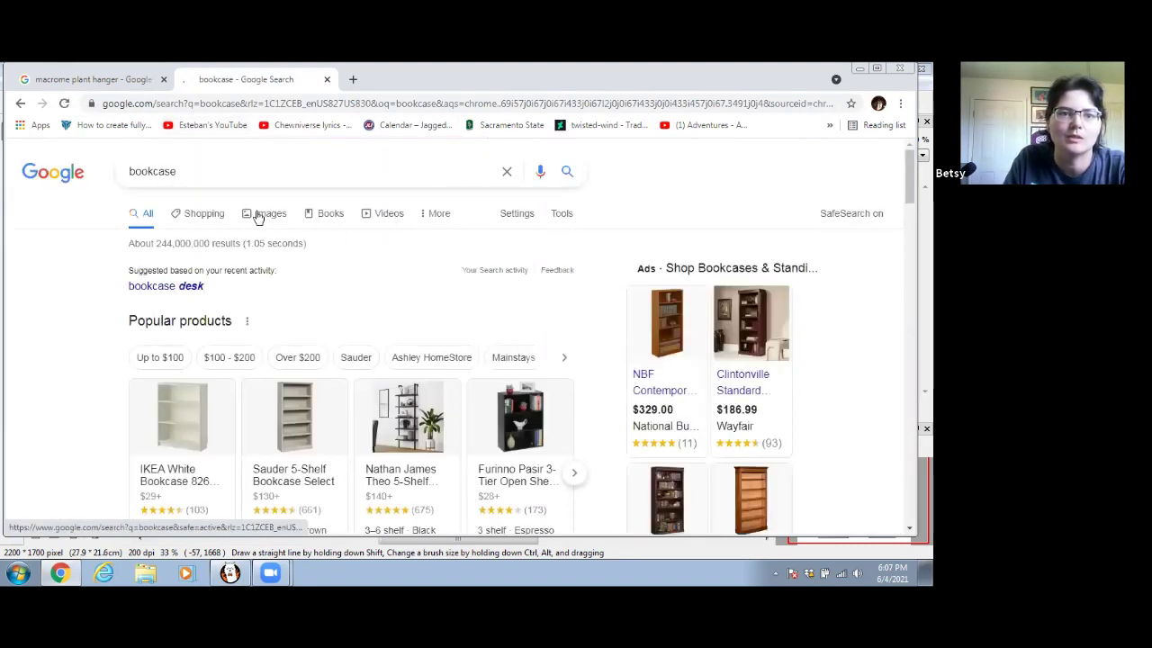
{"action": "left_click", "coordinate": [269, 215]}
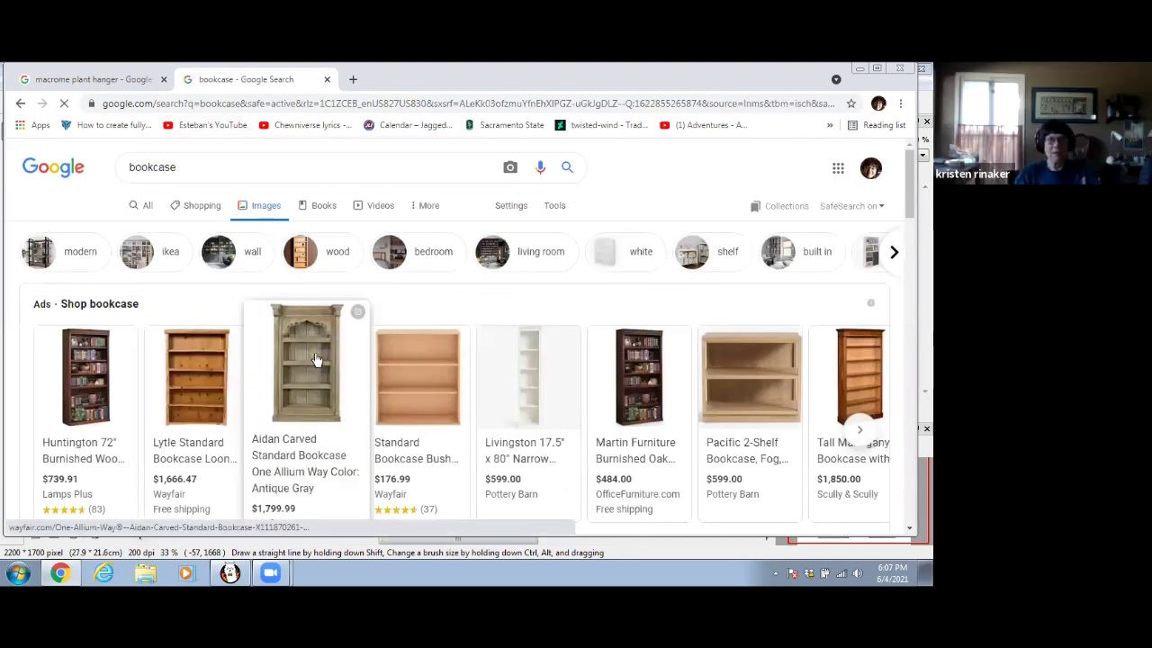
- Open the Kincade Bookcase result from Amish Outlet Store in the image preview and copy its picture
{"action": "left_click_drag", "start_coordinate": [907, 191], "coordinate": [893, 314]}
{"action": "left_click", "coordinate": [733, 263]}
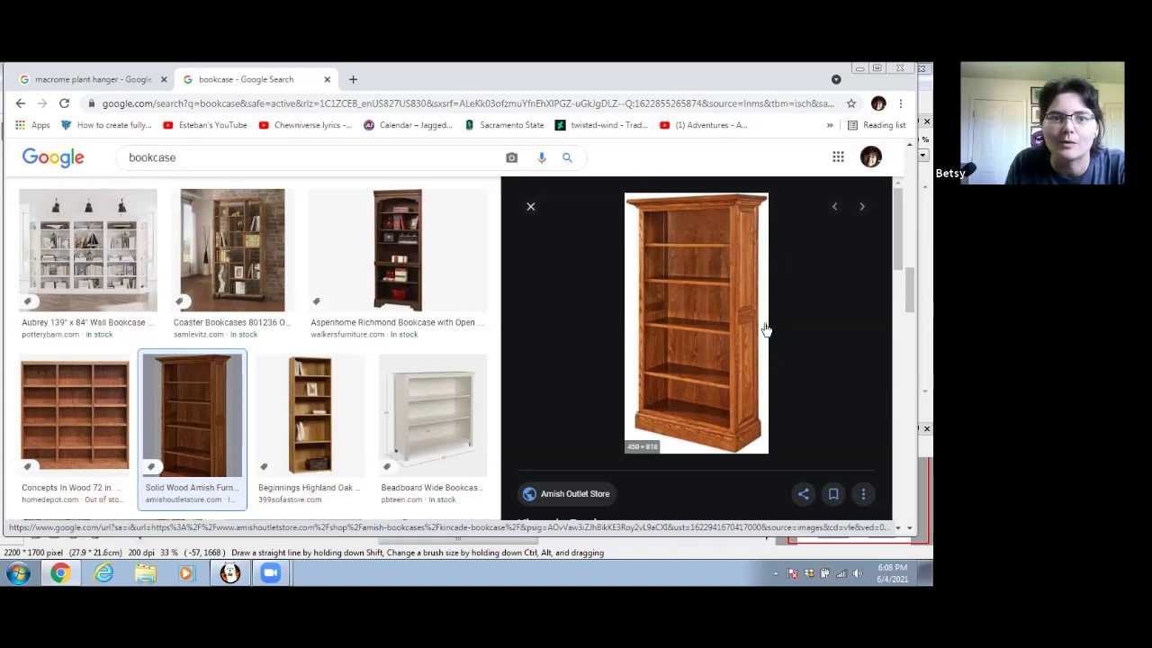
{"action": "left_click", "coordinate": [687, 321]}
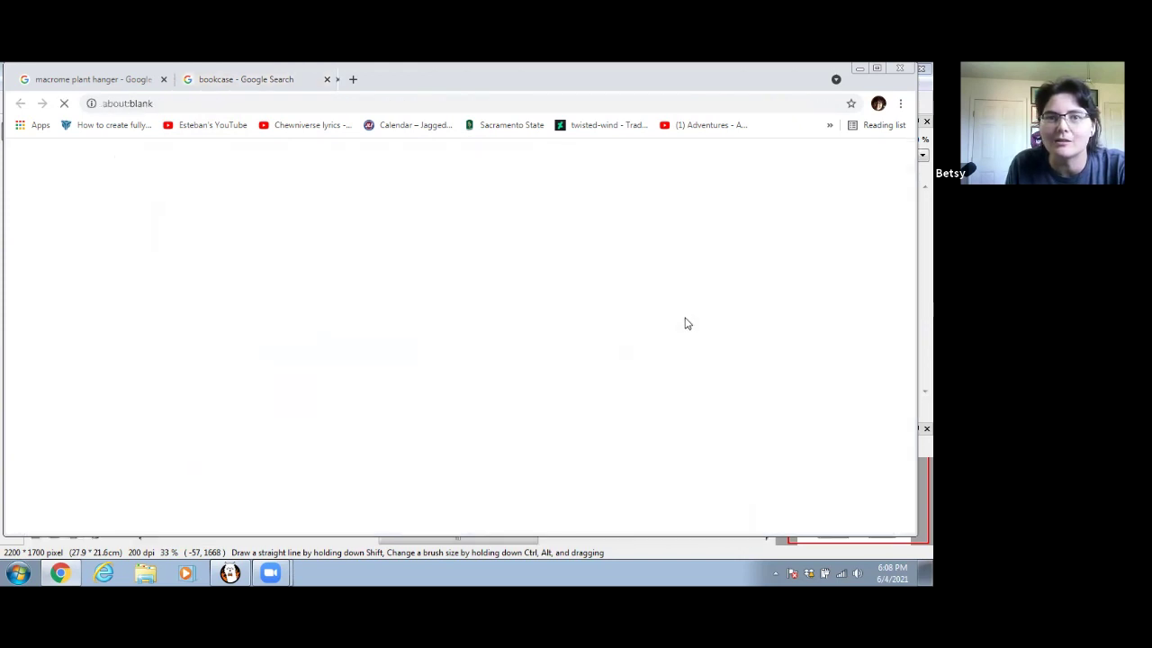
{"action": "left_click", "coordinate": [257, 79]}
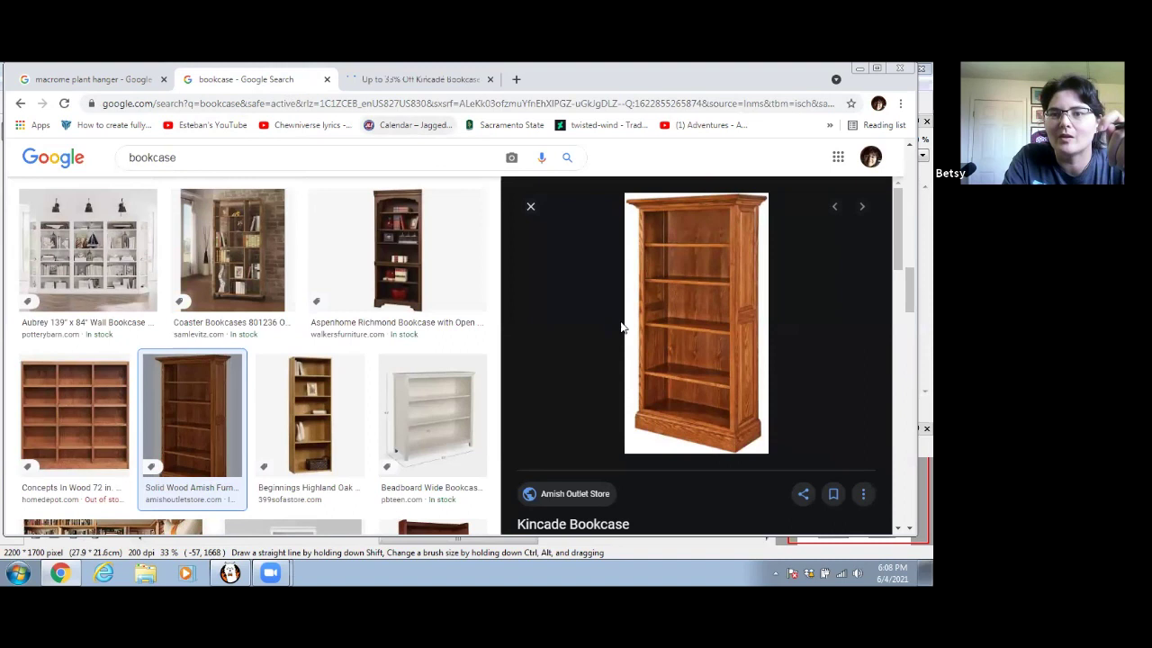
{"action": "right_click", "coordinate": [700, 340]}
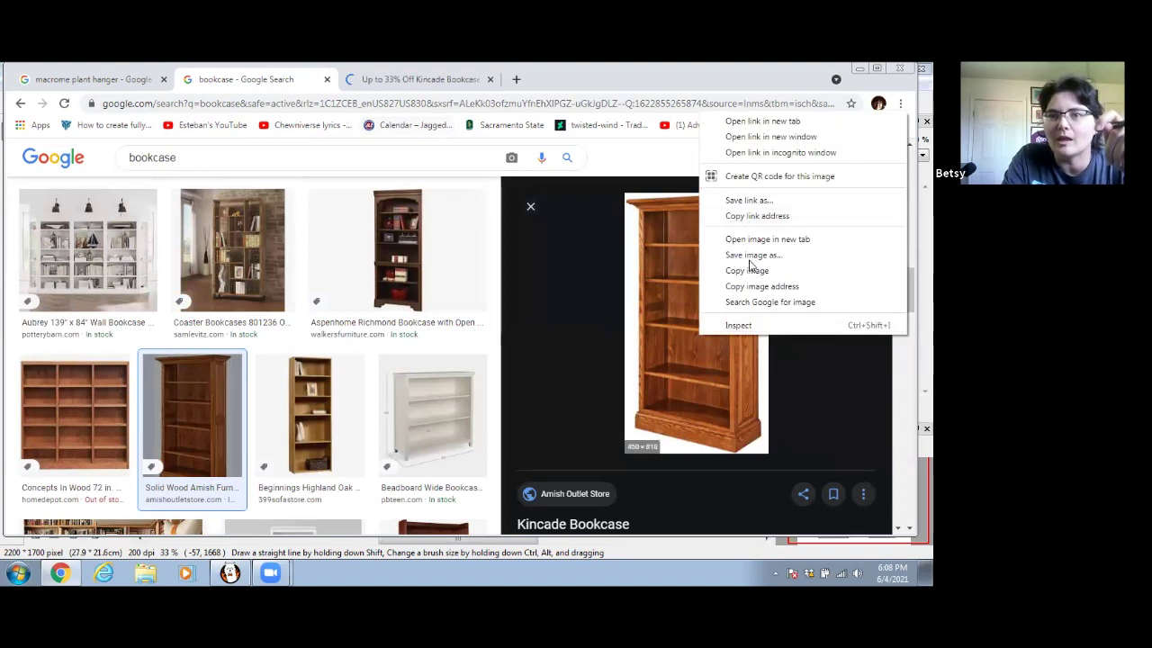
{"action": "left_click", "coordinate": [750, 275]}
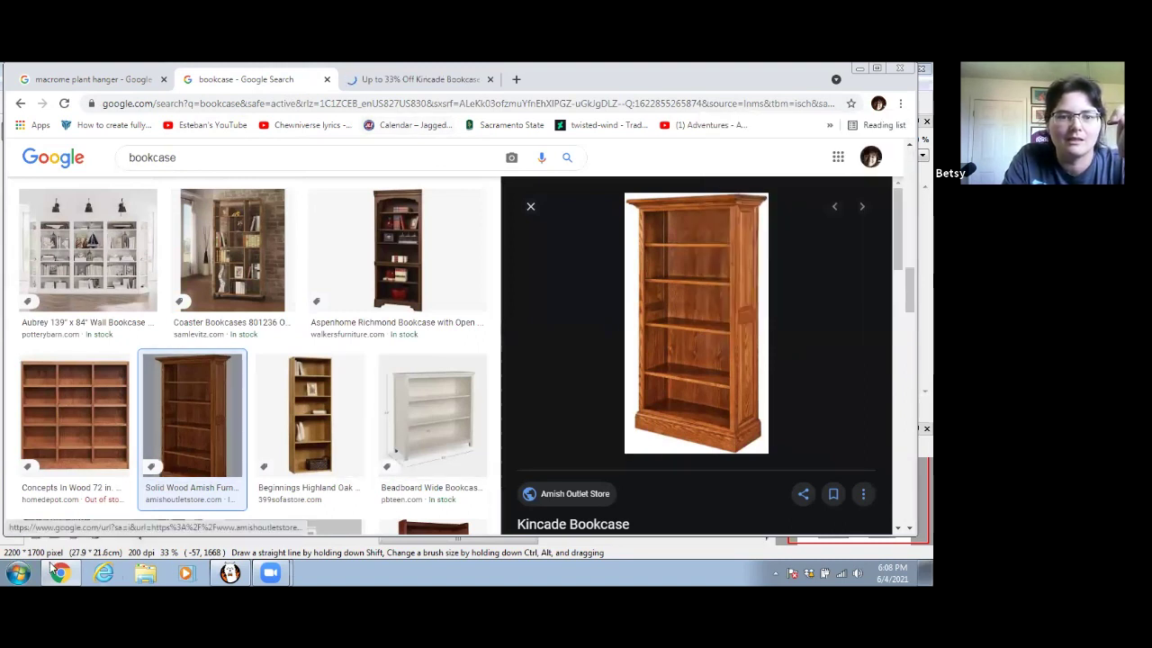
- Switch back to FireAlpaca, paste the bookcase photo as a new layer, and move it between the hanging plant and the inked bookcase
{"action": "left_click", "coordinate": [230, 572]}
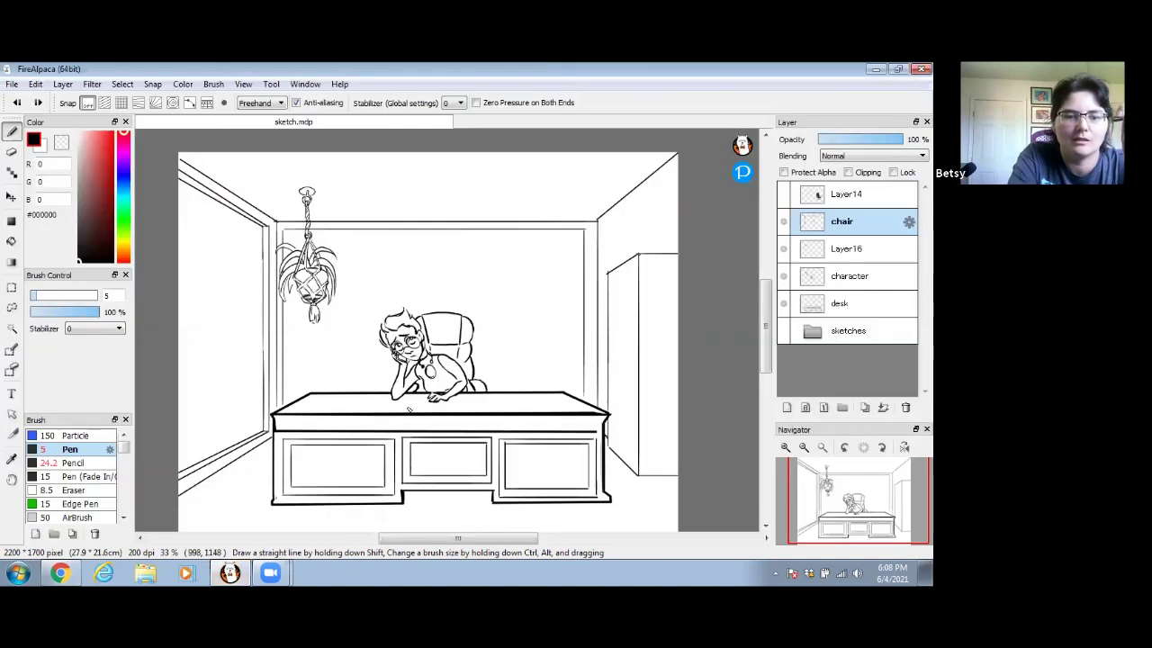
{"action": "key", "text": "ctrl+v"}
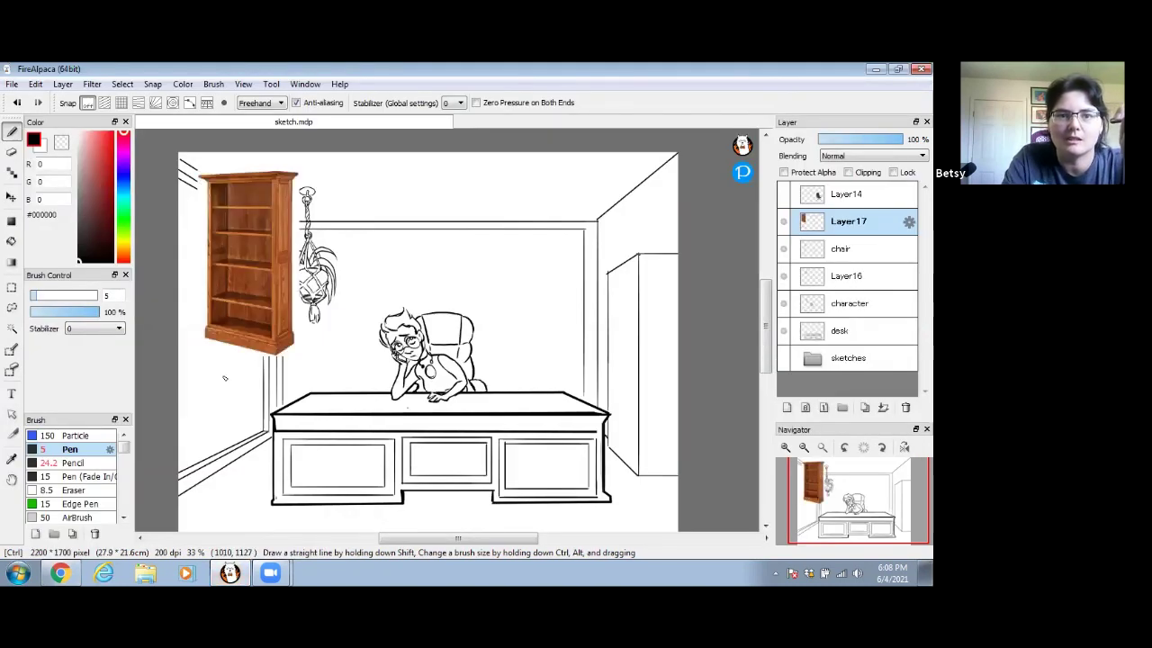
{"action": "left_click", "coordinate": [12, 196]}
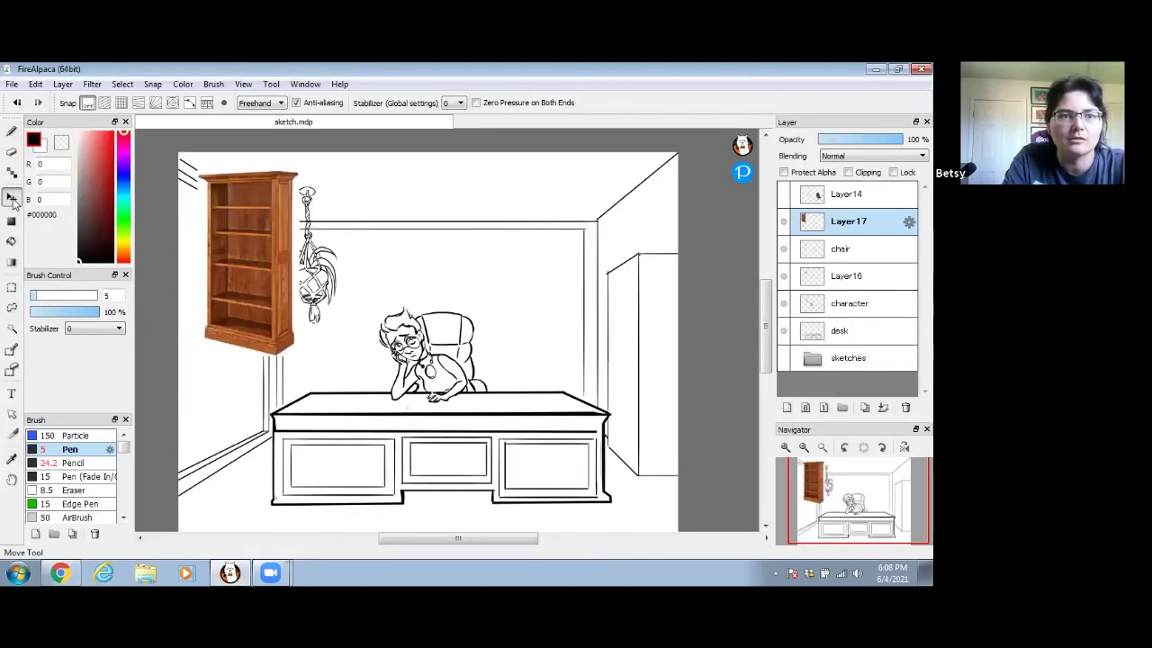
{"action": "left_click_drag", "start_coordinate": [259, 233], "coordinate": [414, 243]}
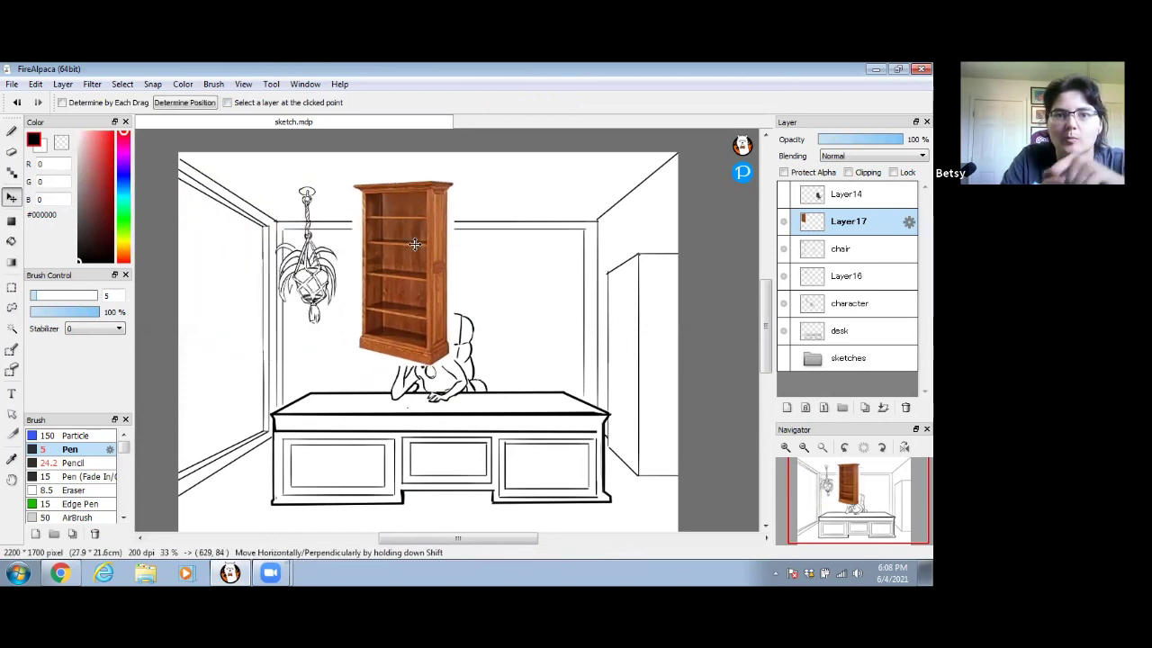
- Add a new layer above the pasted photo and name it "bookcase"
{"action": "left_click", "coordinate": [784, 450]}
{"action": "left_click_drag", "start_coordinate": [624, 265], "coordinate": [540, 315]}
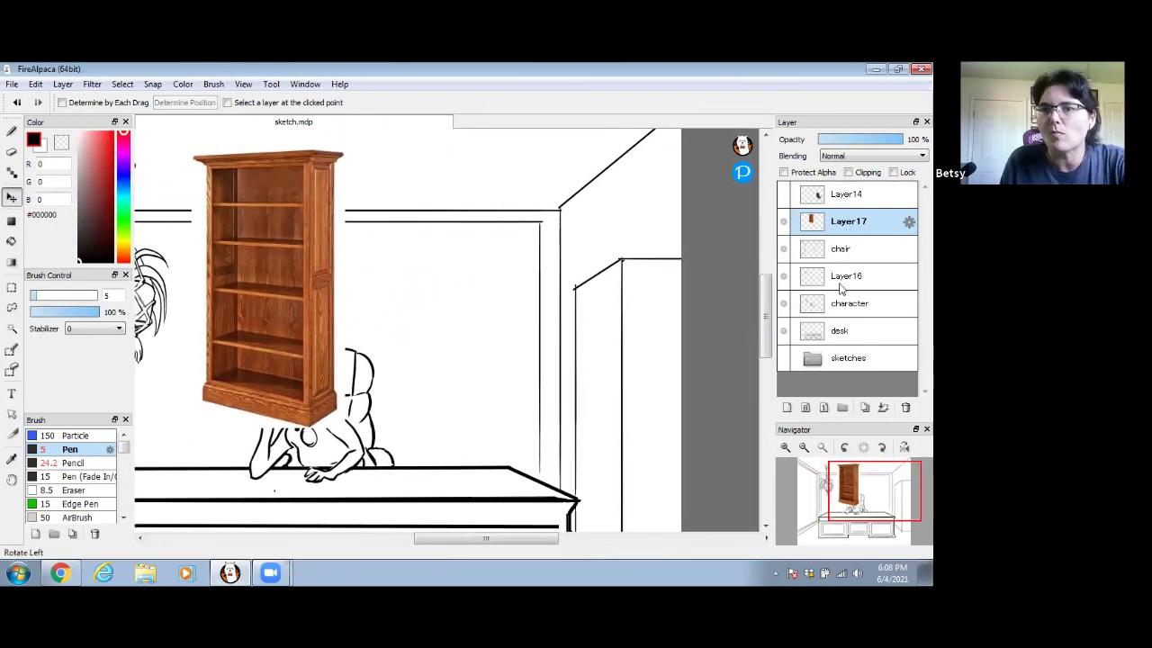
{"action": "left_click", "coordinate": [786, 408]}
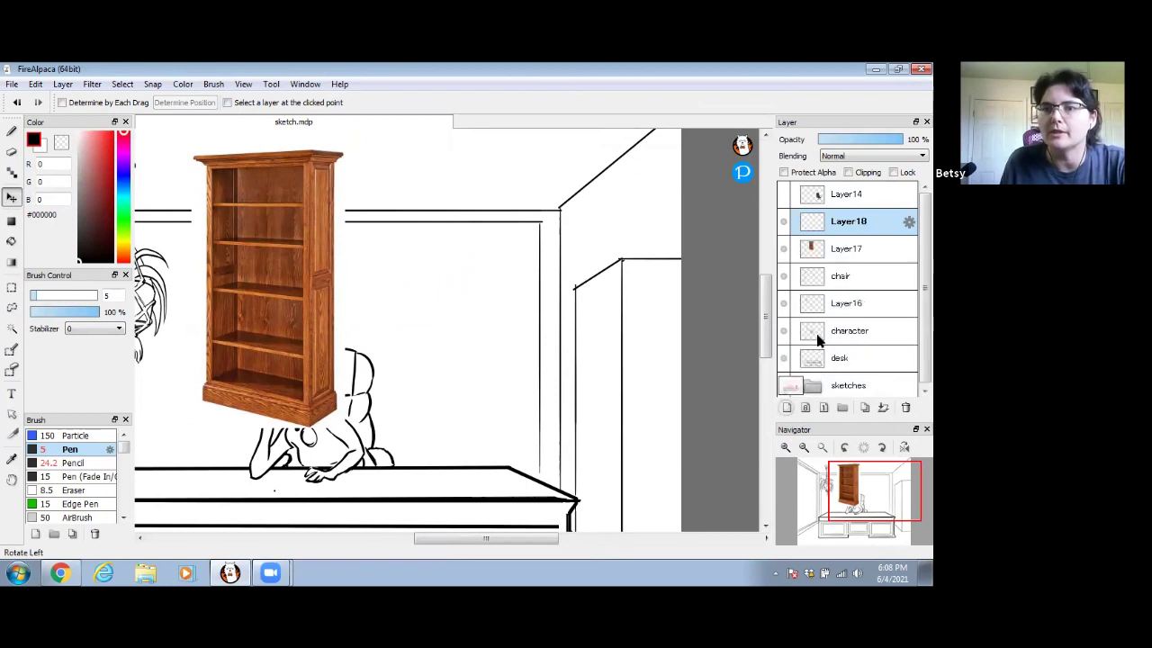
{"action": "double_click", "coordinate": [848, 222]}
{"action": "type", "text": "bookcase"}
{"action": "key", "text": "Return"}
{"action": "left_click_drag", "start_coordinate": [628, 317], "coordinate": [570, 248]}
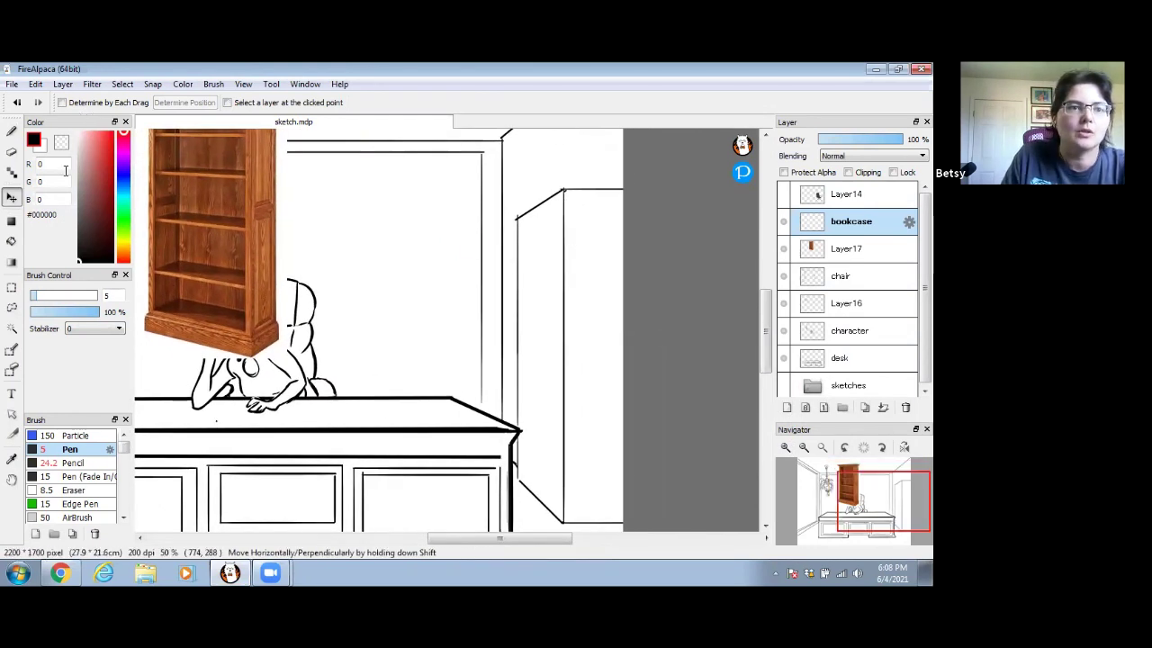
- Ink an upper and a lower rectangular panel on the bookcase's front face with the size 5 black pen and crisscross snap
{"action": "left_click", "coordinate": [12, 132]}
{"action": "left_click", "coordinate": [122, 103]}
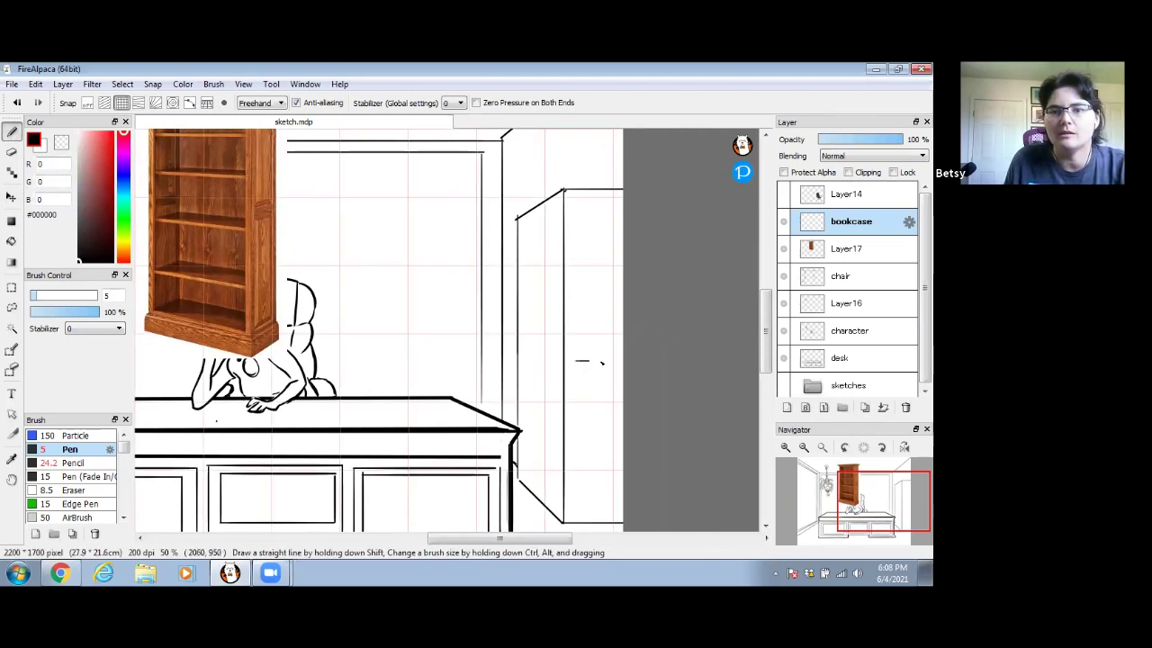
{"action": "left_click_drag", "start_coordinate": [577, 361], "coordinate": [576, 261]}
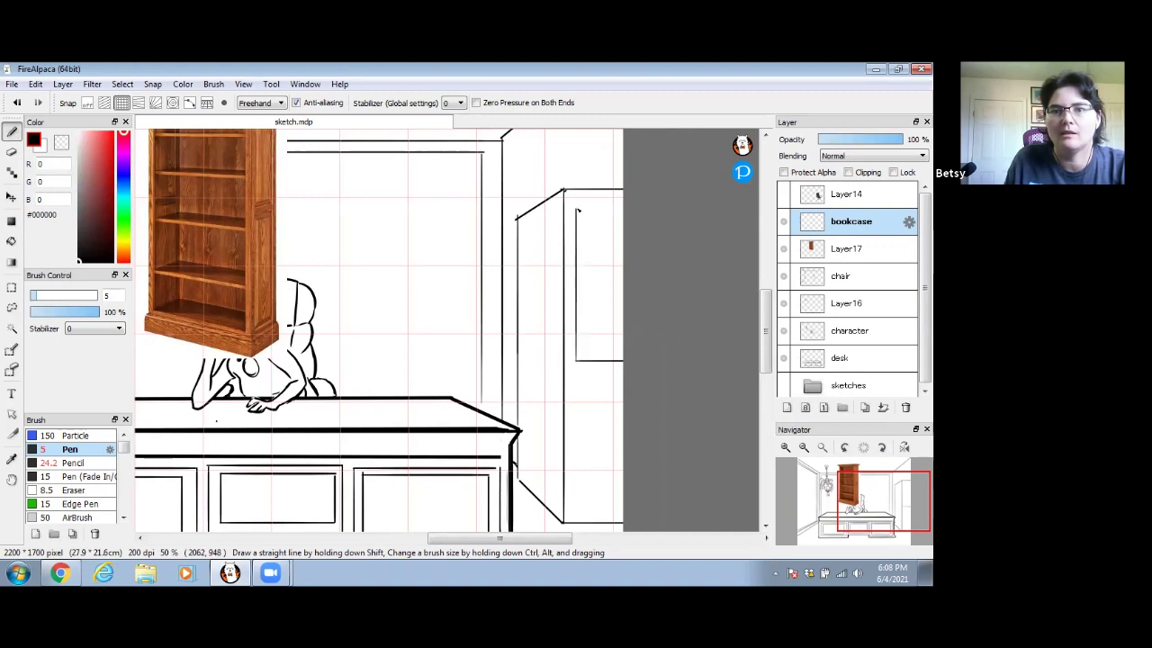
{"action": "left_click_drag", "start_coordinate": [621, 380], "coordinate": [601, 380]}
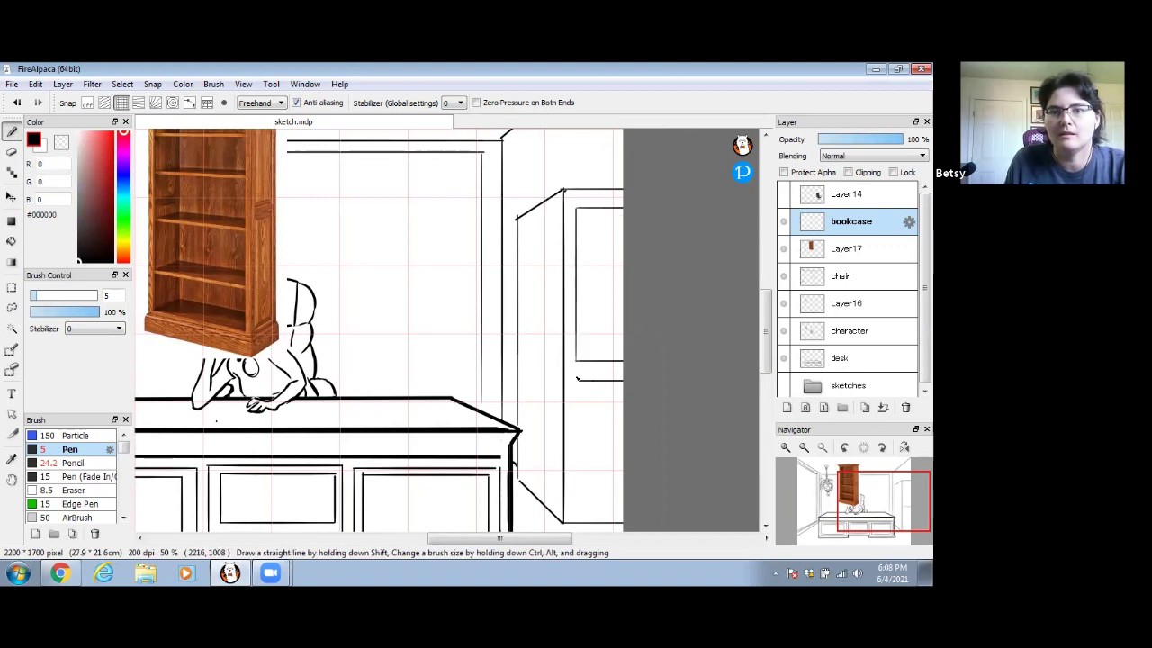
{"action": "left_click_drag", "start_coordinate": [575, 389], "coordinate": [577, 506]}
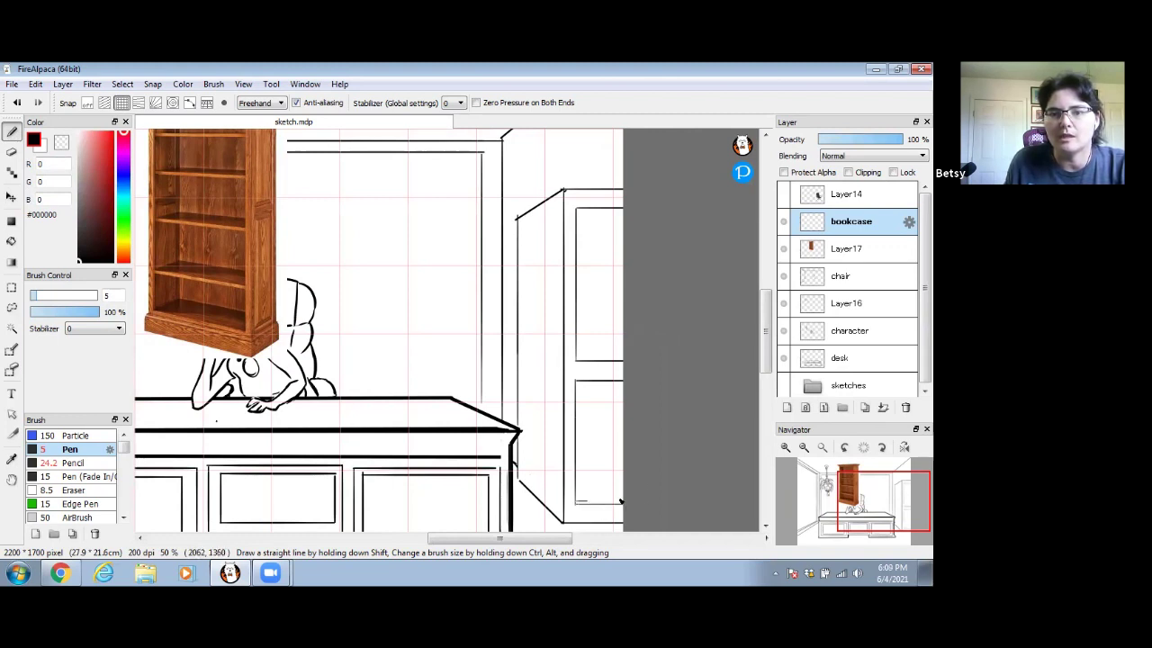
{"action": "left_click_drag", "start_coordinate": [623, 500], "coordinate": [587, 501]}
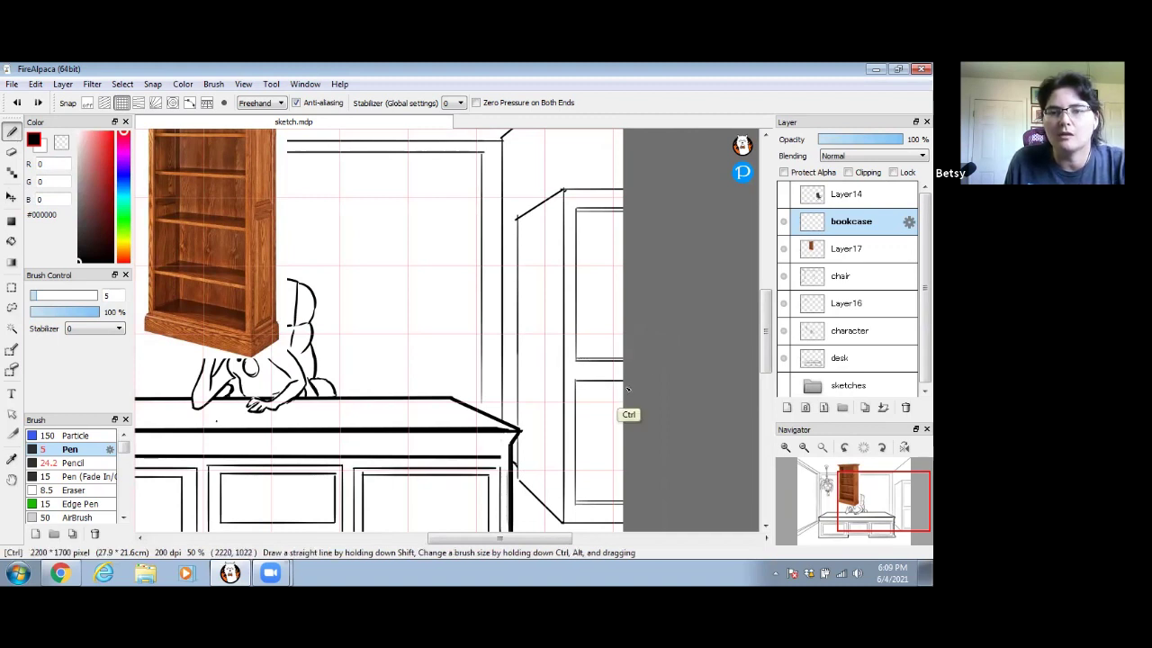
- Draw diagonal corner lines in the lower bookcase panel without snapping, and its inner border lines with crisscross snap
{"action": "left_click_drag", "start_coordinate": [621, 395], "coordinate": [590, 303]}
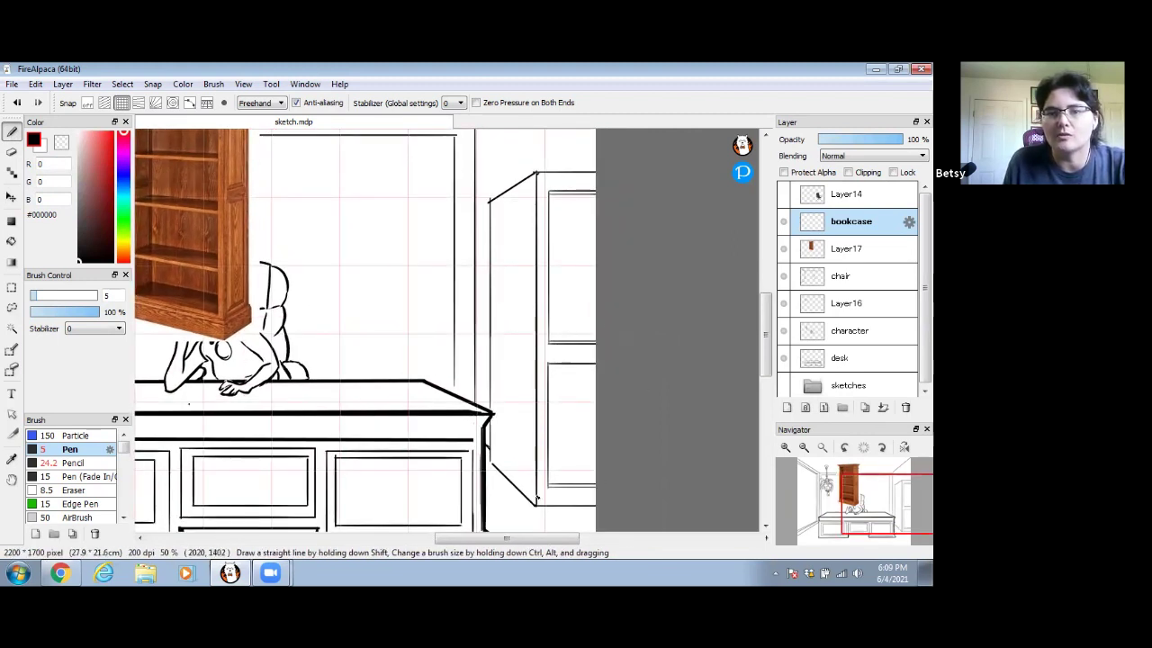
{"action": "key", "text": "space"}
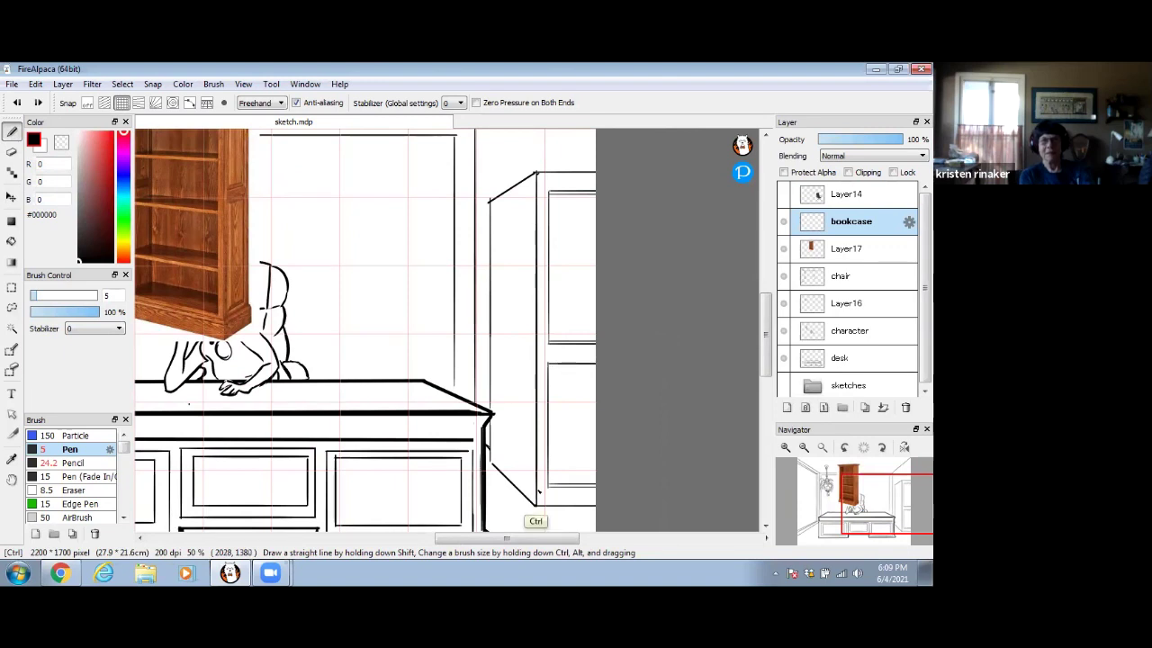
{"action": "left_click_drag", "start_coordinate": [560, 345], "coordinate": [552, 352]}
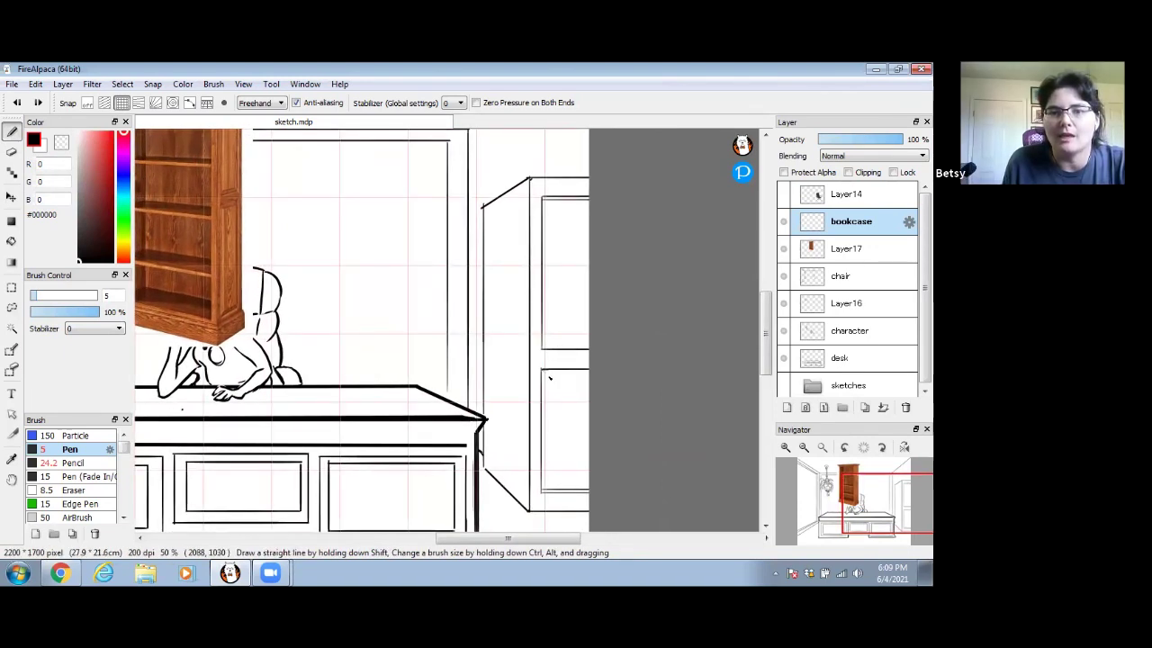
{"action": "key", "text": "ctrl"}
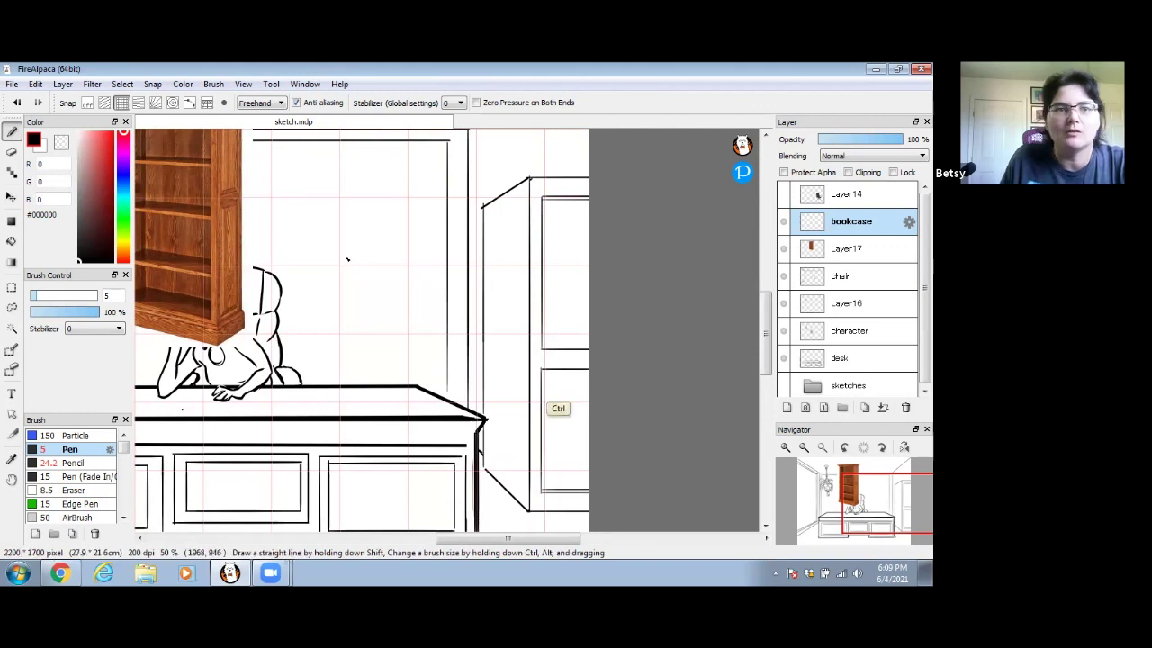
{"action": "left_click", "coordinate": [89, 103]}
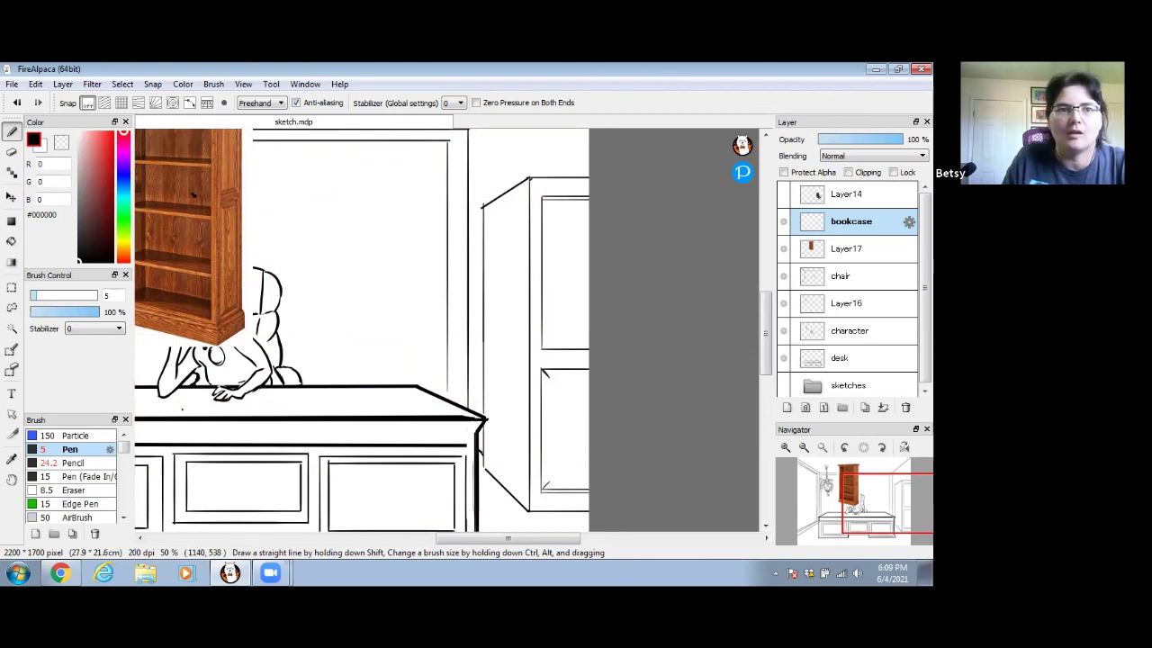
{"action": "left_click", "coordinate": [122, 103]}
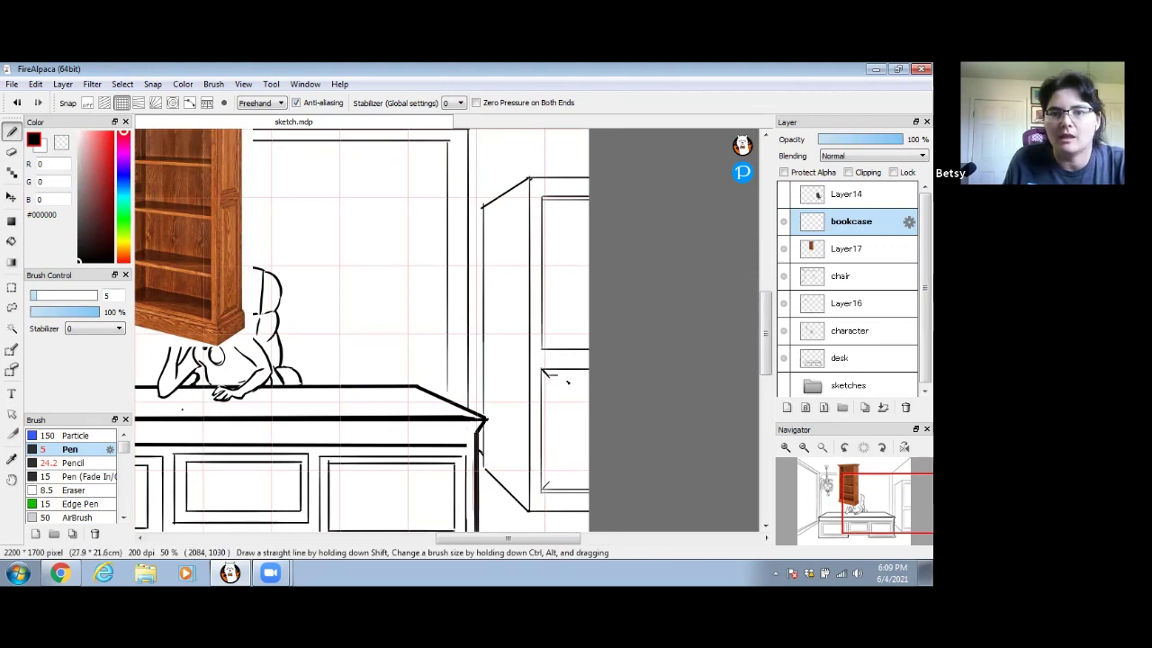
{"action": "left_click_drag", "start_coordinate": [549, 392], "coordinate": [549, 457]}
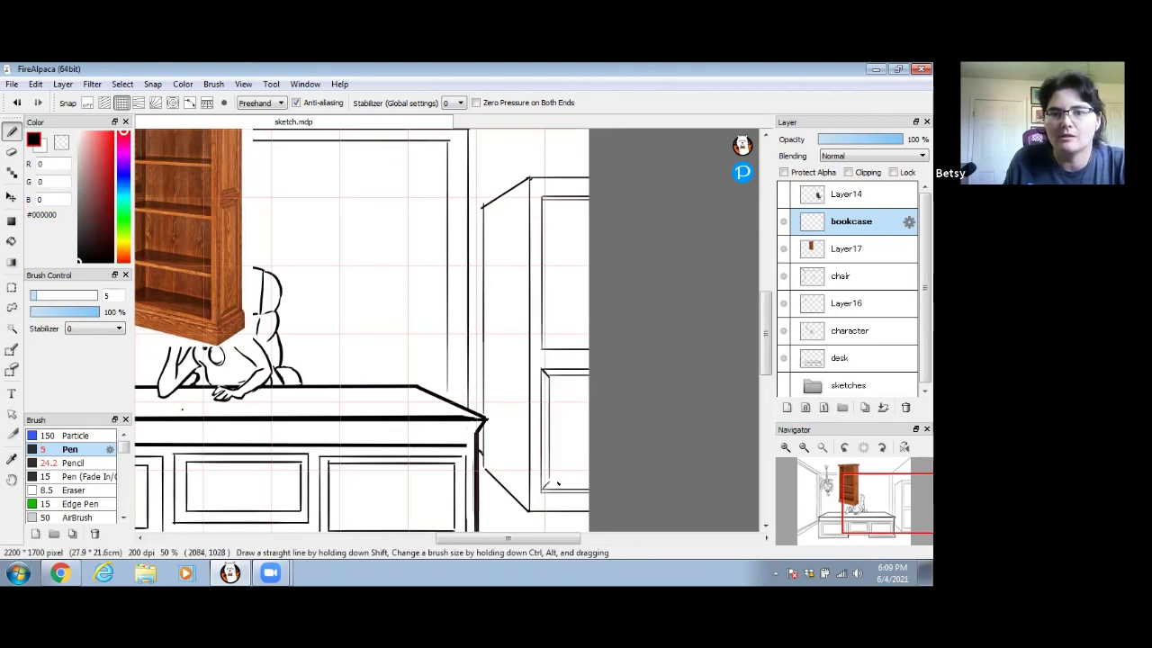
- Ink the upper bookcase panel's inner border lines with crisscross snap, and its diagonal corner lines without snapping
{"action": "left_click_drag", "start_coordinate": [549, 276], "coordinate": [527, 316]}
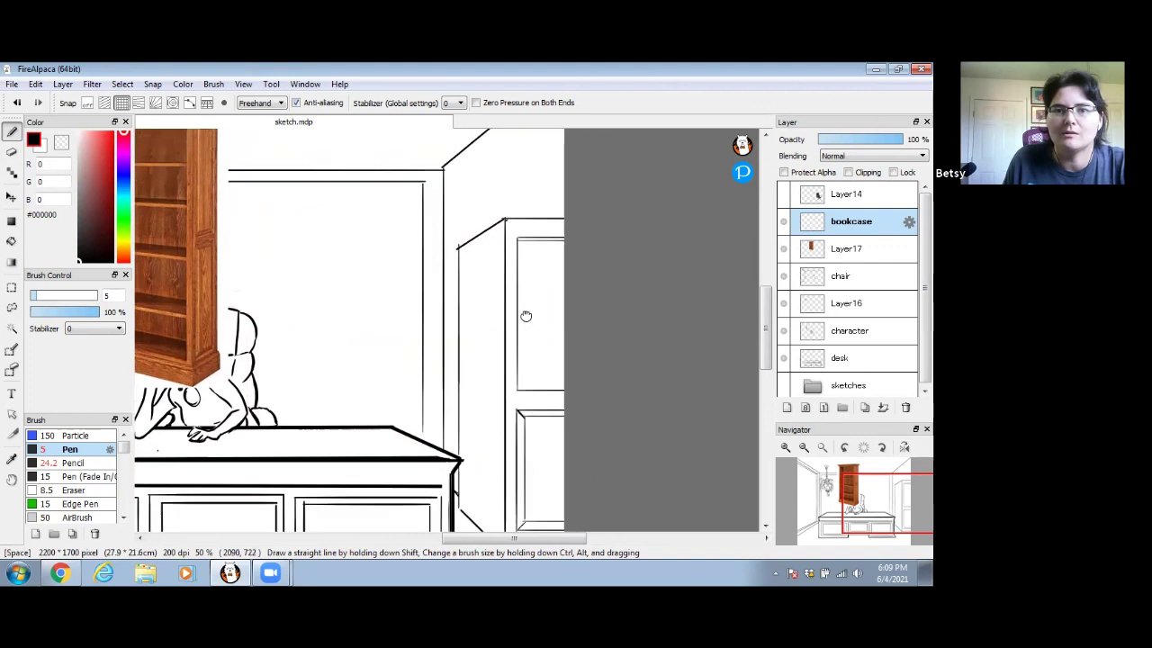
{"action": "left_click_drag", "start_coordinate": [543, 253], "coordinate": [530, 254]}
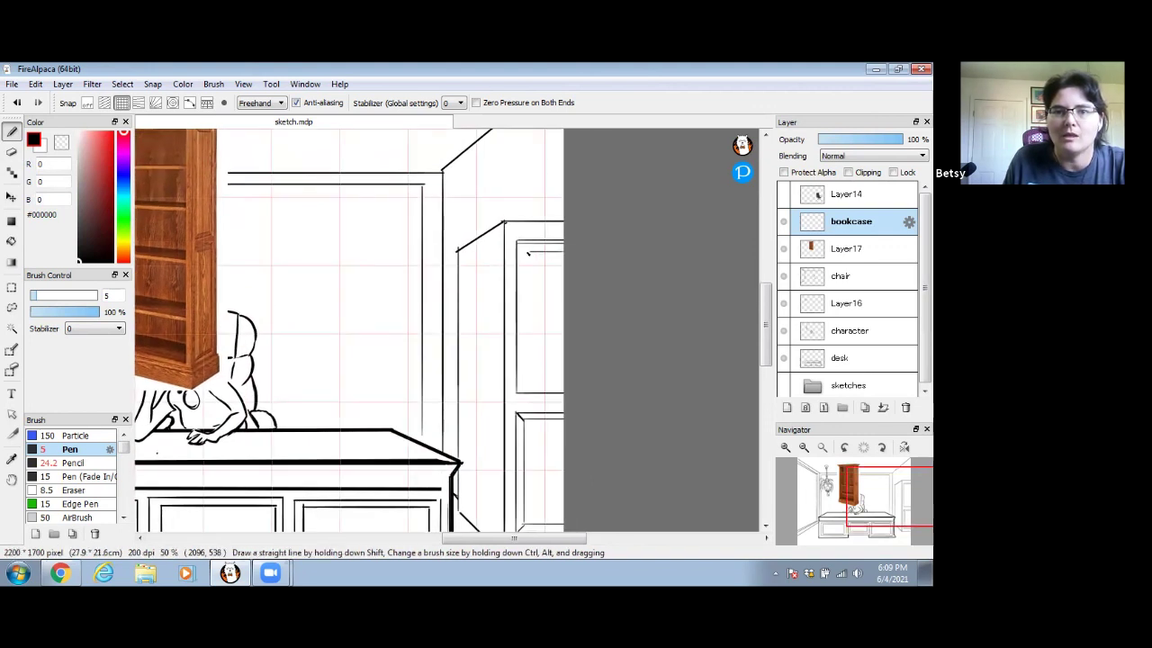
{"action": "mouse_move", "coordinate": [528, 354]}
{"action": "left_mouse_down"}
{"action": "mouse_move", "coordinate": [527, 382]}
{"action": "mouse_move", "coordinate": [563, 381]}
{"action": "left_mouse_up"}
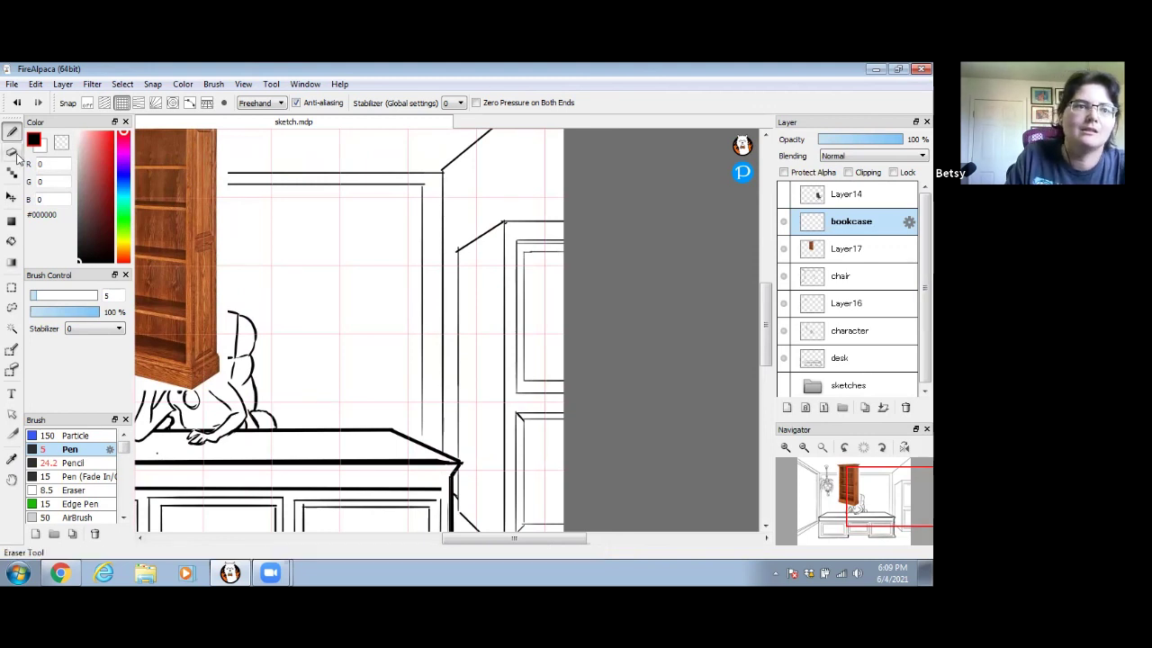
{"action": "left_click", "coordinate": [89, 104]}
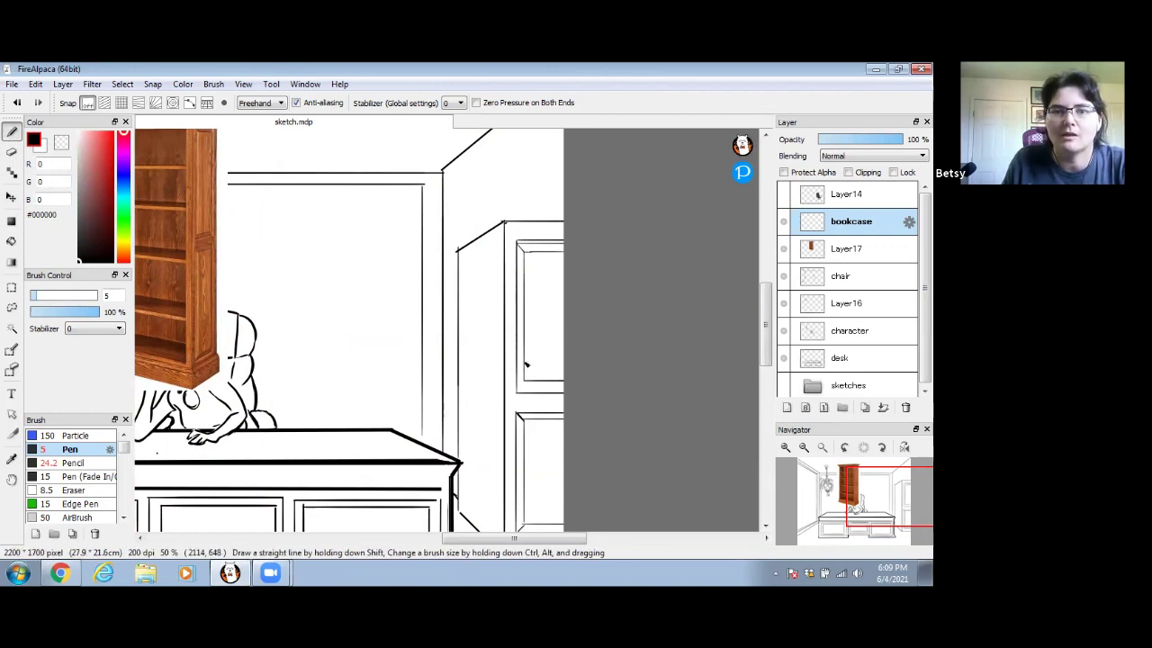
{"action": "key", "text": "space"}
{"action": "mouse_move", "coordinate": [444, 397]}
{"action": "left_mouse_down"}
{"action": "mouse_move", "coordinate": [373, 314]}
{"action": "mouse_move", "coordinate": [452, 393]}
{"action": "left_mouse_up"}
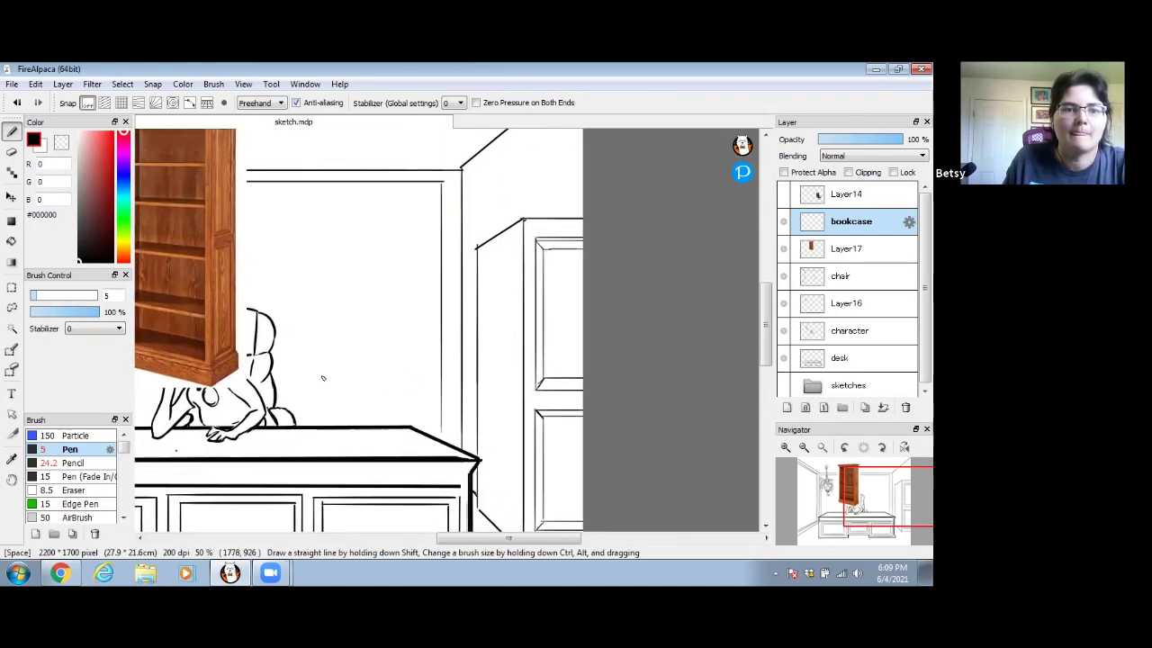
- Ink the bookcase's base below its front face and along its angled side, without snapping
{"action": "left_click_drag", "start_coordinate": [540, 527], "coordinate": [465, 395]}
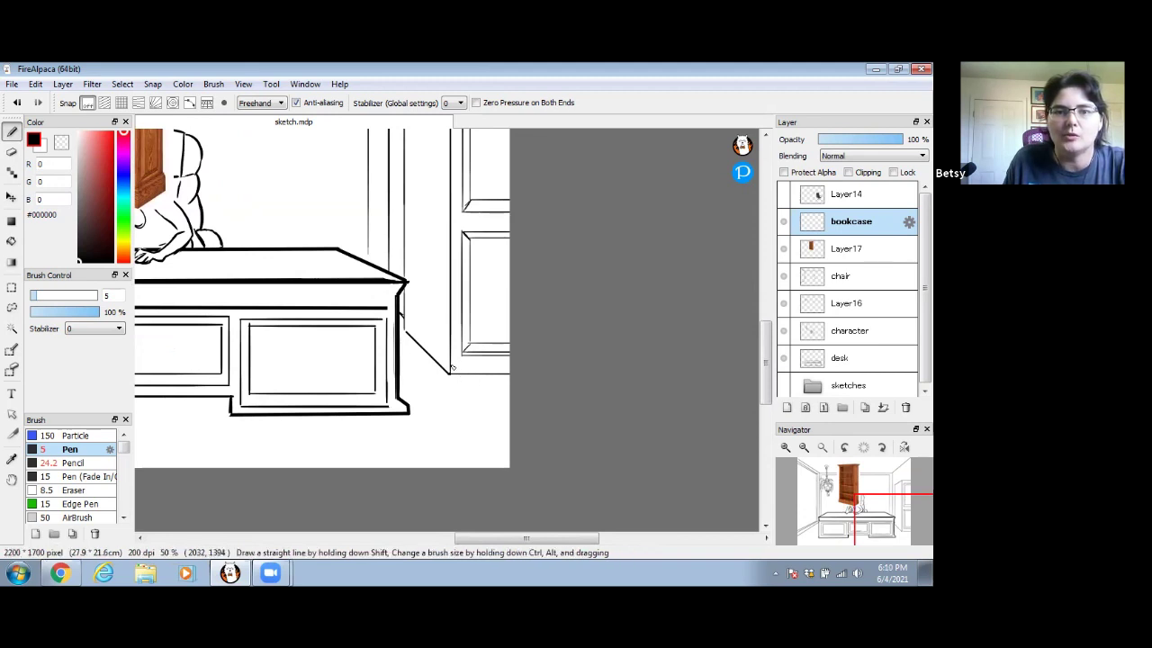
{"action": "mouse_move", "coordinate": [460, 335]}
{"action": "left_mouse_down"}
{"action": "mouse_move", "coordinate": [455, 385]}
{"action": "mouse_move", "coordinate": [460, 334]}
{"action": "left_mouse_up"}
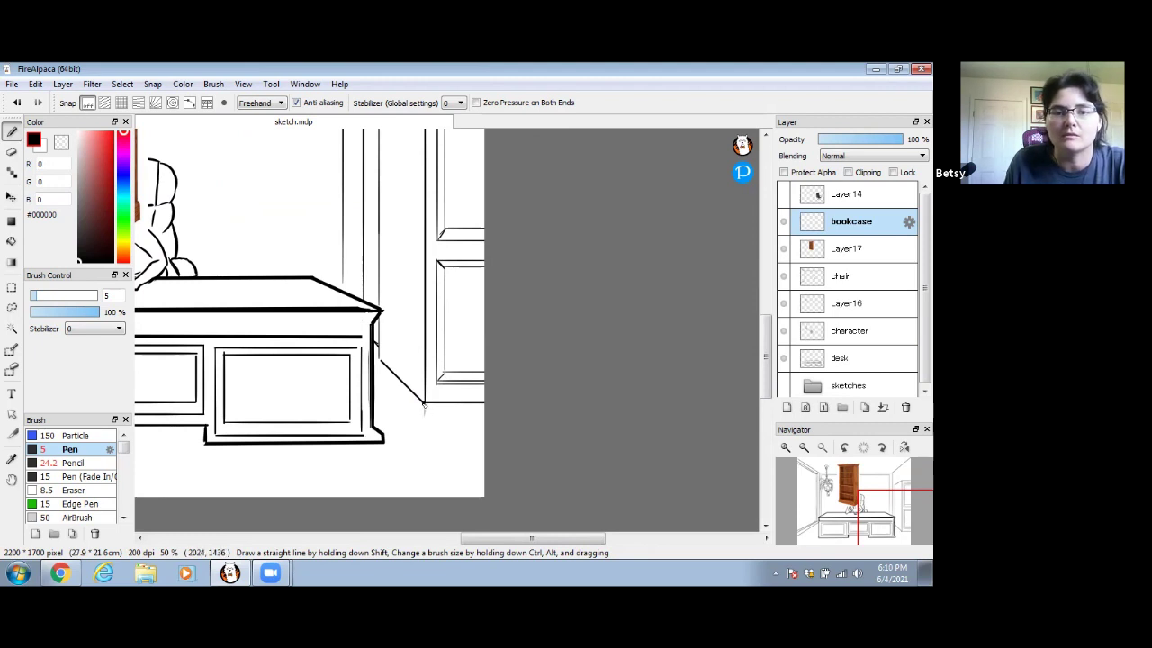
{"action": "left_click_drag", "start_coordinate": [493, 428], "coordinate": [439, 424]}
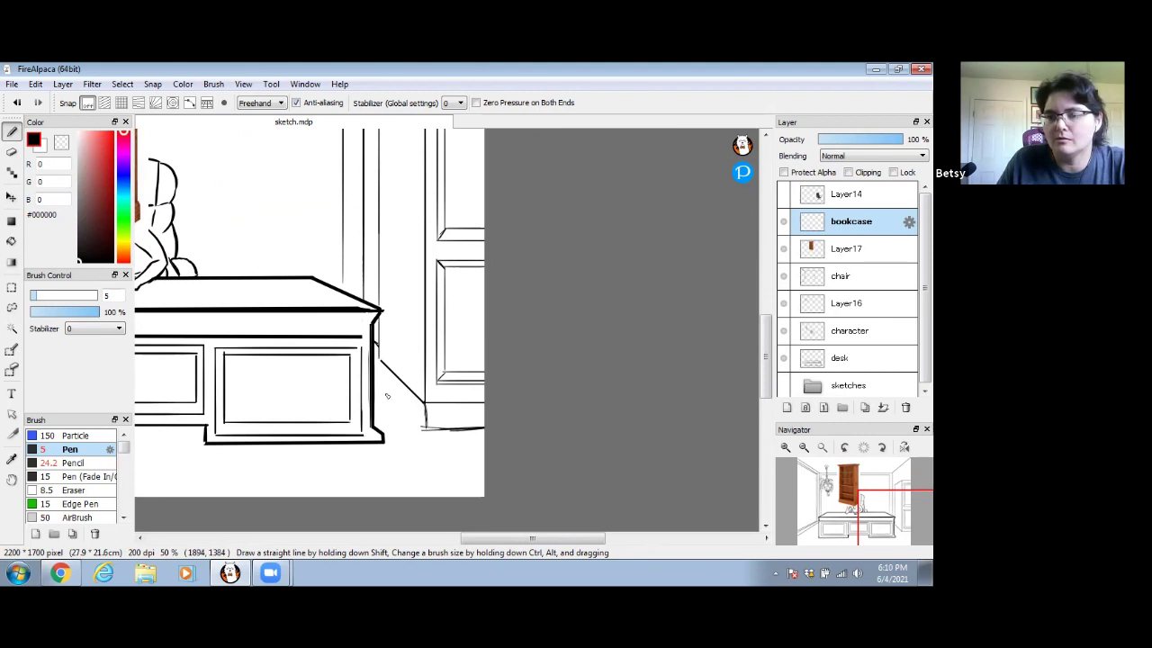
{"action": "left_click_drag", "start_coordinate": [378, 380], "coordinate": [423, 426]}
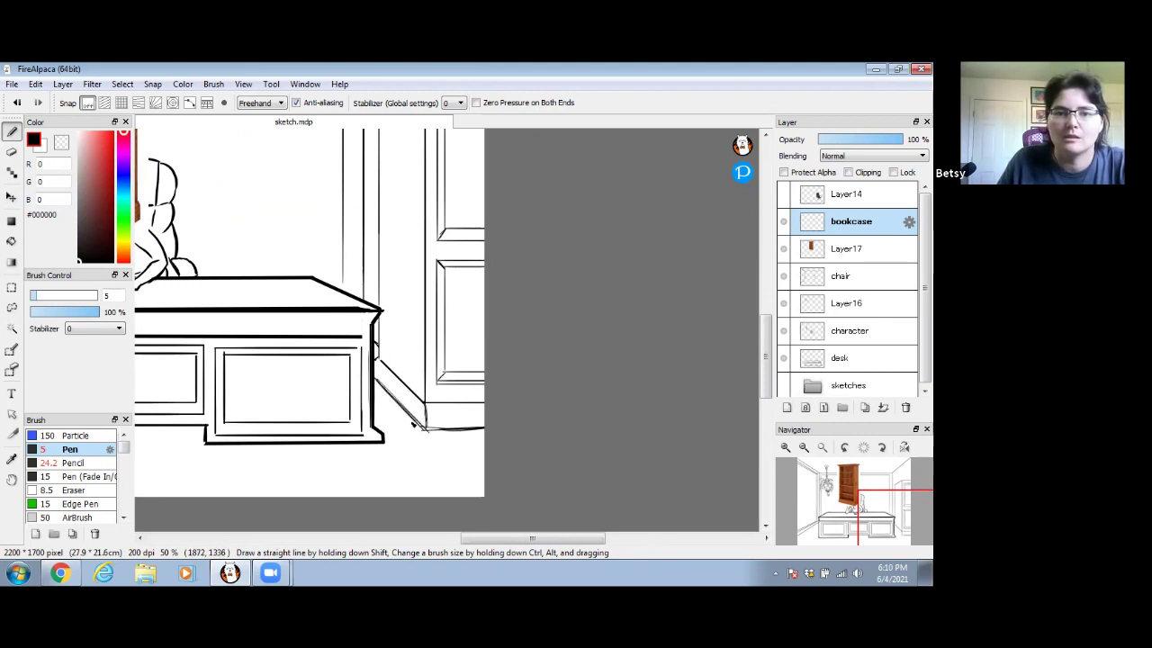
- Examine the shelves and frame of the bookcase reference photo up close, and return to the inked bookcase
{"action": "left_click_drag", "start_coordinate": [435, 347], "coordinate": [254, 354]}
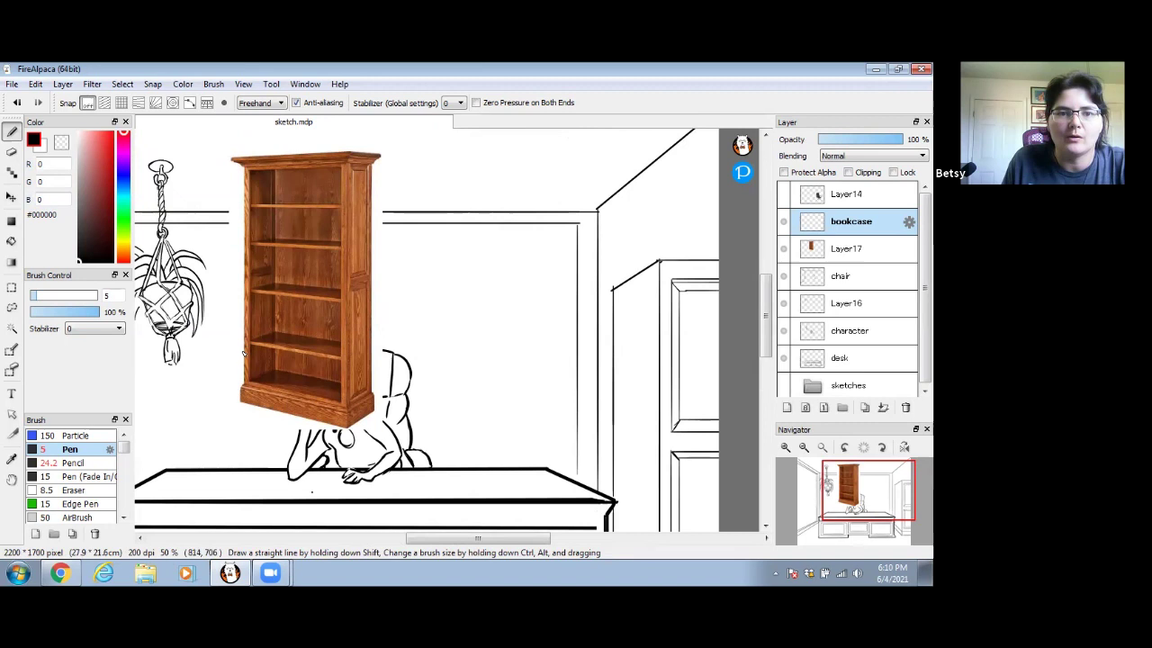
{"action": "left_click", "coordinate": [785, 448]}
{"action": "left_click", "coordinate": [784, 447]}
{"action": "left_click_drag", "start_coordinate": [570, 348], "coordinate": [887, 360]}
{"action": "left_click_drag", "start_coordinate": [150, 264], "coordinate": [262, 248]}
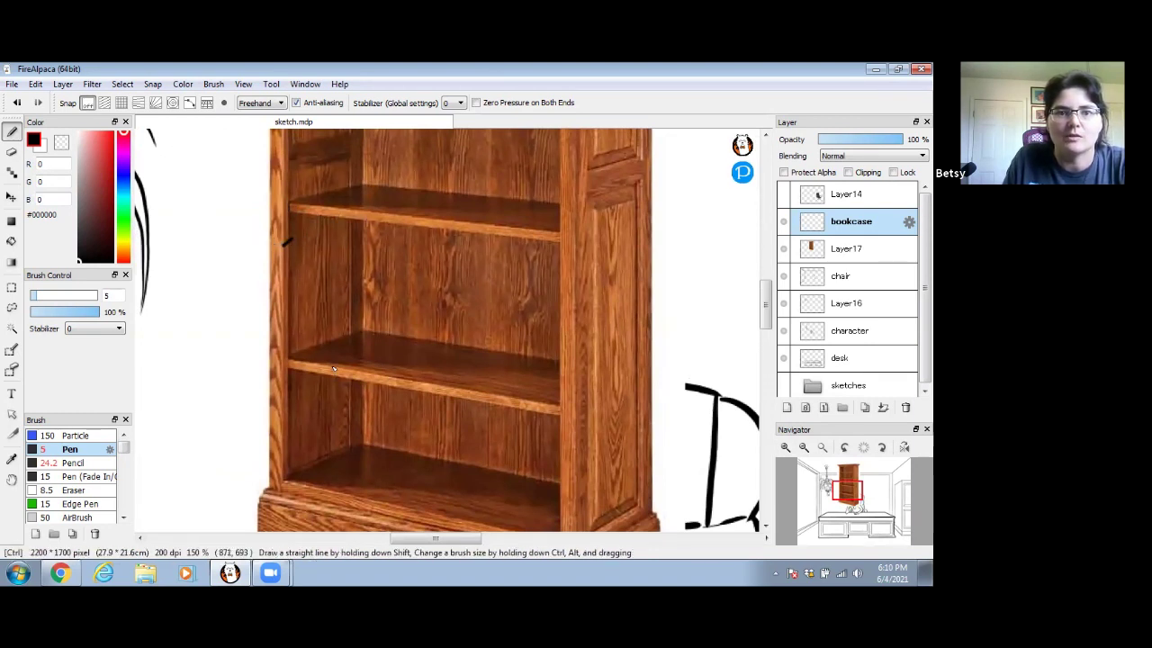
{"action": "mouse_move", "coordinate": [645, 393]}
{"action": "left_mouse_down"}
{"action": "mouse_move", "coordinate": [301, 226]}
{"action": "mouse_move", "coordinate": [293, 256]}
{"action": "left_mouse_up"}
{"action": "left_click_drag", "start_coordinate": [752, 357], "coordinate": [440, 347]}
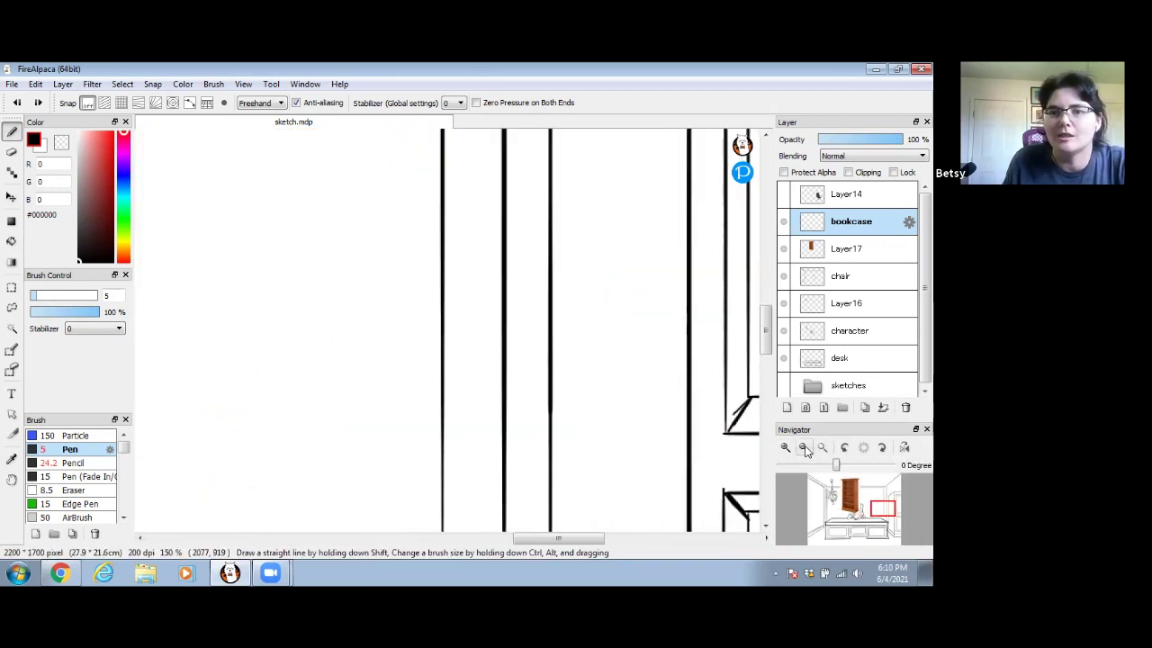
{"action": "left_click", "coordinate": [805, 449]}
{"action": "left_click", "coordinate": [806, 450]}
{"action": "left_click_drag", "start_coordinate": [531, 360], "coordinate": [440, 342]}
{"action": "left_click_drag", "start_coordinate": [438, 252], "coordinate": [334, 236]}
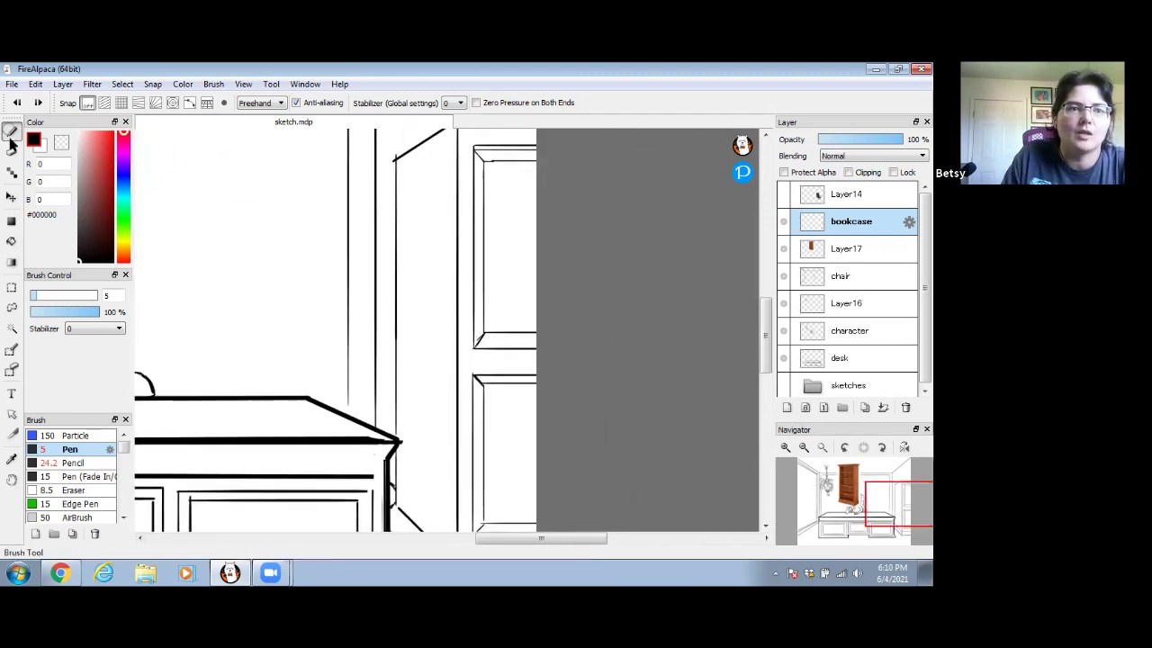
- Ink vertical frame lines just inside the far edge of the bookcase's shelf side with crisscross snap
{"action": "left_click", "coordinate": [122, 102]}
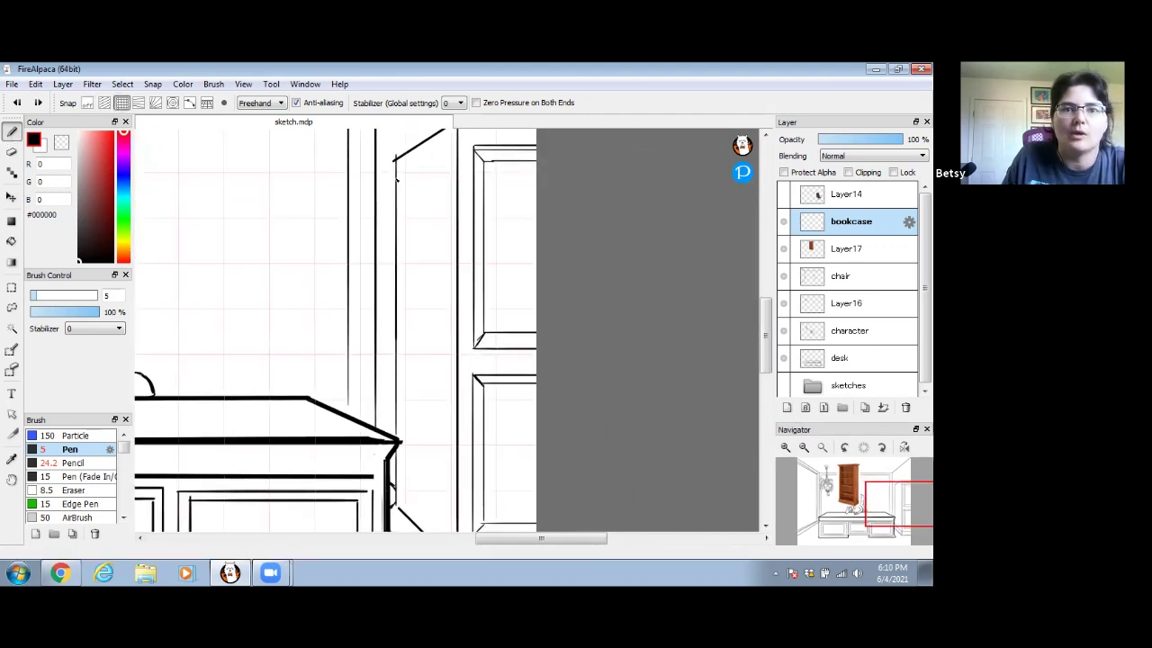
{"action": "left_click_drag", "start_coordinate": [401, 160], "coordinate": [401, 425]}
{"action": "key", "text": "ctrl+z"}
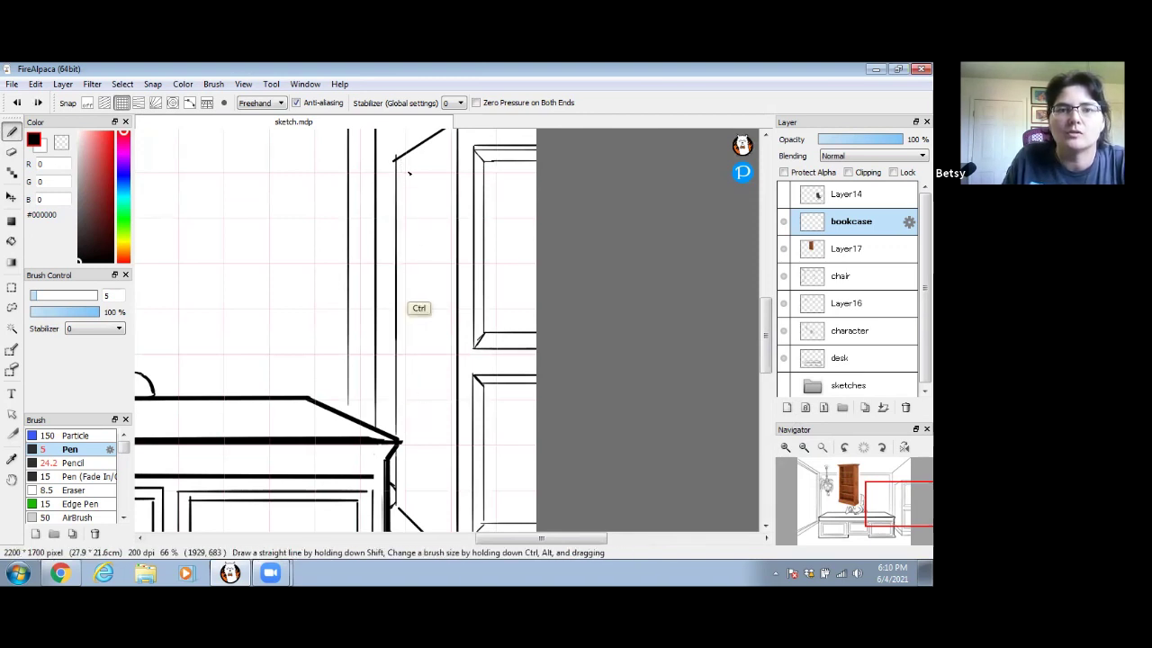
{"action": "left_click_drag", "start_coordinate": [405, 153], "coordinate": [407, 432]}
{"action": "left_click_drag", "start_coordinate": [413, 510], "coordinate": [413, 512]}
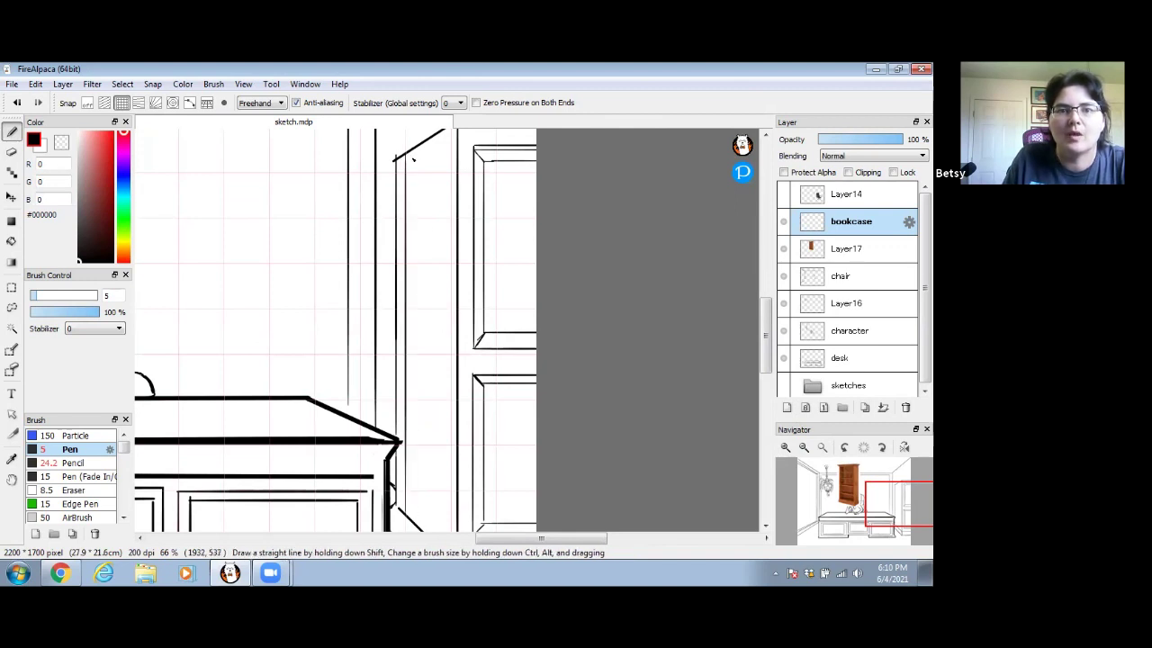
{"action": "left_click_drag", "start_coordinate": [430, 430], "coordinate": [431, 520]}
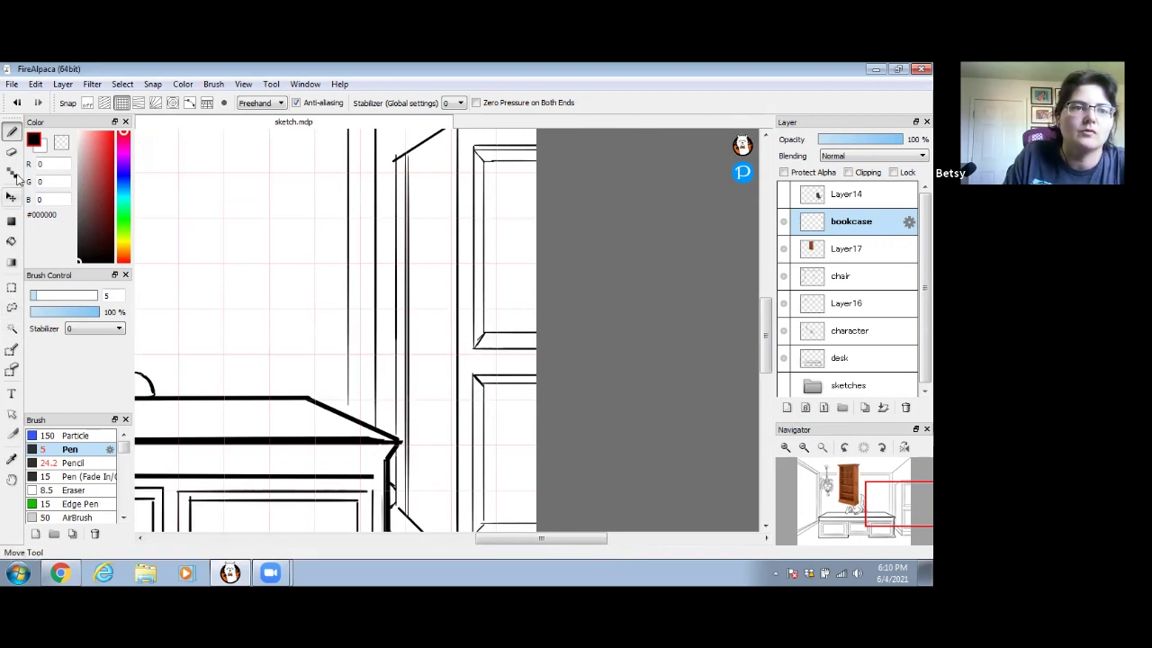
{"action": "mouse_move", "coordinate": [489, 226]}
{"action": "left_mouse_down"}
{"action": "mouse_move", "coordinate": [433, 273]}
{"action": "mouse_move", "coordinate": [419, 270]}
{"action": "left_mouse_up"}
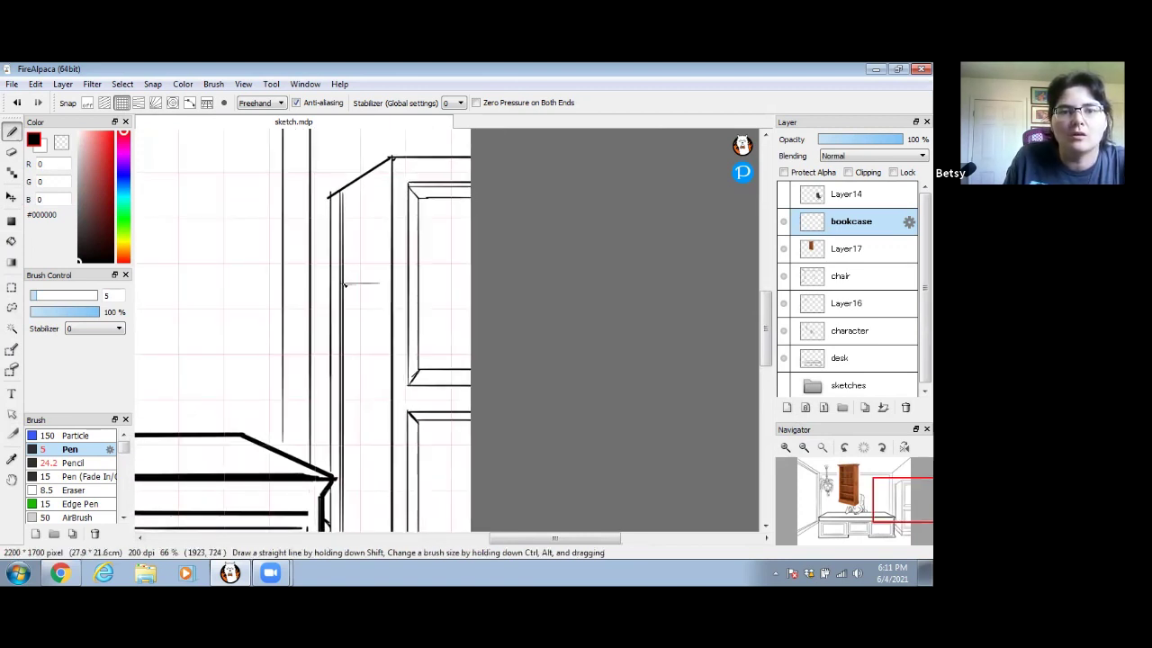
{"action": "key", "text": "ctrl+z"}
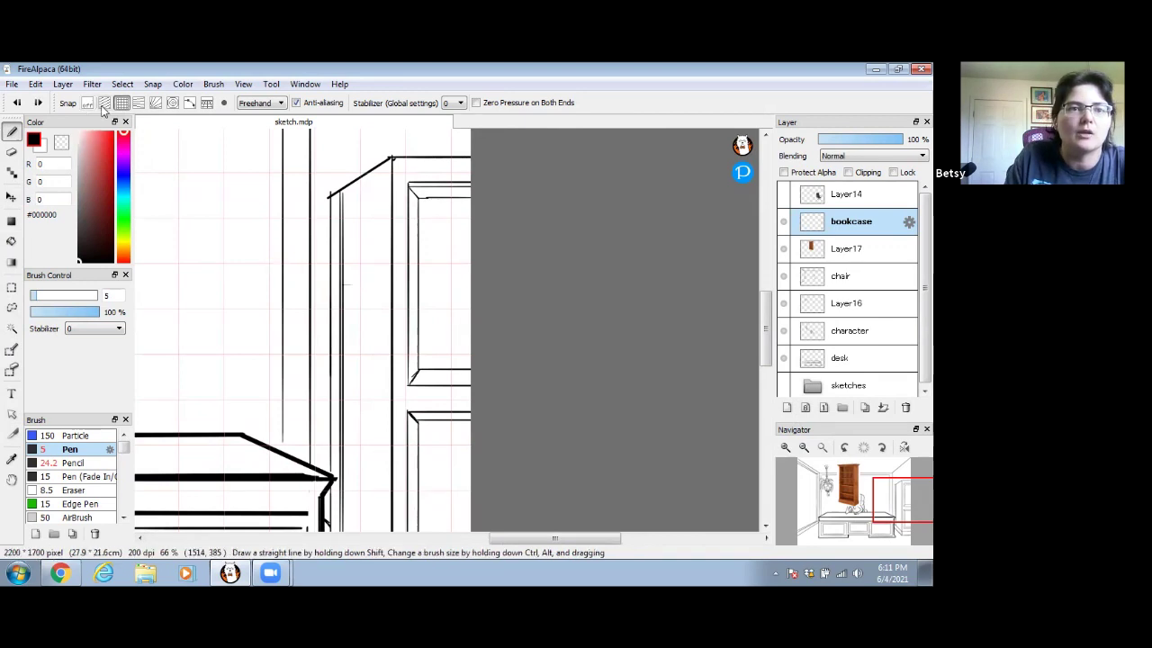
{"action": "left_click", "coordinate": [87, 103]}
{"action": "left_click", "coordinate": [105, 102]}
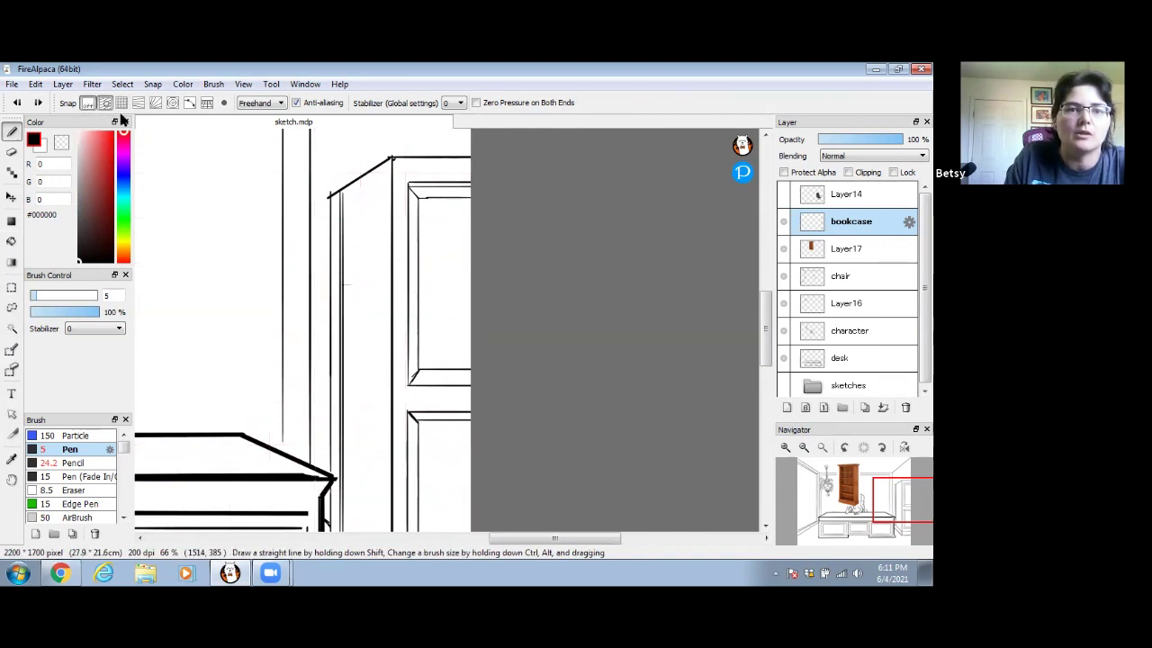
{"action": "left_click", "coordinate": [224, 102]}
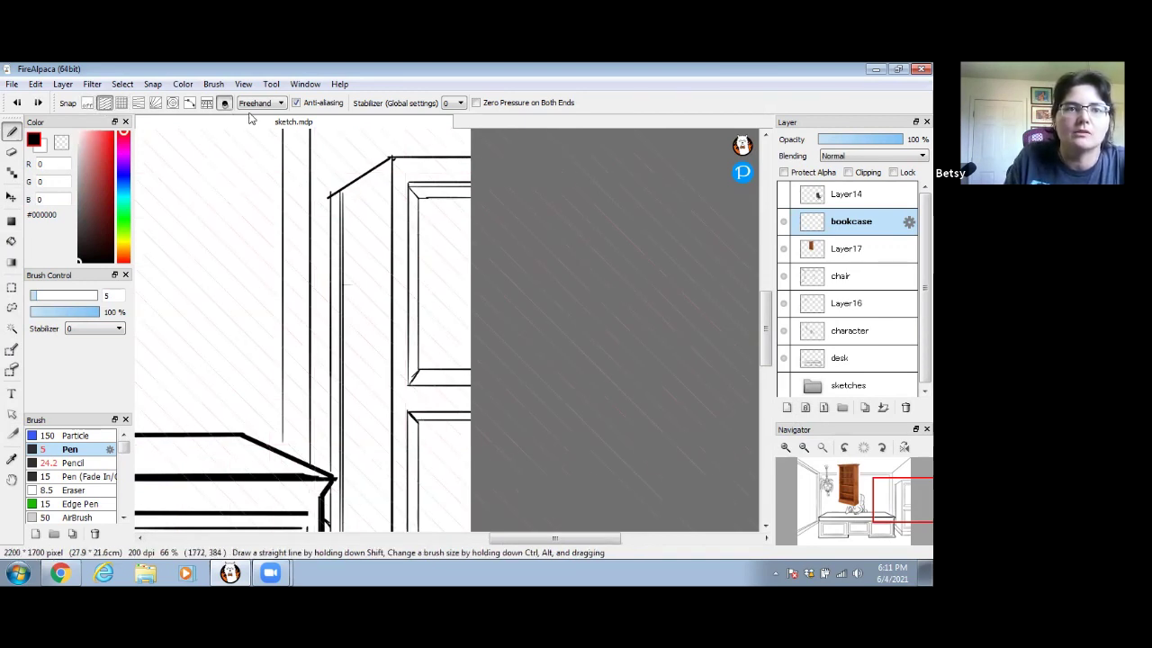
{"action": "left_click", "coordinate": [288, 170]}
{"action": "left_click", "coordinate": [222, 104]}
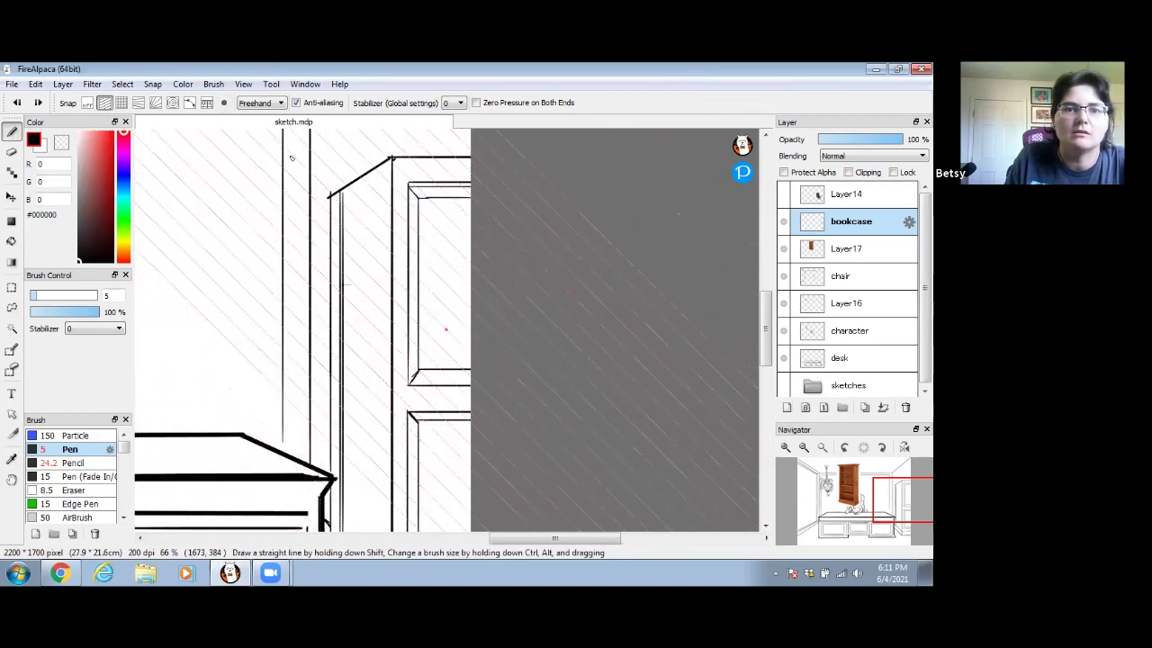
{"action": "left_click_drag", "start_coordinate": [289, 416], "coordinate": [290, 360]}
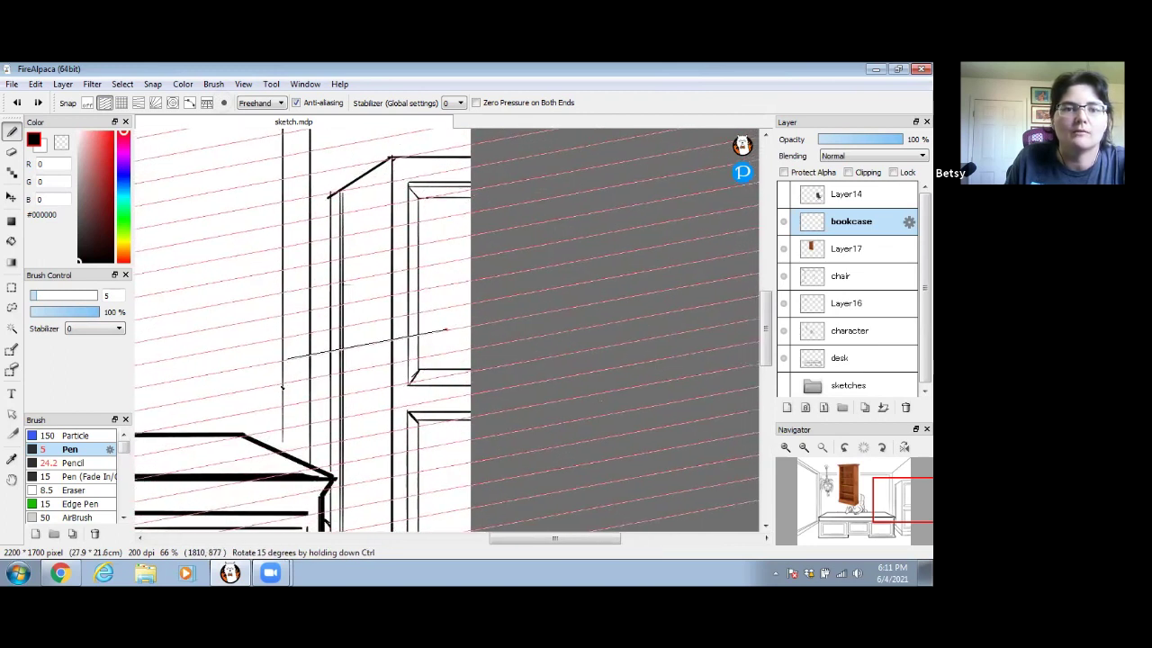
{"action": "left_click", "coordinate": [87, 103]}
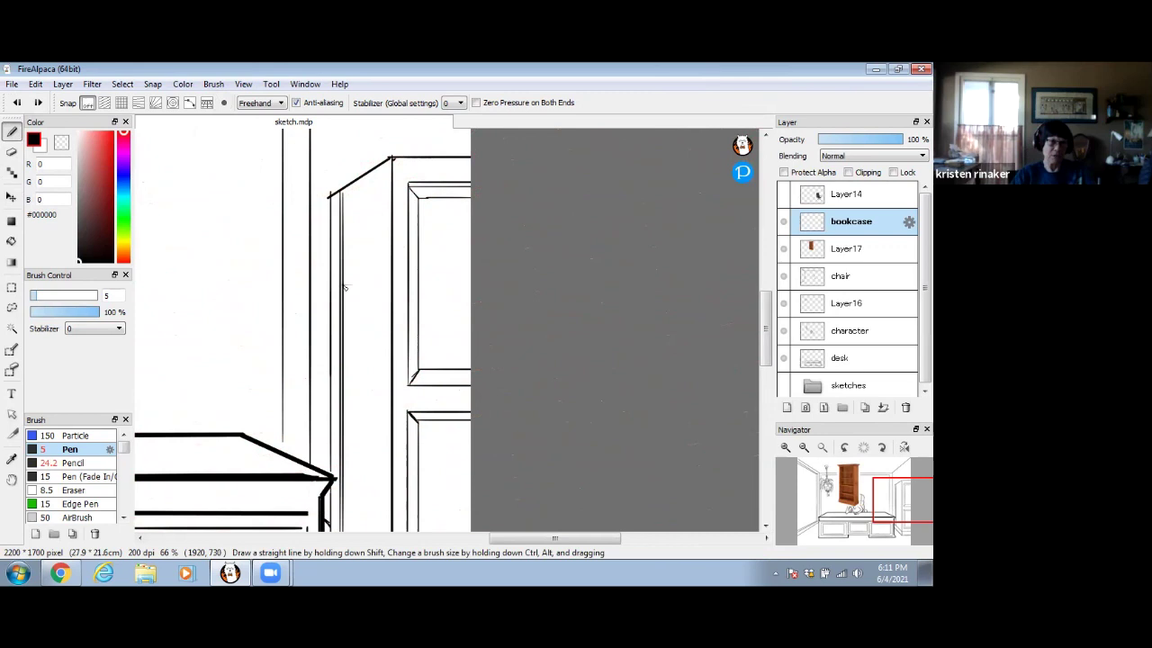
- Ink a vertical frame line beside the bookcase's near corner on the shelf side with crisscross snap
{"action": "mouse_move", "coordinate": [371, 344]}
{"action": "left_mouse_down"}
{"action": "mouse_move", "coordinate": [350, 275]}
{"action": "mouse_move", "coordinate": [342, 311]}
{"action": "mouse_move", "coordinate": [359, 321]}
{"action": "mouse_move", "coordinate": [324, 319]}
{"action": "left_mouse_up"}
{"action": "left_click", "coordinate": [118, 103]}
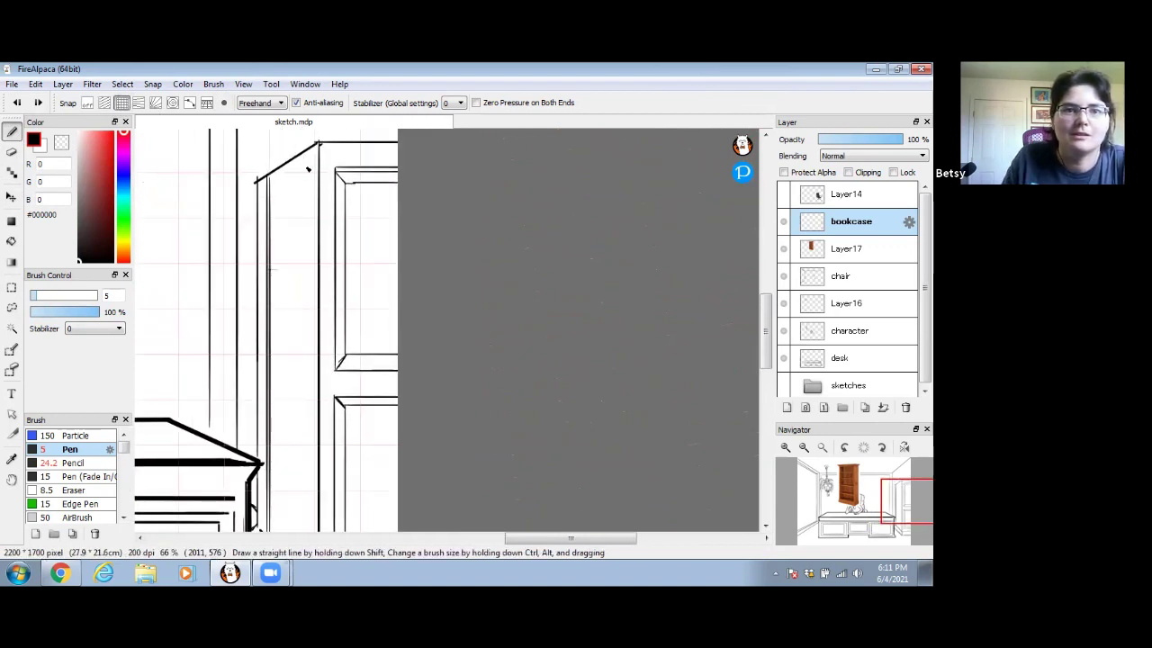
{"action": "left_click_drag", "start_coordinate": [313, 148], "coordinate": [309, 250]}
{"action": "left_click_drag", "start_coordinate": [286, 504], "coordinate": [285, 548]}
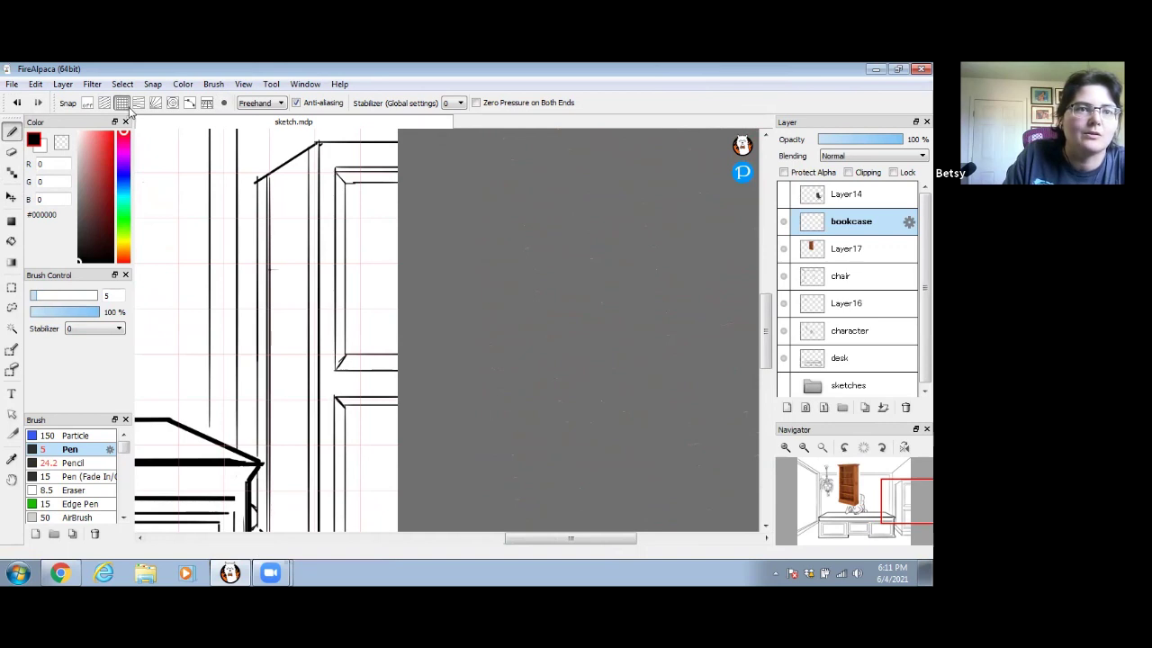
- Ink the upper shelf between the vertical frame lines without snapping, using two straight slanted lines and a horizontal line beneath
{"action": "left_click", "coordinate": [87, 103]}
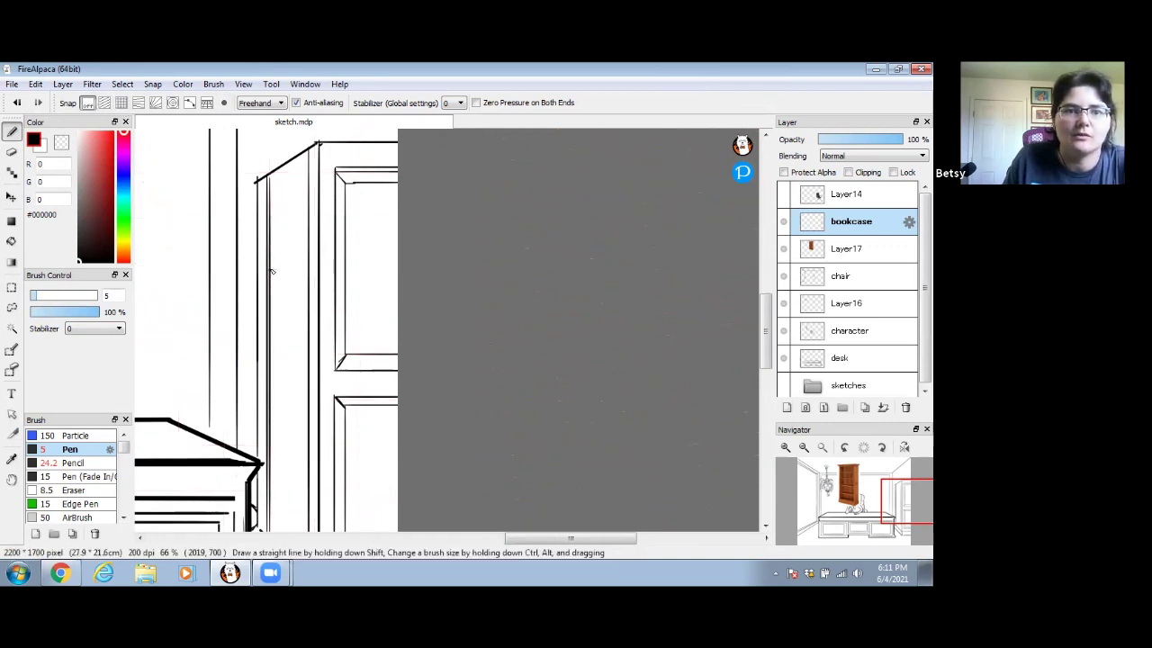
{"action": "key", "text": "shift"}
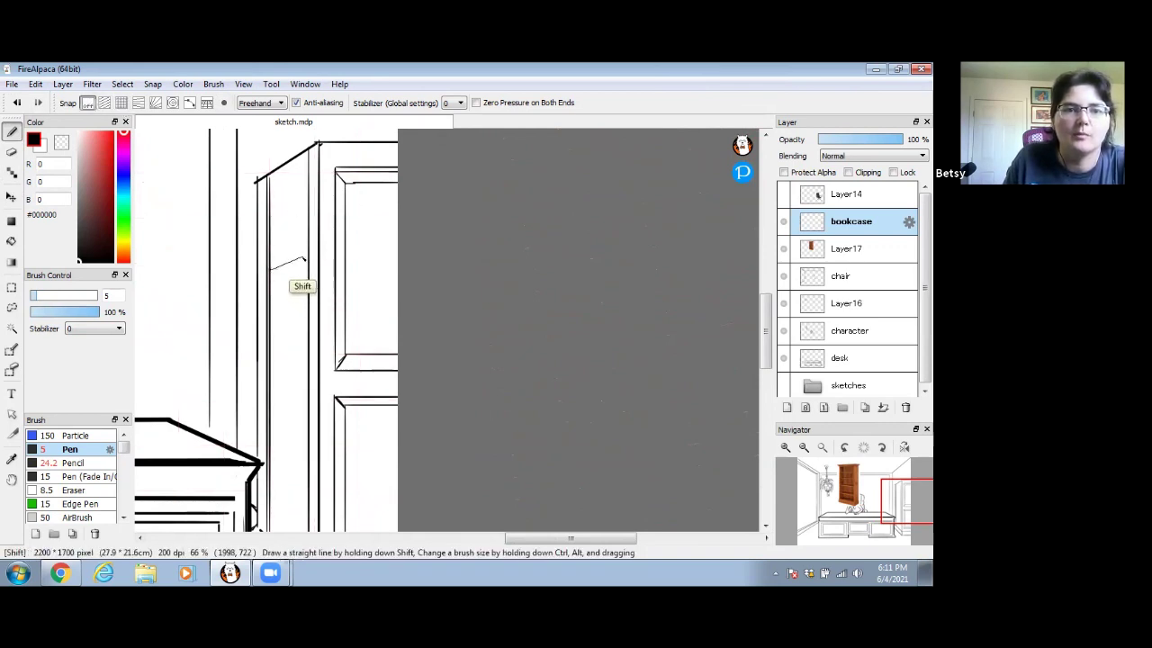
{"action": "left_click", "coordinate": [308, 261], "text": "shift"}
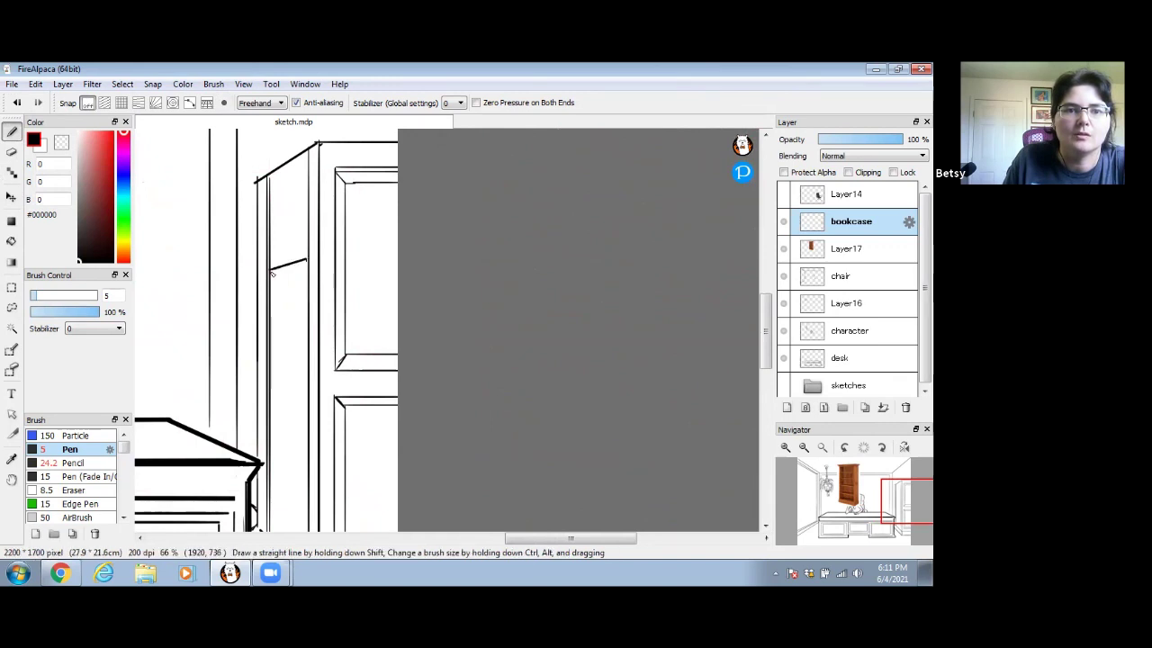
{"action": "key", "text": "ctrl"}
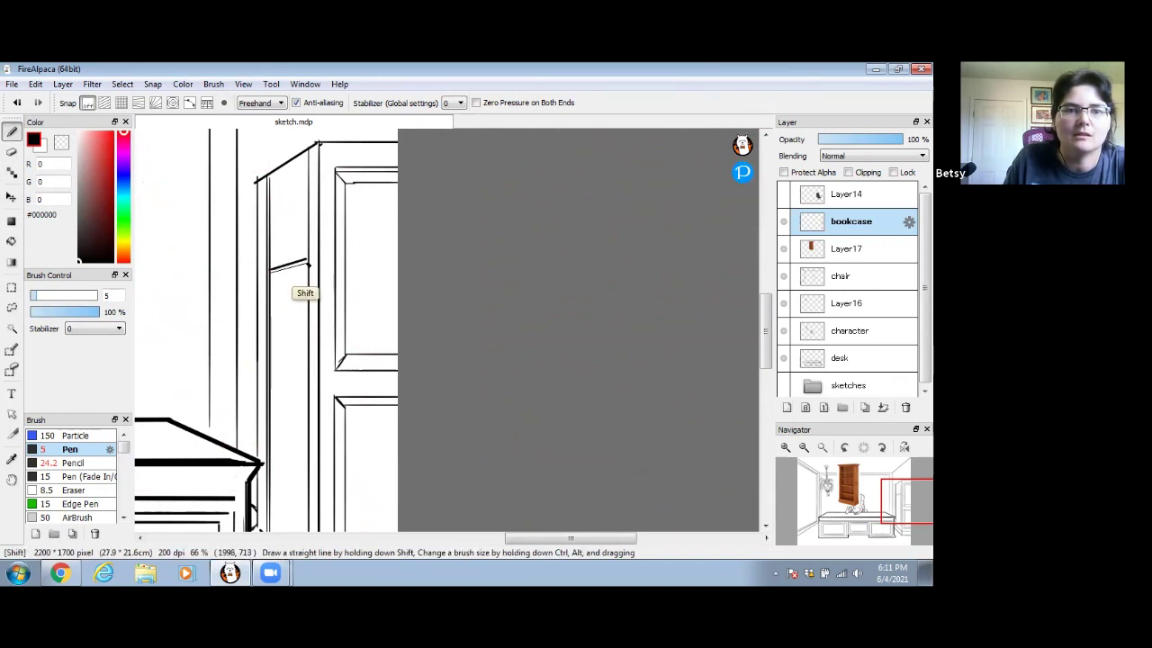
{"action": "left_click", "coordinate": [271, 277]}
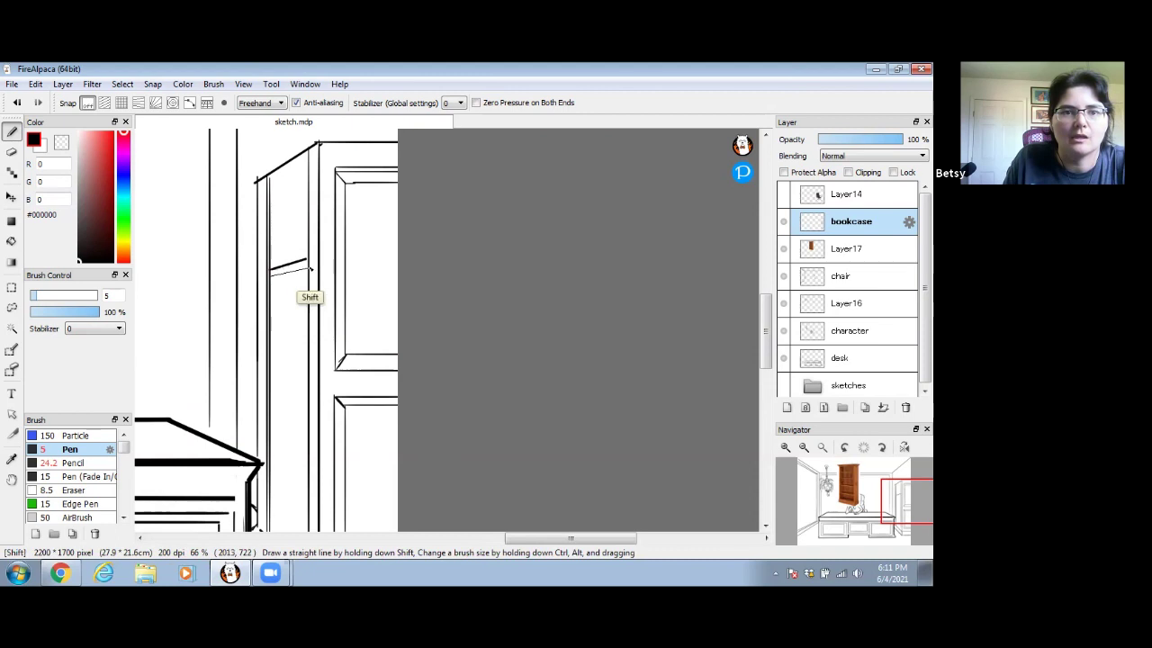
{"action": "left_click", "coordinate": [308, 264], "text": "shift"}
{"action": "key", "text": "space"}
{"action": "left_click_drag", "start_coordinate": [282, 223], "coordinate": [309, 242]}
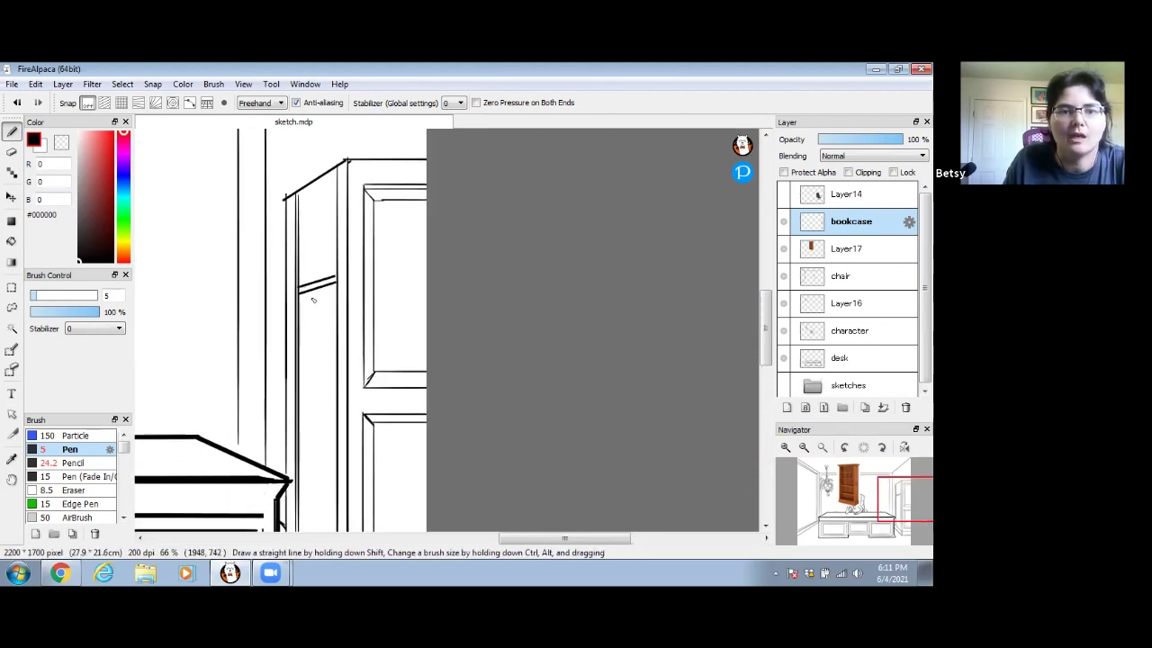
{"action": "key", "text": "shift"}
{"action": "left_click_drag", "start_coordinate": [299, 295], "coordinate": [335, 295]}
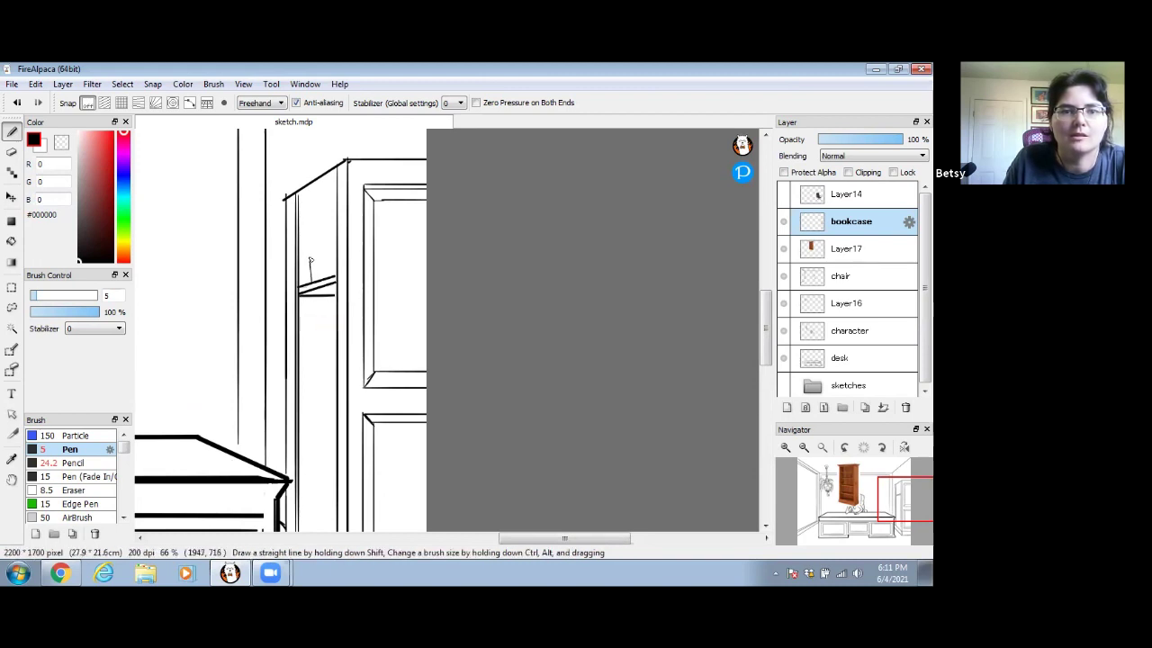
- Ink the bookcase's lower shelf with slanted lines between the frame lines, add a standing book on it, and clean up the book's stray strokes
{"action": "key", "text": "space"}
{"action": "left_click_drag", "start_coordinate": [341, 388], "coordinate": [319, 294]}
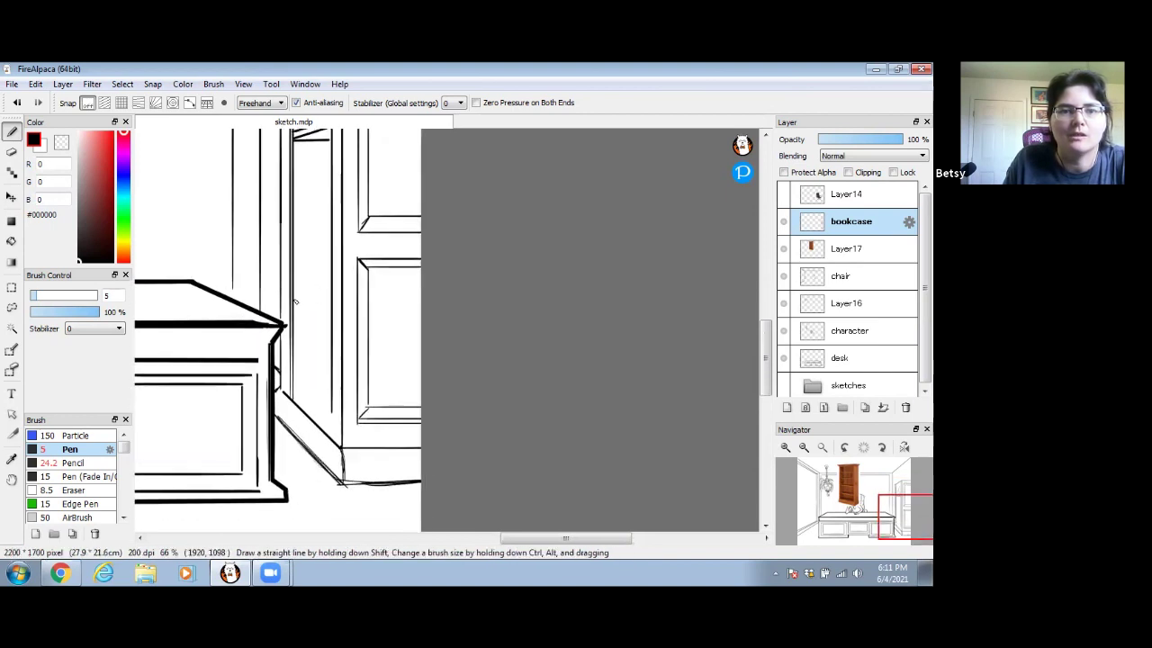
{"action": "left_click_drag", "start_coordinate": [294, 300], "coordinate": [329, 321]}
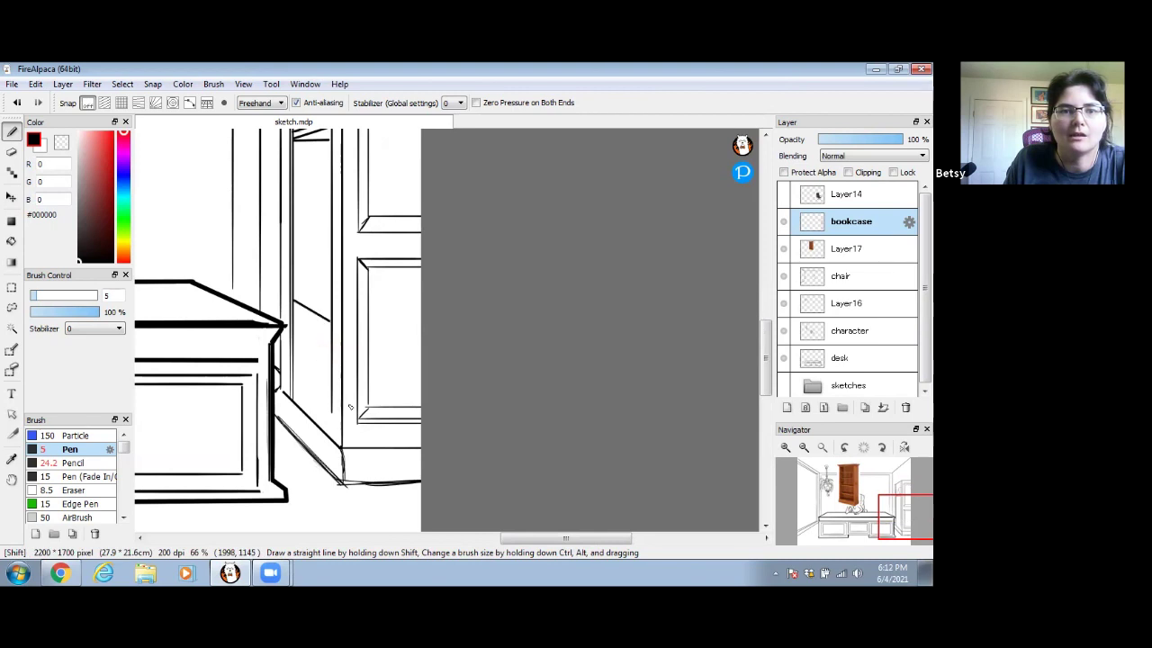
{"action": "mouse_move", "coordinate": [293, 288]}
{"action": "left_mouse_down"}
{"action": "mouse_move", "coordinate": [333, 317]}
{"action": "mouse_move", "coordinate": [303, 286]}
{"action": "mouse_move", "coordinate": [327, 284]}
{"action": "mouse_move", "coordinate": [297, 285]}
{"action": "mouse_move", "coordinate": [323, 290]}
{"action": "mouse_move", "coordinate": [309, 282]}
{"action": "mouse_move", "coordinate": [308, 237]}
{"action": "mouse_move", "coordinate": [323, 268]}
{"action": "mouse_move", "coordinate": [321, 242]}
{"action": "mouse_move", "coordinate": [321, 277]}
{"action": "mouse_move", "coordinate": [330, 235]}
{"action": "left_mouse_up"}
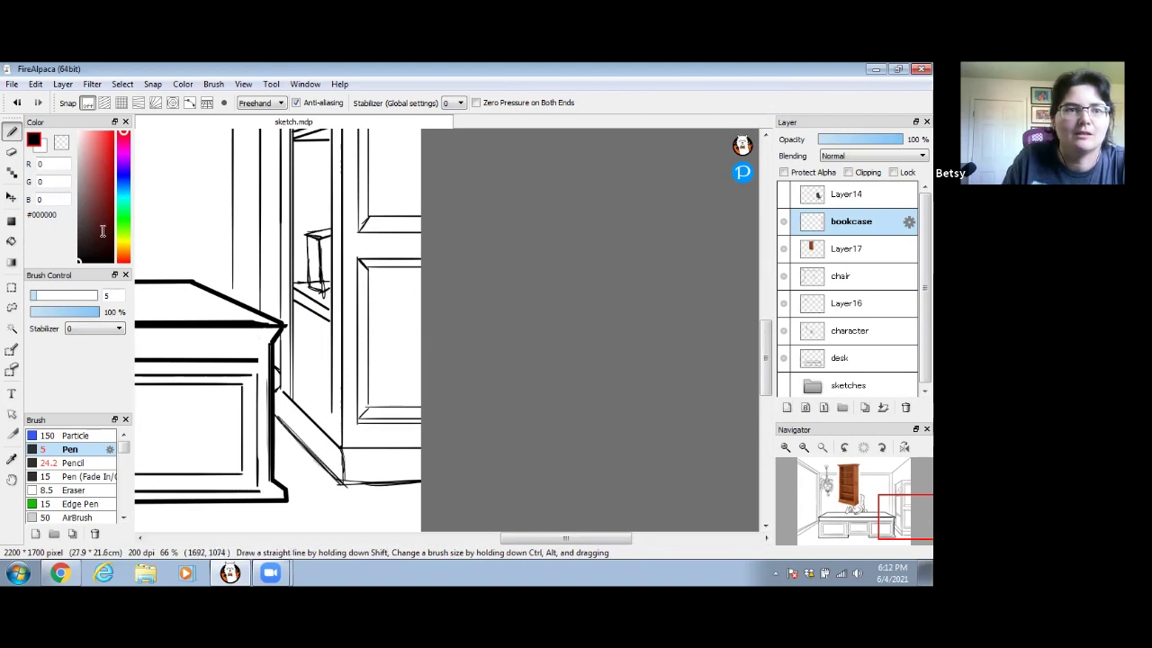
{"action": "key", "text": "e"}
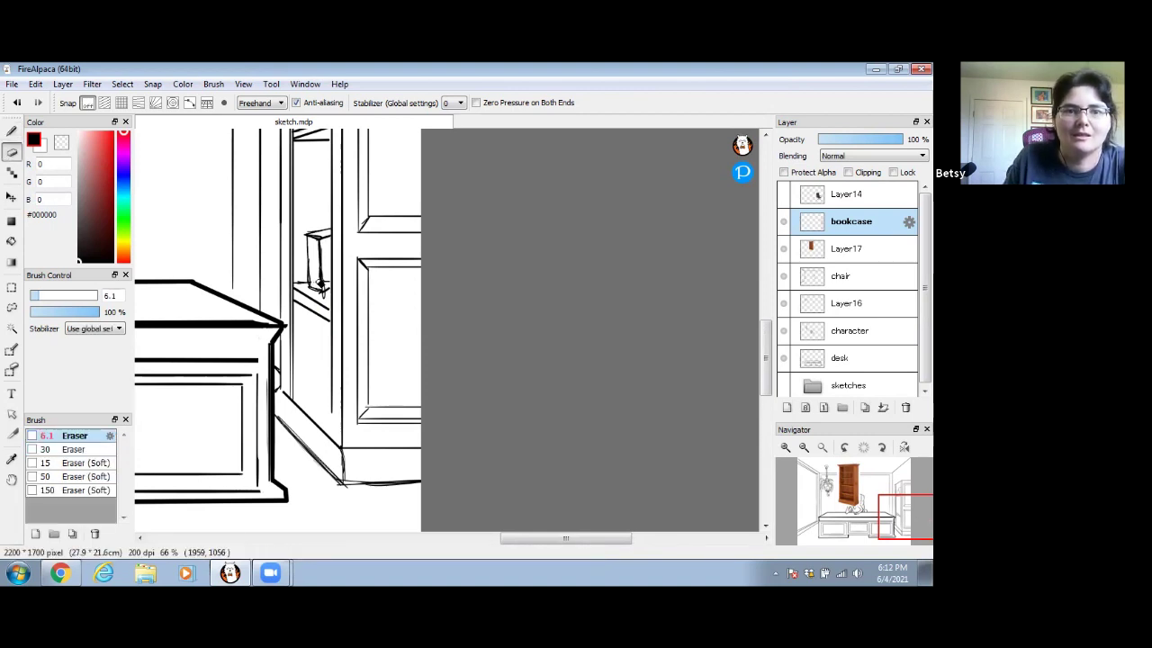
{"action": "key", "text": "space"}
{"action": "mouse_move", "coordinate": [305, 252]}
{"action": "left_mouse_down"}
{"action": "mouse_move", "coordinate": [343, 270]}
{"action": "mouse_move", "coordinate": [333, 246]}
{"action": "left_mouse_up"}
{"action": "left_click", "coordinate": [12, 132]}
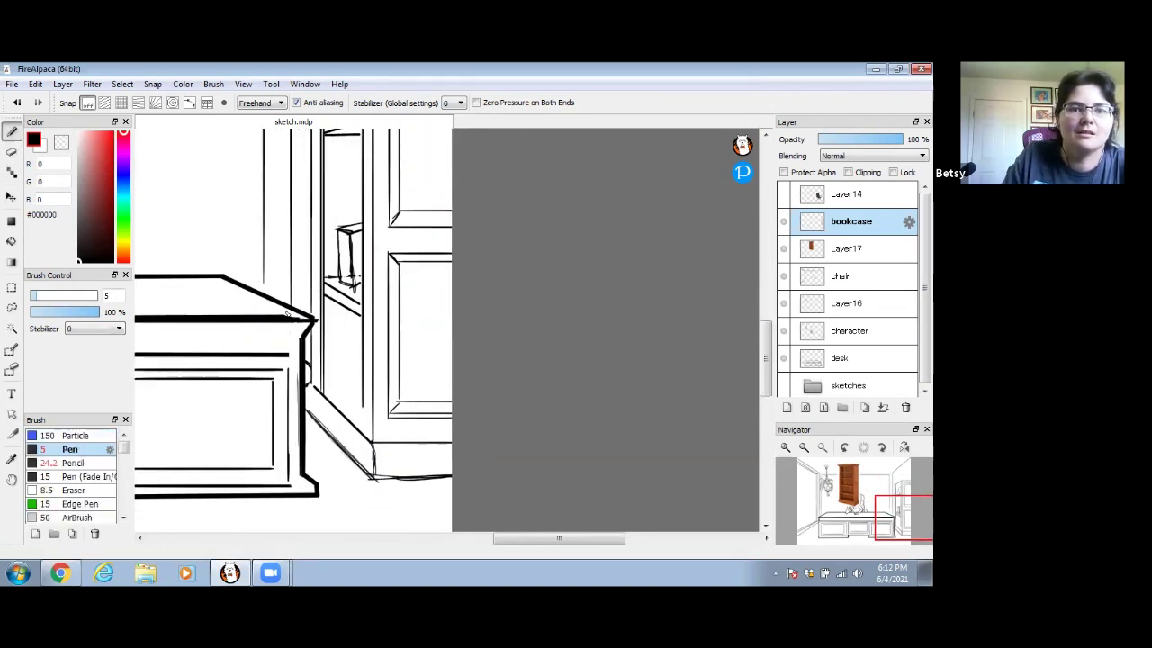
- Ink two upright books of different heights standing on the bookcase's upper shelf
{"action": "key", "text": "space"}
{"action": "left_click_drag", "start_coordinate": [350, 393], "coordinate": [346, 362]}
{"action": "left_click_drag", "start_coordinate": [355, 269], "coordinate": [357, 396]}
{"action": "mouse_move", "coordinate": [319, 349]}
{"action": "left_mouse_down"}
{"action": "mouse_move", "coordinate": [353, 344]}
{"action": "mouse_move", "coordinate": [320, 350]}
{"action": "mouse_move", "coordinate": [337, 346]}
{"action": "left_mouse_up"}
{"action": "key", "text": "space"}
{"action": "left_click_drag", "start_coordinate": [372, 219], "coordinate": [361, 351]}
{"action": "left_click_drag", "start_coordinate": [350, 242], "coordinate": [364, 333]}
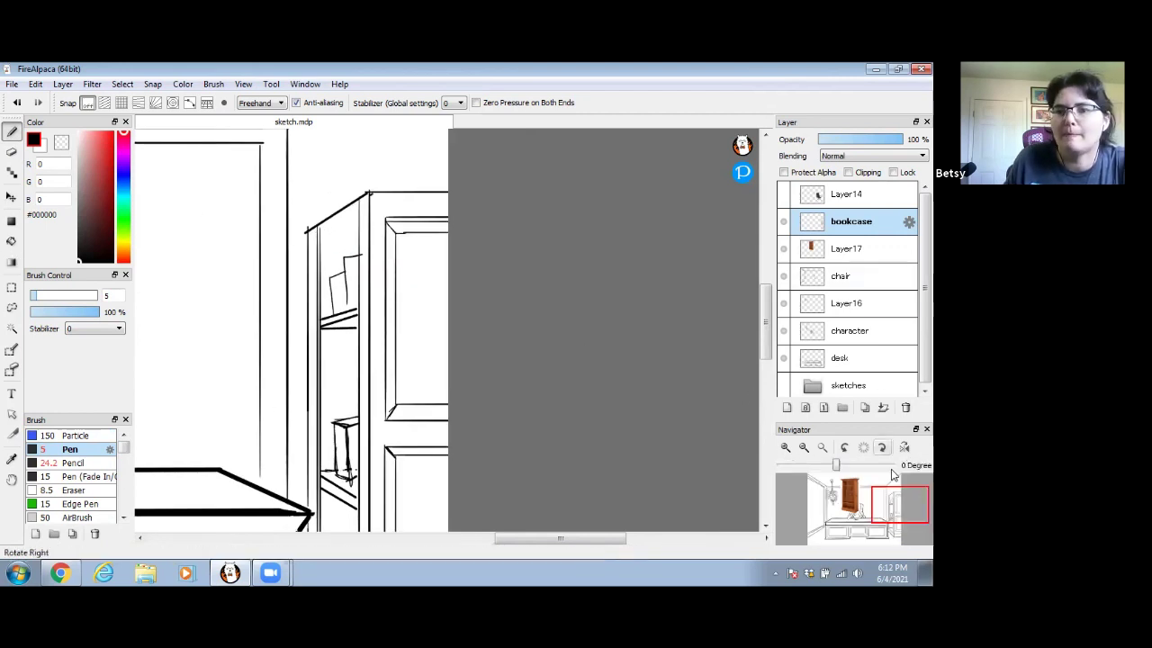
- Ink a slanted line just under the bookcase's side top edge, between the frame lines, and erase its excess
{"action": "mouse_move", "coordinate": [885, 500]}
{"action": "left_mouse_down"}
{"action": "mouse_move", "coordinate": [848, 485]}
{"action": "mouse_move", "coordinate": [884, 497]}
{"action": "left_mouse_up"}
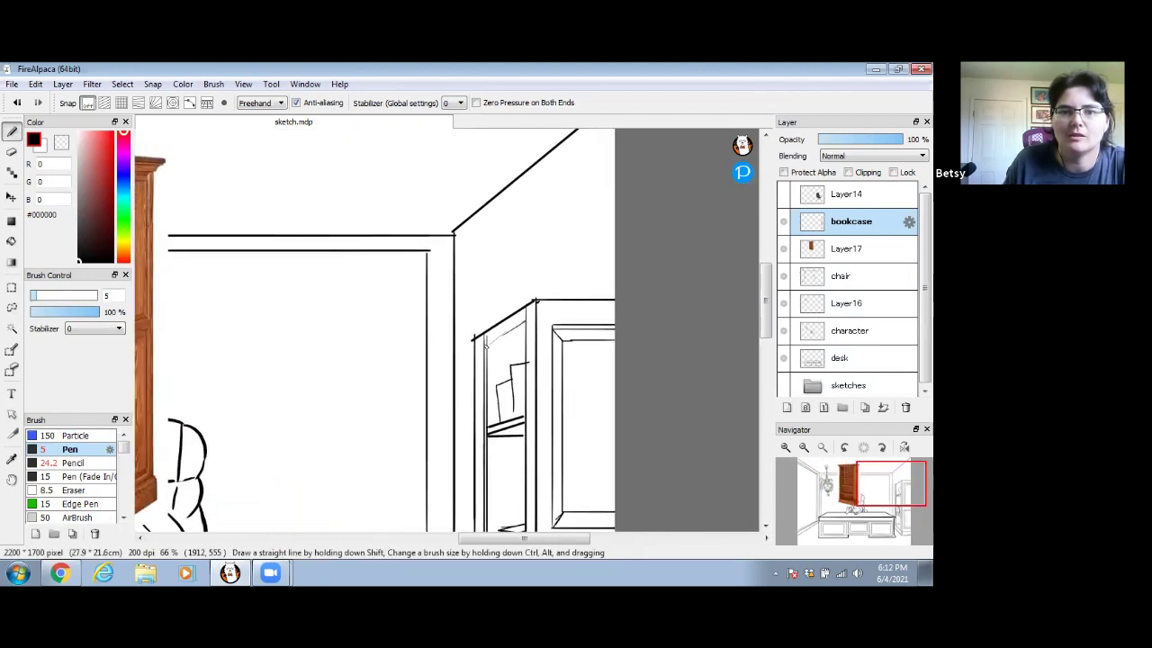
{"action": "key", "text": "e"}
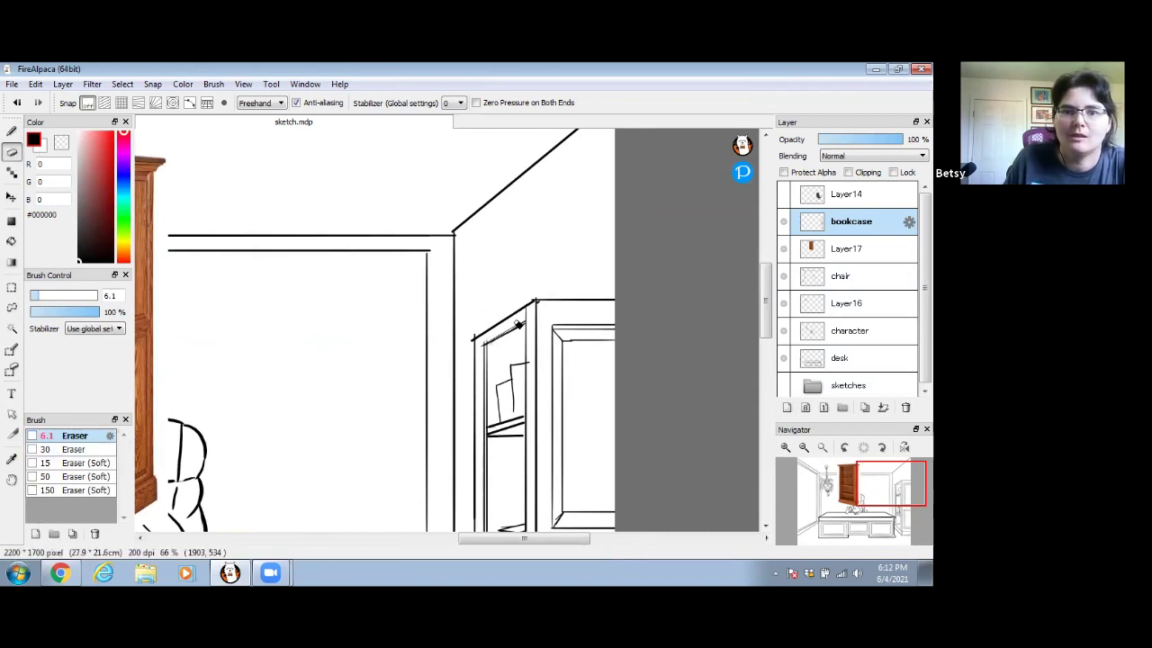
{"action": "key", "text": "p"}
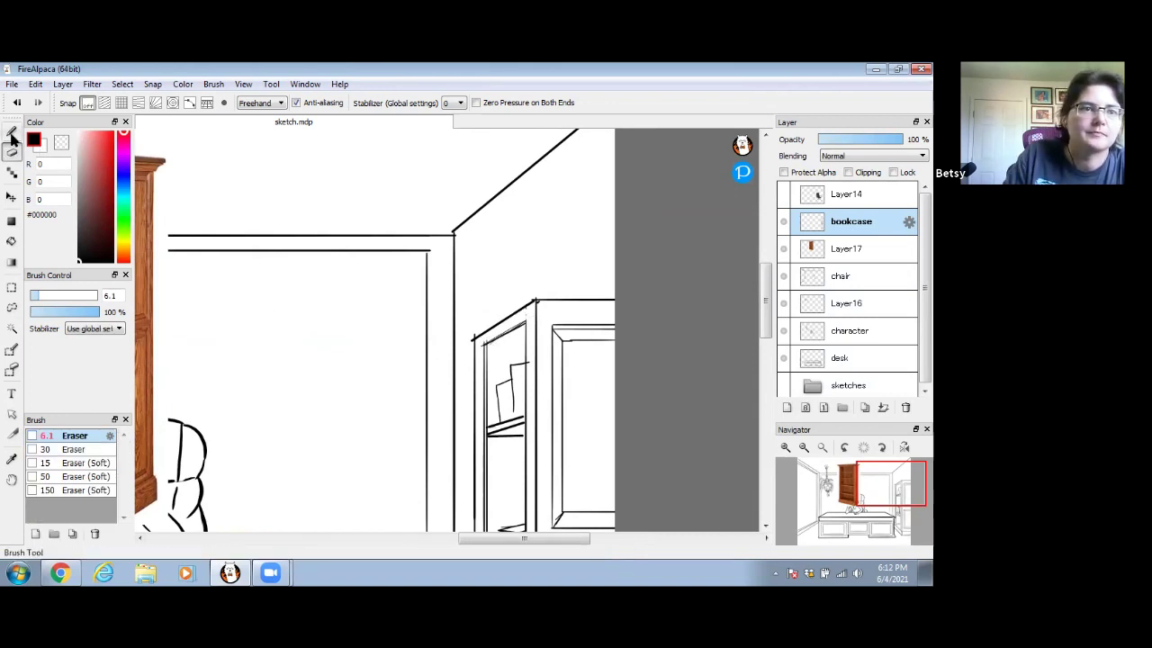
- Ink a crown molding along the bookcase's top, with a curved profile at the far corner, slanted side lines and horizontal front lines
{"action": "key", "text": "space"}
{"action": "left_click_drag", "start_coordinate": [495, 271], "coordinate": [548, 285]}
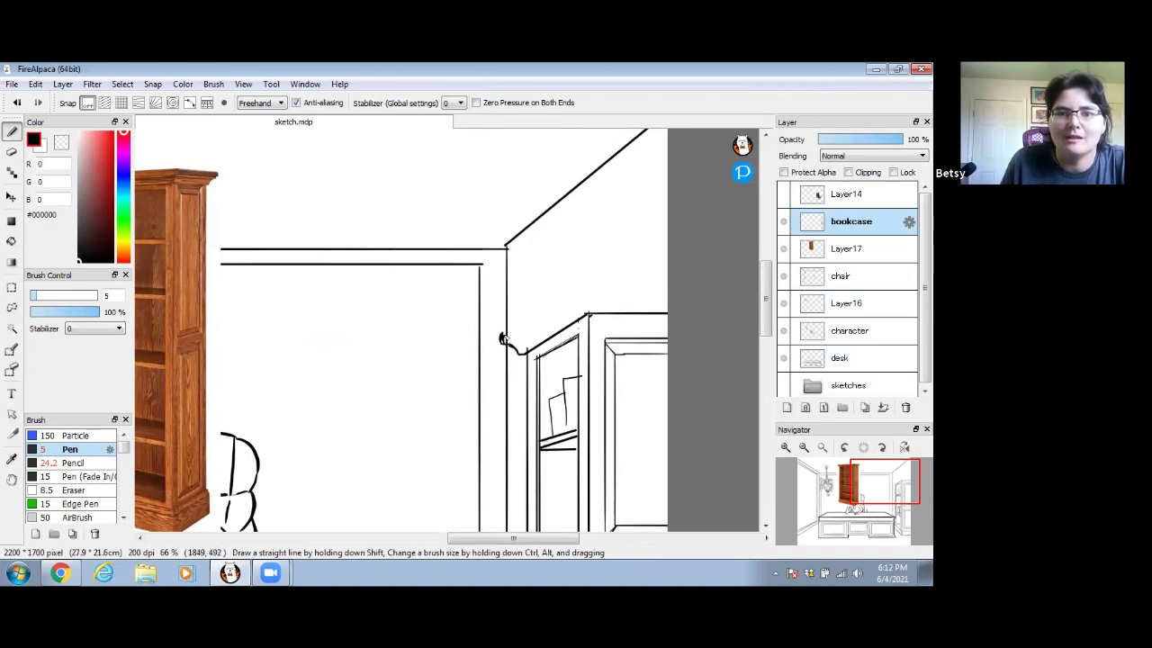
{"action": "mouse_move", "coordinate": [567, 303]}
{"action": "left_mouse_down"}
{"action": "mouse_move", "coordinate": [505, 340]}
{"action": "mouse_move", "coordinate": [518, 340]}
{"action": "mouse_move", "coordinate": [494, 334]}
{"action": "mouse_move", "coordinate": [567, 286]}
{"action": "left_mouse_up"}
{"action": "left_click_drag", "start_coordinate": [520, 320], "coordinate": [590, 276]}
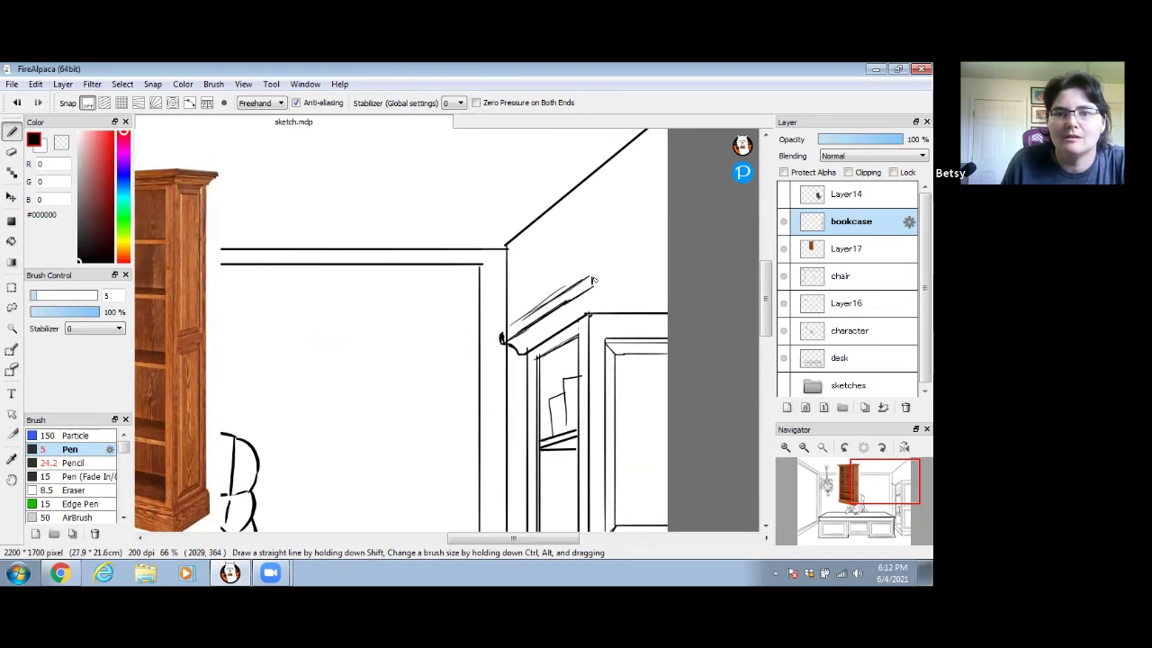
{"action": "left_click_drag", "start_coordinate": [607, 274], "coordinate": [662, 273]}
{"action": "mouse_move", "coordinate": [589, 273]}
{"action": "left_mouse_down"}
{"action": "mouse_move", "coordinate": [665, 278]}
{"action": "mouse_move", "coordinate": [589, 287]}
{"action": "left_mouse_up"}
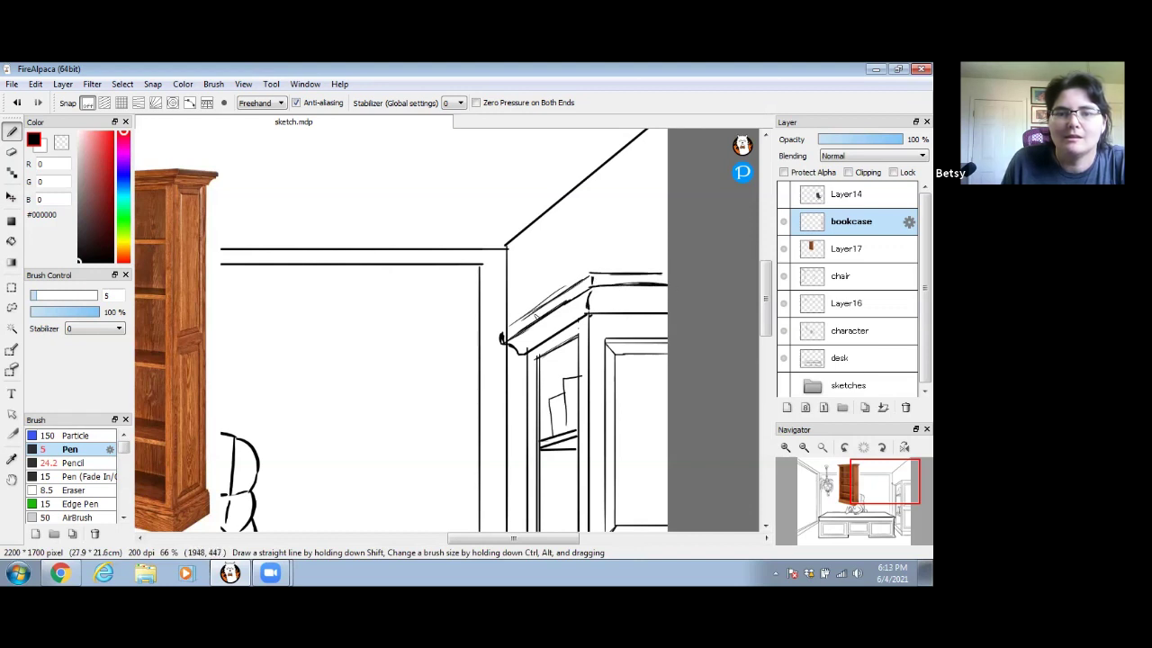
- Ink the tip of the crown molding at the far corner and erase overlapping lines there, switching to the chair layer
{"action": "left_click_drag", "start_coordinate": [503, 334], "coordinate": [466, 331]}
{"action": "key", "text": "e"}
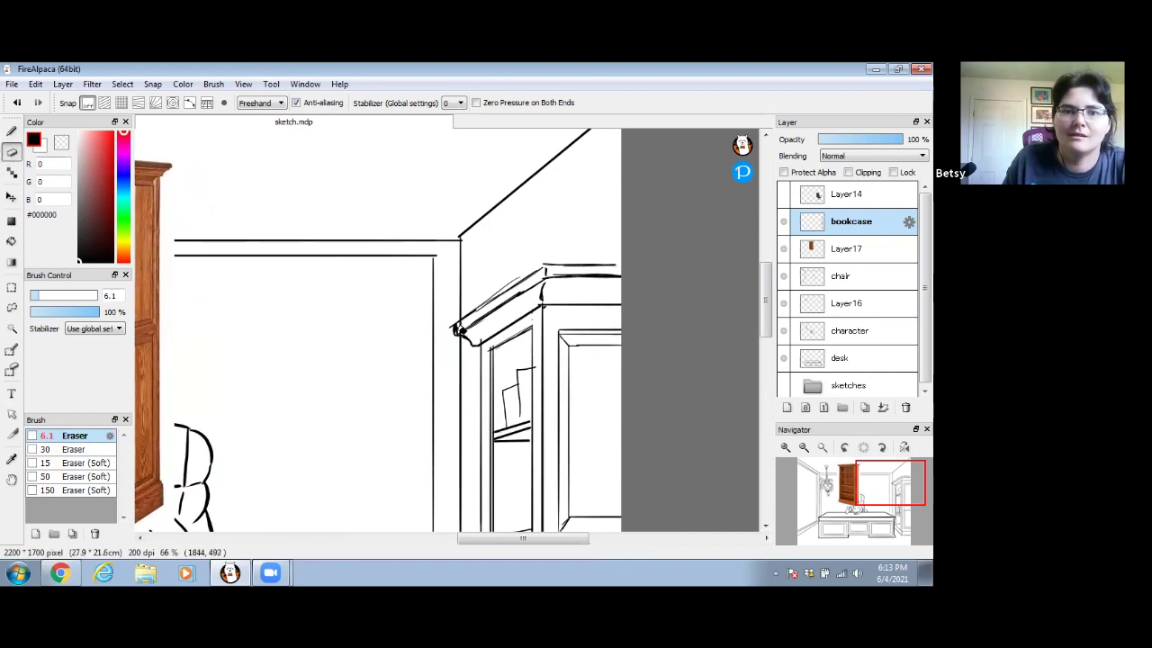
{"action": "left_click", "coordinate": [846, 277]}
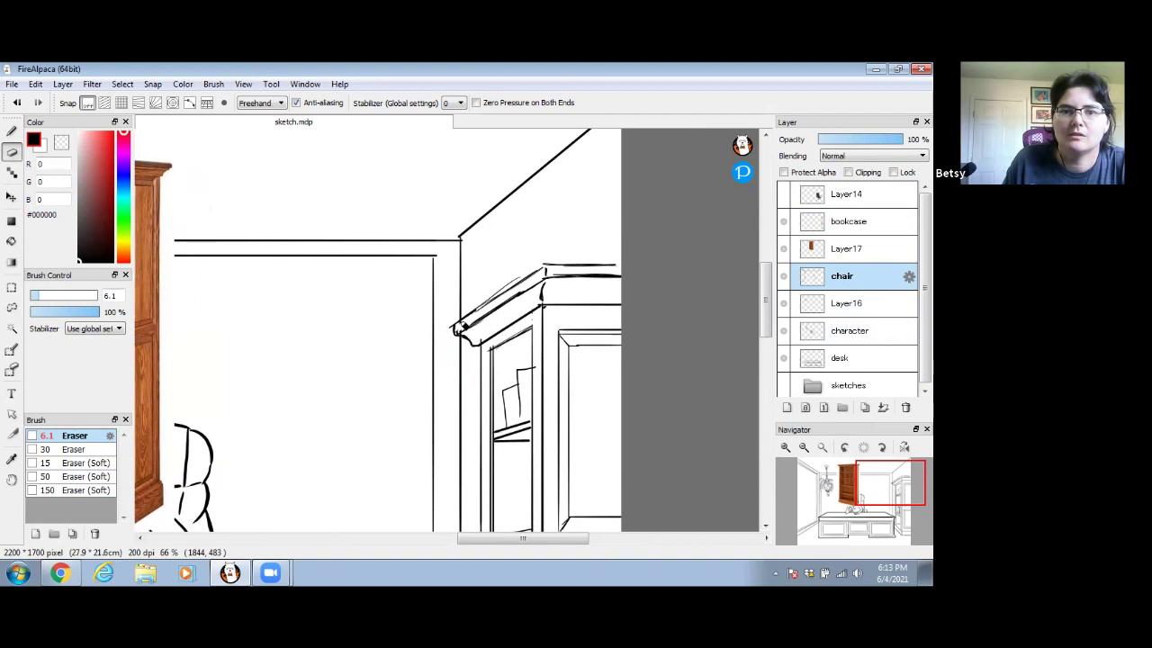
- Ink a potted plant with rounded leaves on top of the bookcase, using the Pen on the chair layer
{"action": "key", "text": "b"}
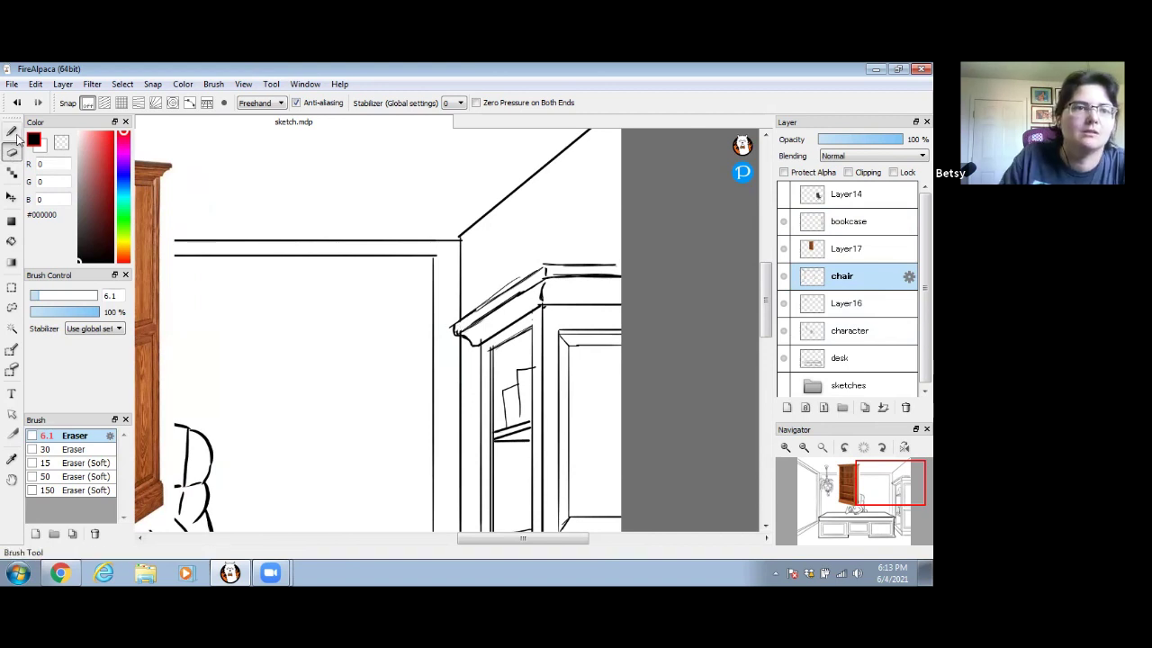
{"action": "mouse_move", "coordinate": [537, 294]}
{"action": "left_mouse_down"}
{"action": "mouse_move", "coordinate": [514, 344]}
{"action": "mouse_move", "coordinate": [517, 295]}
{"action": "mouse_move", "coordinate": [507, 316]}
{"action": "mouse_move", "coordinate": [503, 282]}
{"action": "mouse_move", "coordinate": [505, 321]}
{"action": "left_mouse_up"}
{"action": "mouse_move", "coordinate": [568, 281]}
{"action": "left_mouse_down"}
{"action": "mouse_move", "coordinate": [524, 273]}
{"action": "mouse_move", "coordinate": [544, 271]}
{"action": "mouse_move", "coordinate": [568, 291]}
{"action": "mouse_move", "coordinate": [512, 269]}
{"action": "mouse_move", "coordinate": [515, 257]}
{"action": "mouse_move", "coordinate": [523, 275]}
{"action": "mouse_move", "coordinate": [539, 252]}
{"action": "mouse_move", "coordinate": [525, 254]}
{"action": "mouse_move", "coordinate": [521, 240]}
{"action": "mouse_move", "coordinate": [551, 271]}
{"action": "left_mouse_up"}
{"action": "mouse_move", "coordinate": [532, 244]}
{"action": "left_mouse_down"}
{"action": "mouse_move", "coordinate": [543, 241]}
{"action": "mouse_move", "coordinate": [536, 254]}
{"action": "mouse_move", "coordinate": [545, 238]}
{"action": "left_mouse_up"}
{"action": "left_click_drag", "start_coordinate": [510, 254], "coordinate": [506, 271]}
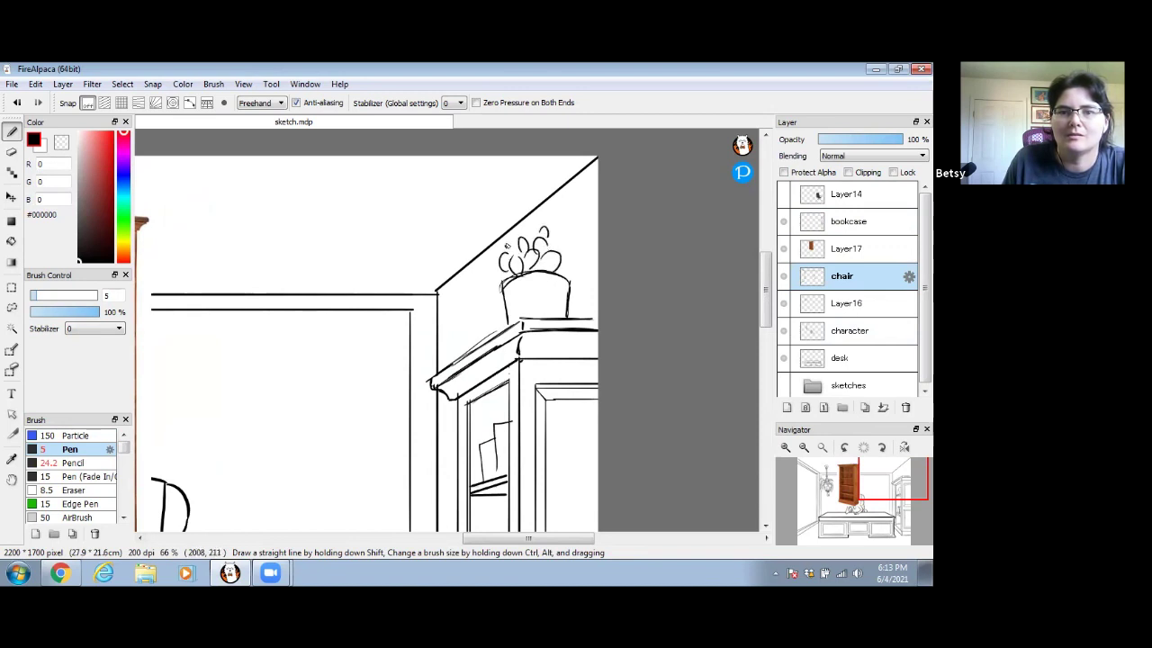
- Hide the bookcase reference photo on Layer17 and ink a slanted rug edge on the floor beneath each end of the desk
{"action": "left_click", "coordinate": [803, 448]}
{"action": "left_click", "coordinate": [804, 447]}
{"action": "left_click", "coordinate": [803, 448]}
{"action": "left_click_drag", "start_coordinate": [403, 441], "coordinate": [502, 350]}
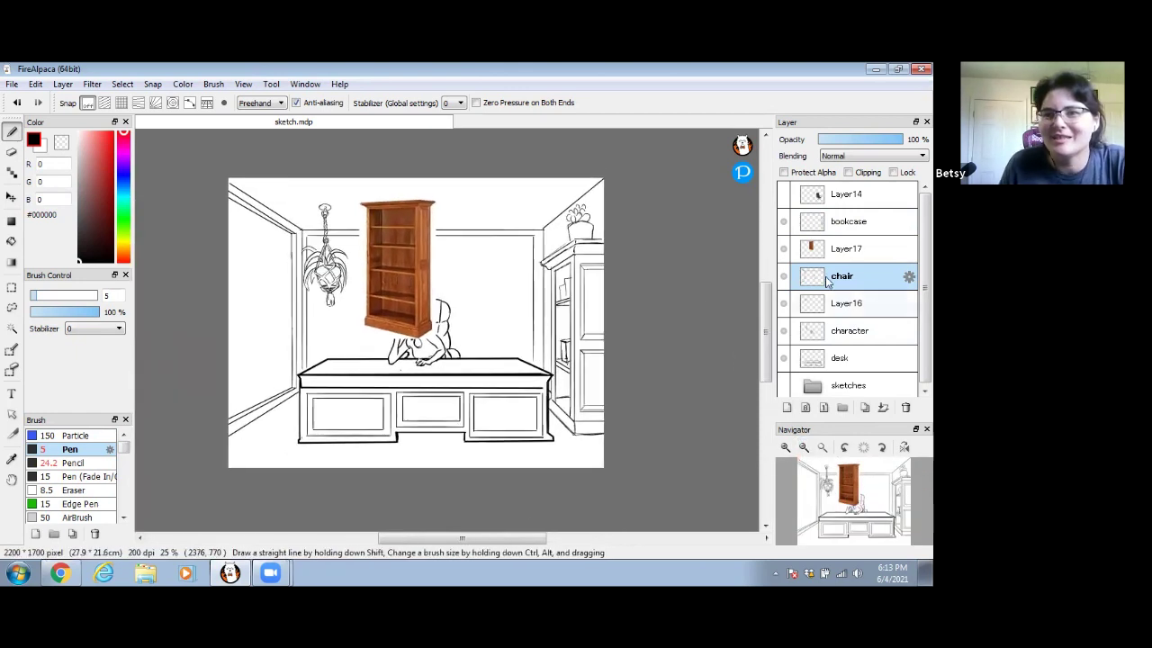
{"action": "left_click", "coordinate": [783, 248]}
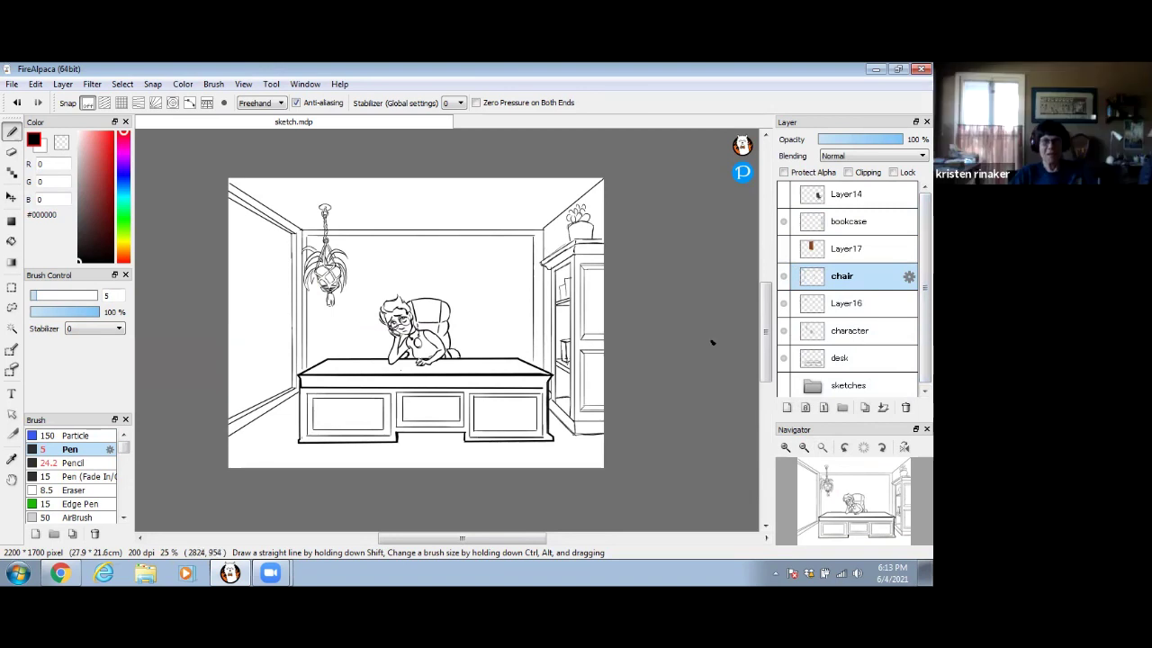
{"action": "left_click_drag", "start_coordinate": [316, 454], "coordinate": [323, 443]}
{"action": "left_click_drag", "start_coordinate": [530, 441], "coordinate": [548, 465]}
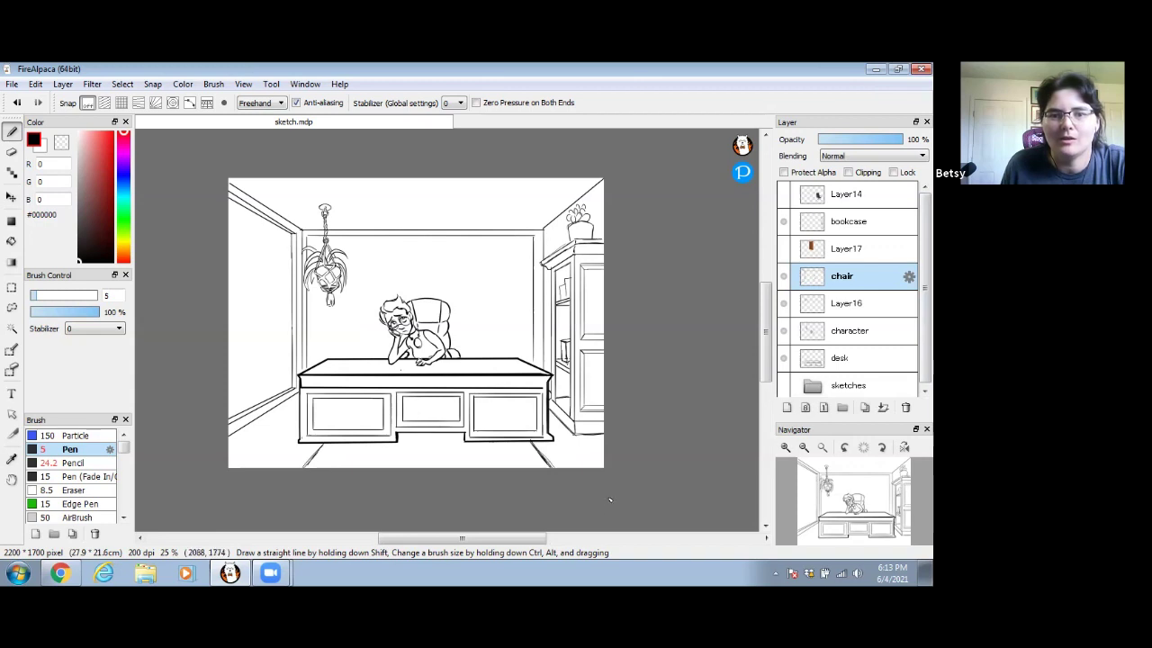
- Switch to Chrome and search Google Images for "office rug"
{"action": "left_click", "coordinate": [59, 572]}
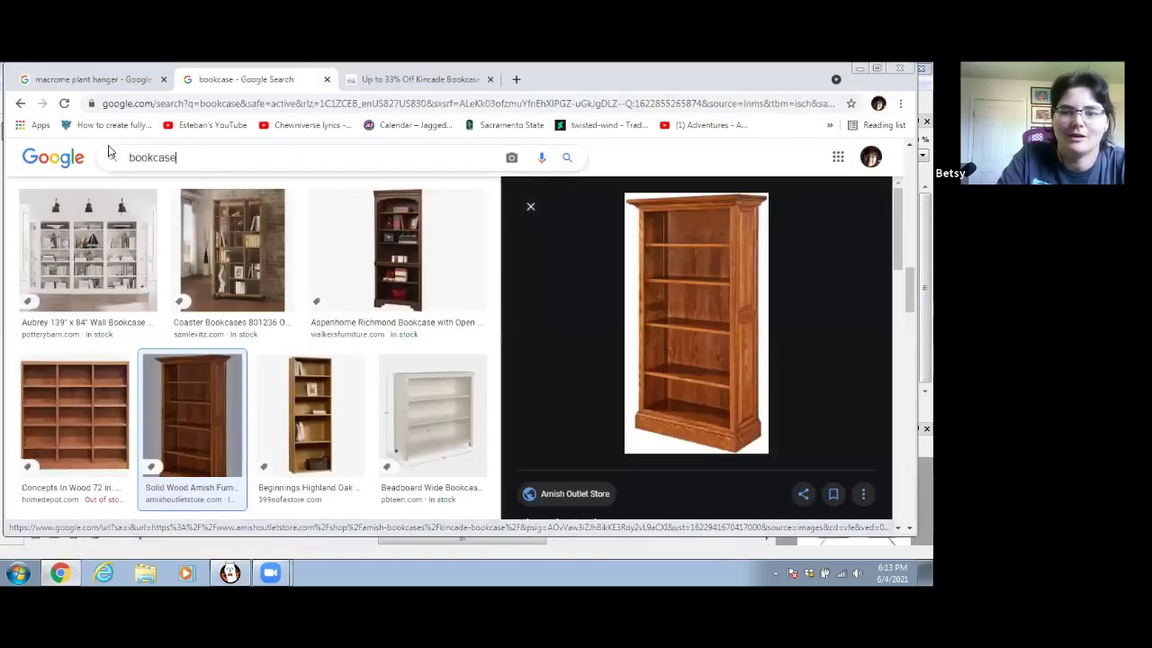
{"action": "key", "text": "BackSpace"}
{"action": "key", "text": "BackSpace"}
{"action": "key", "text": "BackSpace"}
{"action": "key", "text": "BackSpace"}
{"action": "key", "text": "BackSpace"}
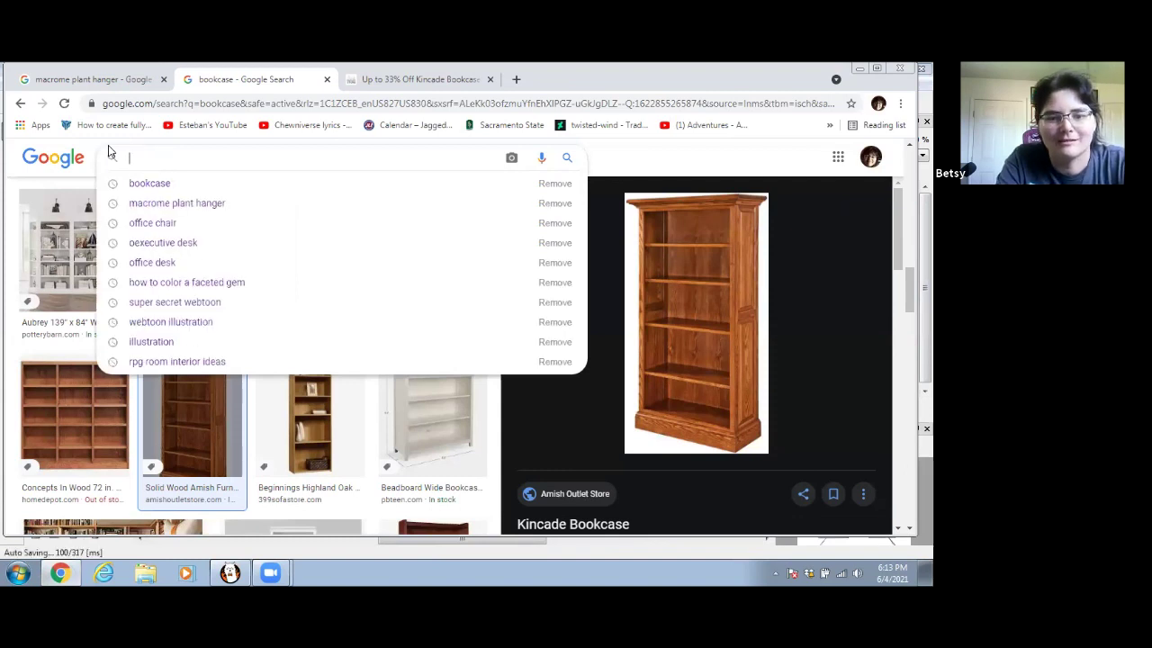
{"action": "type", "text": "office rug"}
{"action": "key", "text": "Return"}
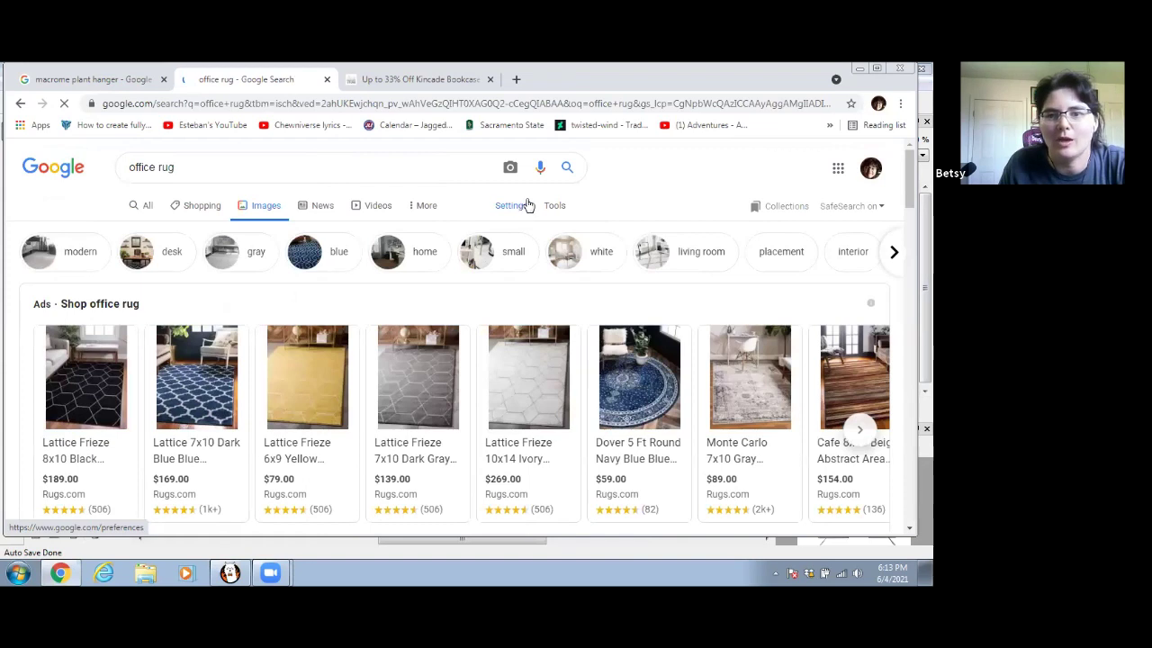
- Examine the office rug image results for pattern and placement ideas, and return to the FireAlpaca drawing
{"action": "scroll", "coordinate": [529, 206], "scroll_direction": "down", "scroll_amount": 2}
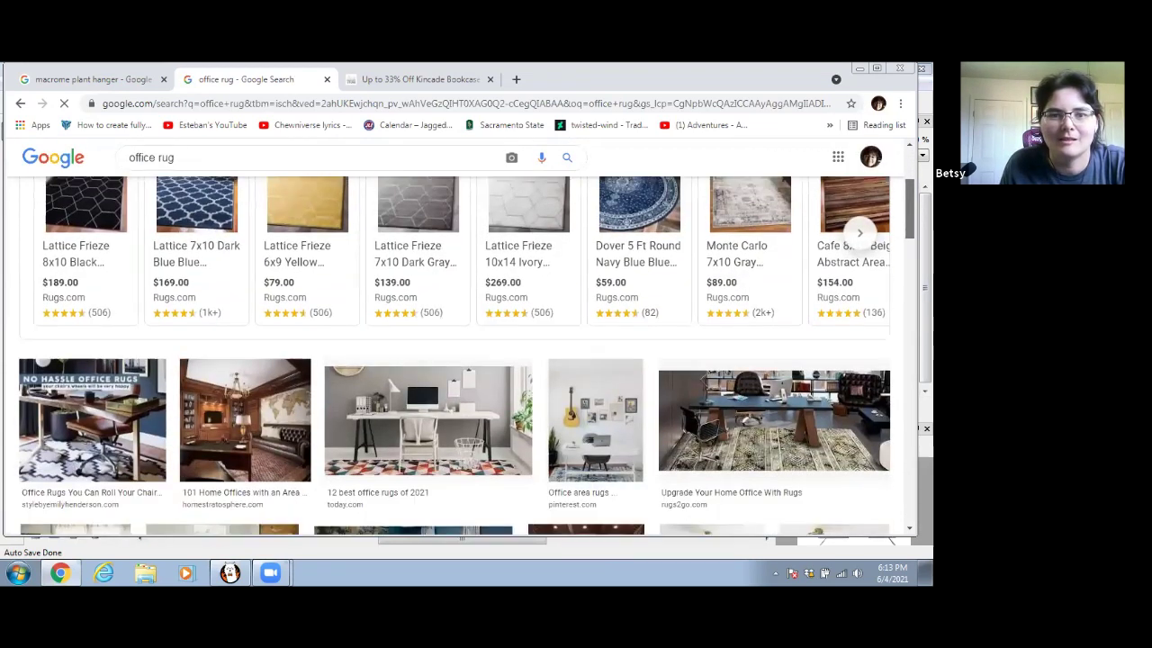
{"action": "scroll", "coordinate": [460, 351], "scroll_direction": "down", "scroll_amount": 1}
{"action": "scroll", "coordinate": [866, 262], "scroll_direction": "down", "scroll_amount": 2}
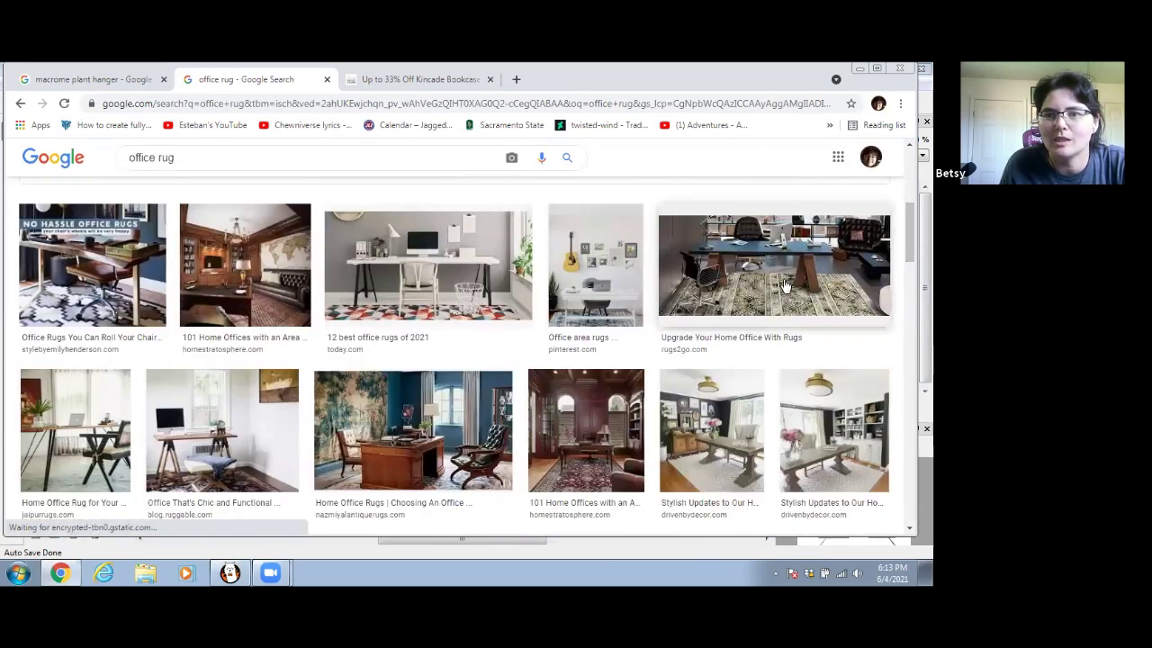
{"action": "scroll", "coordinate": [884, 470], "scroll_direction": "down", "scroll_amount": 5}
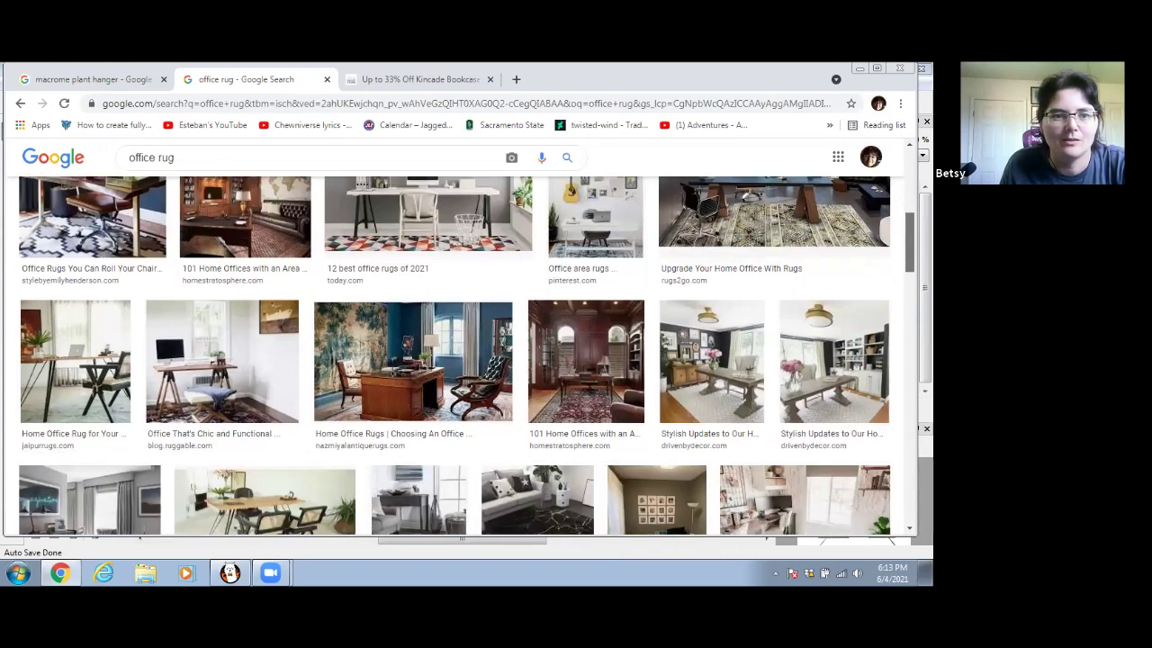
{"action": "scroll", "coordinate": [883, 470], "scroll_direction": "down", "scroll_amount": 2}
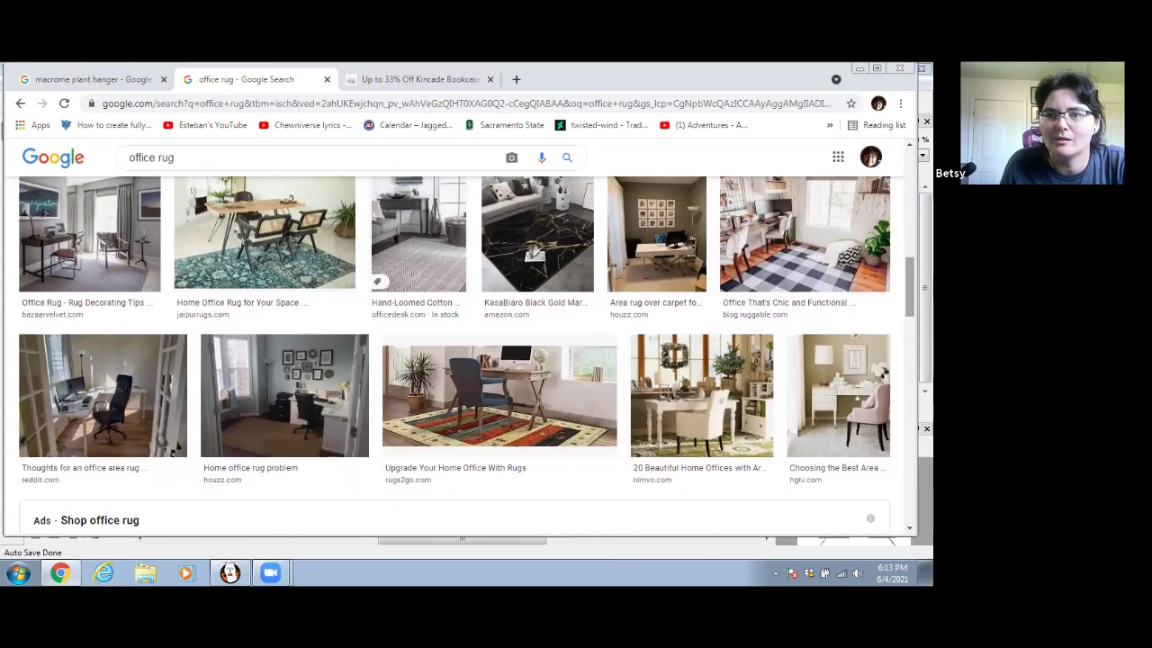
{"action": "scroll", "coordinate": [837, 404], "scroll_direction": "down", "scroll_amount": 5}
{"action": "scroll", "coordinate": [906, 342], "scroll_direction": "down", "scroll_amount": 5}
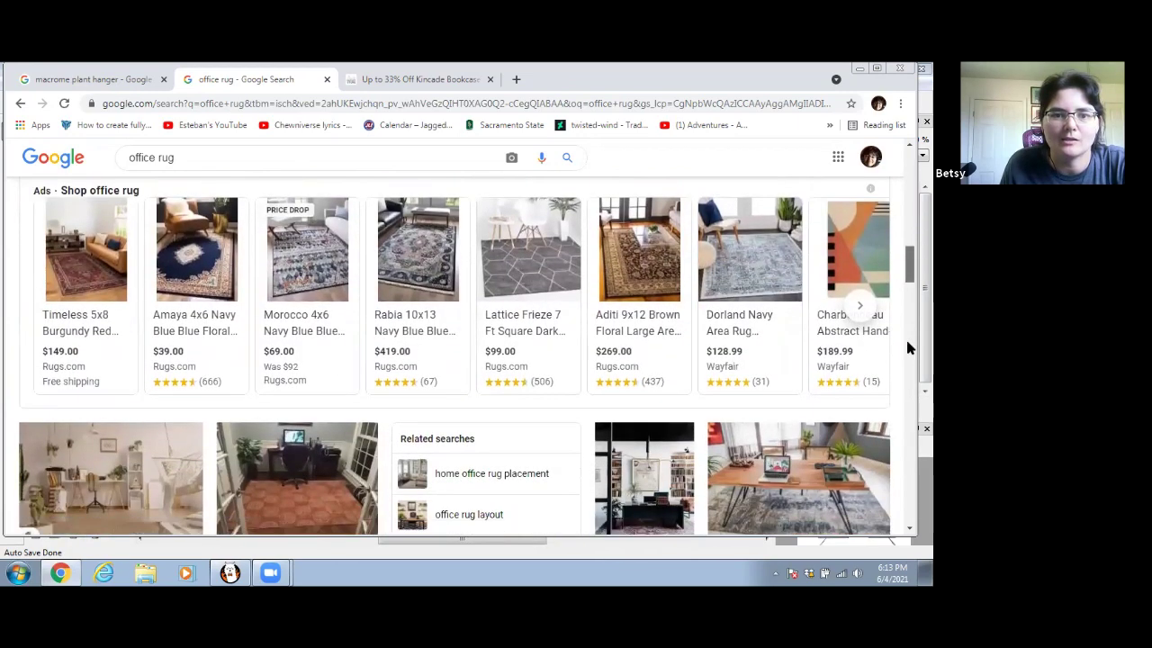
{"action": "left_click", "coordinate": [230, 572]}
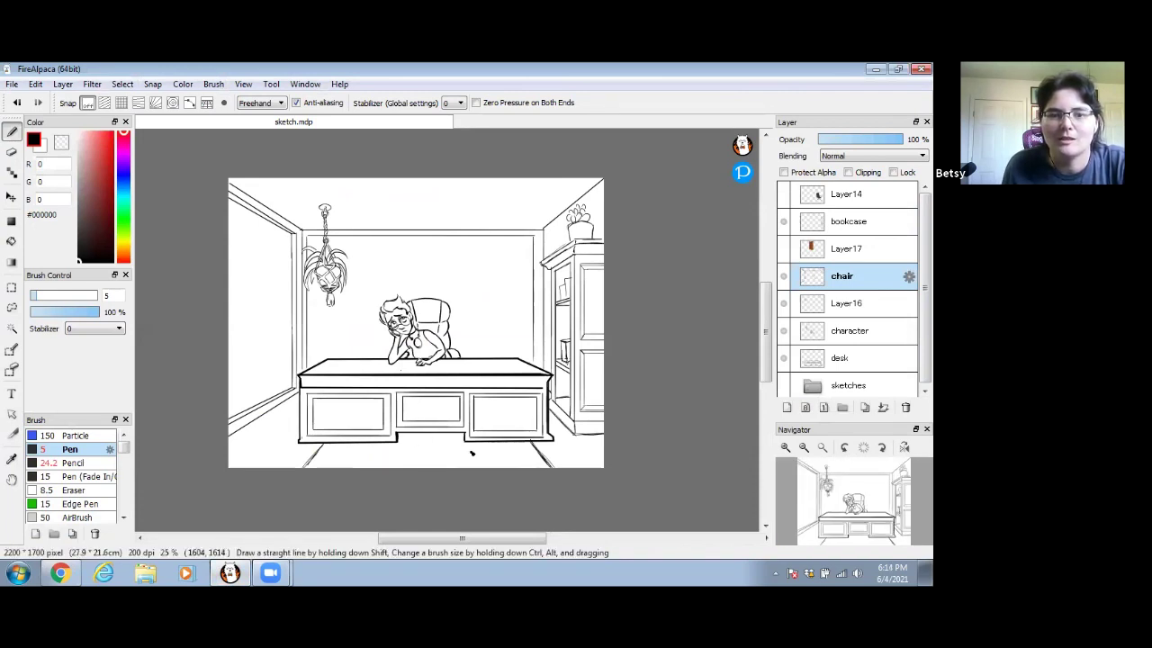
- Ink an angular geometric pattern across the rug in front of the desk and add inner border lines along its slanted sides
{"action": "left_click_drag", "start_coordinate": [423, 460], "coordinate": [423, 444]}
{"action": "left_click_drag", "start_coordinate": [416, 454], "coordinate": [533, 452]}
{"action": "key", "text": "ctrl+z"}
{"action": "key", "text": "ctrl+z"}
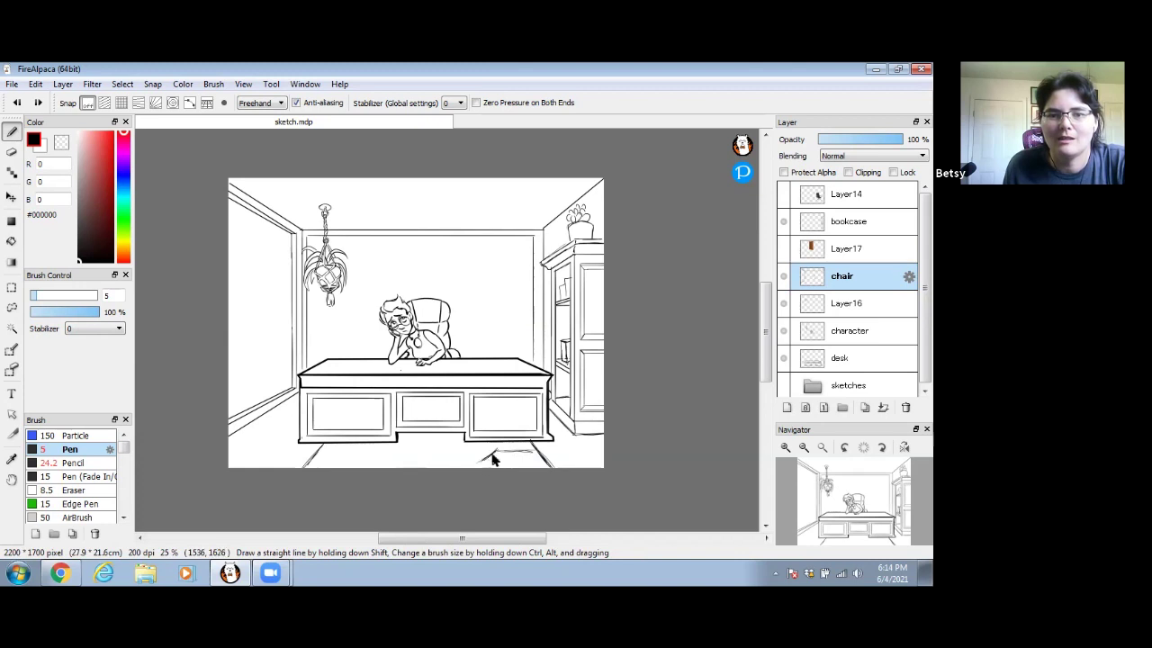
{"action": "left_click_drag", "start_coordinate": [318, 453], "coordinate": [361, 455]}
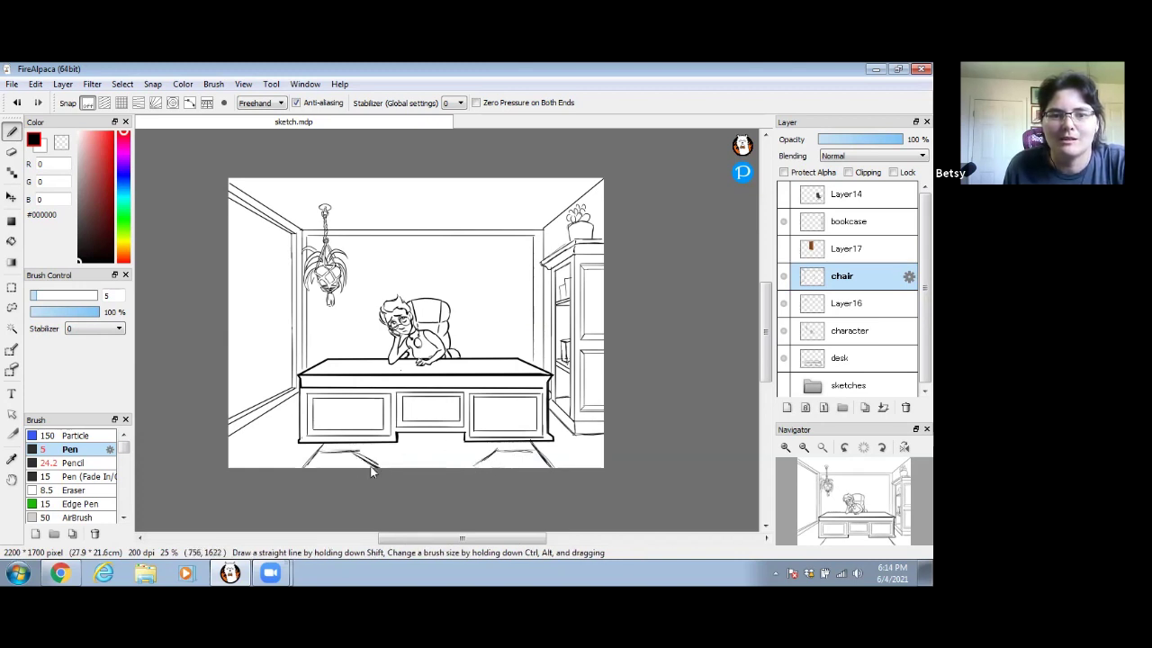
{"action": "mouse_move", "coordinate": [355, 452]}
{"action": "left_mouse_down"}
{"action": "mouse_move", "coordinate": [420, 447]}
{"action": "mouse_move", "coordinate": [388, 464]}
{"action": "mouse_move", "coordinate": [411, 463]}
{"action": "left_mouse_up"}
{"action": "mouse_move", "coordinate": [480, 456]}
{"action": "left_mouse_down"}
{"action": "mouse_move", "coordinate": [497, 449]}
{"action": "mouse_move", "coordinate": [454, 440]}
{"action": "mouse_move", "coordinate": [443, 463]}
{"action": "mouse_move", "coordinate": [431, 453]}
{"action": "left_mouse_up"}
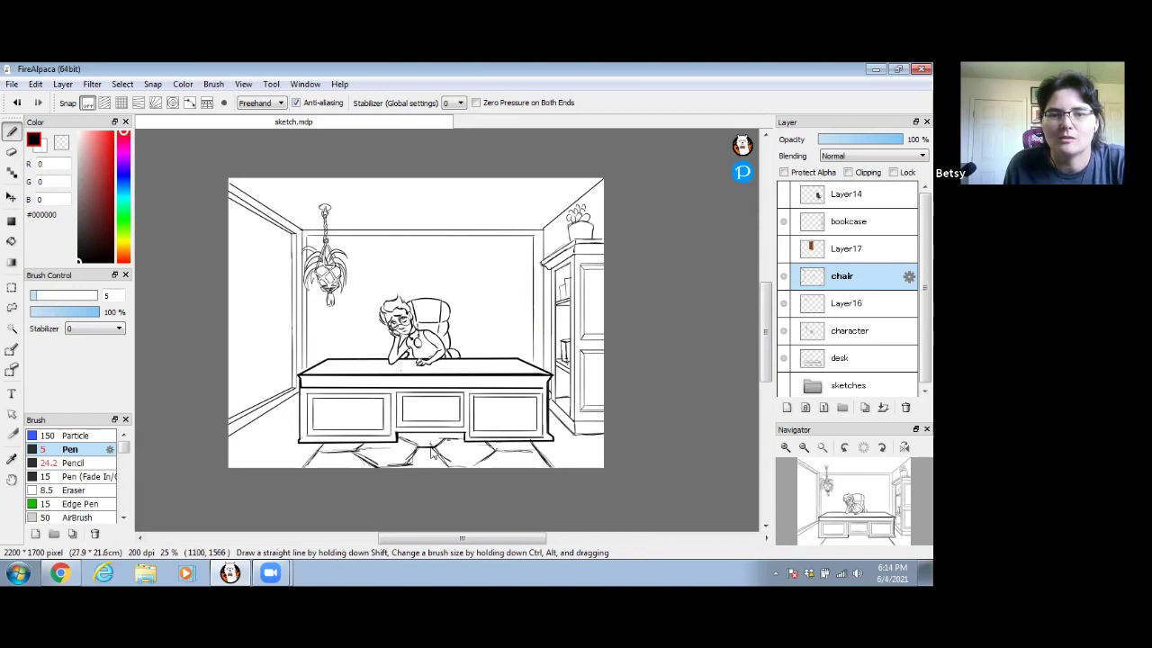
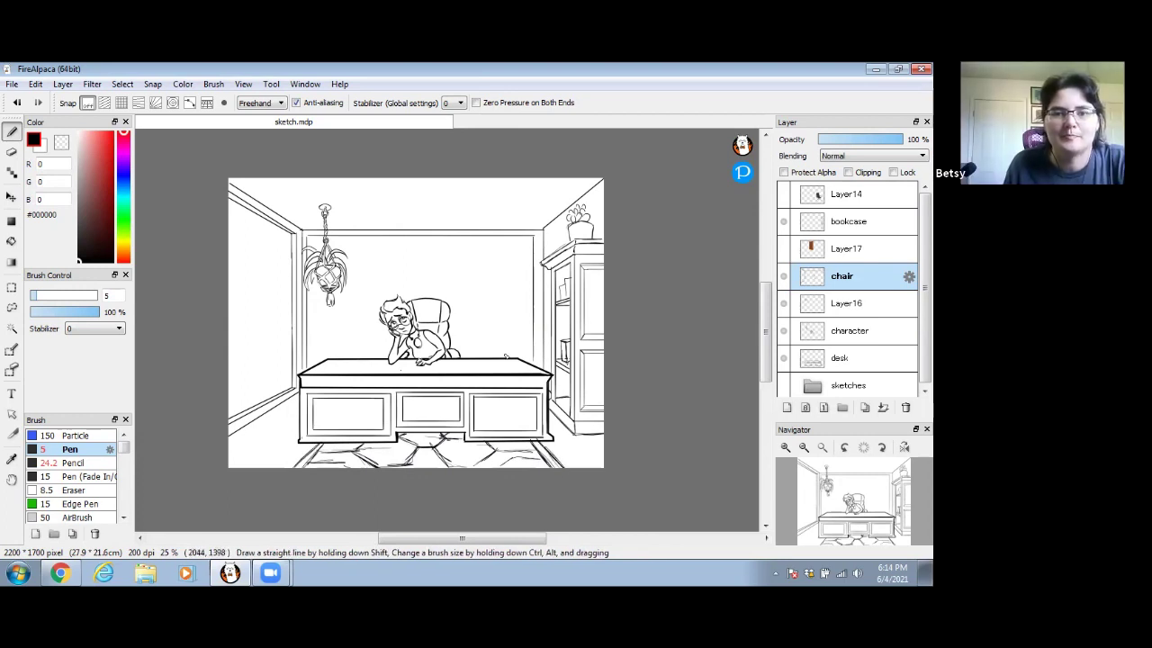
- Show the sketches folder again beneath the inked office scene
{"action": "key", "text": "space"}
{"action": "left_click_drag", "start_coordinate": [501, 375], "coordinate": [502, 334]}
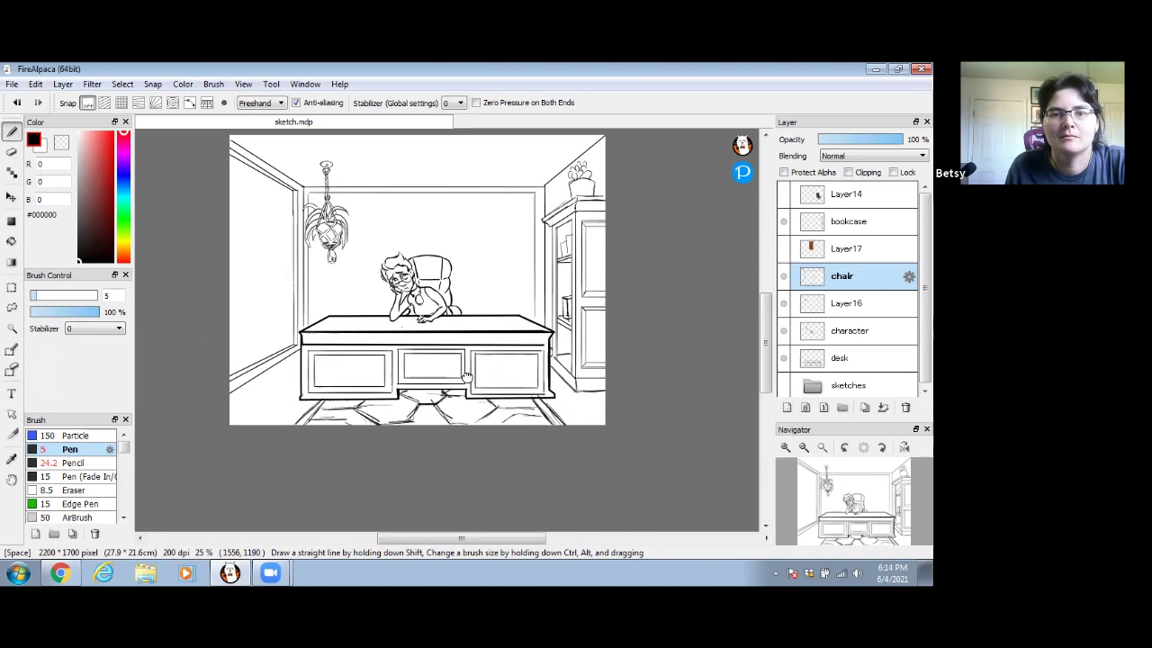
{"action": "left_click_drag", "start_coordinate": [473, 380], "coordinate": [467, 382]}
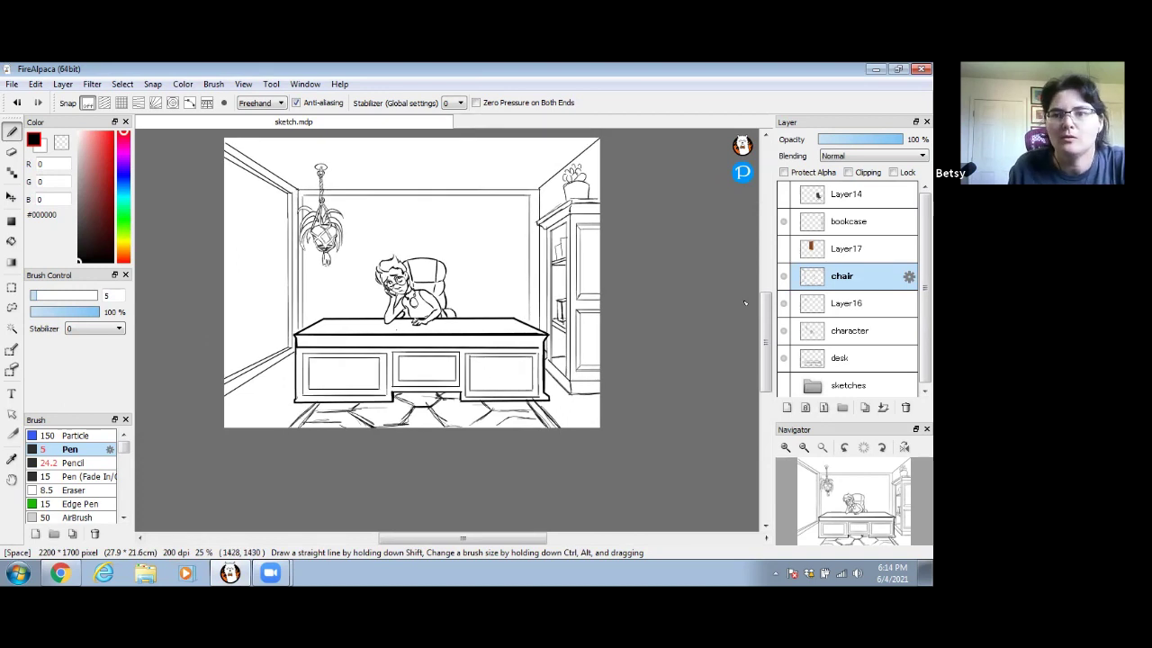
{"action": "left_click", "coordinate": [785, 386]}
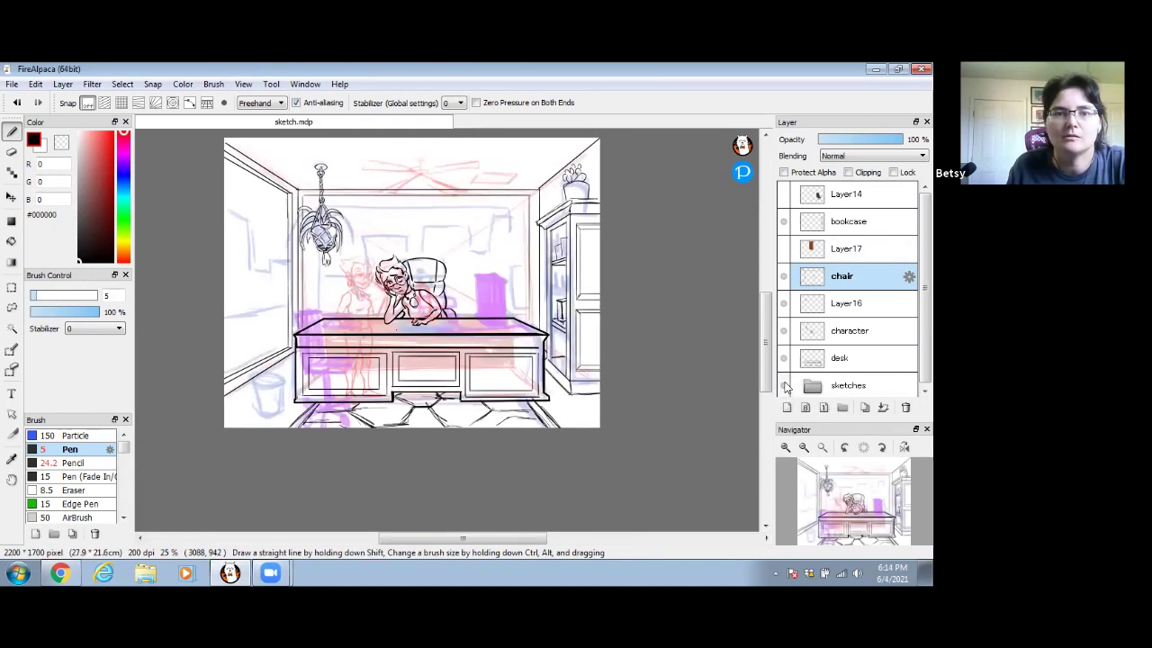
- Hide the sketches folder and ink a skyline of plain rectangular buildings in the back window with horizontal-vertical grid snapping
{"action": "left_click", "coordinate": [785, 385]}
{"action": "left_click", "coordinate": [121, 101]}
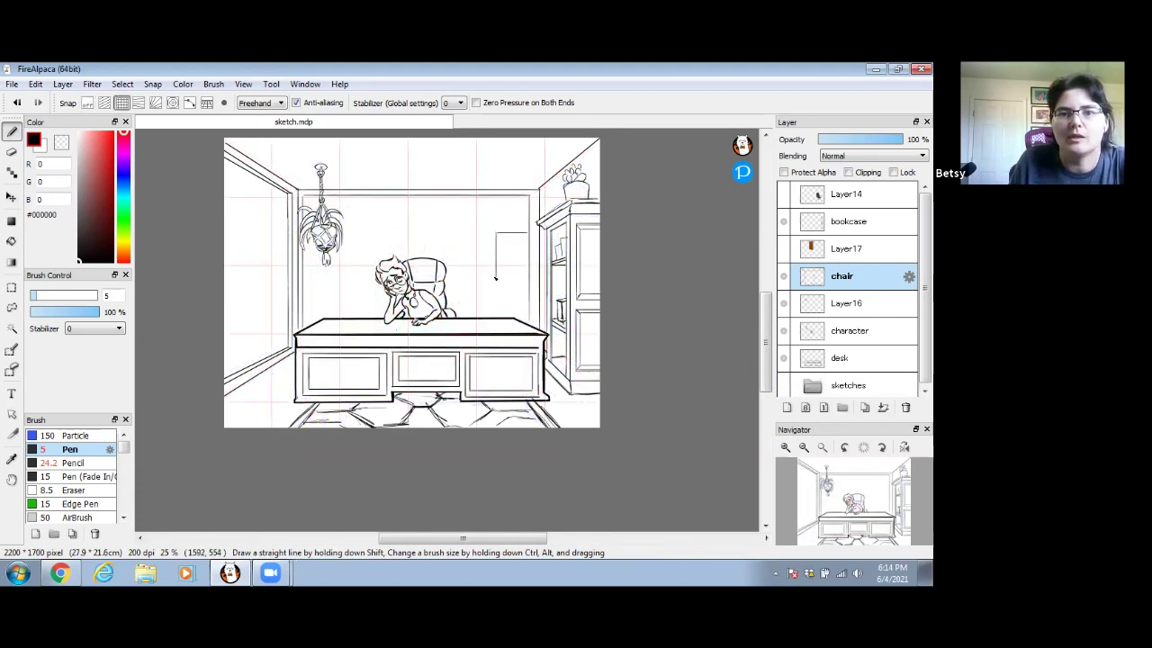
{"action": "left_click_drag", "start_coordinate": [494, 276], "coordinate": [479, 245]}
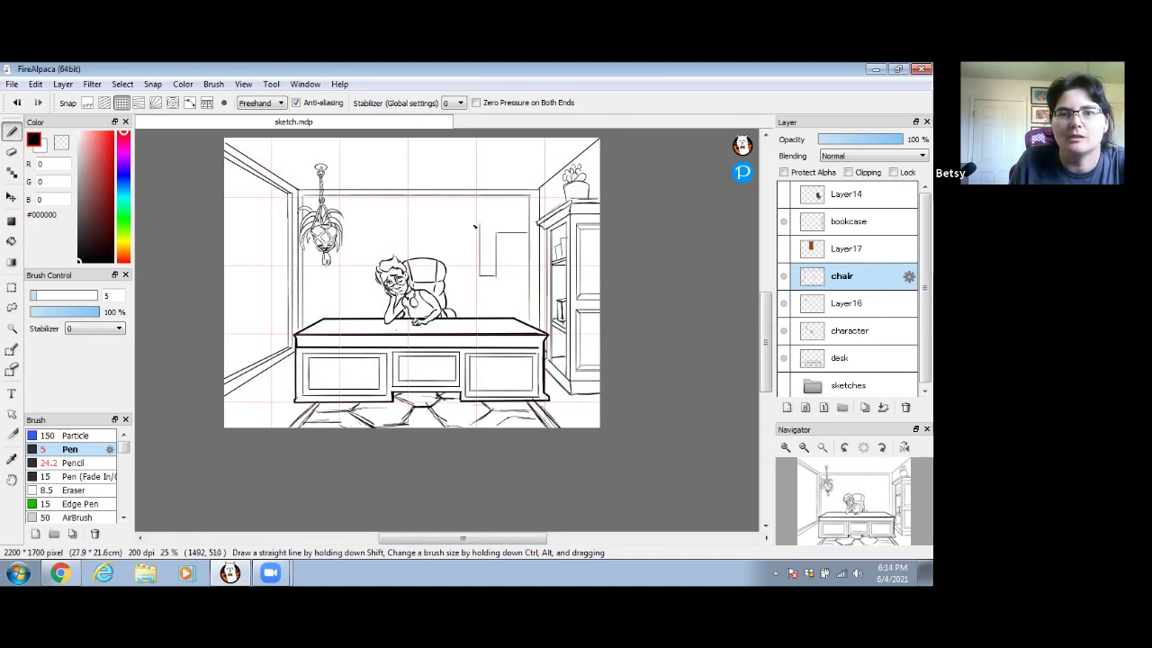
{"action": "left_click_drag", "start_coordinate": [435, 225], "coordinate": [435, 258]}
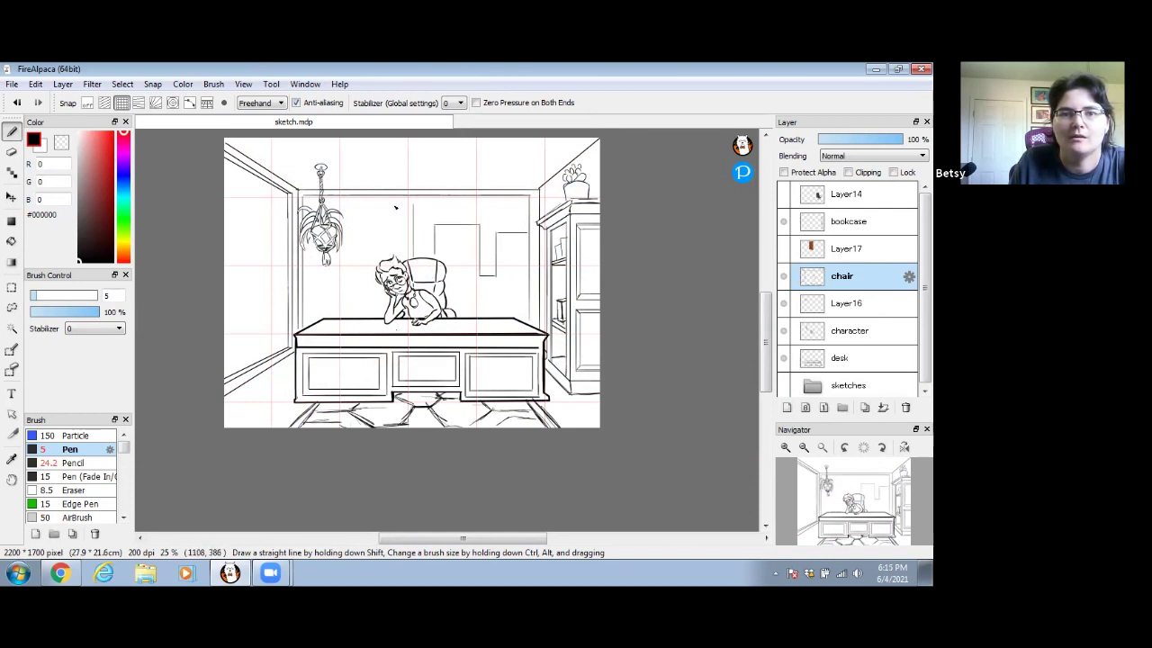
{"action": "left_click_drag", "start_coordinate": [387, 206], "coordinate": [385, 245]}
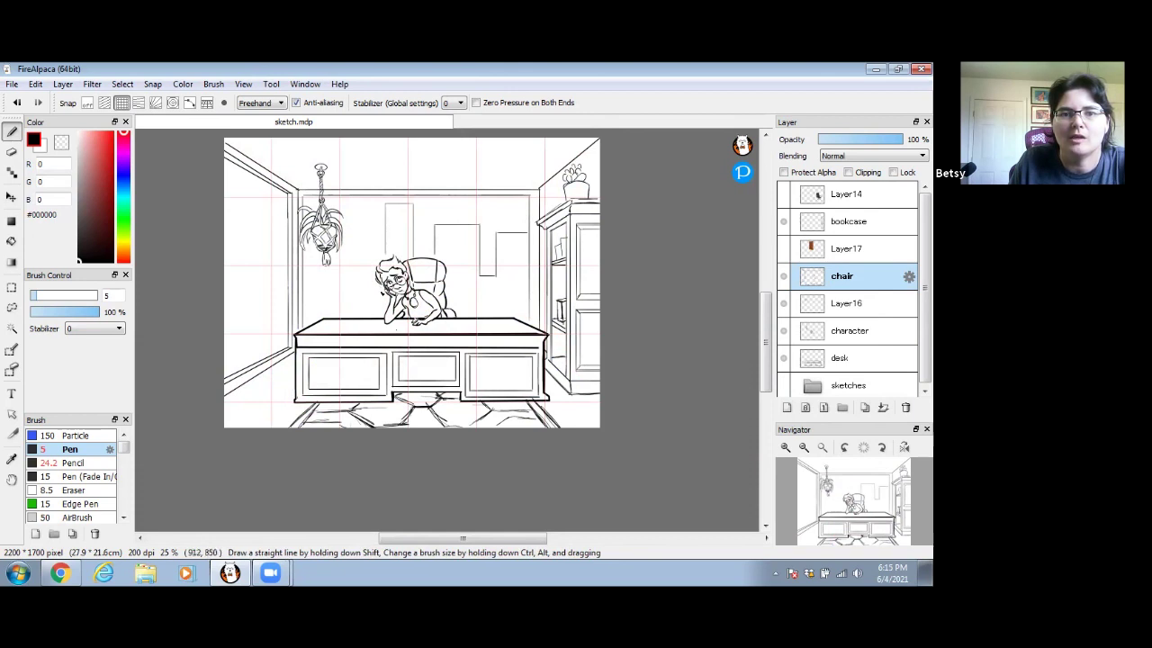
{"action": "left_click_drag", "start_coordinate": [361, 290], "coordinate": [360, 231]}
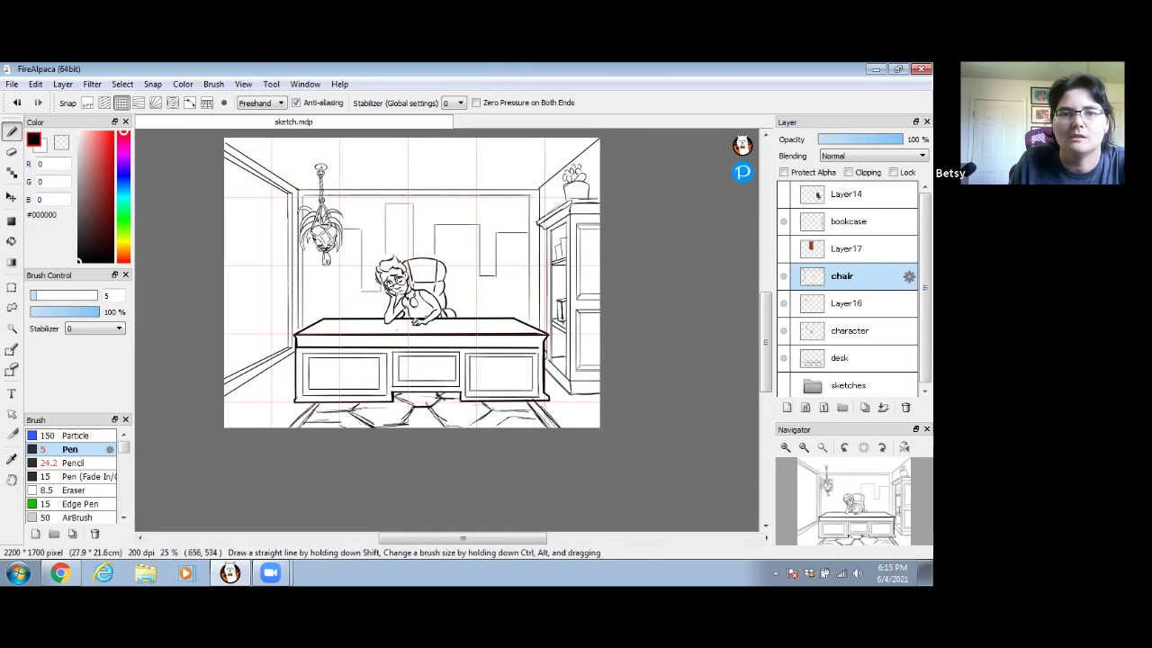
- Ink straight vertical building edges inside the large side-wall window
{"action": "left_click_drag", "start_coordinate": [338, 301], "coordinate": [405, 315]}
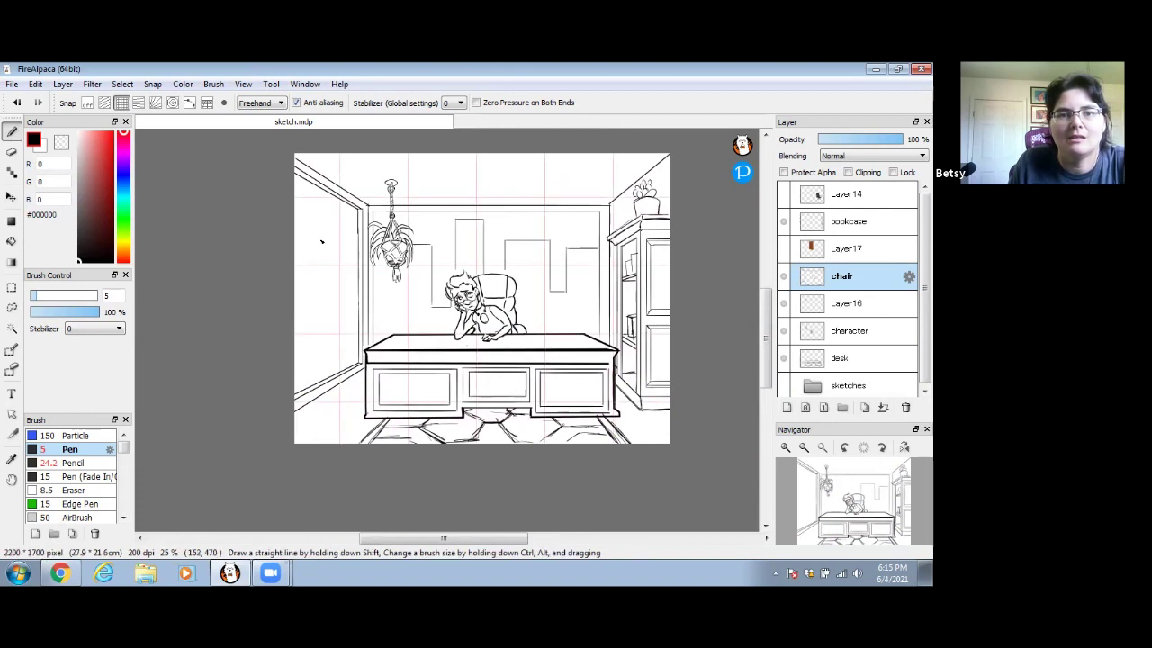
{"action": "mouse_move", "coordinate": [309, 227]}
{"action": "left_mouse_down"}
{"action": "mouse_move", "coordinate": [308, 346]}
{"action": "mouse_move", "coordinate": [333, 250]}
{"action": "left_mouse_up"}
{"action": "left_click_drag", "start_coordinate": [352, 315], "coordinate": [352, 241]}
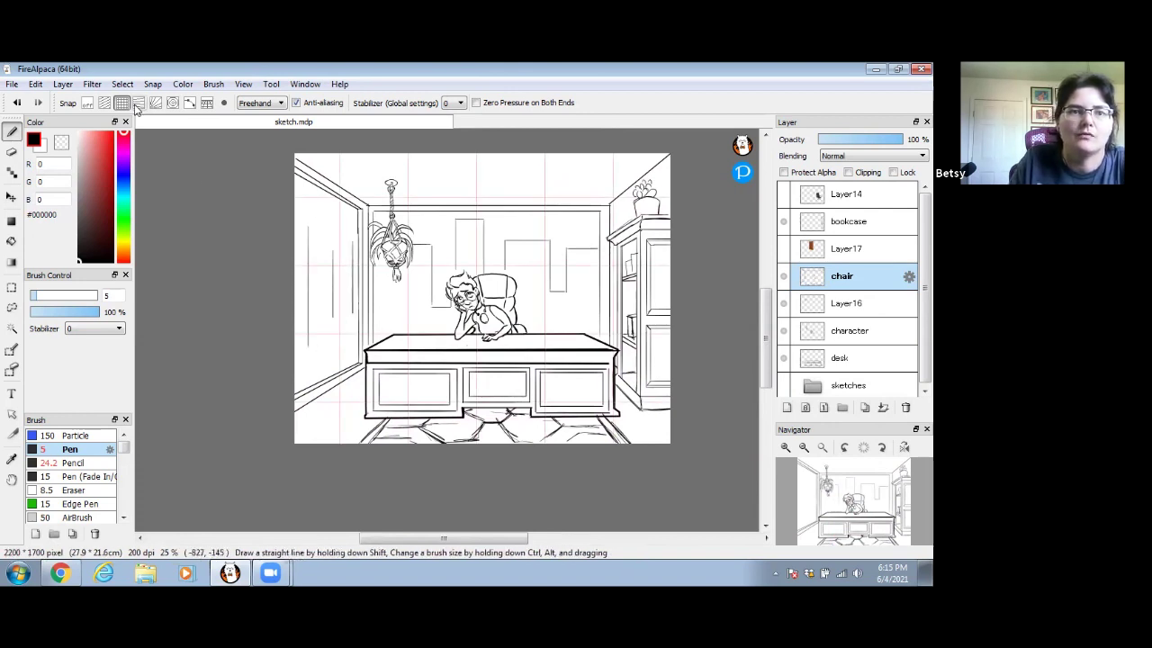
- Turn snapping off and ink slanted rooflines and extended edges freehand on the side-wall window's buildings
{"action": "left_click", "coordinate": [88, 103]}
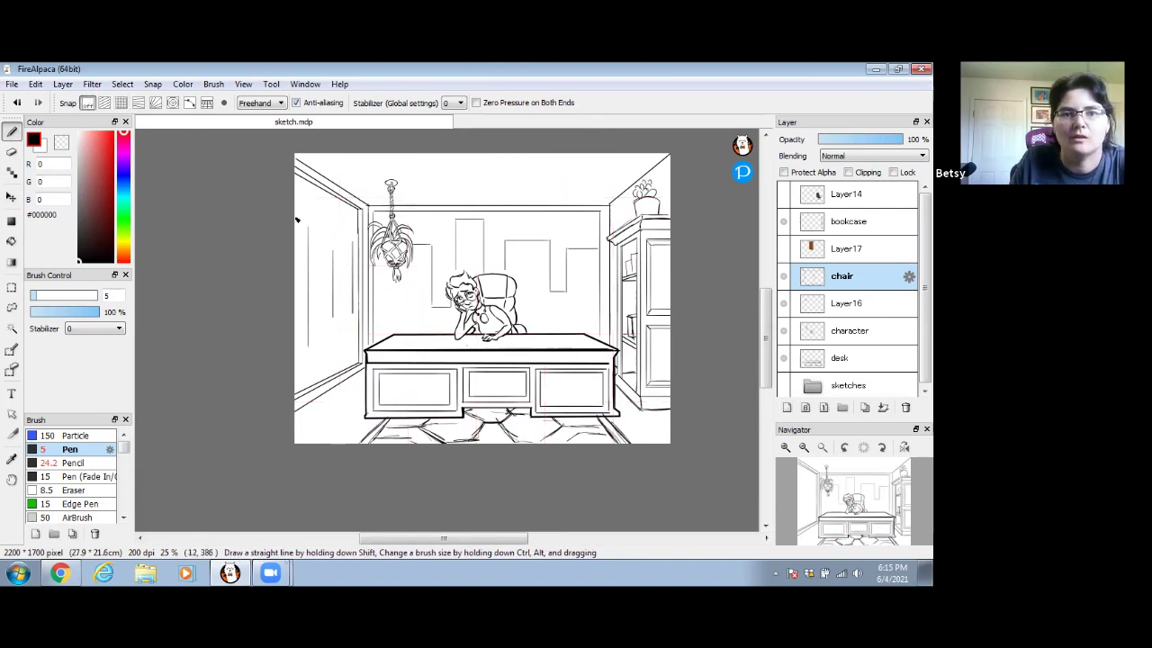
{"action": "left_click_drag", "start_coordinate": [297, 220], "coordinate": [306, 226]}
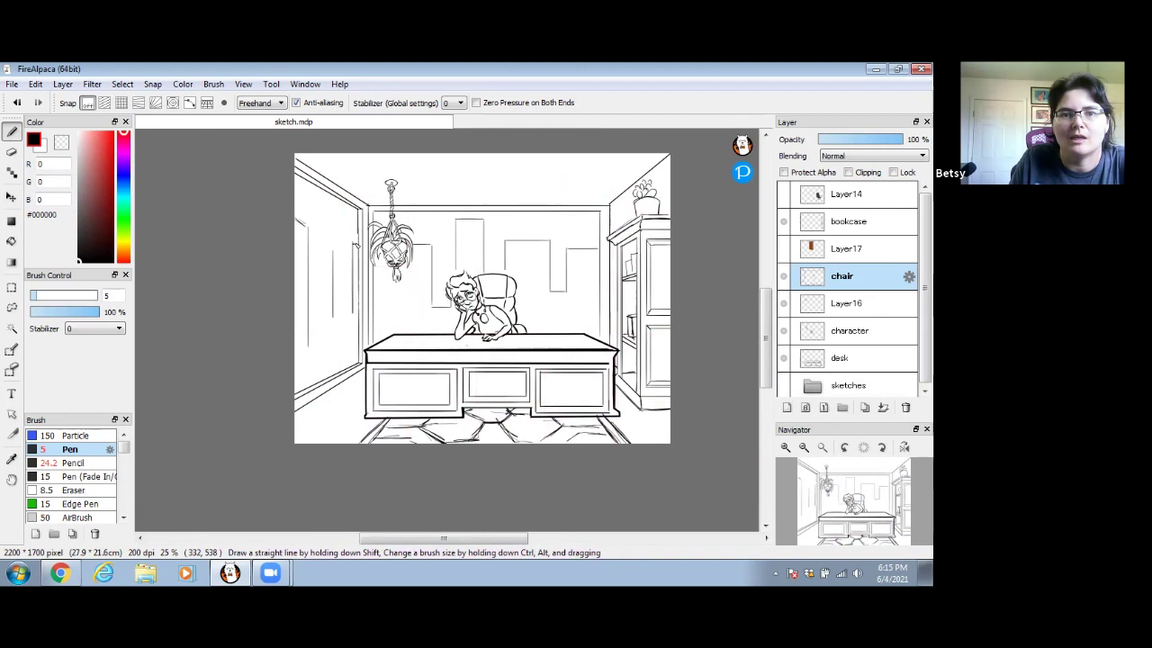
{"action": "left_click_drag", "start_coordinate": [307, 239], "coordinate": [331, 254]}
{"action": "mouse_move", "coordinate": [333, 316]}
{"action": "left_mouse_down"}
{"action": "mouse_move", "coordinate": [321, 356]}
{"action": "mouse_move", "coordinate": [308, 335]}
{"action": "mouse_move", "coordinate": [311, 378]}
{"action": "left_mouse_up"}
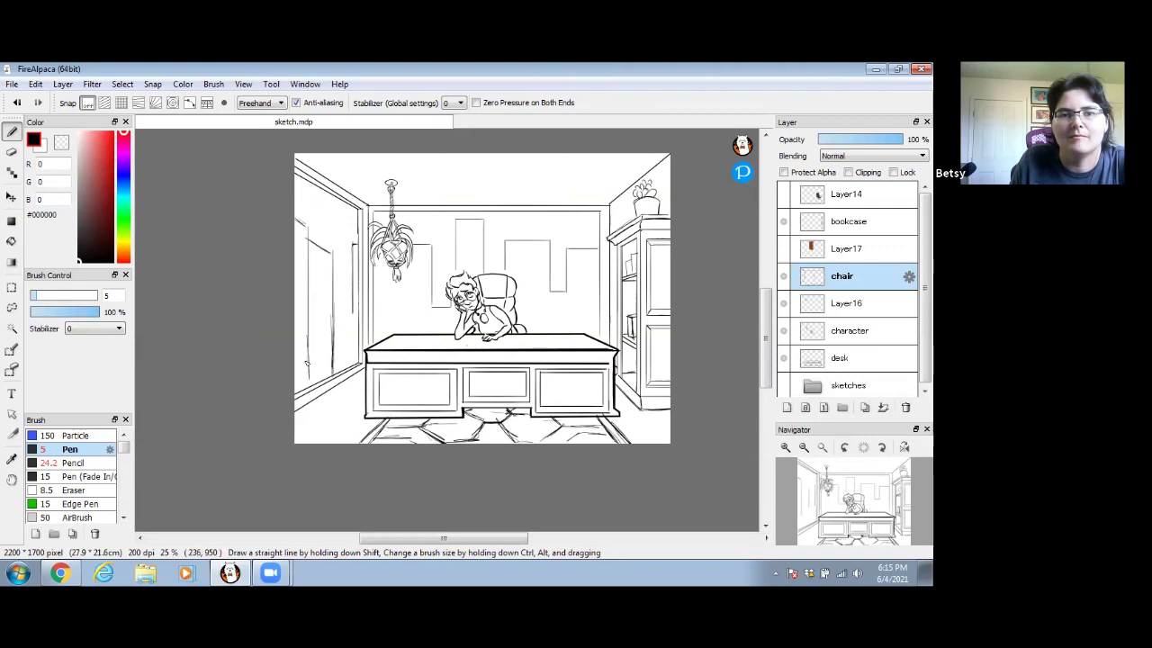
{"action": "left_click_drag", "start_coordinate": [476, 299], "coordinate": [425, 300]}
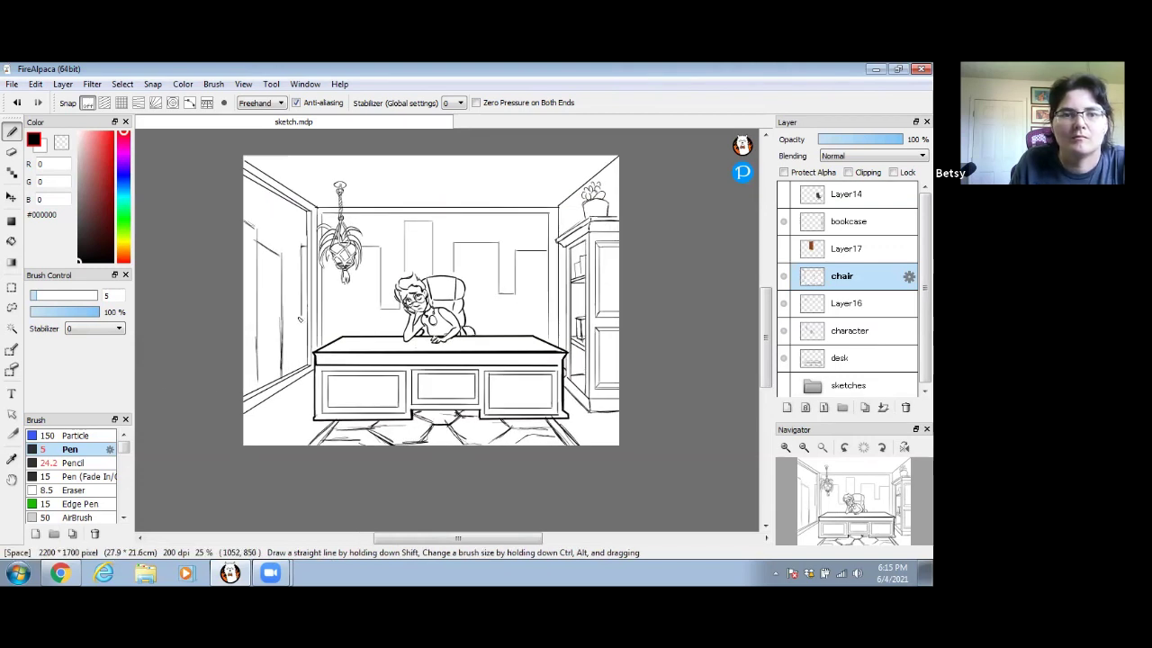
{"action": "mouse_move", "coordinate": [300, 352]}
{"action": "left_mouse_down"}
{"action": "mouse_move", "coordinate": [301, 319]}
{"action": "mouse_move", "coordinate": [299, 369]}
{"action": "left_mouse_up"}
- Compare the inked scene with the sketches, and examine the floor, desk and character close up
{"action": "left_click_drag", "start_coordinate": [483, 269], "coordinate": [446, 277]}
{"action": "scroll", "coordinate": [479, 341], "scroll_direction": "down", "scroll_amount": 3}
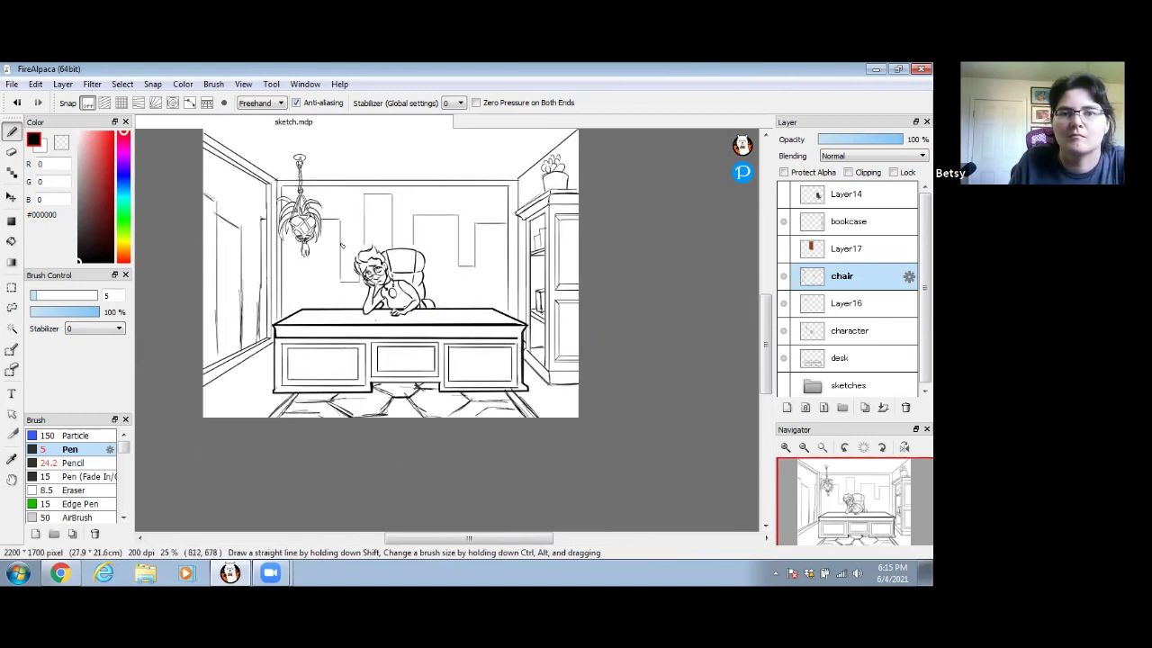
{"action": "left_click_drag", "start_coordinate": [374, 226], "coordinate": [375, 295]}
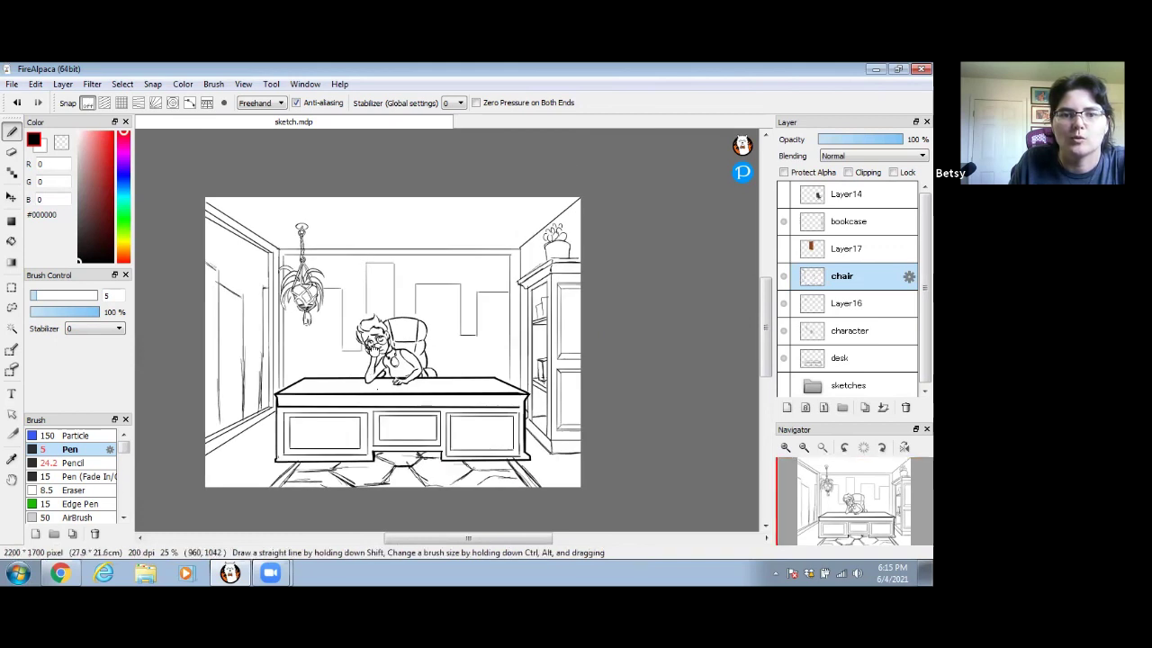
{"action": "left_click_drag", "start_coordinate": [372, 356], "coordinate": [387, 321]}
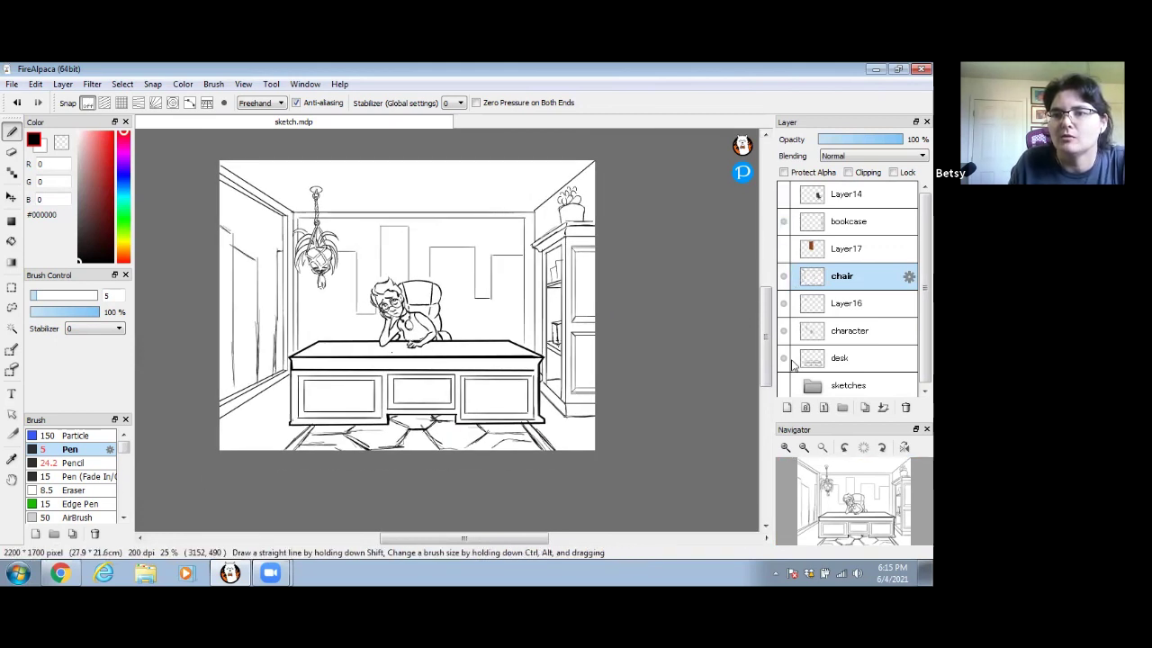
{"action": "left_click", "coordinate": [783, 385]}
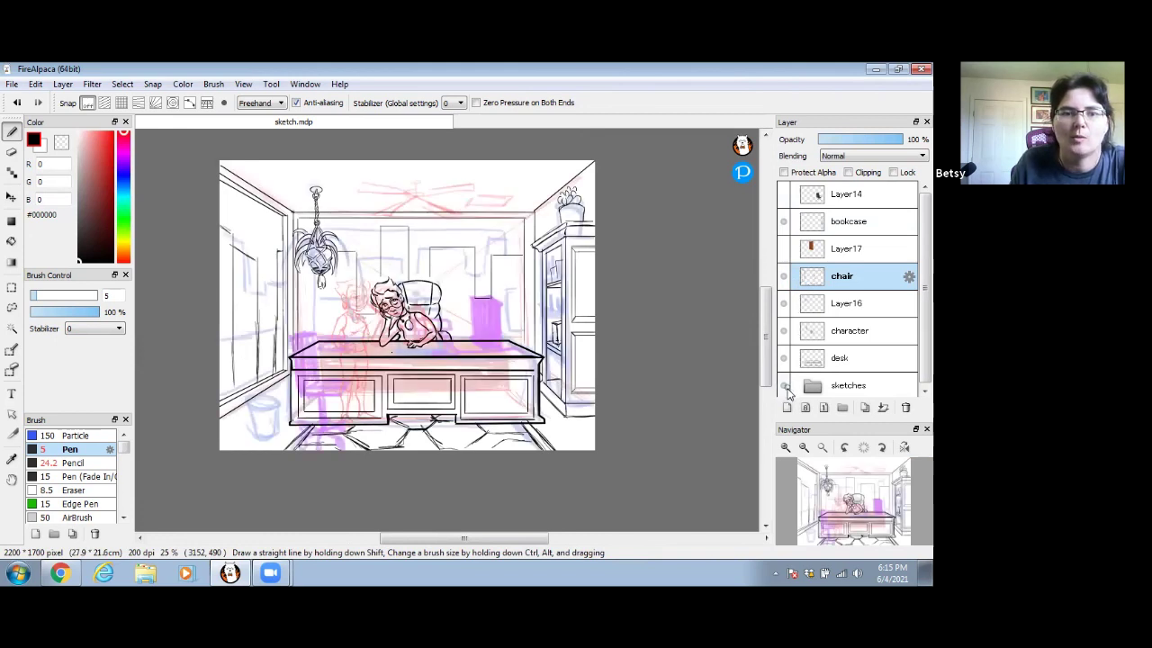
{"action": "left_click", "coordinate": [784, 386]}
{"action": "left_click_drag", "start_coordinate": [345, 362], "coordinate": [517, 301]}
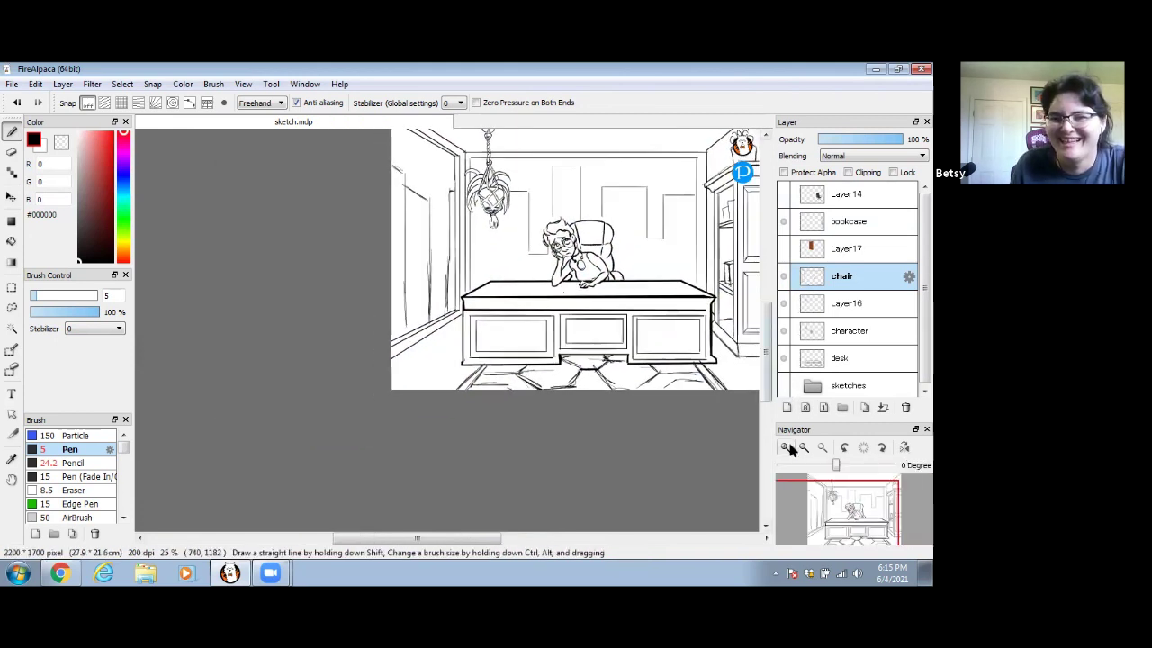
{"action": "left_click", "coordinate": [786, 447]}
{"action": "left_click", "coordinate": [786, 447]}
{"action": "left_click", "coordinate": [785, 447]}
{"action": "left_click_drag", "start_coordinate": [594, 313], "coordinate": [606, 272]}
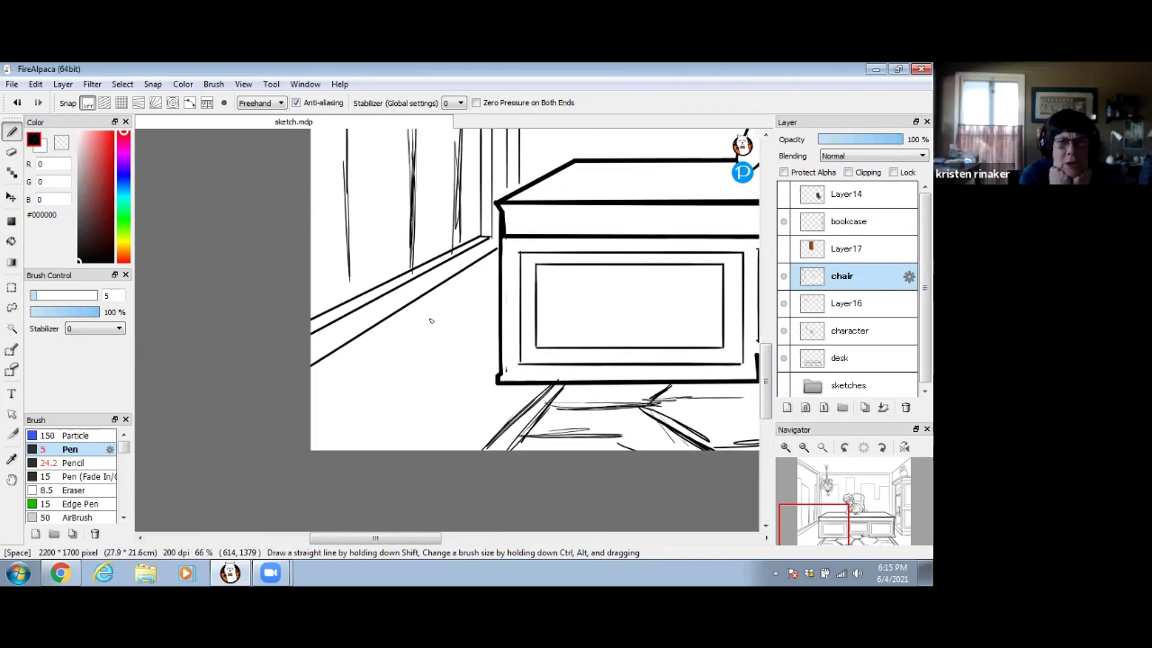
{"action": "left_click_drag", "start_coordinate": [579, 347], "coordinate": [409, 399]}
{"action": "left_click_drag", "start_coordinate": [527, 282], "coordinate": [333, 409]}
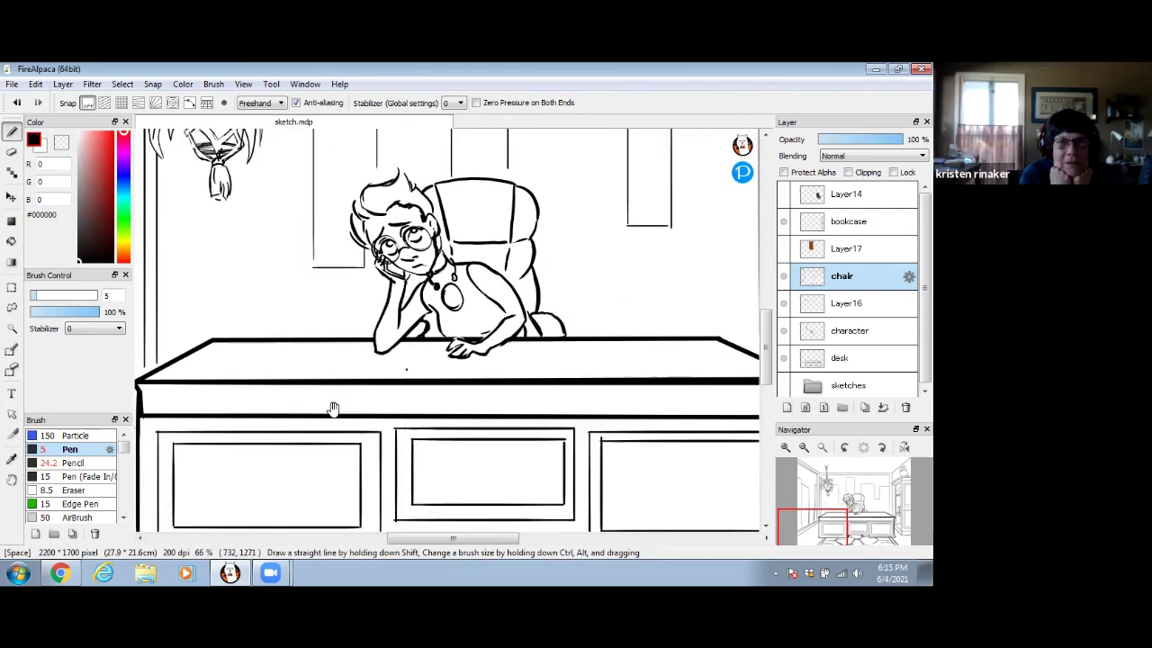
{"action": "left_click_drag", "start_coordinate": [737, 334], "coordinate": [650, 339]}
- Show the sketches folder, shift it slightly down so the purple box sits lower on the desk, and reselect the chair layer
{"action": "left_click", "coordinate": [784, 386]}
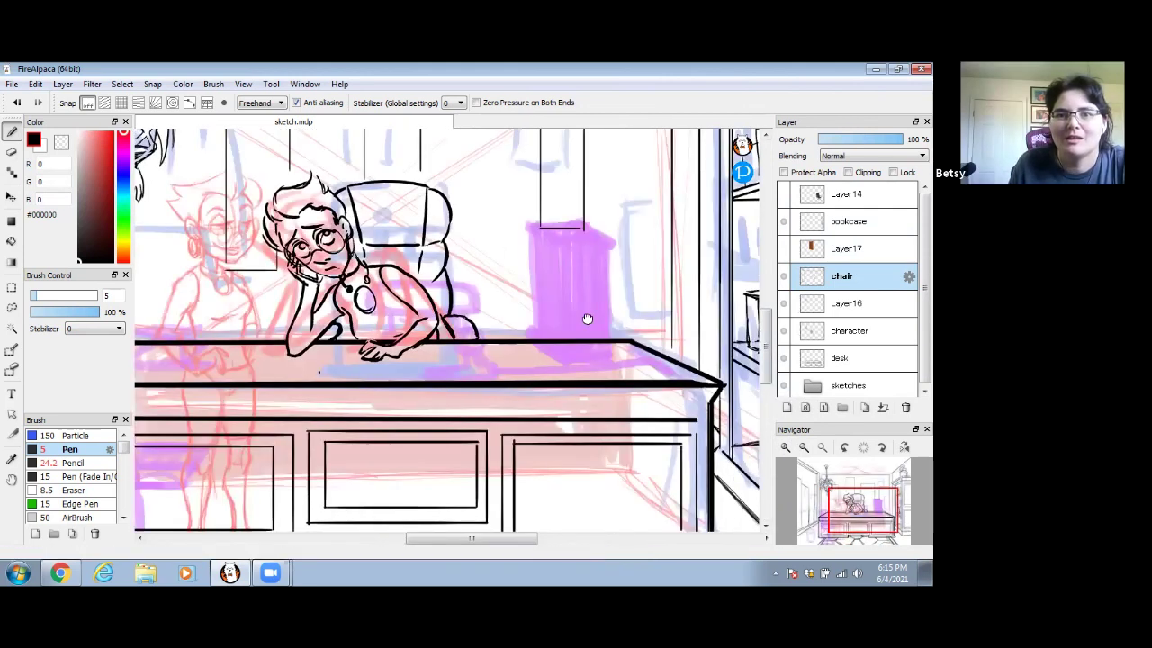
{"action": "left_click_drag", "start_coordinate": [586, 319], "coordinate": [553, 330]}
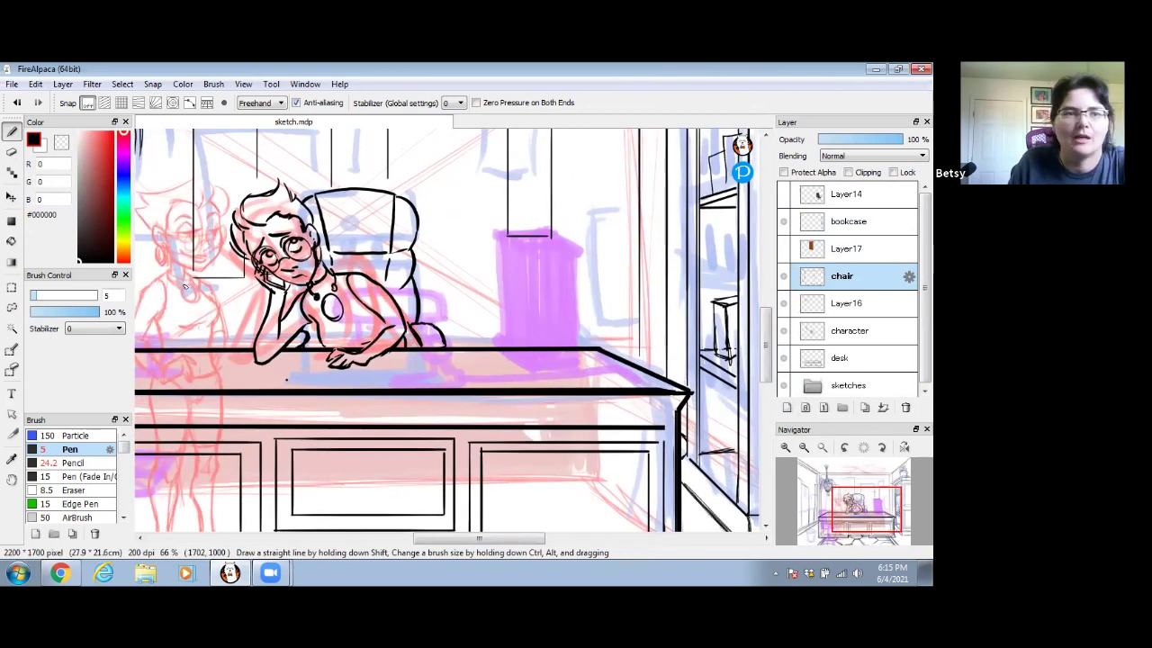
{"action": "left_click", "coordinate": [11, 197]}
{"action": "mouse_move", "coordinate": [525, 305]}
{"action": "left_mouse_down"}
{"action": "mouse_move", "coordinate": [538, 317]}
{"action": "mouse_move", "coordinate": [494, 319]}
{"action": "mouse_move", "coordinate": [514, 318]}
{"action": "left_mouse_up"}
{"action": "key", "text": "ctrl+z"}
{"action": "left_click", "coordinate": [516, 306], "text": "ctrl"}
{"action": "key", "text": "b"}
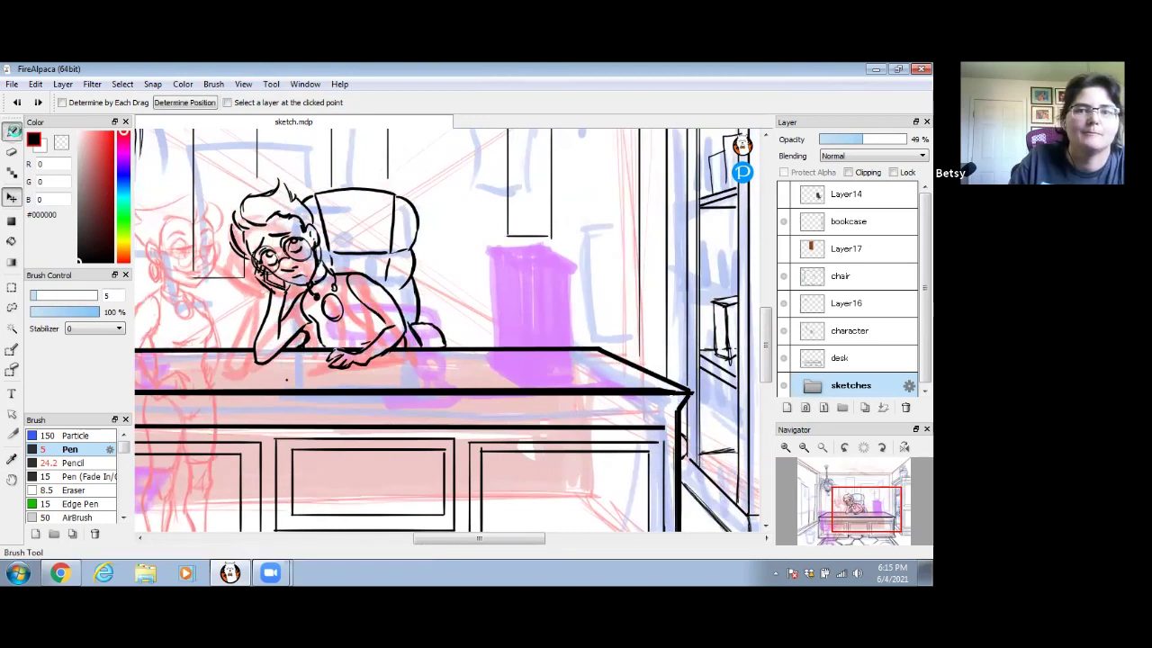
{"action": "left_click", "coordinate": [867, 284]}
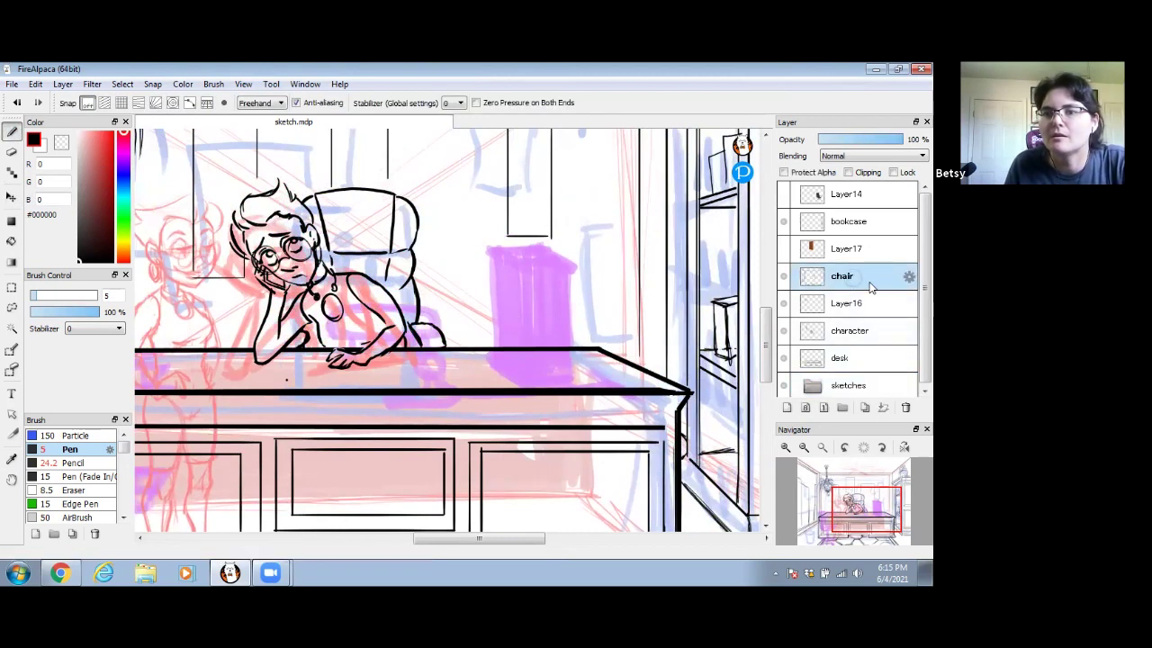
- Ink a short horizontal base line for the box on the desk and turn grid snapping on
{"action": "left_click_drag", "start_coordinate": [529, 381], "coordinate": [564, 382]}
{"action": "left_click", "coordinate": [121, 102]}
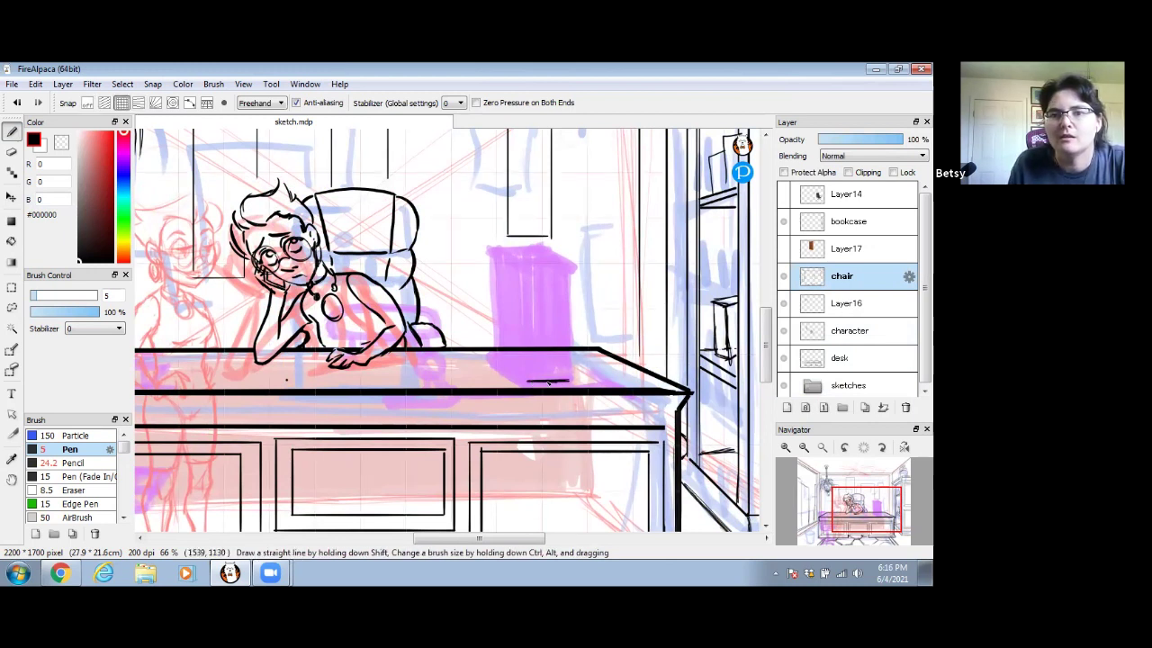
{"action": "left_click", "coordinate": [783, 276]}
{"action": "left_click", "coordinate": [783, 276]}
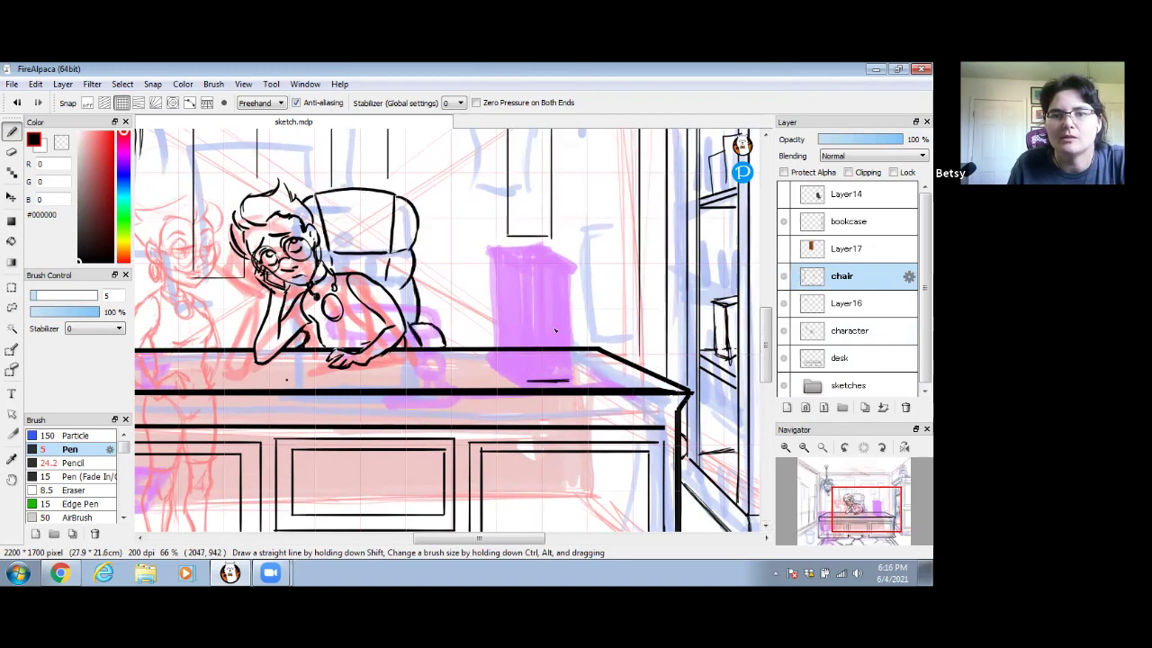
{"action": "left_click_drag", "start_coordinate": [526, 380], "coordinate": [526, 277]}
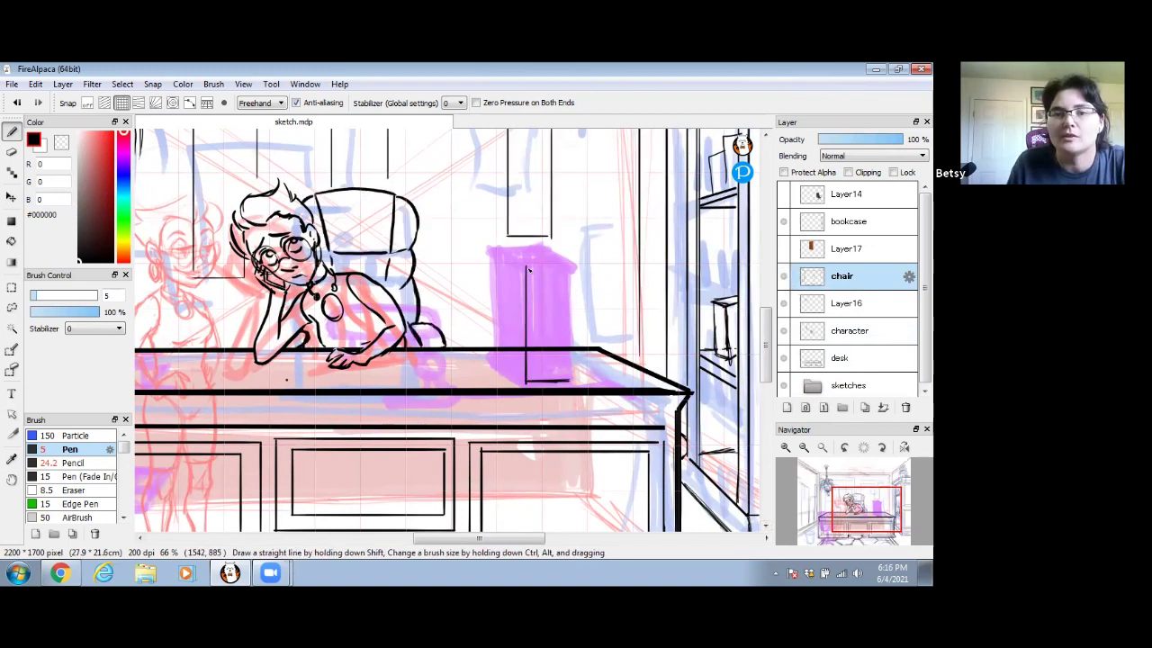
{"action": "key", "text": "ctrl+z"}
{"action": "key", "text": "ctrl+z"}
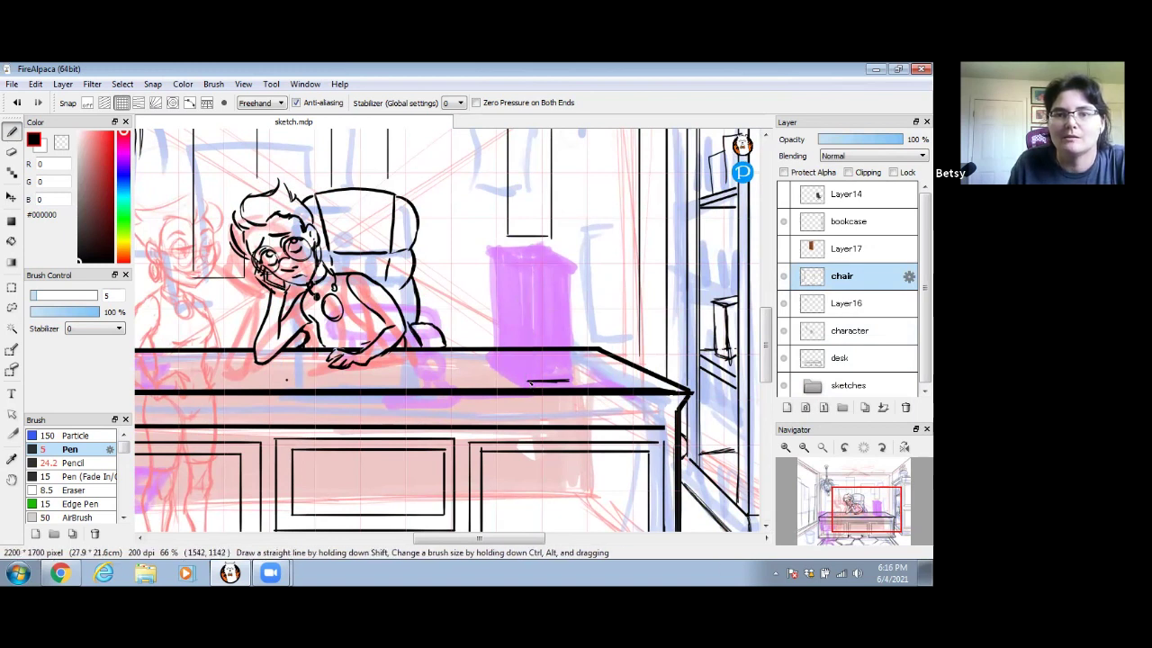
- Ink the sides and top of the box's rectangular front face at about half the purple sketch's height
{"action": "mouse_move", "coordinate": [528, 379]}
{"action": "left_mouse_down"}
{"action": "mouse_move", "coordinate": [529, 307]}
{"action": "mouse_move", "coordinate": [563, 304]}
{"action": "left_mouse_up"}
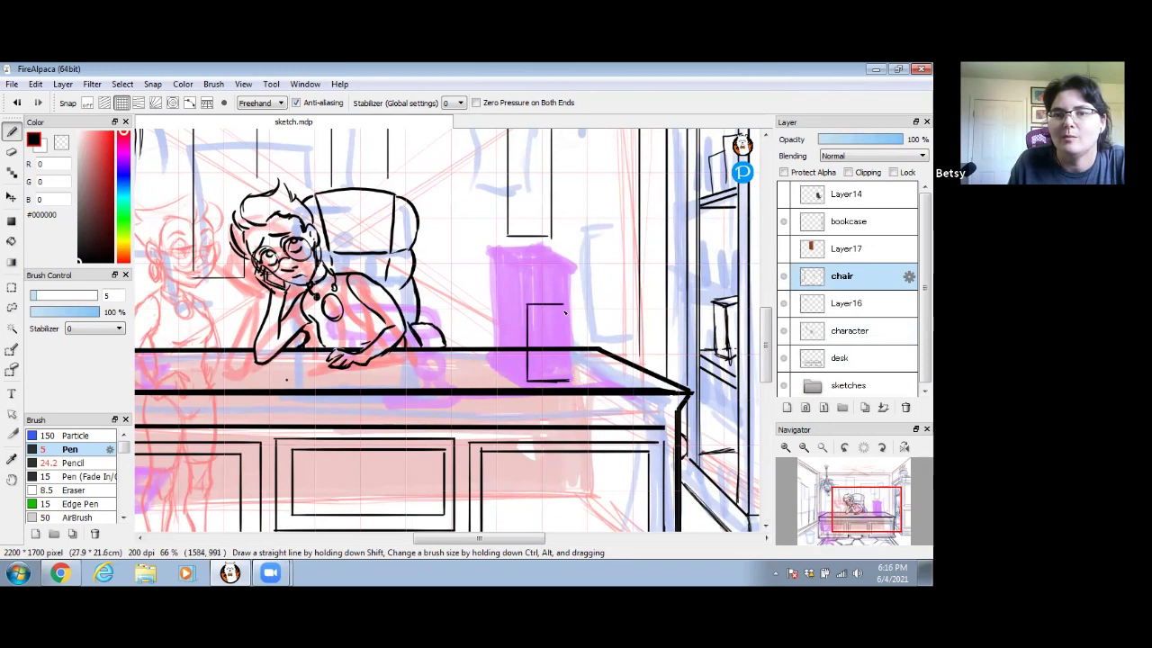
{"action": "left_click_drag", "start_coordinate": [568, 381], "coordinate": [565, 307]}
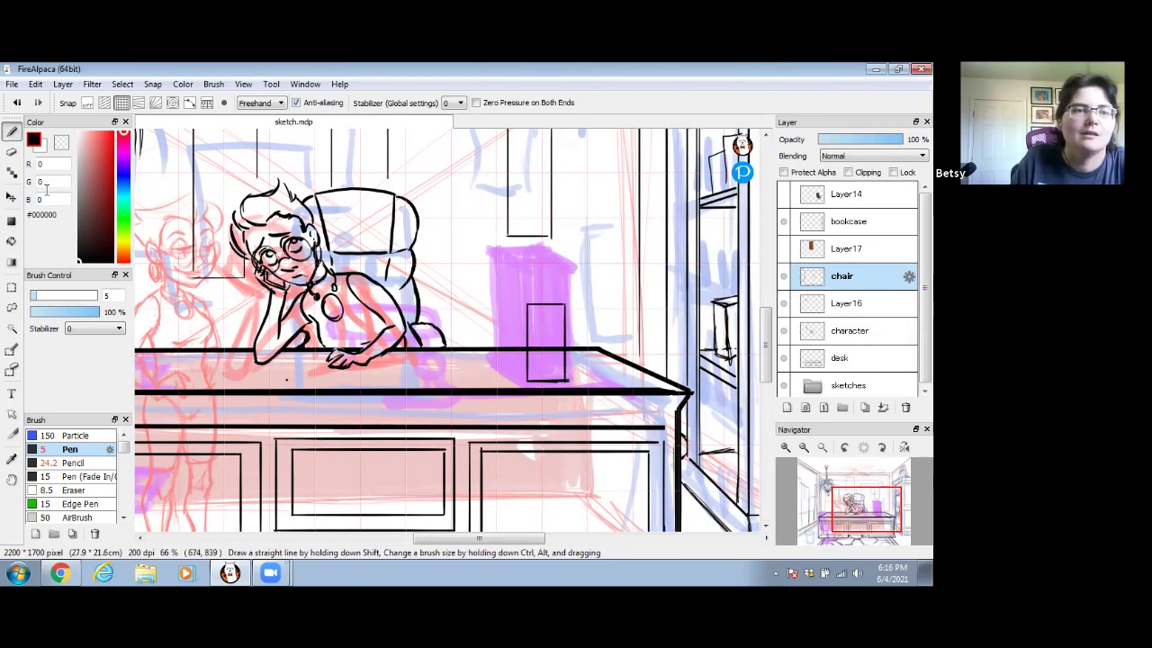
- Turn snapping off and ink the box's receding side and top edges in perspective to give it depth
{"action": "left_click", "coordinate": [87, 102]}
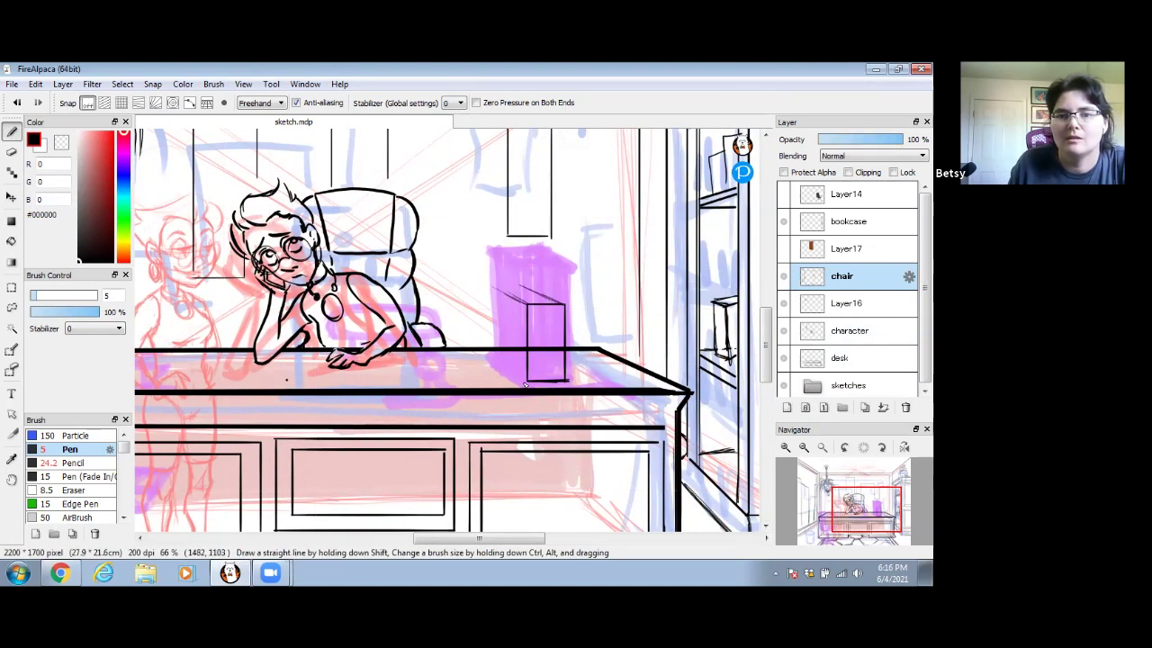
{"action": "left_click_drag", "start_coordinate": [498, 359], "coordinate": [527, 381]}
{"action": "mouse_move", "coordinate": [503, 298]}
{"action": "left_mouse_down"}
{"action": "mouse_move", "coordinate": [503, 353]}
{"action": "mouse_move", "coordinate": [503, 296]}
{"action": "left_mouse_up"}
{"action": "left_click_drag", "start_coordinate": [504, 347], "coordinate": [503, 290]}
{"action": "left_click_drag", "start_coordinate": [503, 364], "coordinate": [505, 313]}
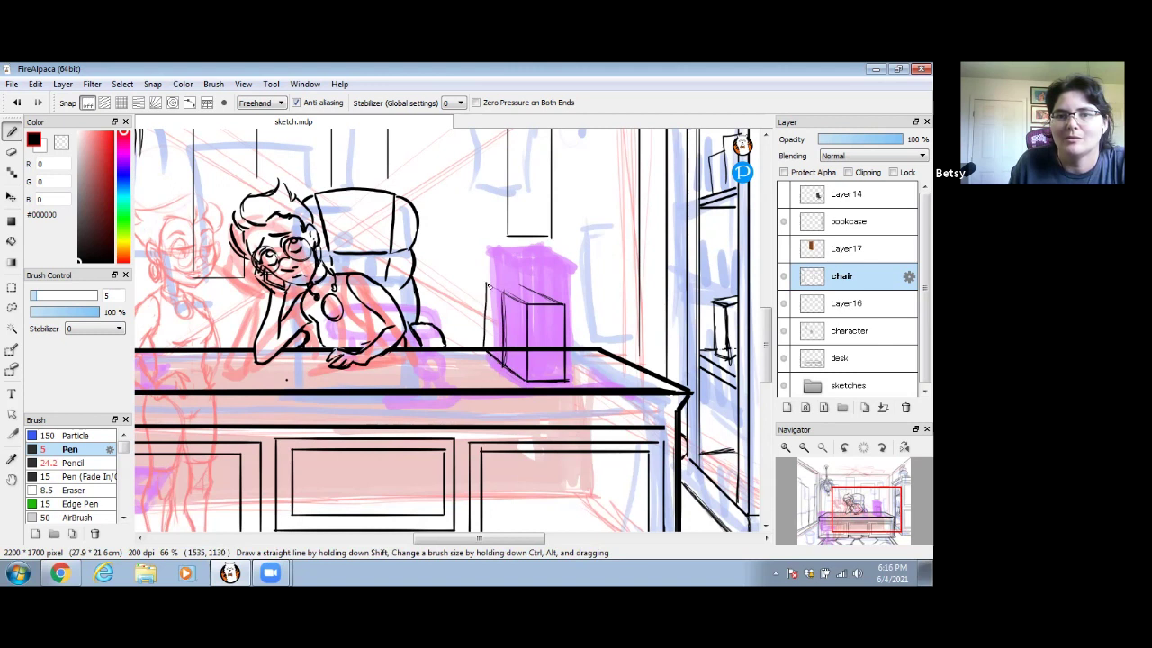
{"action": "key", "text": "ctrl+z"}
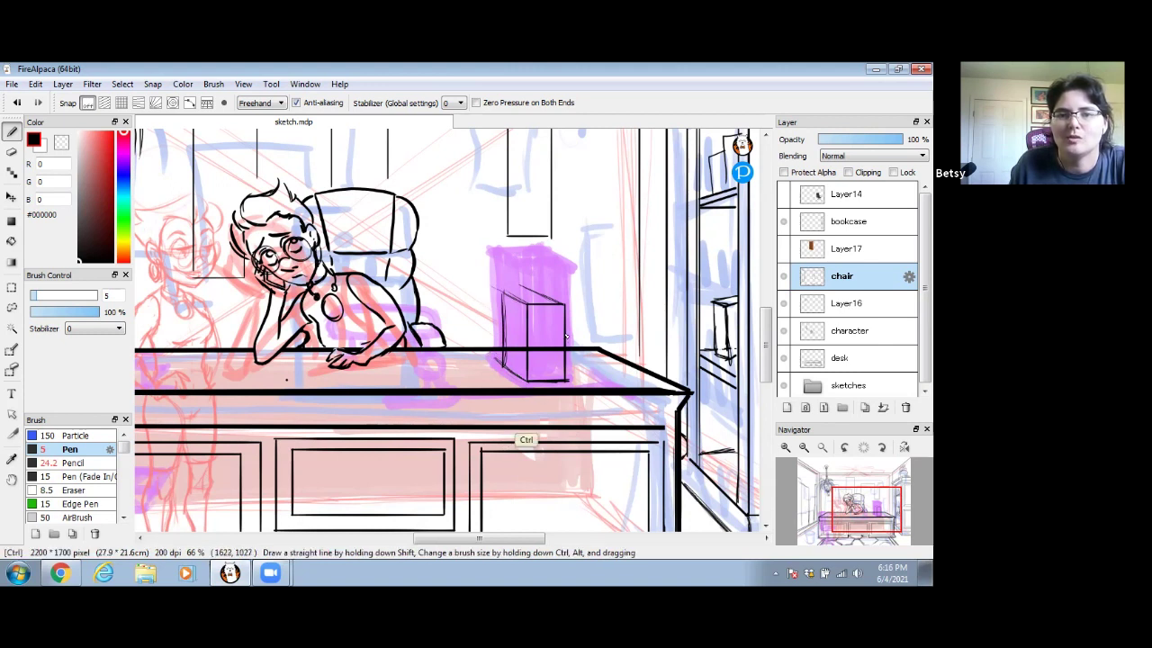
{"action": "left_click_drag", "start_coordinate": [526, 291], "coordinate": [507, 293]}
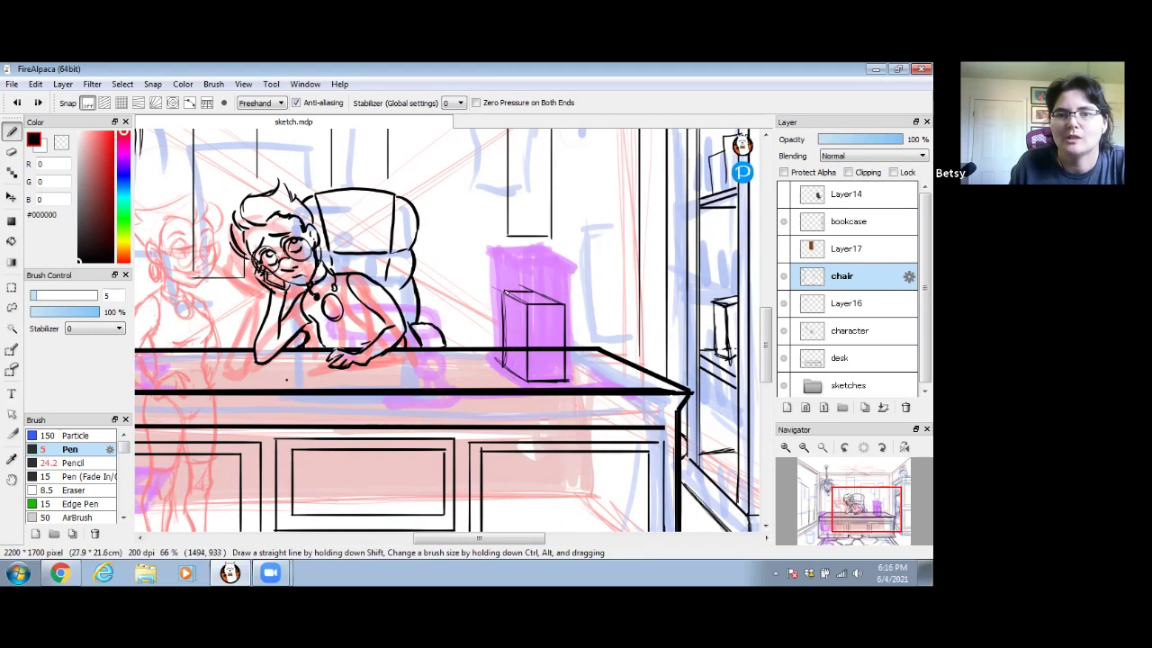
{"action": "left_click_drag", "start_coordinate": [503, 344], "coordinate": [500, 292]}
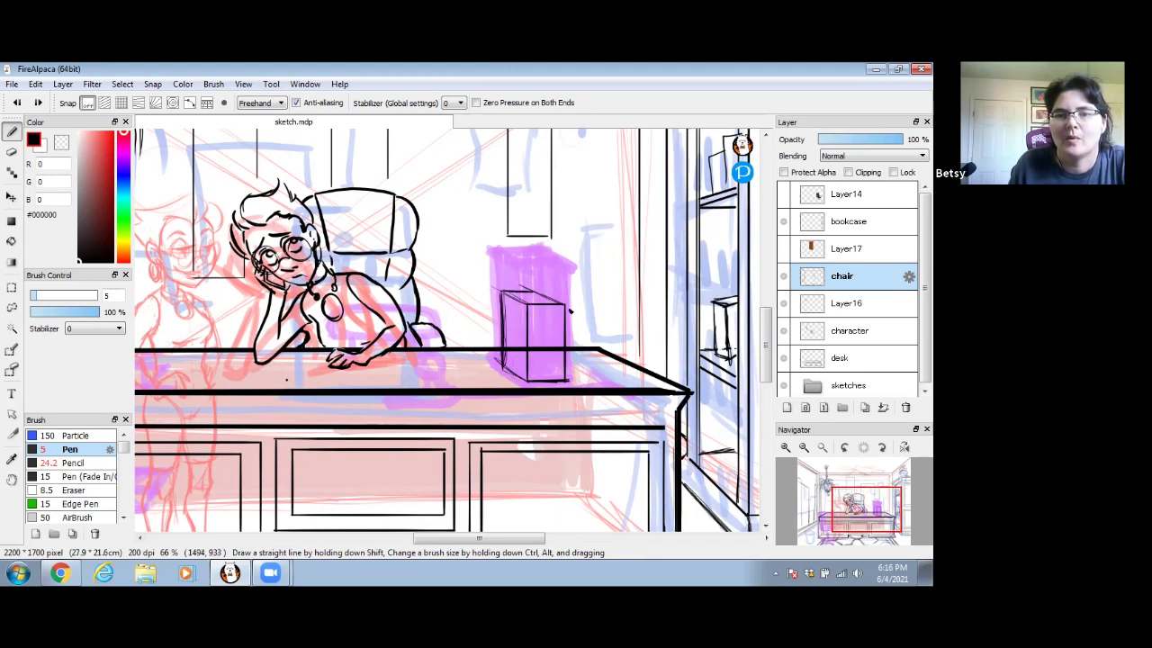
- Erase the desk's back edge line where it passes through the box, working on the desk layer
{"action": "key", "text": "e"}
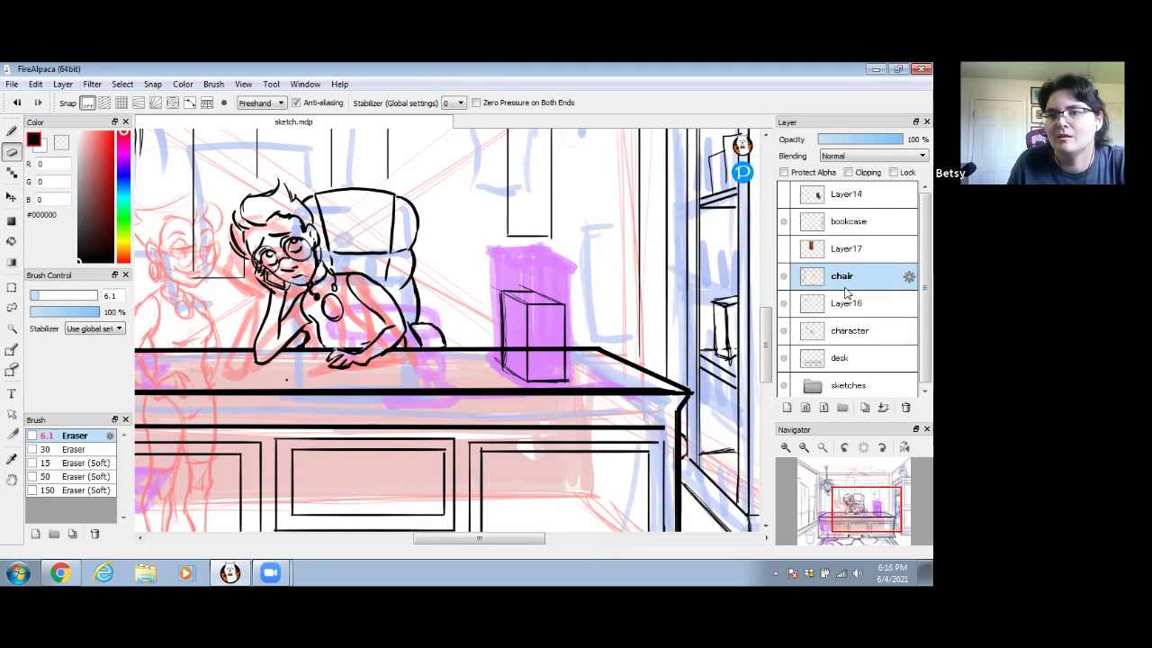
{"action": "left_click", "coordinate": [846, 358]}
{"action": "mouse_move", "coordinate": [509, 360]}
{"action": "left_mouse_down"}
{"action": "mouse_move", "coordinate": [562, 350]}
{"action": "mouse_move", "coordinate": [535, 354]}
{"action": "left_mouse_up"}
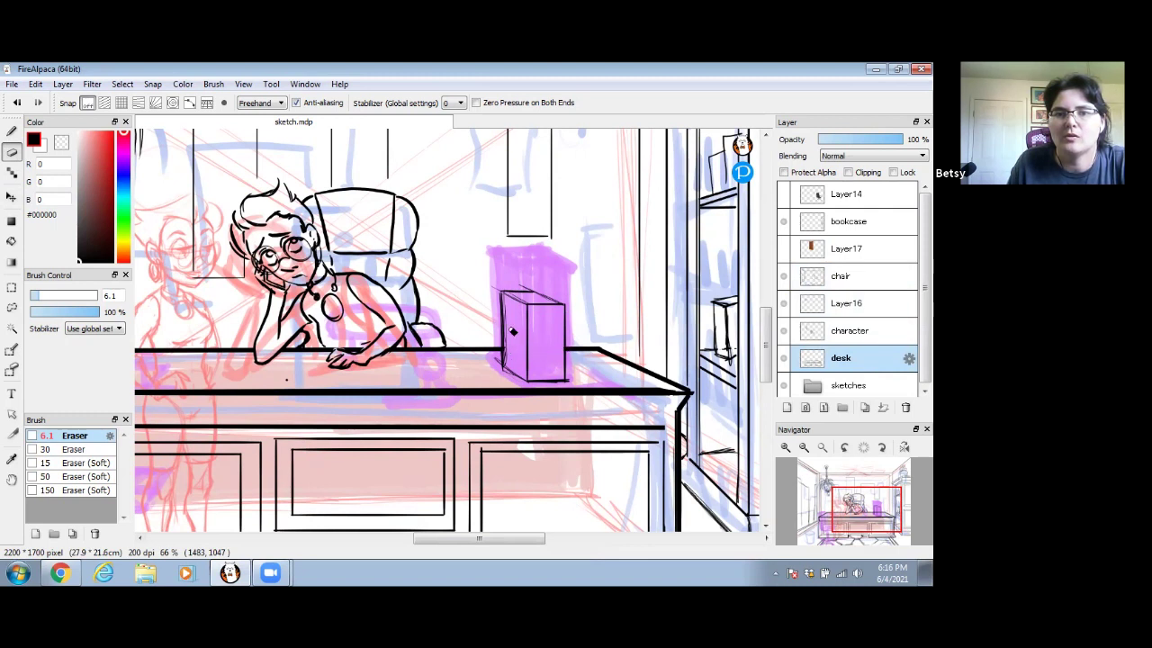
- Ink small drive slots and a button on the front face of the computer tower, working on the chair layer
{"action": "left_click", "coordinate": [855, 277]}
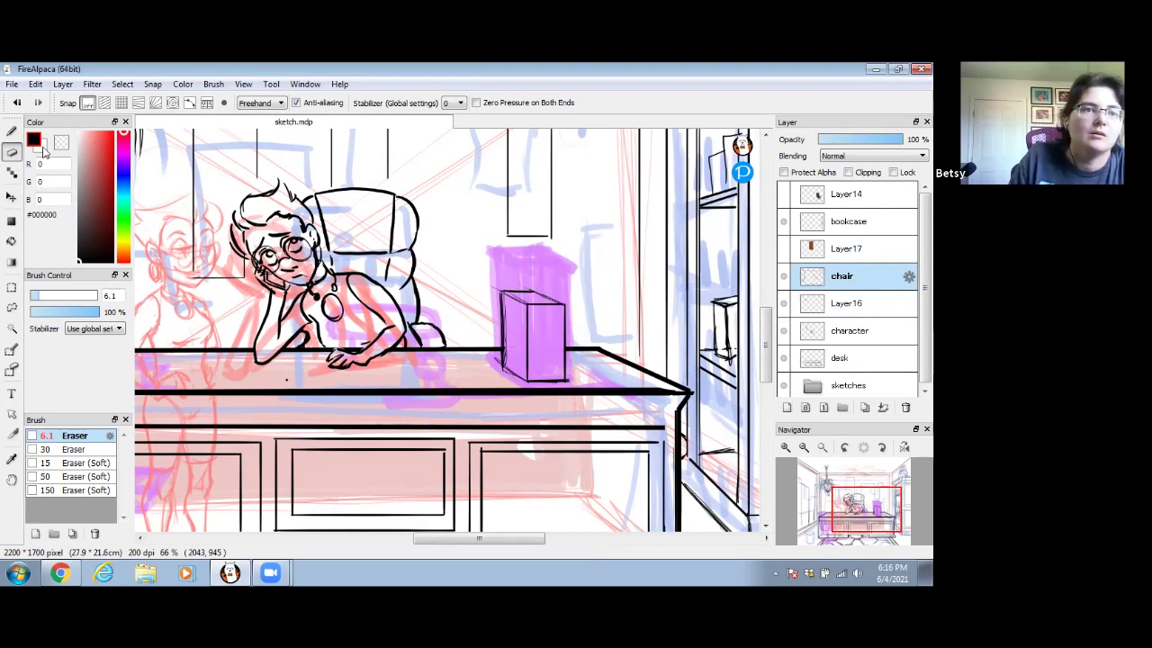
{"action": "left_click", "coordinate": [11, 131]}
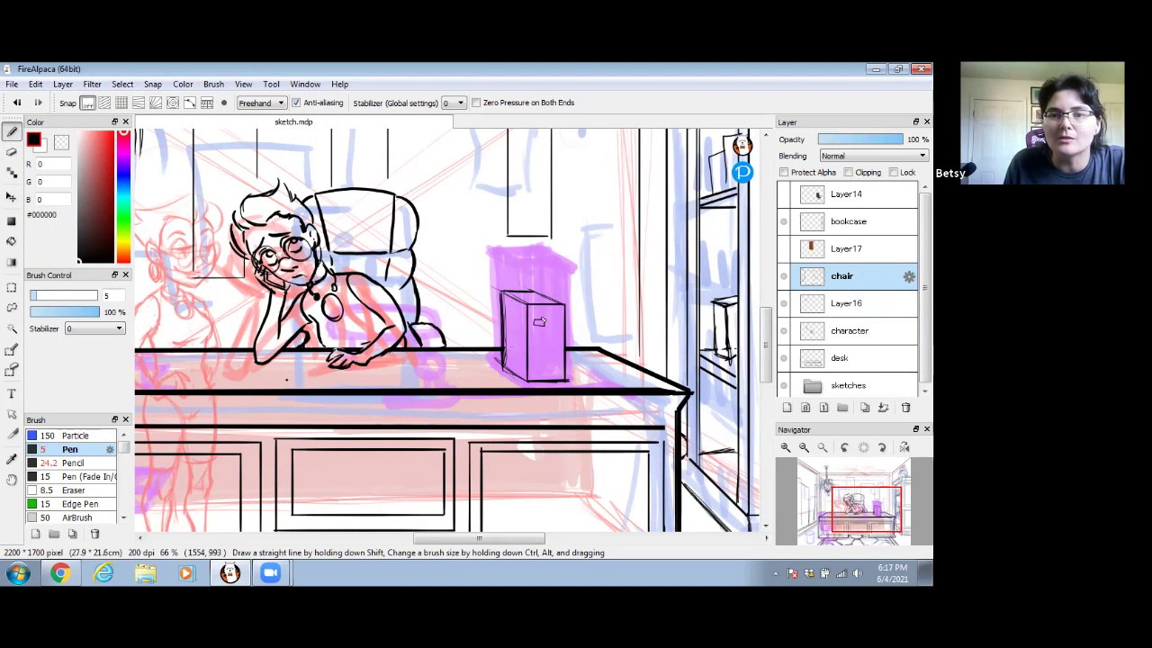
{"action": "left_click_drag", "start_coordinate": [562, 324], "coordinate": [552, 320]}
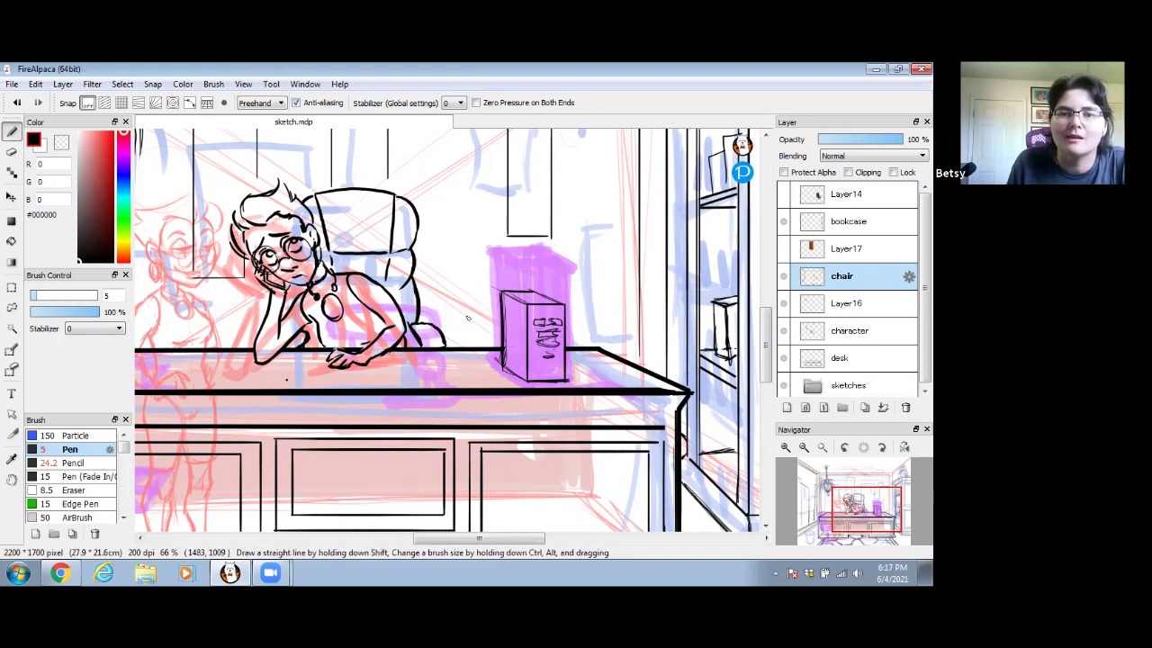
- Ink the long, thin front edge of the monitor's base on the desktop, between the character's hand and the tower
{"action": "key", "text": "space"}
{"action": "left_click_drag", "start_coordinate": [455, 362], "coordinate": [484, 347]}
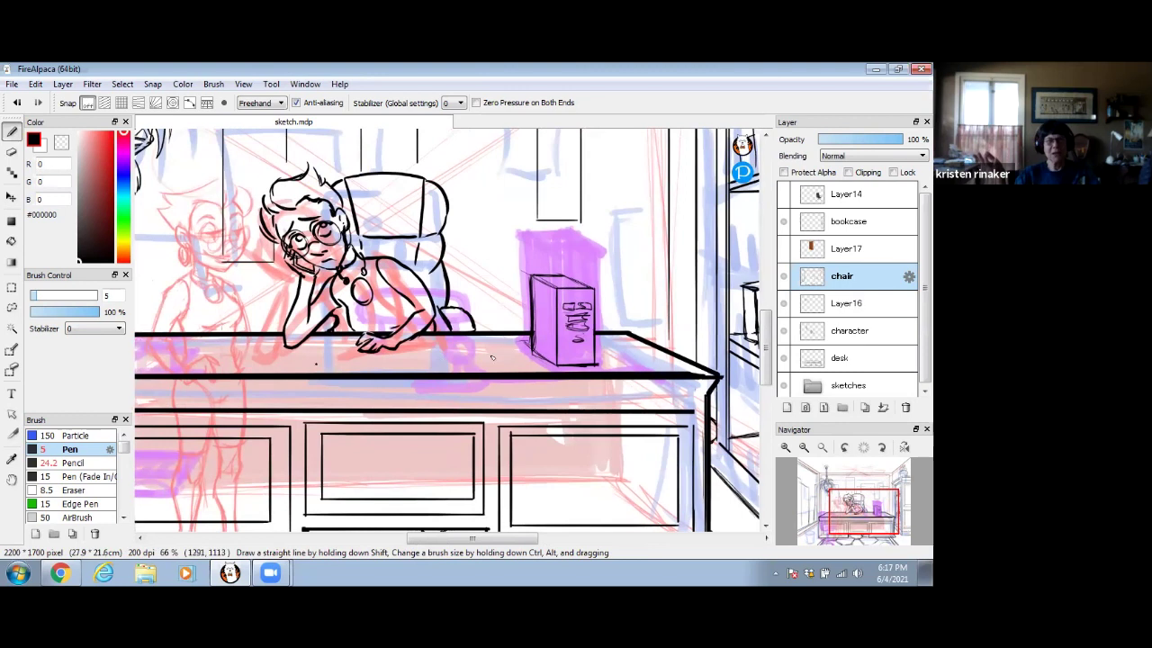
{"action": "left_click_drag", "start_coordinate": [421, 355], "coordinate": [515, 353]}
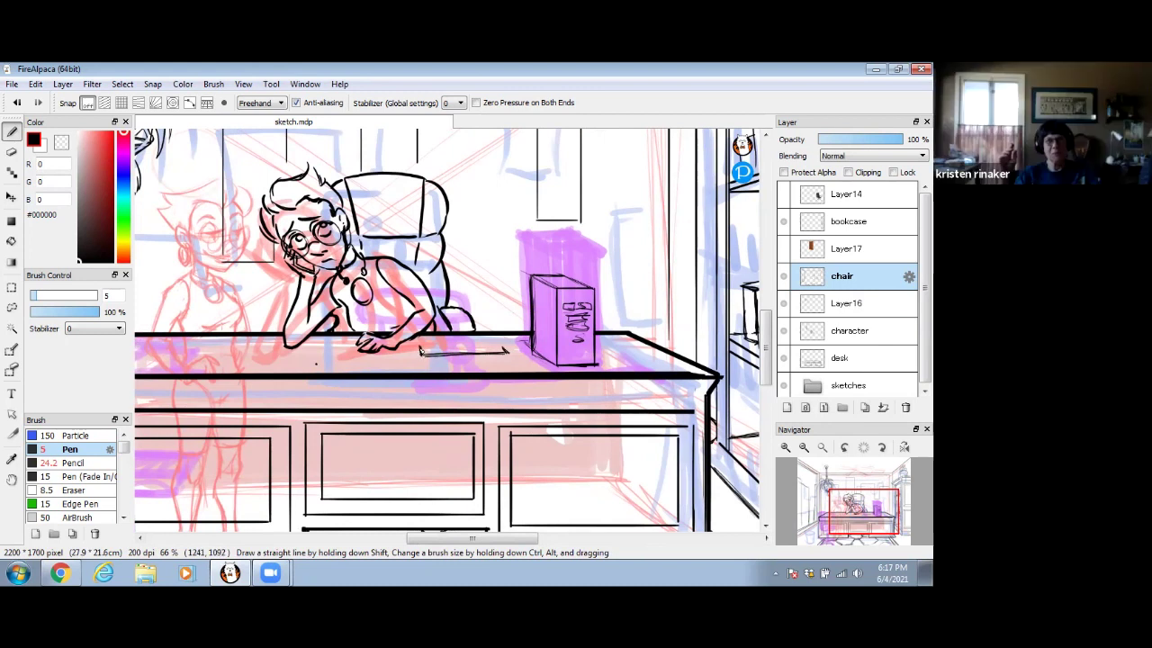
- Ink short slanted perspective marks at intervals across the desktop, fanning outward from the middle of the desk
{"action": "mouse_move", "coordinate": [434, 362]}
{"action": "left_mouse_down"}
{"action": "mouse_move", "coordinate": [497, 347]}
{"action": "mouse_move", "coordinate": [503, 313]}
{"action": "mouse_move", "coordinate": [495, 333]}
{"action": "left_mouse_up"}
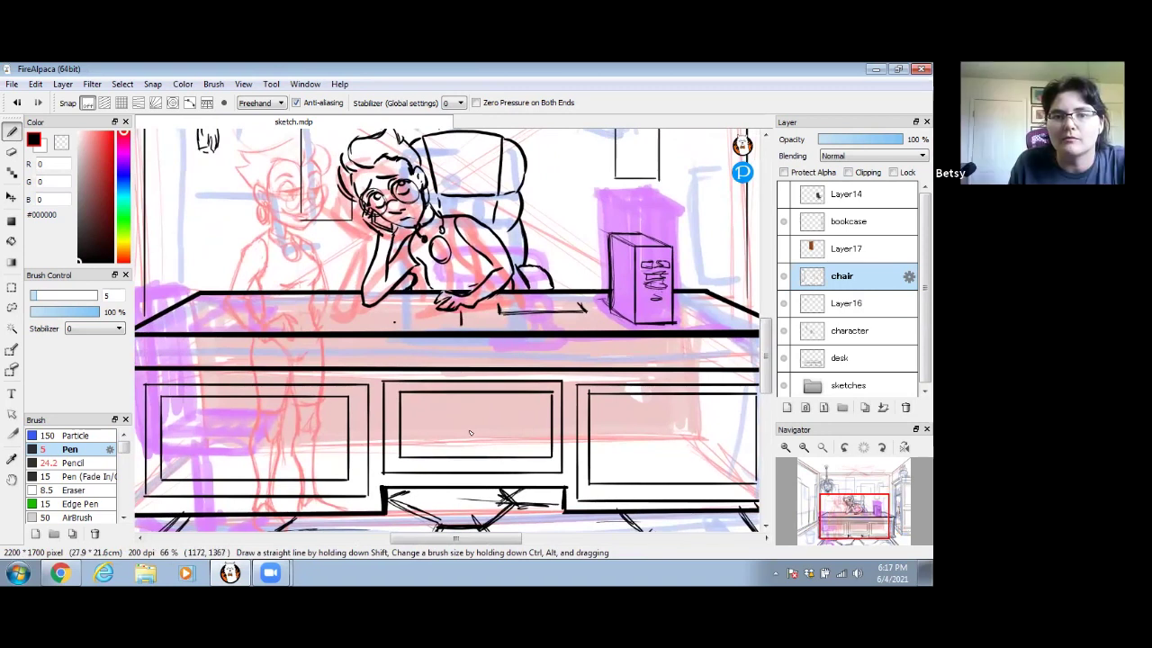
{"action": "left_click_drag", "start_coordinate": [407, 310], "coordinate": [394, 322]}
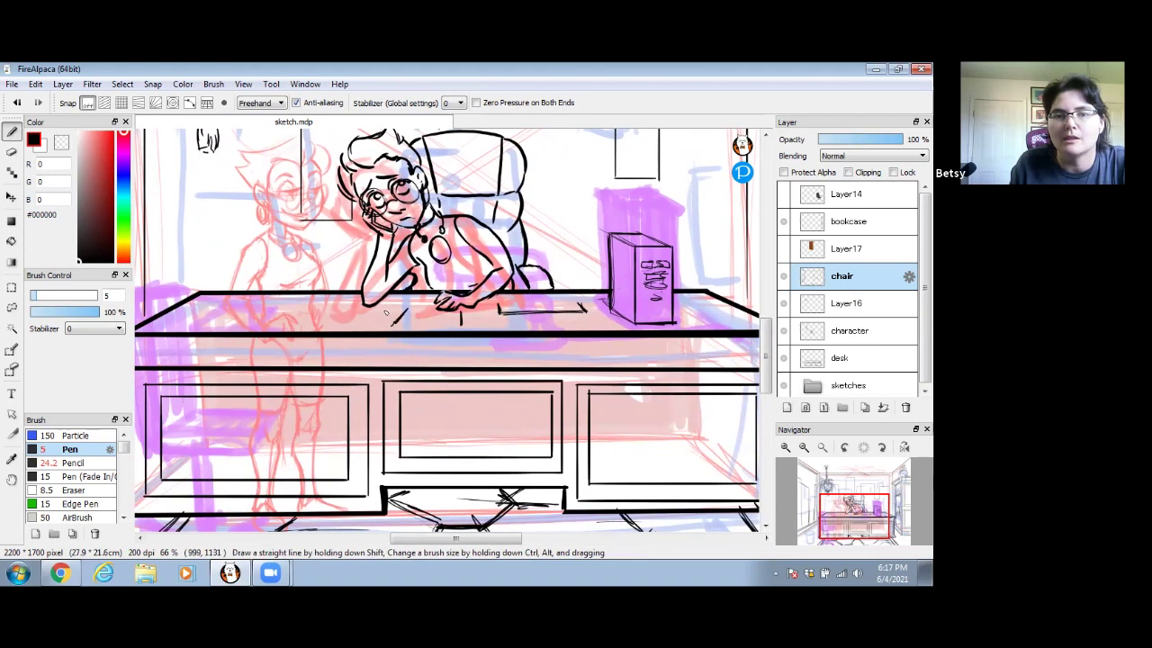
{"action": "left_click_drag", "start_coordinate": [222, 306], "coordinate": [198, 323]}
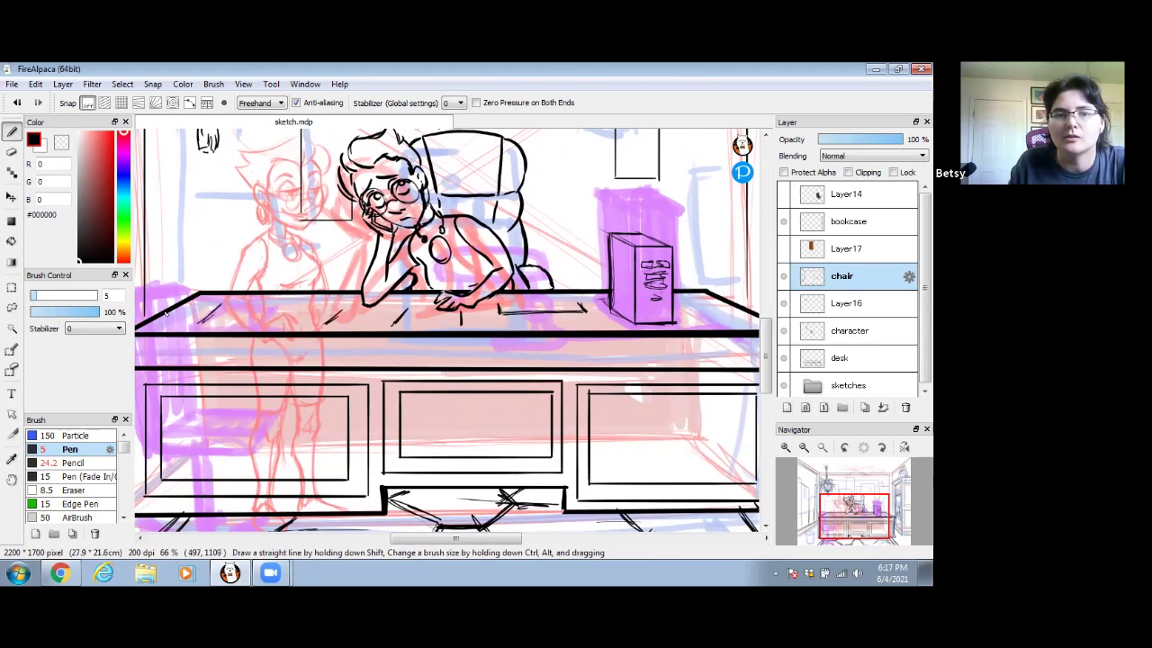
{"action": "scroll", "coordinate": [526, 324], "scroll_direction": "right", "scroll_amount": 2}
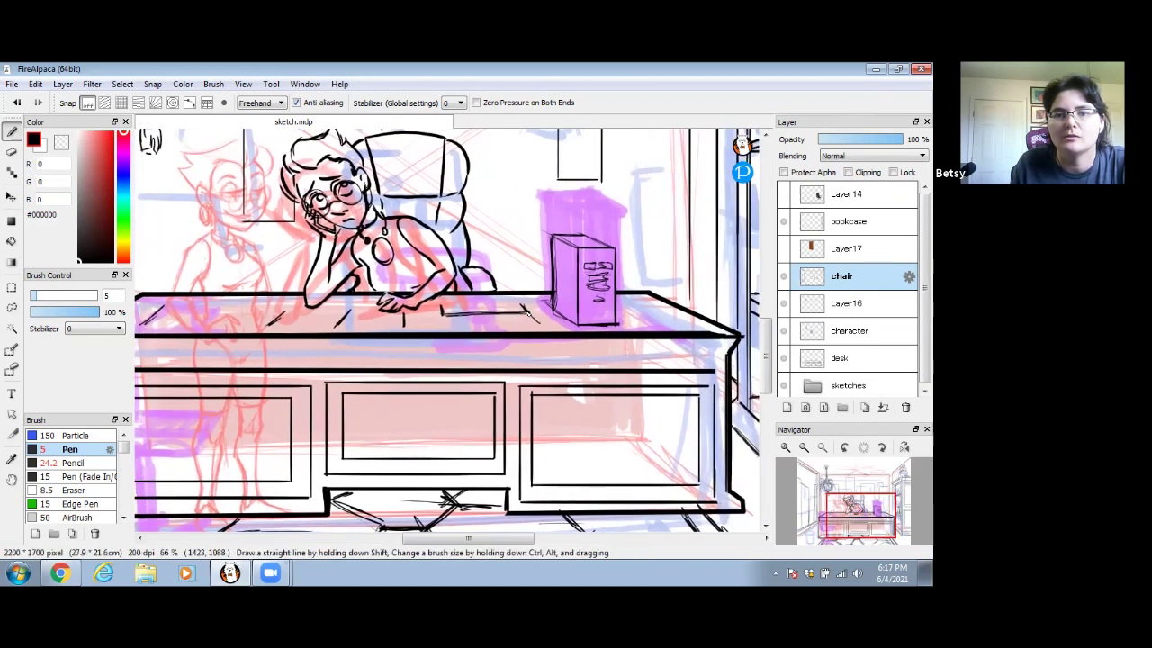
{"action": "left_click_drag", "start_coordinate": [445, 313], "coordinate": [556, 326]}
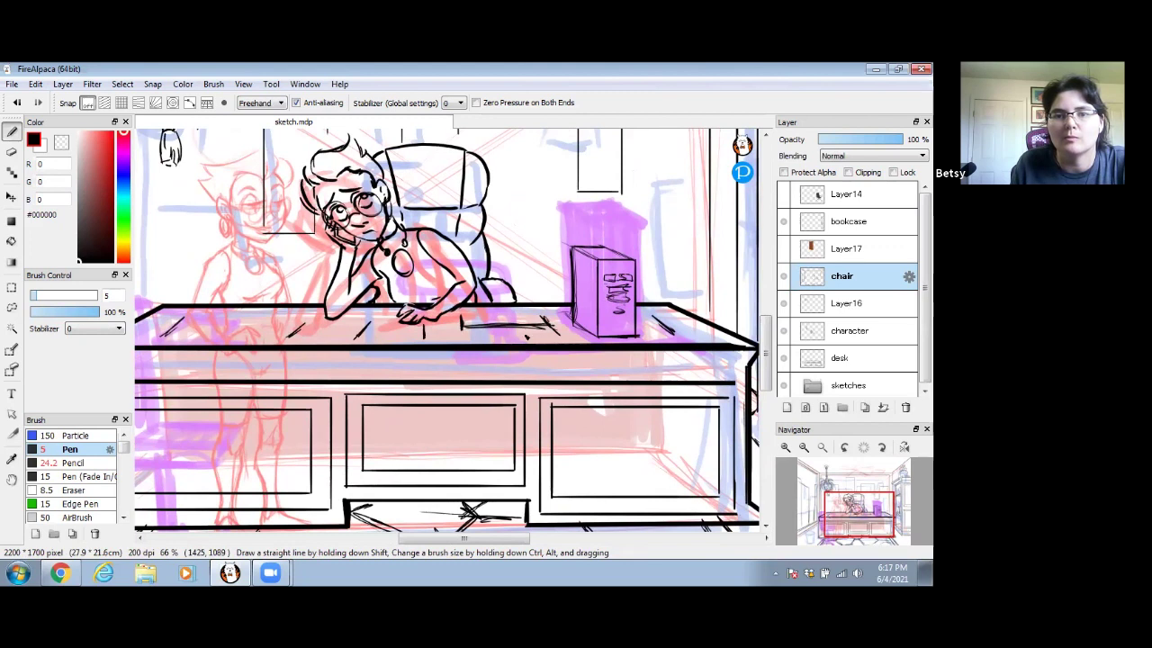
- Complete the monitor's flat base and ink its neck and large rectangular casing in front of the character's arm
{"action": "mouse_move", "coordinate": [464, 317]}
{"action": "left_mouse_down"}
{"action": "mouse_move", "coordinate": [545, 317]}
{"action": "mouse_move", "coordinate": [537, 327]}
{"action": "left_mouse_up"}
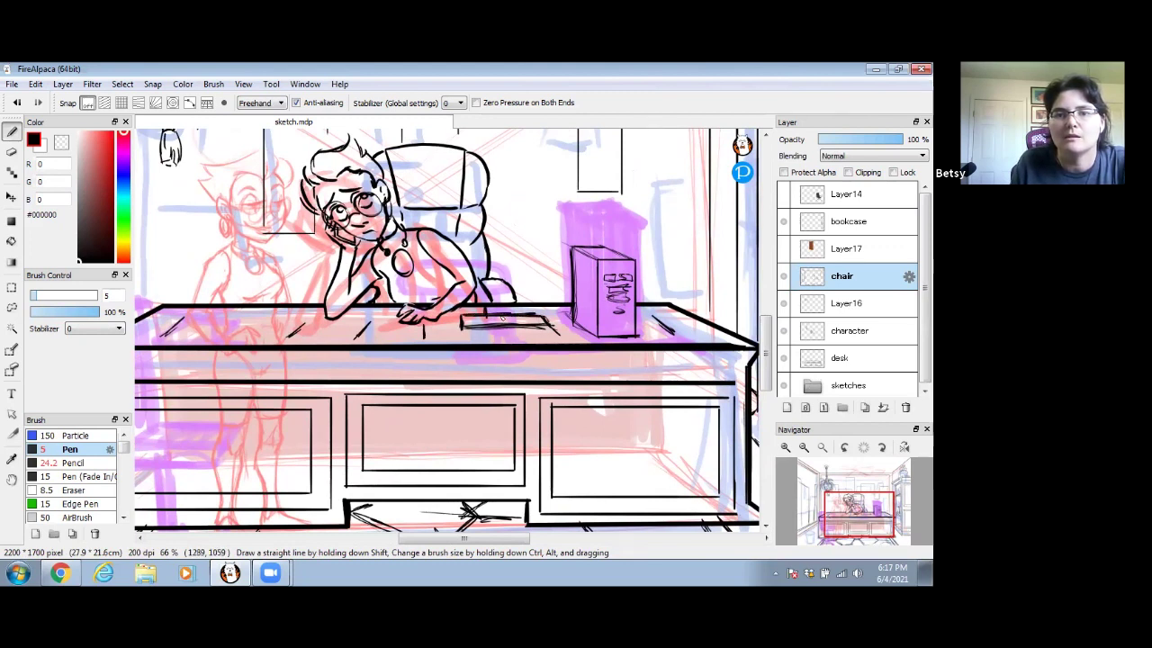
{"action": "left_click_drag", "start_coordinate": [490, 298], "coordinate": [558, 294]}
{"action": "mouse_move", "coordinate": [454, 295]}
{"action": "left_mouse_down"}
{"action": "mouse_move", "coordinate": [447, 224]}
{"action": "mouse_move", "coordinate": [538, 219]}
{"action": "mouse_move", "coordinate": [557, 232]}
{"action": "left_mouse_up"}
{"action": "mouse_move", "coordinate": [550, 295]}
{"action": "left_mouse_down"}
{"action": "mouse_move", "coordinate": [547, 237]}
{"action": "mouse_move", "coordinate": [449, 225]}
{"action": "mouse_move", "coordinate": [449, 288]}
{"action": "mouse_move", "coordinate": [507, 296]}
{"action": "left_mouse_up"}
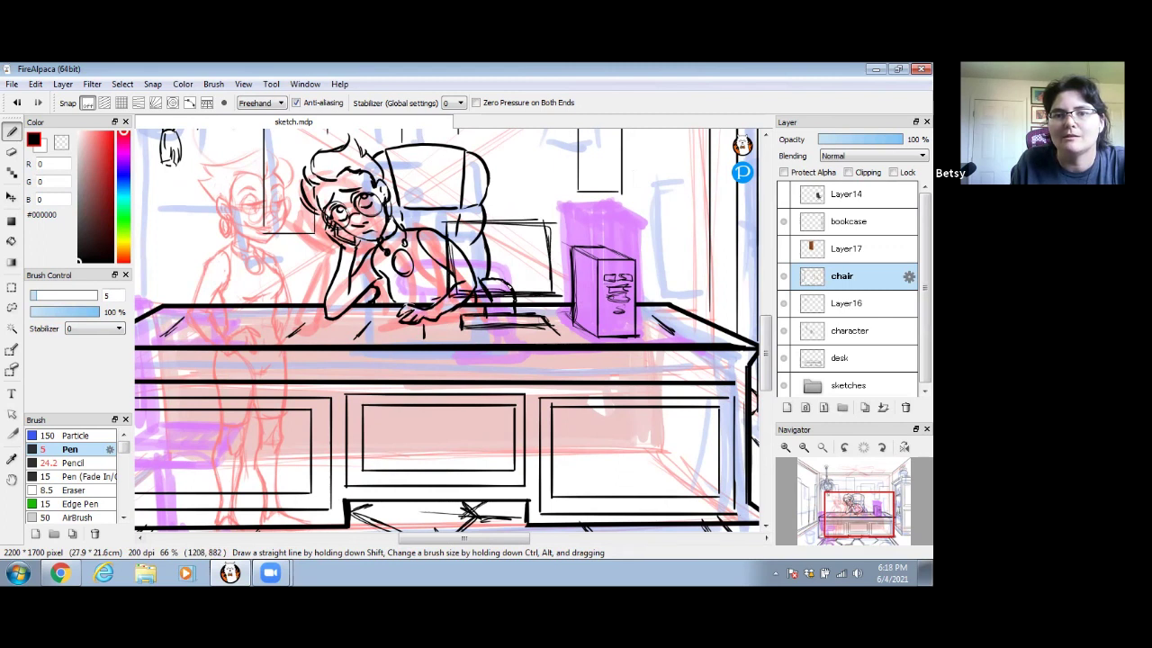
- Enlarge the eraser to about 41 and erase the character, chair and desk lines showing through the monitor, each on its own layer
{"action": "left_click", "coordinate": [865, 333]}
{"action": "left_click", "coordinate": [12, 152]}
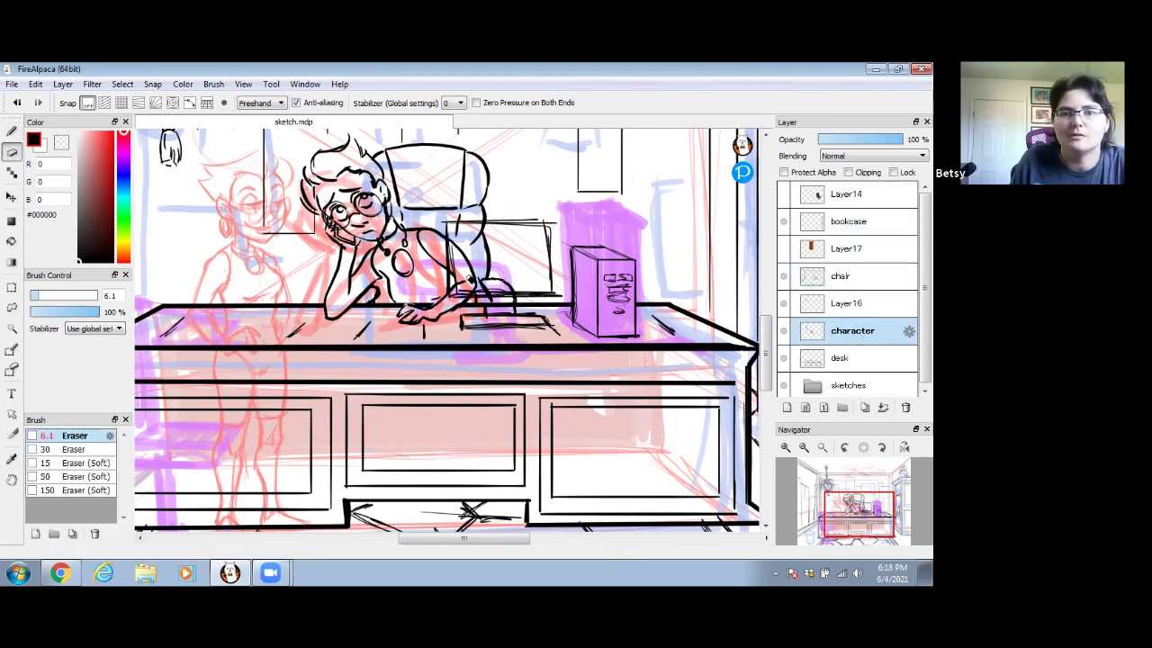
{"action": "left_click_drag", "start_coordinate": [47, 300], "coordinate": [83, 301]}
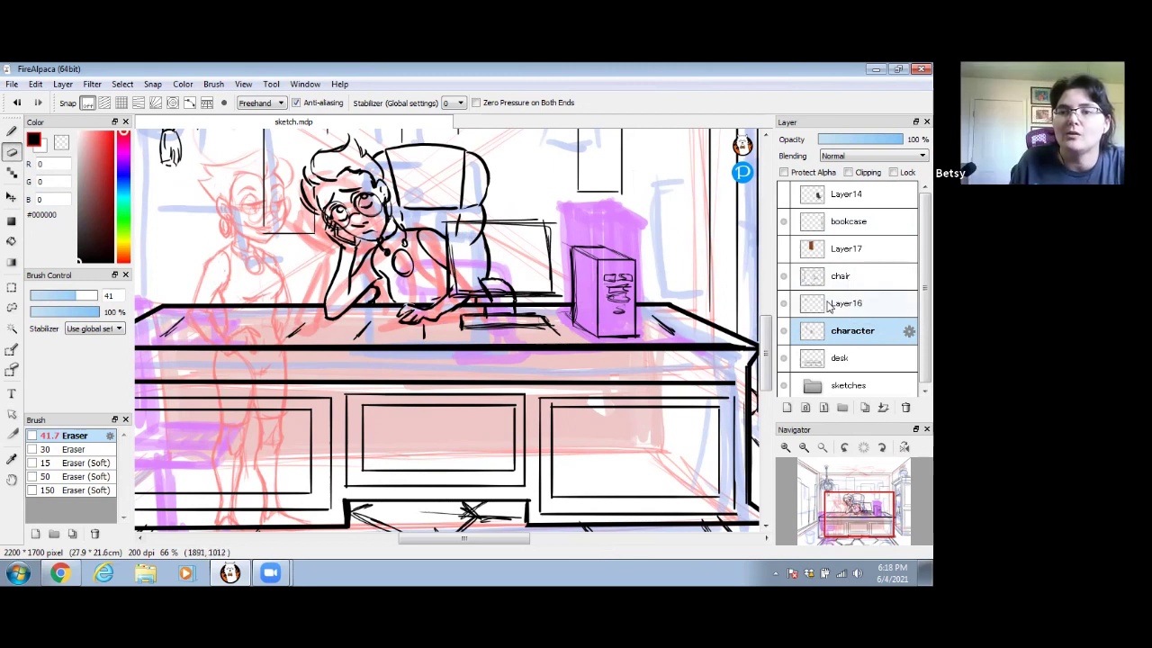
{"action": "left_click", "coordinate": [853, 279]}
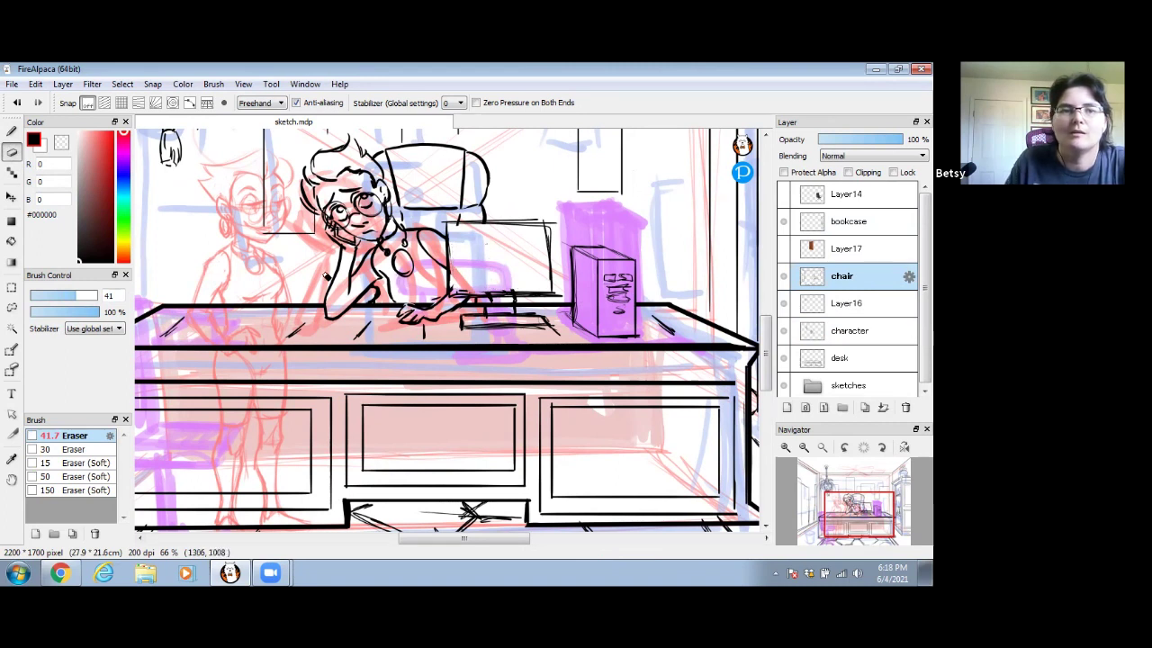
{"action": "left_click", "coordinate": [843, 358]}
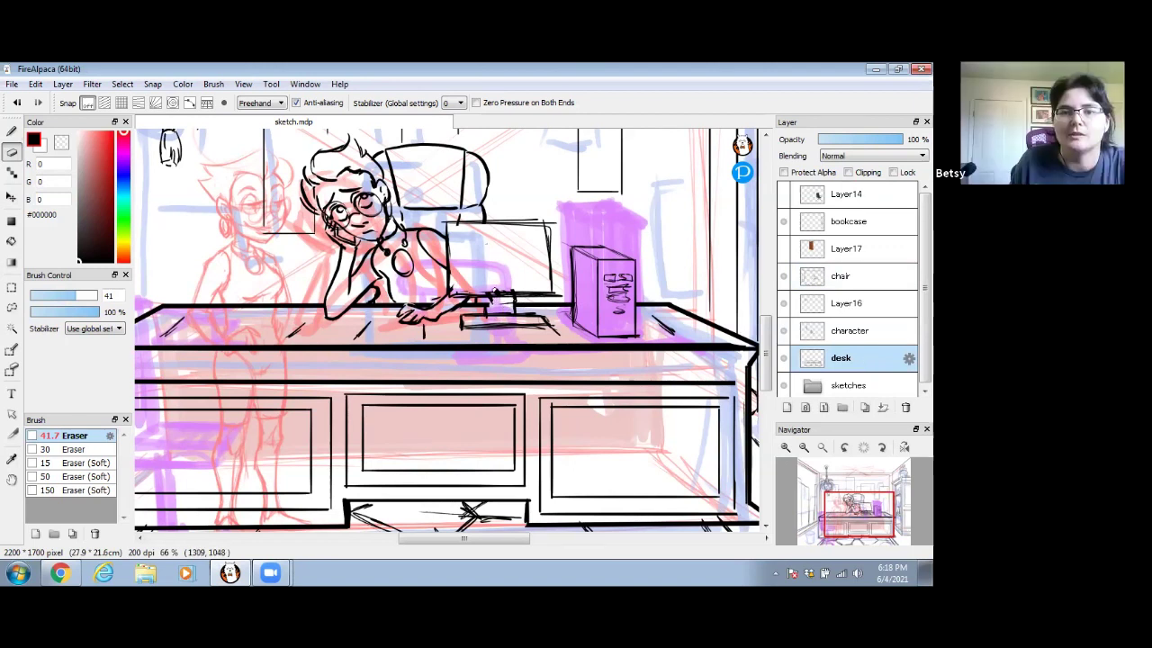
- Ink the monitor's neck and a small rectangular panel on its back, with cables curving from the panel to the tower
{"action": "key", "text": "b"}
{"action": "mouse_move", "coordinate": [486, 298]}
{"action": "left_mouse_down"}
{"action": "mouse_move", "coordinate": [515, 307]}
{"action": "mouse_move", "coordinate": [521, 294]}
{"action": "mouse_move", "coordinate": [514, 322]}
{"action": "left_mouse_up"}
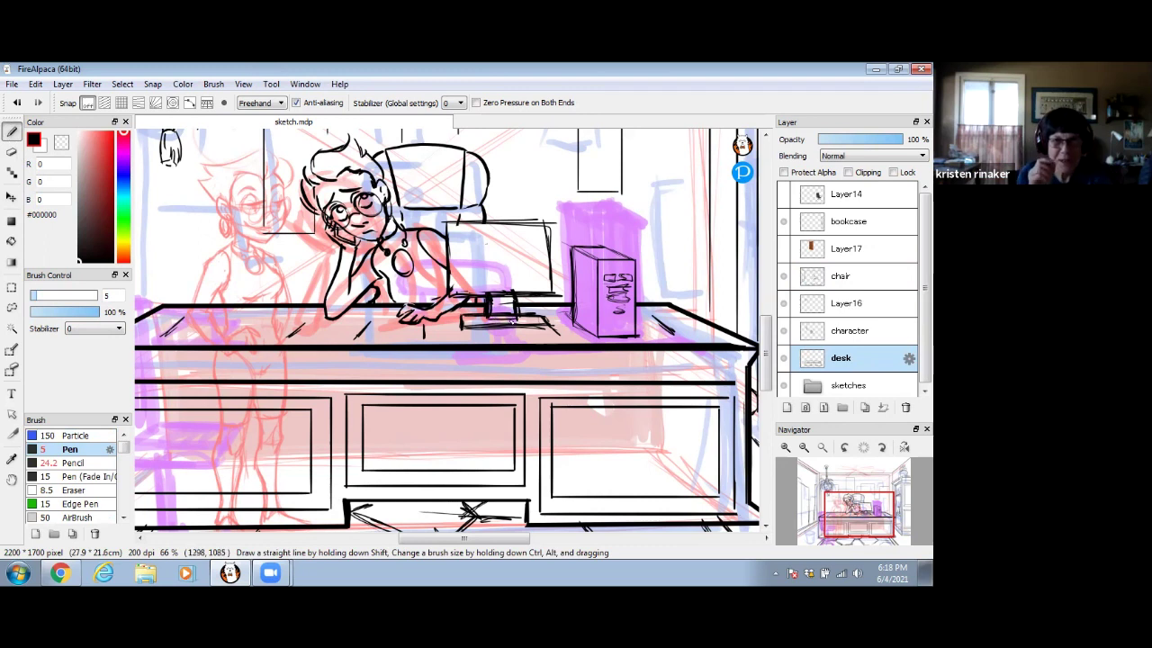
{"action": "mouse_move", "coordinate": [480, 249]}
{"action": "left_mouse_down"}
{"action": "mouse_move", "coordinate": [479, 276]}
{"action": "mouse_move", "coordinate": [517, 275]}
{"action": "left_mouse_up"}
{"action": "mouse_move", "coordinate": [520, 244]}
{"action": "left_mouse_down"}
{"action": "mouse_move", "coordinate": [520, 276]}
{"action": "mouse_move", "coordinate": [479, 248]}
{"action": "mouse_move", "coordinate": [481, 274]}
{"action": "mouse_move", "coordinate": [520, 272]}
{"action": "left_mouse_up"}
{"action": "left_click_drag", "start_coordinate": [519, 246], "coordinate": [520, 270]}
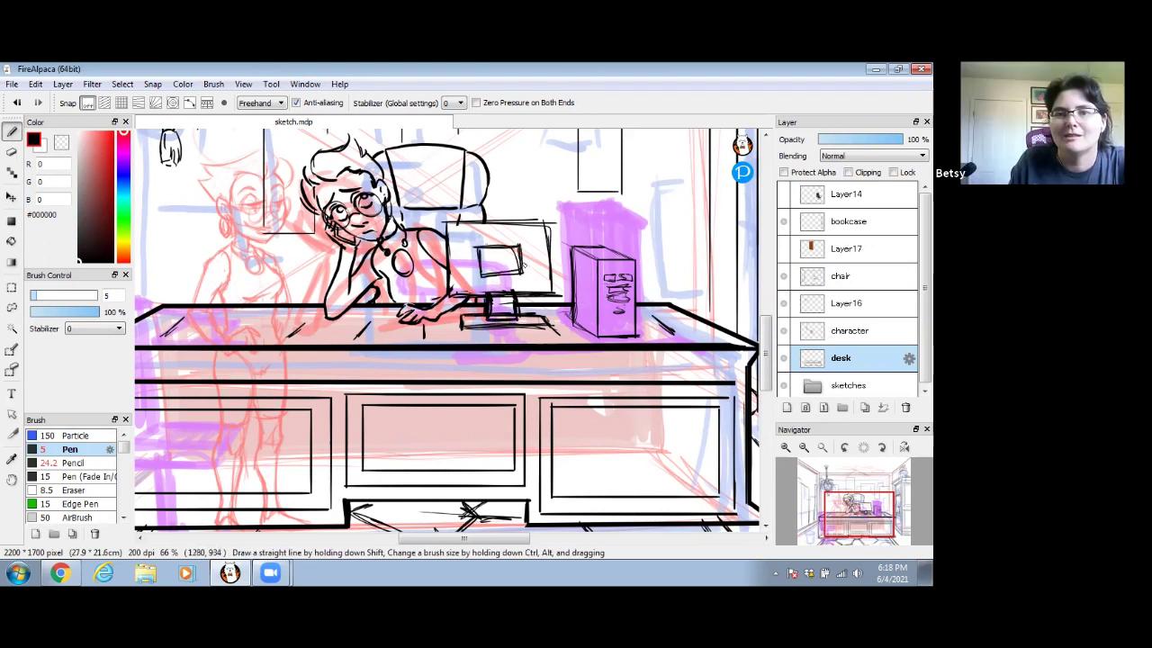
{"action": "left_click_drag", "start_coordinate": [576, 303], "coordinate": [621, 294]}
{"action": "mouse_move", "coordinate": [608, 317]}
{"action": "left_mouse_down"}
{"action": "mouse_move", "coordinate": [522, 326]}
{"action": "mouse_move", "coordinate": [618, 315]}
{"action": "left_mouse_up"}
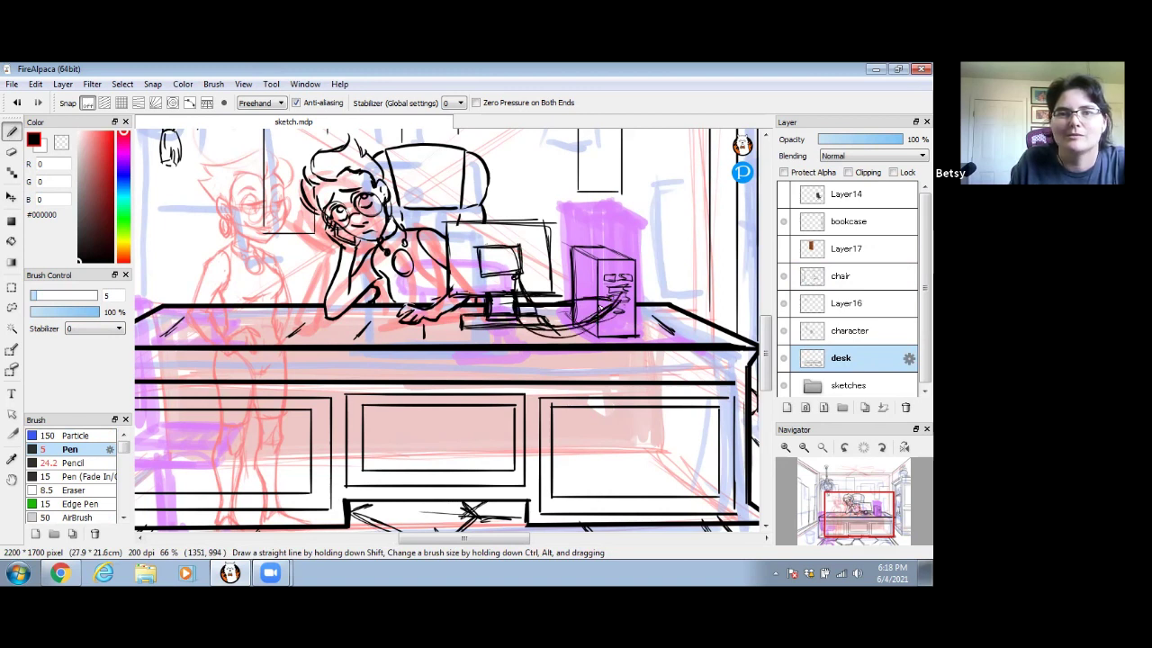
{"action": "left_click_drag", "start_coordinate": [405, 321], "coordinate": [509, 347]}
{"action": "left_click_drag", "start_coordinate": [656, 328], "coordinate": [575, 323]}
{"action": "left_click_drag", "start_coordinate": [343, 325], "coordinate": [498, 369]}
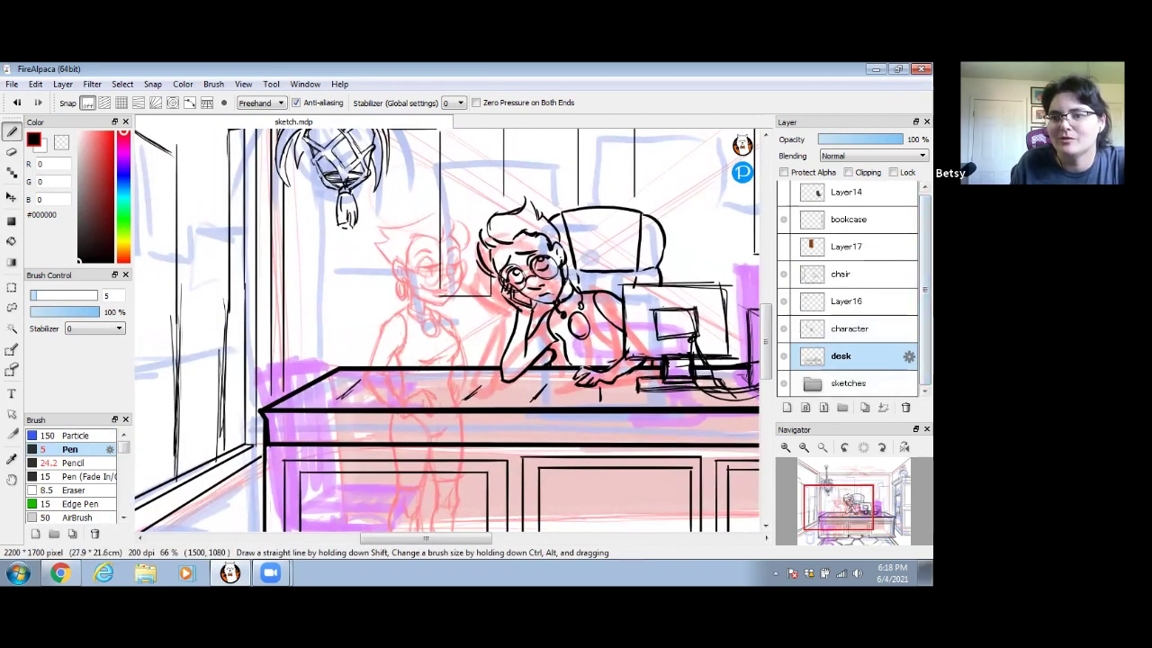
{"action": "left_click_drag", "start_coordinate": [907, 385], "coordinate": [756, 385]}
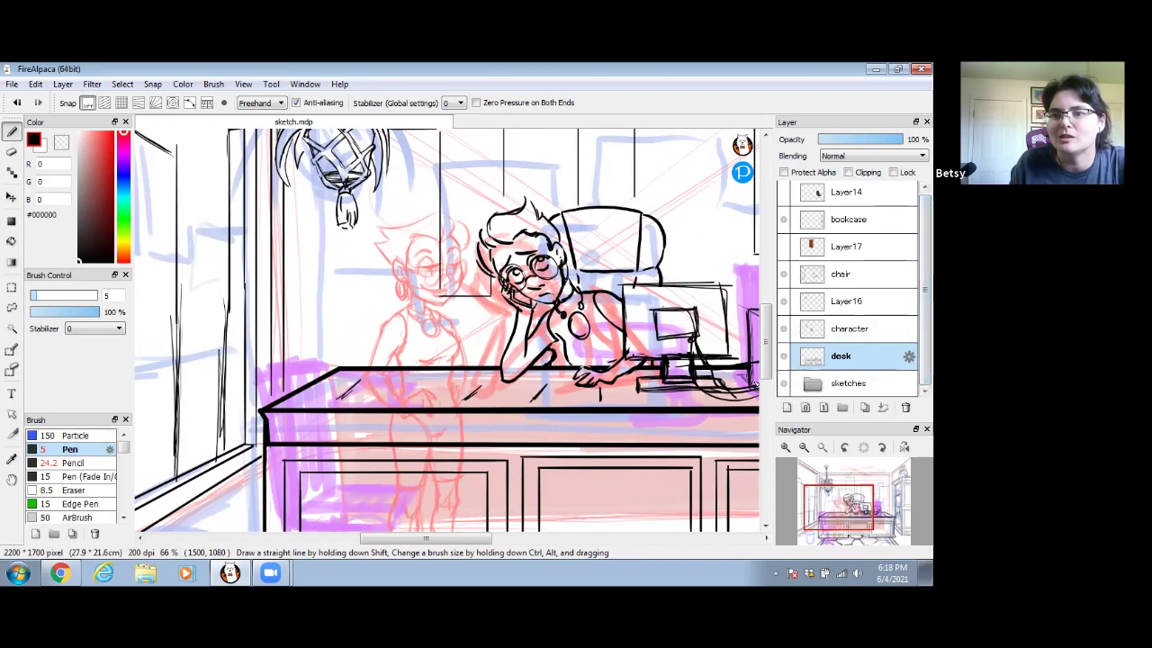
{"action": "mouse_move", "coordinate": [608, 373]}
{"action": "left_mouse_down"}
{"action": "mouse_move", "coordinate": [548, 320]}
{"action": "mouse_move", "coordinate": [603, 331]}
{"action": "left_mouse_up"}
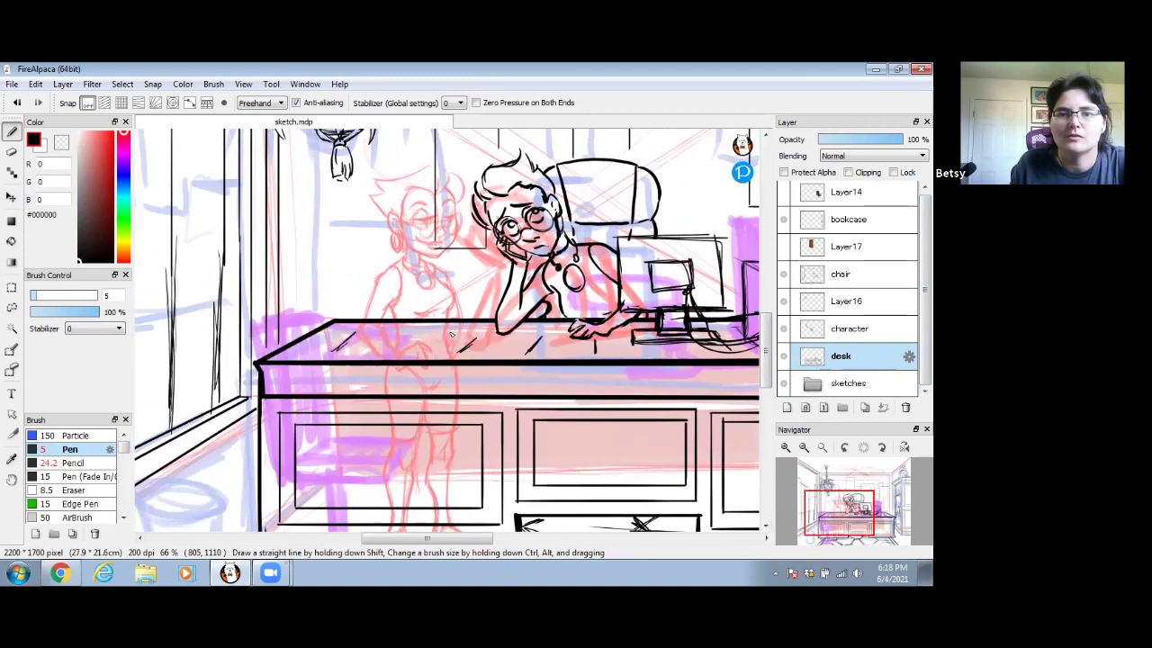
{"action": "left_click_drag", "start_coordinate": [427, 351], "coordinate": [464, 329]}
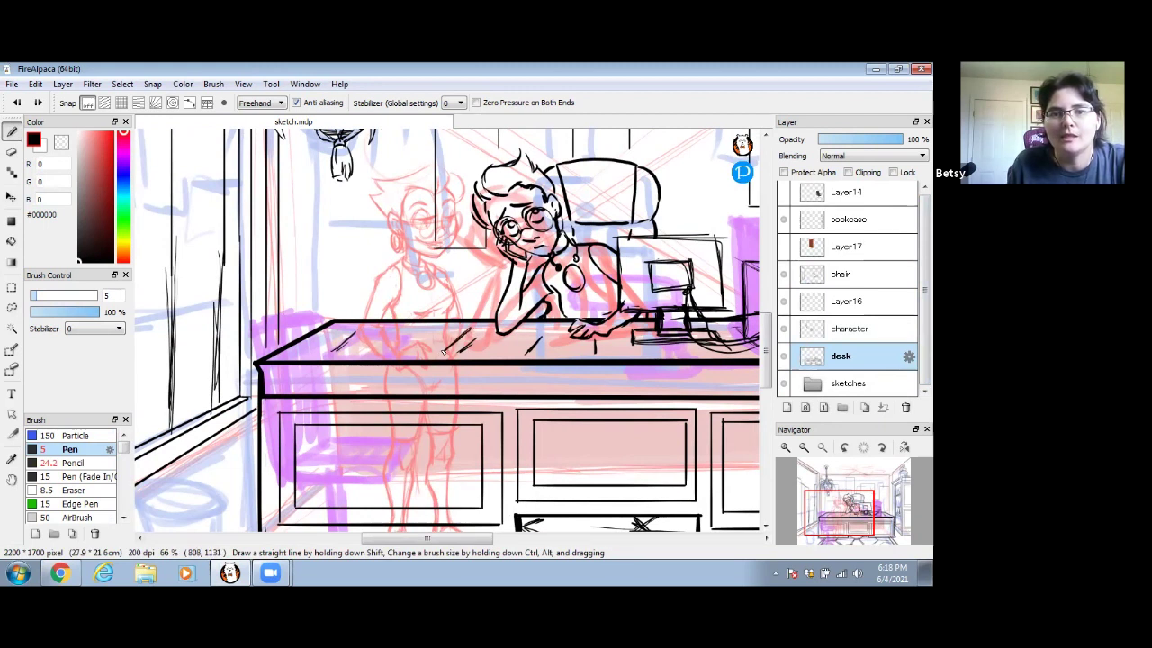
{"action": "left_click_drag", "start_coordinate": [401, 353], "coordinate": [424, 336]}
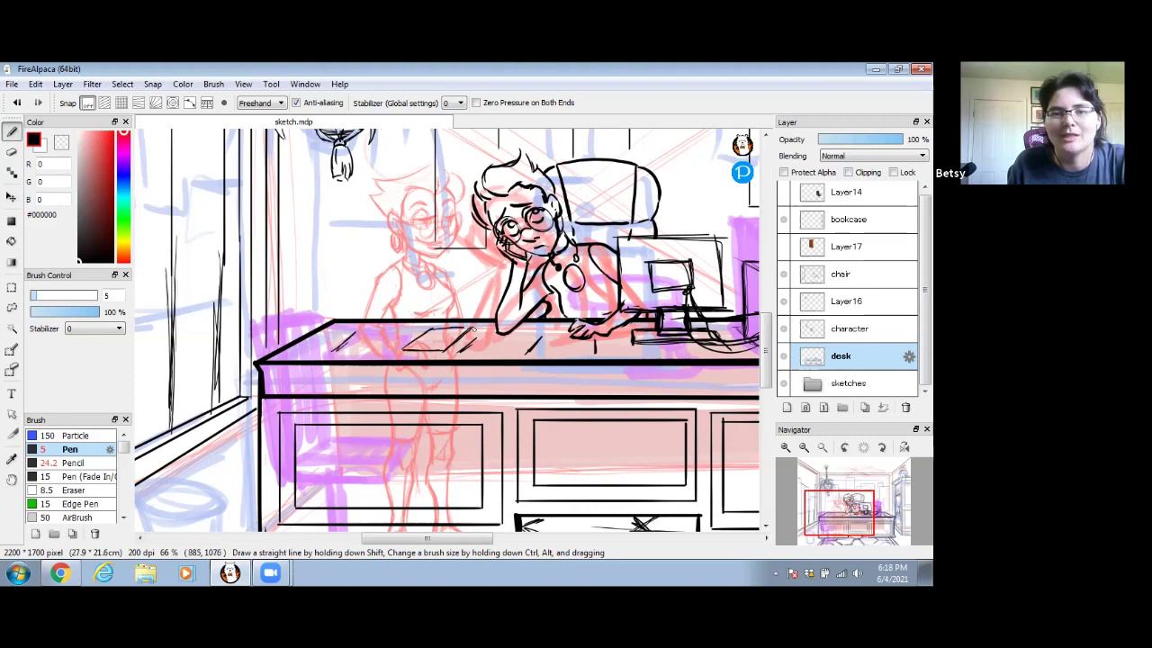
{"action": "key", "text": "ctrl+z"}
{"action": "key", "text": "ctrl+z"}
{"action": "key", "text": "ctrl+z"}
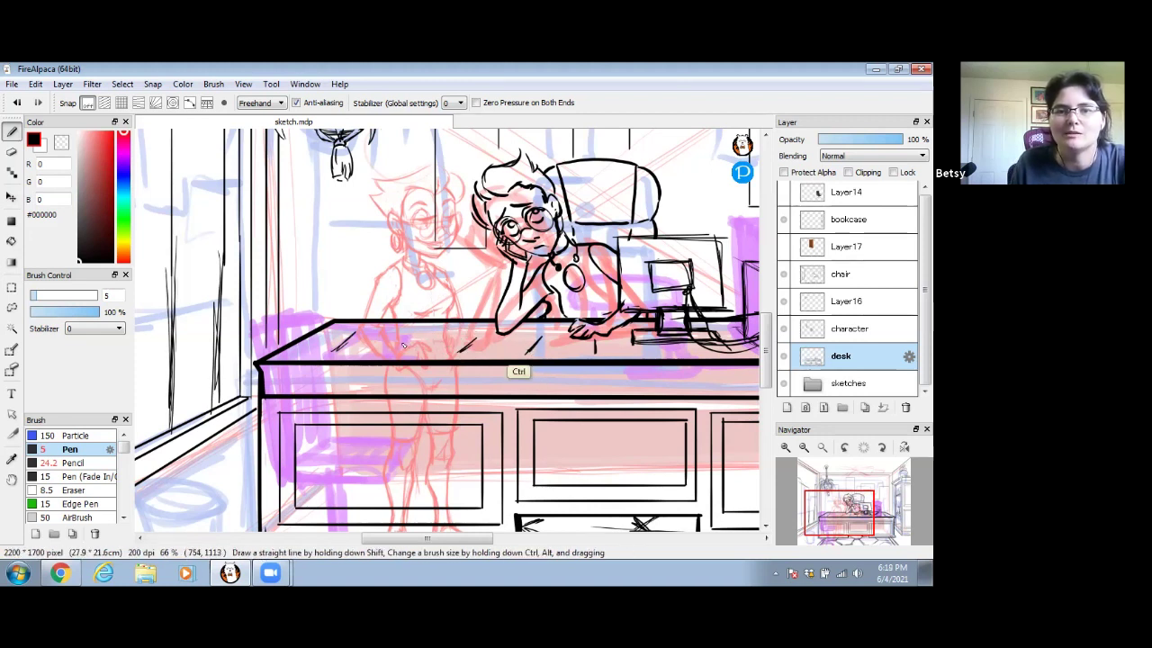
- Ink a flat, slanted four-sided sheet of paper lying on the desktop beside the character's elbow
{"action": "mouse_move", "coordinate": [402, 344]}
{"action": "left_mouse_down"}
{"action": "mouse_move", "coordinate": [449, 353]}
{"action": "mouse_move", "coordinate": [481, 334]}
{"action": "left_mouse_up"}
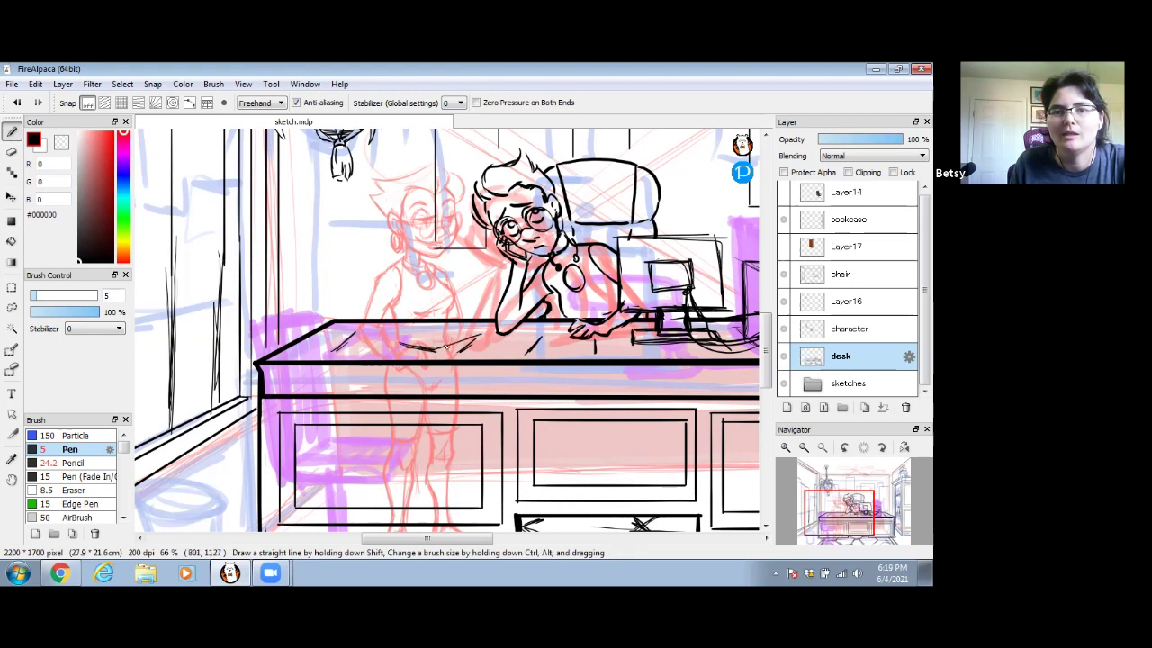
{"action": "mouse_move", "coordinate": [403, 345]}
{"action": "left_mouse_down"}
{"action": "mouse_move", "coordinate": [486, 334]}
{"action": "mouse_move", "coordinate": [436, 351]}
{"action": "left_mouse_up"}
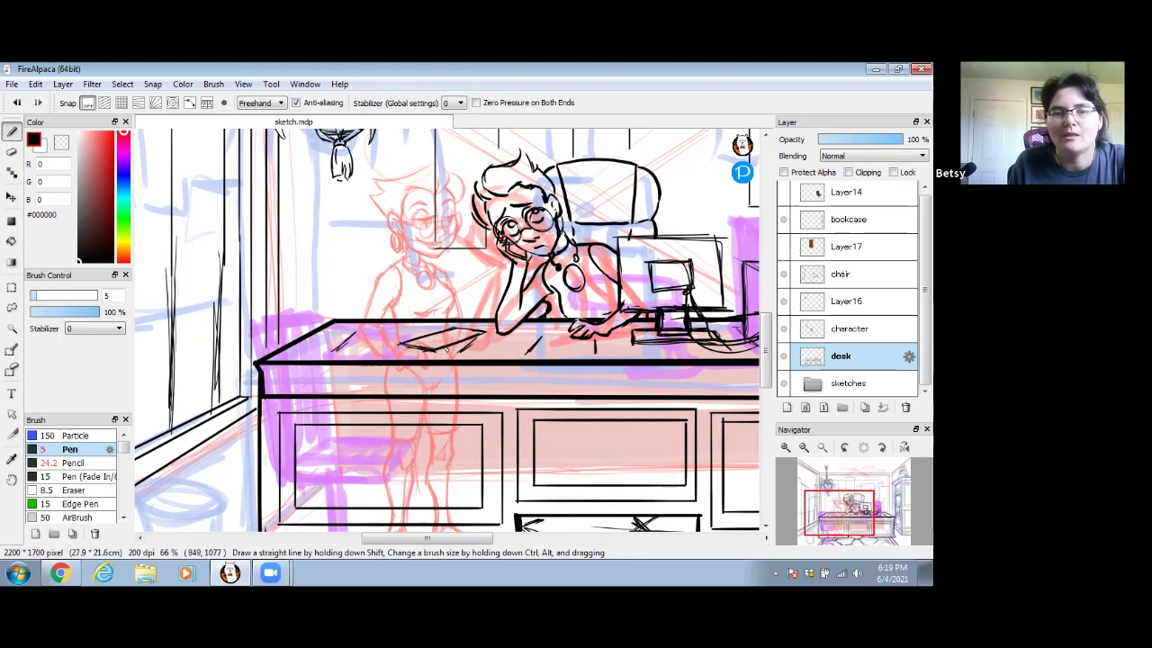
{"action": "key", "text": "space"}
{"action": "mouse_move", "coordinate": [551, 383]}
{"action": "left_mouse_down"}
{"action": "mouse_move", "coordinate": [474, 370]}
{"action": "mouse_move", "coordinate": [396, 328]}
{"action": "mouse_move", "coordinate": [459, 330]}
{"action": "left_mouse_up"}
{"action": "key", "text": "space"}
{"action": "mouse_move", "coordinate": [220, 292]}
{"action": "left_mouse_down"}
{"action": "mouse_move", "coordinate": [180, 297]}
{"action": "mouse_move", "coordinate": [173, 340]}
{"action": "left_mouse_up"}
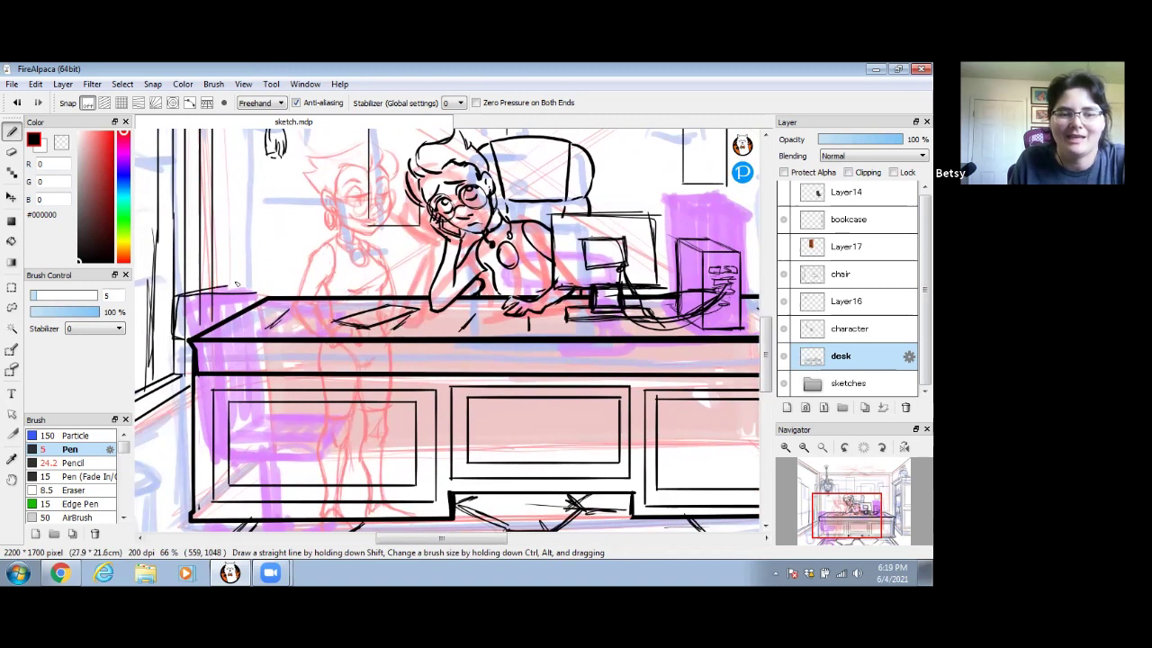
{"action": "key", "text": "ctrl+z"}
{"action": "key", "text": "ctrl+z"}
{"action": "key", "text": "space"}
{"action": "left_click_drag", "start_coordinate": [405, 289], "coordinate": [414, 298]}
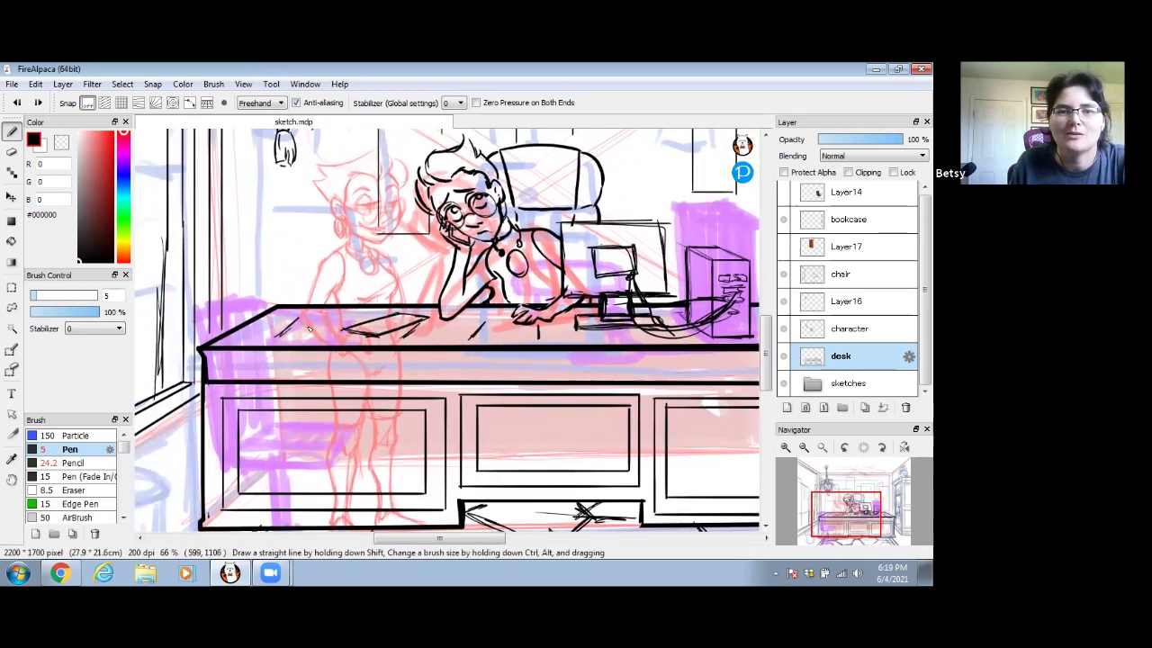
{"action": "mouse_move", "coordinate": [284, 338]}
{"action": "left_mouse_down"}
{"action": "mouse_move", "coordinate": [323, 337]}
{"action": "mouse_move", "coordinate": [319, 318]}
{"action": "mouse_move", "coordinate": [285, 336]}
{"action": "left_mouse_up"}
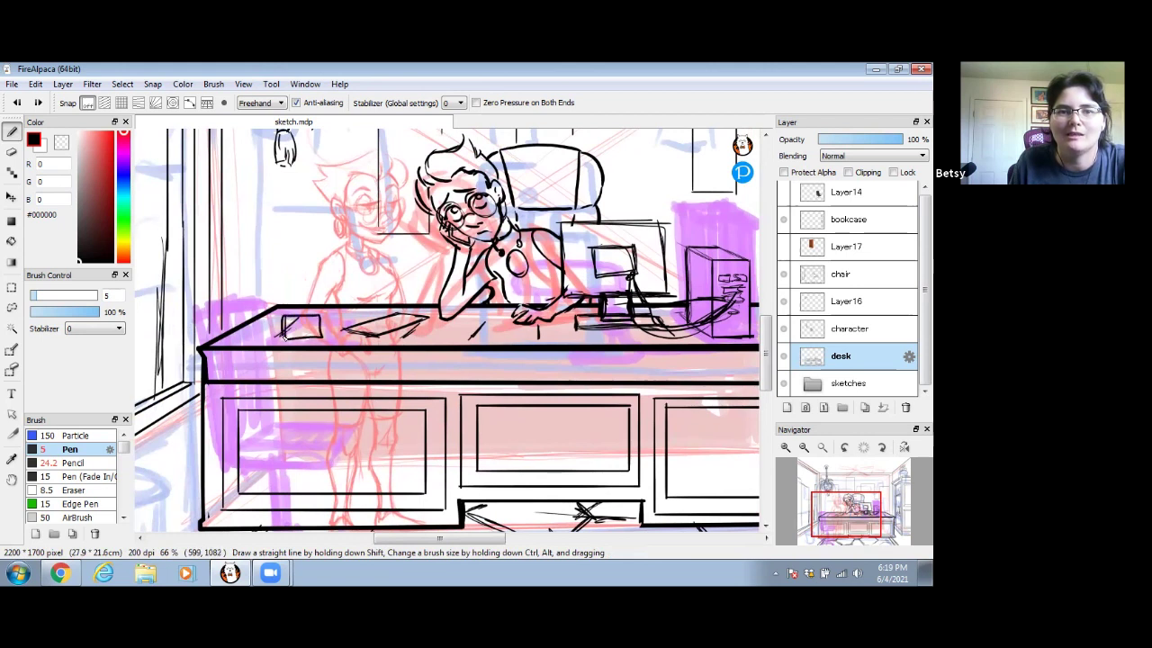
{"action": "key", "text": "ctrl+z"}
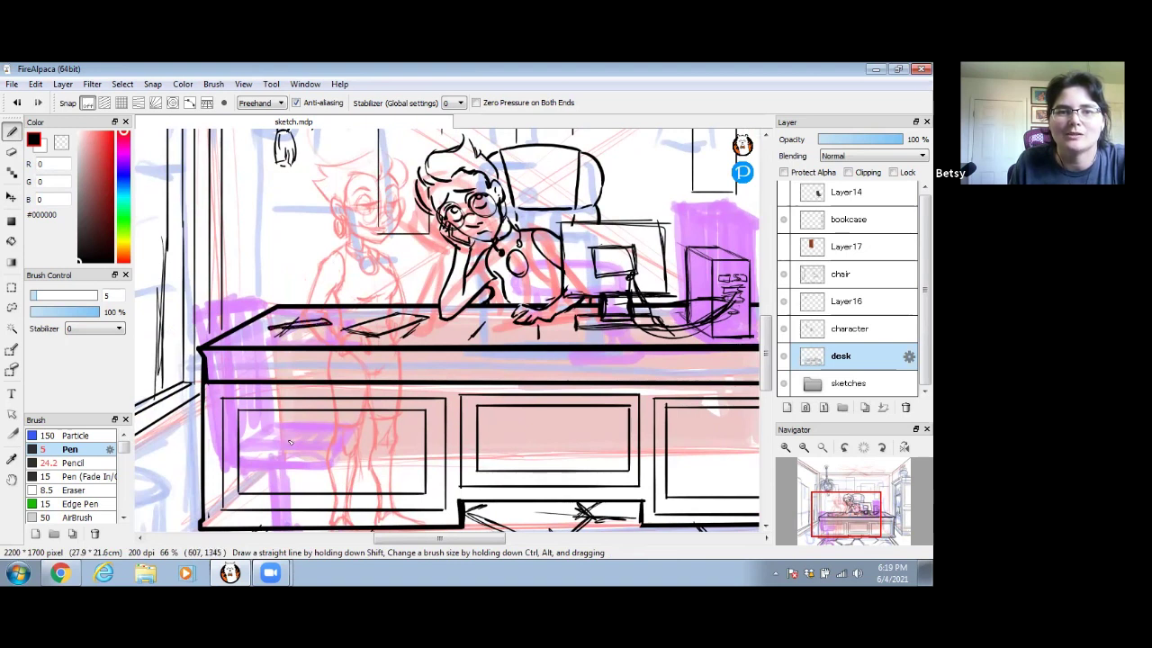
- Ink a second sheet overlapping the slanted paper on the desktop and erase the stray lines inside the overlap
{"action": "left_click_drag", "start_coordinate": [748, 310], "coordinate": [618, 303]}
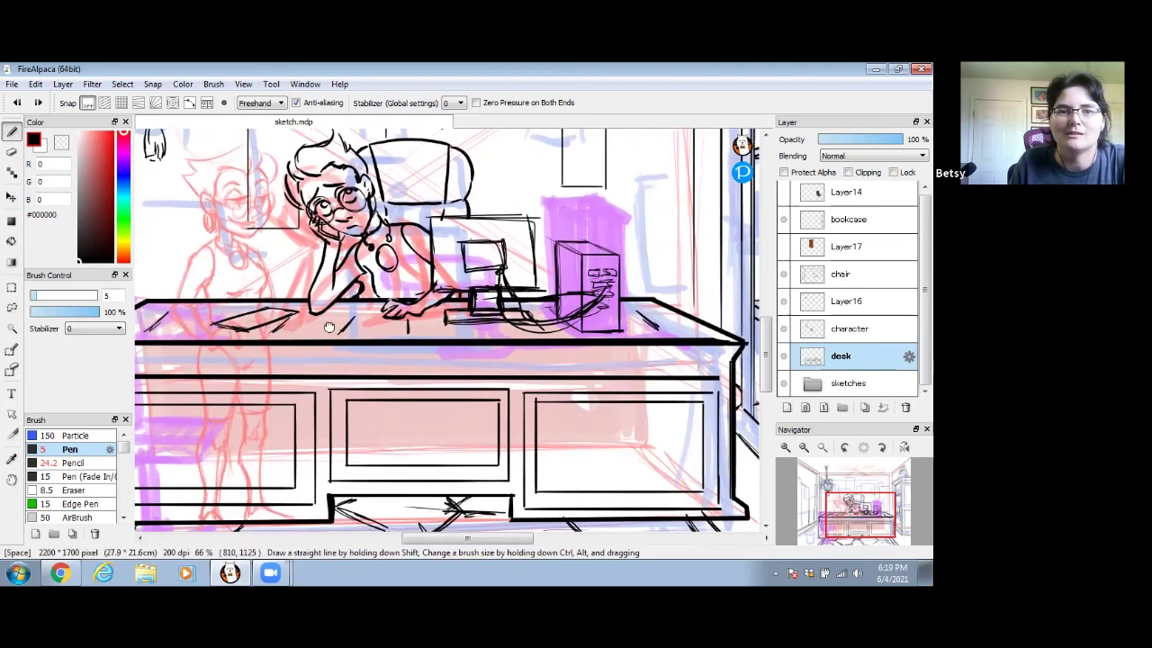
{"action": "scroll", "coordinate": [339, 359], "scroll_direction": "left", "scroll_amount": 3}
{"action": "mouse_move", "coordinate": [366, 314]}
{"action": "left_mouse_down"}
{"action": "mouse_move", "coordinate": [343, 316]}
{"action": "mouse_move", "coordinate": [376, 325]}
{"action": "mouse_move", "coordinate": [399, 297]}
{"action": "mouse_move", "coordinate": [432, 308]}
{"action": "left_mouse_up"}
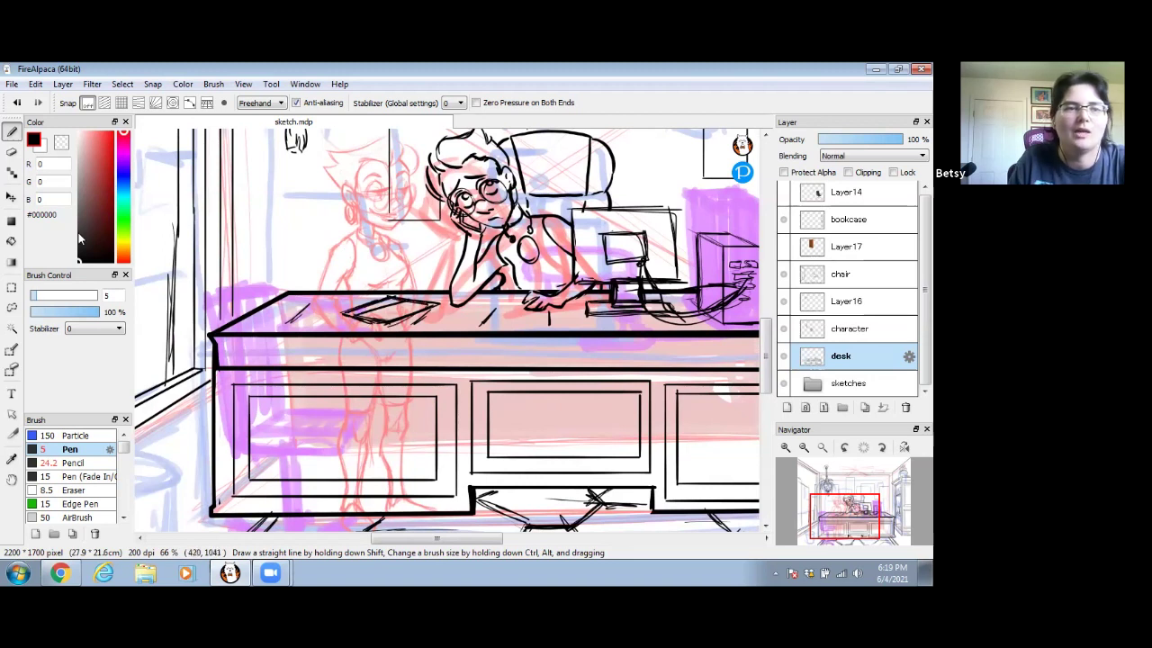
{"action": "key", "text": "e"}
{"action": "left_click_drag", "start_coordinate": [358, 314], "coordinate": [404, 310]}
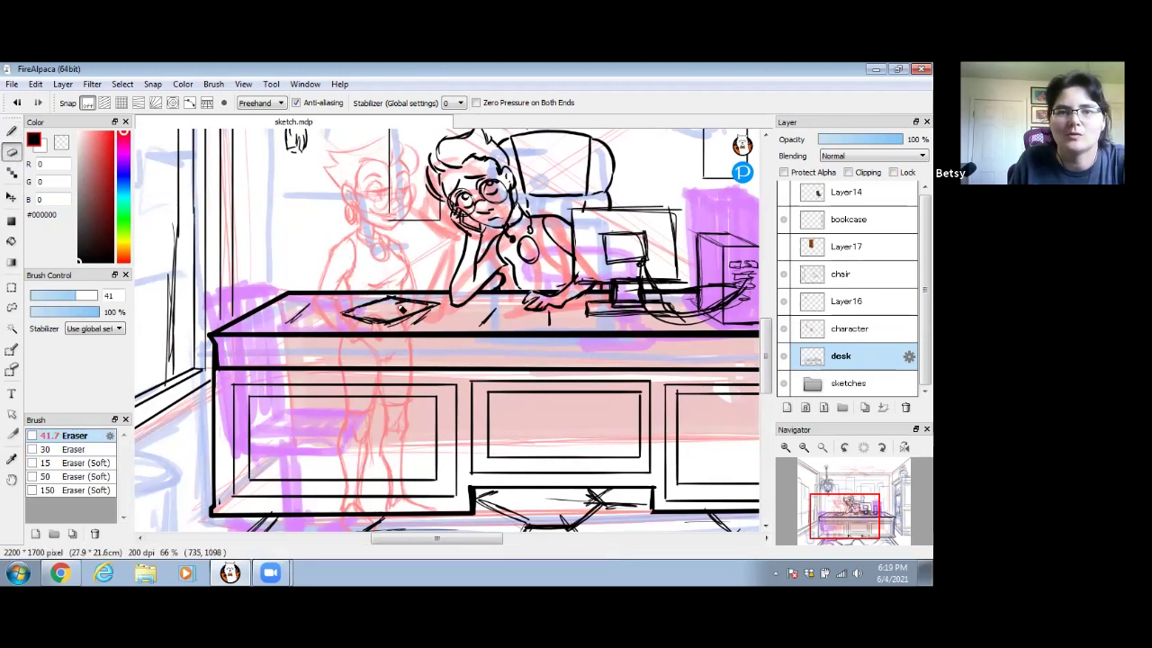
{"action": "key", "text": "b"}
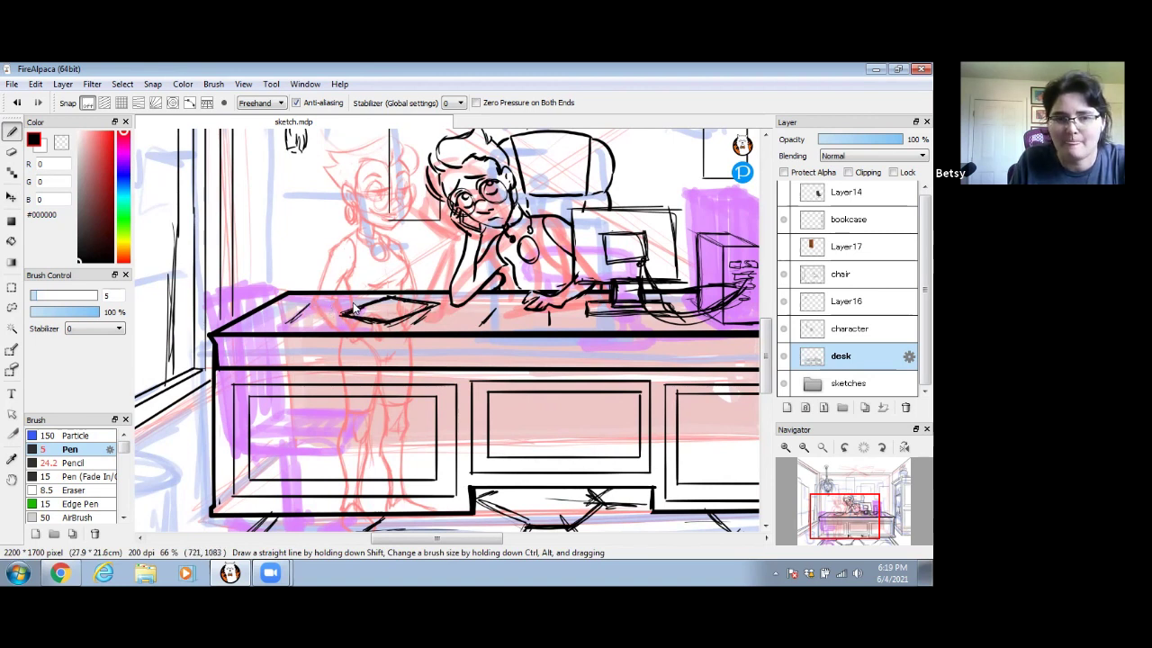
{"action": "left_click_drag", "start_coordinate": [317, 276], "coordinate": [317, 311]}
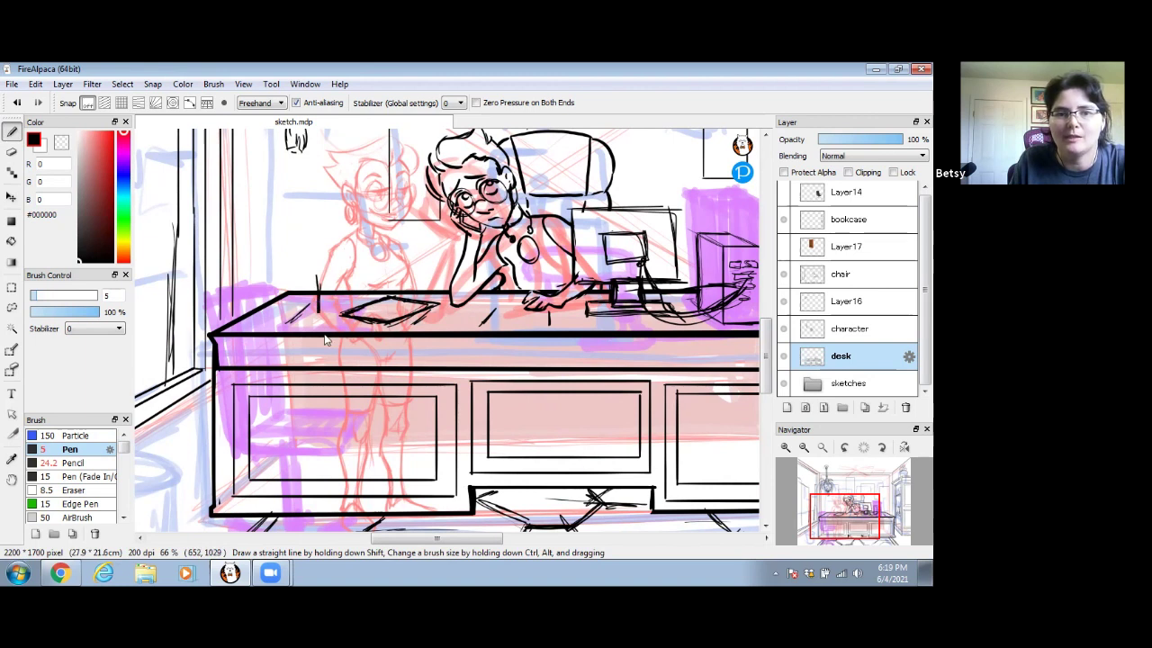
{"action": "key", "text": "ctrl"}
{"action": "key", "text": "ctrl+z"}
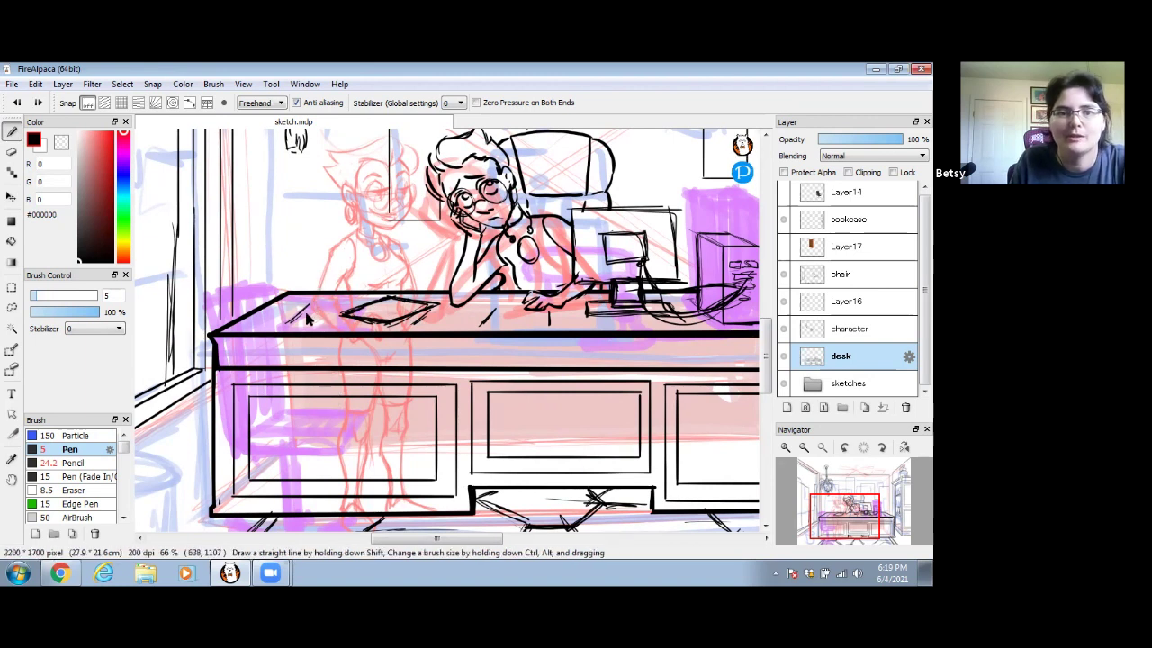
- Ink a pen lying on the desktop beside the papers and a small cup of upright pens near the desk's window-side corner
{"action": "left_click_drag", "start_coordinate": [293, 306], "coordinate": [331, 304]}
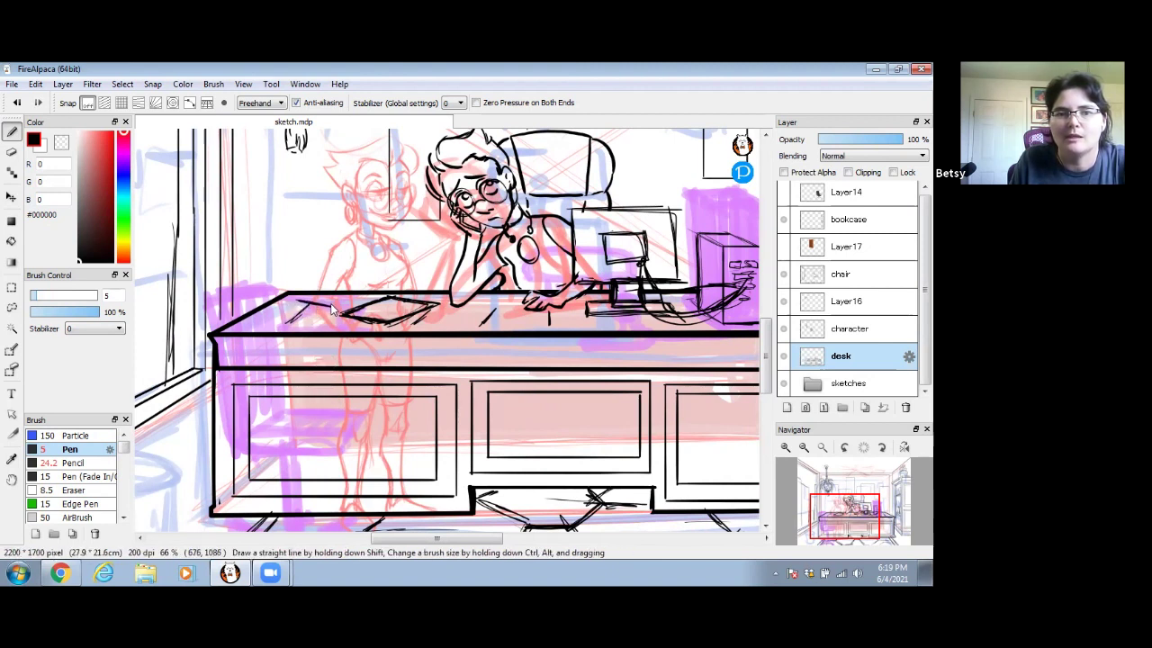
{"action": "mouse_move", "coordinate": [299, 297]}
{"action": "left_mouse_down"}
{"action": "mouse_move", "coordinate": [339, 312]}
{"action": "mouse_move", "coordinate": [309, 324]}
{"action": "mouse_move", "coordinate": [282, 297]}
{"action": "mouse_move", "coordinate": [287, 324]}
{"action": "mouse_move", "coordinate": [264, 323]}
{"action": "mouse_move", "coordinate": [285, 324]}
{"action": "mouse_move", "coordinate": [259, 274]}
{"action": "mouse_move", "coordinate": [263, 290]}
{"action": "mouse_move", "coordinate": [269, 265]}
{"action": "mouse_move", "coordinate": [274, 298]}
{"action": "left_mouse_up"}
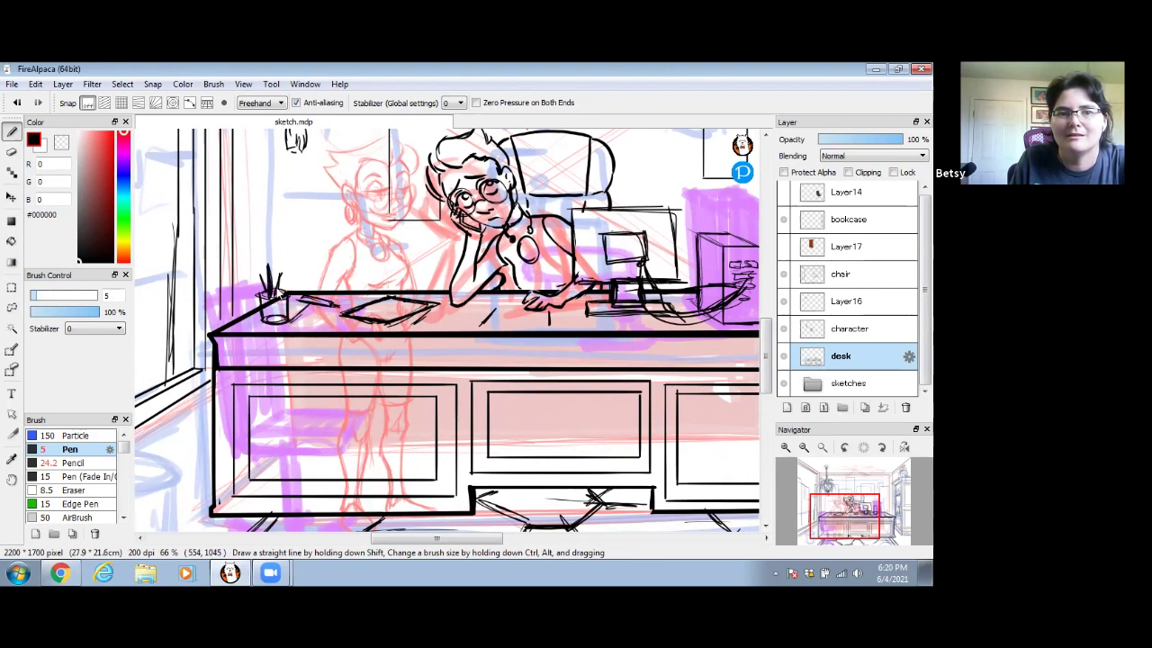
{"action": "key", "text": "ctrl+z"}
{"action": "key", "text": "ctrl+z"}
{"action": "key", "text": "ctrl+z"}
{"action": "mouse_move", "coordinate": [272, 308]}
{"action": "left_mouse_down"}
{"action": "mouse_move", "coordinate": [282, 269]}
{"action": "mouse_move", "coordinate": [286, 297]}
{"action": "left_mouse_up"}
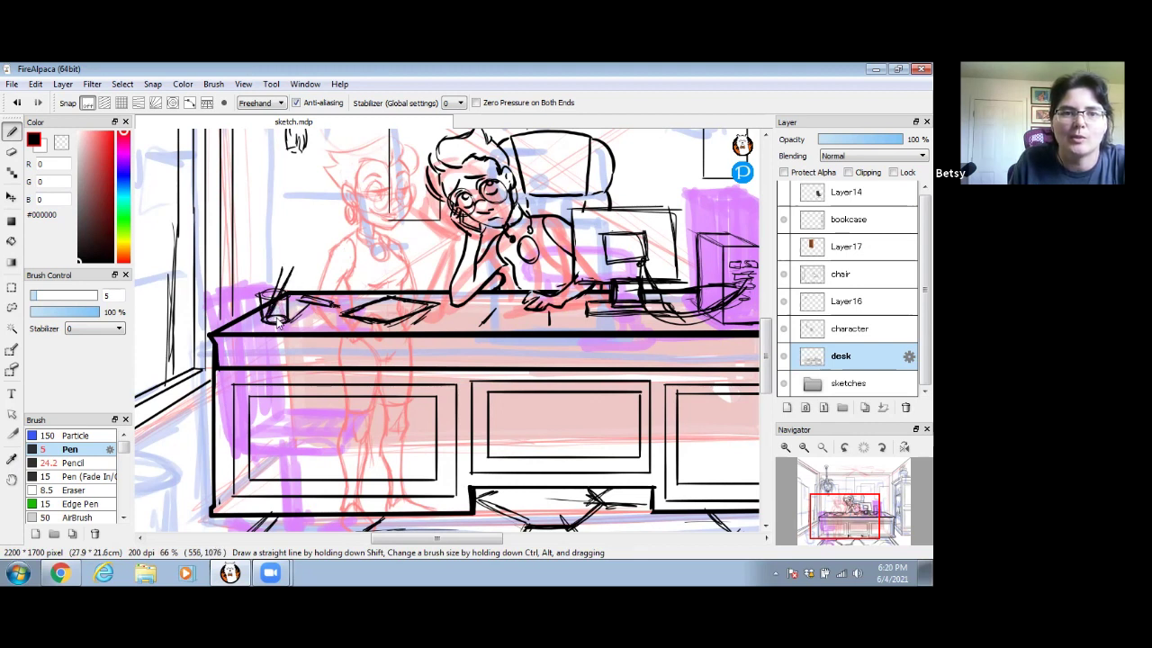
{"action": "left_click_drag", "start_coordinate": [271, 299], "coordinate": [266, 274]}
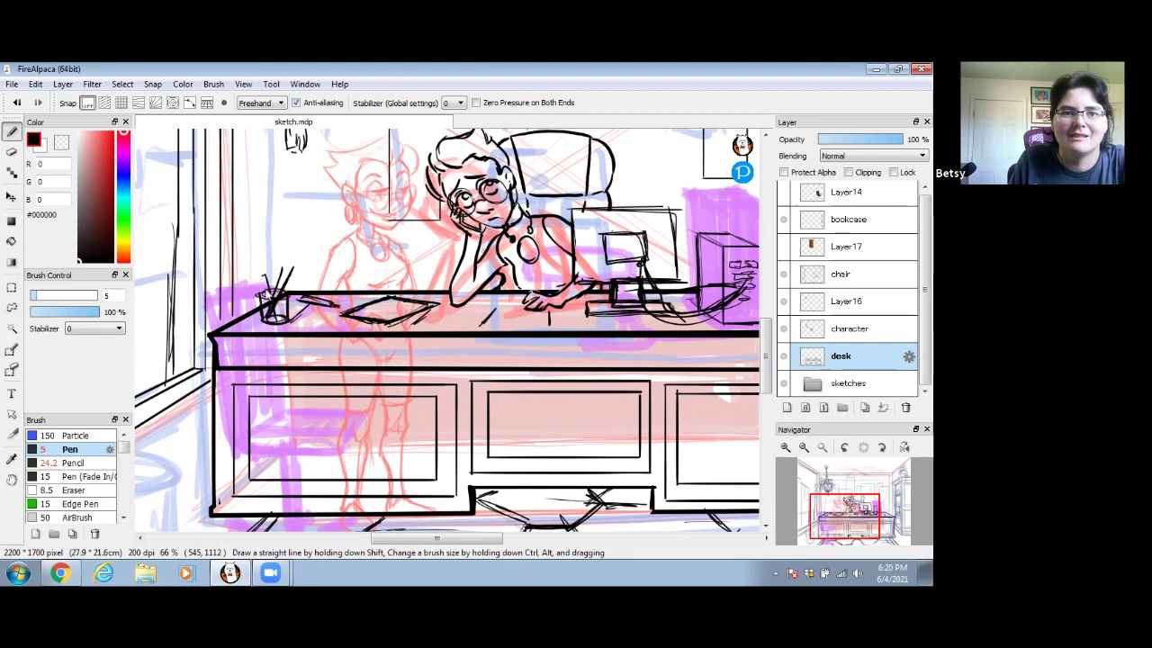
- Hide the sketches folder and move the chair layer directly above the character layer
{"action": "mouse_move", "coordinate": [458, 279]}
{"action": "left_mouse_down"}
{"action": "mouse_move", "coordinate": [437, 273]}
{"action": "mouse_move", "coordinate": [376, 331]}
{"action": "left_mouse_up"}
{"action": "left_click", "coordinate": [784, 385]}
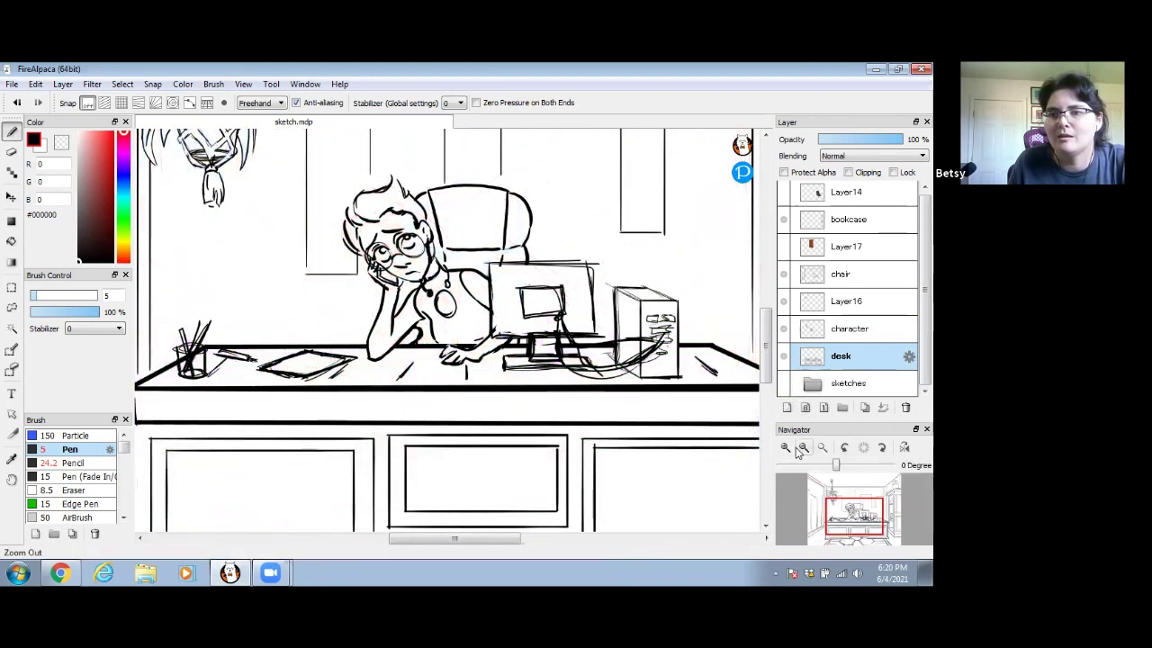
{"action": "left_click", "coordinate": [802, 448]}
{"action": "left_click", "coordinate": [802, 448]}
{"action": "left_click_drag", "start_coordinate": [580, 383], "coordinate": [577, 419]}
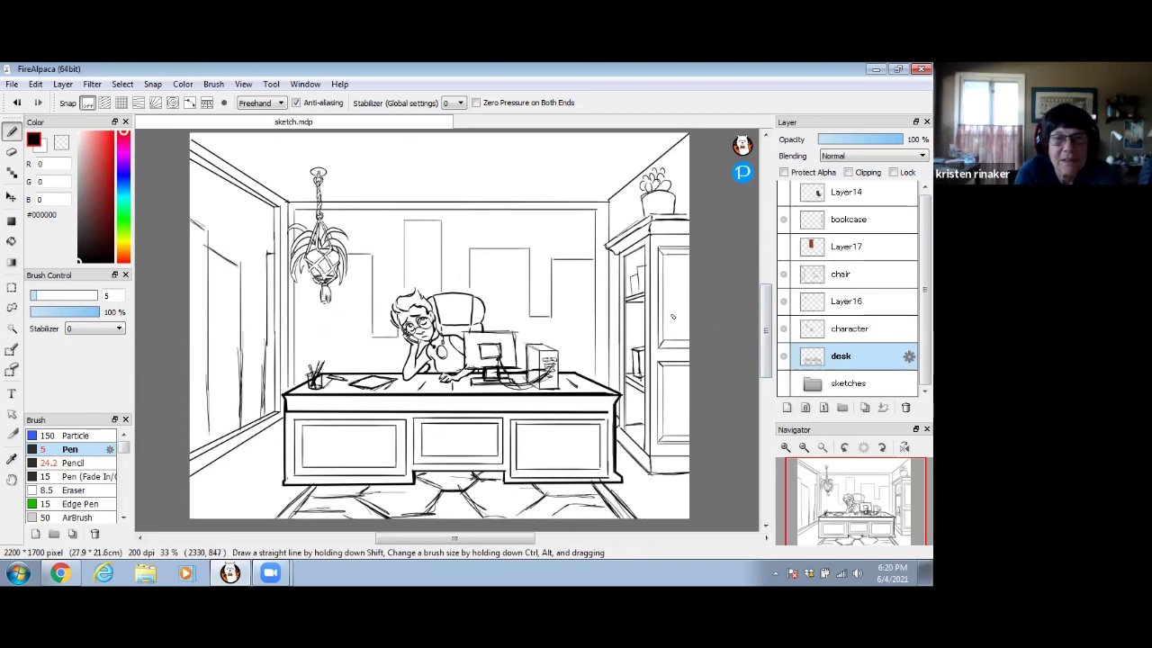
{"action": "left_click", "coordinate": [12, 151]}
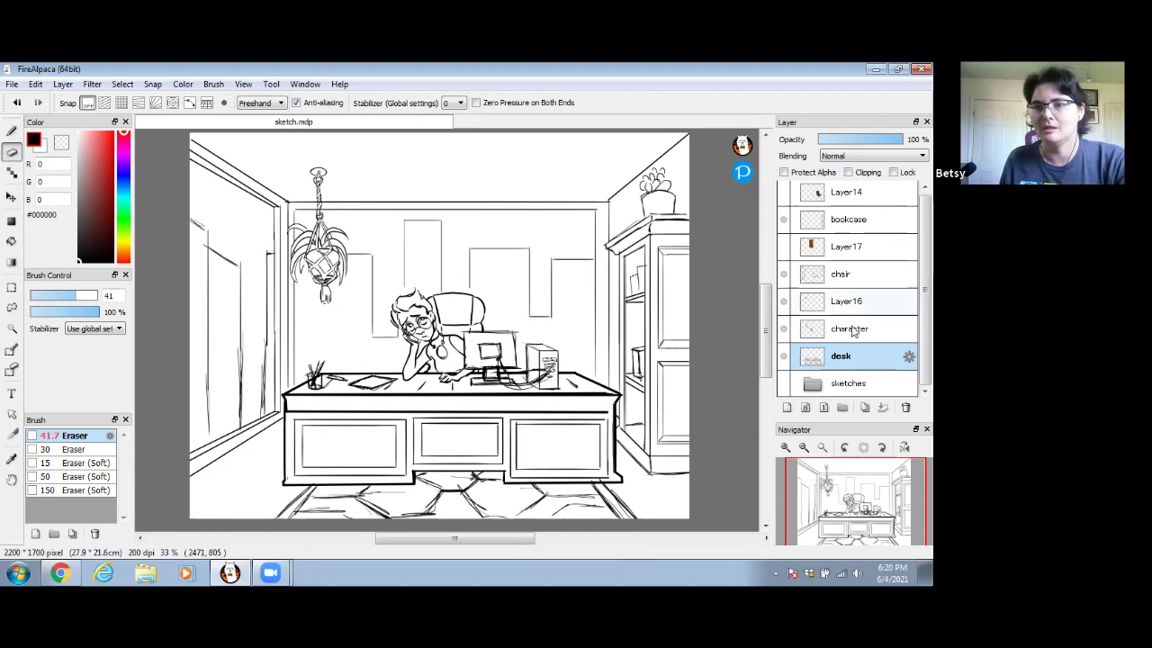
{"action": "left_click_drag", "start_coordinate": [853, 274], "coordinate": [855, 318]}
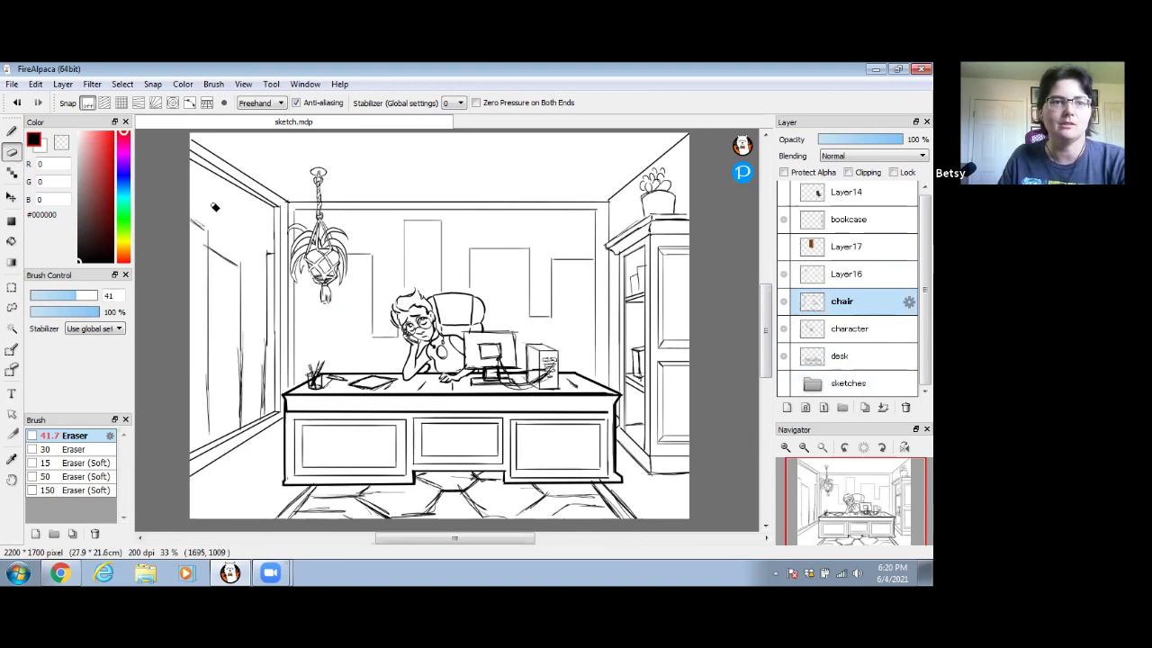
{"action": "left_click", "coordinate": [105, 103]}
{"action": "left_click", "coordinate": [224, 102]}
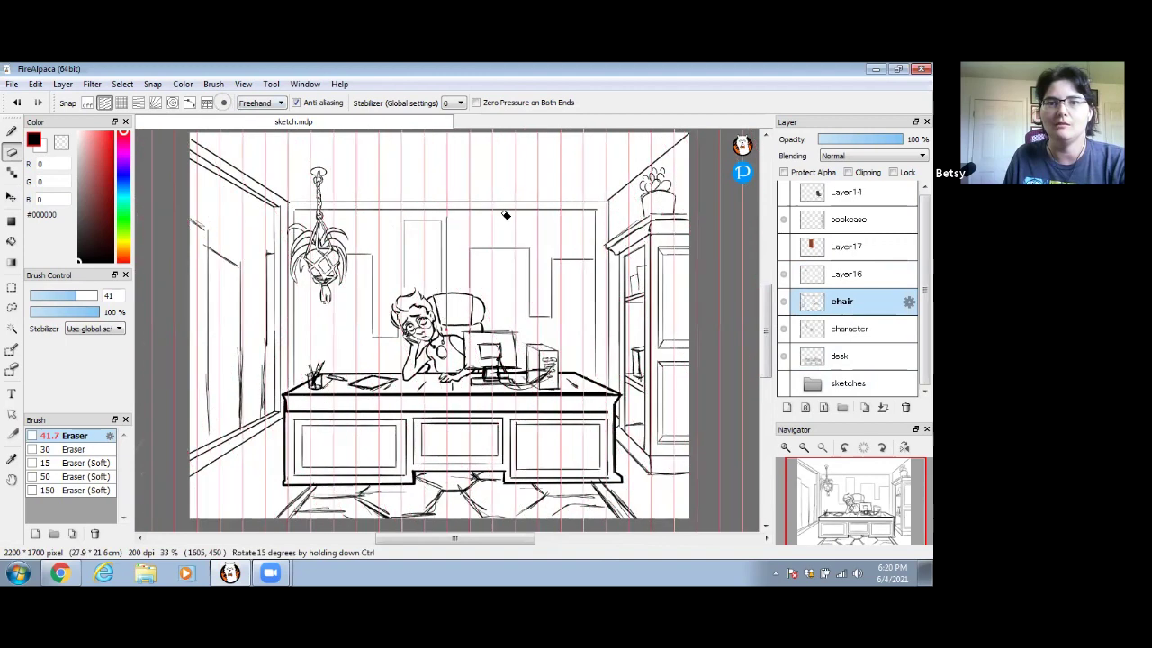
{"action": "left_click_drag", "start_coordinate": [343, 364], "coordinate": [391, 453]}
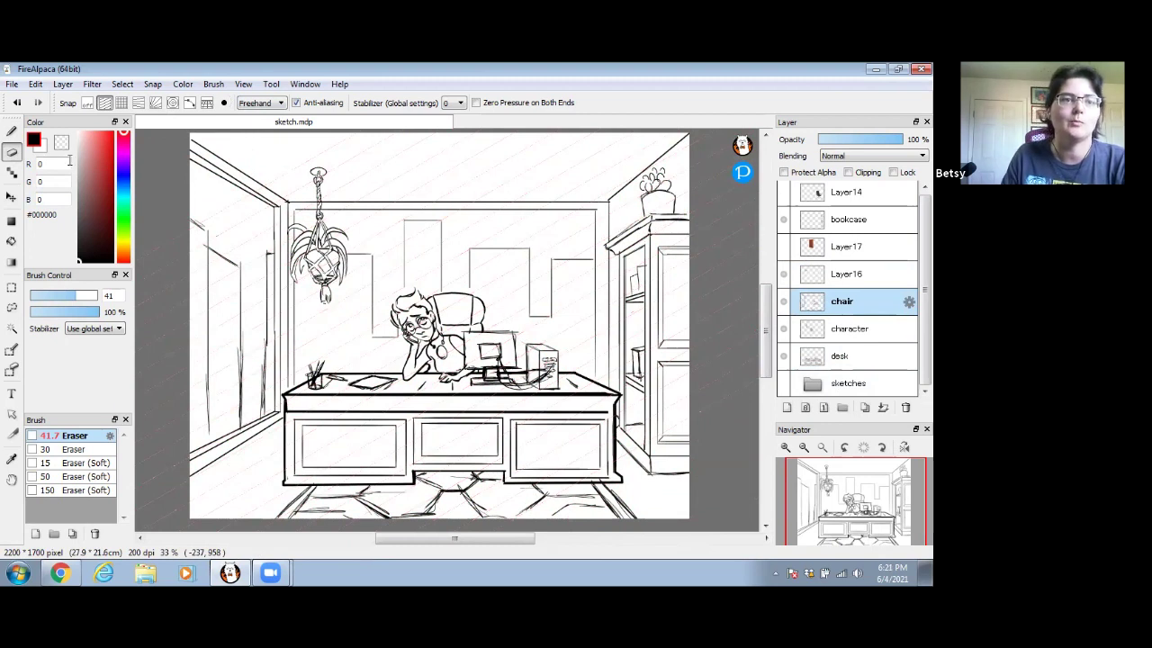
- Set the pen size to 14.2 and thicken the slanted outer edges of the patterned floor area in front of the desk
{"action": "left_click", "coordinate": [11, 131]}
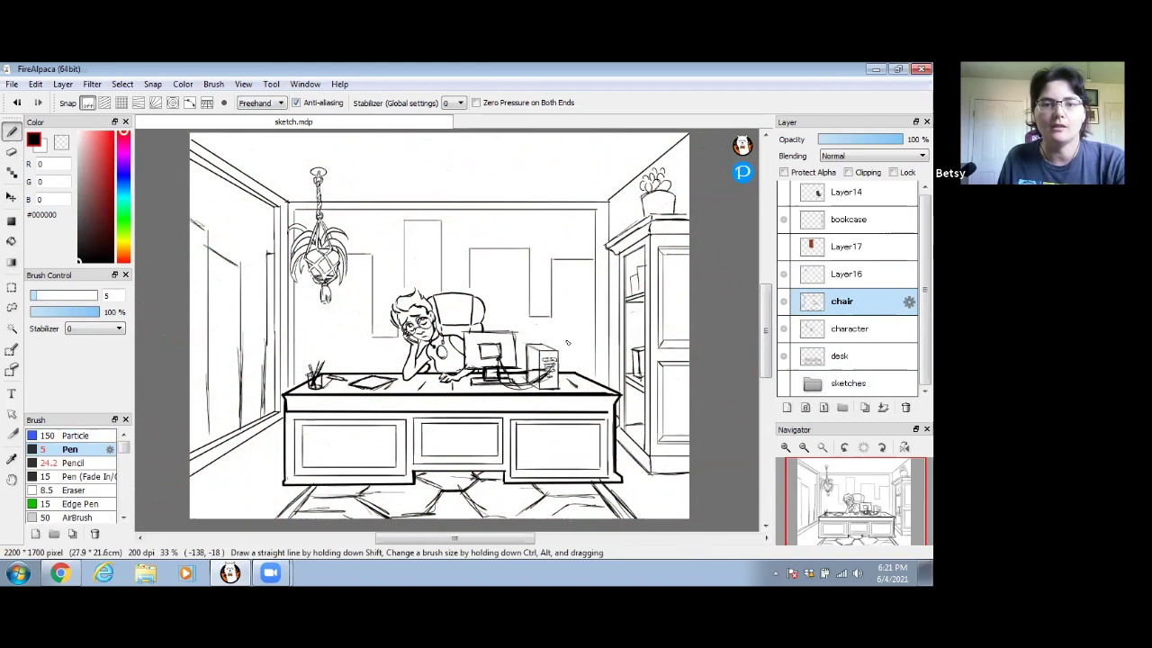
{"action": "key", "text": "space"}
{"action": "mouse_move", "coordinate": [526, 398]}
{"action": "left_mouse_down"}
{"action": "mouse_move", "coordinate": [531, 374]}
{"action": "mouse_move", "coordinate": [528, 407]}
{"action": "left_mouse_up"}
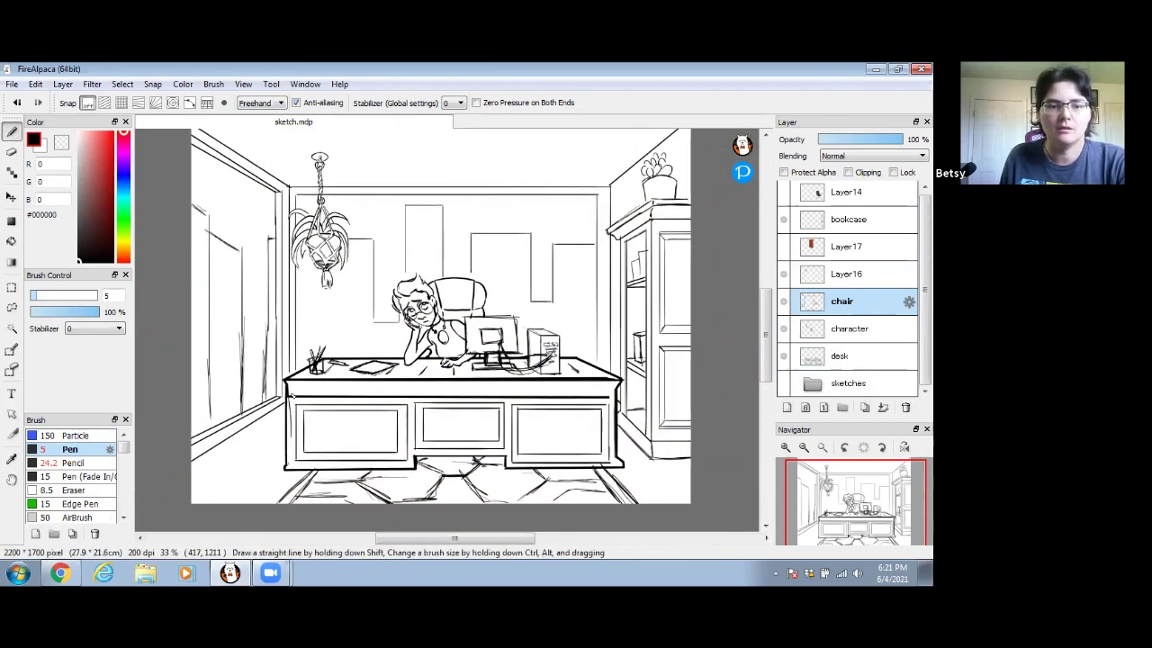
{"action": "left_click_drag", "start_coordinate": [41, 301], "coordinate": [56, 301]}
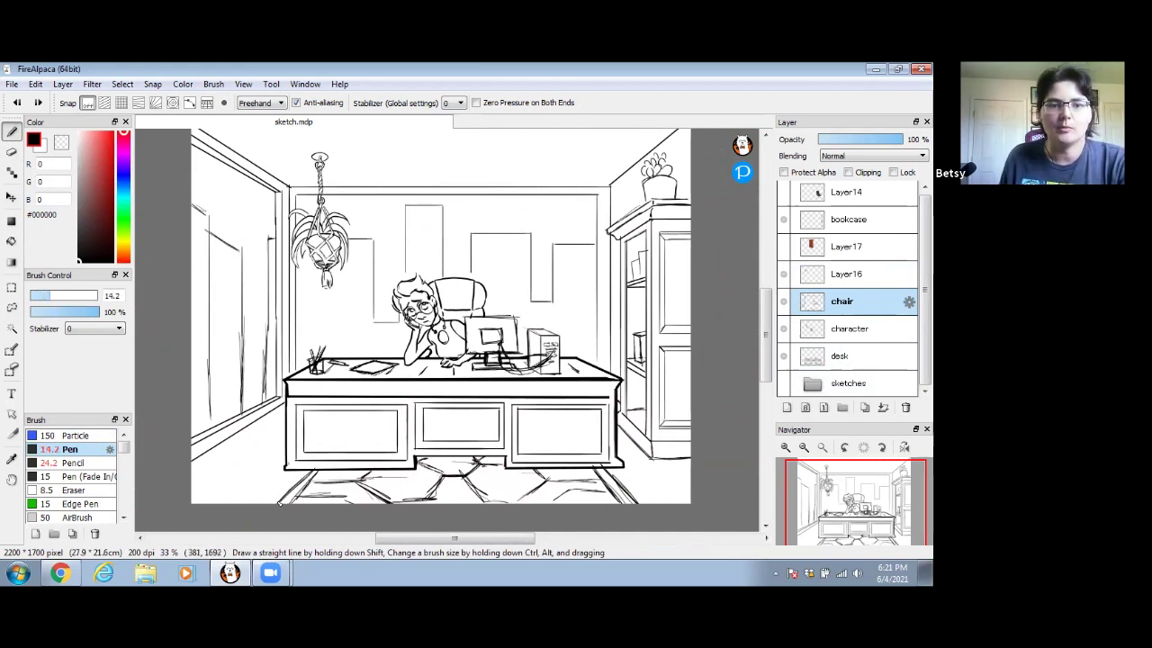
{"action": "left_click_drag", "start_coordinate": [277, 502], "coordinate": [305, 477]}
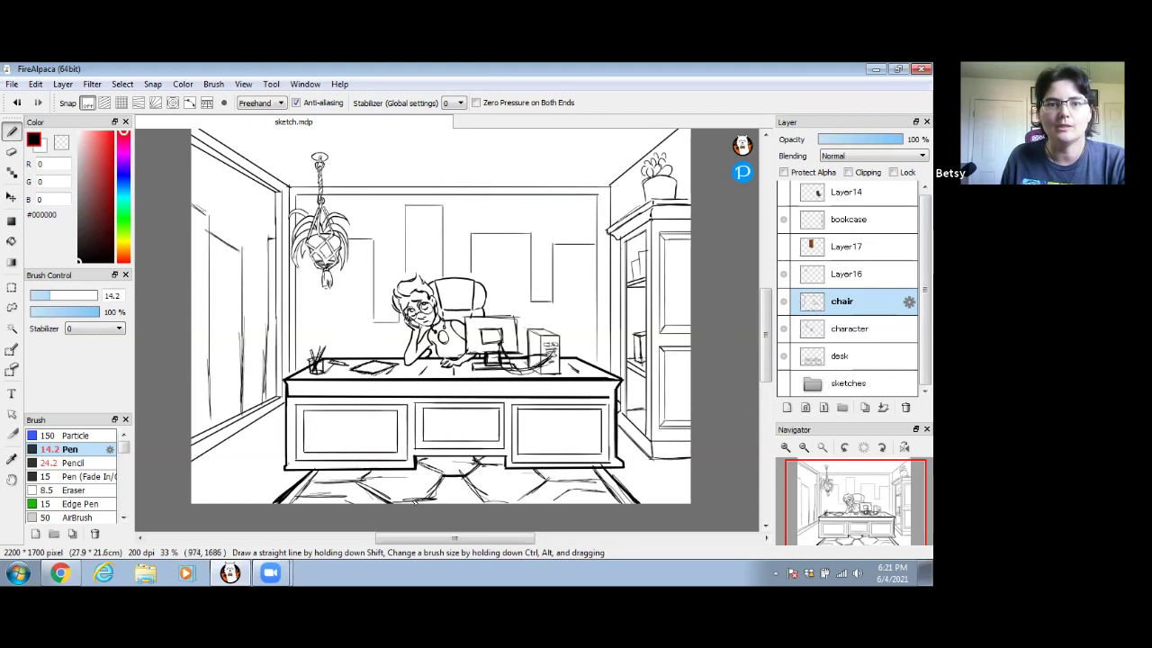
- Add a new layer above the chair layer and ink a tapered wastebasket on the floor between the window wall and the desk
{"action": "key", "text": "space"}
{"action": "left_click_drag", "start_coordinate": [517, 387], "coordinate": [481, 386]}
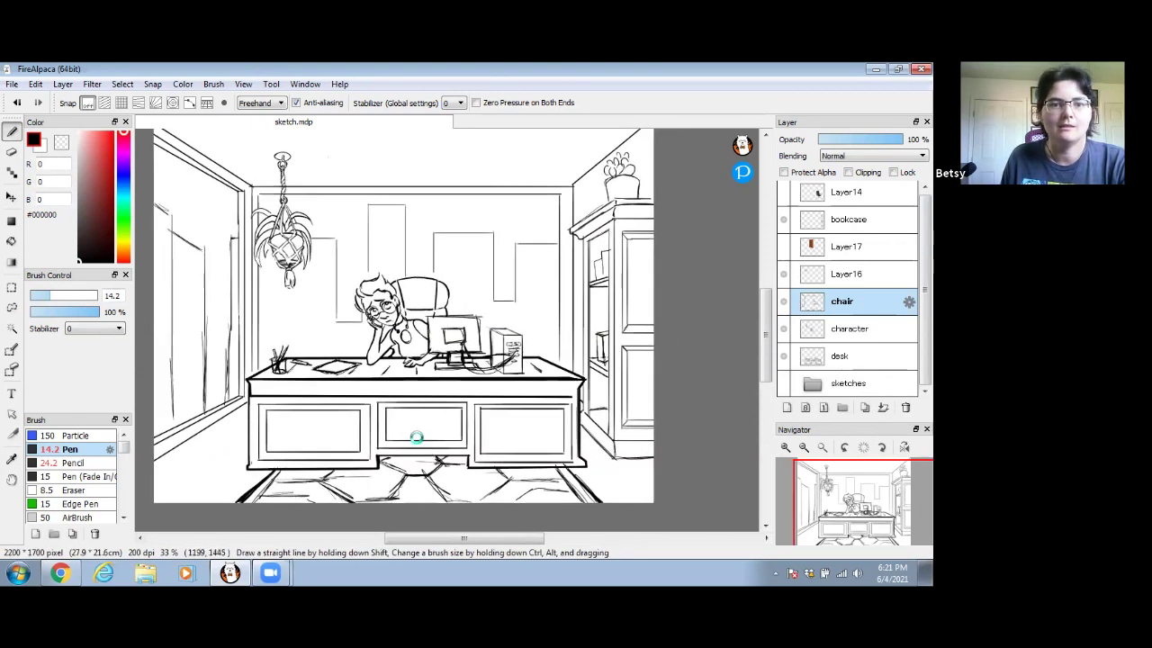
{"action": "scroll", "coordinate": [417, 437], "scroll_direction": "left", "scroll_amount": 5}
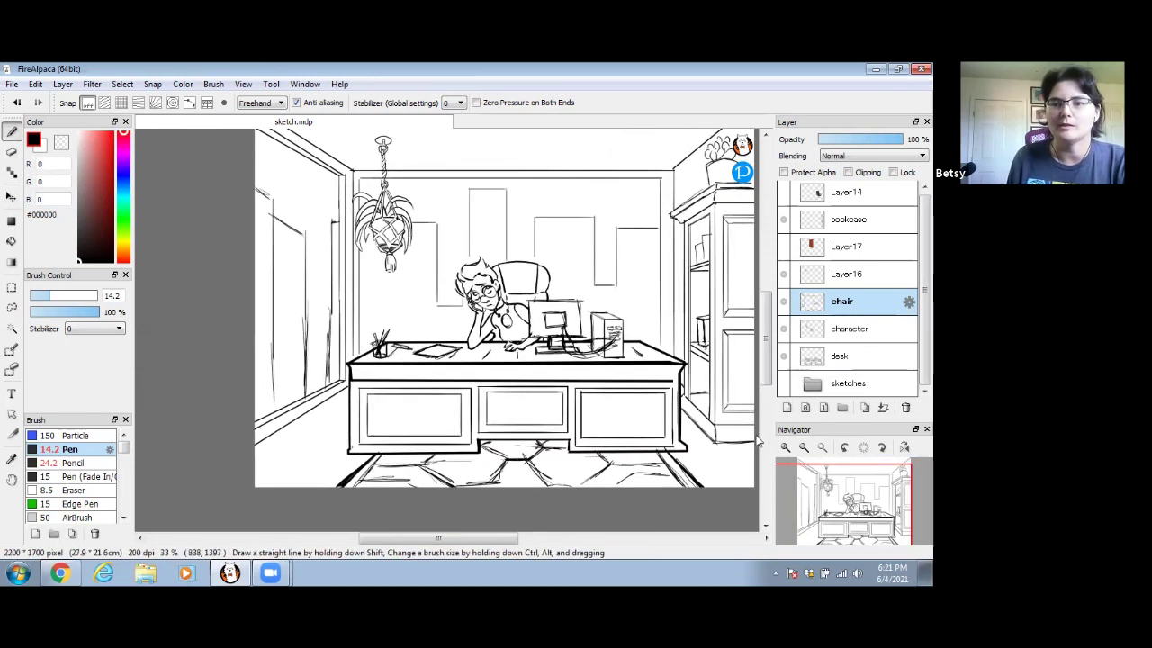
{"action": "left_click", "coordinate": [786, 406]}
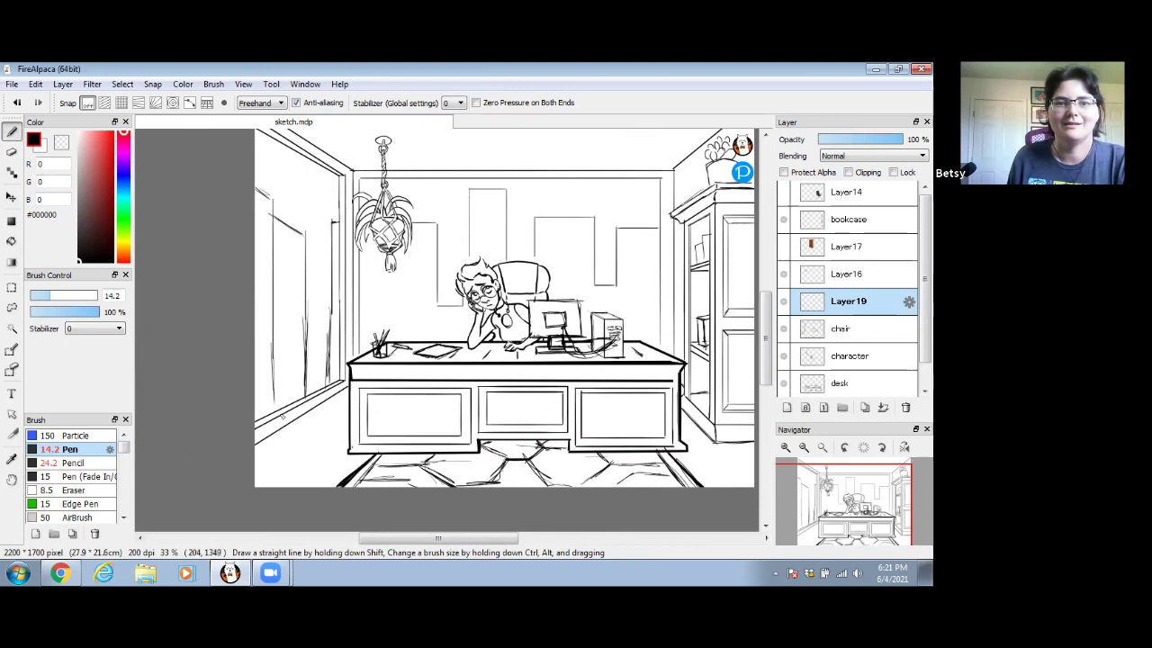
{"action": "mouse_move", "coordinate": [326, 415]}
{"action": "left_mouse_down"}
{"action": "mouse_move", "coordinate": [279, 419]}
{"action": "mouse_move", "coordinate": [322, 416]}
{"action": "mouse_move", "coordinate": [286, 453]}
{"action": "left_mouse_up"}
{"action": "mouse_move", "coordinate": [324, 416]}
{"action": "left_mouse_down"}
{"action": "mouse_move", "coordinate": [320, 460]}
{"action": "mouse_move", "coordinate": [305, 469]}
{"action": "mouse_move", "coordinate": [320, 463]}
{"action": "mouse_move", "coordinate": [312, 424]}
{"action": "left_mouse_up"}
- Erase the wall's base lines showing through the wastebasket, working on the chair layer
{"action": "left_click", "coordinate": [11, 196]}
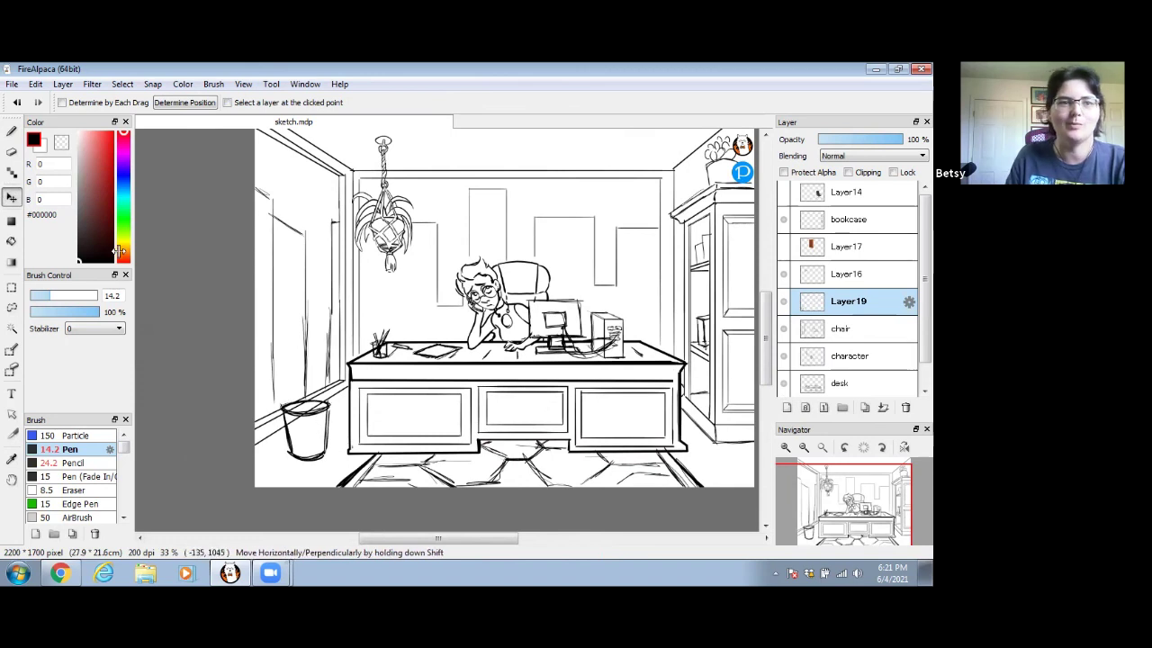
{"action": "left_click", "coordinate": [12, 152]}
{"action": "left_click", "coordinate": [846, 328]}
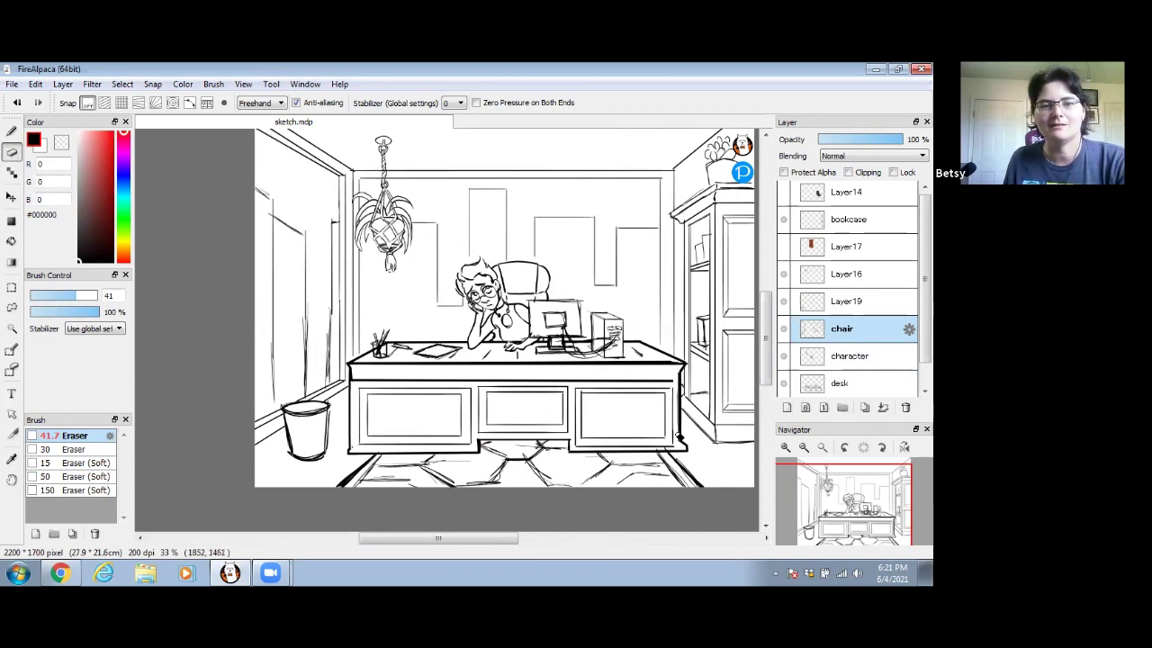
{"action": "left_click_drag", "start_coordinate": [638, 399], "coordinate": [605, 409]}
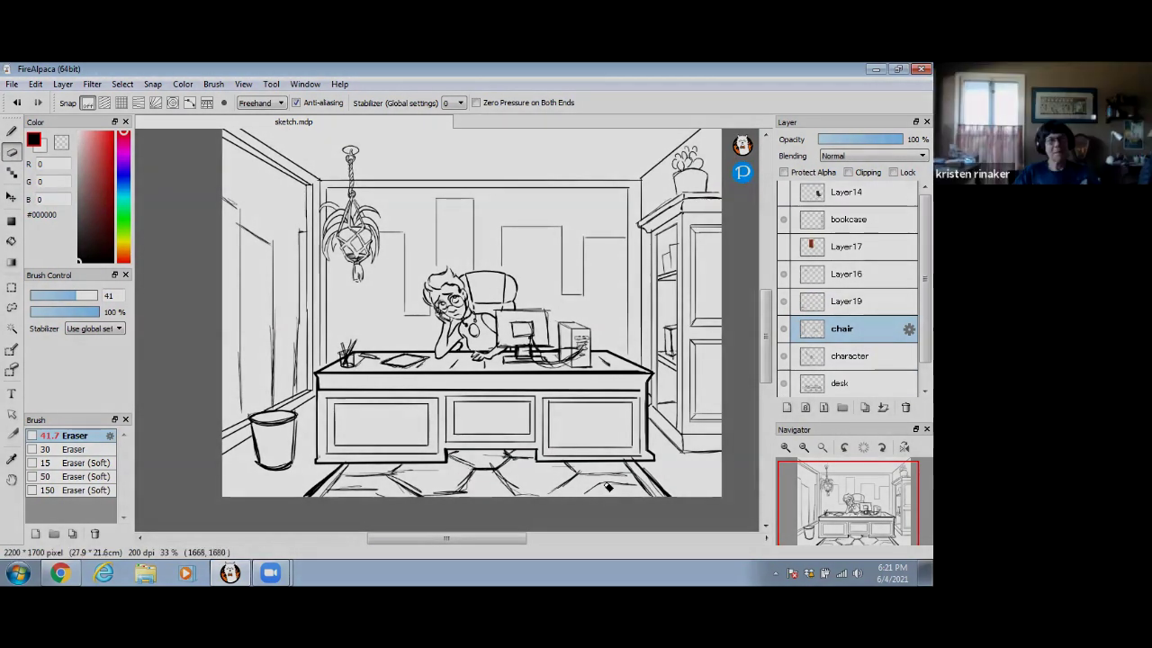